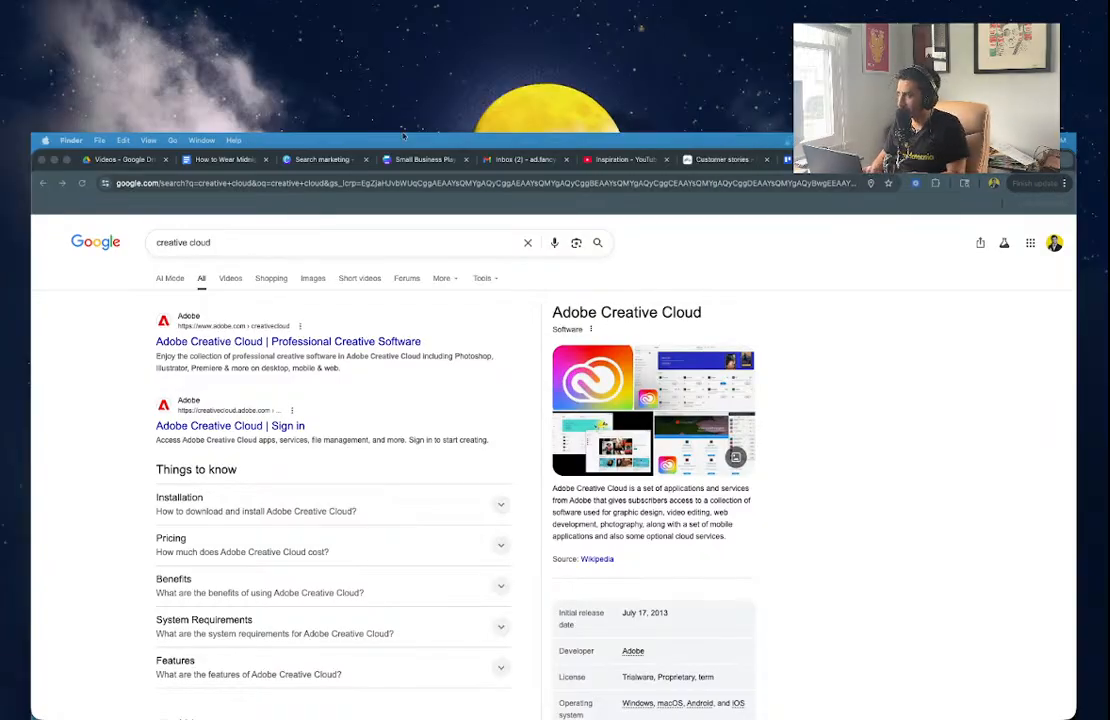
Go to squarespace.com in Chrome.
{"action": "left_click", "coordinate": [310, 183]}
{"action": "type", "text": "squarespace.com"}
{"action": "key", "text": "Return"}
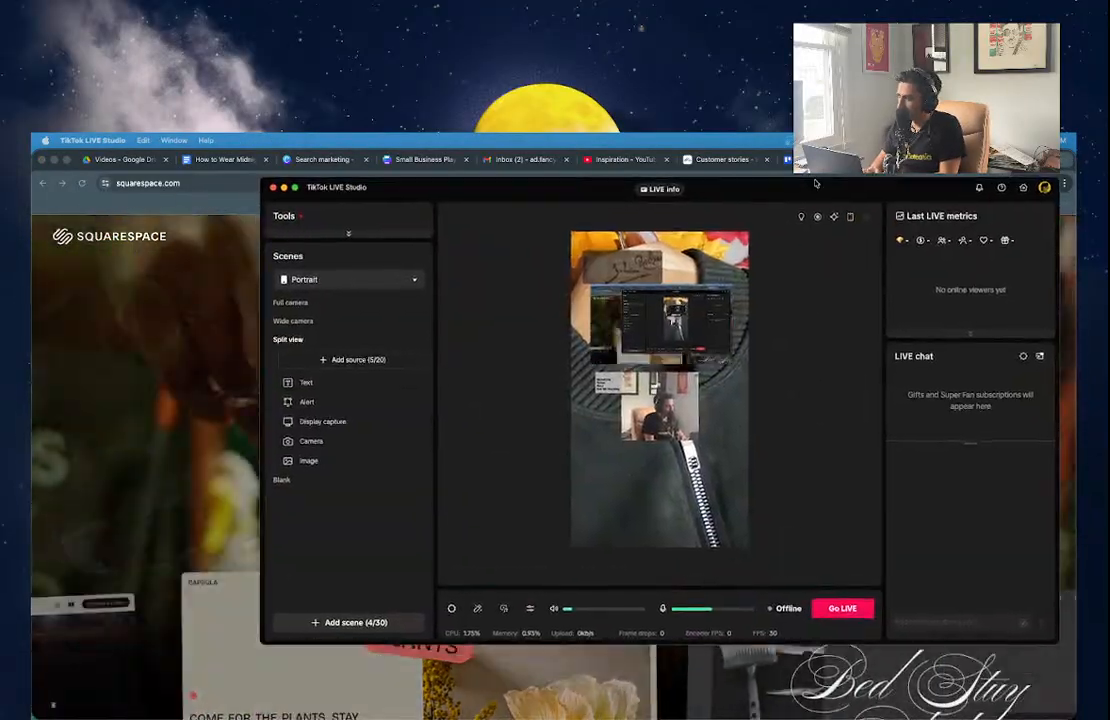
Go live with the Marketing Power Hour stream and drag the studio window aside.
{"action": "left_click", "coordinate": [845, 609]}
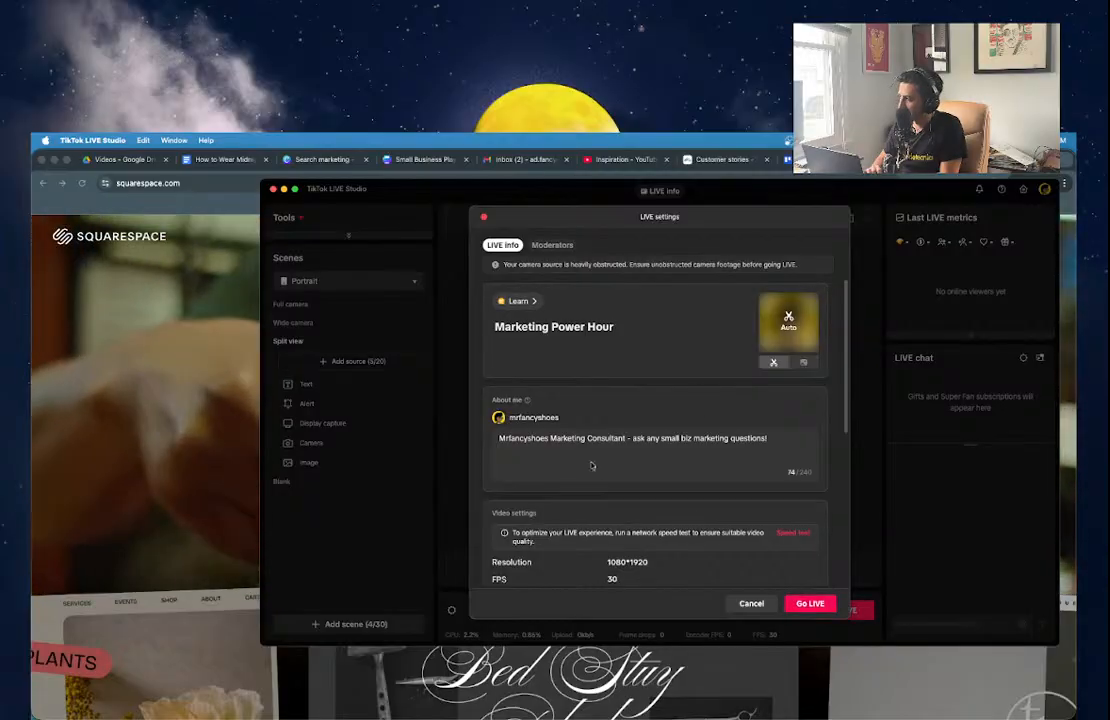
{"action": "left_click", "coordinate": [810, 603]}
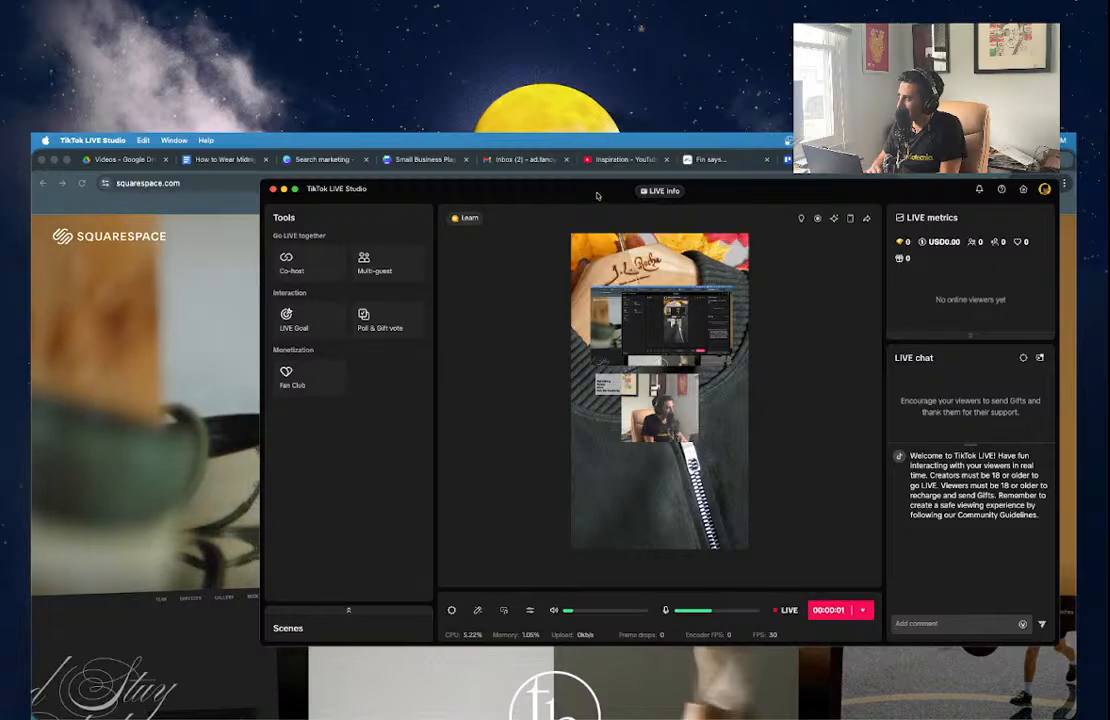
{"action": "left_click_drag", "start_coordinate": [595, 193], "coordinate": [32, 262]}
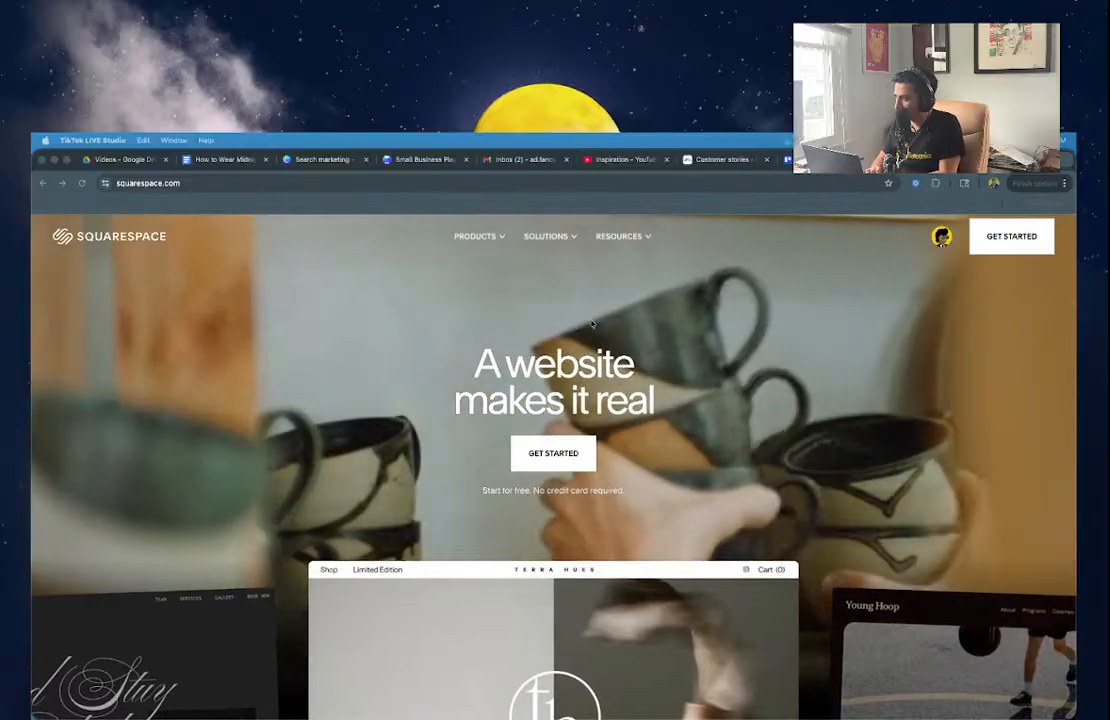
Open the J.L. Rocha Collections site from the Squarespace Account Dashboard.
{"action": "left_click", "coordinate": [958, 237]}
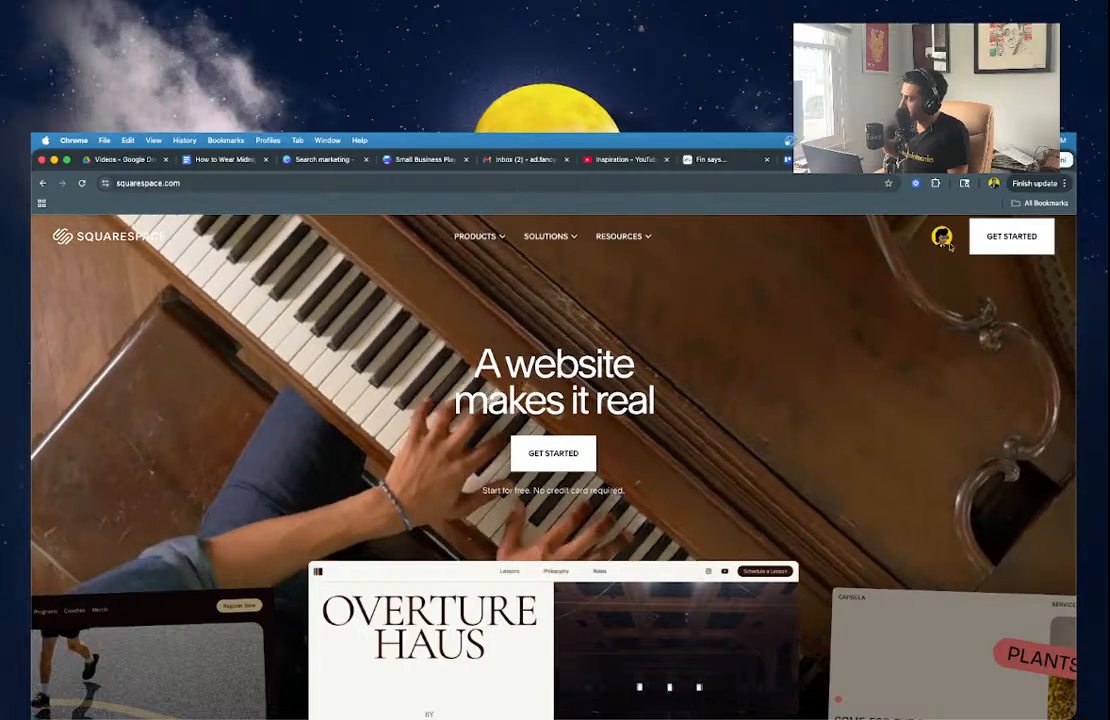
{"action": "left_click", "coordinate": [941, 236]}
{"action": "left_click", "coordinate": [962, 306]}
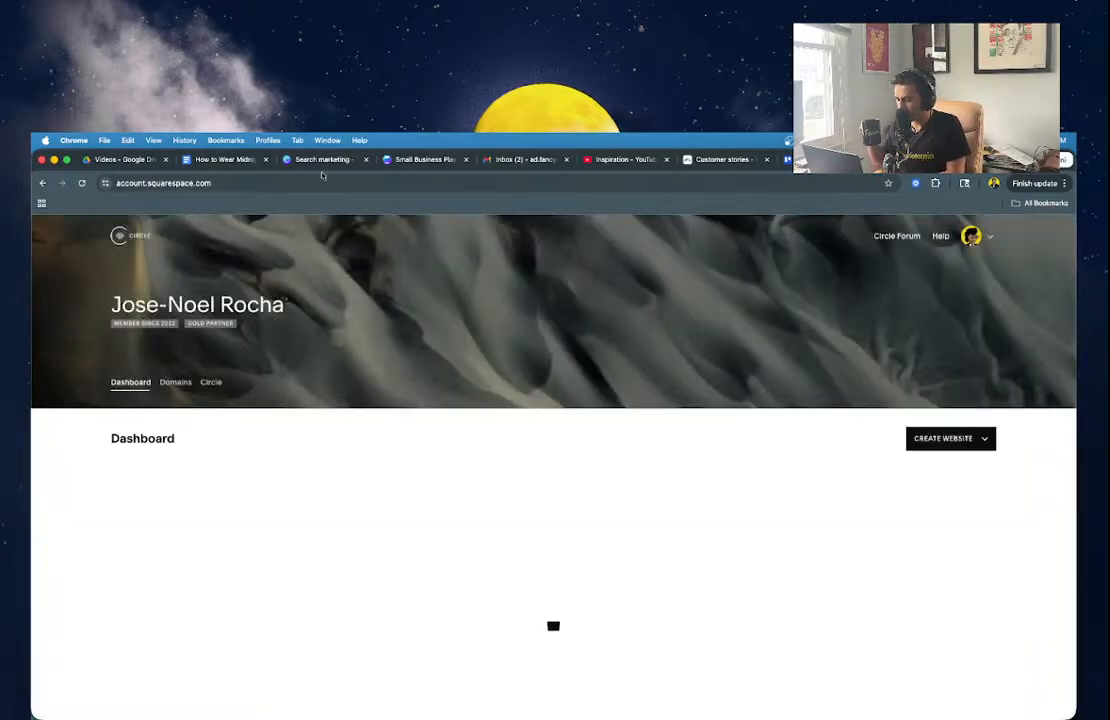
{"action": "scroll", "coordinate": [540, 550], "scroll_direction": "down", "scroll_amount": 3}
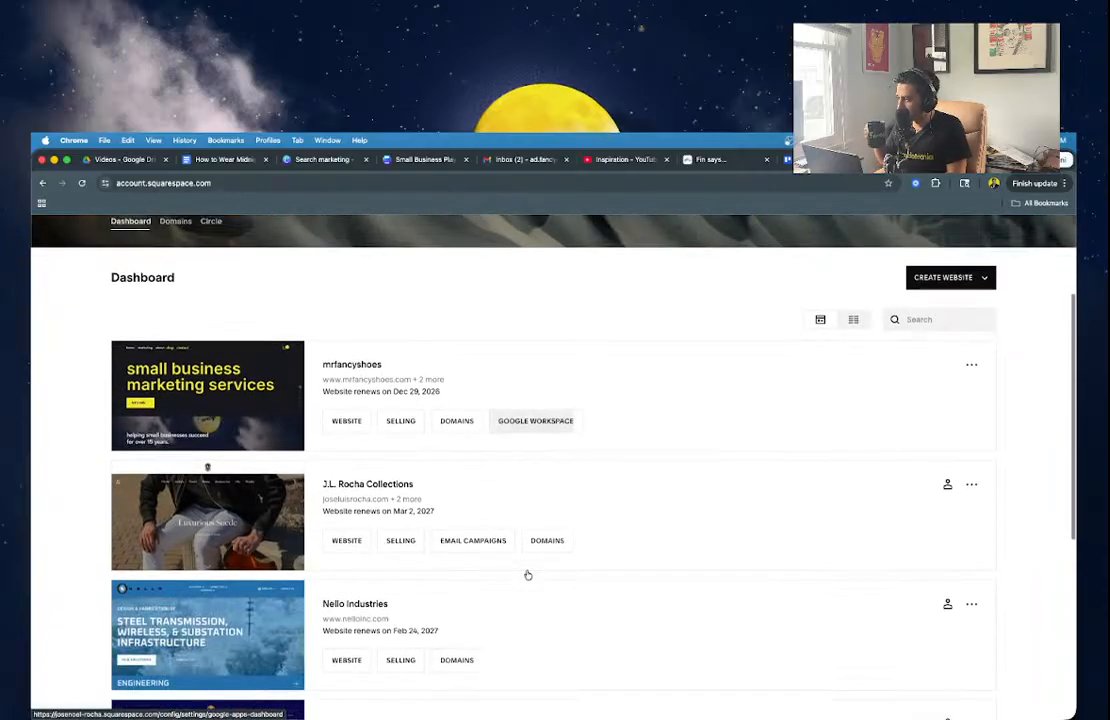
{"action": "left_click", "coordinate": [256, 517]}
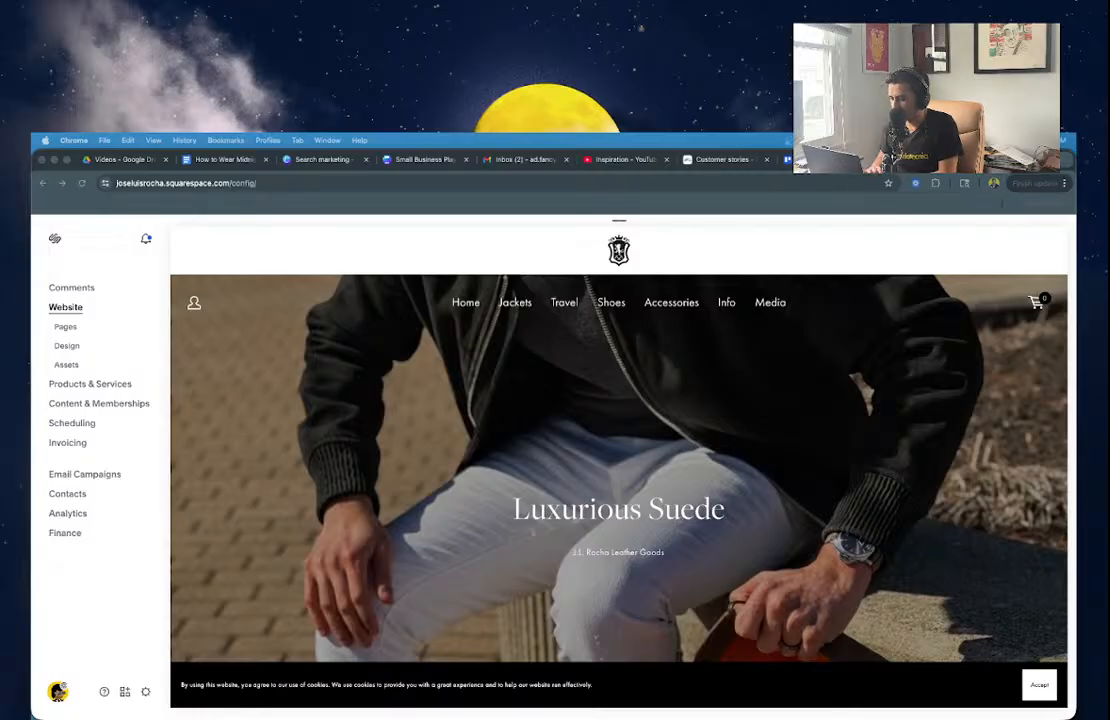
View the Customer Activity automation's details under Email Campaigns > Automations.
{"action": "left_click", "coordinate": [107, 478]}
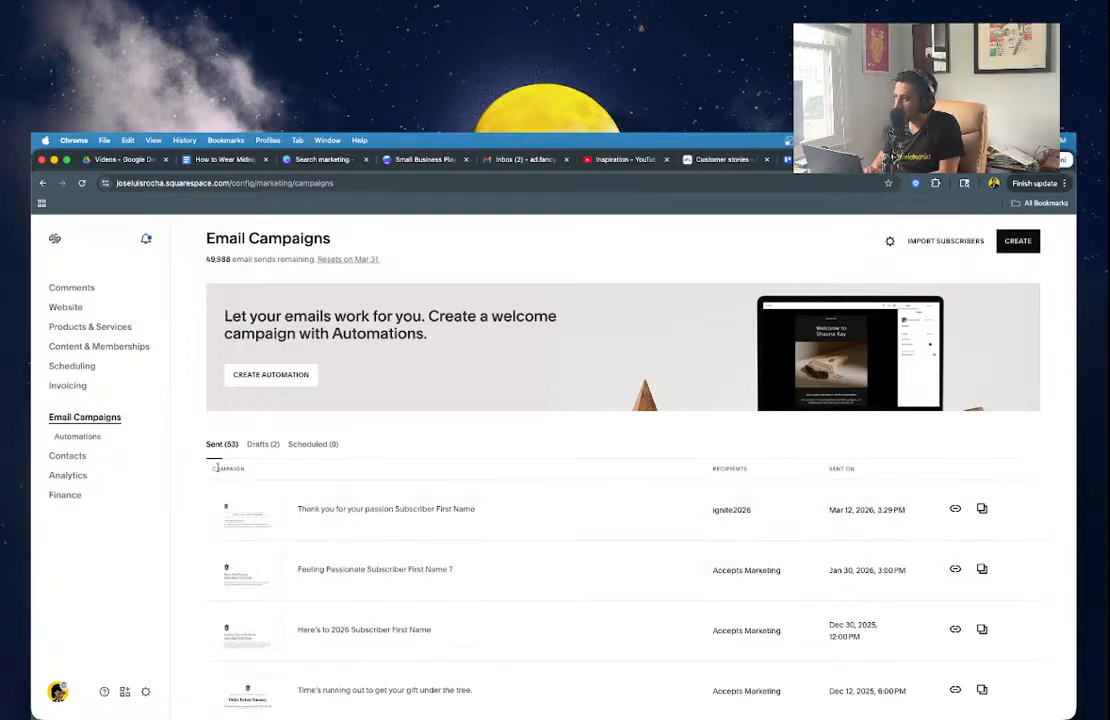
{"action": "left_click", "coordinate": [98, 441]}
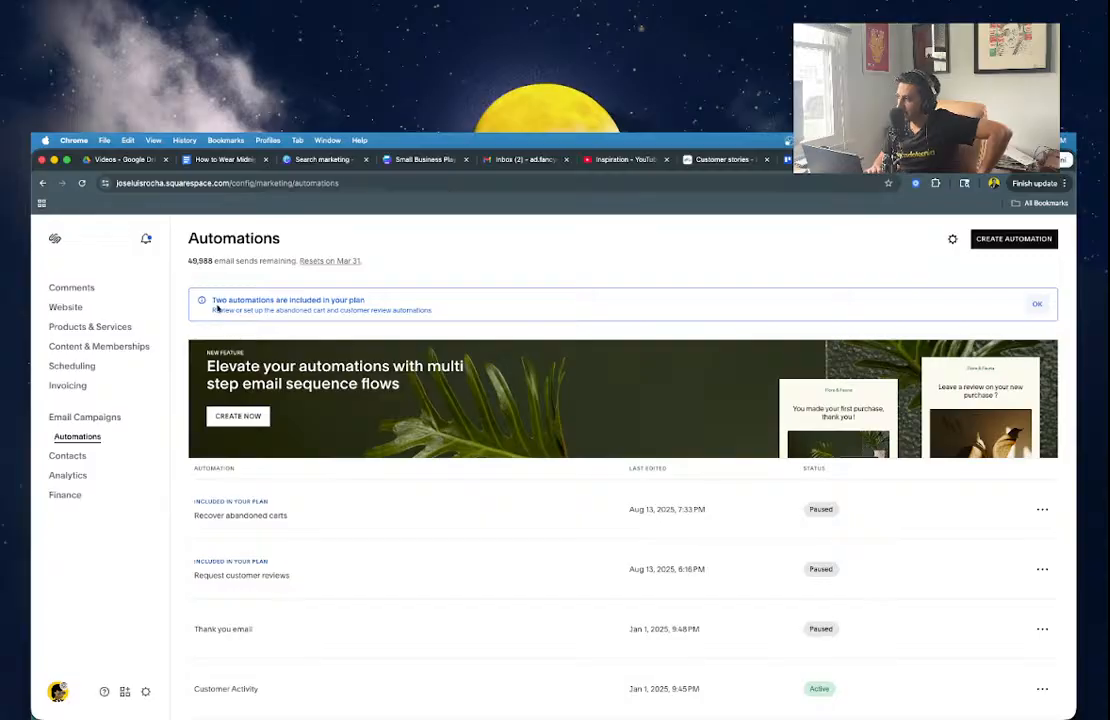
{"action": "scroll", "coordinate": [421, 497], "scroll_direction": "down", "scroll_amount": 5}
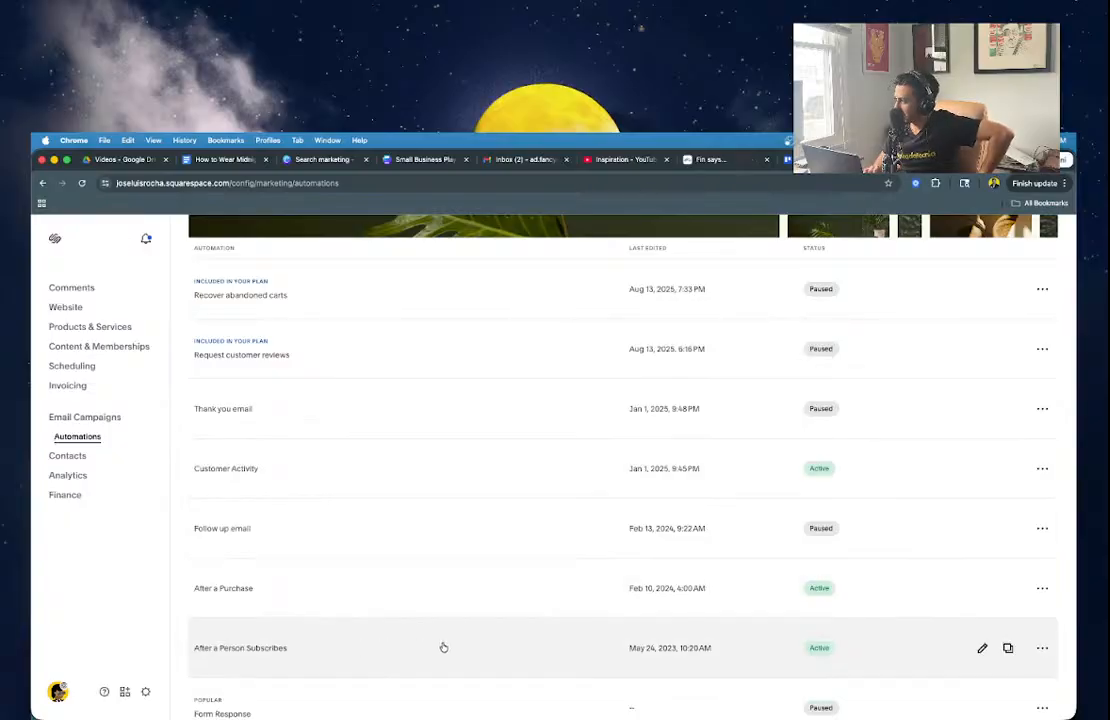
{"action": "scroll", "coordinate": [377, 652], "scroll_direction": "down", "scroll_amount": 2}
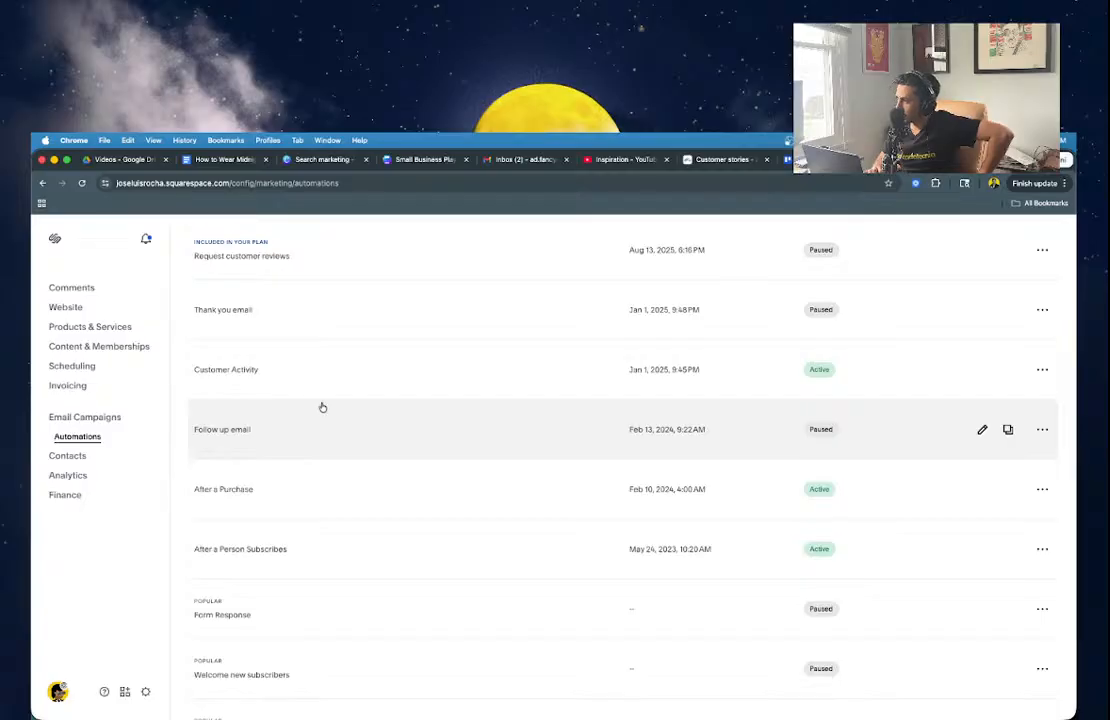
{"action": "left_click", "coordinate": [322, 391]}
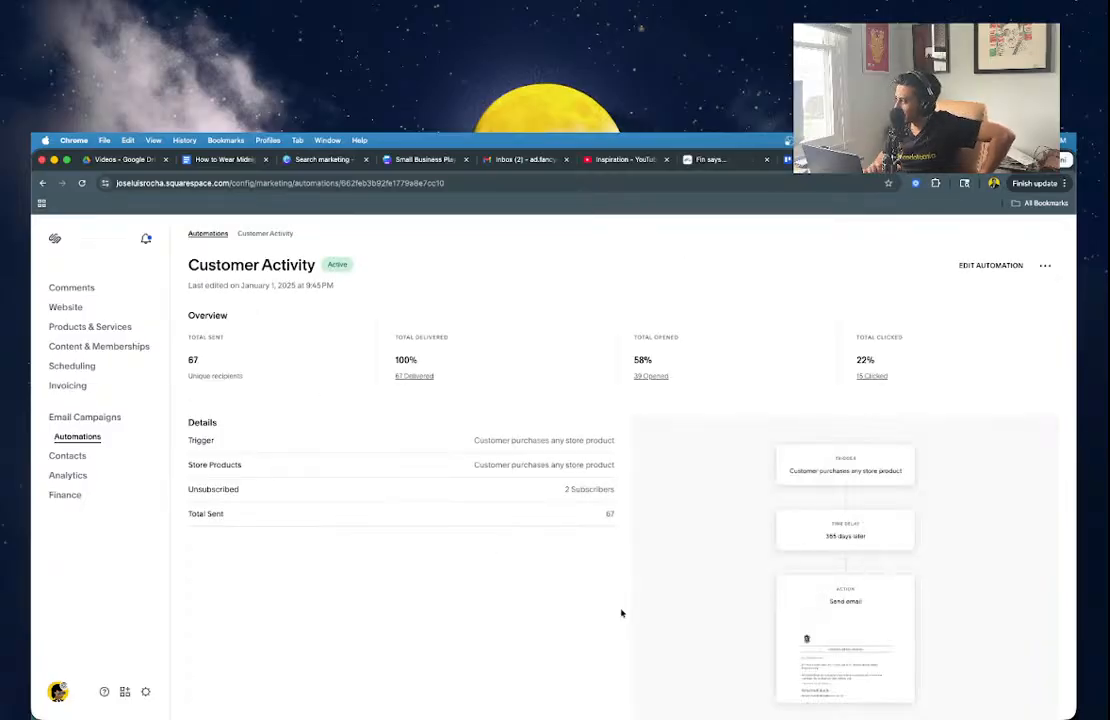
{"action": "mouse_move", "coordinate": [911, 584]}
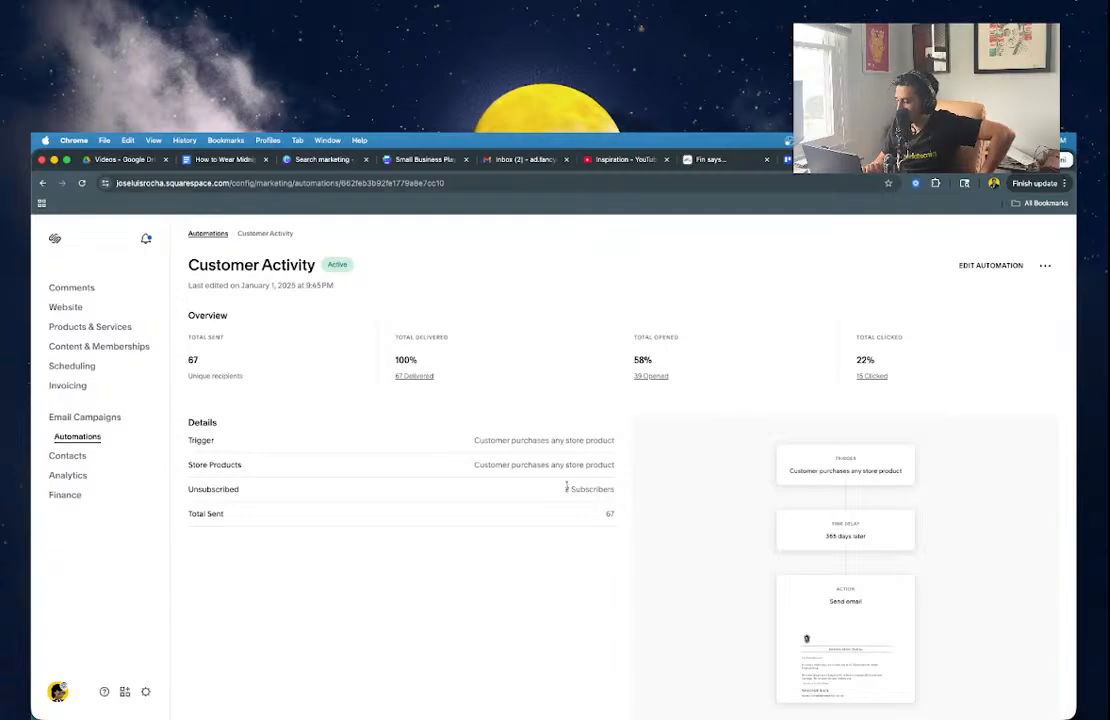
Return to the automations list and open After a Person Subscribes.
{"action": "left_click", "coordinate": [208, 234]}
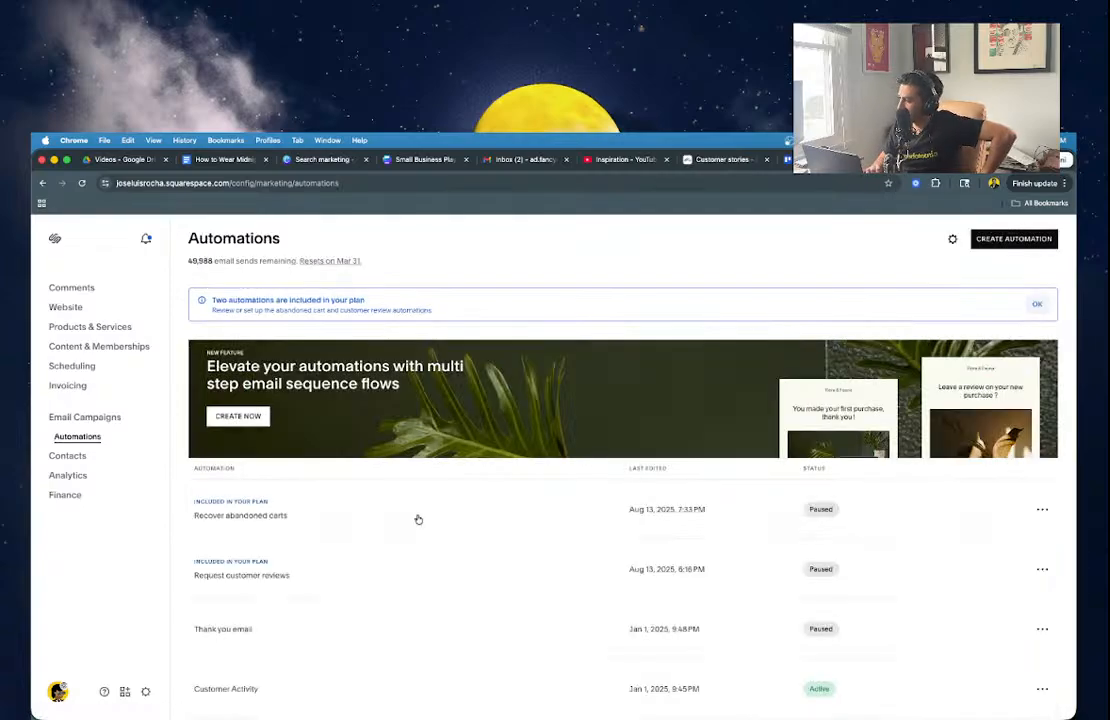
{"action": "scroll", "coordinate": [418, 519], "scroll_direction": "down", "scroll_amount": 3}
{"action": "scroll", "coordinate": [418, 519], "scroll_direction": "down", "scroll_amount": 1}
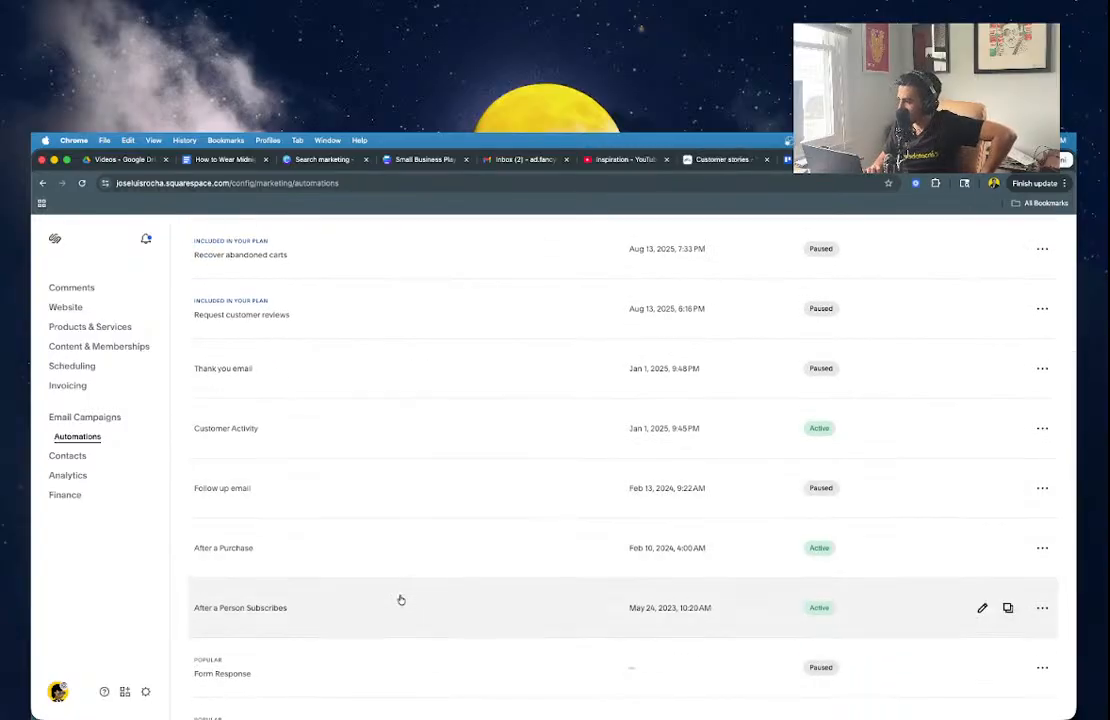
{"action": "left_click", "coordinate": [400, 600]}
{"action": "mouse_move", "coordinate": [811, 584]}
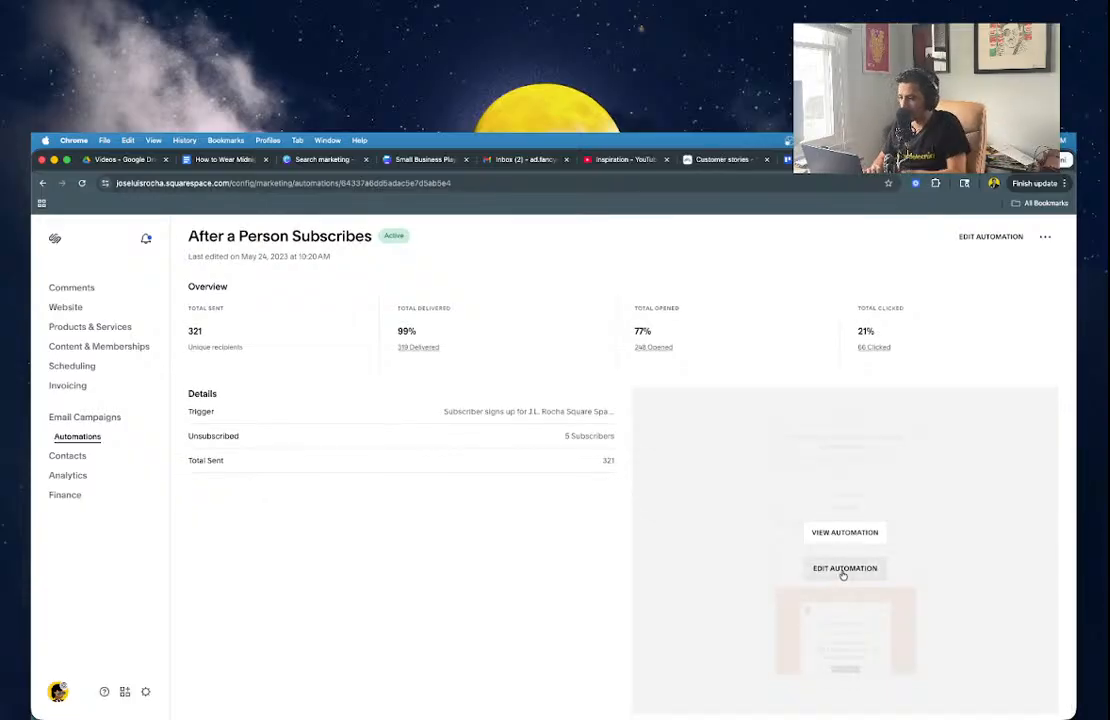
Pause the automation for editing and review its Trigger, Time Delay and Send email cards.
{"action": "left_click", "coordinate": [842, 570]}
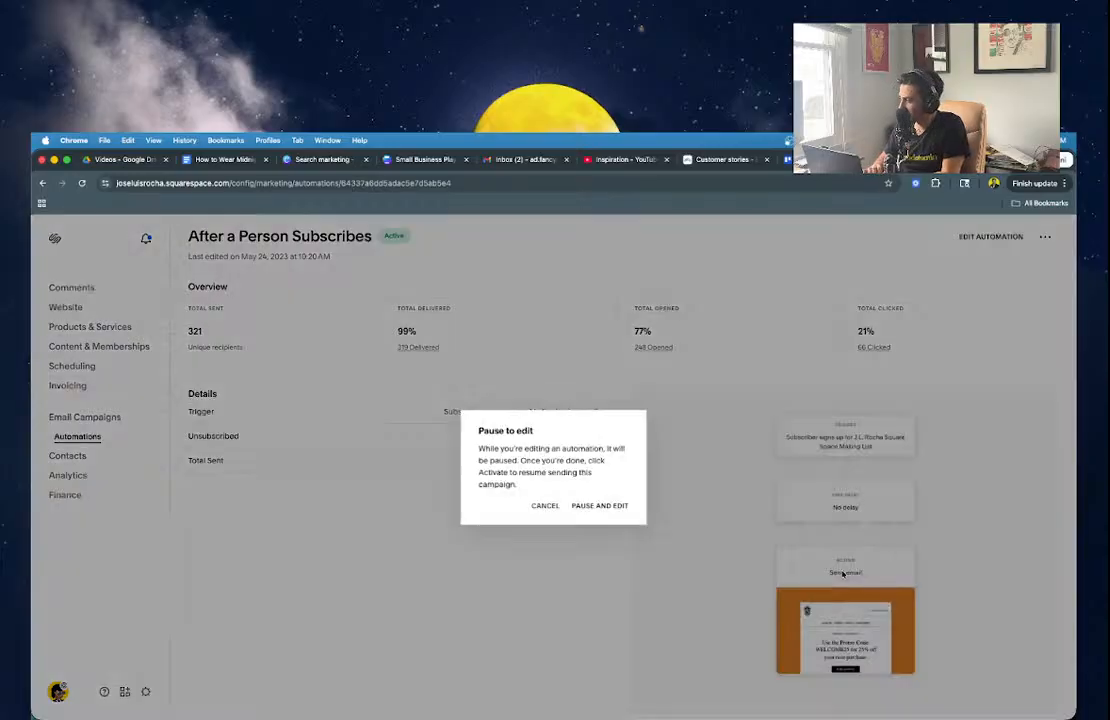
{"action": "left_click", "coordinate": [587, 510]}
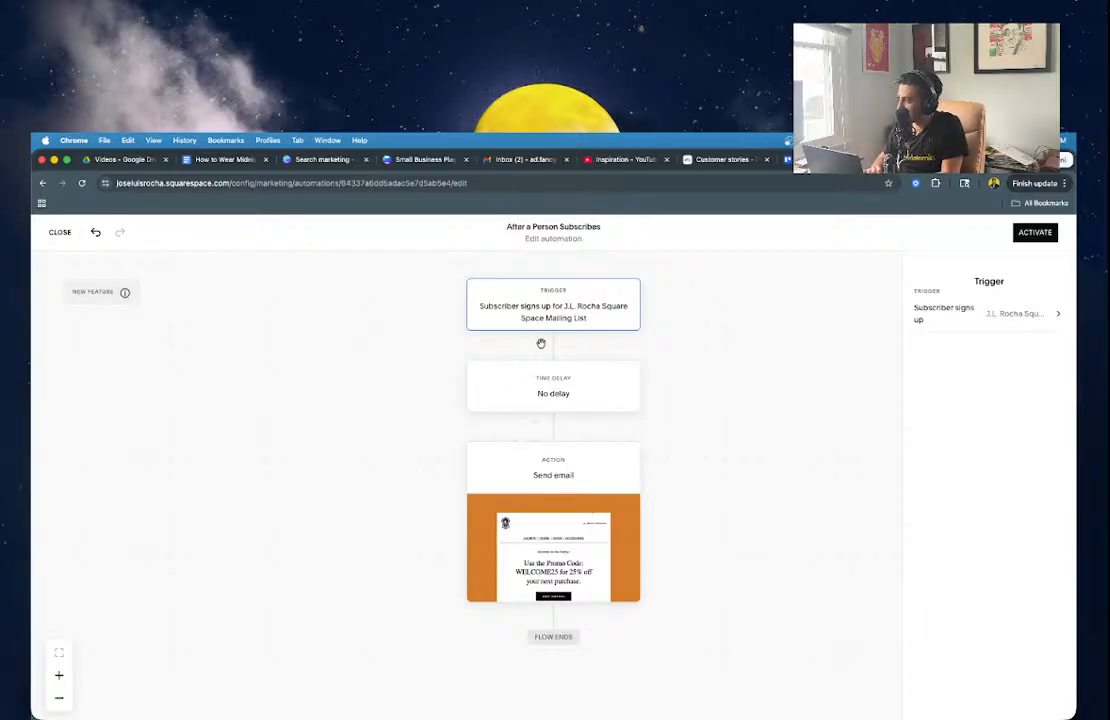
{"action": "left_click", "coordinate": [520, 392]}
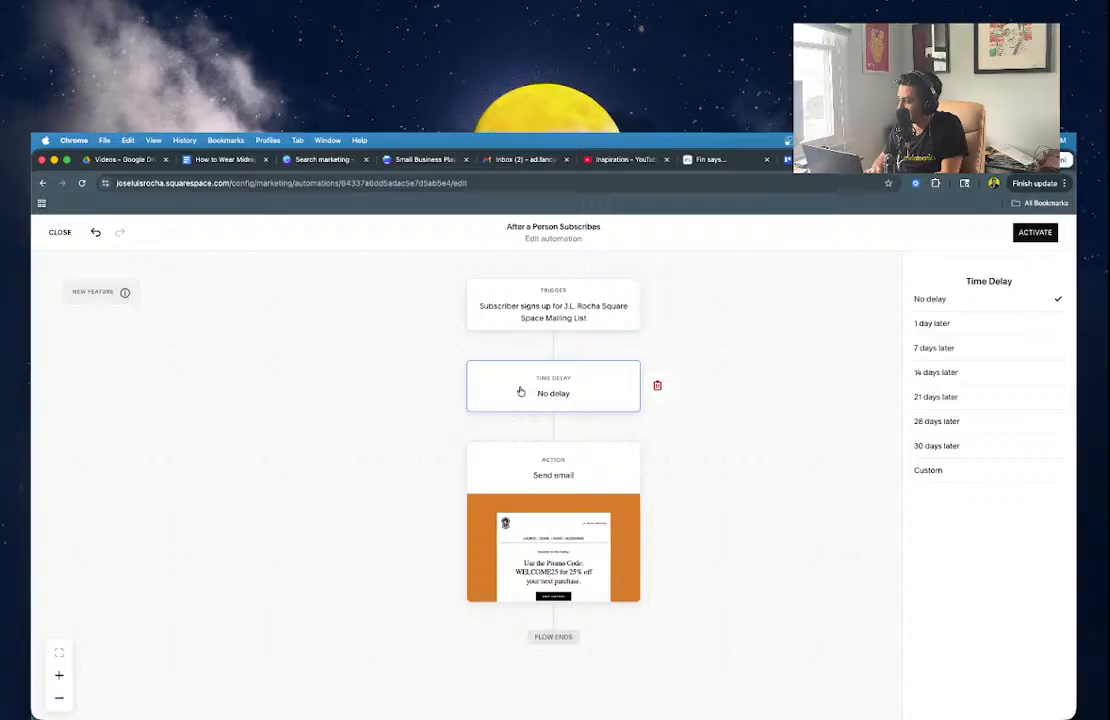
{"action": "left_click", "coordinate": [576, 310]}
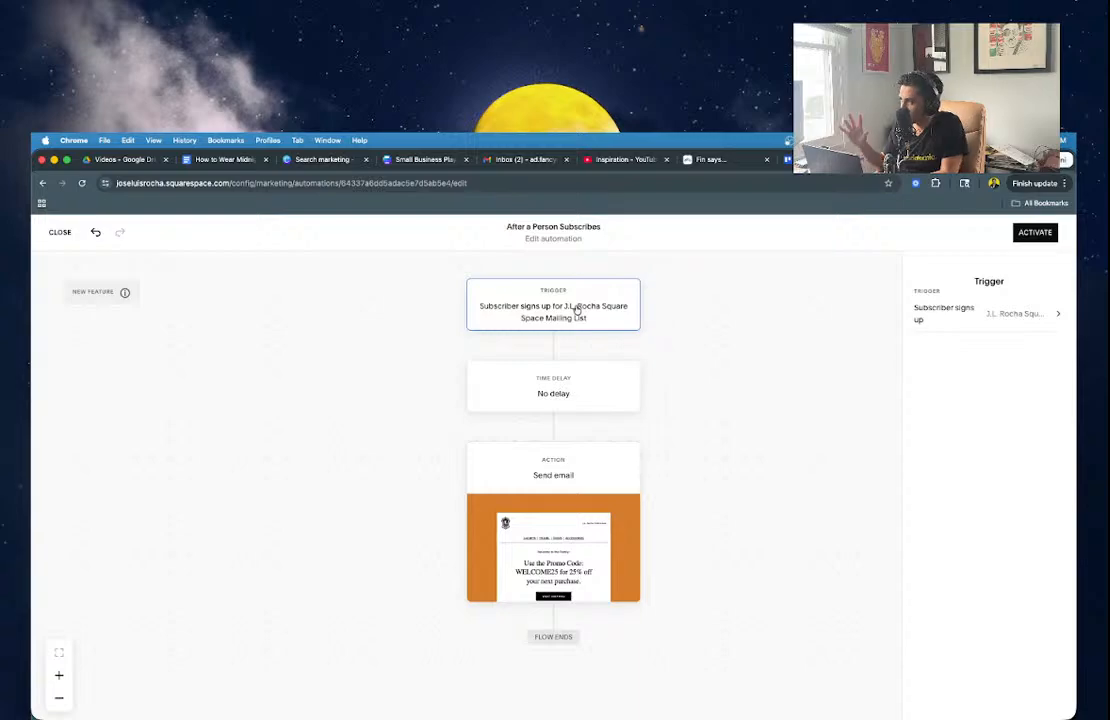
{"action": "left_click", "coordinate": [556, 404]}
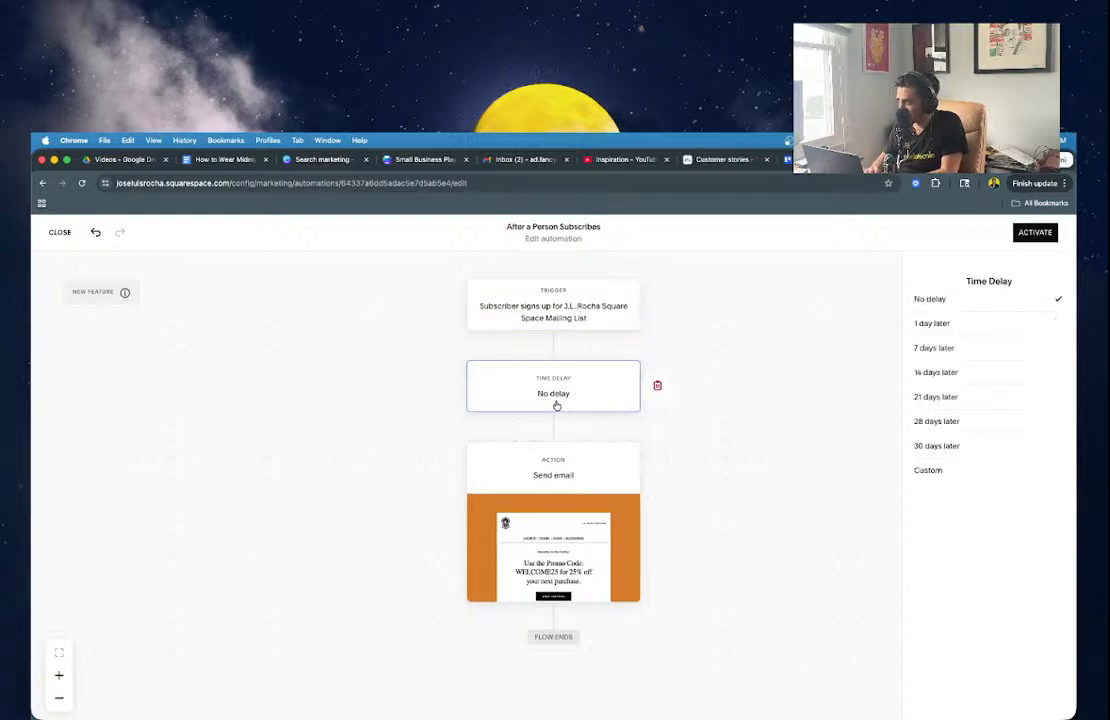
{"action": "left_click", "coordinate": [553, 481]}
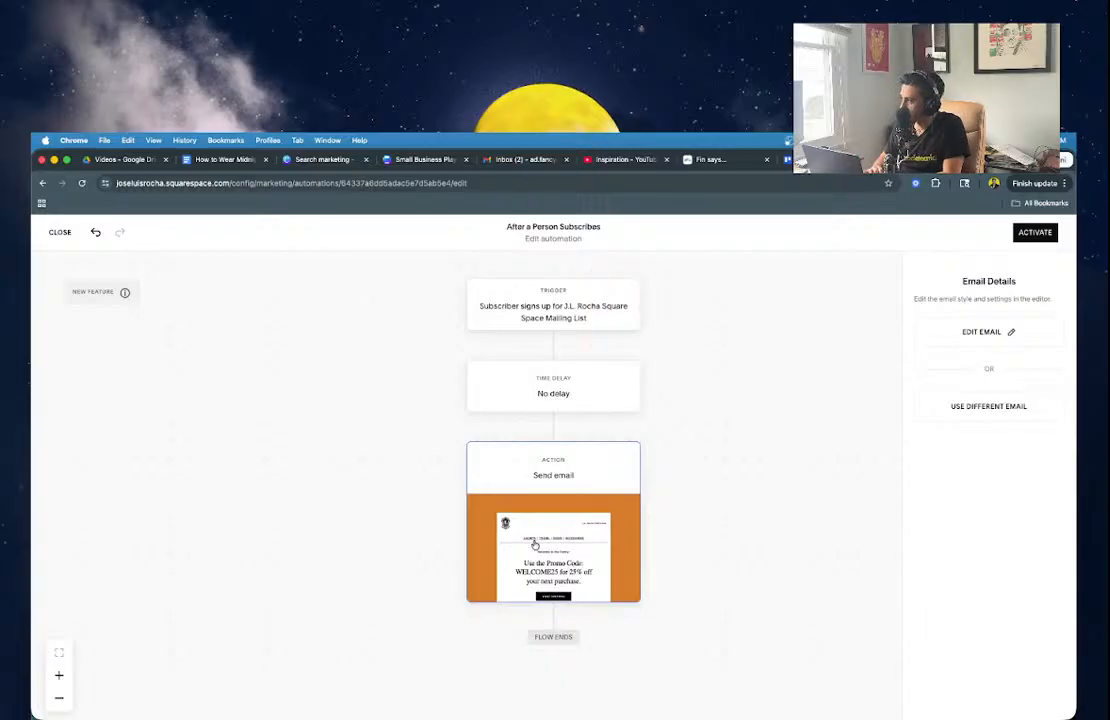
{"action": "mouse_move", "coordinate": [100, 300]}
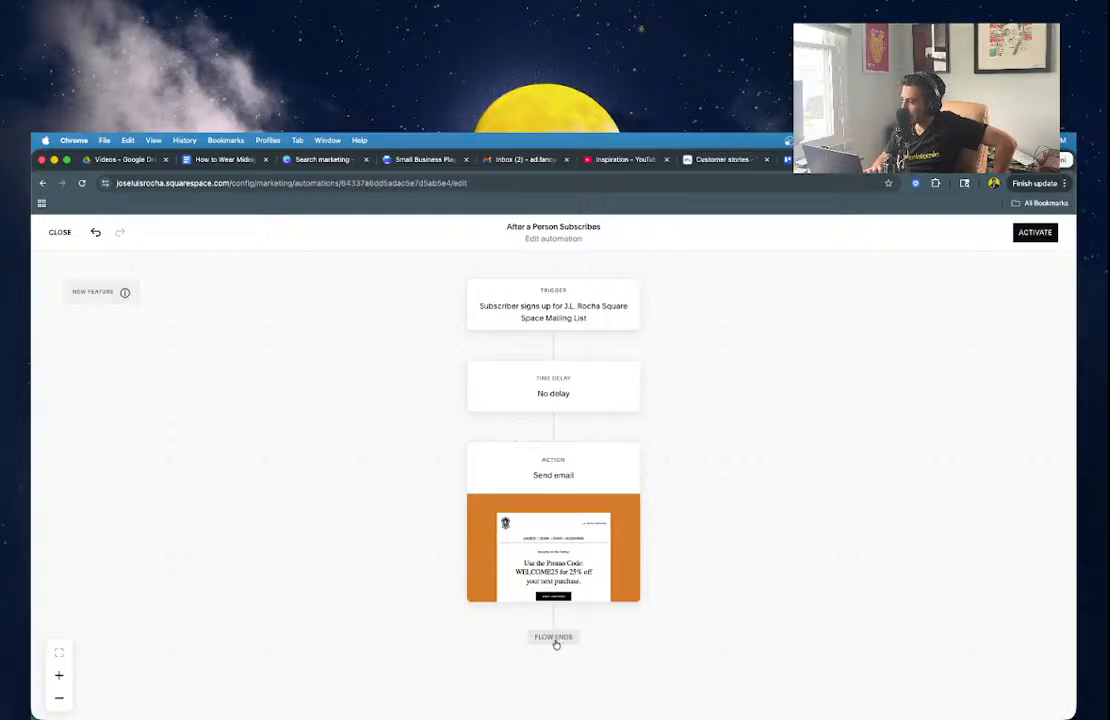
Add a 7 days later time delay after the welcome email, then bring the Adobe window forward.
{"action": "mouse_move", "coordinate": [553, 619]}
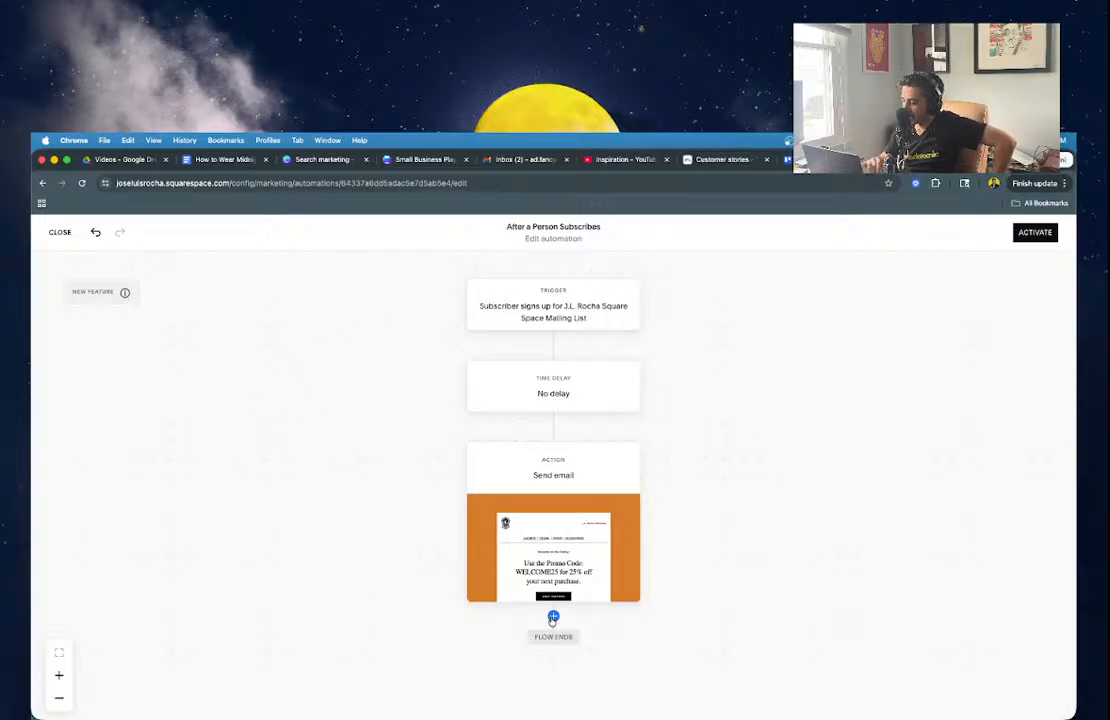
{"action": "left_click", "coordinate": [553, 619]}
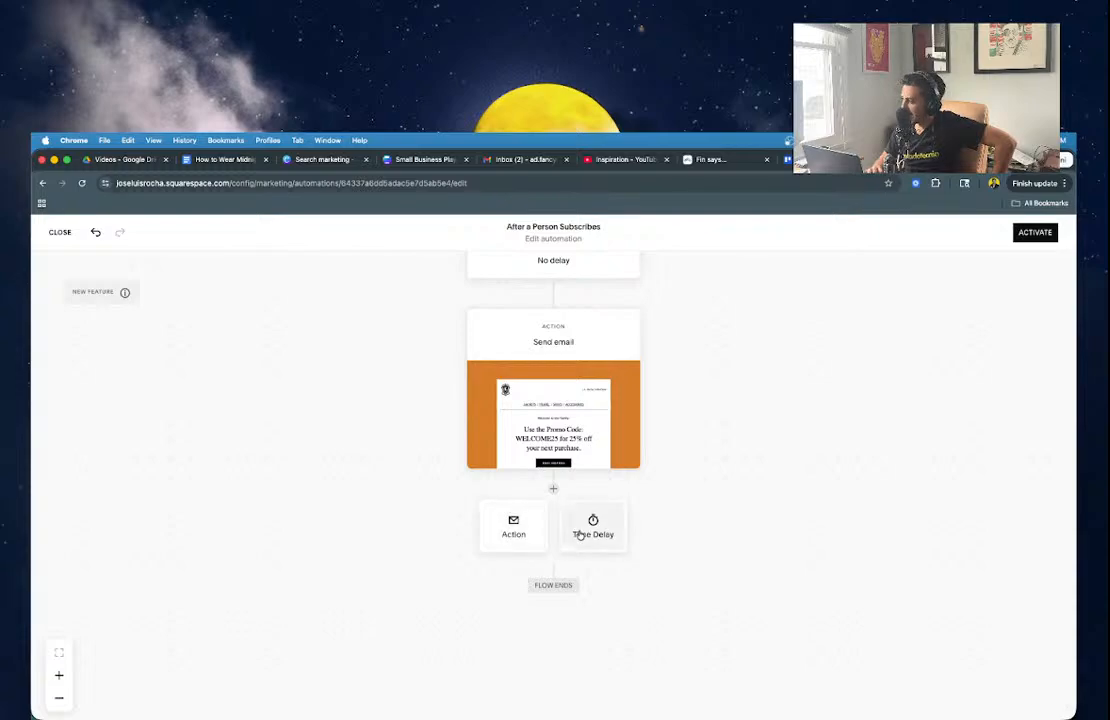
{"action": "left_click", "coordinate": [580, 535]}
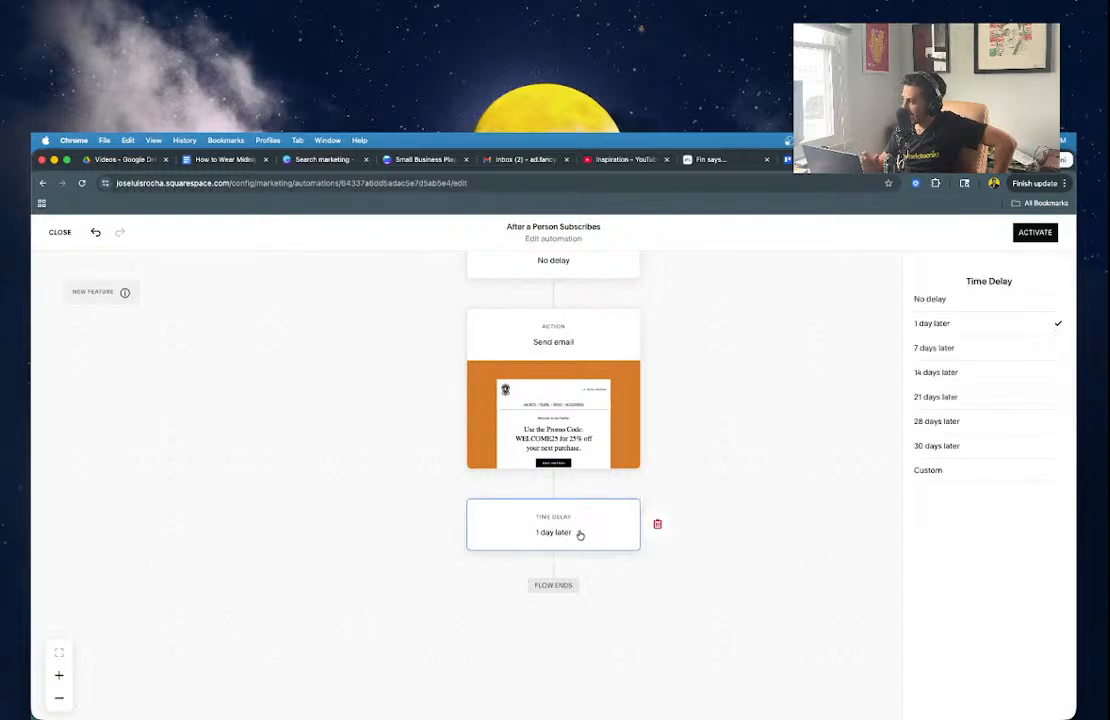
{"action": "left_click", "coordinate": [938, 347]}
{"action": "left_click", "coordinate": [718, 609]}
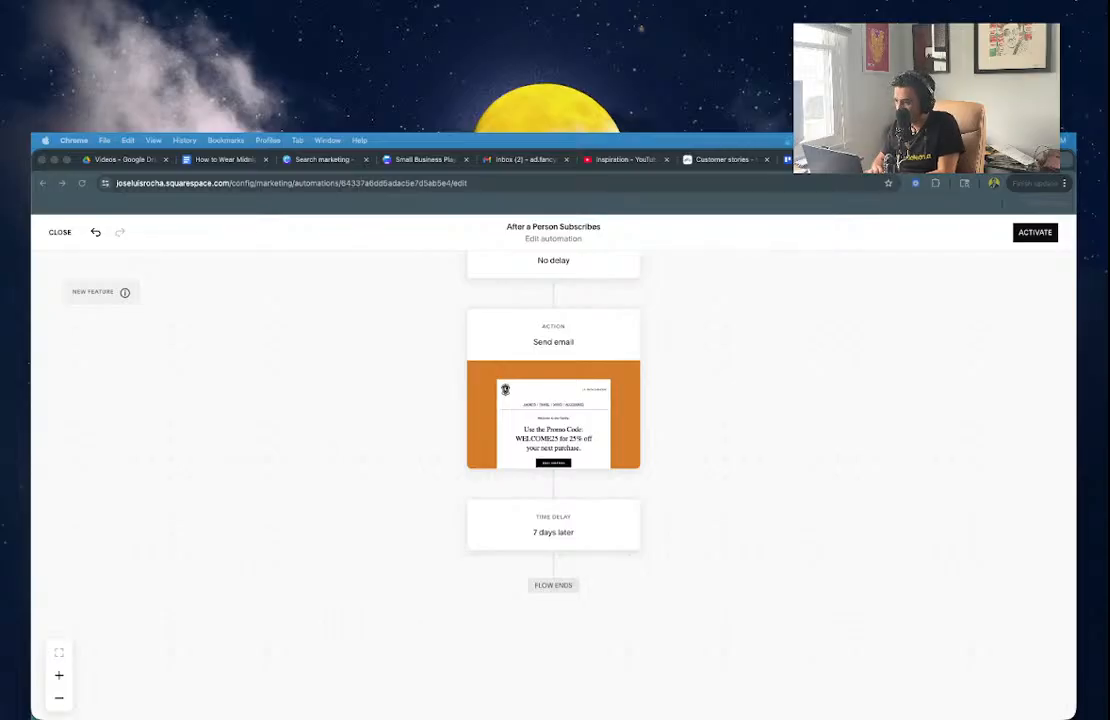
{"action": "left_click_drag", "start_coordinate": [33, 460], "coordinate": [971, 230]}
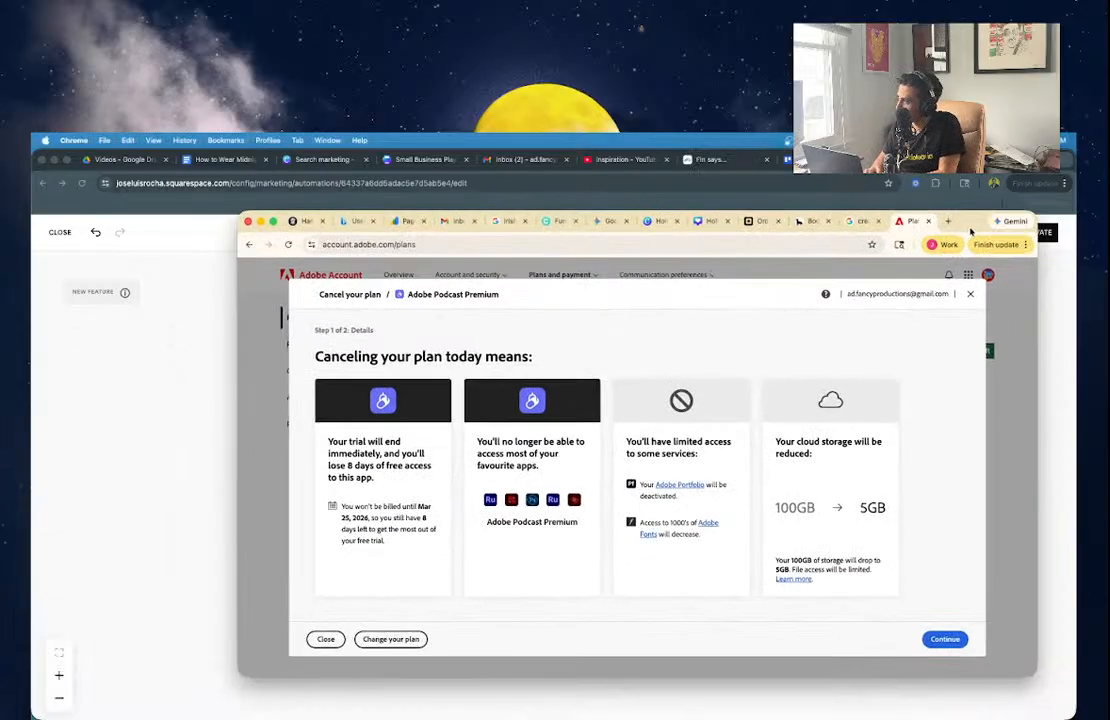
{"action": "left_click", "coordinate": [610, 222]}
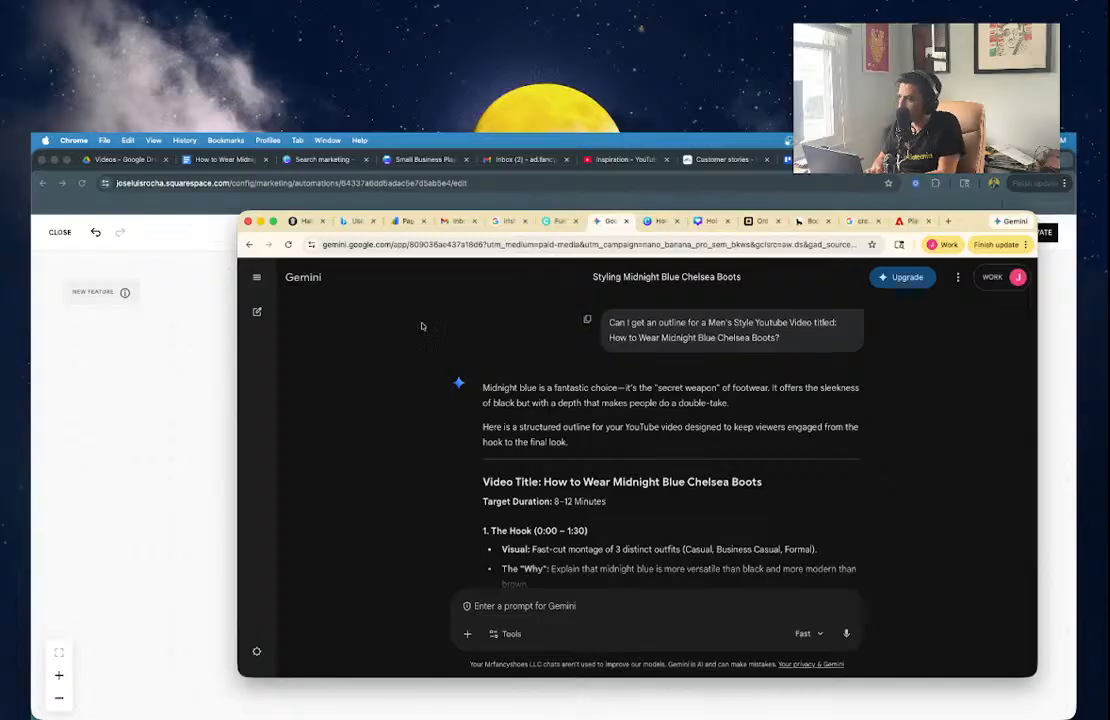
{"action": "double_click", "coordinate": [957, 228]}
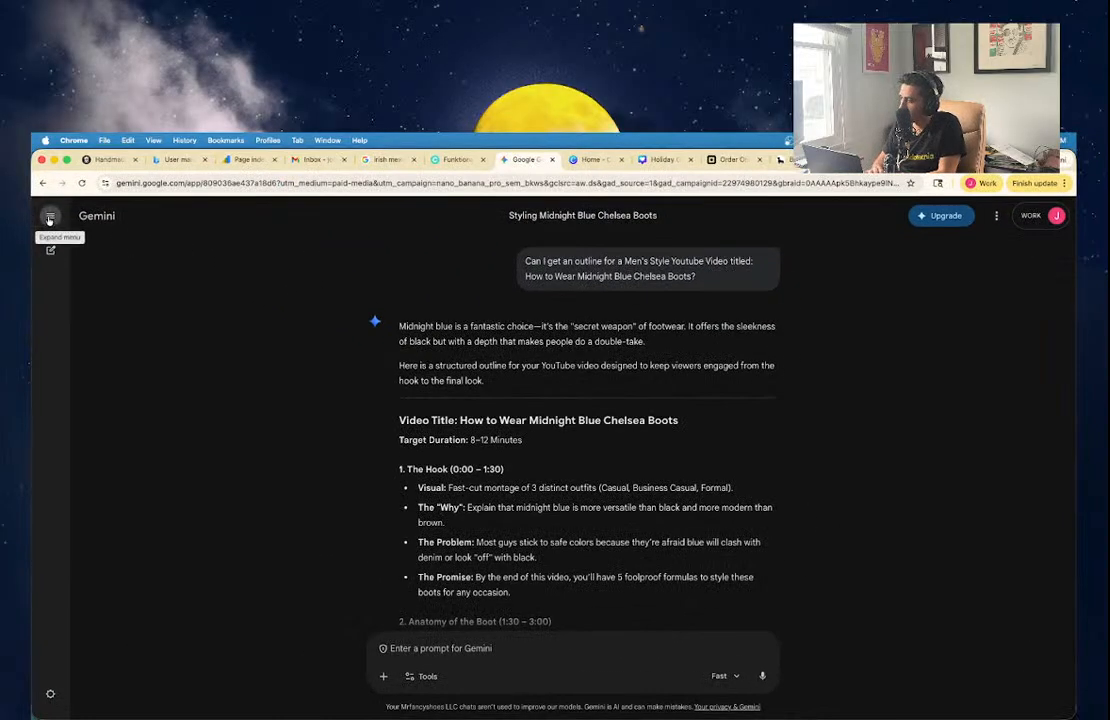
{"action": "left_click", "coordinate": [49, 217]}
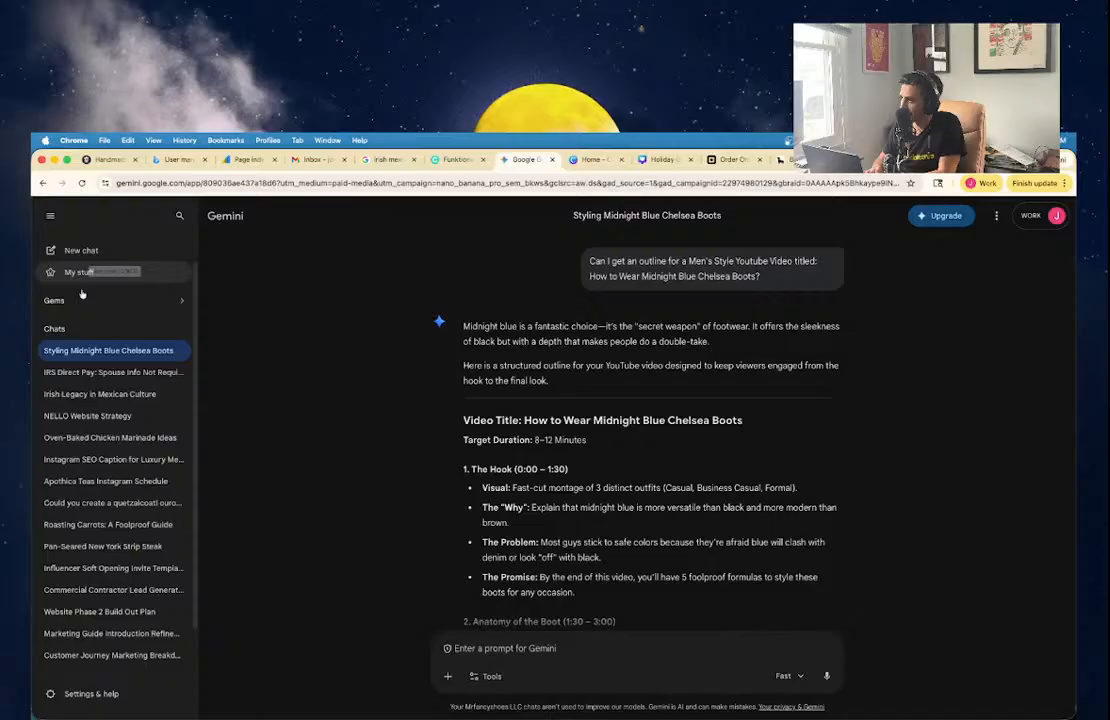
{"action": "left_click", "coordinate": [181, 220]}
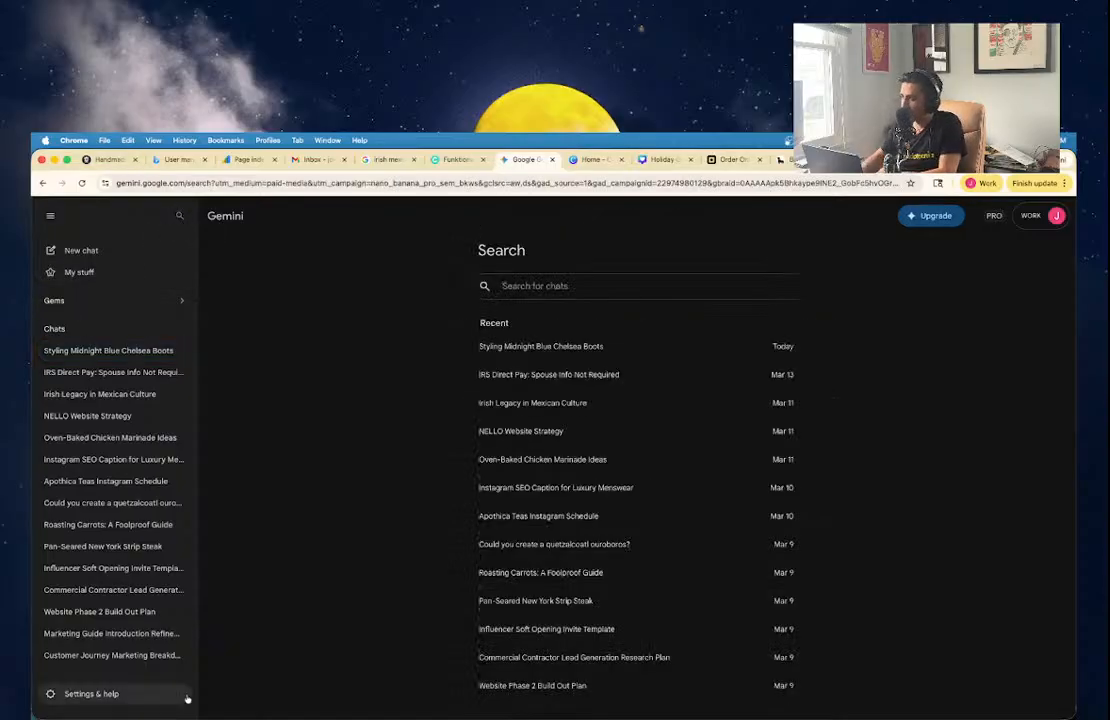
{"action": "type", "text": "email"}
{"action": "type", "text": "newsl"}
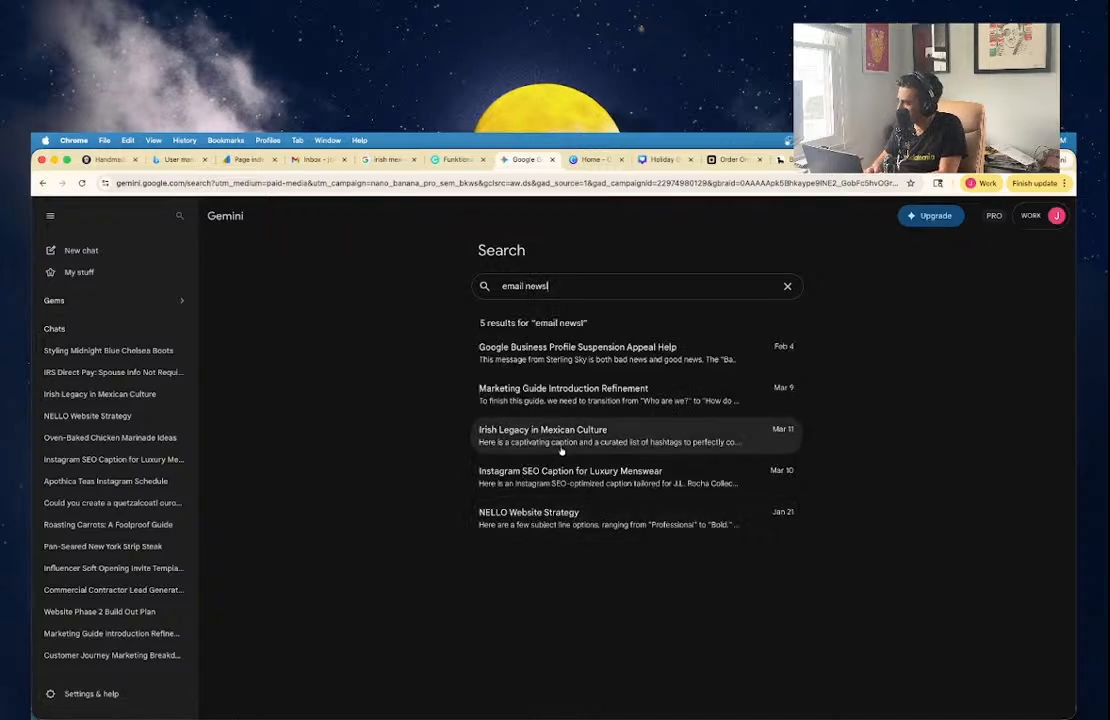
{"action": "key", "text": "super+a"}
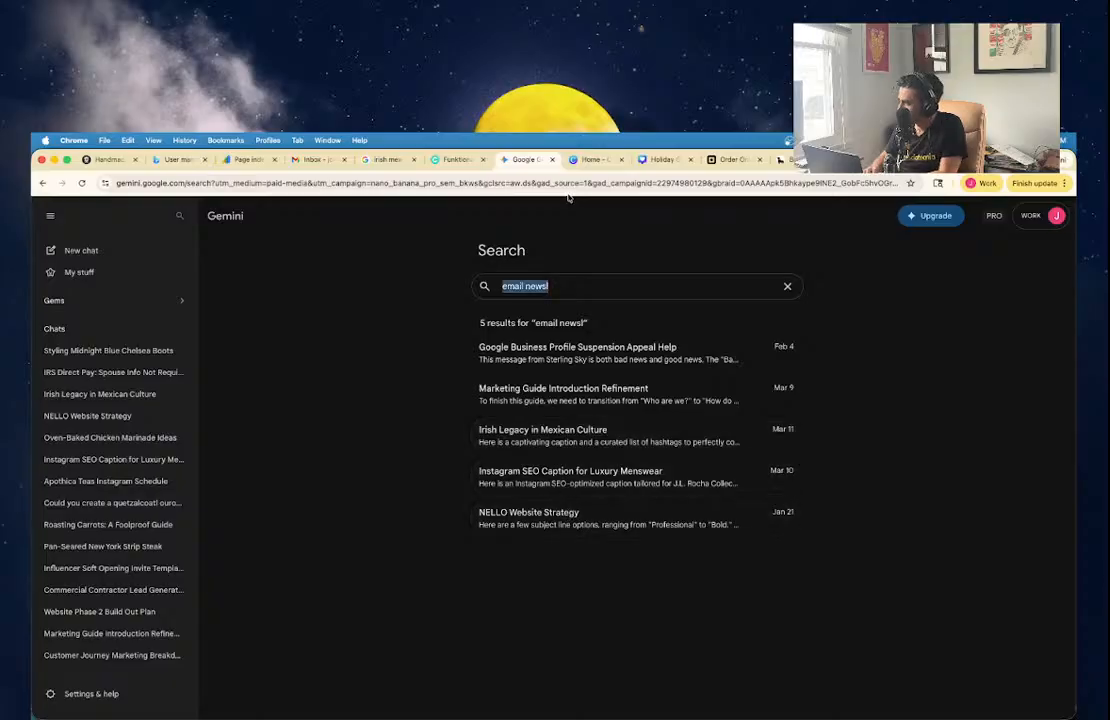
{"action": "type", "text": "Jl Rocha"}
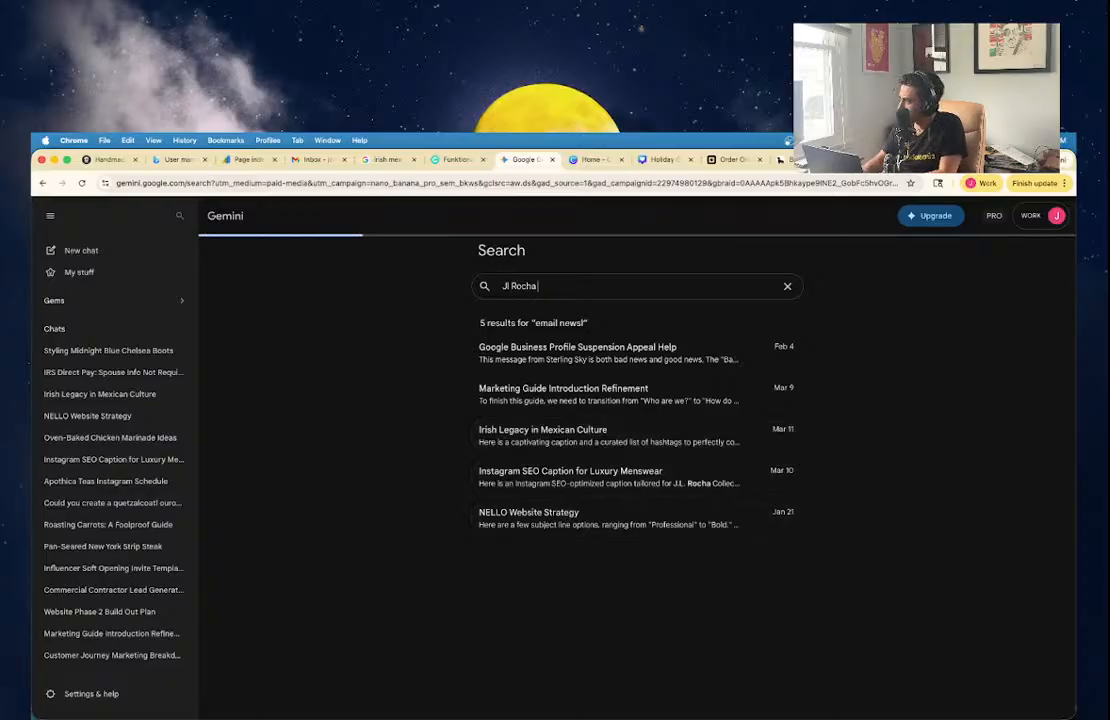
{"action": "type", "text": " email"}
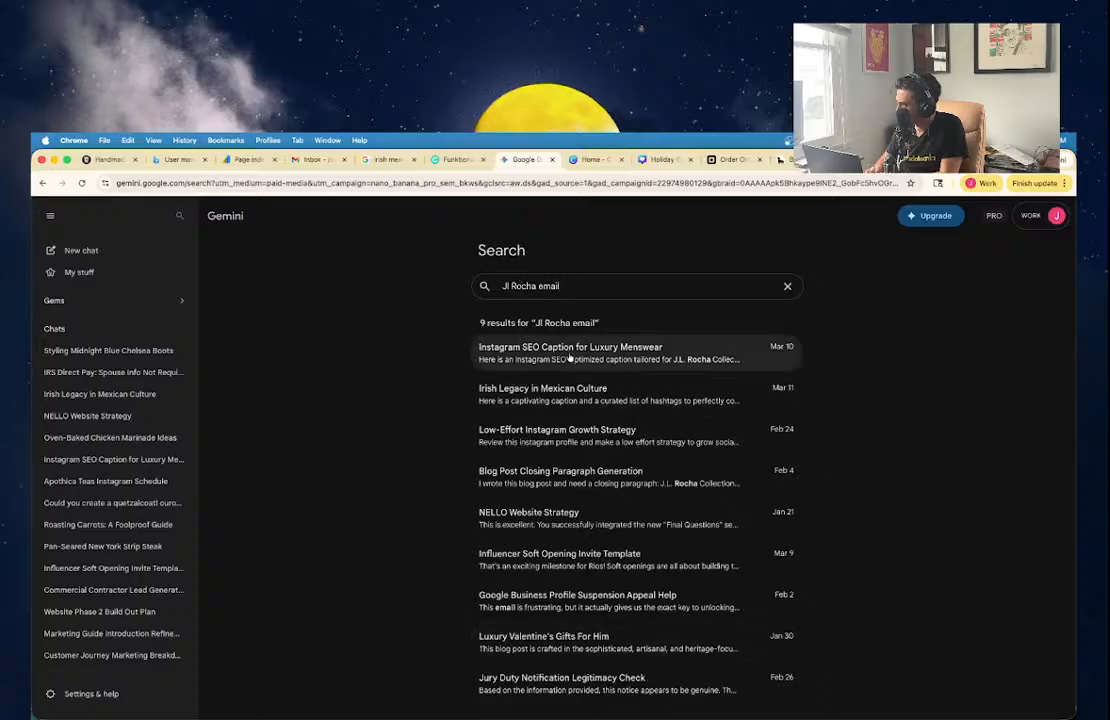
{"action": "left_click", "coordinate": [585, 643]}
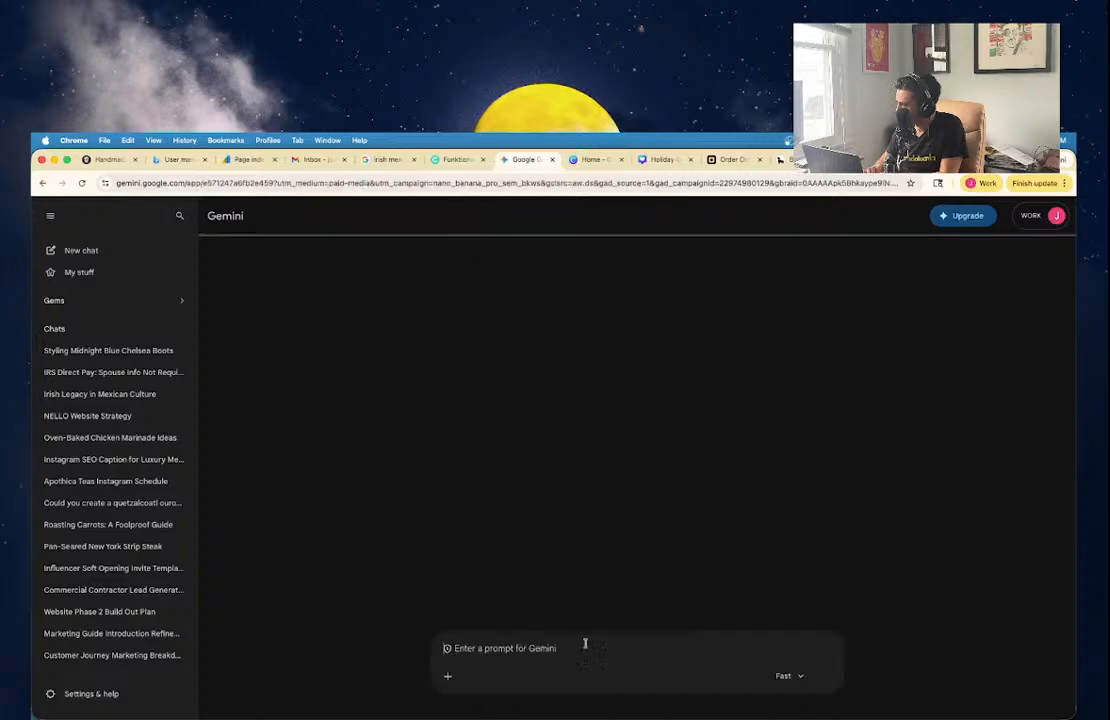
{"action": "scroll", "coordinate": [560, 457], "scroll_direction": "down", "scroll_amount": 10}
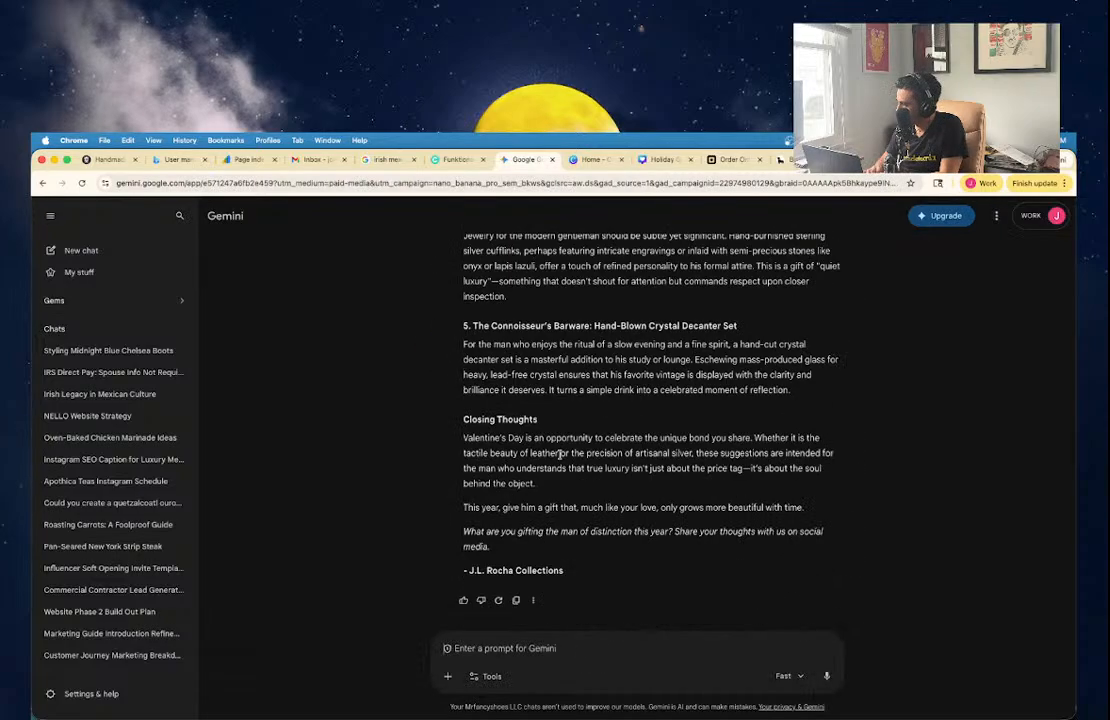
{"action": "scroll", "coordinate": [560, 455], "scroll_direction": "up", "scroll_amount": 15}
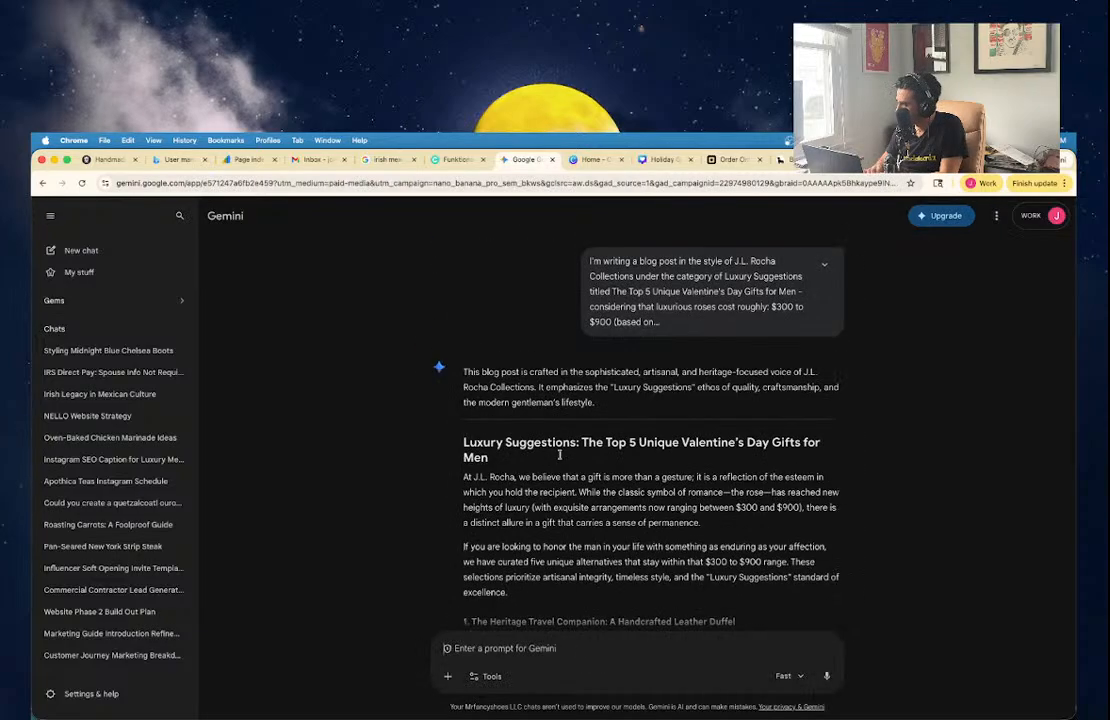
{"action": "left_click", "coordinate": [180, 219]}
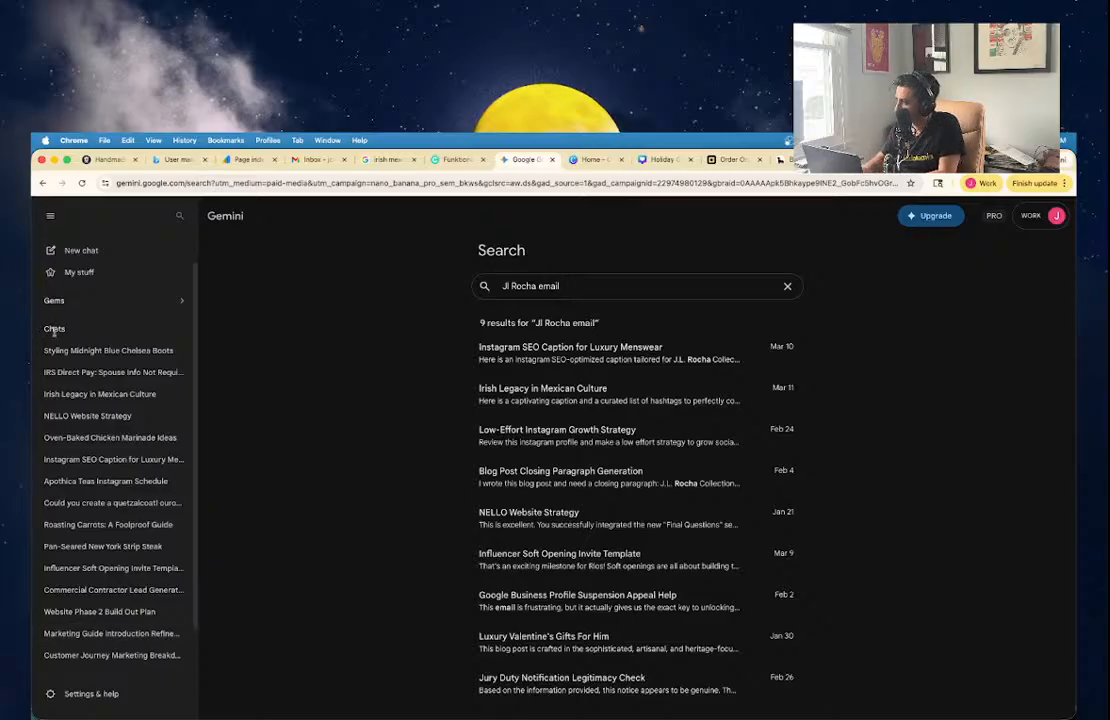
{"action": "key", "text": "BackSpace"}
{"action": "key", "text": "BackSpace"}
{"action": "key", "text": "BackSpace"}
{"action": "key", "text": "BackSpace"}
{"action": "key", "text": "BackSpace"}
{"action": "key", "text": "BackSpace"}
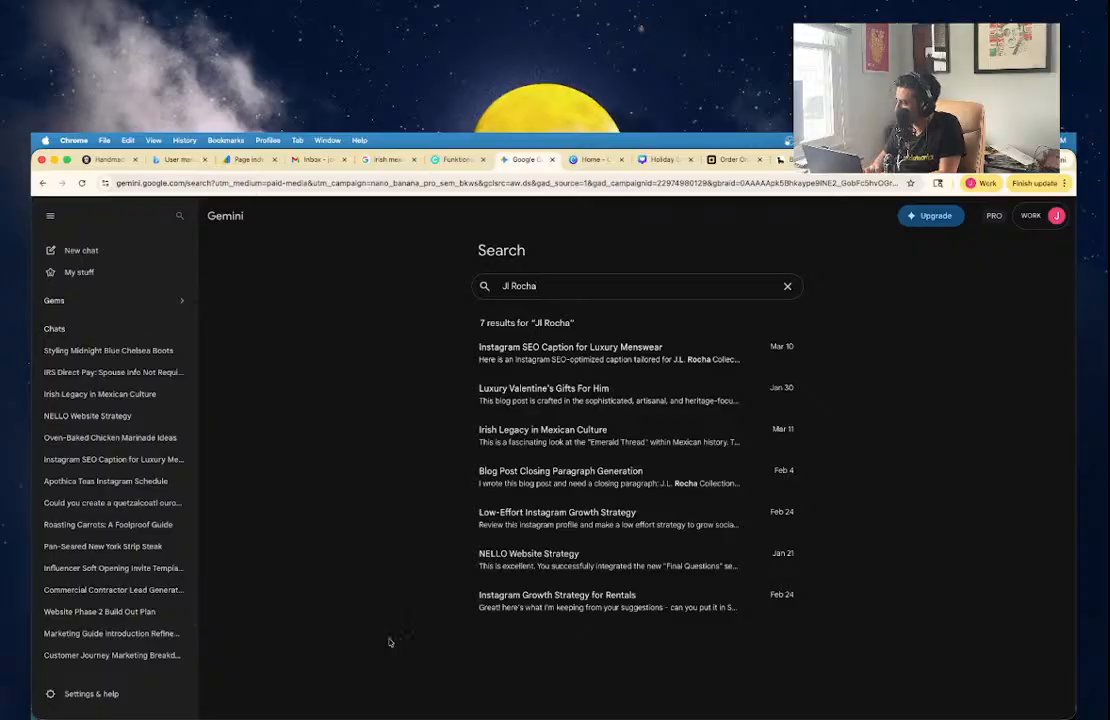
{"action": "left_click", "coordinate": [590, 603]}
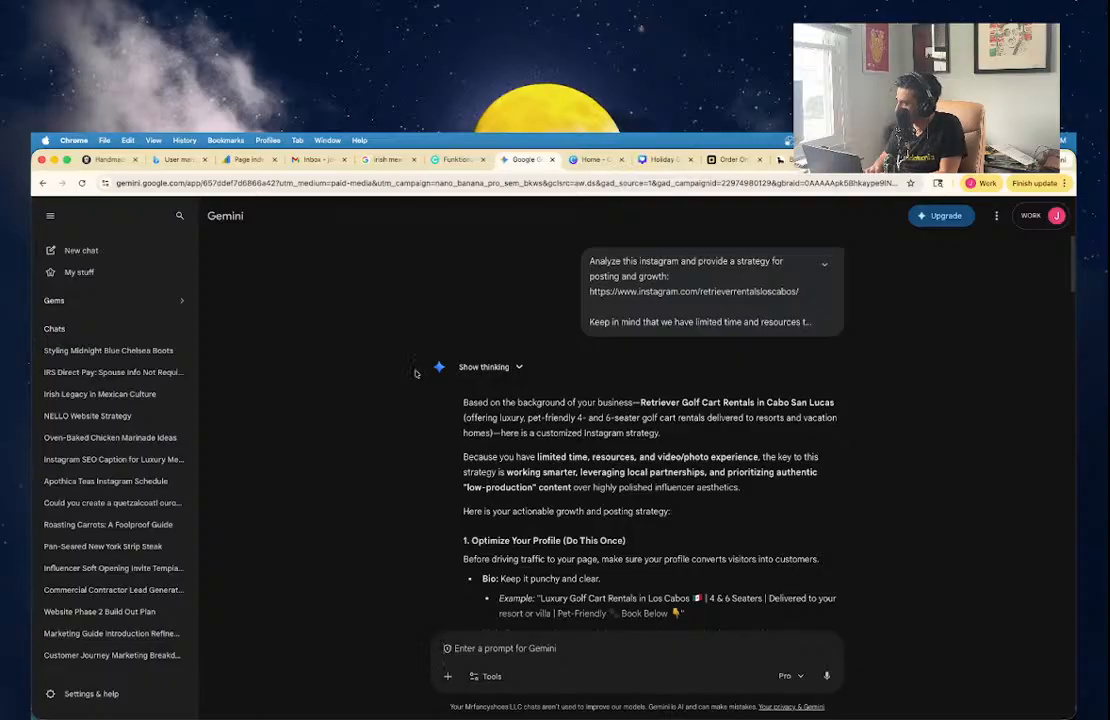
{"action": "left_click", "coordinate": [178, 217]}
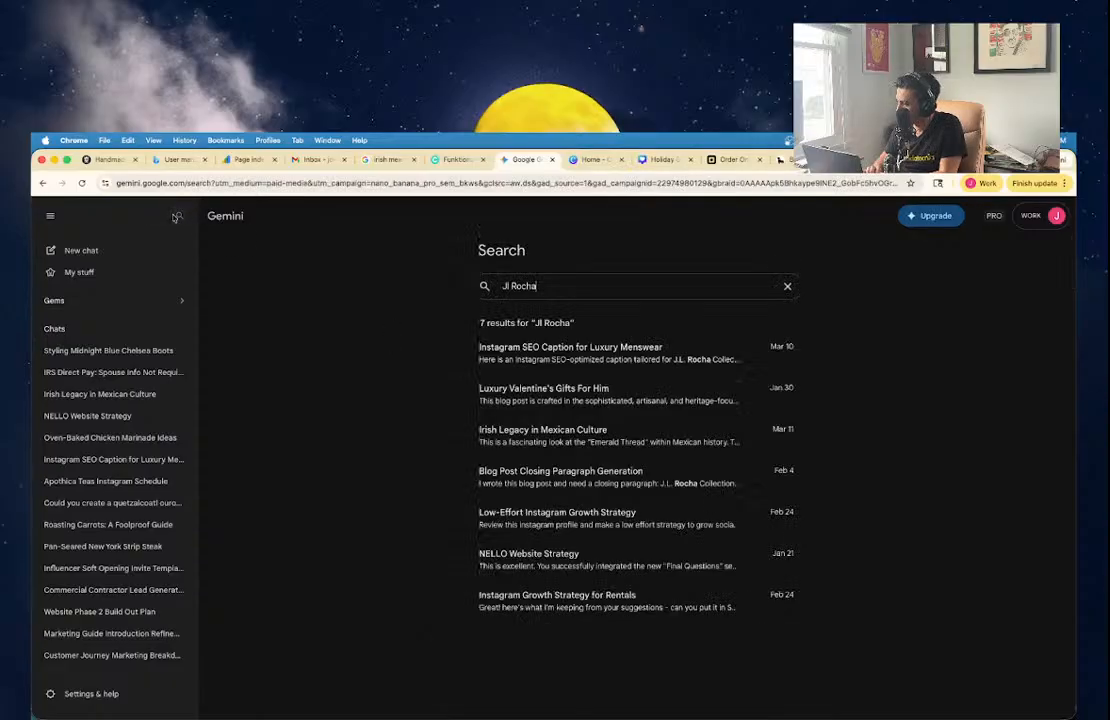
Open and read through the Low-Effort Instagram Growth Strategy chat.
{"action": "left_click", "coordinate": [535, 522]}
{"action": "scroll", "coordinate": [564, 422], "scroll_direction": "down", "scroll_amount": 2}
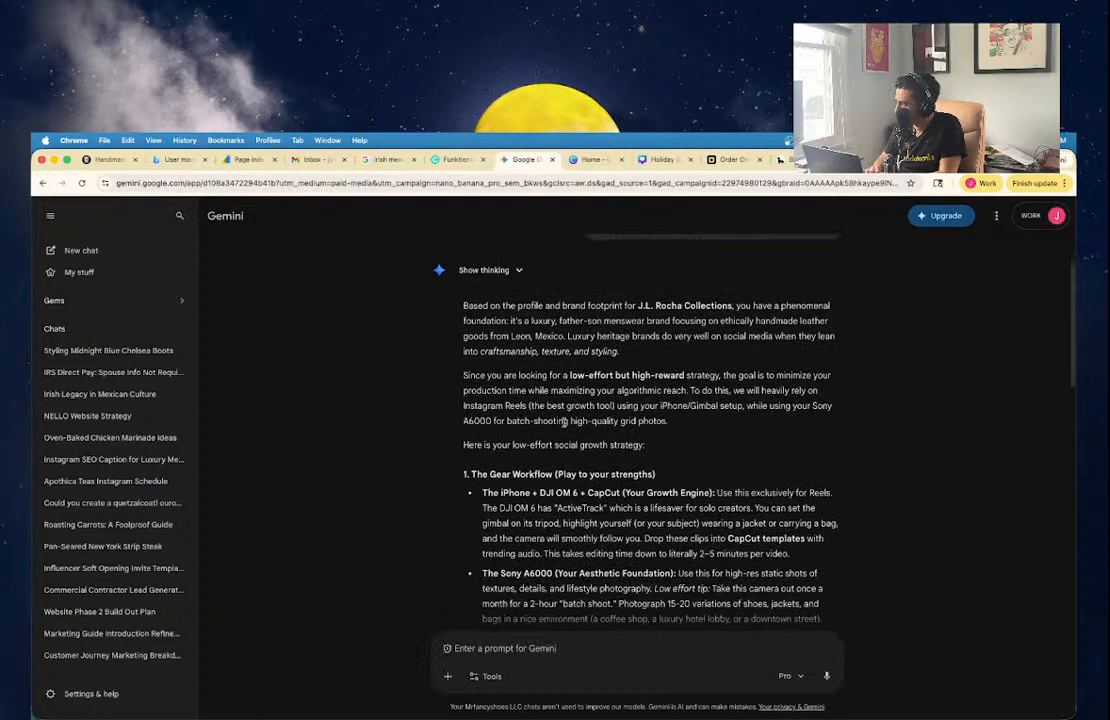
{"action": "scroll", "coordinate": [564, 422], "scroll_direction": "down", "scroll_amount": 8}
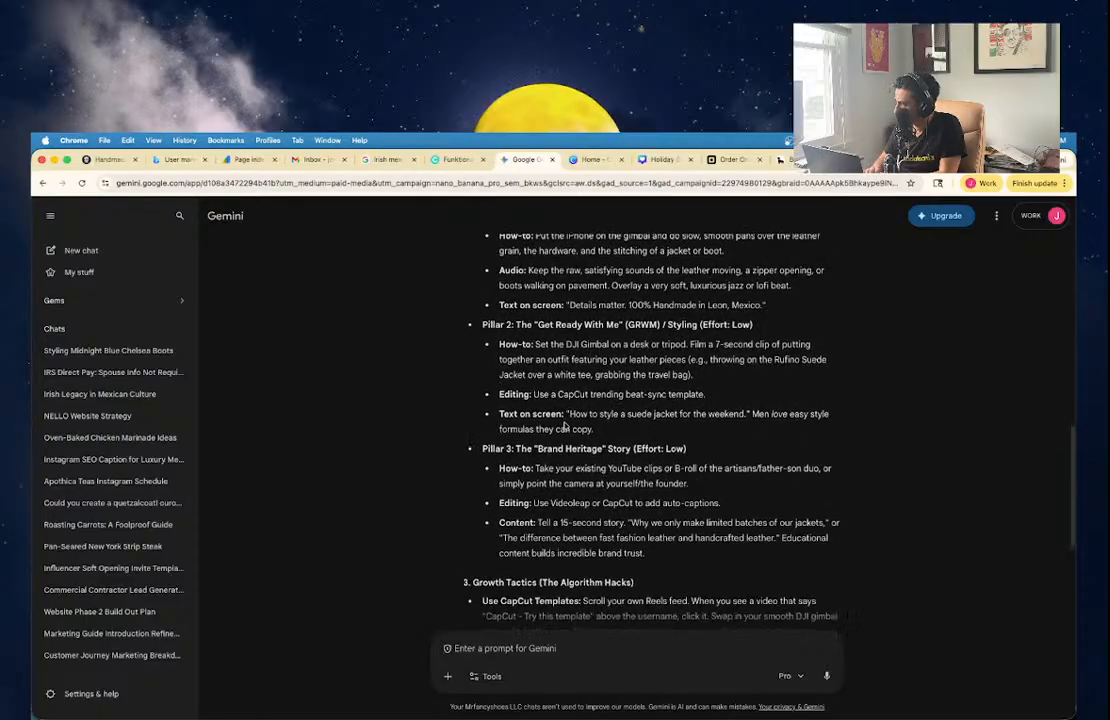
{"action": "scroll", "coordinate": [564, 422], "scroll_direction": "down", "scroll_amount": 3}
{"action": "scroll", "coordinate": [564, 422], "scroll_direction": "up", "scroll_amount": 15}
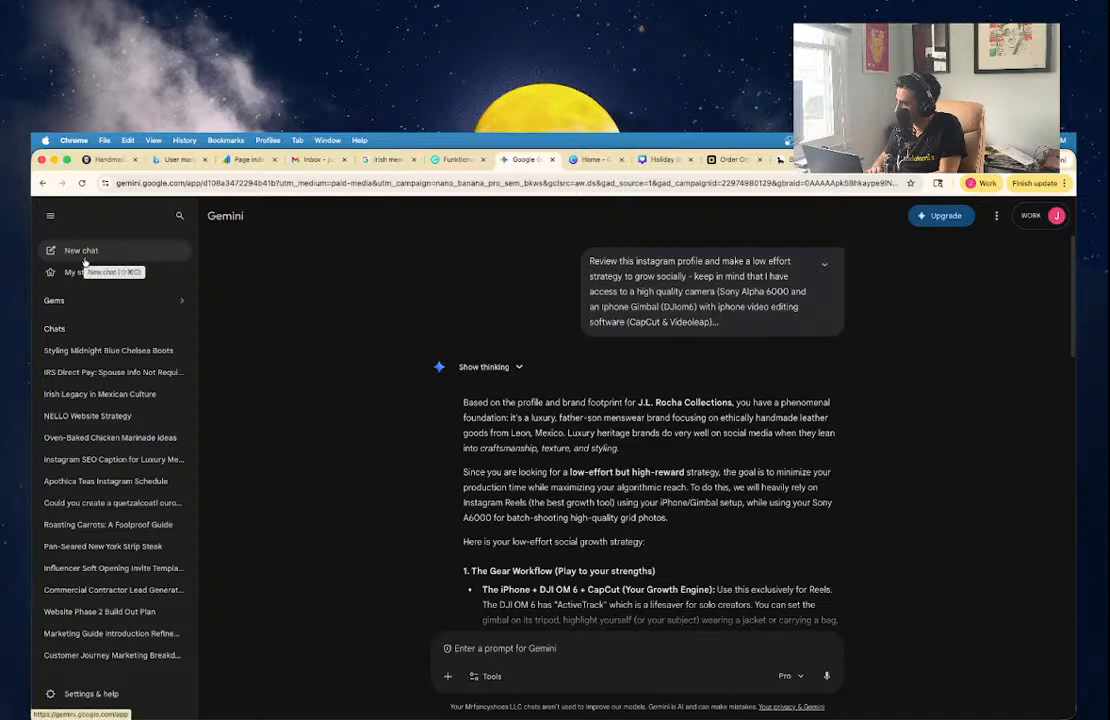
{"action": "scroll", "coordinate": [150, 525], "scroll_direction": "down", "scroll_amount": 3}
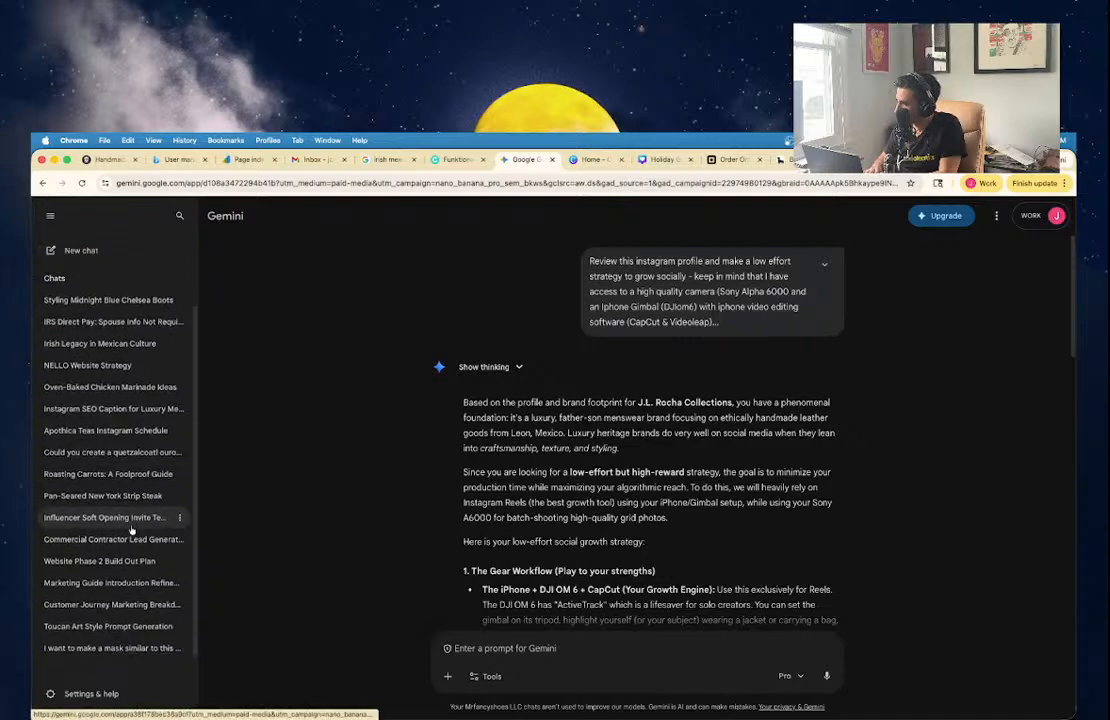
{"action": "scroll", "coordinate": [150, 650], "scroll_direction": "down", "scroll_amount": 10}
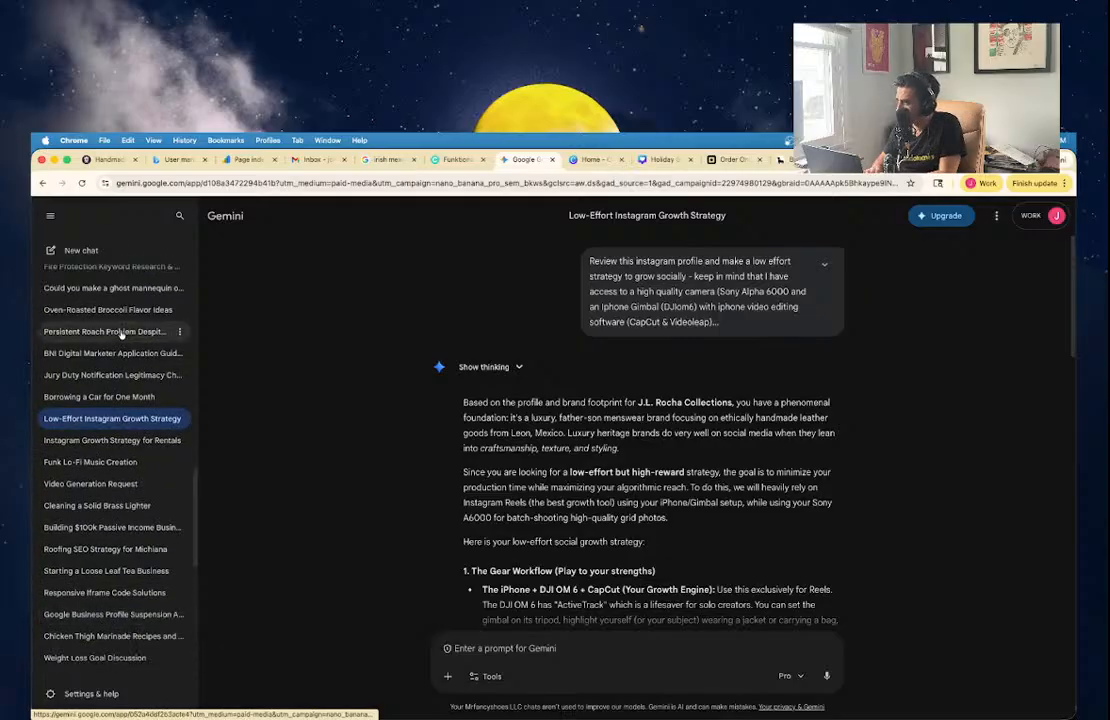
In a new chat, ask Gemini to analyze jlrocha.com and suggest a newsletter onboarding strategy for new subscribers.
{"action": "left_click", "coordinate": [82, 249]}
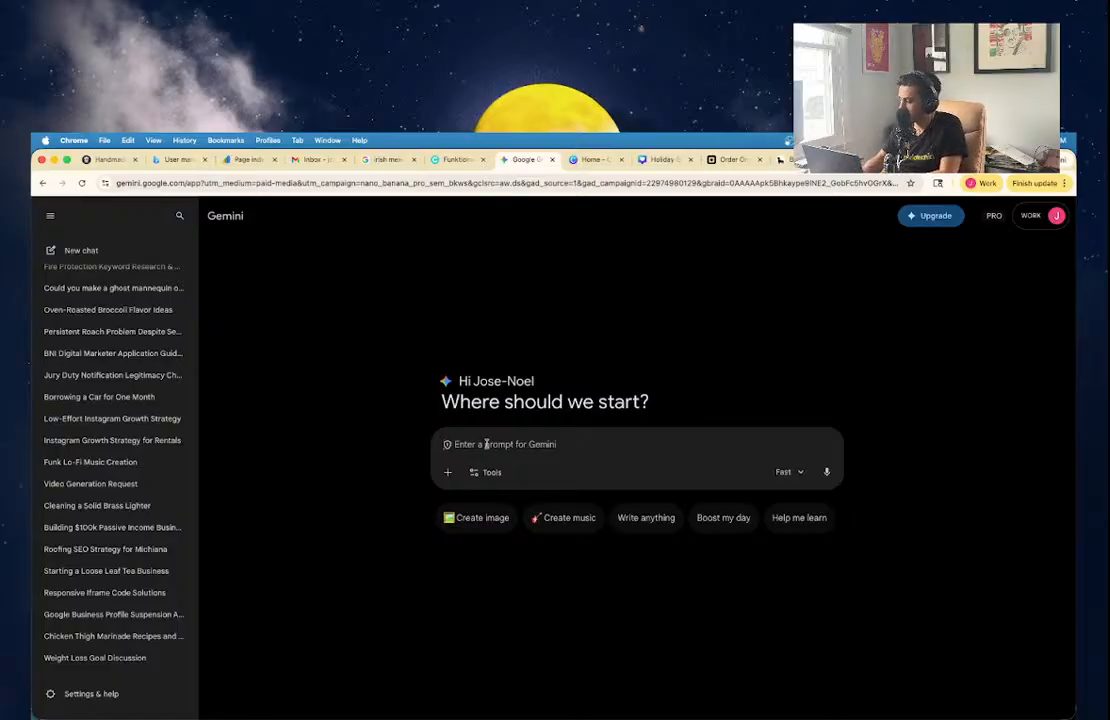
{"action": "type", "text": "Analyze"}
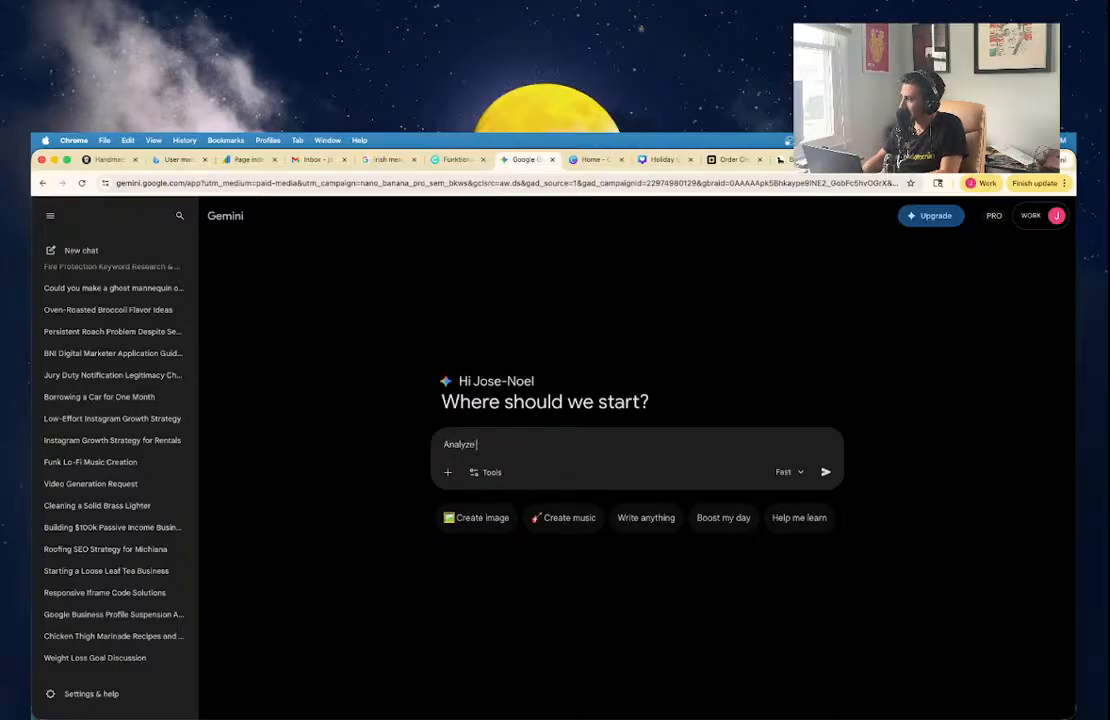
{"action": "type", "text": " the jlrocha.com w"}
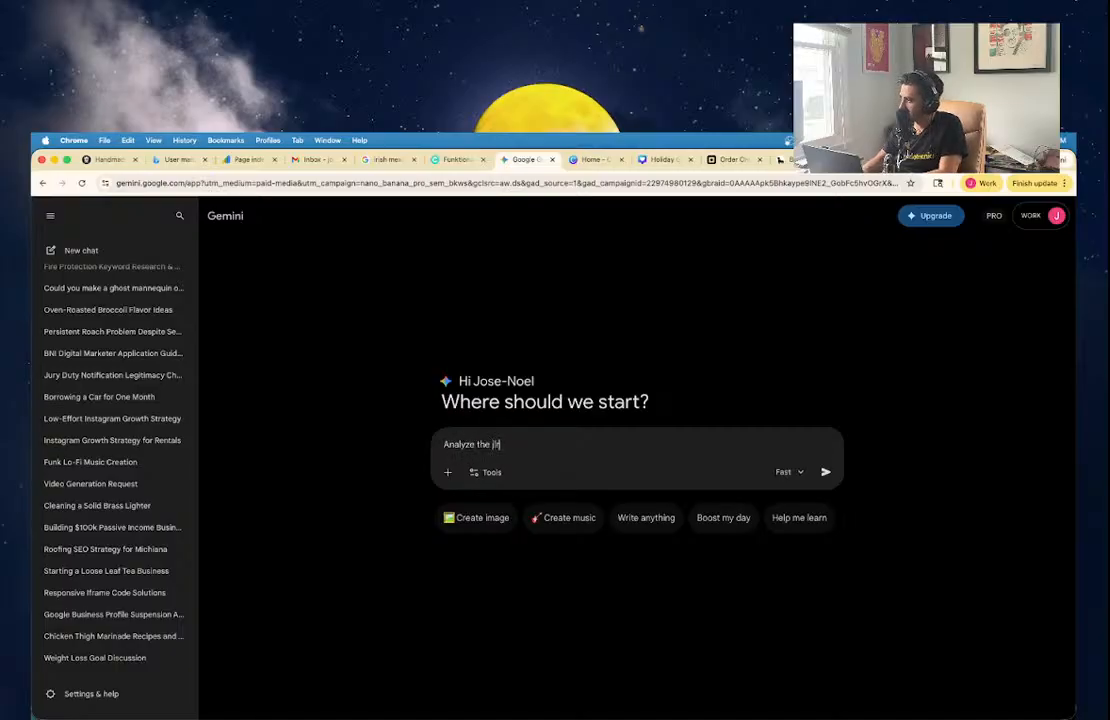
{"action": "type", "text": "ebsite, "}
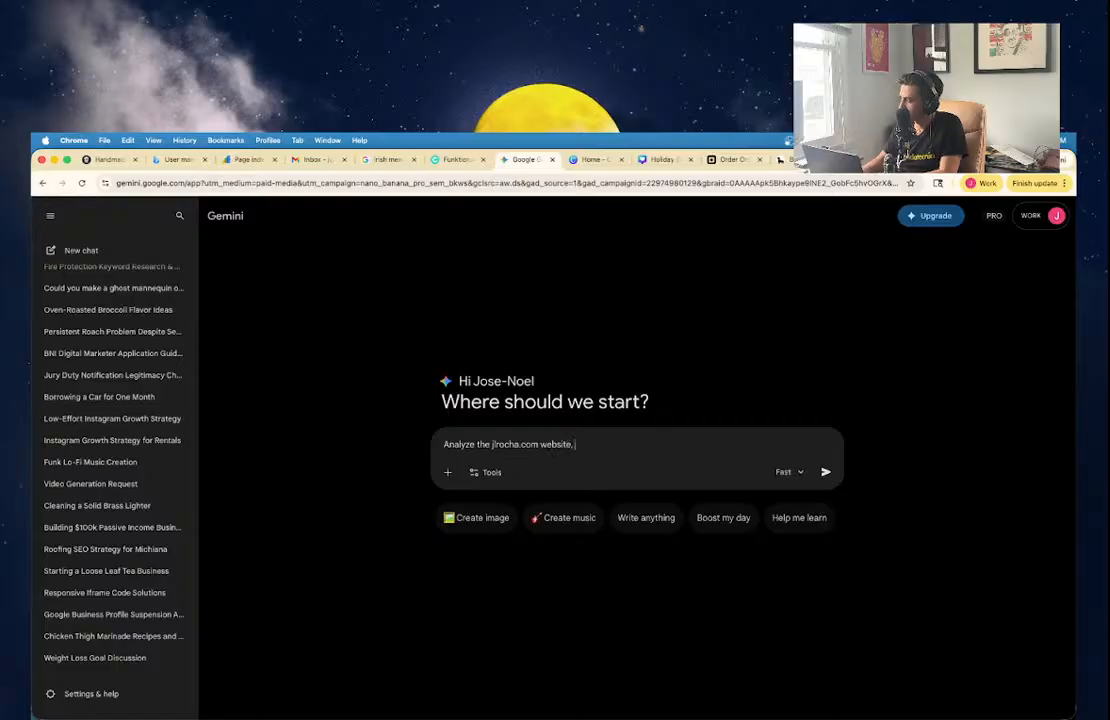
{"action": "type", "text": "and help det"}
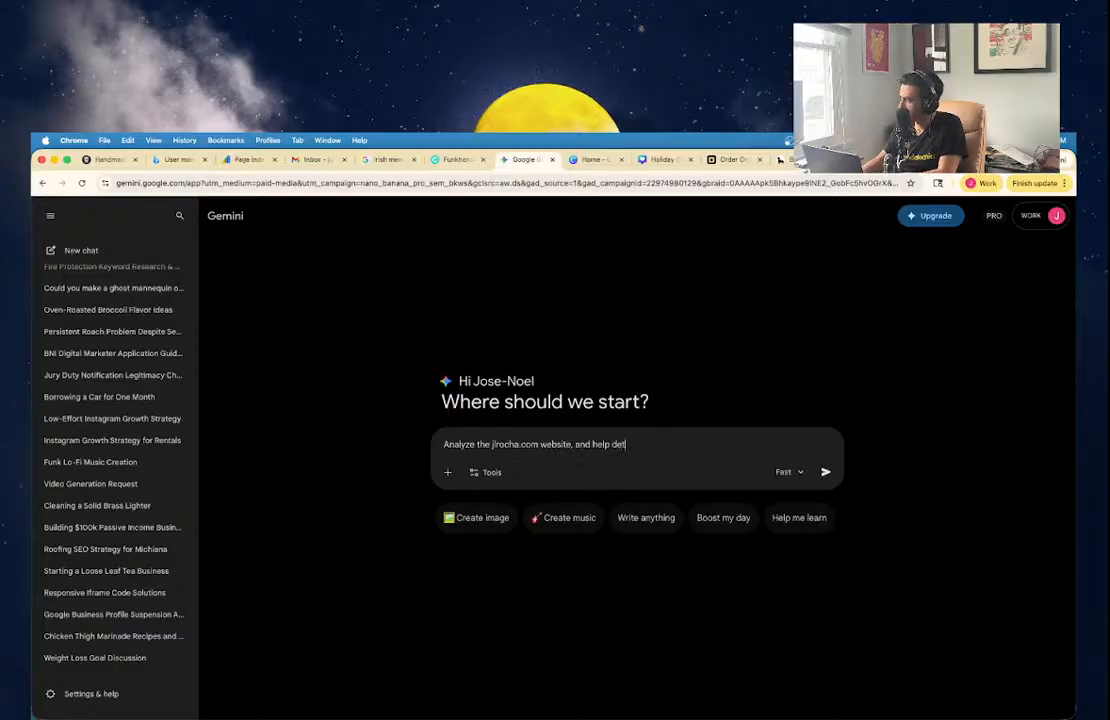
{"action": "type", "text": "ermine a l"}
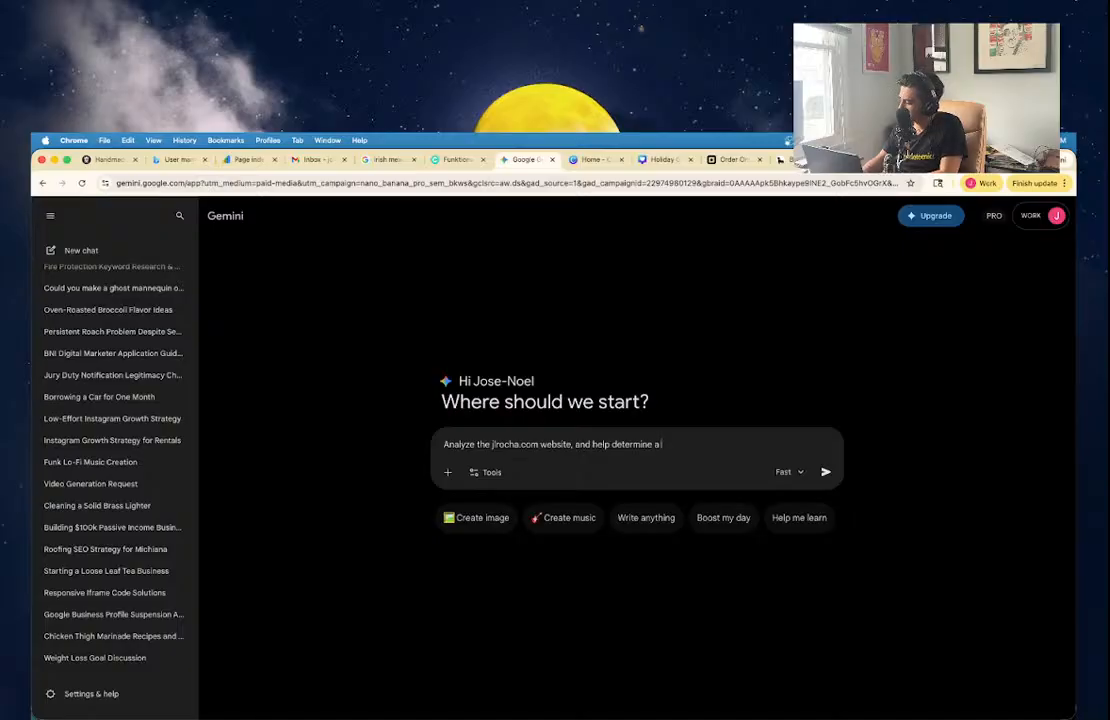
{"action": "type", "text": " newsletter own"}
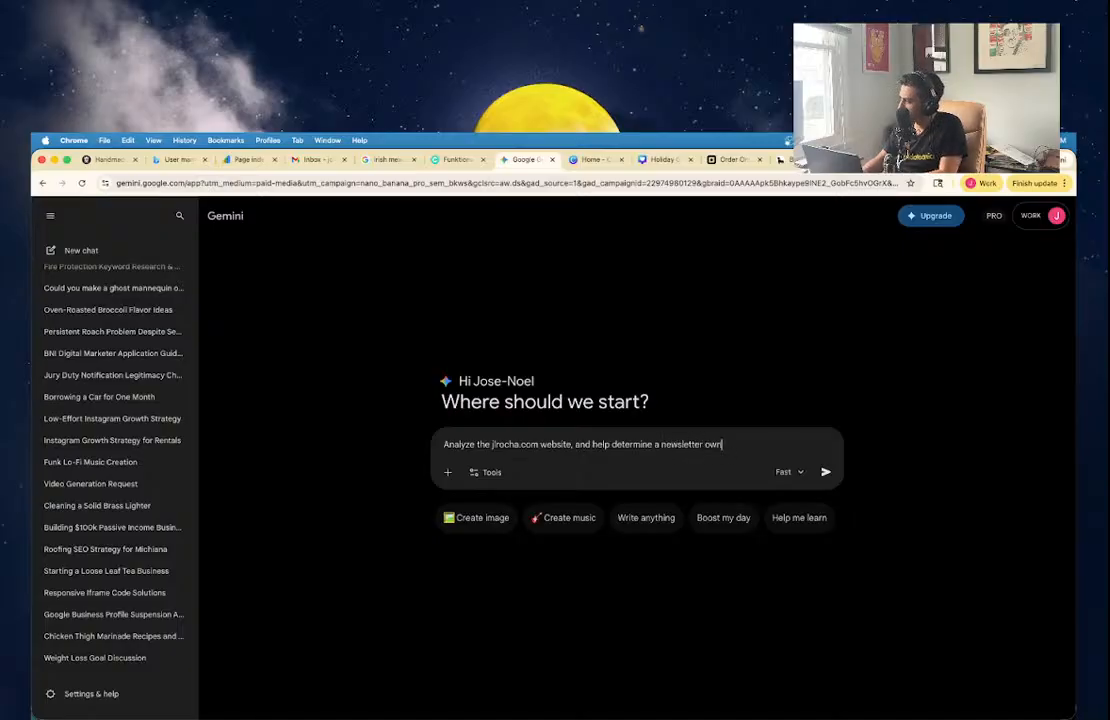
{"action": "key", "text": "BackSpace"}
{"action": "type", "text": "boardining strateg"}
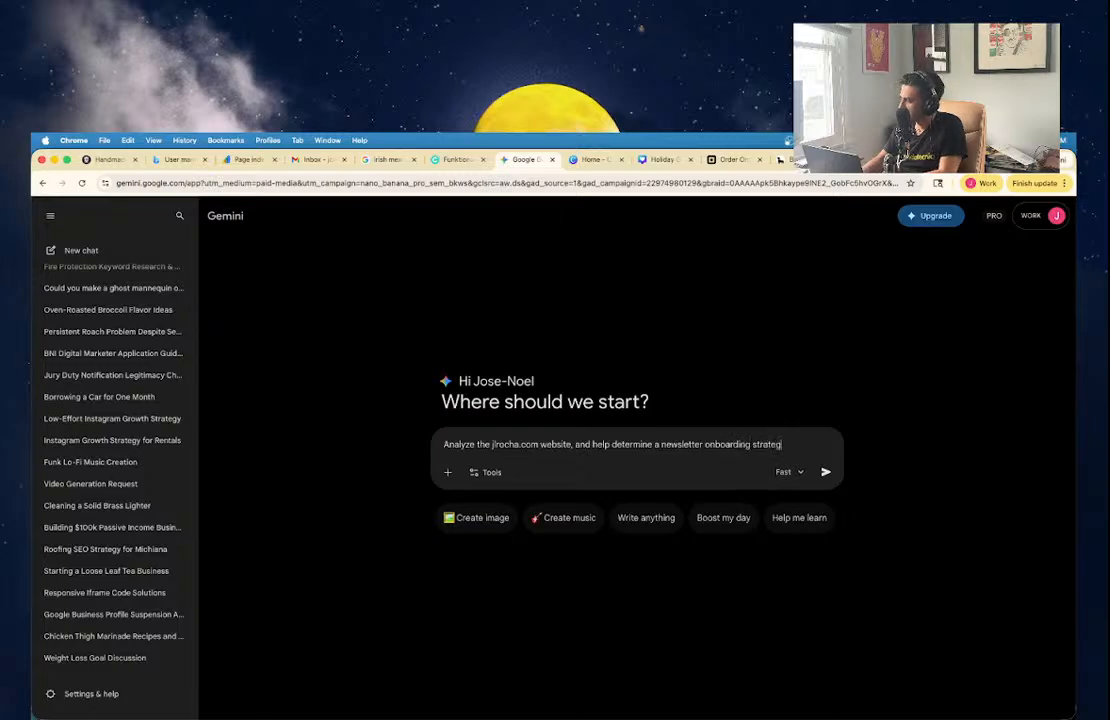
{"action": "type", "text": "y for new subs"}
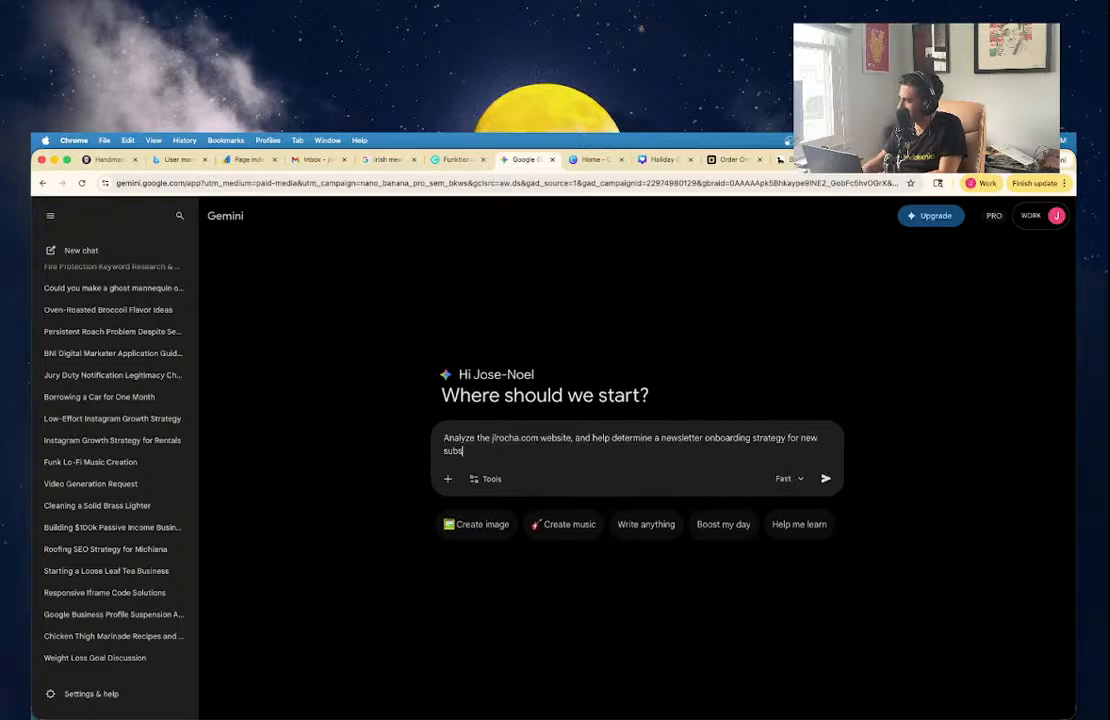
{"action": "type", "text": "cribers"}
{"action": "key", "text": "Return"}
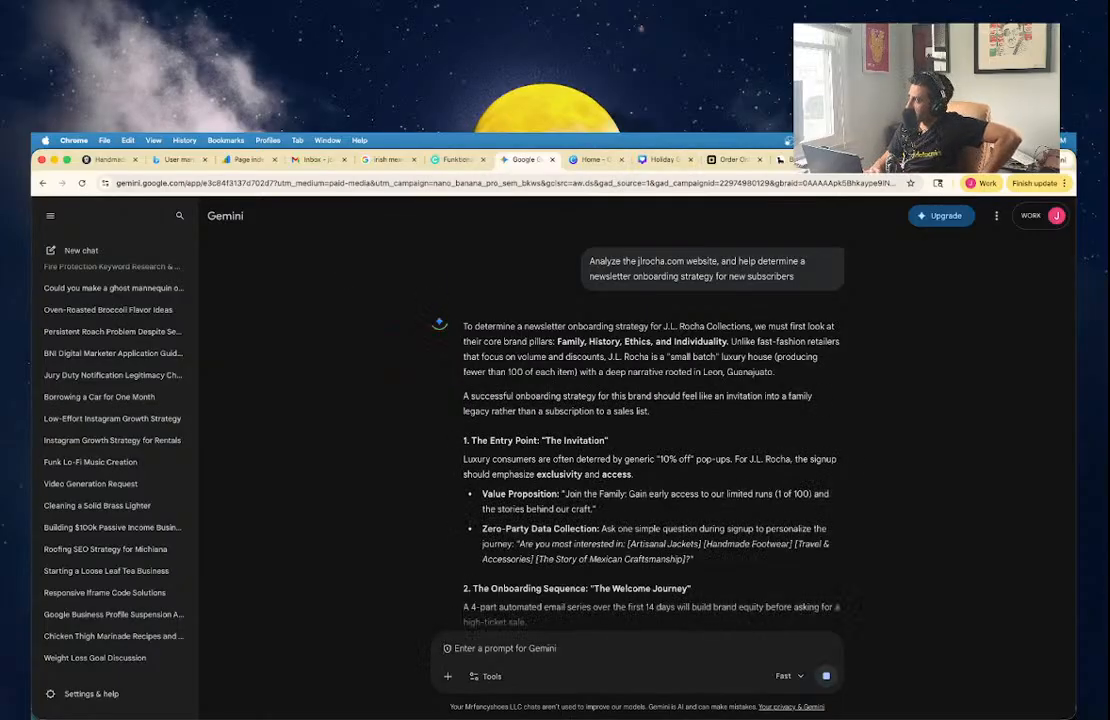
Close the extra tab and scroll Gemini's answer down to the Welcome Journey email table.
{"action": "left_click", "coordinate": [968, 160]}
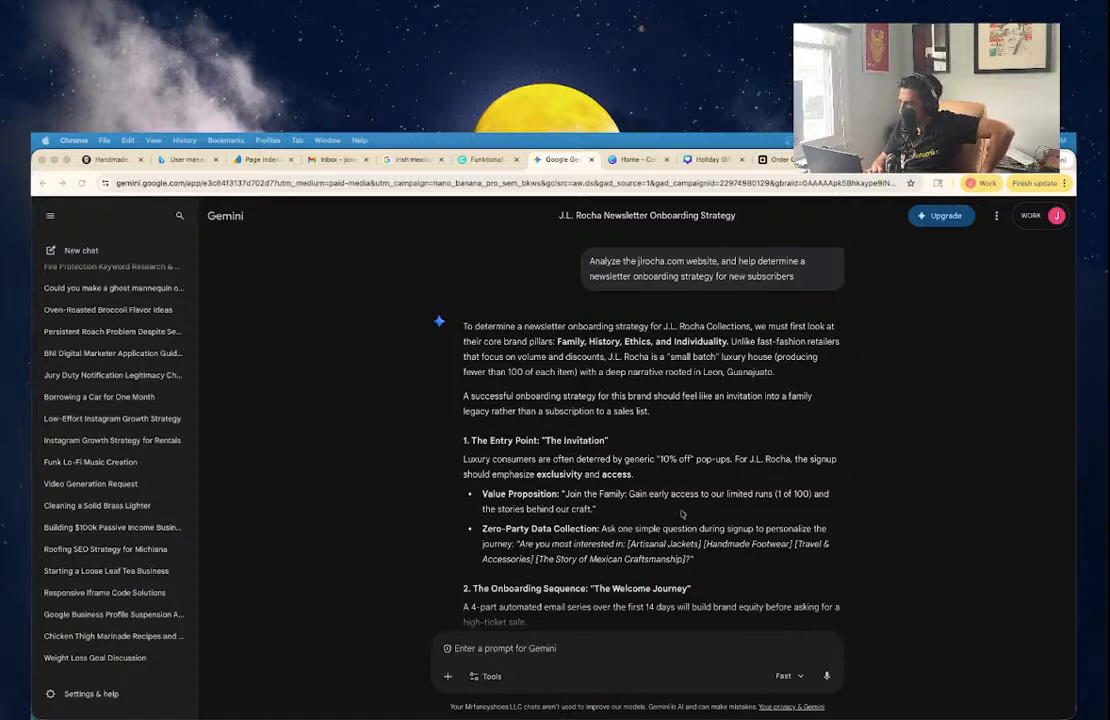
{"action": "left_click", "coordinate": [683, 514]}
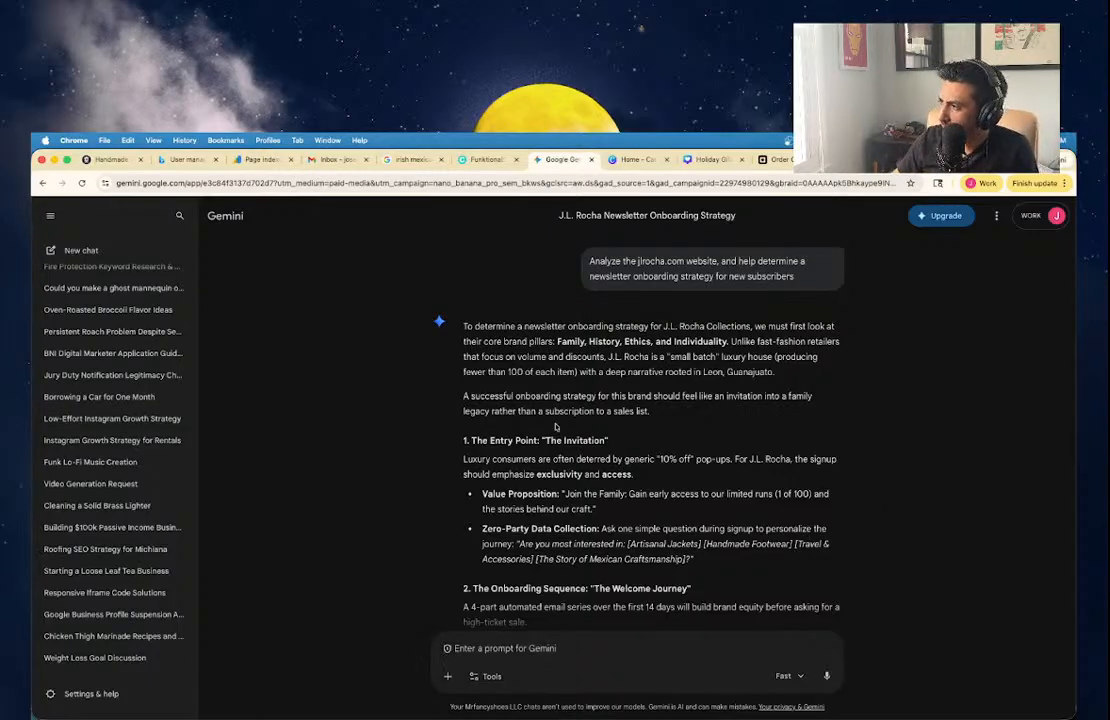
{"action": "scroll", "coordinate": [505, 462], "scroll_direction": "down", "scroll_amount": 3}
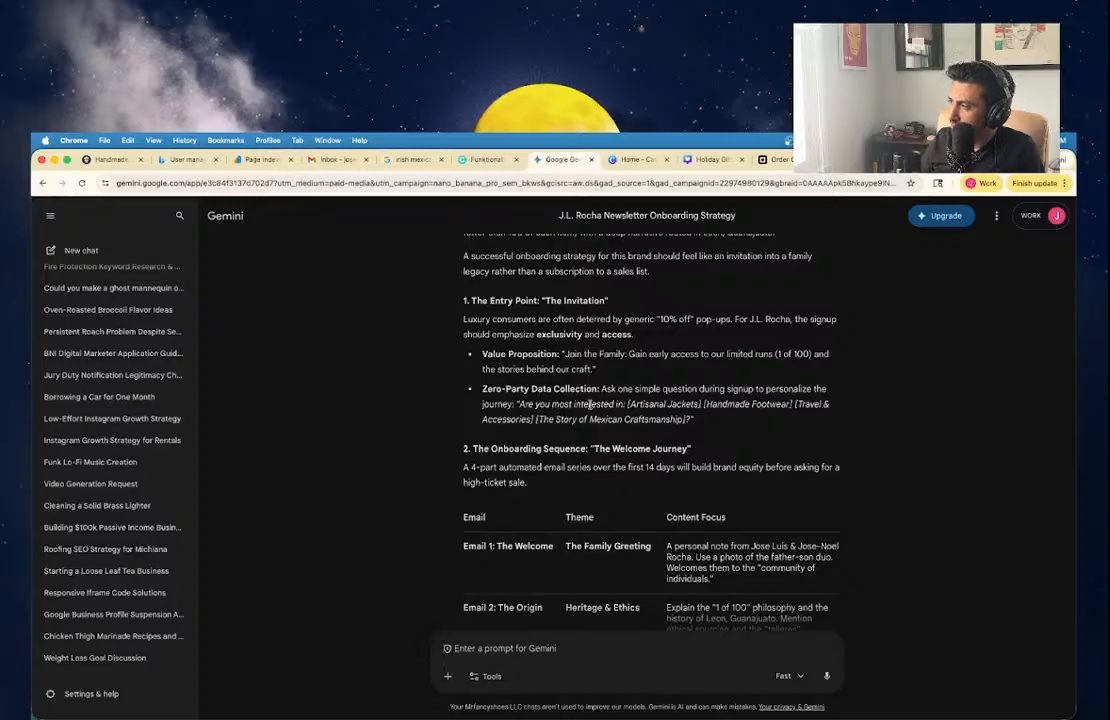
Review Gemini's onboarding strategy, then detach the Gemini chat into its own browser window.
{"action": "scroll", "coordinate": [590, 407], "scroll_direction": "down", "scroll_amount": 1}
{"action": "scroll", "coordinate": [590, 407], "scroll_direction": "up", "scroll_amount": 1}
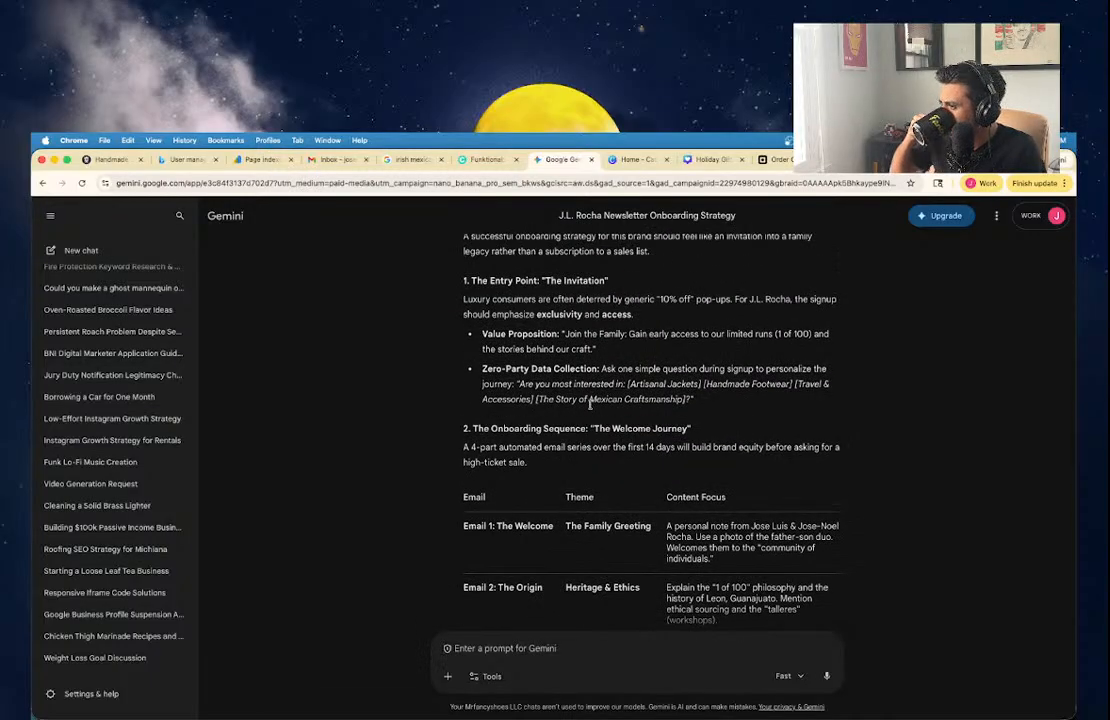
{"action": "scroll", "coordinate": [590, 404], "scroll_direction": "down", "scroll_amount": 1}
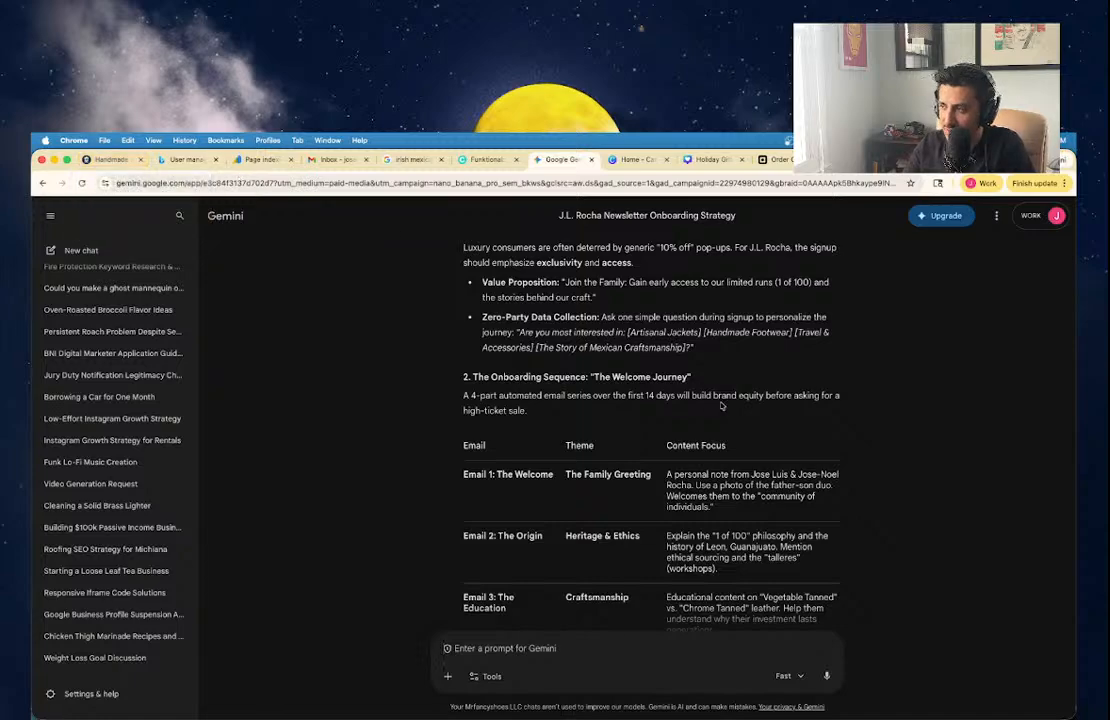
{"action": "scroll", "coordinate": [720, 403], "scroll_direction": "down", "scroll_amount": 2}
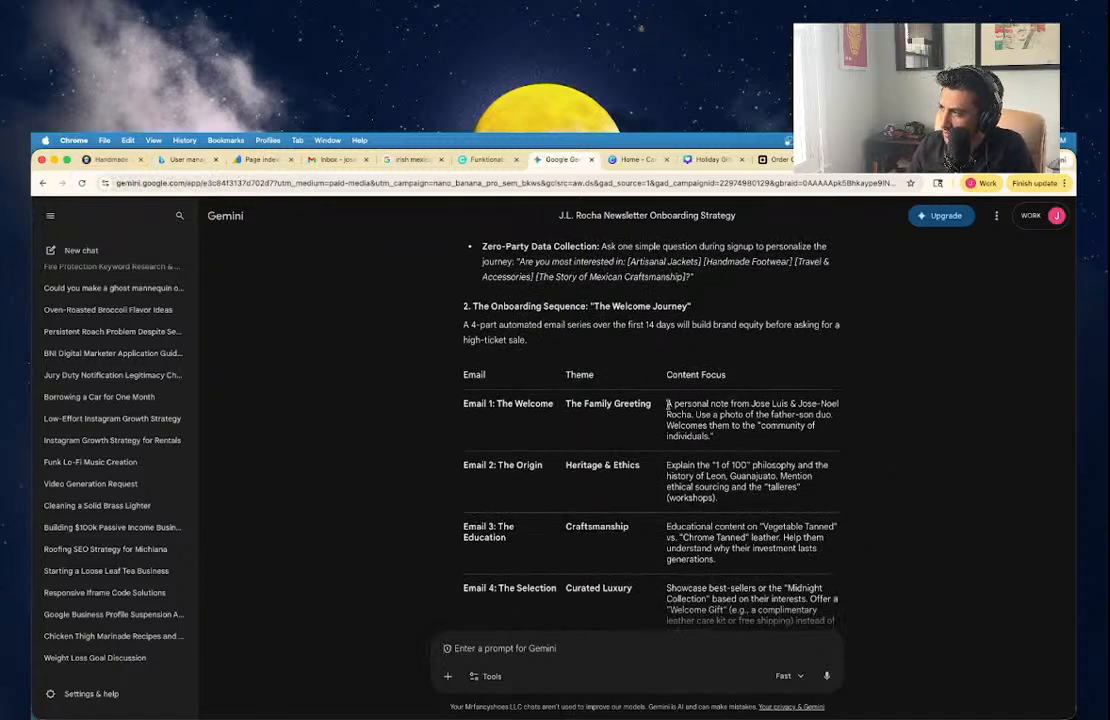
{"action": "left_click_drag", "start_coordinate": [668, 403], "coordinate": [729, 425]}
{"action": "left_click", "coordinate": [721, 441]}
{"action": "left_click", "coordinate": [728, 425]}
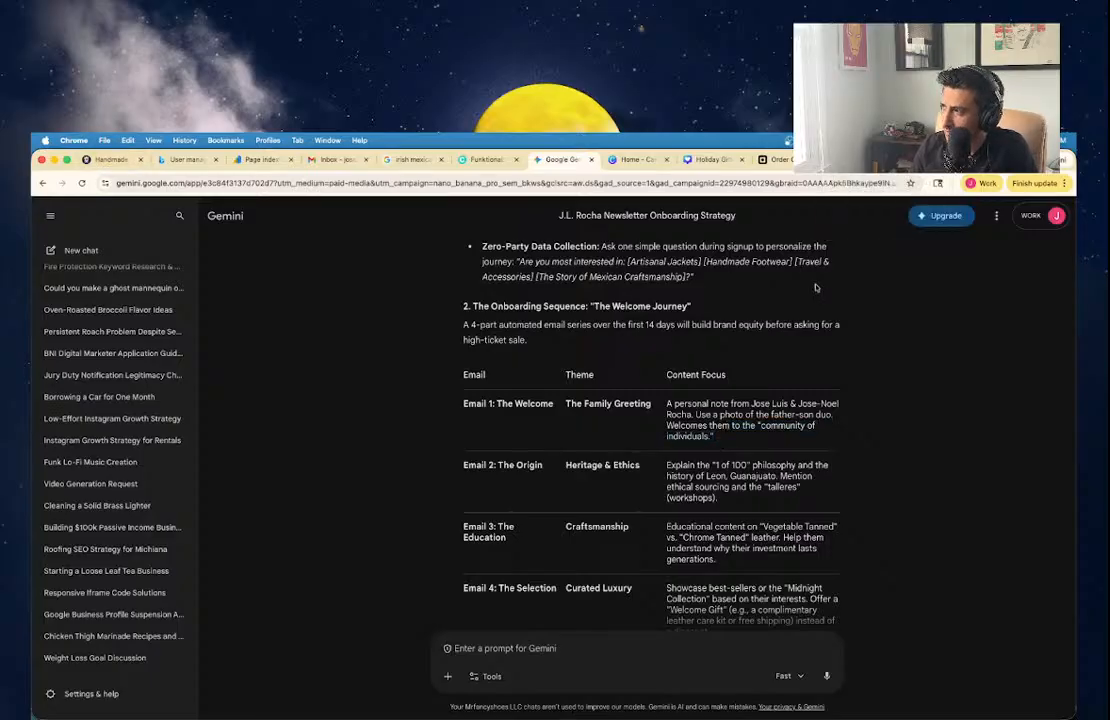
{"action": "left_click_drag", "start_coordinate": [1021, 165], "coordinate": [988, 181]}
{"action": "left_click_drag", "start_coordinate": [563, 182], "coordinate": [150, 352]}
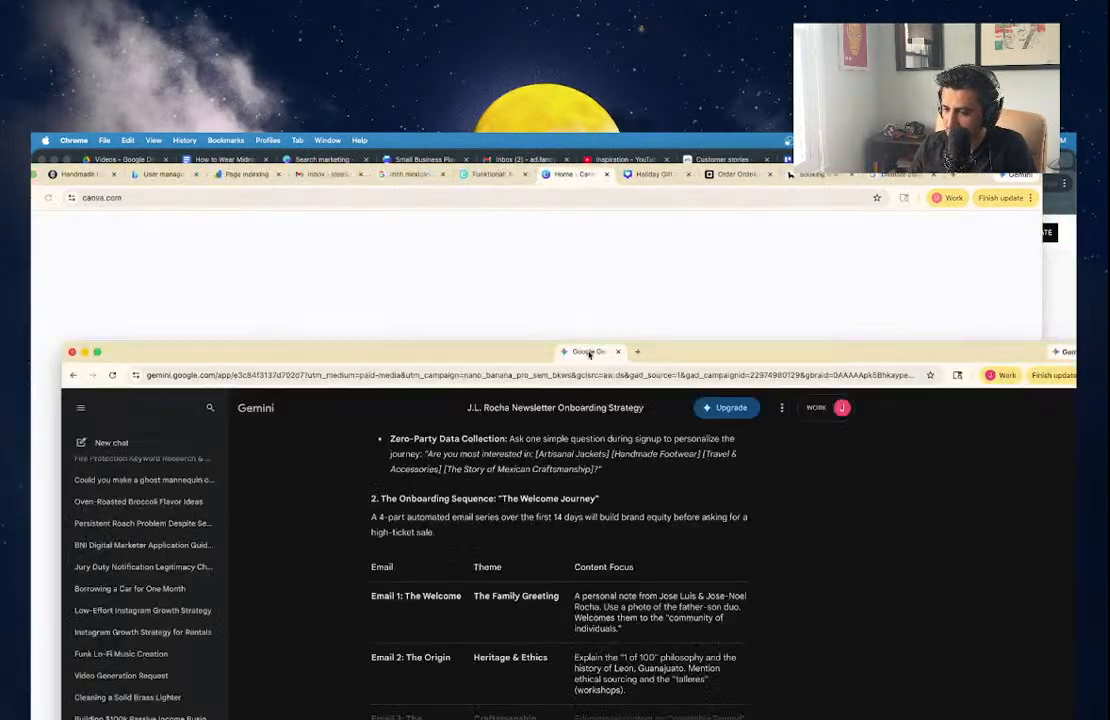
Minimize the Canva window and maximize the Gemini window.
{"action": "left_click", "coordinate": [976, 178]}
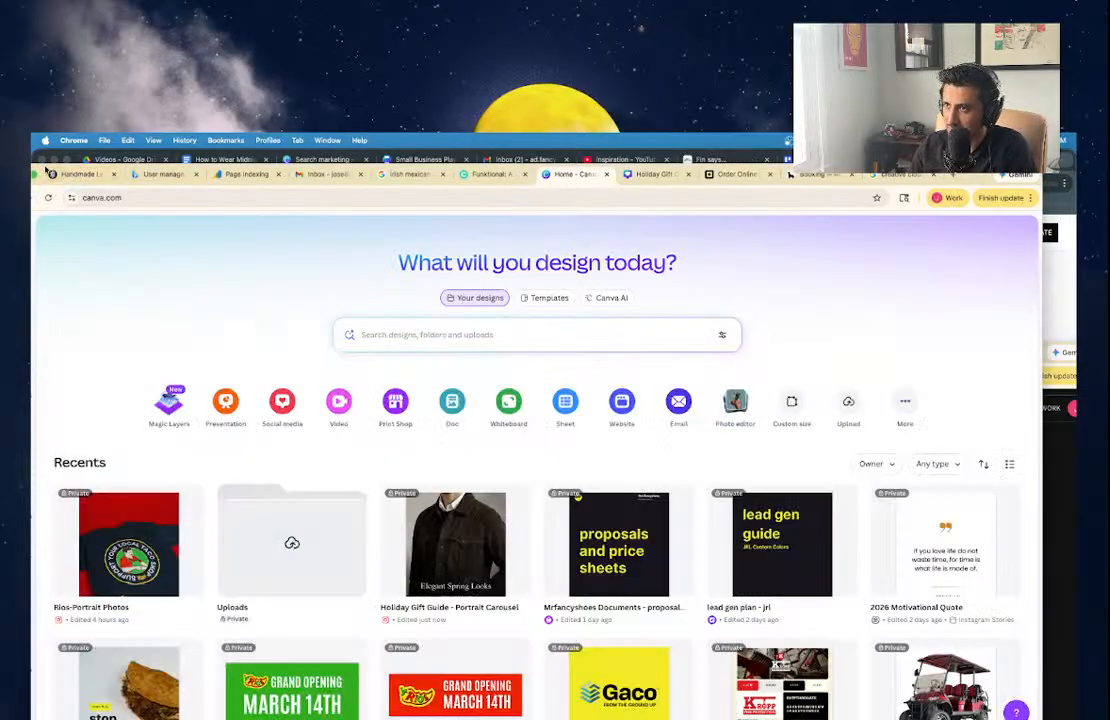
{"action": "left_click_drag", "start_coordinate": [40, 174], "coordinate": [181, 198]}
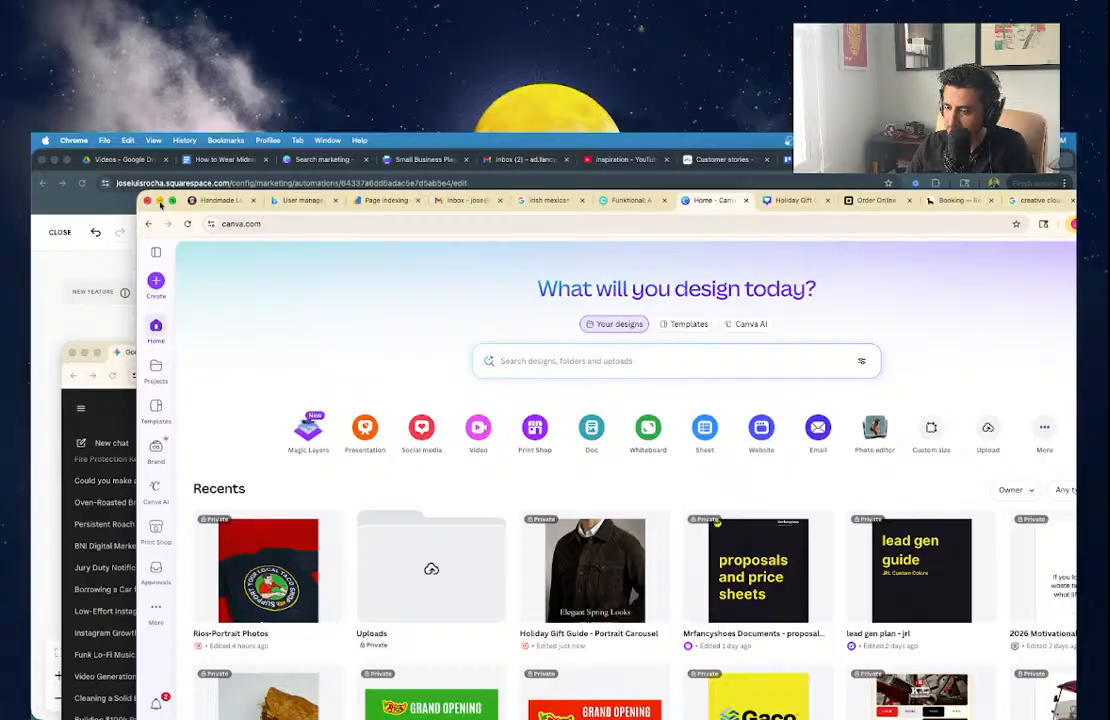
{"action": "left_click", "coordinate": [160, 201]}
{"action": "double_click", "coordinate": [445, 350]}
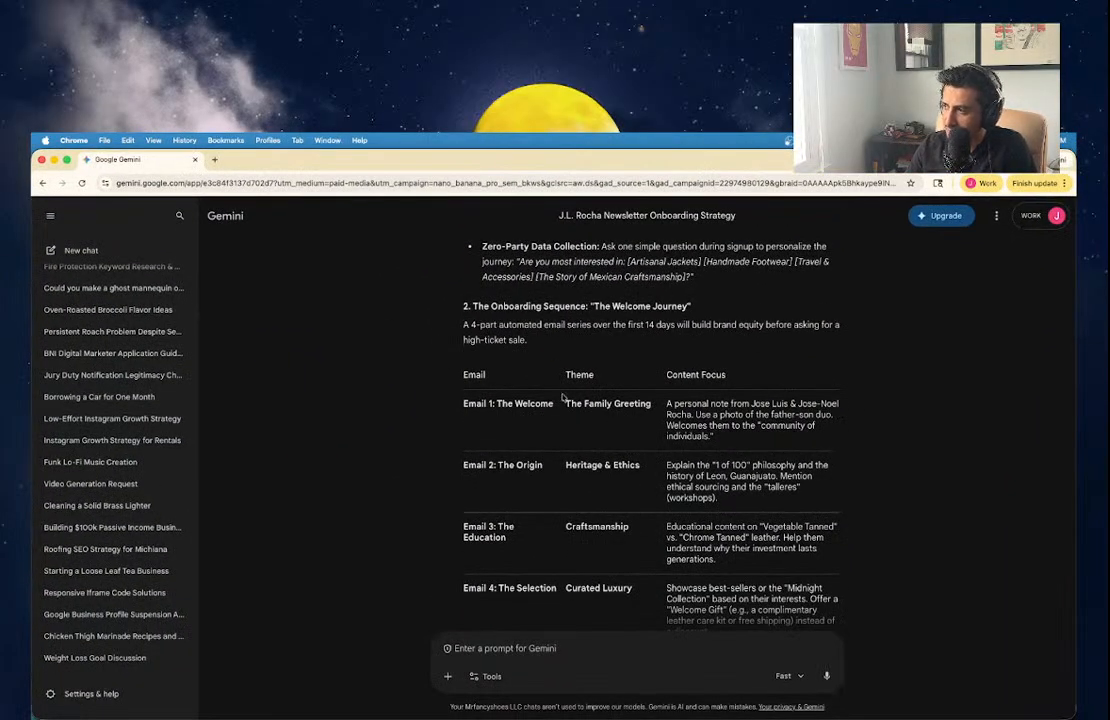
Copy the Welcome Journey email table and switch to the Google Drive Videos folder.
{"action": "scroll", "coordinate": [500, 425], "scroll_direction": "down", "scroll_amount": 1}
{"action": "left_click", "coordinate": [828, 606]}
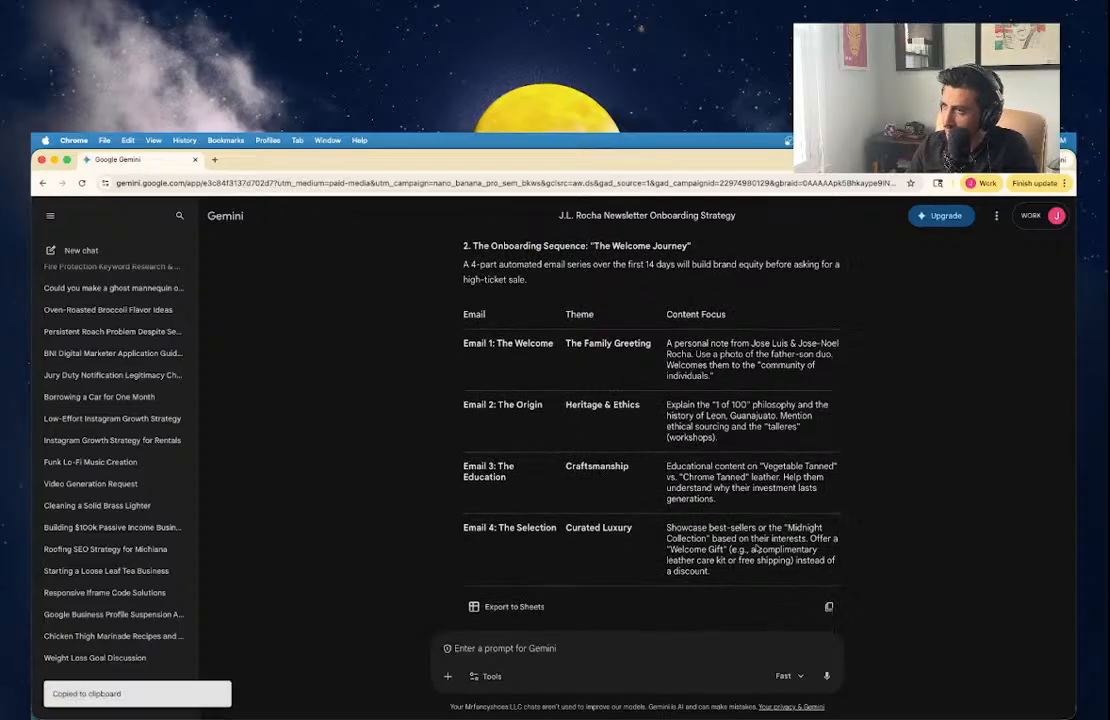
{"action": "left_click", "coordinate": [55, 161]}
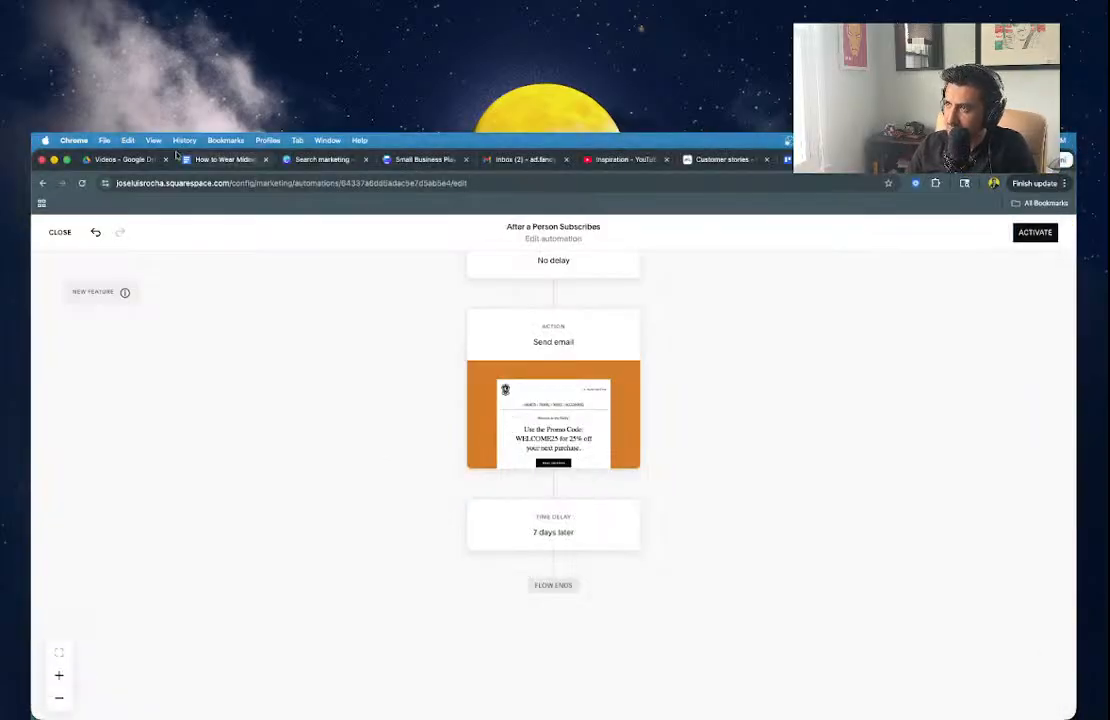
{"action": "left_click", "coordinate": [130, 160]}
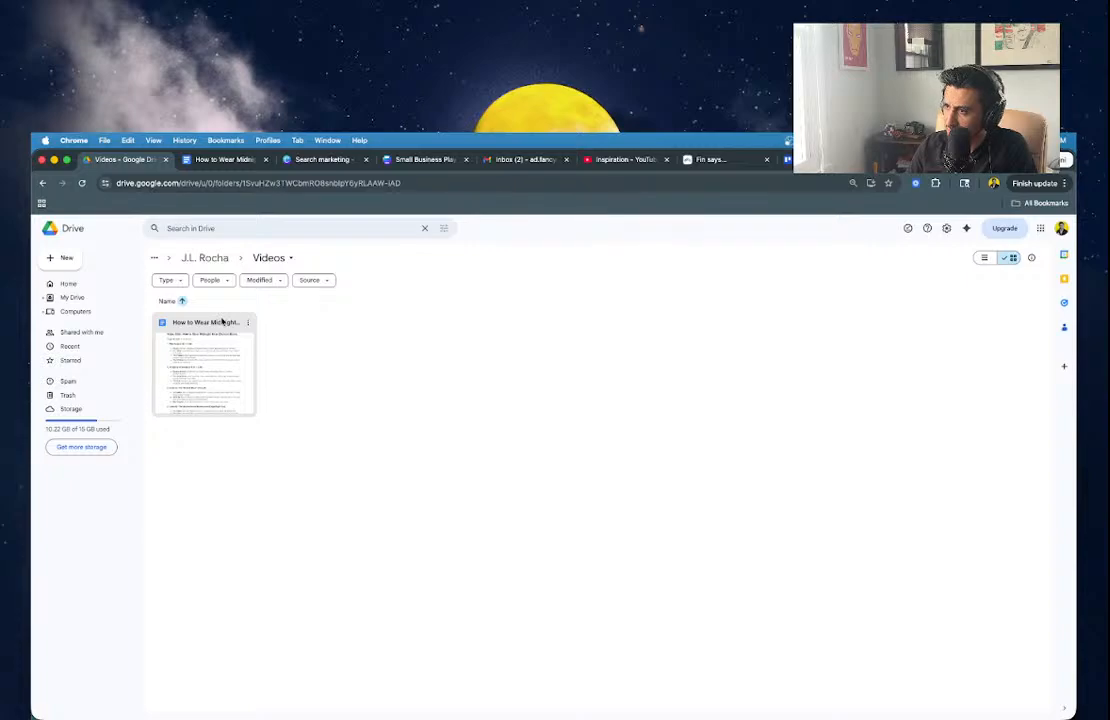
Create a new folder named 'Marketing Strategy' inside the J.L. Rocha folder.
{"action": "left_click", "coordinate": [205, 258]}
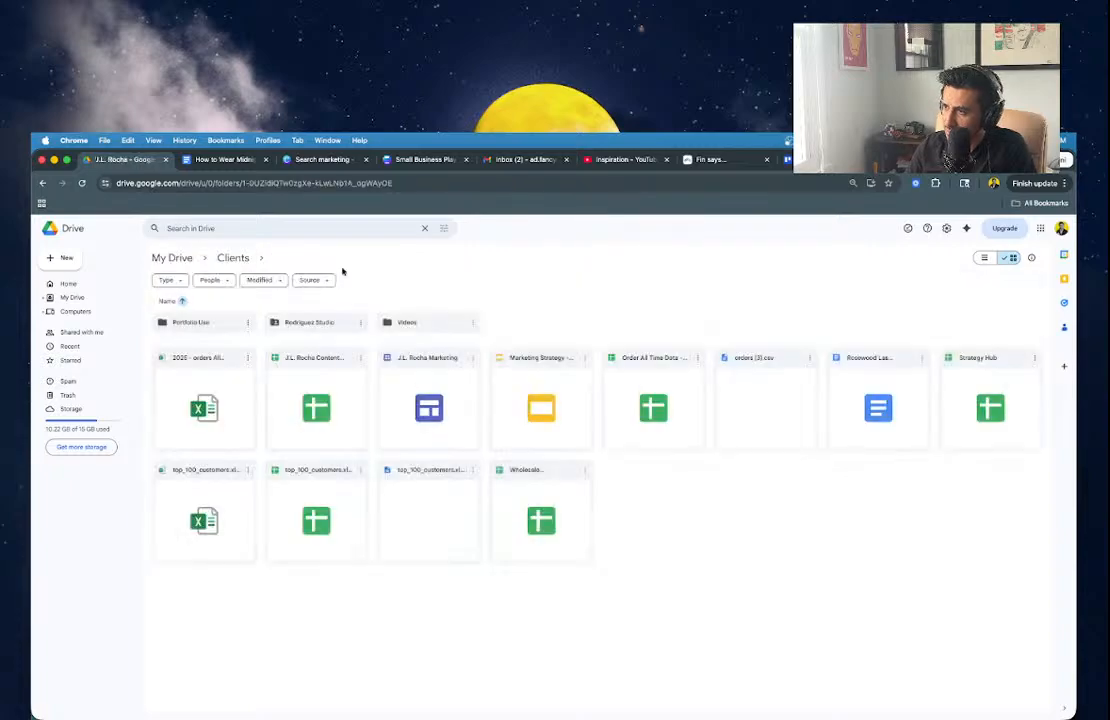
{"action": "left_click", "coordinate": [50, 256]}
{"action": "left_click", "coordinate": [75, 257]}
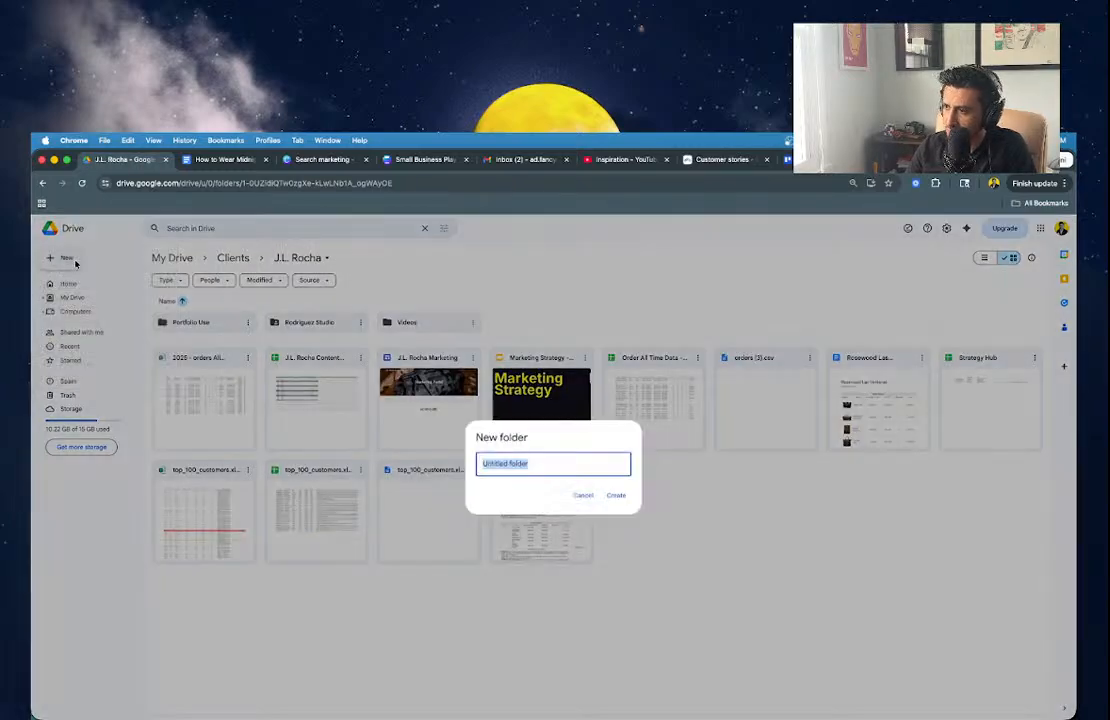
{"action": "type", "text": "Email"}
{"action": "key", "text": "super+a"}
{"action": "key", "text": "BackSpace"}
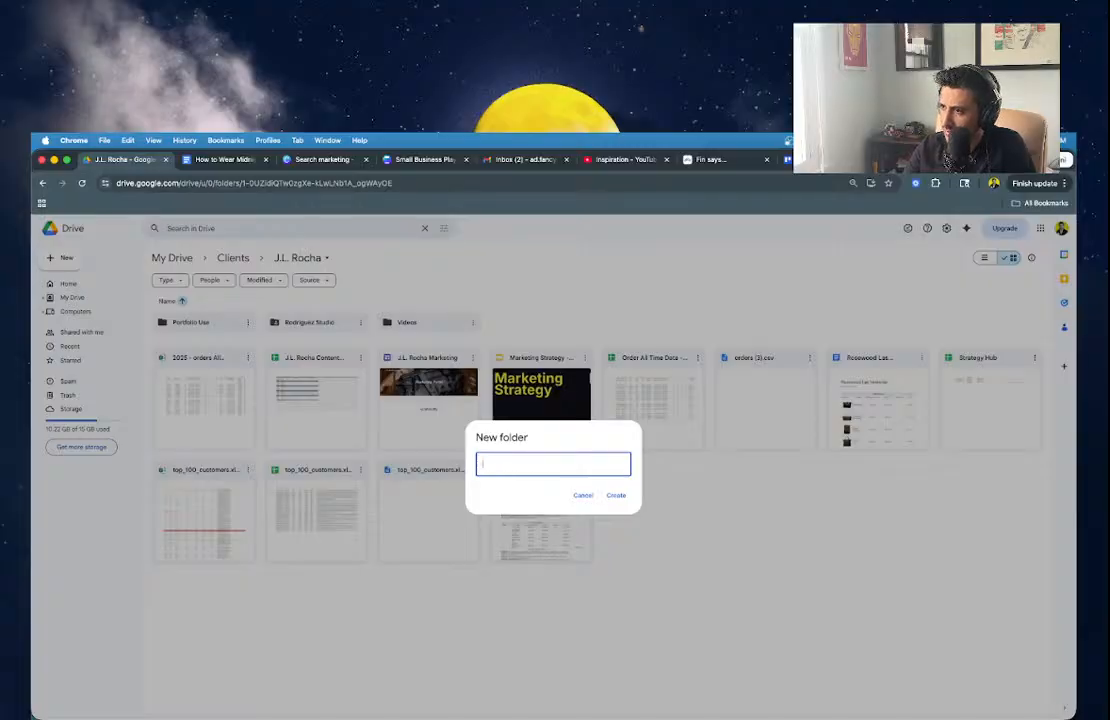
{"action": "type", "text": "Marketing Strategy"}
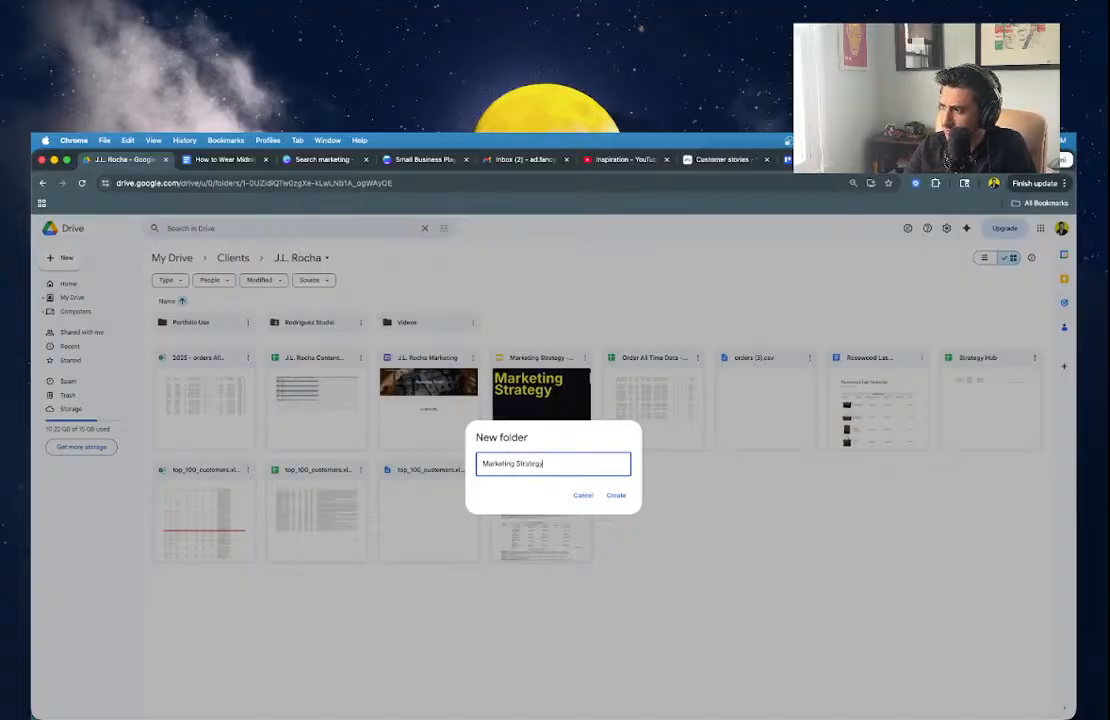
{"action": "key", "text": "Return"}
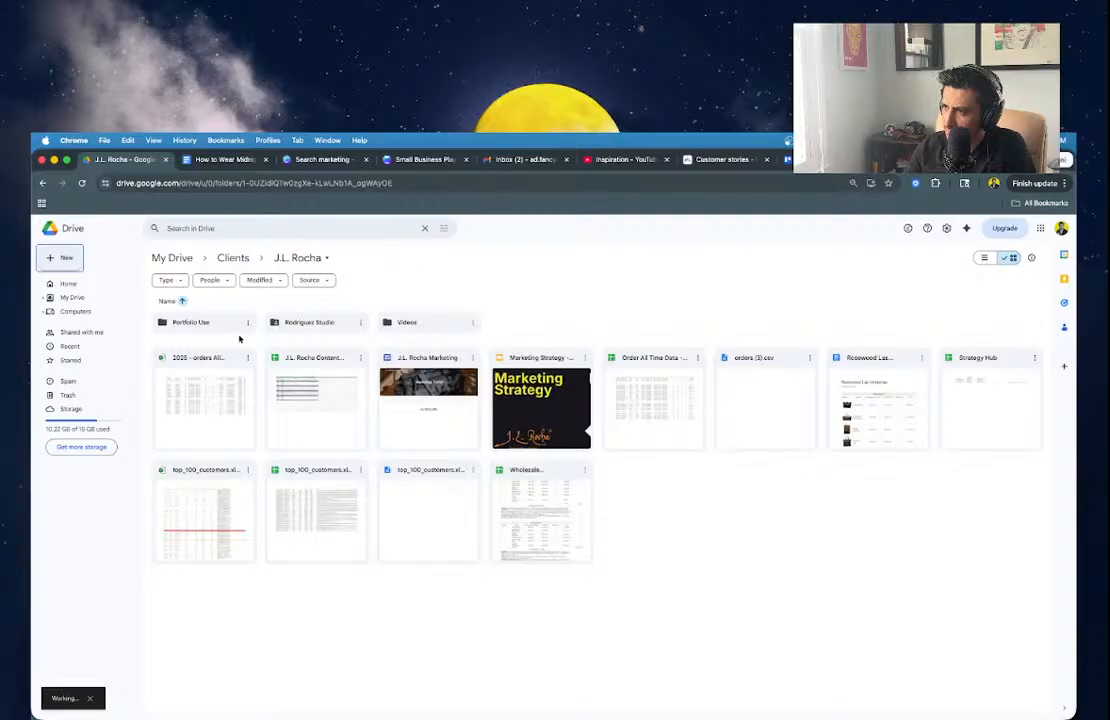
Open the Marketing Strategy folder and start a new Google Doc in it.
{"action": "double_click", "coordinate": [186, 321]}
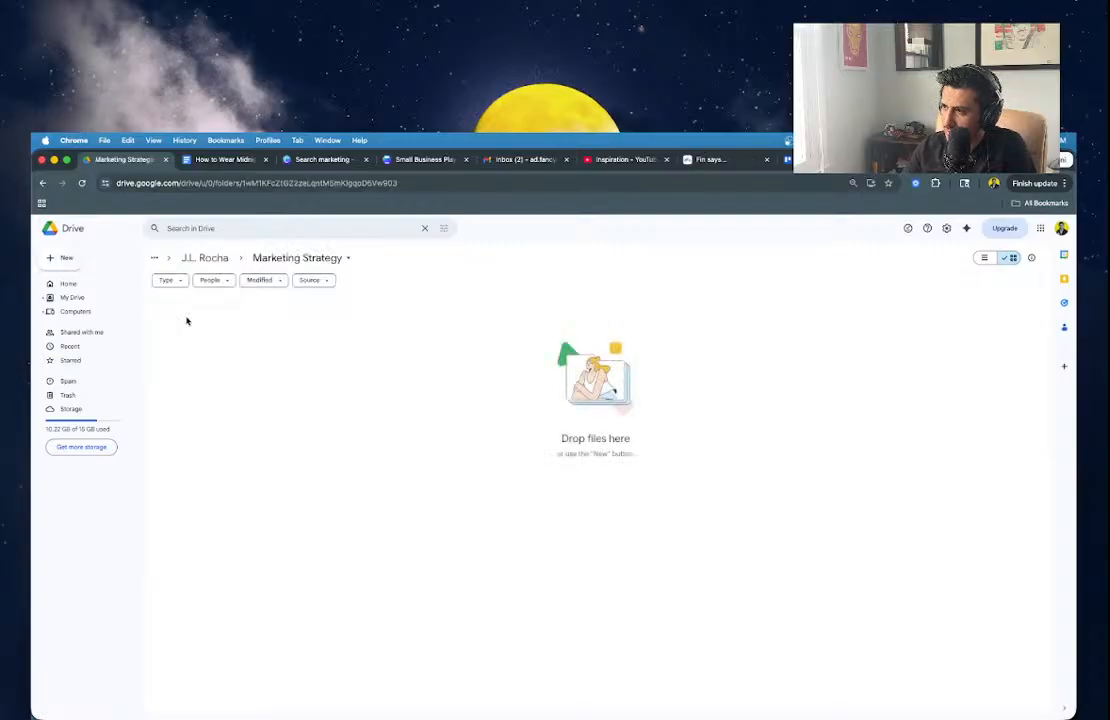
{"action": "left_click", "coordinate": [63, 258]}
{"action": "left_click", "coordinate": [97, 311]}
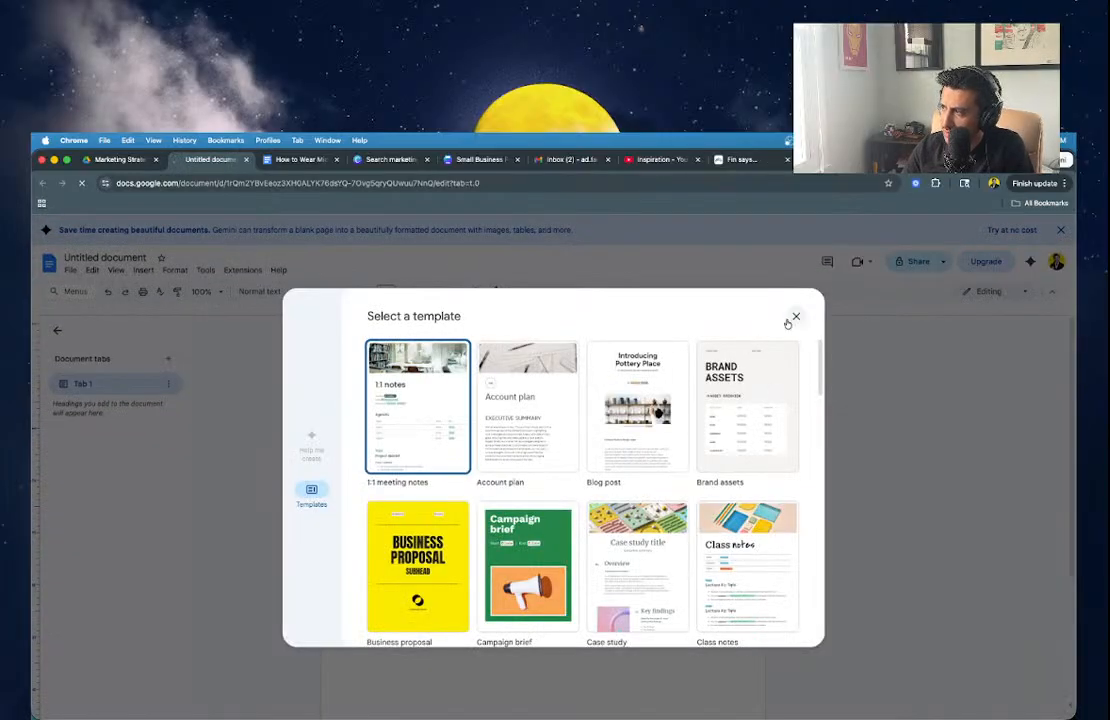
Paste the email table and add the heading 'Email Strategy for J.L. Rocha Collections' above it.
{"action": "left_click", "coordinate": [794, 318]}
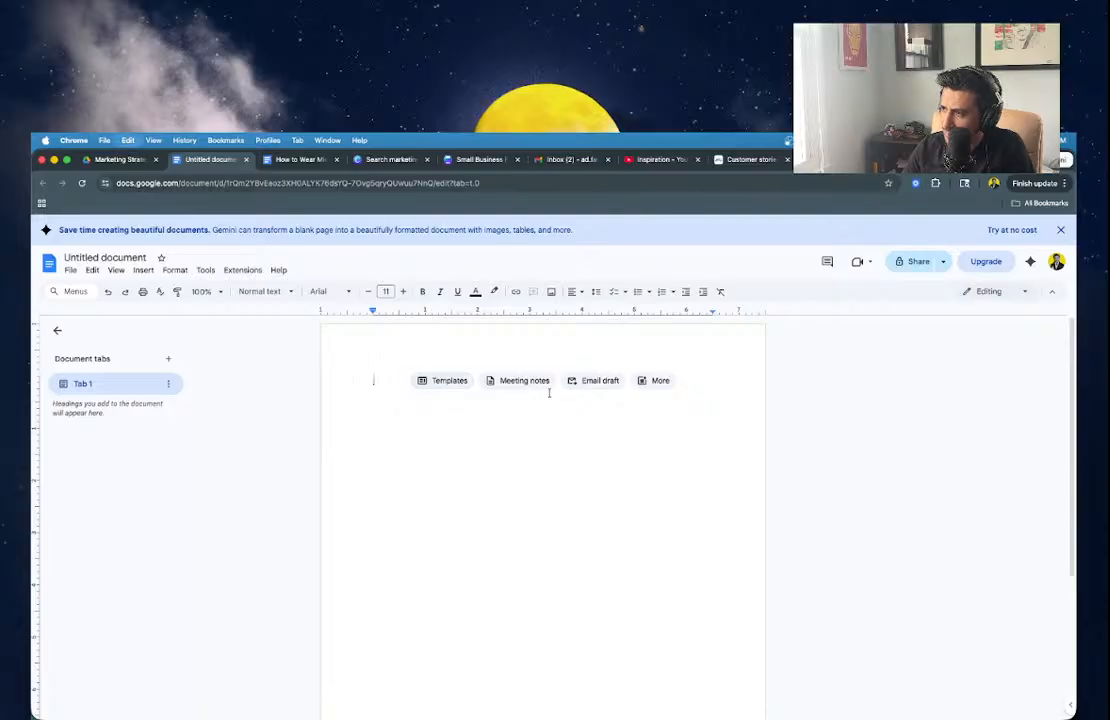
{"action": "key", "text": "super+v"}
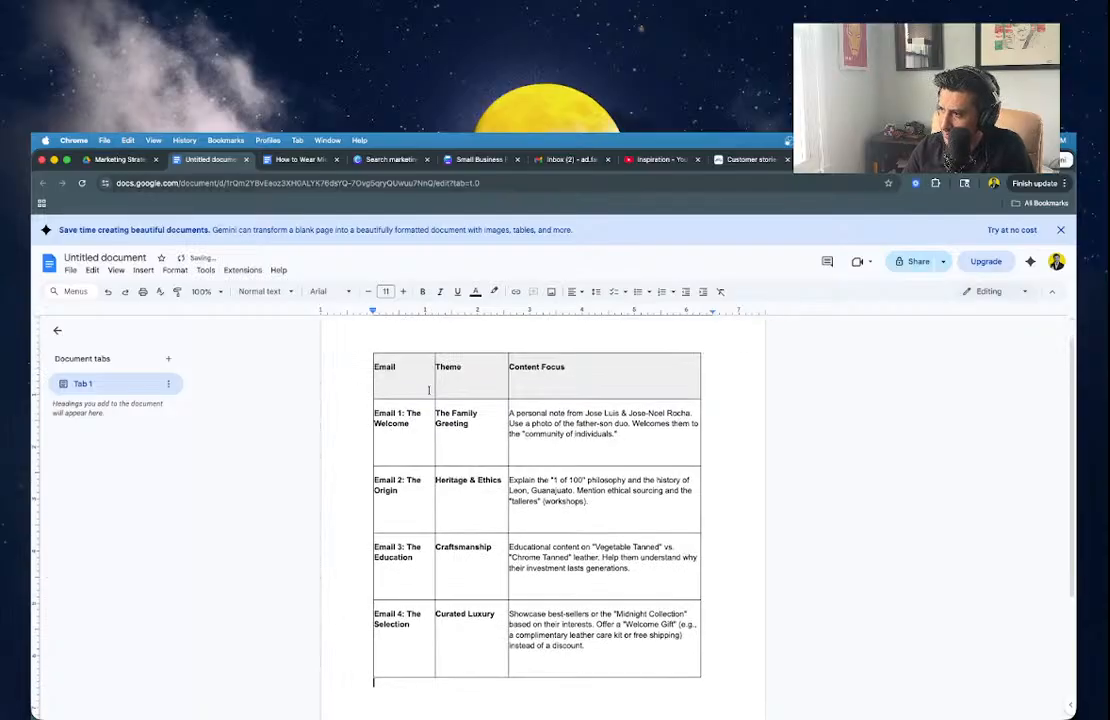
{"action": "left_click", "coordinate": [431, 395]}
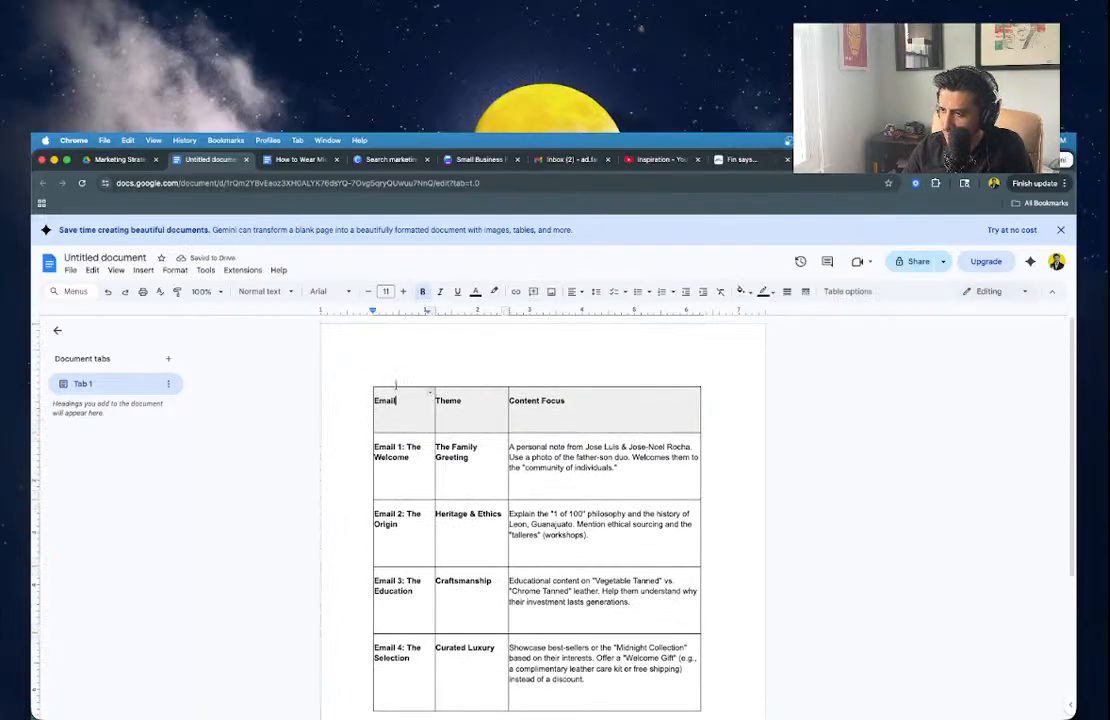
{"action": "left_click", "coordinate": [396, 382]}
{"action": "type", "text": "Email"}
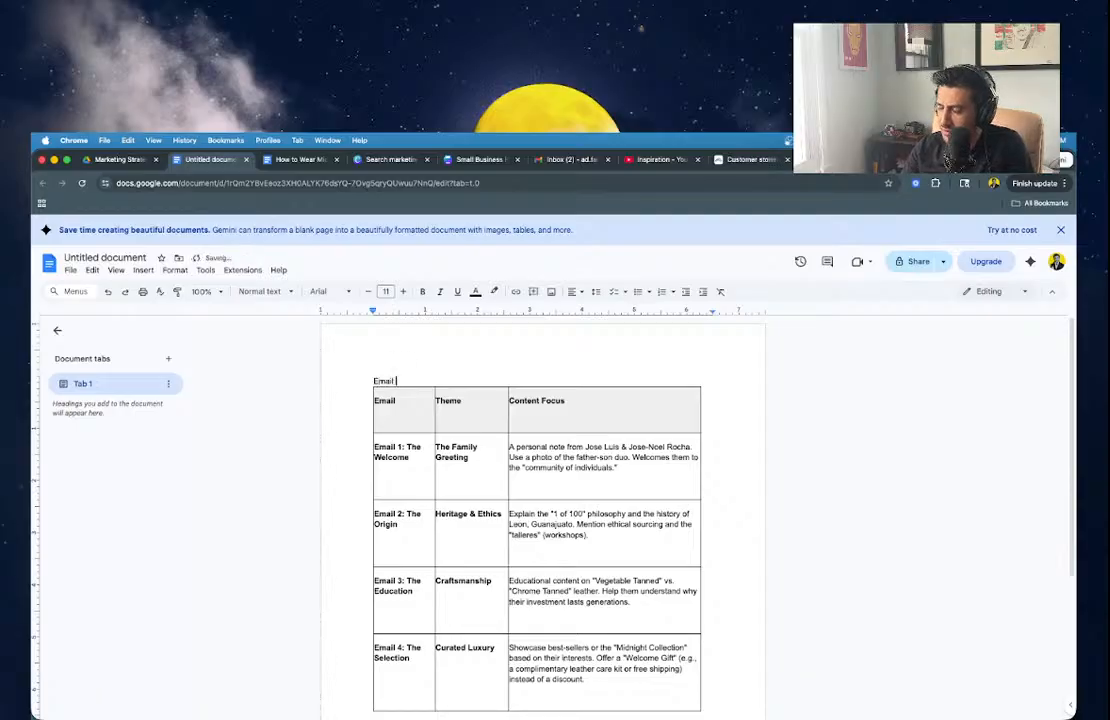
{"action": "type", "text": " Strategy "}
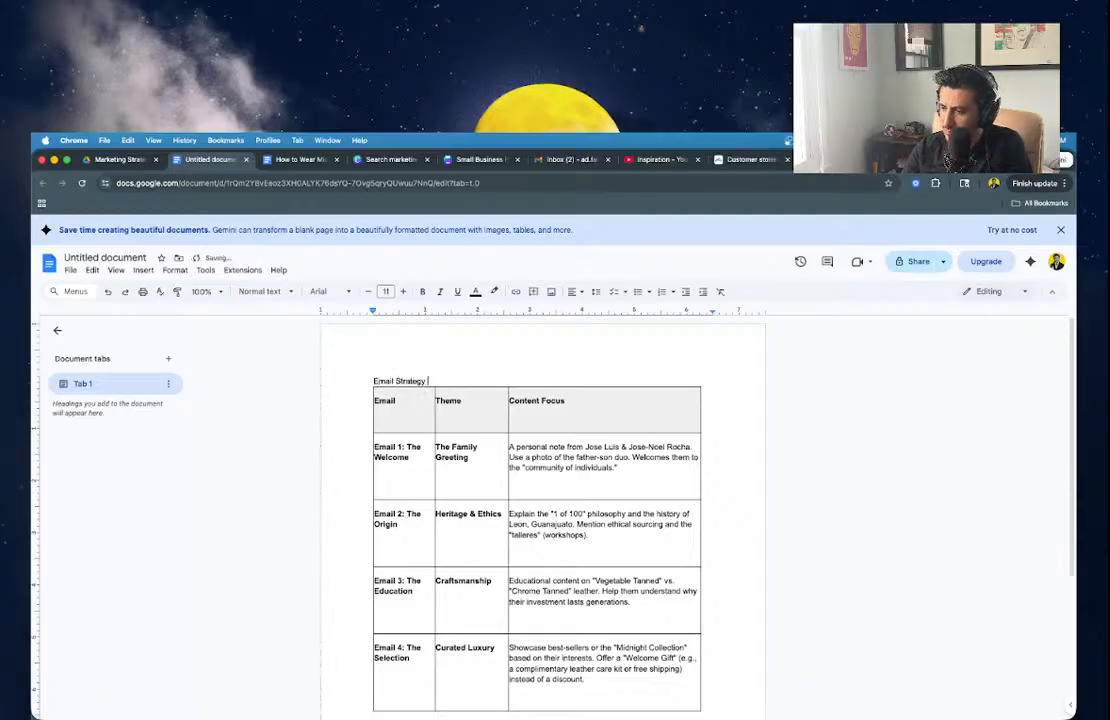
{"action": "type", "text": "for J.L. Rocha"}
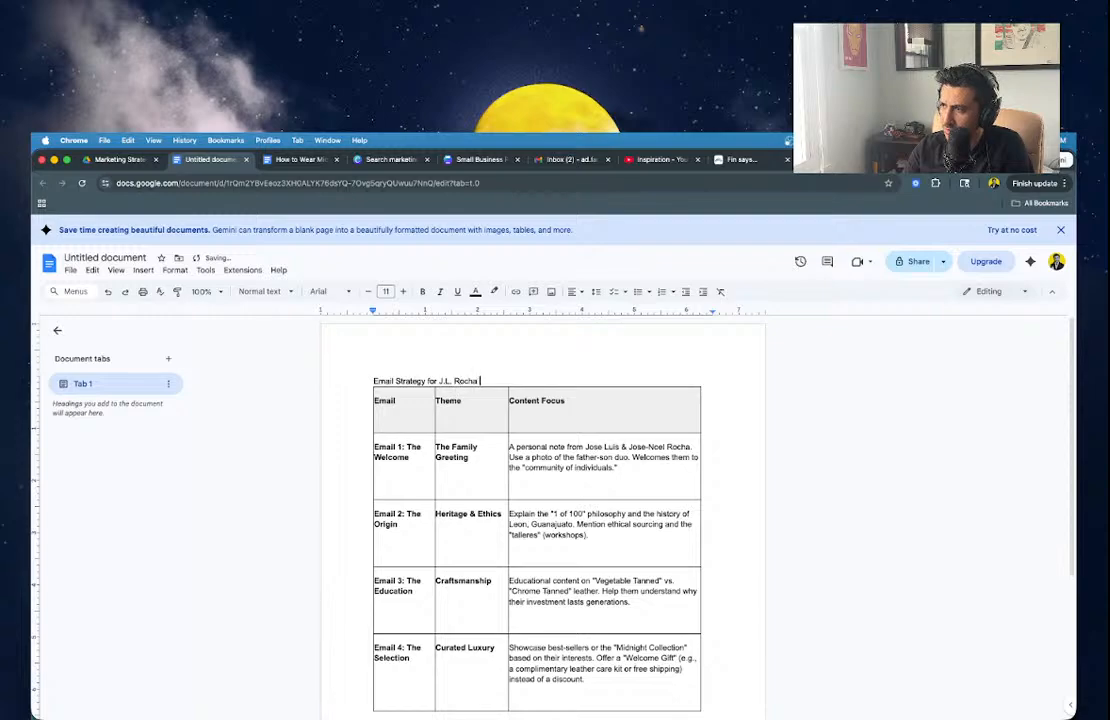
{"action": "type", "text": " Collections"}
{"action": "key", "text": "Return"}
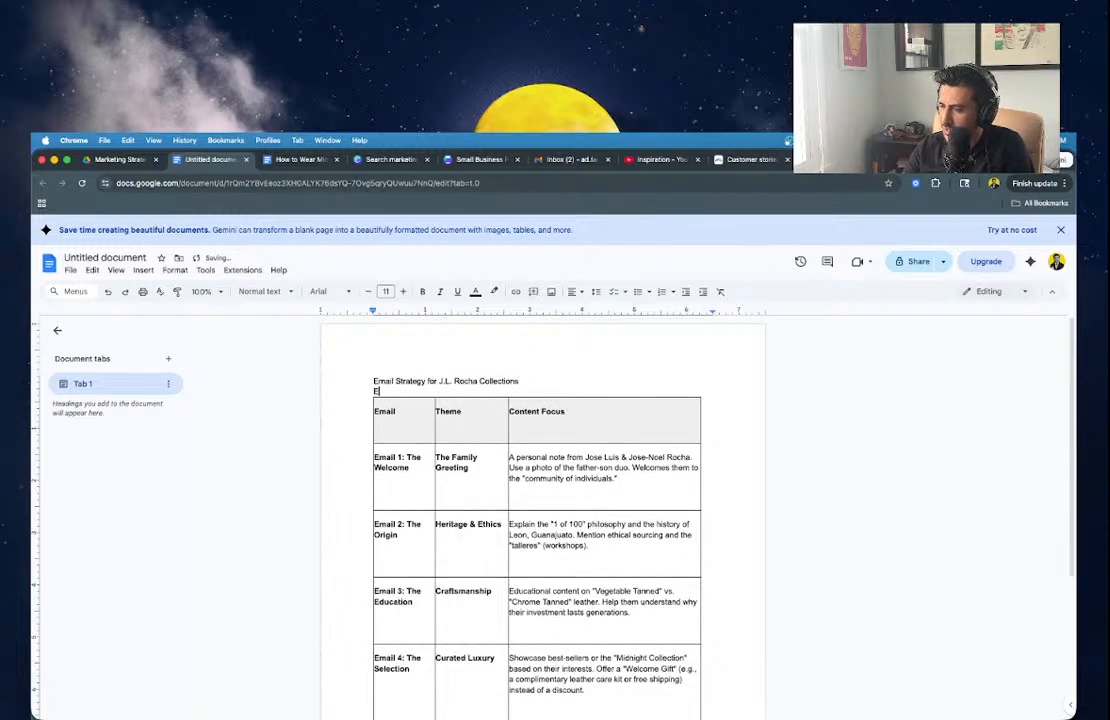
Add a 'Newsletter Onboarding' line below the title with a blank line above it.
{"action": "type", "text": "Ema"}
{"action": "key", "text": "BackSpace"}
{"action": "key", "text": "BackSpace"}
{"action": "key", "text": "BackSpace"}
{"action": "key", "text": "BackSpace"}
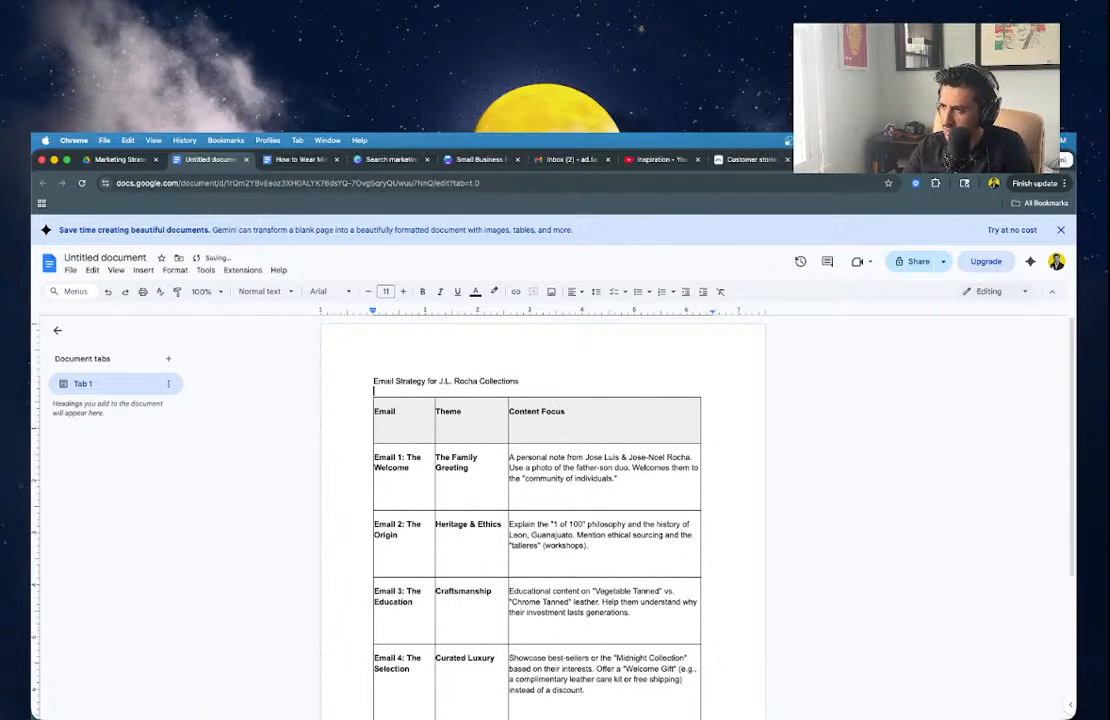
{"action": "key", "text": "Return"}
{"action": "type", "text": "New"}
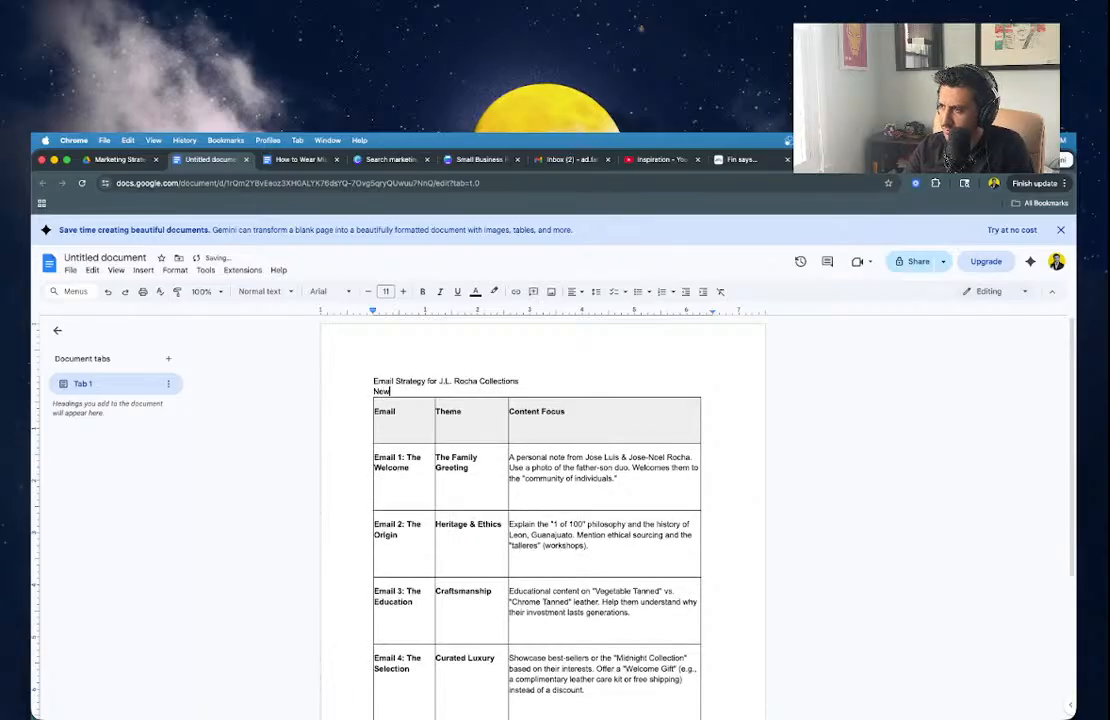
{"action": "type", "text": "sletter Onboarding"}
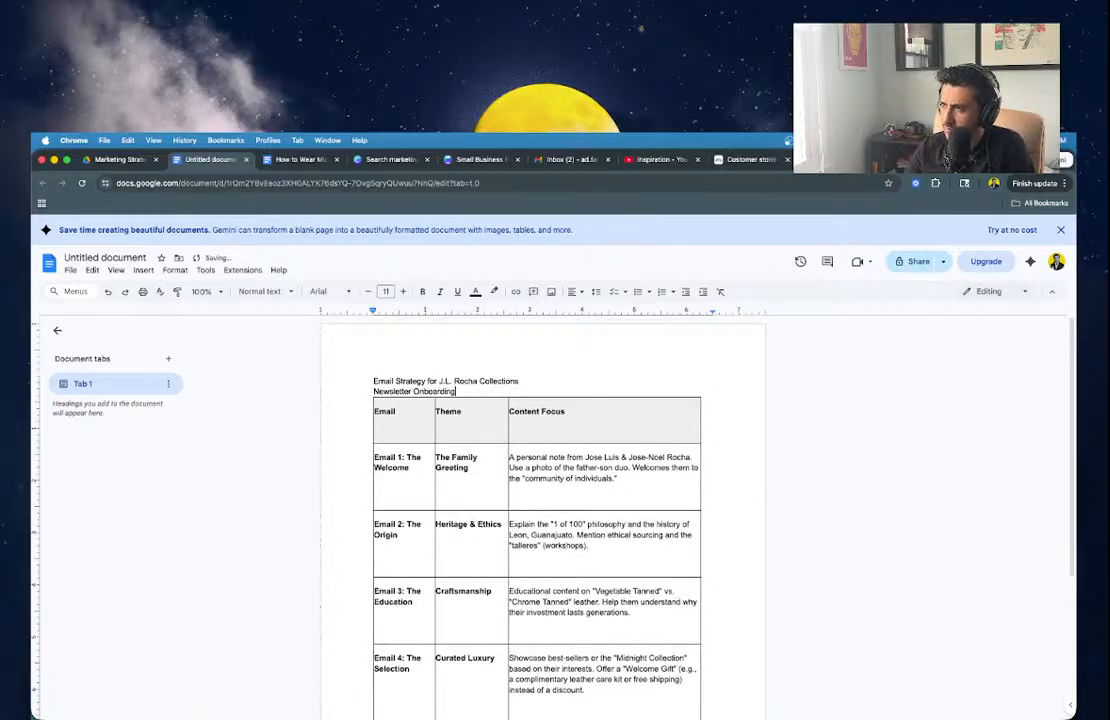
{"action": "key", "text": "super+Left"}
{"action": "key", "text": "Return"}
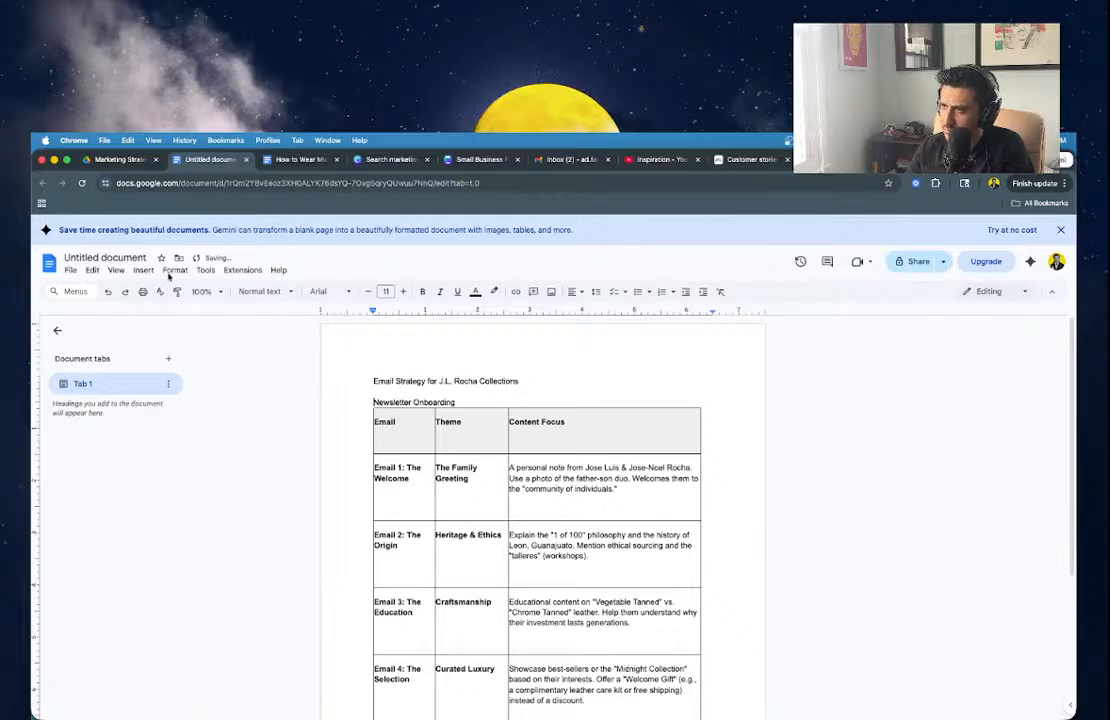
Rename the document to 'Email Strategy for JL Ricga'.
{"action": "left_click", "coordinate": [129, 260]}
{"action": "key", "text": "Right"}
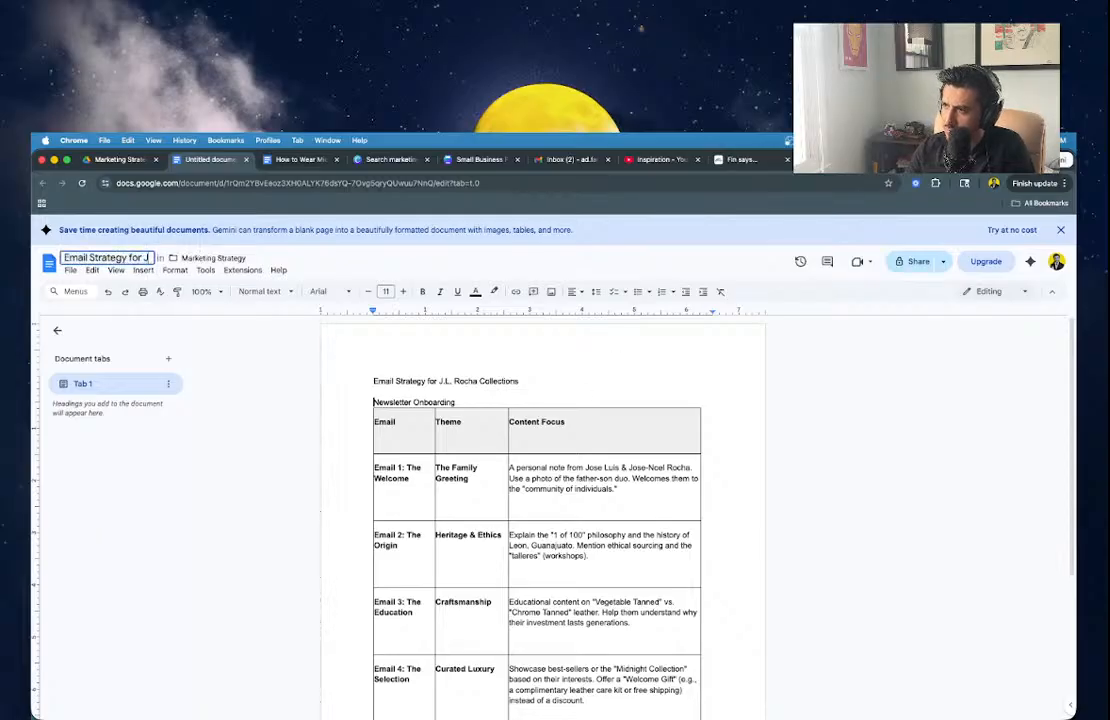
{"action": "type", "text": ".L Ricga"}
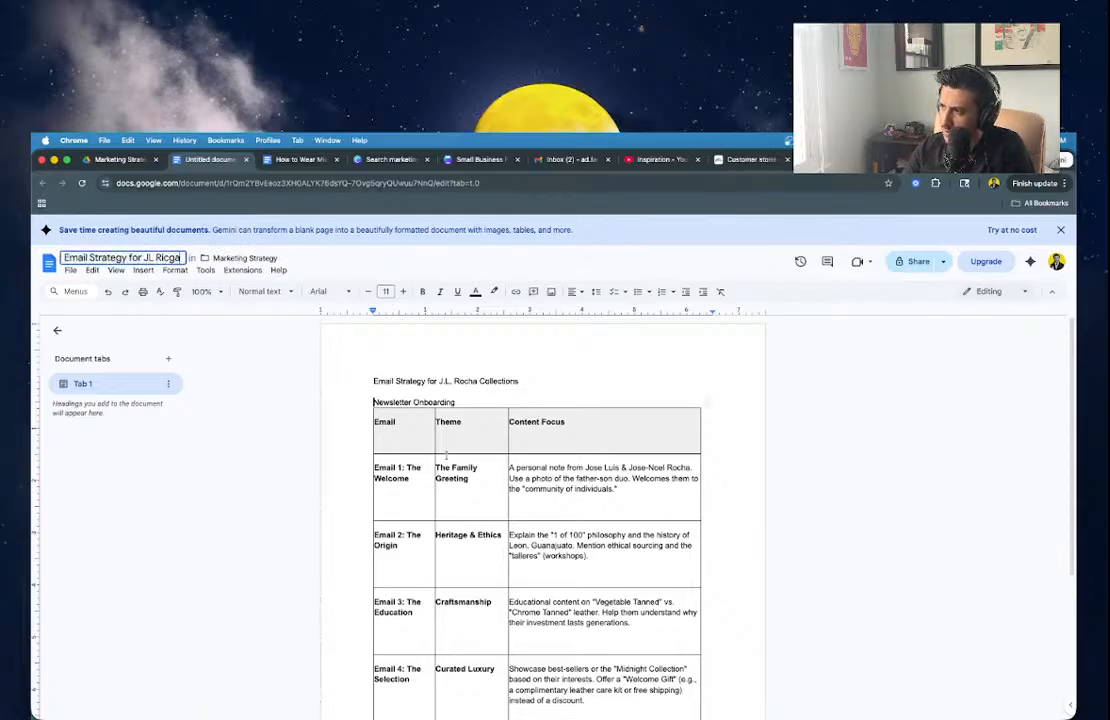
Apply Heading 1 to the 'Newsletter Onboarding' line.
{"action": "left_click_drag", "start_coordinate": [523, 389], "coordinate": [482, 403]}
{"action": "left_click", "coordinate": [258, 293]}
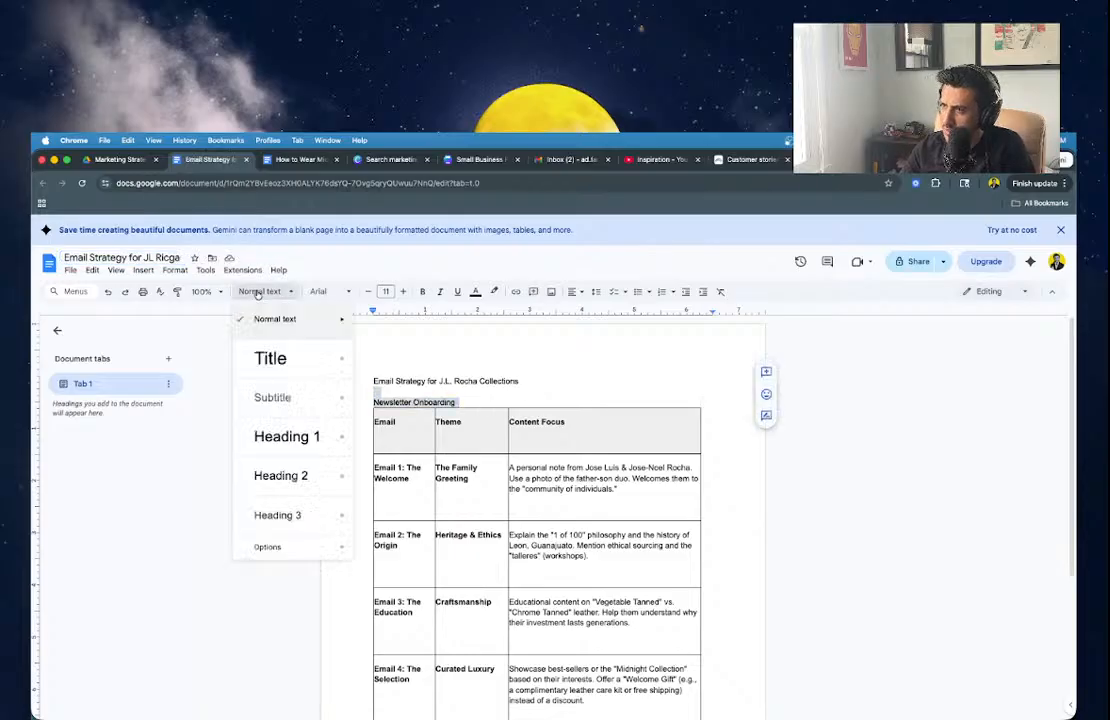
{"action": "left_click", "coordinate": [294, 437]}
{"action": "left_click", "coordinate": [396, 406]}
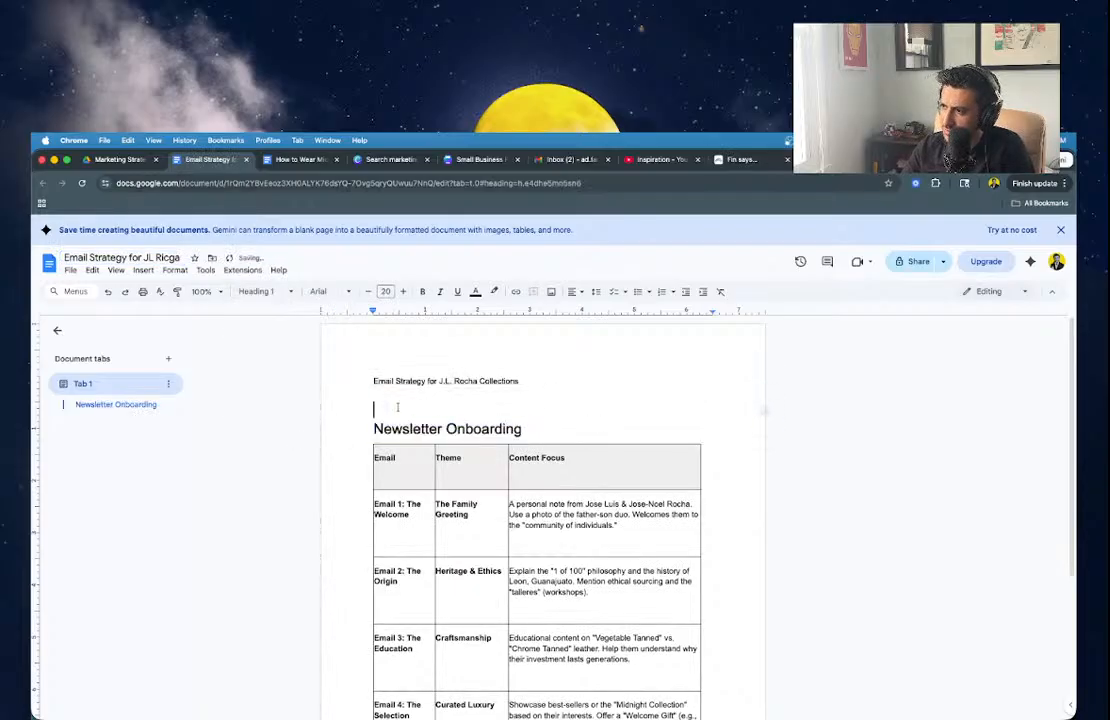
{"action": "key", "text": "BackSpace"}
{"action": "key", "text": "super+z"}
Apply the Title style to the document's first line.
{"action": "triple_click", "coordinate": [386, 383]}
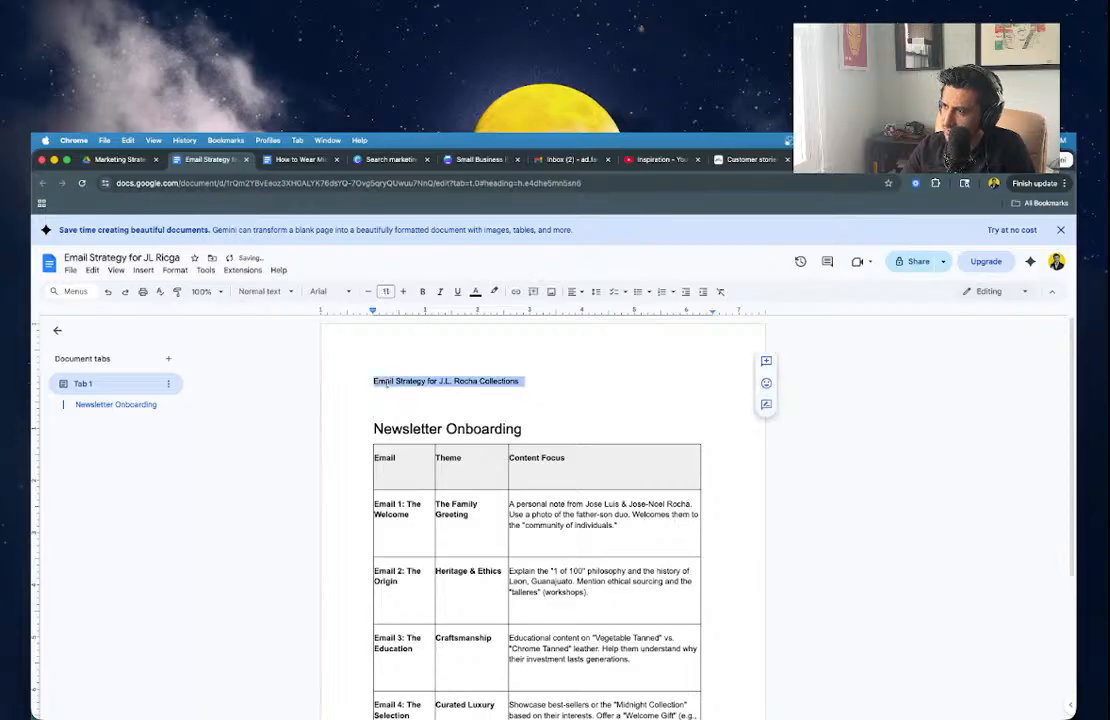
{"action": "left_click", "coordinate": [260, 291]}
{"action": "left_click", "coordinate": [275, 360]}
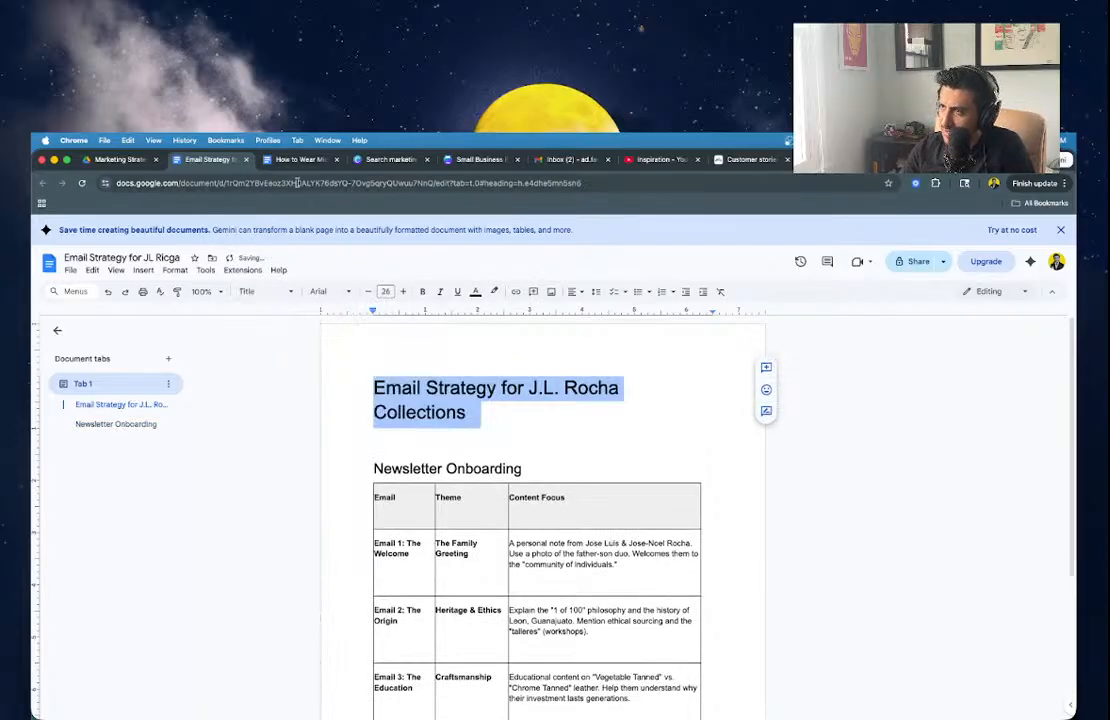
{"action": "left_click", "coordinate": [601, 472]}
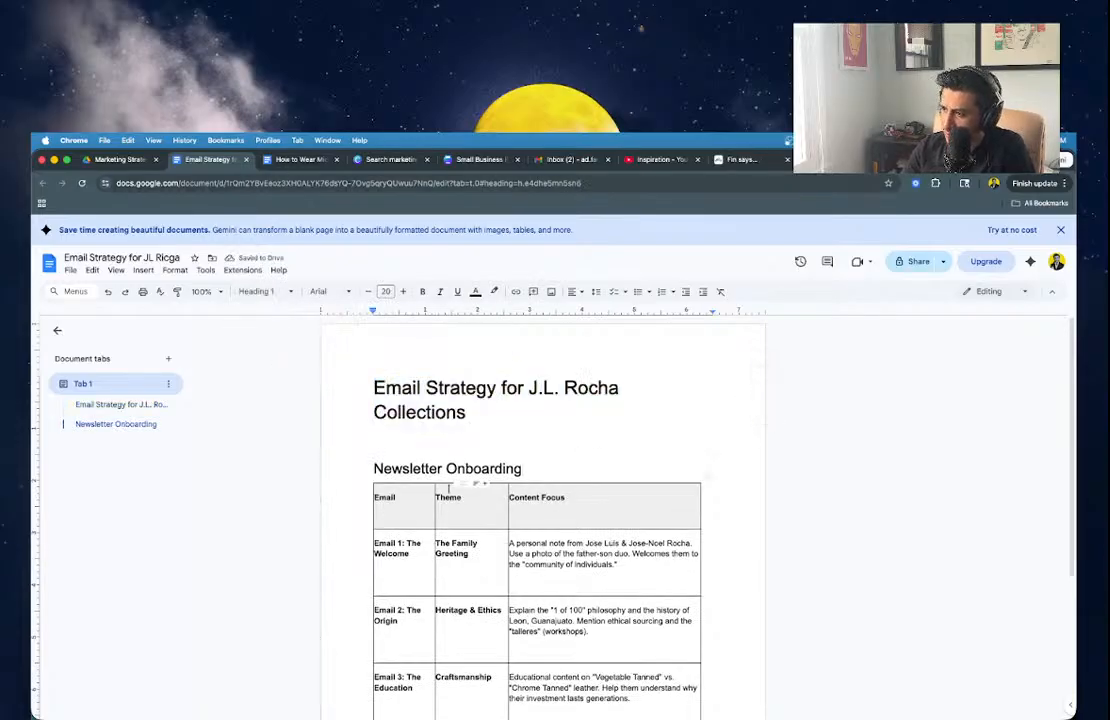
{"action": "scroll", "coordinate": [423, 422], "scroll_direction": "down", "scroll_amount": 2}
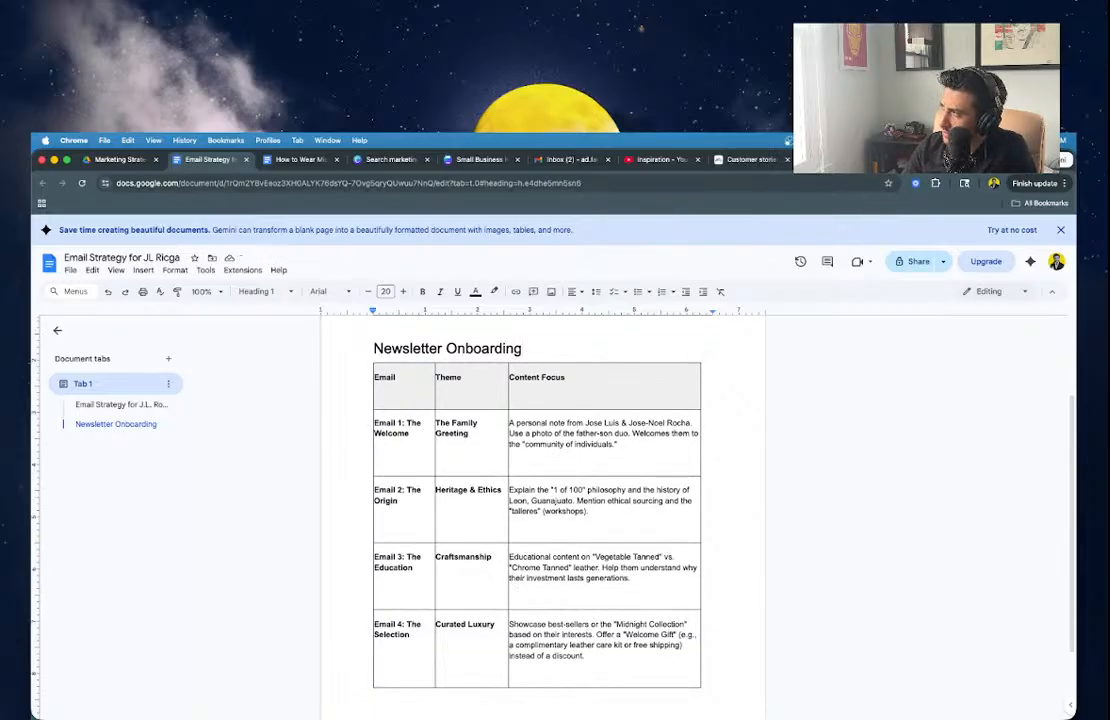
{"action": "left_click", "coordinate": [750, 160]}
Open the Send email step's 'Welcome to the Newsletter' email for editing and scroll its preview.
{"action": "left_click", "coordinate": [525, 364]}
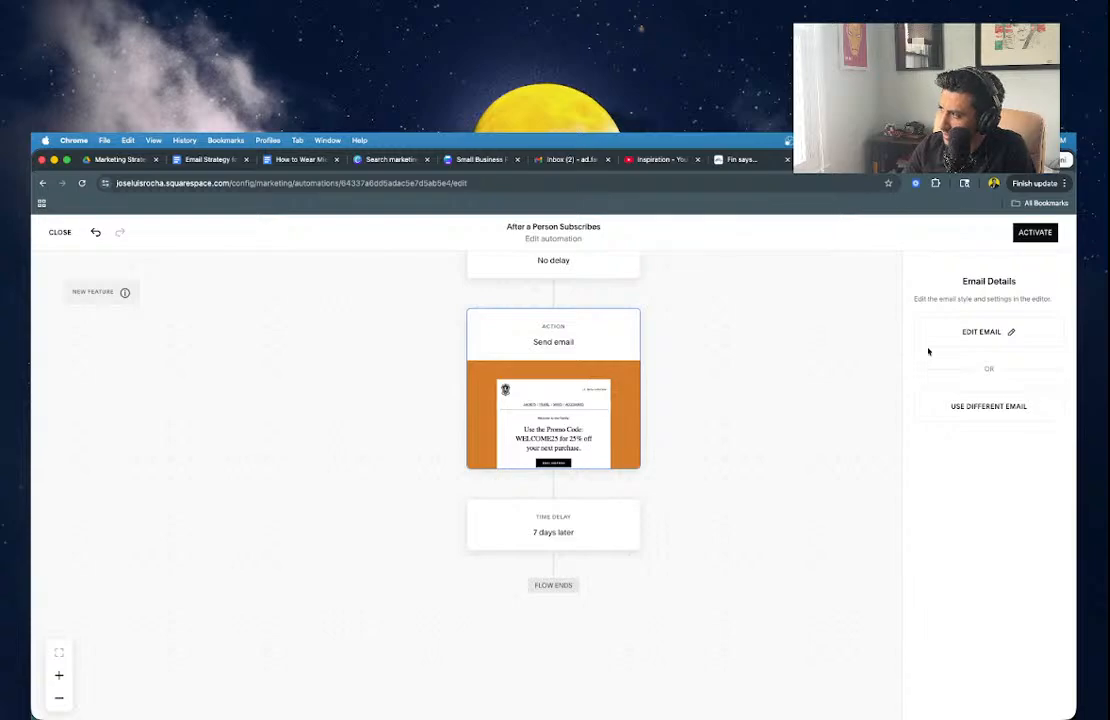
{"action": "left_click", "coordinate": [954, 341]}
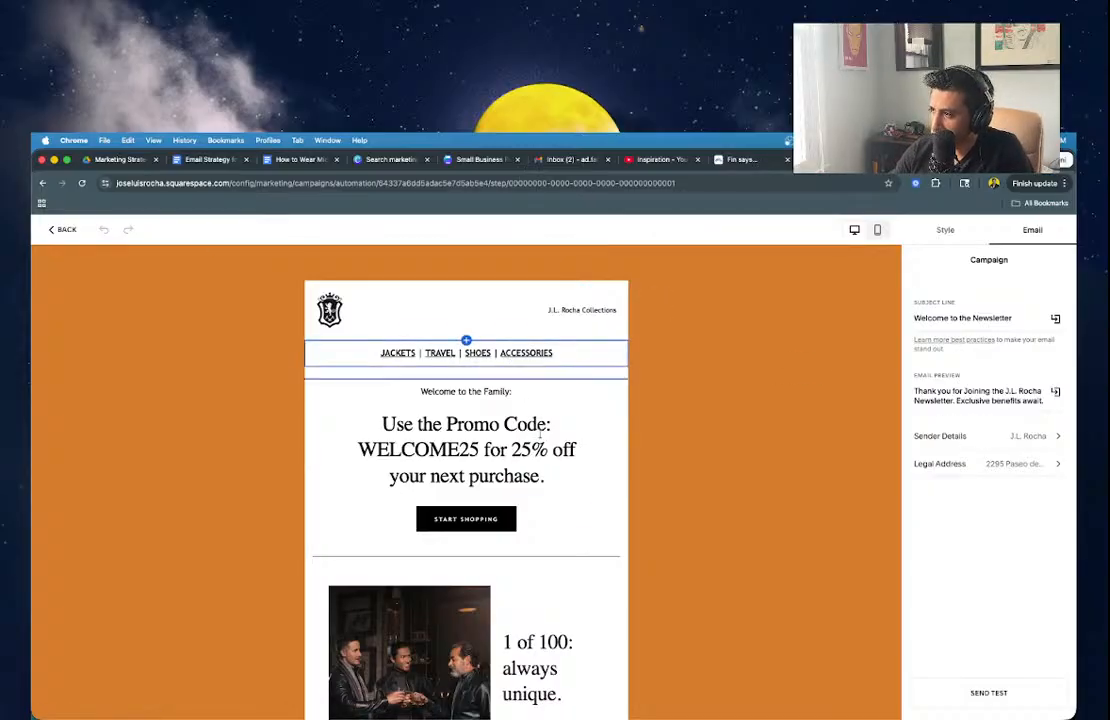
{"action": "scroll", "coordinate": [560, 480], "scroll_direction": "down", "scroll_amount": 3}
{"action": "scroll", "coordinate": [570, 545], "scroll_direction": "down", "scroll_amount": 10}
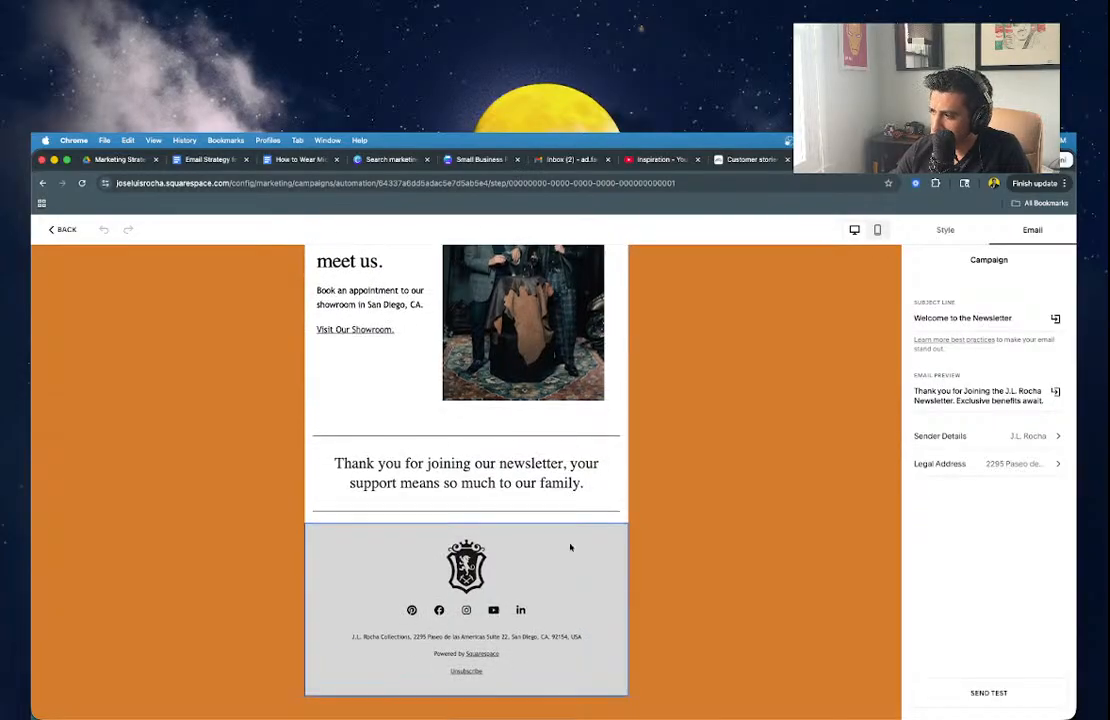
{"action": "scroll", "coordinate": [570, 545], "scroll_direction": "up", "scroll_amount": 13}
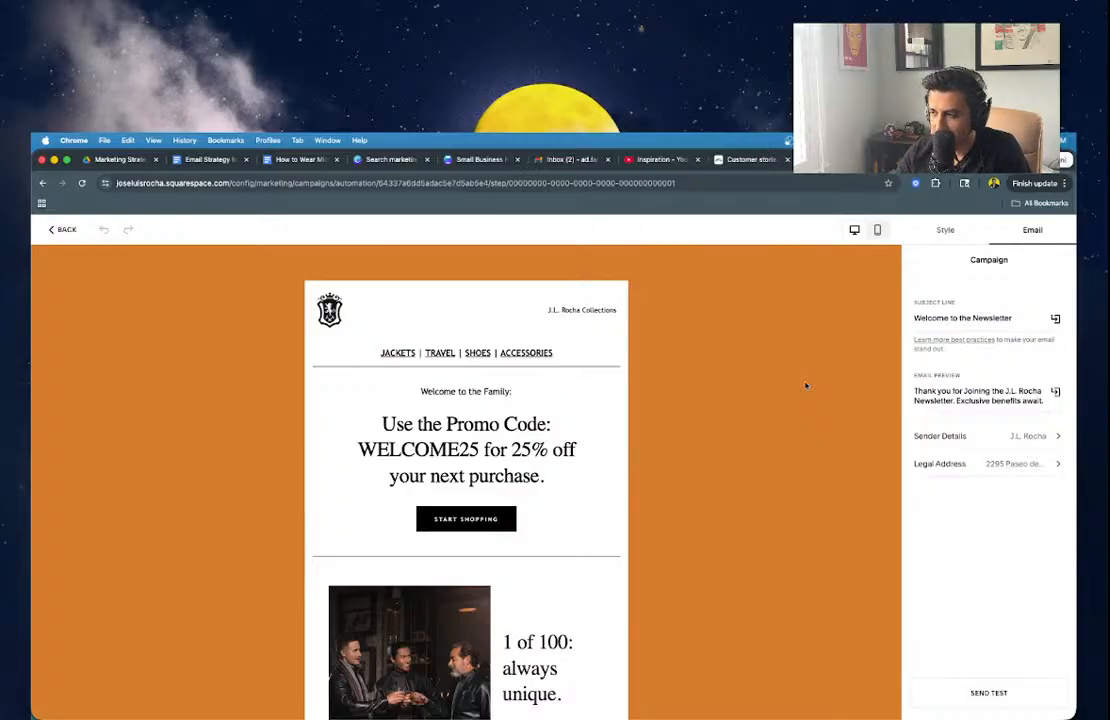
Apply the Serif > Narrow Serif font pack to the welcome email.
{"action": "left_click", "coordinate": [585, 369]}
{"action": "left_click", "coordinate": [578, 354]}
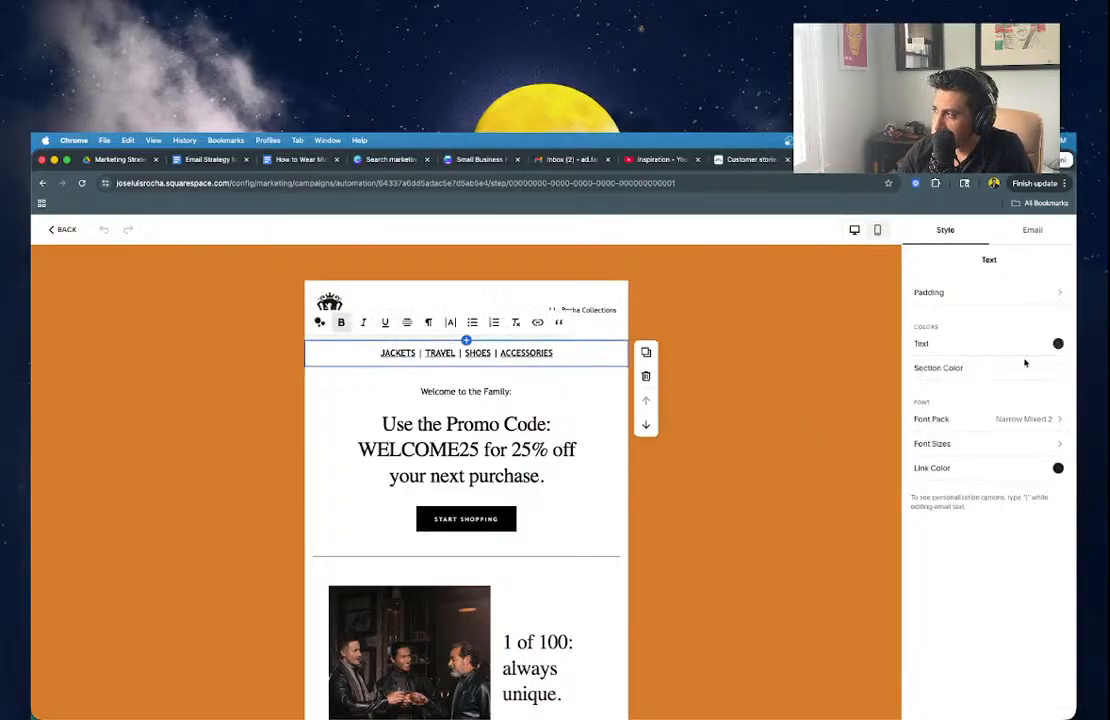
{"action": "left_click", "coordinate": [936, 421]}
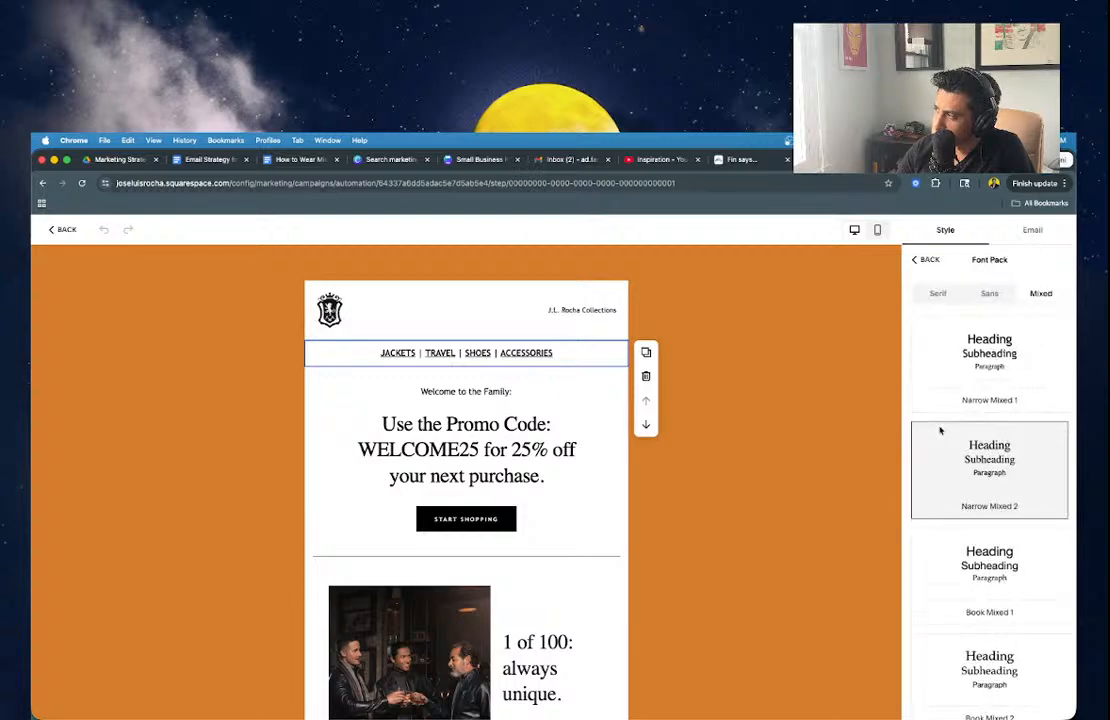
{"action": "left_click", "coordinate": [935, 296]}
{"action": "left_click", "coordinate": [988, 358]}
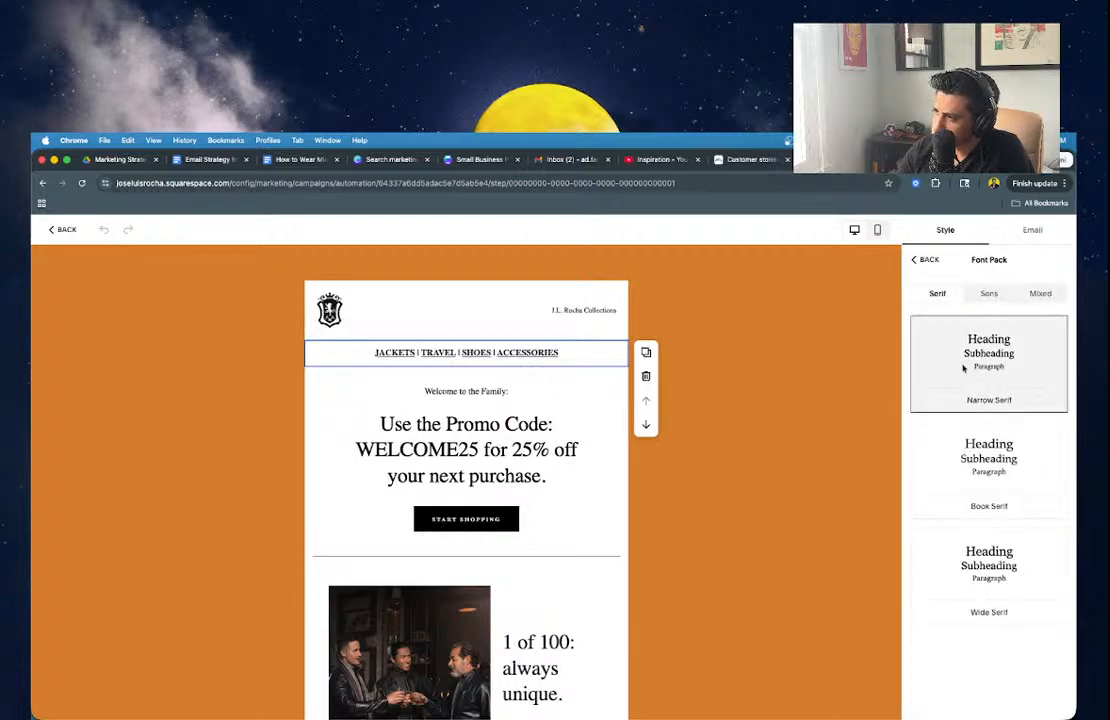
Remove the bold formatting from the navigation links.
{"action": "left_click", "coordinate": [561, 354]}
{"action": "key", "text": "super+a"}
{"action": "key", "text": "super+b"}
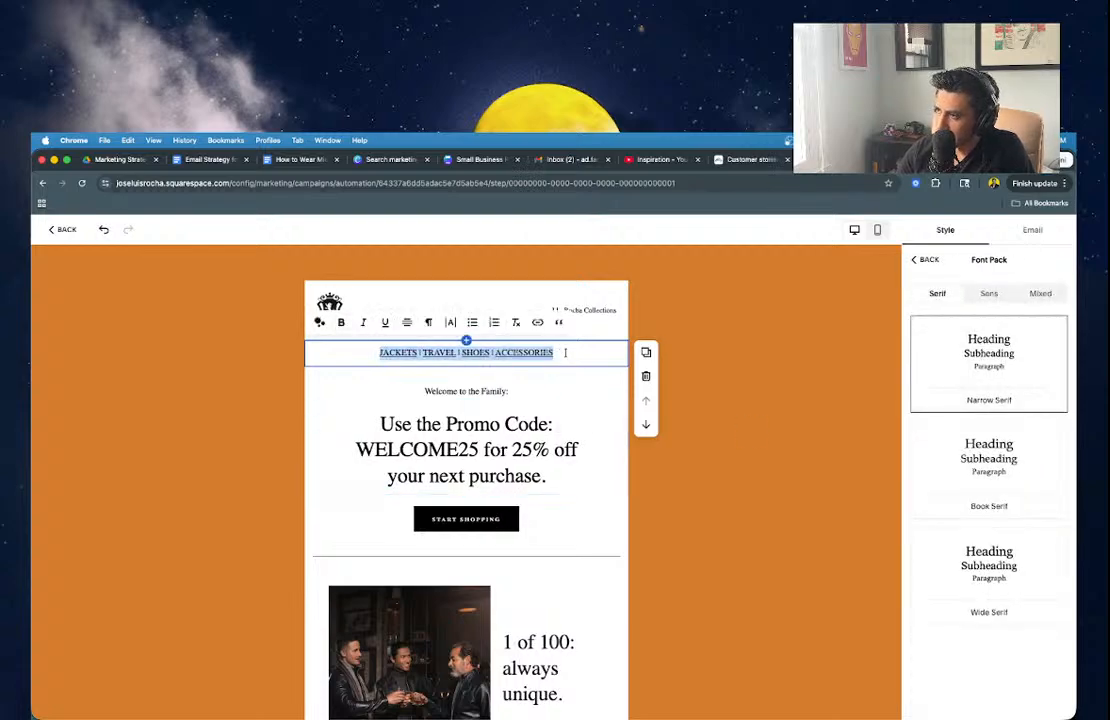
{"action": "left_click", "coordinate": [728, 354]}
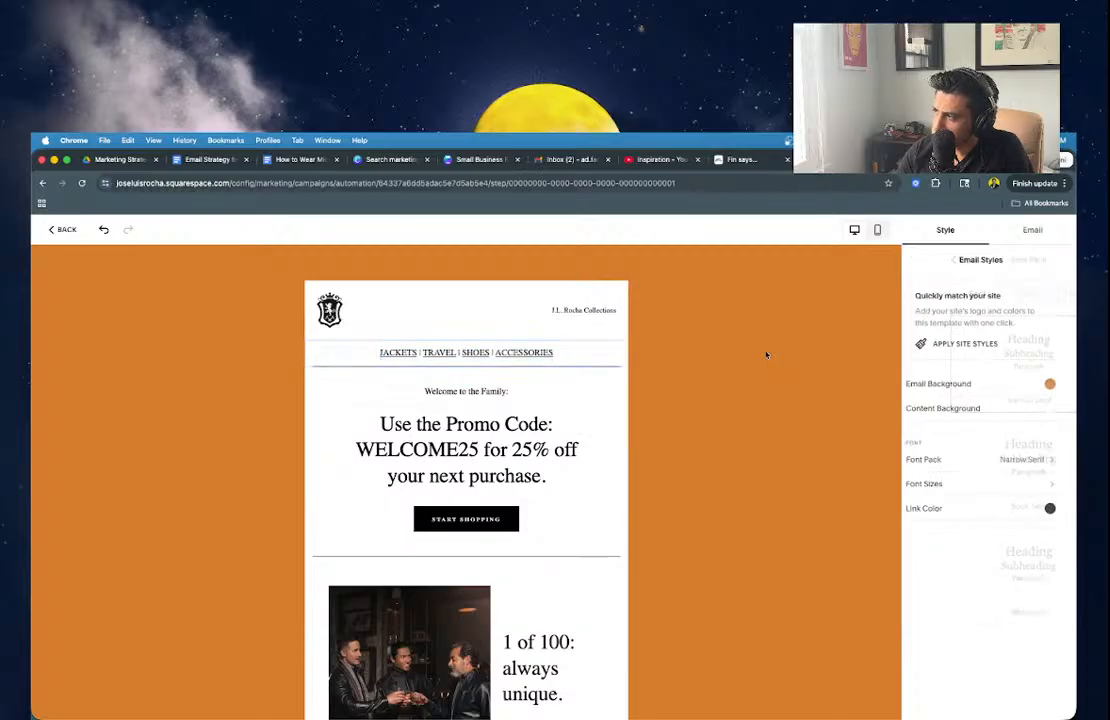
Set the email background colour to white.
{"action": "left_click", "coordinate": [1058, 385]}
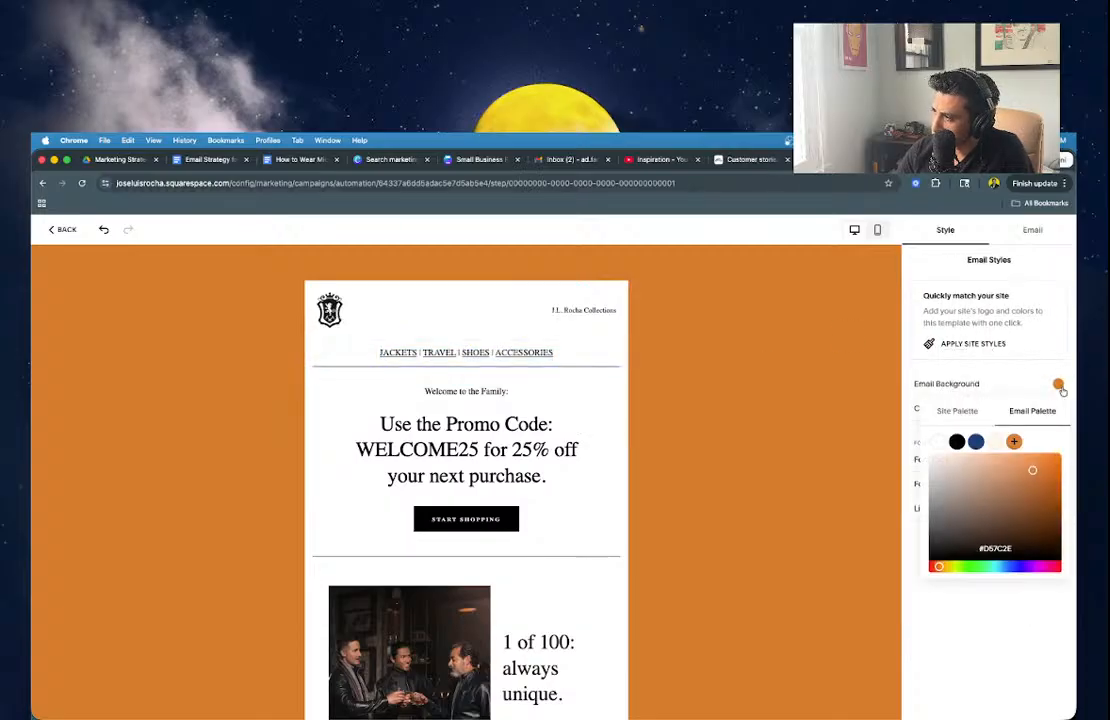
{"action": "left_click", "coordinate": [938, 442]}
{"action": "left_click", "coordinate": [659, 413]}
Duplicate the divider, move the copy above the navigation links, and set bottom padding to 0 px.
{"action": "left_click", "coordinate": [535, 372]}
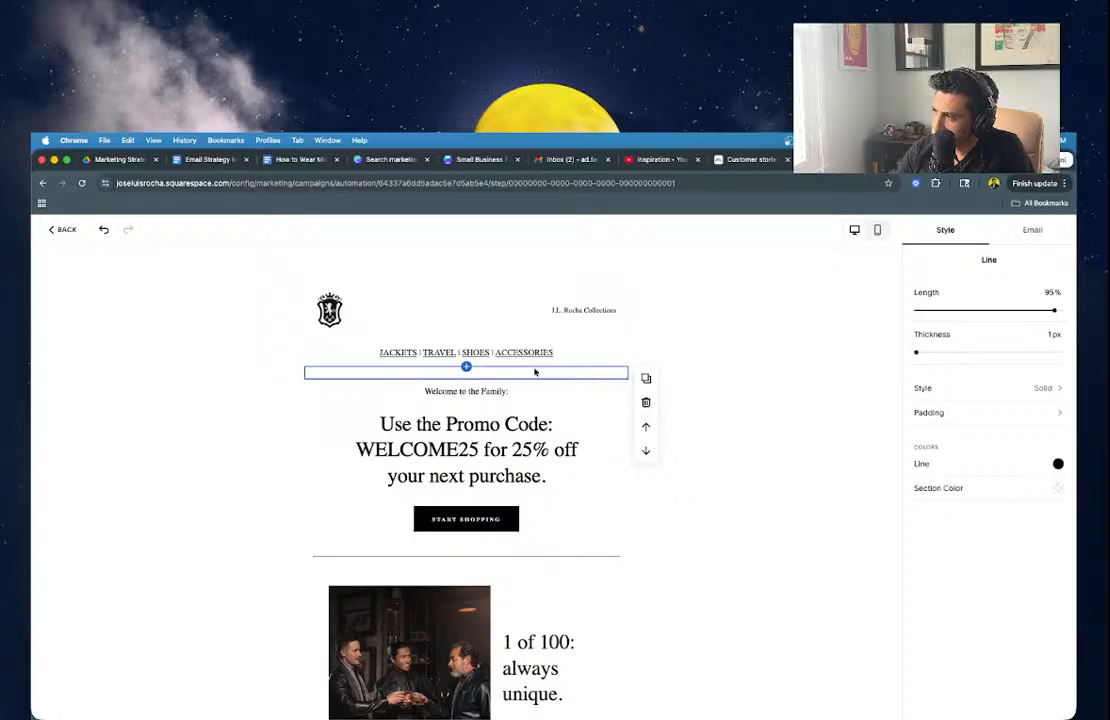
{"action": "left_click", "coordinate": [646, 379]}
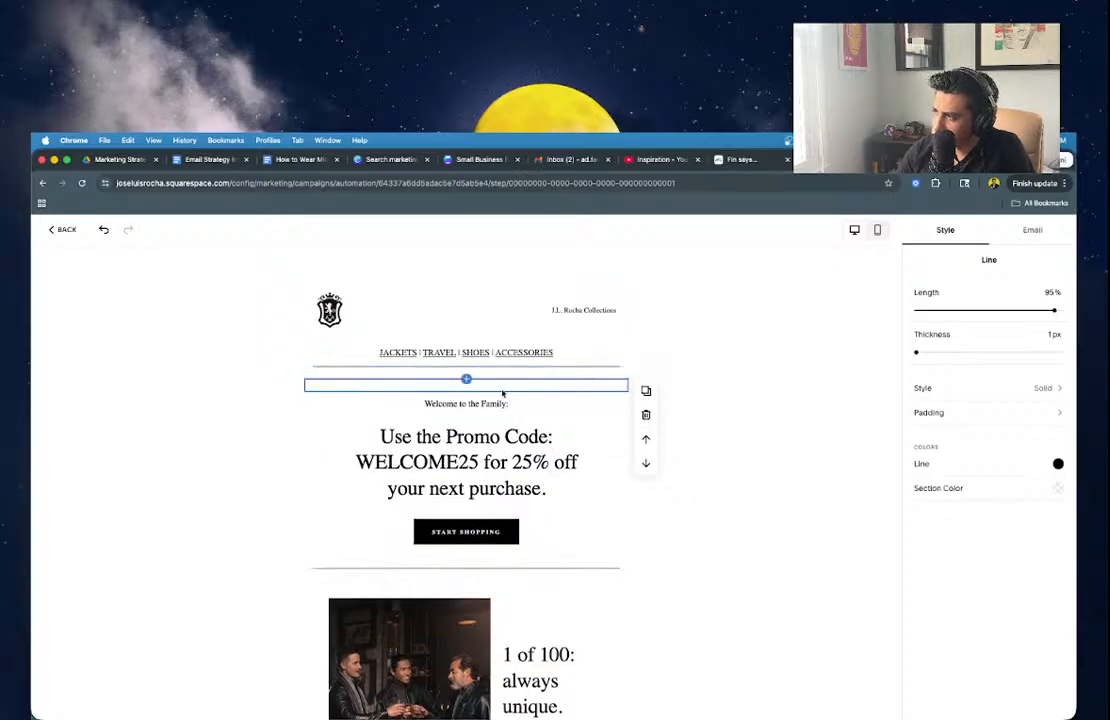
{"action": "left_click", "coordinate": [646, 439]}
{"action": "left_click", "coordinate": [646, 427]}
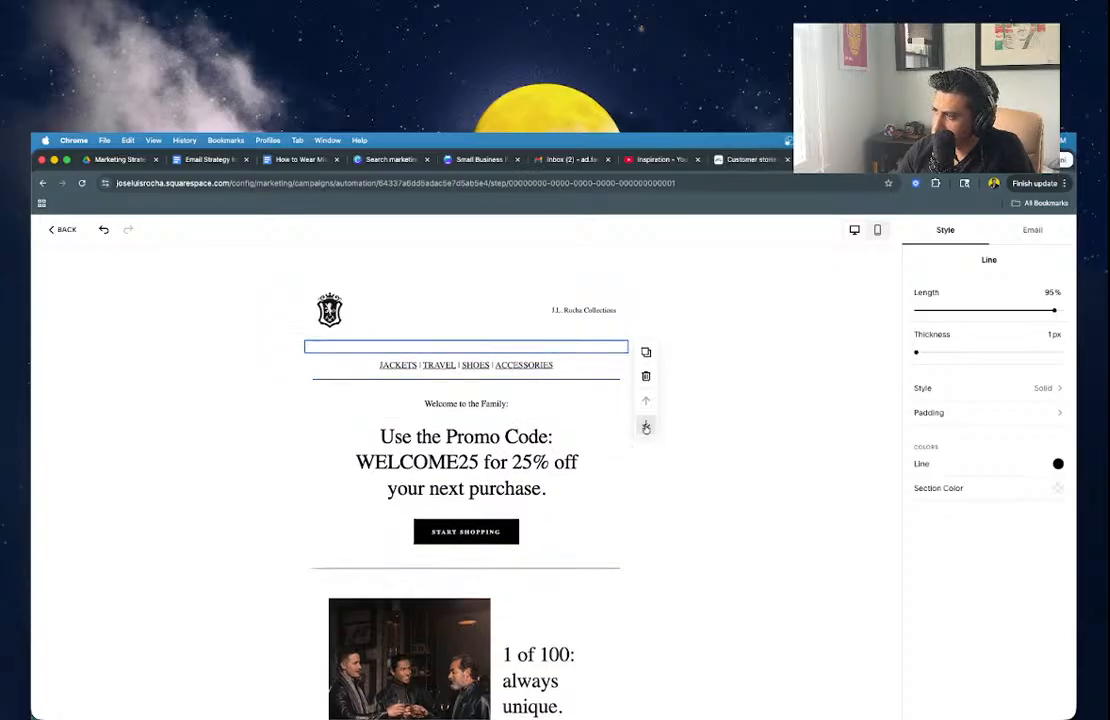
{"action": "left_click", "coordinate": [944, 411]}
{"action": "left_click_drag", "start_coordinate": [944, 352], "coordinate": [926, 311]}
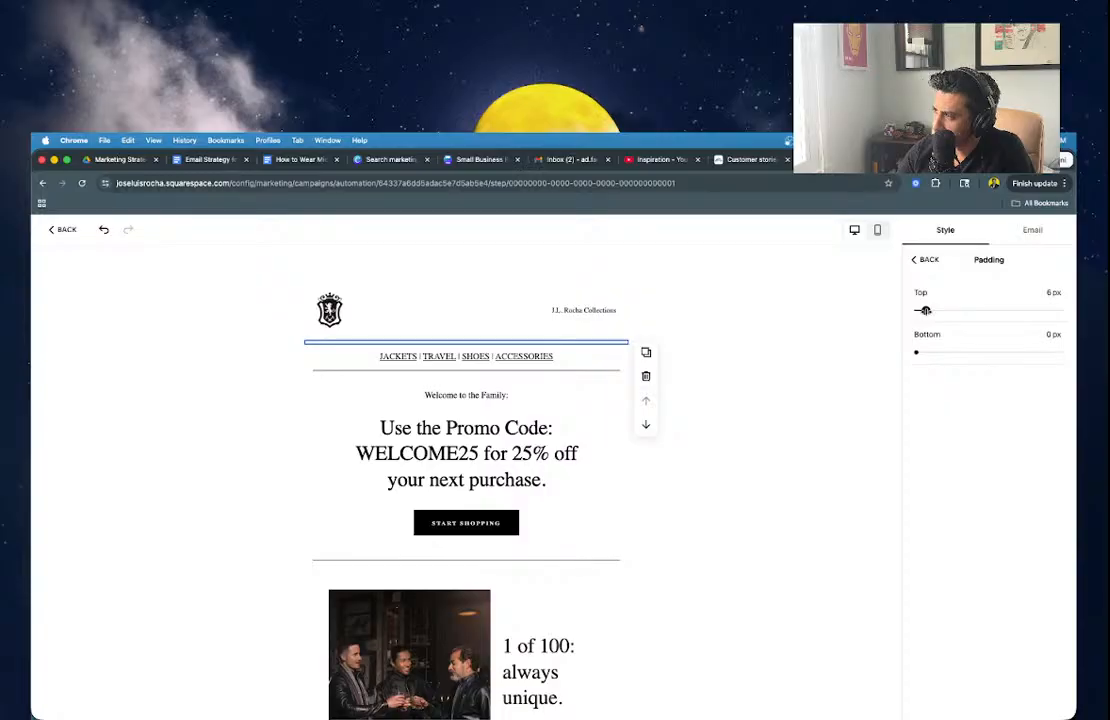
{"action": "left_click", "coordinate": [755, 372]}
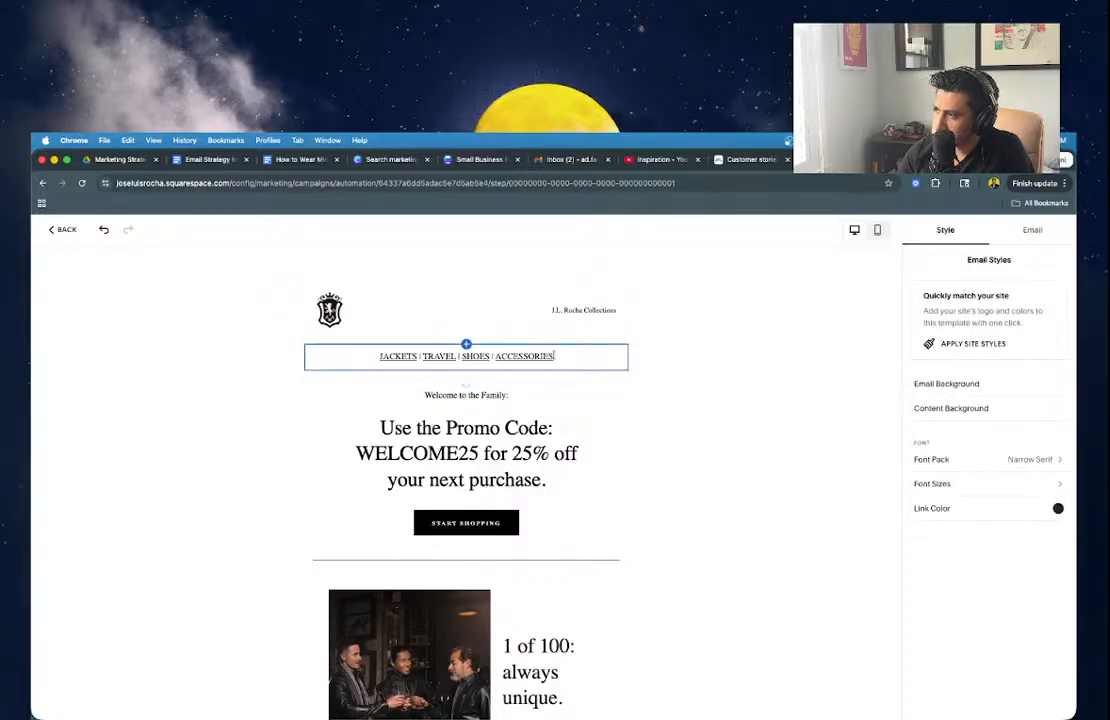
Move the 'Come and meet us' block up two positions, above the promo code section.
{"action": "left_click", "coordinate": [509, 396]}
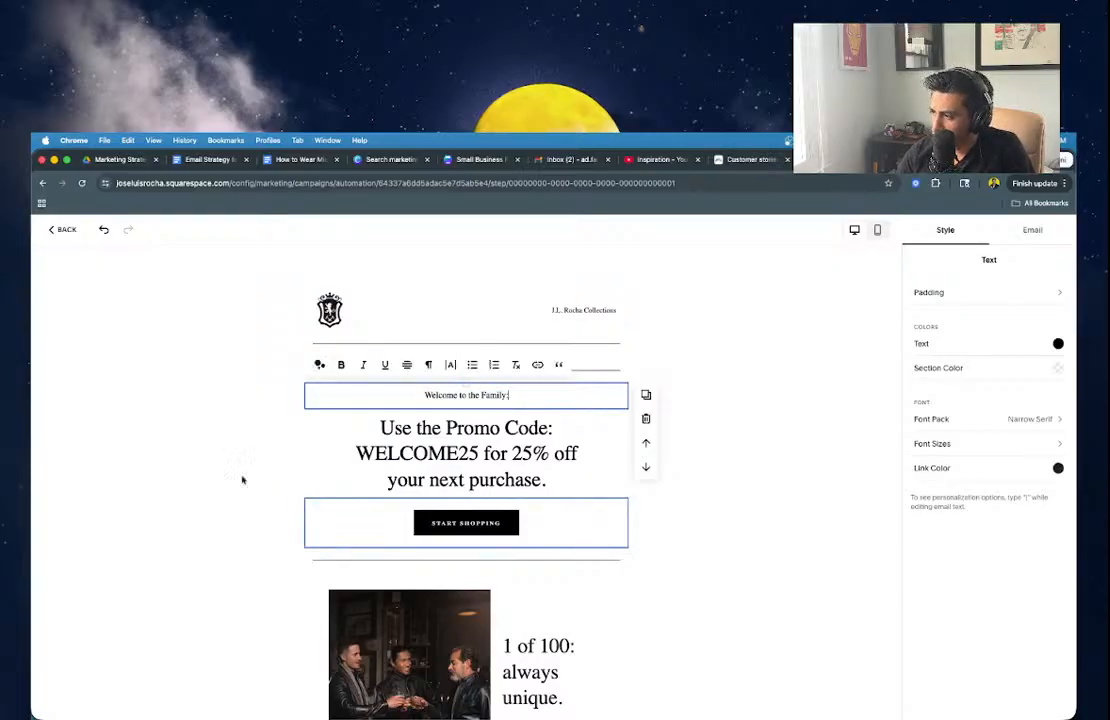
{"action": "scroll", "coordinate": [209, 490], "scroll_direction": "down", "scroll_amount": 3}
{"action": "scroll", "coordinate": [450, 600], "scroll_direction": "down", "scroll_amount": 3}
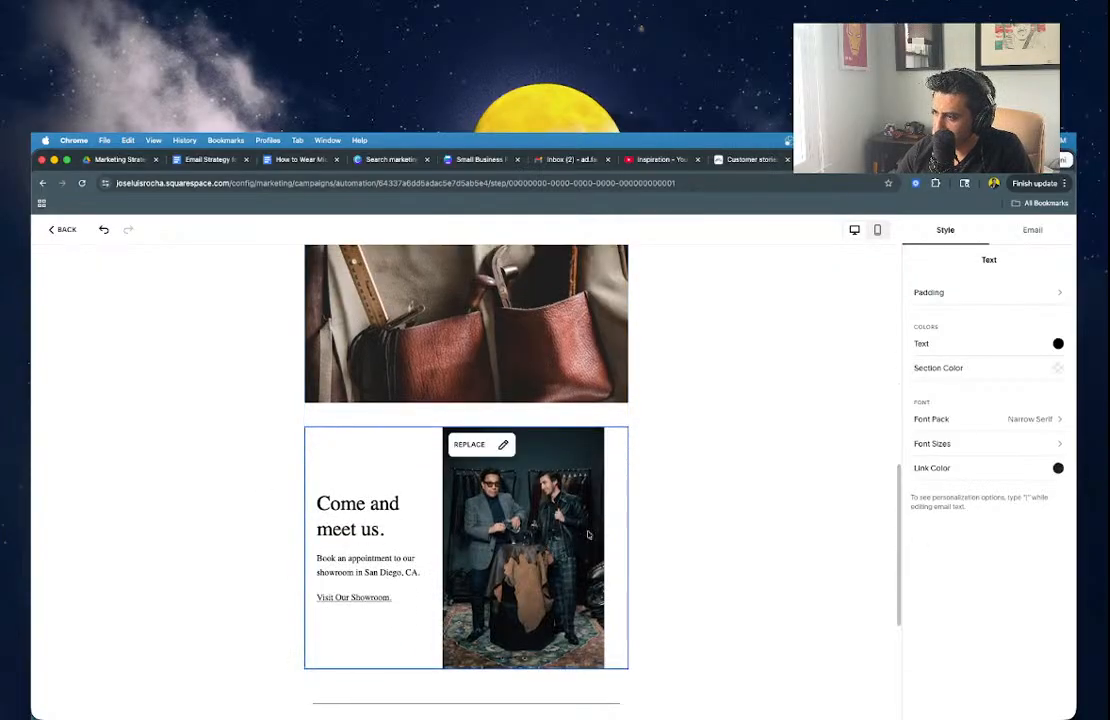
{"action": "left_click", "coordinate": [610, 485]}
{"action": "left_click", "coordinate": [643, 487]}
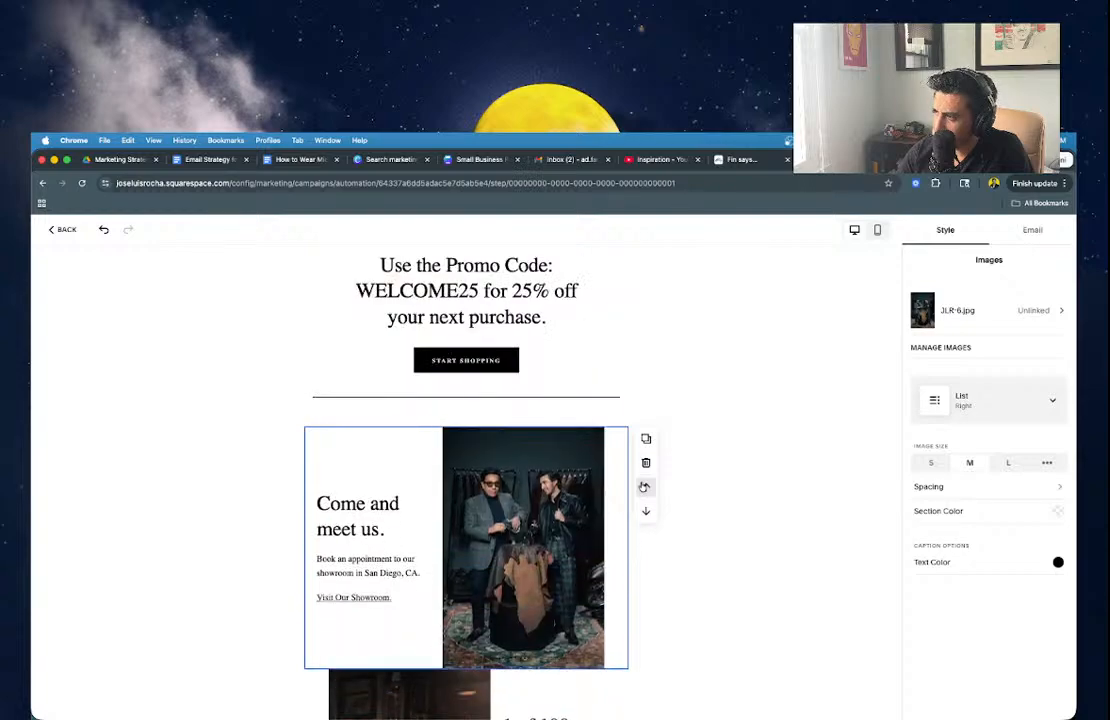
{"action": "left_click", "coordinate": [643, 487]}
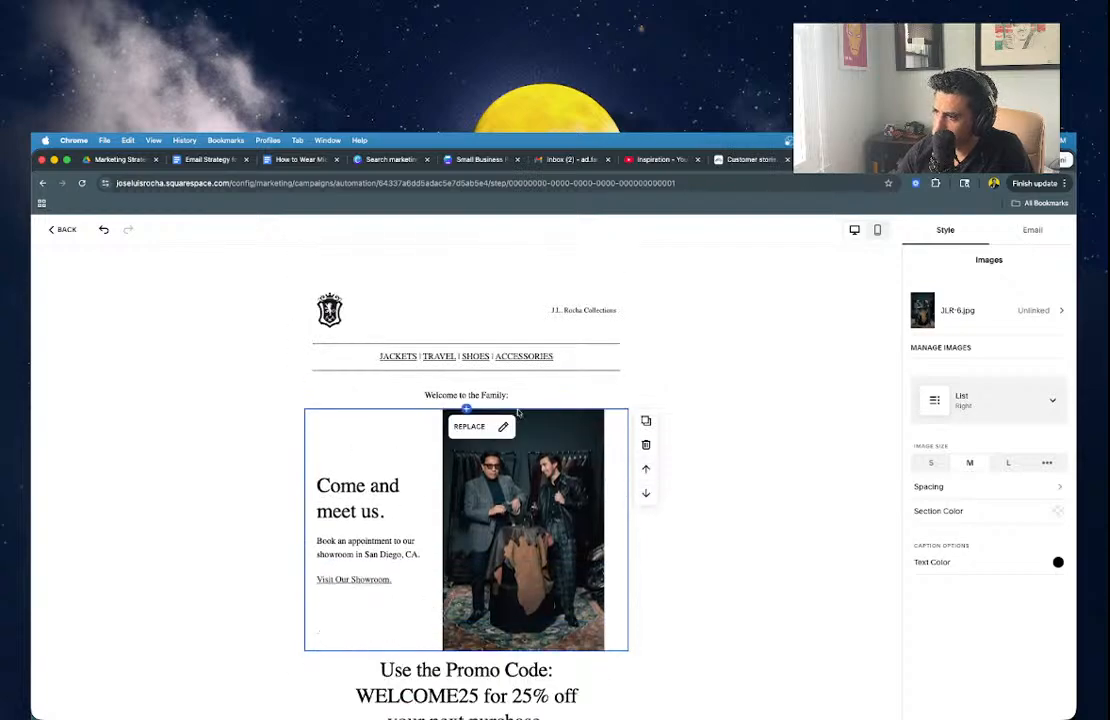
Replace the block's photo with the Father_Son image from My Library.
{"action": "left_click", "coordinate": [463, 428]}
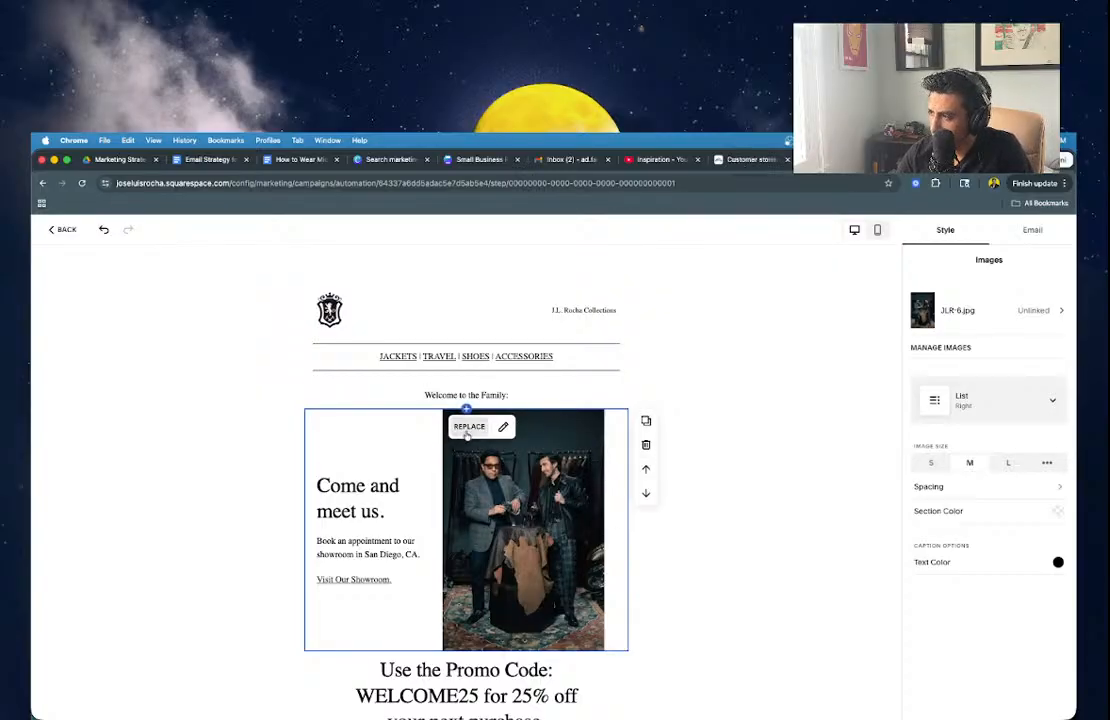
{"action": "left_click", "coordinate": [466, 428]}
{"action": "left_click", "coordinate": [487, 508]}
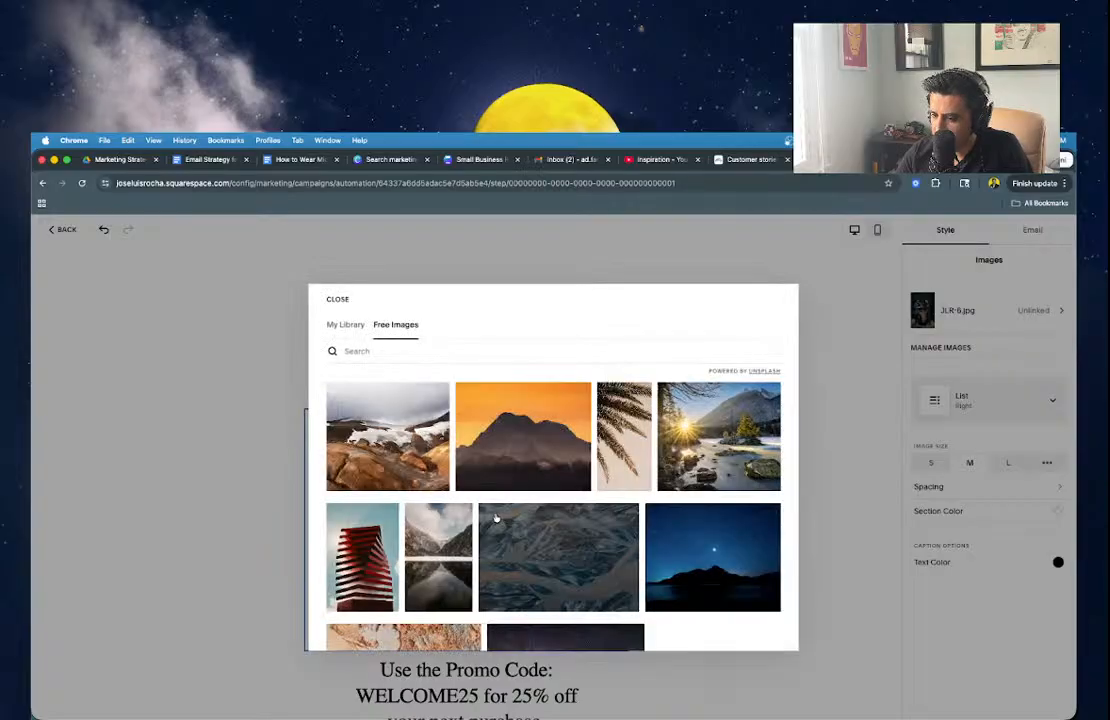
{"action": "scroll", "coordinate": [380, 400], "scroll_direction": "down", "scroll_amount": 2}
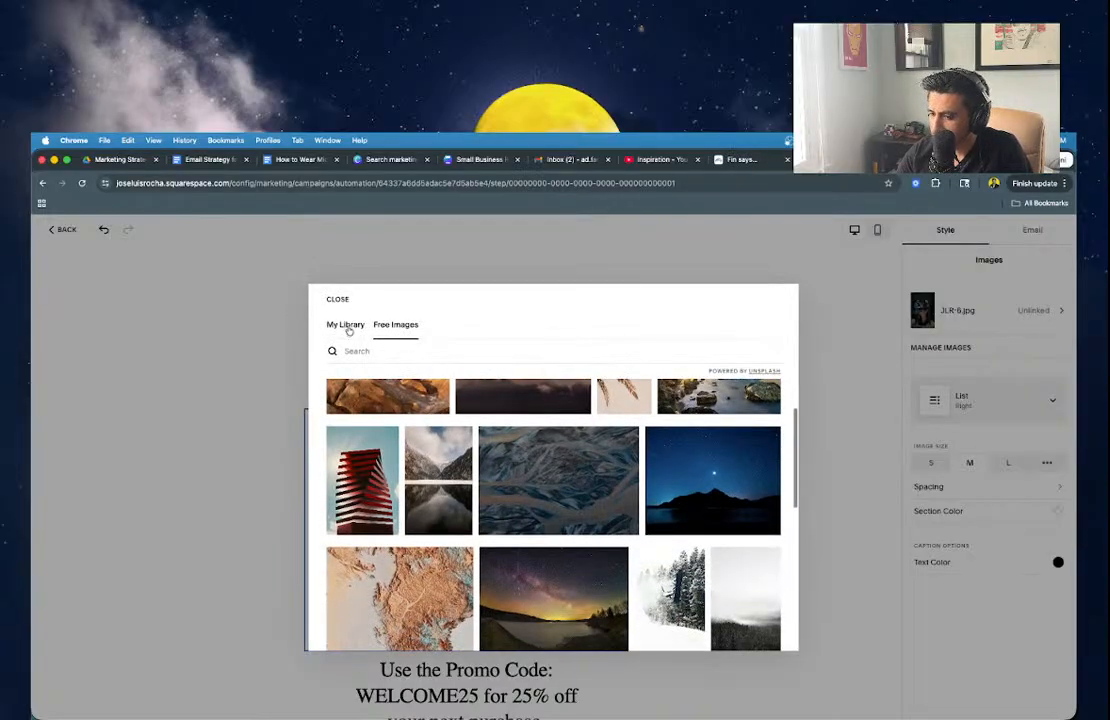
{"action": "left_click", "coordinate": [346, 326]}
{"action": "scroll", "coordinate": [557, 466], "scroll_direction": "down", "scroll_amount": 5}
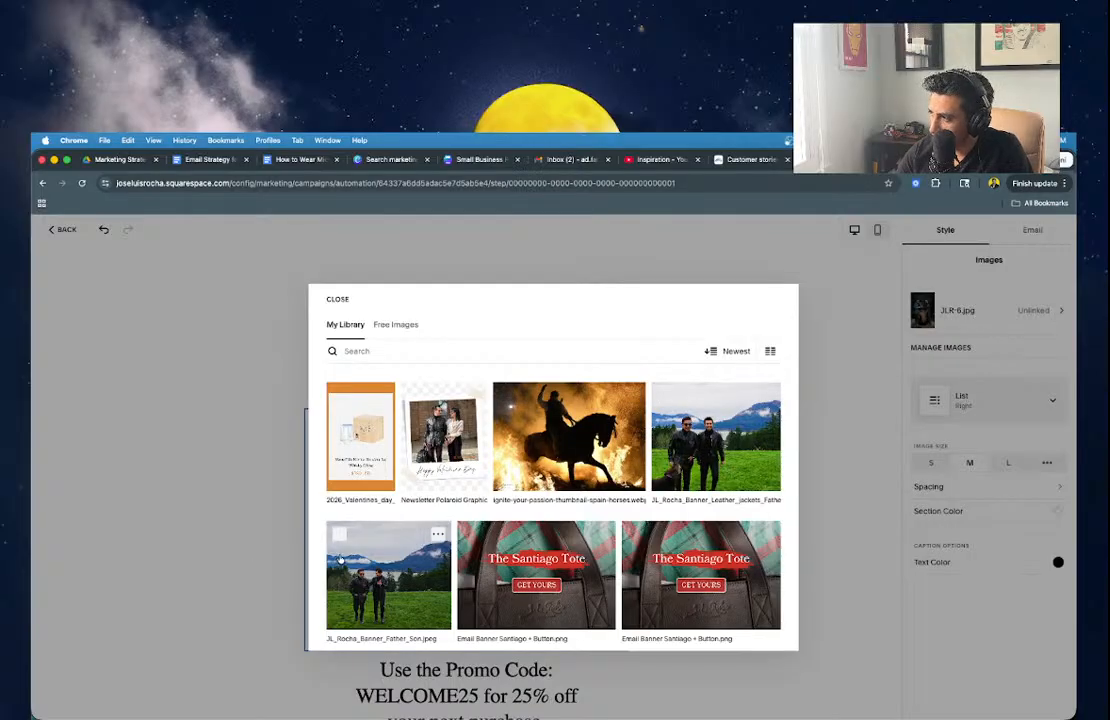
{"action": "left_click", "coordinate": [341, 561]}
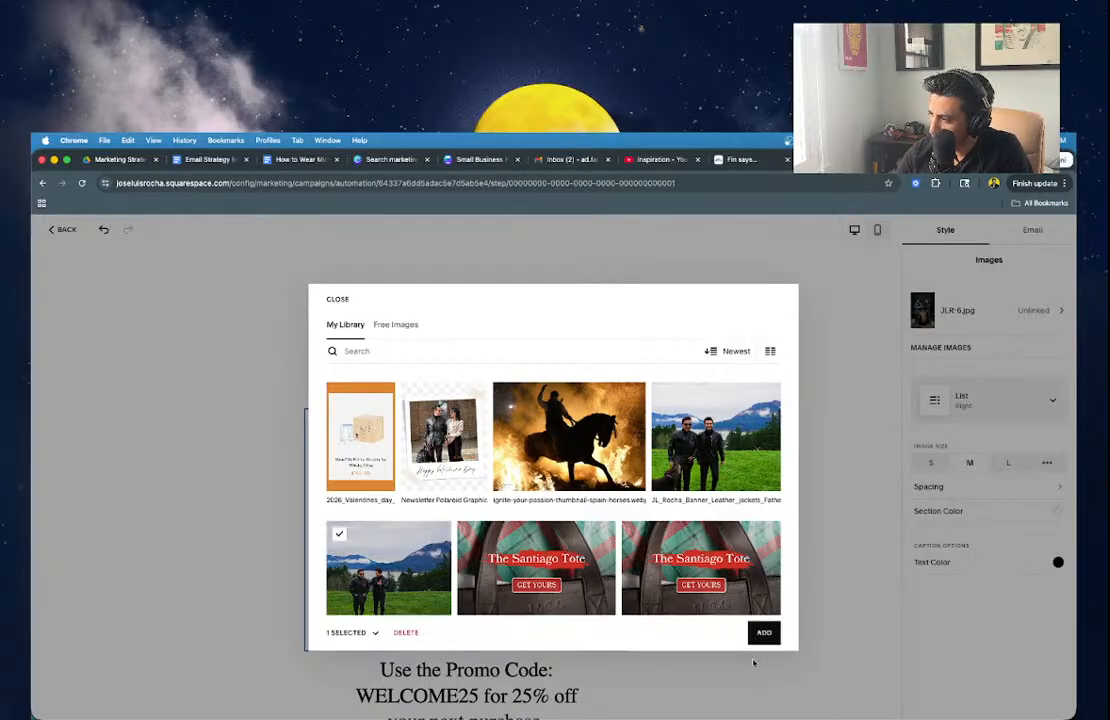
{"action": "left_click", "coordinate": [763, 633]}
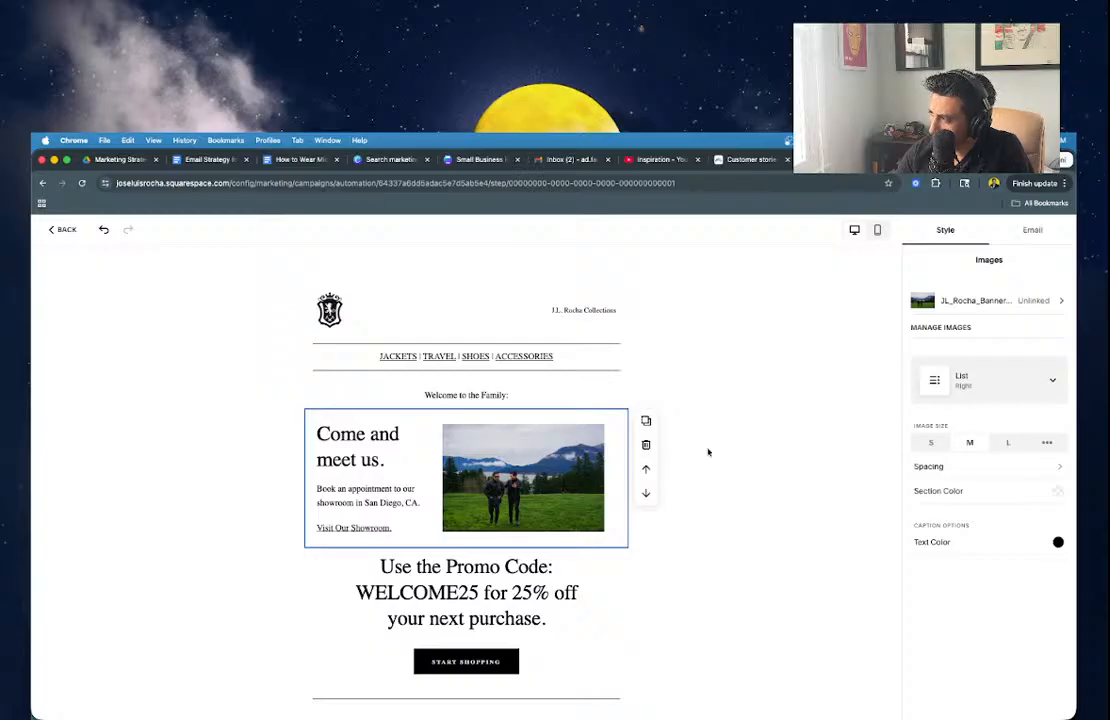
Keep the photo at medium size and set the block's side padding to 0 / S.
{"action": "left_click", "coordinate": [1007, 446]}
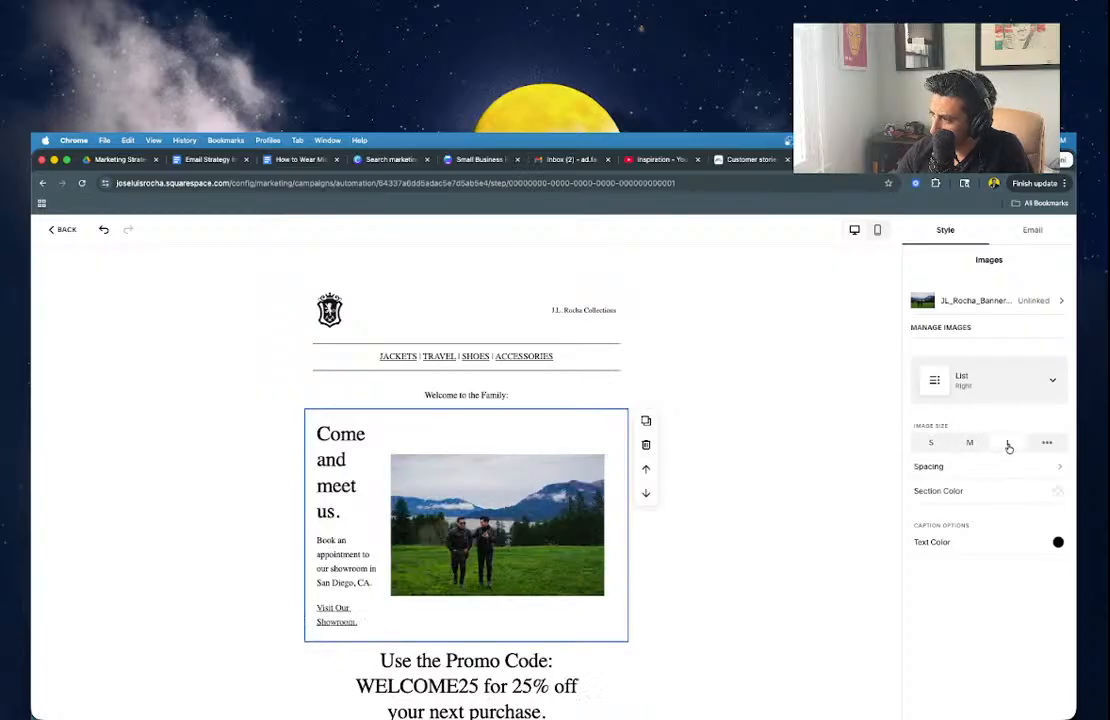
{"action": "left_click", "coordinate": [971, 445]}
{"action": "left_click", "coordinate": [958, 466]}
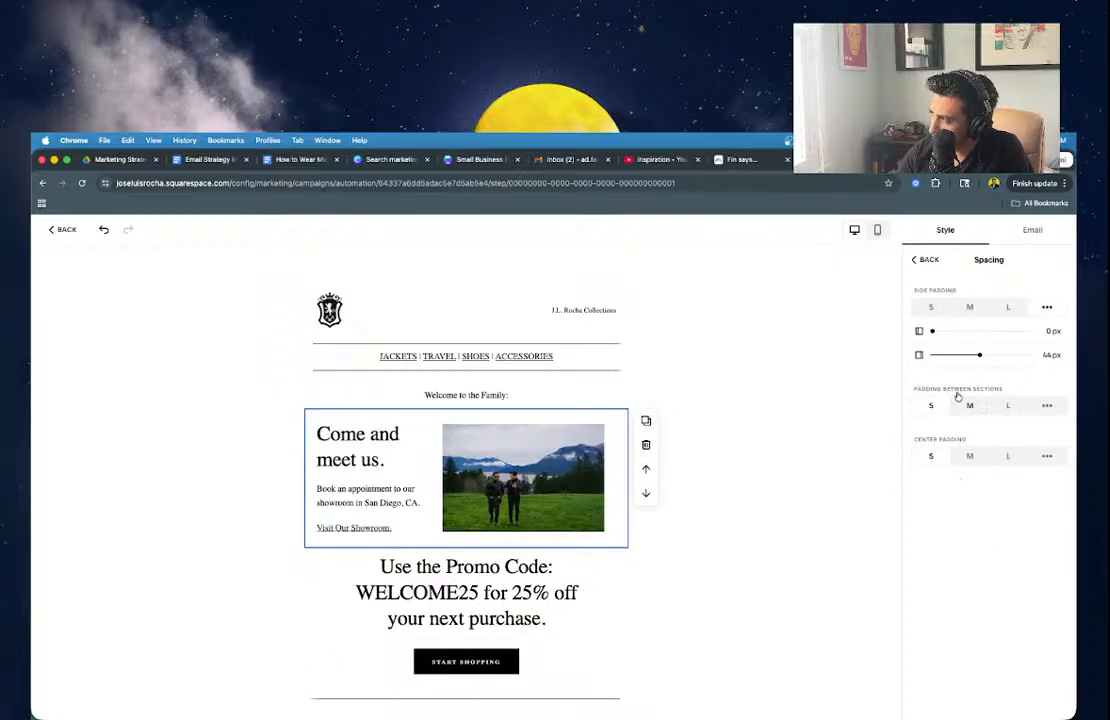
{"action": "left_click_drag", "start_coordinate": [958, 356], "coordinate": [930, 355]}
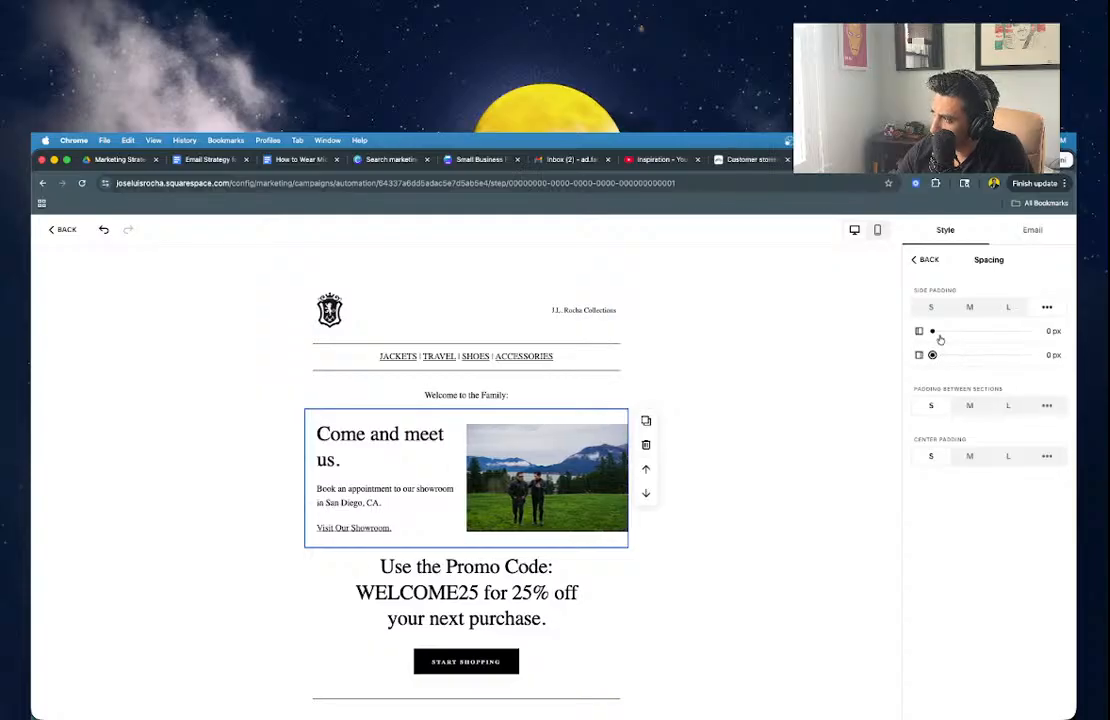
{"action": "left_click", "coordinate": [931, 307]}
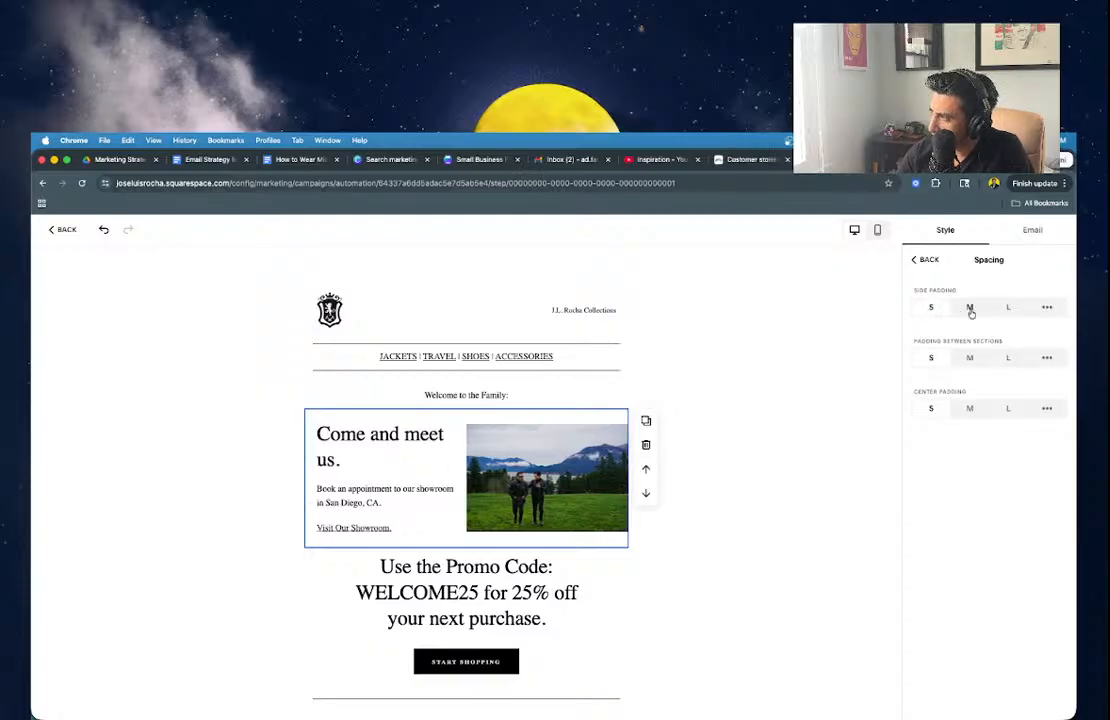
{"action": "left_click", "coordinate": [1046, 308]}
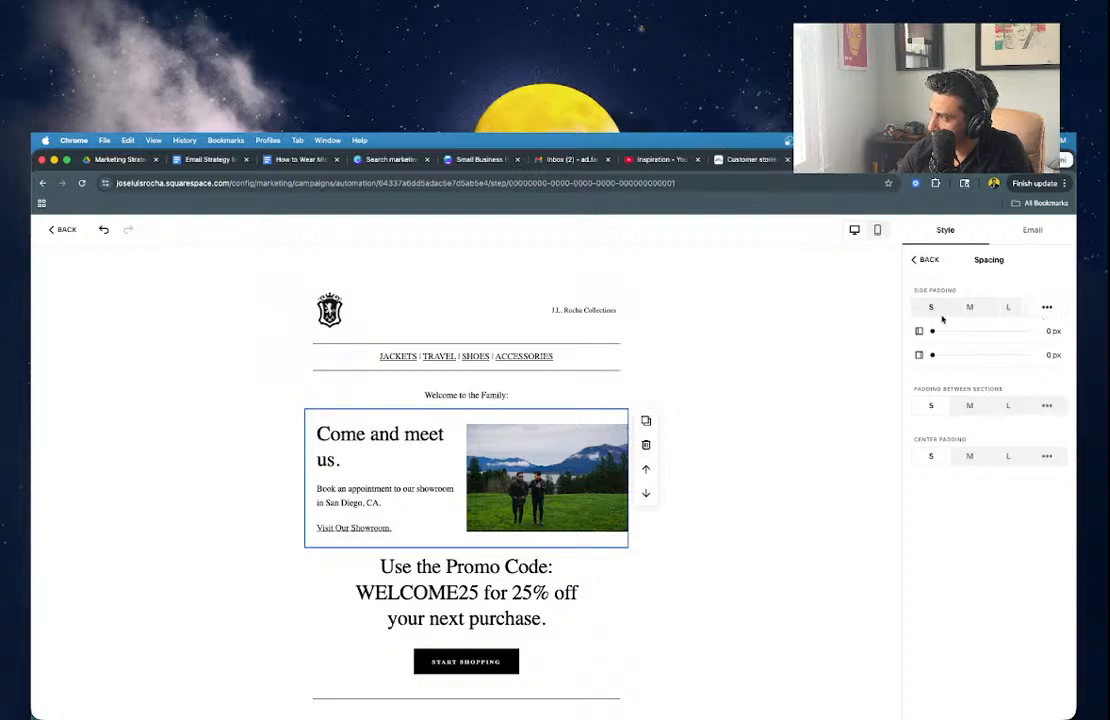
{"action": "left_click", "coordinate": [924, 260]}
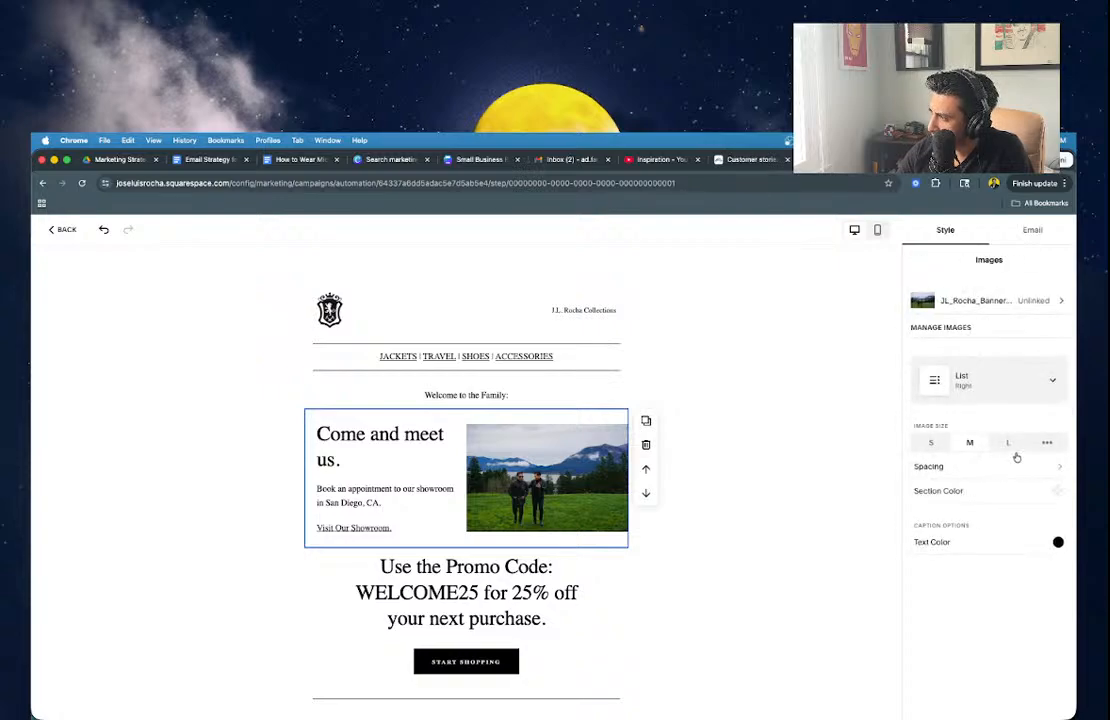
Try the Card, Side and right-photo layouts, ending back on the full-width Card layout.
{"action": "left_click", "coordinate": [1030, 384]}
{"action": "left_click", "coordinate": [1002, 344]}
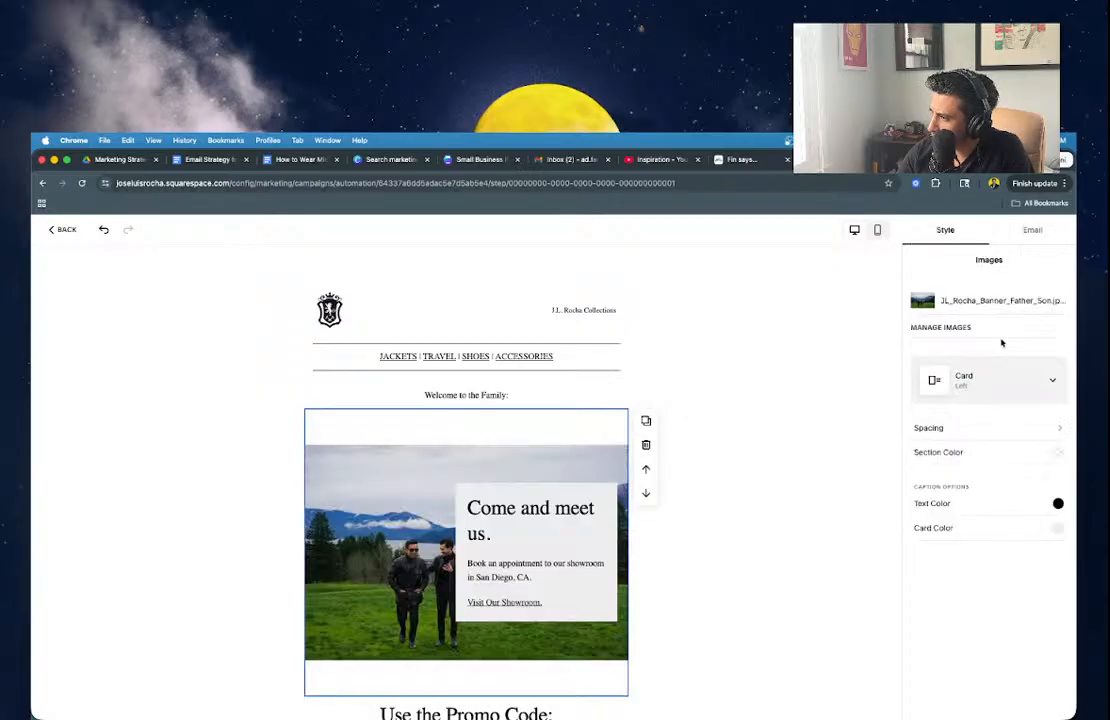
{"action": "left_click", "coordinate": [979, 381]}
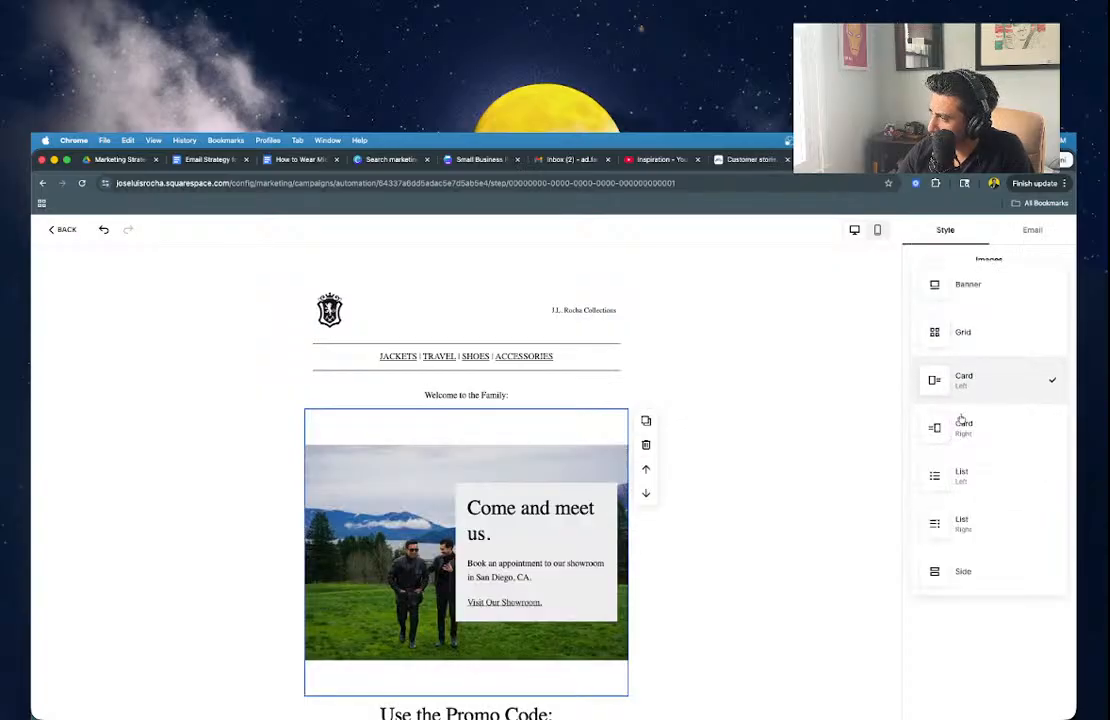
{"action": "left_click", "coordinate": [961, 576]}
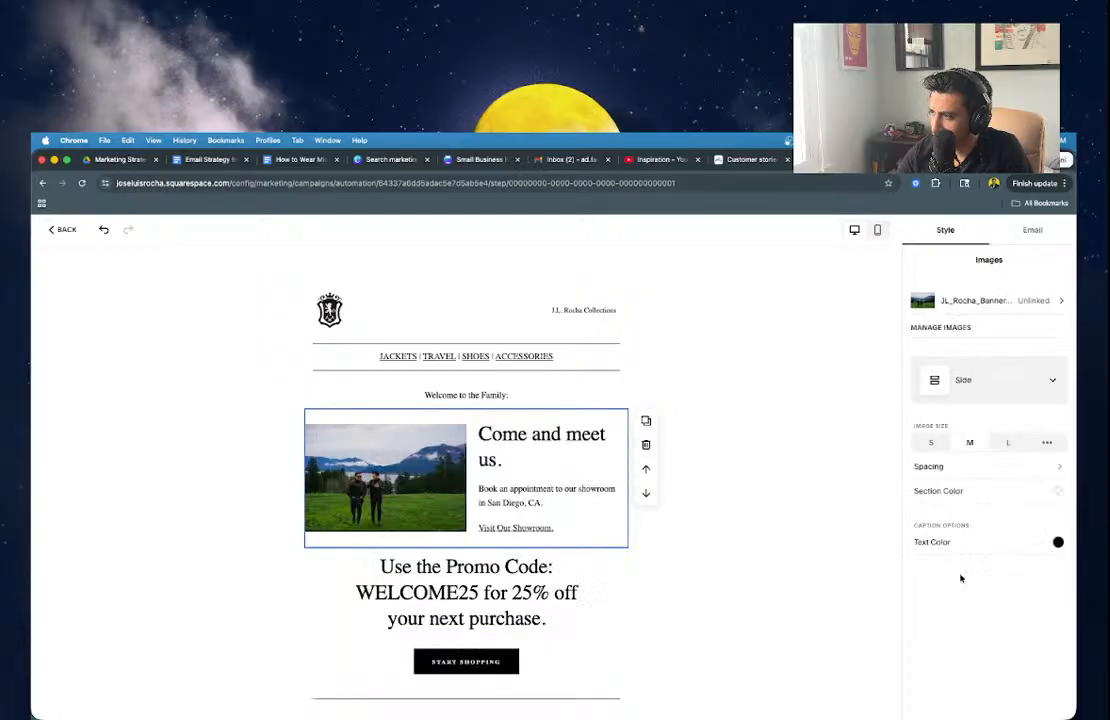
{"action": "left_click", "coordinate": [950, 382]}
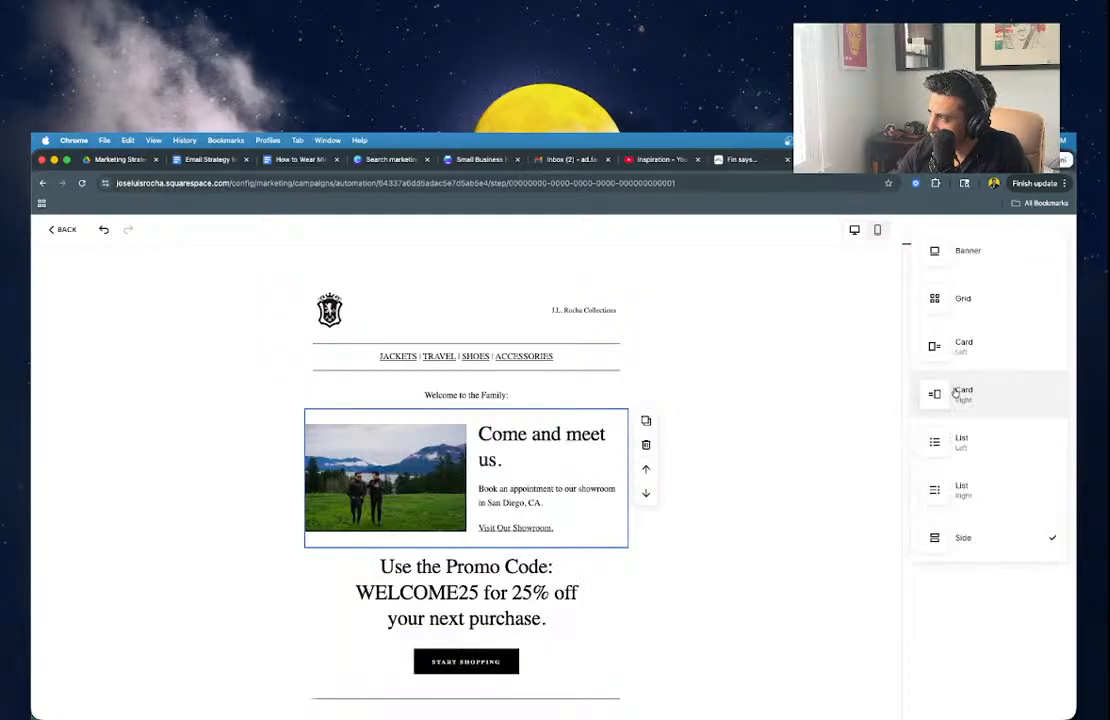
{"action": "left_click", "coordinate": [953, 493]}
{"action": "left_click", "coordinate": [960, 386]}
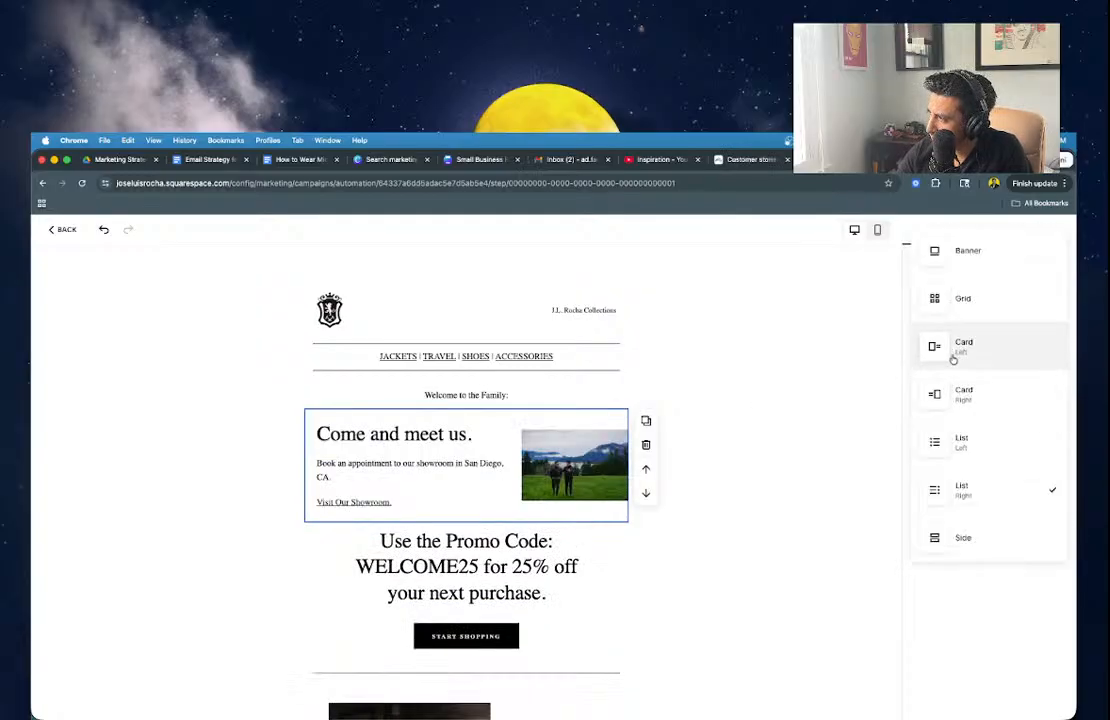
{"action": "left_click", "coordinate": [954, 350]}
Preview the email at mobile width, then return to desktop width.
{"action": "left_click", "coordinate": [796, 350]}
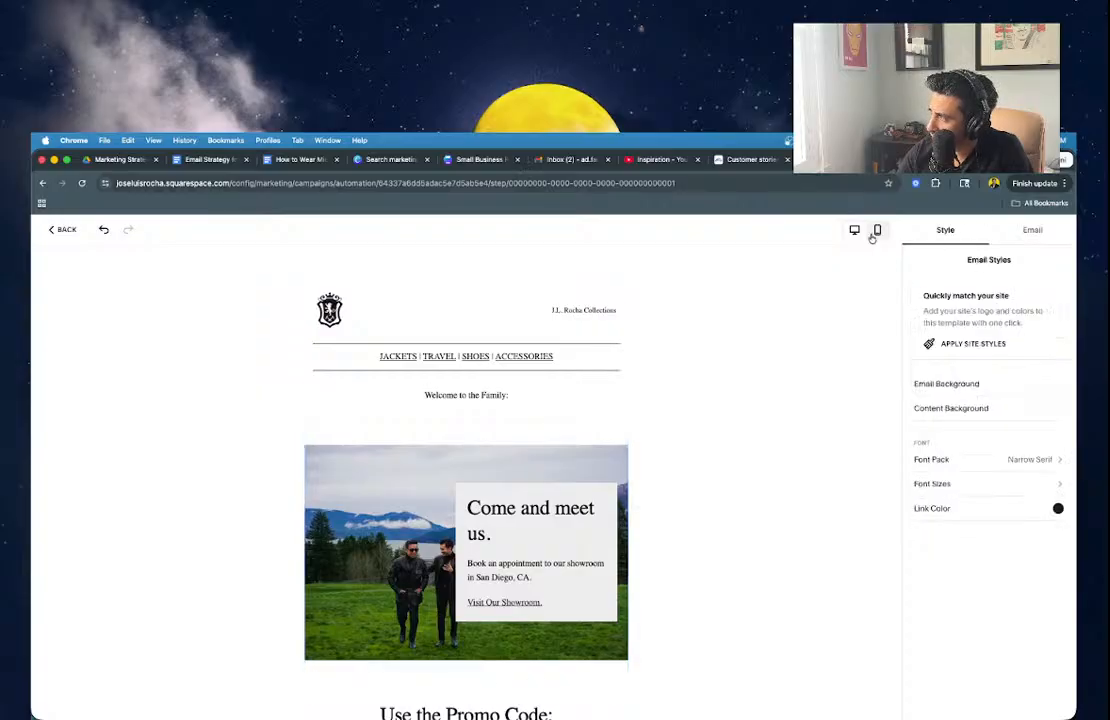
{"action": "left_click", "coordinate": [873, 237]}
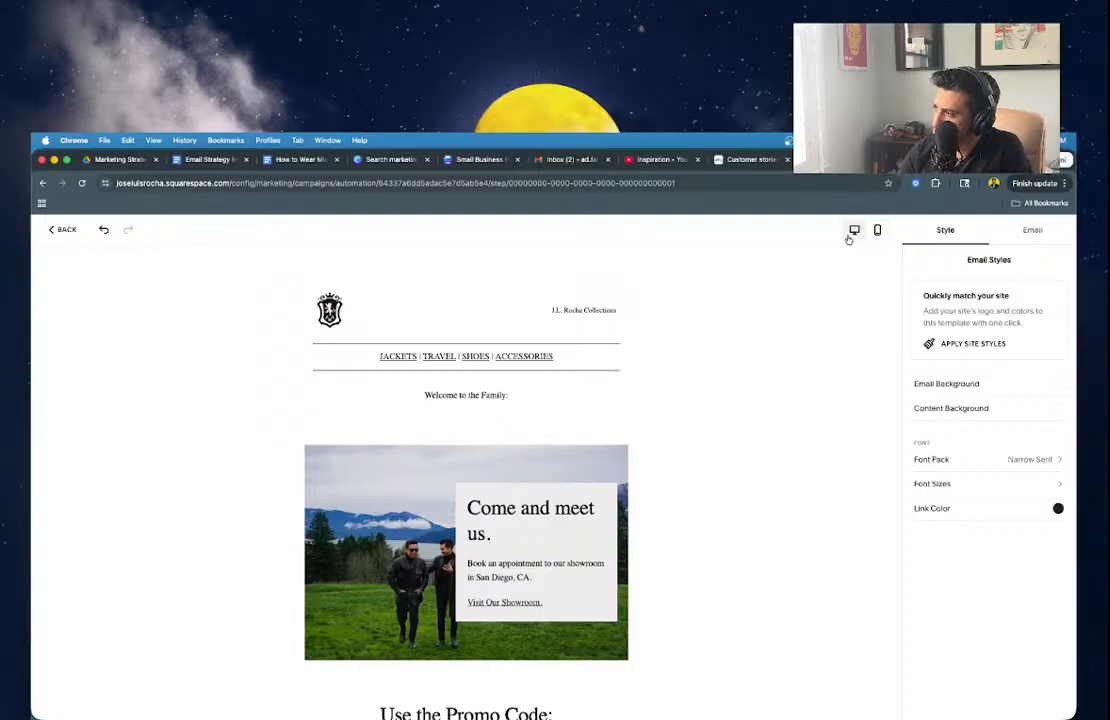
{"action": "left_click", "coordinate": [852, 233]}
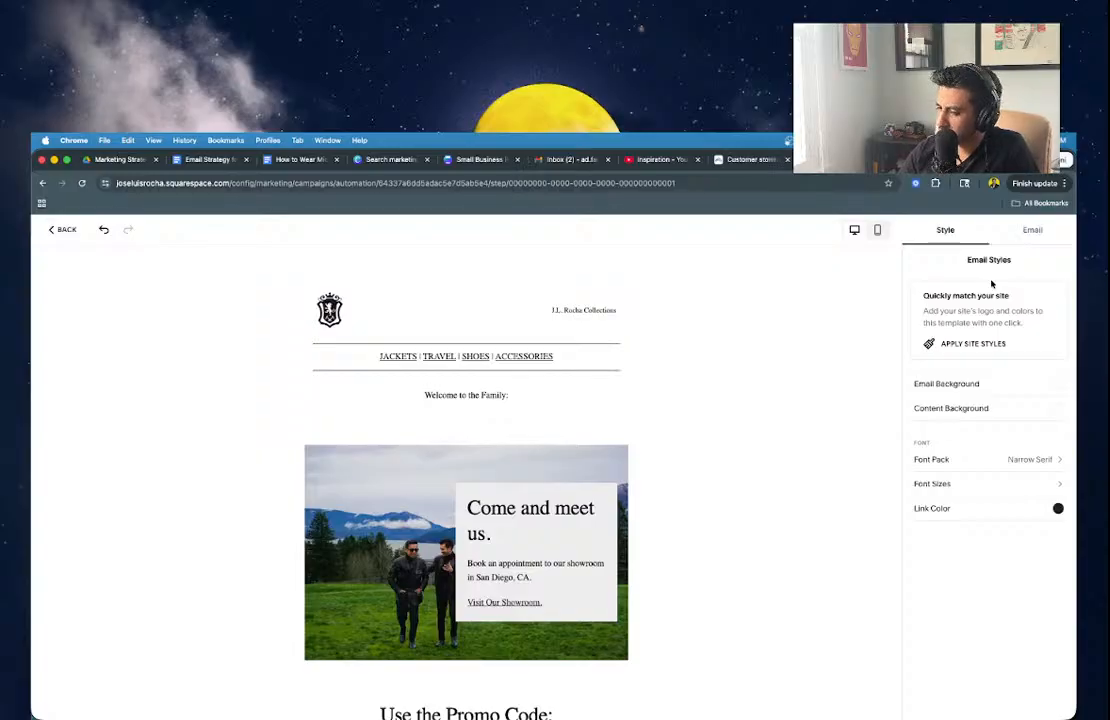
Switch the block to the List Right layout with a small photo right of the text.
{"action": "left_click", "coordinate": [515, 527]}
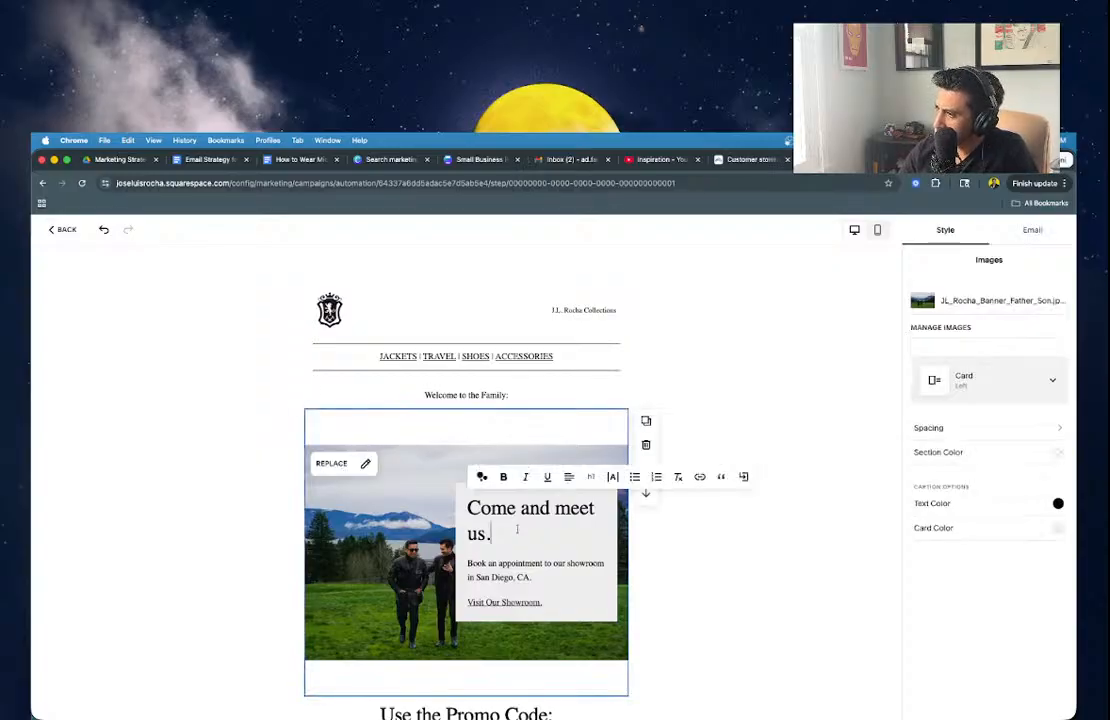
{"action": "left_click", "coordinate": [976, 390]}
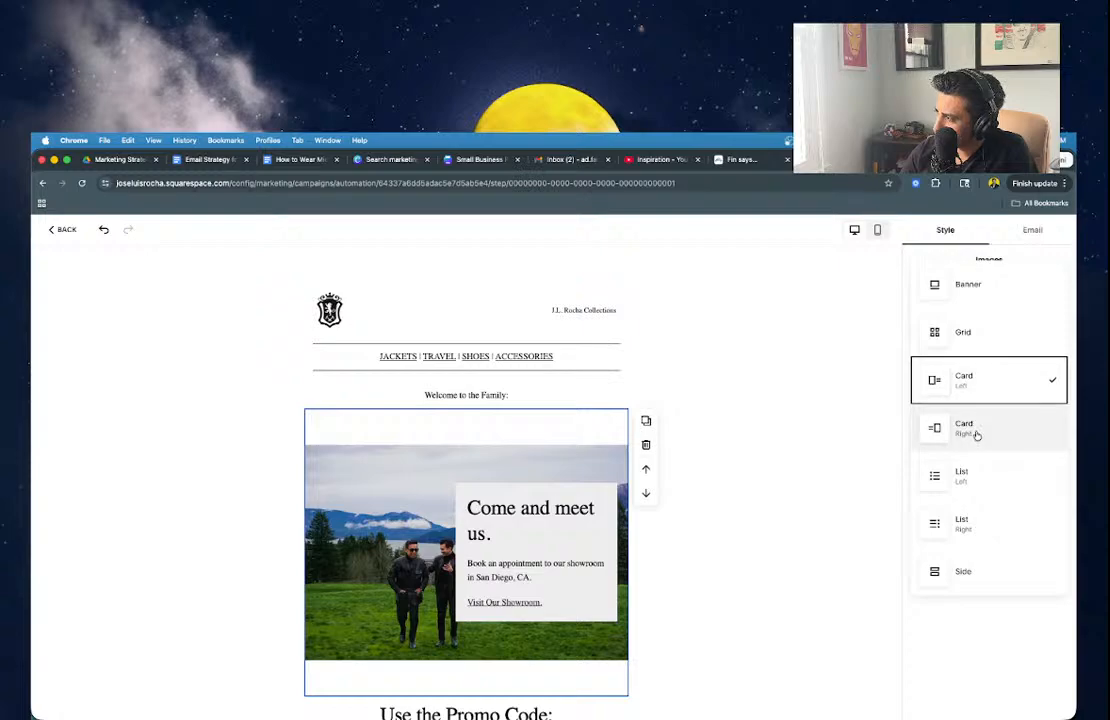
{"action": "left_click", "coordinate": [965, 477]}
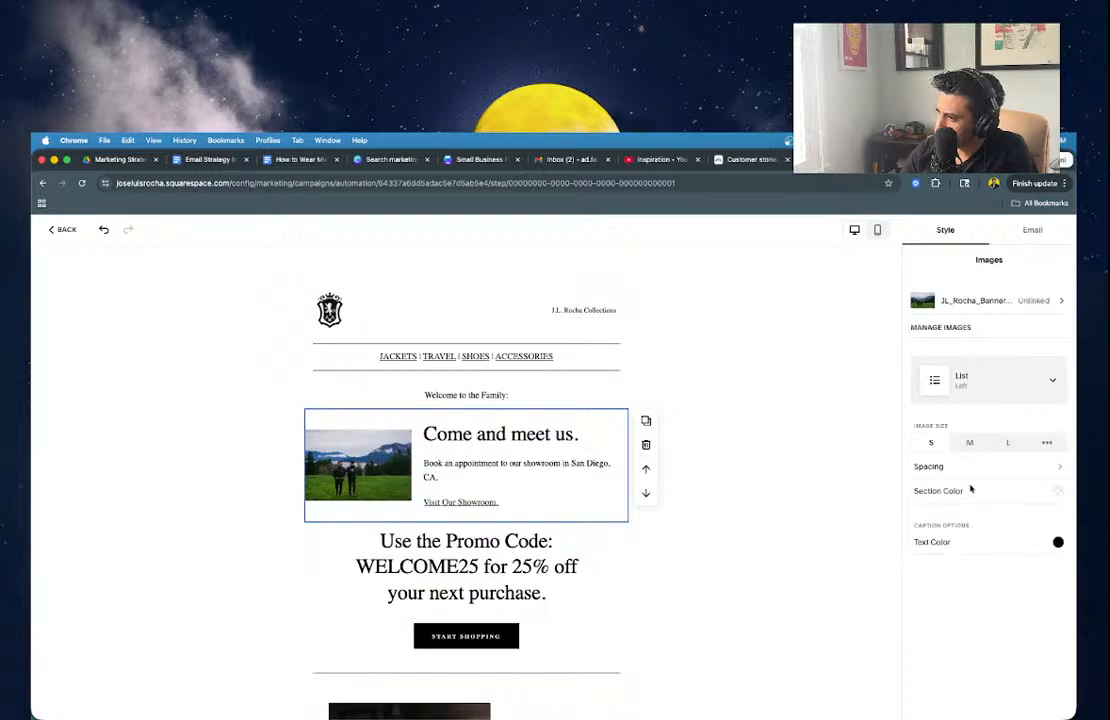
{"action": "left_click", "coordinate": [975, 378]}
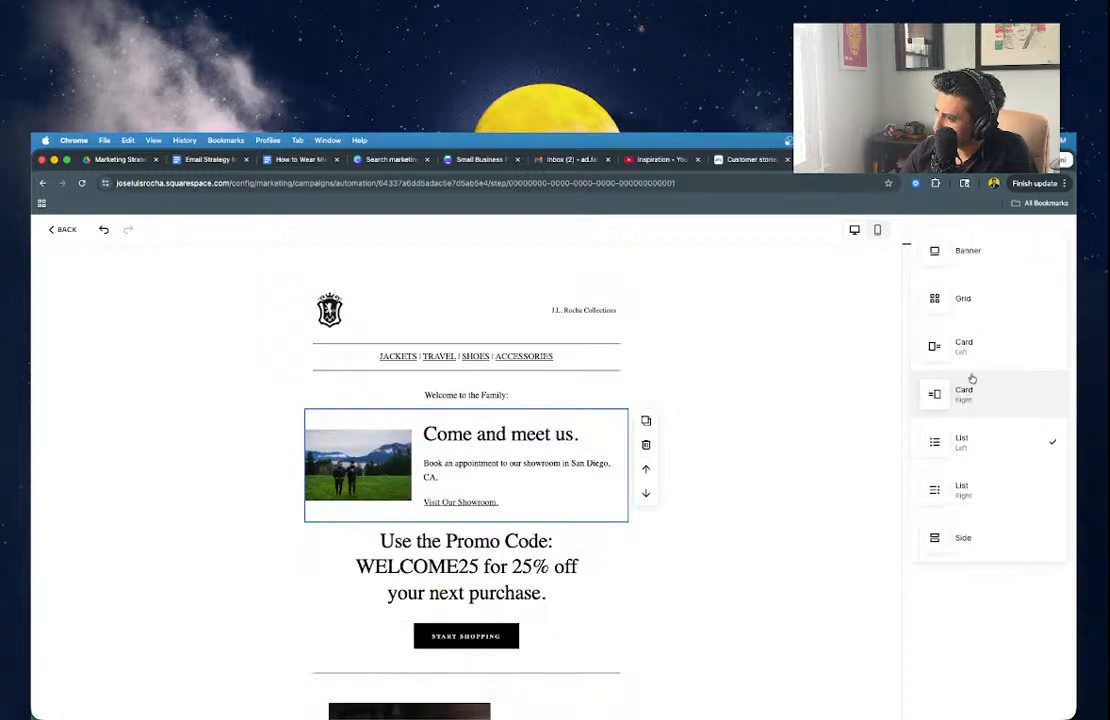
{"action": "left_click", "coordinate": [955, 476]}
Set the block's center padding to the smallest preset, S.
{"action": "left_click", "coordinate": [956, 465]}
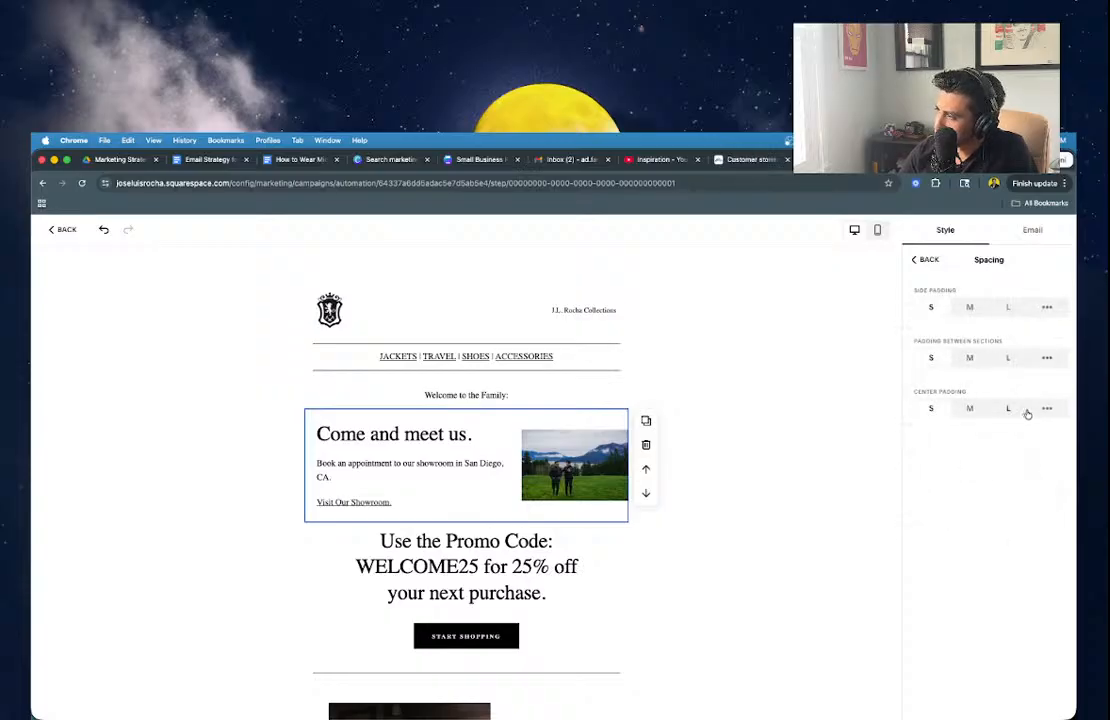
{"action": "left_click", "coordinate": [1046, 409]}
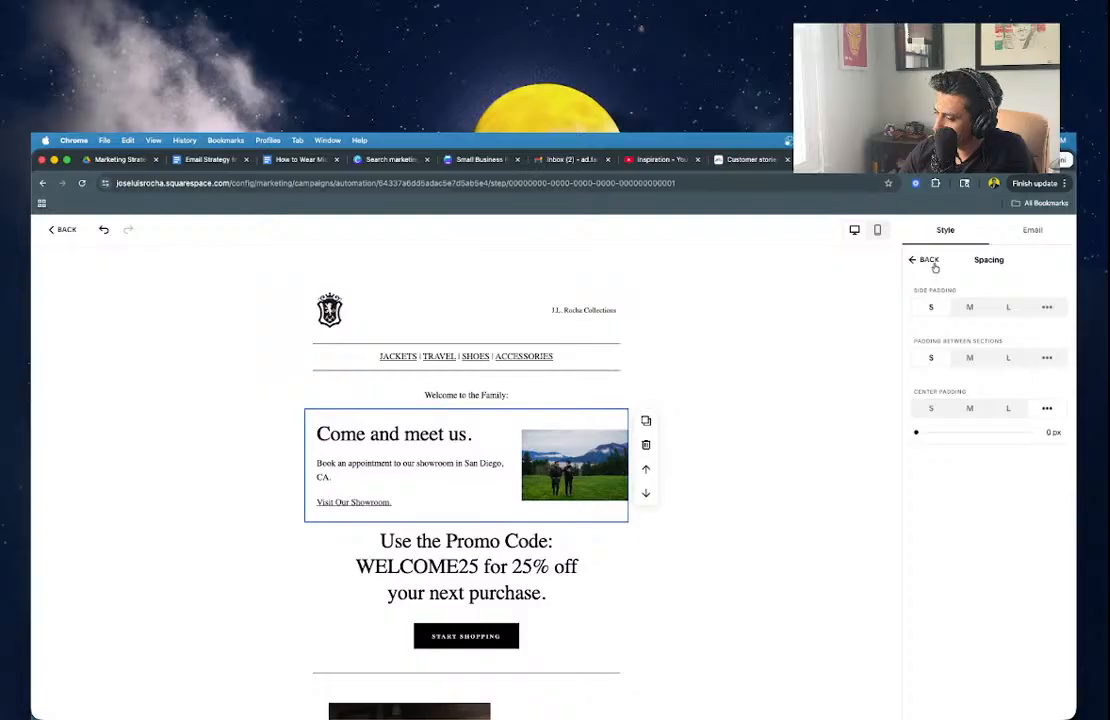
{"action": "left_click", "coordinate": [928, 408]}
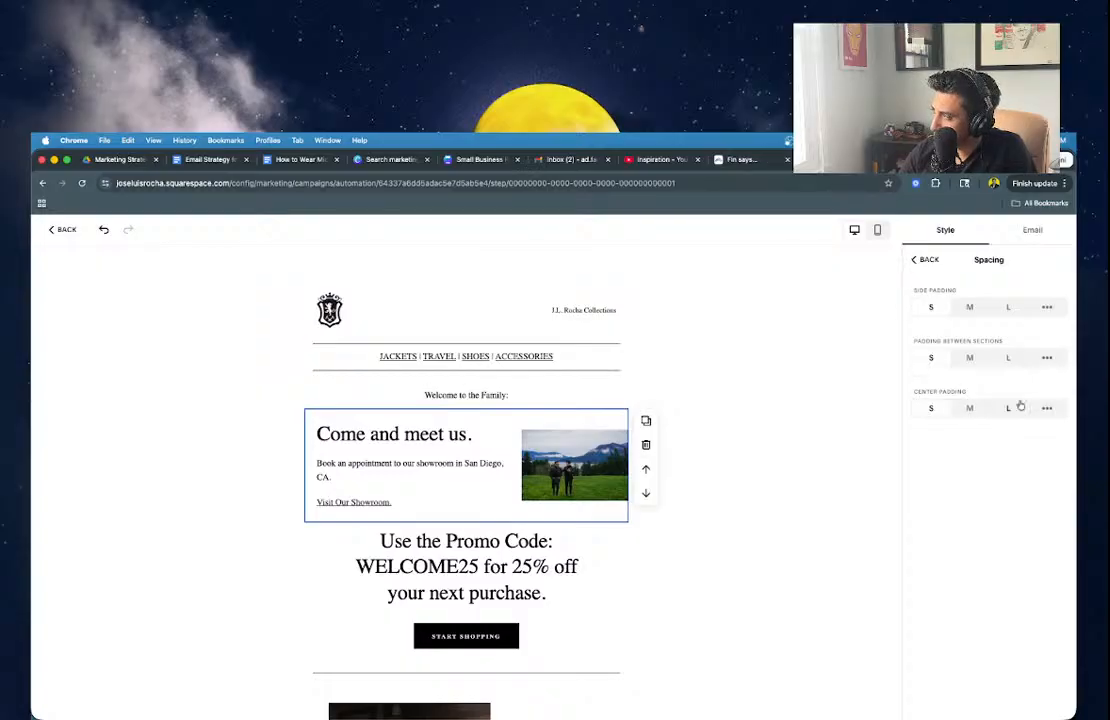
{"action": "left_click", "coordinate": [922, 259]}
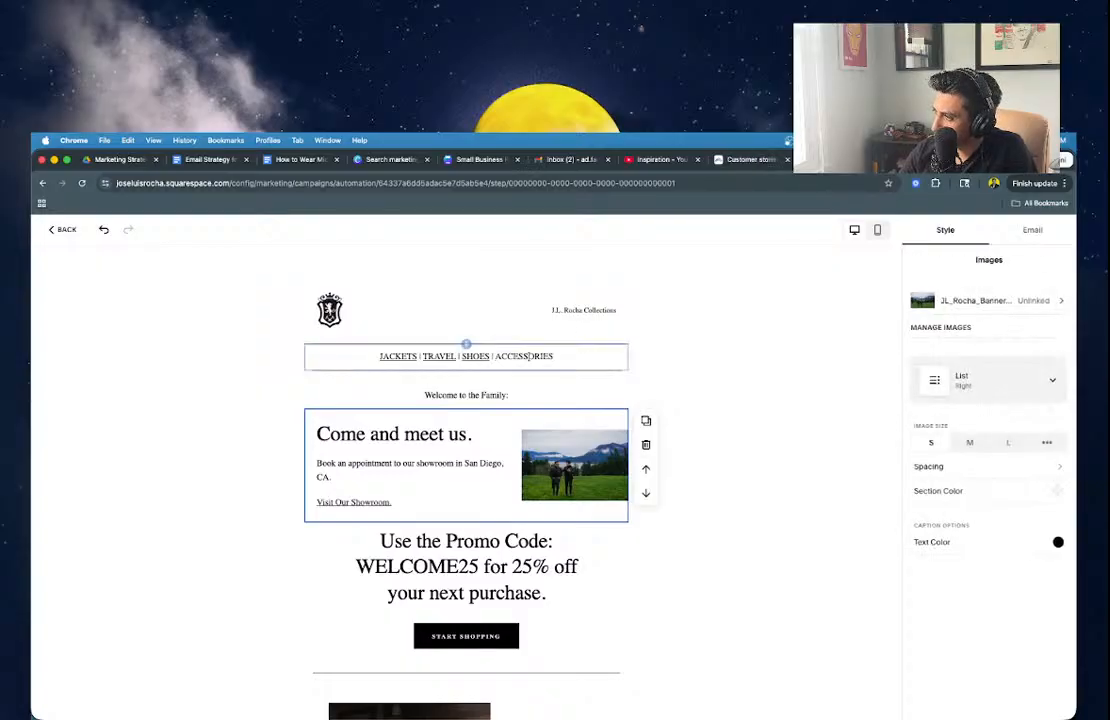
{"action": "left_click", "coordinate": [481, 398]}
Make 'Welcome to the Family:' an Extra Large Heading, then go to the Canva tab.
{"action": "triple_click", "coordinate": [481, 398]}
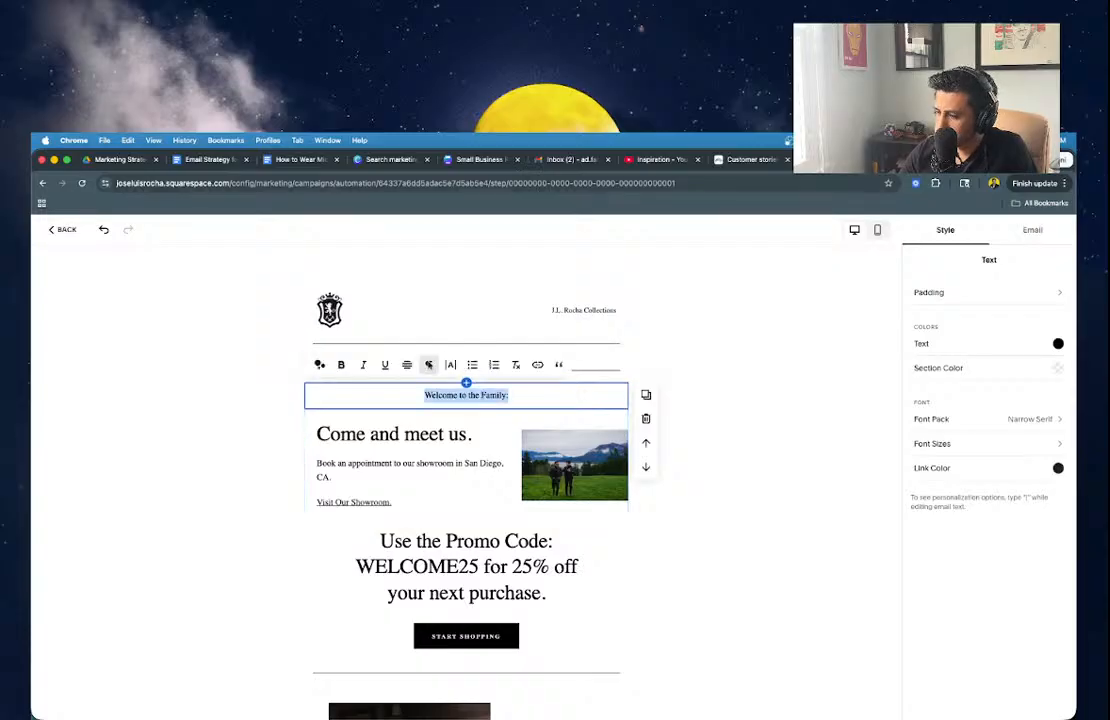
{"action": "left_click", "coordinate": [428, 364]}
{"action": "left_click", "coordinate": [431, 467]}
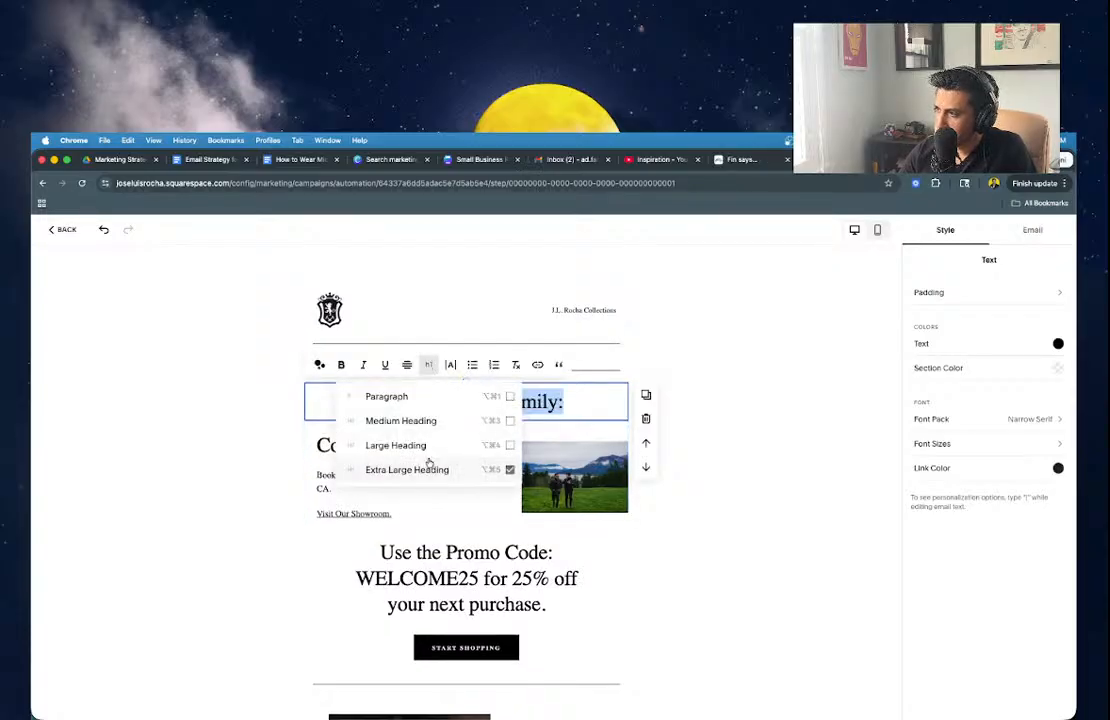
{"action": "left_click", "coordinate": [738, 377]}
{"action": "left_click", "coordinate": [498, 393]}
{"action": "triple_click", "coordinate": [492, 398]}
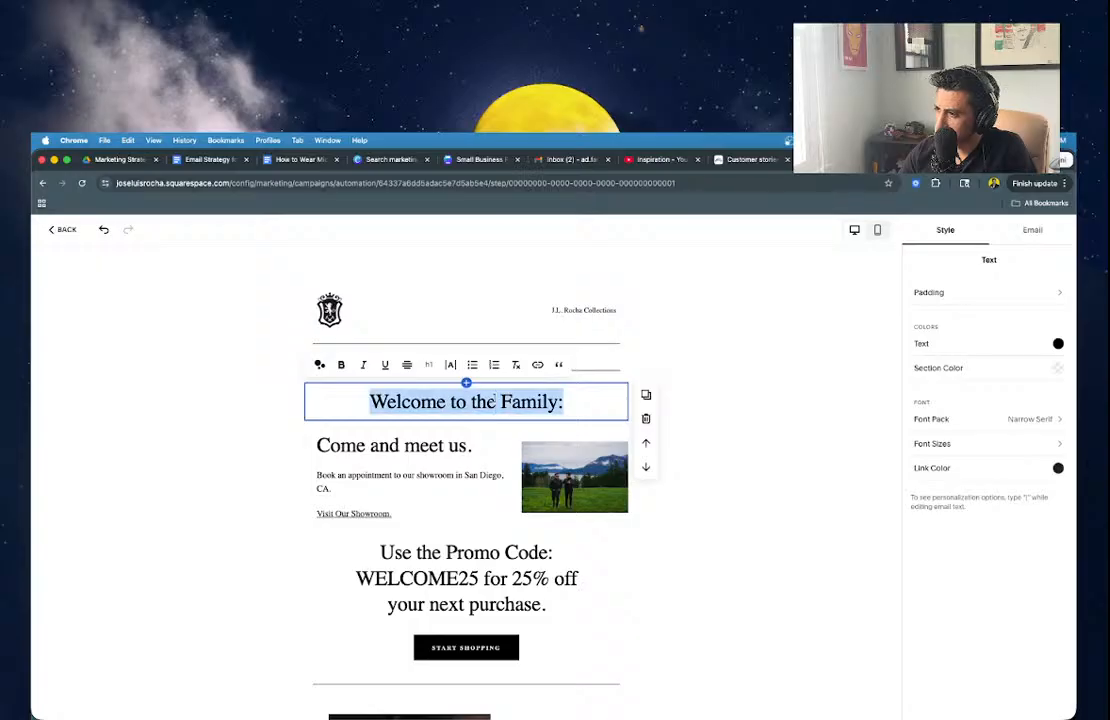
{"action": "left_click", "coordinate": [495, 445]}
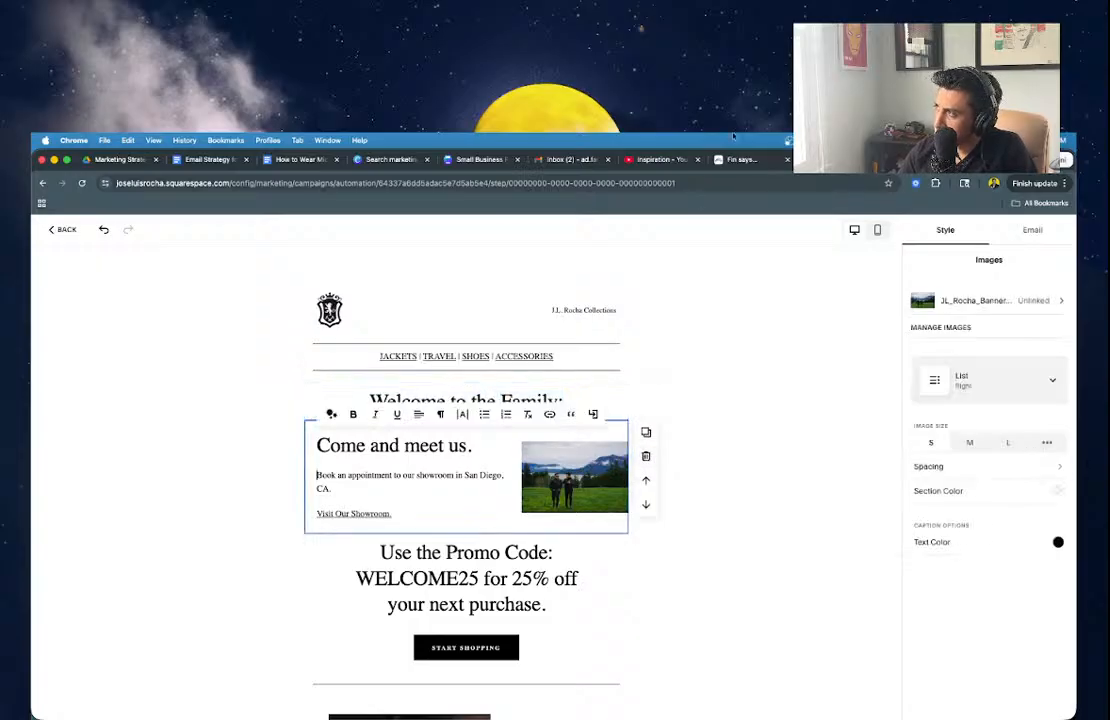
{"action": "left_click", "coordinate": [467, 160]}
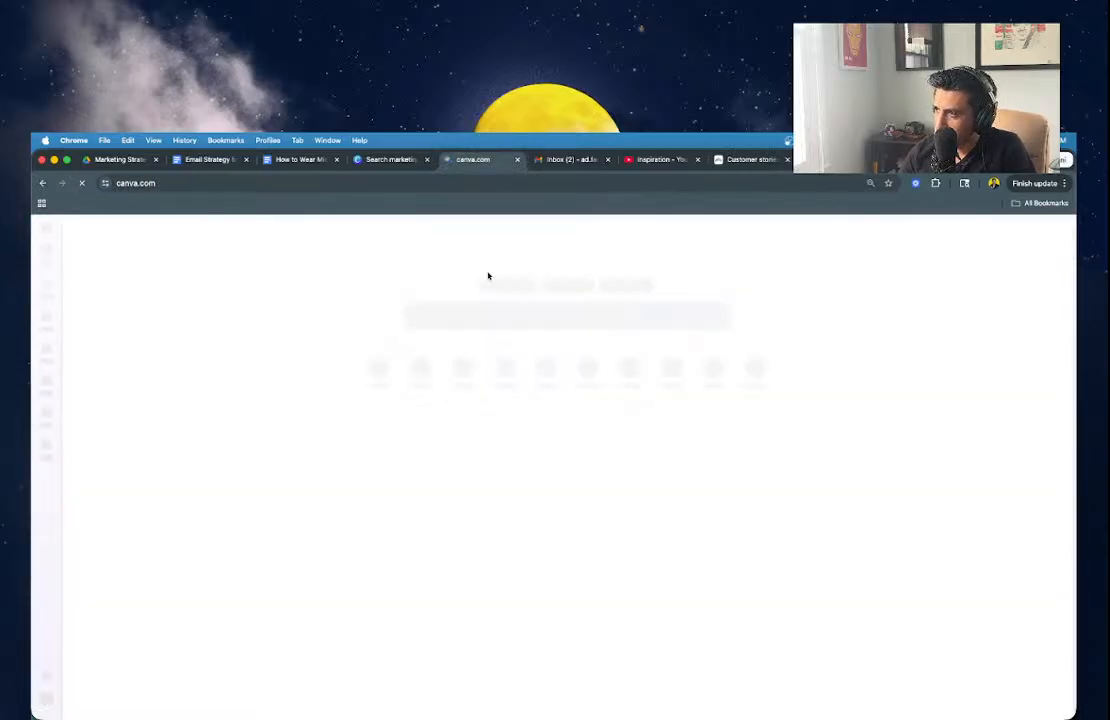
Search Canva designs for 'Newsletter' and open the Email Banner - Peregrino Collection design.
{"action": "left_click", "coordinate": [493, 314]}
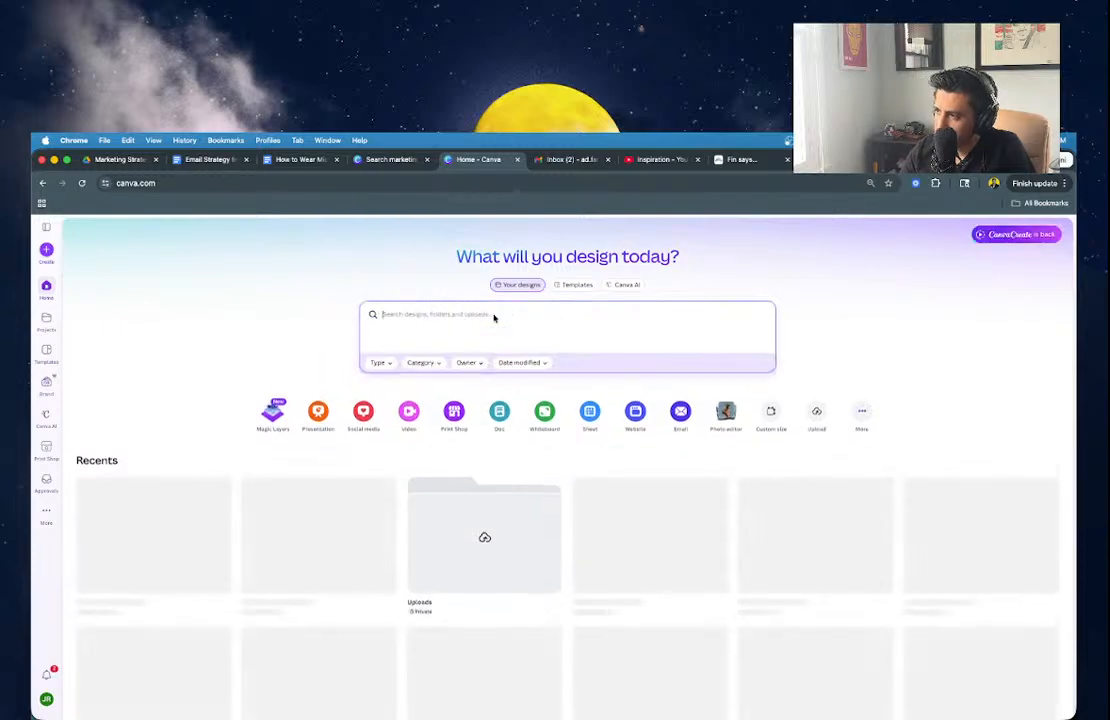
{"action": "type", "text": "Newslette"}
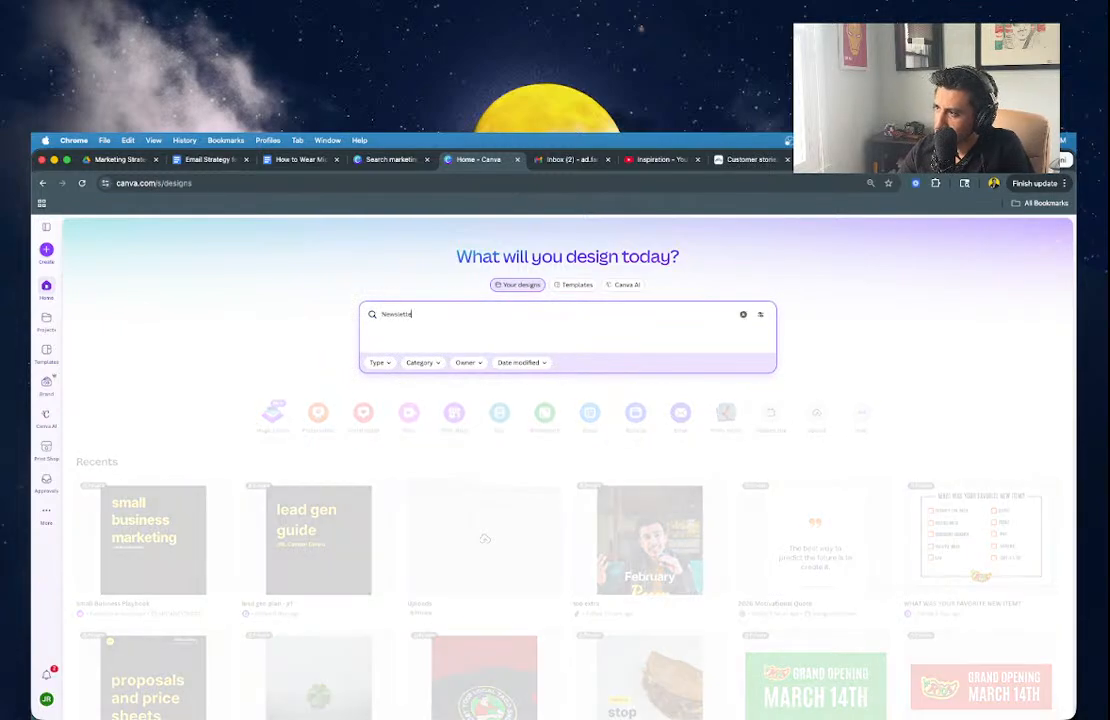
{"action": "type", "text": "r"}
{"action": "key", "text": "Return"}
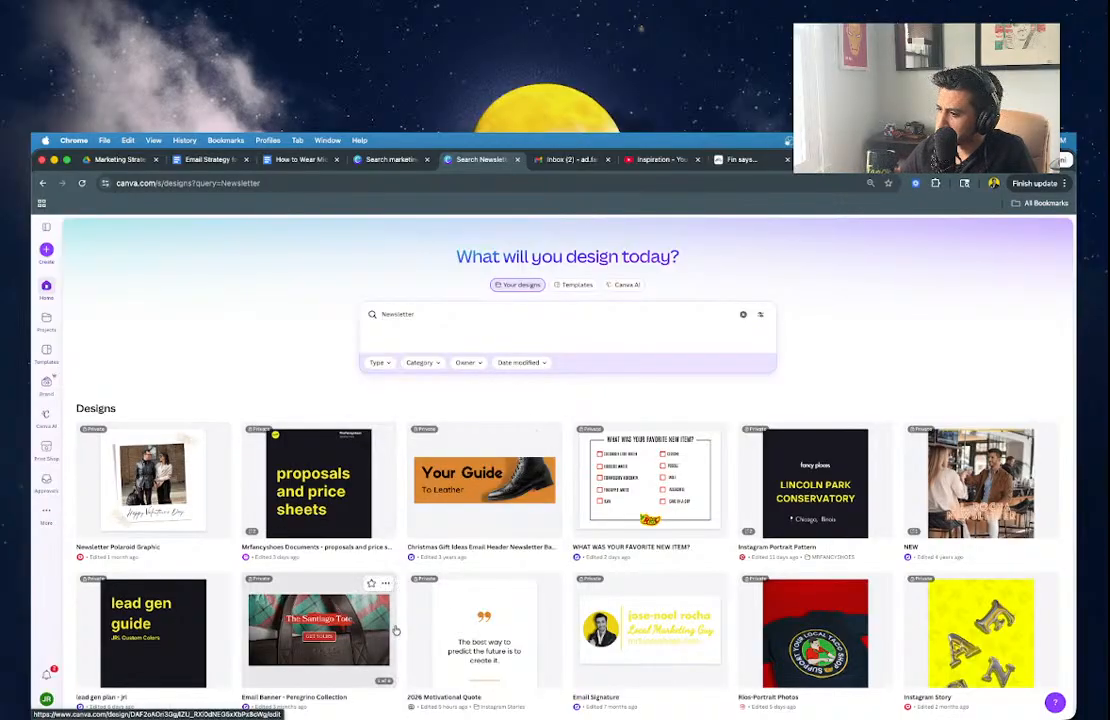
{"action": "left_click", "coordinate": [338, 632]}
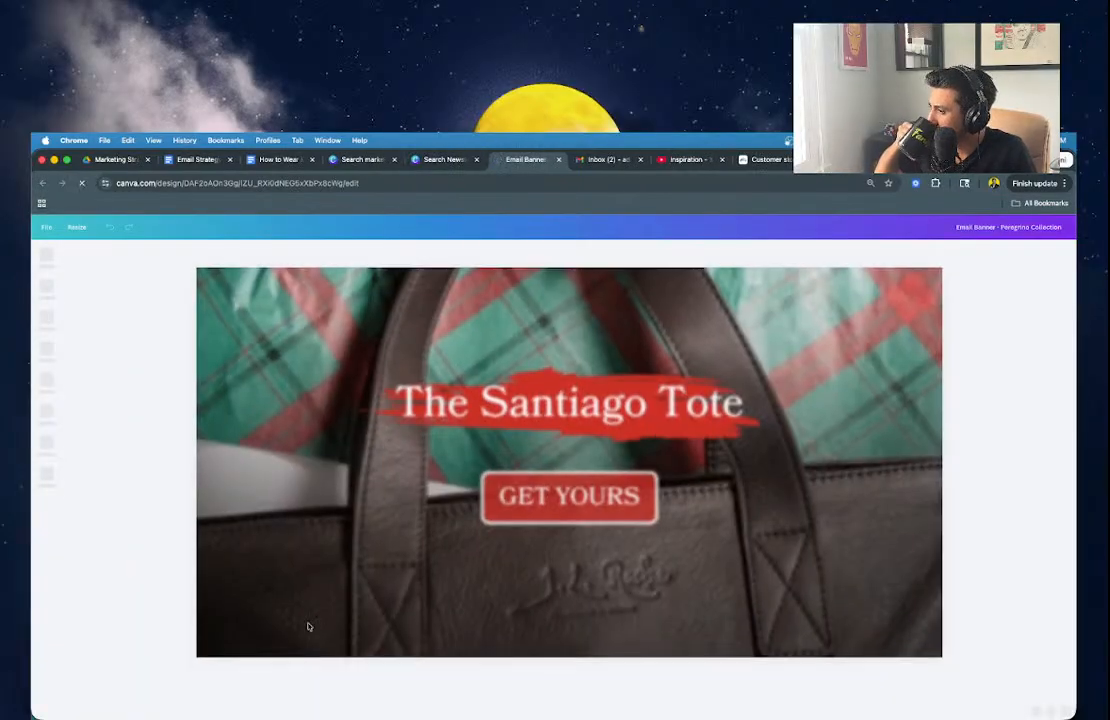
Delete the red brush stroke behind The Santiago Tote title.
{"action": "scroll", "coordinate": [444, 565], "scroll_direction": "down", "scroll_amount": 3}
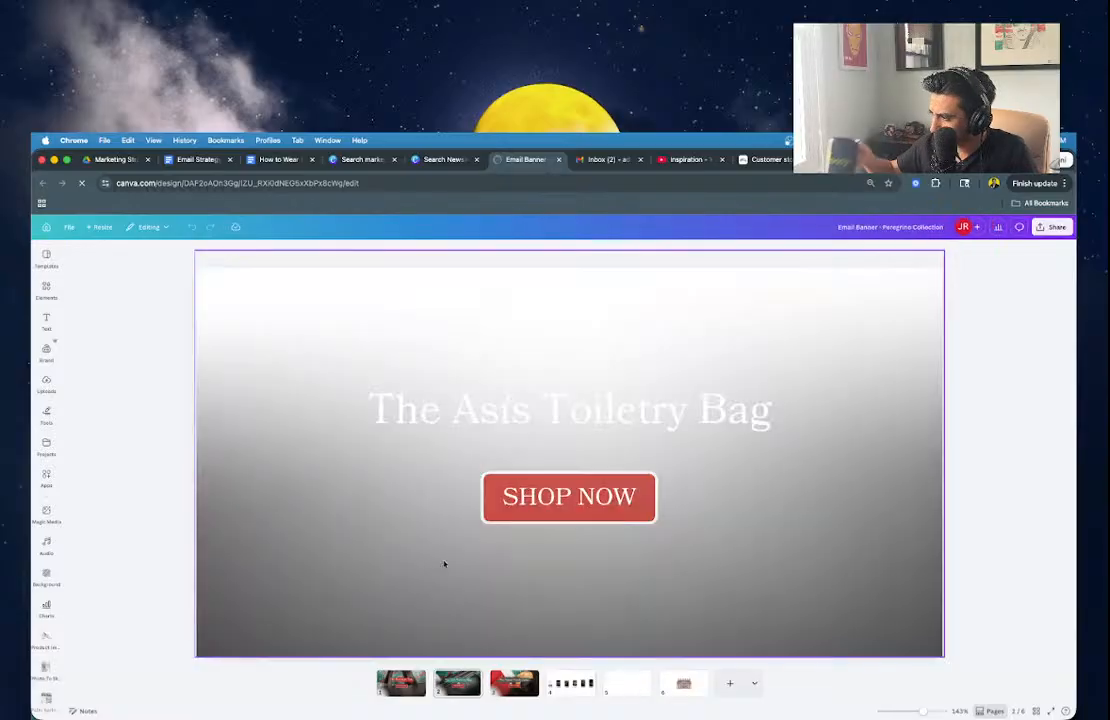
{"action": "scroll", "coordinate": [512, 590], "scroll_direction": "up", "scroll_amount": 3}
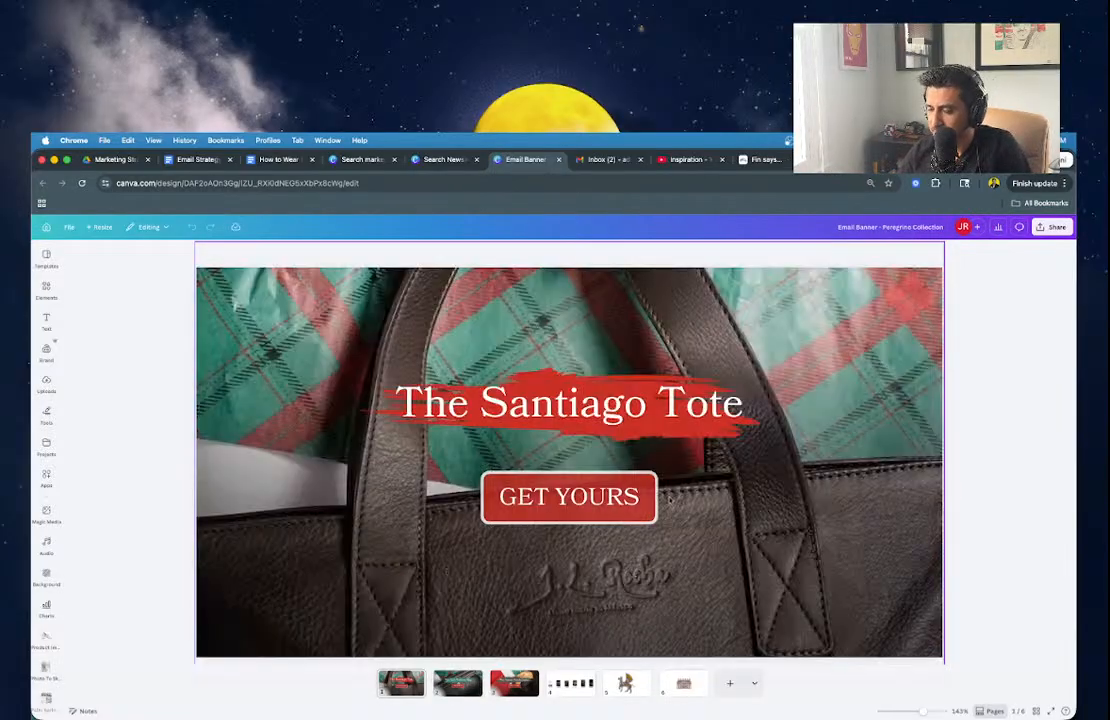
{"action": "left_click", "coordinate": [542, 376]}
{"action": "key", "text": "Delete"}
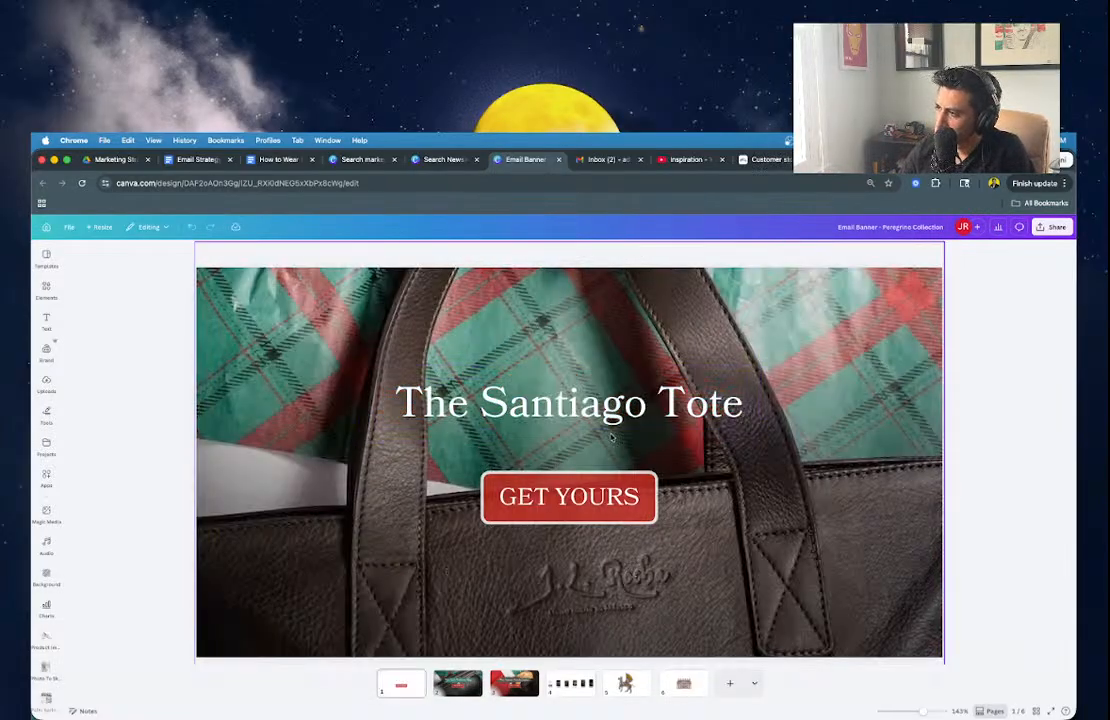
Delete the leather bag photo from the Santiago Tote page and shift the gradient background right.
{"action": "left_click", "coordinate": [466, 319]}
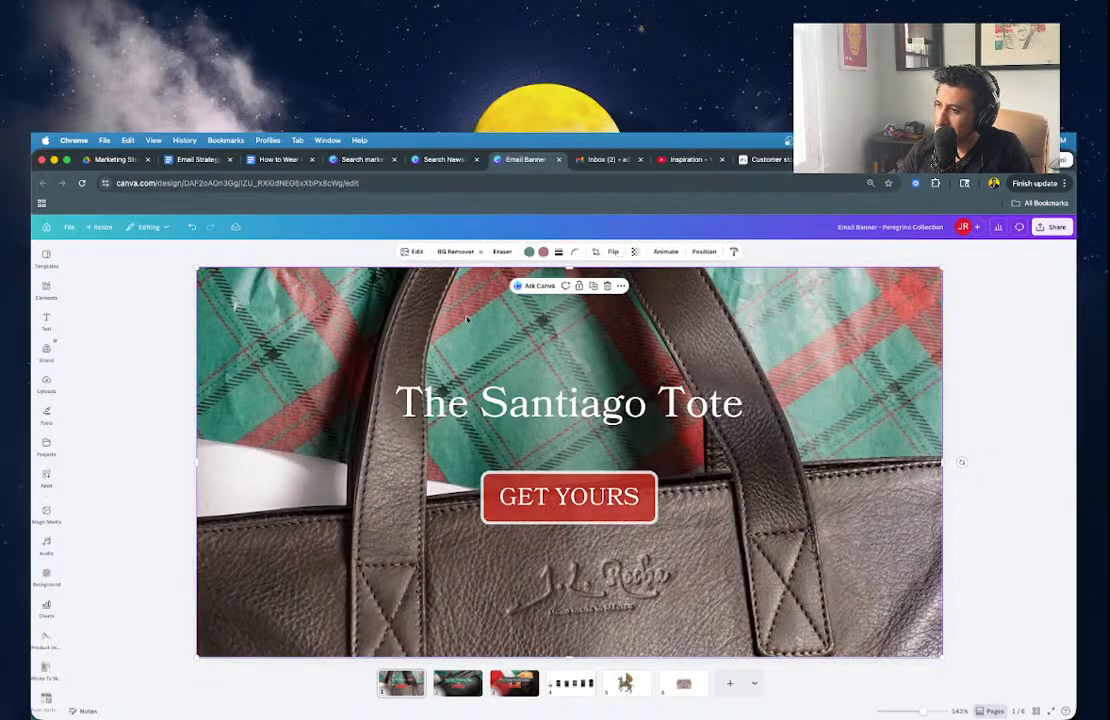
{"action": "left_click_drag", "start_coordinate": [466, 319], "coordinate": [702, 293]}
{"action": "key", "text": "Delete"}
{"action": "left_click_drag", "start_coordinate": [347, 503], "coordinate": [538, 514]}
{"action": "left_click", "coordinate": [448, 570]}
{"action": "left_click_drag", "start_coordinate": [448, 570], "coordinate": [776, 545]}
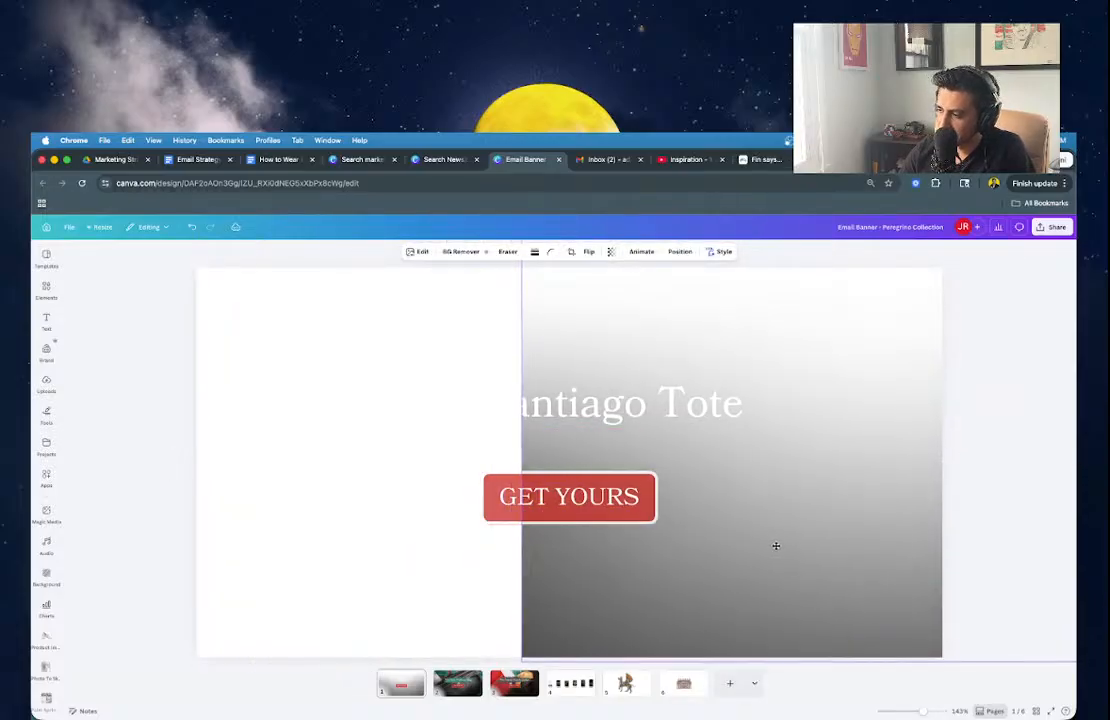
{"action": "left_click", "coordinate": [431, 435]}
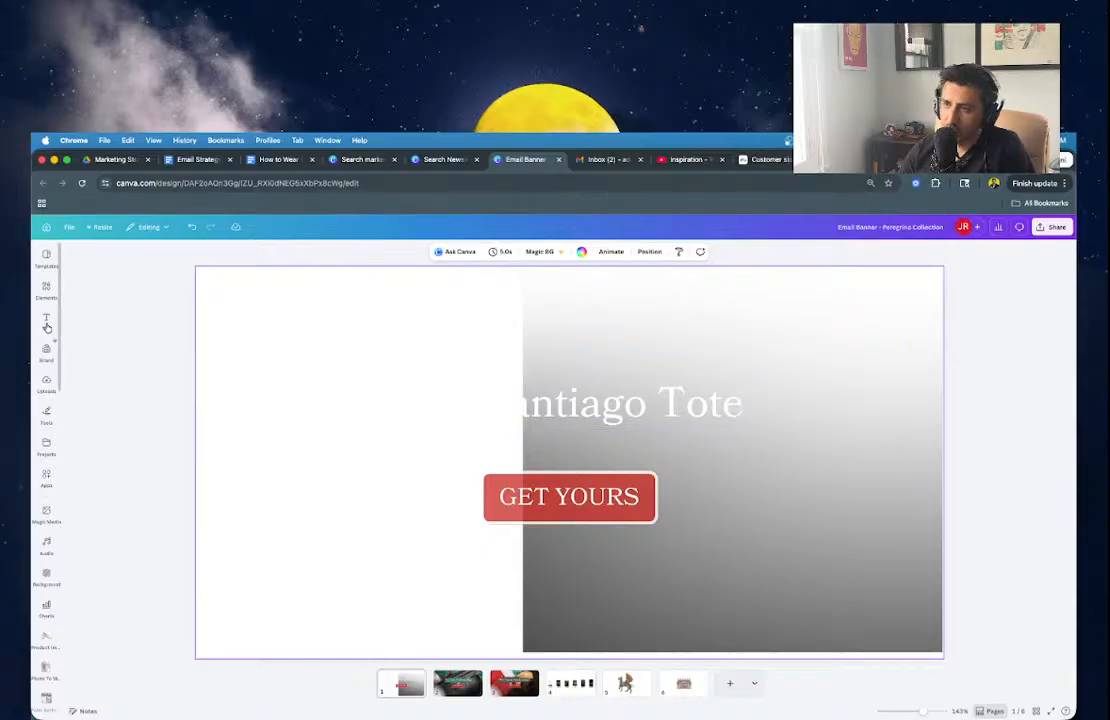
Browse the uploaded images and add the mountain meadow photo to the page.
{"action": "left_click", "coordinate": [46, 383]}
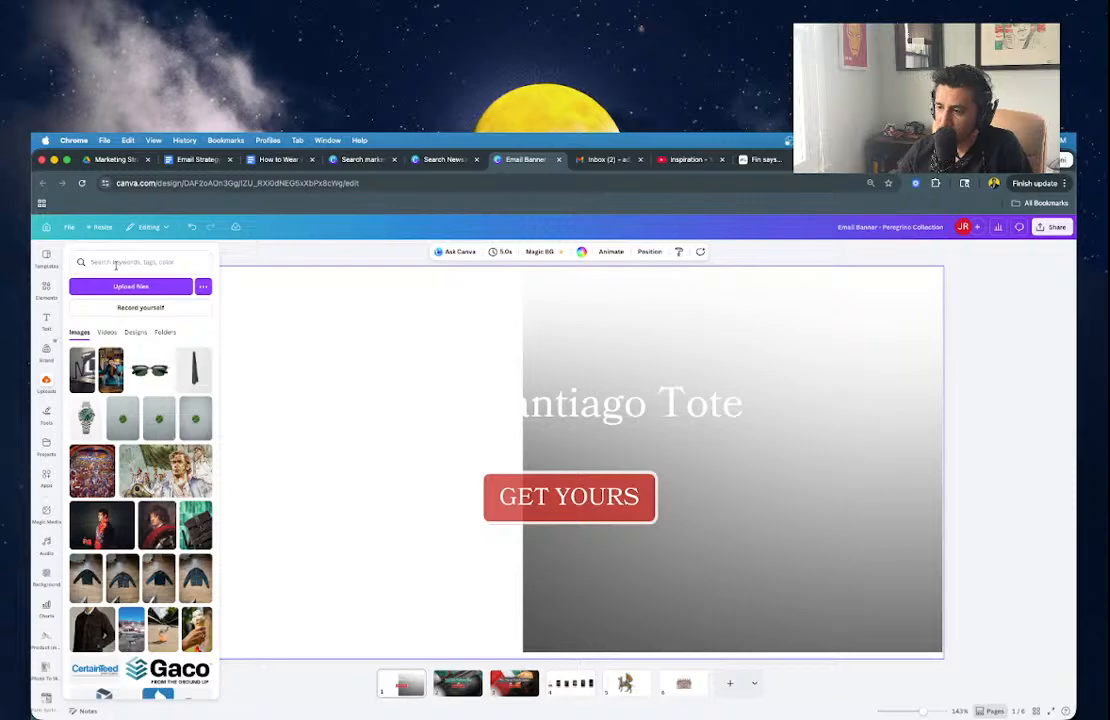
{"action": "scroll", "coordinate": [129, 530], "scroll_direction": "down", "scroll_amount": 20}
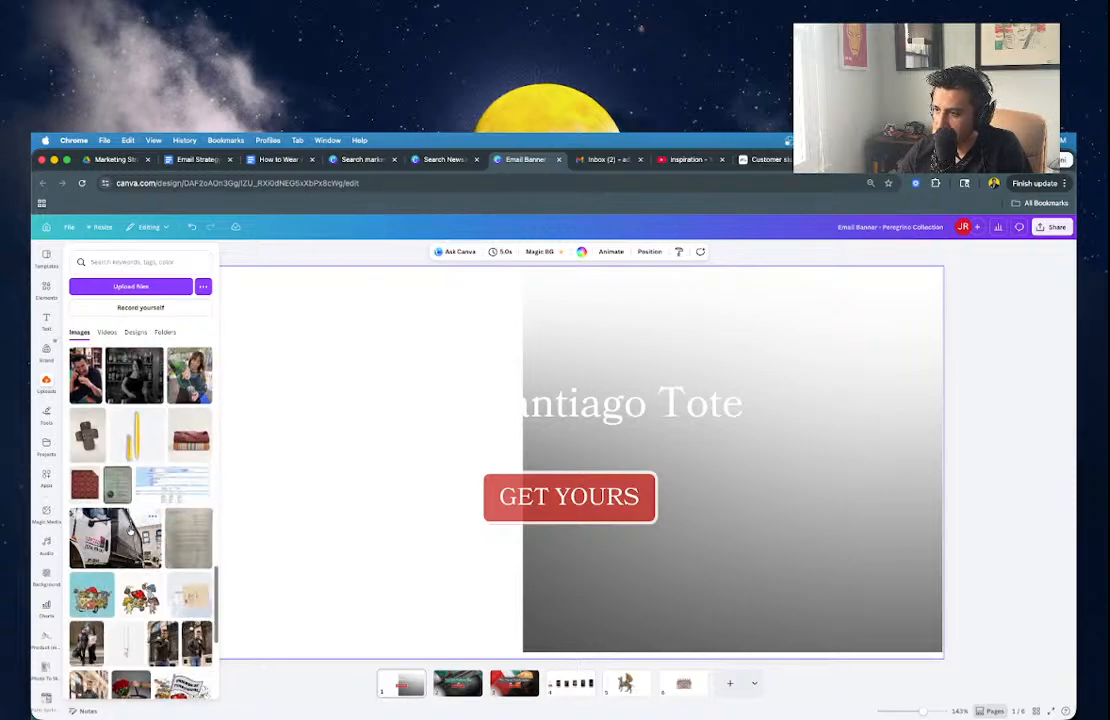
{"action": "scroll", "coordinate": [129, 530], "scroll_direction": "down", "scroll_amount": 20}
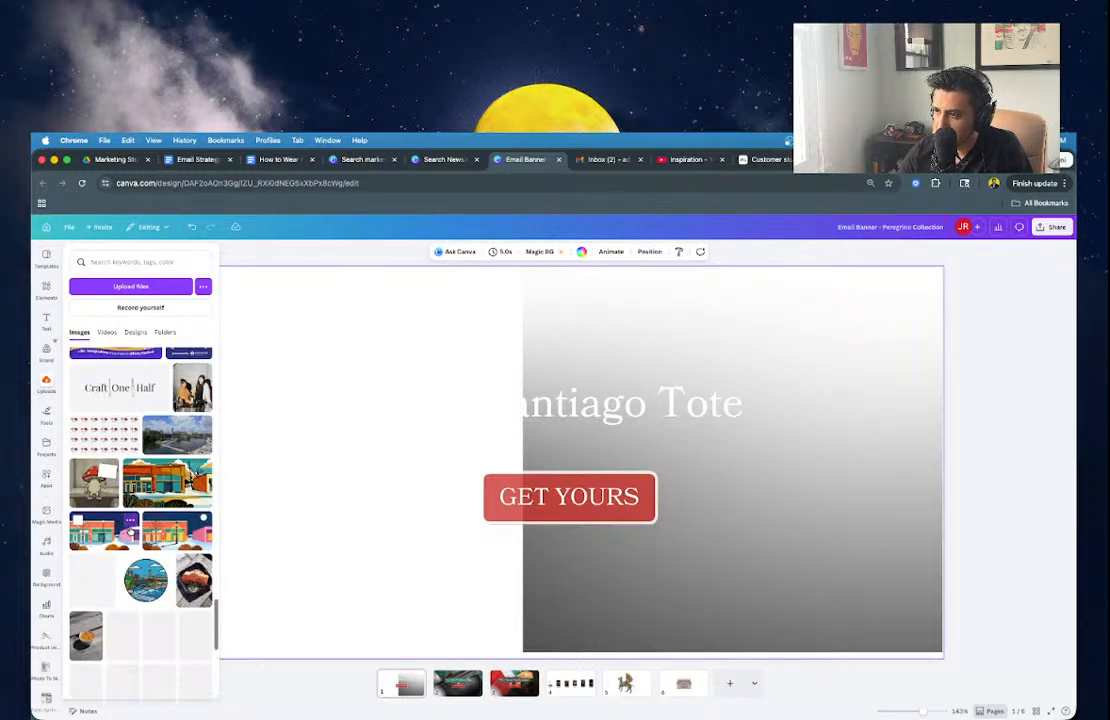
{"action": "scroll", "coordinate": [130, 533], "scroll_direction": "down", "scroll_amount": 15}
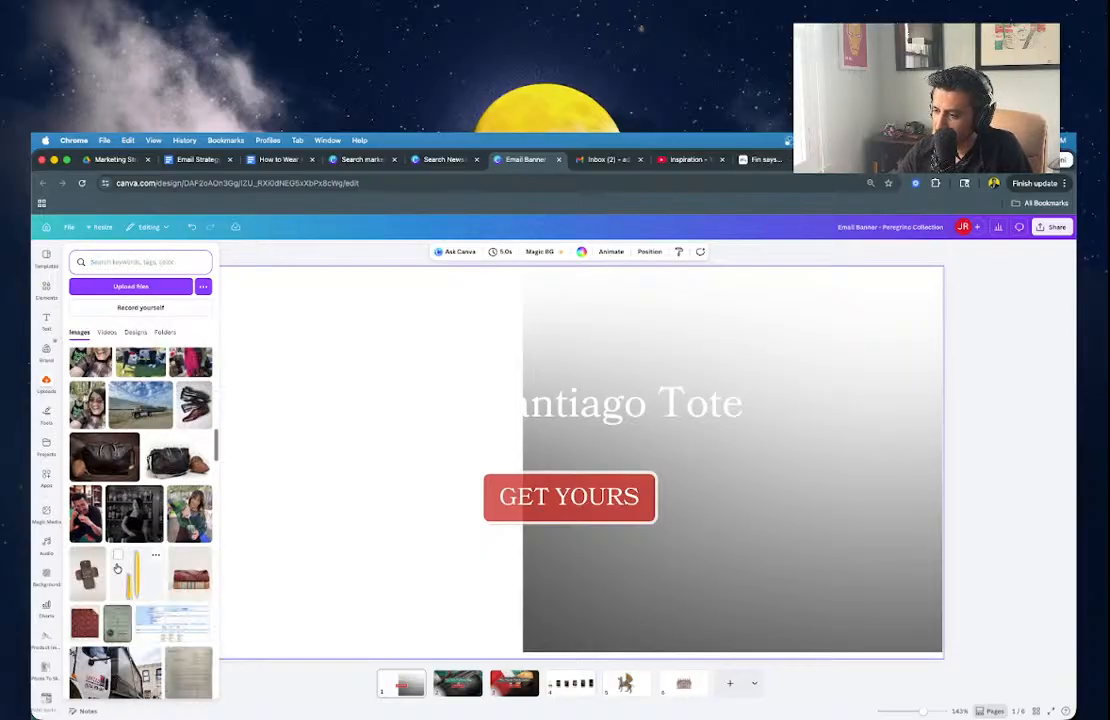
{"action": "scroll", "coordinate": [117, 567], "scroll_direction": "down", "scroll_amount": 15}
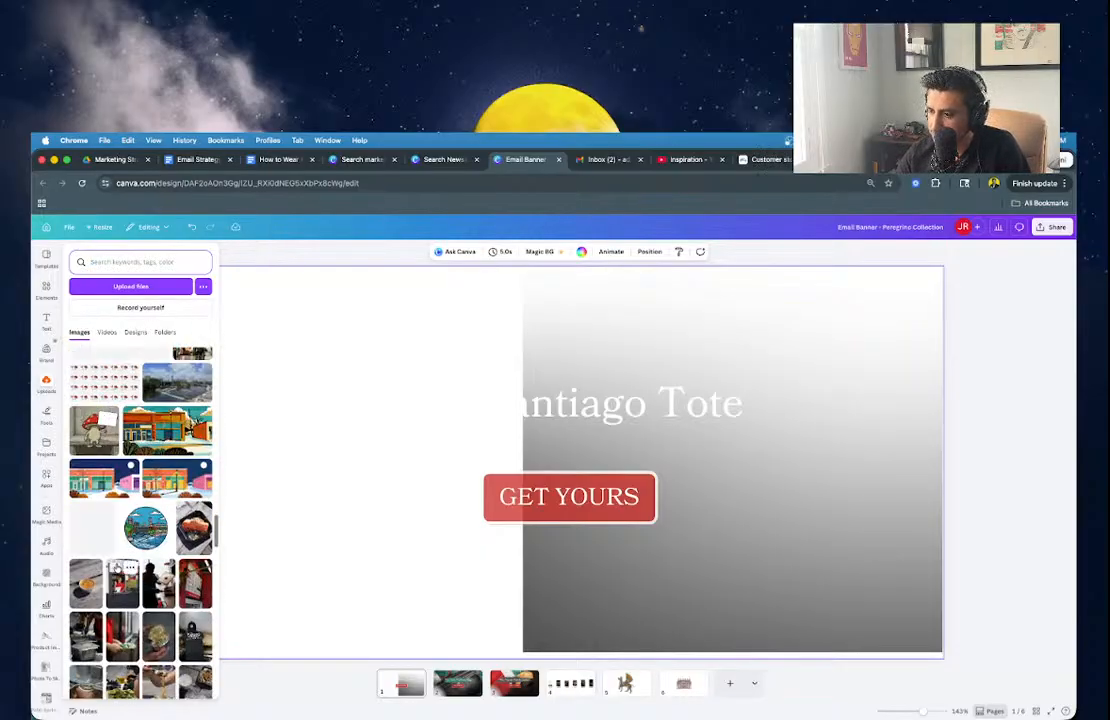
{"action": "scroll", "coordinate": [117, 567], "scroll_direction": "down", "scroll_amount": 15}
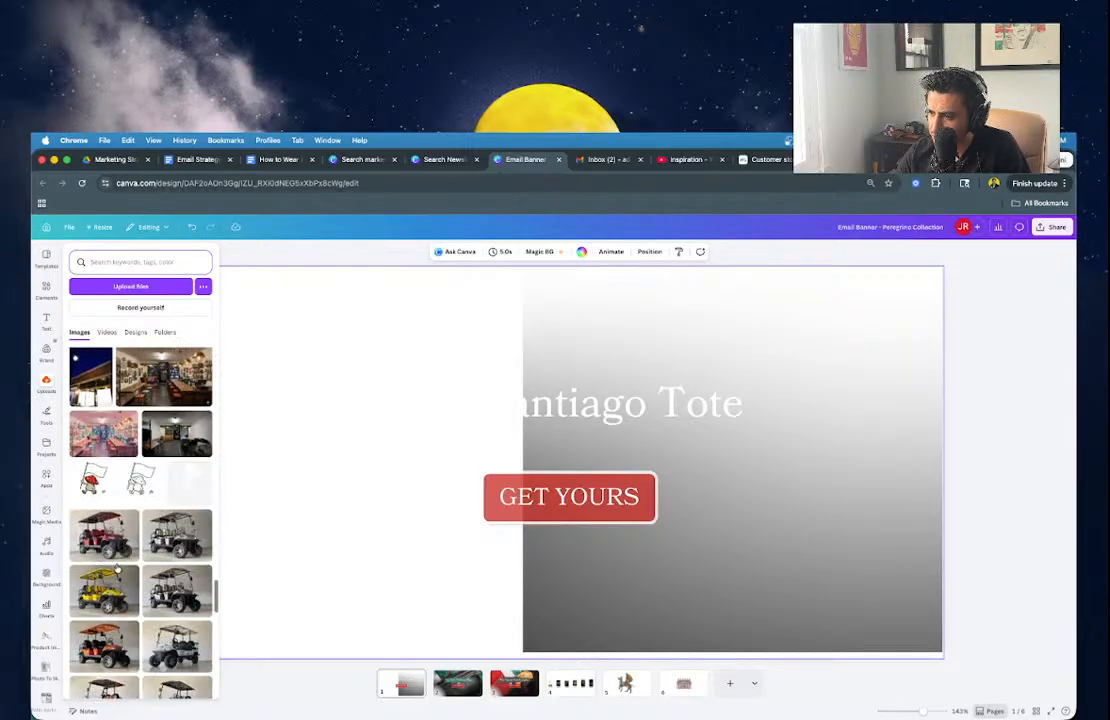
{"action": "scroll", "coordinate": [117, 567], "scroll_direction": "down", "scroll_amount": 15}
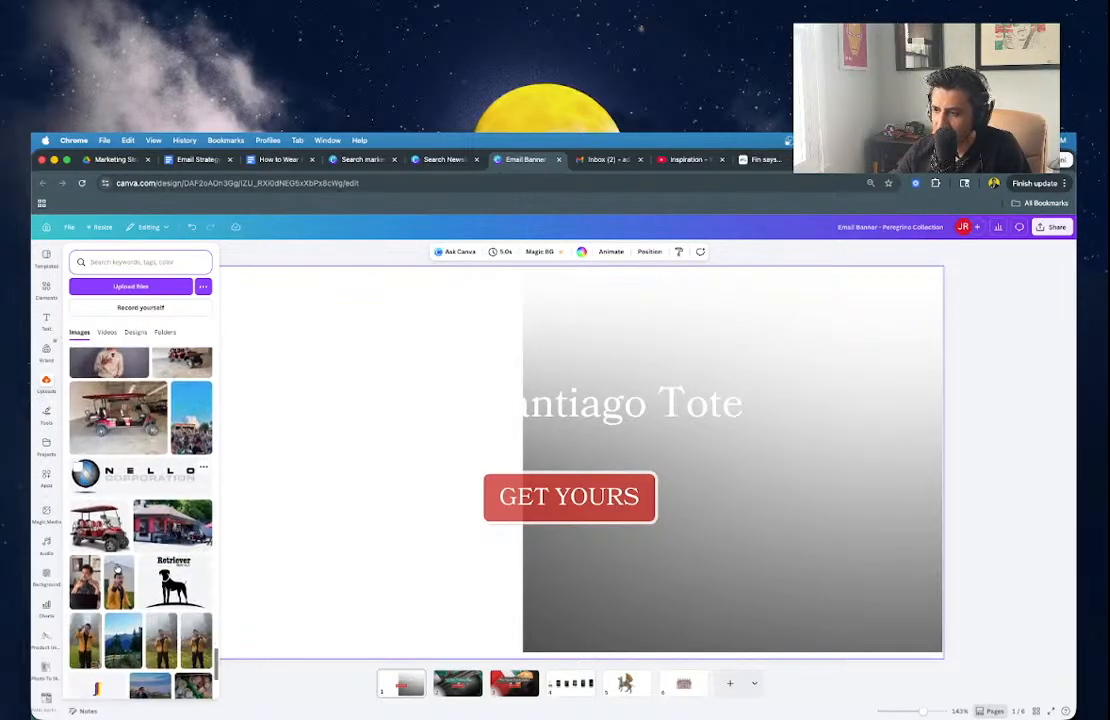
{"action": "scroll", "coordinate": [117, 567], "scroll_direction": "down", "scroll_amount": 10}
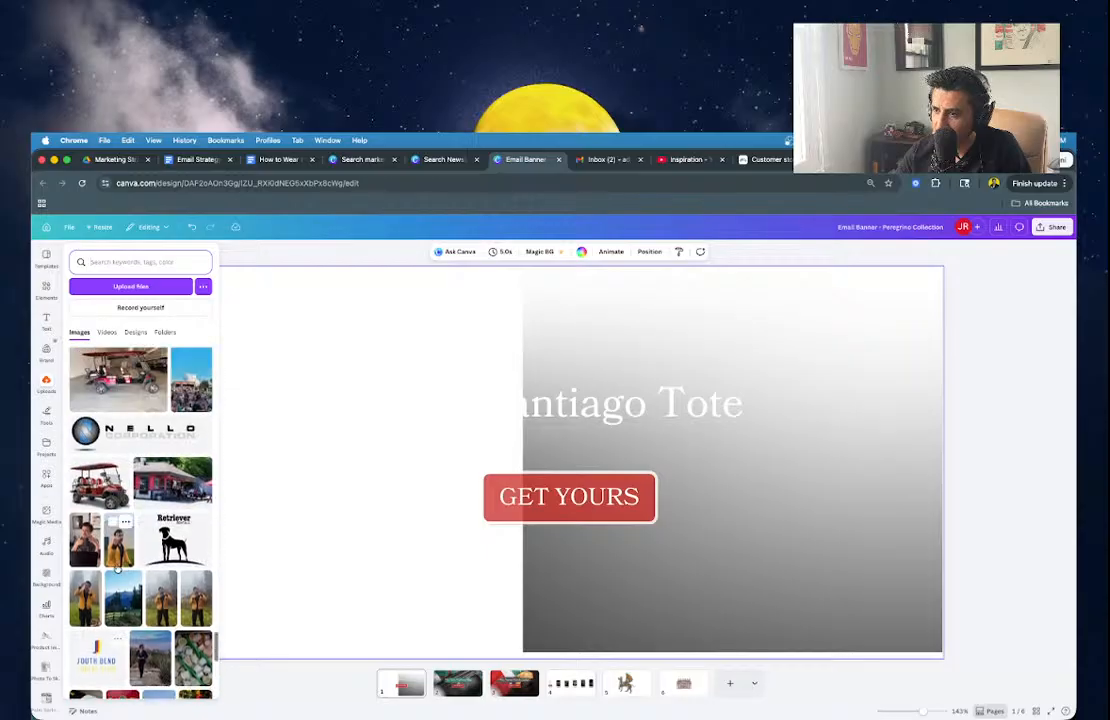
{"action": "scroll", "coordinate": [117, 567], "scroll_direction": "down", "scroll_amount": 10}
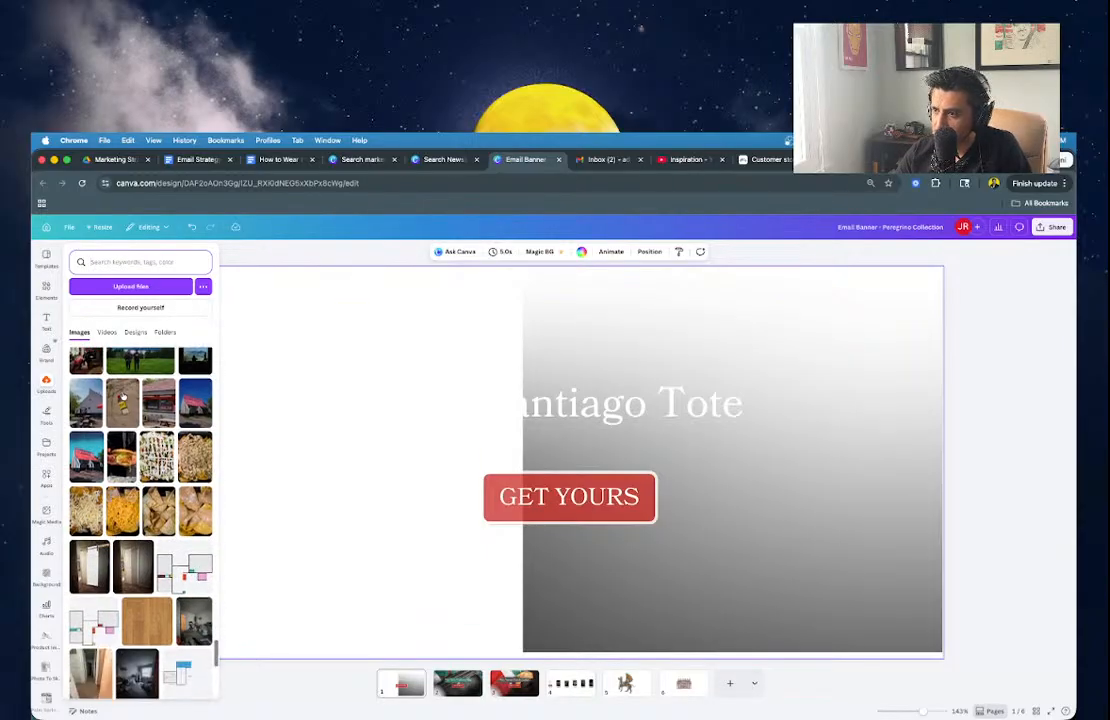
{"action": "left_click", "coordinate": [124, 366]}
Enlarge and crop the meadow photo so it fills the banner page.
{"action": "left_click_drag", "start_coordinate": [425, 528], "coordinate": [263, 473]}
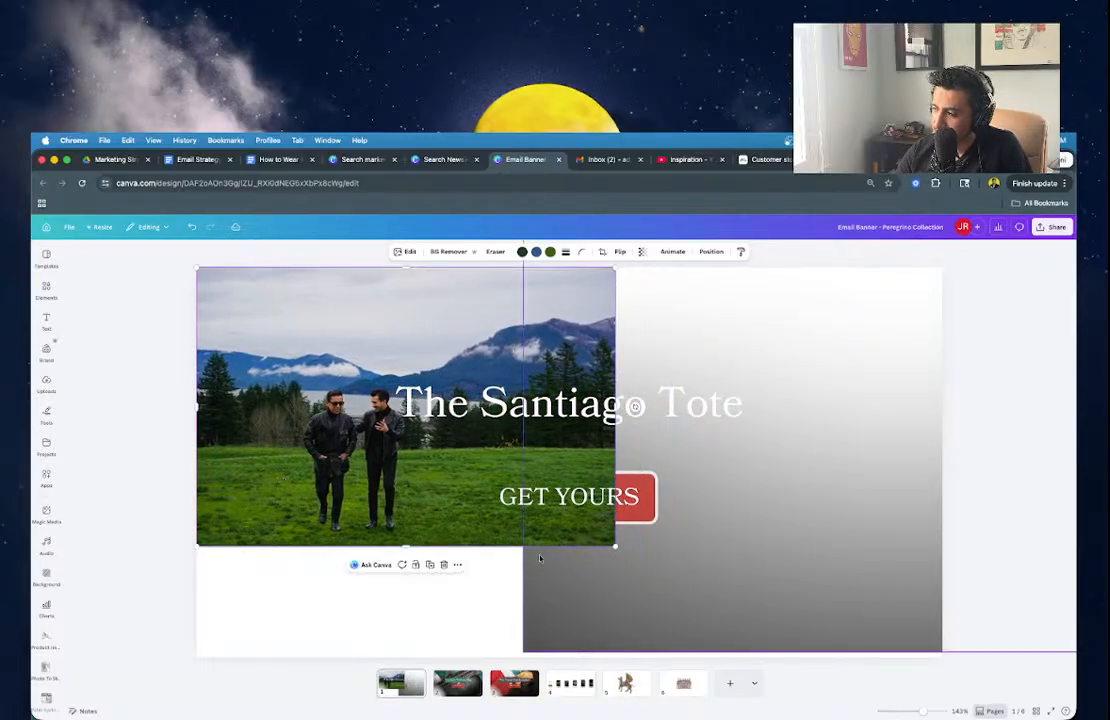
{"action": "left_click_drag", "start_coordinate": [613, 547], "coordinate": [783, 664]}
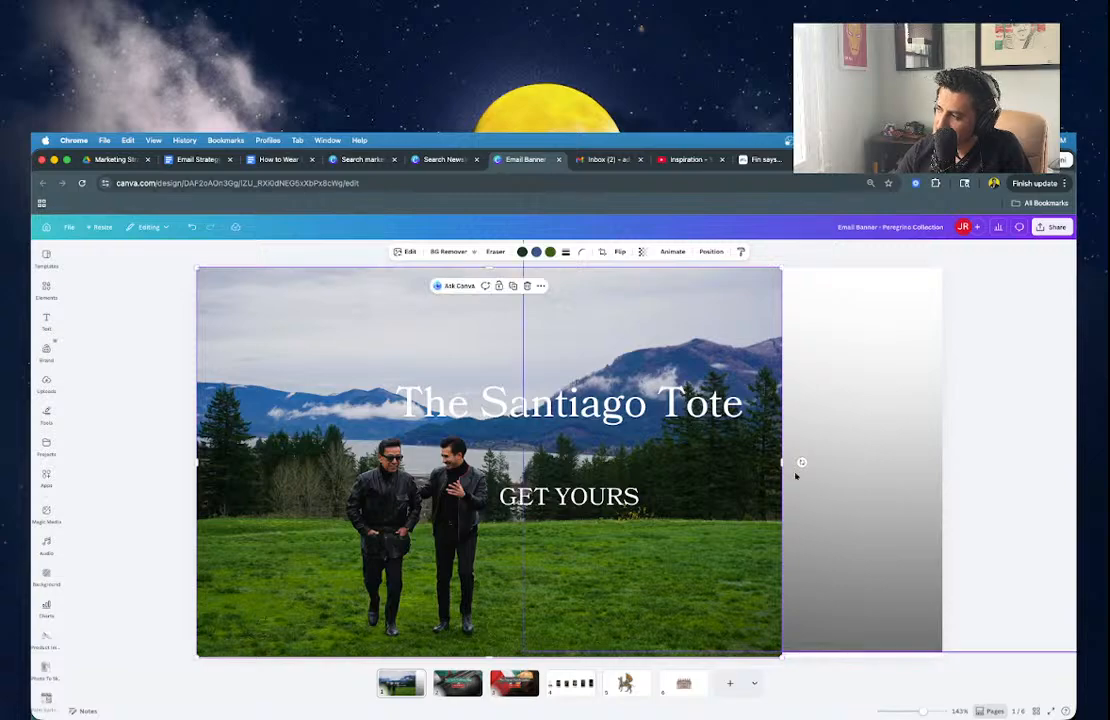
{"action": "left_click_drag", "start_coordinate": [790, 461], "coordinate": [942, 446]}
{"action": "double_click", "coordinate": [830, 378]}
{"action": "left_click_drag", "start_coordinate": [830, 378], "coordinate": [831, 315]}
{"action": "left_click", "coordinate": [198, 488]}
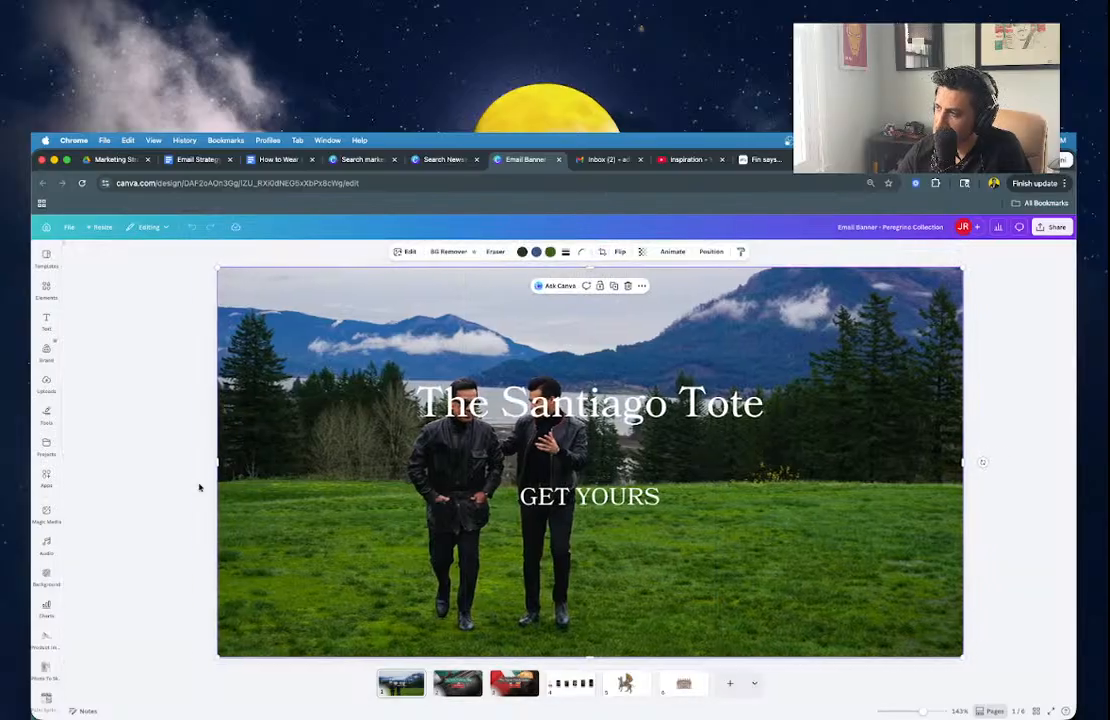
Send the meadow photo to the back behind the title and button, and centre it.
{"action": "left_click", "coordinate": [588, 412]}
{"action": "left_click", "coordinate": [806, 447]}
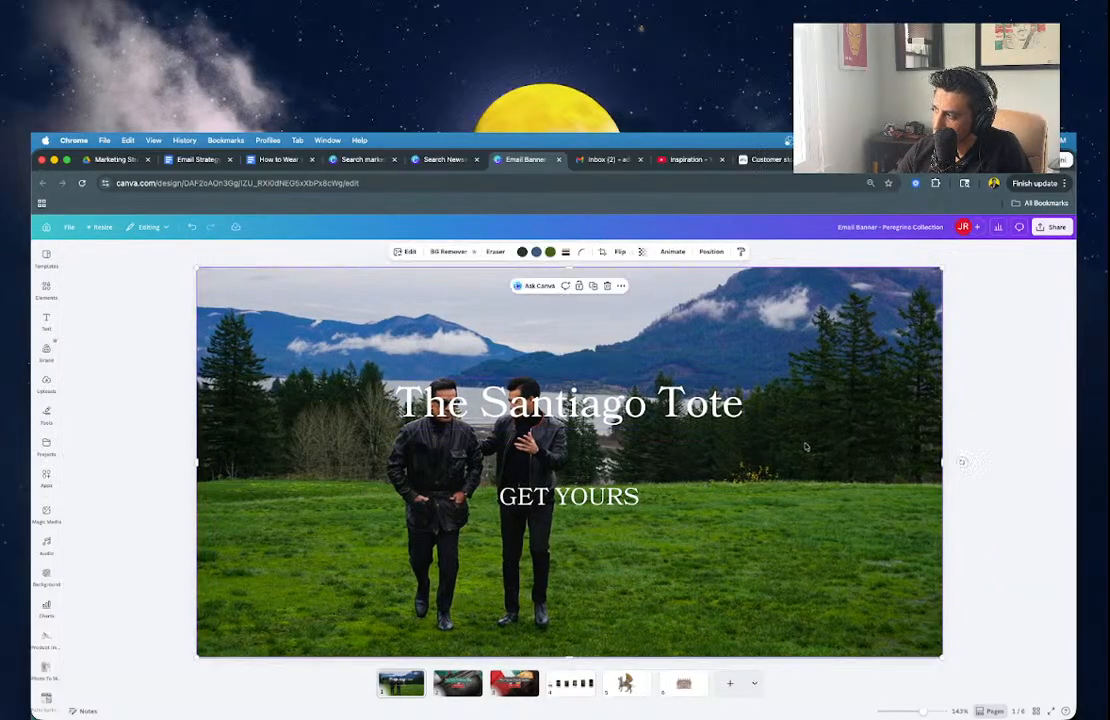
{"action": "left_click", "coordinate": [716, 255]}
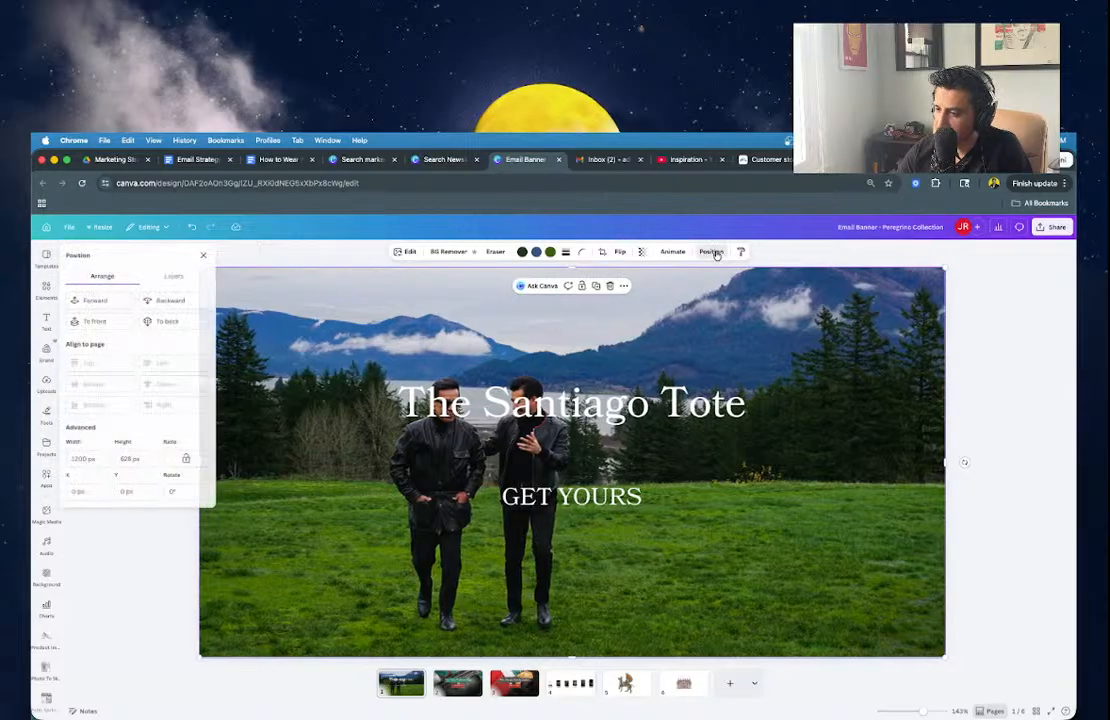
{"action": "left_click", "coordinate": [186, 322]}
{"action": "left_click", "coordinate": [681, 516]}
{"action": "left_click", "coordinate": [723, 587]}
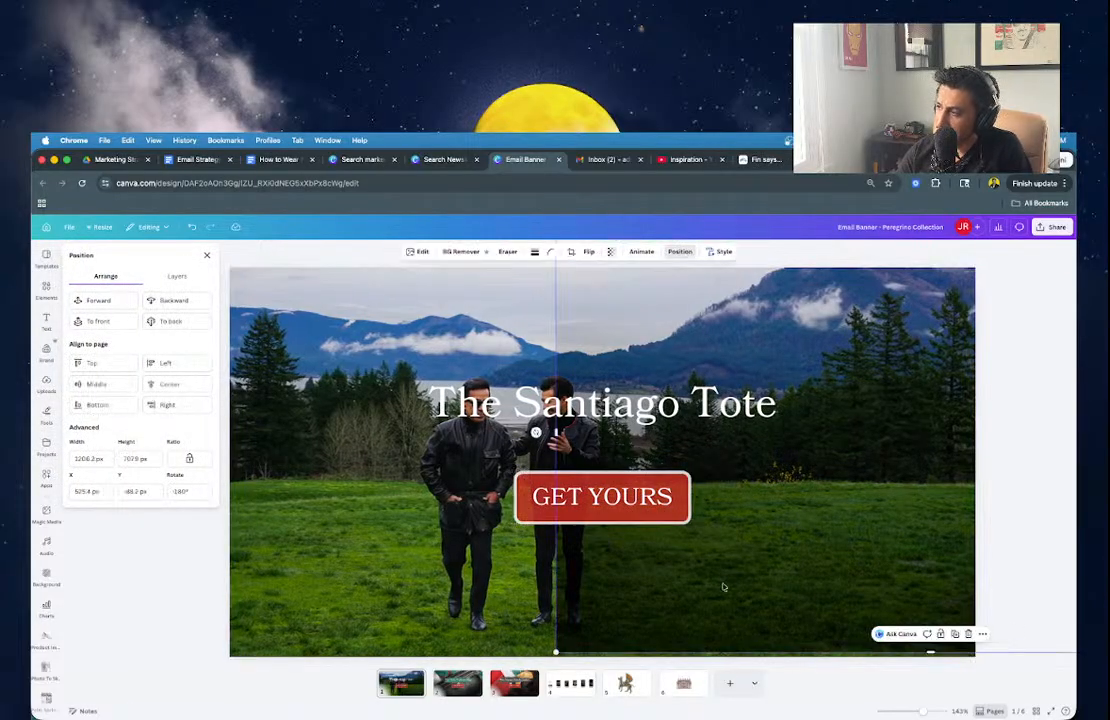
{"action": "left_click_drag", "start_coordinate": [391, 600], "coordinate": [394, 588]}
{"action": "left_click", "coordinate": [113, 592]}
{"action": "left_click", "coordinate": [500, 398]}
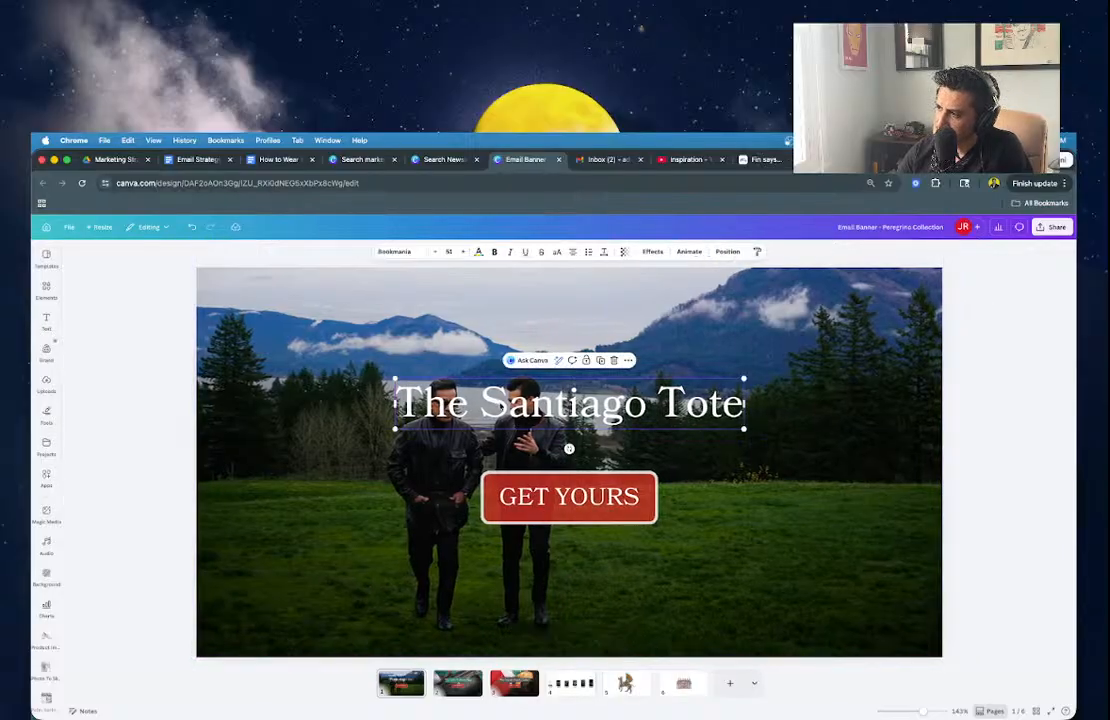
Move the title down, place GET YOURS below it, and centre the title horizontally.
{"action": "left_click_drag", "start_coordinate": [500, 398], "coordinate": [492, 467]}
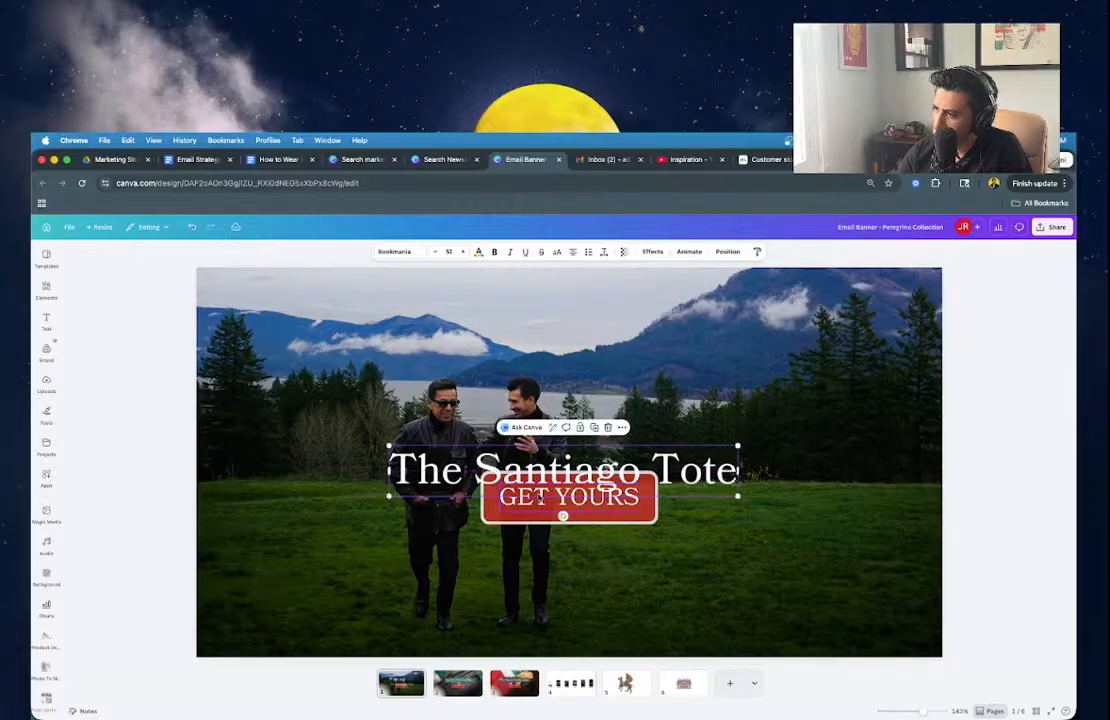
{"action": "left_click", "coordinate": [548, 507]}
{"action": "left_click_drag", "start_coordinate": [515, 519], "coordinate": [508, 565]}
{"action": "left_click", "coordinate": [502, 483], "text": "shift"}
{"action": "left_click_drag", "start_coordinate": [500, 481], "coordinate": [506, 487]}
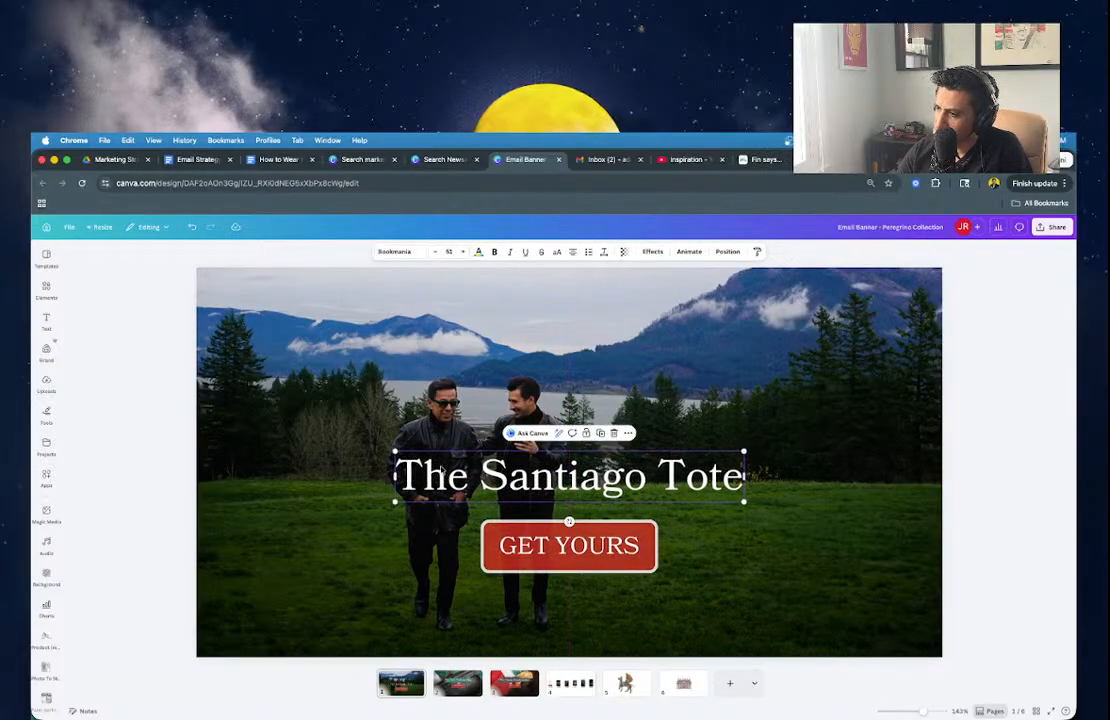
Widen The Santiago Tote title box on both sides.
{"action": "left_click_drag", "start_coordinate": [393, 477], "coordinate": [231, 482]}
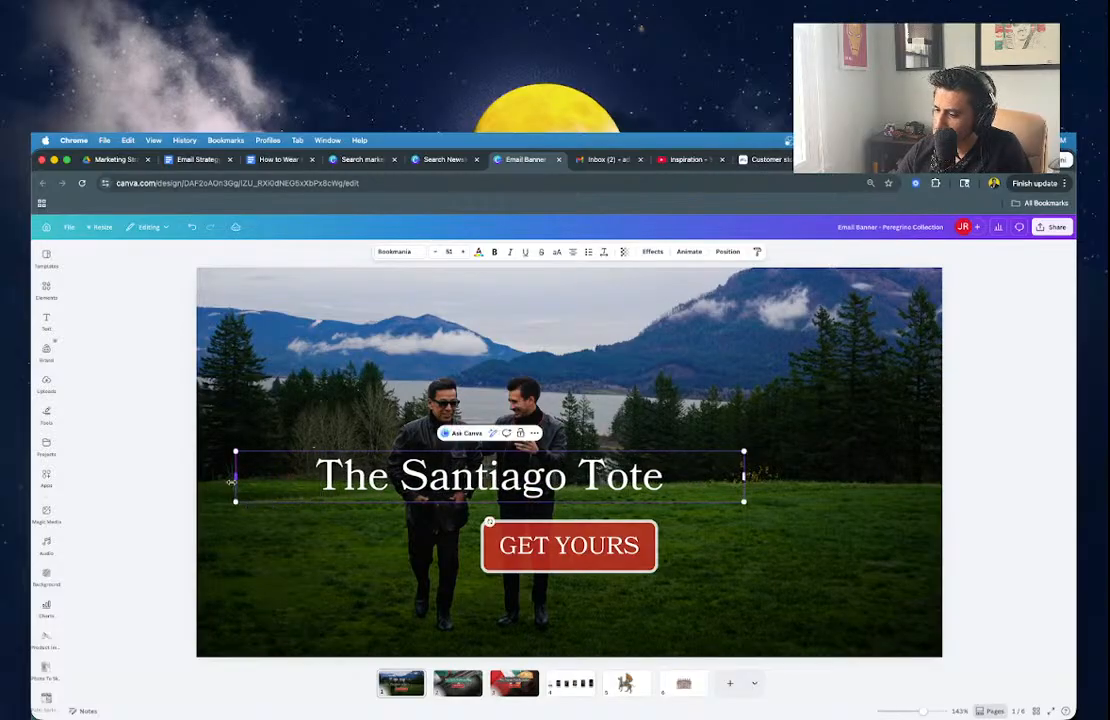
{"action": "left_click_drag", "start_coordinate": [744, 481], "coordinate": [902, 484]}
{"action": "left_click", "coordinate": [638, 556]}
{"action": "left_click", "coordinate": [638, 556]}
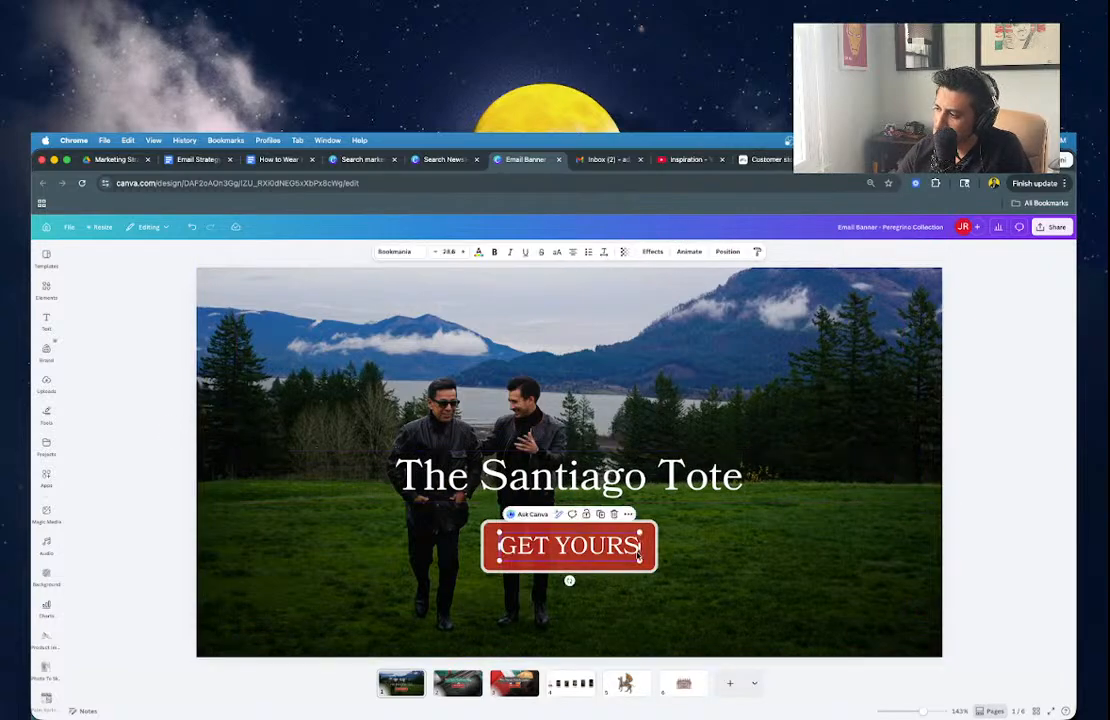
{"action": "left_click", "coordinate": [656, 551]}
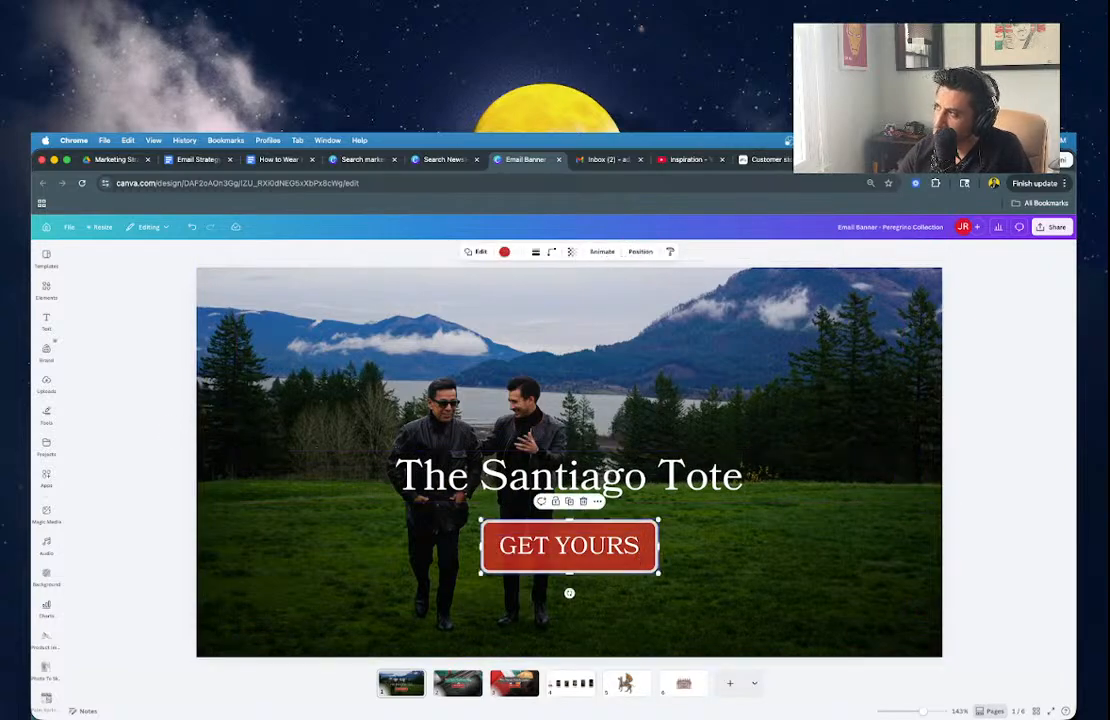
Move the Start Shopping button section above the promo code text in the welcome email.
{"action": "left_click", "coordinate": [860, 160]}
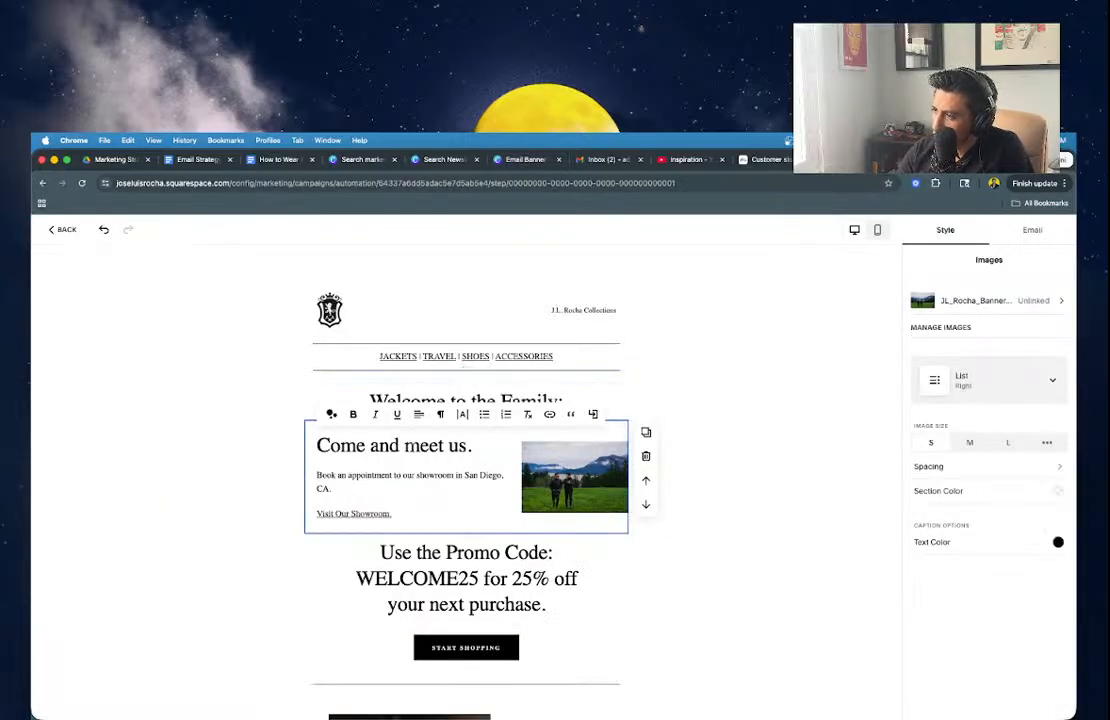
{"action": "left_click", "coordinate": [268, 458]}
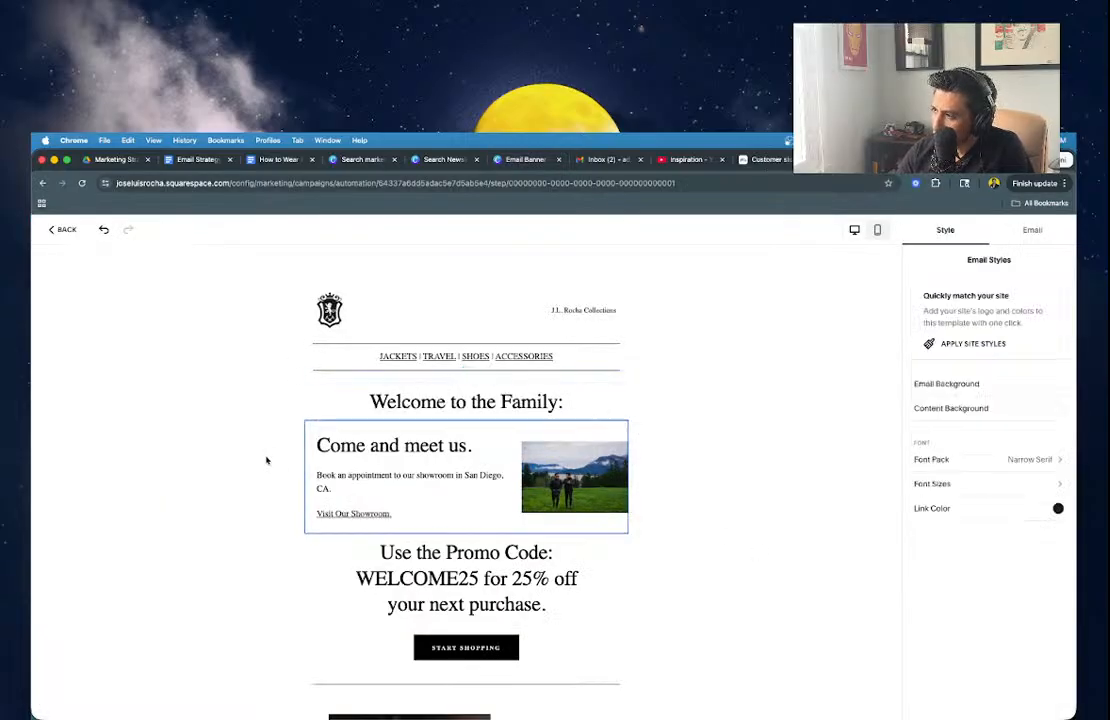
{"action": "left_click", "coordinate": [499, 468]}
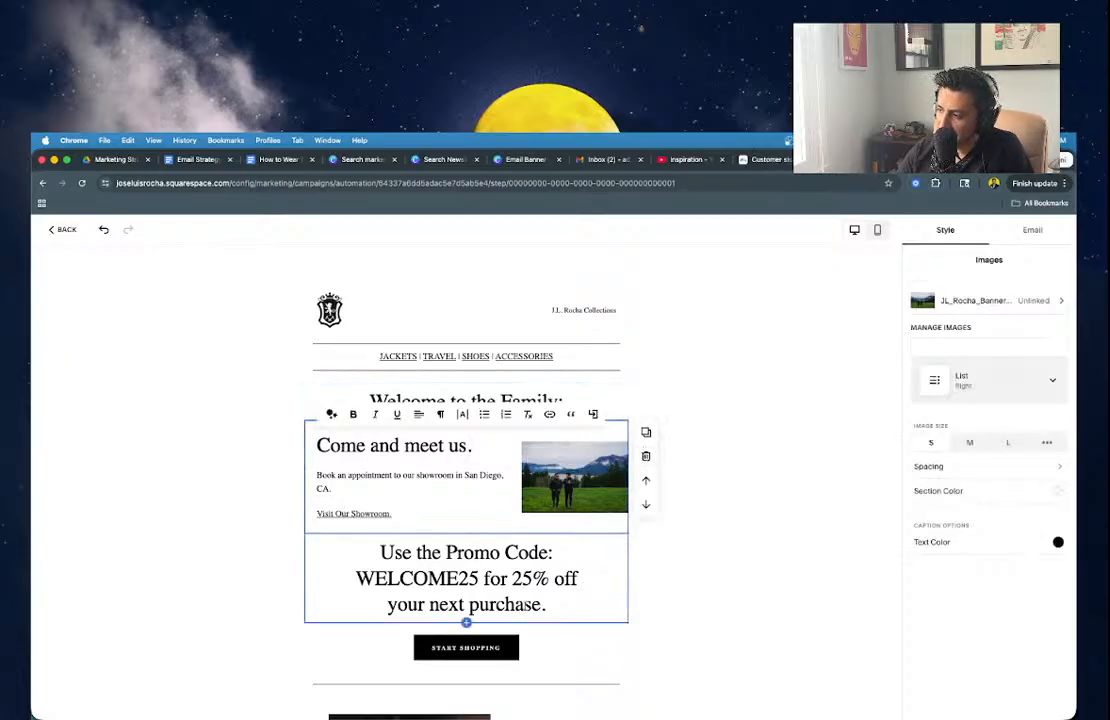
{"action": "left_click", "coordinate": [522, 648]}
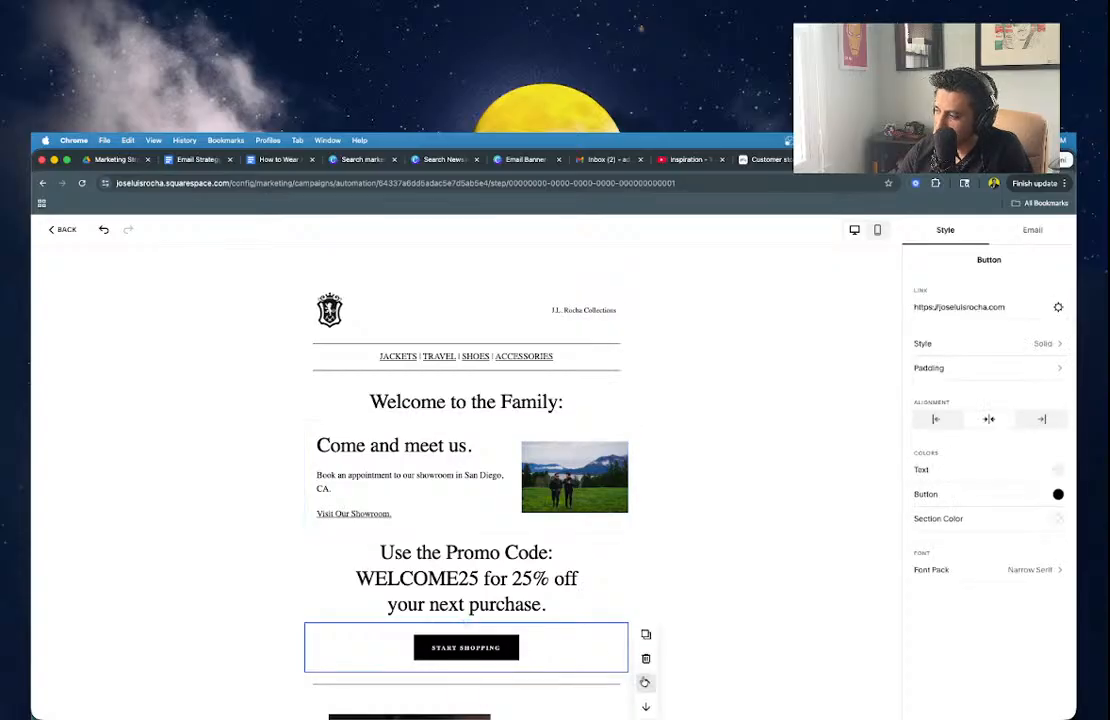
{"action": "left_click", "coordinate": [645, 682]}
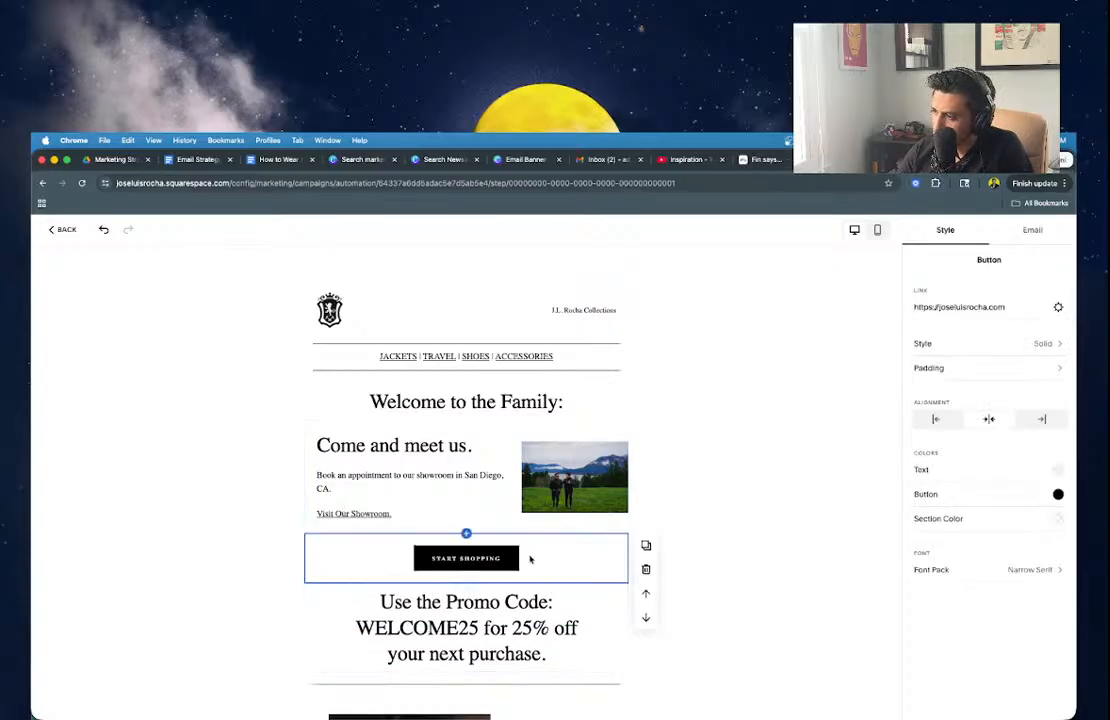
Delete the Come and meet us section from the email.
{"action": "left_click", "coordinate": [483, 557]}
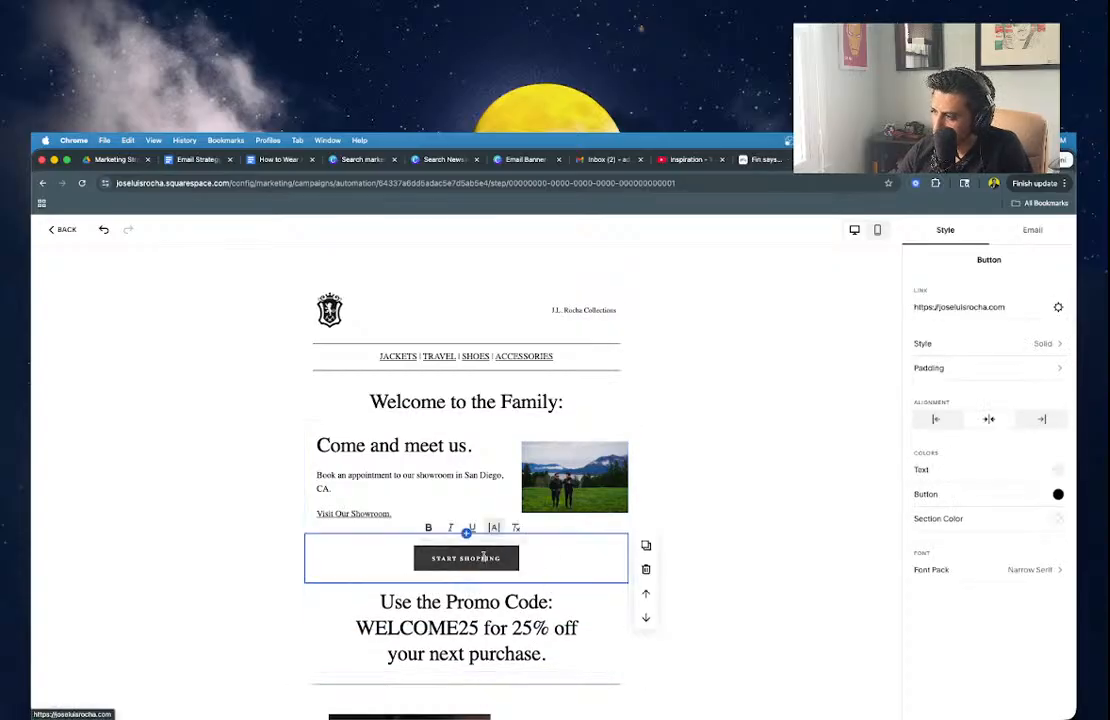
{"action": "left_click", "coordinate": [561, 566]}
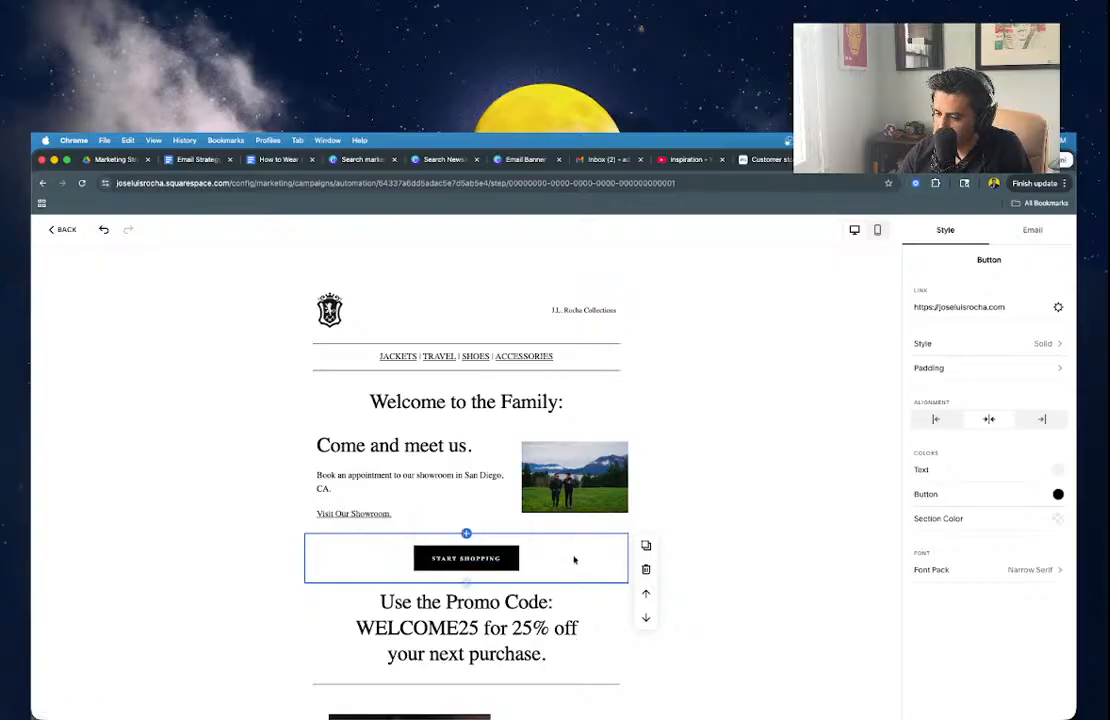
{"action": "left_click", "coordinate": [468, 471]}
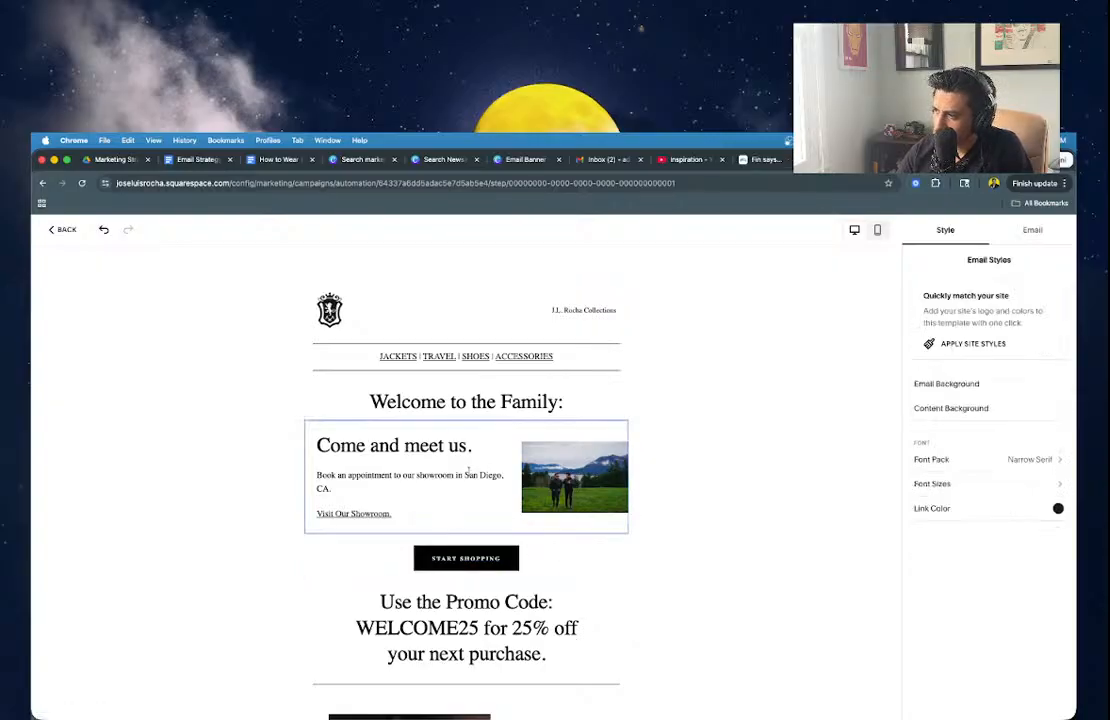
{"action": "left_click", "coordinate": [645, 458]}
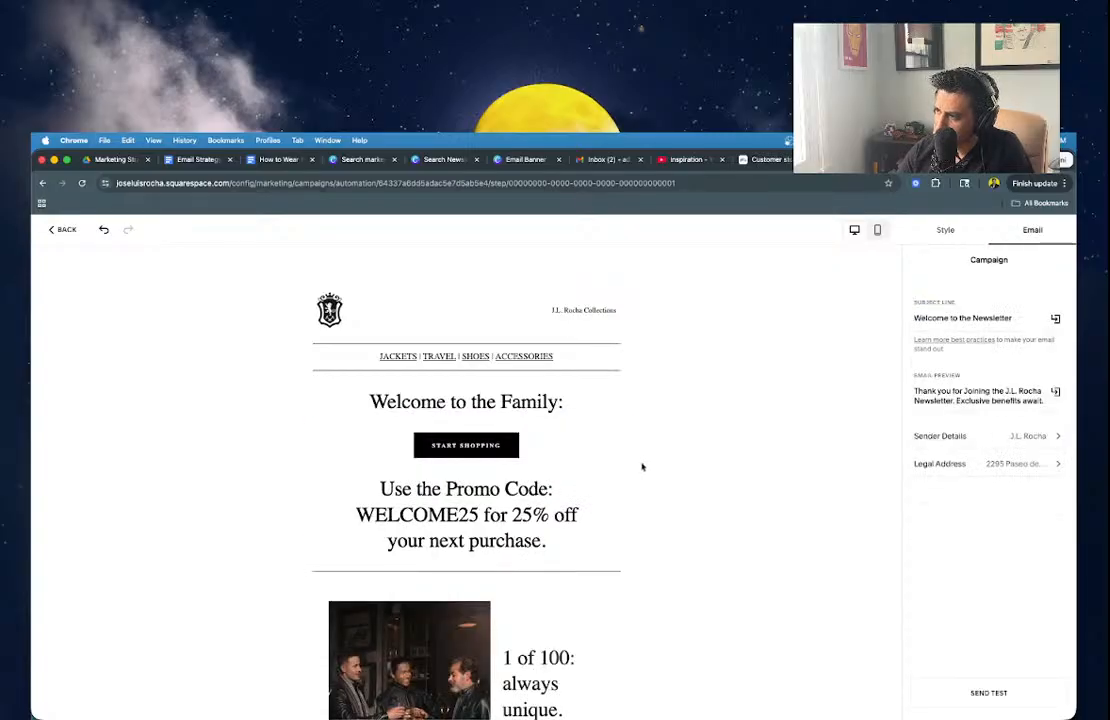
Insert an empty Images section directly below the Welcome to the Family heading.
{"action": "left_click", "coordinate": [466, 421]}
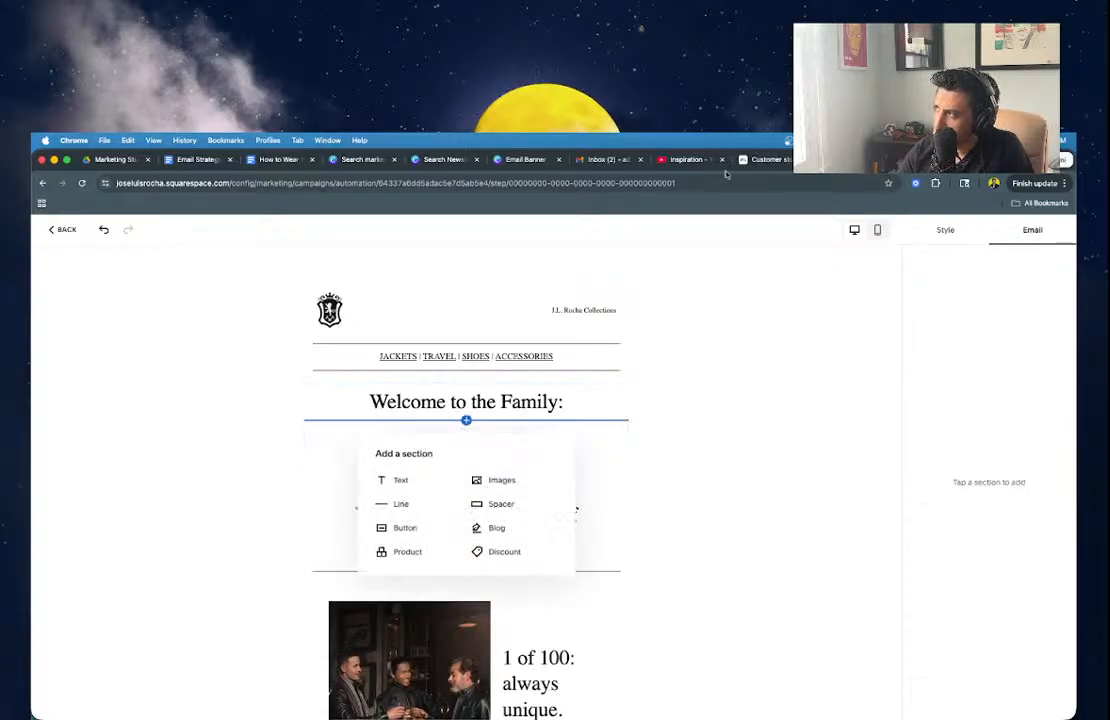
{"action": "left_click", "coordinate": [761, 483]}
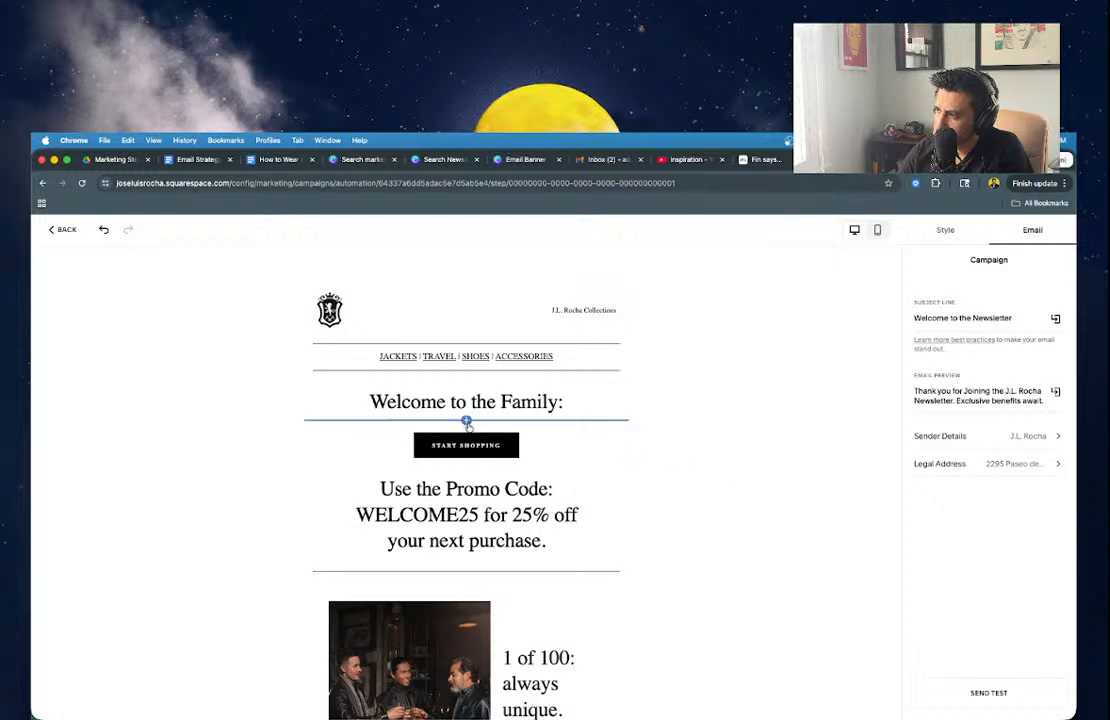
{"action": "left_click", "coordinate": [466, 421]}
{"action": "left_click", "coordinate": [489, 484]}
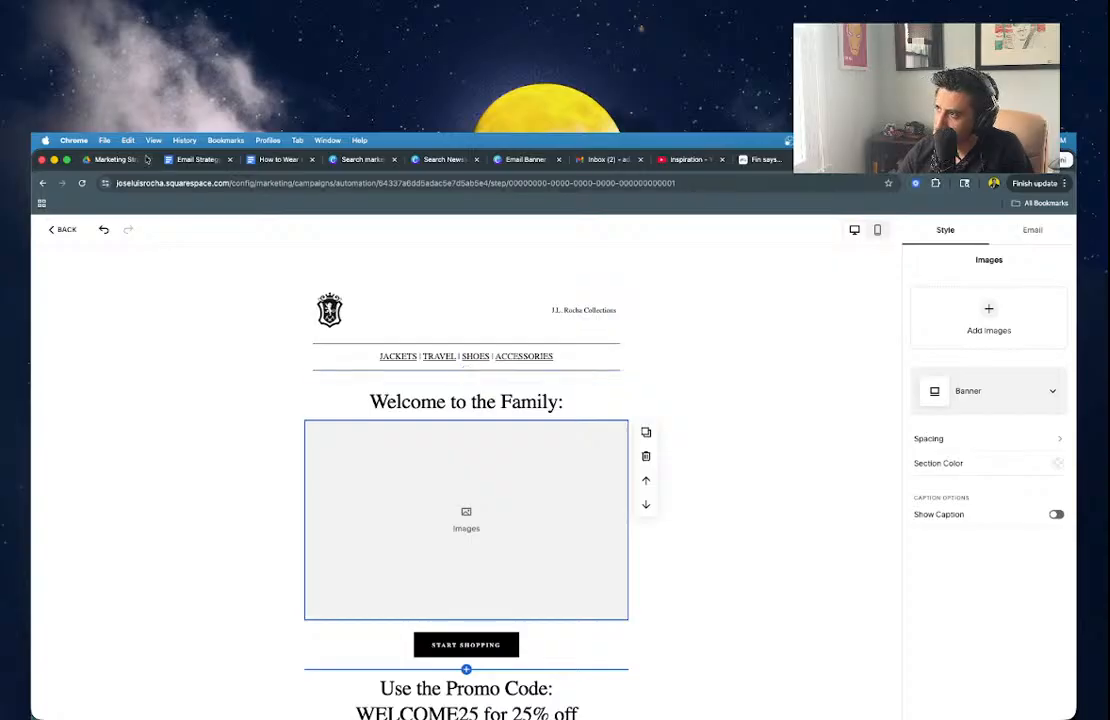
{"action": "scroll", "coordinate": [582, 596], "scroll_direction": "down", "scroll_amount": 2}
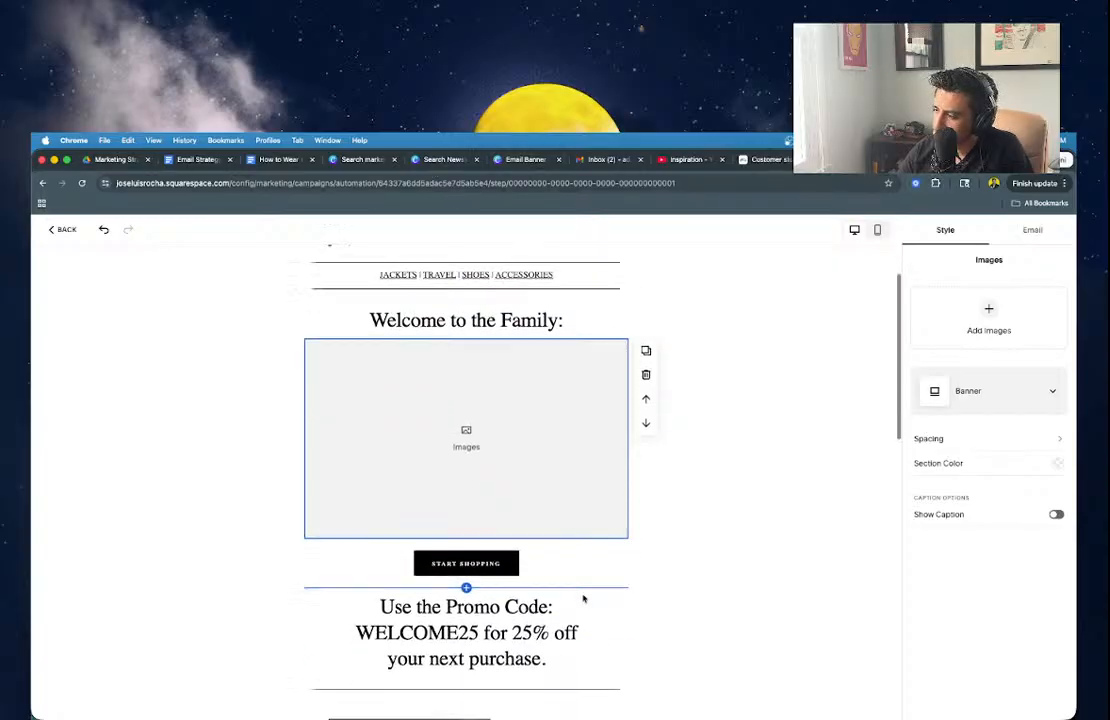
{"action": "scroll", "coordinate": [580, 596], "scroll_direction": "up", "scroll_amount": 1}
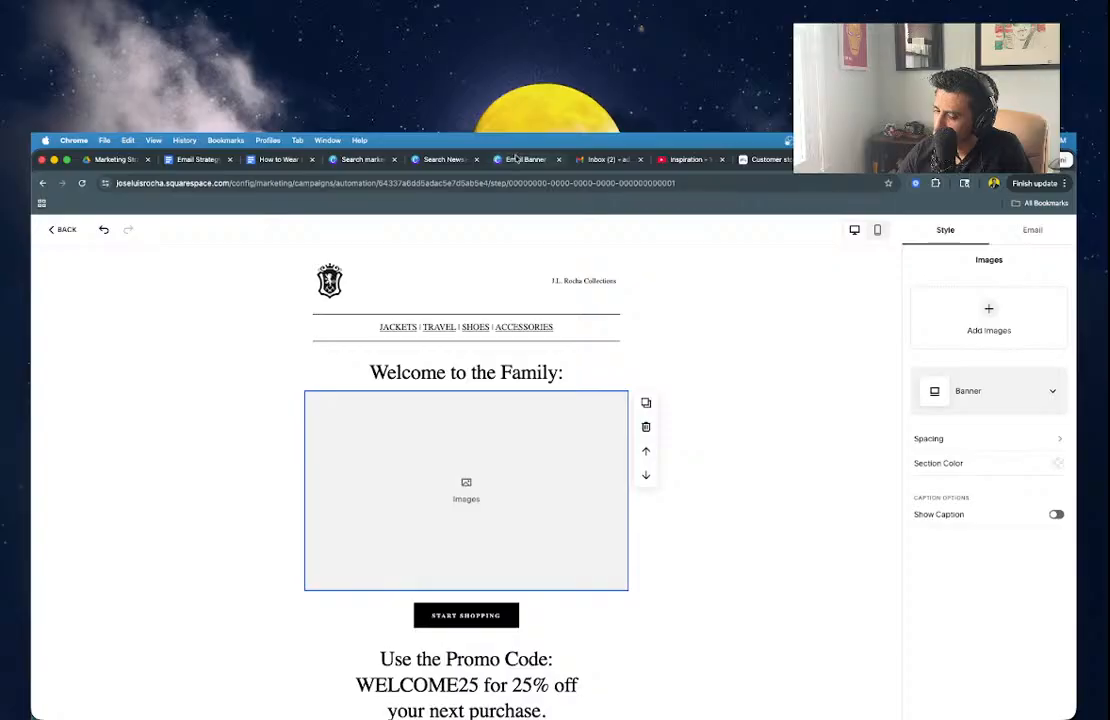
{"action": "left_click", "coordinate": [525, 159]}
Retitle the banner headline 'Welcome To the Family' and delete the GET YOURS text and red button.
{"action": "left_click", "coordinate": [565, 476]}
{"action": "double_click", "coordinate": [565, 476]}
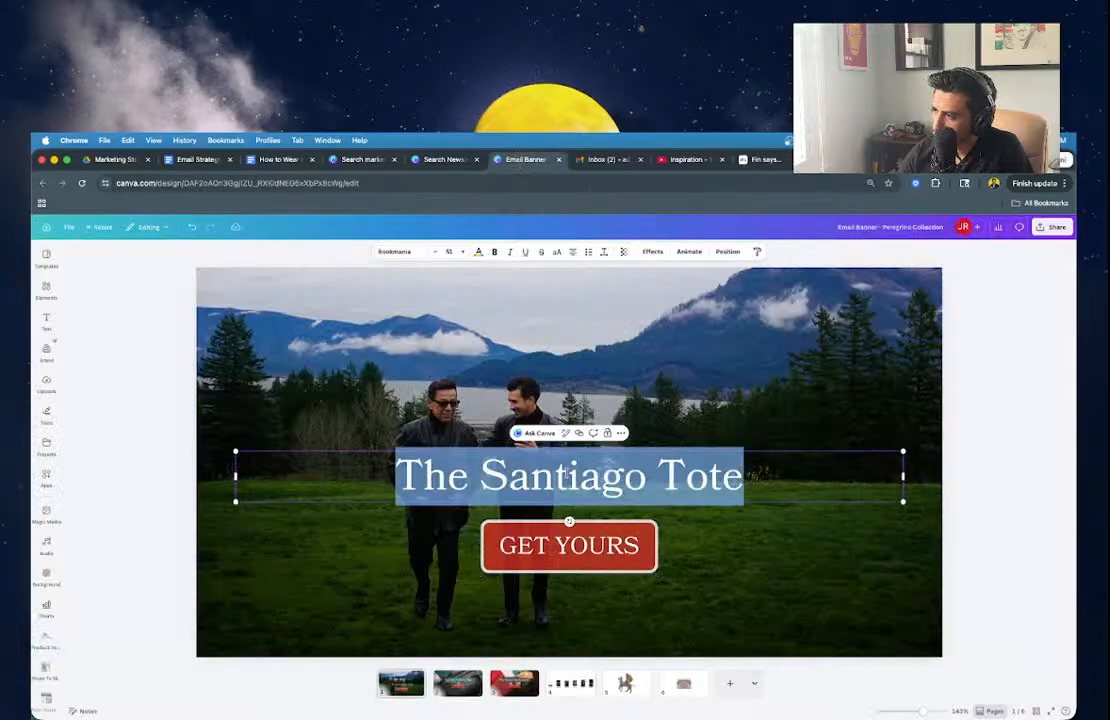
{"action": "type", "text": "Welcome To the F"}
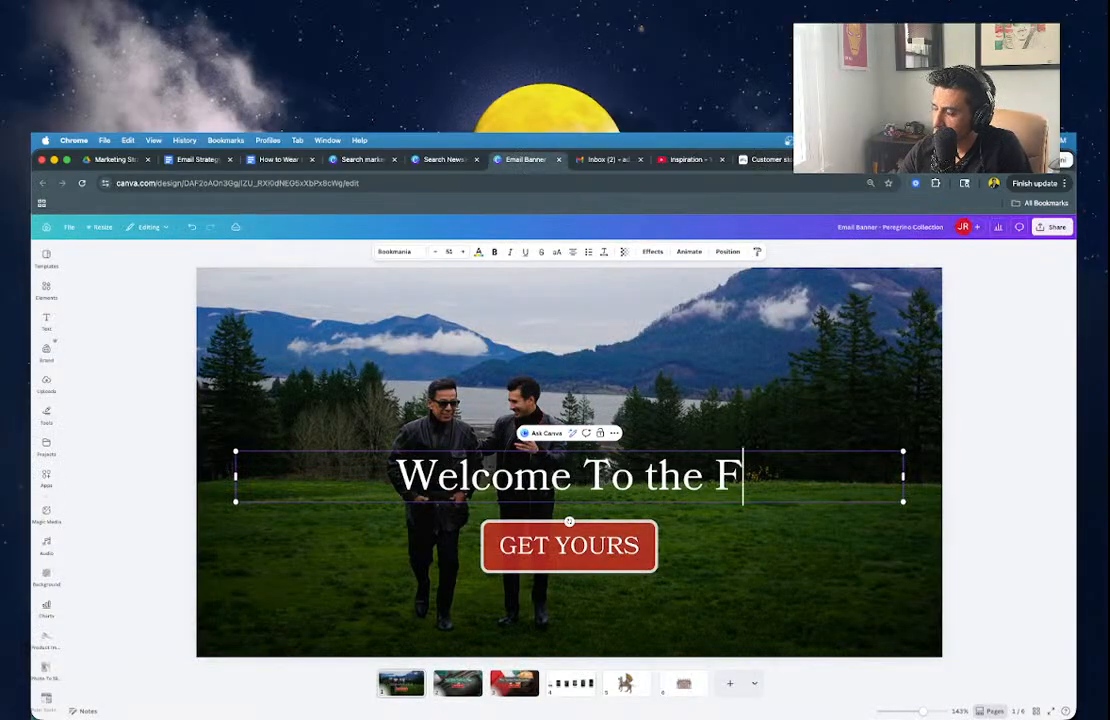
{"action": "type", "text": "amily"}
{"action": "left_click", "coordinate": [502, 577]}
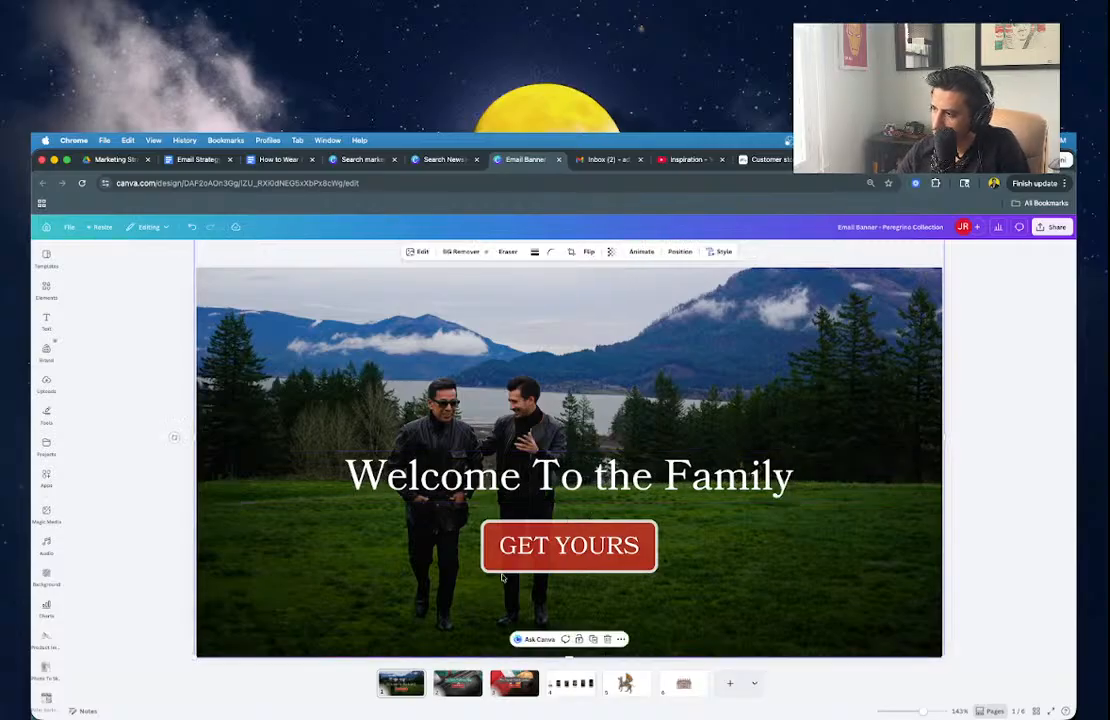
{"action": "left_click", "coordinate": [520, 549]}
{"action": "key", "text": "Delete"}
{"action": "left_click", "coordinate": [520, 549]}
{"action": "key", "text": "Delete"}
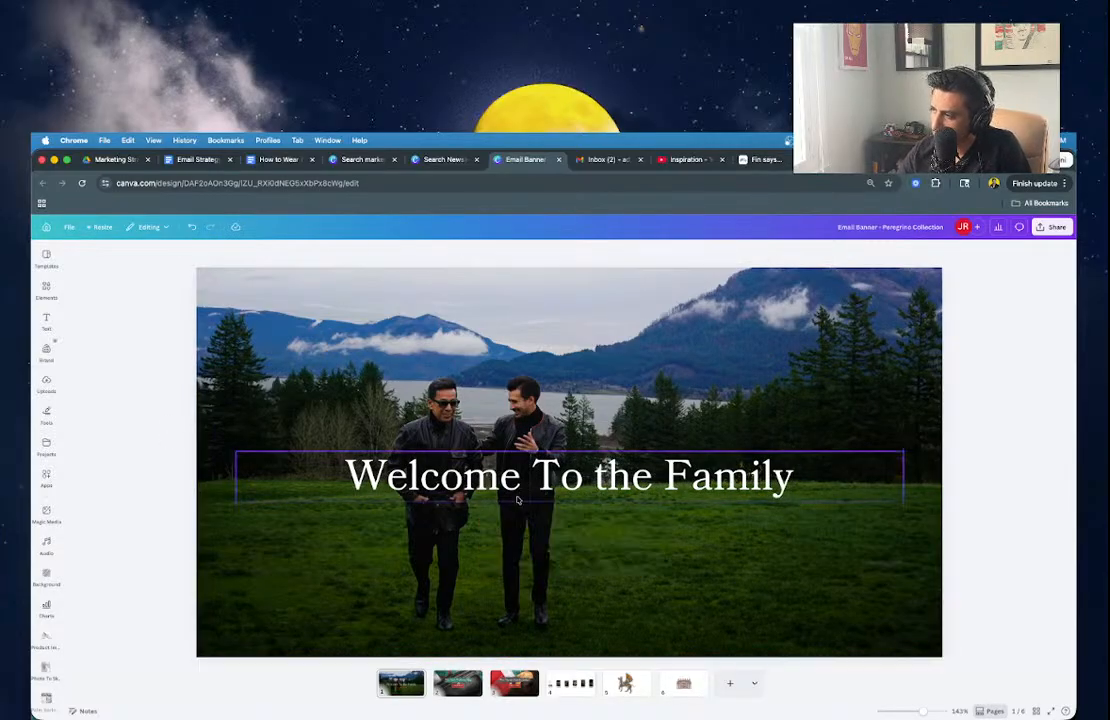
Duplicate the headline below it and type 'USE PROMO CODE WELCOME25 FOR 25% OFF YOUR NEXT PURCHASE'.
{"action": "left_click_drag", "start_coordinate": [518, 499], "coordinate": [545, 537]}
{"action": "double_click", "coordinate": [545, 530]}
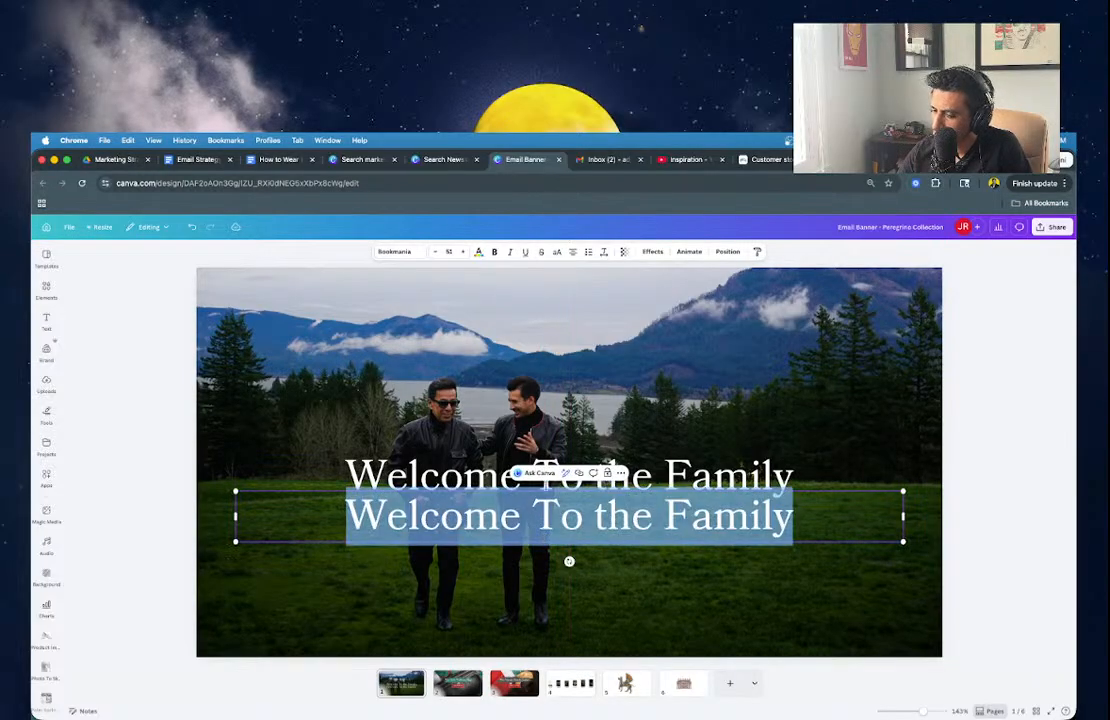
{"action": "type", "text": "USR"}
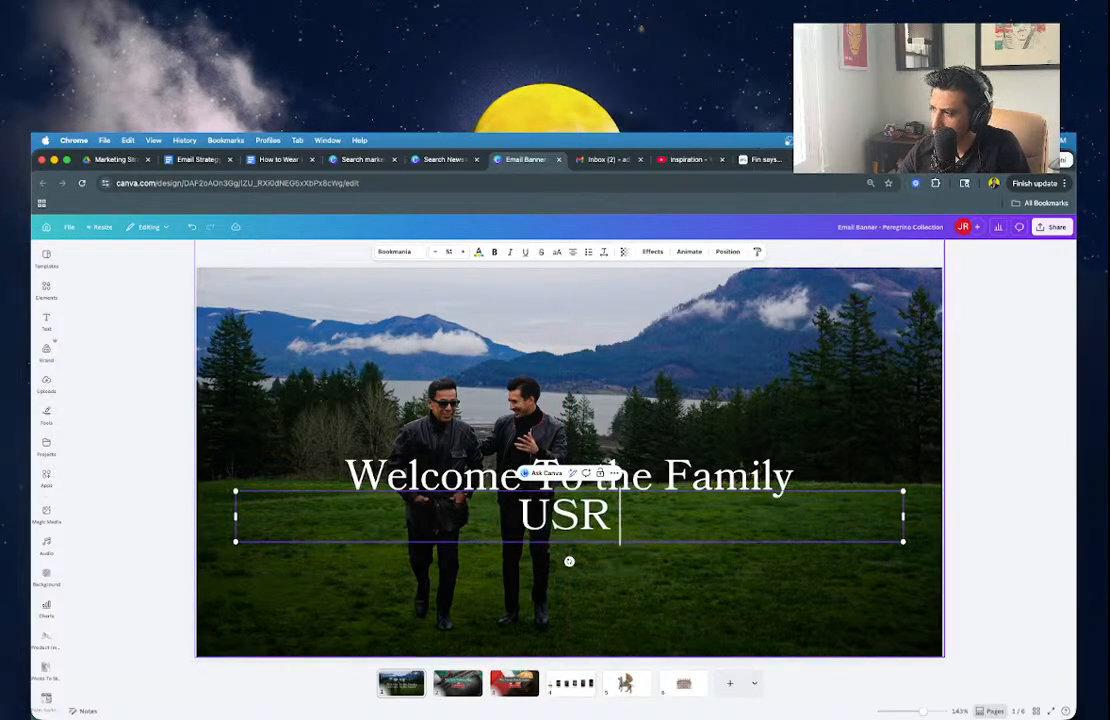
{"action": "key", "text": "BackSpace"}
{"action": "type", "text": "E OR"}
{"action": "key", "text": "BackSpace"}
{"action": "key", "text": "BackSpace"}
{"action": "type", "text": "PROMO CODE"}
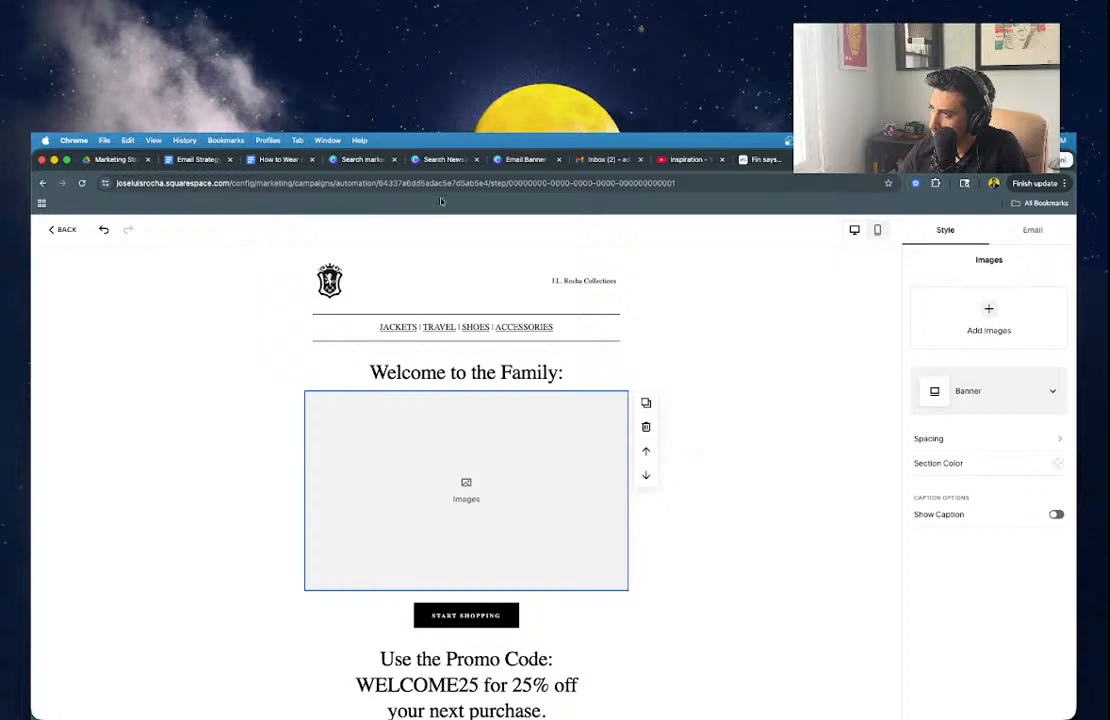
{"action": "left_click", "coordinate": [447, 160]}
{"action": "left_click", "coordinate": [525, 160]}
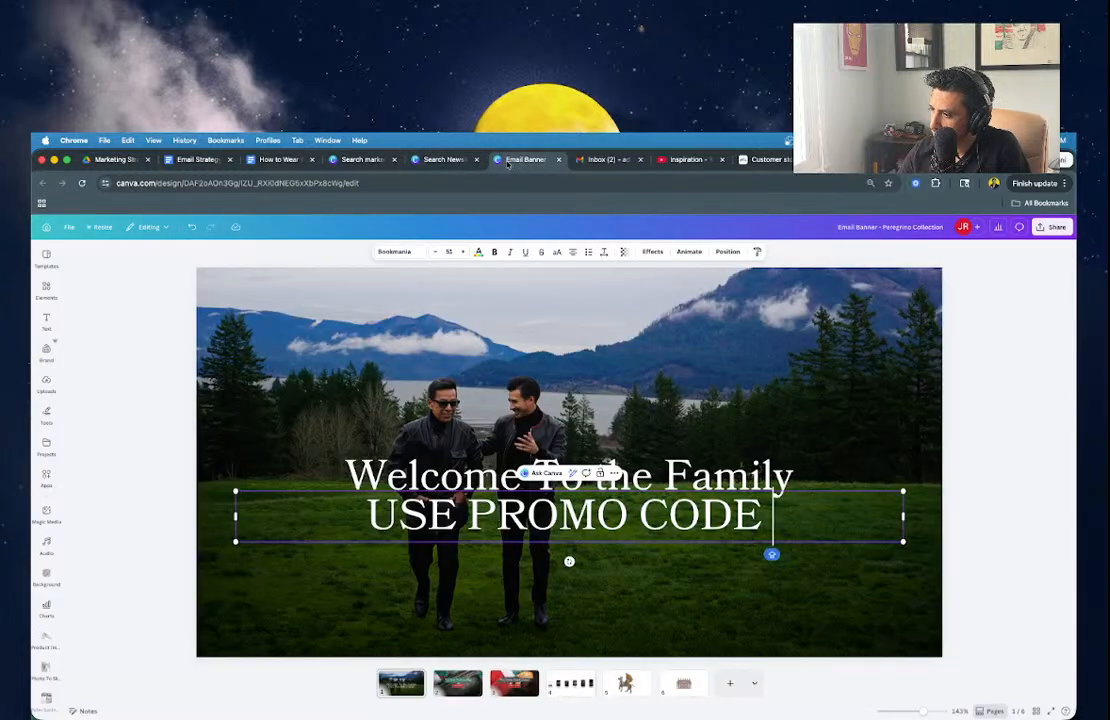
{"action": "type", "text": "WELCOE"}
{"action": "key", "text": "BackSpace"}
{"action": "type", "text": "ME"}
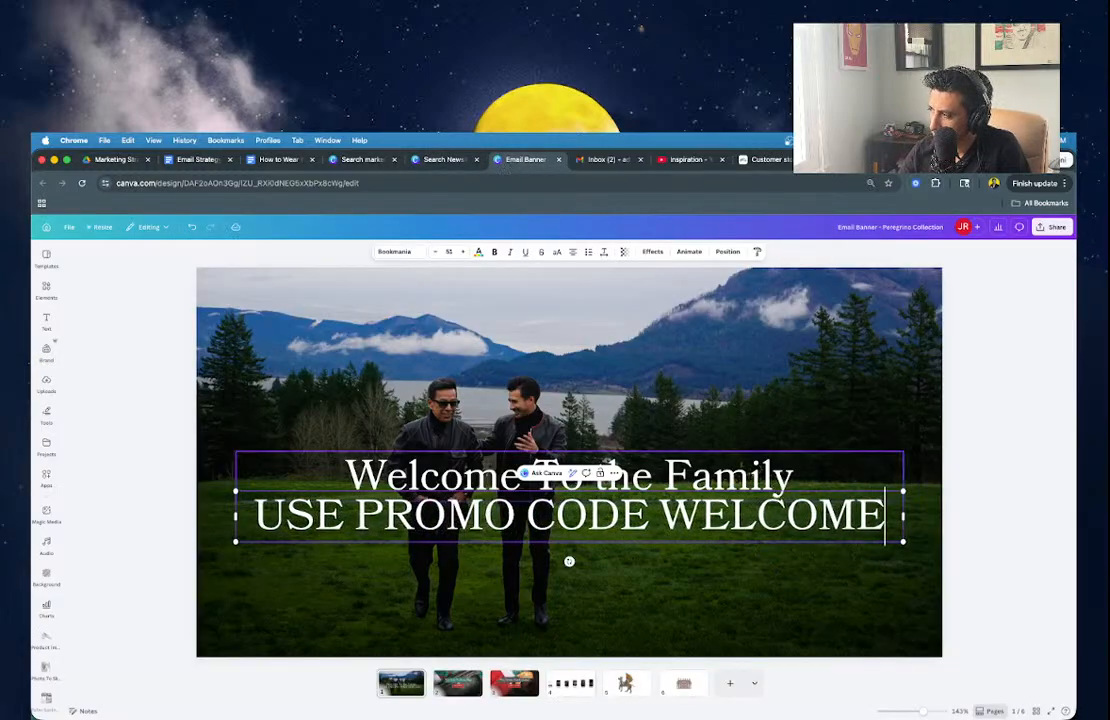
{"action": "key", "text": "BackSpace"}
{"action": "type", "text": "25 FOR"}
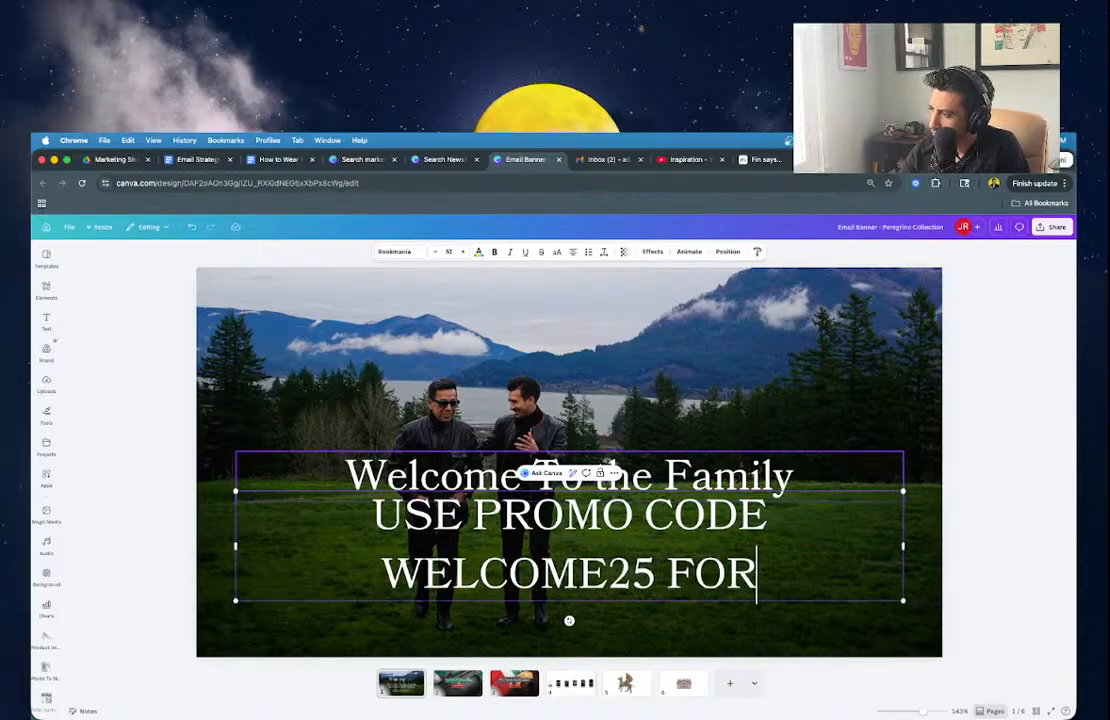
{"action": "type", "text": " 25% OFF YO"}
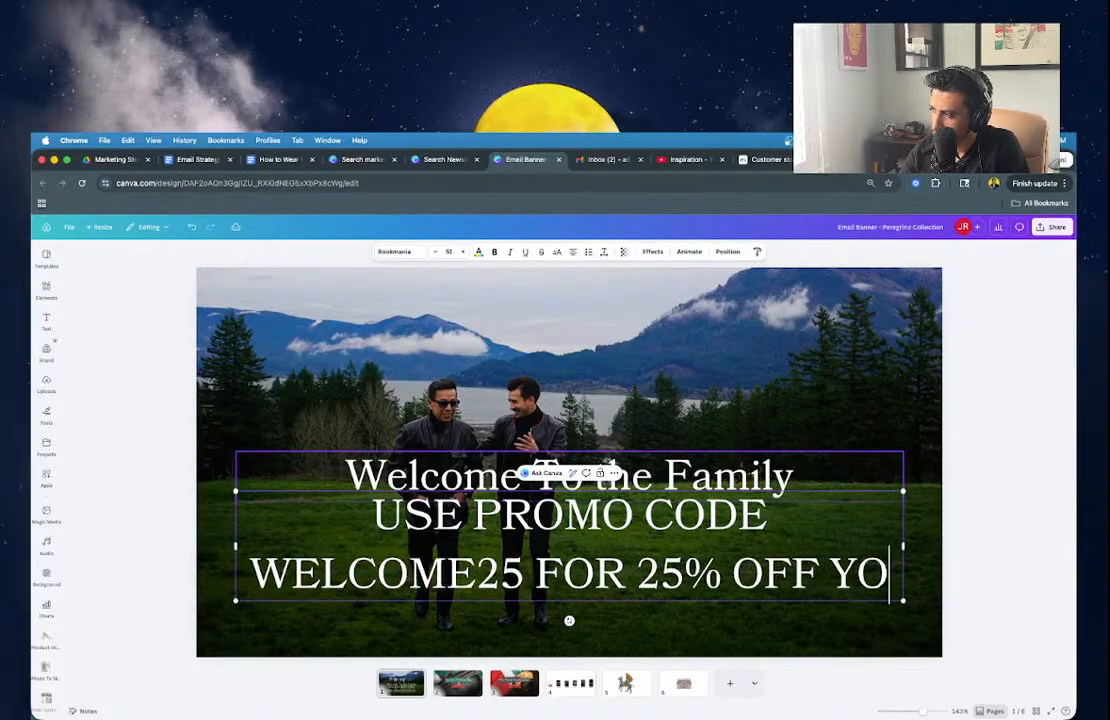
{"action": "type", "text": "UR NEXT PUR"}
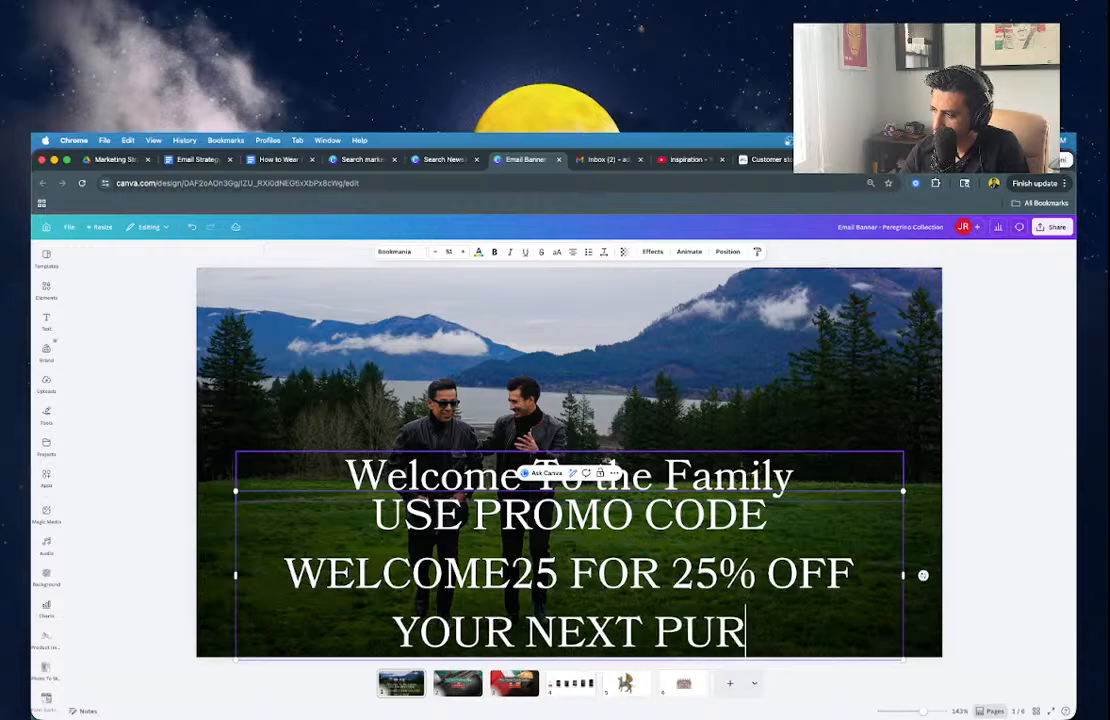
{"action": "type", "text": "CHASE"}
Select all the promo text and start entering a new font size.
{"action": "key", "text": "super+a"}
{"action": "left_click", "coordinate": [449, 252]}
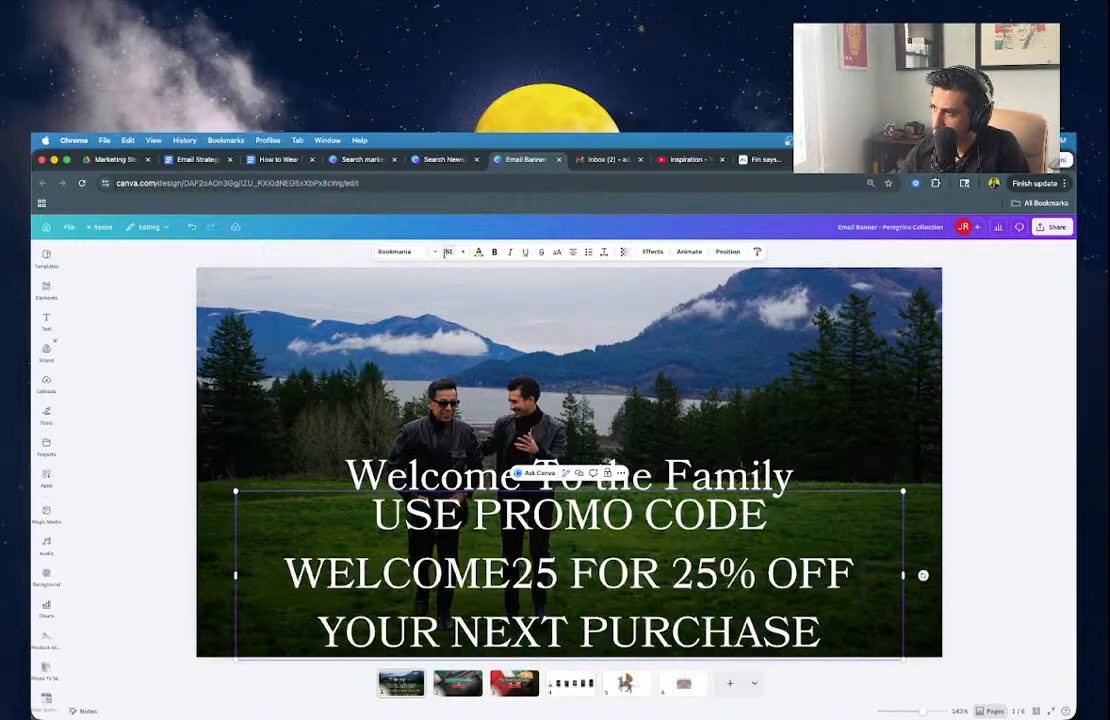
{"action": "type", "text": "12"}
{"action": "key", "text": "BackSpace"}
{"action": "key", "text": "BackSpace"}
Set the promo text to size 20, reduce it to 15, and reposition it under the title.
{"action": "type", "text": "20"}
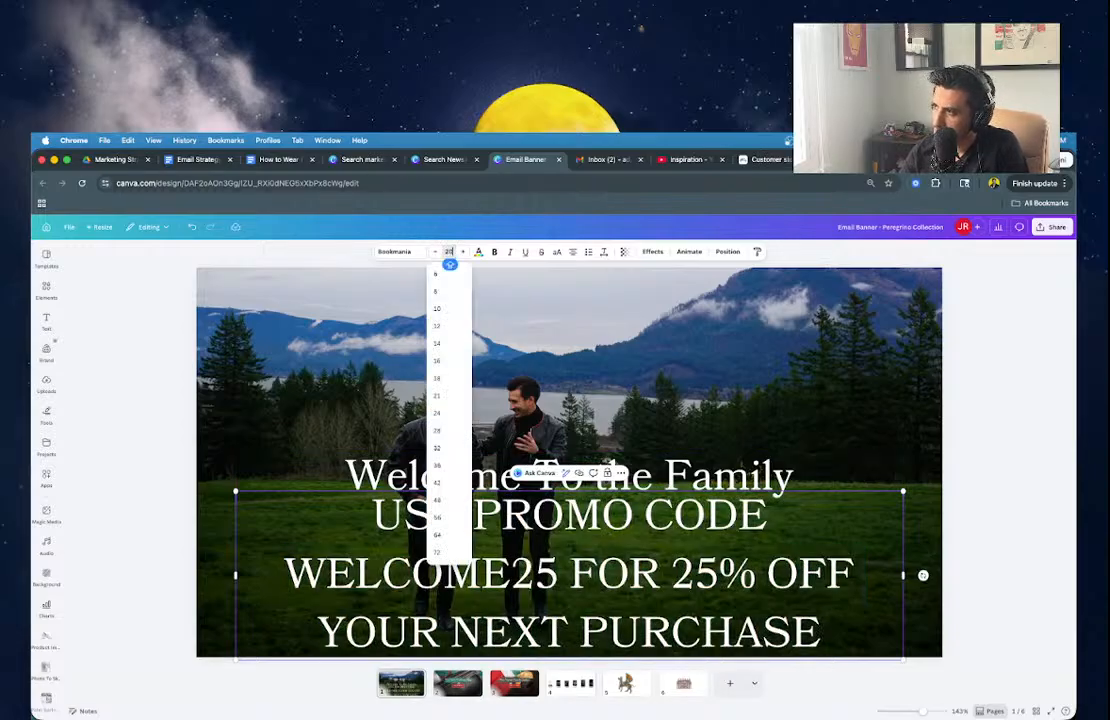
{"action": "key", "text": "Return"}
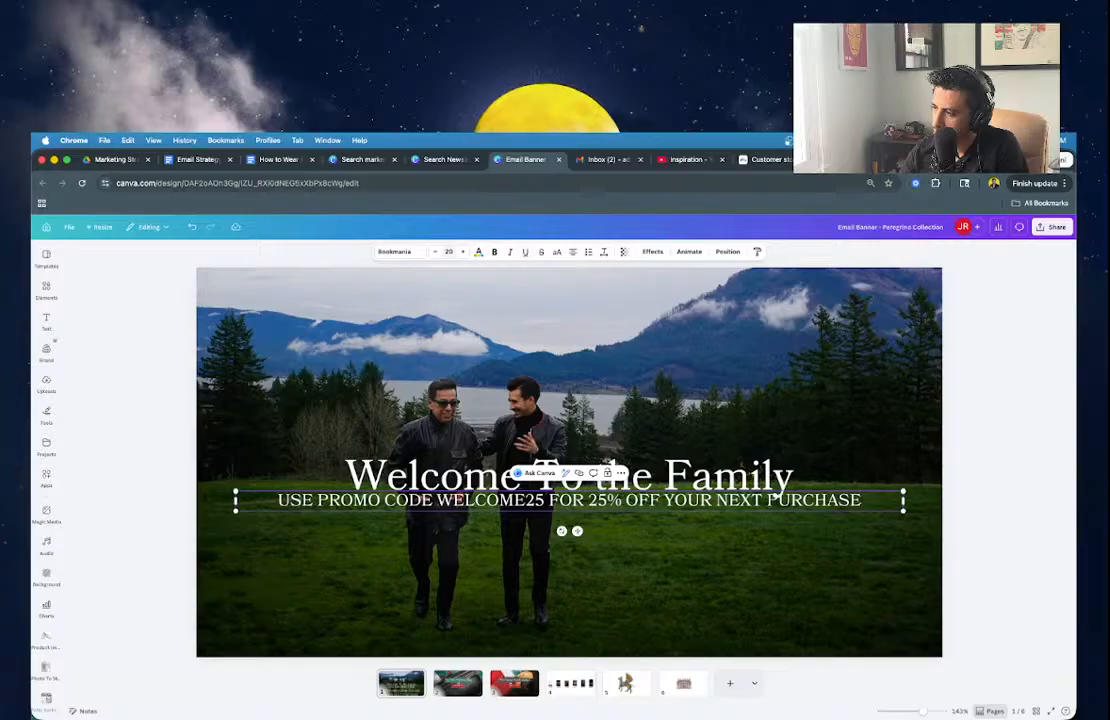
{"action": "left_click", "coordinate": [435, 253]}
{"action": "left_click", "coordinate": [435, 253]}
{"action": "left_click", "coordinate": [435, 253]}
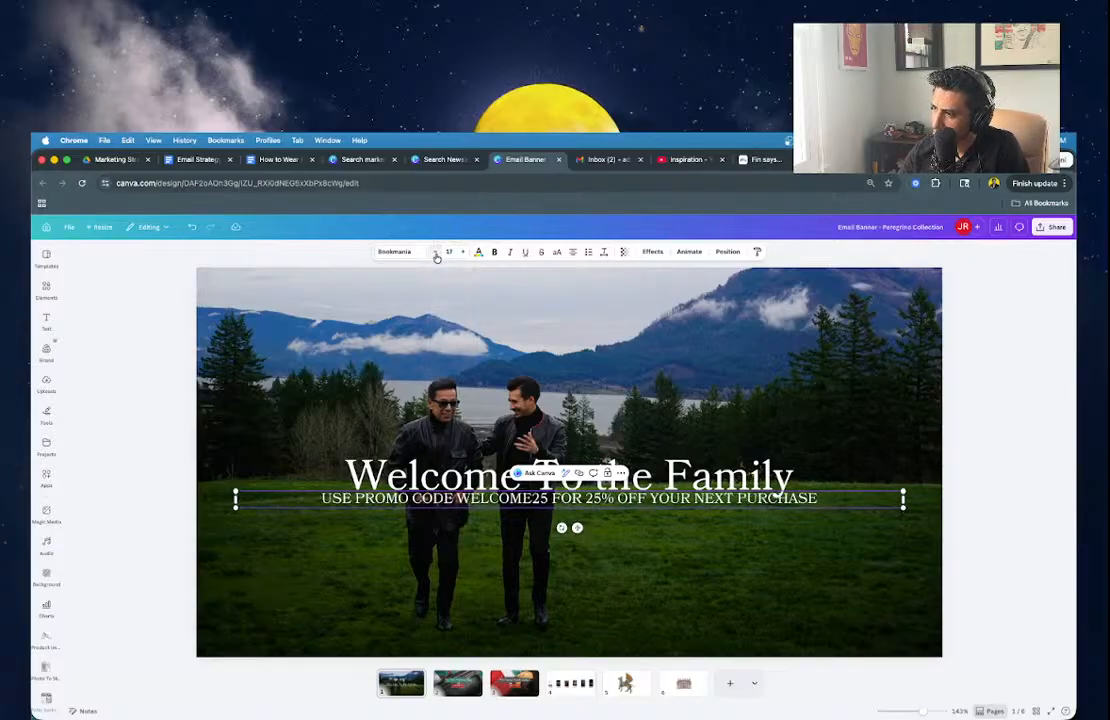
{"action": "left_click", "coordinate": [435, 253]}
{"action": "left_click", "coordinate": [435, 253]}
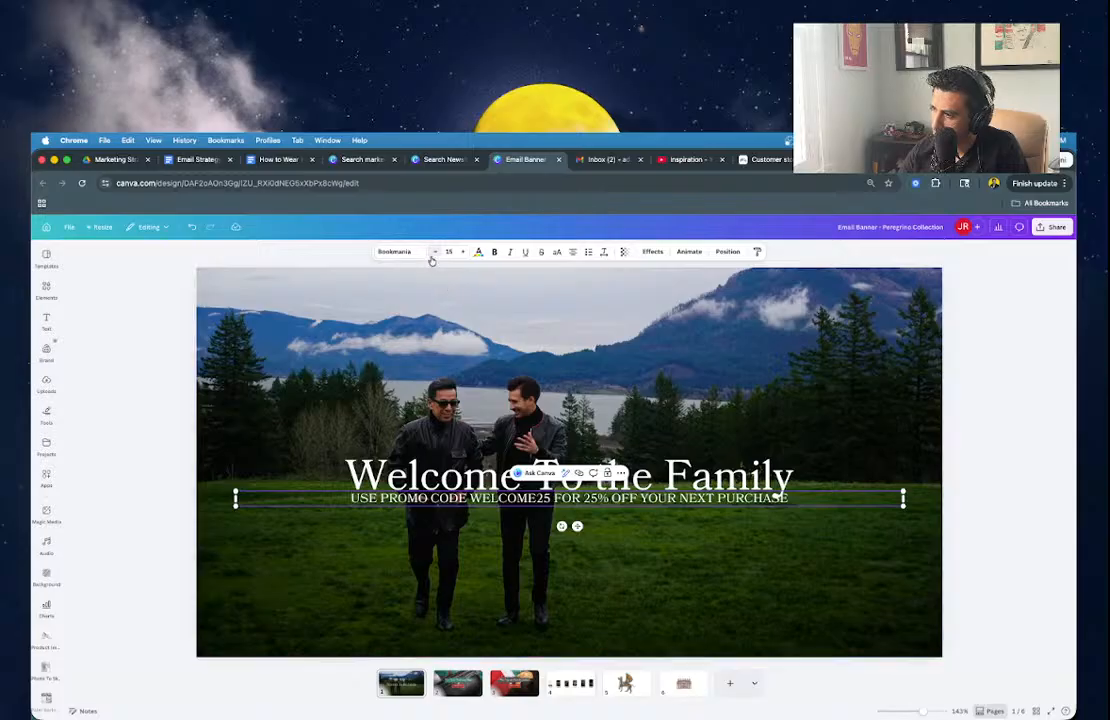
{"action": "left_click", "coordinate": [435, 253]}
{"action": "left_click_drag", "start_coordinate": [579, 524], "coordinate": [632, 489]}
Bring the background mountain photo forward one layer.
{"action": "left_click", "coordinate": [627, 547]}
{"action": "left_click", "coordinate": [629, 516]}
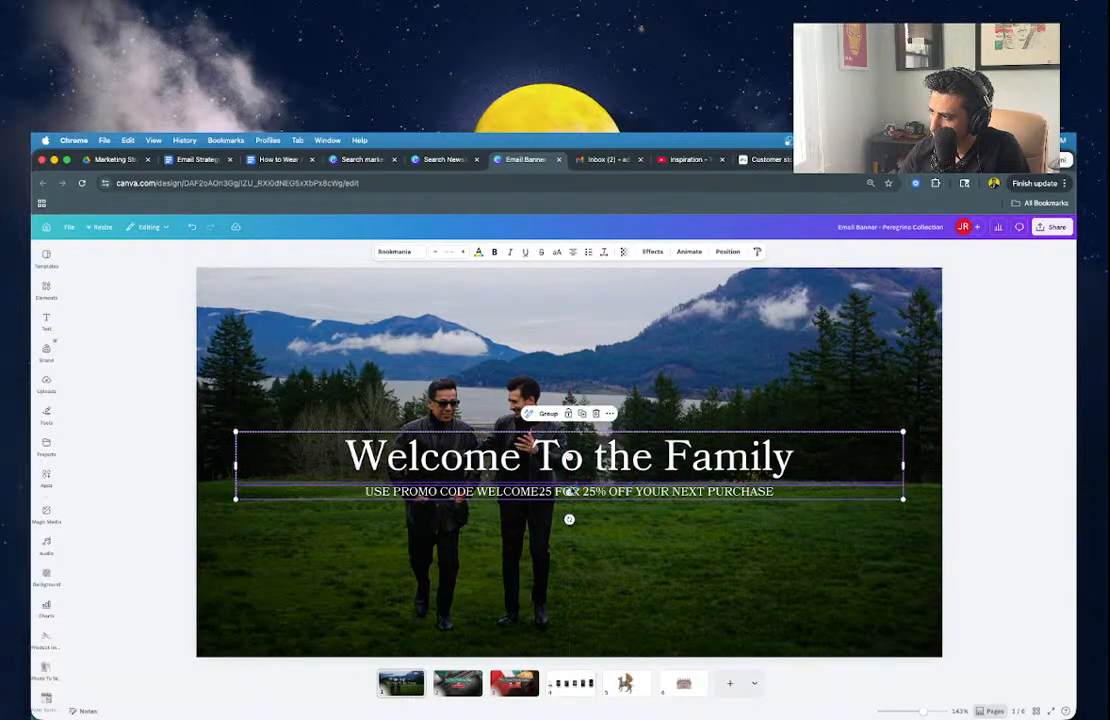
{"action": "double_click", "coordinate": [601, 515]}
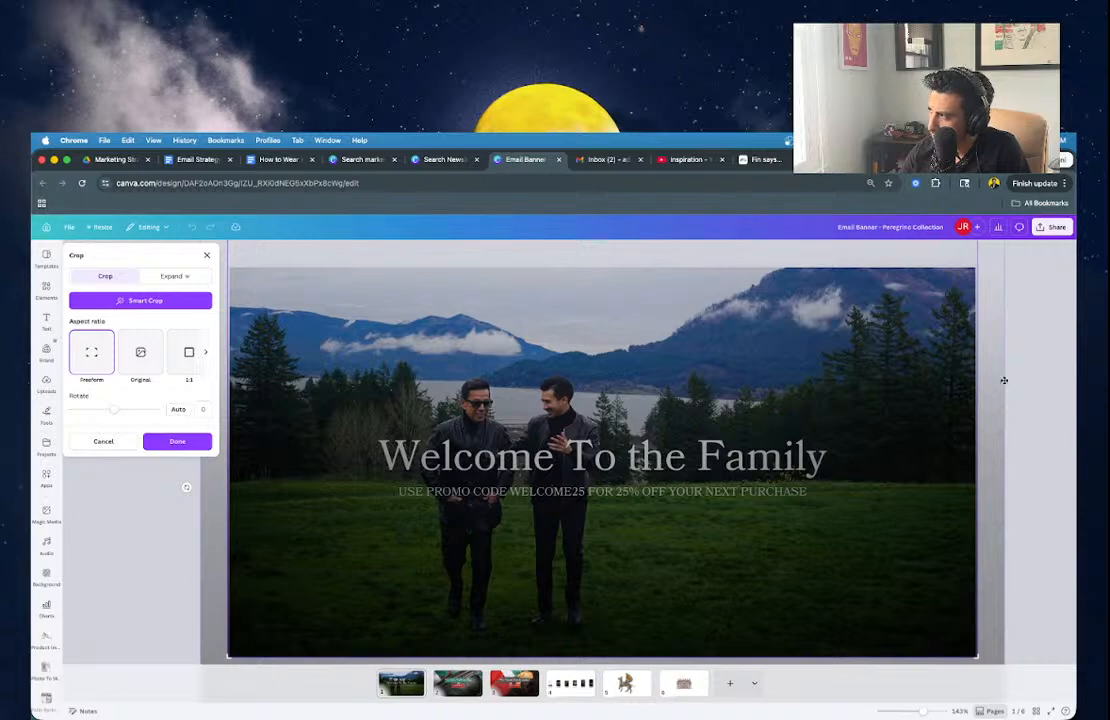
{"action": "left_click", "coordinate": [1011, 386]}
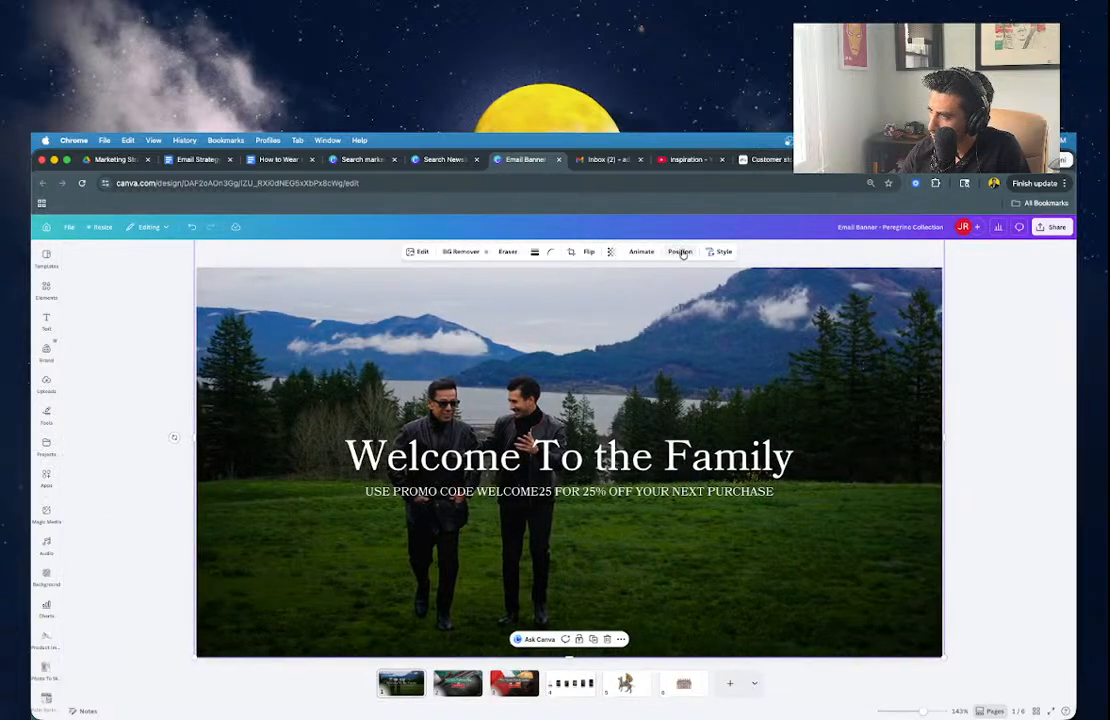
{"action": "left_click", "coordinate": [680, 252]}
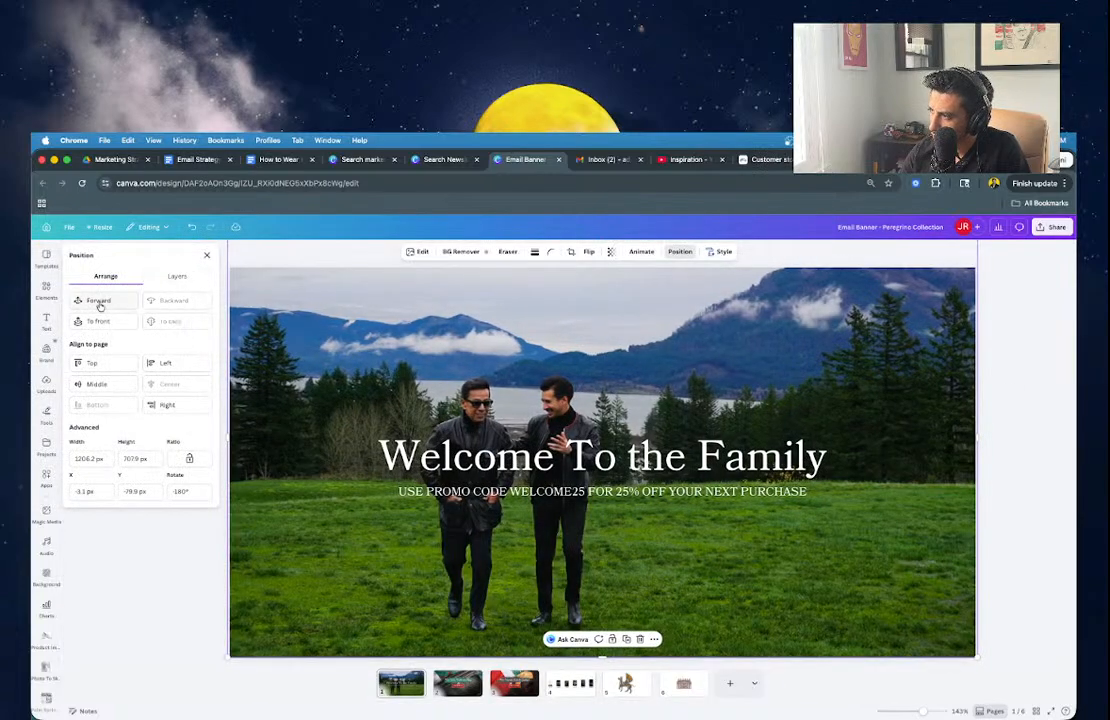
{"action": "left_click", "coordinate": [98, 301]}
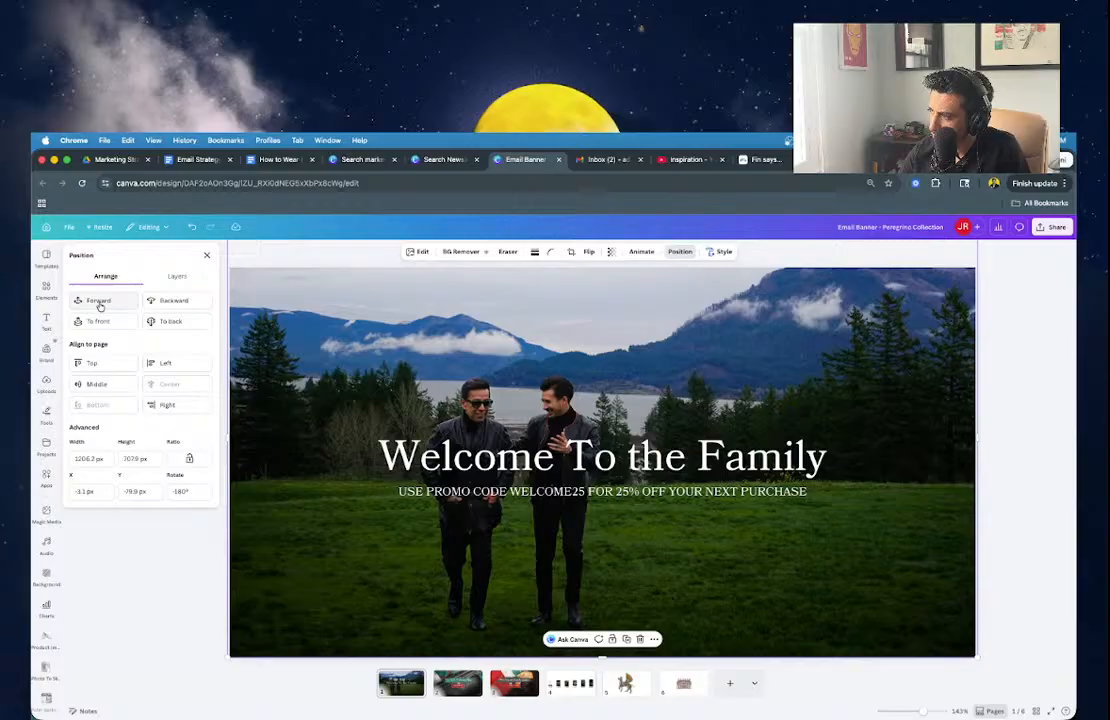
{"action": "left_click", "coordinate": [1019, 415]}
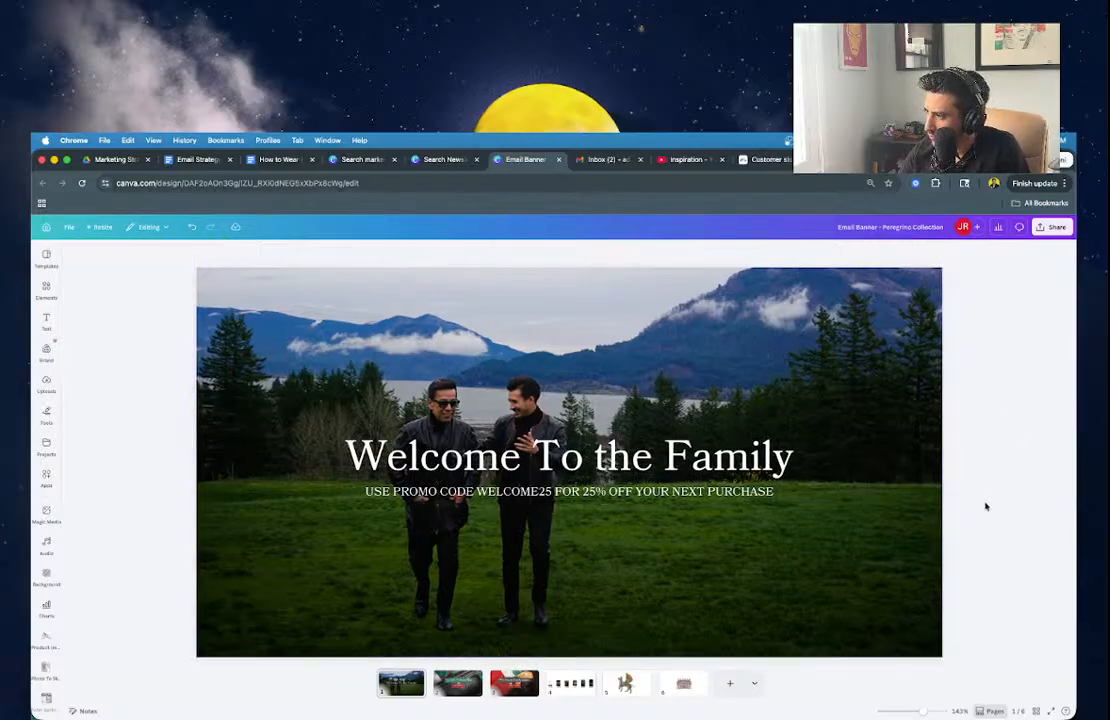
Add a square, shape it into a bar behind WELCOME25, and colour it orange.
{"action": "left_click", "coordinate": [45, 292]}
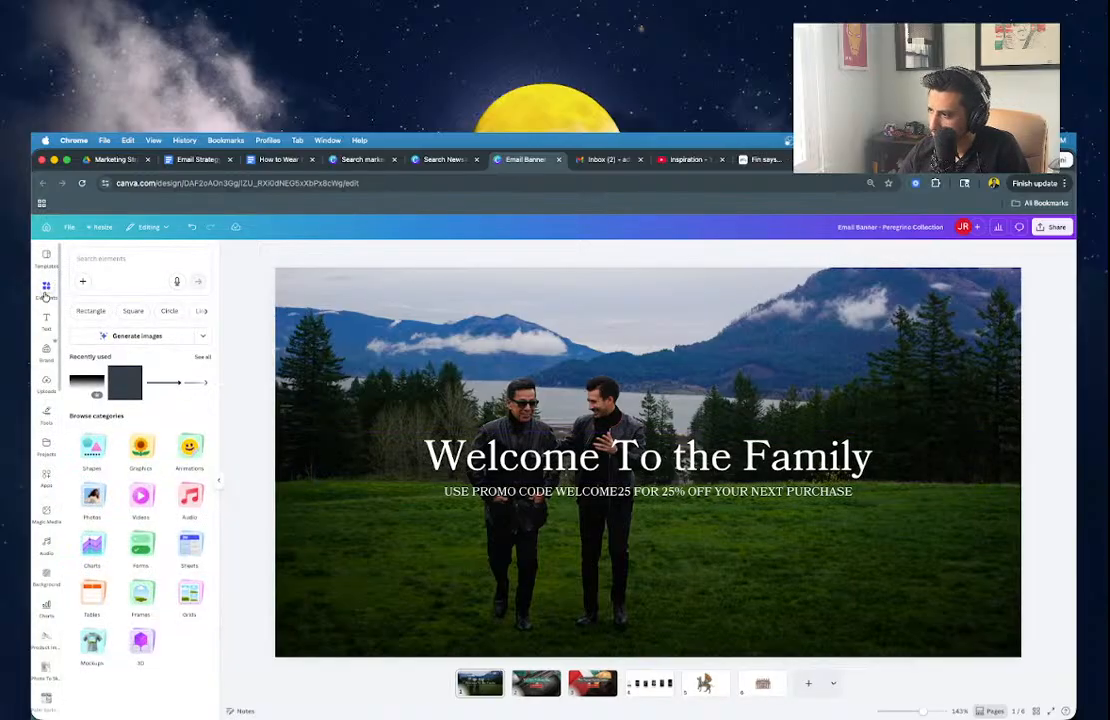
{"action": "left_click", "coordinate": [120, 389]}
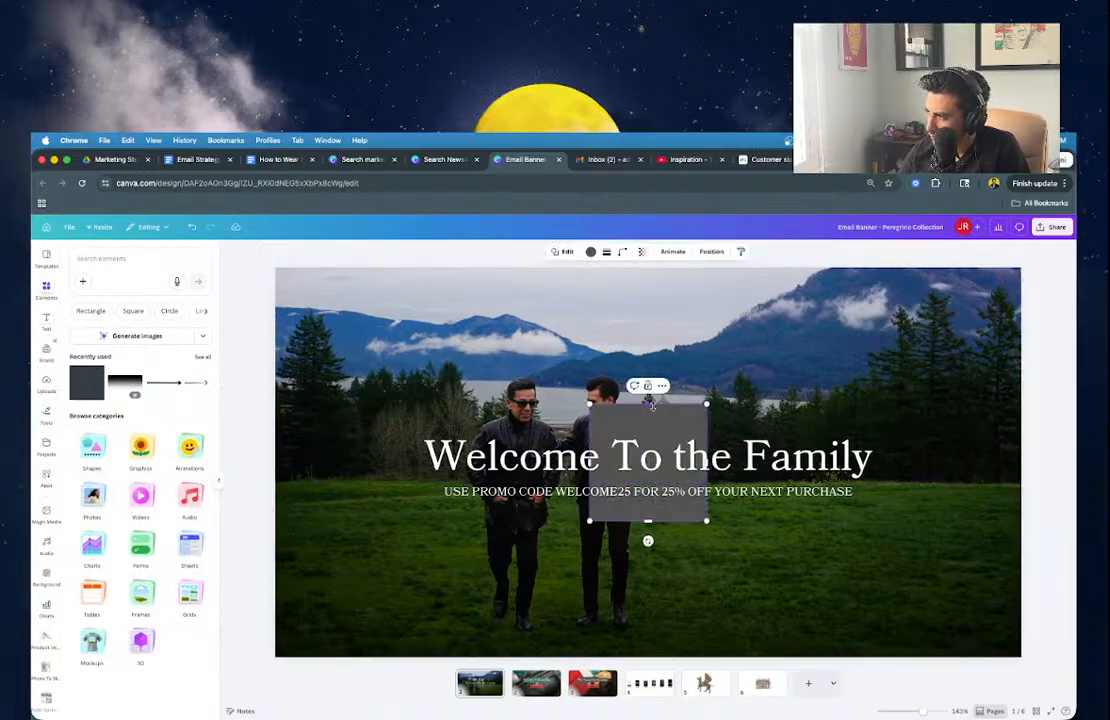
{"action": "left_click_drag", "start_coordinate": [651, 404], "coordinate": [650, 492]}
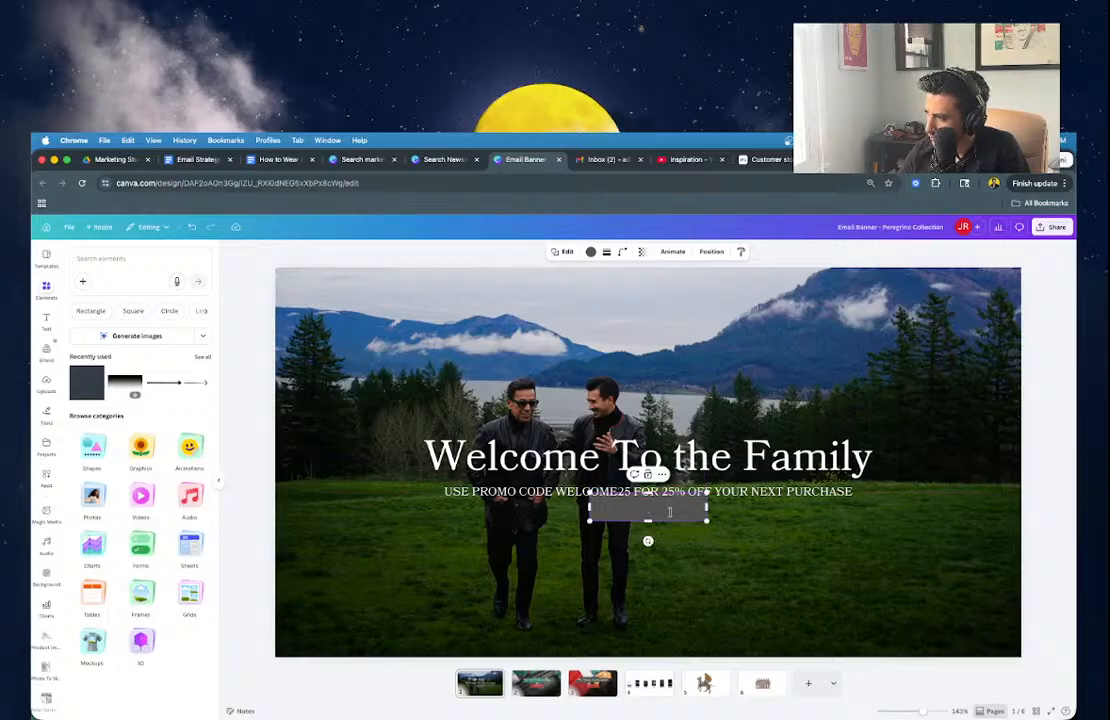
{"action": "left_click", "coordinate": [654, 515]}
{"action": "left_click_drag", "start_coordinate": [660, 505], "coordinate": [633, 491]}
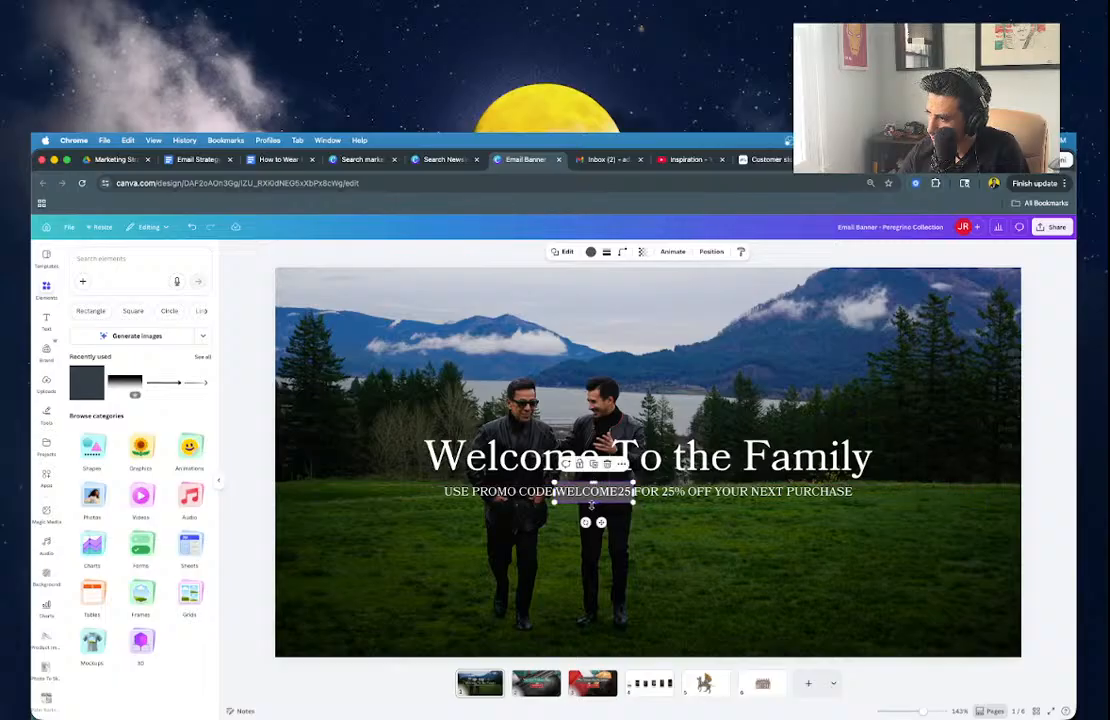
{"action": "left_click", "coordinate": [591, 252]}
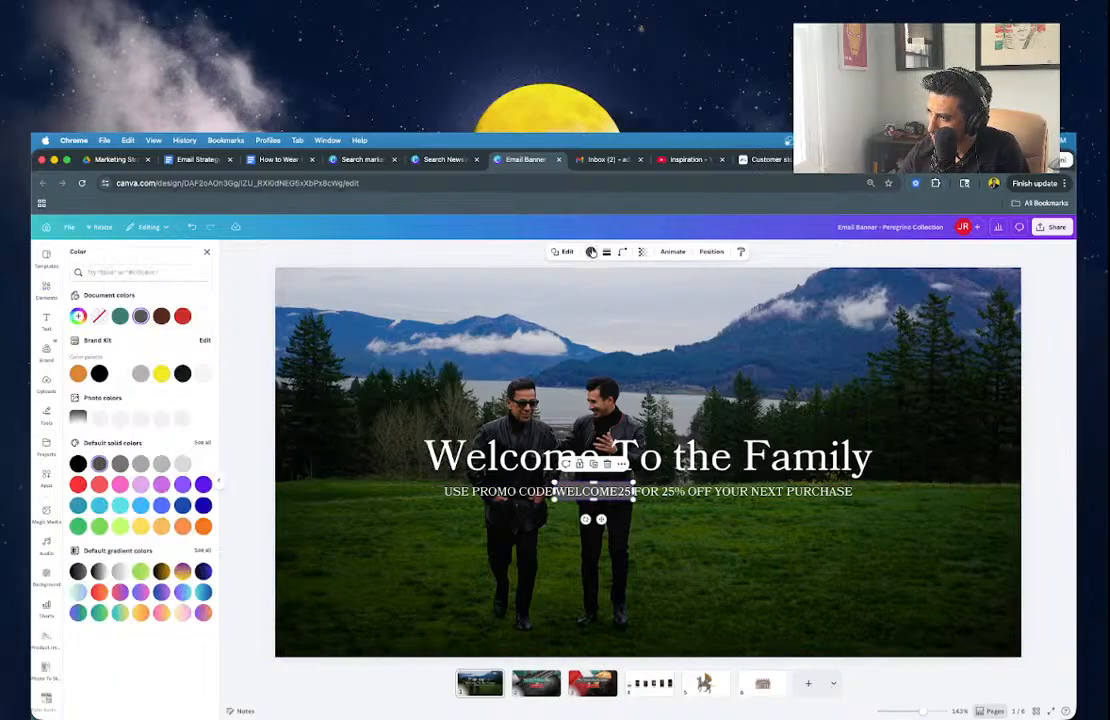
{"action": "left_click", "coordinate": [78, 373]}
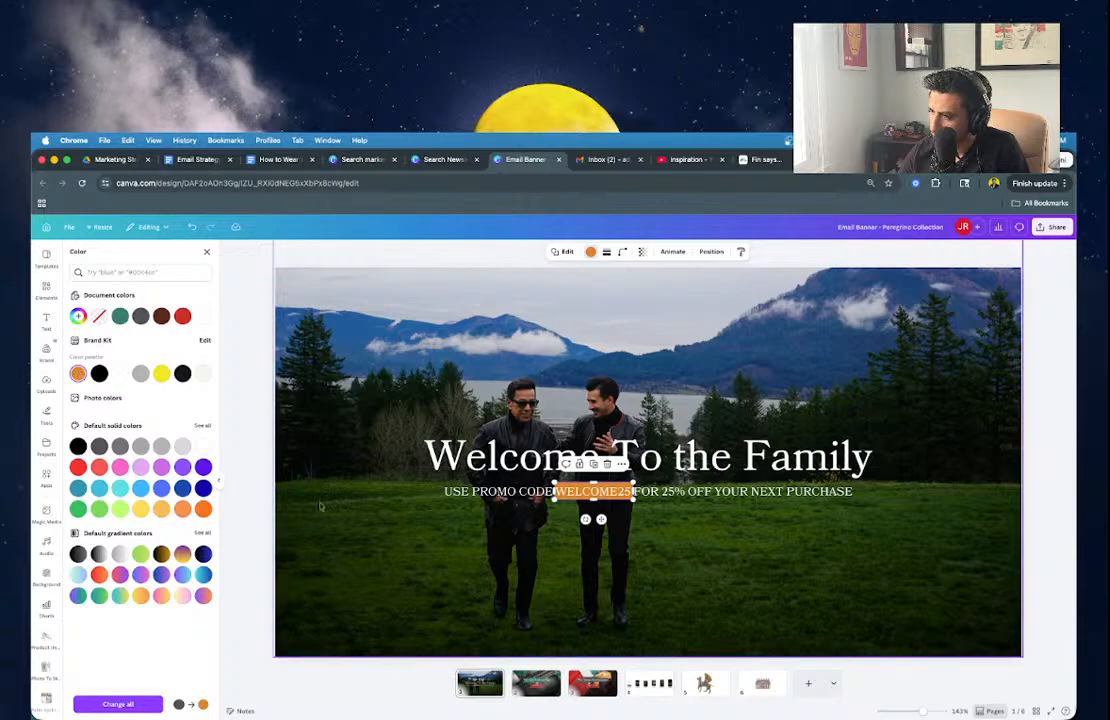
{"action": "left_click", "coordinate": [258, 487]}
Nudge the heading up and trim the orange box to fit WELCOME25.
{"action": "scroll", "coordinate": [580, 516], "scroll_direction": "up", "scroll_amount": 3}
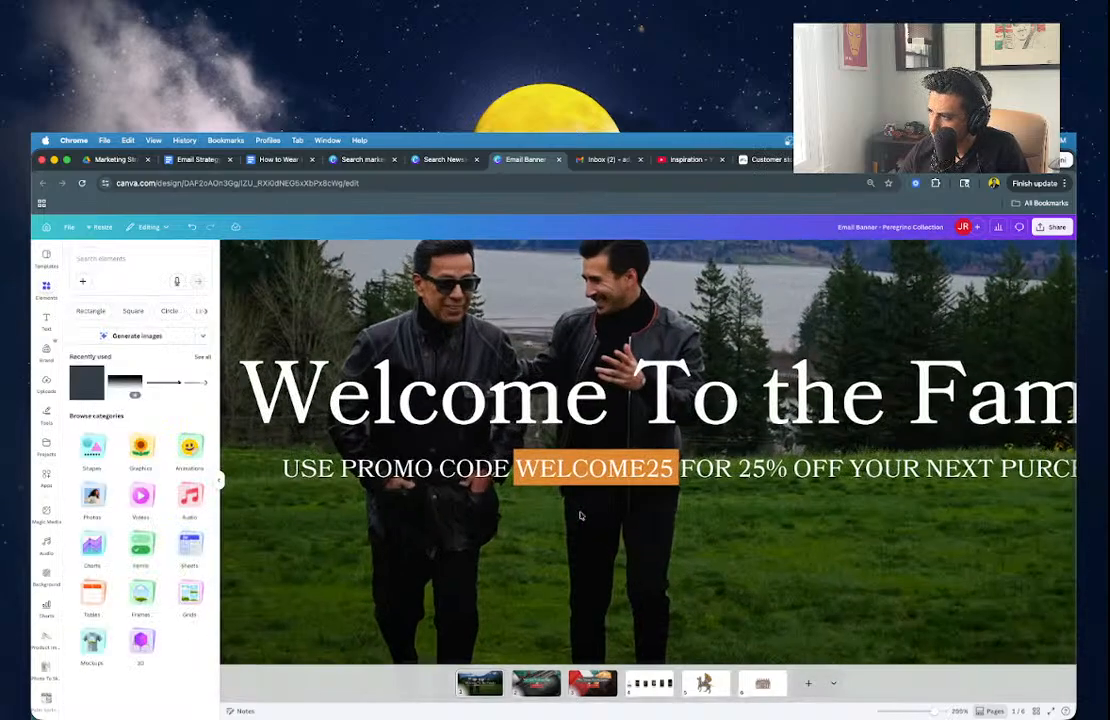
{"action": "scroll", "coordinate": [580, 516], "scroll_direction": "up", "scroll_amount": 3}
{"action": "left_click", "coordinate": [570, 437]}
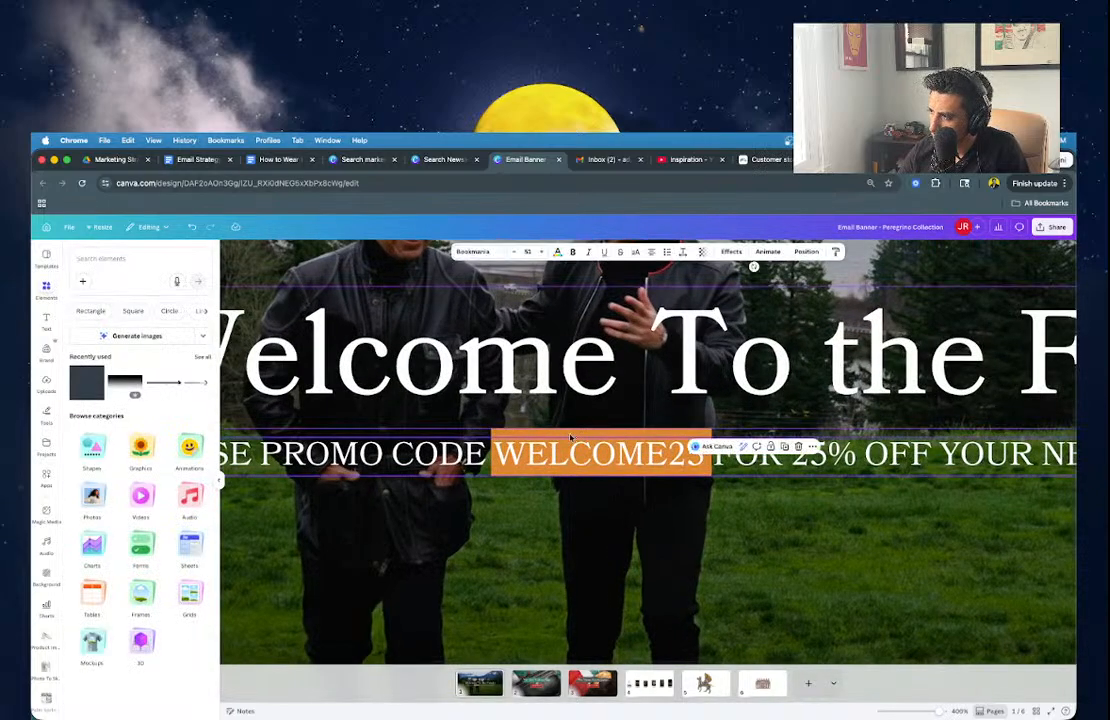
{"action": "left_click", "coordinate": [570, 436]}
{"action": "left_click", "coordinate": [570, 435]}
{"action": "left_click_drag", "start_coordinate": [605, 413], "coordinate": [605, 402]}
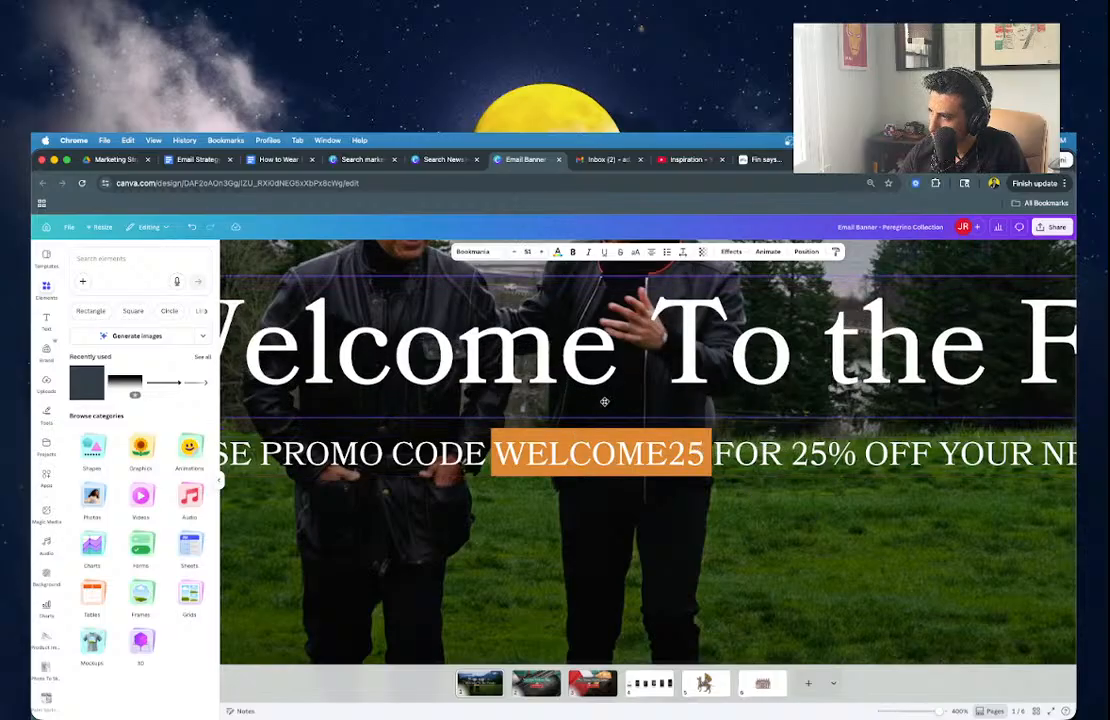
{"action": "left_click", "coordinate": [594, 436]}
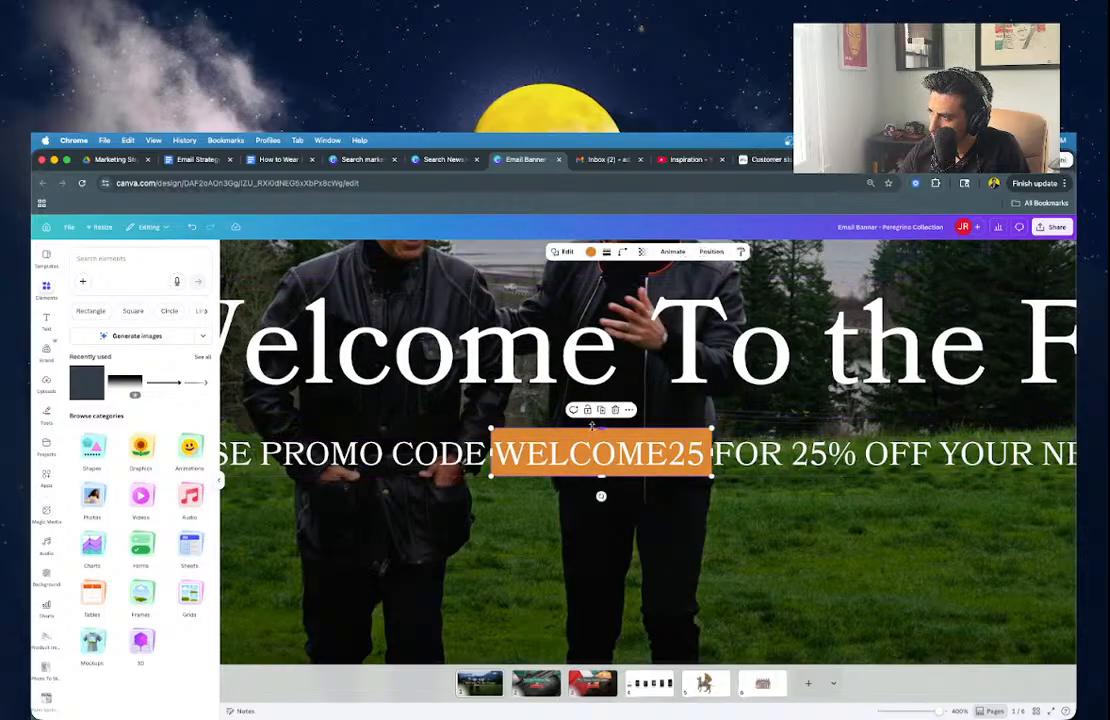
{"action": "left_click_drag", "start_coordinate": [594, 430], "coordinate": [594, 434]}
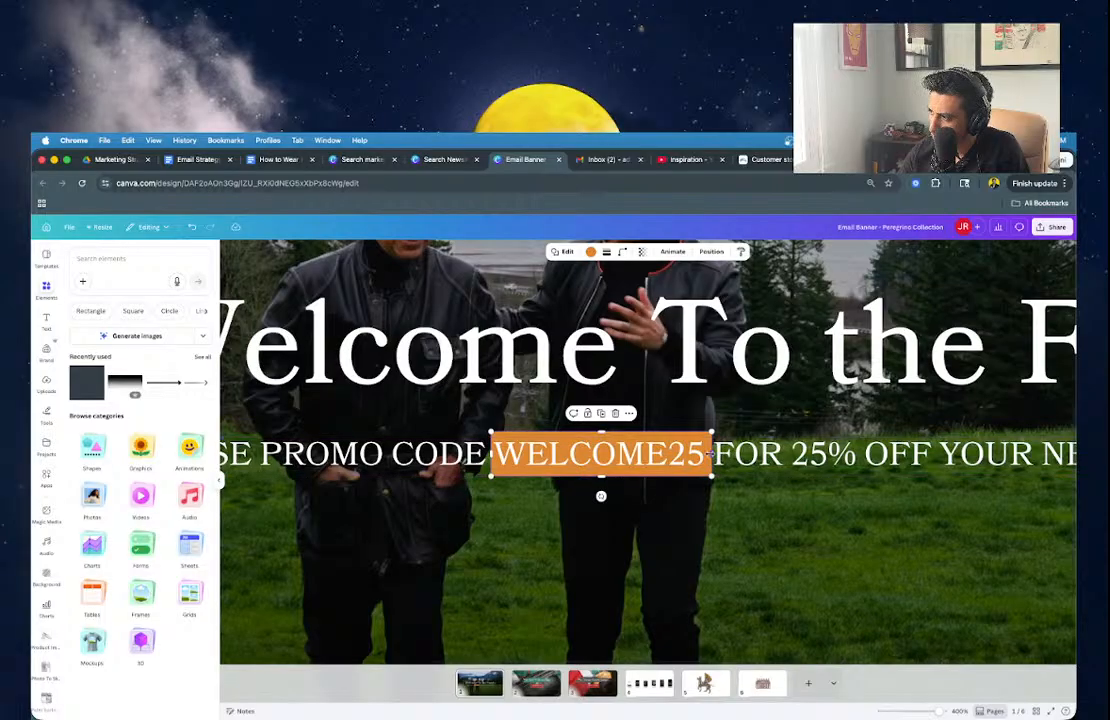
{"action": "left_click_drag", "start_coordinate": [709, 454], "coordinate": [707, 454]}
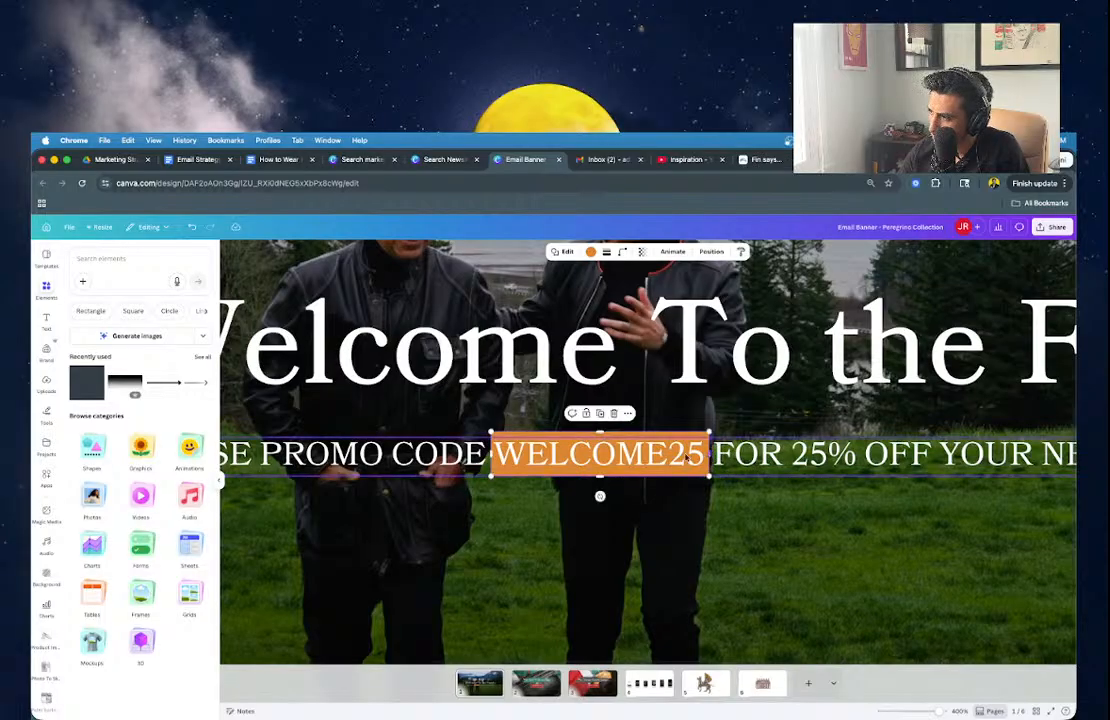
Change the word WELCOME25 in the promo line to dark text.
{"action": "double_click", "coordinate": [650, 456]}
{"action": "scroll", "coordinate": [648, 455], "scroll_direction": "right", "scroll_amount": 3}
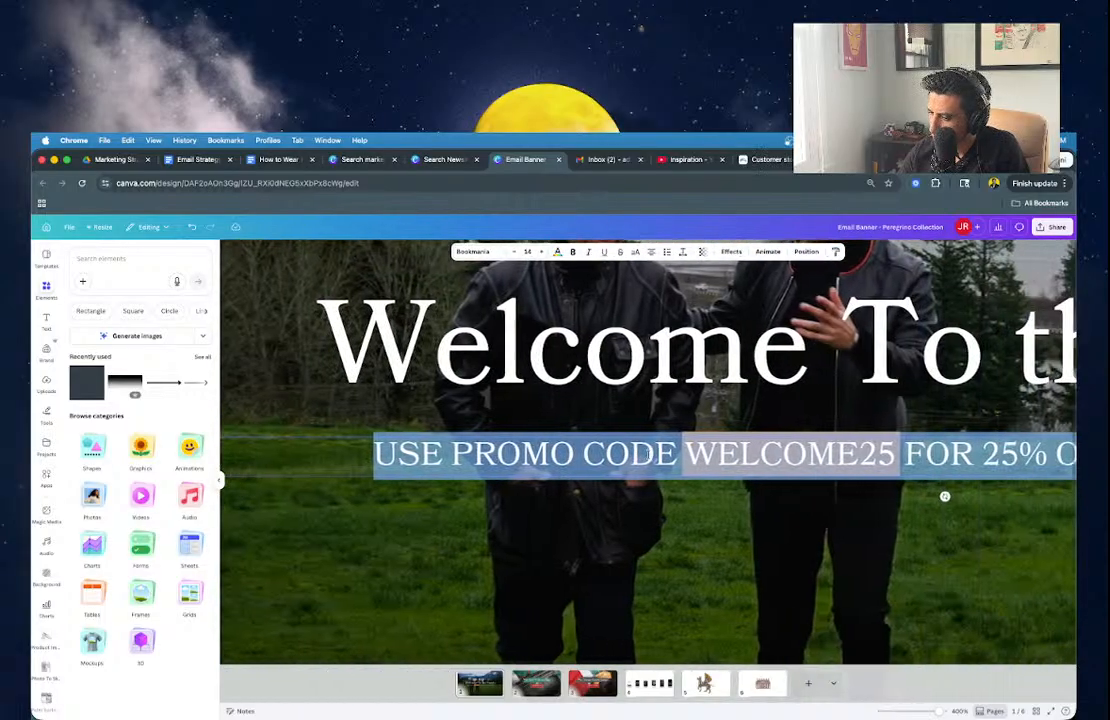
{"action": "double_click", "coordinate": [763, 457]}
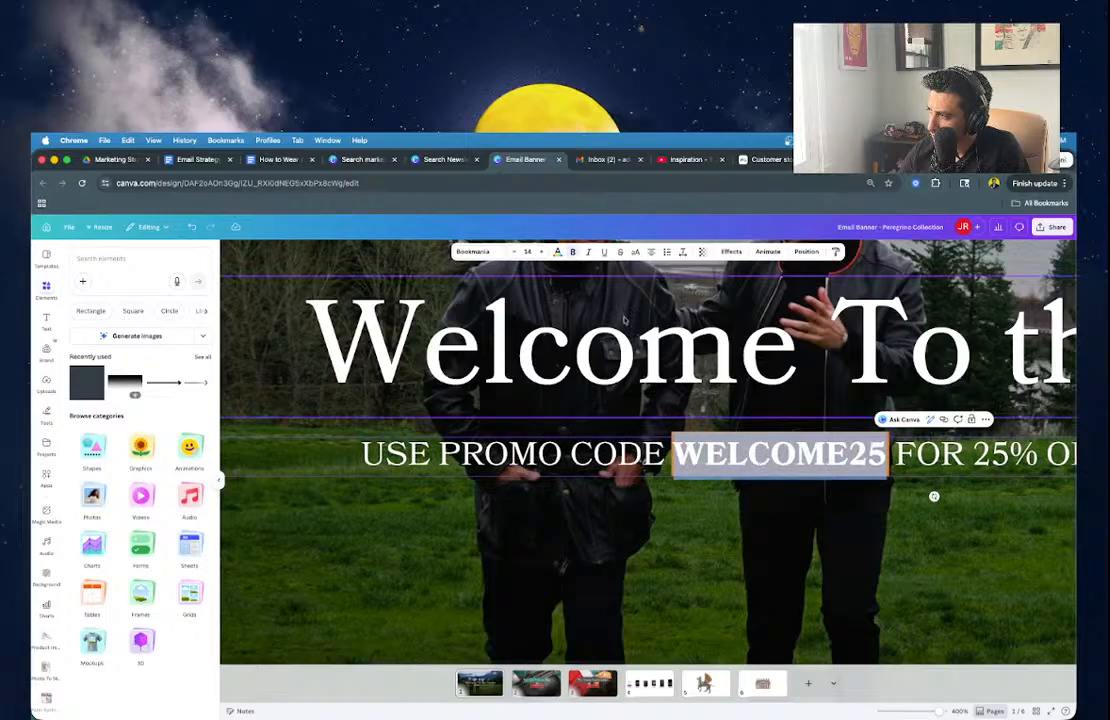
{"action": "left_click", "coordinate": [557, 252]}
{"action": "left_click", "coordinate": [182, 373]}
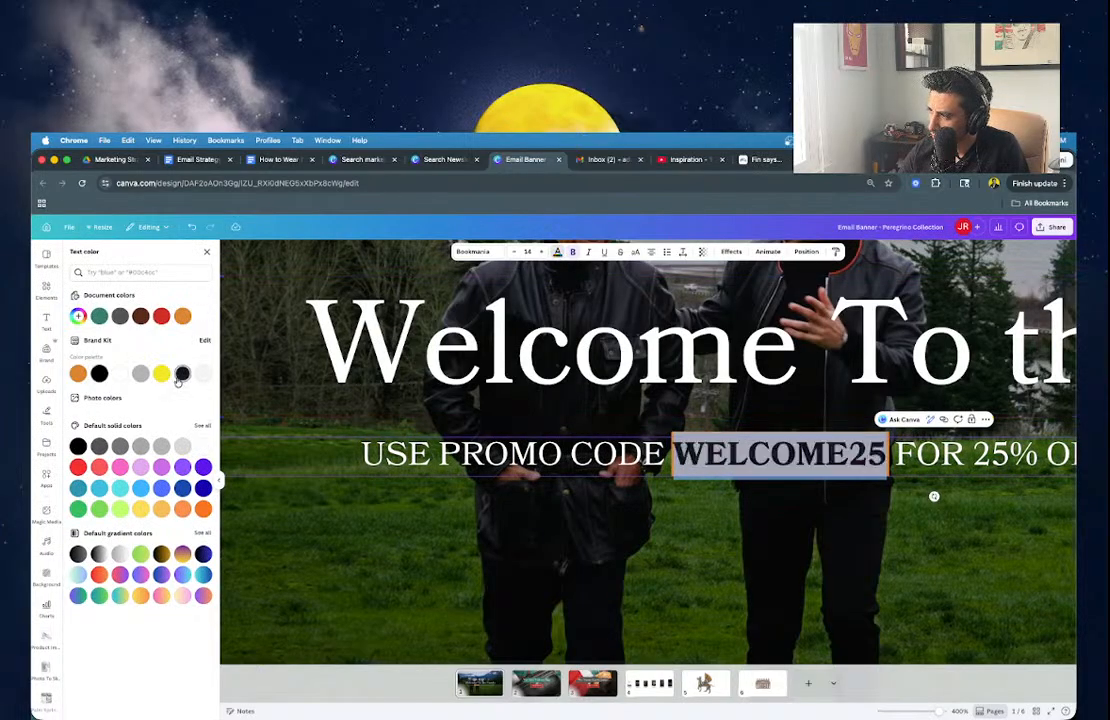
{"action": "left_click", "coordinate": [519, 566]}
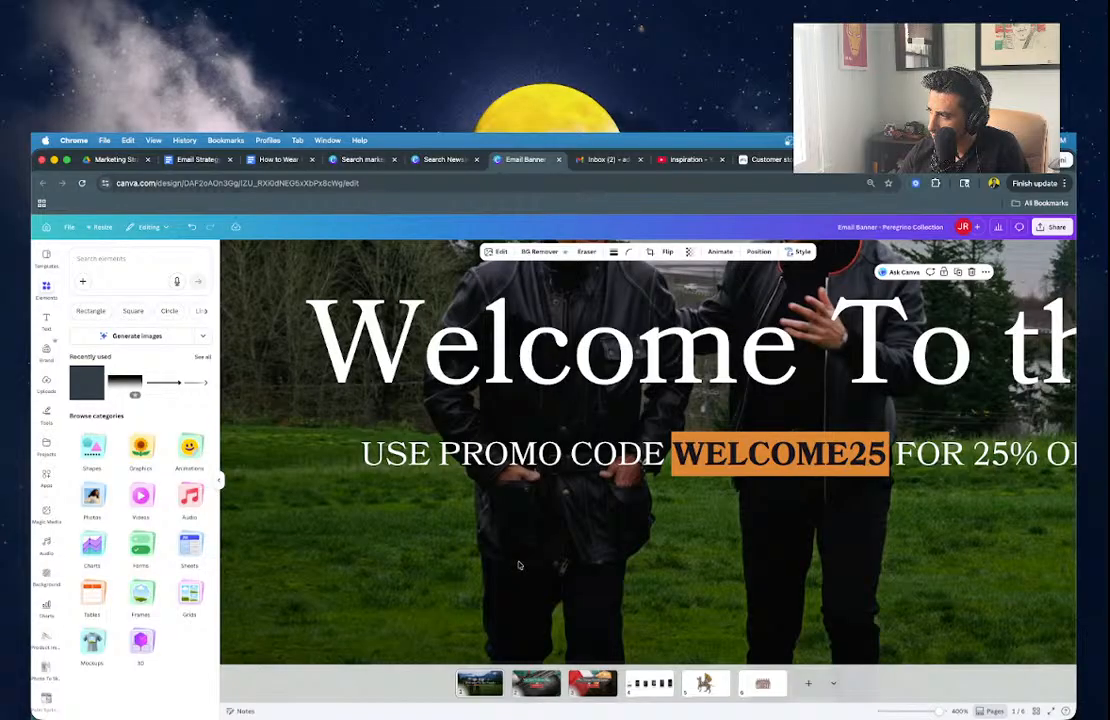
{"action": "scroll", "coordinate": [519, 566], "scroll_direction": "down", "scroll_amount": 5}
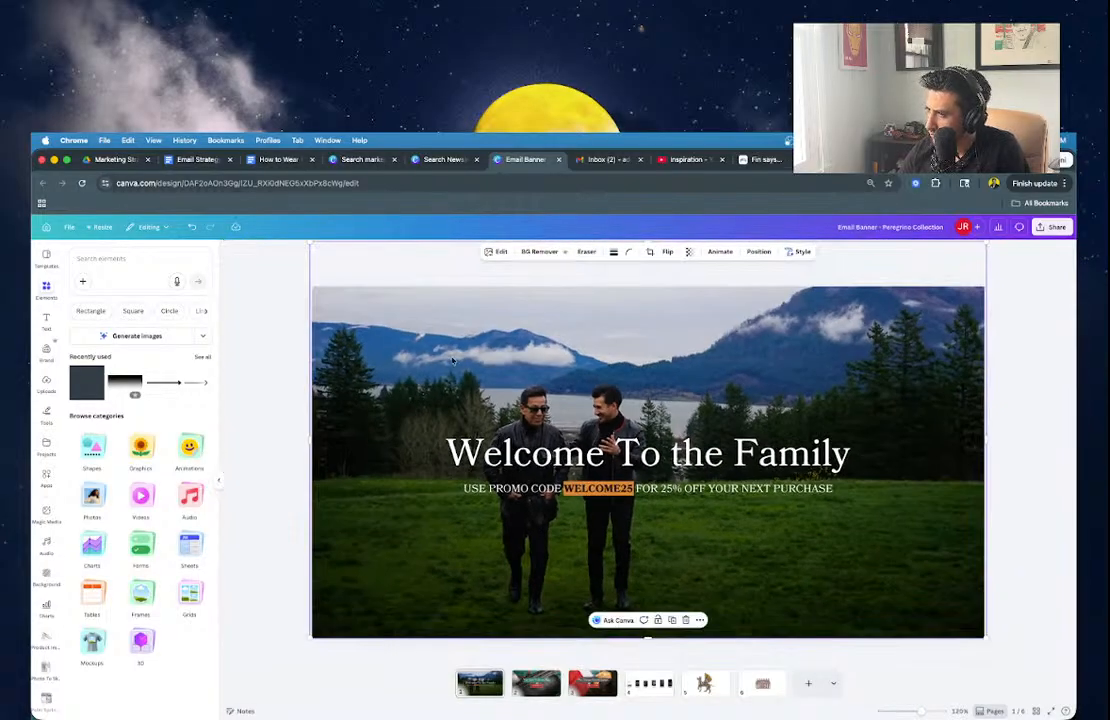
Insert the J.L. Rocha logo from Logos and shrink it to a small mark at the bottom centre.
{"action": "left_click", "coordinate": [299, 389]}
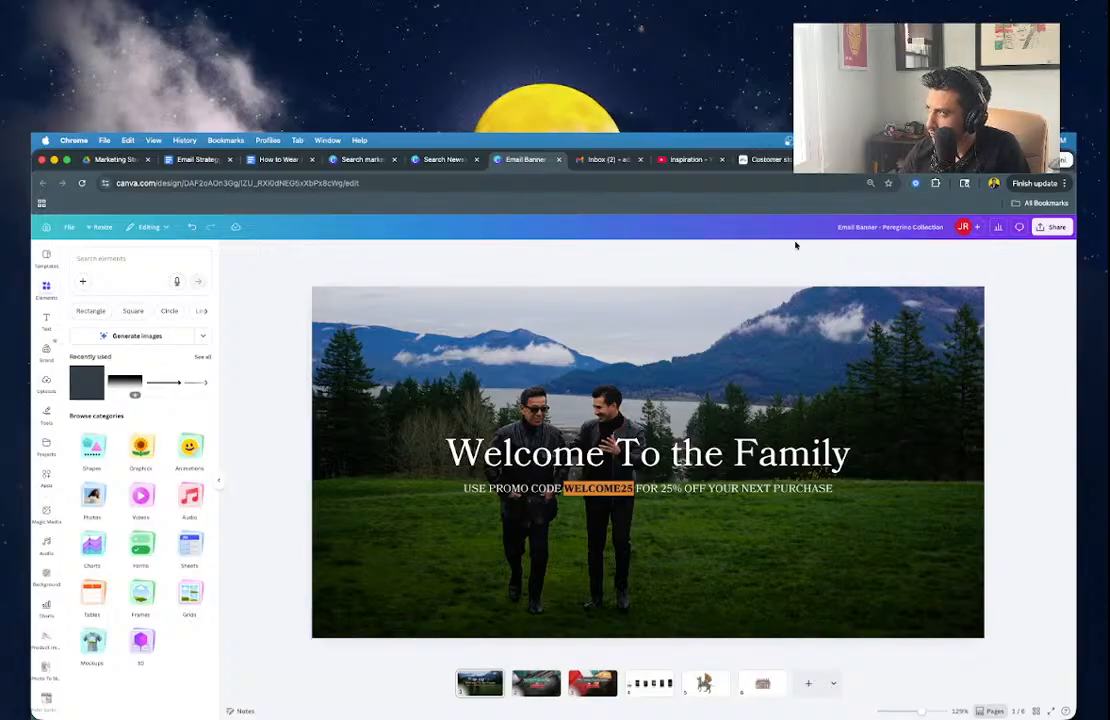
{"action": "left_click", "coordinate": [918, 160]}
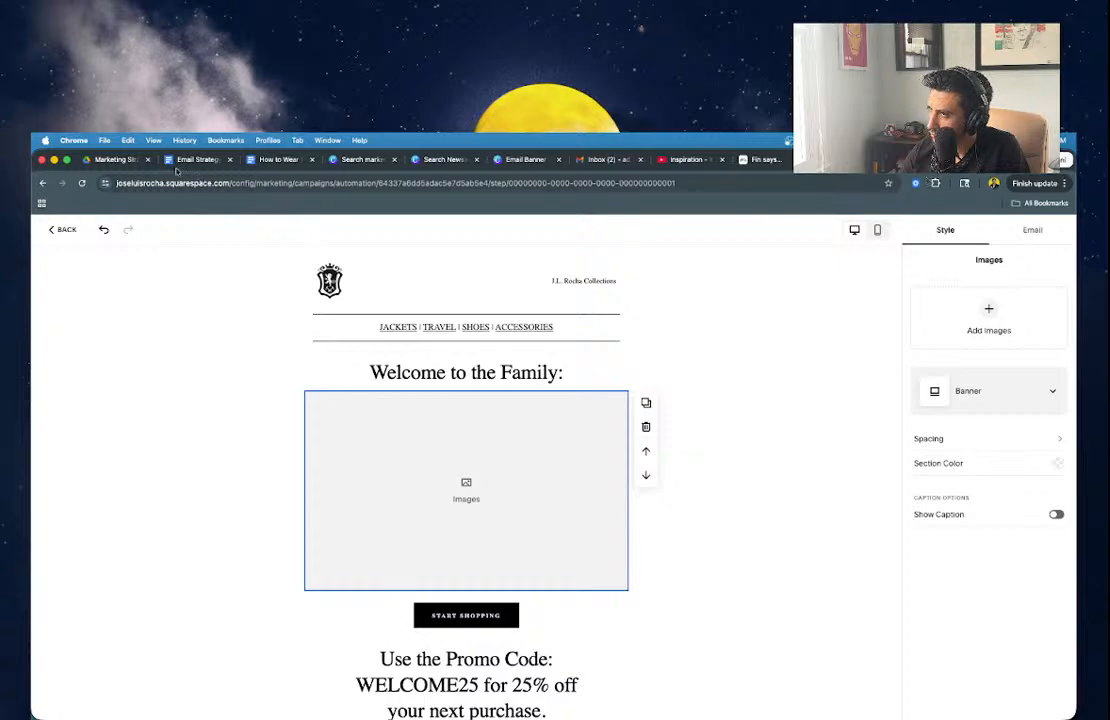
{"action": "left_click", "coordinate": [524, 161]}
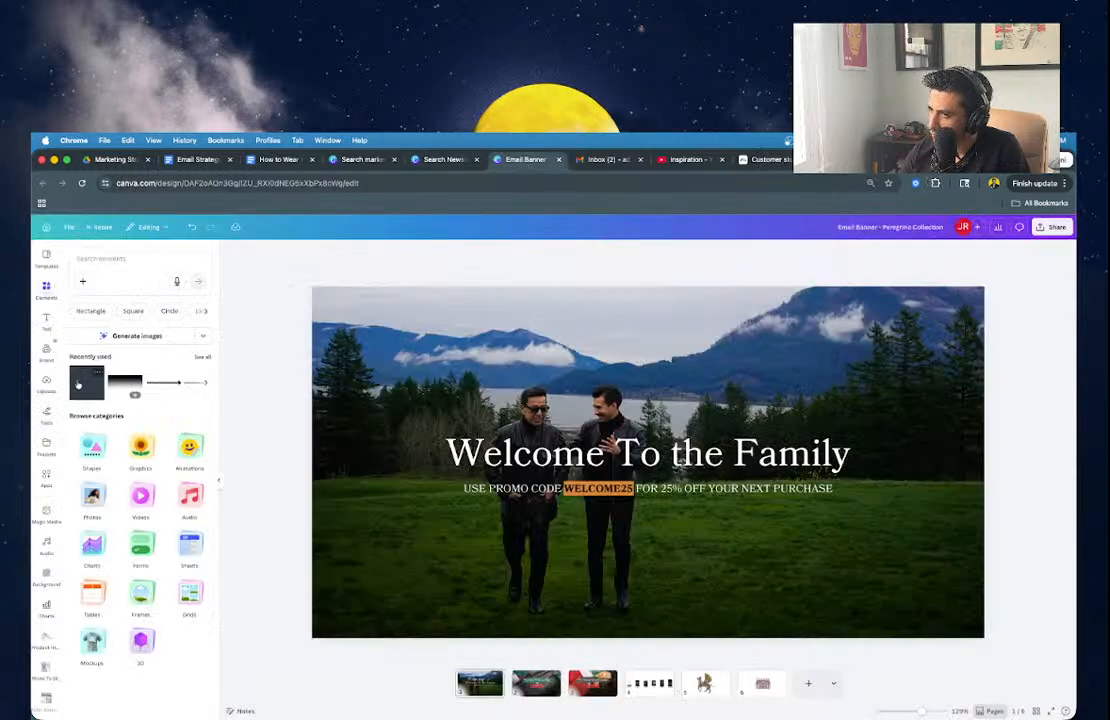
{"action": "scroll", "coordinate": [46, 443], "scroll_direction": "down", "scroll_amount": 5}
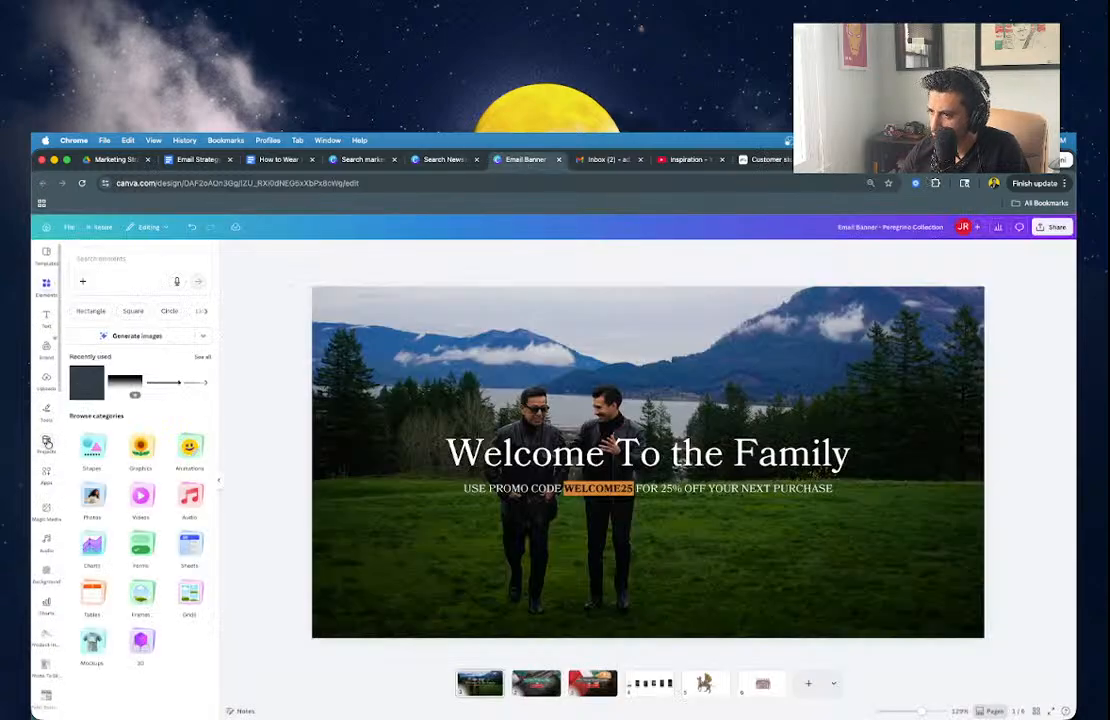
{"action": "scroll", "coordinate": [46, 443], "scroll_direction": "up", "scroll_amount": 3}
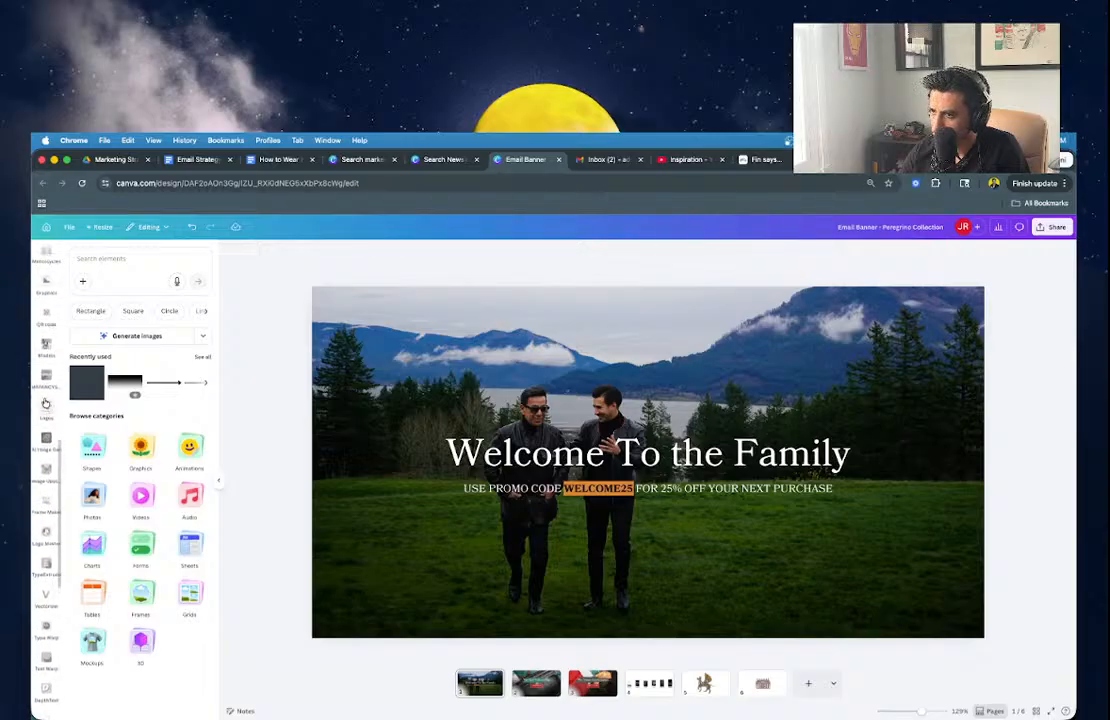
{"action": "left_click", "coordinate": [46, 413]}
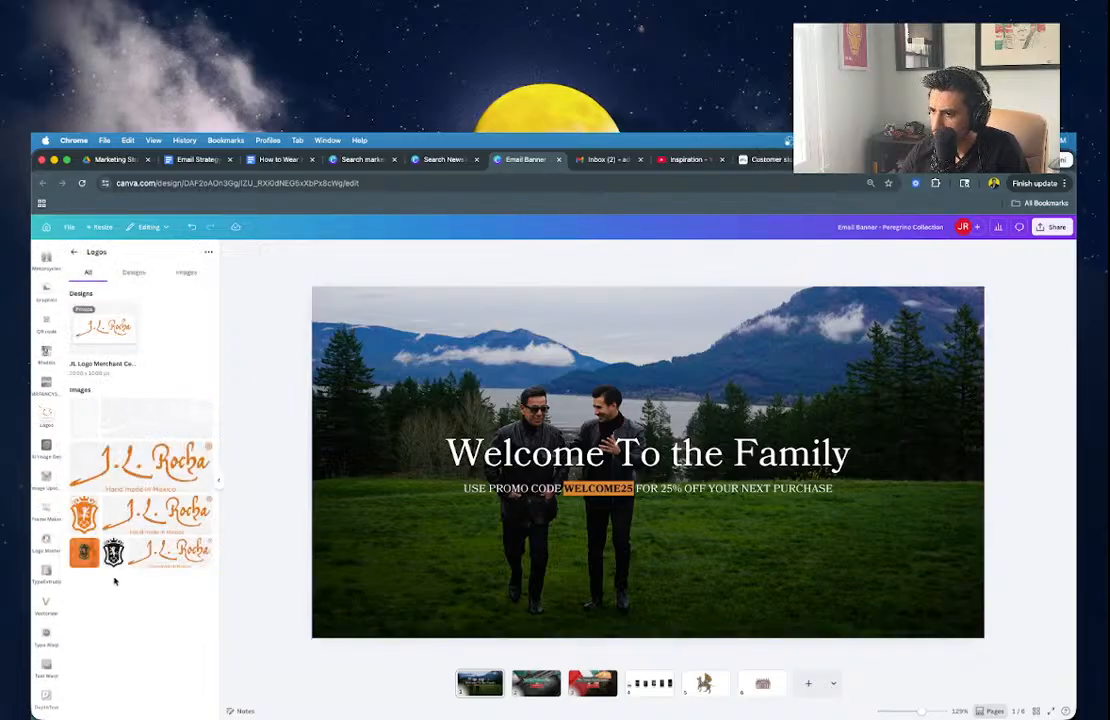
{"action": "left_click", "coordinate": [140, 460]}
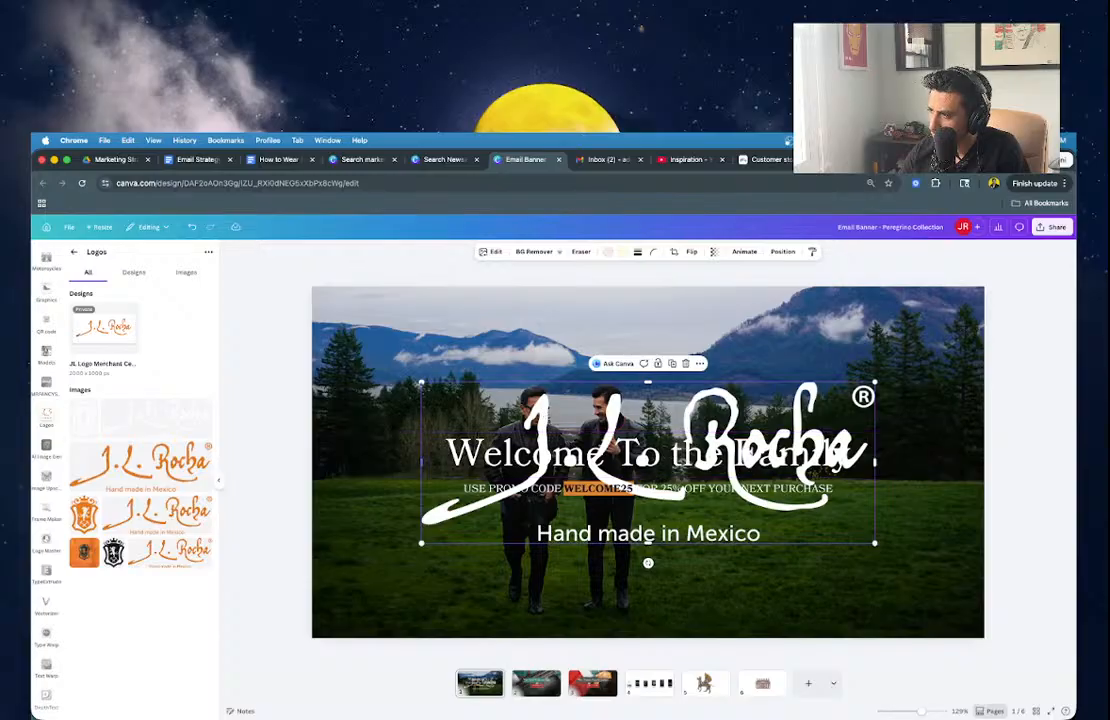
{"action": "left_click_drag", "start_coordinate": [421, 383], "coordinate": [655, 618]}
{"action": "left_click", "coordinate": [657, 648]}
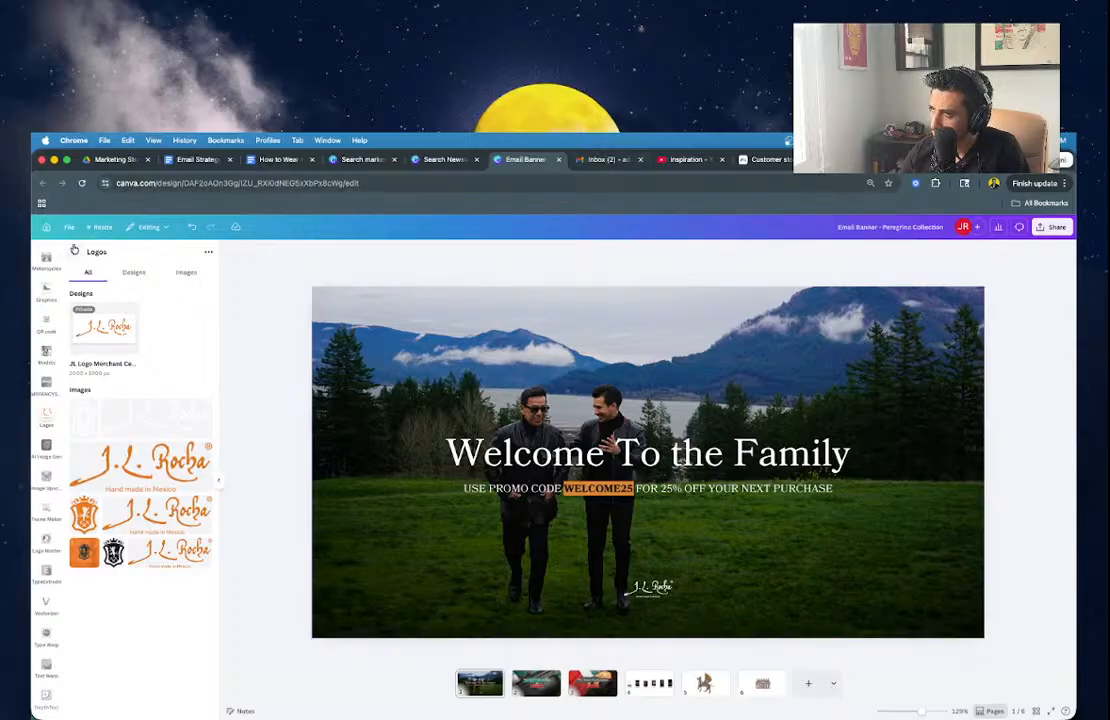
Open joseluisrocha.com in a new tab and scroll through the homepage.
{"action": "left_click", "coordinate": [940, 160]}
{"action": "key", "text": "super+t"}
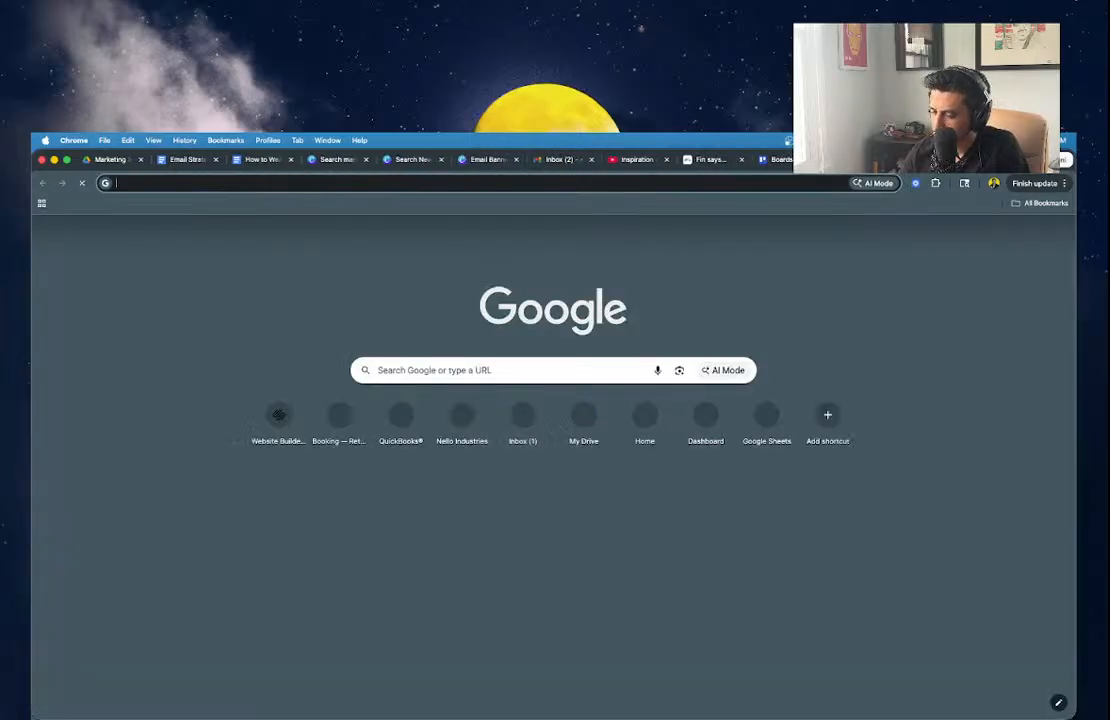
{"action": "type", "text": "jrlrocha"}
{"action": "key", "text": "super+a"}
{"action": "type", "text": "hl"}
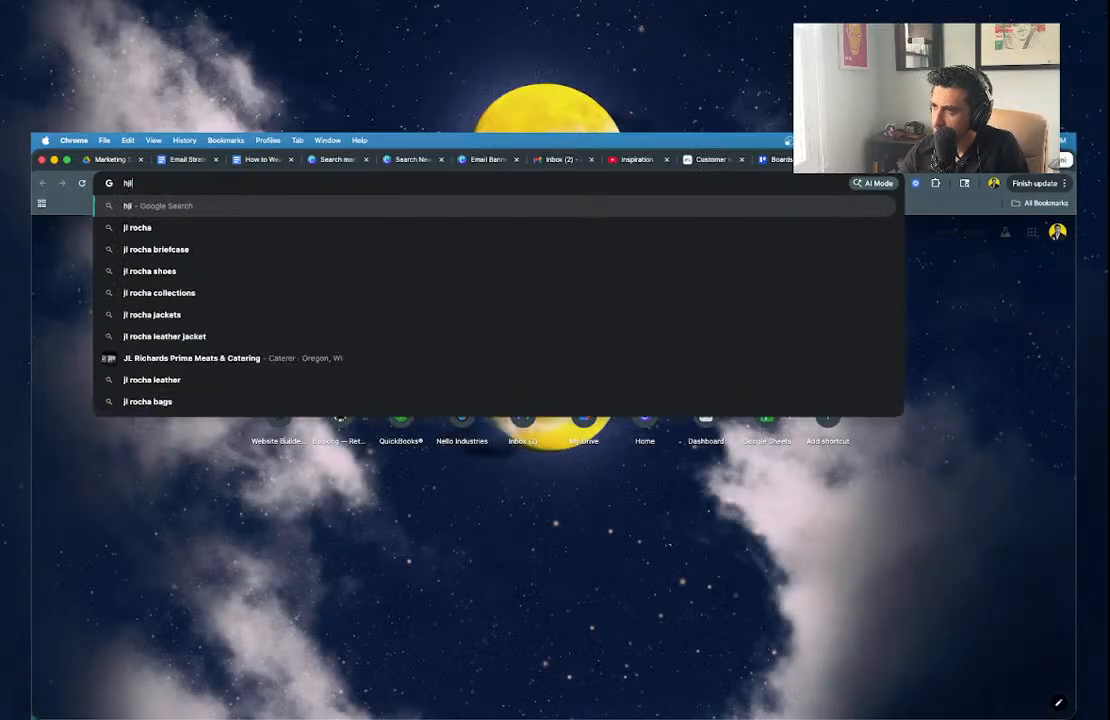
{"action": "key", "text": "BackSpace"}
{"action": "key", "text": "BackSpace"}
{"action": "type", "text": "joseluisrocha"}
{"action": "key", "text": "Return"}
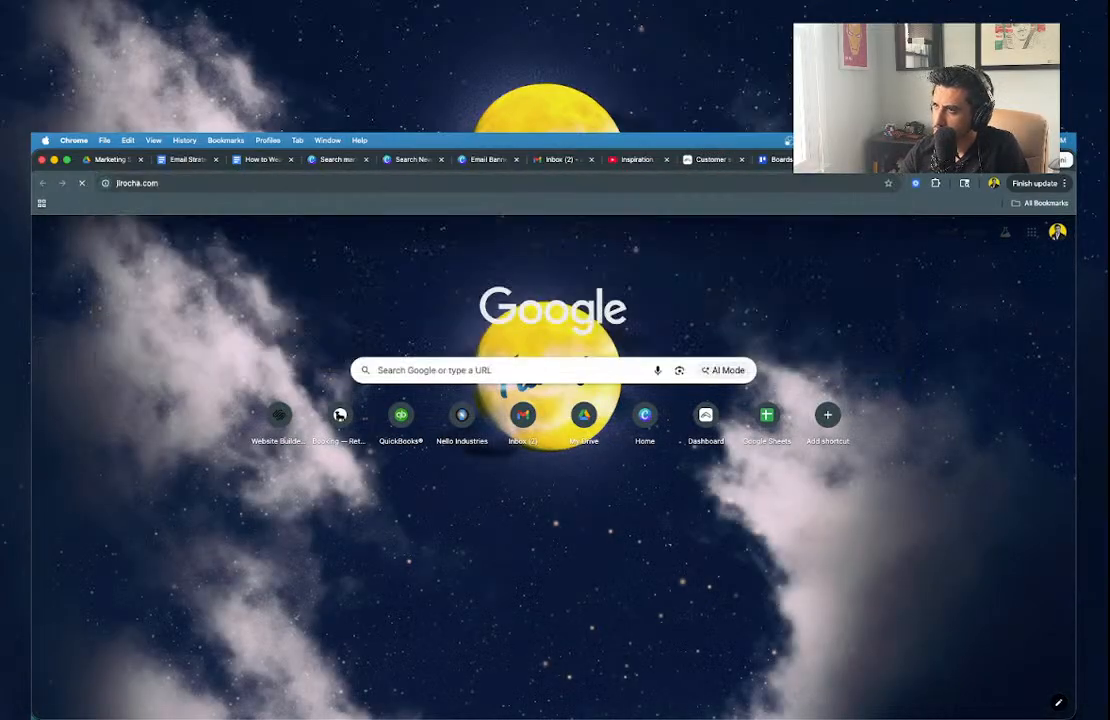
{"action": "scroll", "coordinate": [640, 485], "scroll_direction": "down", "scroll_amount": 10}
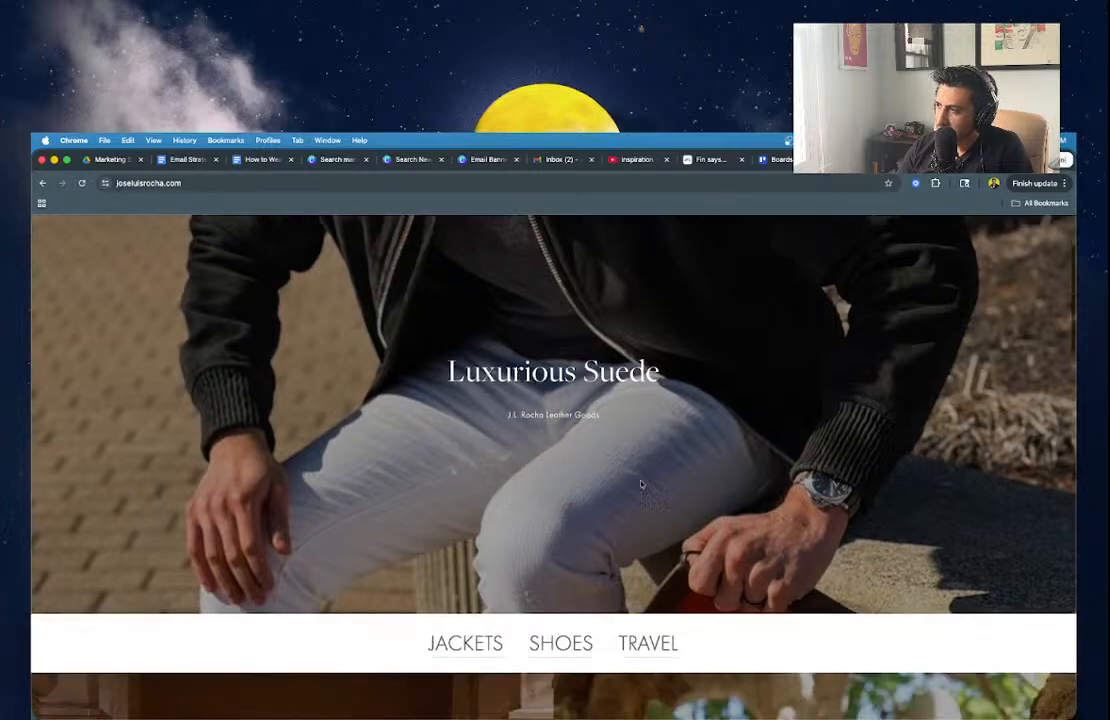
{"action": "scroll", "coordinate": [641, 486], "scroll_direction": "down", "scroll_amount": 15}
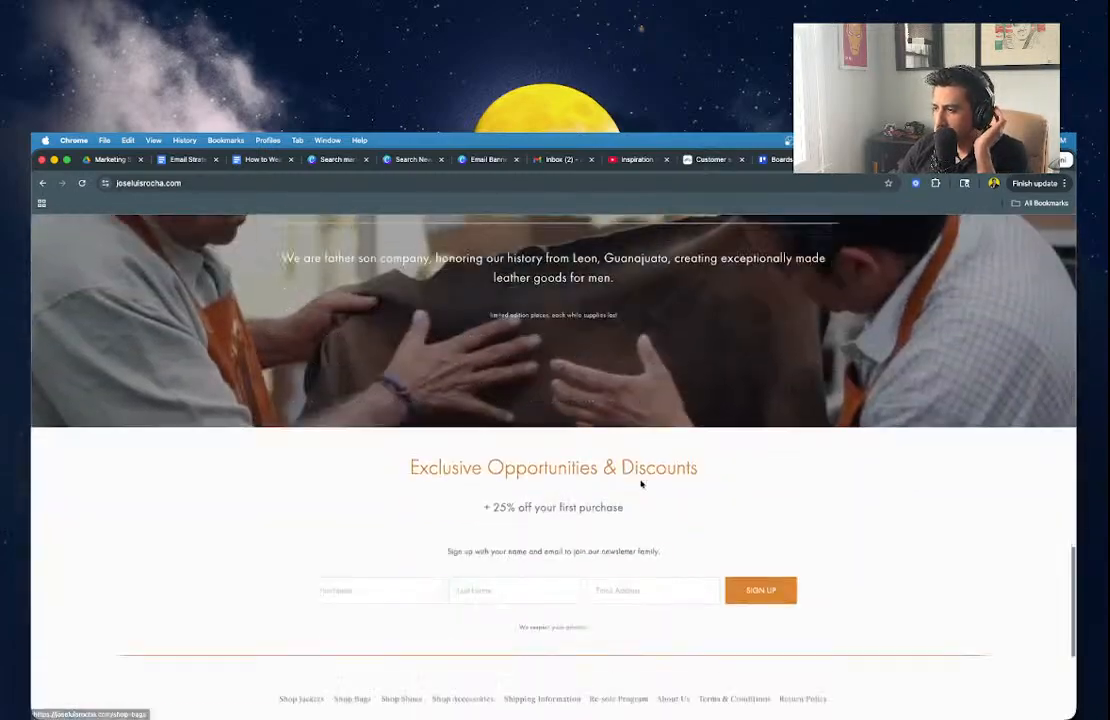
{"action": "scroll", "coordinate": [700, 400], "scroll_direction": "up", "scroll_amount": 20}
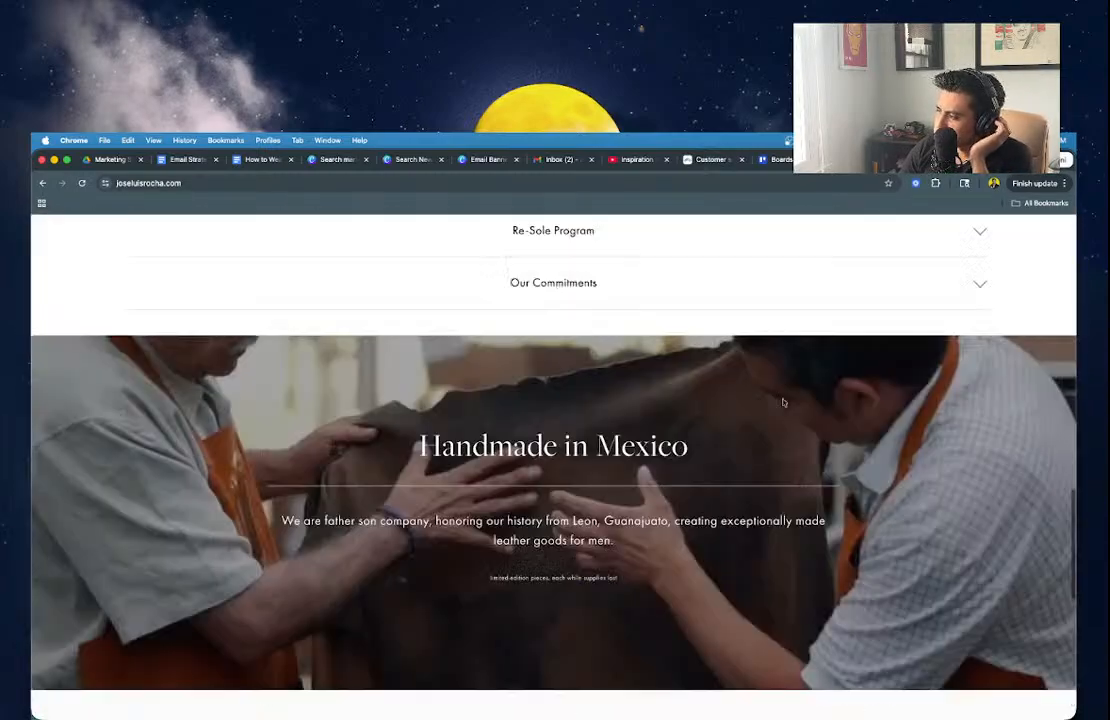
Browse All Jackets to the Magallanes Lambskin Leather Bomber Jacket Black page, then return to the email editor.
{"action": "mouse_move", "coordinate": [437, 287]}
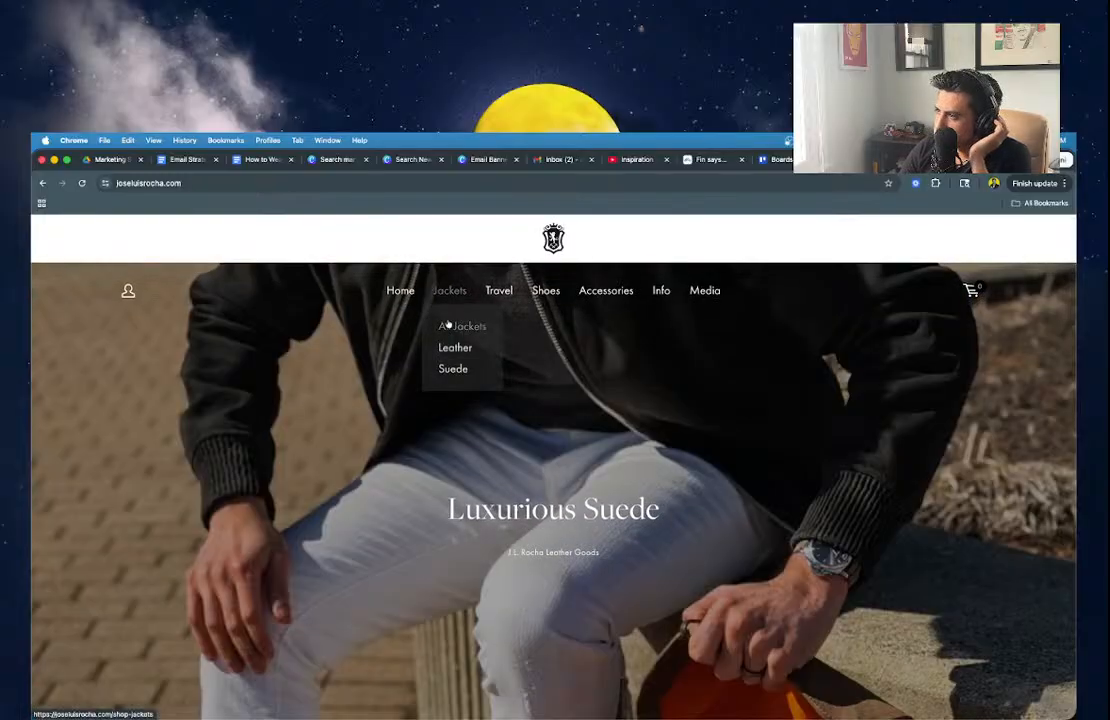
{"action": "left_click", "coordinate": [452, 326]}
{"action": "left_click", "coordinate": [372, 536]}
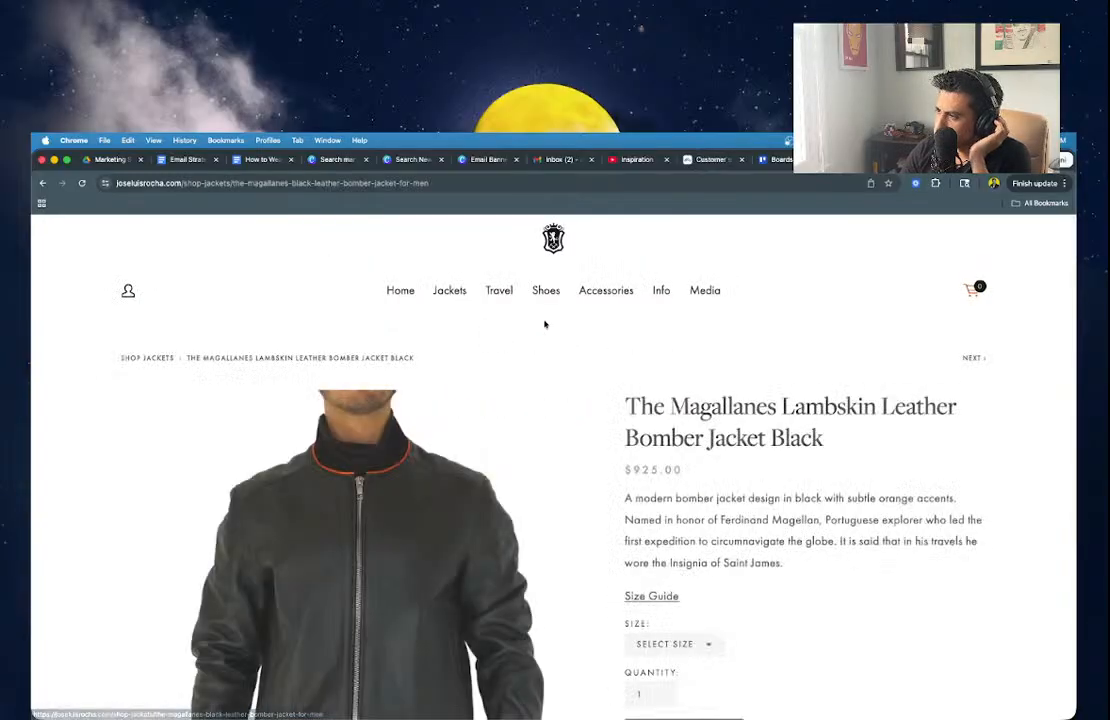
{"action": "scroll", "coordinate": [657, 520], "scroll_direction": "down", "scroll_amount": 3}
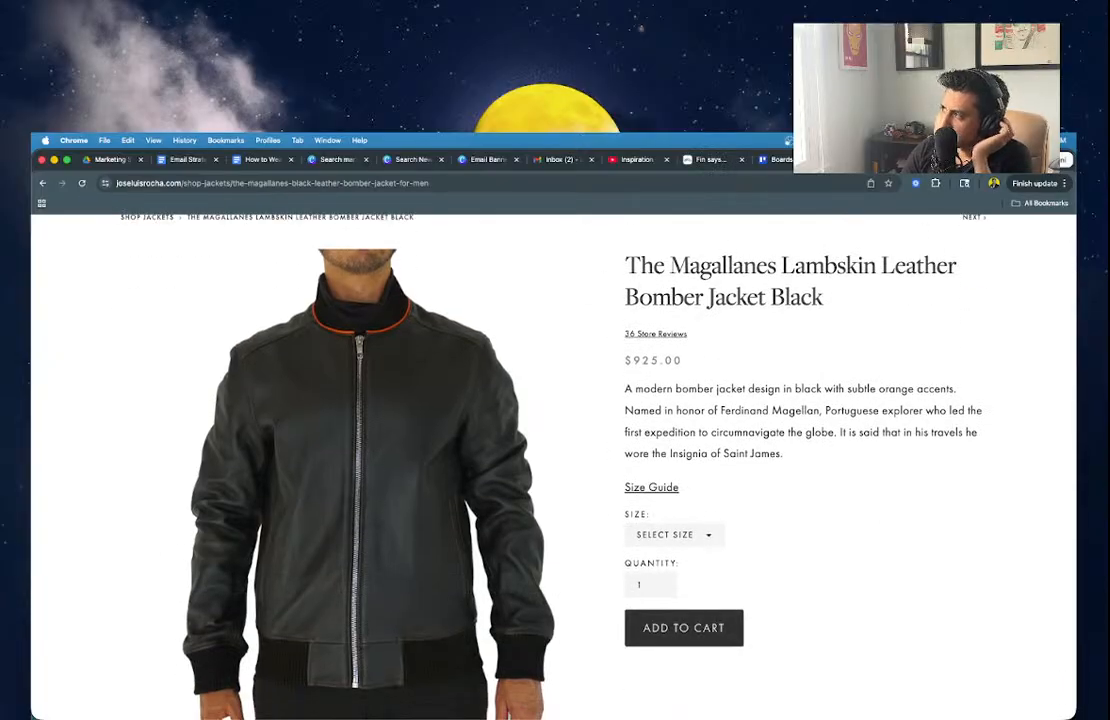
{"action": "scroll", "coordinate": [842, 384], "scroll_direction": "down", "scroll_amount": 10}
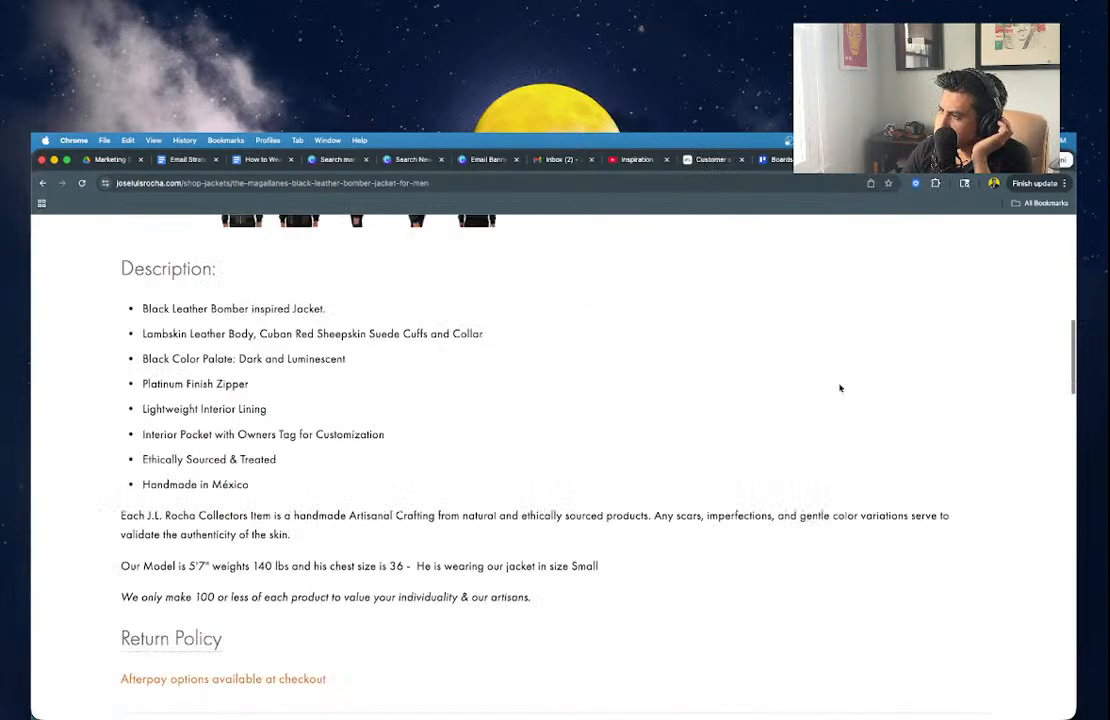
{"action": "scroll", "coordinate": [842, 384], "scroll_direction": "up", "scroll_amount": 12}
{"action": "left_click", "coordinate": [868, 160]}
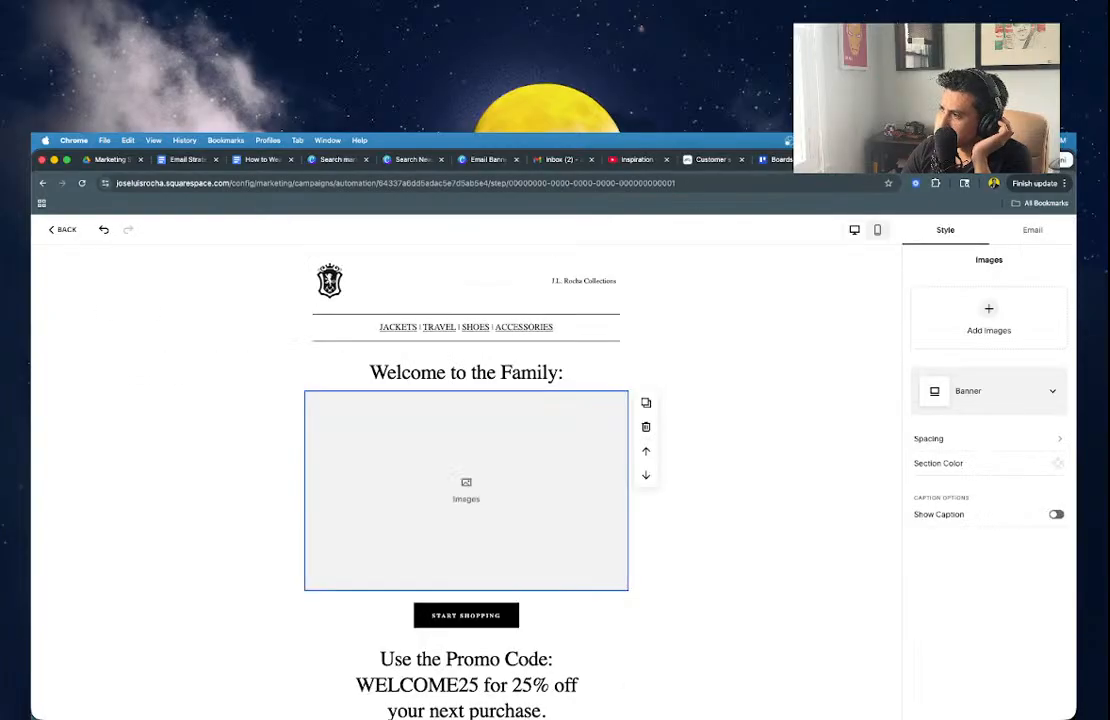
Select the START SHOPPING button section and bring up the Font Pack list in the Style panel.
{"action": "left_click", "coordinate": [530, 616]}
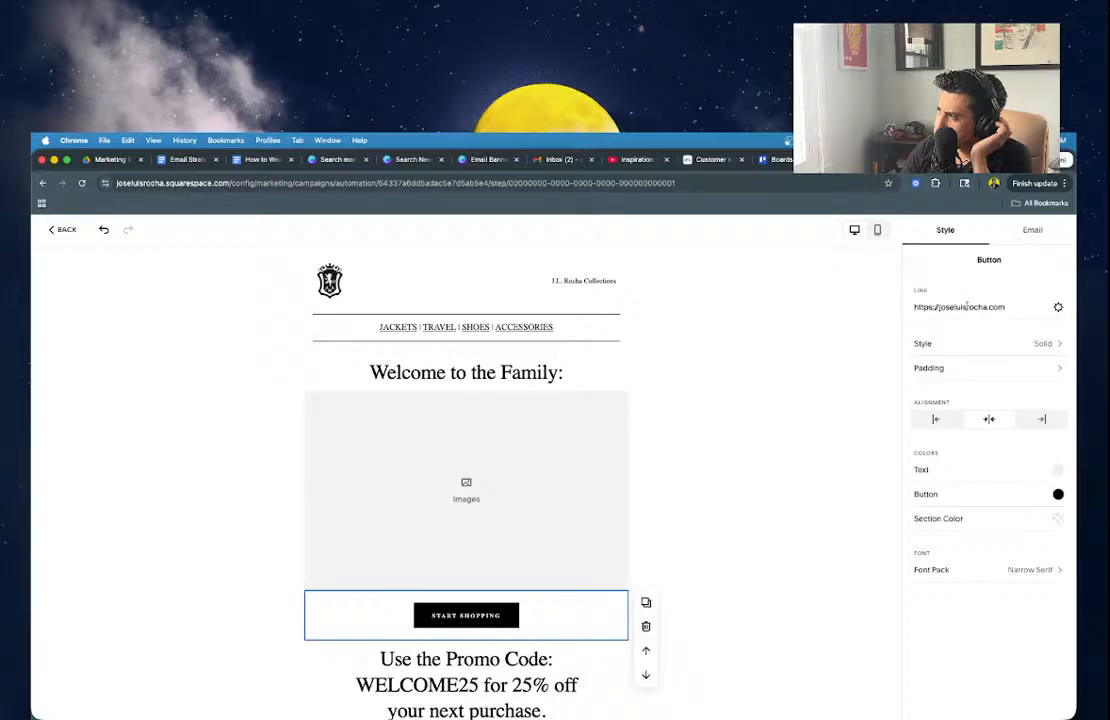
{"action": "left_click", "coordinate": [794, 348]}
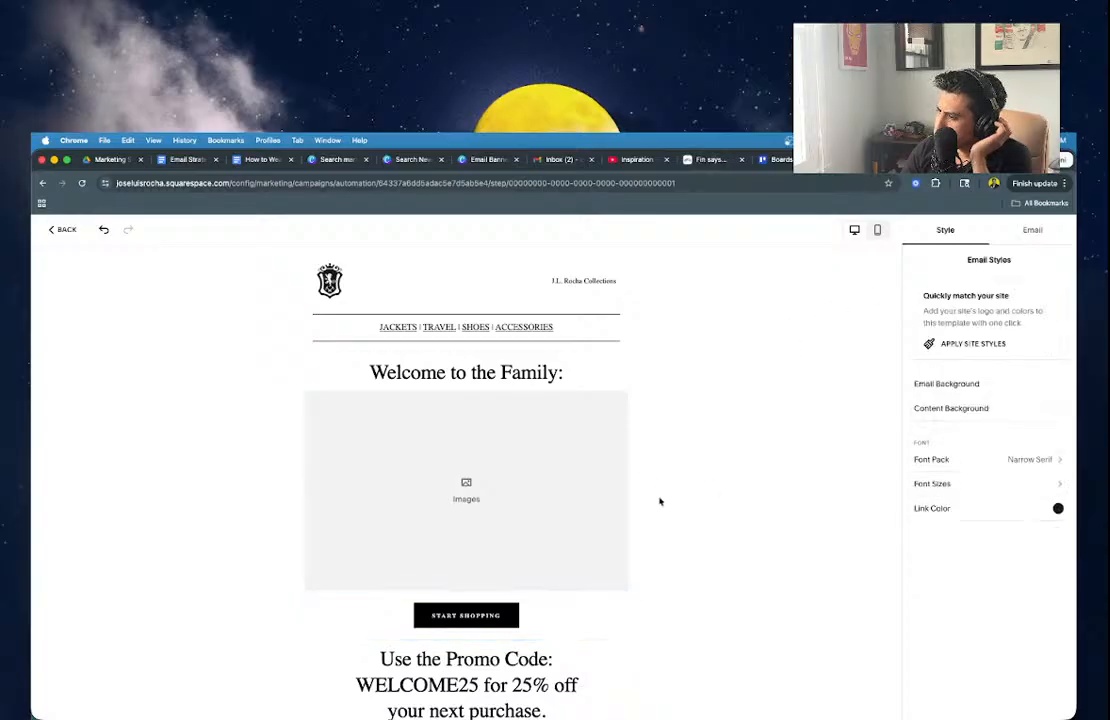
{"action": "left_click", "coordinate": [550, 612]}
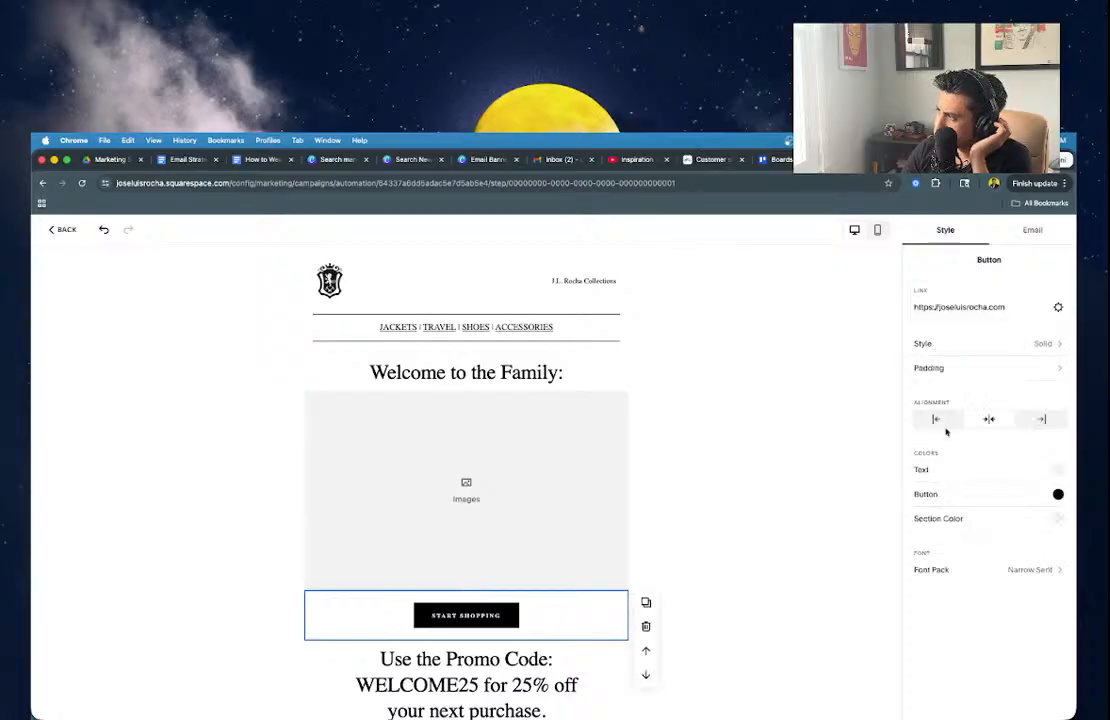
{"action": "left_click", "coordinate": [833, 325]}
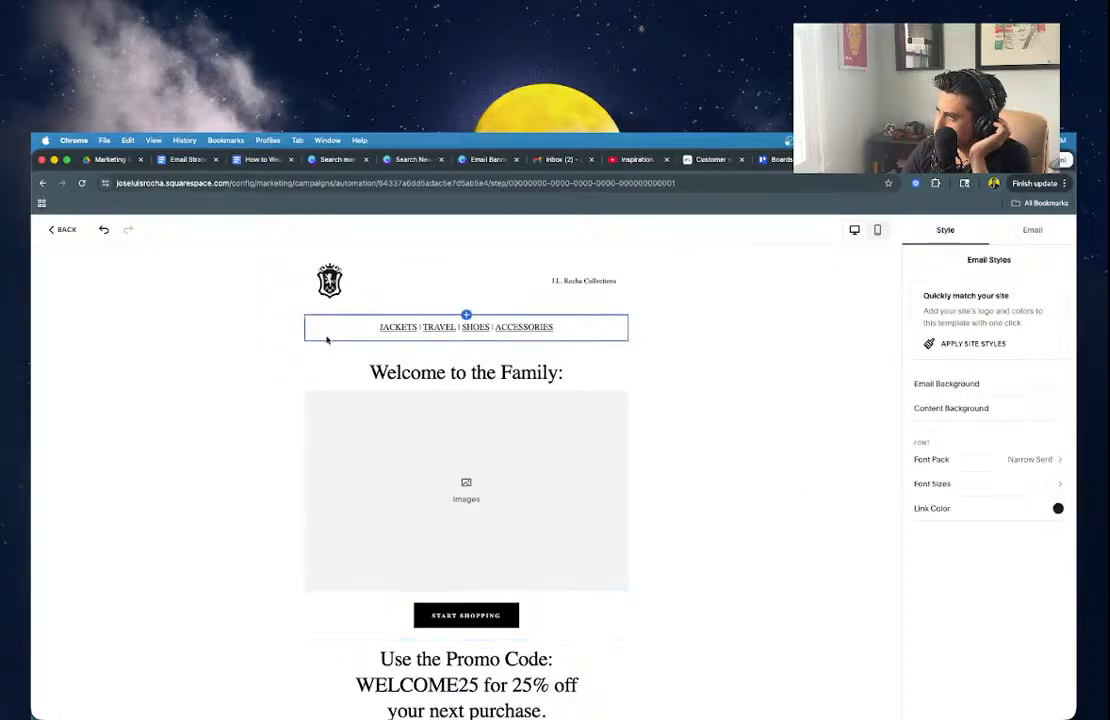
{"action": "left_click", "coordinate": [463, 607]}
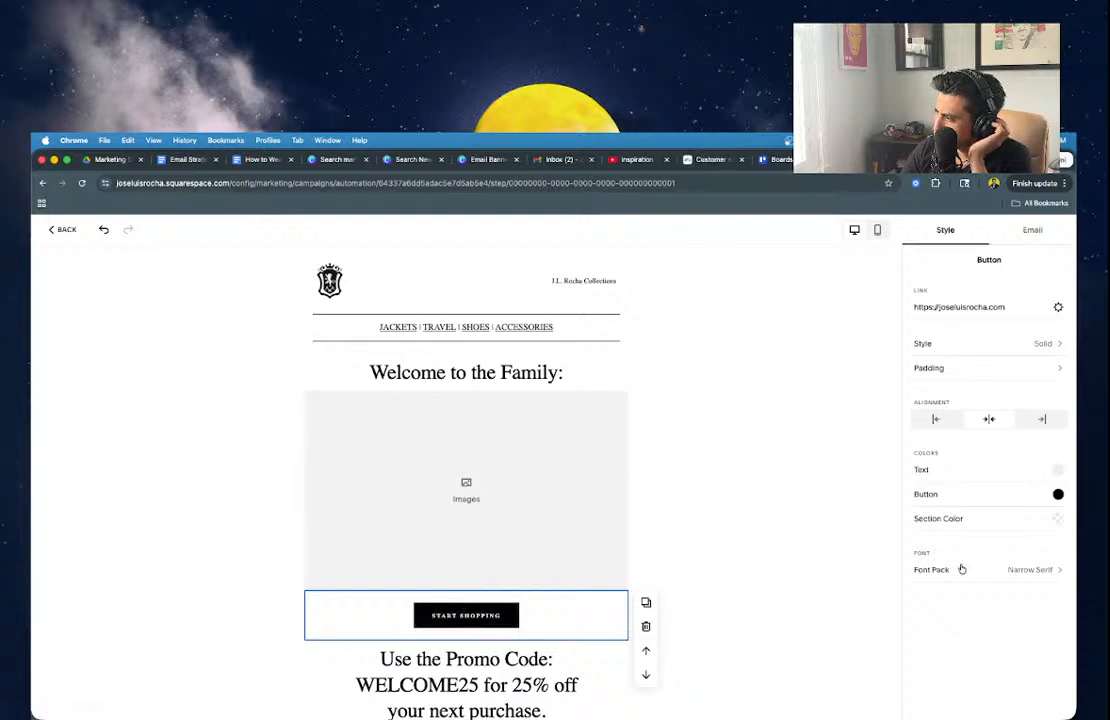
{"action": "left_click", "coordinate": [961, 569]}
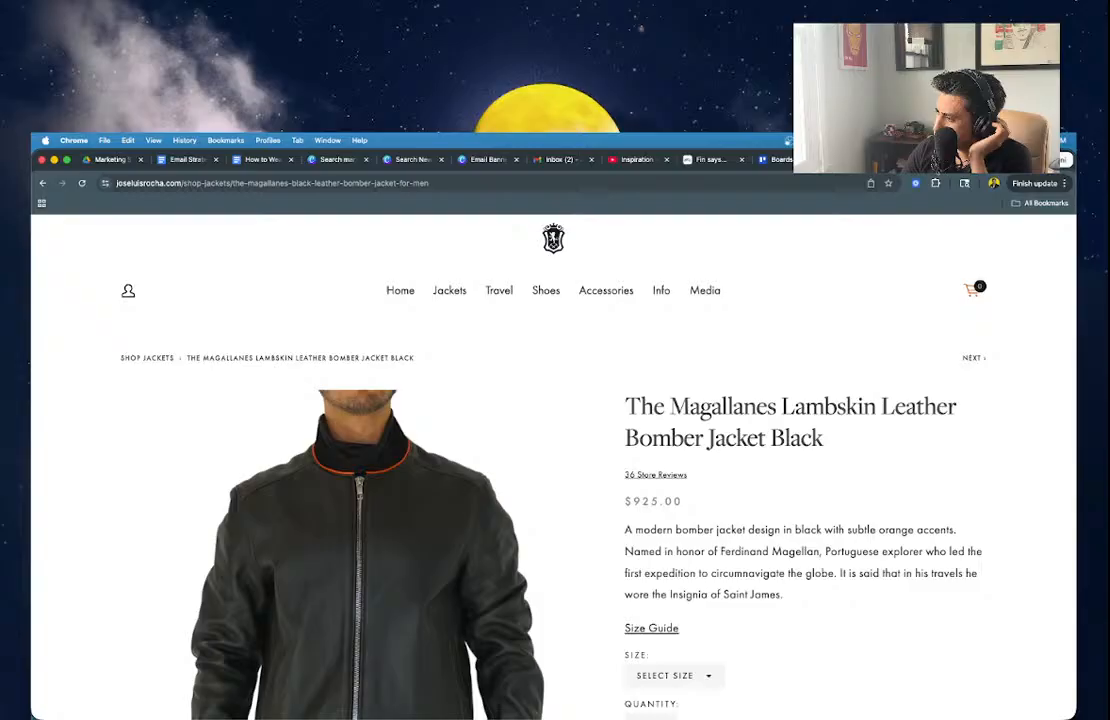
{"action": "scroll", "coordinate": [872, 520], "scroll_direction": "down", "scroll_amount": 5}
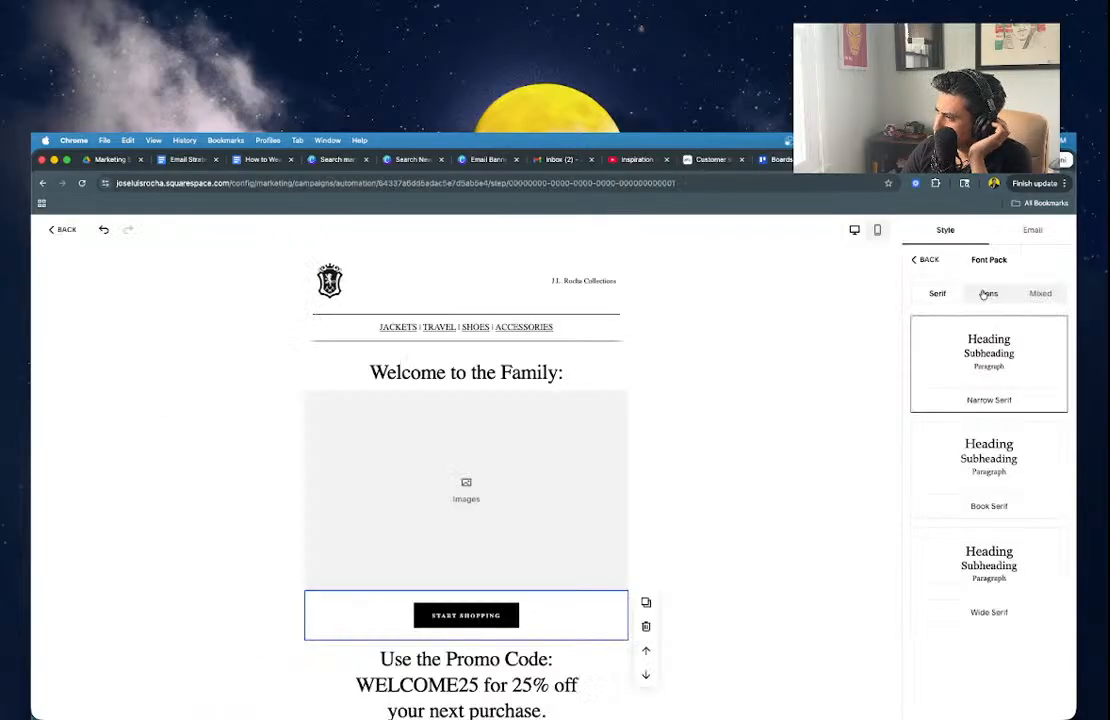
Apply the Mixed 'Narrow Mixed 2' font pack and make the category menu line a Medium Heading.
{"action": "left_click", "coordinate": [986, 294]}
{"action": "left_click", "coordinate": [1041, 294]}
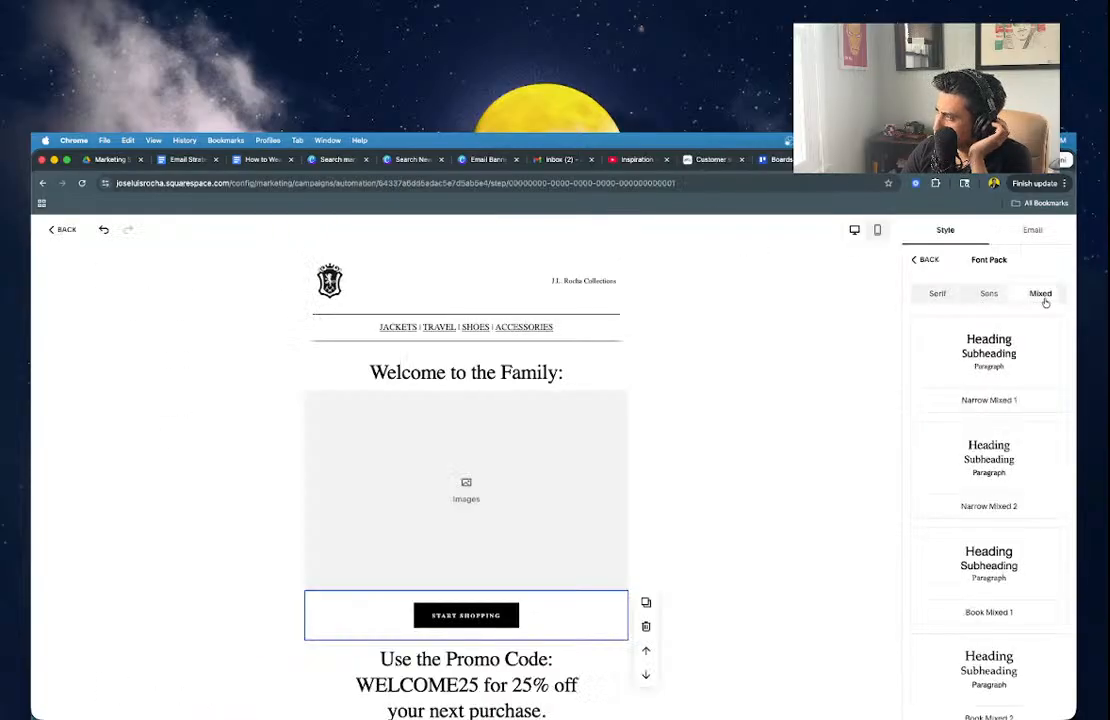
{"action": "left_click", "coordinate": [990, 461]}
{"action": "triple_click", "coordinate": [588, 327]}
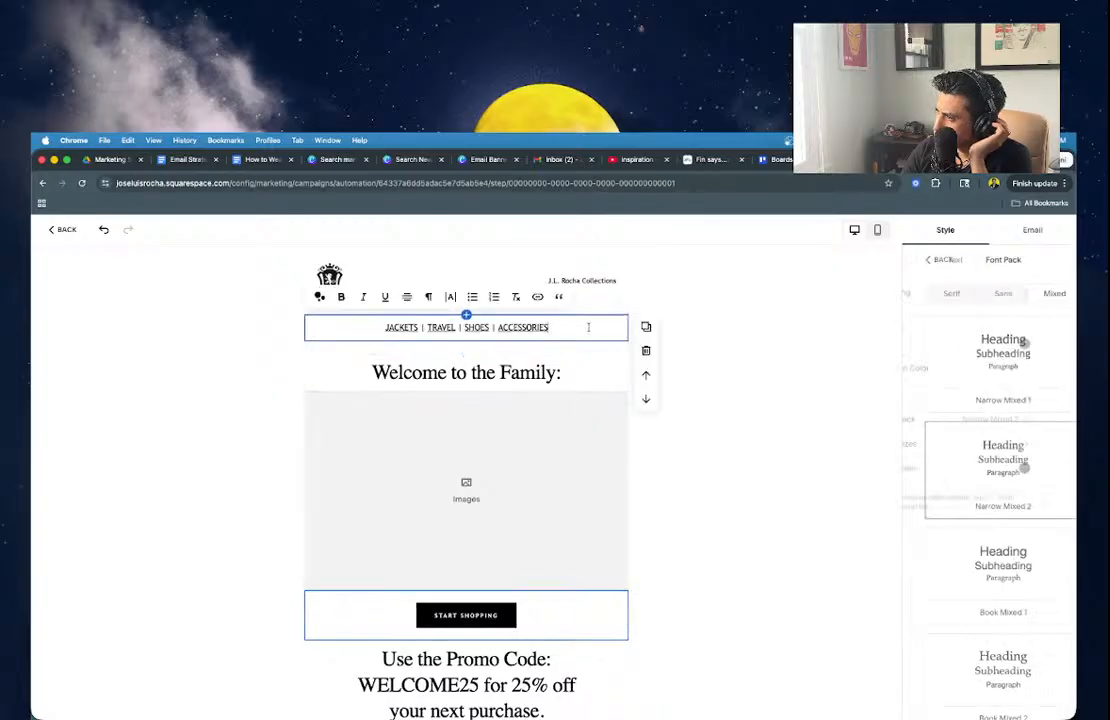
{"action": "left_click", "coordinate": [429, 297]}
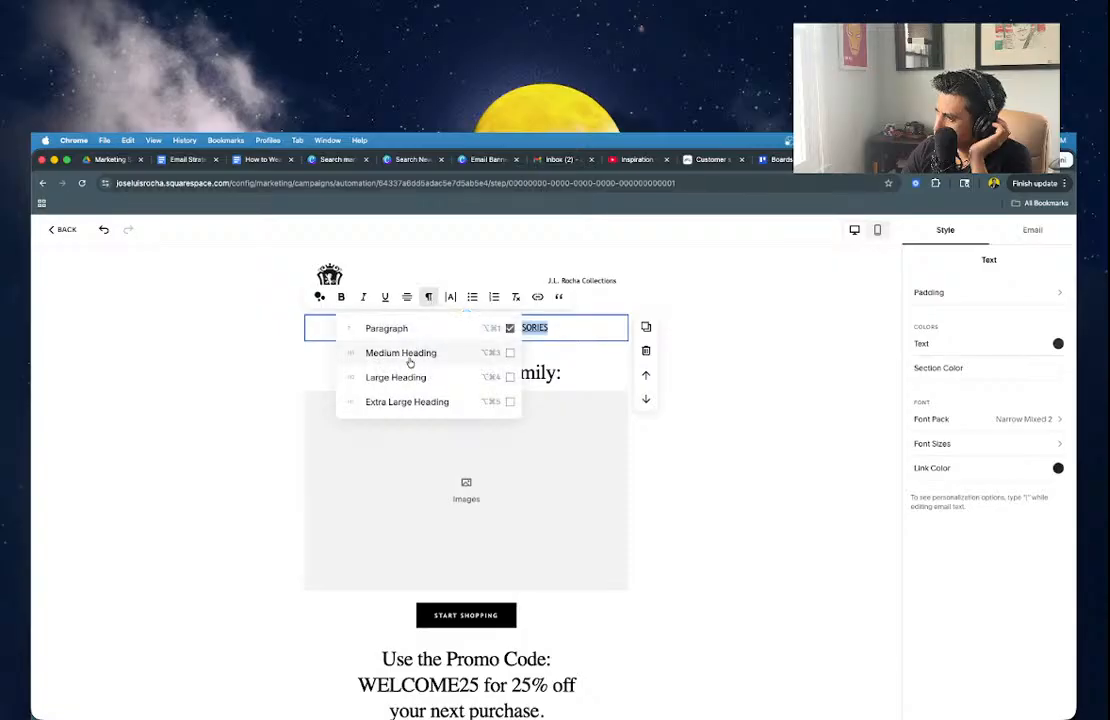
{"action": "left_click", "coordinate": [410, 362]}
{"action": "left_click", "coordinate": [724, 355]}
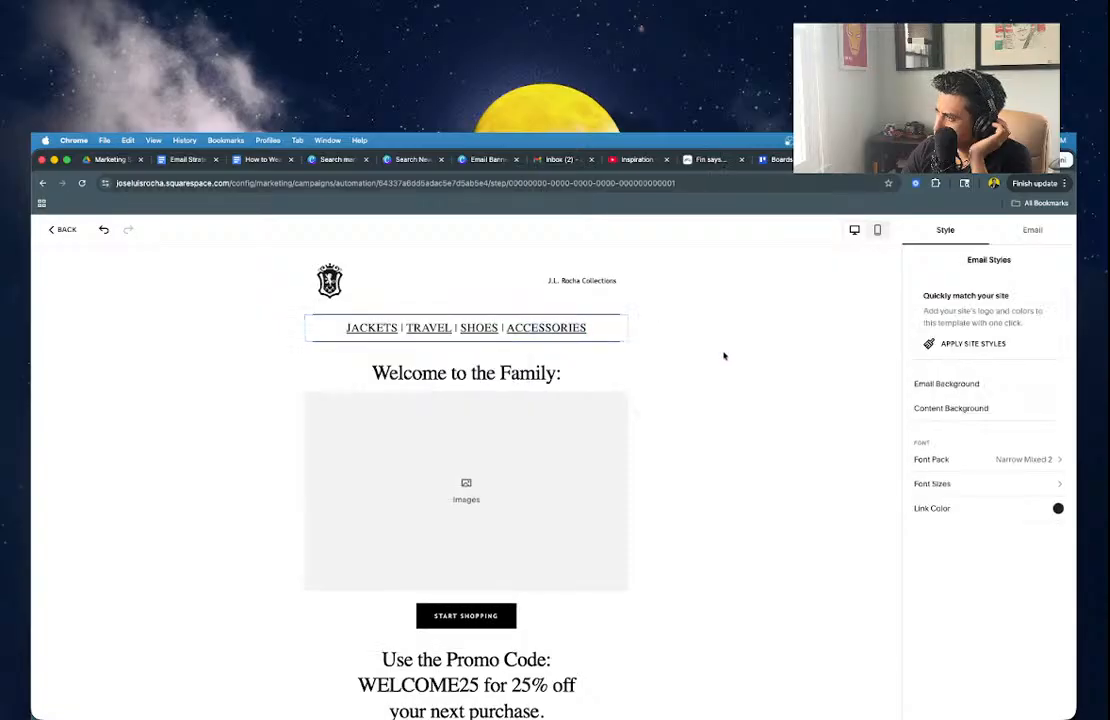
Check the mobile preview, then enlarge headings and slightly shrink overall text with the Font Sizes sliders.
{"action": "left_click", "coordinate": [1028, 231]}
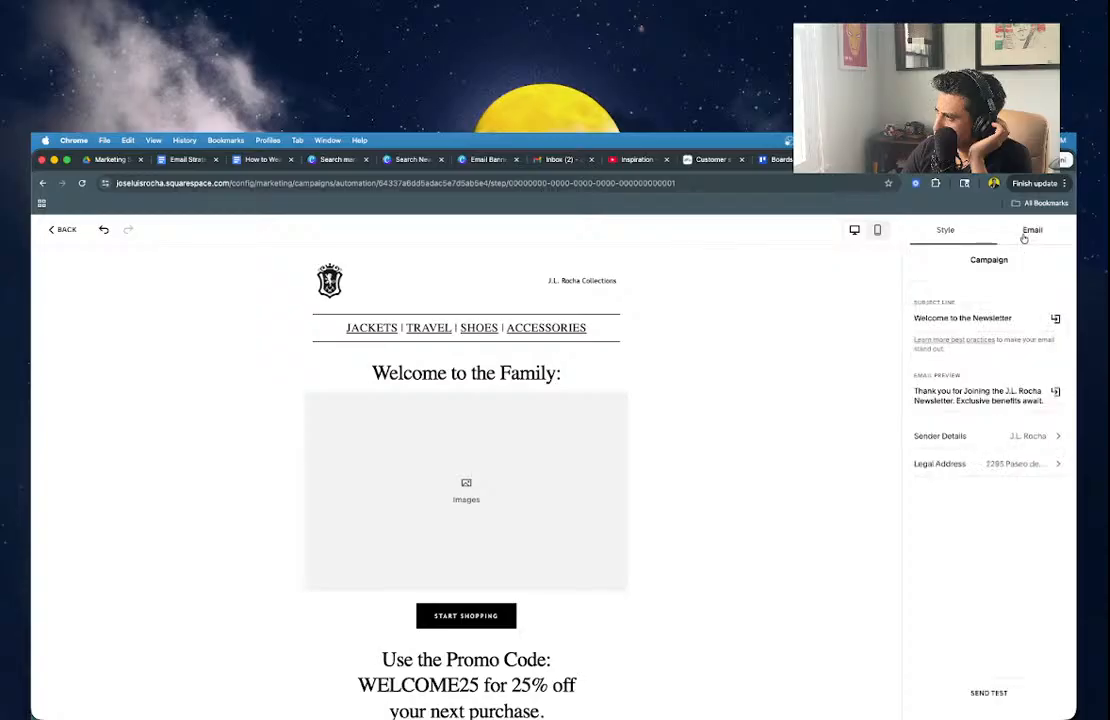
{"action": "left_click", "coordinate": [879, 232]}
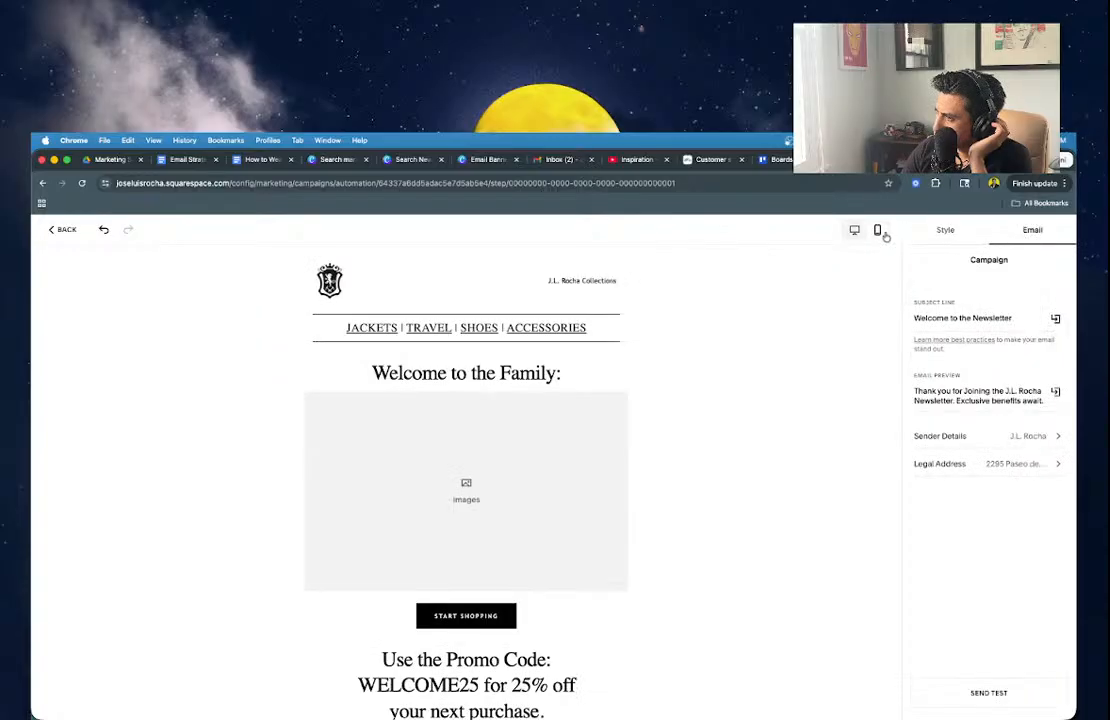
{"action": "left_click", "coordinate": [854, 229]}
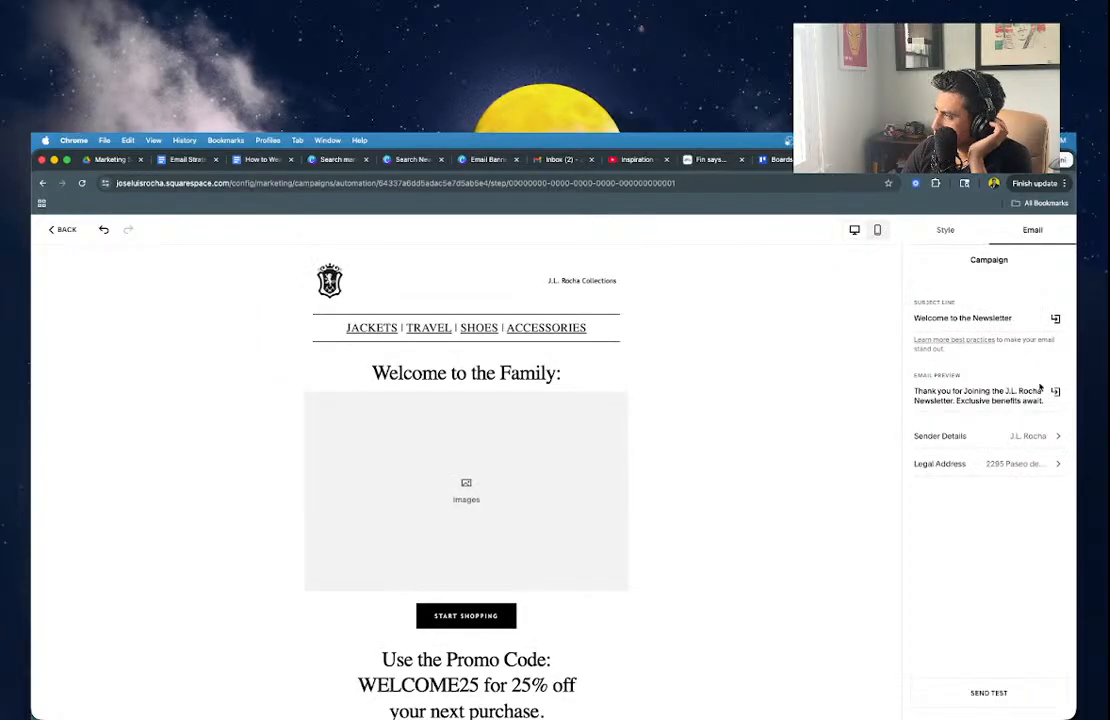
{"action": "left_click", "coordinate": [950, 233]}
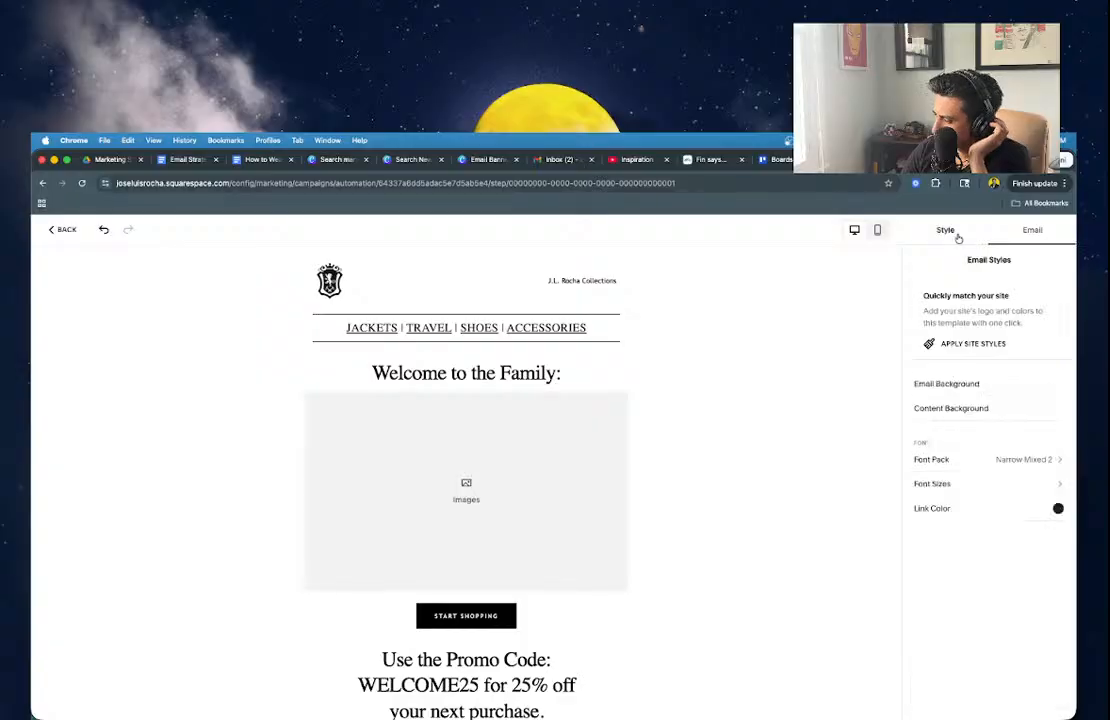
{"action": "left_click", "coordinate": [1008, 487]}
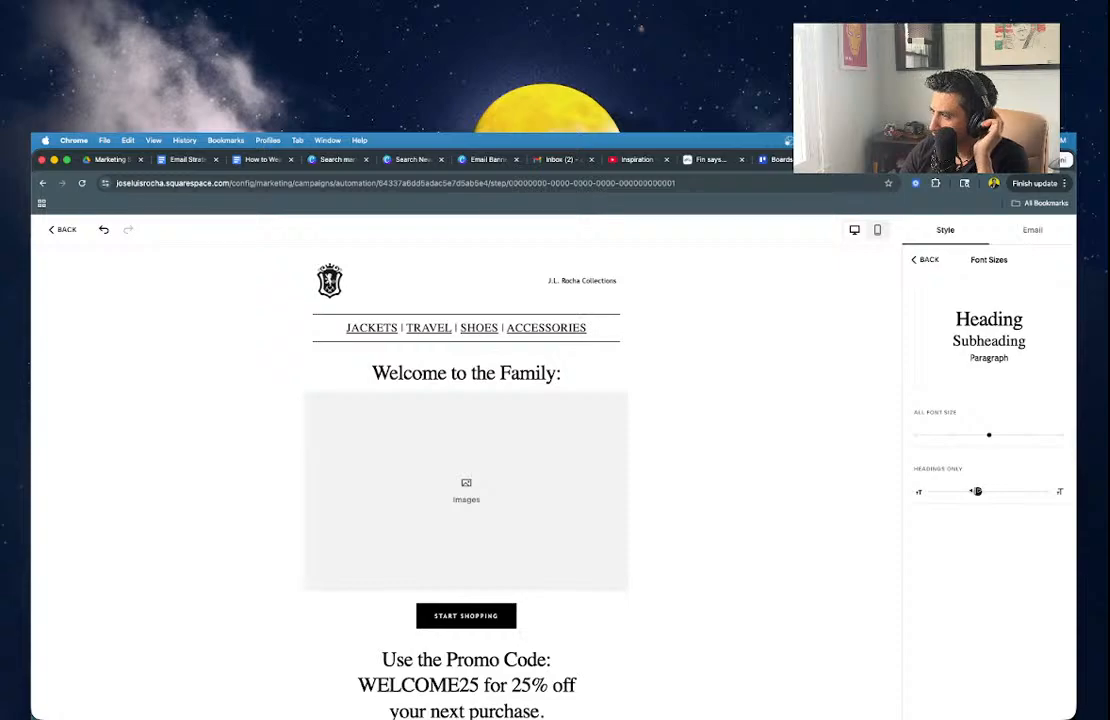
{"action": "left_click_drag", "start_coordinate": [976, 491], "coordinate": [1000, 491]}
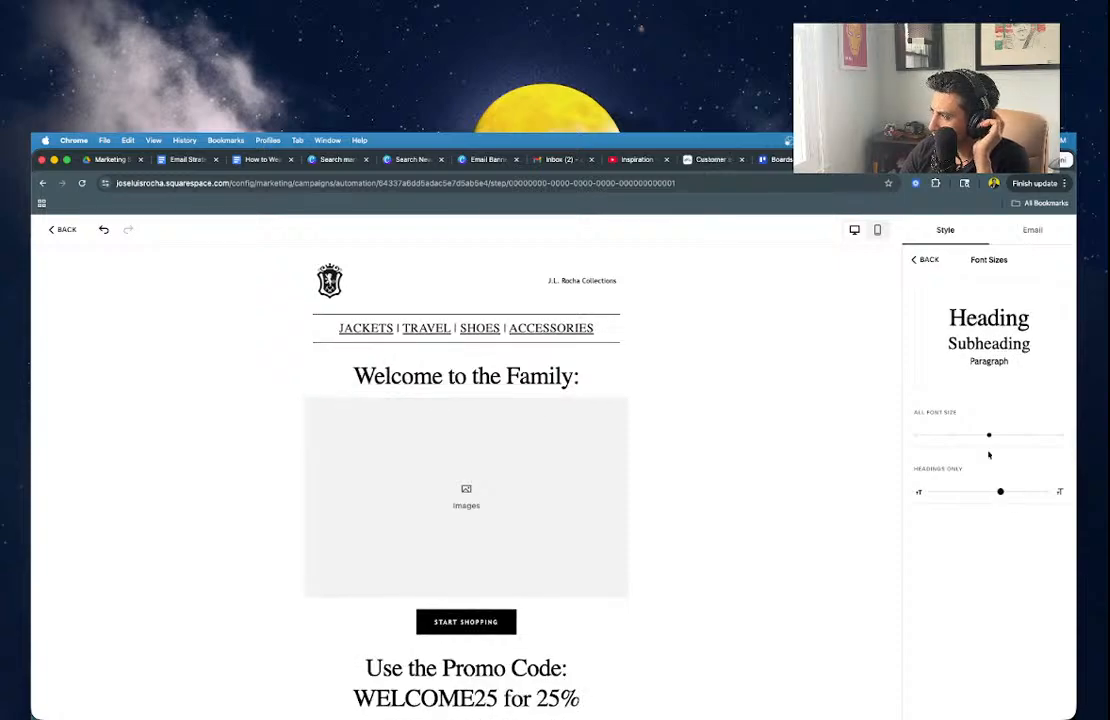
{"action": "left_click_drag", "start_coordinate": [987, 440], "coordinate": [961, 438]}
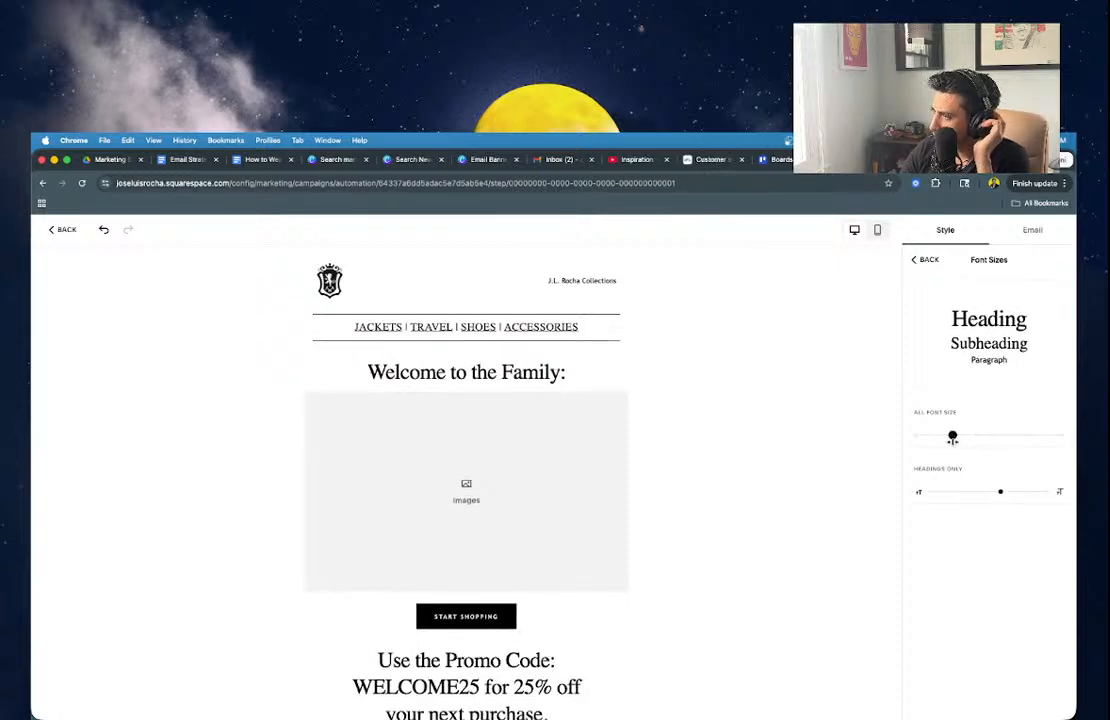
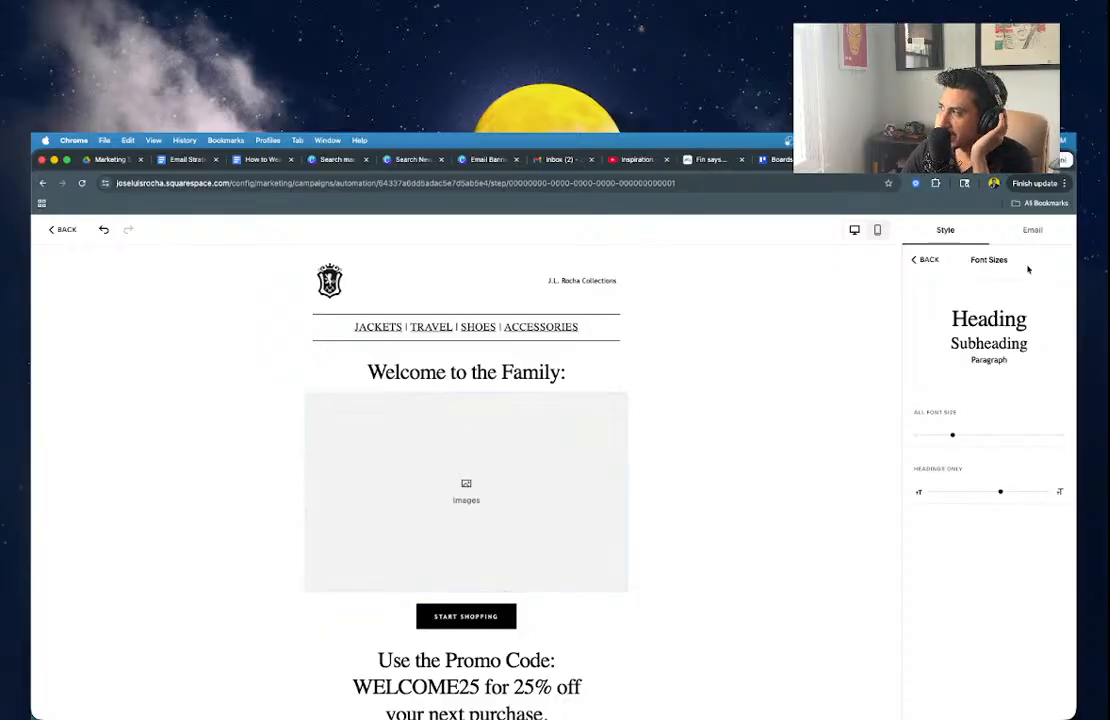
Apply the site's styles to the email, then undo them to restore the original colours.
{"action": "left_click", "coordinate": [922, 260]}
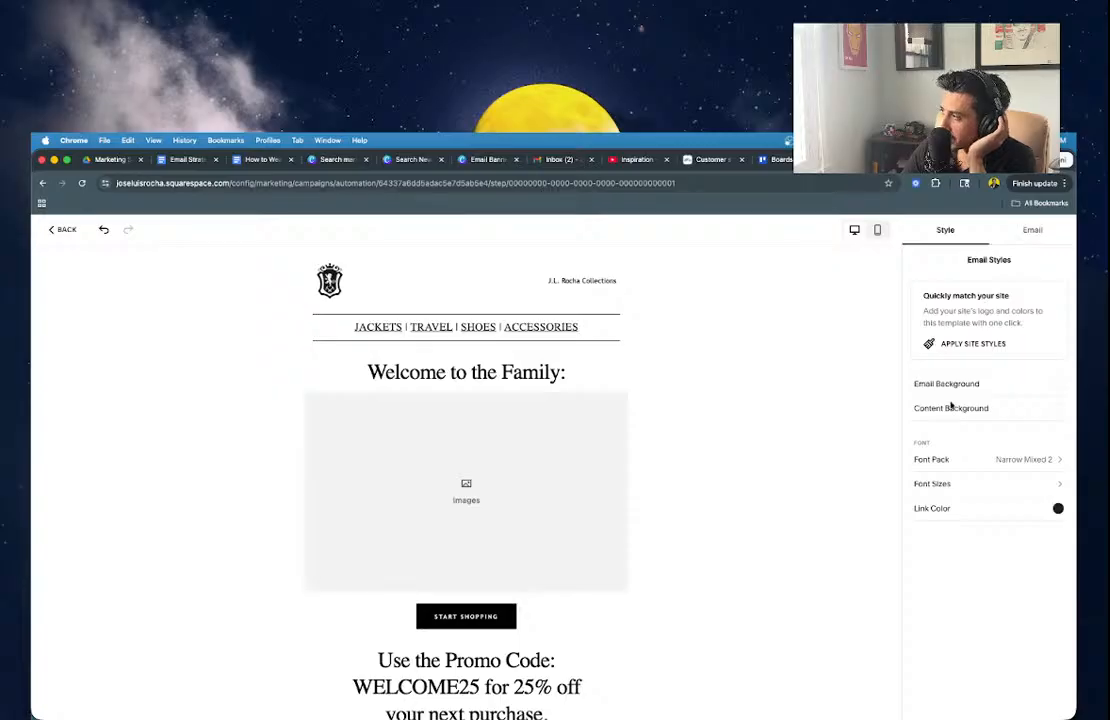
{"action": "left_click", "coordinate": [949, 350]}
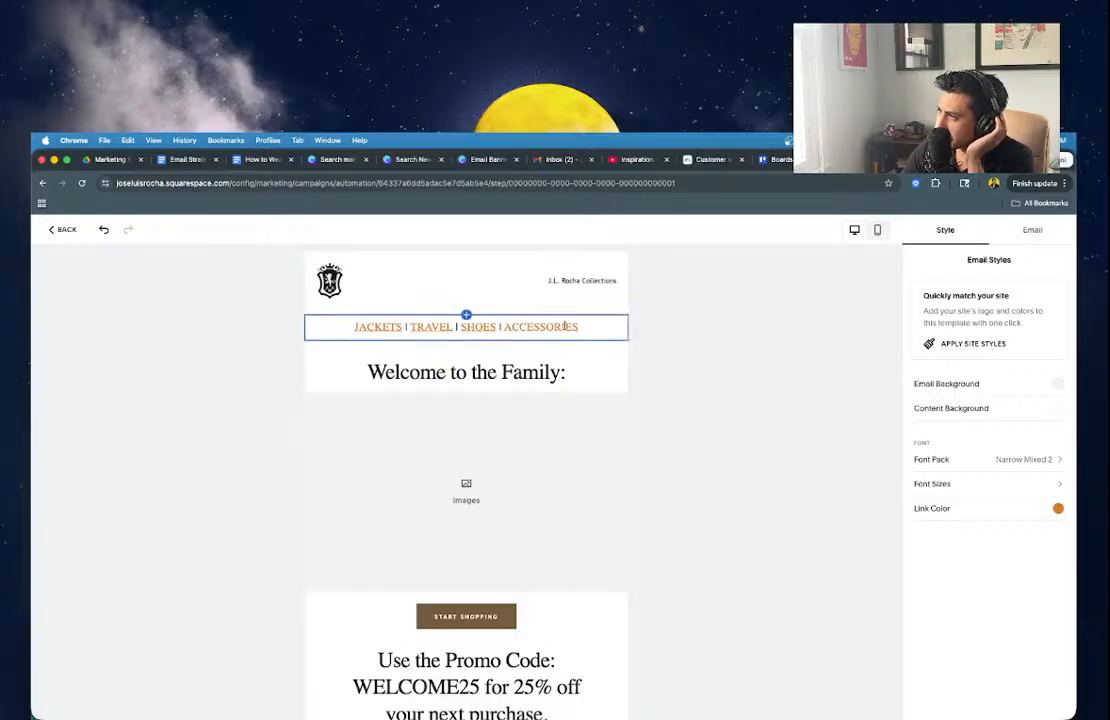
{"action": "scroll", "coordinate": [567, 563], "scroll_direction": "down", "scroll_amount": 1}
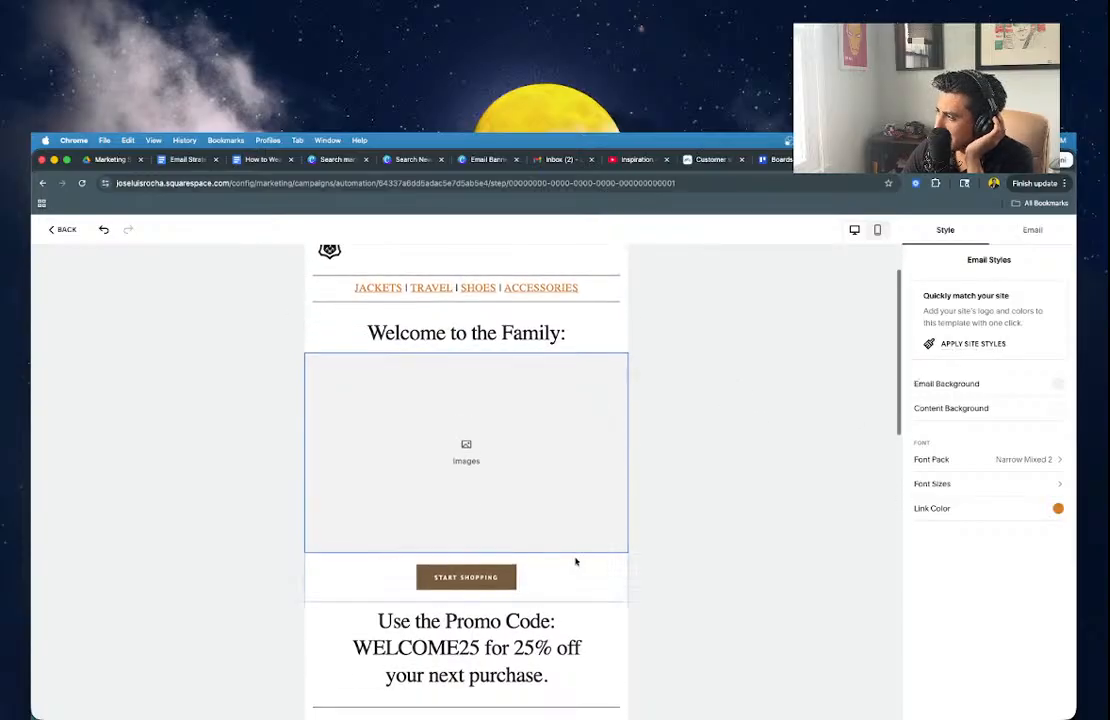
{"action": "scroll", "coordinate": [733, 384], "scroll_direction": "up", "scroll_amount": 2}
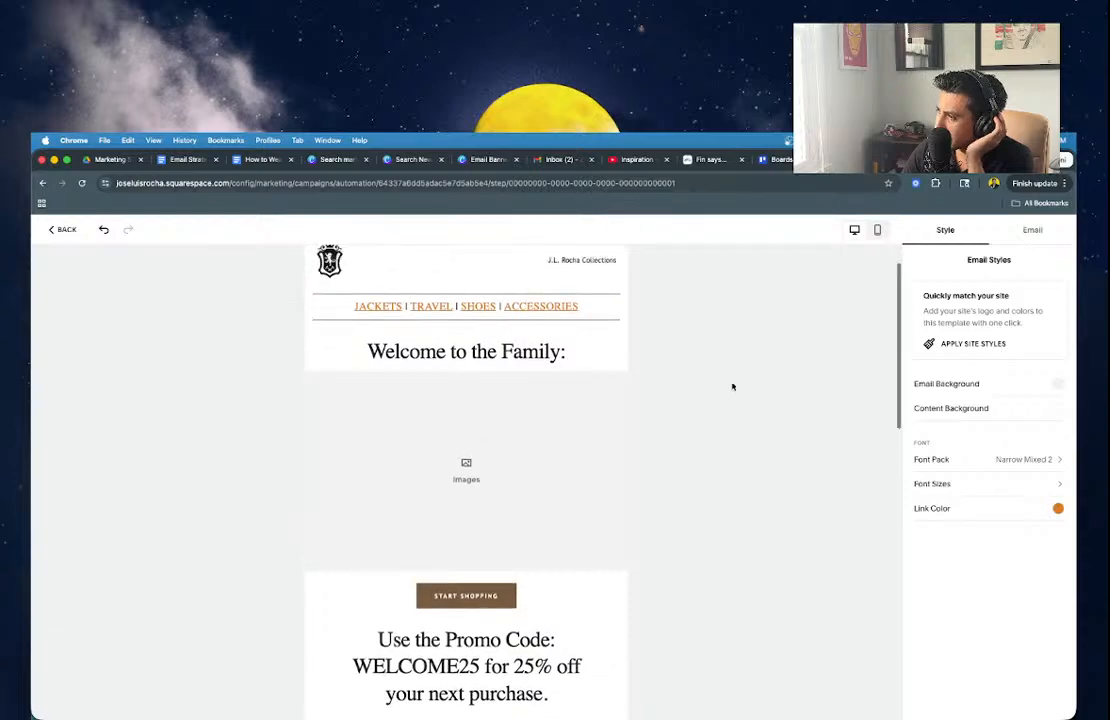
{"action": "left_click", "coordinate": [103, 229]}
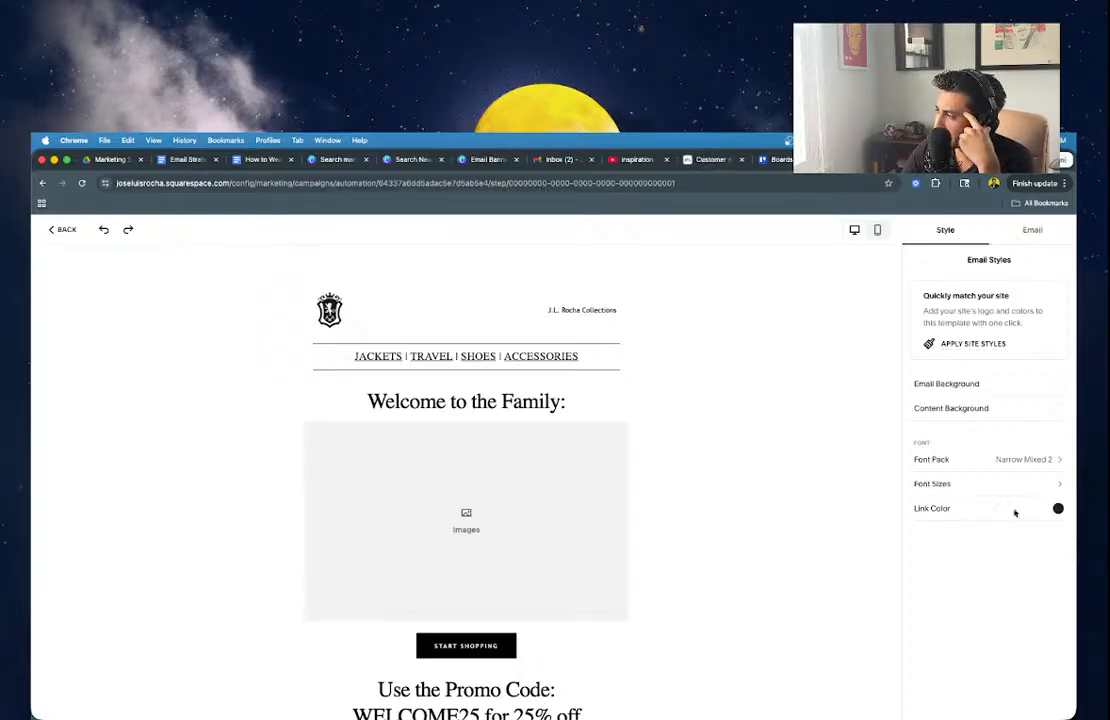
Check the Site Palette for the link colour, keeping the links black.
{"action": "left_click", "coordinate": [1058, 510]}
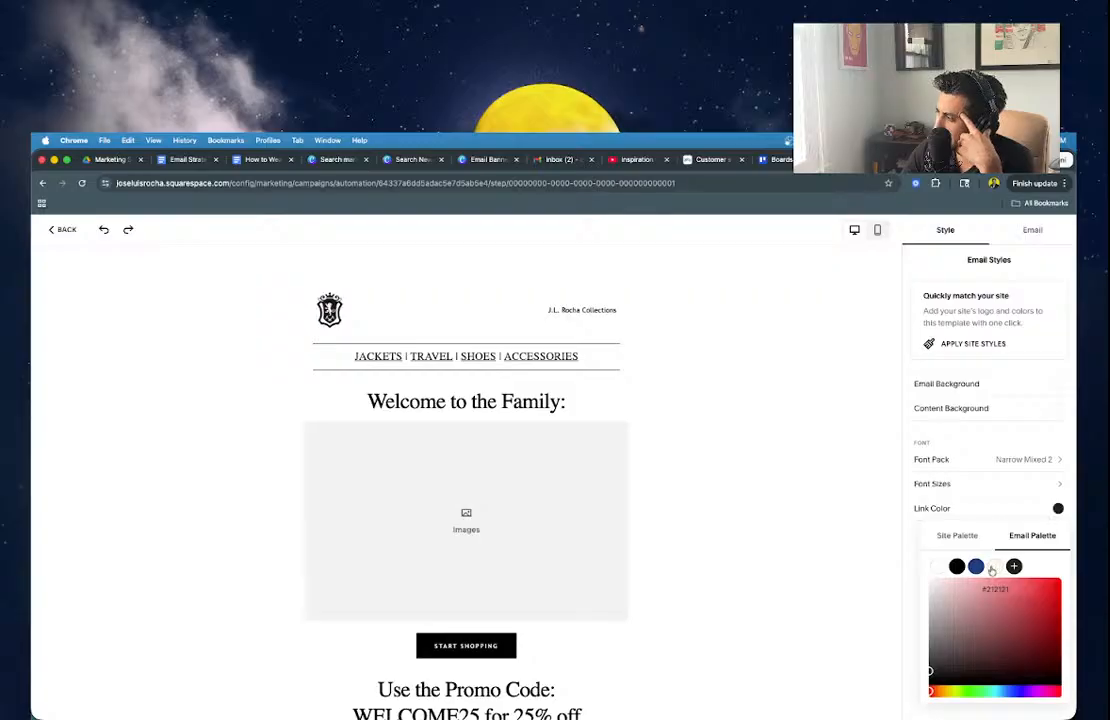
{"action": "left_click", "coordinate": [959, 527]}
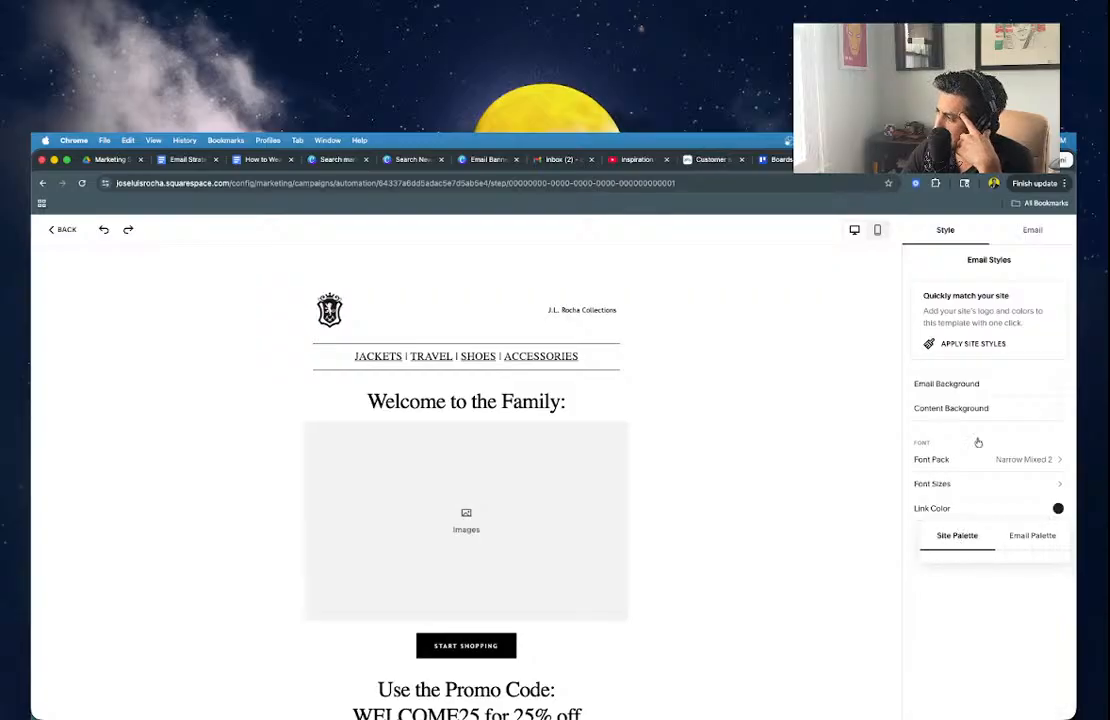
{"action": "left_click", "coordinate": [790, 460]}
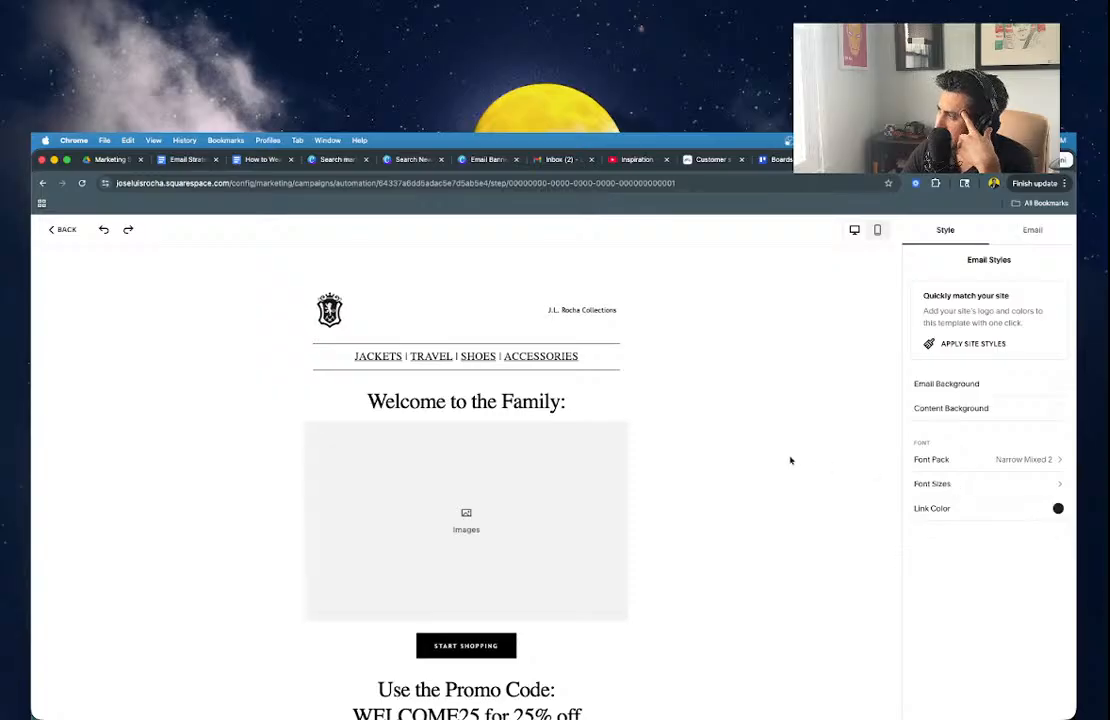
Delete the START SHOPPING button block from the email and go to the Canva Email Banner design.
{"action": "left_click", "coordinate": [1015, 233]}
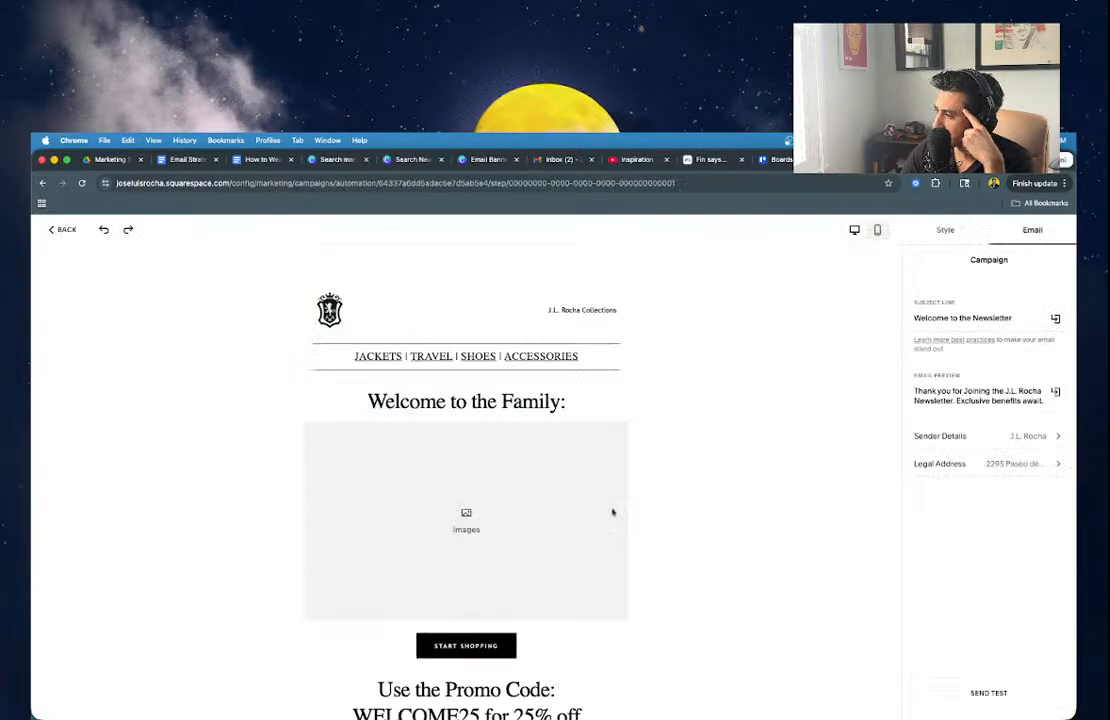
{"action": "left_click", "coordinate": [503, 645]}
{"action": "left_click", "coordinate": [489, 646]}
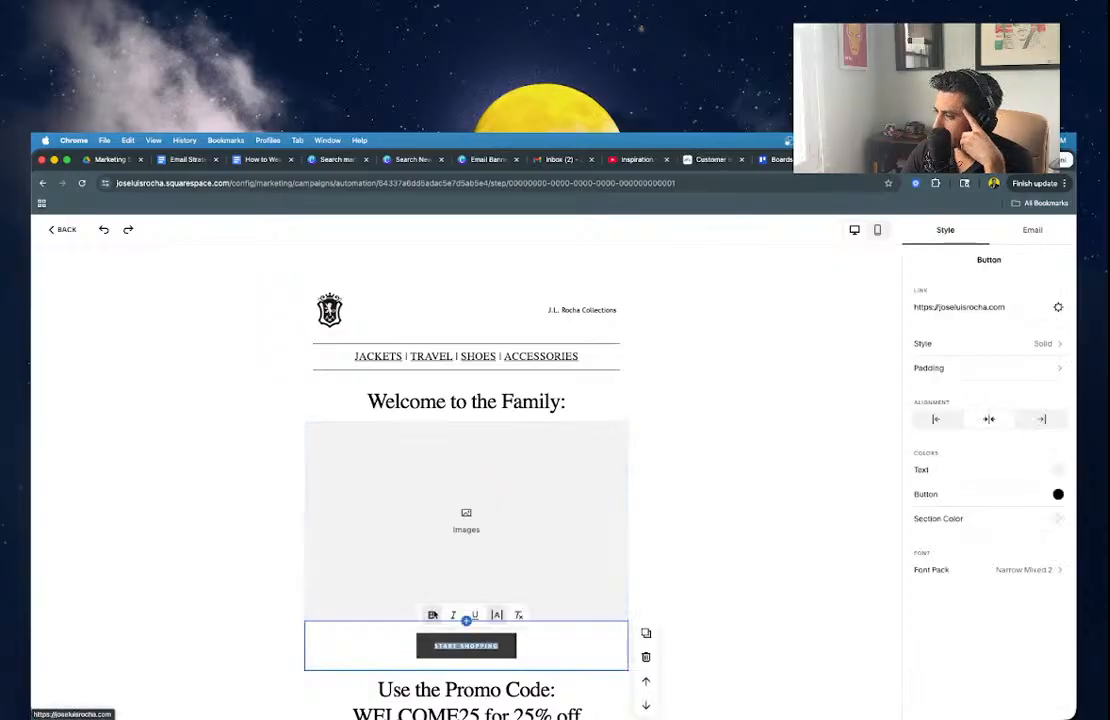
{"action": "left_click", "coordinate": [691, 602]}
{"action": "left_click", "coordinate": [471, 646]}
{"action": "left_click", "coordinate": [480, 646]}
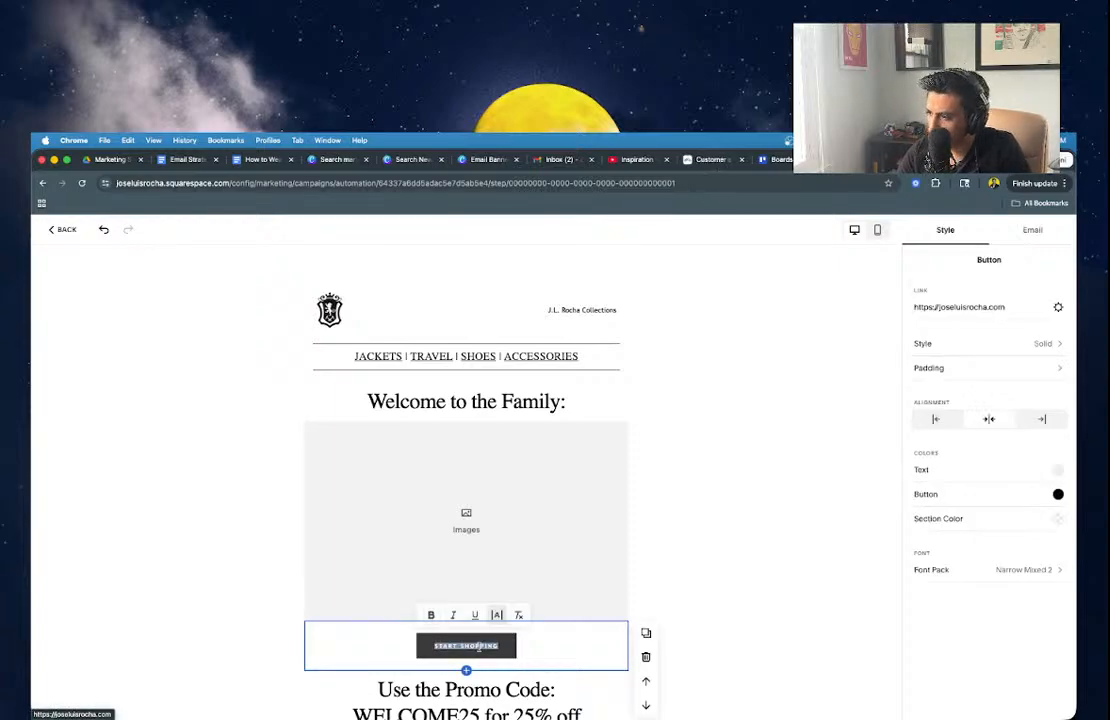
{"action": "left_click", "coordinate": [551, 657]}
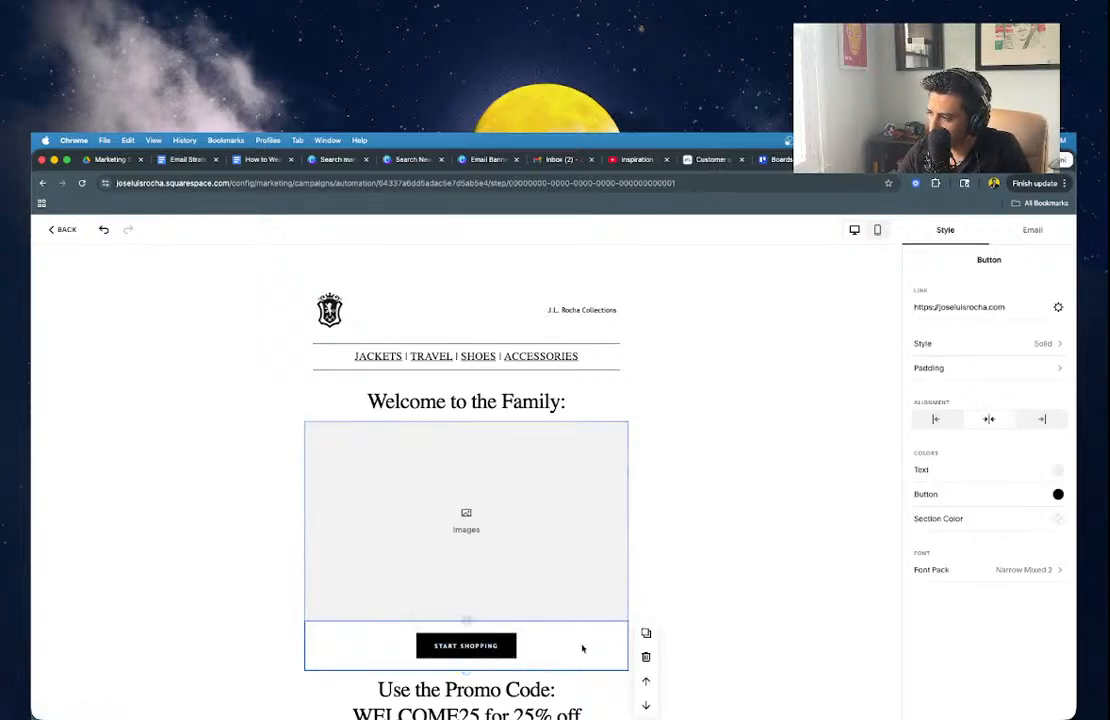
{"action": "left_click", "coordinate": [646, 657]}
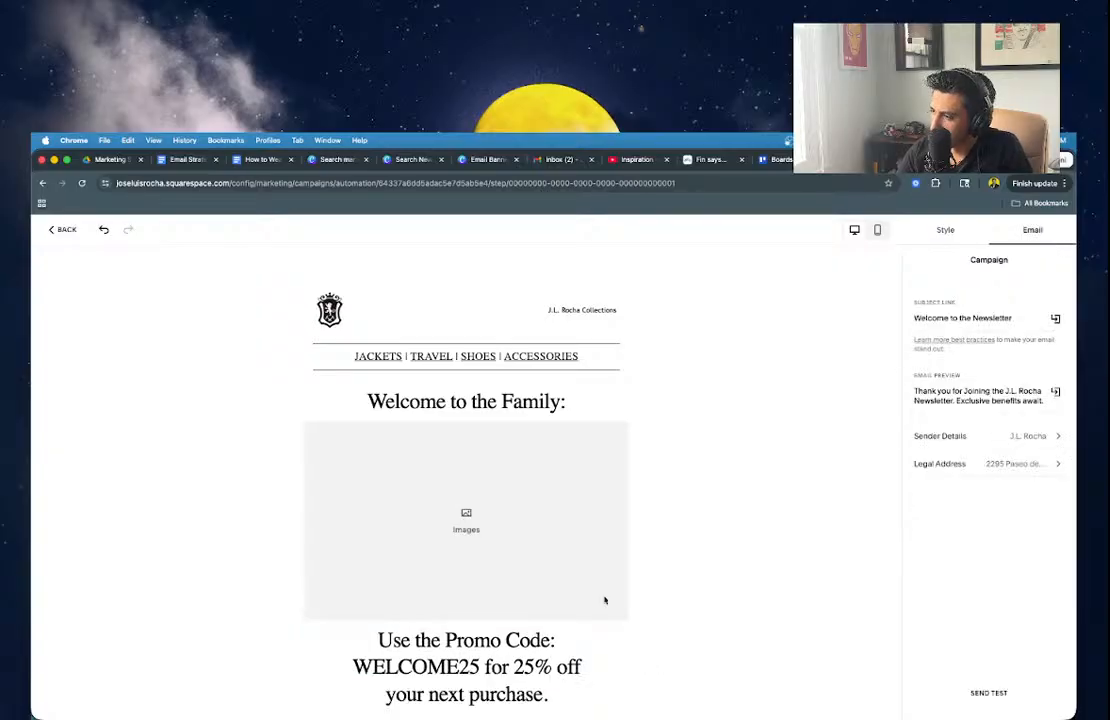
{"action": "left_click", "coordinate": [487, 159]}
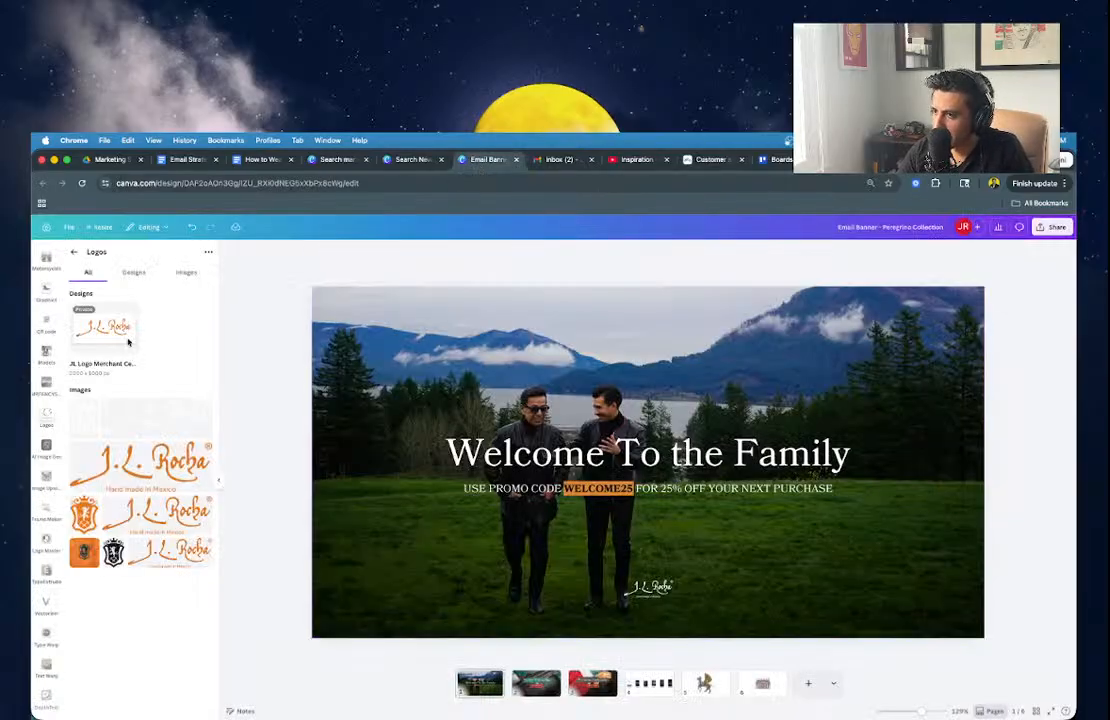
Add a square from Elements and reshape it into a roughly 188×67 rectangle below the promo text.
{"action": "left_click", "coordinate": [74, 251]}
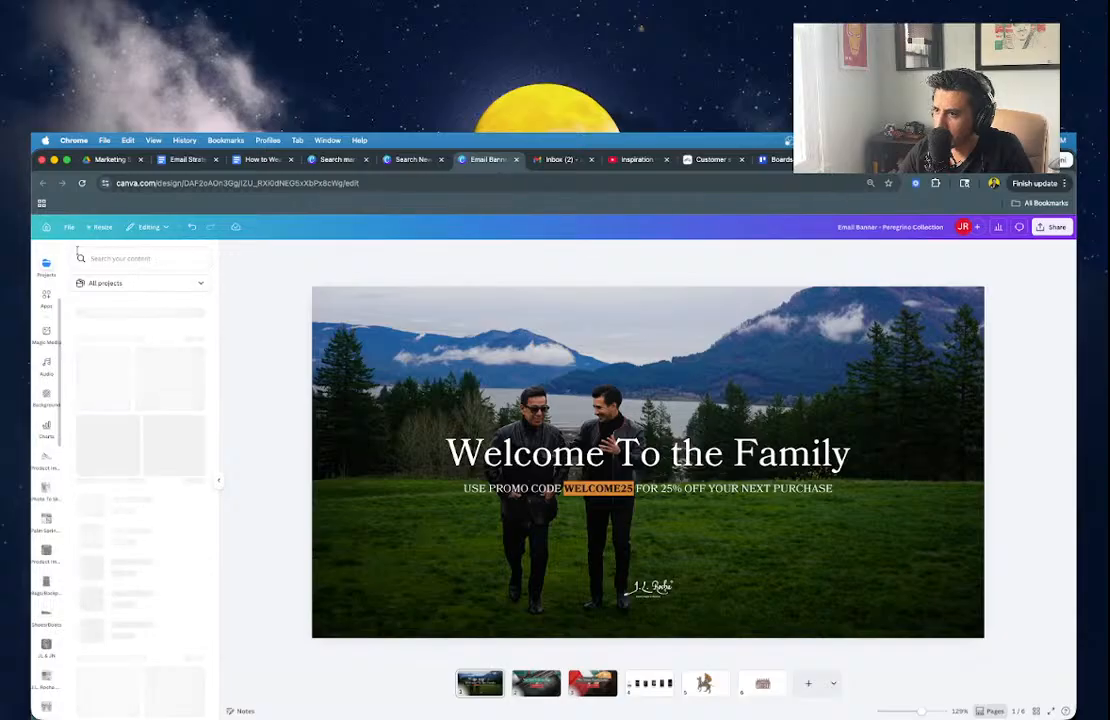
{"action": "scroll", "coordinate": [57, 278], "scroll_direction": "up", "scroll_amount": 3}
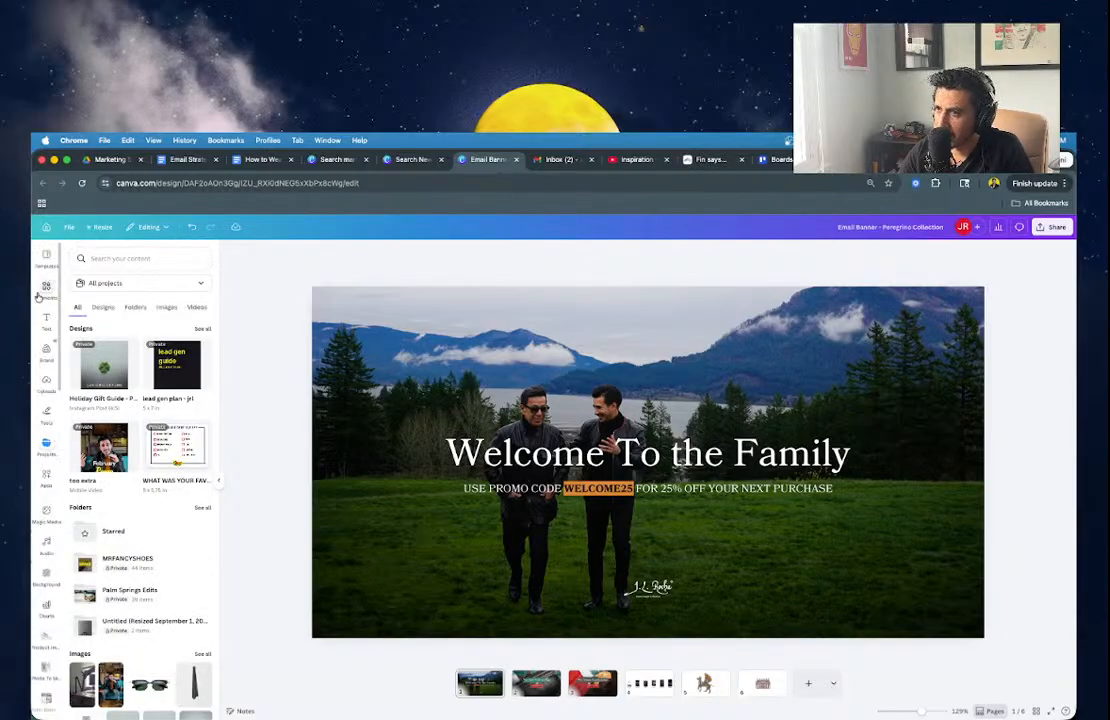
{"action": "left_click", "coordinate": [45, 288]}
{"action": "left_click", "coordinate": [86, 383]}
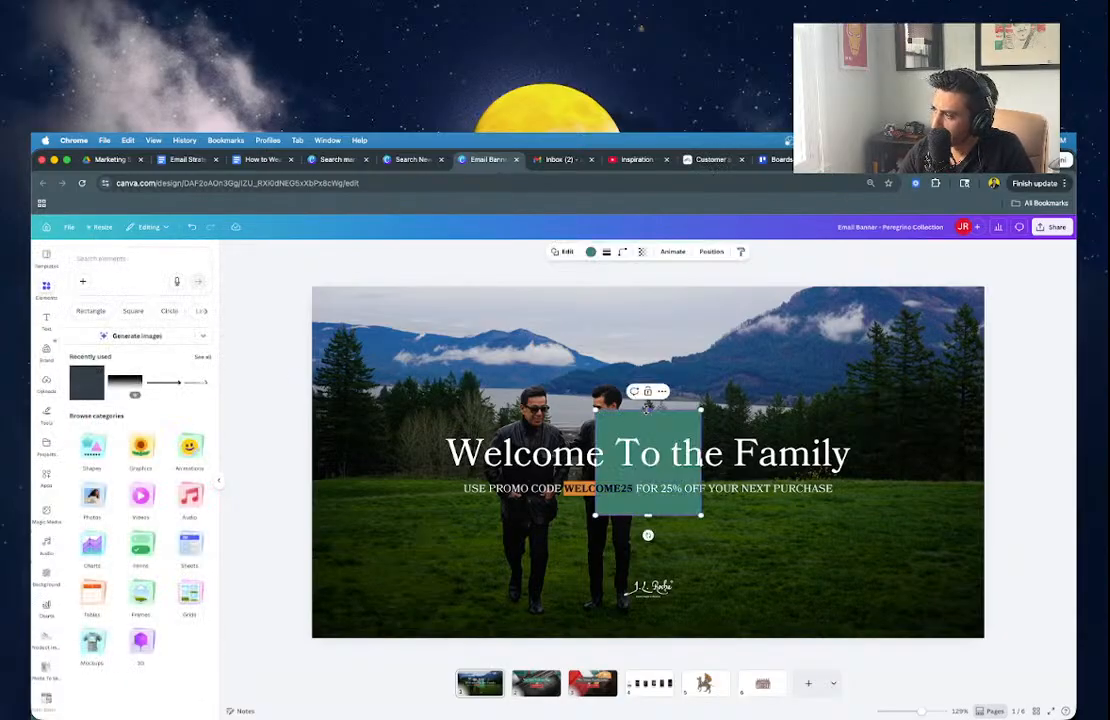
{"action": "left_click_drag", "start_coordinate": [646, 408], "coordinate": [647, 432]}
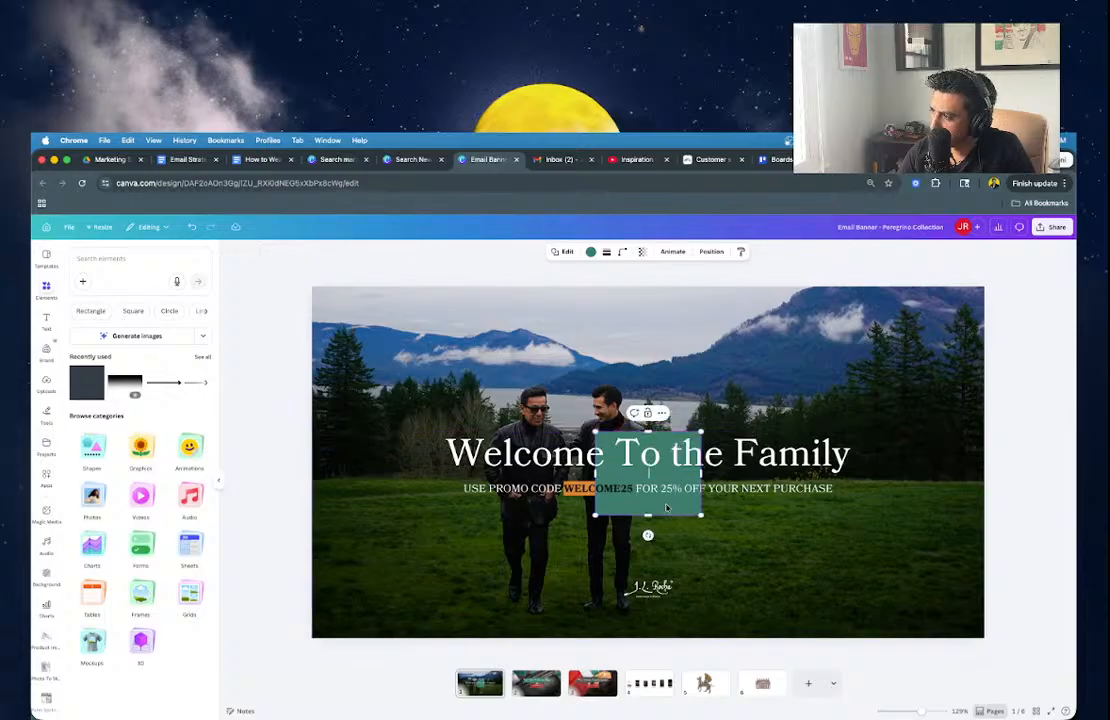
{"action": "left_click_drag", "start_coordinate": [666, 508], "coordinate": [666, 564]}
{"action": "left_click_drag", "start_coordinate": [648, 488], "coordinate": [648, 540]}
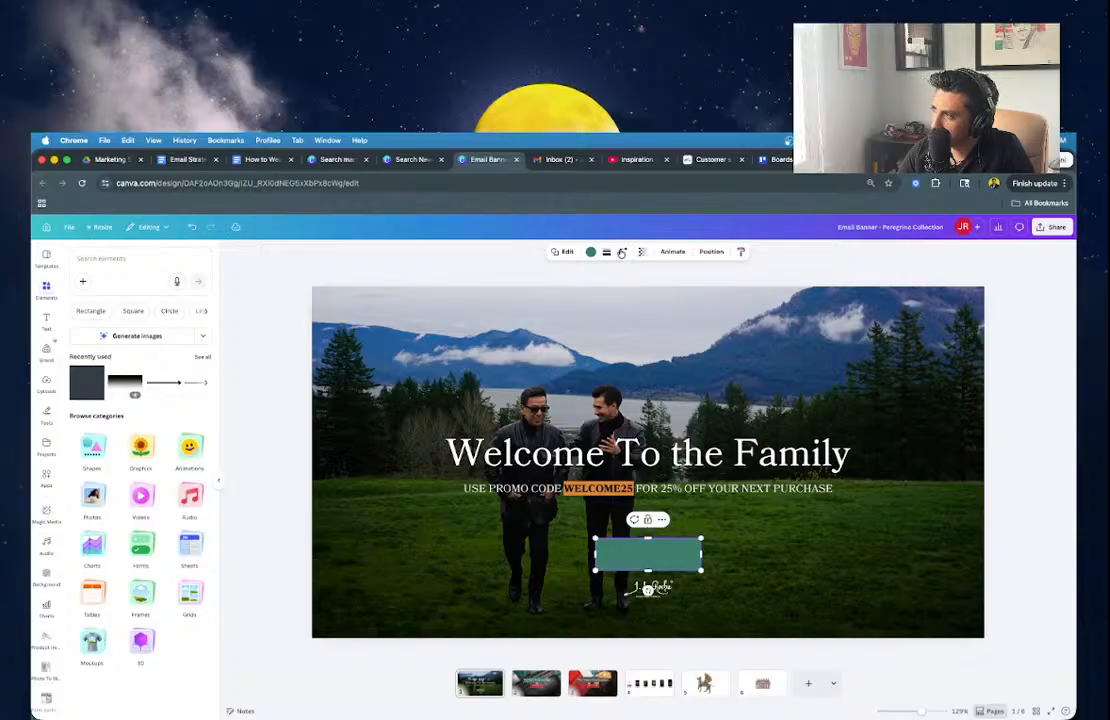
Round the rectangle's corners slightly, fill it white, and centre it under the promo line.
{"action": "left_click", "coordinate": [621, 252]}
{"action": "left_click_drag", "start_coordinate": [580, 288], "coordinate": [582, 289]}
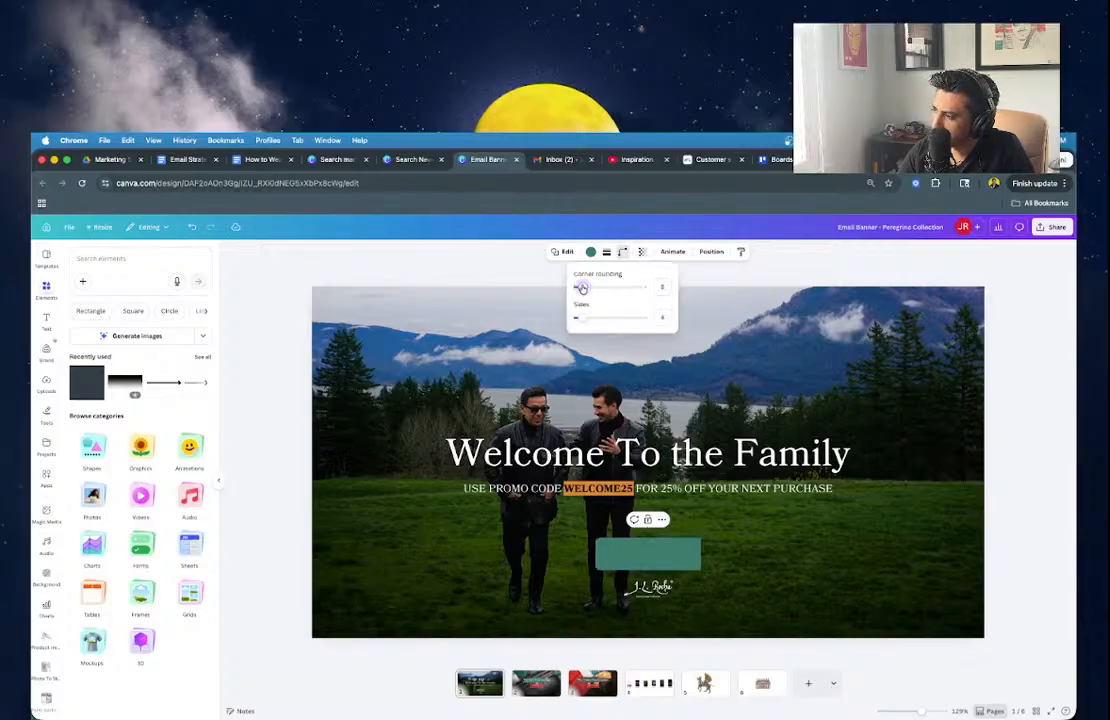
{"action": "left_click", "coordinate": [590, 253]}
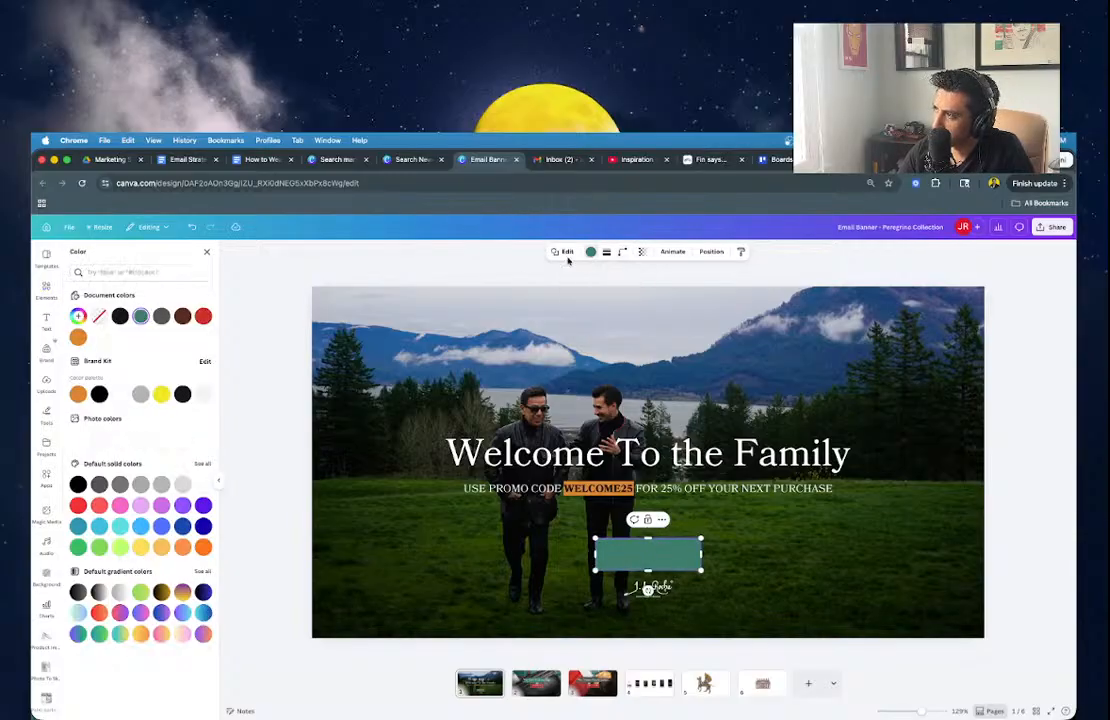
{"action": "left_click", "coordinate": [202, 396]}
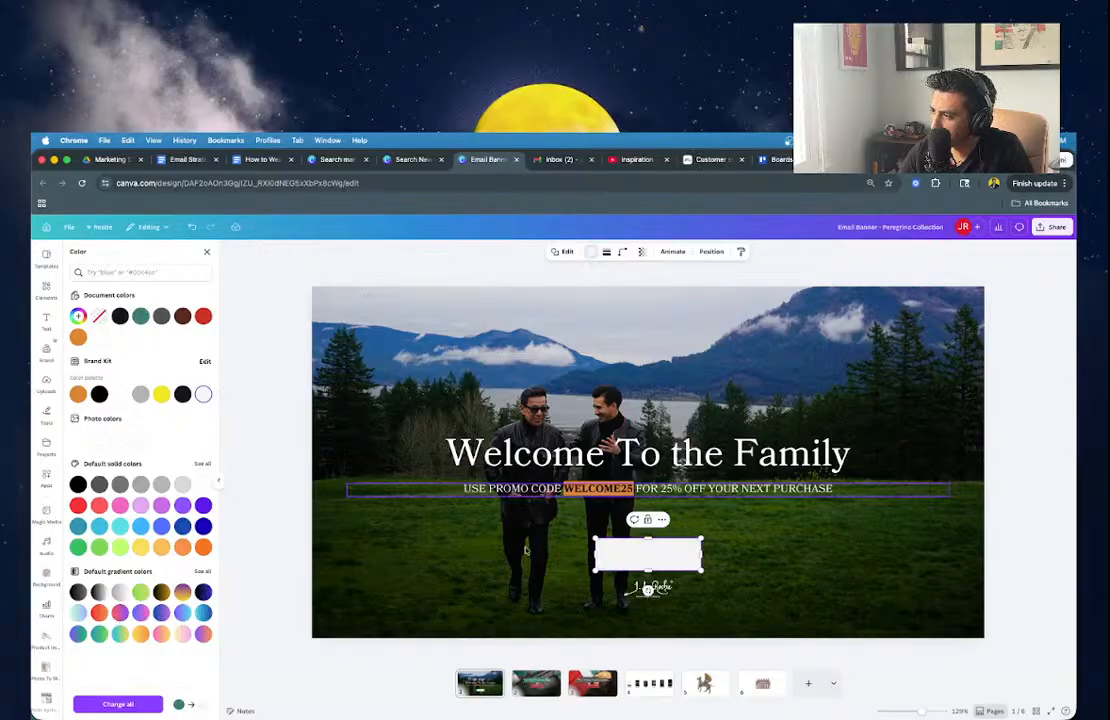
{"action": "left_click", "coordinate": [661, 555]}
{"action": "left_click_drag", "start_coordinate": [661, 555], "coordinate": [660, 528]}
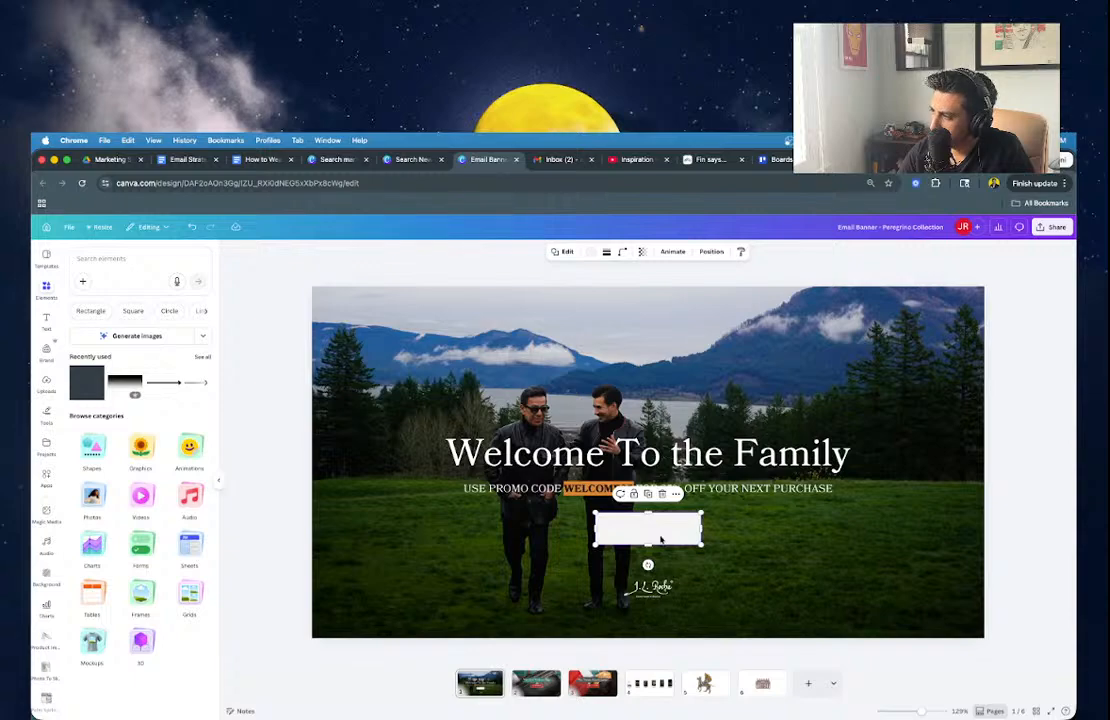
{"action": "left_click", "coordinate": [280, 503]}
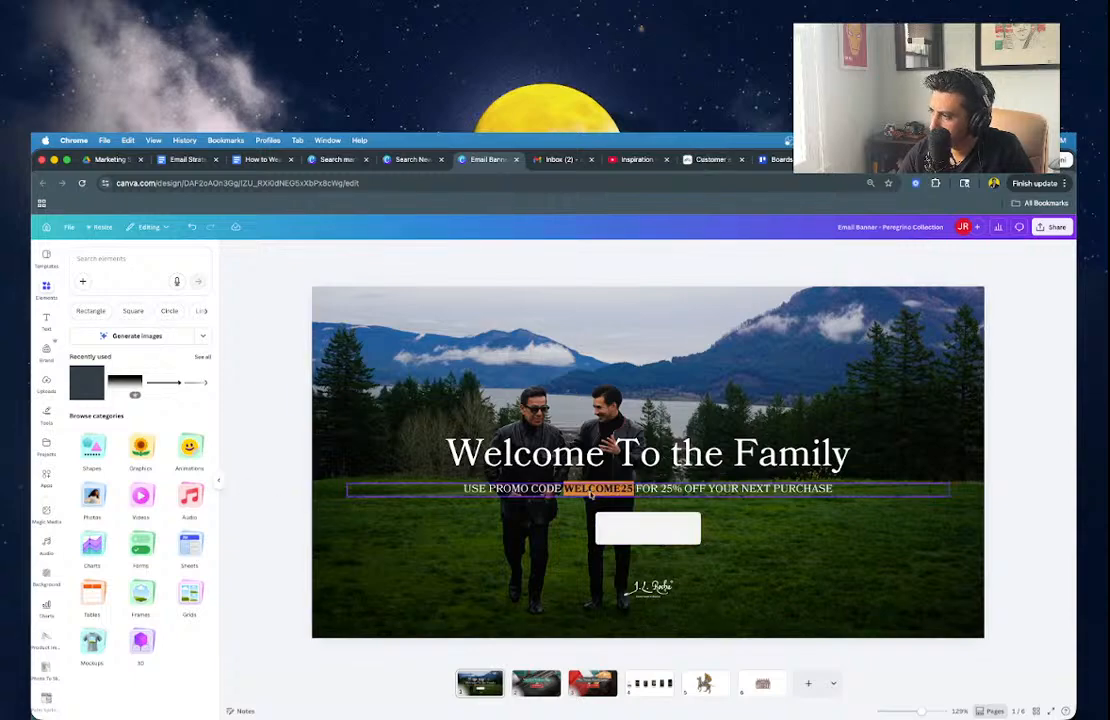
Change the promo code text's font to Futura.
{"action": "left_click", "coordinate": [613, 490]}
{"action": "left_click", "coordinate": [473, 251]}
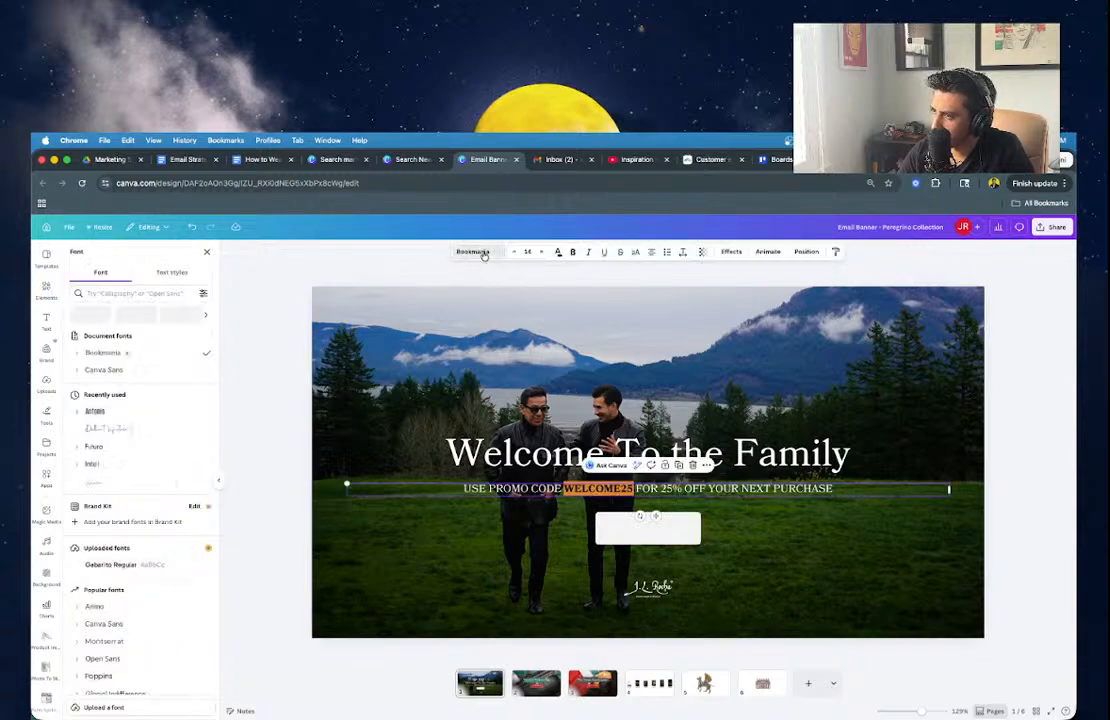
{"action": "left_click", "coordinate": [140, 293]}
{"action": "type", "text": "futuris"}
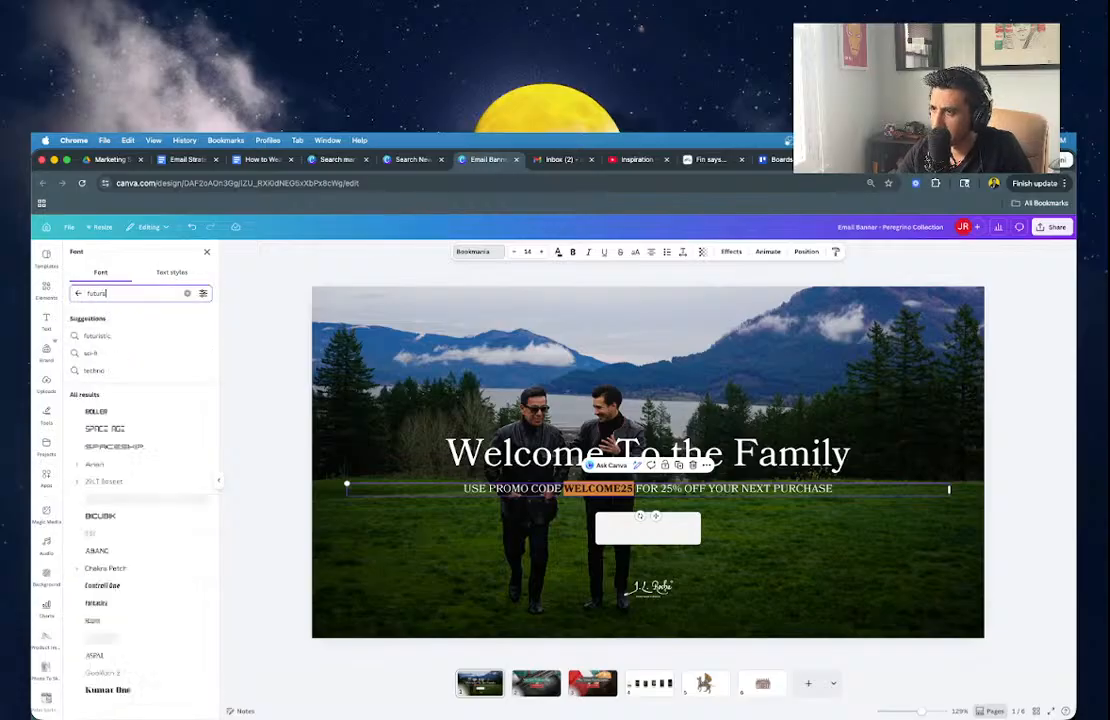
{"action": "key", "text": "Return"}
{"action": "left_click", "coordinate": [93, 335]}
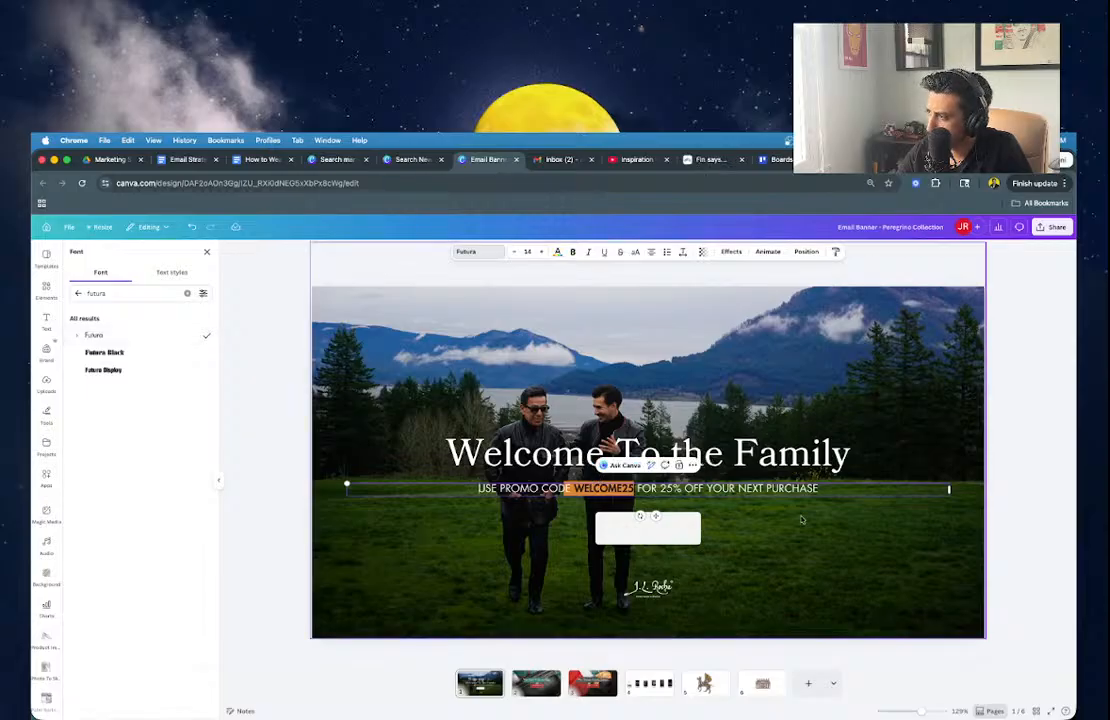
{"action": "left_click", "coordinate": [558, 476]}
{"action": "scroll", "coordinate": [556, 471], "scroll_direction": "up", "scroll_amount": 10}
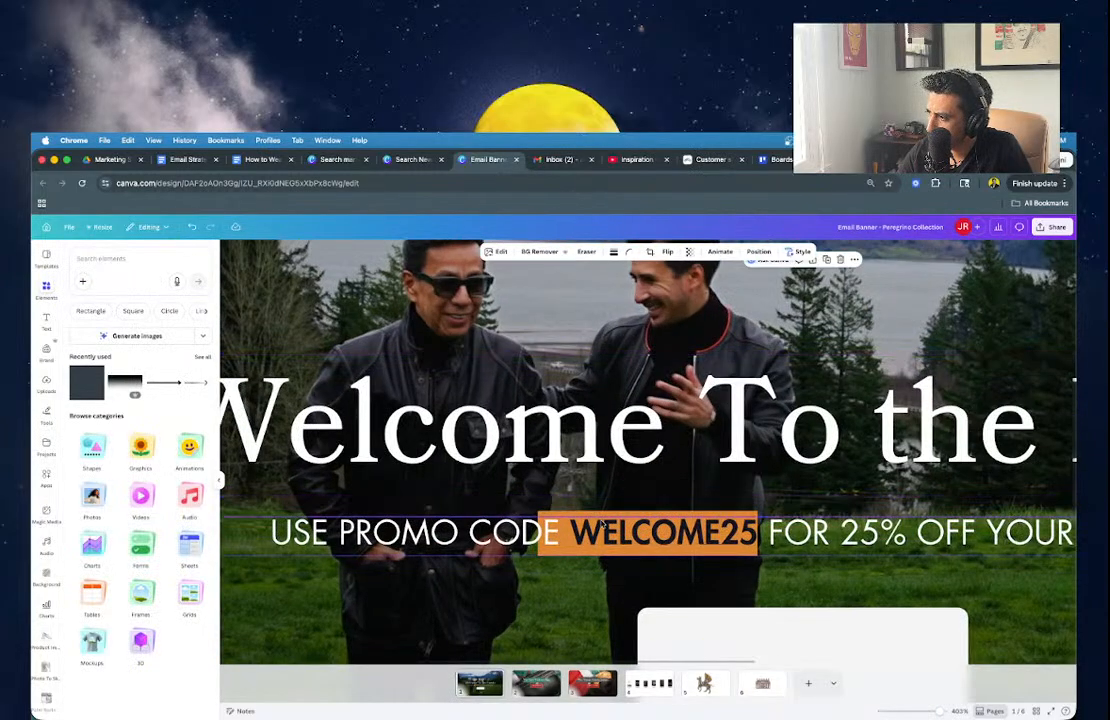
Resize the orange box behind WELCOME25 to fit the code snugly.
{"action": "left_click", "coordinate": [603, 517]}
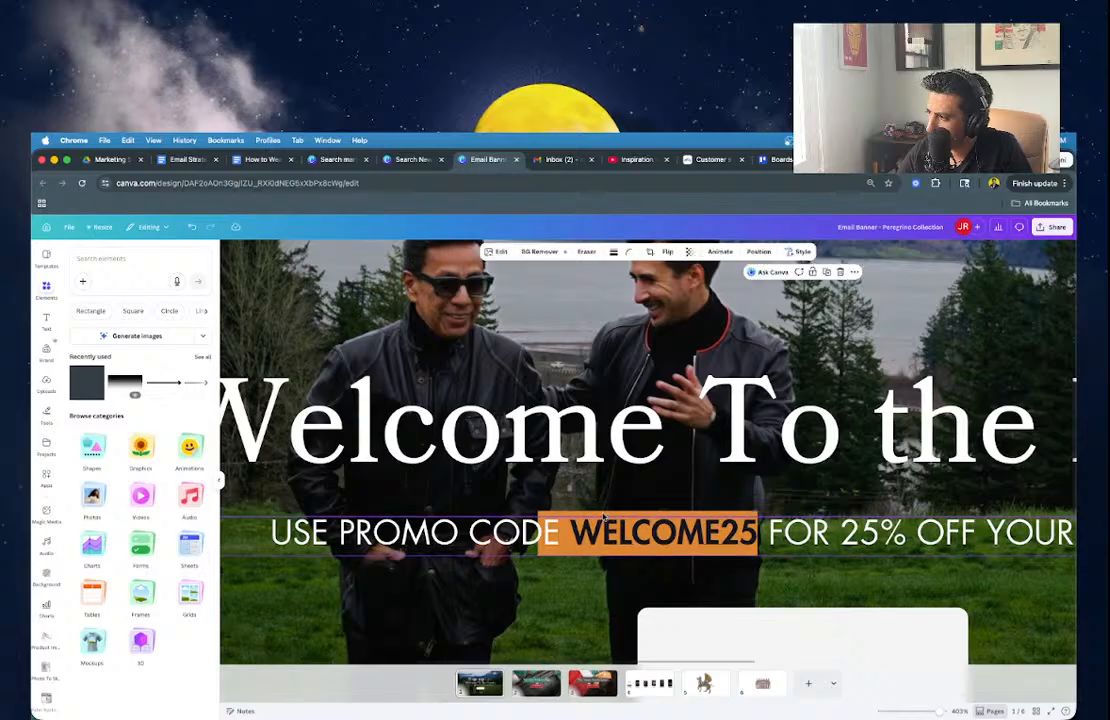
{"action": "left_click", "coordinate": [542, 534]}
{"action": "left_click_drag", "start_coordinate": [538, 534], "coordinate": [566, 535]}
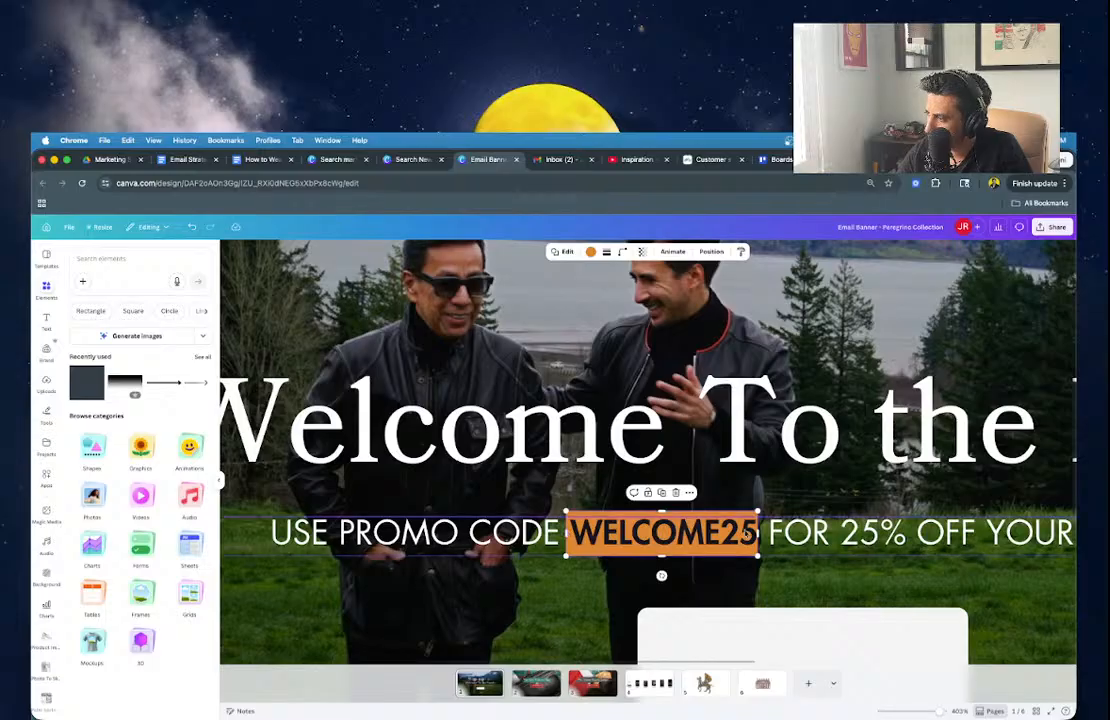
{"action": "left_click_drag", "start_coordinate": [758, 534], "coordinate": [764, 534]}
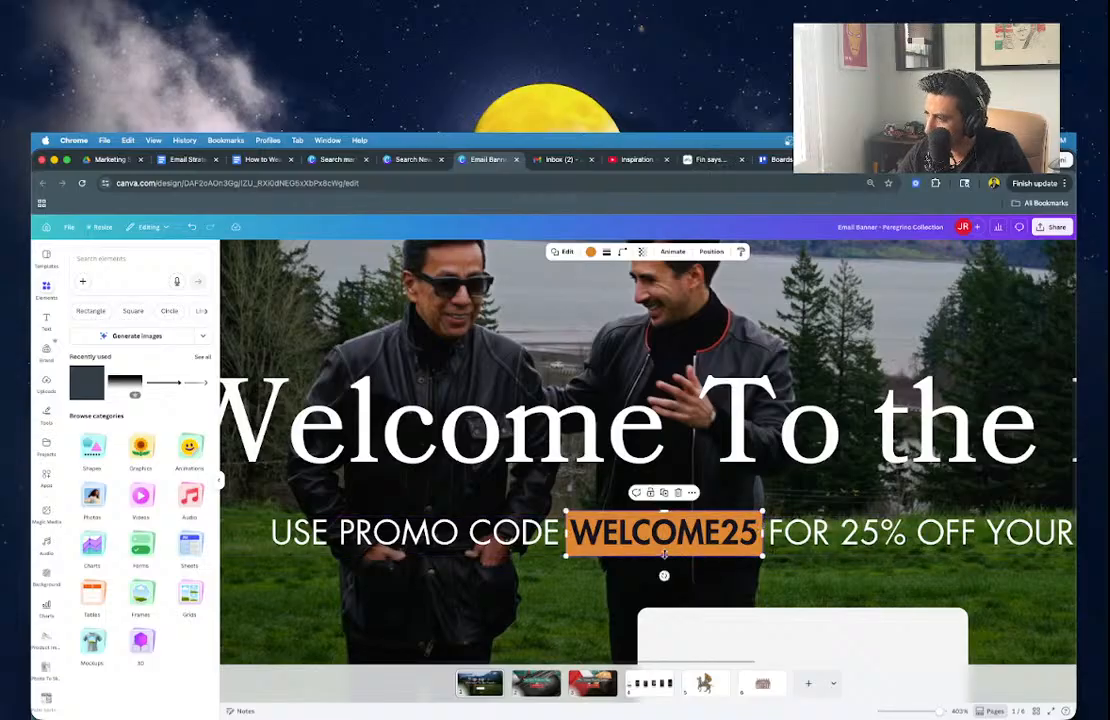
{"action": "left_click_drag", "start_coordinate": [664, 553], "coordinate": [665, 551]}
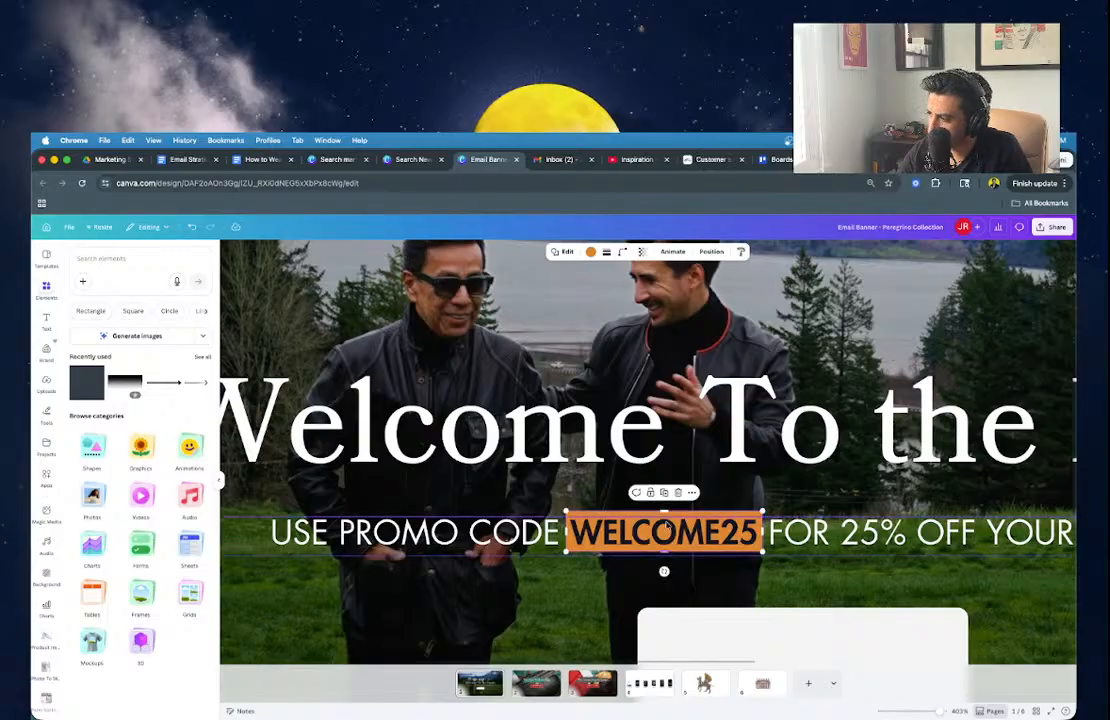
{"action": "scroll", "coordinate": [579, 536], "scroll_direction": "down", "scroll_amount": 5}
{"action": "scroll", "coordinate": [579, 536], "scroll_direction": "down", "scroll_amount": 1}
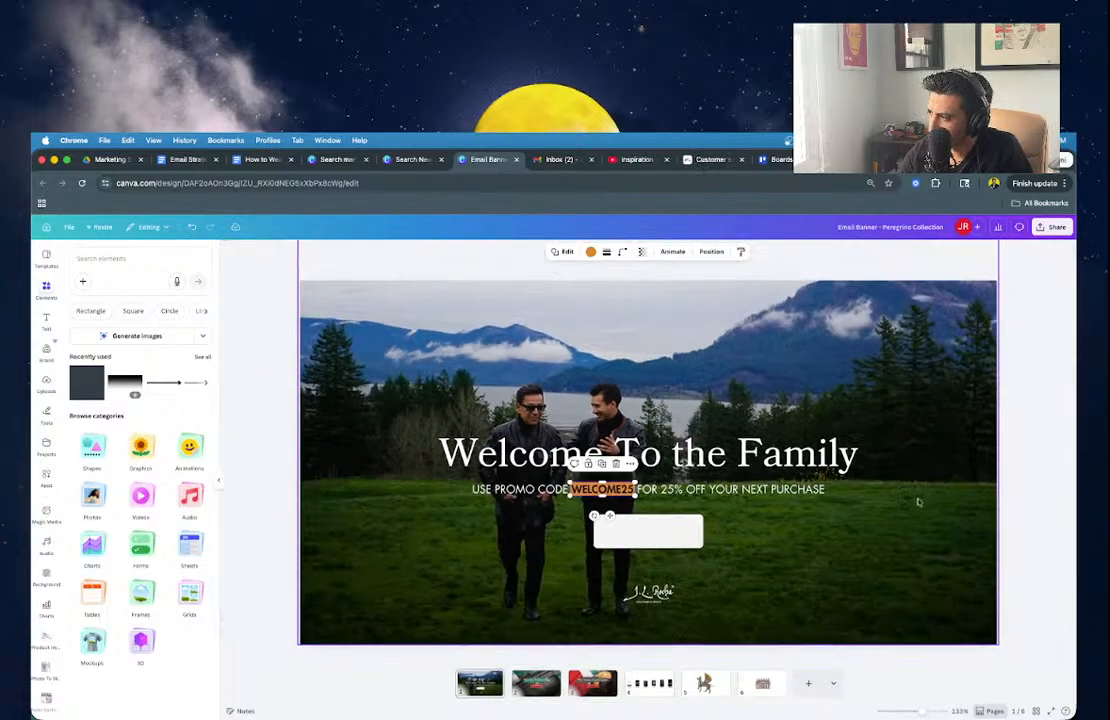
Duplicate the promo line and retype the copy as 'FIND YOUR LOOK!' sized to the button.
{"action": "left_click", "coordinate": [741, 489]}
{"action": "key", "text": "super+d"}
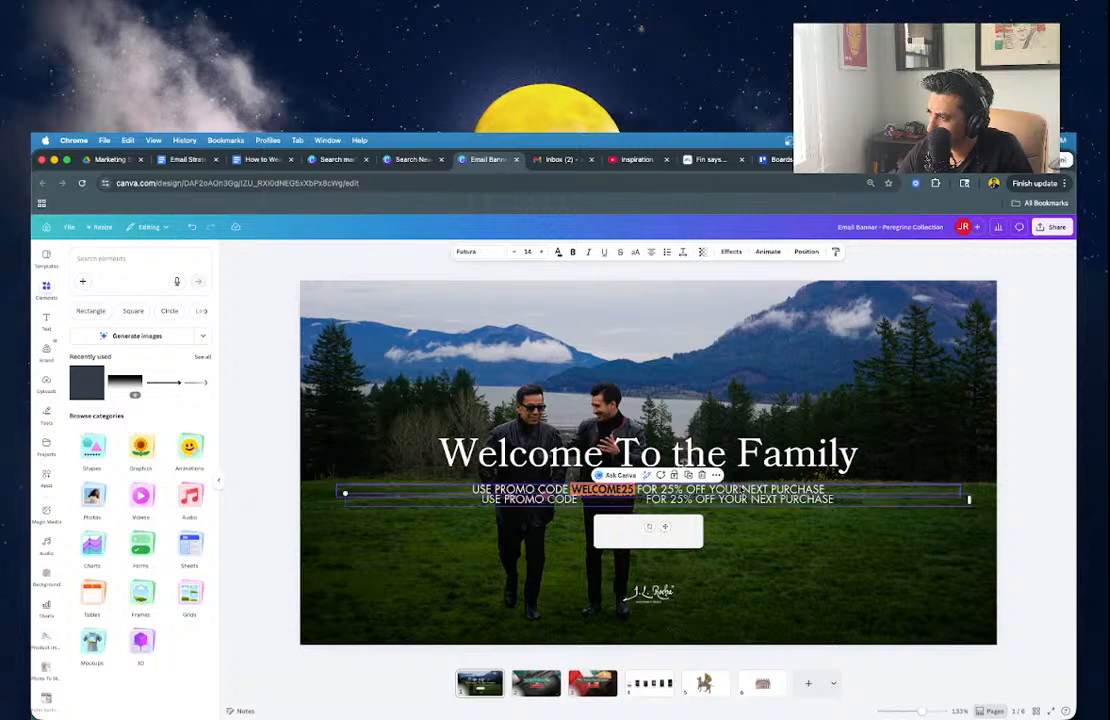
{"action": "type", "text": "g4e"}
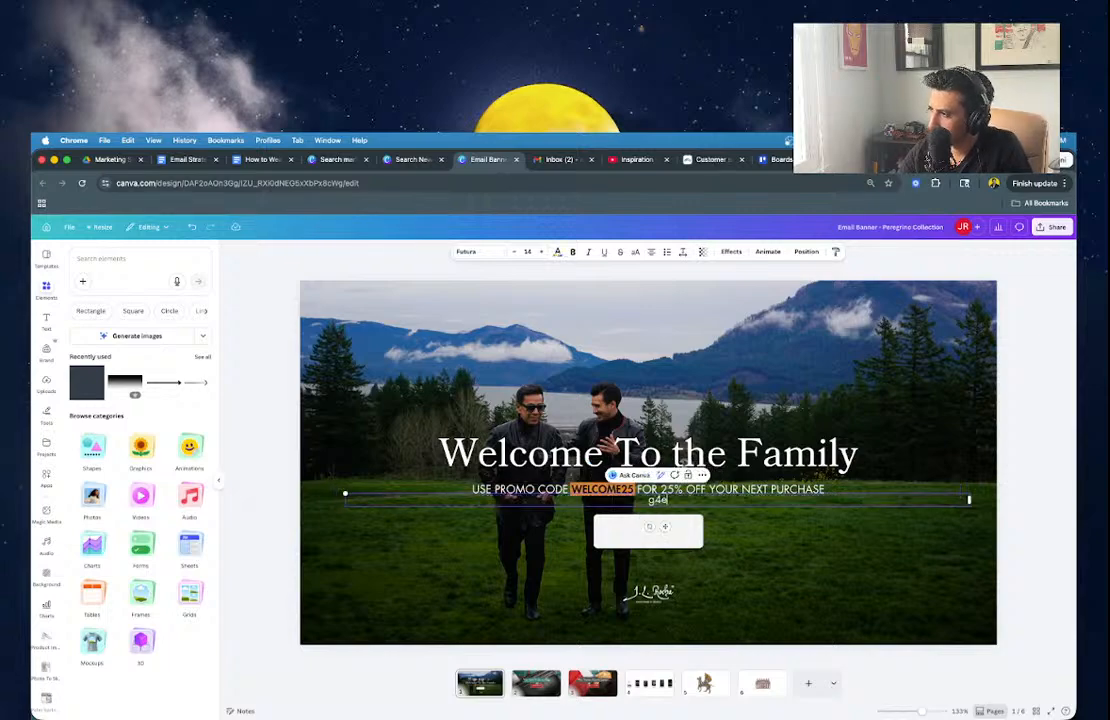
{"action": "key", "text": "BackSpace"}
{"action": "key", "text": "BackSpace"}
{"action": "type", "text": "GE"}
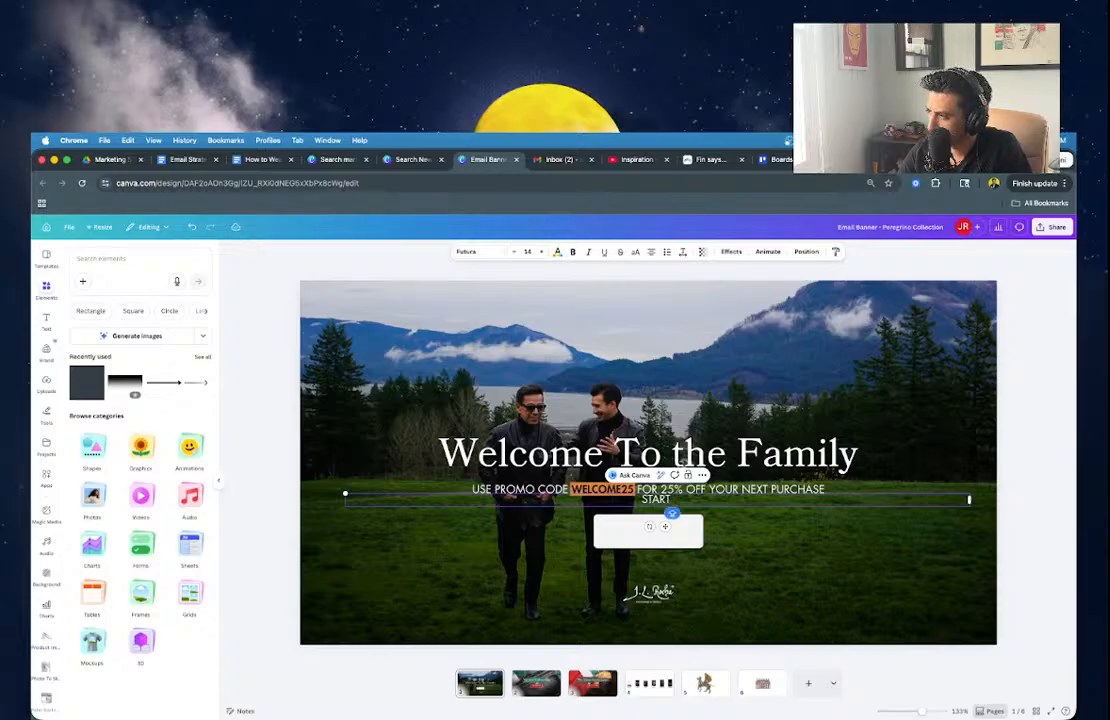
{"action": "key", "text": "BackSpace"}
{"action": "key", "text": "BackSpace"}
{"action": "key", "text": "BackSpace"}
{"action": "key", "text": "BackSpace"}
{"action": "key", "text": "BackSpace"}
{"action": "type", "text": "FIND YOUR LOOK!"}
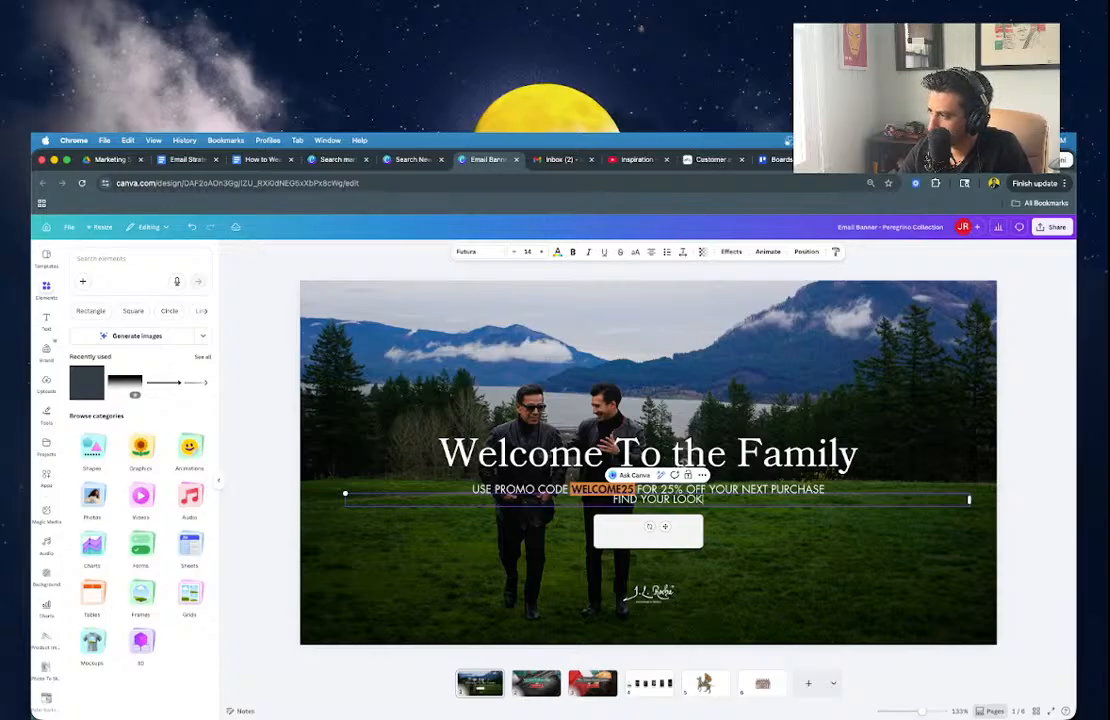
{"action": "left_click_drag", "start_coordinate": [969, 499], "coordinate": [651, 557]}
Make the FIND YOUR LOOK label black and centre the button group on the banner.
{"action": "left_click", "coordinate": [557, 251]}
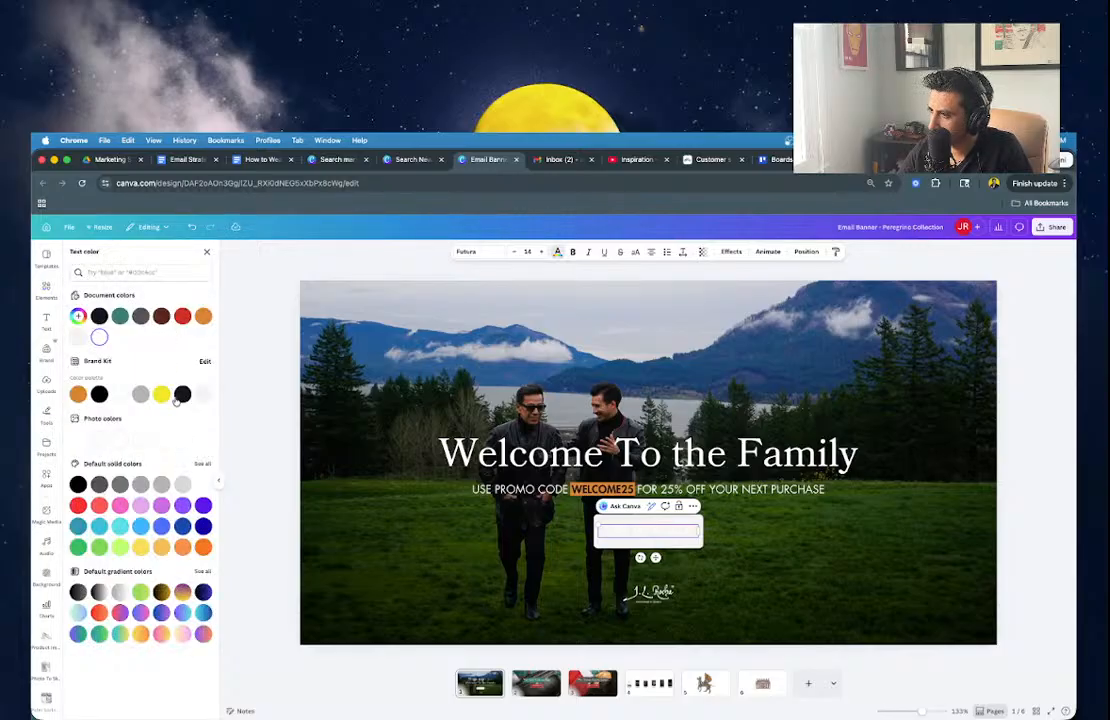
{"action": "left_click", "coordinate": [183, 393]}
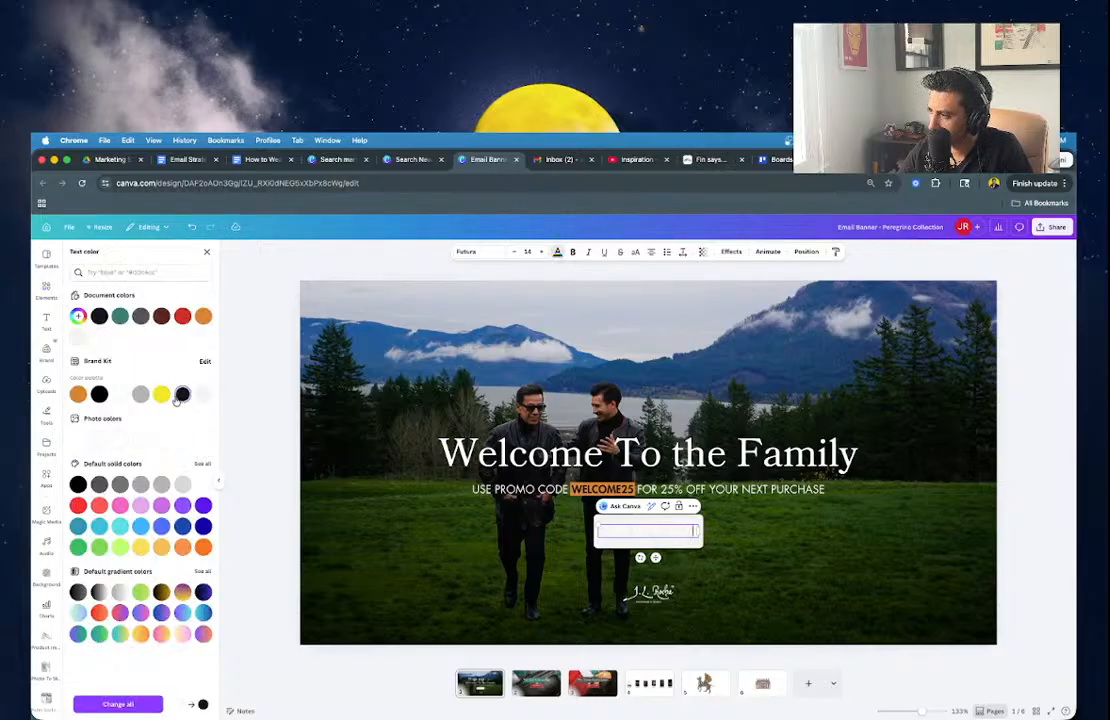
{"action": "left_click", "coordinate": [119, 393]}
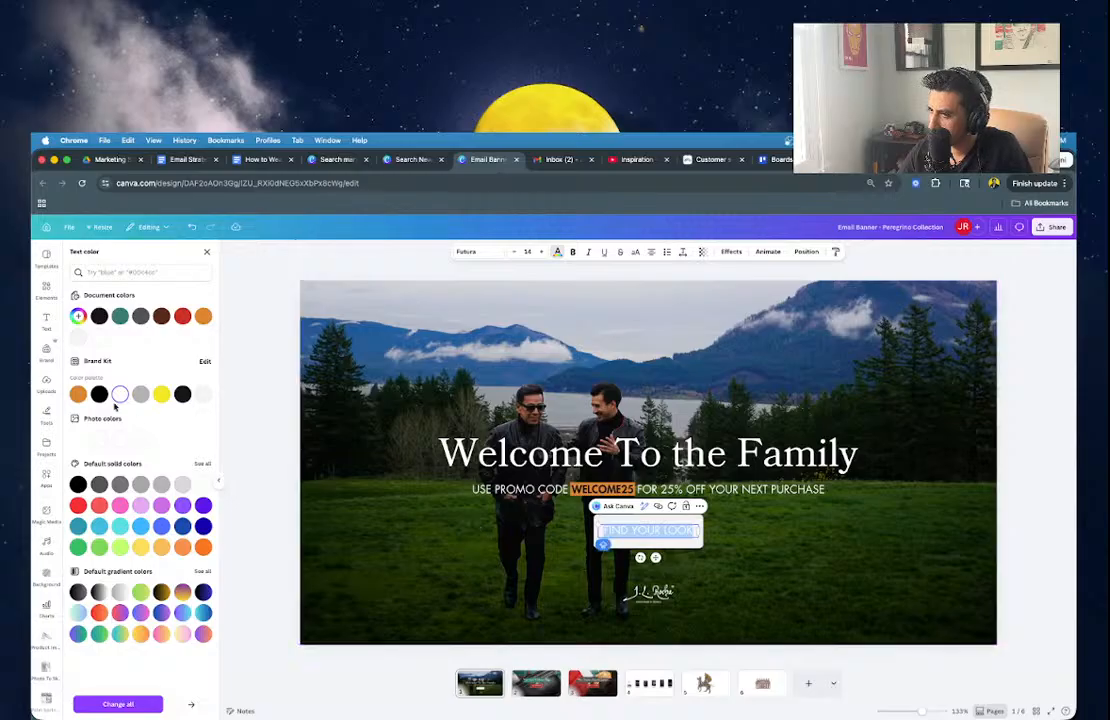
{"action": "left_click", "coordinate": [99, 395]}
{"action": "left_click", "coordinate": [291, 498]}
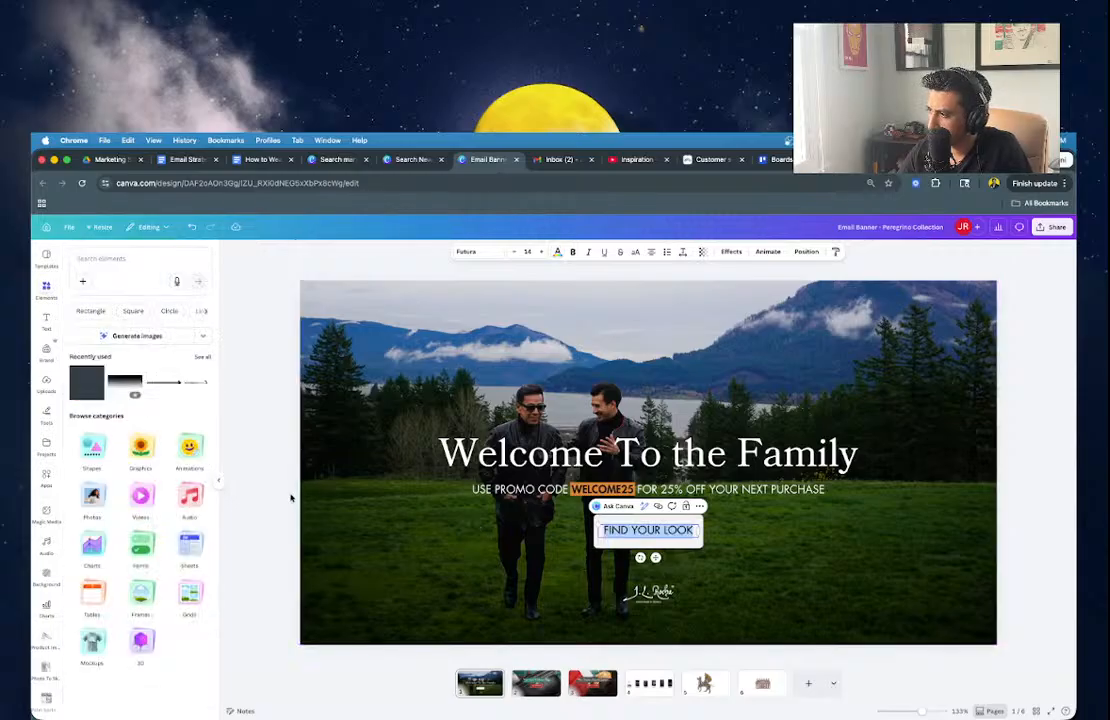
{"action": "left_click", "coordinate": [657, 543]}
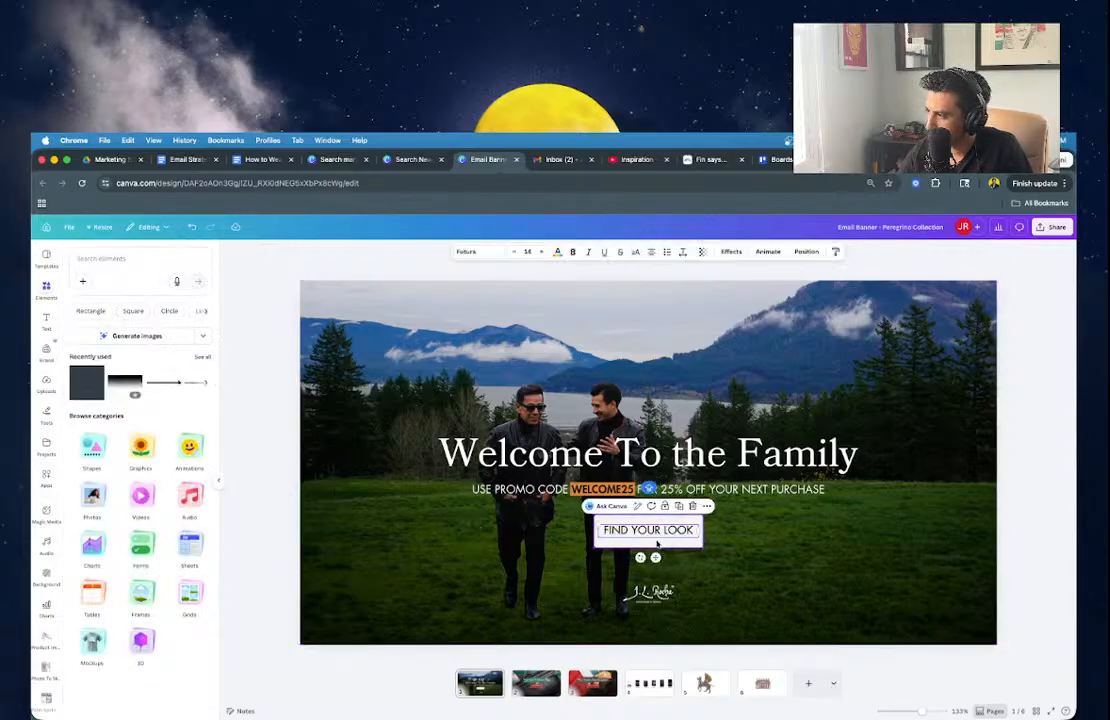
{"action": "left_click", "coordinate": [657, 543]}
{"action": "left_click_drag", "start_coordinate": [657, 543], "coordinate": [654, 541]}
Delete the signature logo and fill the button shape with the brand orange.
{"action": "left_click", "coordinate": [648, 592]}
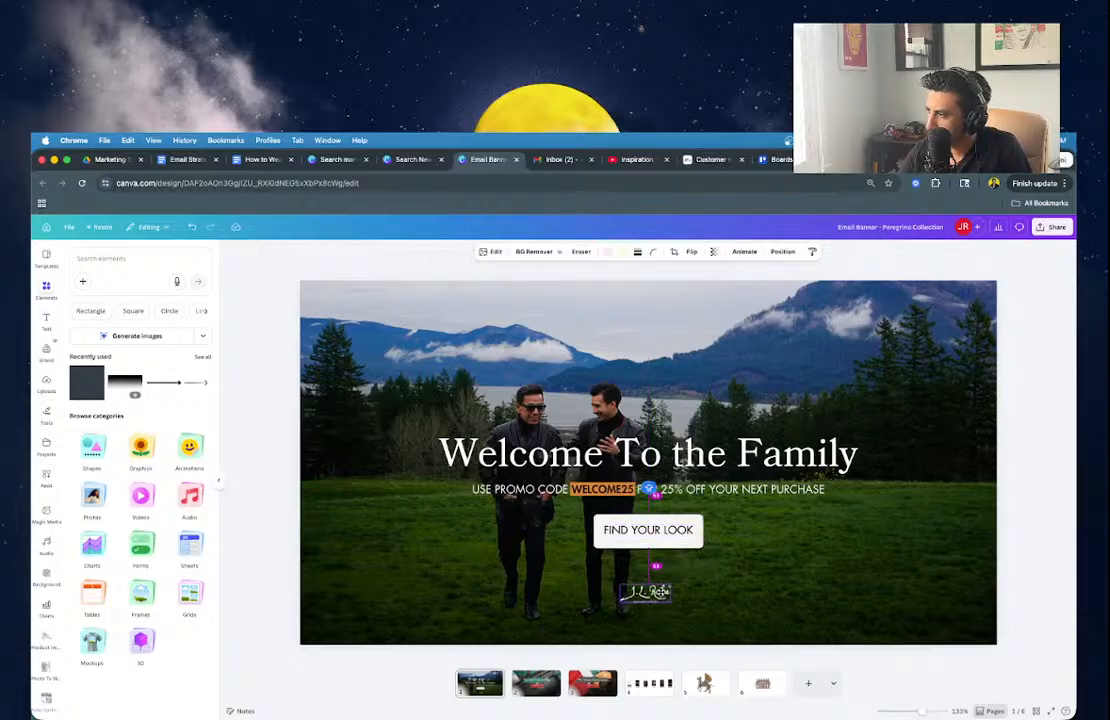
{"action": "key", "text": "Delete"}
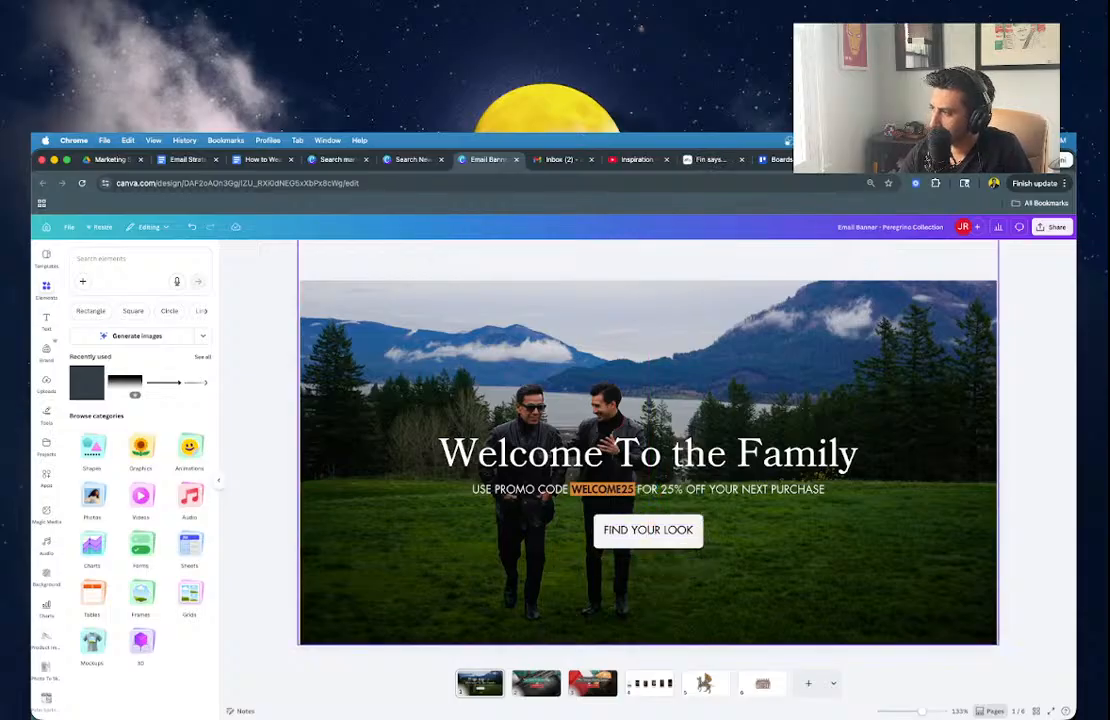
{"action": "left_click", "coordinate": [655, 532]}
{"action": "left_click", "coordinate": [590, 253]}
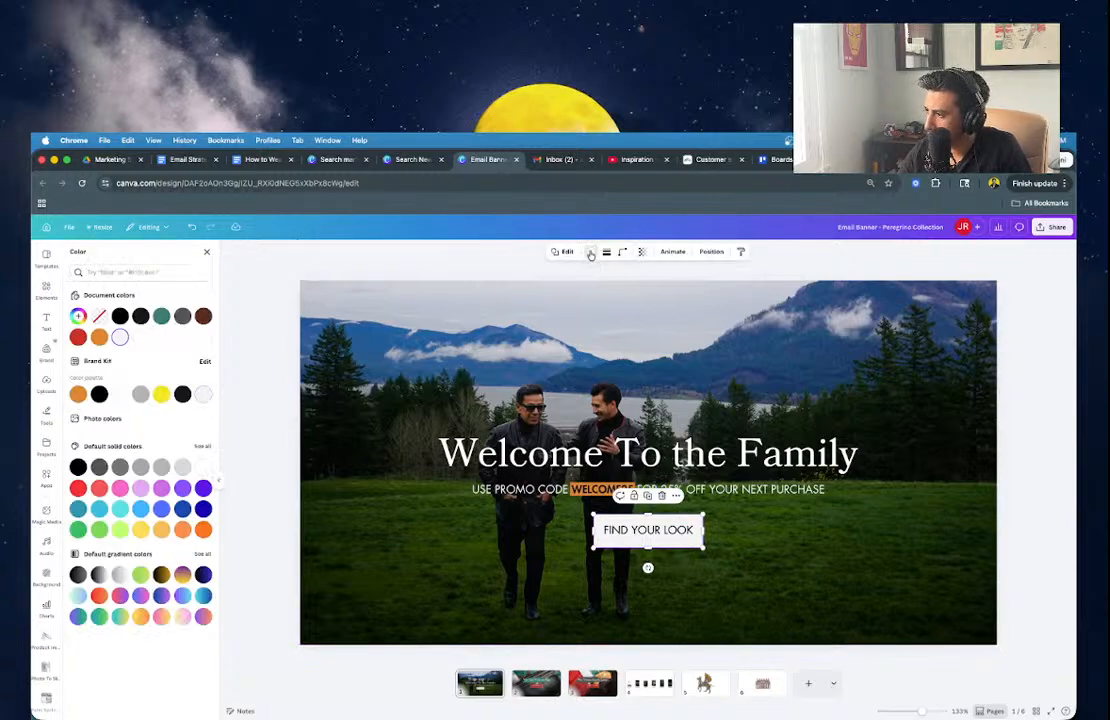
{"action": "left_click", "coordinate": [78, 393]}
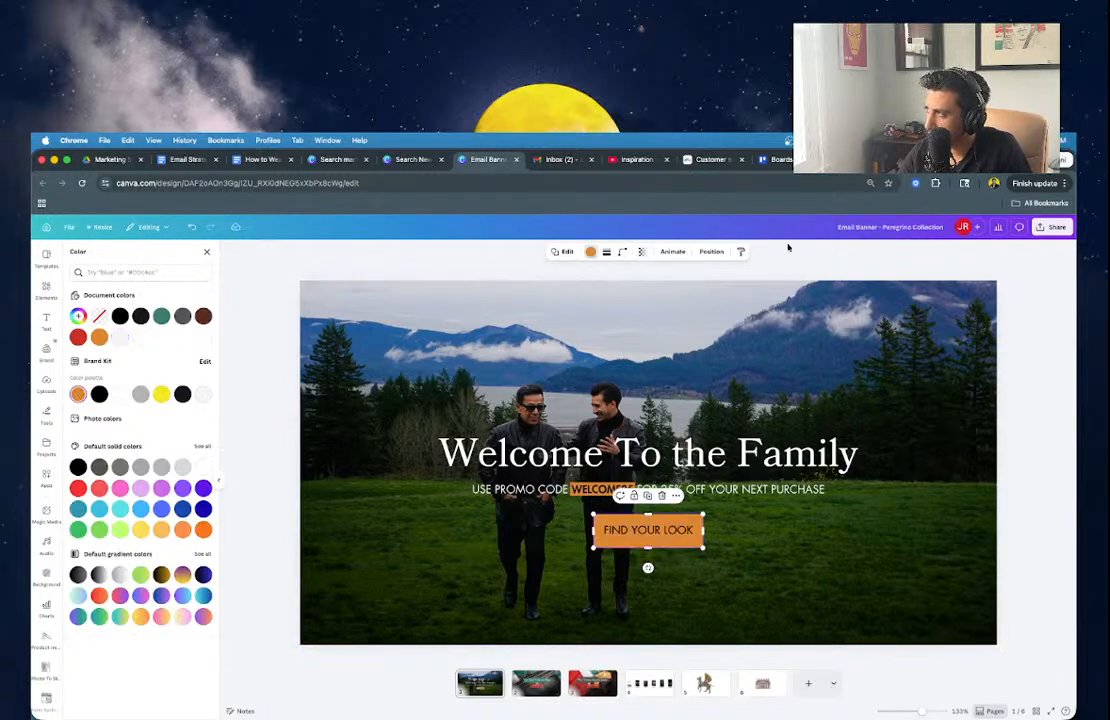
Check the store's product page and Squarespace email for reference, then return to the Email Banner.
{"action": "left_click", "coordinate": [865, 160]}
{"action": "scroll", "coordinate": [649, 474], "scroll_direction": "down", "scroll_amount": 20}
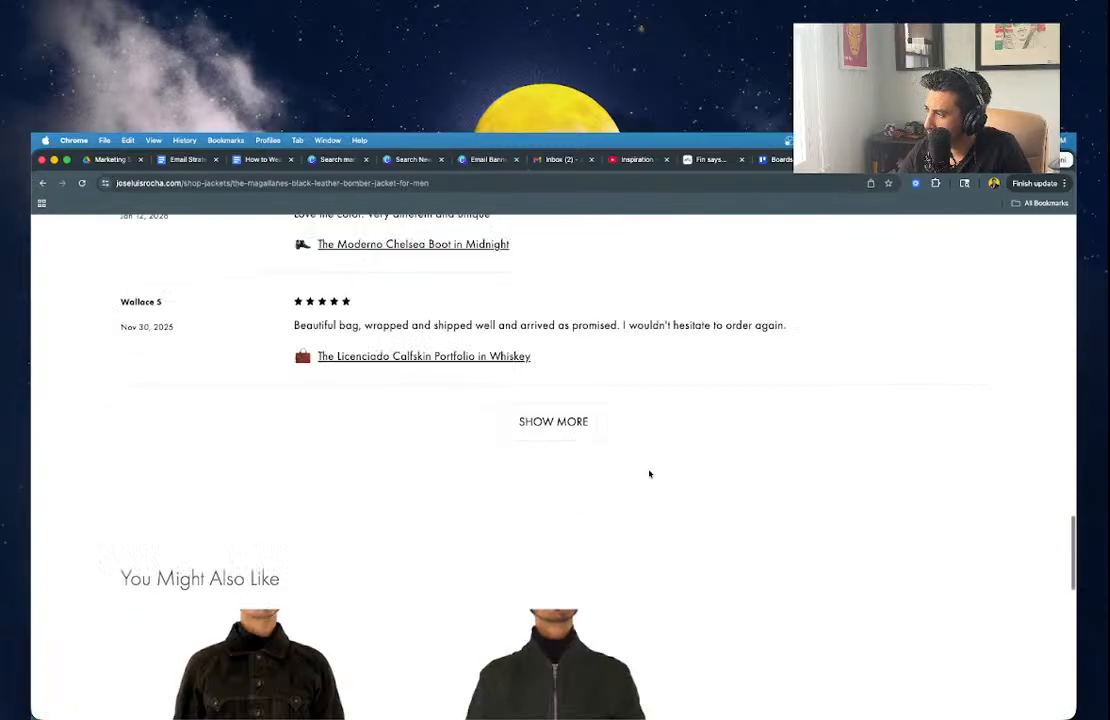
{"action": "scroll", "coordinate": [649, 474], "scroll_direction": "up", "scroll_amount": 5}
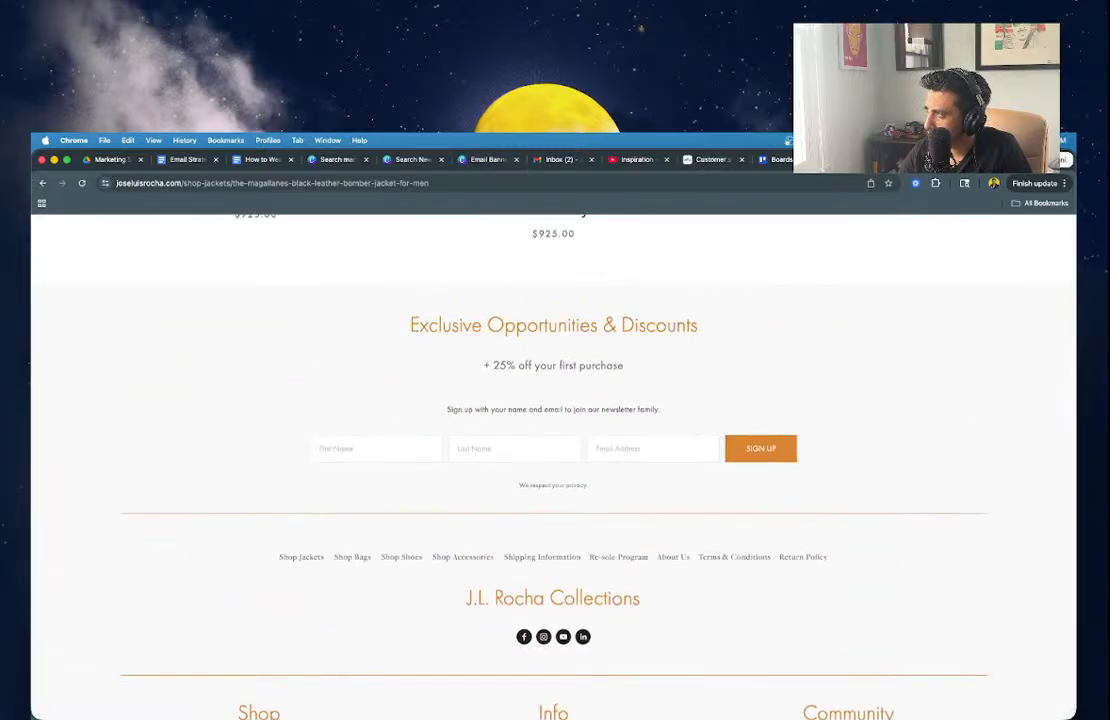
{"action": "left_click", "coordinate": [930, 160]}
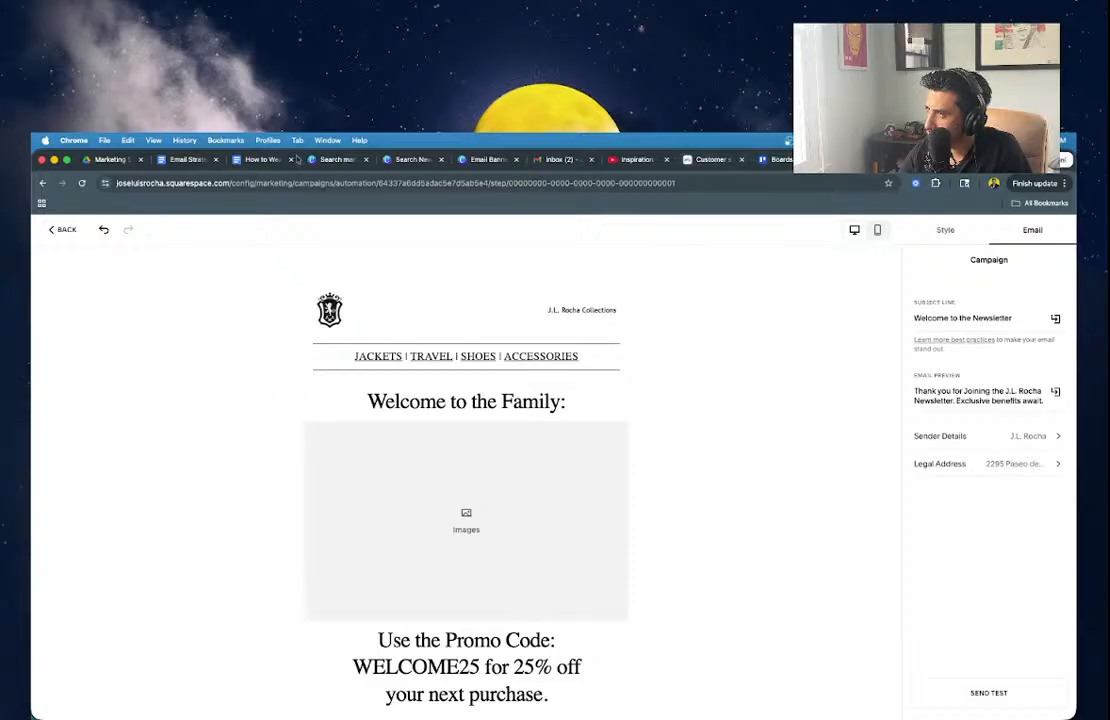
{"action": "left_click", "coordinate": [414, 160]}
{"action": "left_click", "coordinate": [470, 160]}
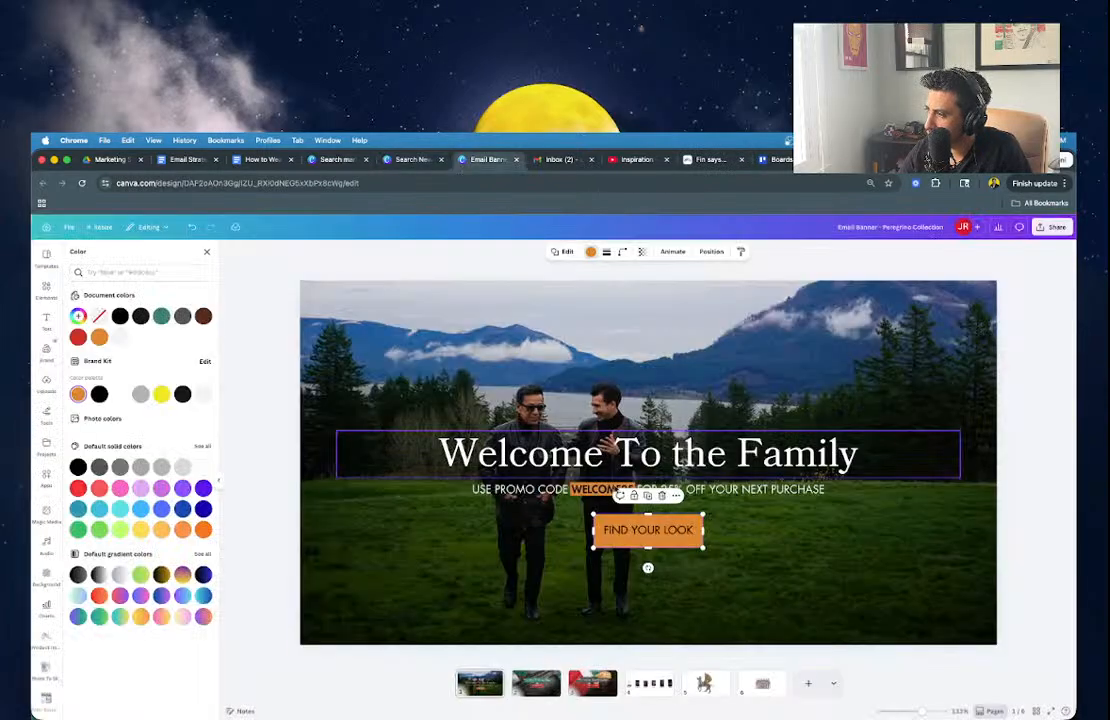
Make the WELCOME25 text in the promo line white.
{"action": "left_click", "coordinate": [598, 490]}
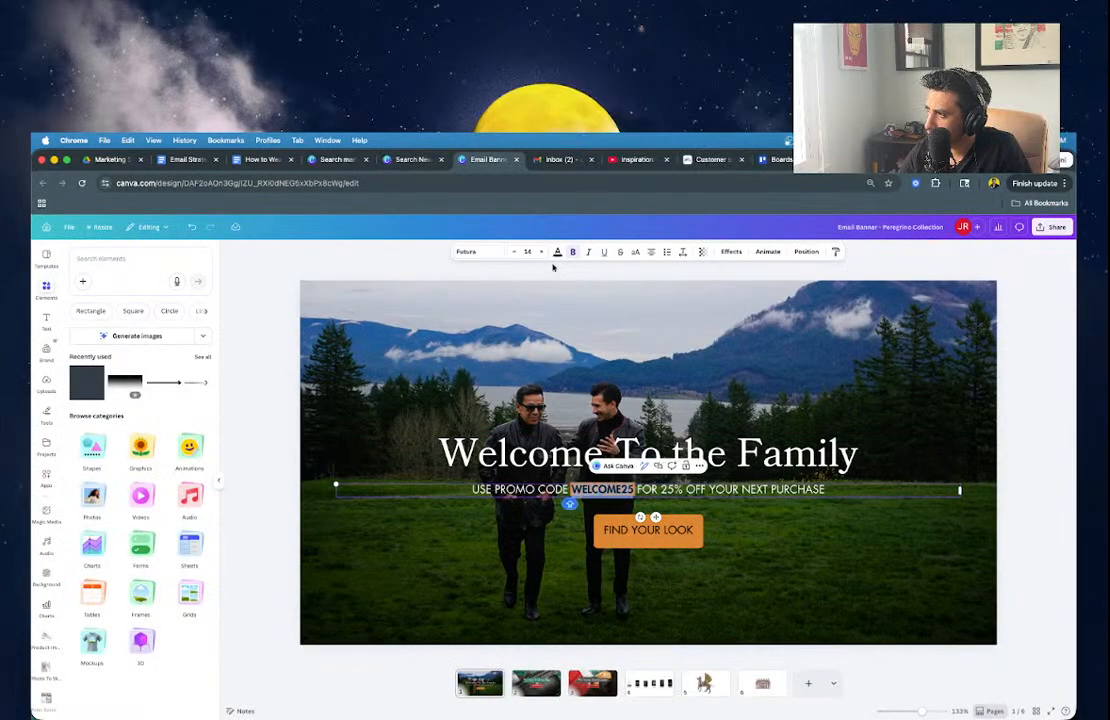
{"action": "left_click", "coordinate": [552, 262]}
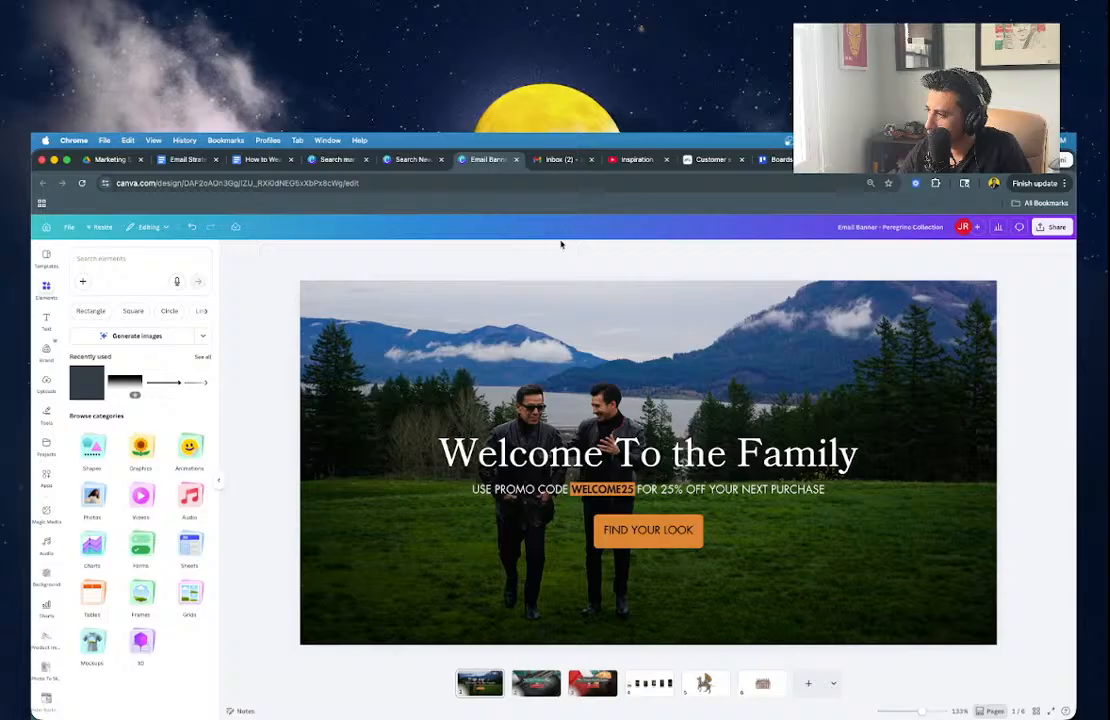
{"action": "double_click", "coordinate": [585, 490]}
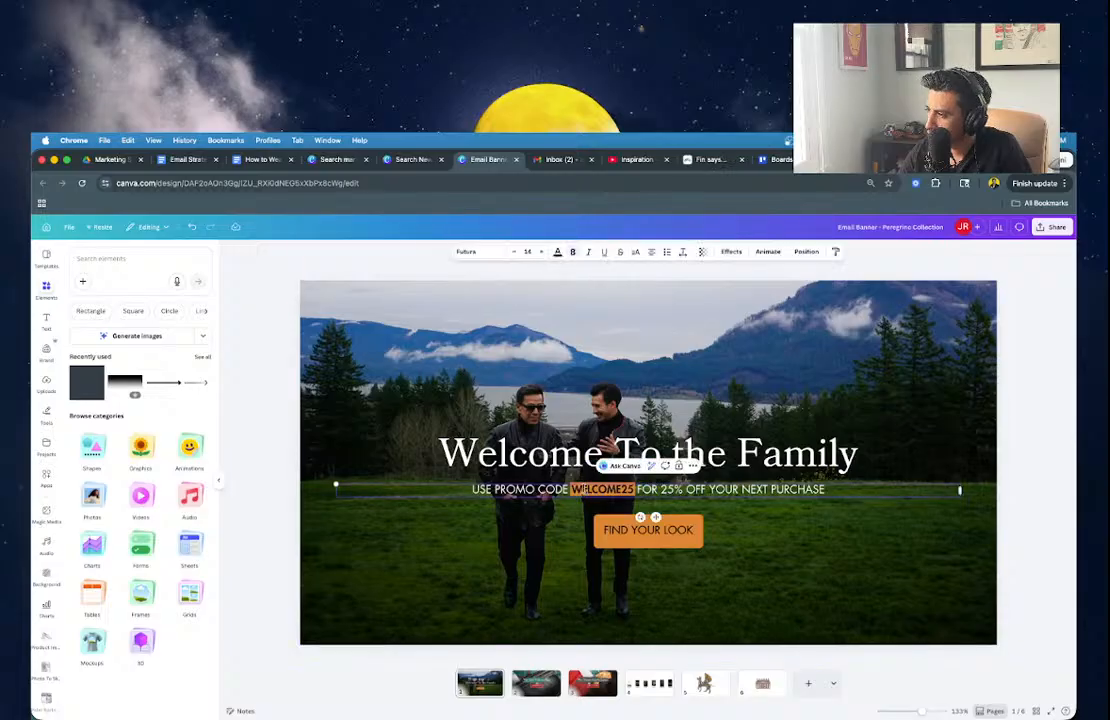
{"action": "left_click", "coordinate": [557, 252]}
{"action": "left_click", "coordinate": [121, 393]}
Relabel the orange button 'START YOUR LEGACY!' and adjust its corner rounding.
{"action": "left_click", "coordinate": [611, 542]}
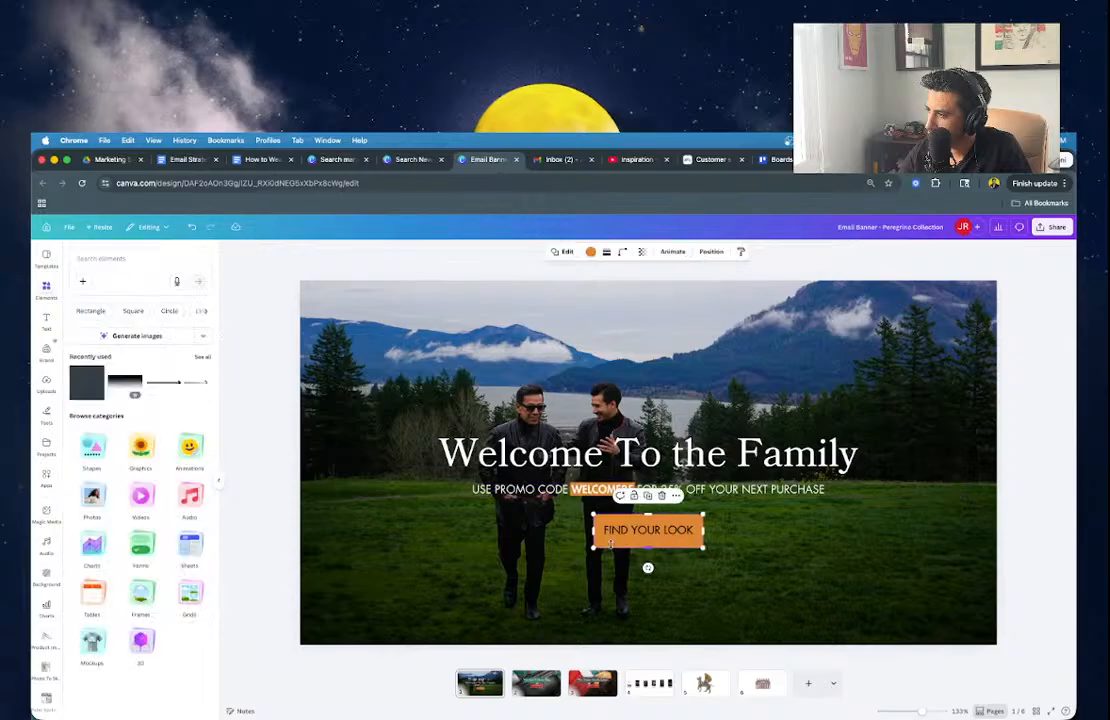
{"action": "double_click", "coordinate": [618, 531]}
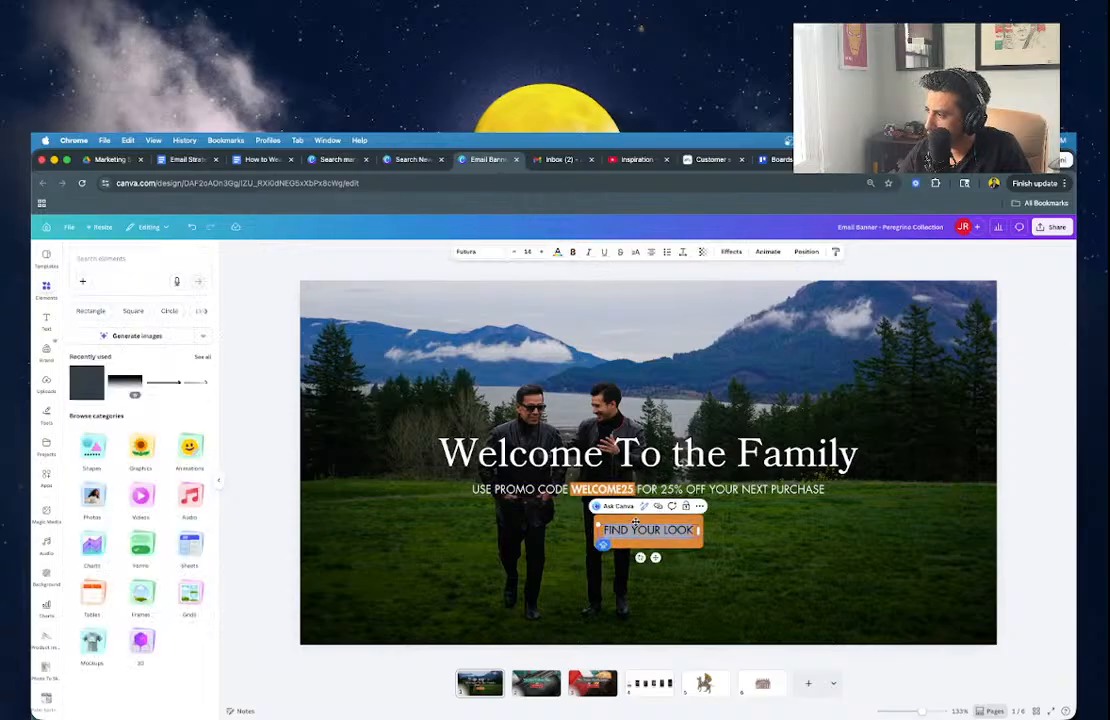
{"action": "type", "text": "START YOUR LEGACY!"}
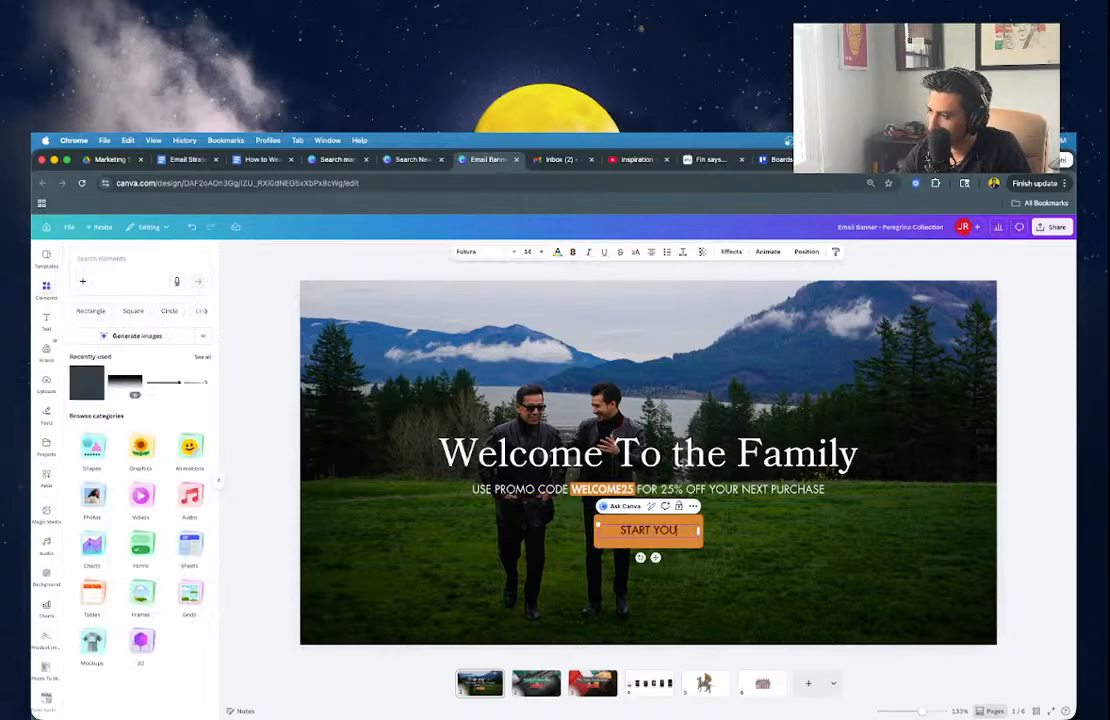
{"action": "left_click", "coordinate": [597, 521]}
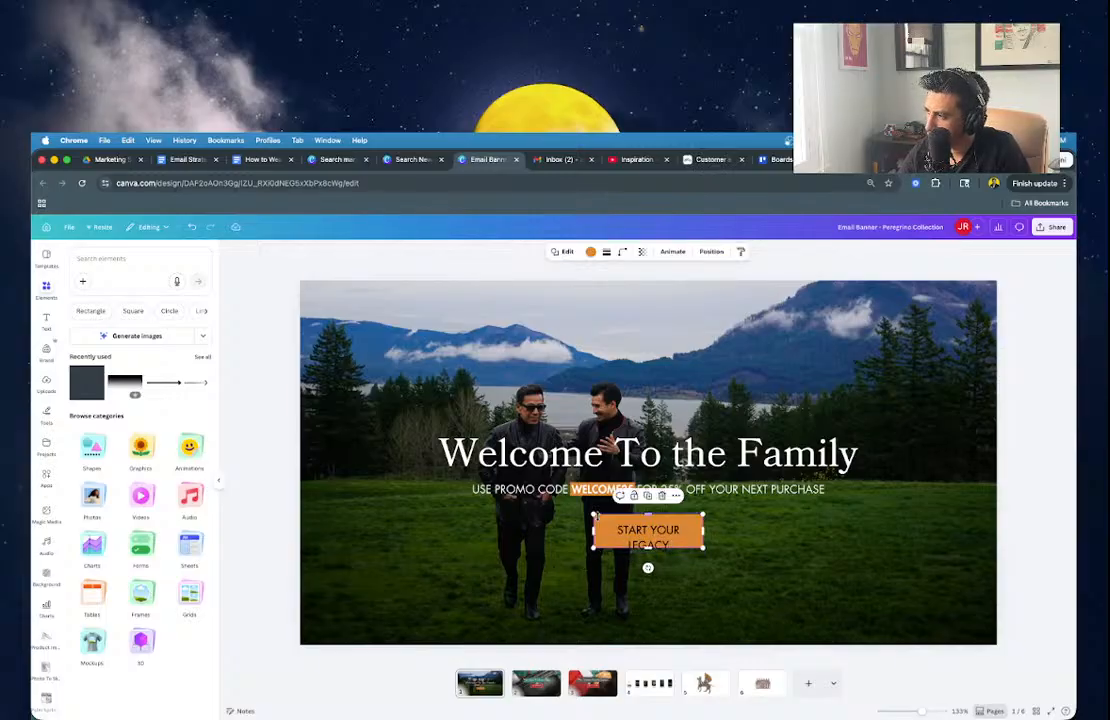
{"action": "left_click", "coordinate": [622, 251]}
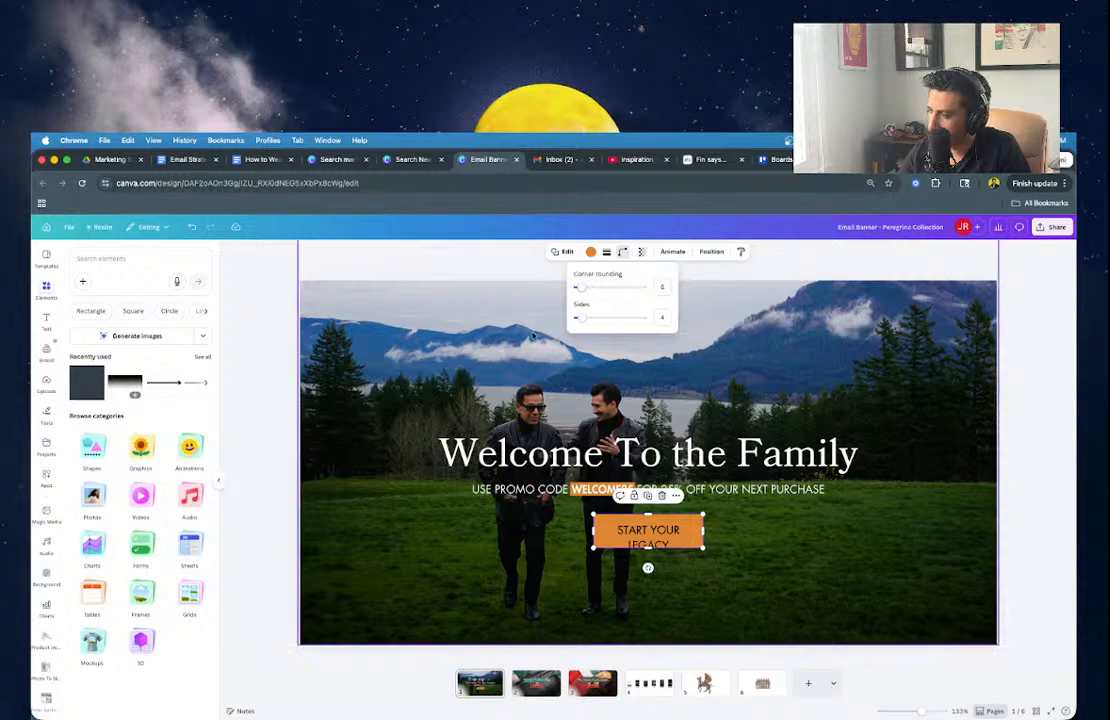
{"action": "left_click_drag", "start_coordinate": [581, 287], "coordinate": [579, 288]}
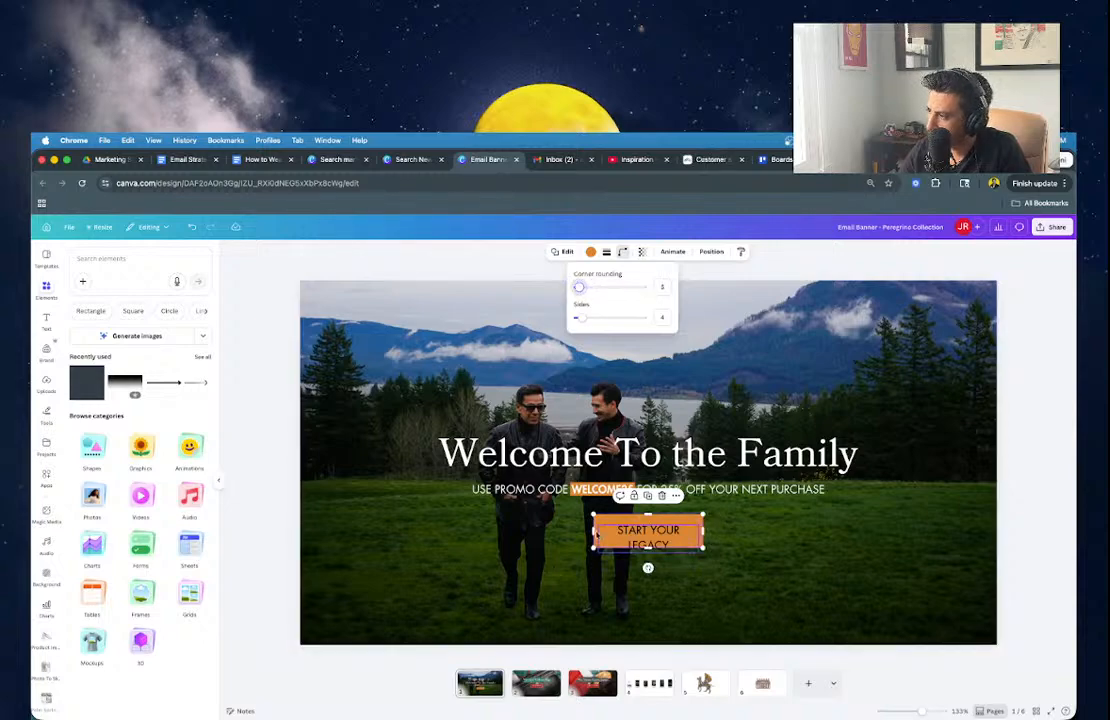
{"action": "left_click", "coordinate": [591, 531]}
Widen the button on both sides and stretch its label to fit on one line.
{"action": "left_click_drag", "start_coordinate": [591, 531], "coordinate": [568, 531]}
{"action": "left_click_drag", "start_coordinate": [704, 531], "coordinate": [711, 532]}
{"action": "key", "text": "Escape"}
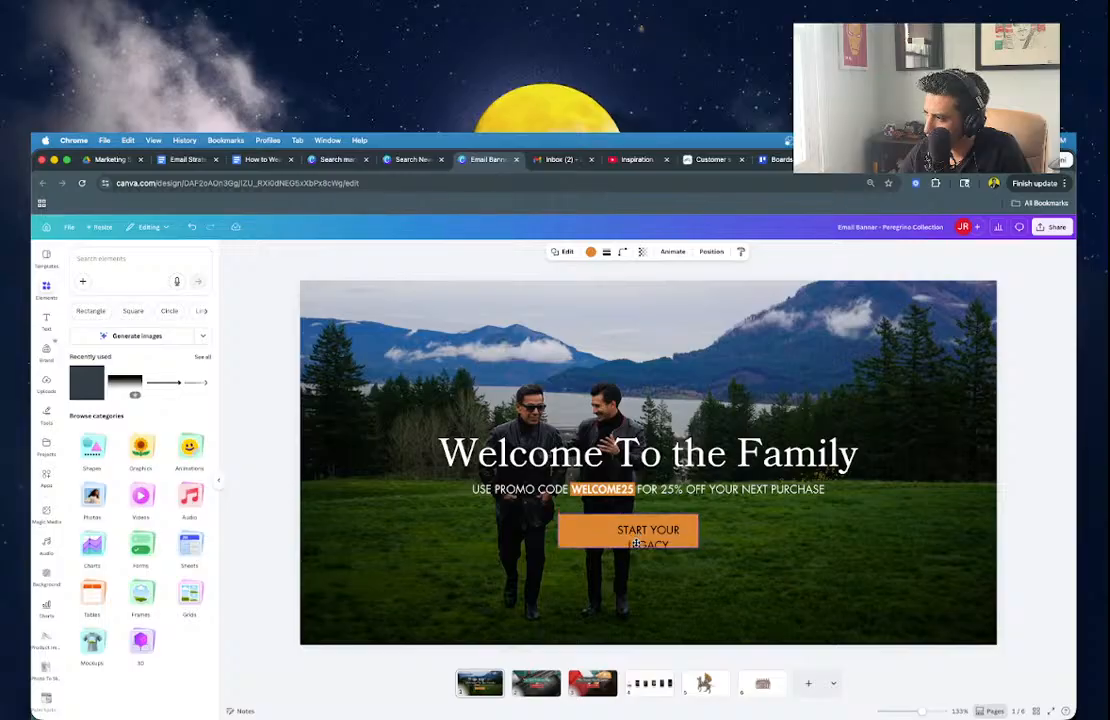
{"action": "mouse_move", "coordinate": [647, 545]}
{"action": "left_mouse_down"}
{"action": "mouse_move", "coordinate": [625, 543]}
{"action": "mouse_move", "coordinate": [650, 545]}
{"action": "left_mouse_up"}
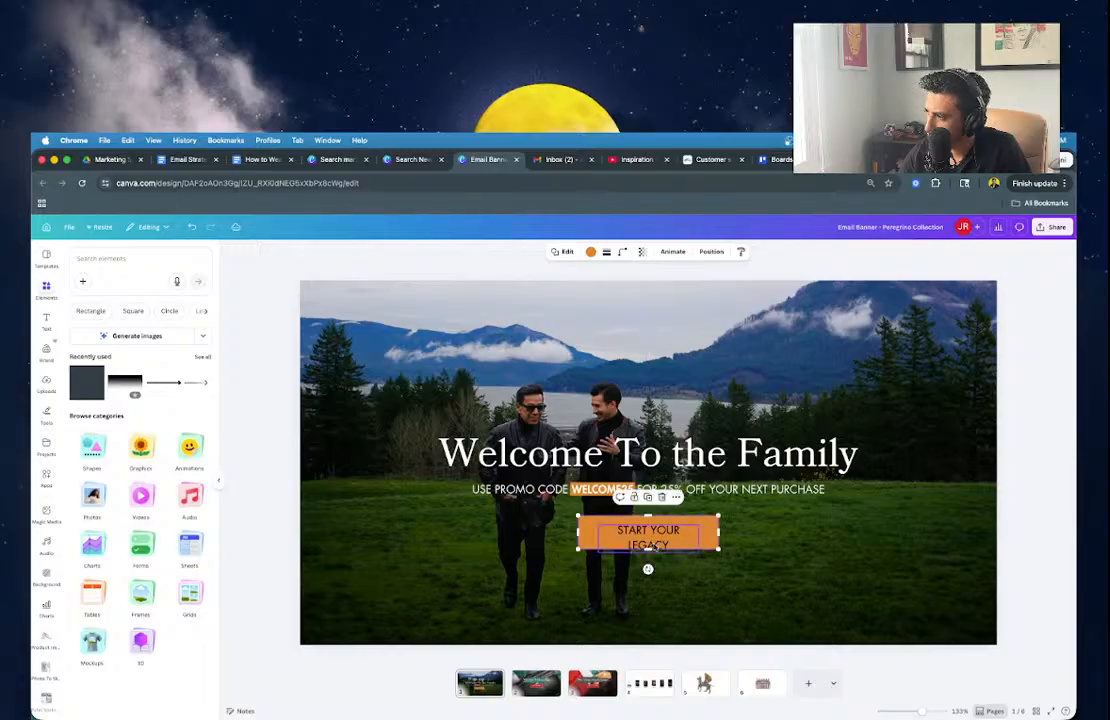
{"action": "left_click", "coordinate": [650, 545]}
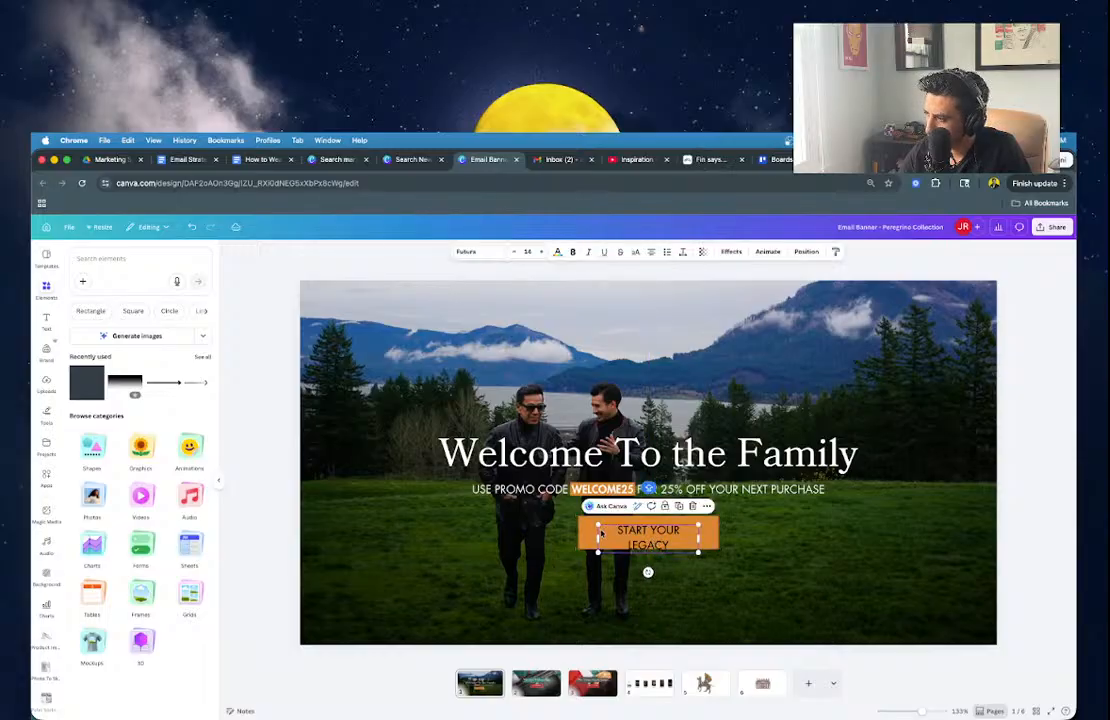
{"action": "left_click_drag", "start_coordinate": [598, 539], "coordinate": [654, 561]}
{"action": "left_click", "coordinate": [559, 252]}
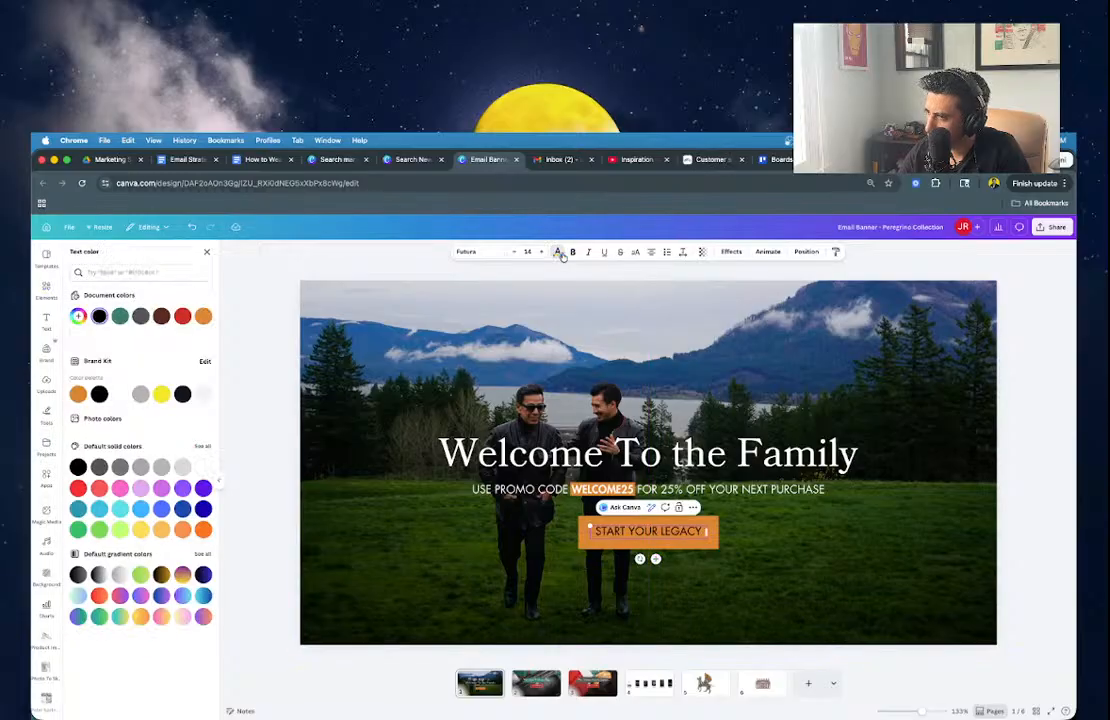
{"action": "left_click", "coordinate": [100, 394]}
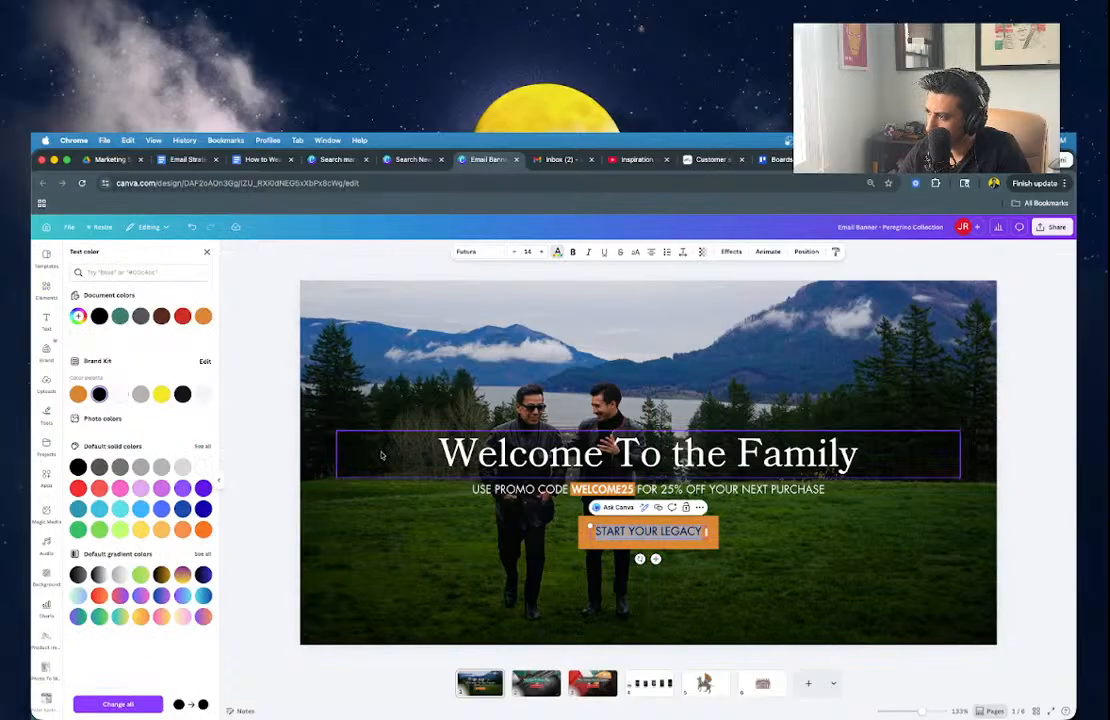
{"action": "left_click", "coordinate": [470, 556]}
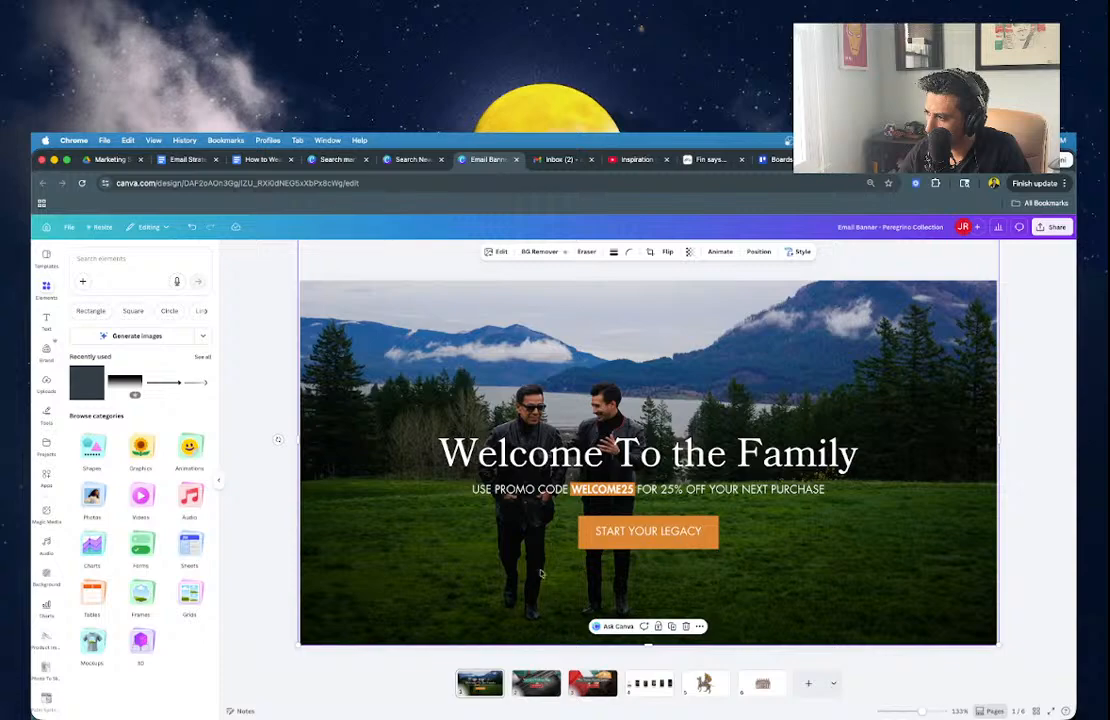
{"action": "left_click", "coordinate": [638, 538]}
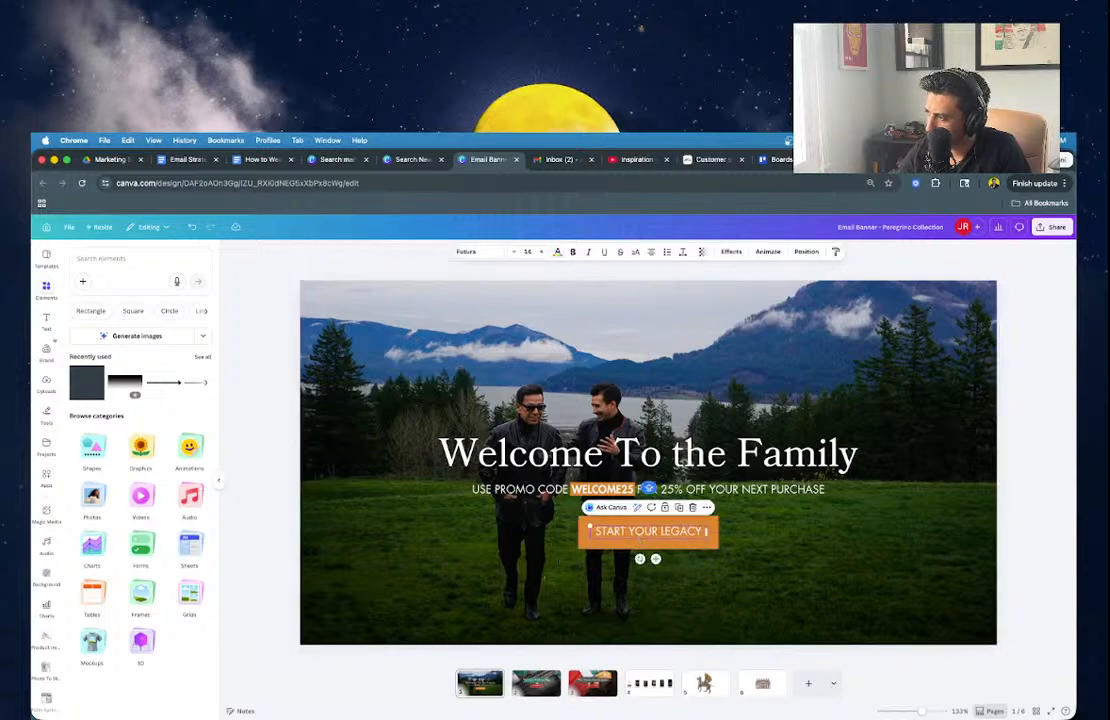
{"action": "left_click", "coordinate": [647, 545]}
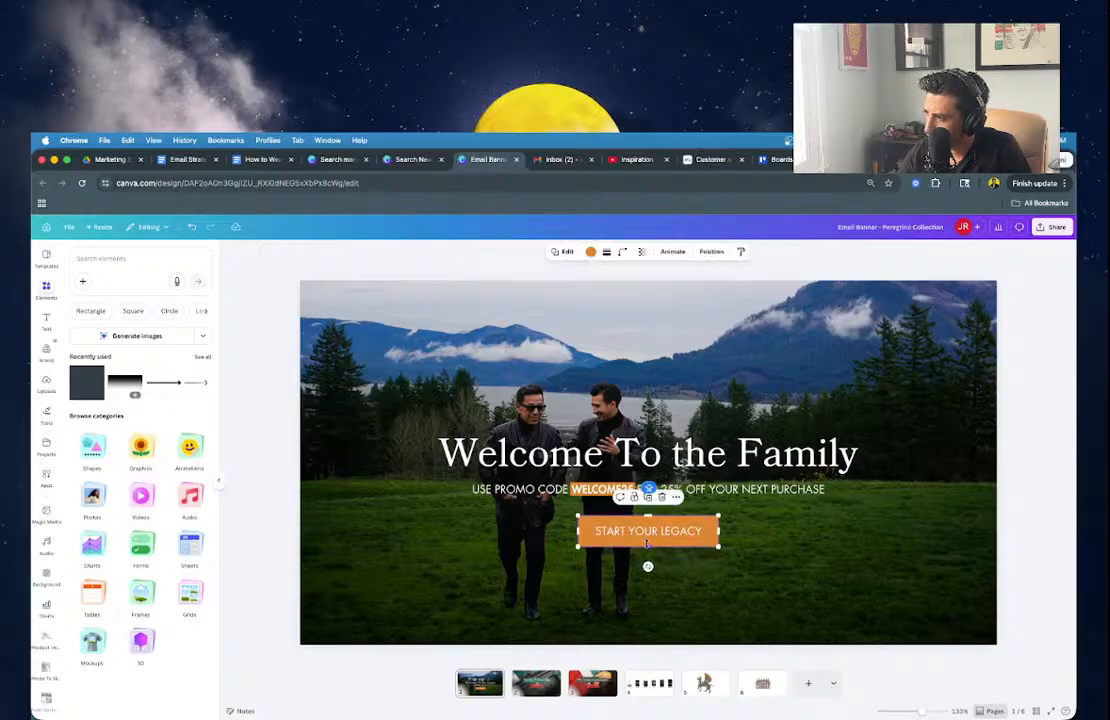
{"action": "left_click", "coordinate": [738, 575]}
{"action": "left_click", "coordinate": [598, 488]}
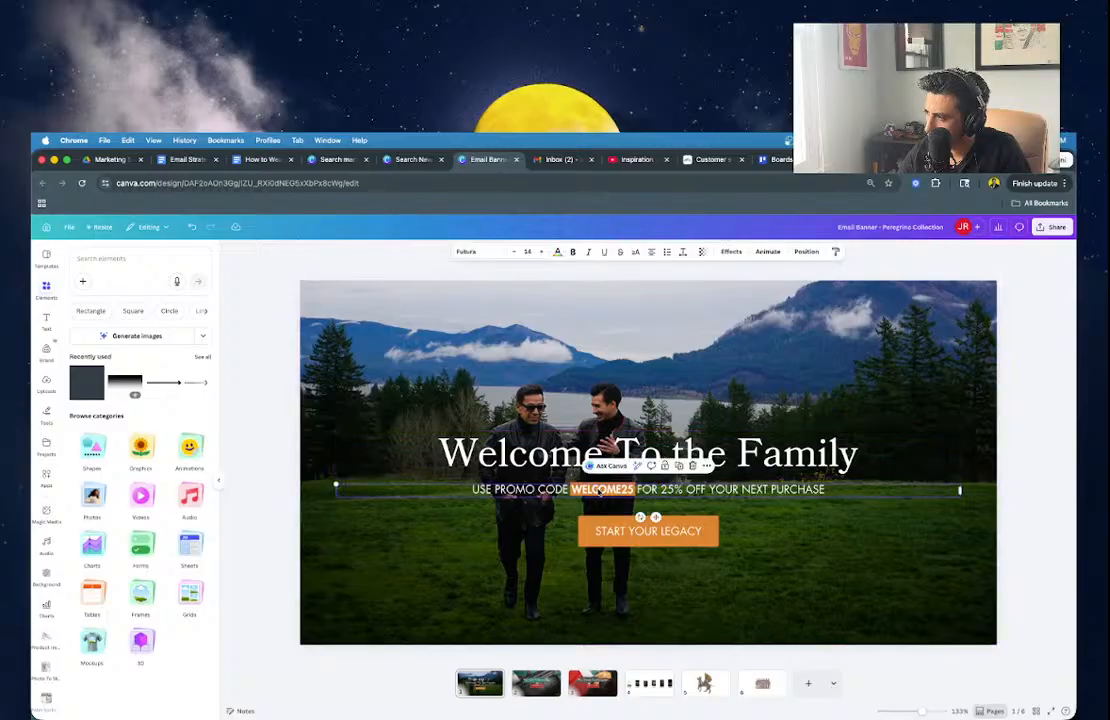
{"action": "scroll", "coordinate": [596, 497], "scroll_direction": "up", "scroll_amount": 5}
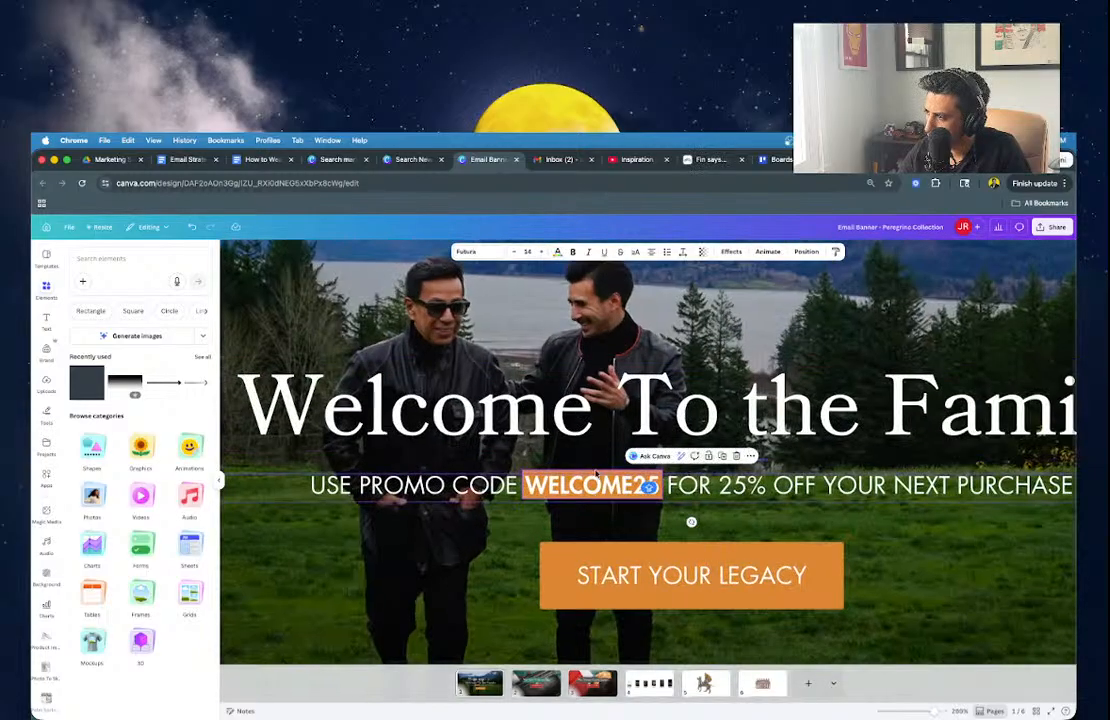
{"action": "scroll", "coordinate": [603, 588], "scroll_direction": "down", "scroll_amount": 5}
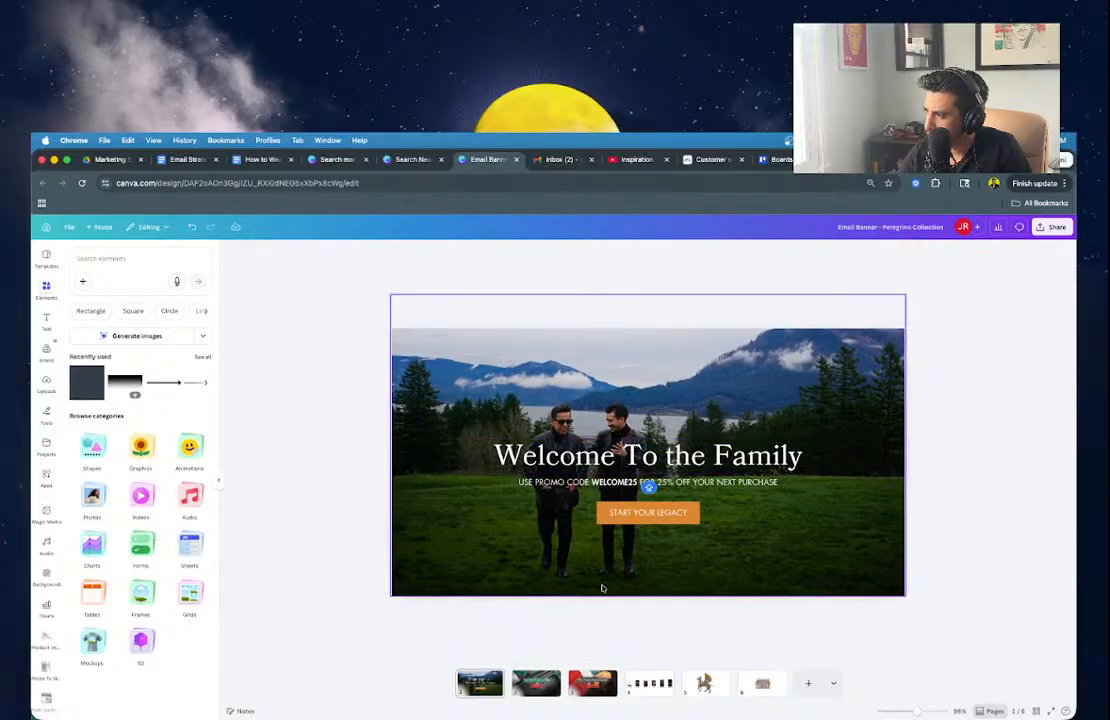
{"action": "left_click", "coordinate": [595, 606]}
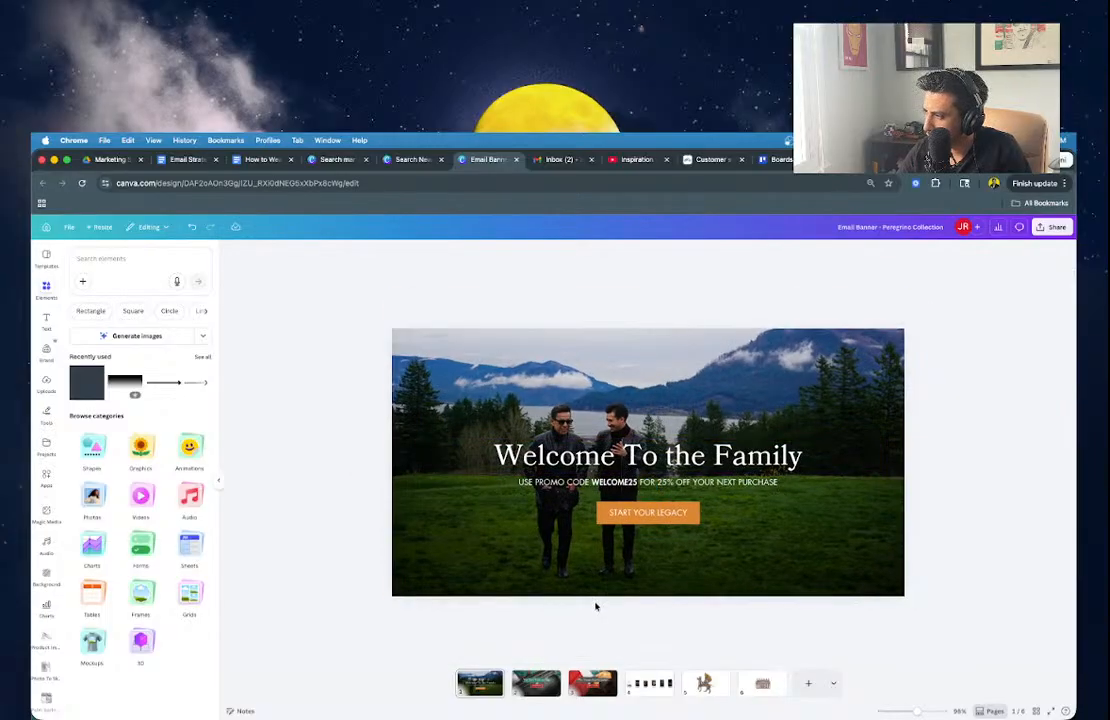
Crop in on the background photo so the two men appear larger in the frame.
{"action": "double_click", "coordinate": [659, 388]}
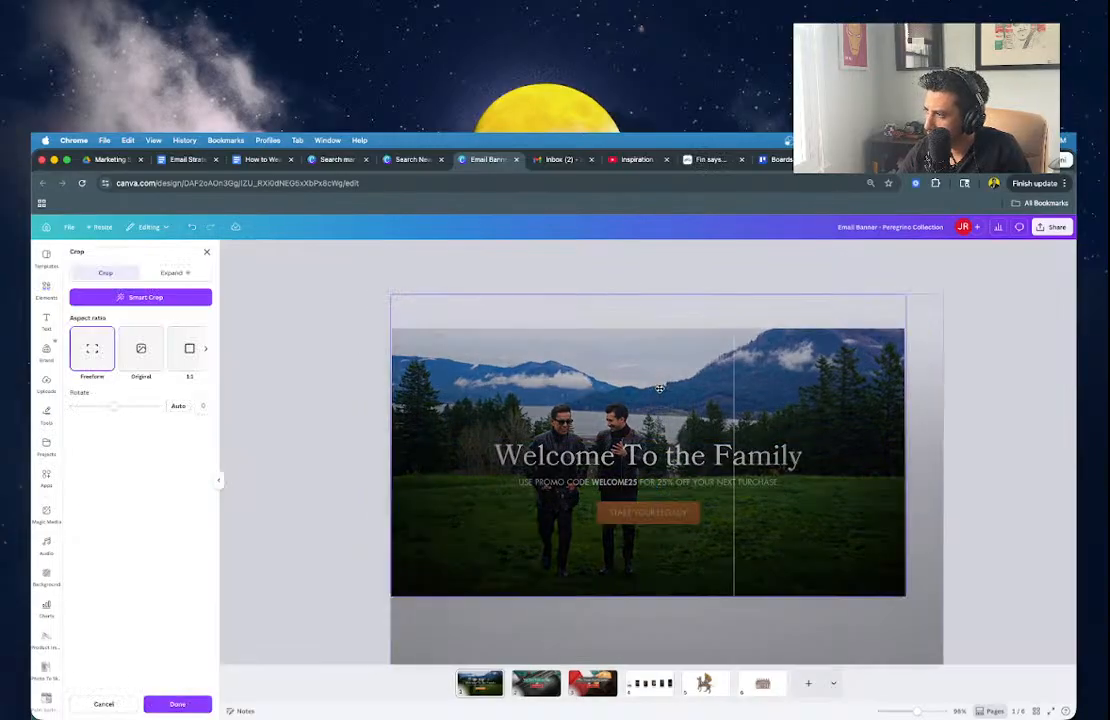
{"action": "left_click", "coordinate": [357, 334]}
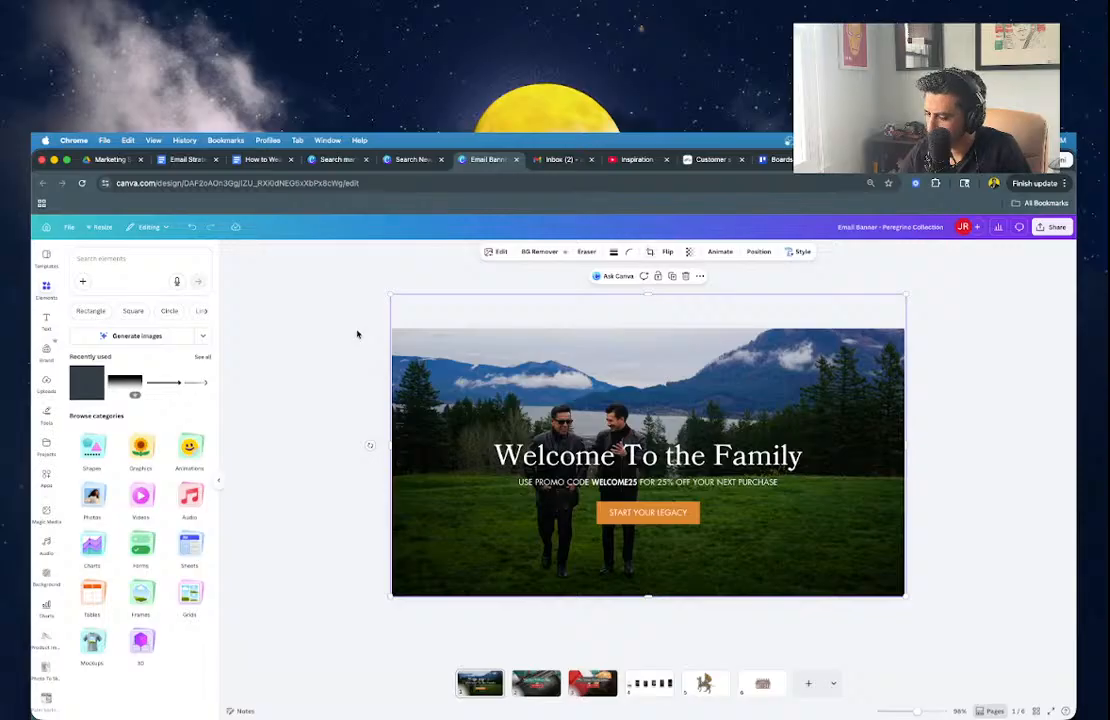
{"action": "double_click", "coordinate": [566, 338]}
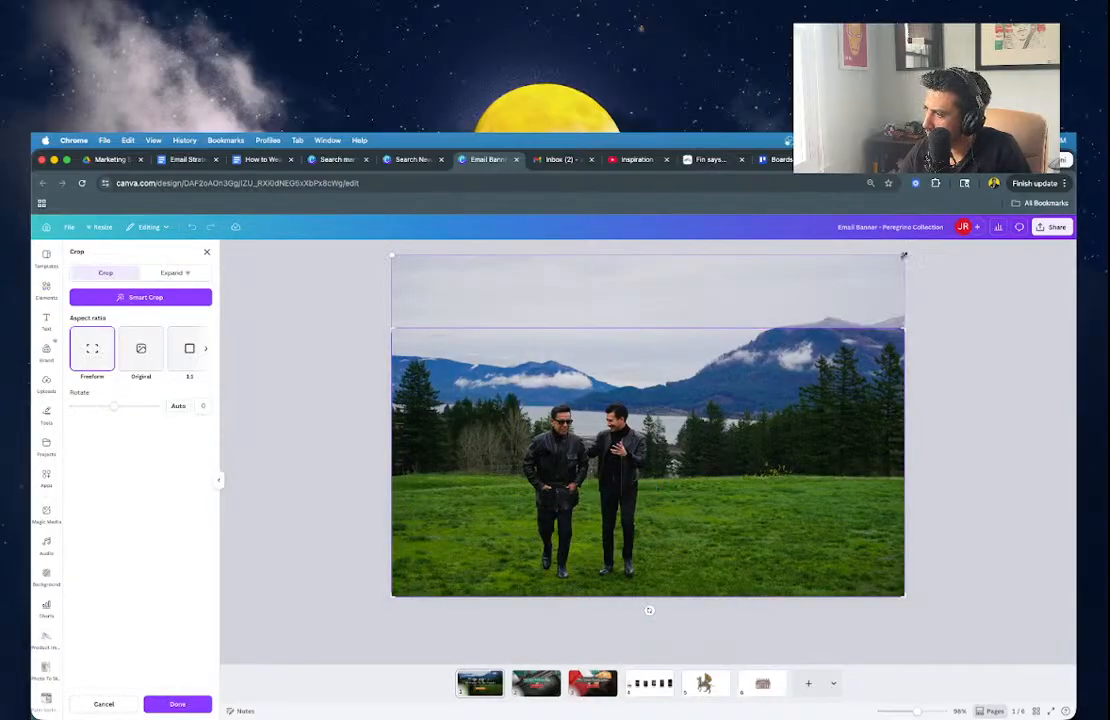
{"action": "left_click_drag", "start_coordinate": [903, 256], "coordinate": [1074, 181]}
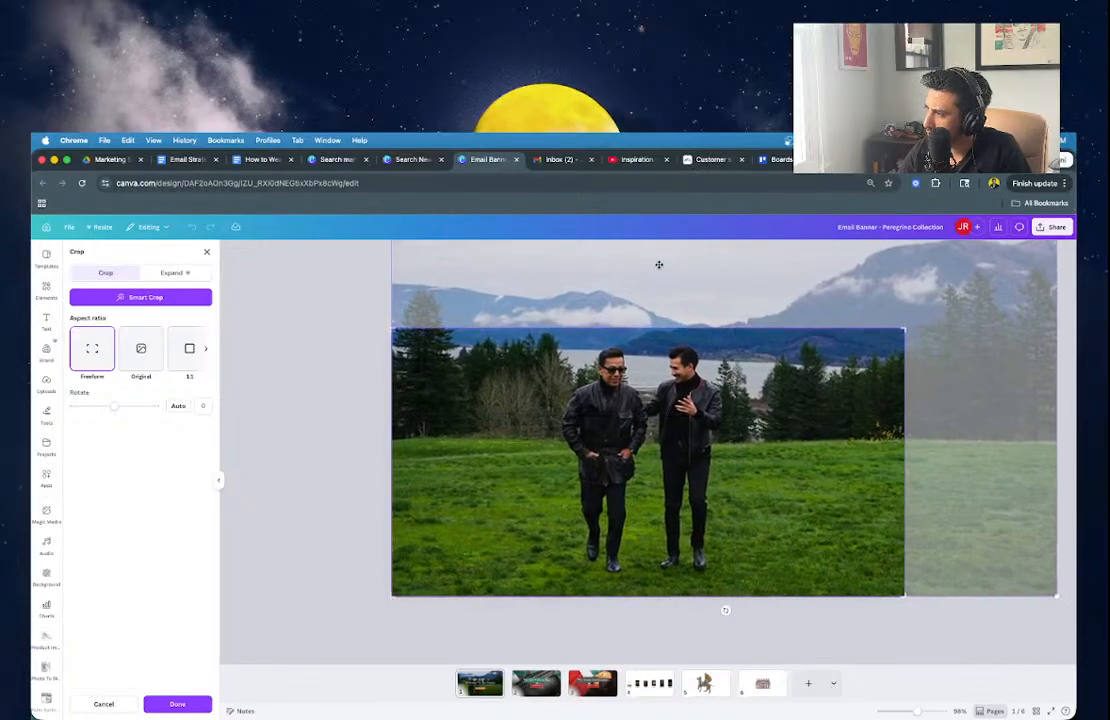
{"action": "mouse_move", "coordinate": [739, 449]}
{"action": "left_mouse_down"}
{"action": "mouse_move", "coordinate": [743, 470]}
{"action": "mouse_move", "coordinate": [751, 460]}
{"action": "left_mouse_up"}
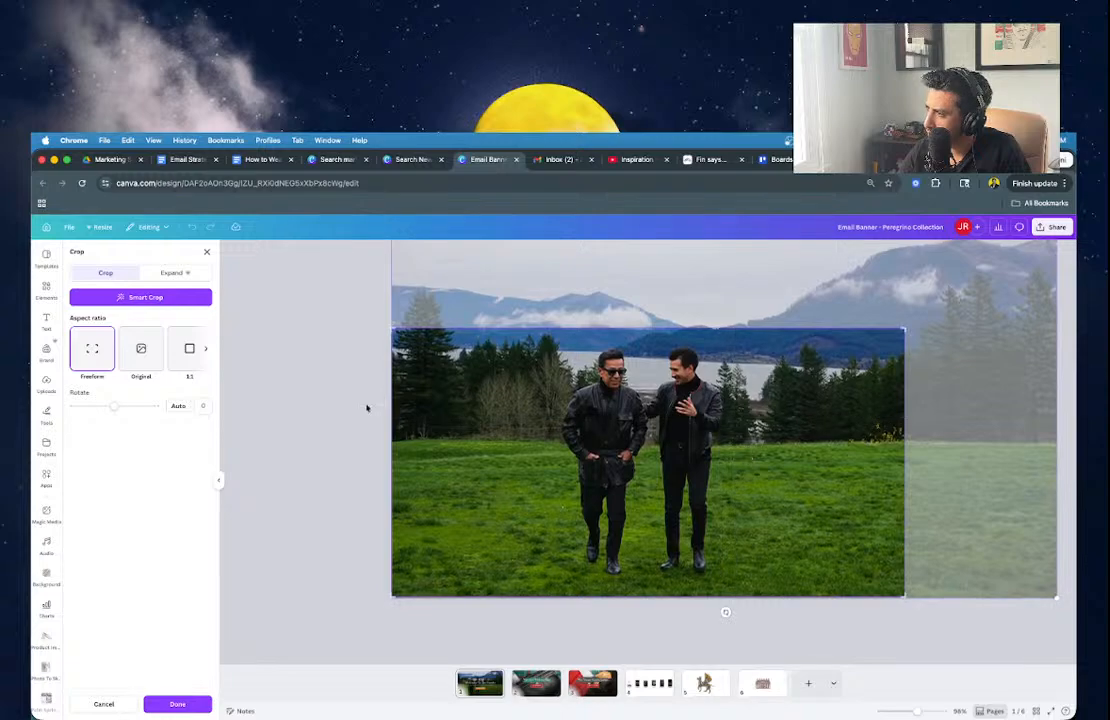
{"action": "left_click", "coordinate": [367, 408]}
Move the cut-out men layer left to line up with the enlarged photo.
{"action": "left_click", "coordinate": [686, 397]}
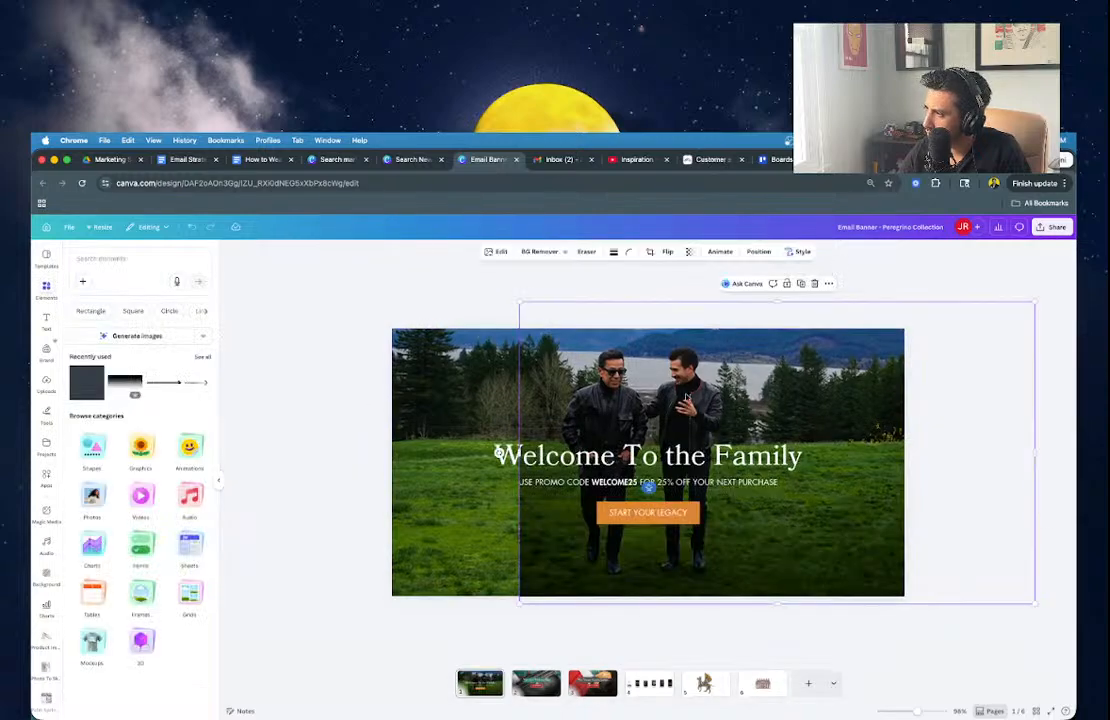
{"action": "left_click_drag", "start_coordinate": [686, 397], "coordinate": [559, 390]}
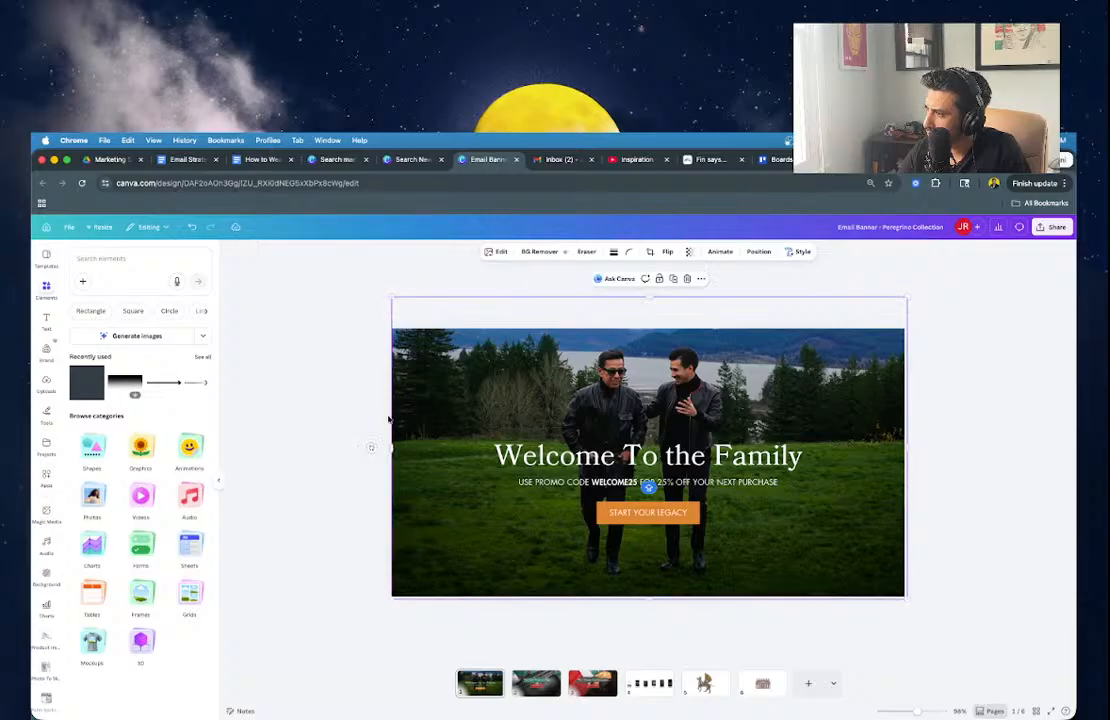
{"action": "left_click", "coordinate": [356, 397]}
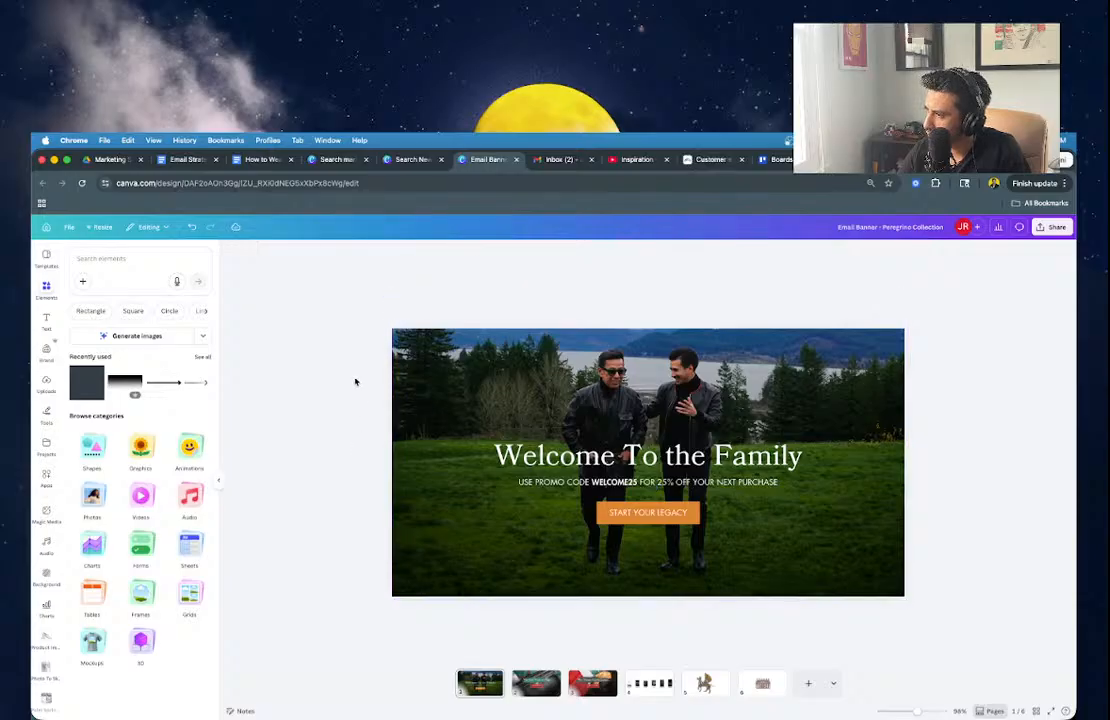
Download page 1 of the banner as a 1.125x PNG and show it in Downloads.
{"action": "left_click", "coordinate": [1053, 227]}
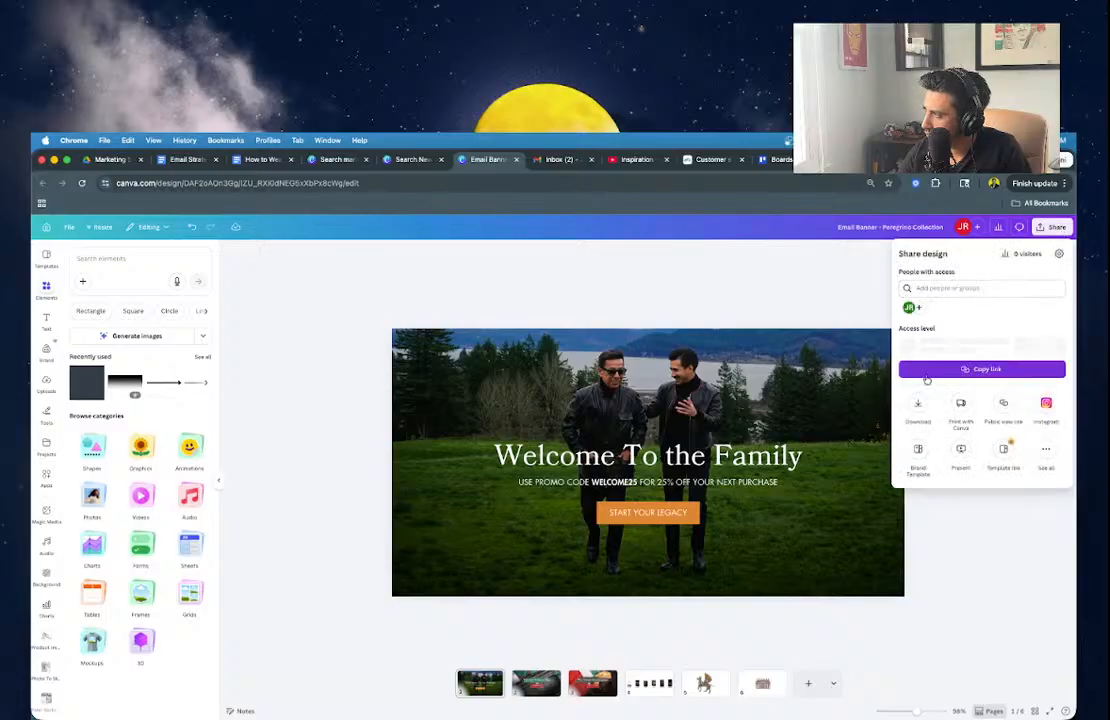
{"action": "left_click", "coordinate": [922, 404]}
{"action": "left_click", "coordinate": [930, 403]}
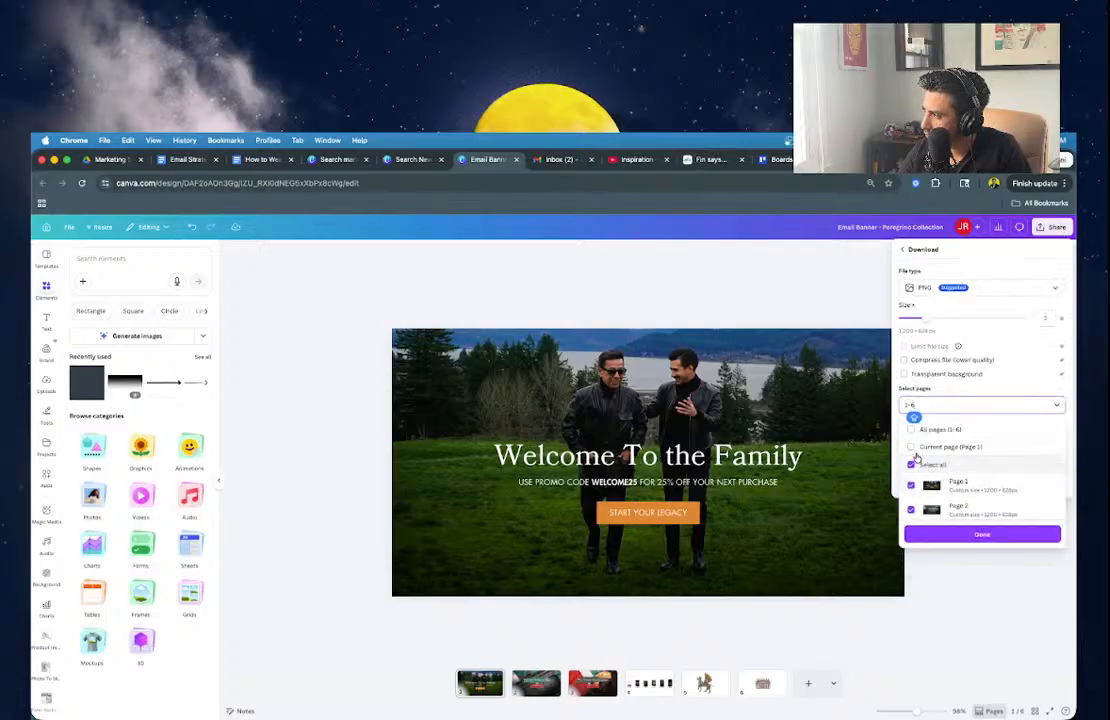
{"action": "left_click", "coordinate": [912, 444]}
{"action": "left_click", "coordinate": [930, 320]}
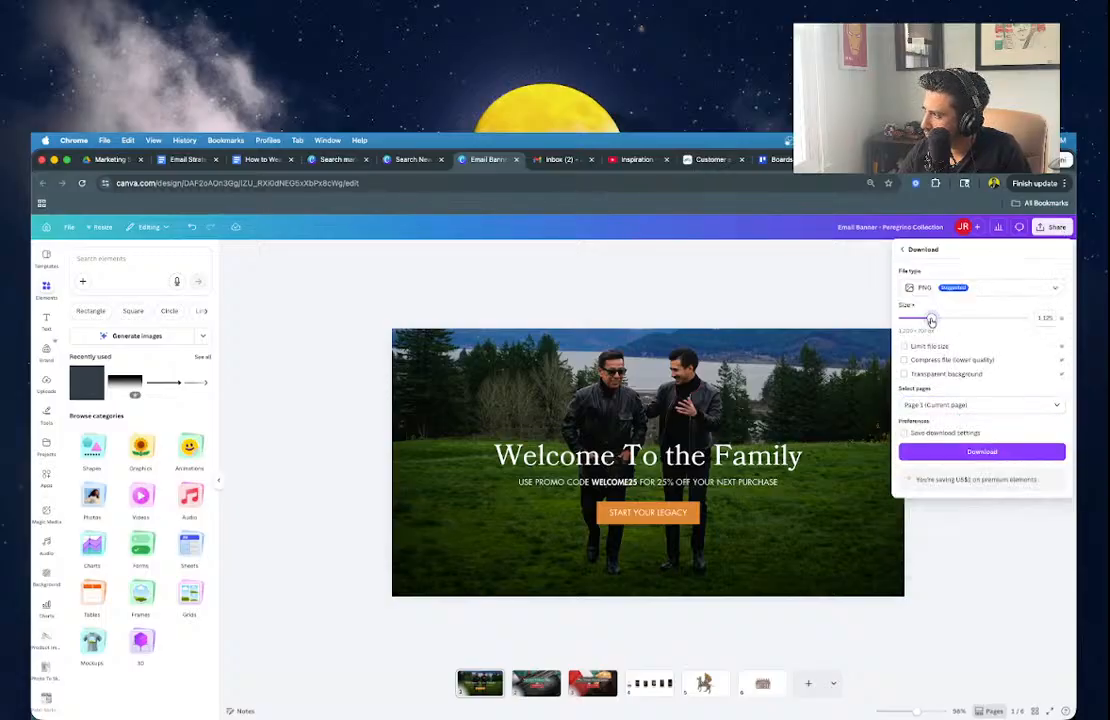
{"action": "left_click", "coordinate": [930, 452]}
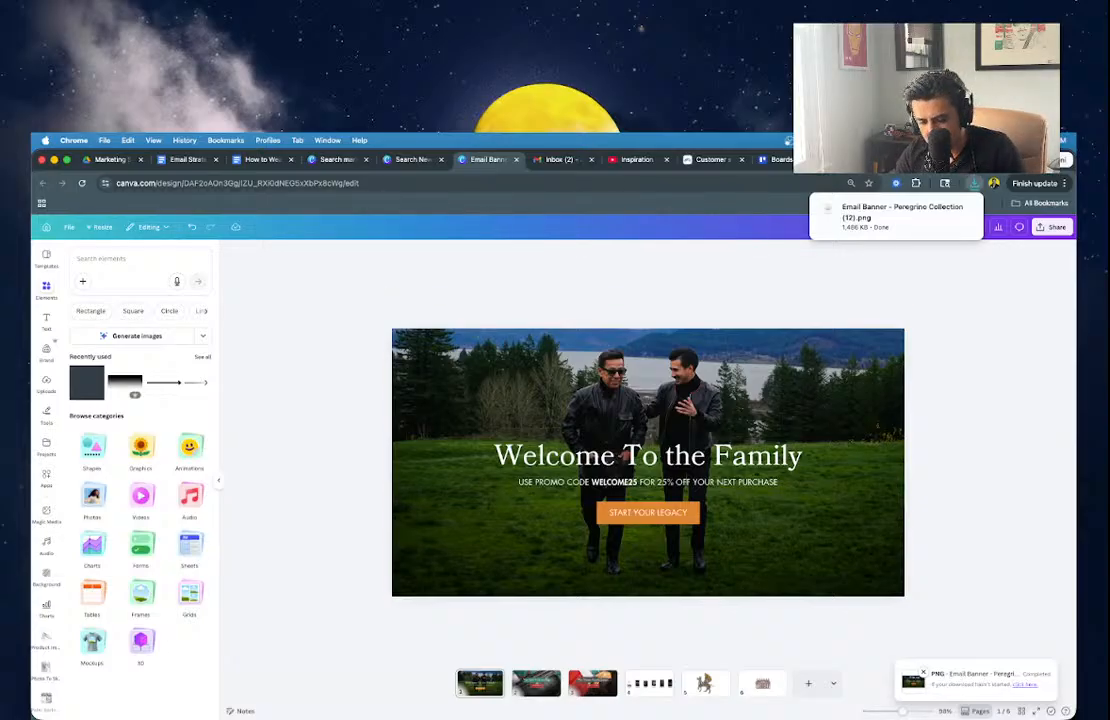
{"action": "left_click", "coordinate": [350, 717]}
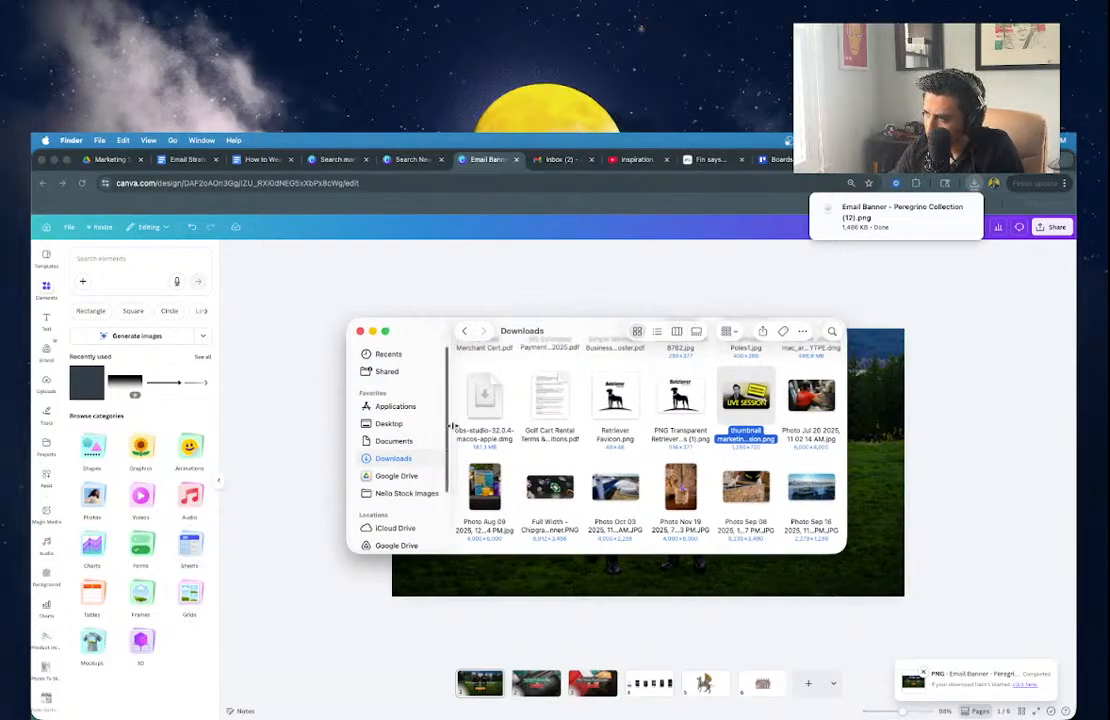
Rename the downloaded banner PNG to Email_Banner_Onboarding_1, then select the email's empty image block.
{"action": "scroll", "coordinate": [575, 375], "scroll_direction": "down", "scroll_amount": 5}
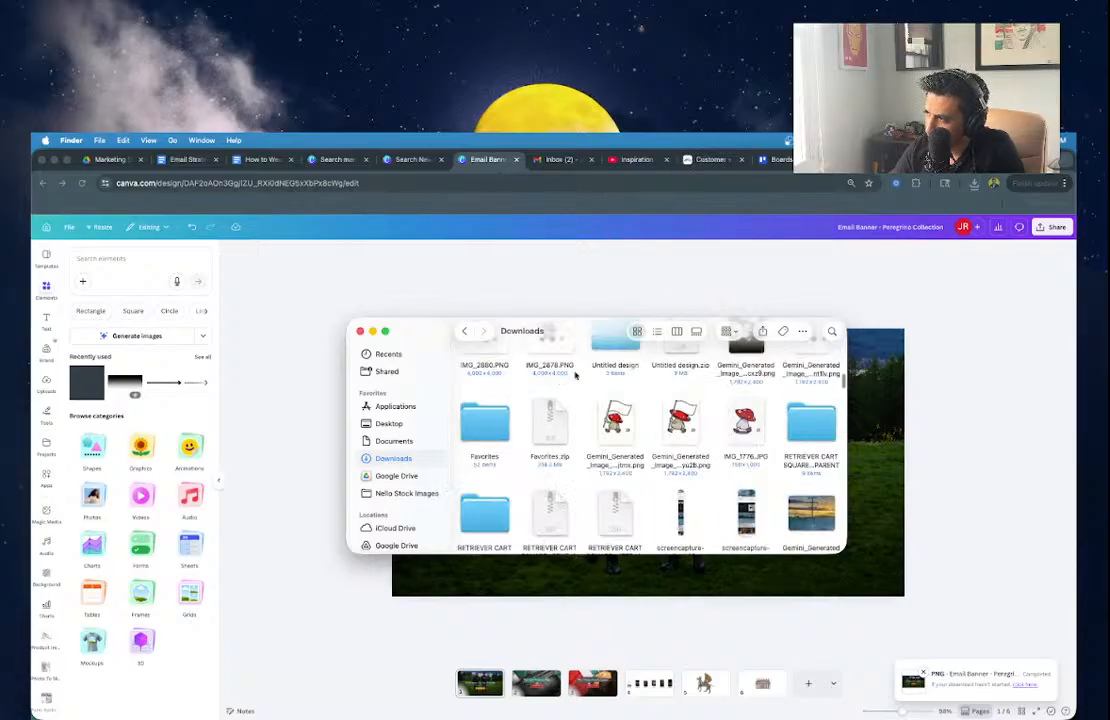
{"action": "scroll", "coordinate": [575, 375], "scroll_direction": "up", "scroll_amount": 10}
{"action": "left_click", "coordinate": [485, 385]}
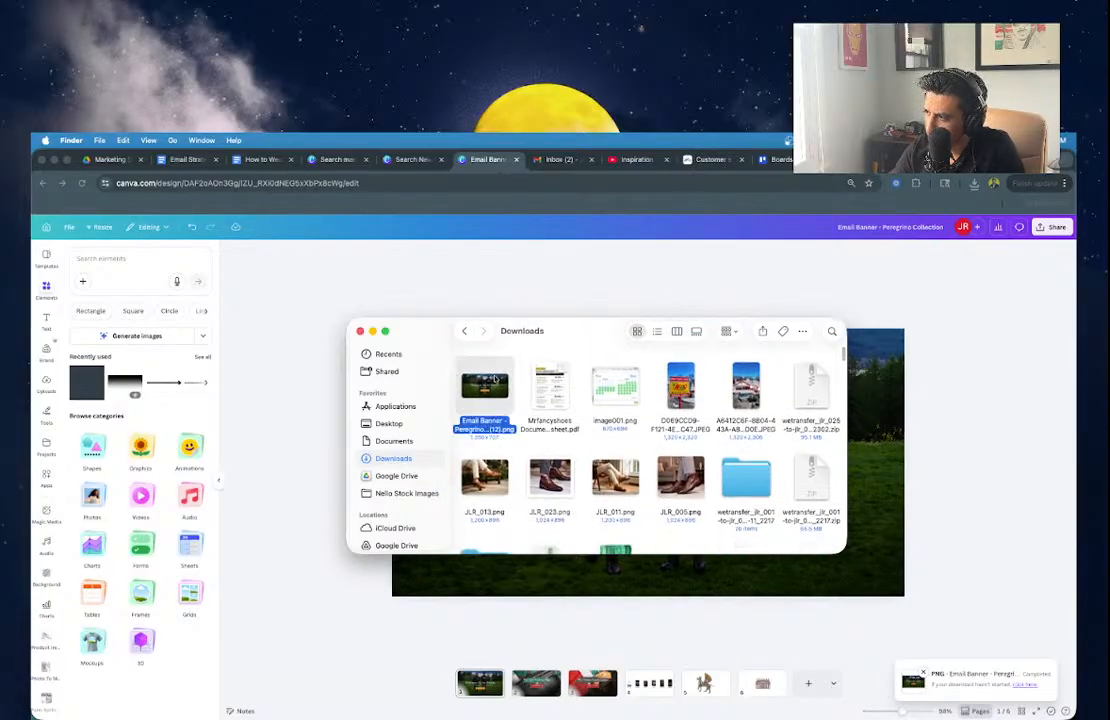
{"action": "right_click", "coordinate": [494, 388]}
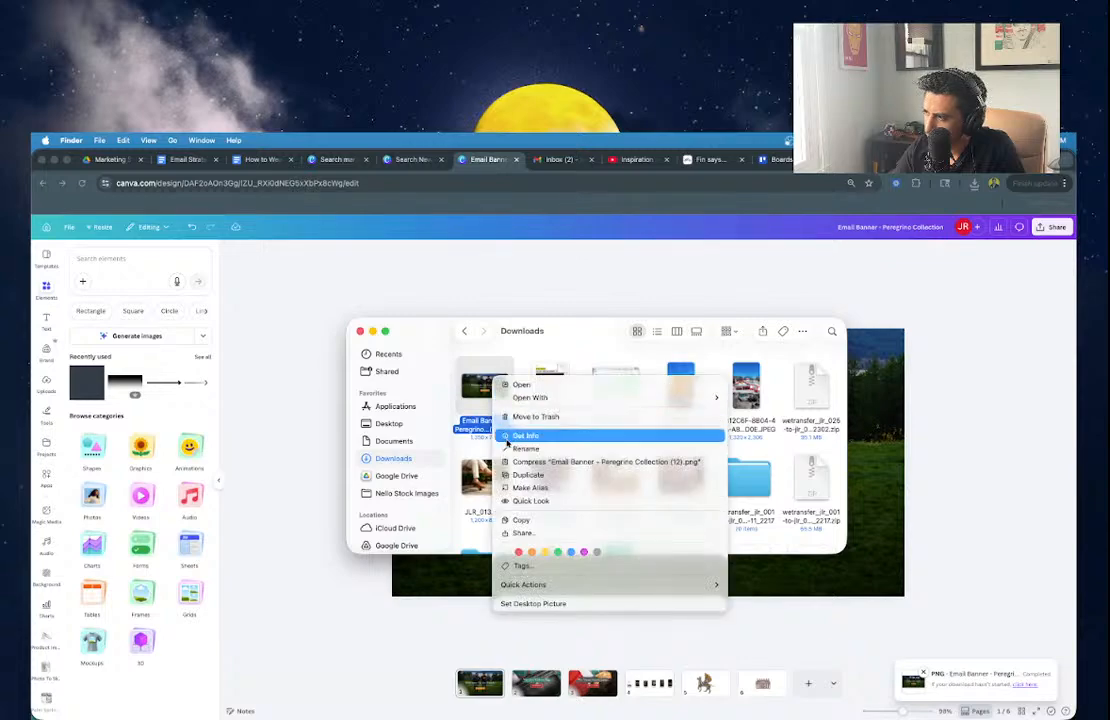
{"action": "left_click", "coordinate": [507, 452]}
{"action": "type", "text": "EMAIL_"}
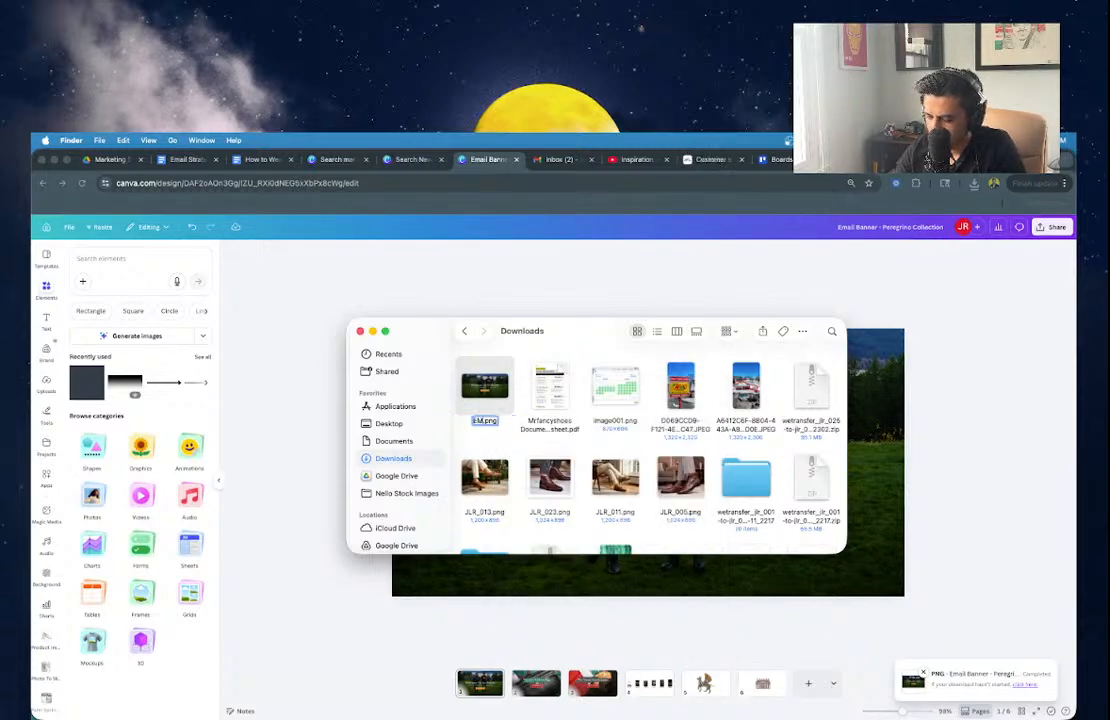
{"action": "key", "text": "Caps_Lock"}
{"action": "key", "text": "super+a"}
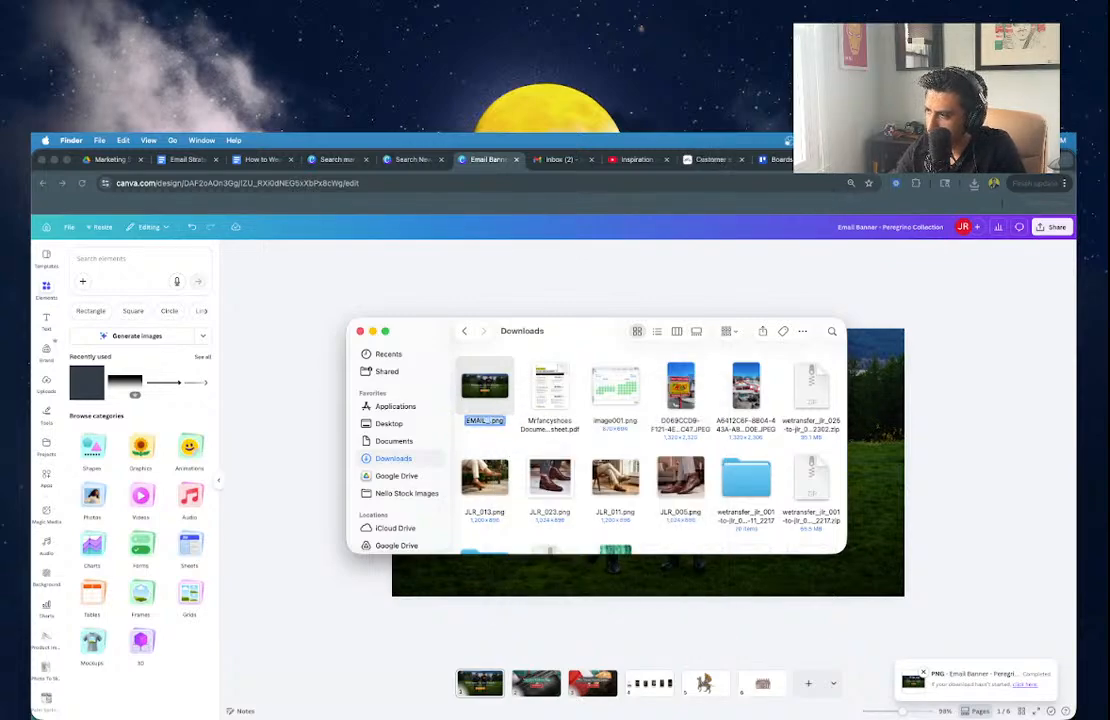
{"action": "type", "text": "Email_Banner_Onboarding_3"}
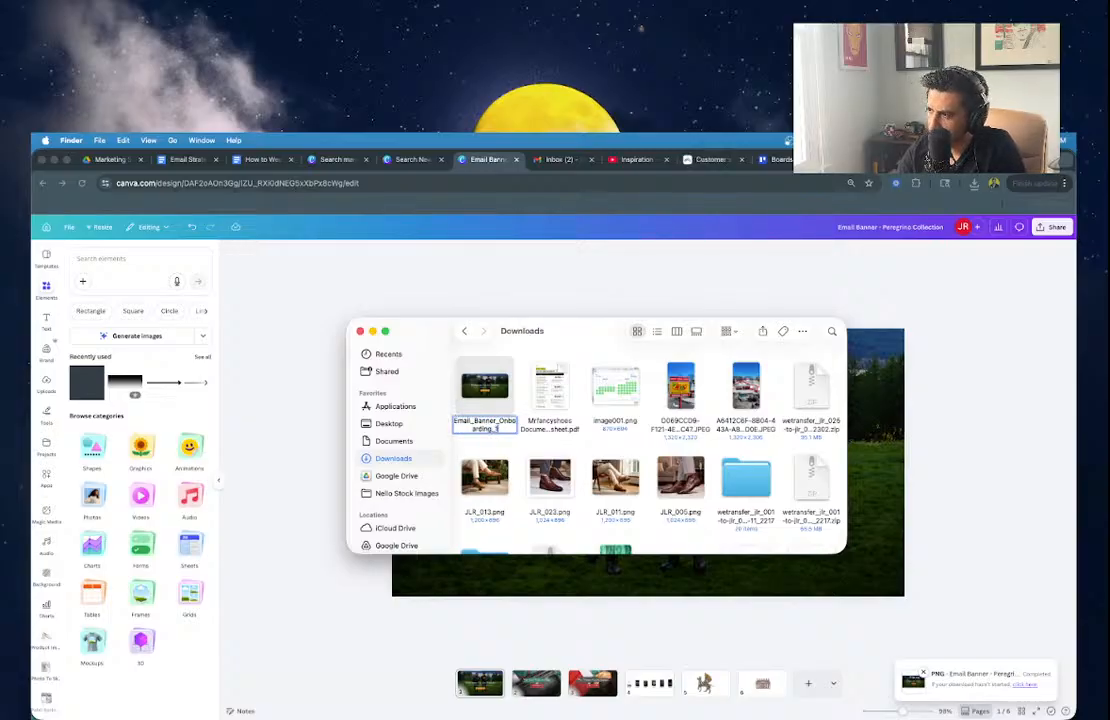
{"action": "key", "text": "Return"}
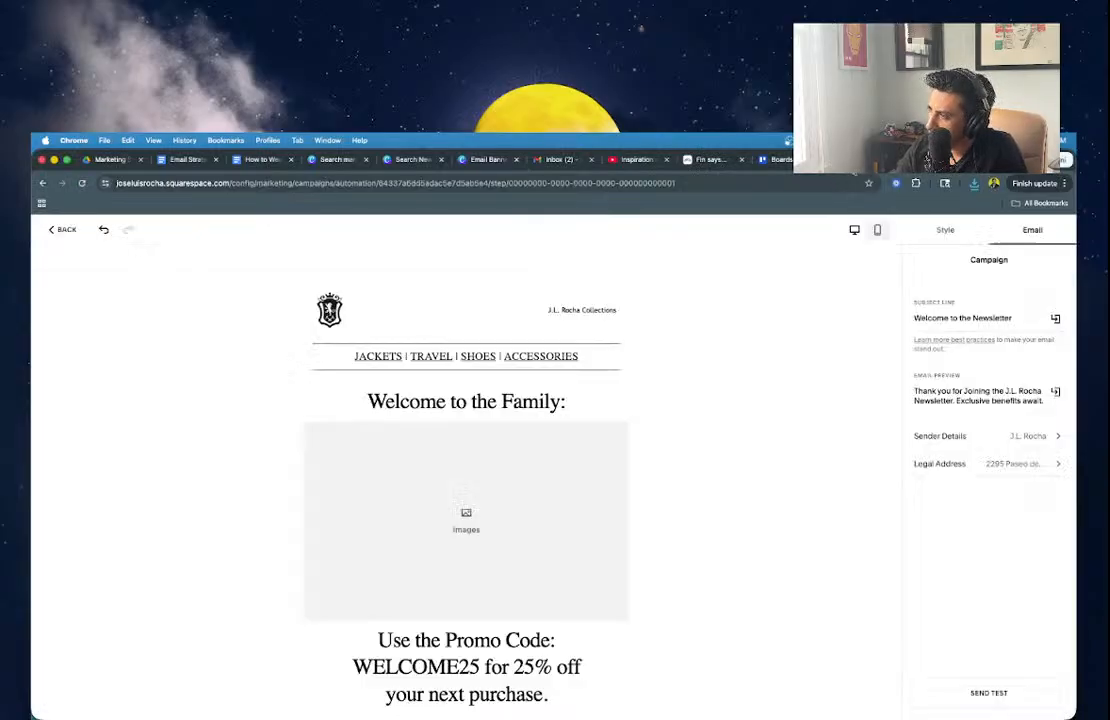
{"action": "left_click", "coordinate": [489, 519]}
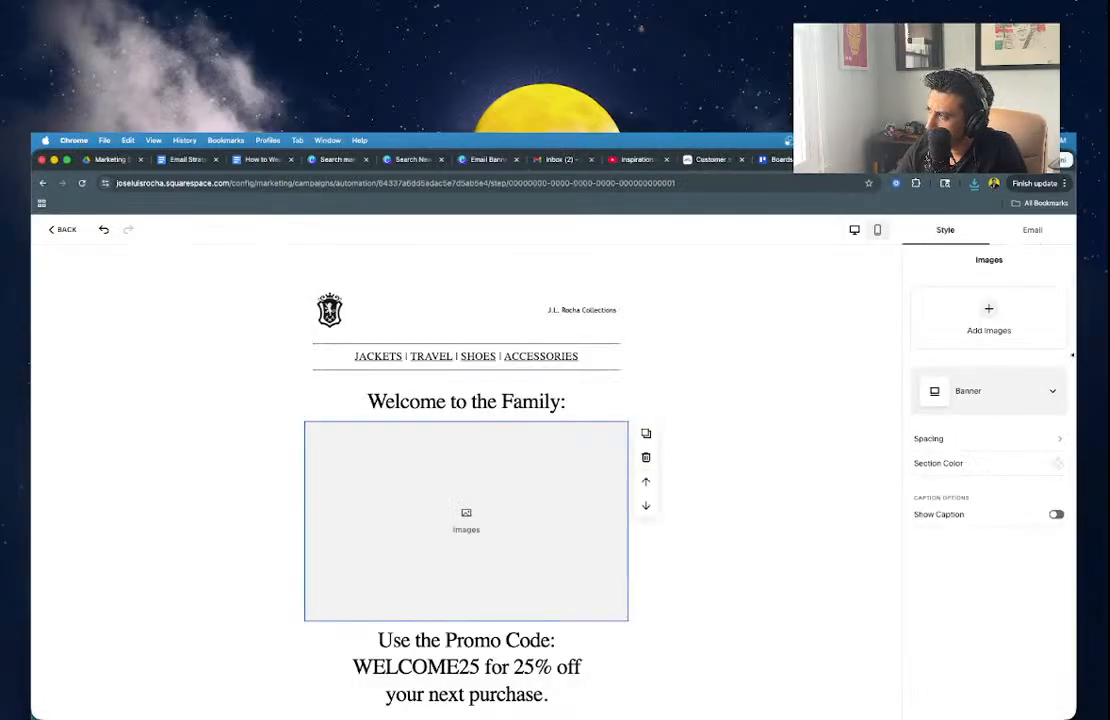
Upload Email_Banner_Onboarding_1 into the image block and delete the 'Welcome to the Family:' heading.
{"action": "left_click", "coordinate": [1003, 323]}
{"action": "left_click", "coordinate": [998, 343]}
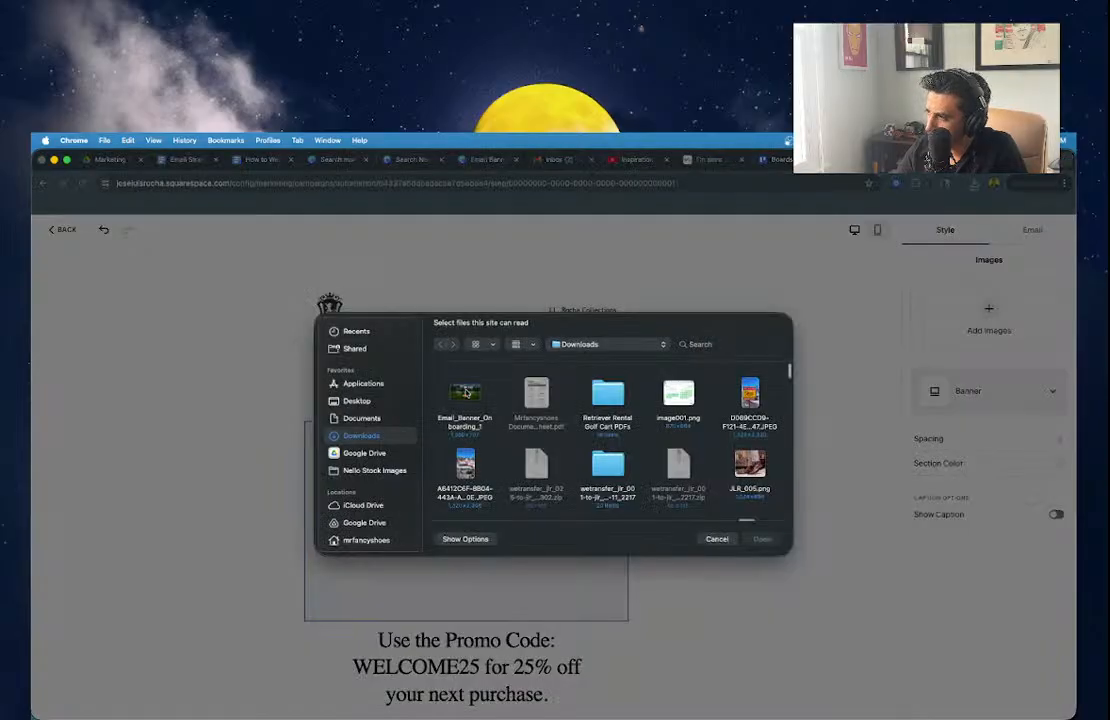
{"action": "double_click", "coordinate": [465, 393]}
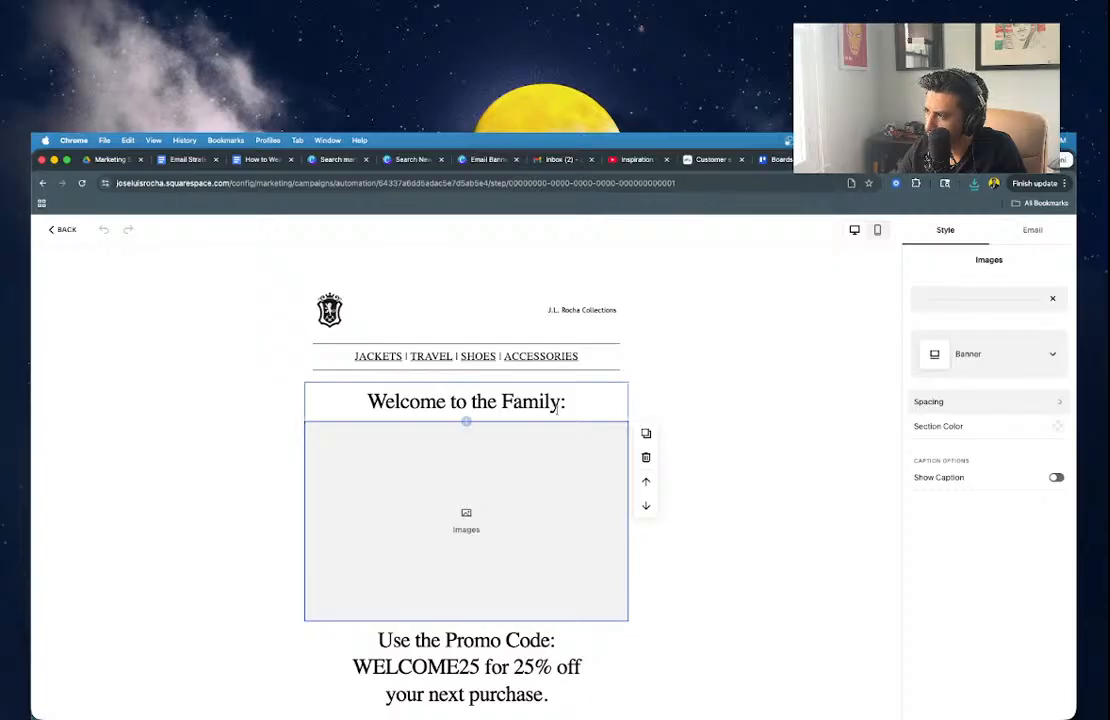
{"action": "left_click", "coordinate": [596, 402]}
{"action": "left_click", "coordinate": [646, 419]}
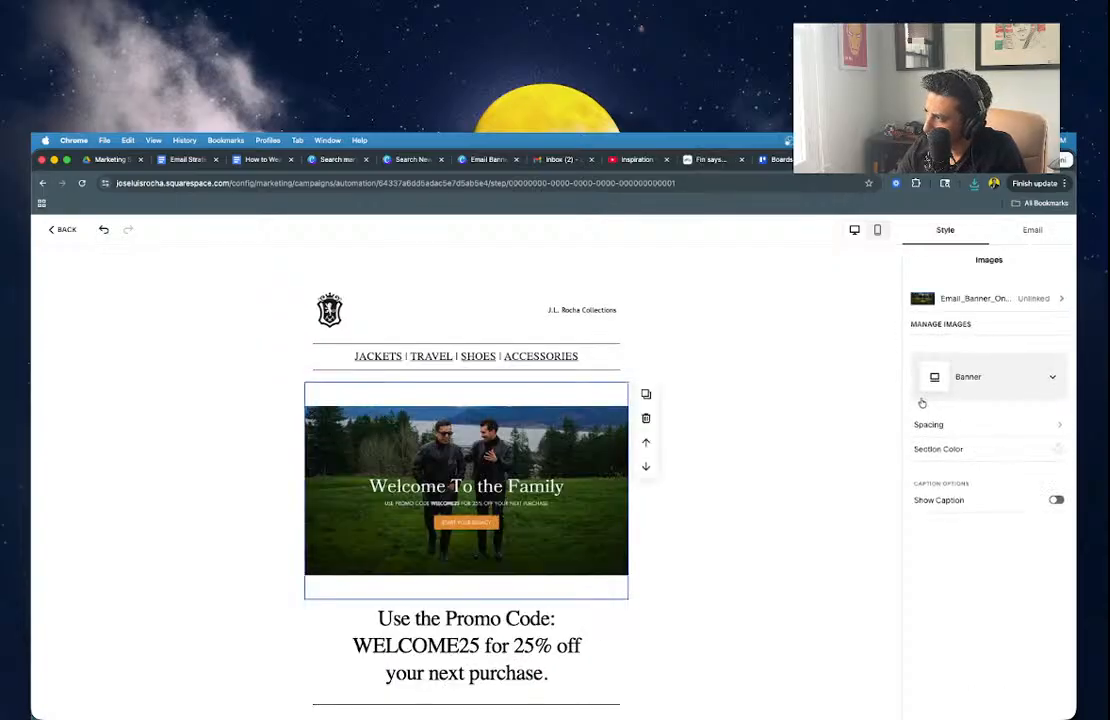
Set Padding Between Sections to S in the spacing settings.
{"action": "left_click", "coordinate": [944, 425]}
{"action": "left_click", "coordinate": [918, 356]}
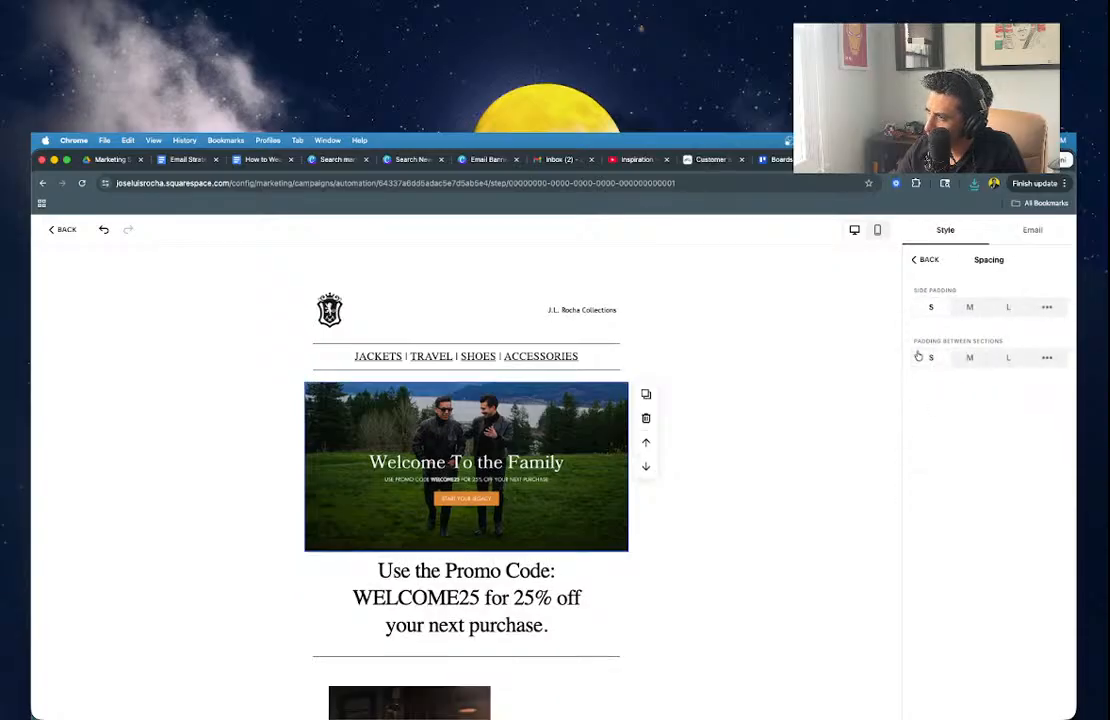
{"action": "left_click", "coordinate": [682, 419]}
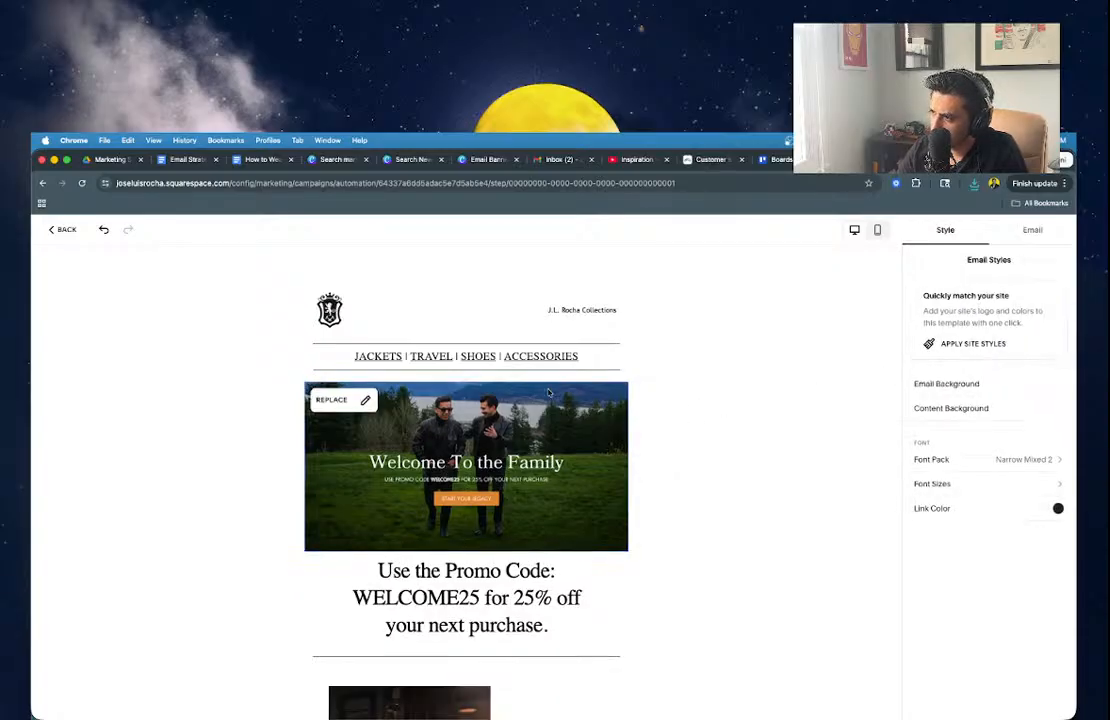
Delete the promo-code text block beneath the banner, then return to the Canva design.
{"action": "left_click", "coordinate": [447, 614]}
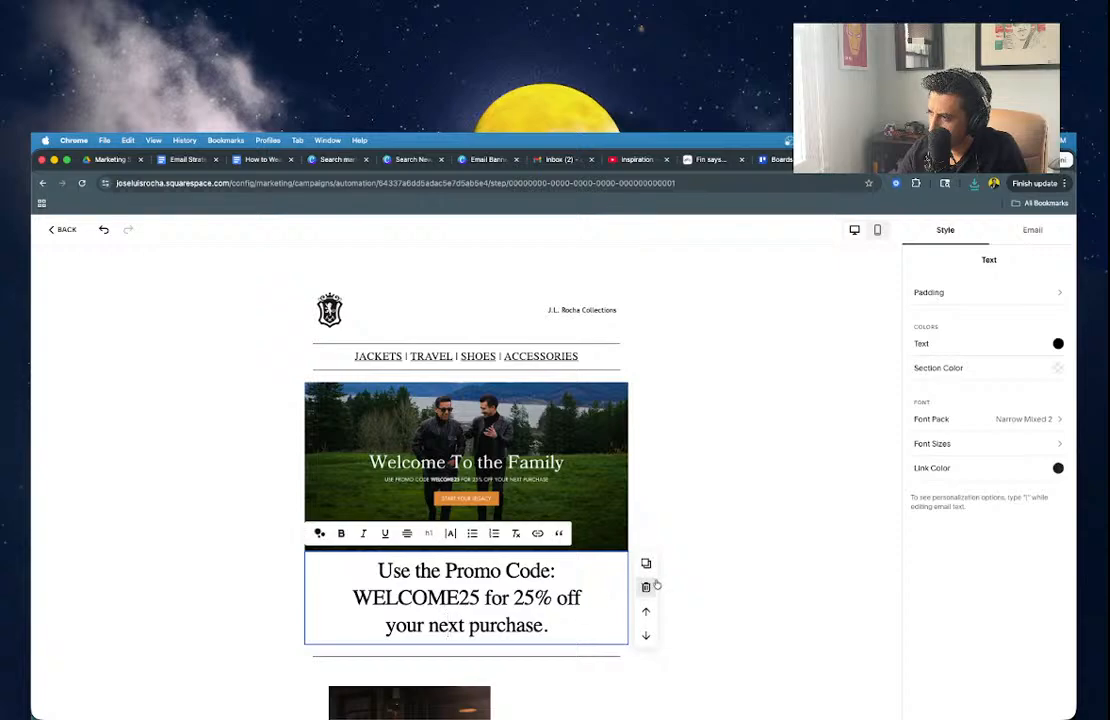
{"action": "left_click", "coordinate": [646, 588]}
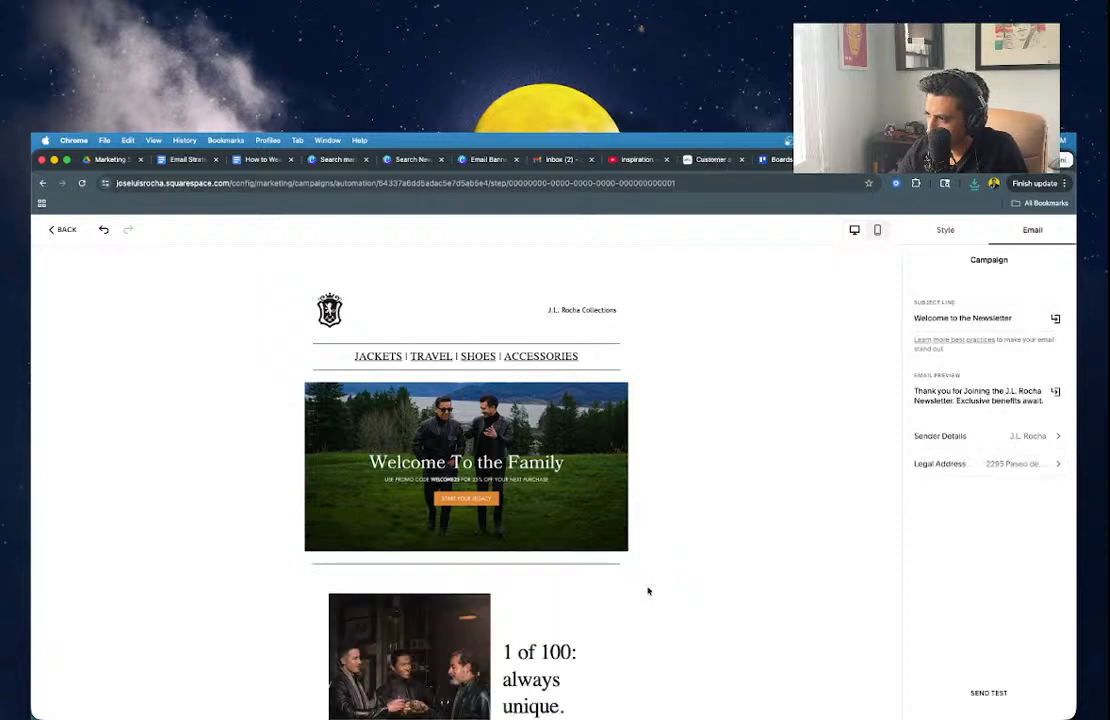
{"action": "scroll", "coordinate": [590, 639], "scroll_direction": "down", "scroll_amount": 1}
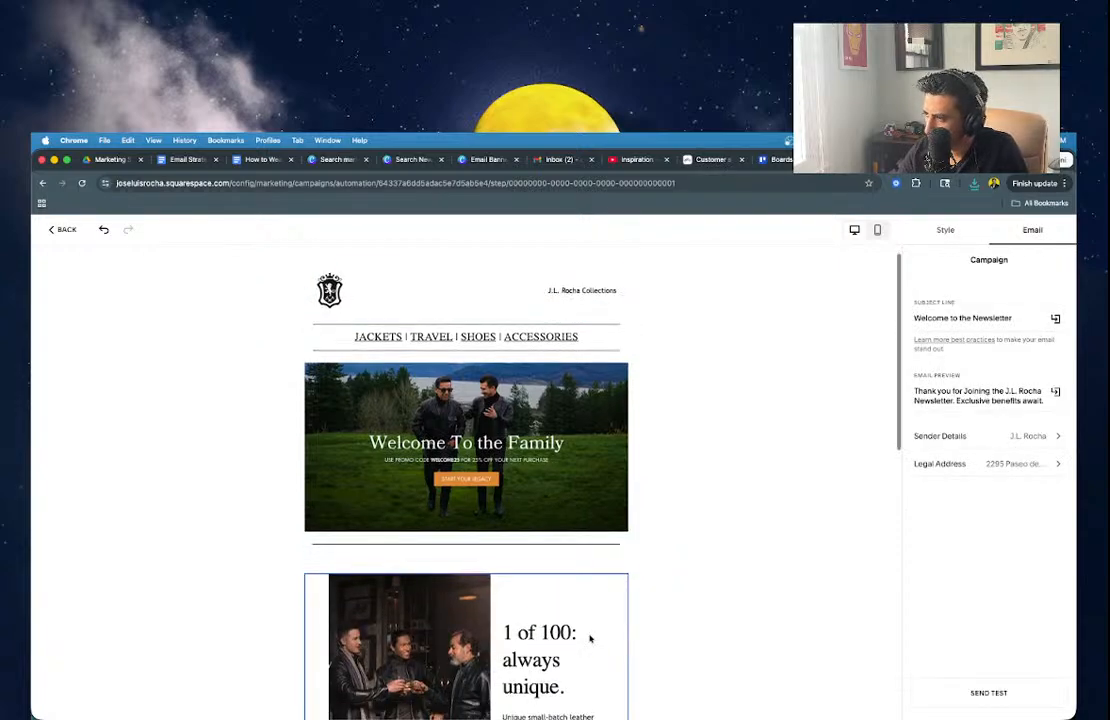
{"action": "left_click", "coordinate": [590, 440]}
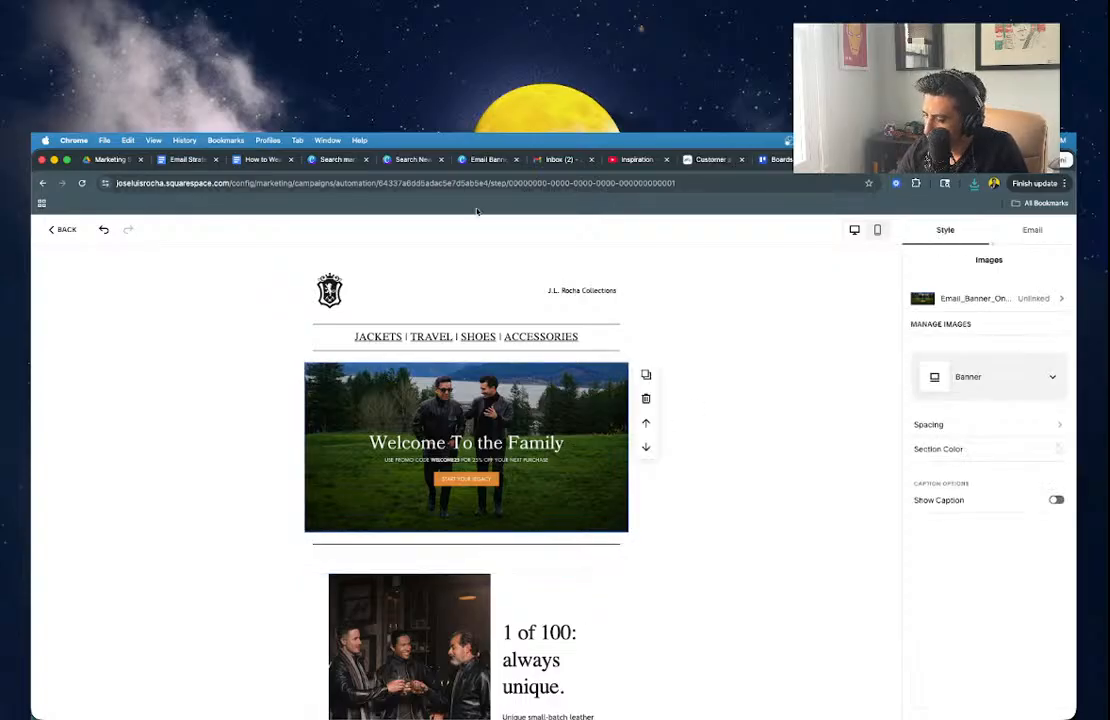
{"action": "left_click", "coordinate": [488, 159]}
Select the Welcome To the Family heading and promo-code line together and bump their font size up six steps.
{"action": "left_click", "coordinate": [540, 460]}
{"action": "left_click", "coordinate": [584, 483], "text": "shift"}
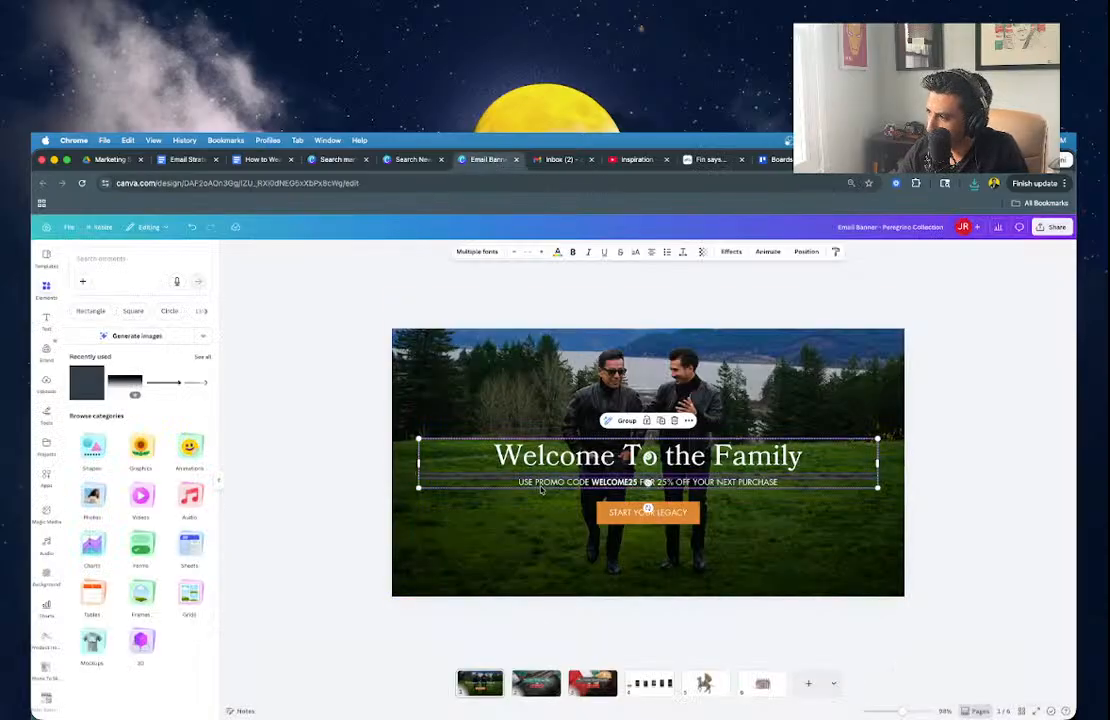
{"action": "left_click", "coordinate": [635, 515], "text": "shift"}
{"action": "left_click", "coordinate": [600, 513], "text": "shift"}
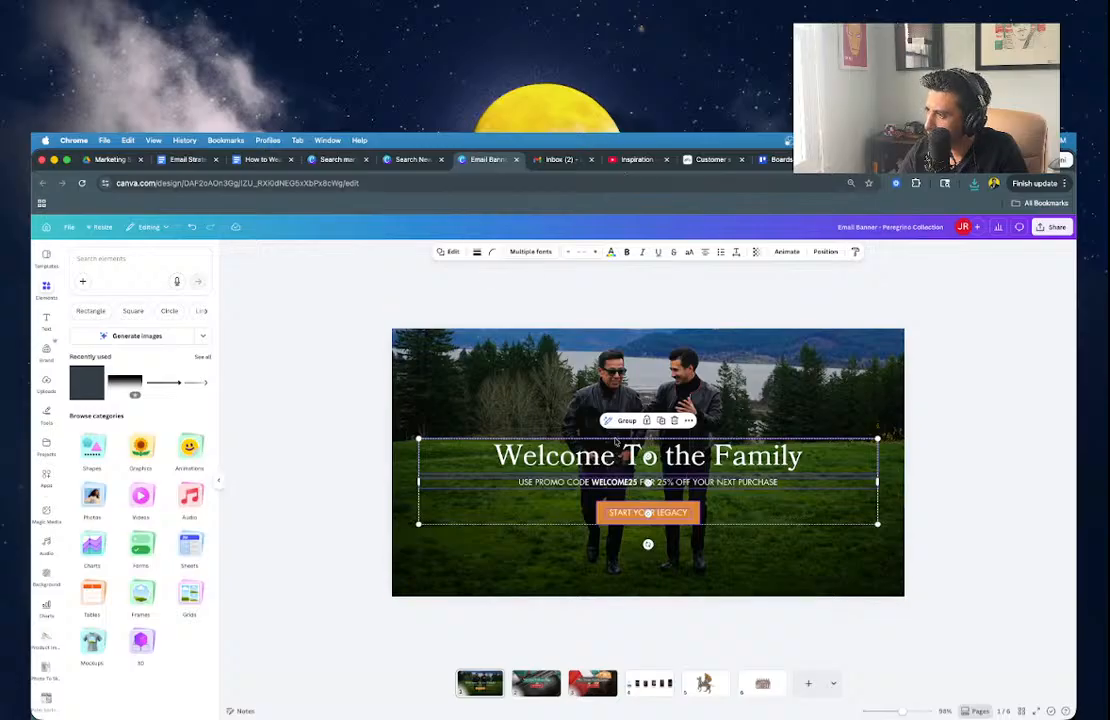
{"action": "left_click", "coordinate": [616, 442]}
{"action": "left_click", "coordinate": [592, 484], "text": "shift"}
{"action": "left_click", "coordinate": [545, 254]}
{"action": "left_click", "coordinate": [545, 254]}
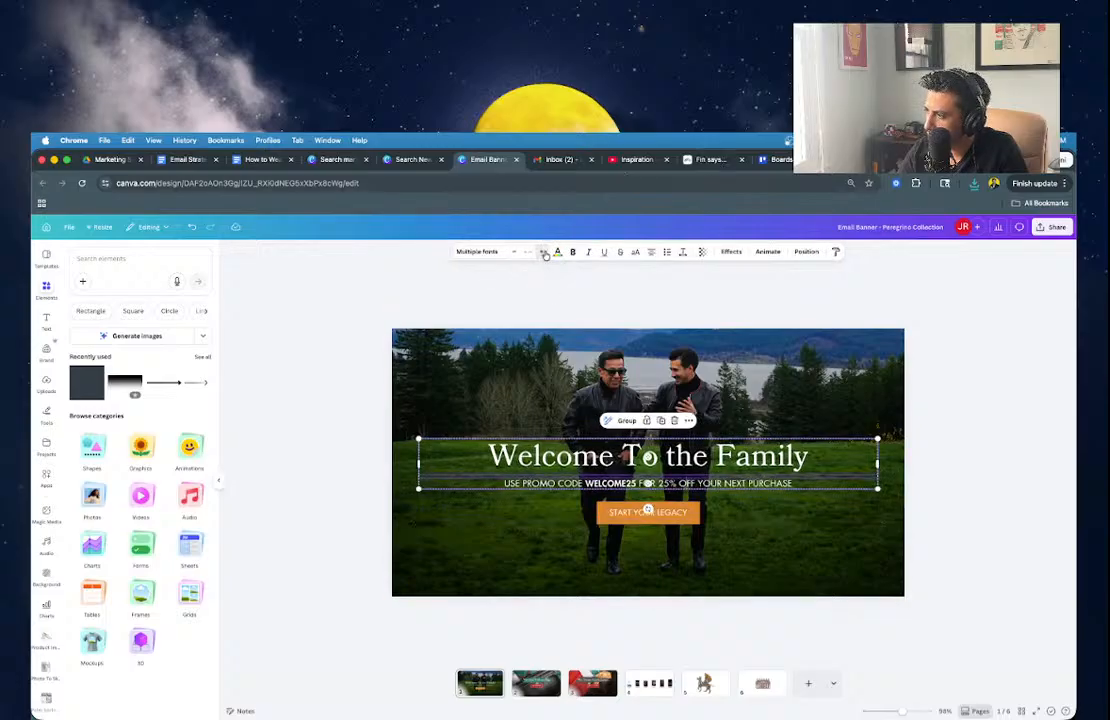
{"action": "left_click", "coordinate": [545, 254]}
{"action": "left_click", "coordinate": [545, 254]}
{"action": "left_click", "coordinate": [545, 254]}
{"action": "left_click", "coordinate": [545, 254]}
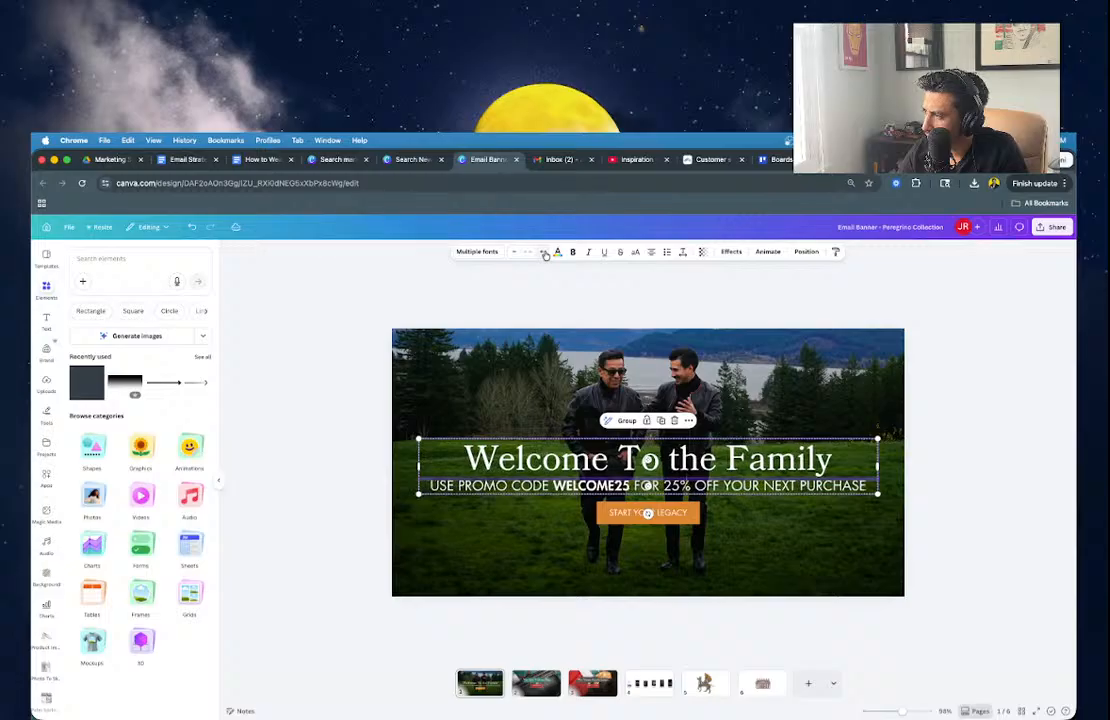
{"action": "left_click", "coordinate": [545, 254]}
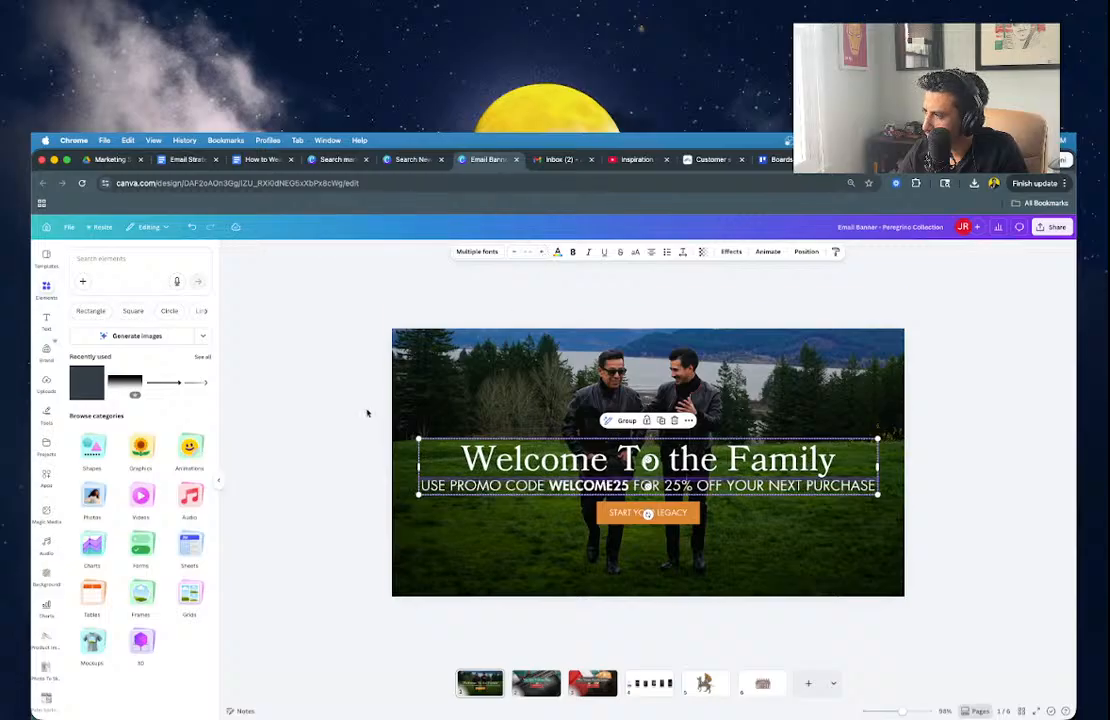
Enlarge the heading text by four more font-size steps, toward 72.
{"action": "double_click", "coordinate": [481, 447]}
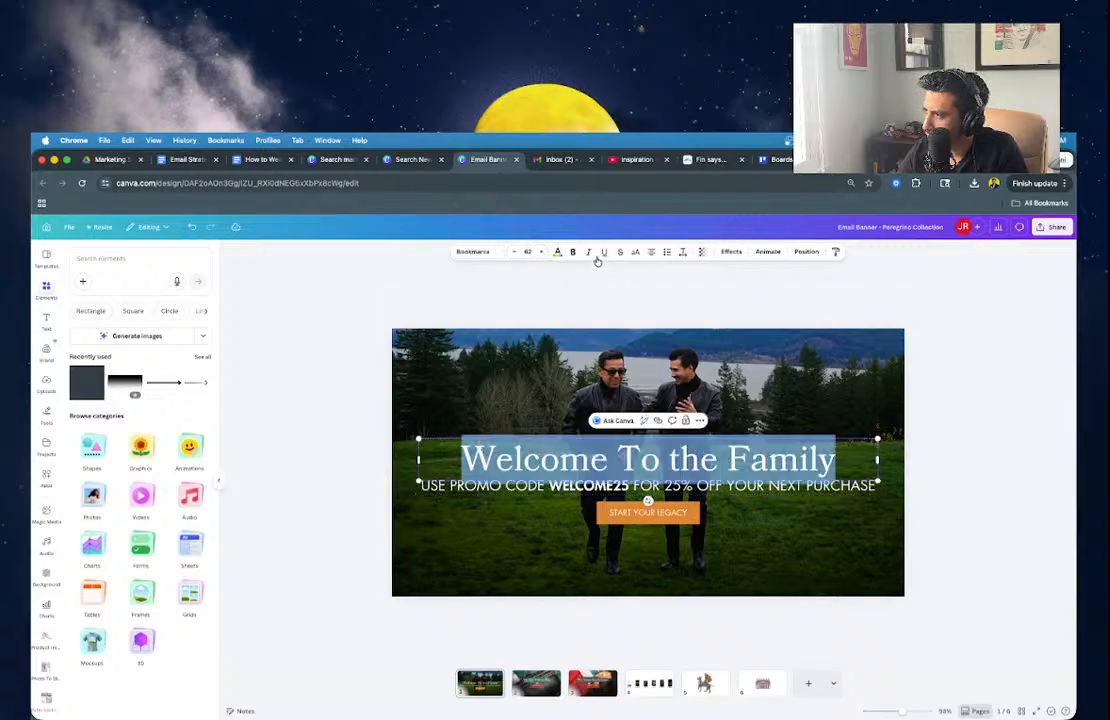
{"action": "left_click", "coordinate": [542, 252]}
{"action": "left_click", "coordinate": [542, 252]}
{"action": "left_click", "coordinate": [542, 252]}
{"action": "left_click", "coordinate": [542, 252]}
{"action": "left_click", "coordinate": [542, 252]}
{"action": "left_click", "coordinate": [542, 252]}
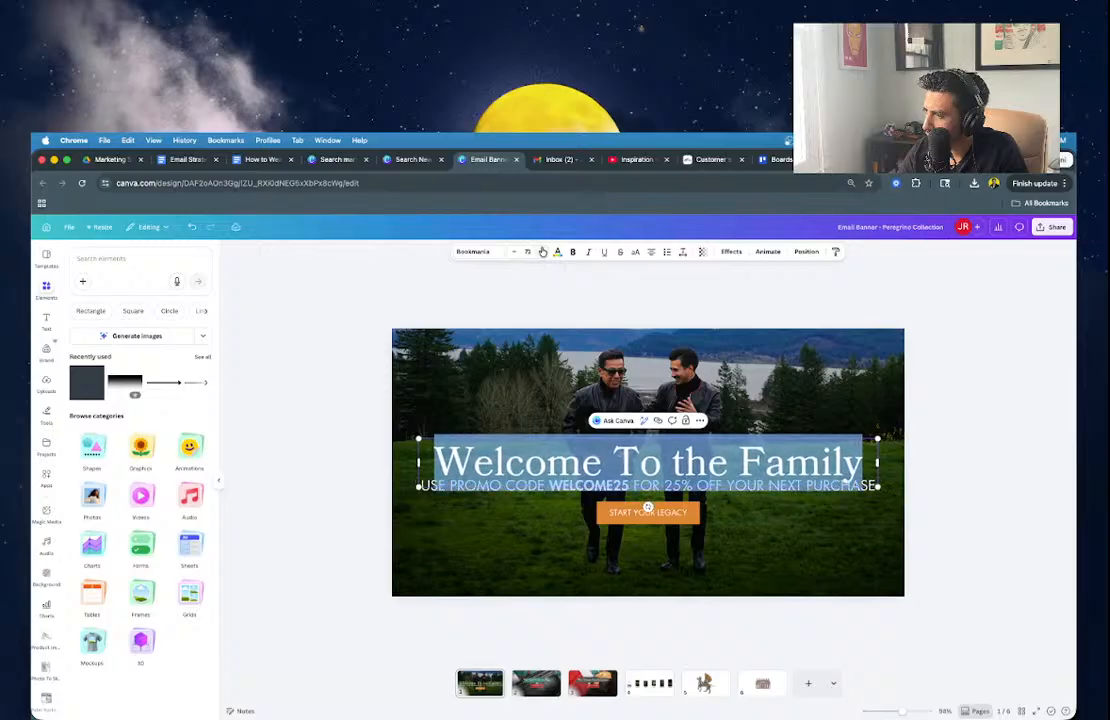
{"action": "left_click", "coordinate": [542, 252]}
{"action": "left_click", "coordinate": [334, 448]}
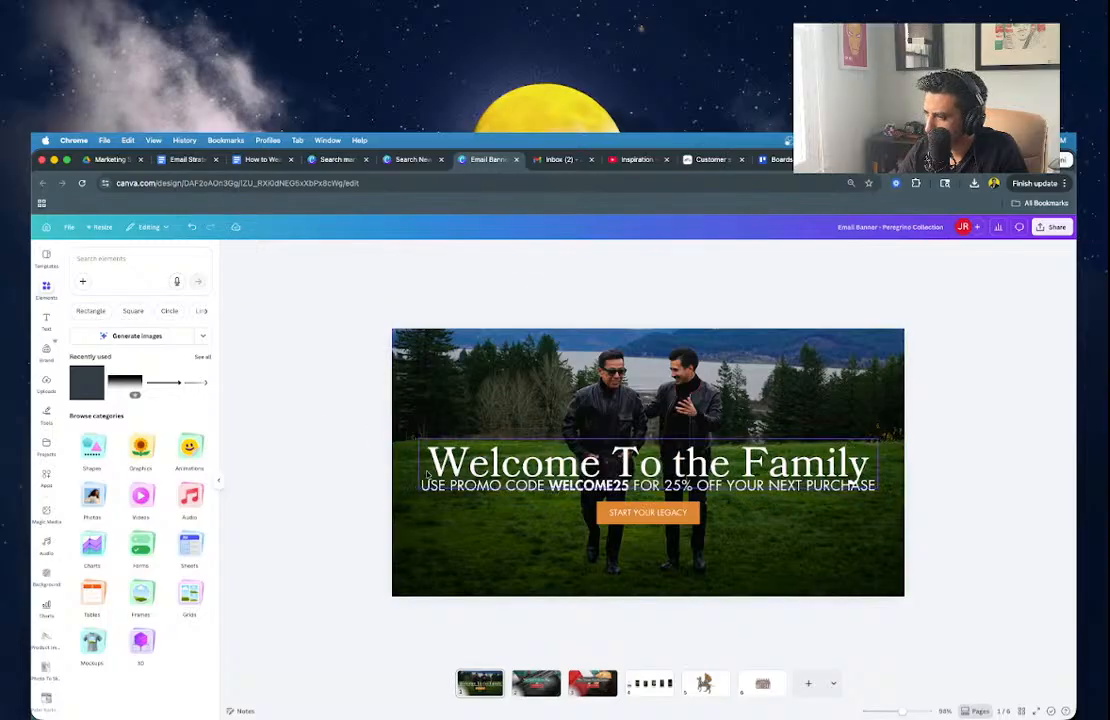
Nudge the Welcome To the Family heading slightly higher on the banner.
{"action": "left_click", "coordinate": [498, 488]}
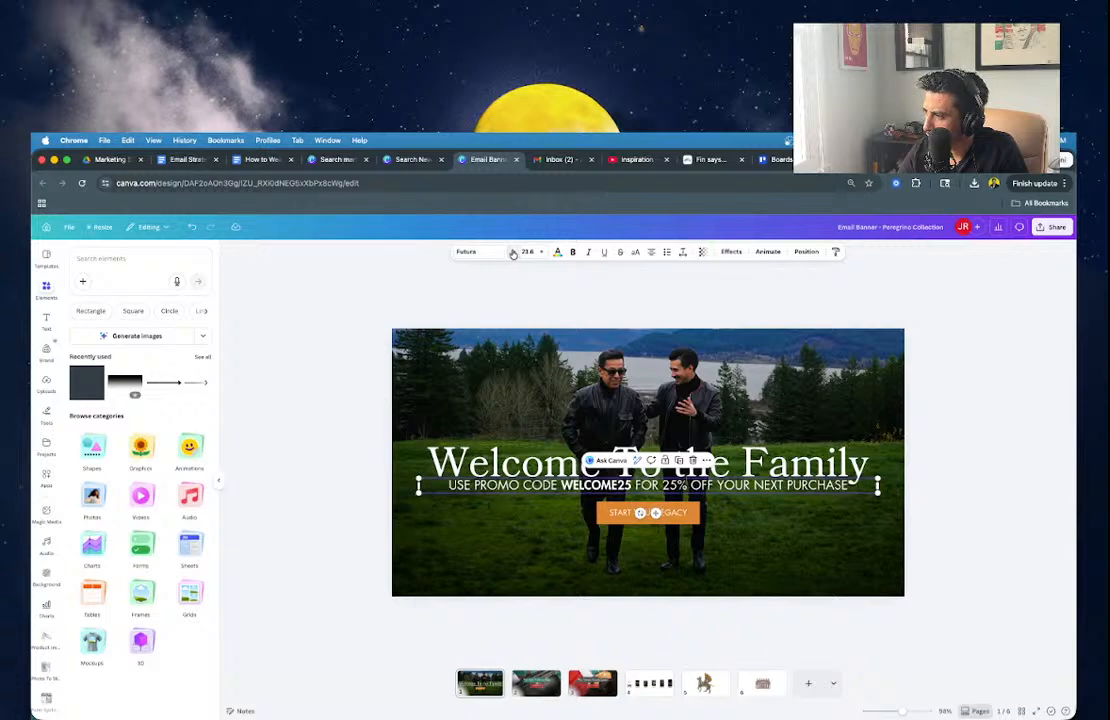
{"action": "left_click", "coordinate": [560, 466]}
{"action": "mouse_move", "coordinate": [560, 466]}
{"action": "left_mouse_down"}
{"action": "mouse_move", "coordinate": [560, 450]}
{"action": "mouse_move", "coordinate": [560, 471]}
{"action": "left_mouse_up"}
{"action": "left_click", "coordinate": [559, 484]}
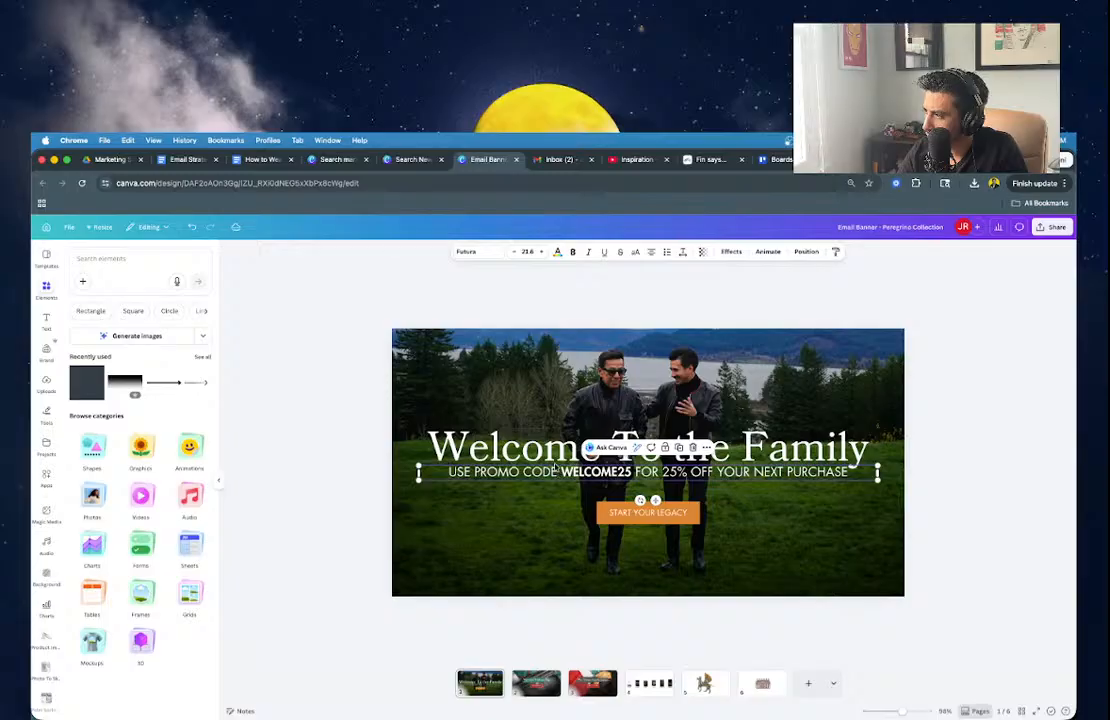
{"action": "left_click", "coordinate": [611, 519]}
{"action": "left_click", "coordinate": [599, 455]}
{"action": "left_click_drag", "start_coordinate": [599, 448], "coordinate": [598, 441]}
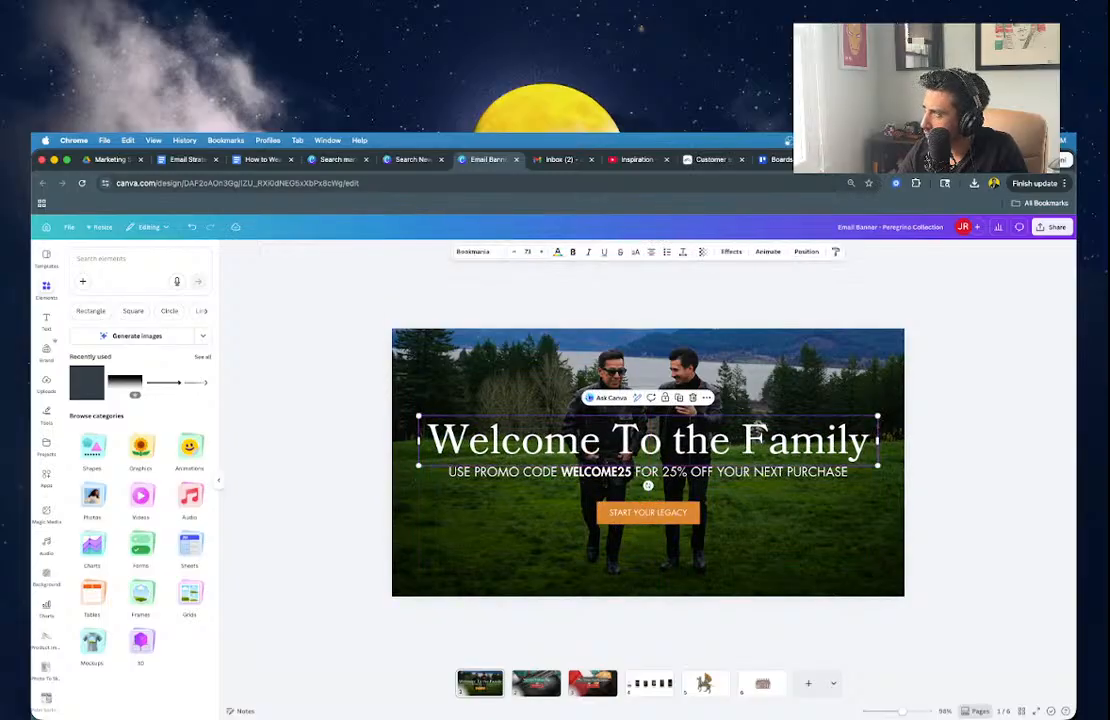
Compare the banner against the Squarespace email and the site's jacket page, then return to Canva.
{"action": "left_click", "coordinate": [925, 160]}
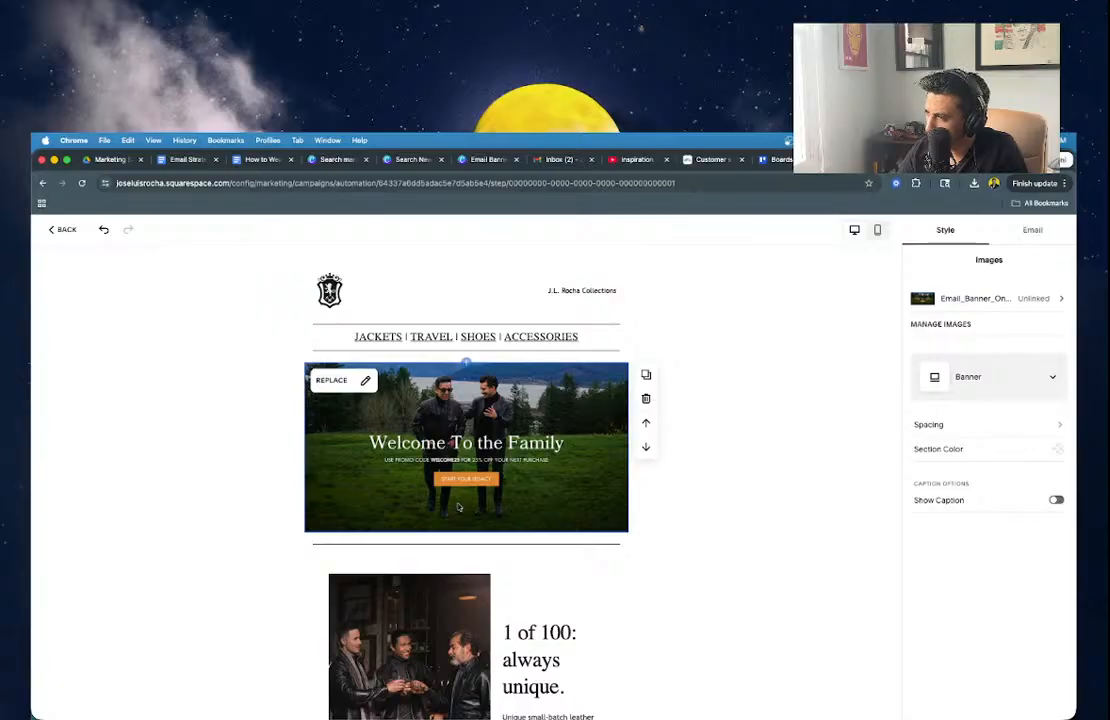
{"action": "left_click", "coordinate": [866, 160]}
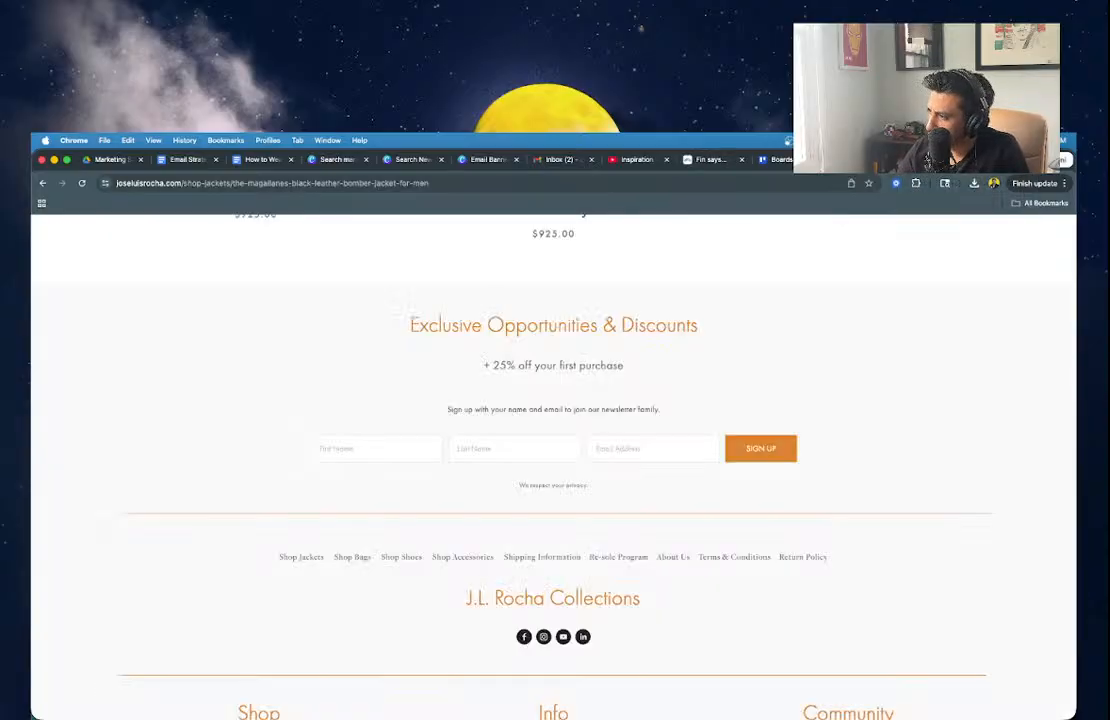
{"action": "left_click", "coordinate": [925, 160]}
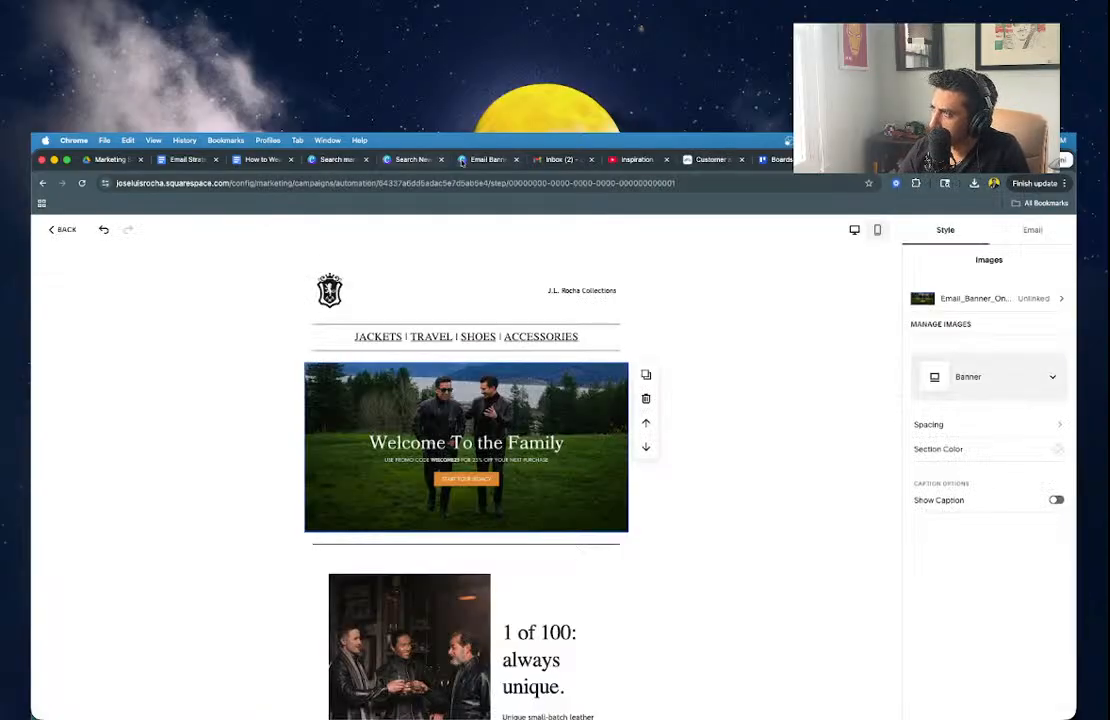
{"action": "left_click", "coordinate": [476, 160]}
Try enlarging the START YOUR LEGACY button, then undo the resize.
{"action": "left_click", "coordinate": [612, 516]}
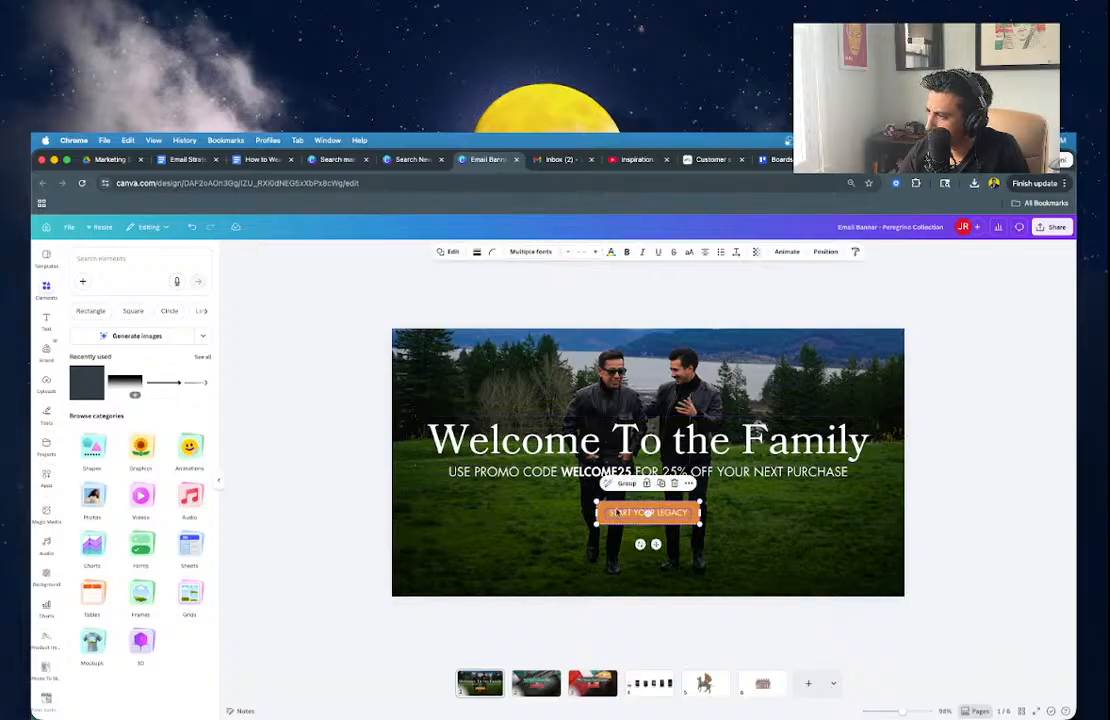
{"action": "left_click_drag", "start_coordinate": [587, 497], "coordinate": [567, 495]}
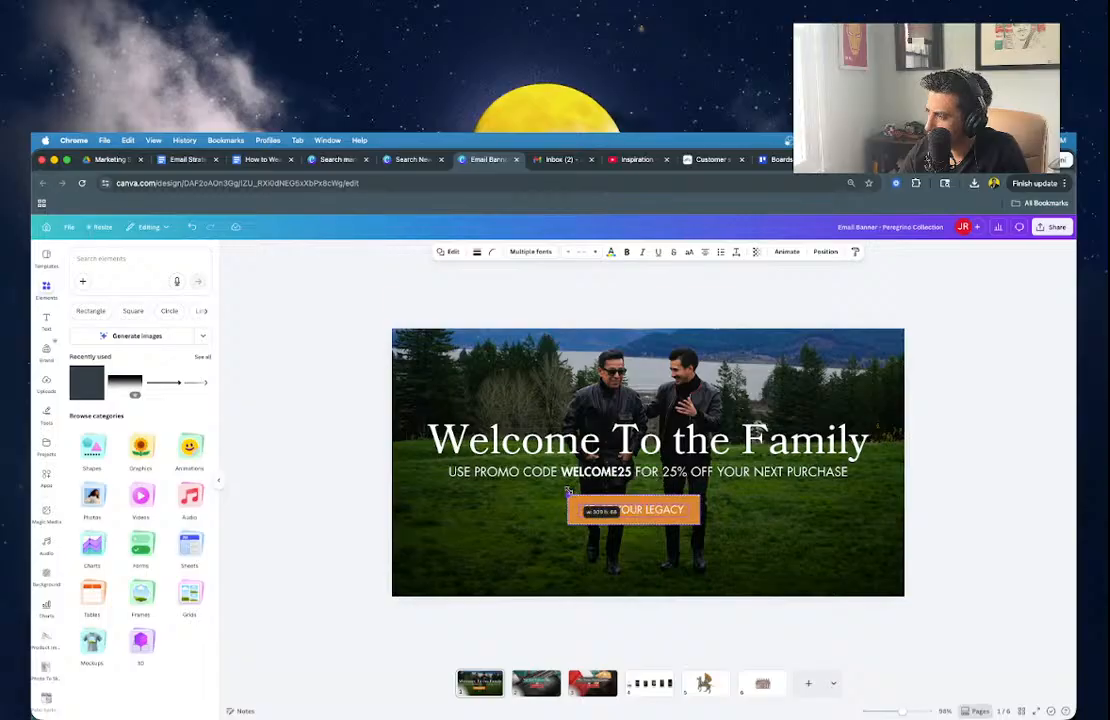
{"action": "left_click", "coordinate": [622, 600]}
{"action": "left_click", "coordinate": [641, 512]}
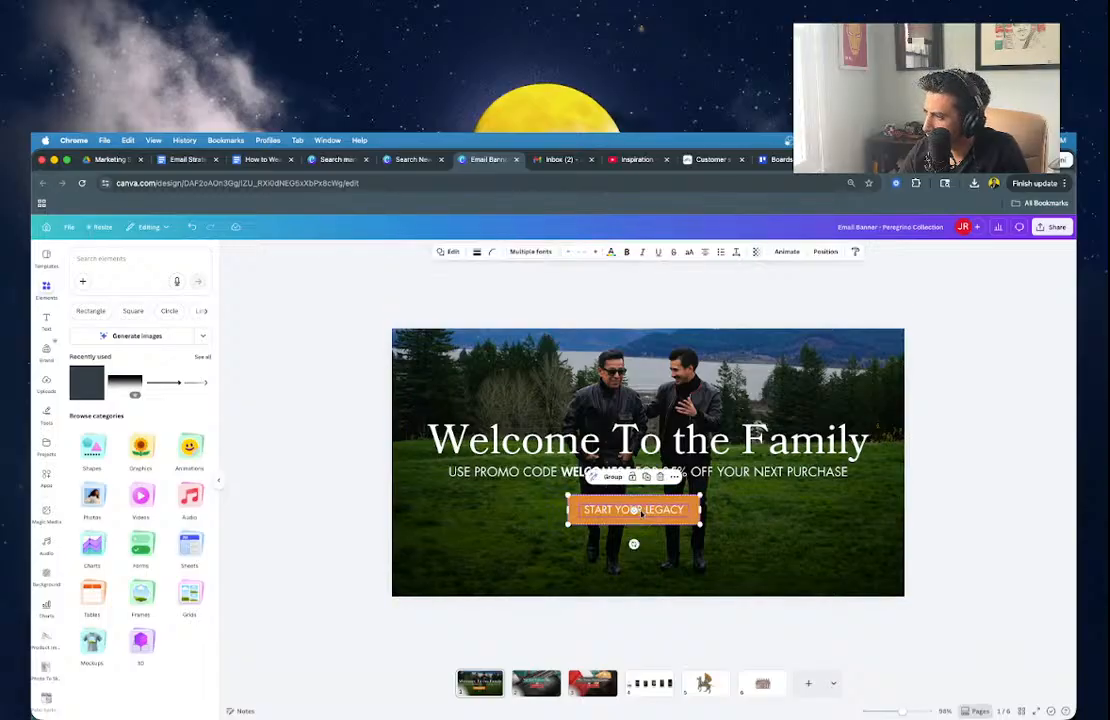
{"action": "key", "text": "super+z"}
{"action": "left_click", "coordinate": [704, 621]}
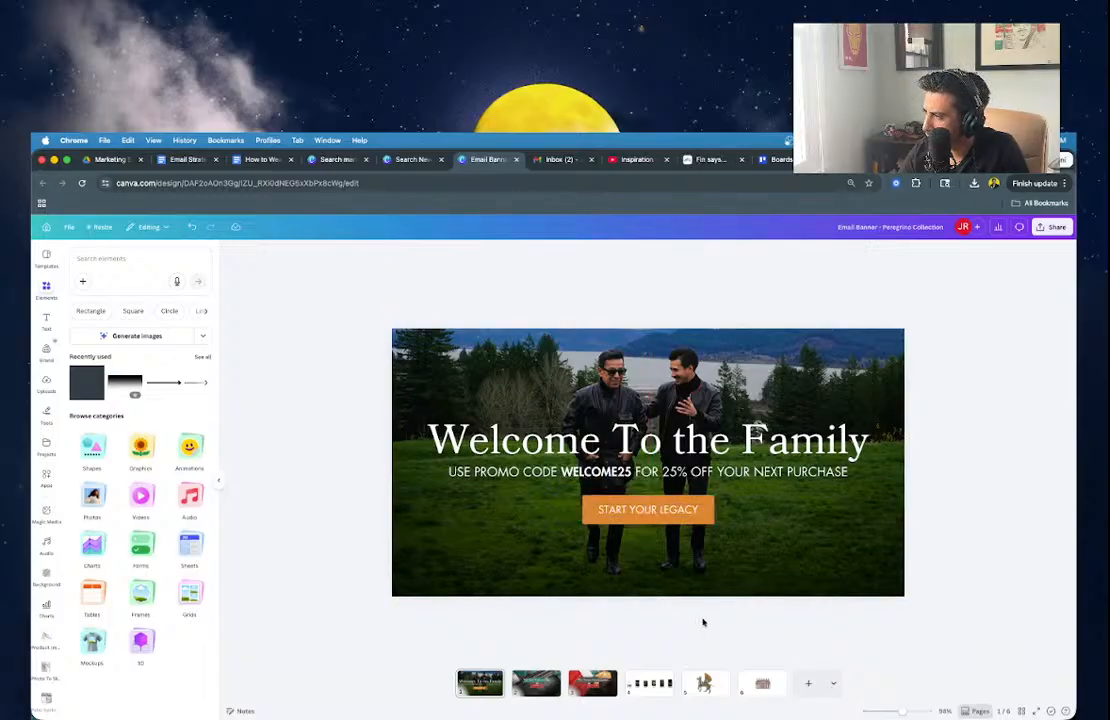
Download only the current page (Page 1) of the banner as a PNG.
{"action": "left_click", "coordinate": [1052, 227]}
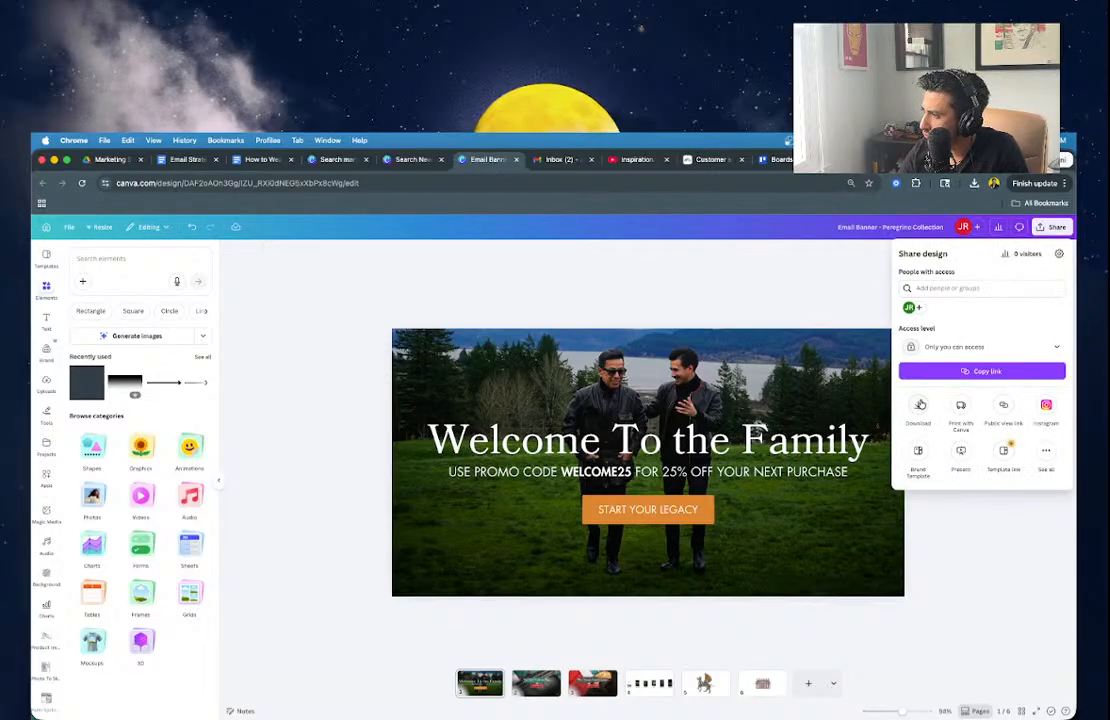
{"action": "left_click", "coordinate": [920, 404]}
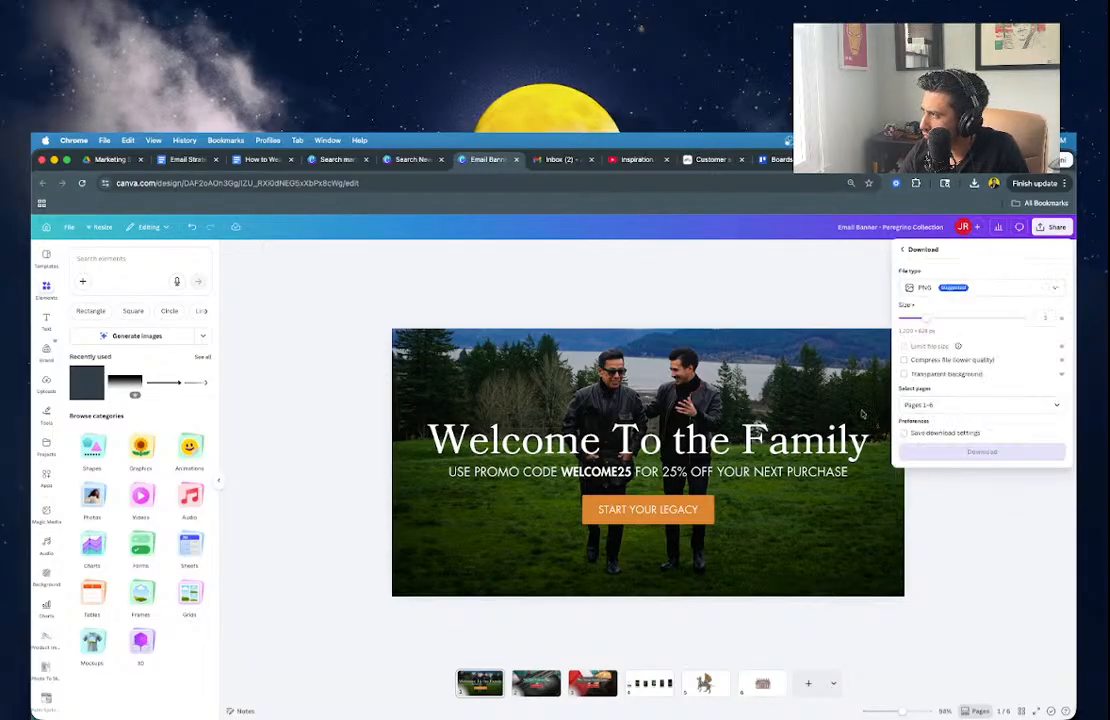
{"action": "left_click", "coordinate": [961, 404]}
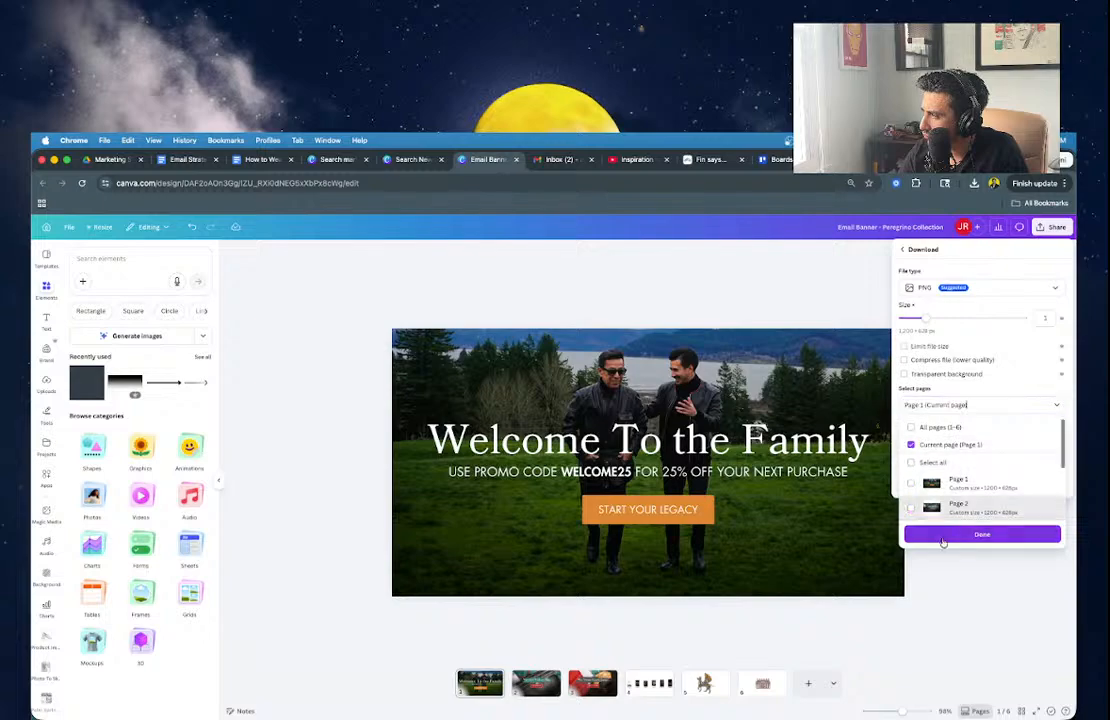
{"action": "left_click", "coordinate": [942, 536]}
{"action": "left_click", "coordinate": [938, 451]}
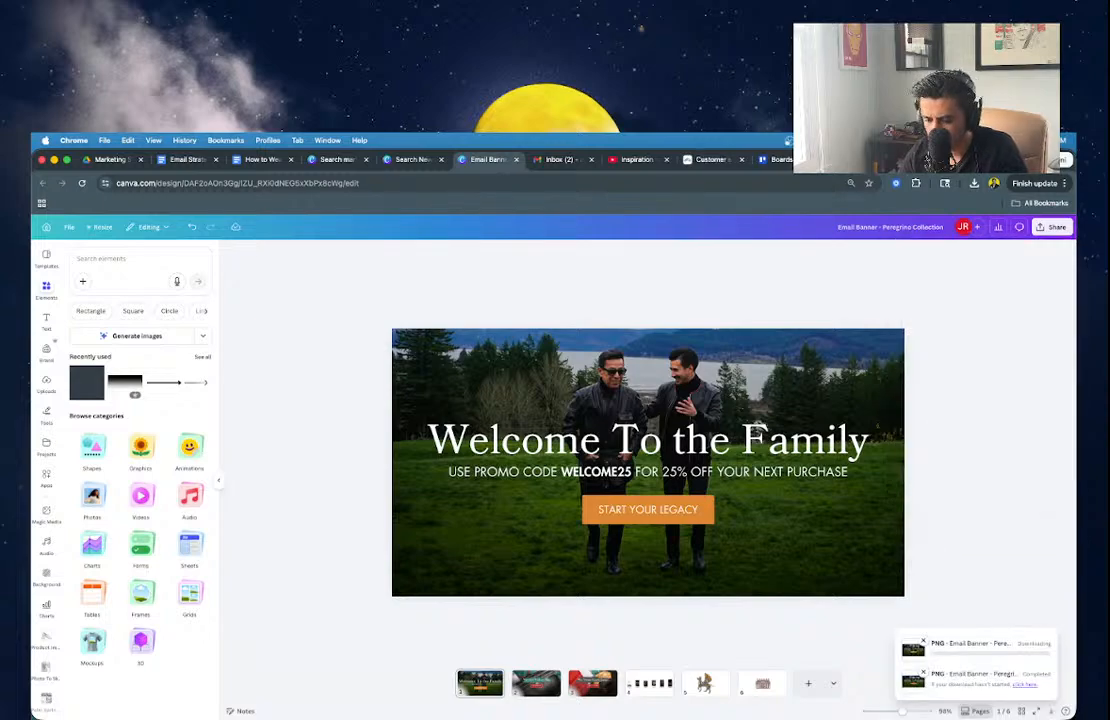
Rename the new download to 'Email_Banner_Onboarding_1 (2).png' using the old file's copied name.
{"action": "key", "text": "super+Tab"}
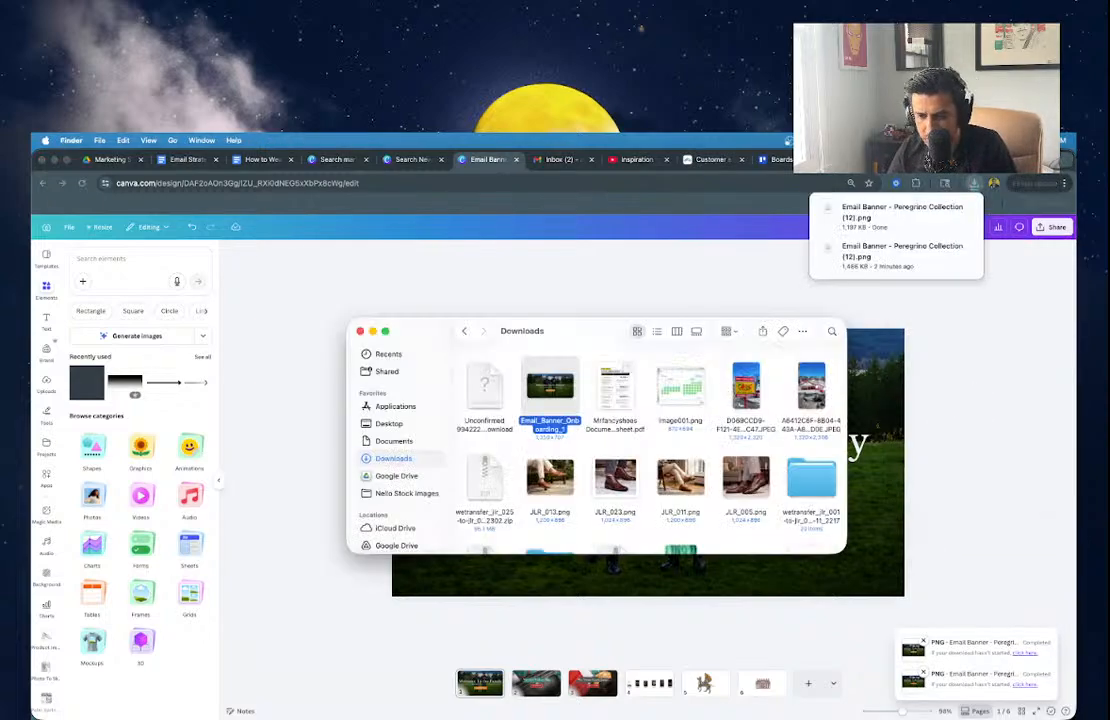
{"action": "right_click", "coordinate": [562, 393]}
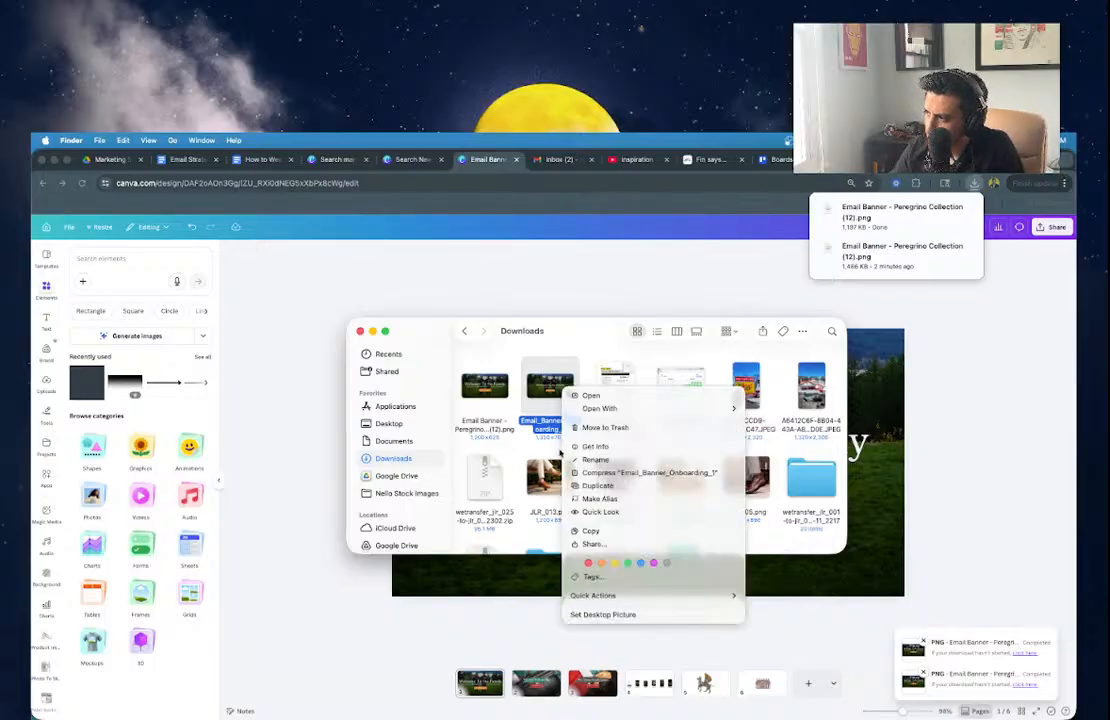
{"action": "left_click", "coordinate": [590, 457]}
{"action": "key", "text": "super+c"}
{"action": "left_click", "coordinate": [485, 390]}
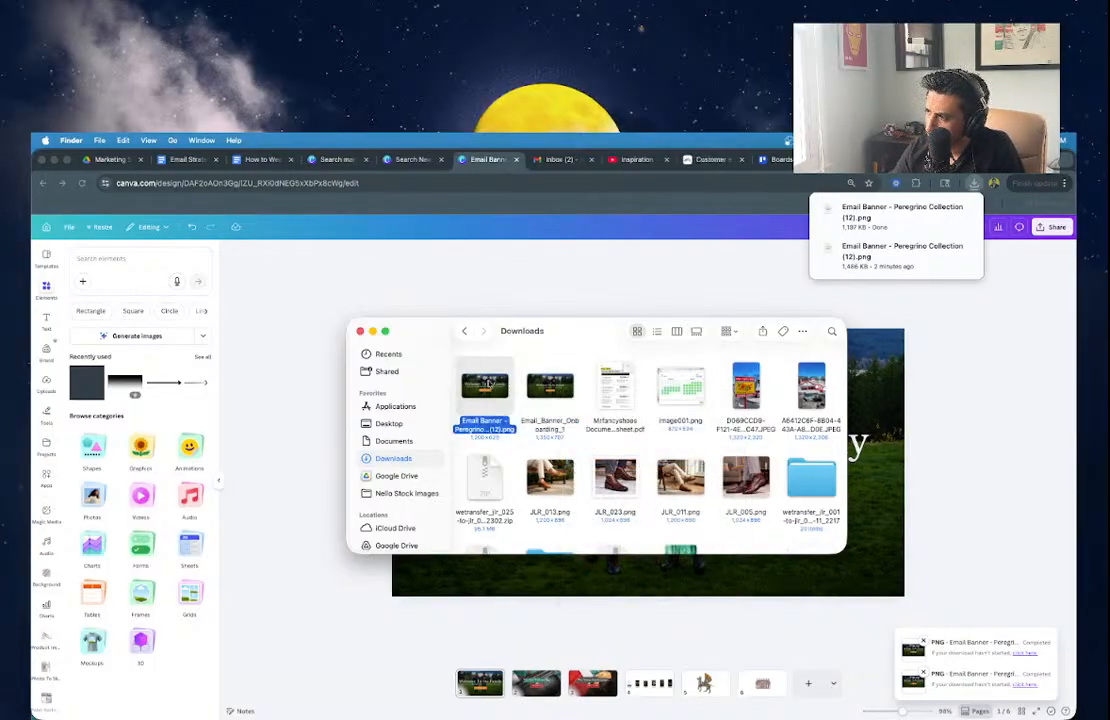
{"action": "right_click", "coordinate": [483, 393]}
{"action": "left_click", "coordinate": [510, 457]}
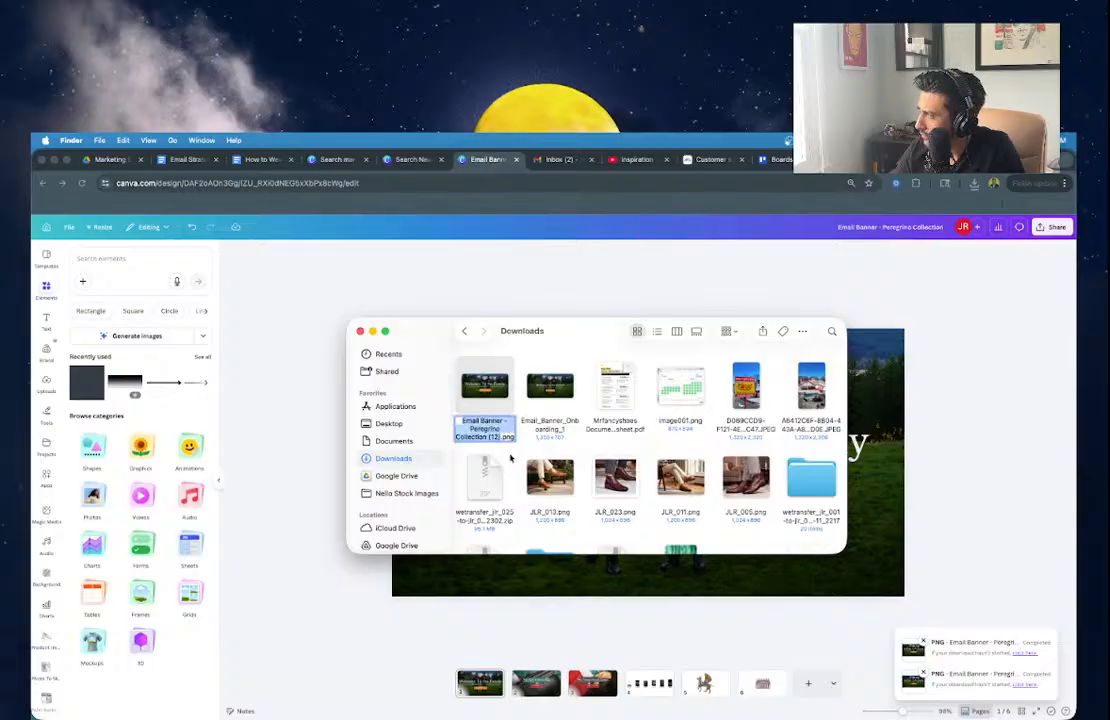
{"action": "key", "text": "super+v"}
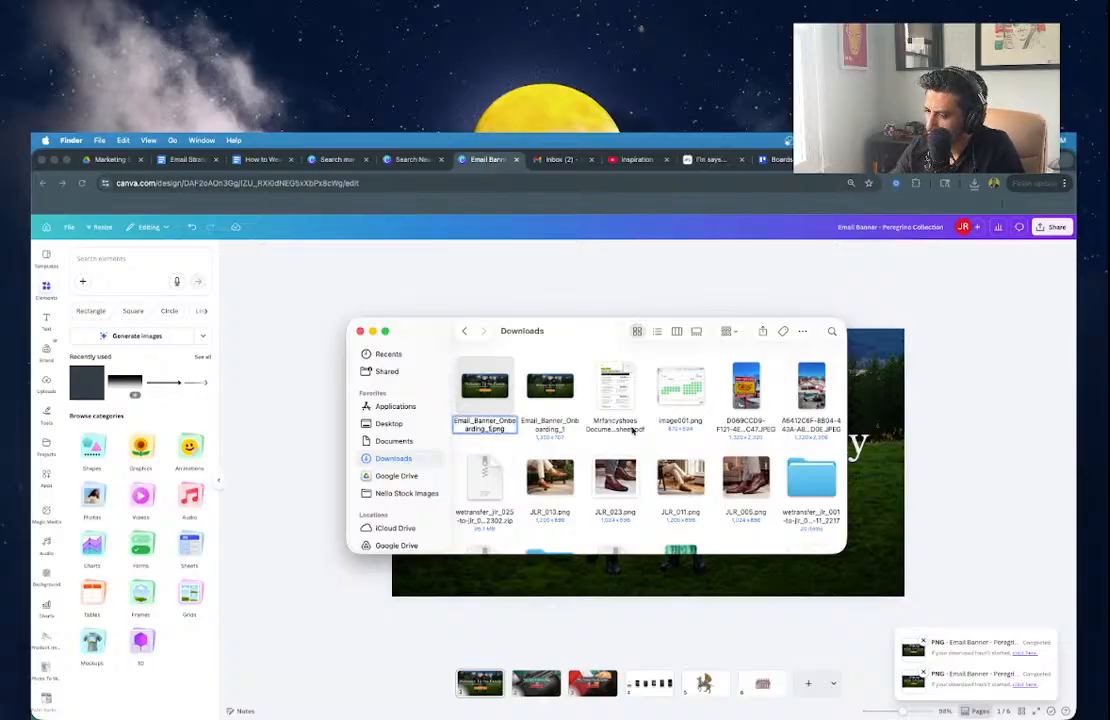
{"action": "type", "text": "(2)"}
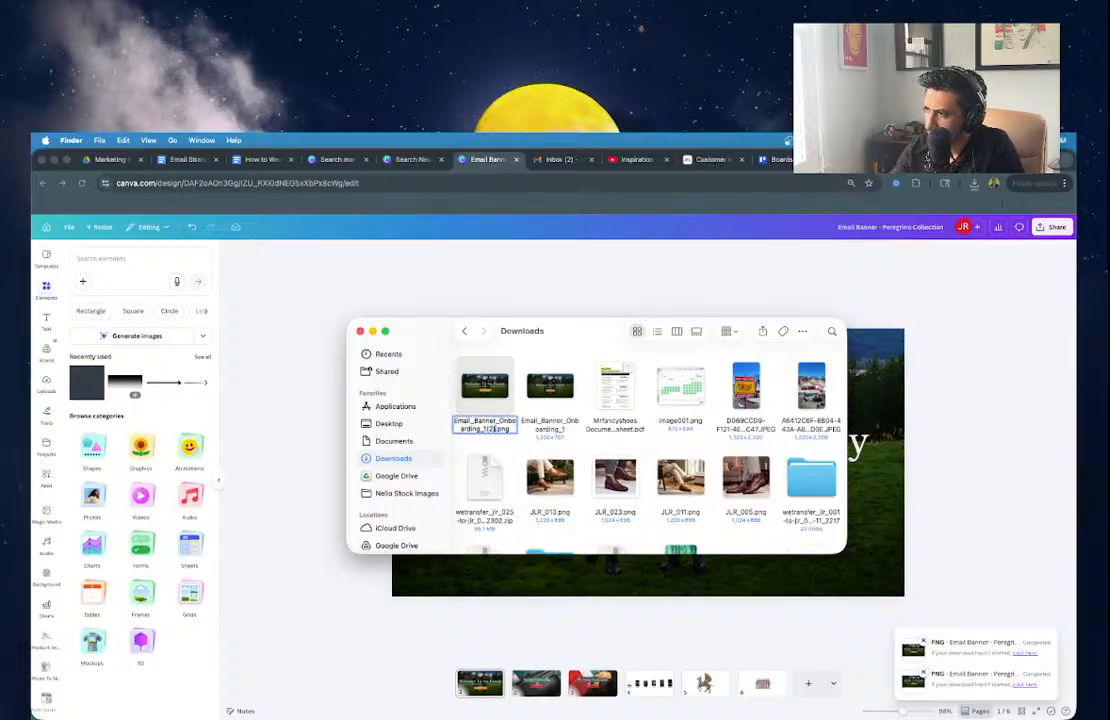
{"action": "key", "text": "Return"}
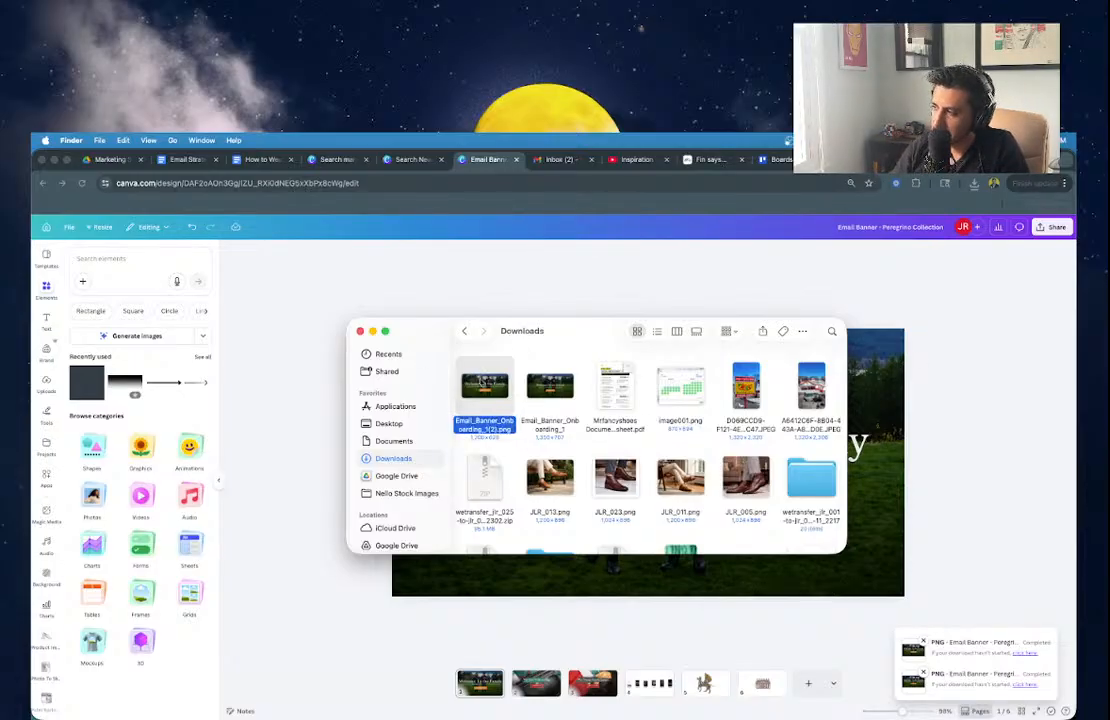
Move the older Email_Banner_Onboarding_1 file to the Trash.
{"action": "left_click", "coordinate": [557, 386]}
{"action": "right_click", "coordinate": [559, 386]}
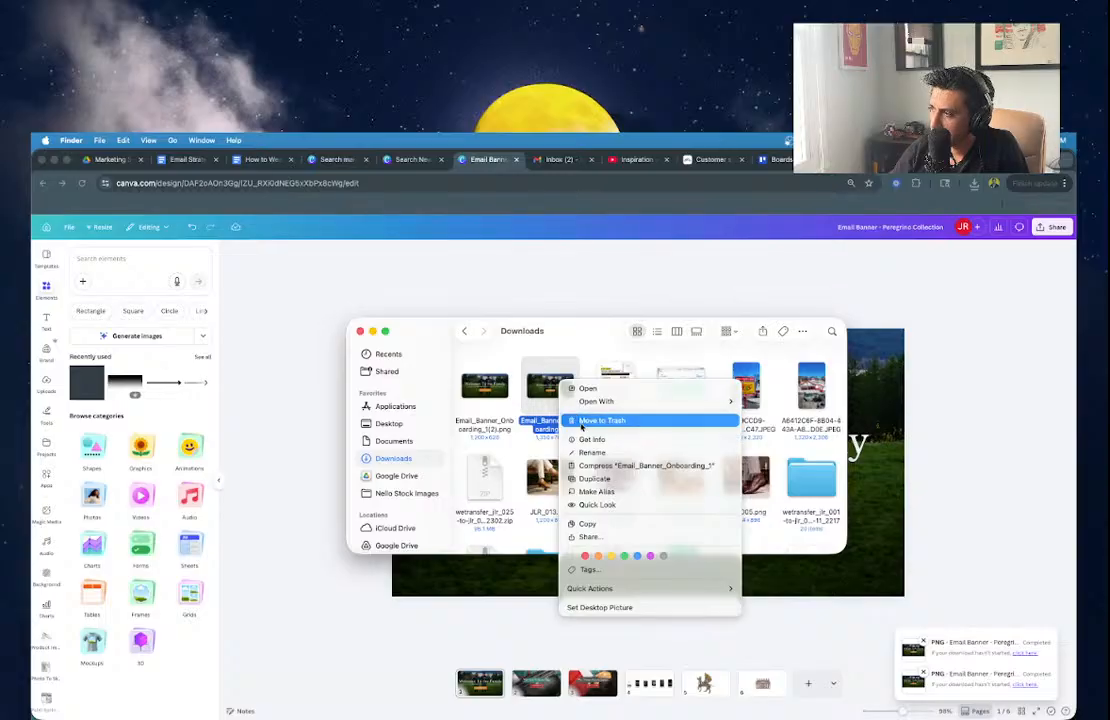
{"action": "left_click", "coordinate": [580, 422]}
Rename the remaining banner to Email_Banner_Onboarding_1.png, dropping the (2) suffix.
{"action": "left_click", "coordinate": [482, 395]}
{"action": "right_click", "coordinate": [483, 390]}
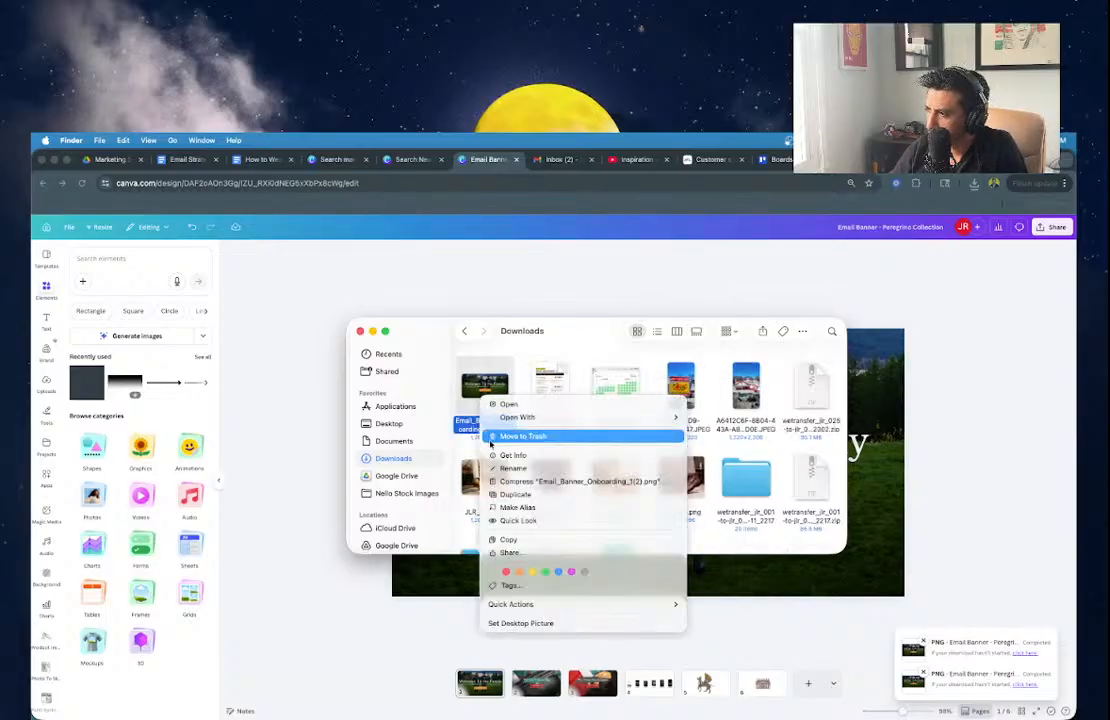
{"action": "left_click", "coordinate": [542, 470]}
{"action": "key", "text": "Right"}
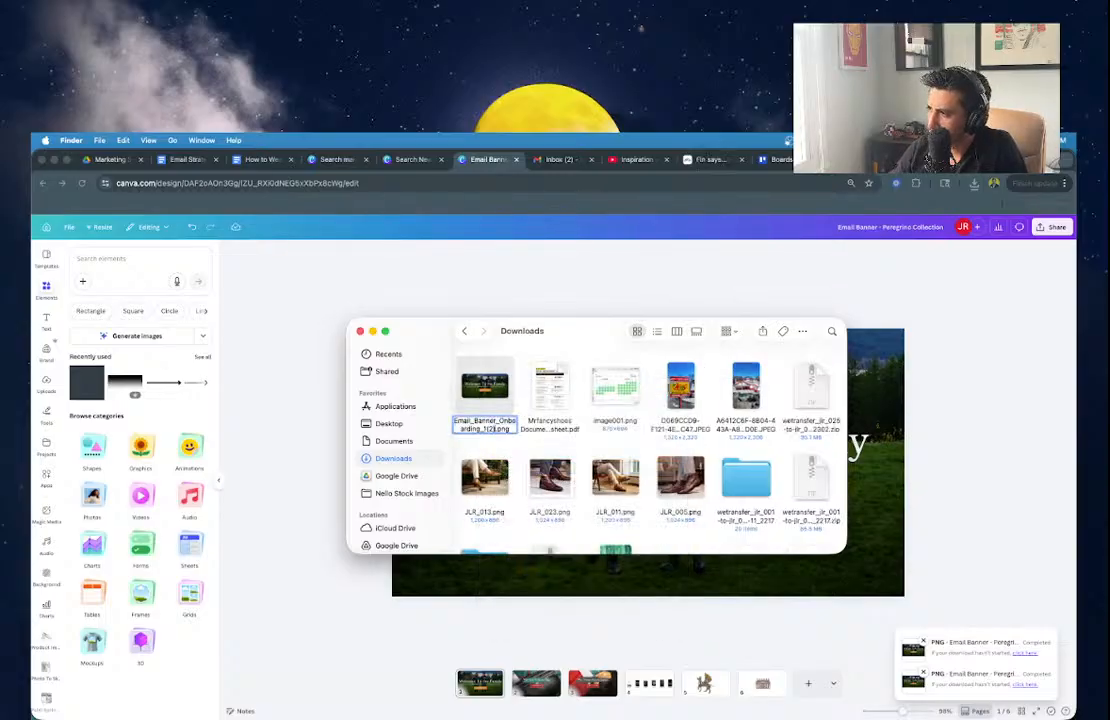
{"action": "key", "text": "BackSpace"}
{"action": "key", "text": "BackSpace"}
{"action": "key", "text": "BackSpace"}
{"action": "key", "text": "Return"}
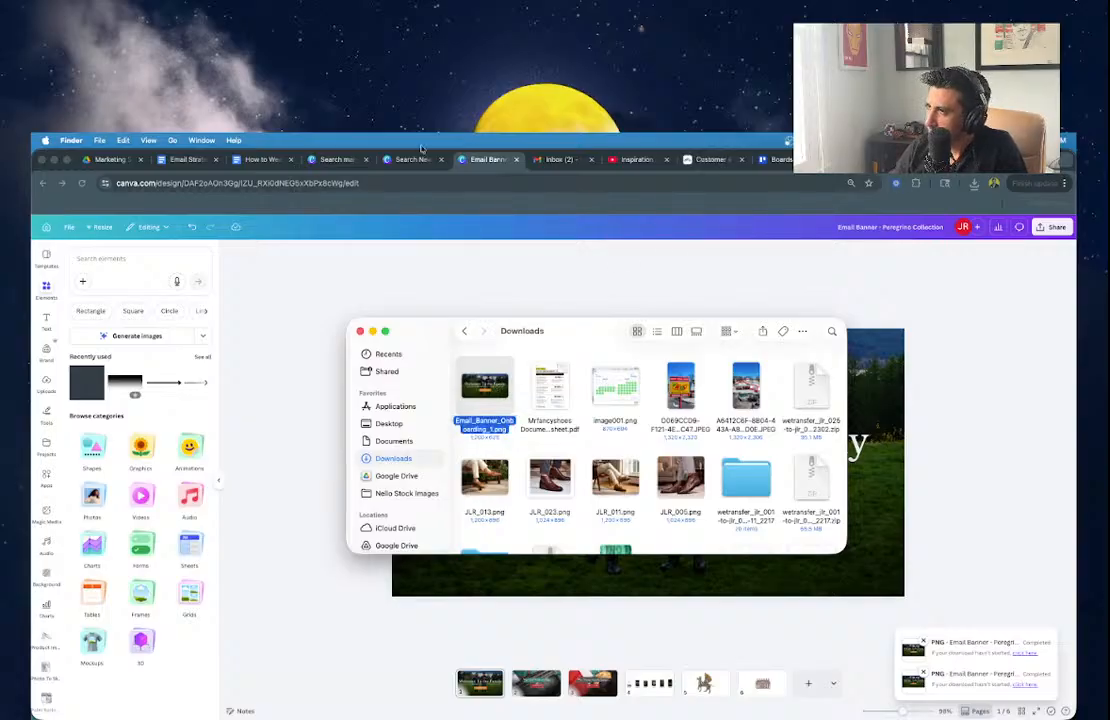
{"action": "left_click", "coordinate": [845, 161]}
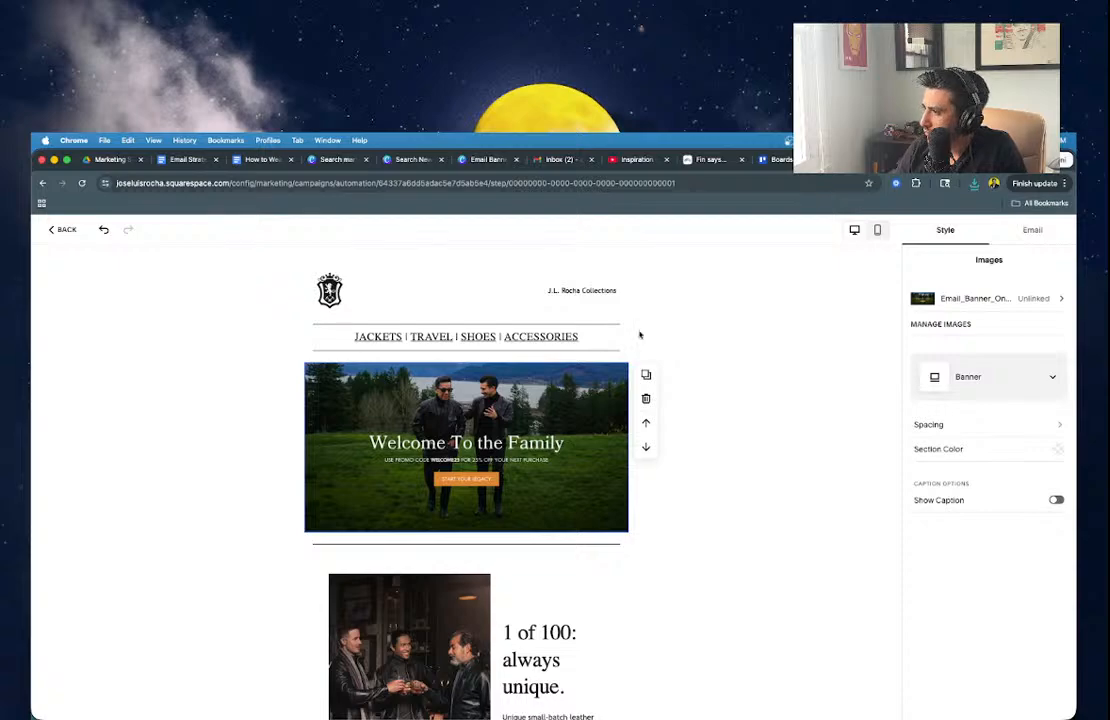
Swap the email's banner for Email_Banner_Onboarding_1.png uploaded from Downloads.
{"action": "left_click", "coordinate": [333, 380]}
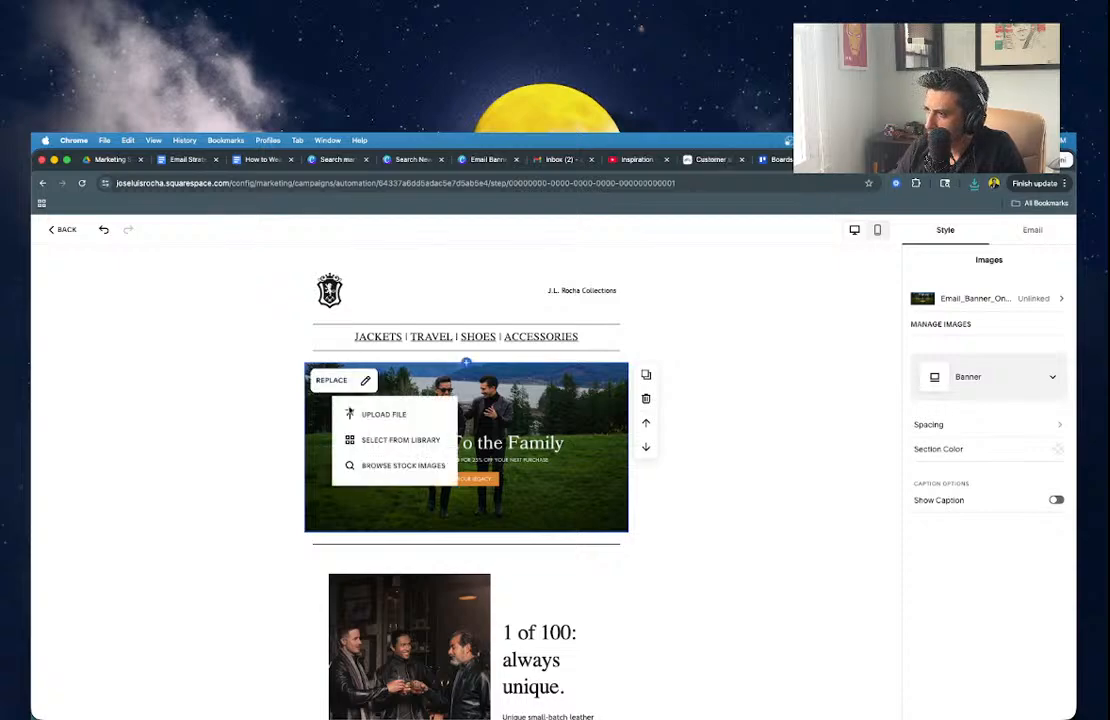
{"action": "left_click", "coordinate": [383, 414]}
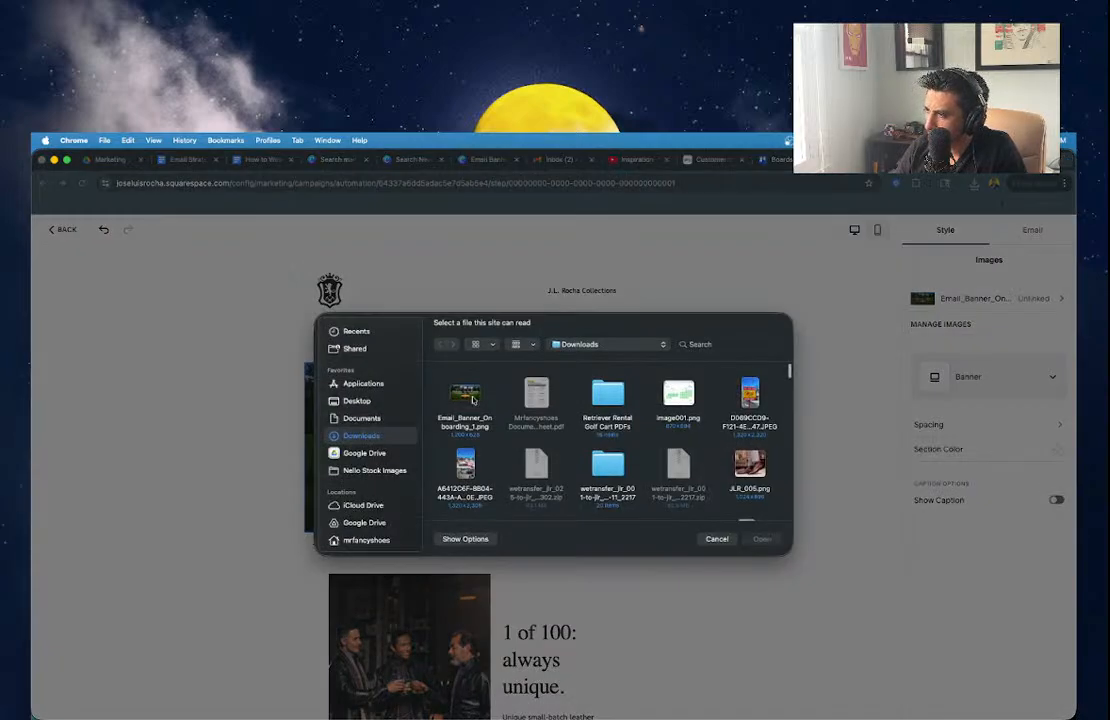
{"action": "double_click", "coordinate": [466, 396]}
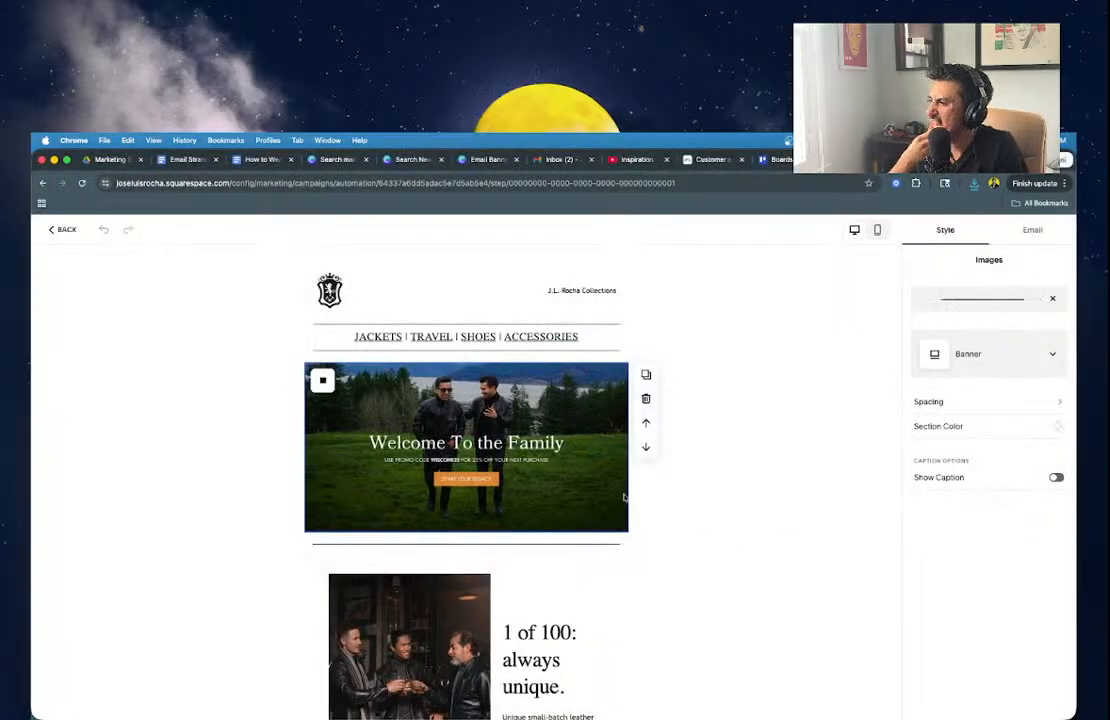
{"action": "left_click", "coordinate": [752, 490]}
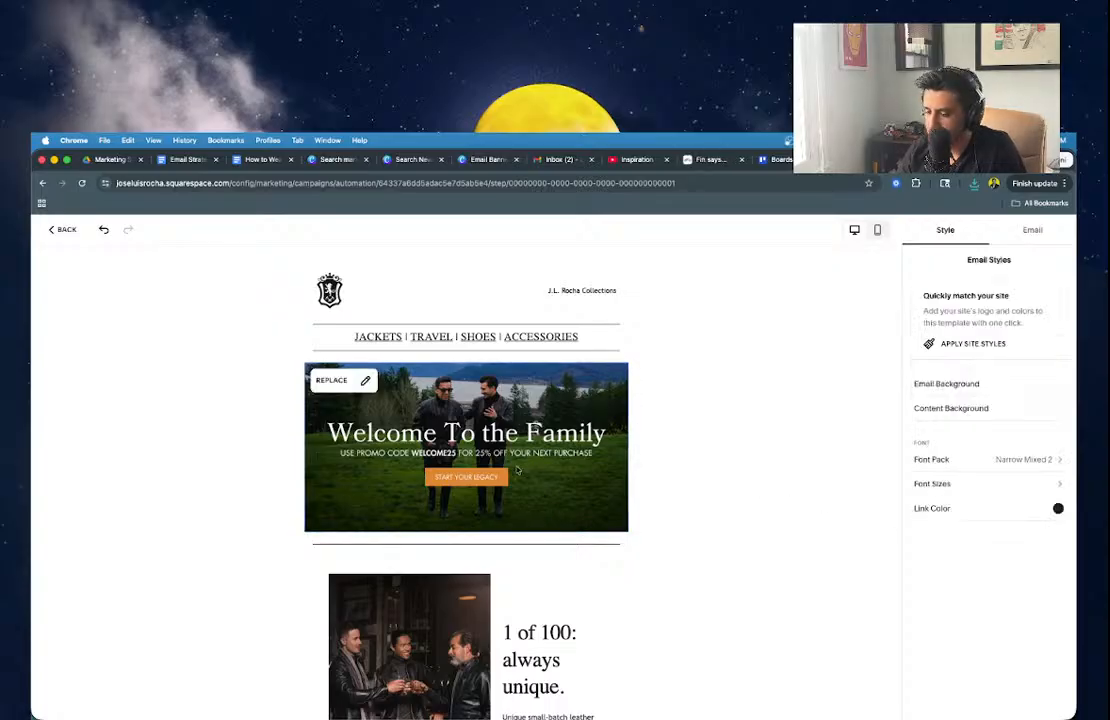
{"action": "left_click", "coordinate": [502, 414]}
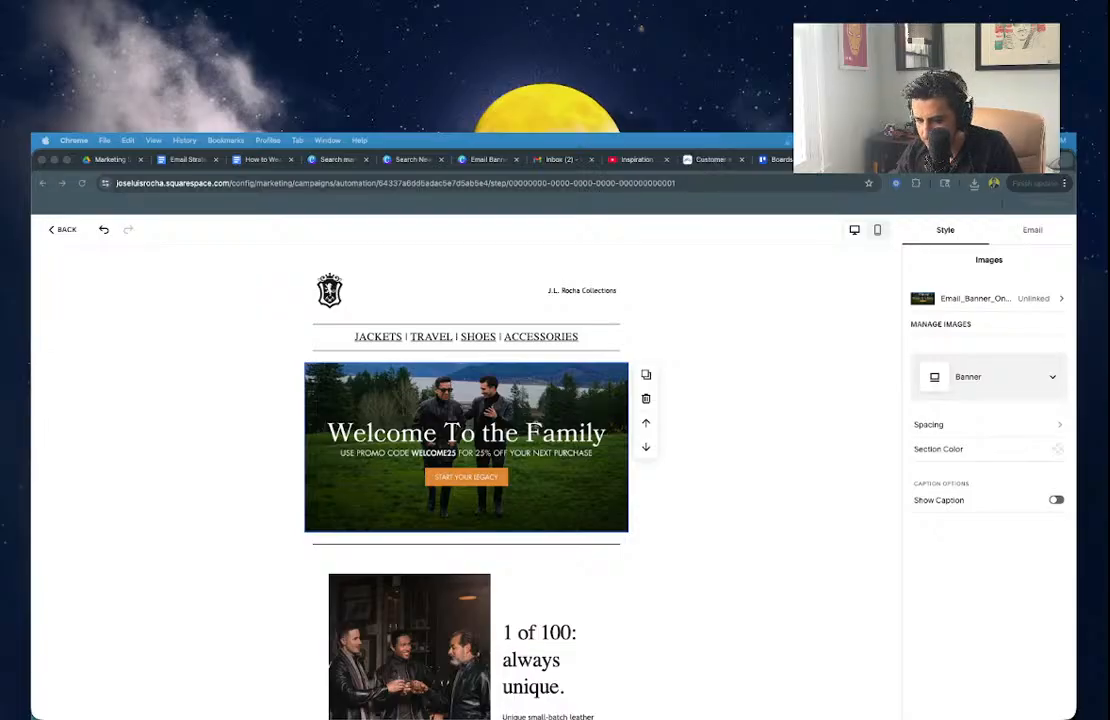
Preview the email at mobile size, then return to desktop view and reselect the banner.
{"action": "left_click", "coordinate": [471, 492]}
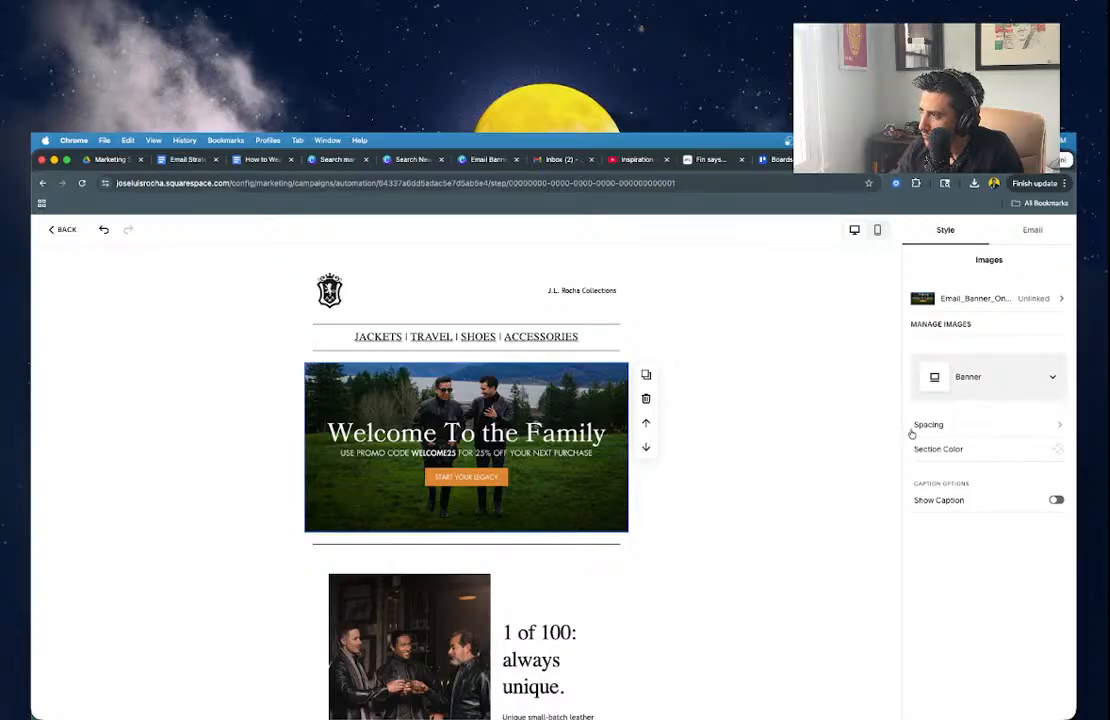
{"action": "left_click", "coordinate": [878, 231]}
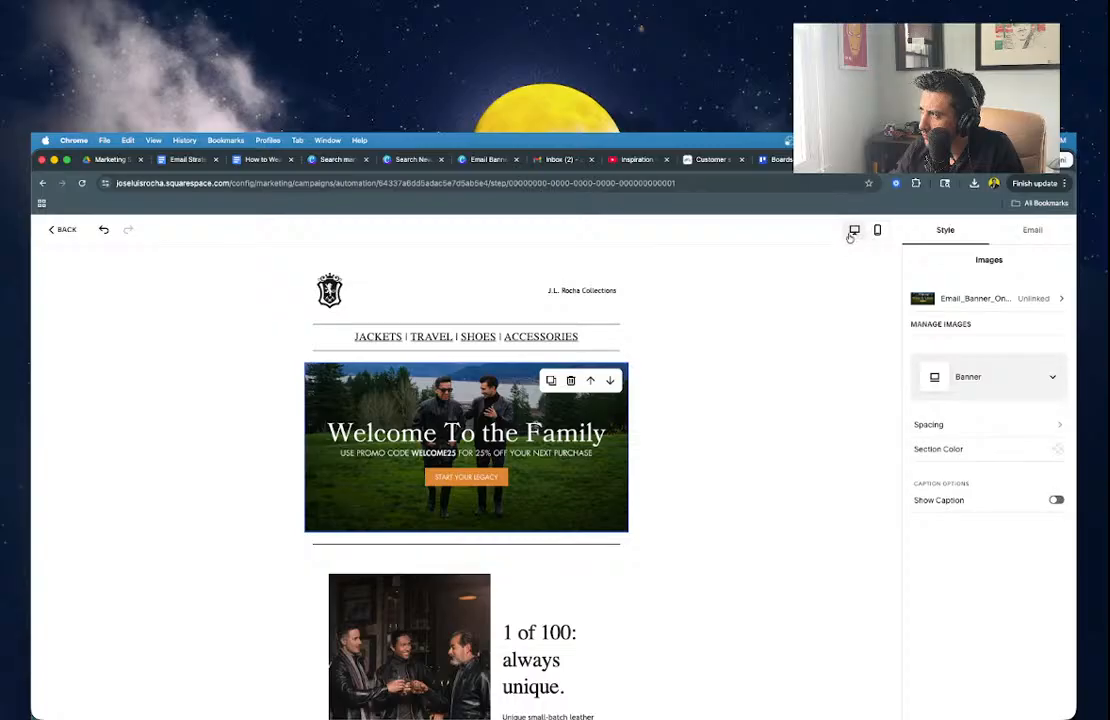
{"action": "left_click", "coordinate": [854, 230]}
{"action": "left_click", "coordinate": [699, 471]}
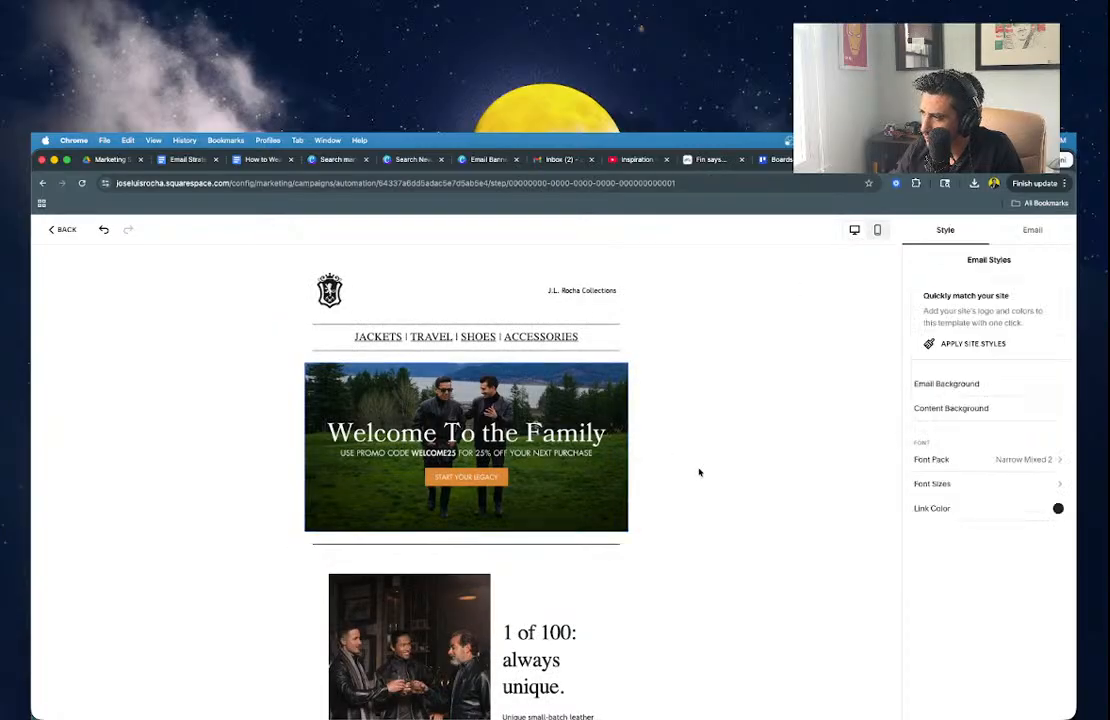
{"action": "left_click", "coordinate": [574, 456]}
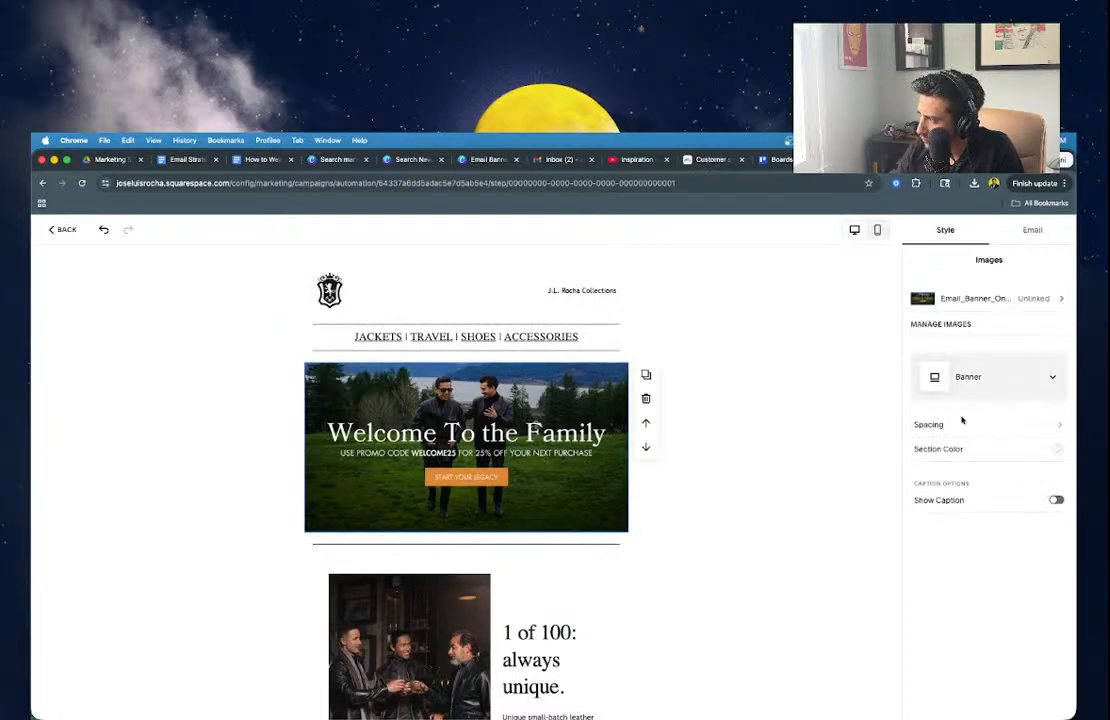
Set the banner image's clickthrough link to the site's Home page.
{"action": "left_click", "coordinate": [978, 301]}
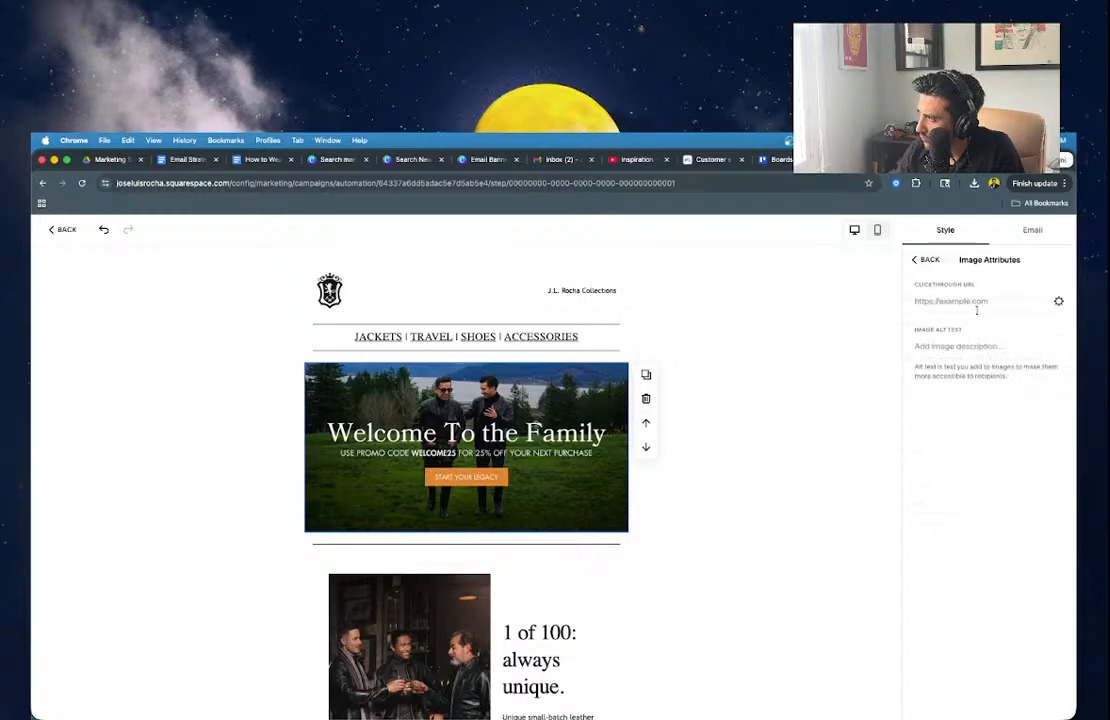
{"action": "left_click", "coordinate": [1058, 301]}
{"action": "left_click", "coordinate": [520, 384]}
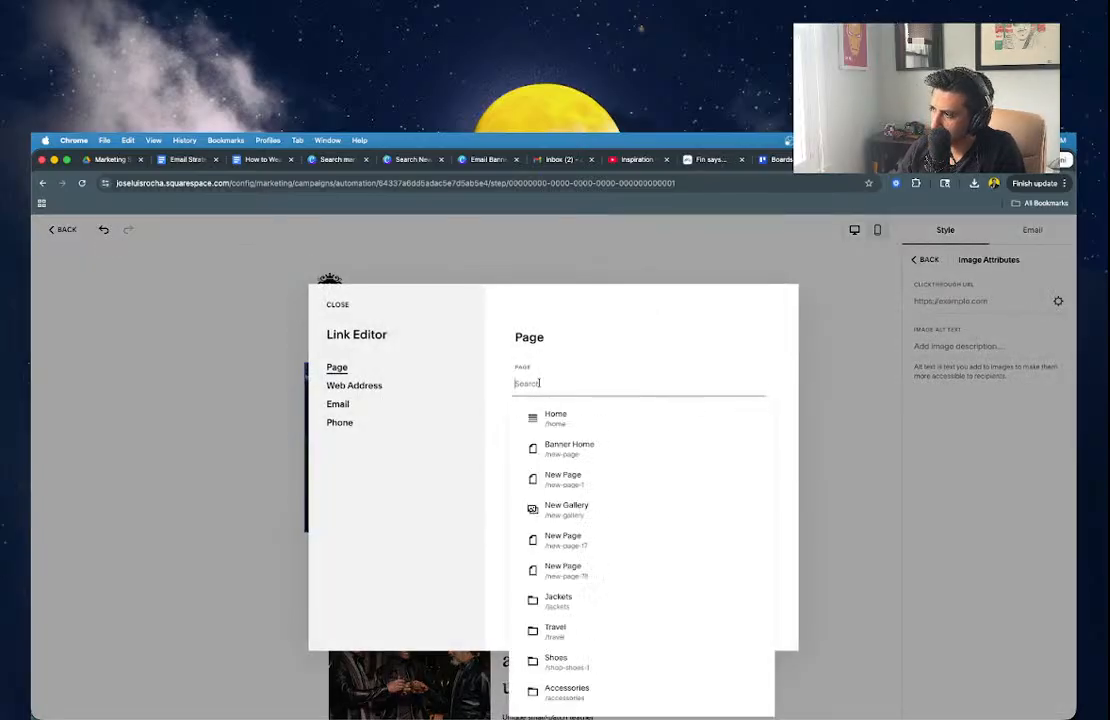
{"action": "left_click", "coordinate": [538, 420]}
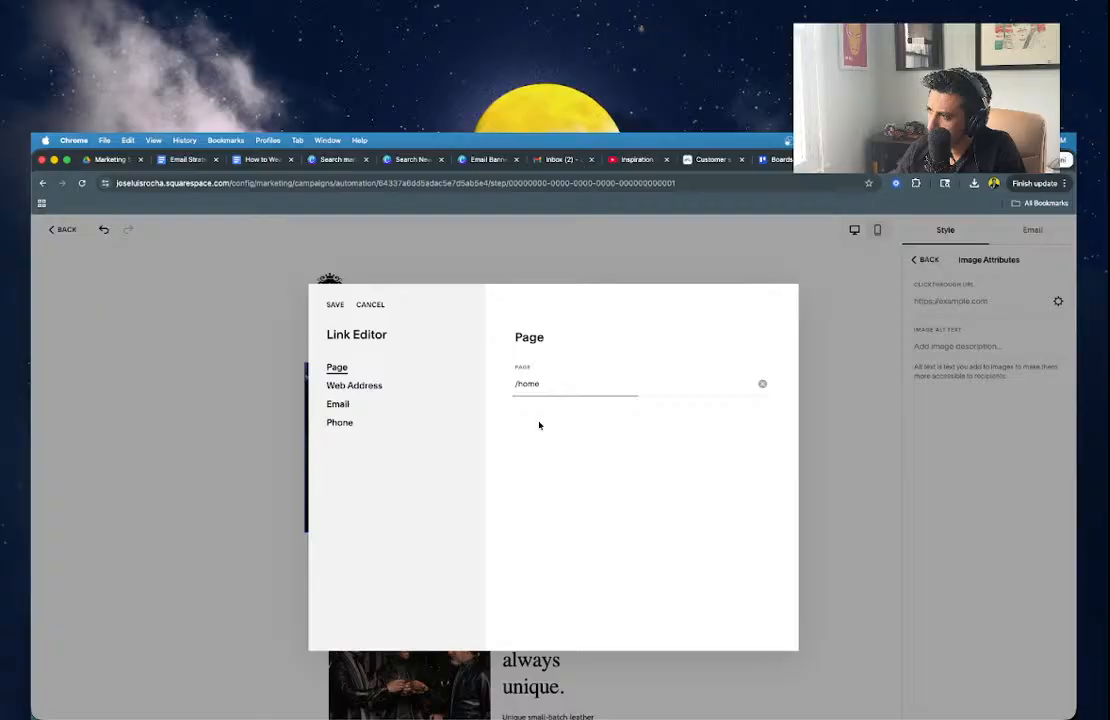
{"action": "left_click", "coordinate": [368, 305]}
Delete the divider line beneath the banner.
{"action": "left_click", "coordinate": [228, 455]}
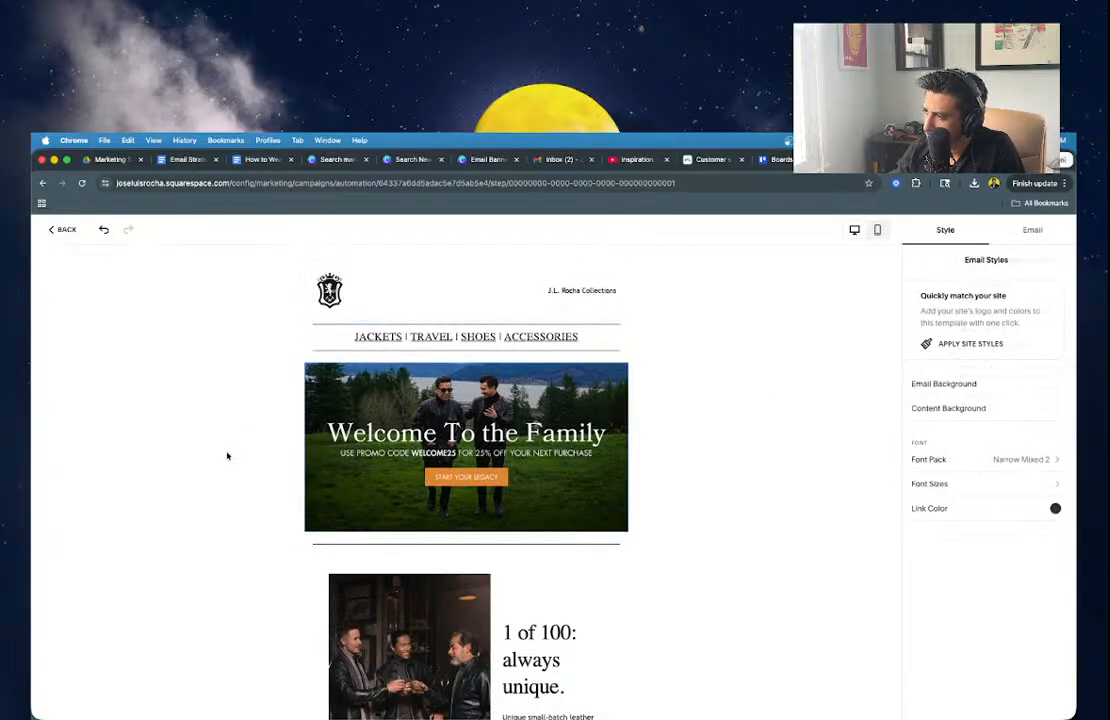
{"action": "left_click", "coordinate": [442, 545]}
{"action": "left_click", "coordinate": [644, 568]}
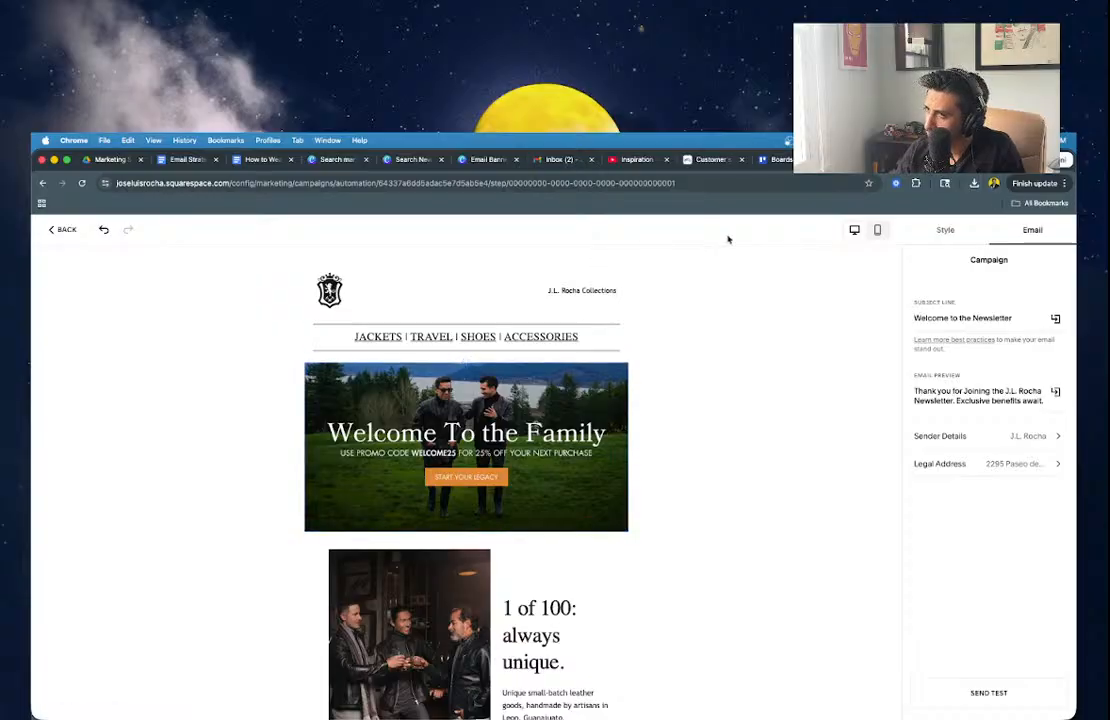
Undo the divider deletion, then go to the Email Strategy Google Doc tab.
{"action": "left_click", "coordinate": [104, 231]}
{"action": "left_click", "coordinate": [709, 466]}
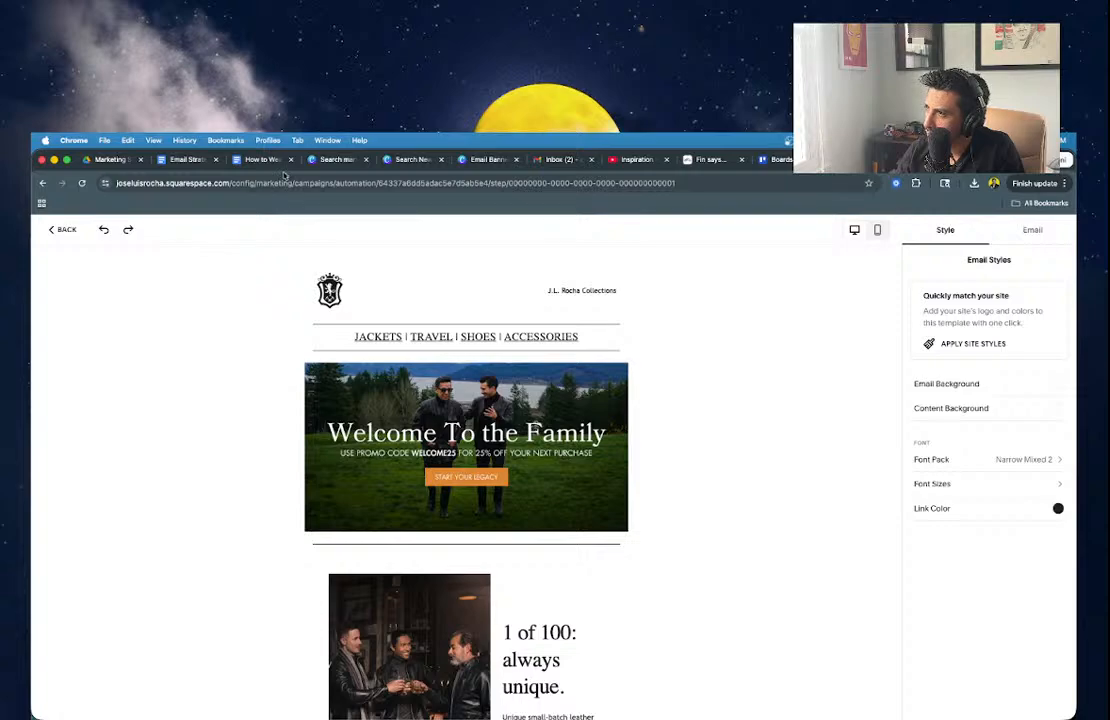
{"action": "left_click", "coordinate": [410, 159]}
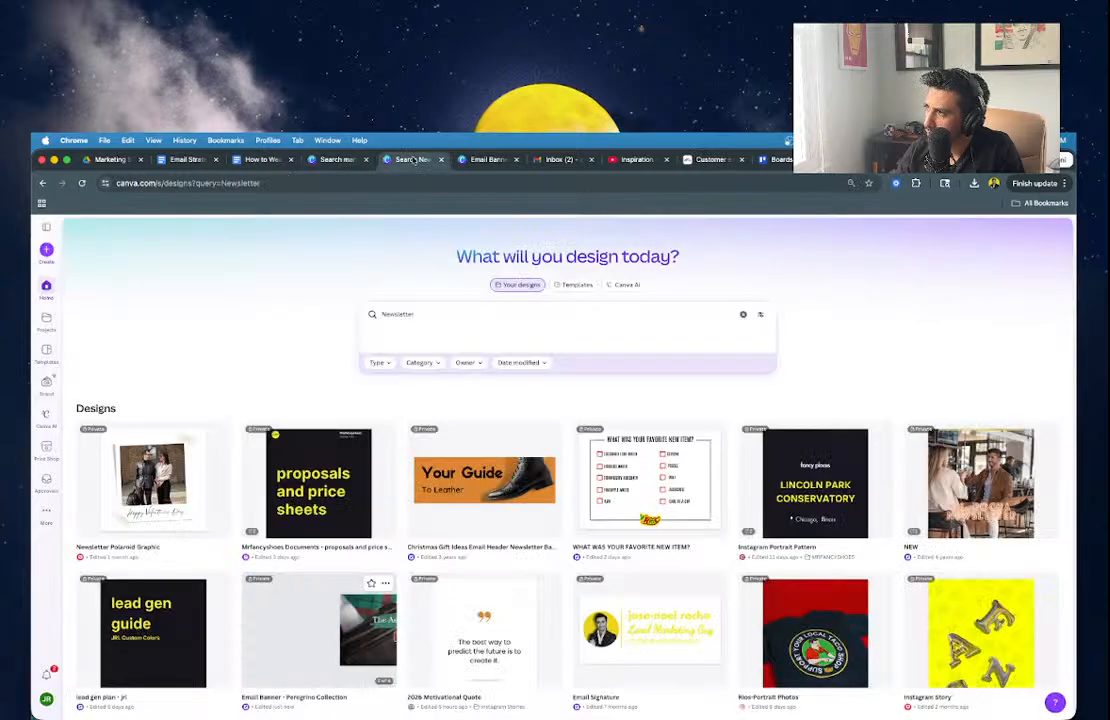
{"action": "left_click", "coordinate": [480, 160]}
{"action": "left_click", "coordinate": [712, 159]}
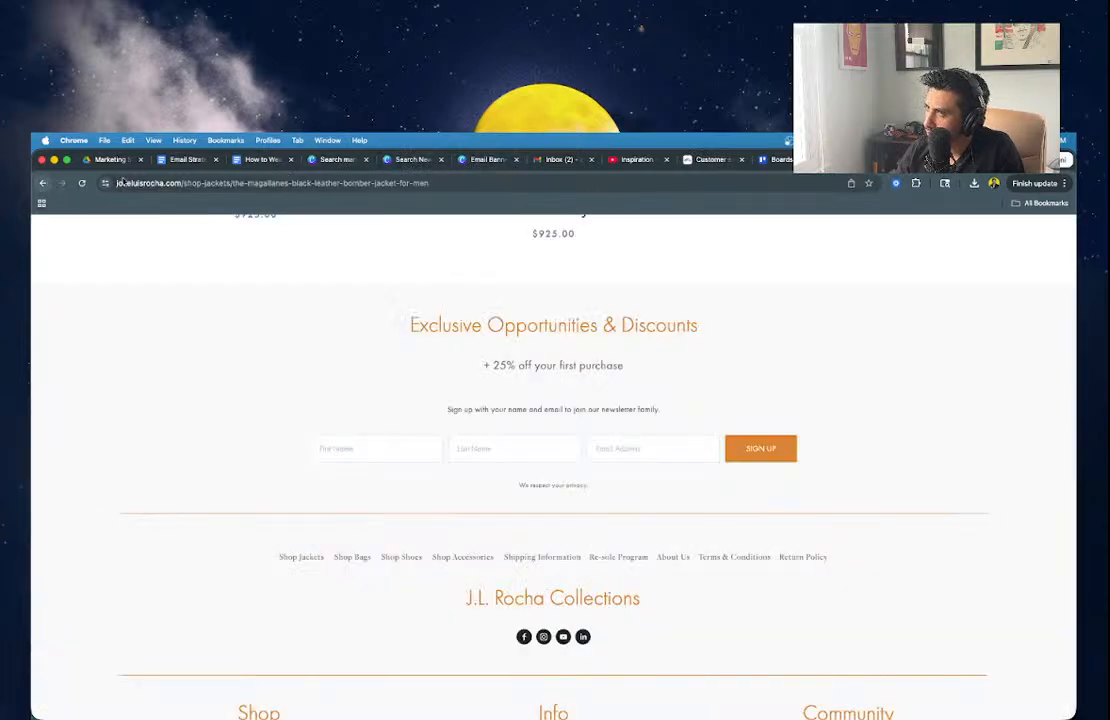
{"action": "left_click", "coordinate": [185, 160]}
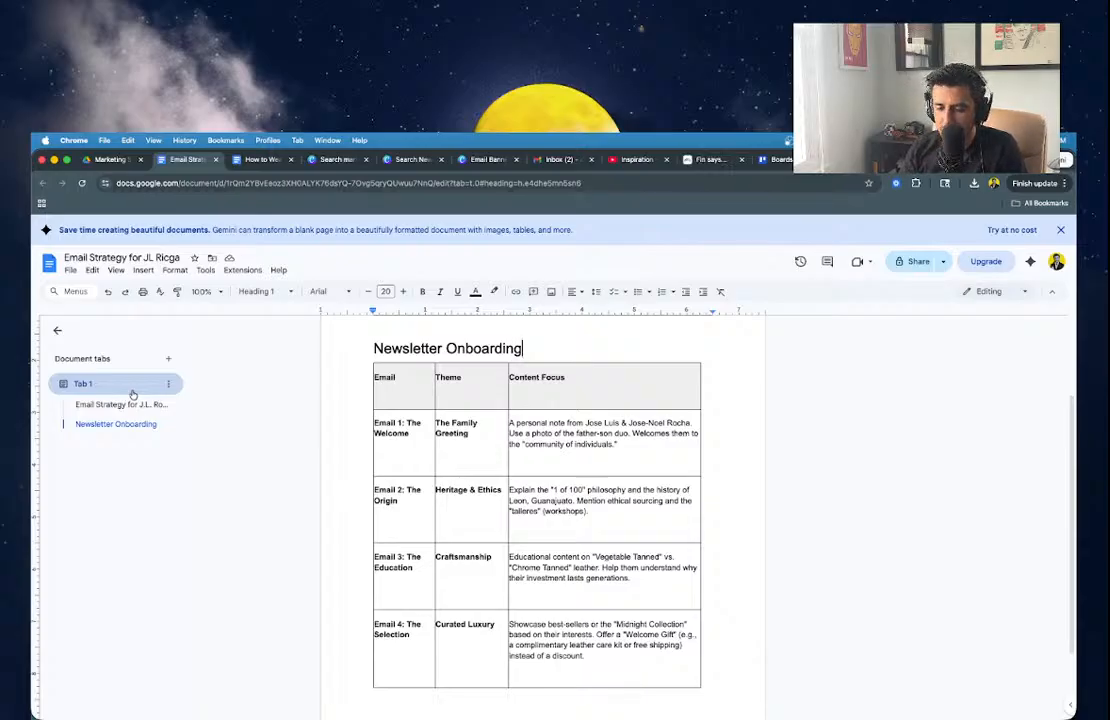
{"action": "left_click", "coordinate": [54, 160]}
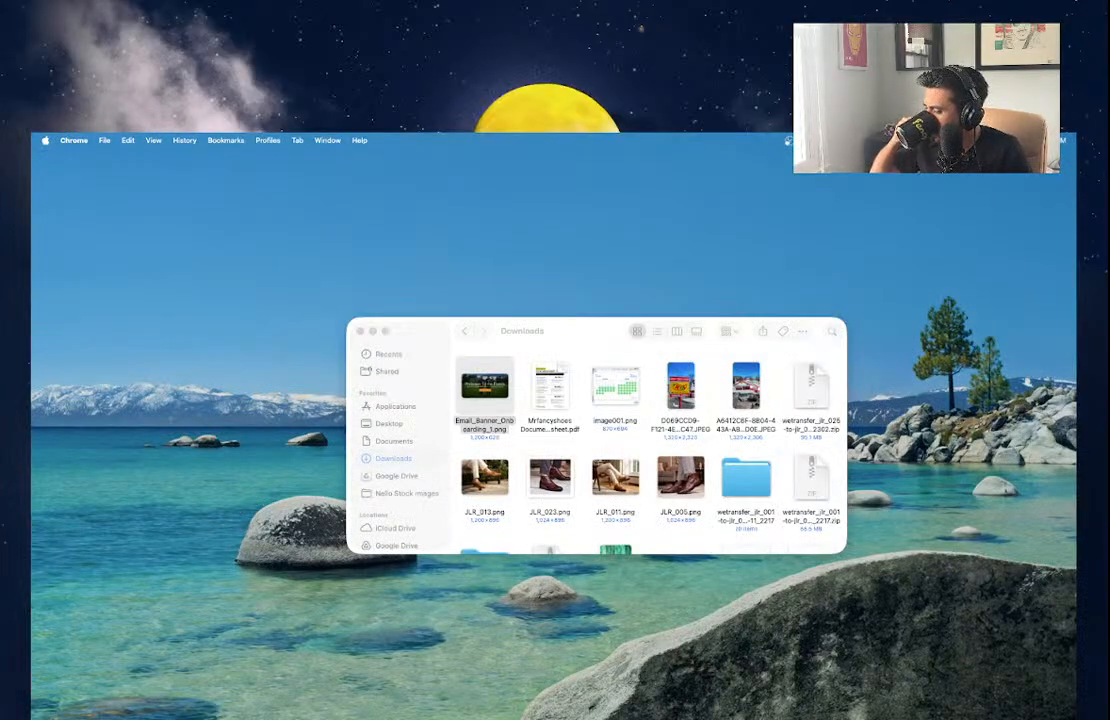
{"action": "key", "text": "F11"}
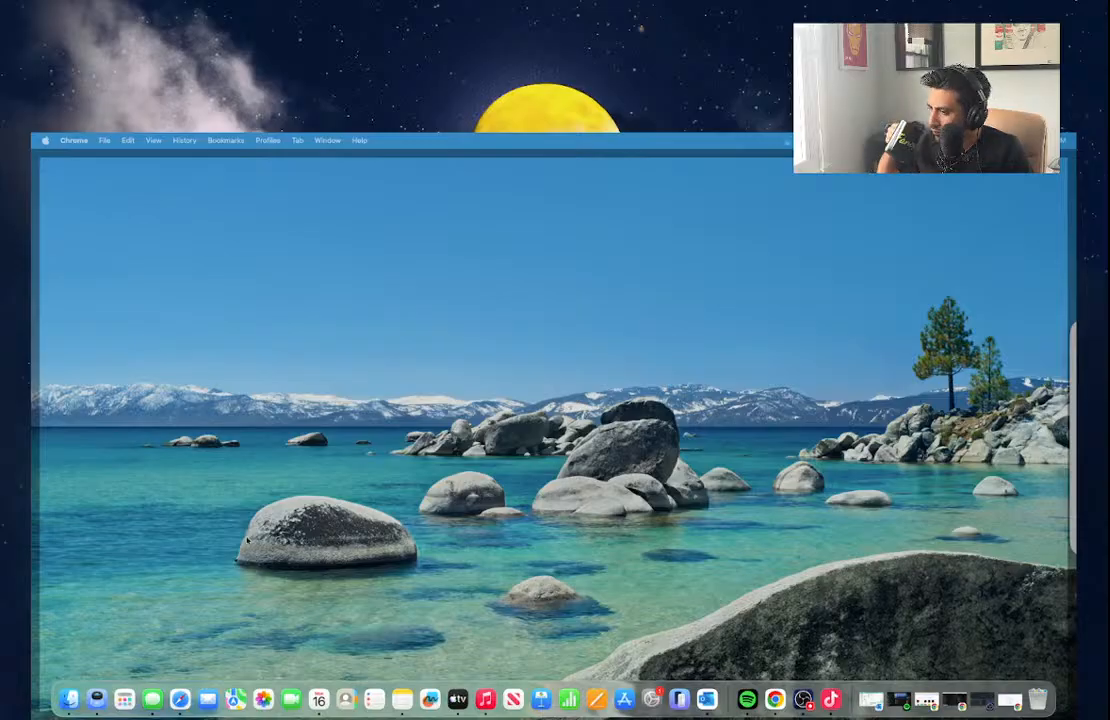
{"action": "left_click", "coordinate": [68, 698]}
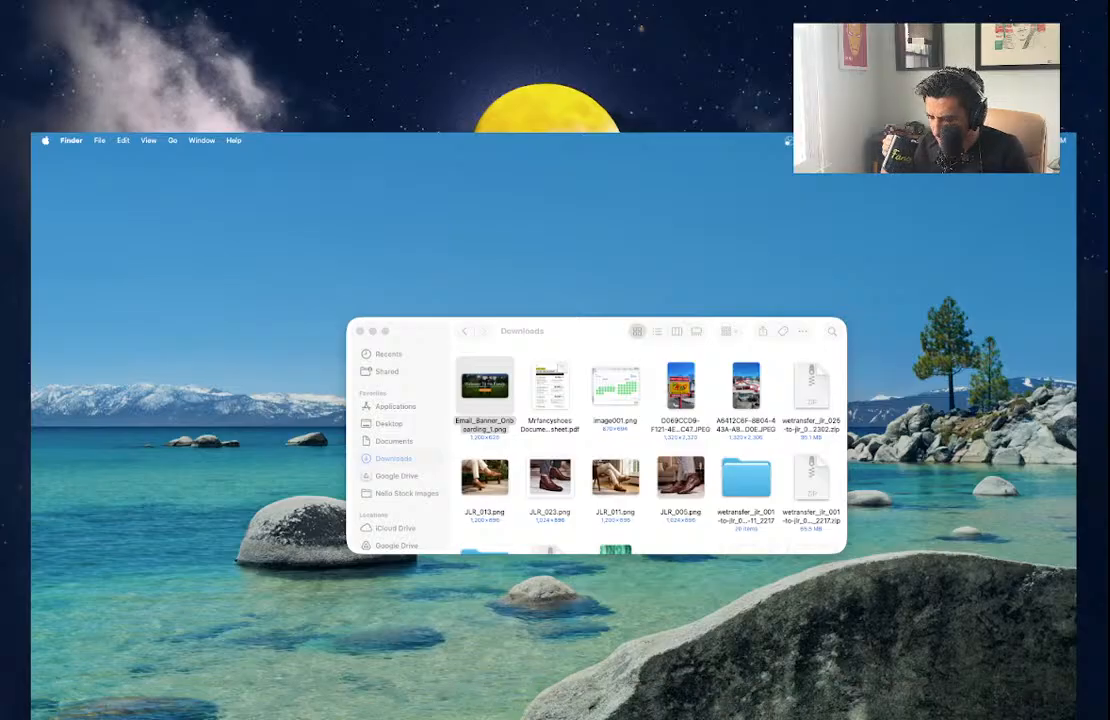
{"action": "key", "text": "super+Tab"}
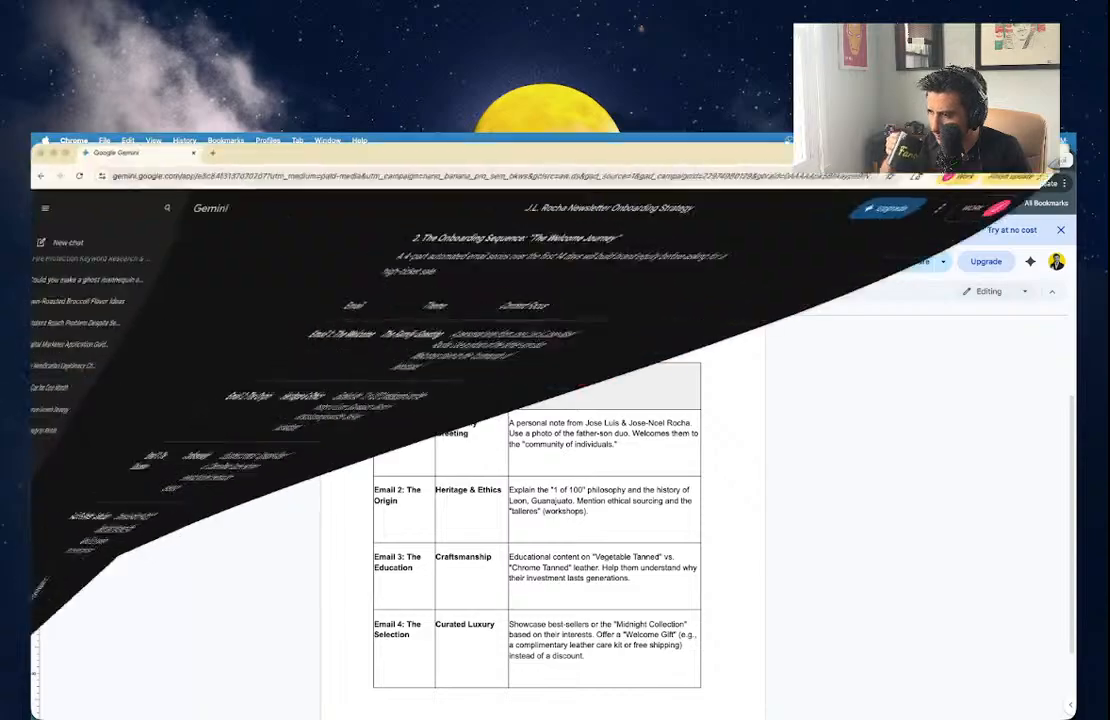
Change Gemini's model from Fast to Pro in the onboarding strategy chat.
{"action": "scroll", "coordinate": [622, 626], "scroll_direction": "down", "scroll_amount": 5}
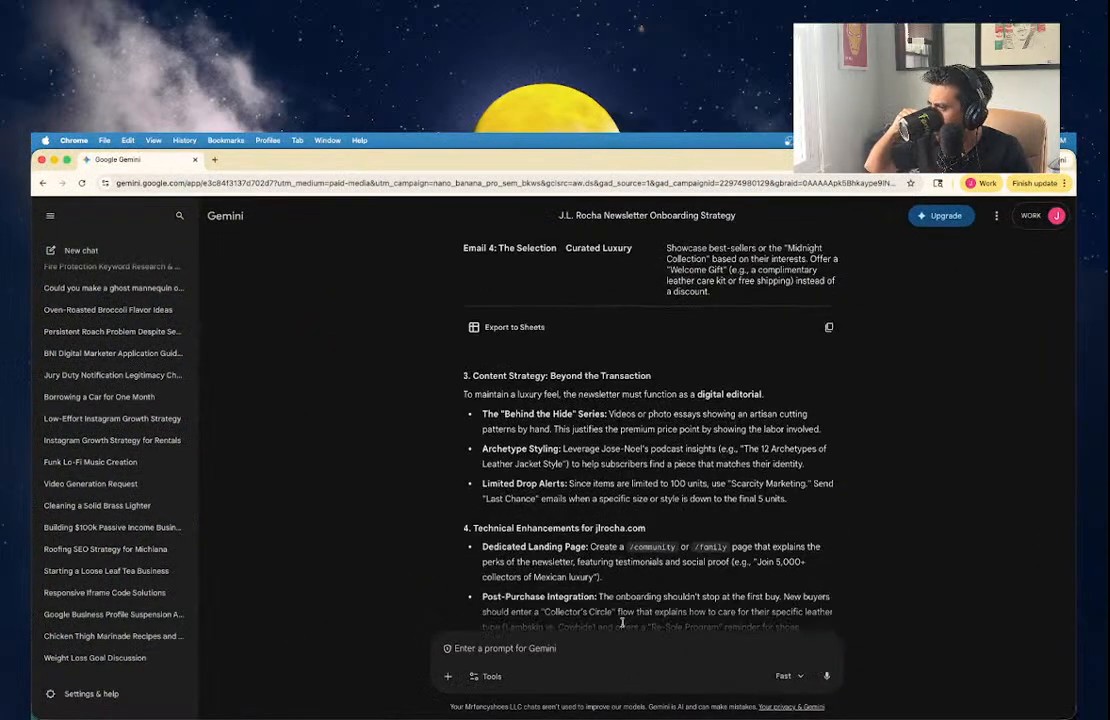
{"action": "scroll", "coordinate": [622, 624], "scroll_direction": "down", "scroll_amount": 5}
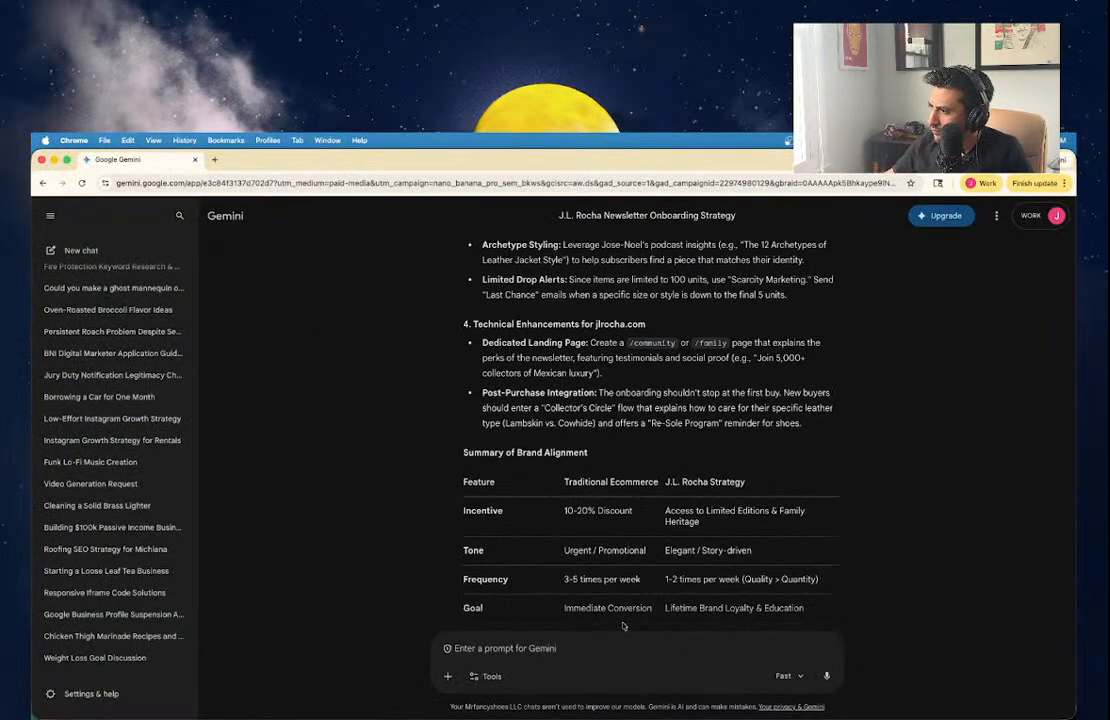
{"action": "scroll", "coordinate": [622, 626], "scroll_direction": "down", "scroll_amount": 1}
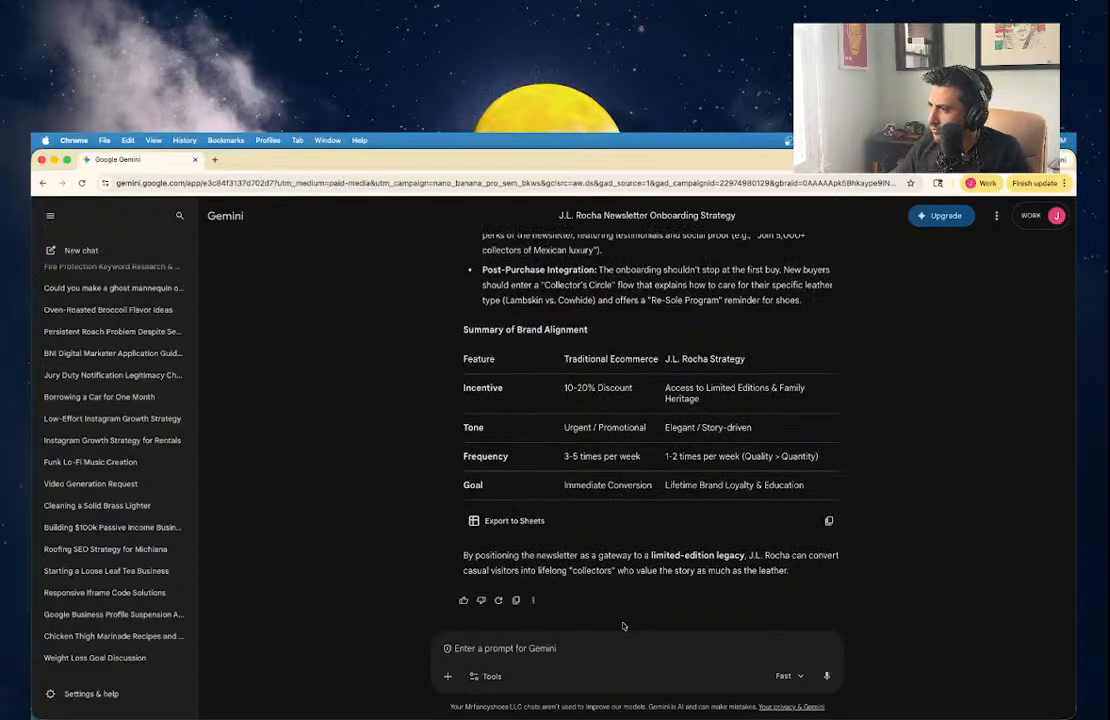
{"action": "scroll", "coordinate": [622, 600], "scroll_direction": "up", "scroll_amount": 8}
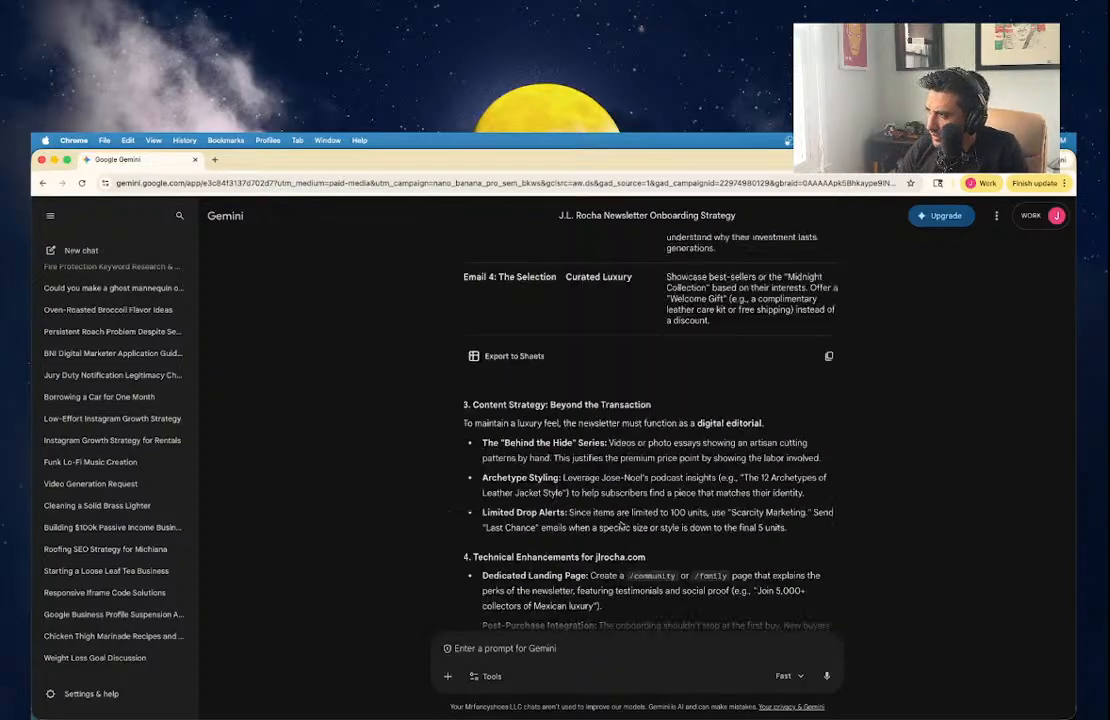
{"action": "scroll", "coordinate": [620, 540], "scroll_direction": "down", "scroll_amount": 8}
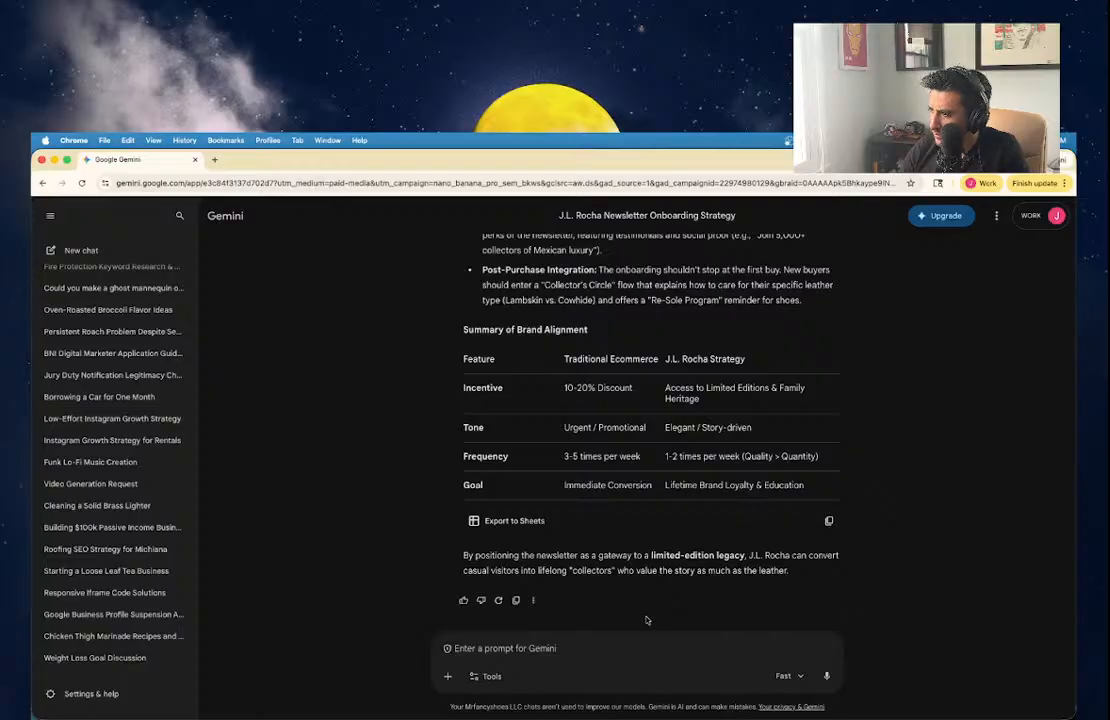
{"action": "left_click", "coordinate": [785, 676]}
{"action": "left_click", "coordinate": [790, 640]}
{"action": "left_click", "coordinate": [683, 648]}
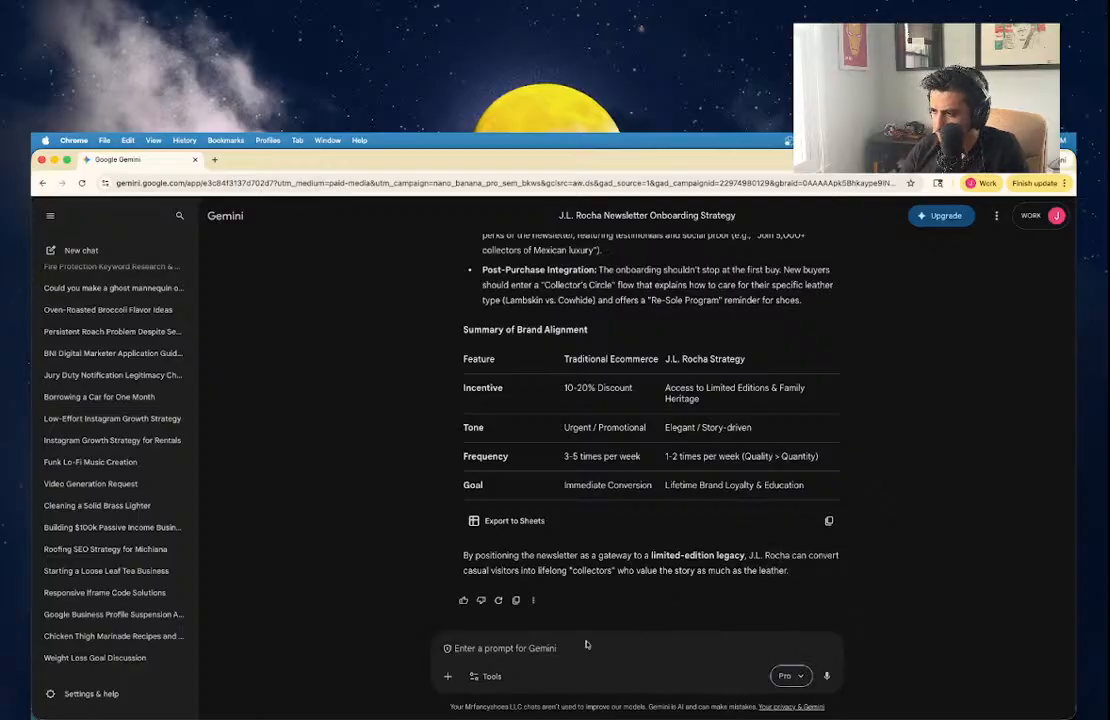
Draft the prompt: 25% off first purchase, exclusive perks, intimate style, 1-2 emails a month.
{"action": "type", "text": "The newsl"}
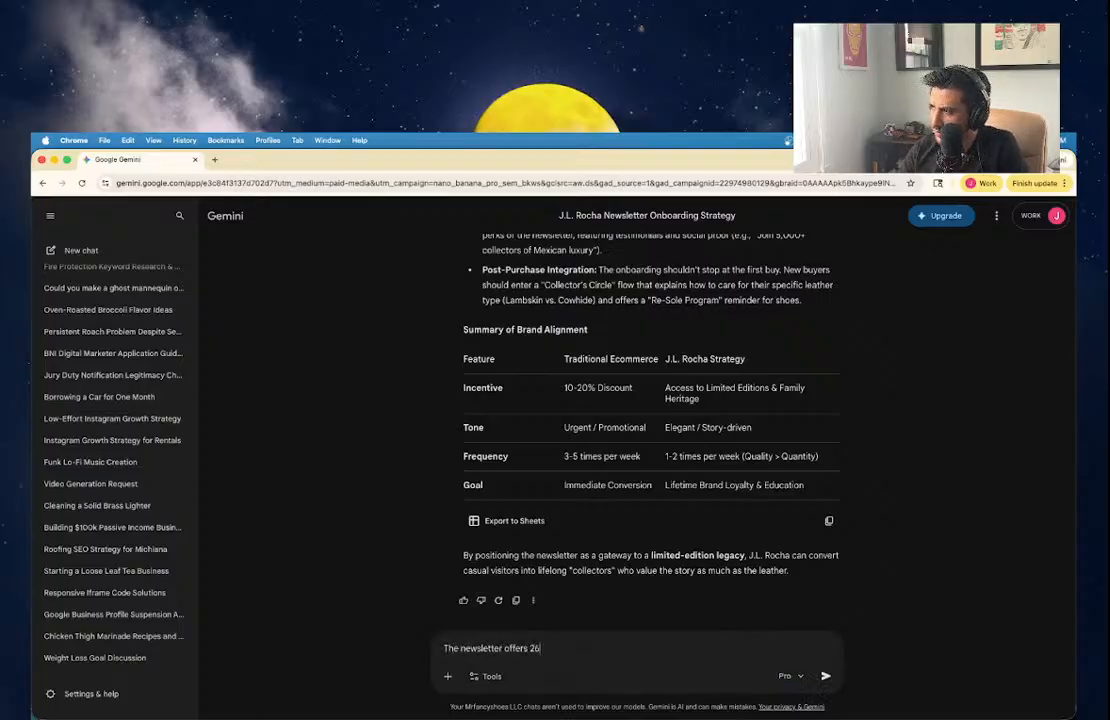
{"action": "type", "text": "etter offers 25% off"}
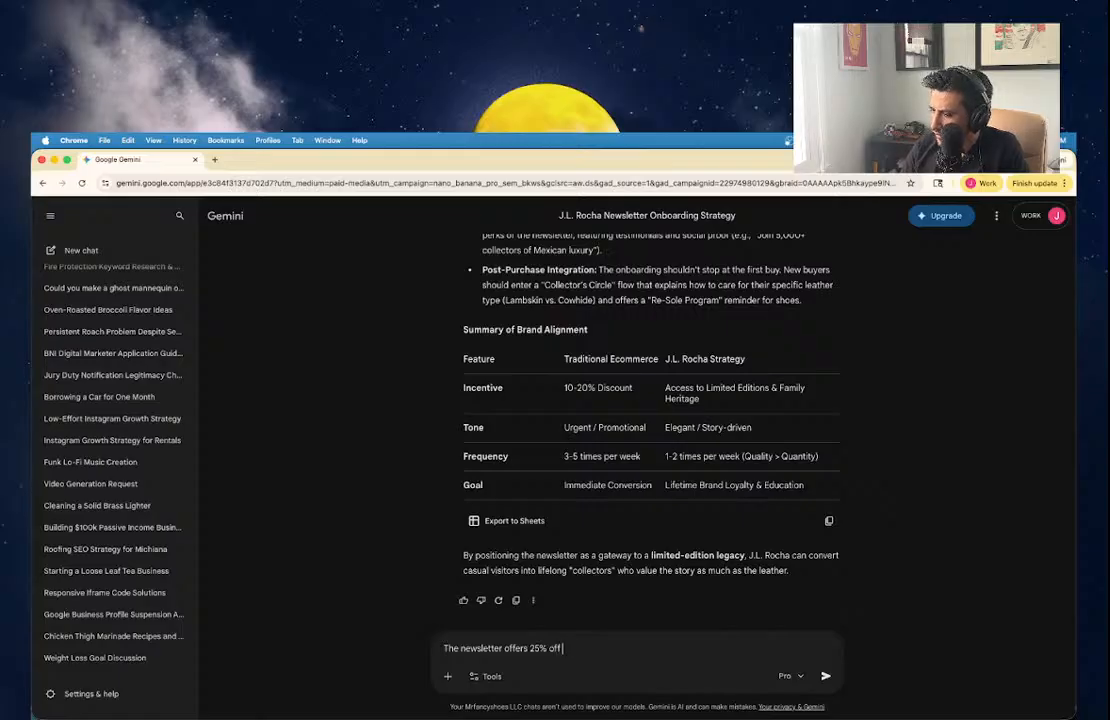
{"action": "type", "text": " ypour f"}
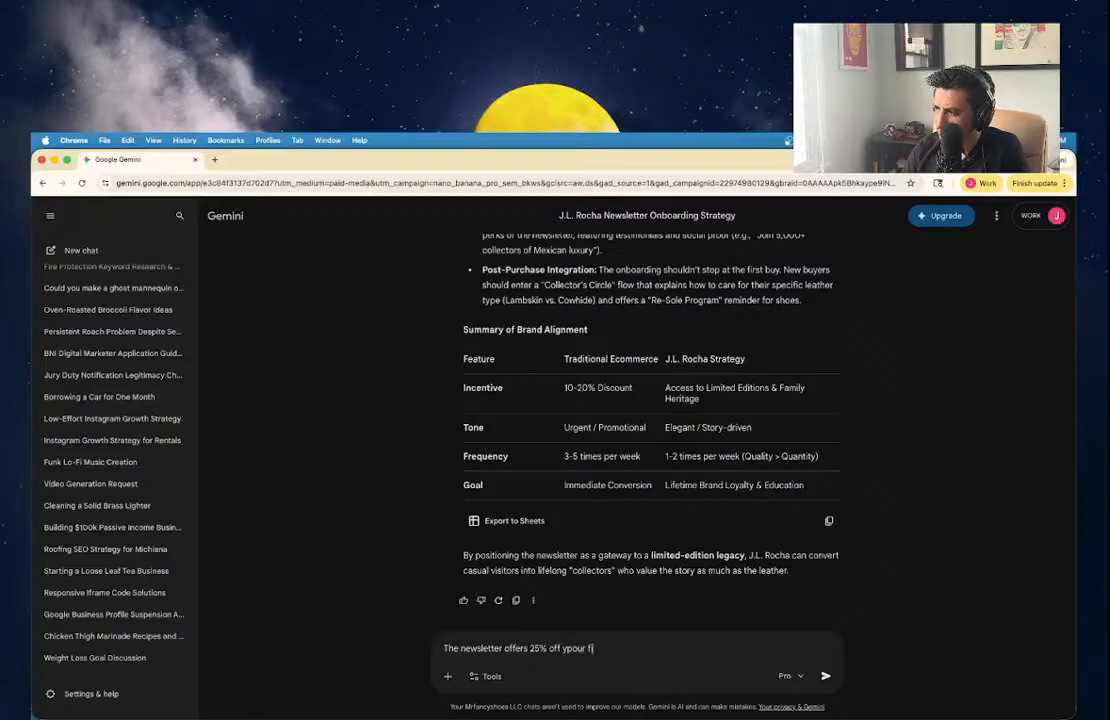
{"action": "key", "text": "BackSpace"}
{"action": "key", "text": "BackSpace"}
{"action": "key", "text": "BackSpace"}
{"action": "key", "text": "BackSpace"}
{"action": "key", "text": "BackSpace"}
{"action": "key", "text": "BackSpace"}
{"action": "type", "text": "our first purchase, excl"}
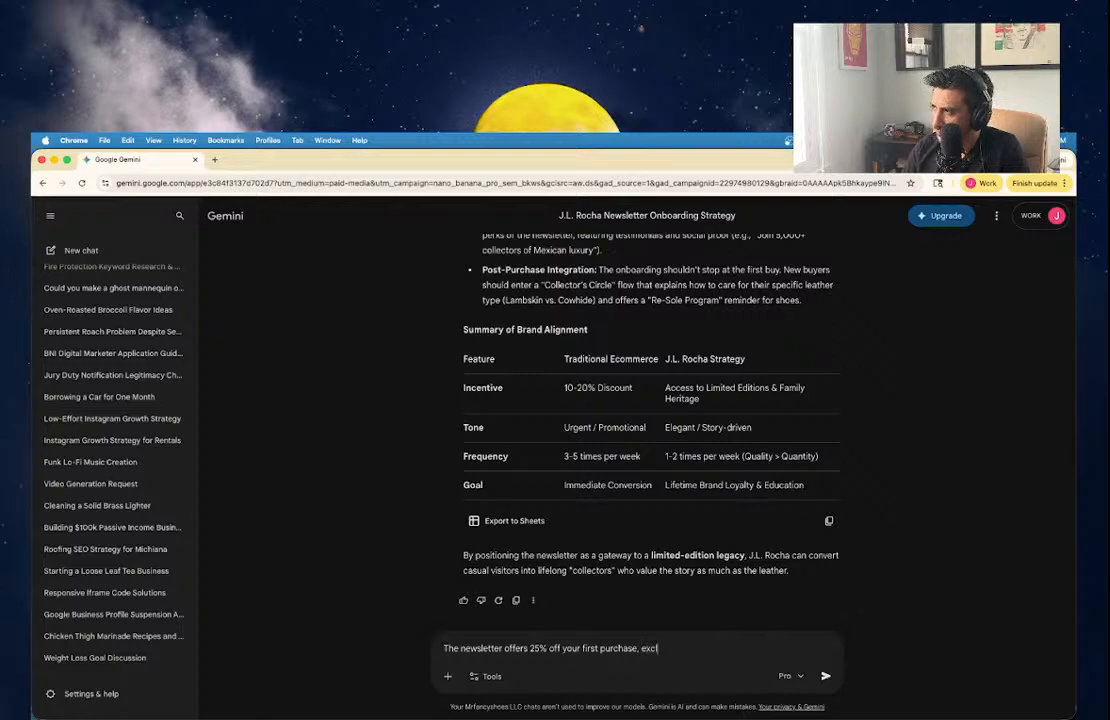
{"action": "type", "text": "usive opportunities, and"}
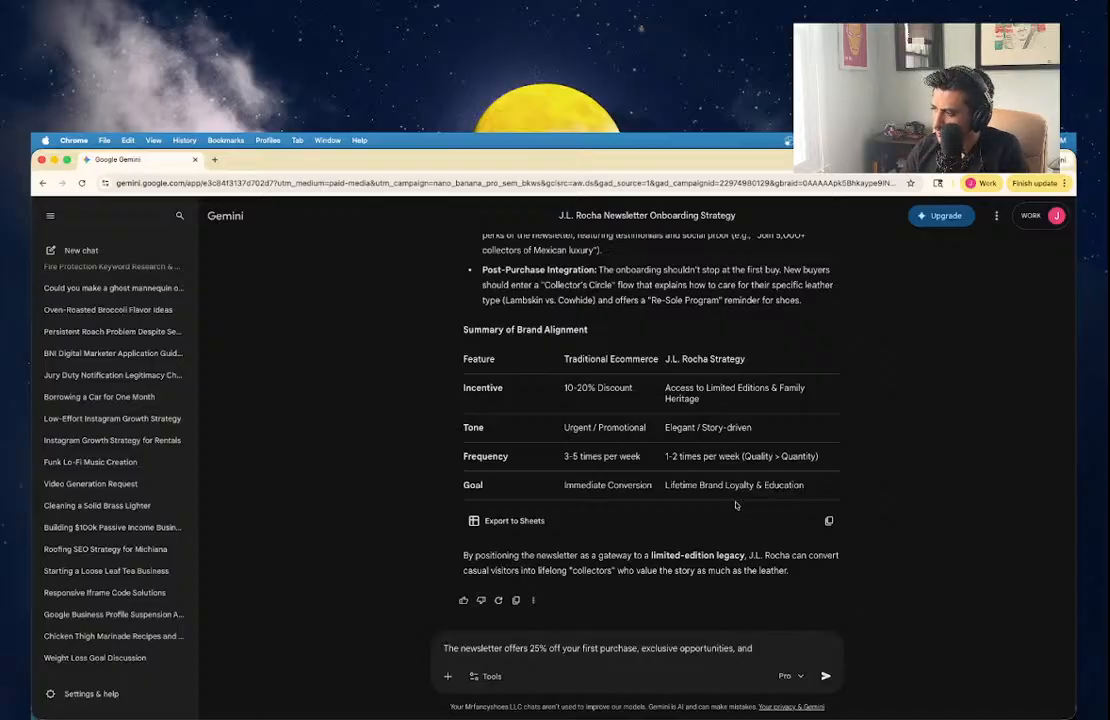
{"action": "scroll", "coordinate": [735, 505], "scroll_direction": "up", "scroll_amount": 2}
{"action": "type", "text": "a"}
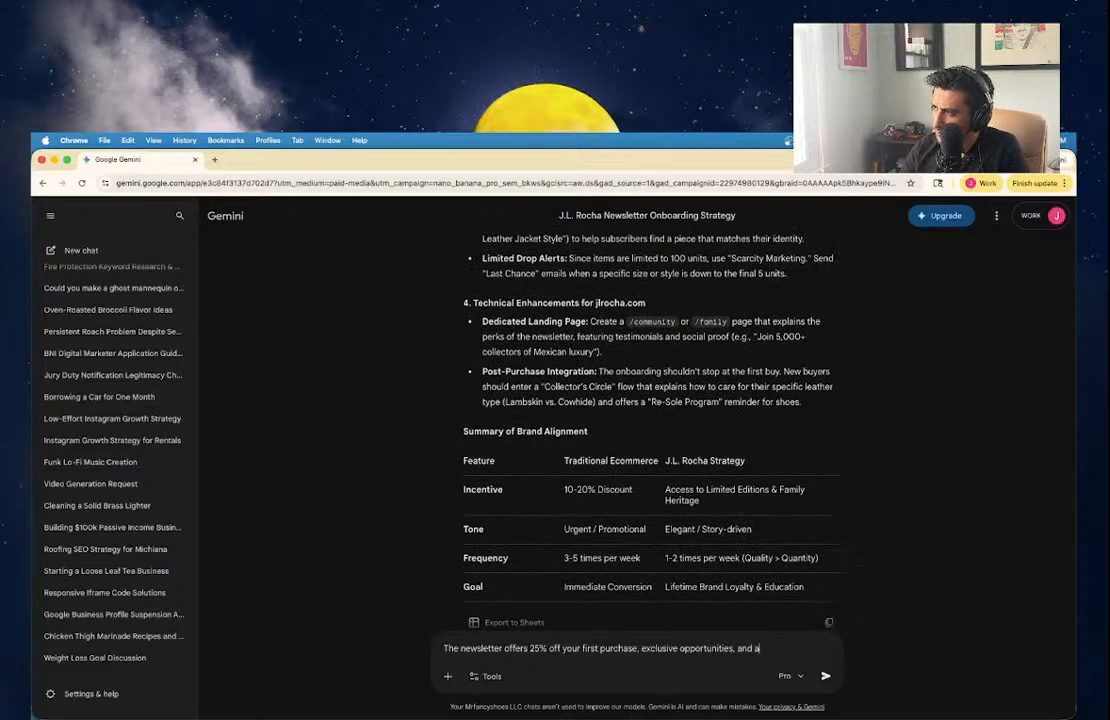
{"action": "type", "text": "n intimate"}
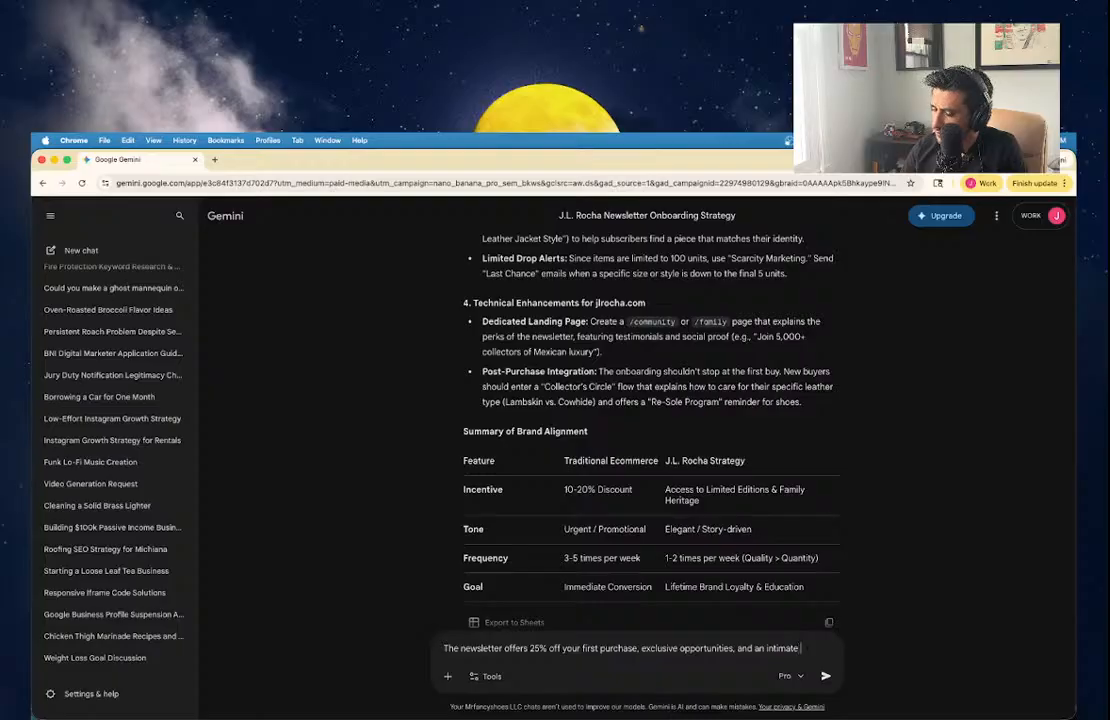
{"action": "scroll", "coordinate": [776, 346], "scroll_direction": "up", "scroll_amount": 3}
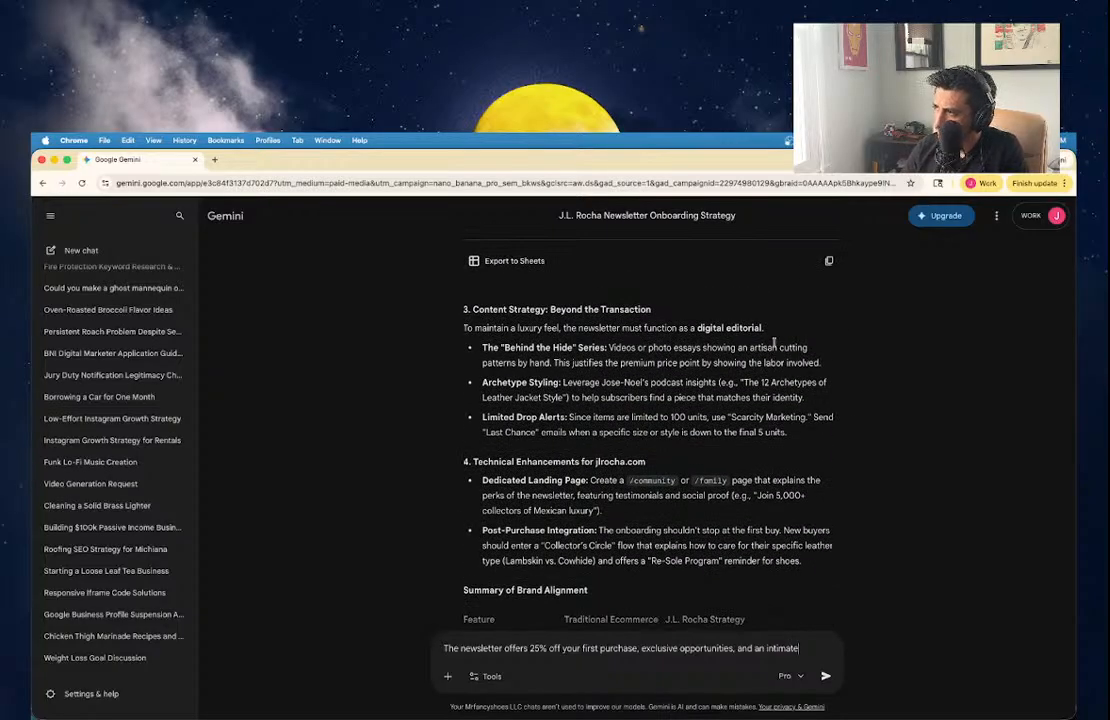
{"action": "scroll", "coordinate": [774, 344], "scroll_direction": "up", "scroll_amount": 3}
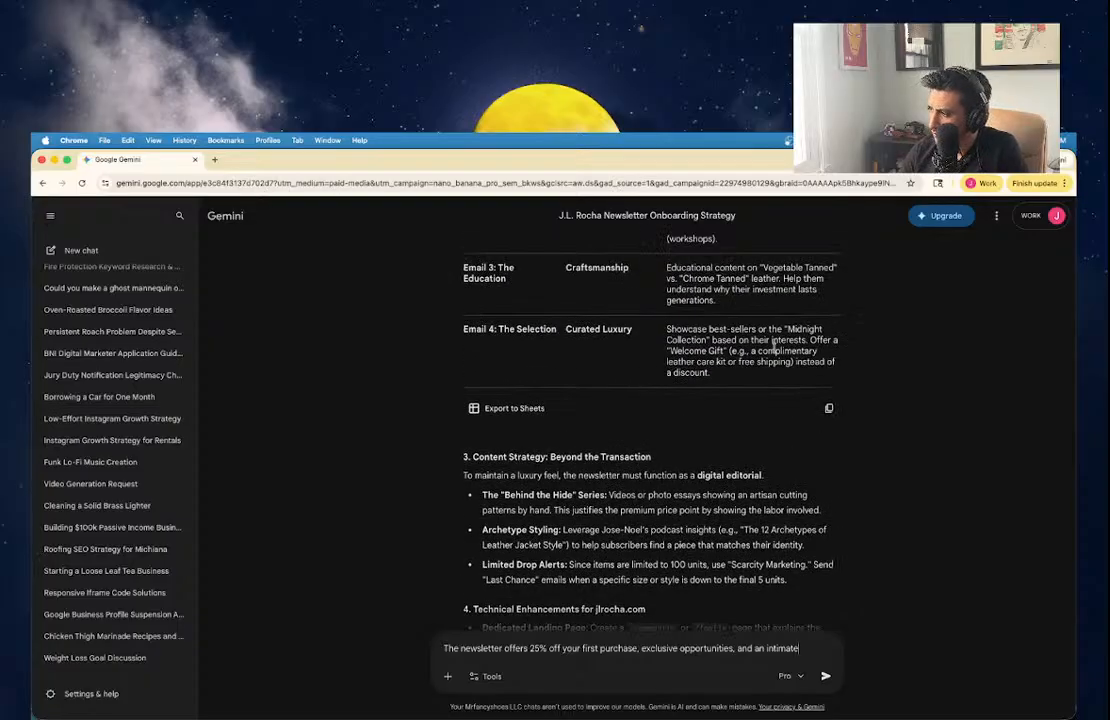
{"action": "scroll", "coordinate": [774, 344], "scroll_direction": "down", "scroll_amount": 1}
{"action": "type", "text": "sty"}
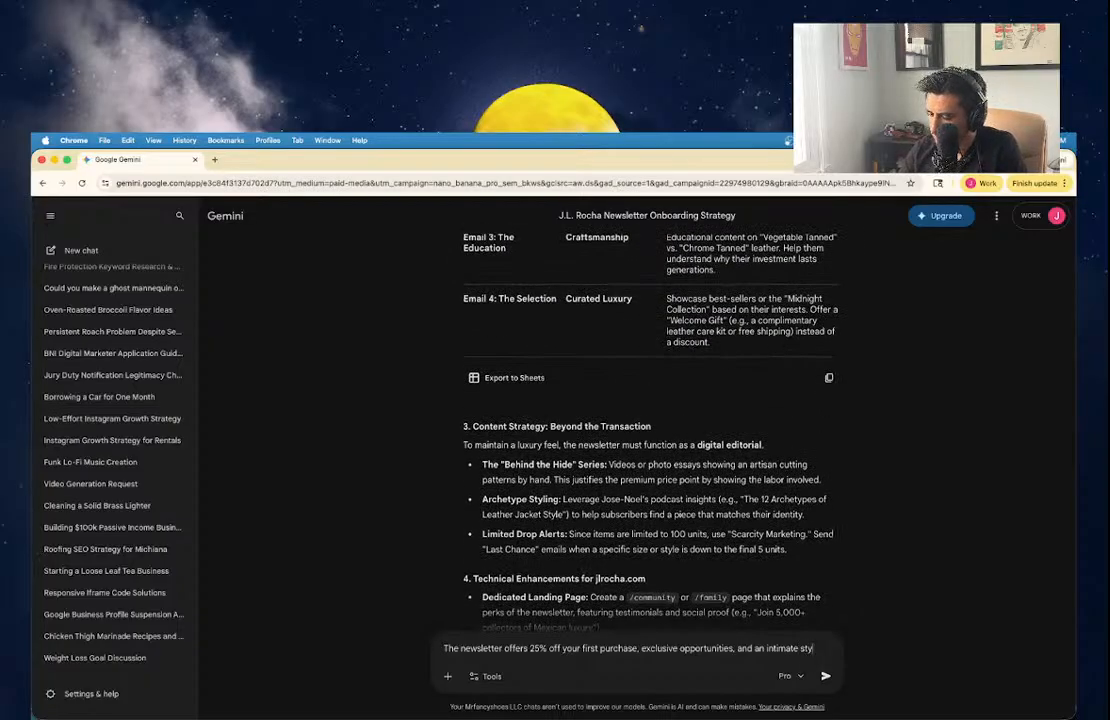
{"action": "type", "text": "le with not too m"}
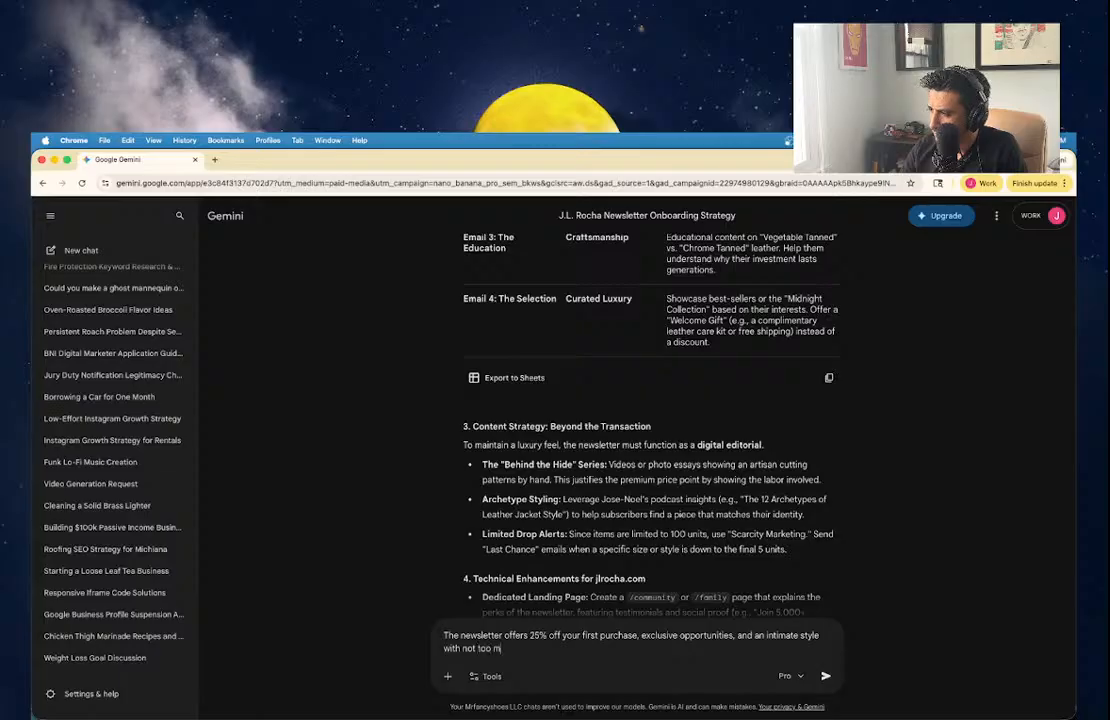
{"action": "type", "text": "any emails"}
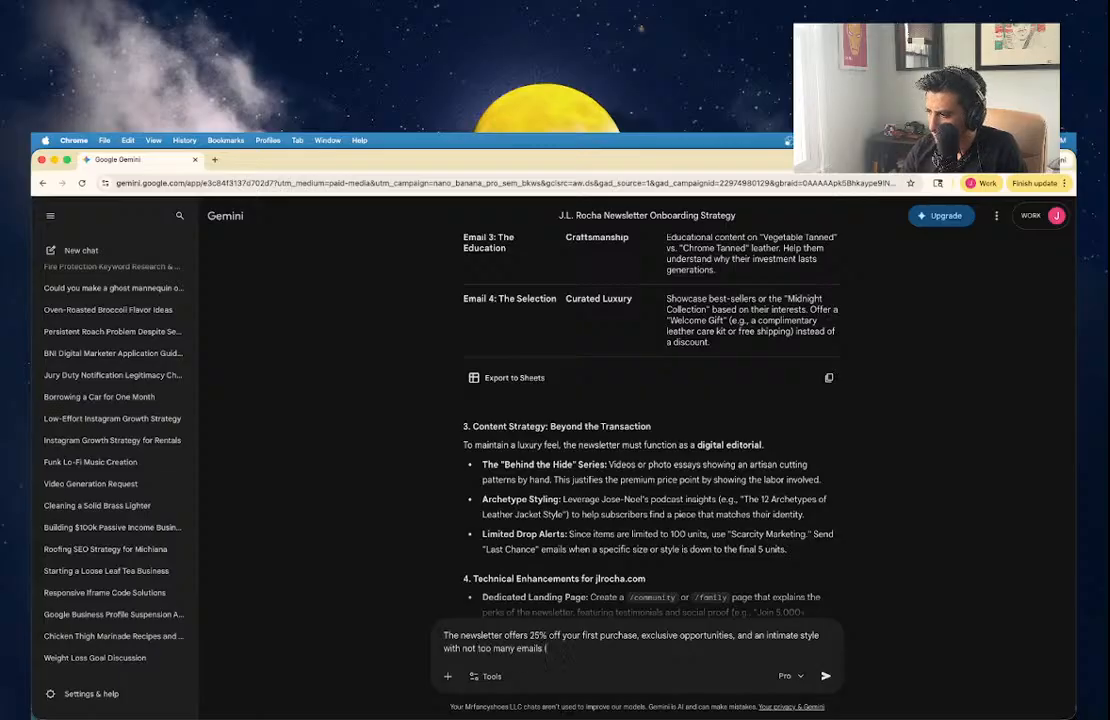
{"action": "type", "text": " (1-2 per month)."}
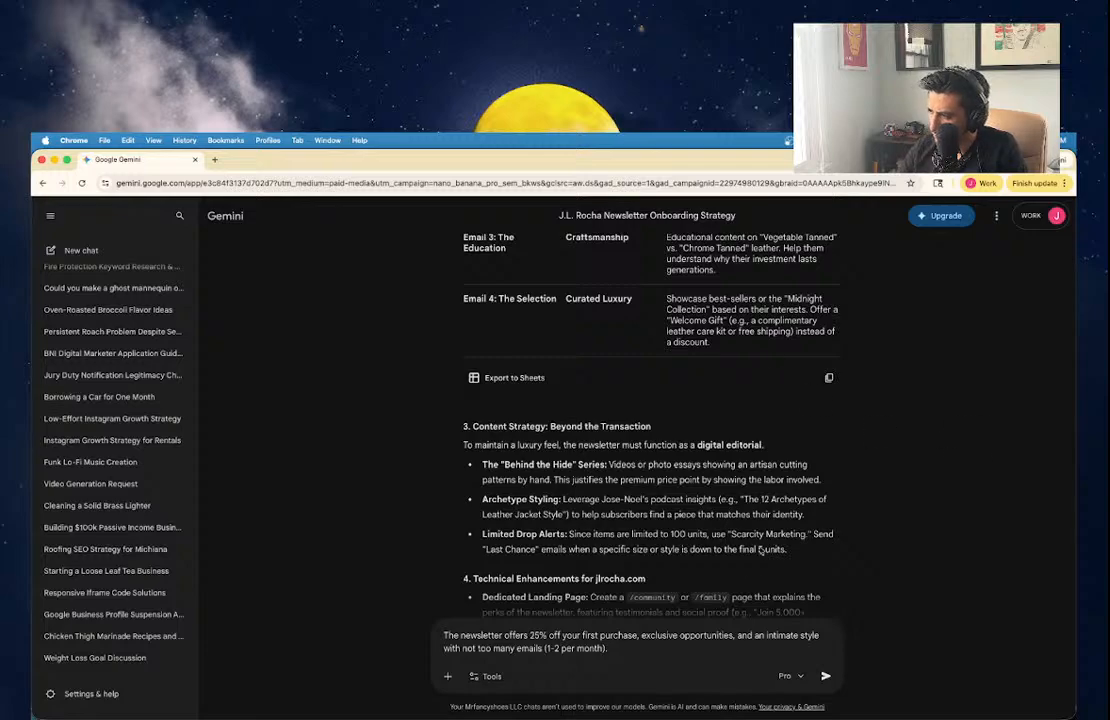
Reword to 'exclusive promotions', ask 'What do you think?' and how to write the first email, and send.
{"action": "key", "text": "BackSpace"}
{"action": "key", "text": "BackSpace"}
{"action": "key", "text": "BackSpace"}
{"action": "key", "text": "BackSpace"}
{"action": "key", "text": "BackSpace"}
{"action": "key", "text": "BackSpace"}
{"action": "key", "text": "BackSpace"}
{"action": "key", "text": "BackSpace"}
{"action": "key", "text": "BackSpace"}
{"action": "key", "text": "BackSpace"}
{"action": "key", "text": "BackSpace"}
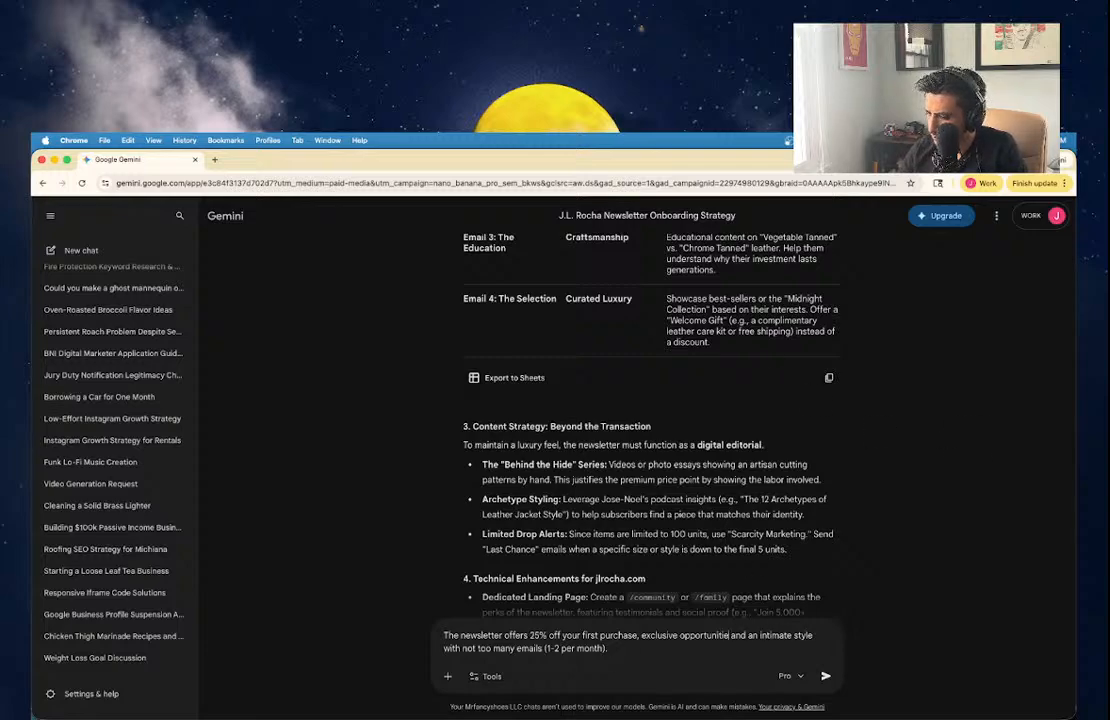
{"action": "key", "text": "BackSpace"}
{"action": "key", "text": "BackSpace"}
{"action": "key", "text": "BackSpace"}
{"action": "key", "text": "BackSpace"}
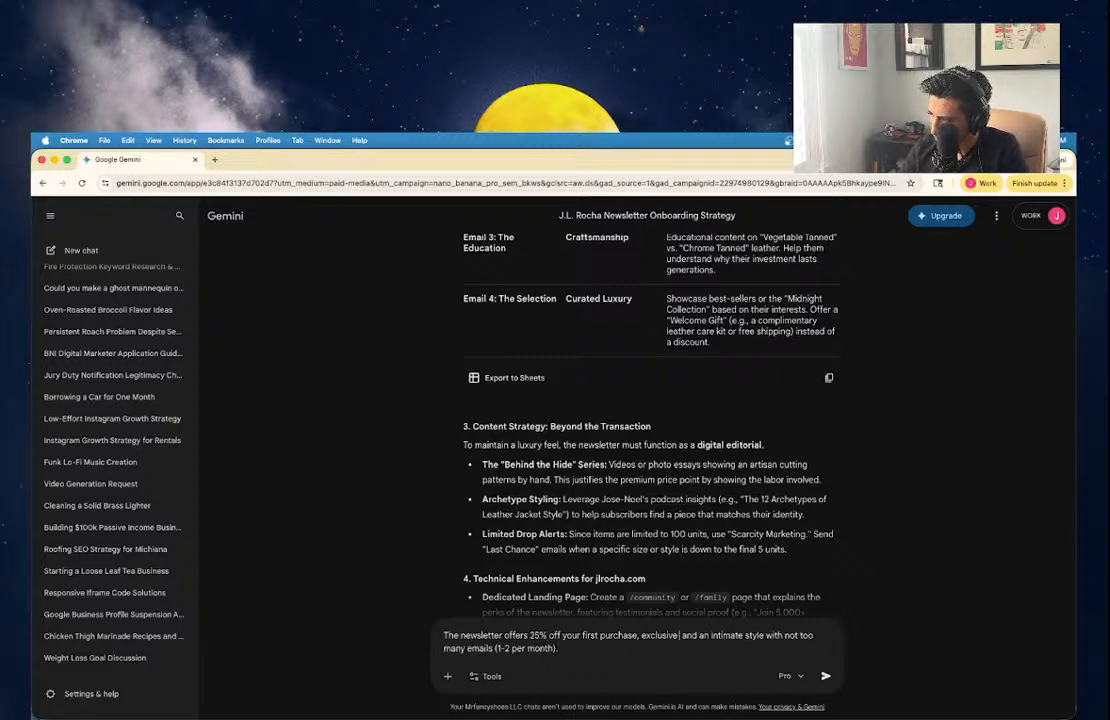
{"action": "type", "text": "promotions, "}
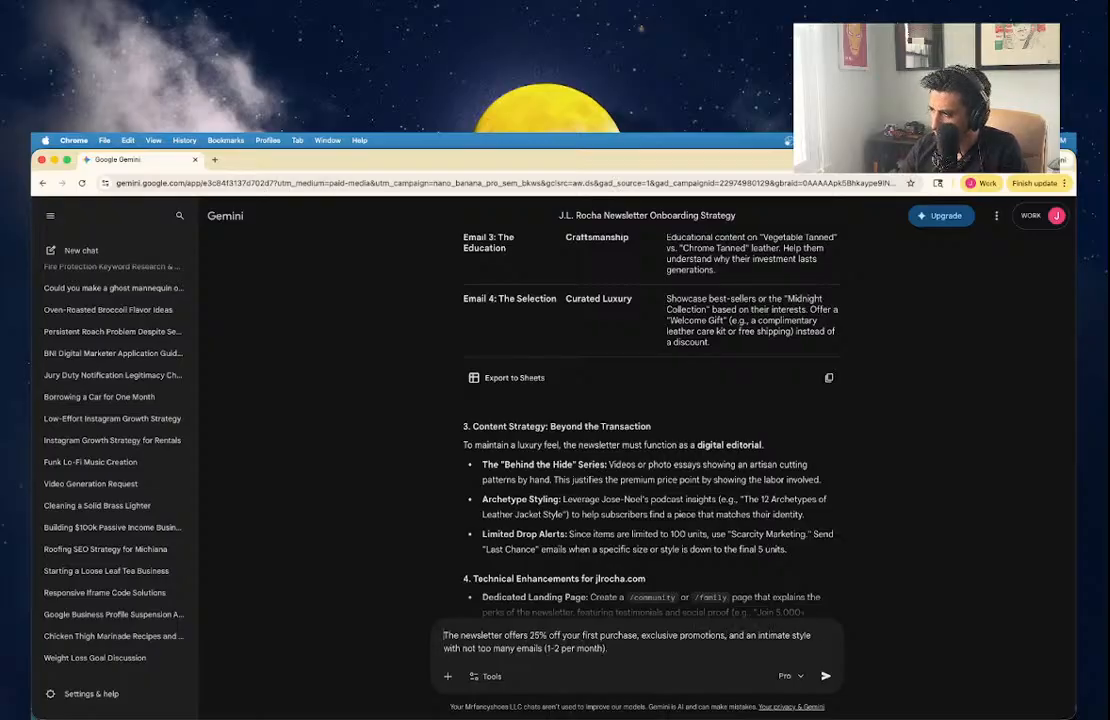
{"action": "type", "text": "Is that a good idea"}
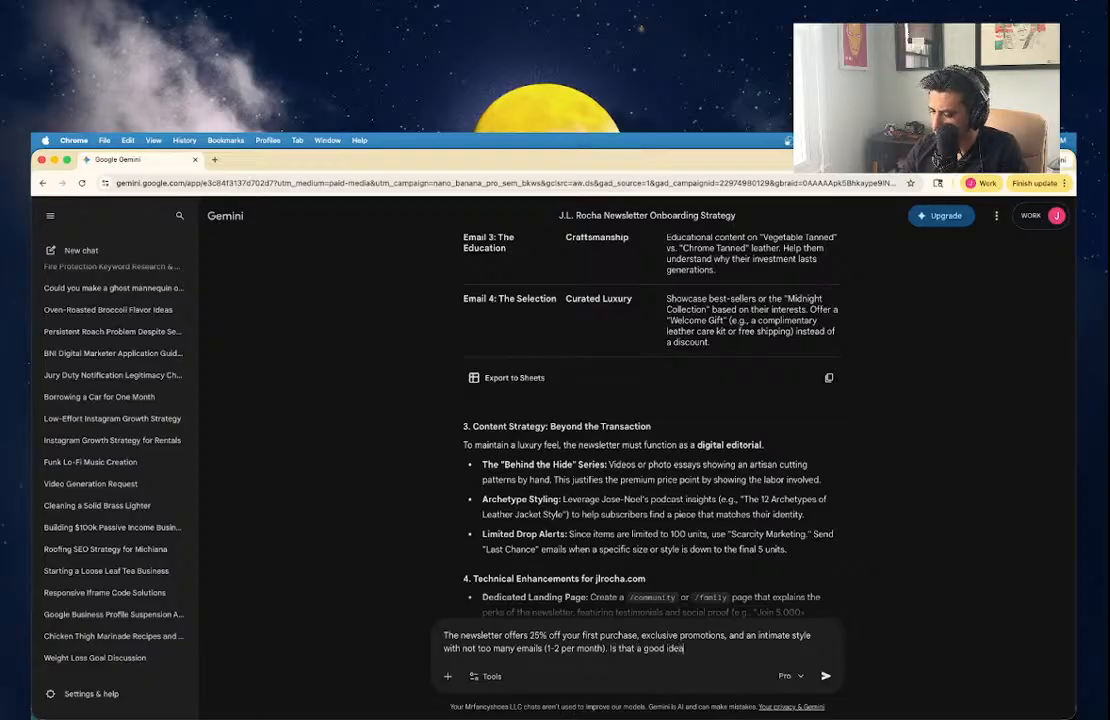
{"action": "type", "text": "? and shou"}
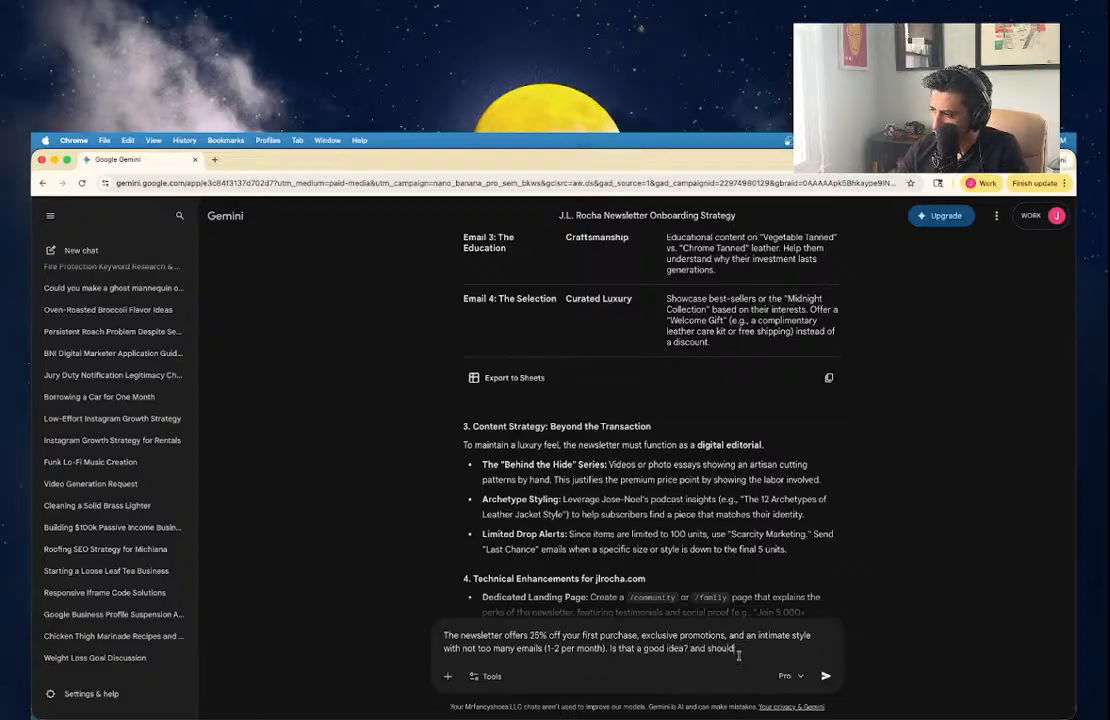
{"action": "type", "text": "ld"}
{"action": "key", "text": "alt+shift+Left"}
{"action": "key", "text": "alt+shift+Left"}
{"action": "key", "text": "alt+shift+Left"}
{"action": "key", "text": "alt+shift+Left"}
{"action": "key", "text": "alt+shift+Left"}
{"action": "key", "text": "alt+shift+Left"}
{"action": "key", "text": "alt+shift+Left"}
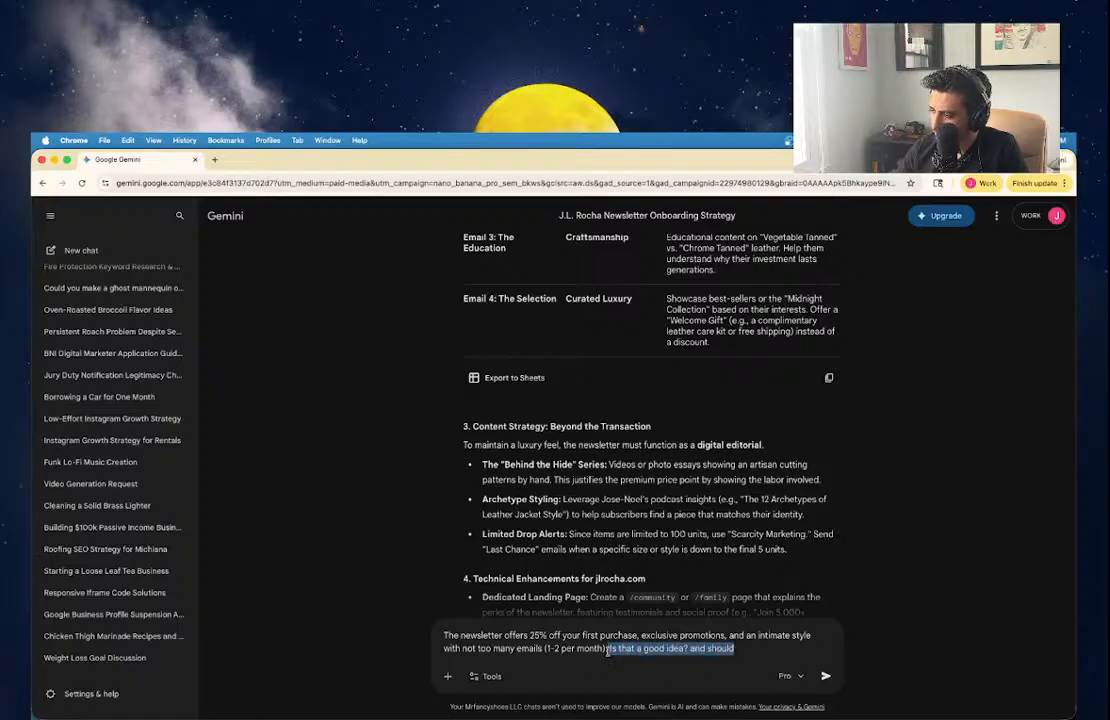
{"action": "key", "text": "BackSpace"}
{"action": "type", "text": "What do you think"}
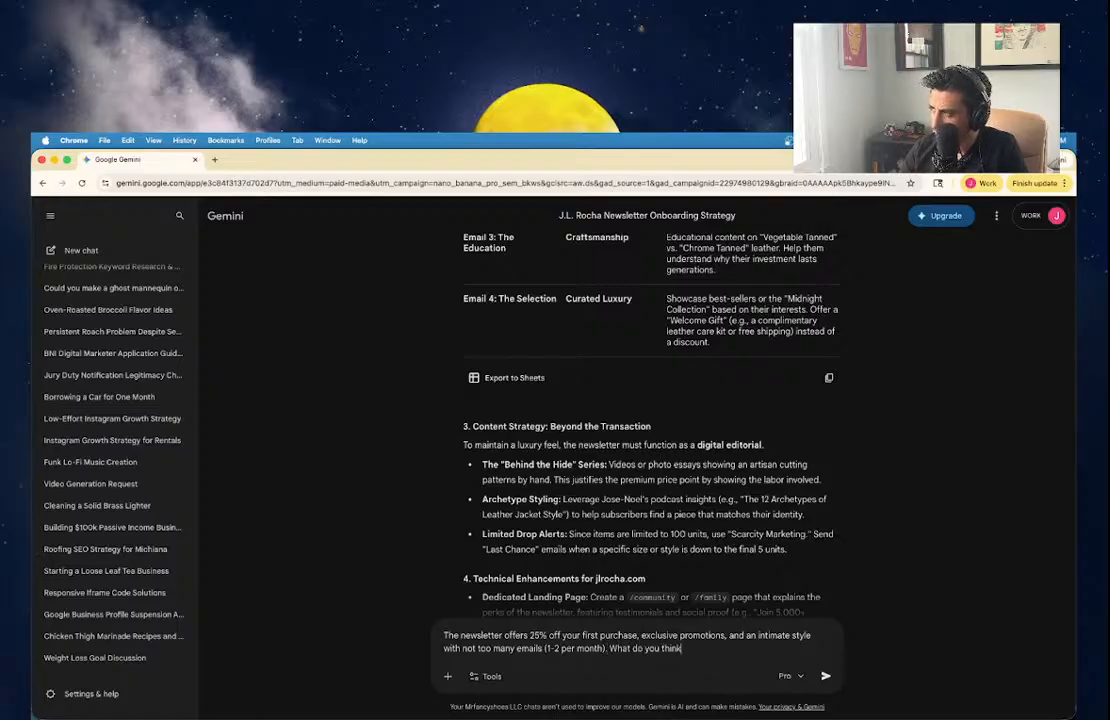
{"action": "type", "text": "? and how can we "}
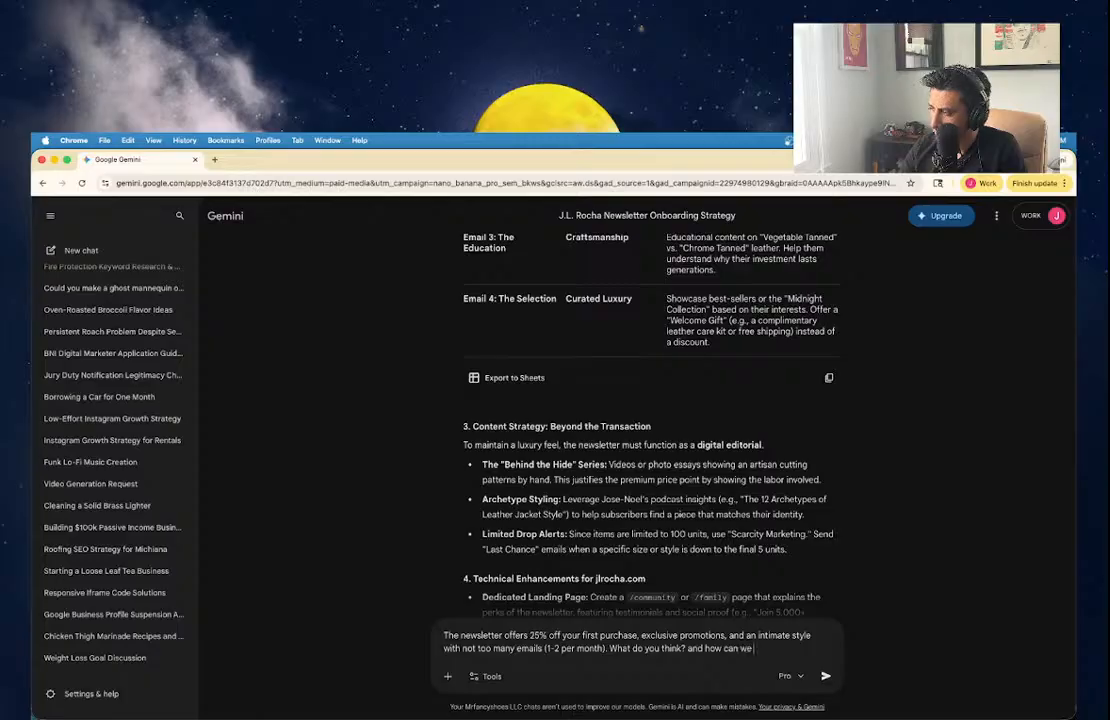
{"action": "type", "text": "write the first em"}
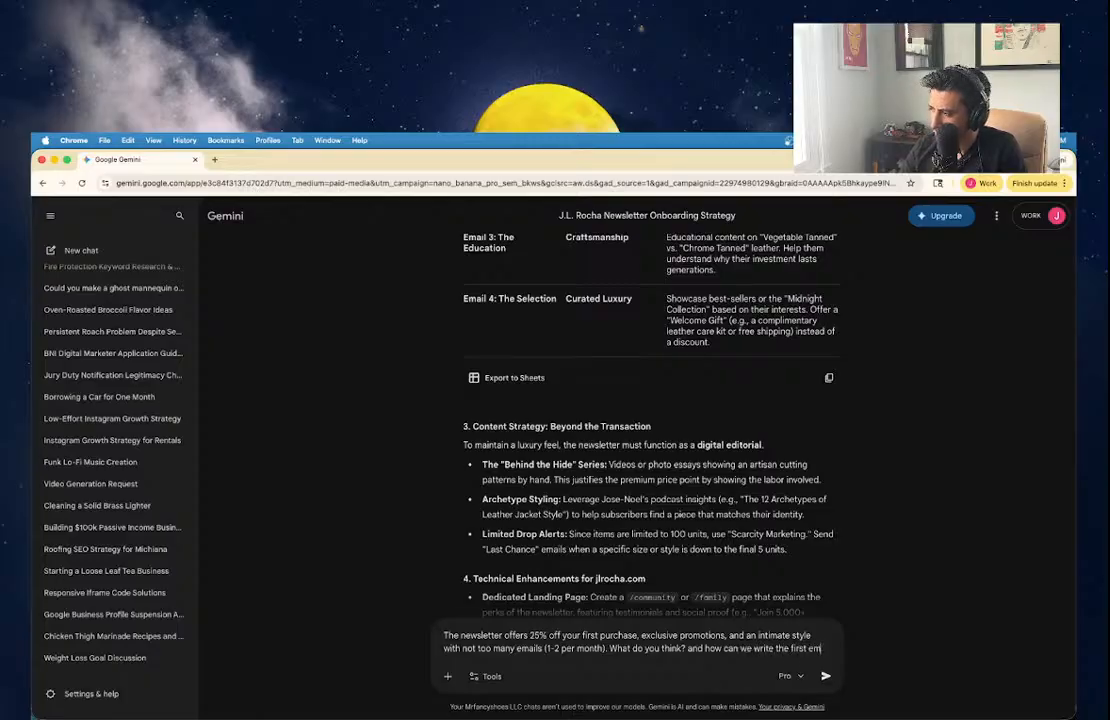
{"action": "type", "text": "ail that goes out?"}
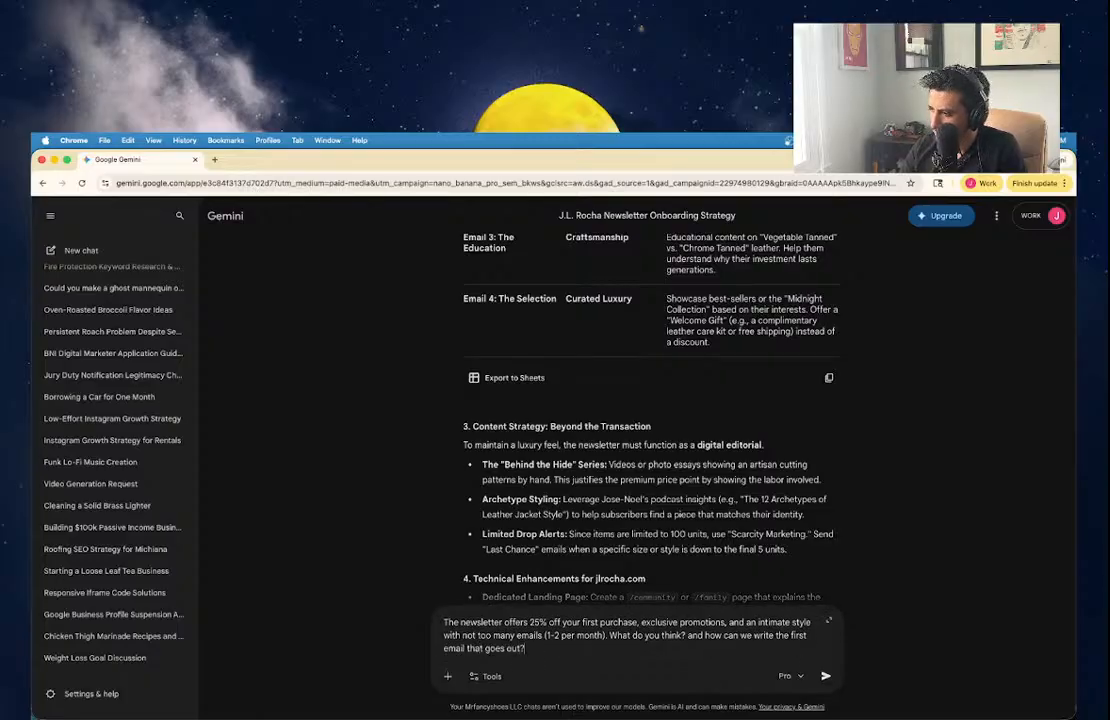
{"action": "key", "text": "Return"}
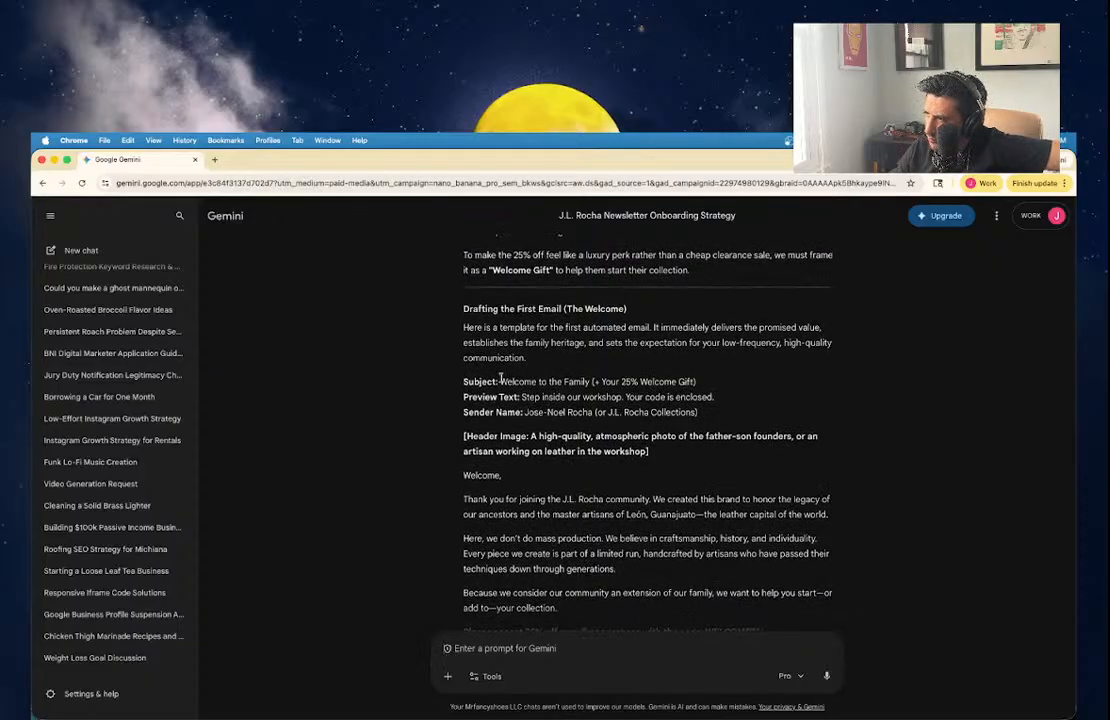
Select Gemini's drafted welcome email from the 'Welcome,' greeting through the closing thank-you line.
{"action": "scroll", "coordinate": [500, 376], "scroll_direction": "up", "scroll_amount": 1}
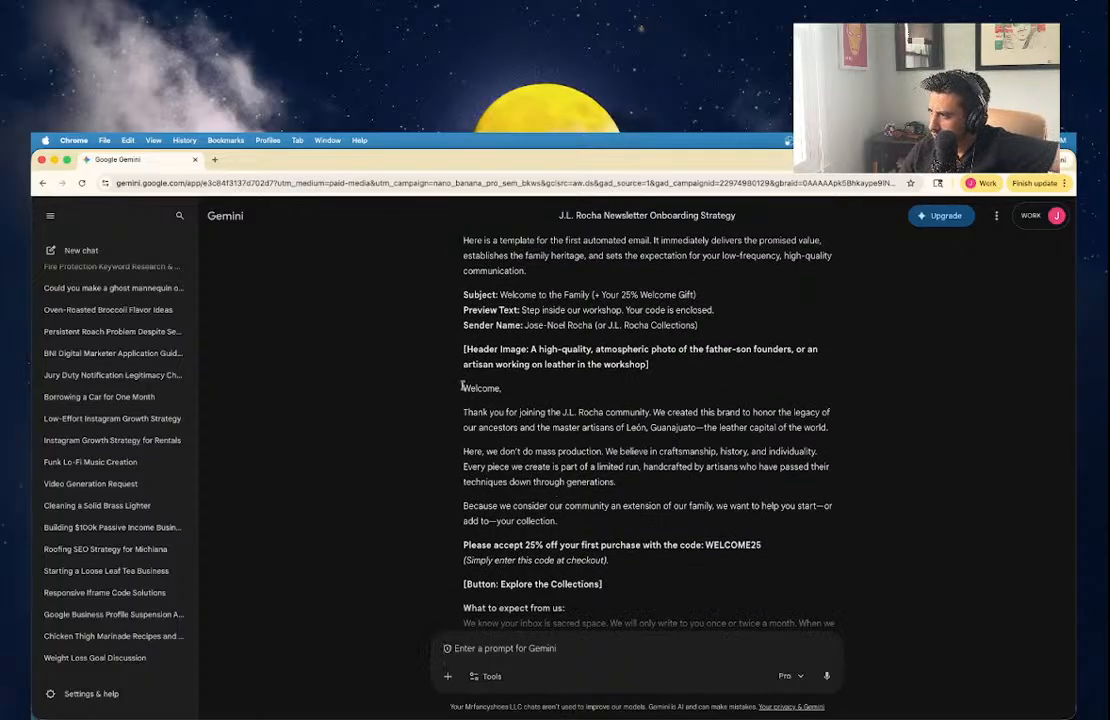
{"action": "left_click_drag", "start_coordinate": [462, 387], "coordinate": [637, 562]}
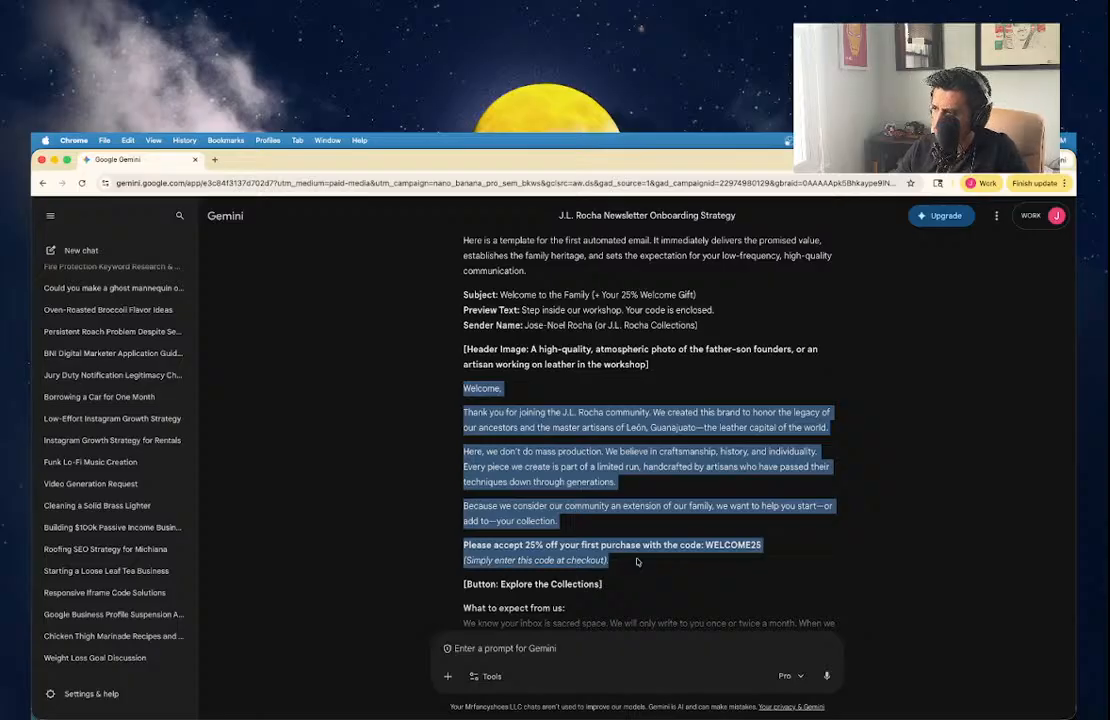
{"action": "left_click_drag", "start_coordinate": [639, 556], "coordinate": [753, 560]}
{"action": "scroll", "coordinate": [753, 560], "scroll_direction": "down", "scroll_amount": 1}
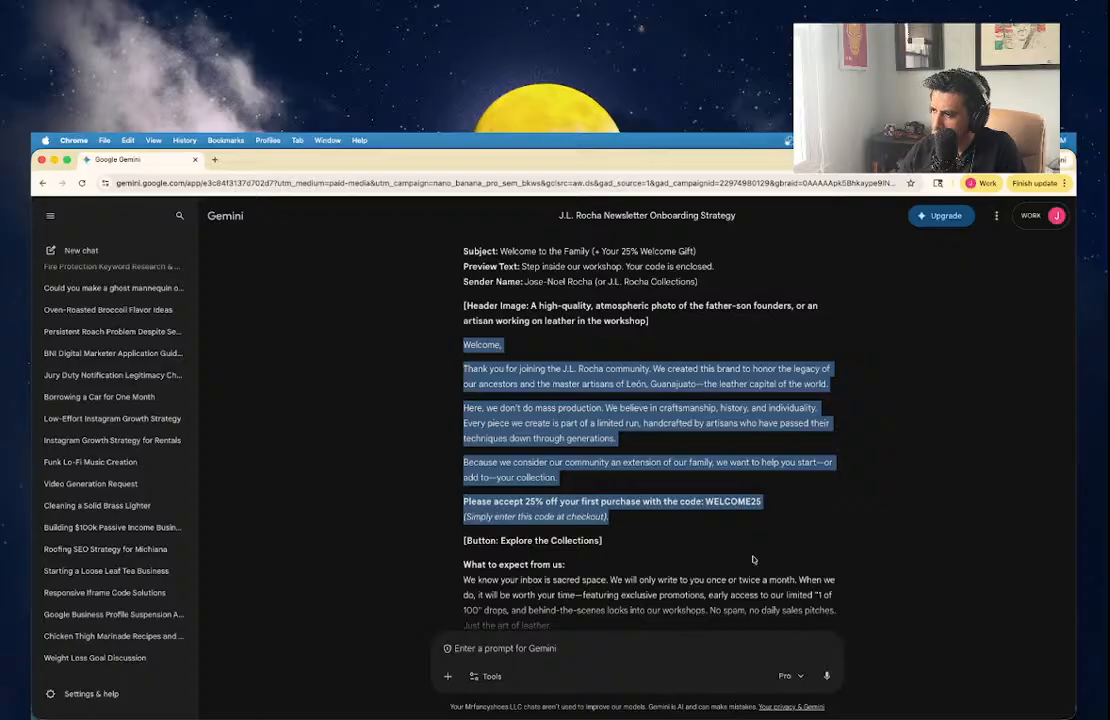
{"action": "scroll", "coordinate": [753, 560], "scroll_direction": "up", "scroll_amount": 1}
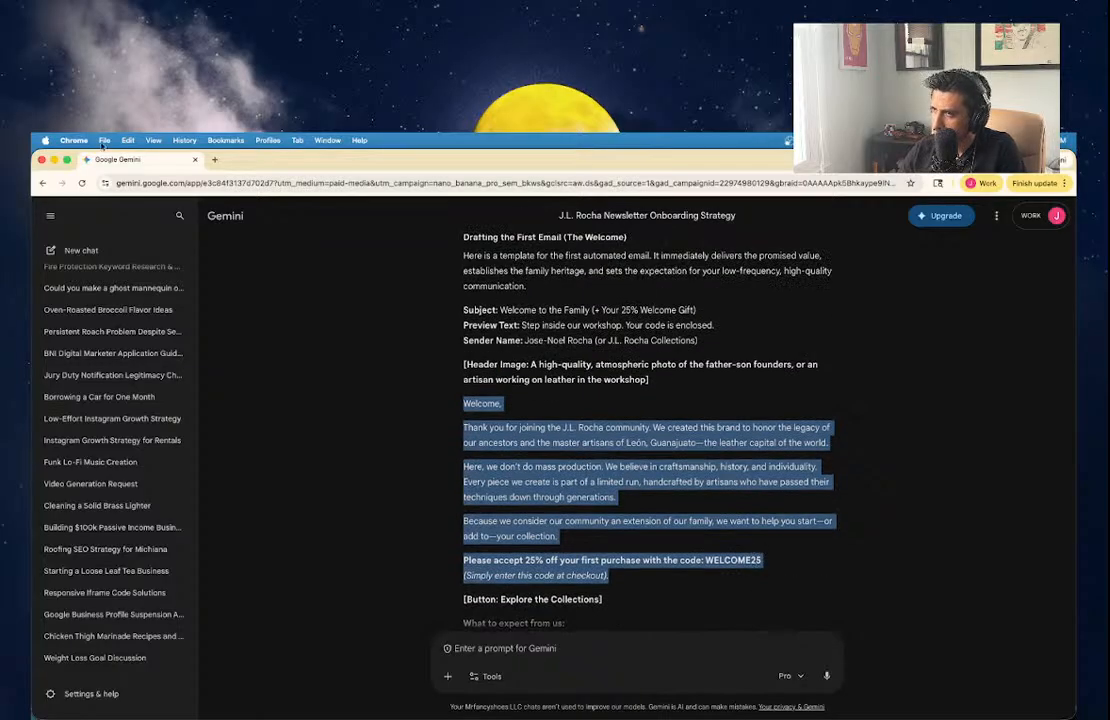
{"action": "mouse_move", "coordinate": [420, 710]}
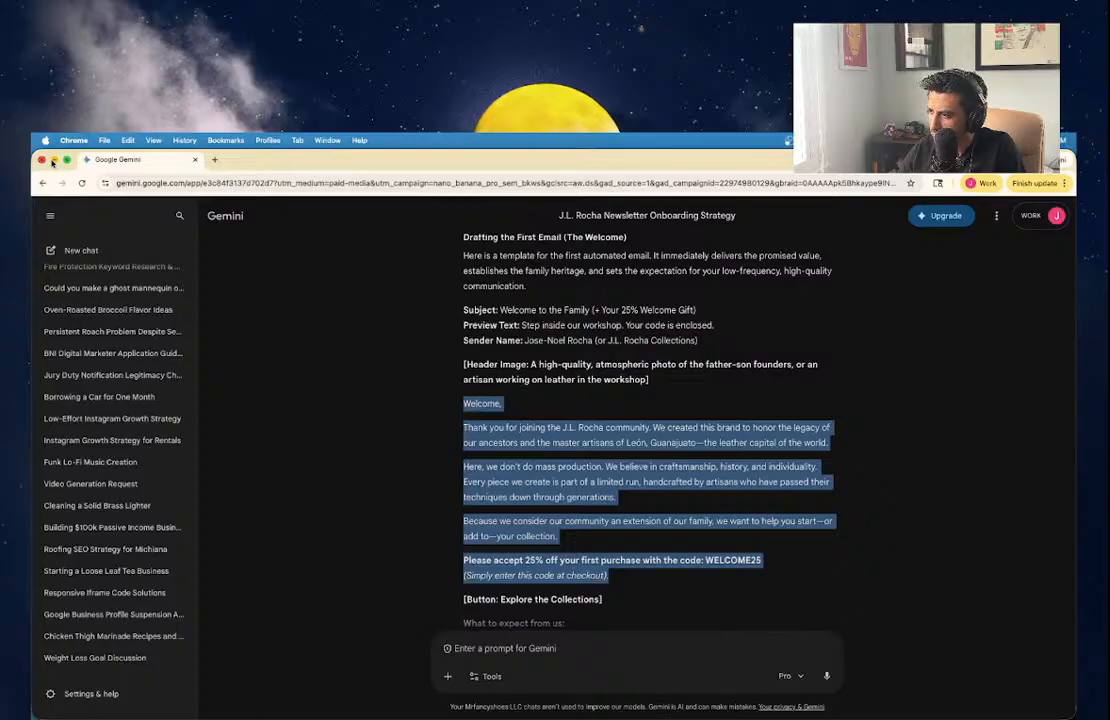
{"action": "key", "text": "shift+Down"}
{"action": "key", "text": "shift+Down"}
{"action": "key", "text": "shift+Down"}
{"action": "key", "text": "shift+Down"}
{"action": "key", "text": "shift+Down"}
{"action": "key", "text": "shift+Down"}
{"action": "key", "text": "shift+Down"}
{"action": "key", "text": "shift+Down"}
{"action": "key", "text": "shift+Down"}
{"action": "key", "text": "shift+Down"}
{"action": "key", "text": "super+c"}
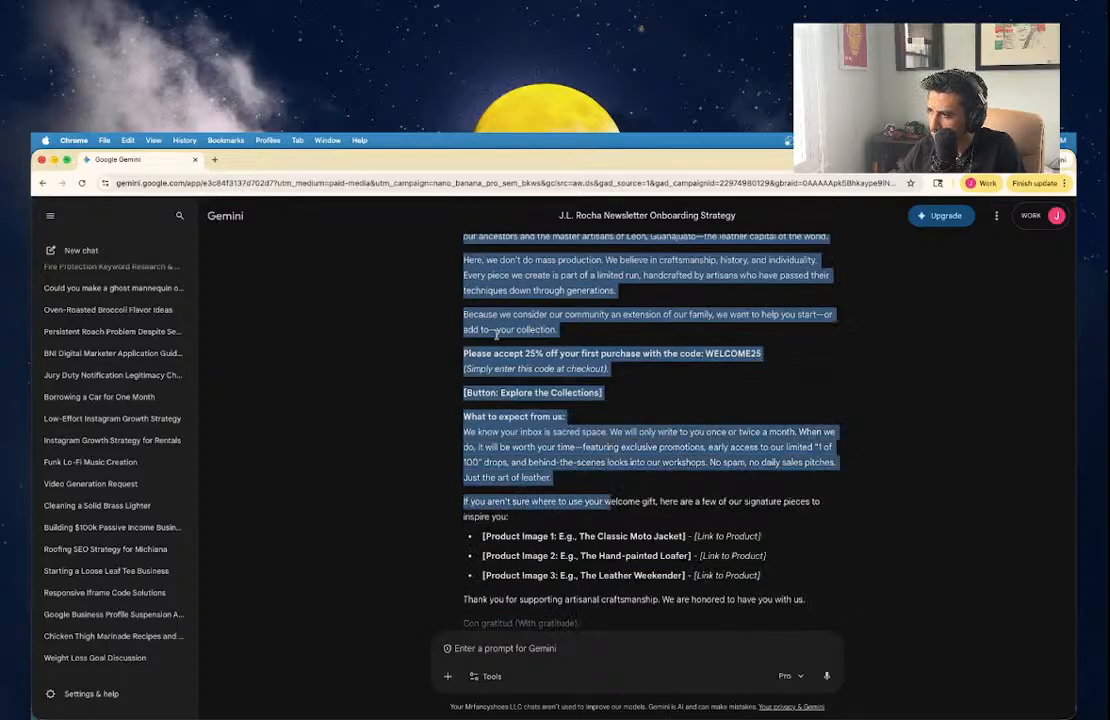
{"action": "key", "text": "shift+Down"}
{"action": "key", "text": "shift+Down"}
{"action": "key", "text": "shift+Down"}
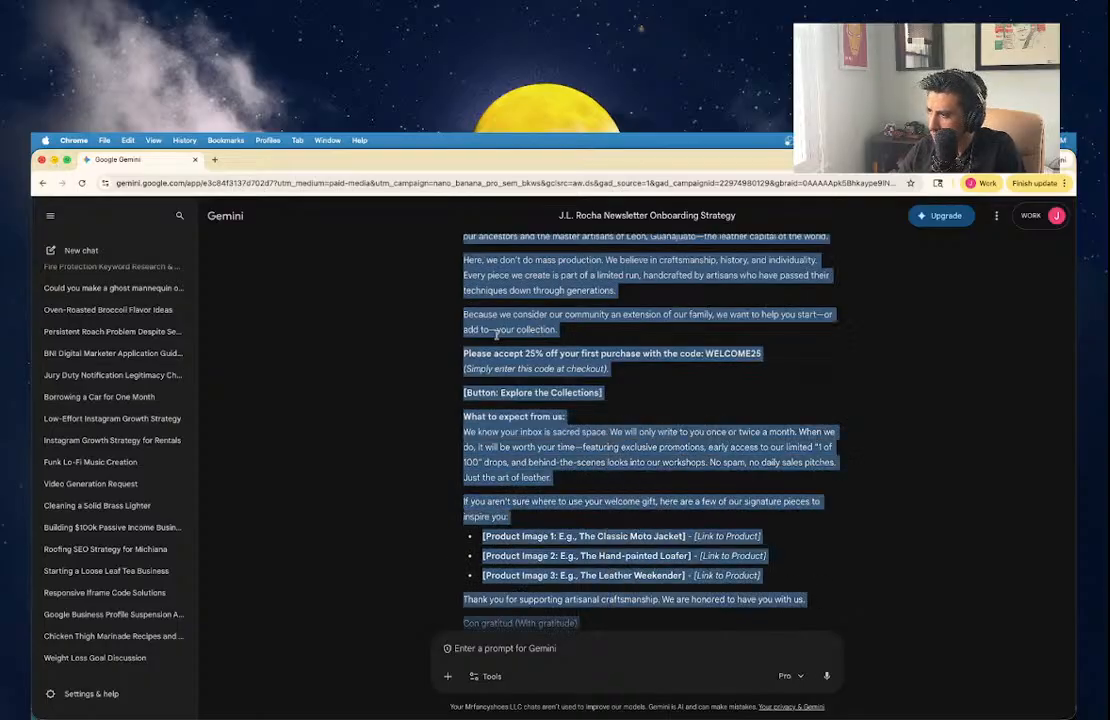
{"action": "key", "text": "shift+Down"}
{"action": "key", "text": "shift+Down"}
{"action": "key", "text": "shift+Down"}
{"action": "key", "text": "shift+Down"}
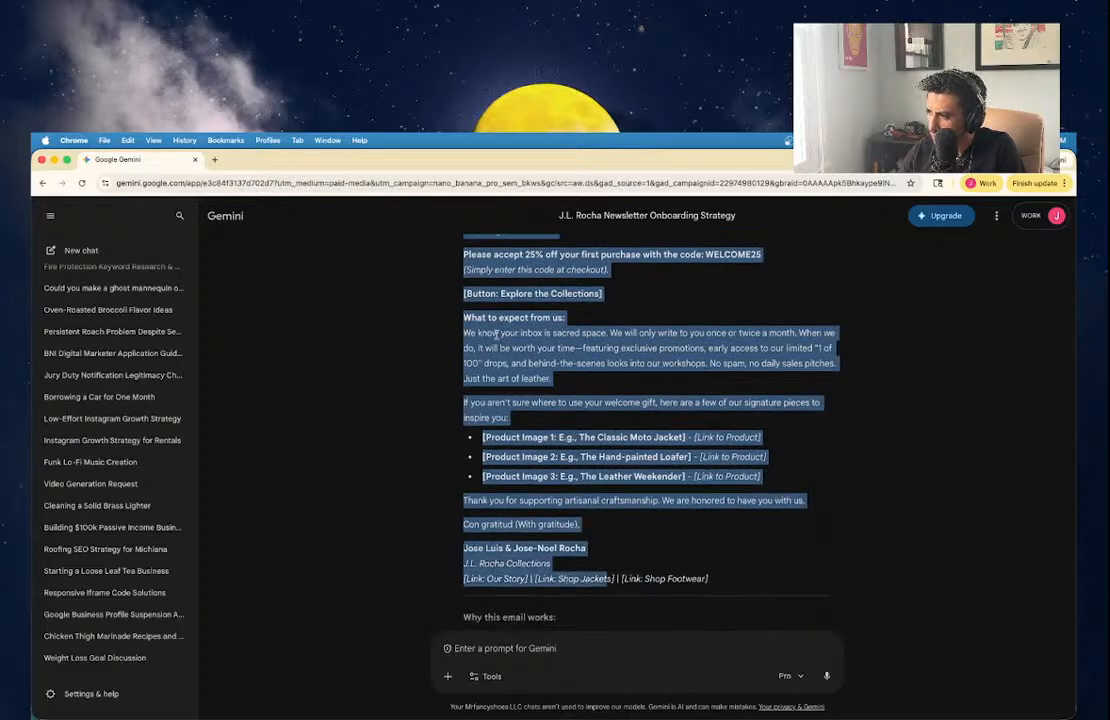
{"action": "left_click", "coordinate": [54, 160]}
Add 'Email Onboarding - Email 1:' as a Heading 2 below the strategy table.
{"action": "scroll", "coordinate": [496, 490], "scroll_direction": "down", "scroll_amount": 2}
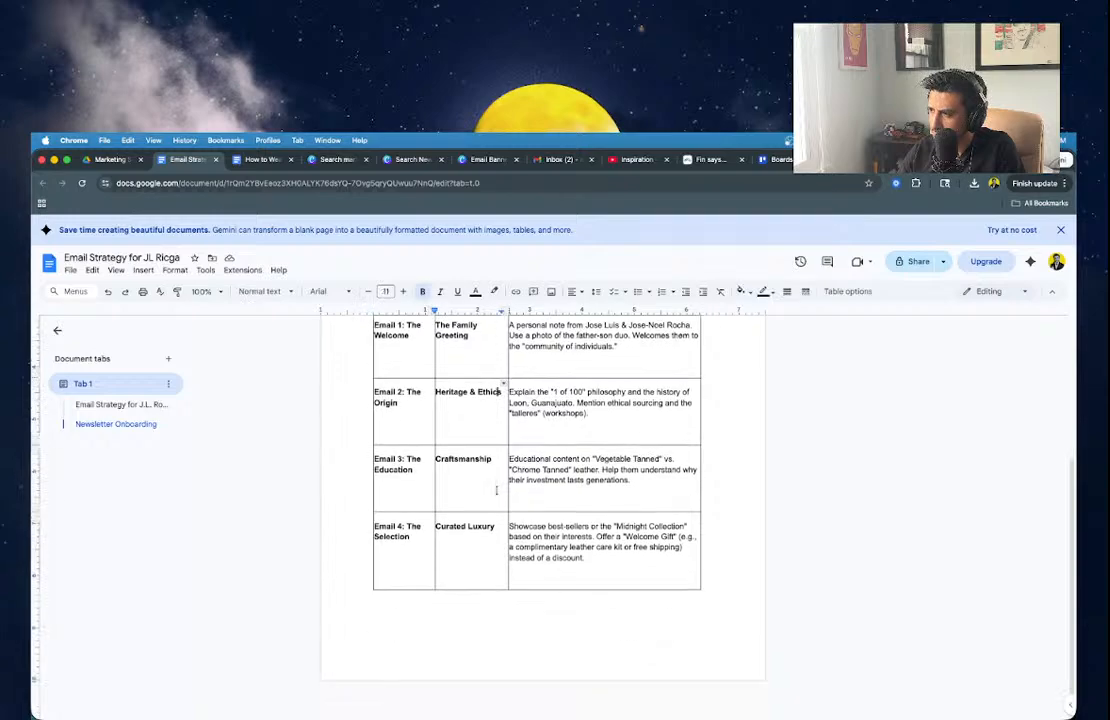
{"action": "left_click", "coordinate": [440, 603]}
{"action": "type", "text": "Email"}
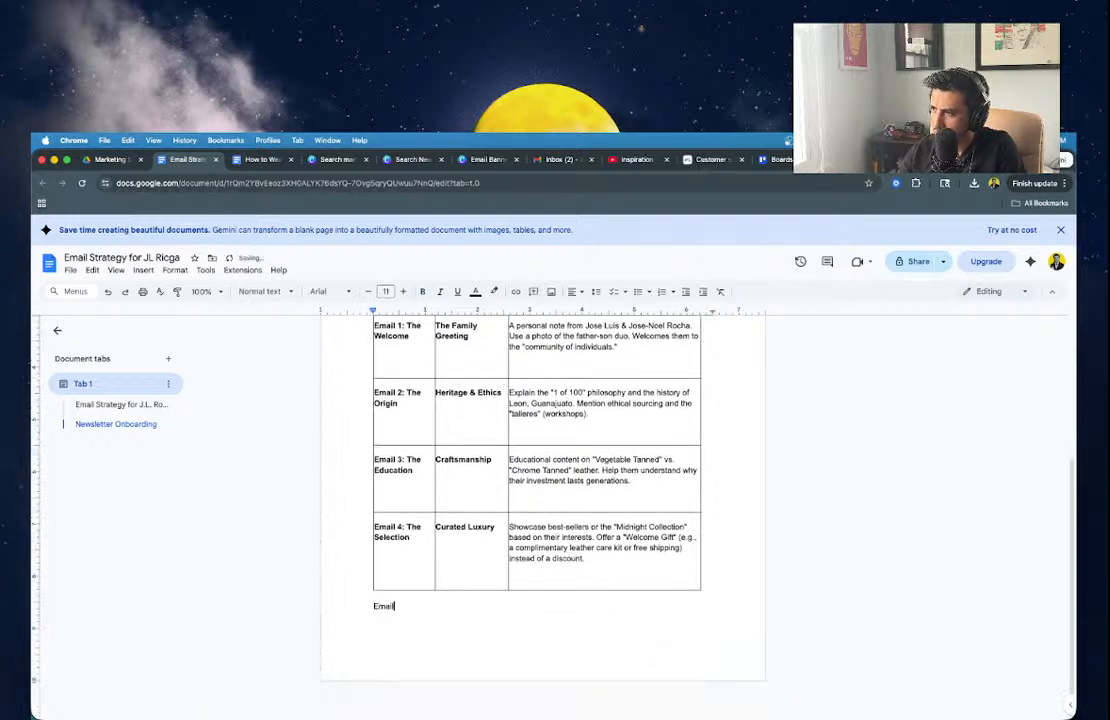
{"action": "type", "text": " Onboarding -"}
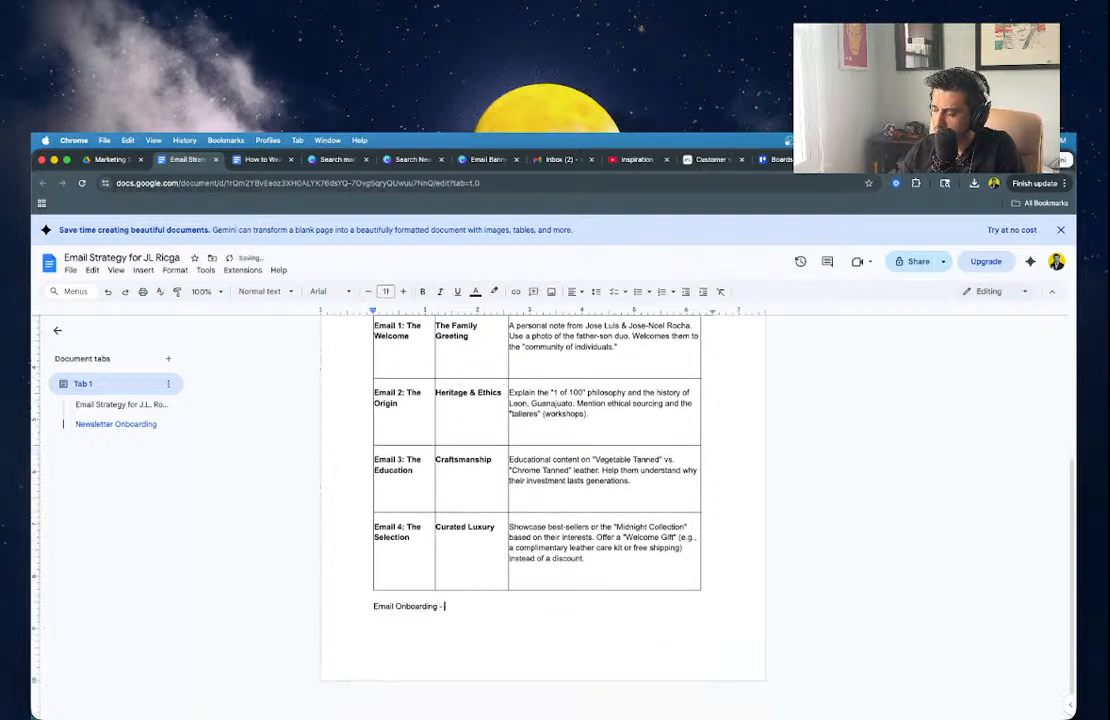
{"action": "type", "text": " Email 1:"}
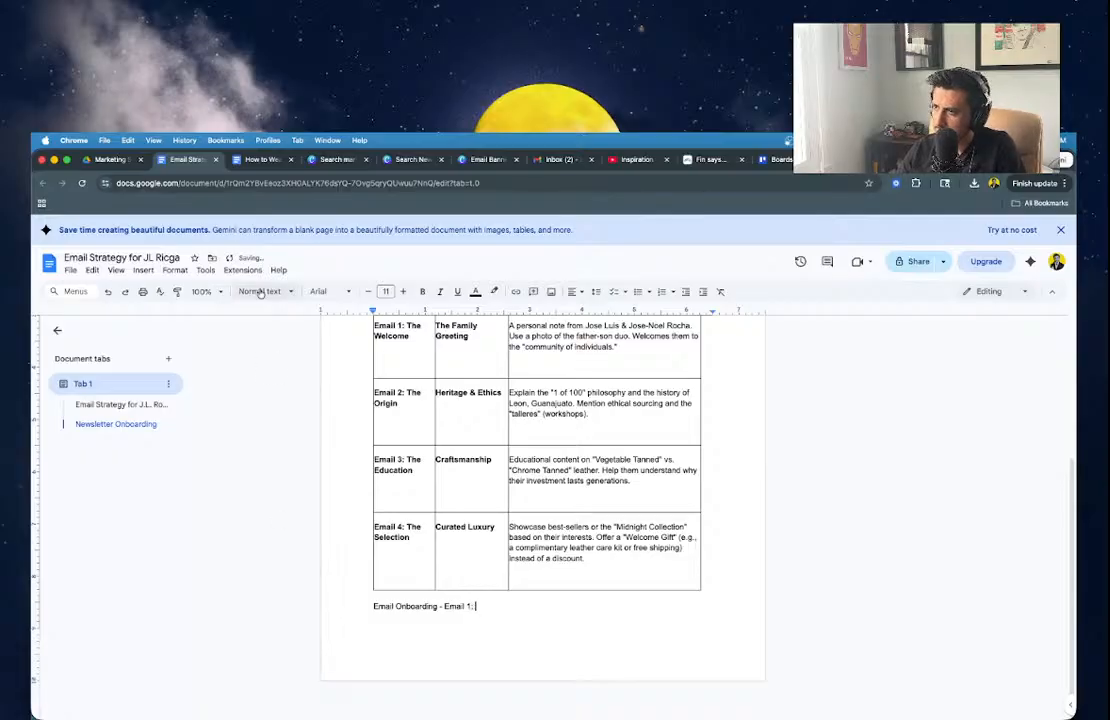
{"action": "left_click", "coordinate": [258, 291]}
{"action": "left_click", "coordinate": [277, 481]}
{"action": "key", "text": "Return"}
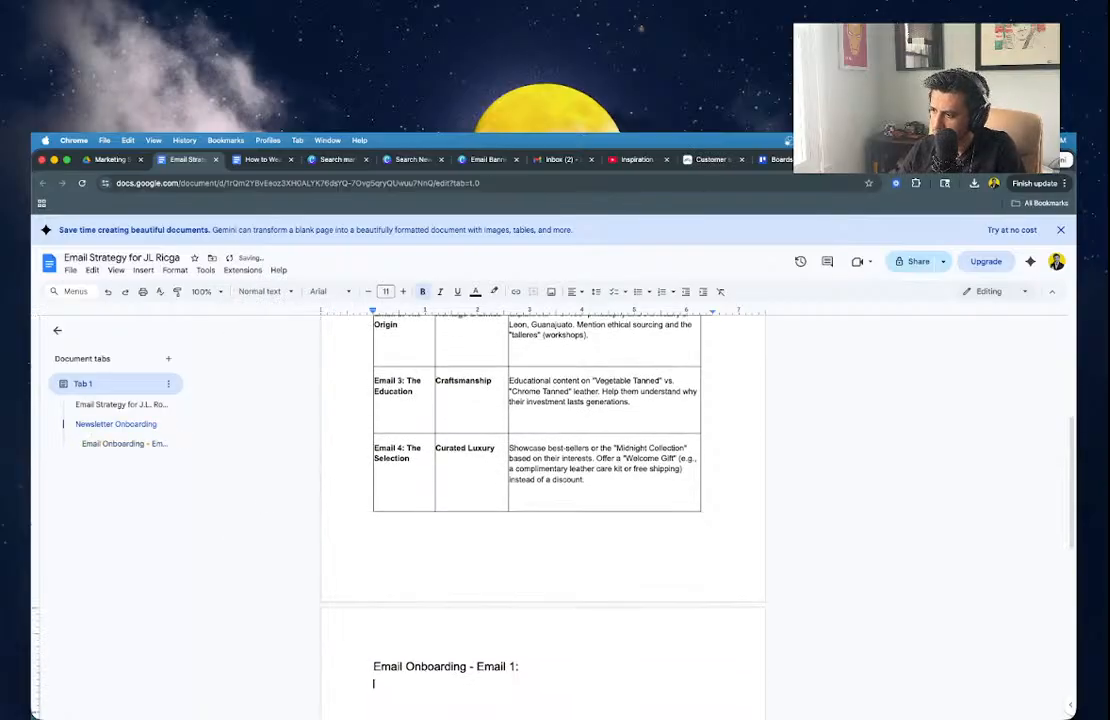
Paste the welcome email under the heading and remove its bold formatting.
{"action": "key", "text": "super+v"}
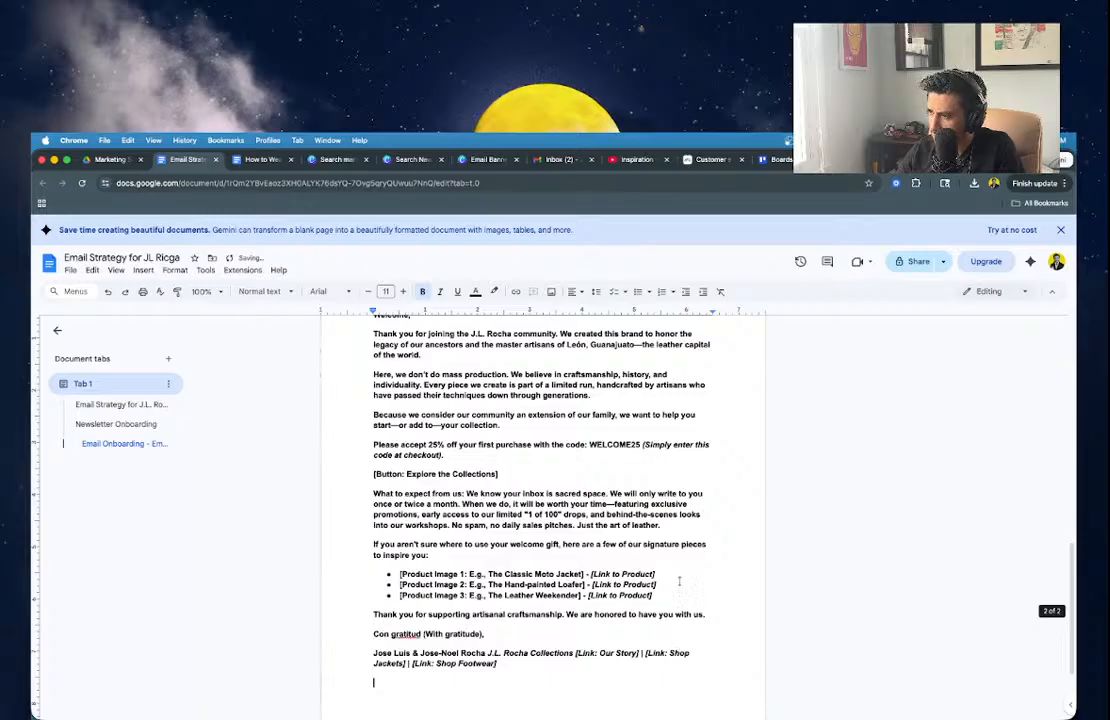
{"action": "left_click_drag", "start_coordinate": [374, 676], "coordinate": [373, 392]}
{"action": "key", "text": "super+b"}
{"action": "left_click", "coordinate": [659, 451]}
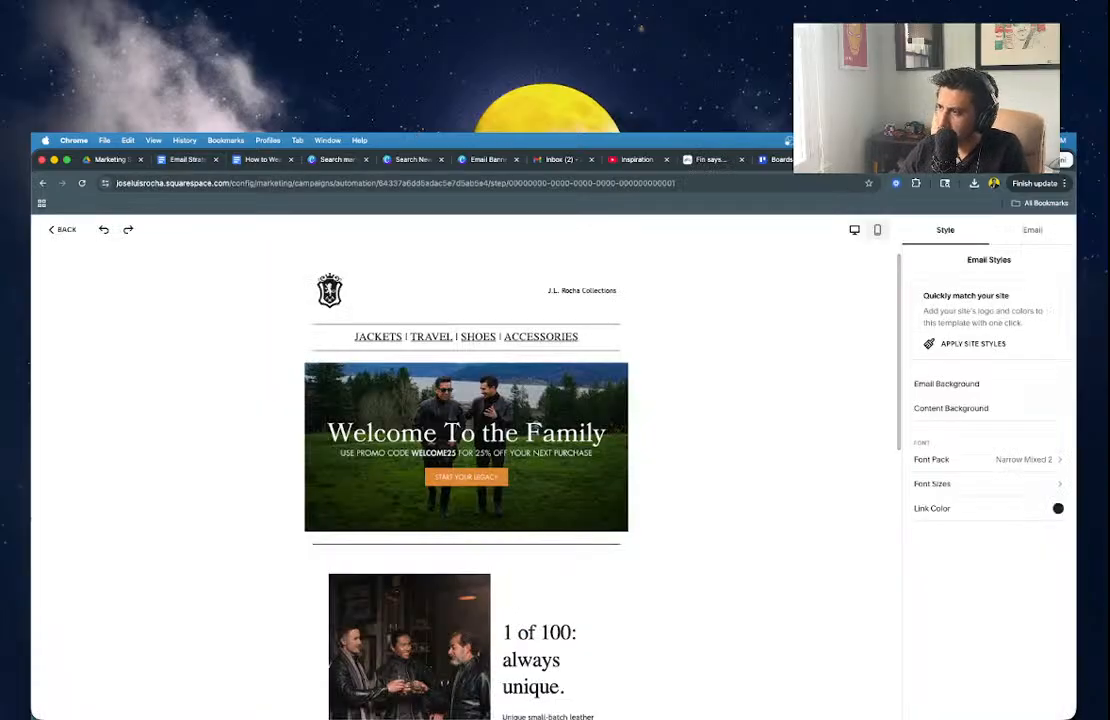
Delete the '1 of 100' image block and the empty spacer under the banner.
{"action": "left_click", "coordinate": [490, 479]}
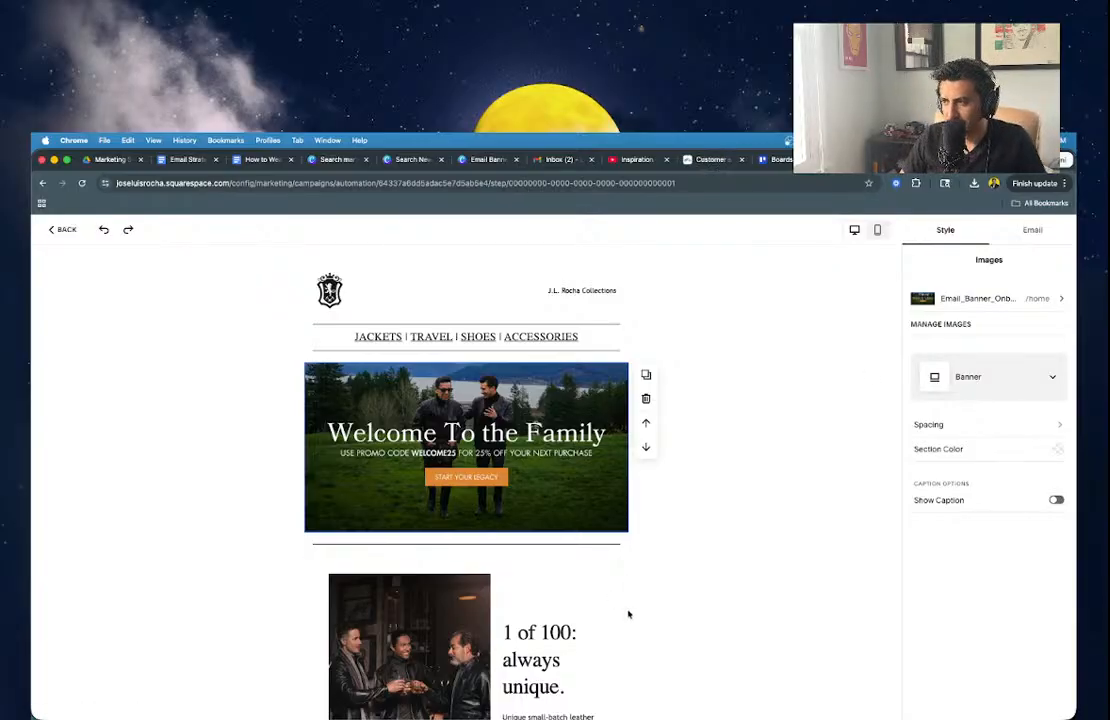
{"action": "scroll", "coordinate": [617, 573], "scroll_direction": "down", "scroll_amount": 5}
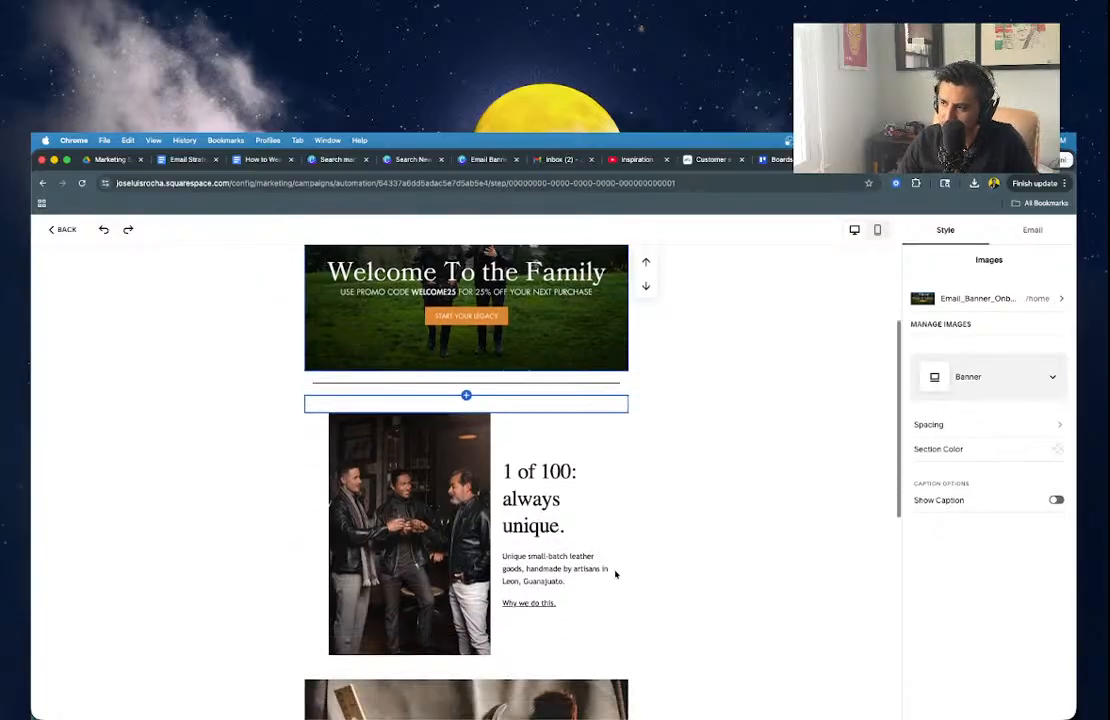
{"action": "left_click", "coordinate": [615, 574]}
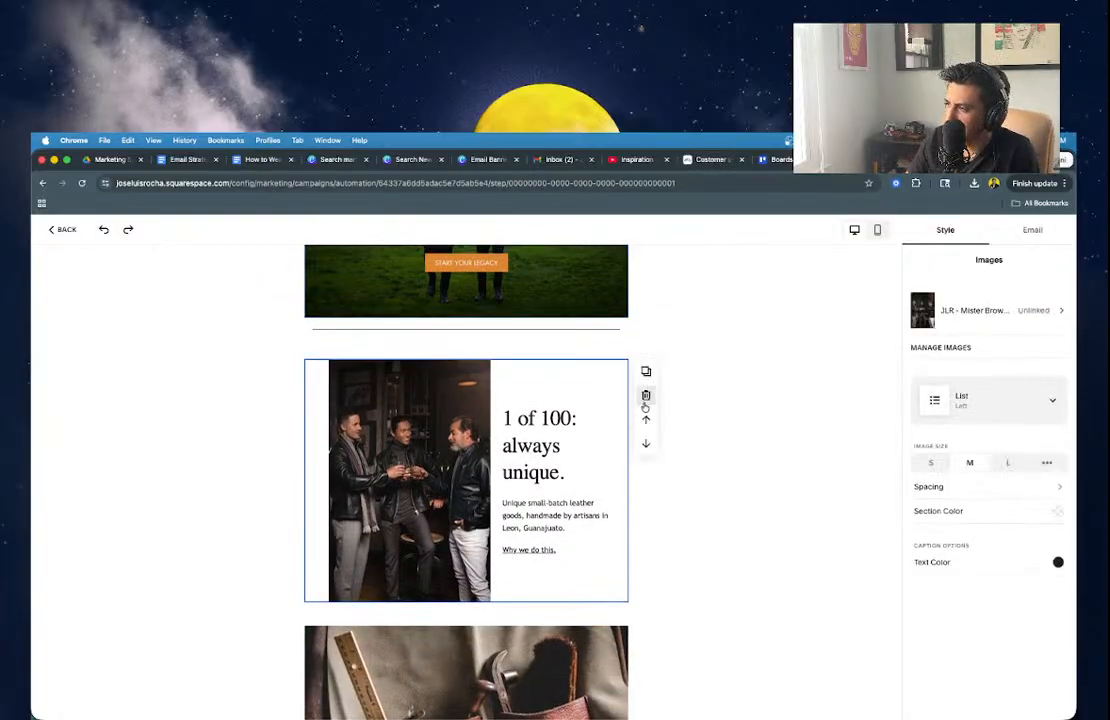
{"action": "left_click", "coordinate": [645, 397]}
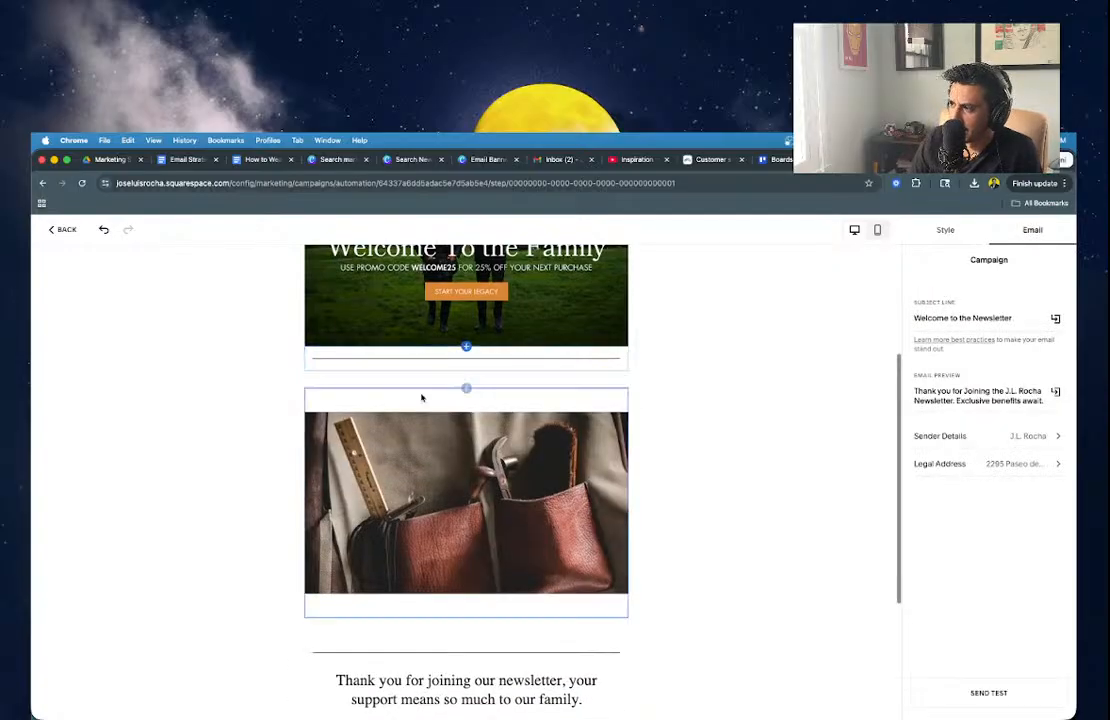
{"action": "left_click", "coordinate": [425, 386]}
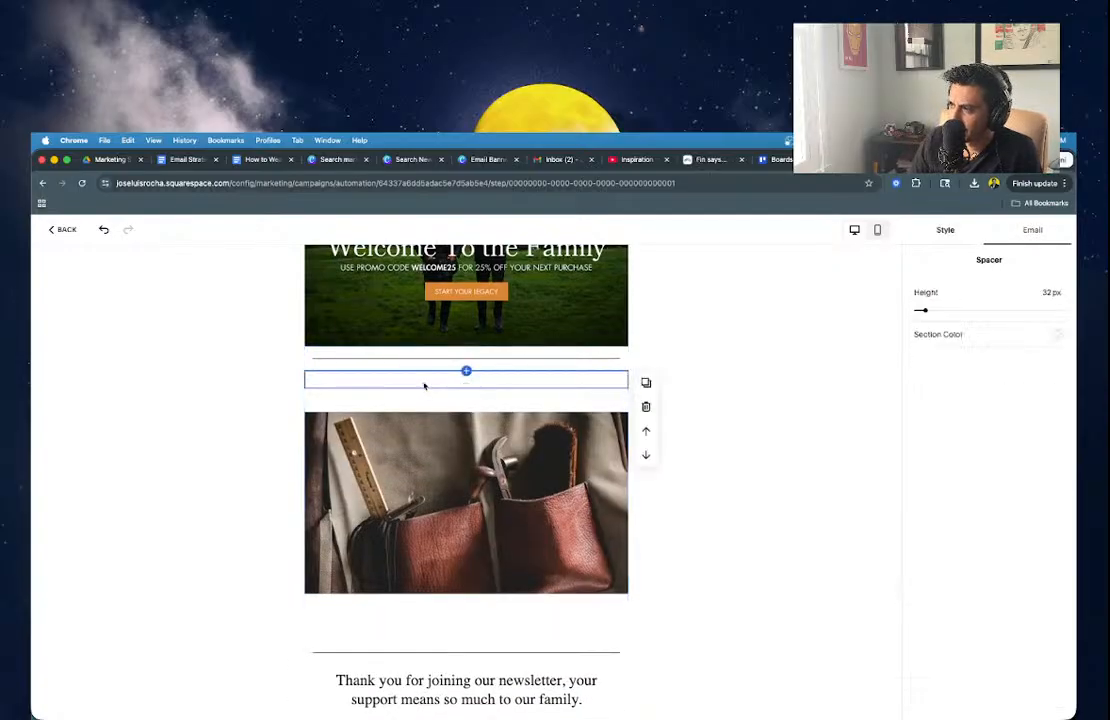
{"action": "left_click", "coordinate": [646, 408]}
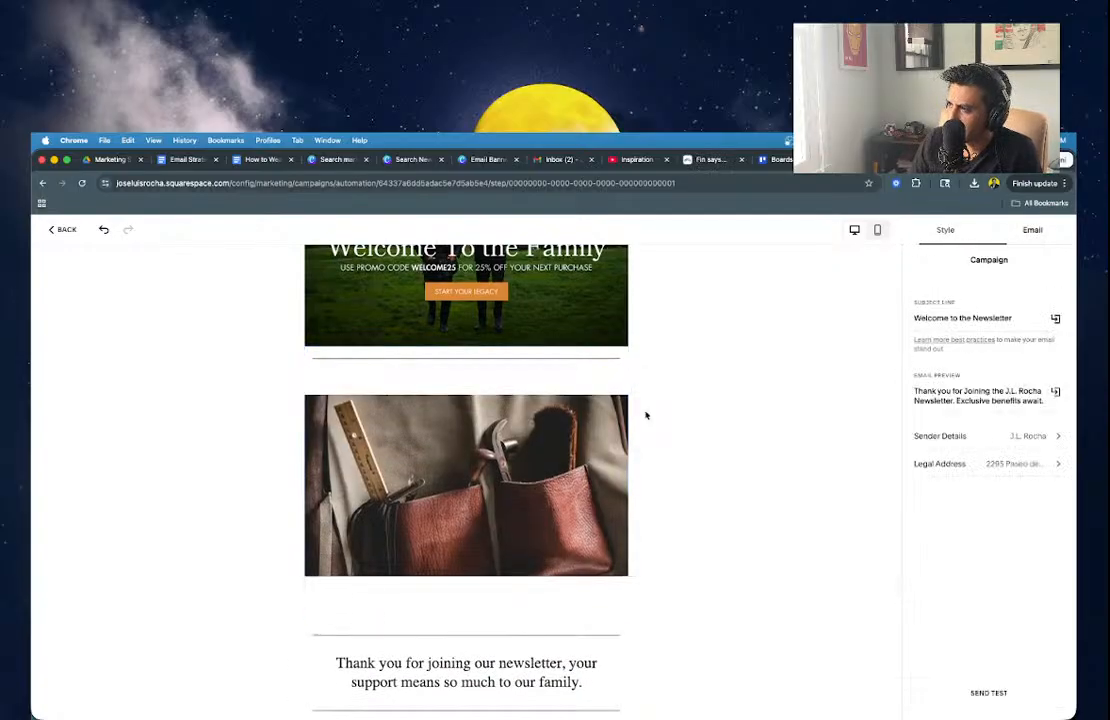
Insert an empty text block below the banner, styled as Large Heading.
{"action": "left_click", "coordinate": [466, 371]}
{"action": "left_click", "coordinate": [423, 431]}
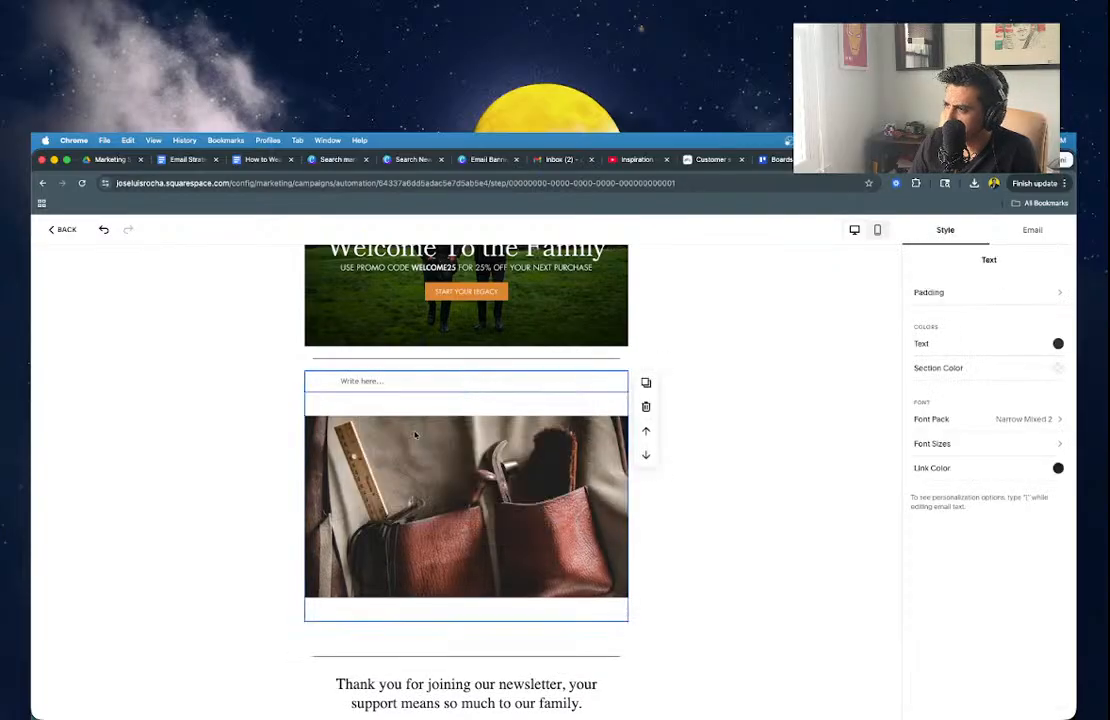
{"action": "left_click", "coordinate": [428, 353]}
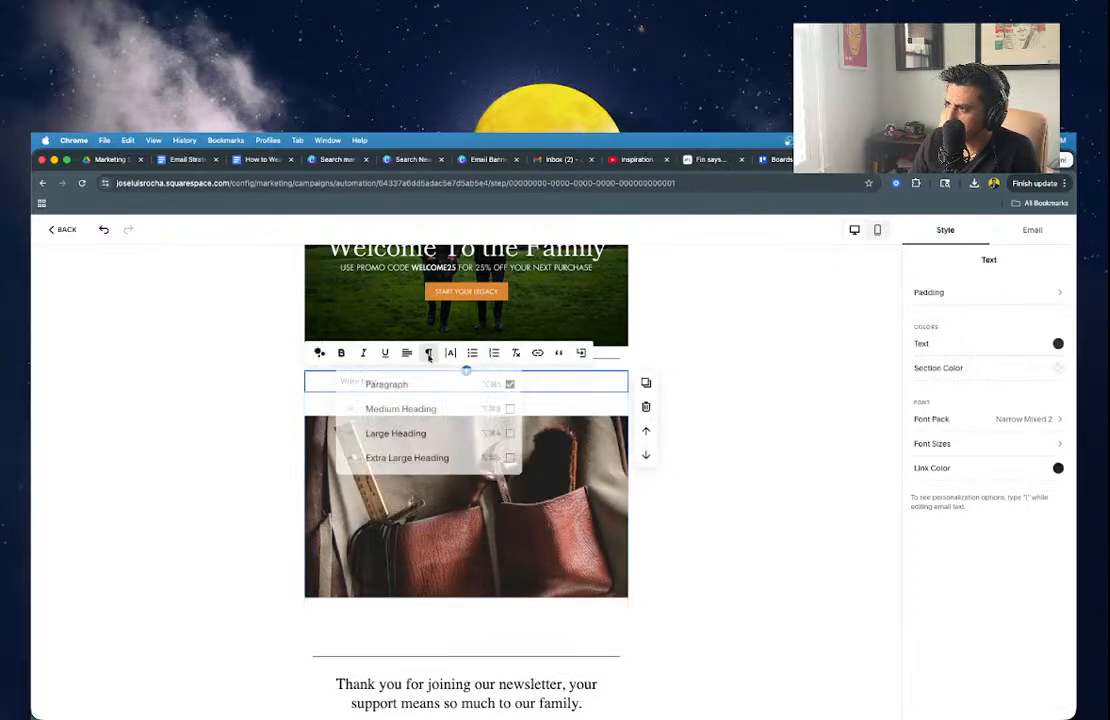
{"action": "left_click", "coordinate": [416, 431]}
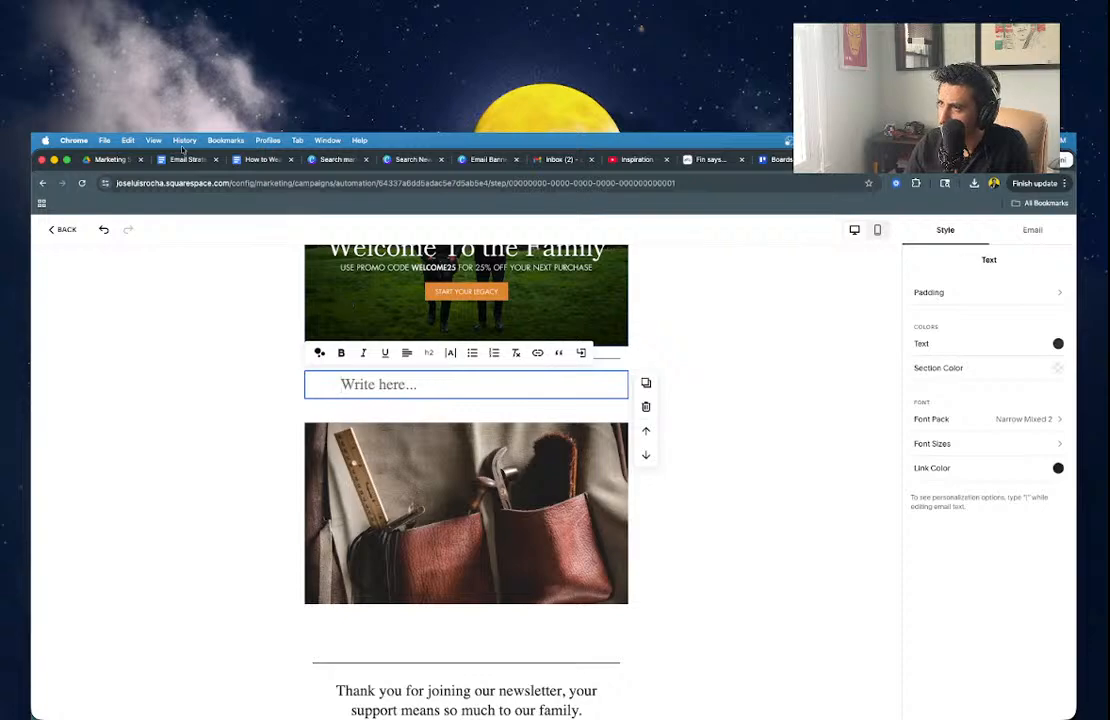
{"action": "left_click", "coordinate": [186, 158]}
{"action": "scroll", "coordinate": [418, 490], "scroll_direction": "down", "scroll_amount": 1}
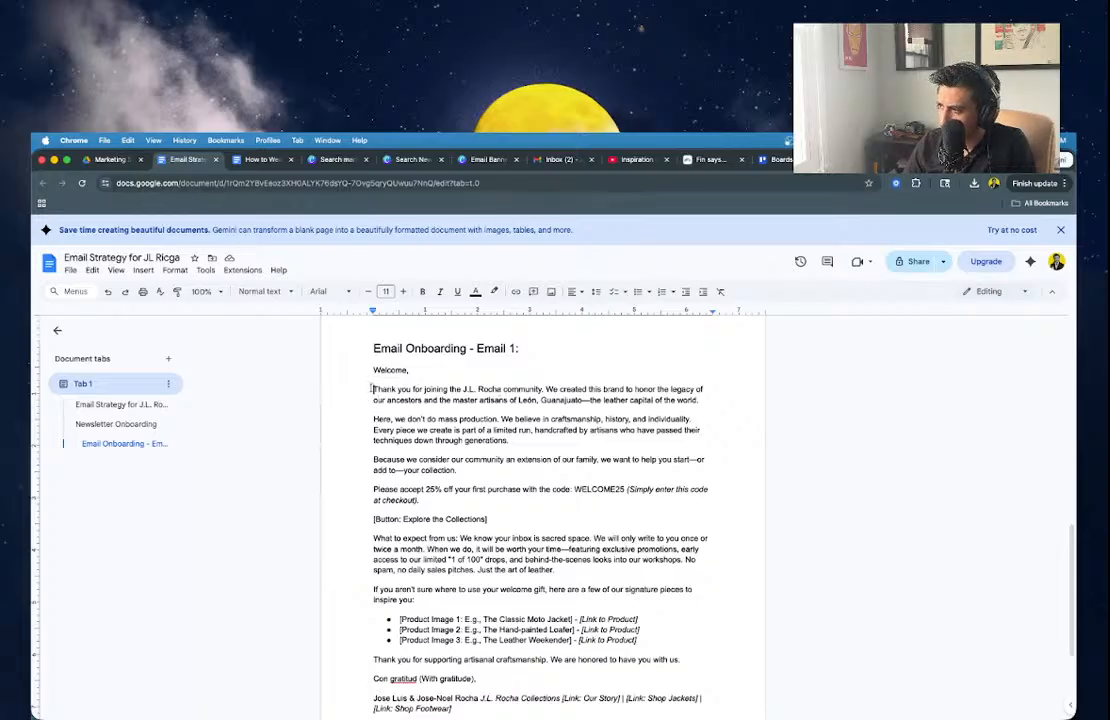
Copy the Google Docs text from 'Thank you for joining…' to the WELCOME25 '…at checkout).' line.
{"action": "left_click_drag", "start_coordinate": [371, 389], "coordinate": [510, 511]}
{"action": "key", "text": "ctrl+c"}
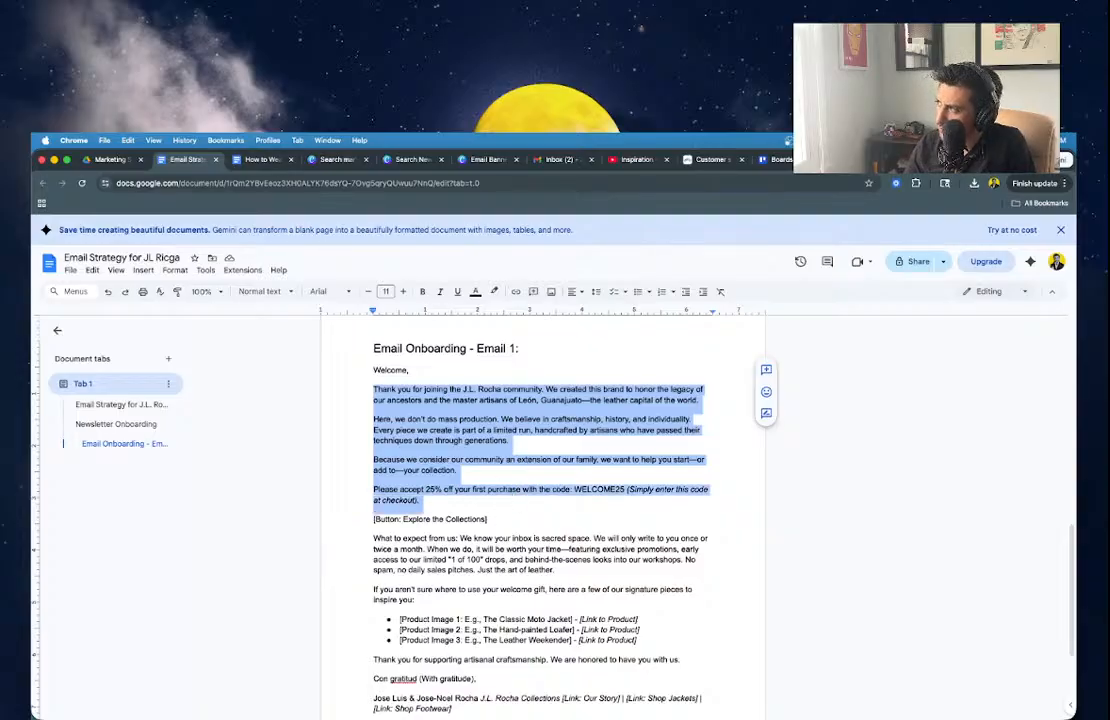
{"action": "left_click", "coordinate": [868, 160]}
{"action": "left_click", "coordinate": [845, 160]}
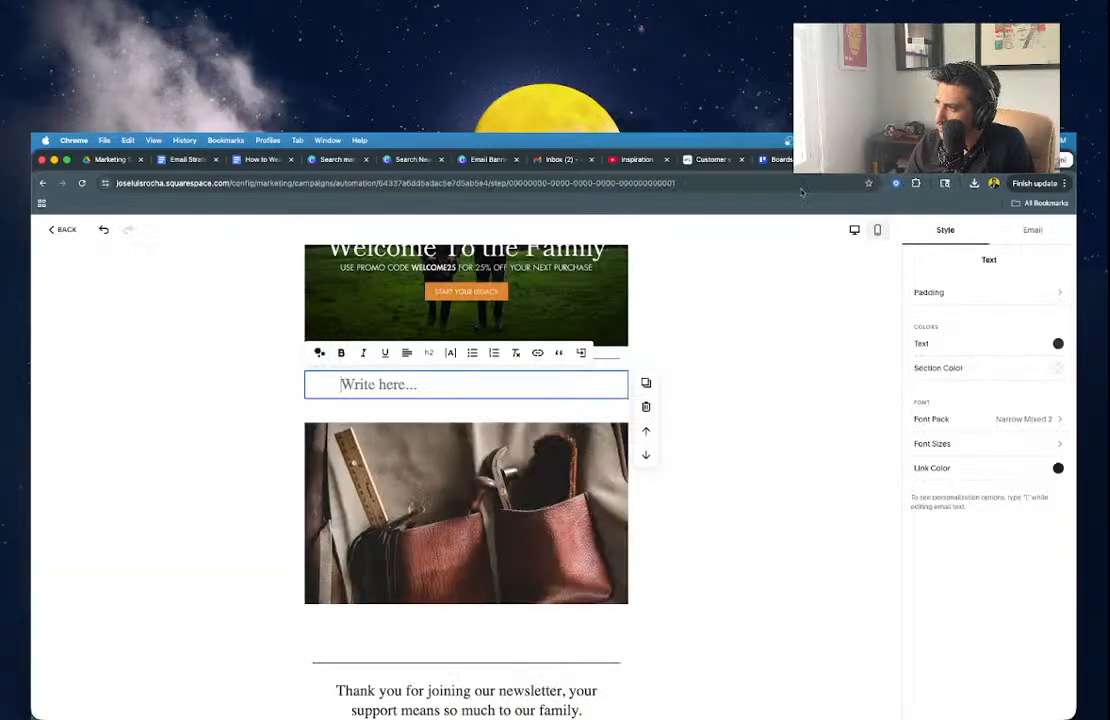
Paste the welcome copy into the text block and set all of it to Large Heading.
{"action": "key", "text": "ctrl+v"}
{"action": "left_click", "coordinate": [458, 442]}
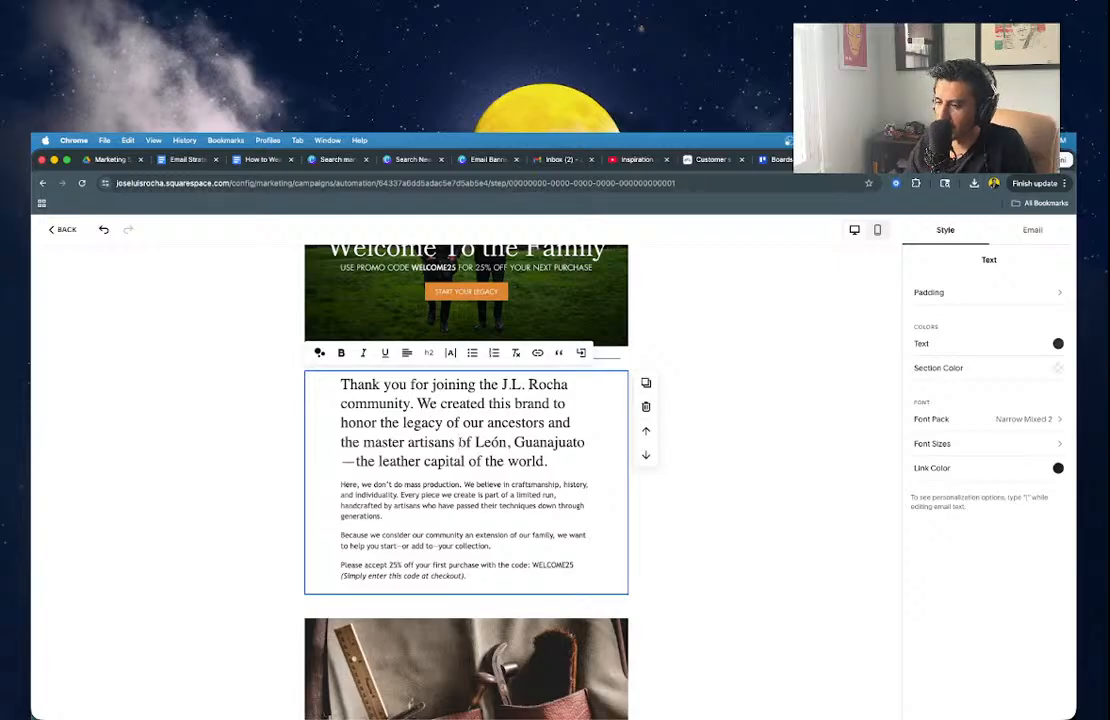
{"action": "key", "text": "ctrl+a"}
{"action": "left_click", "coordinate": [428, 352]}
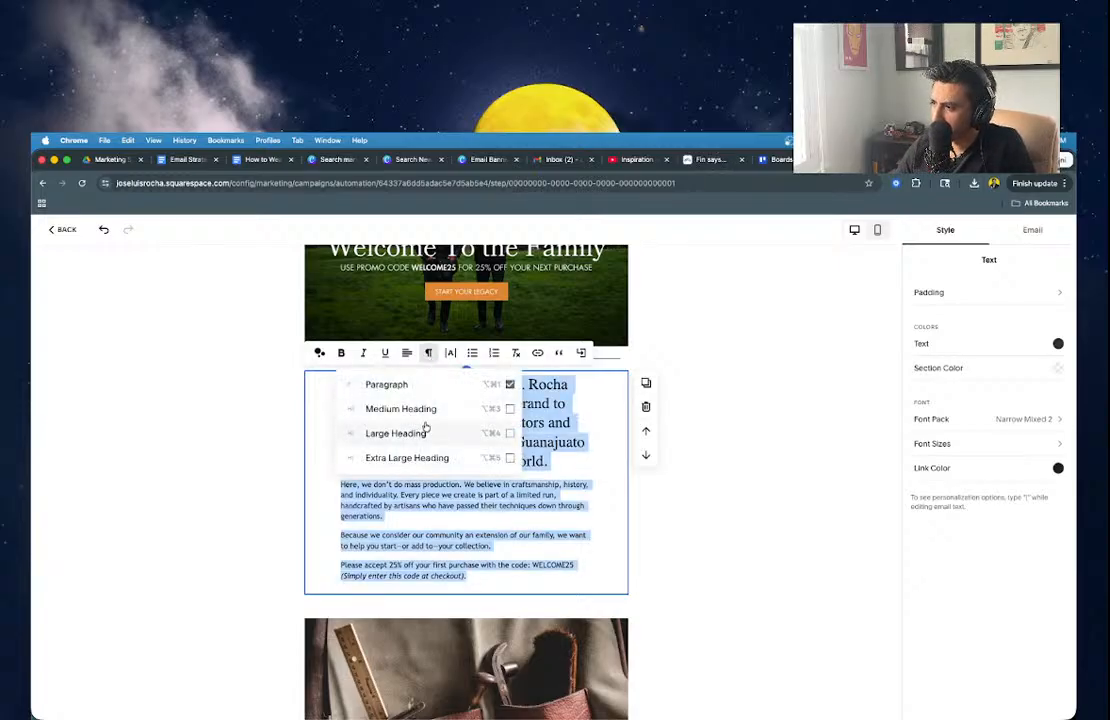
{"action": "left_click", "coordinate": [425, 407]}
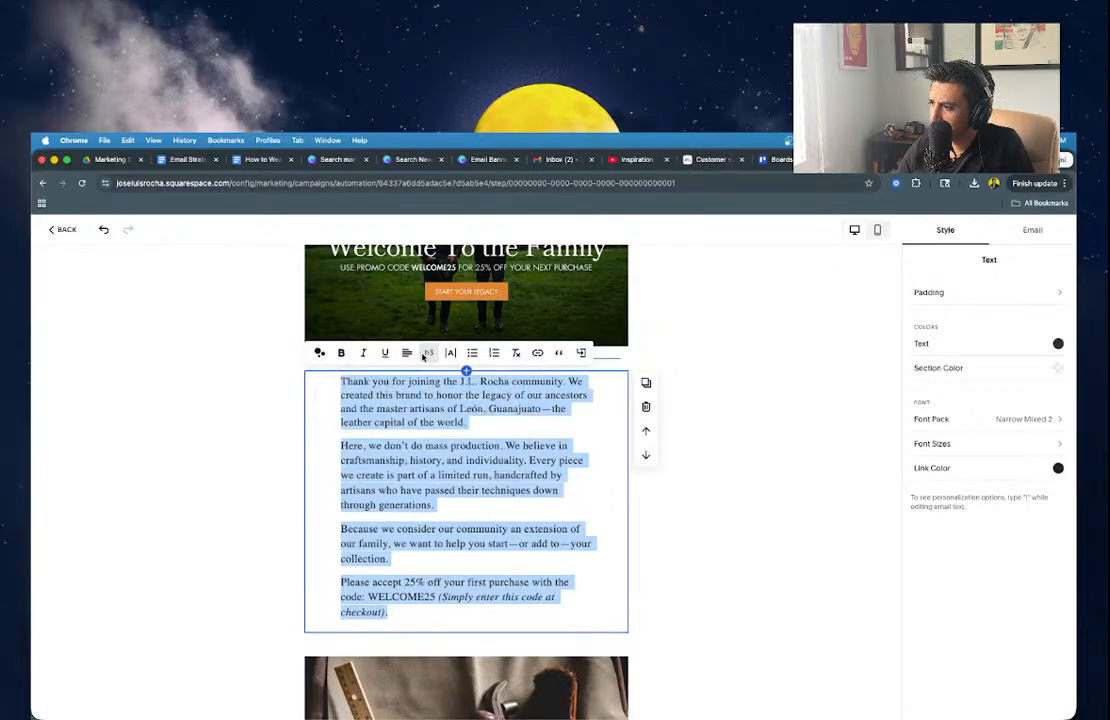
{"action": "left_click", "coordinate": [396, 381]}
{"action": "key", "text": "ctrl+a"}
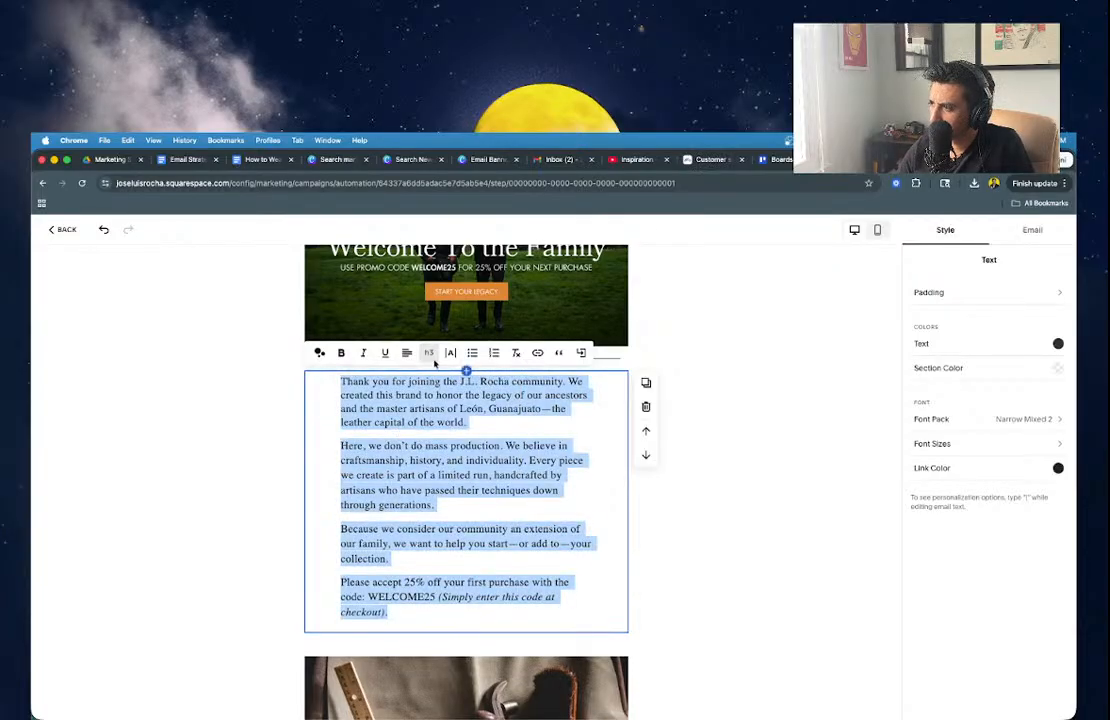
{"action": "left_click", "coordinate": [428, 352]}
{"action": "left_click", "coordinate": [417, 432]}
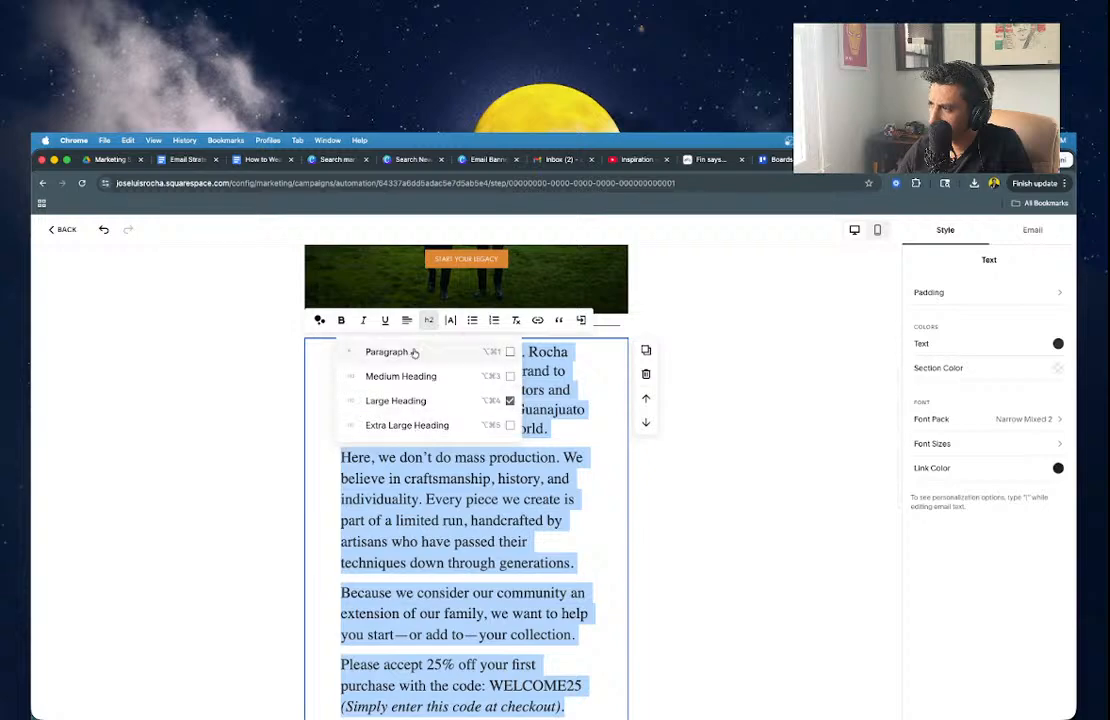
{"action": "left_click", "coordinate": [295, 416]}
Center-align all the welcome text in the block.
{"action": "left_click", "coordinate": [340, 391]}
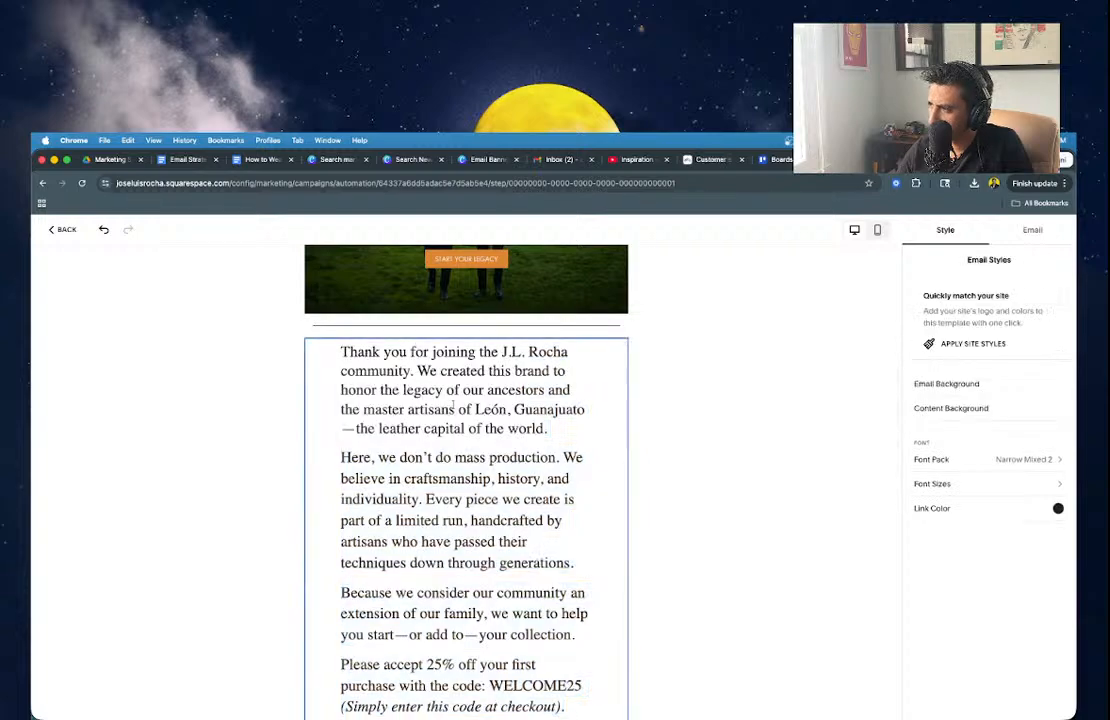
{"action": "key", "text": "ctrl+a"}
{"action": "left_click", "coordinate": [407, 320]}
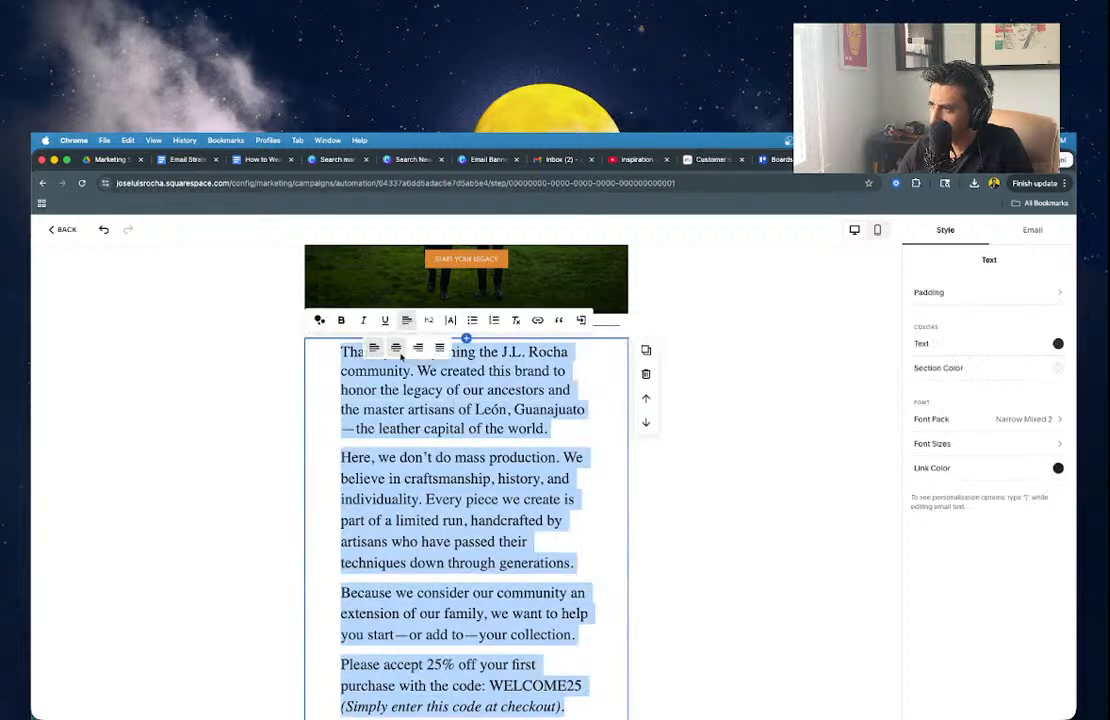
{"action": "left_click", "coordinate": [396, 347]}
{"action": "left_click", "coordinate": [624, 427]}
{"action": "scroll", "coordinate": [615, 426], "scroll_direction": "up", "scroll_amount": 3}
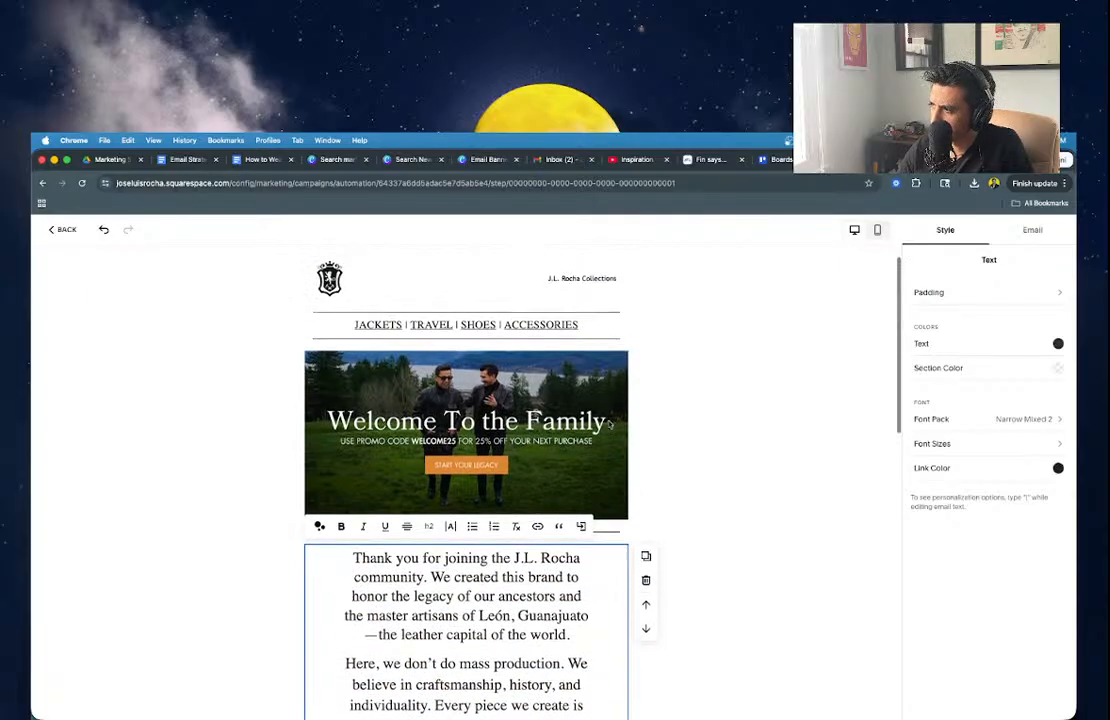
{"action": "scroll", "coordinate": [520, 430], "scroll_direction": "down", "scroll_amount": 3}
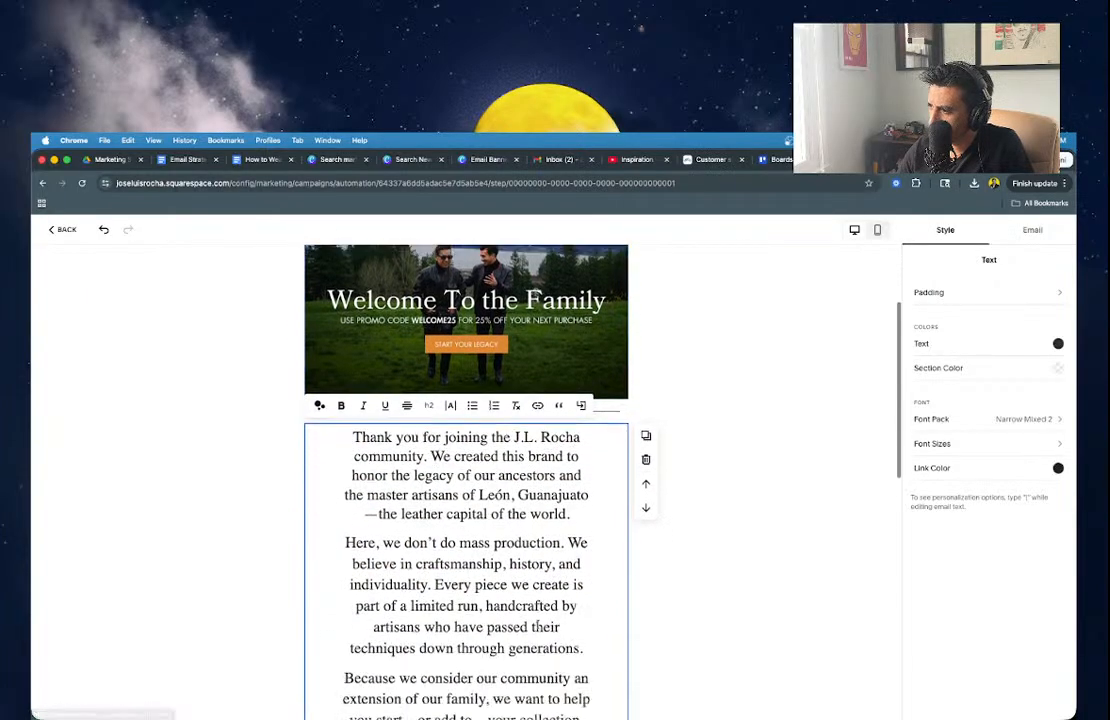
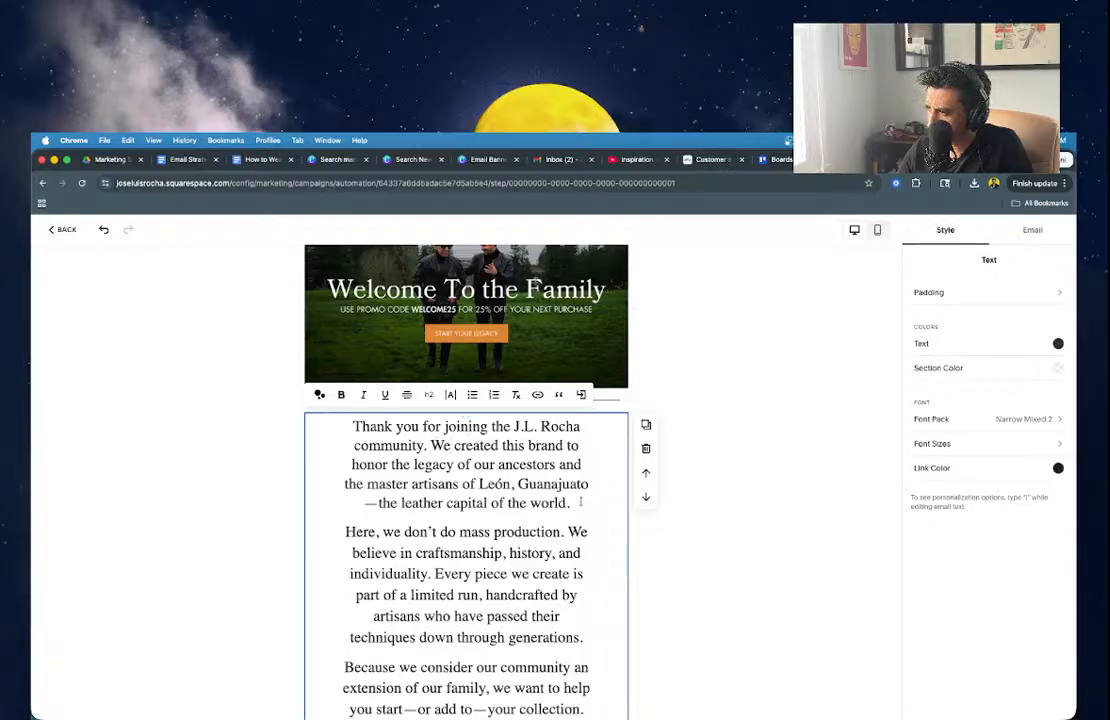
Split the 'Thank you for joining… community.' sentence onto its own line.
{"action": "triple_click", "coordinate": [400, 464]}
{"action": "left_click", "coordinate": [419, 445]}
{"action": "key", "text": "Up"}
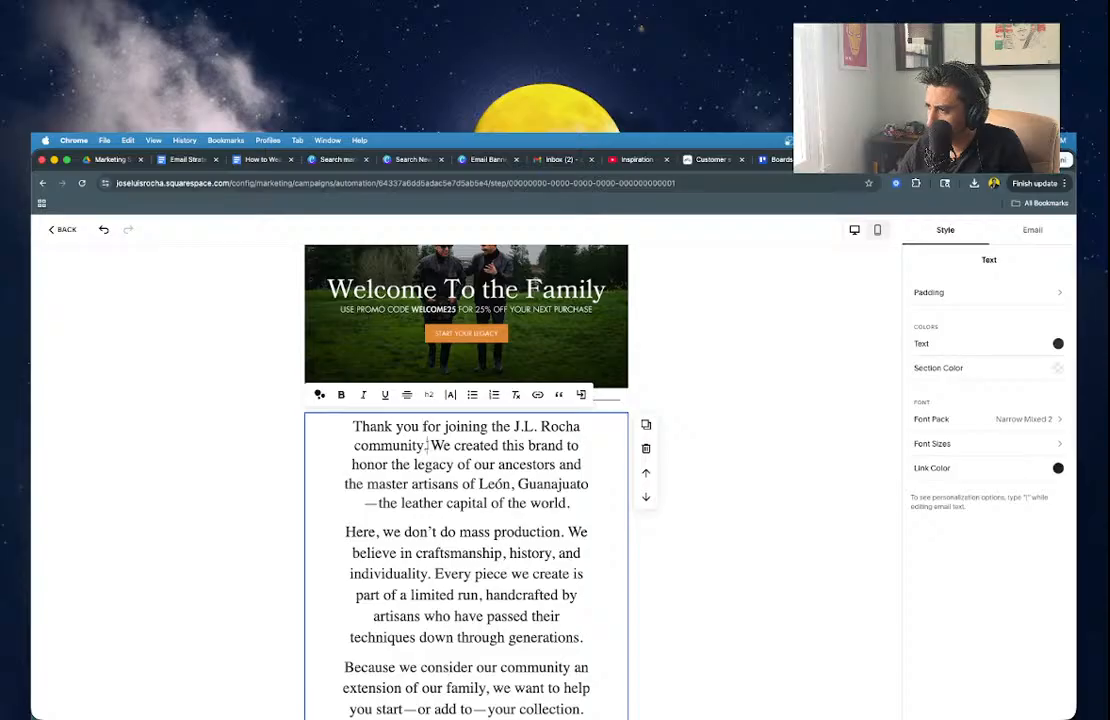
{"action": "key", "text": "Return"}
{"action": "key", "text": "Return"}
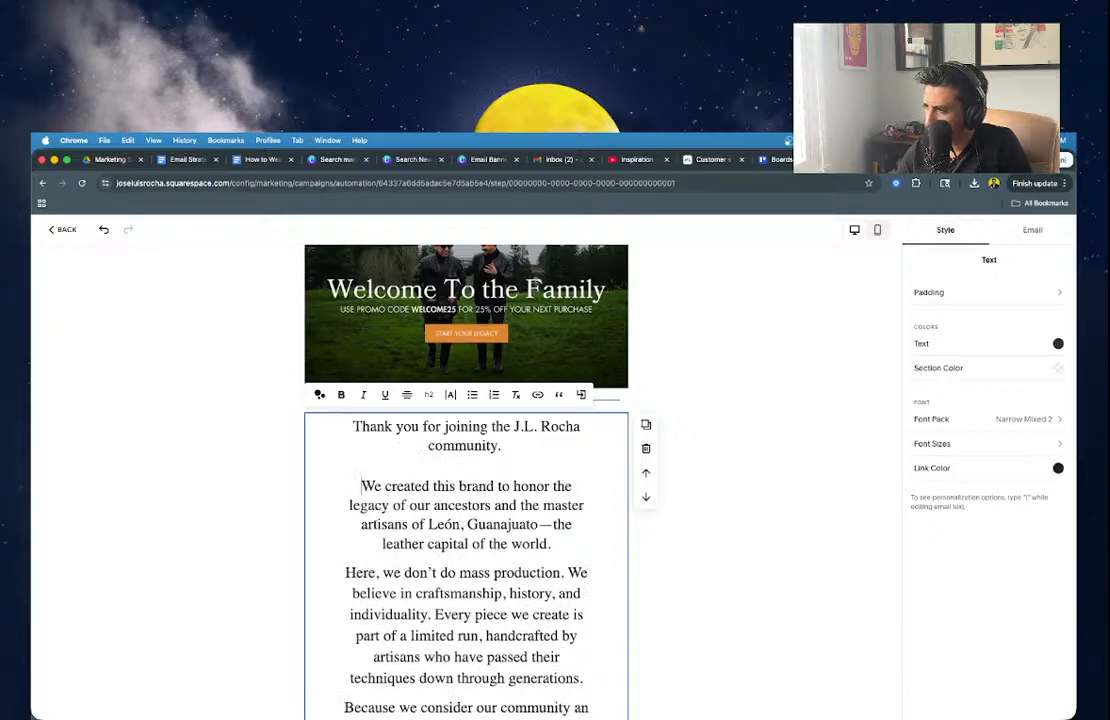
Set the remaining welcome body text to Paragraph style.
{"action": "left_click_drag", "start_coordinate": [361, 486], "coordinate": [582, 578]}
{"action": "scroll", "coordinate": [293, 419], "scroll_direction": "up", "scroll_amount": 3}
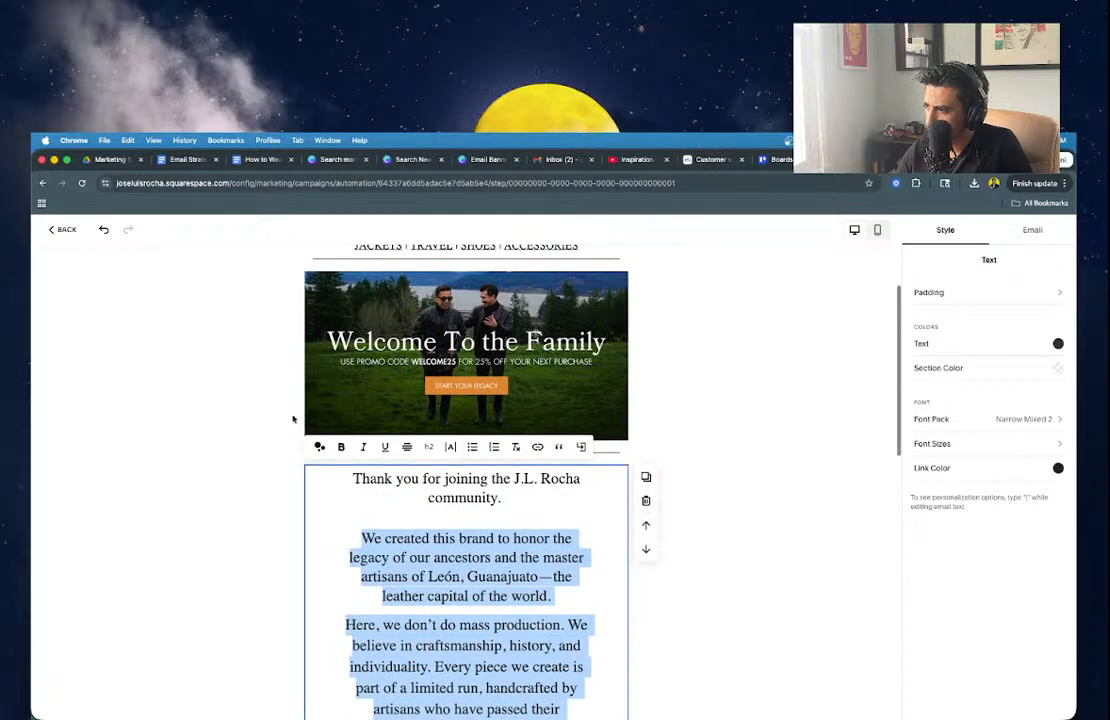
{"action": "left_click", "coordinate": [429, 447]}
{"action": "left_click", "coordinate": [395, 488]}
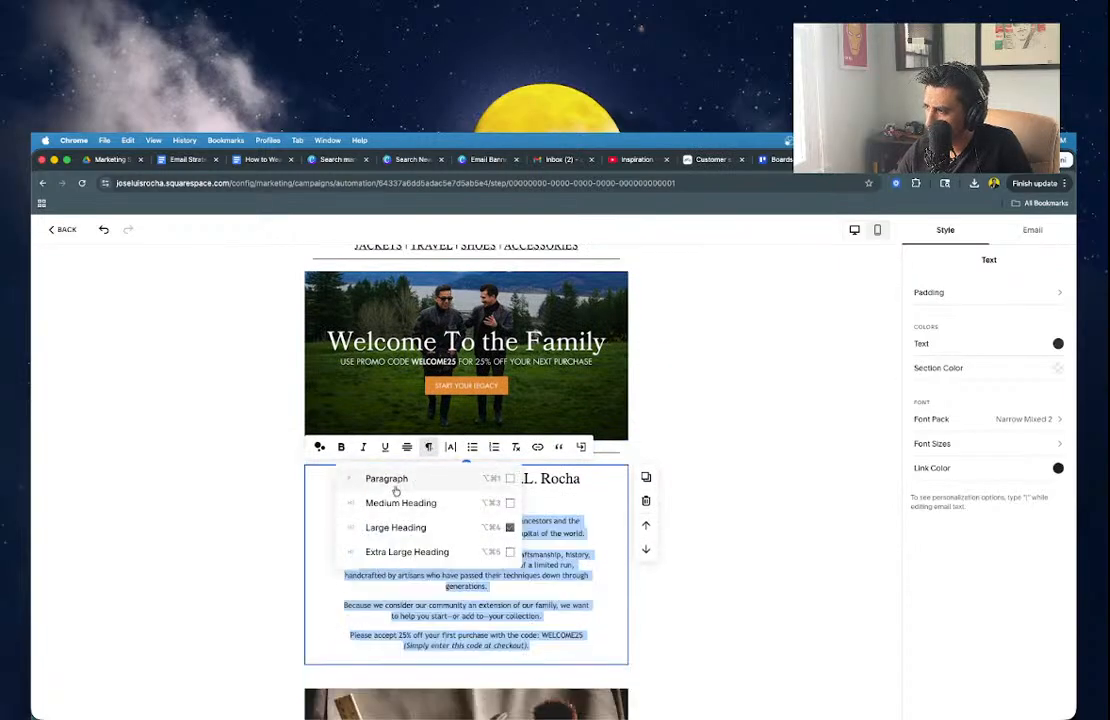
{"action": "left_click", "coordinate": [632, 505]}
{"action": "left_click", "coordinate": [620, 500]}
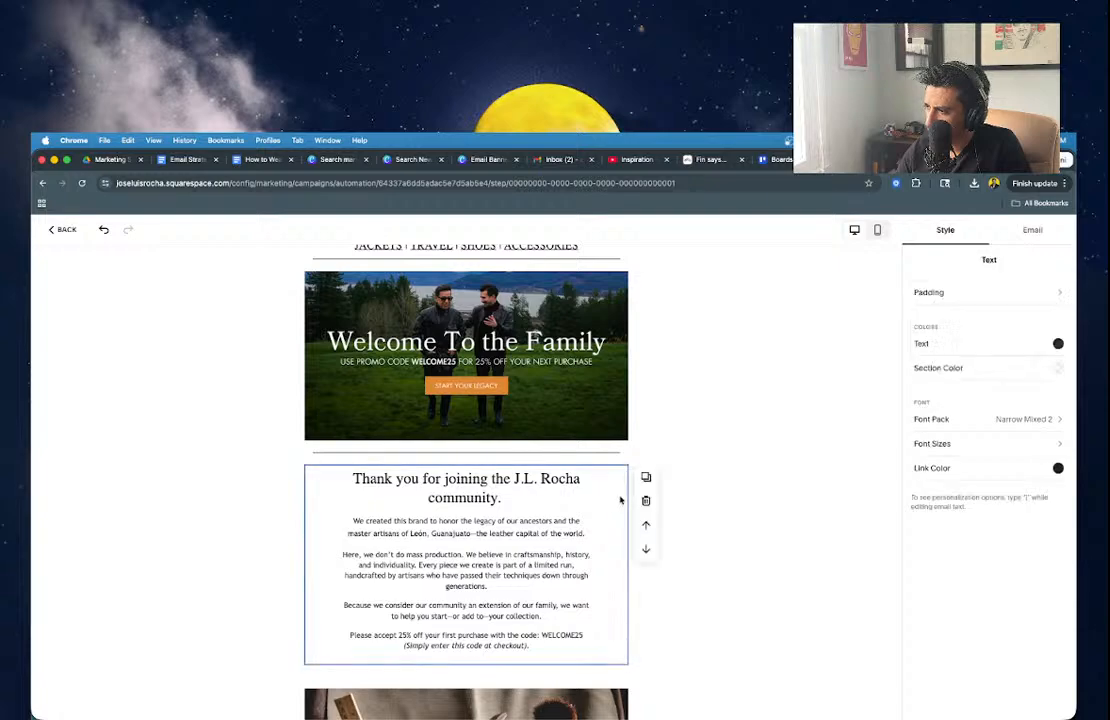
Set both the welcome text block's left and right padding to 35 px.
{"action": "left_click", "coordinate": [959, 293]}
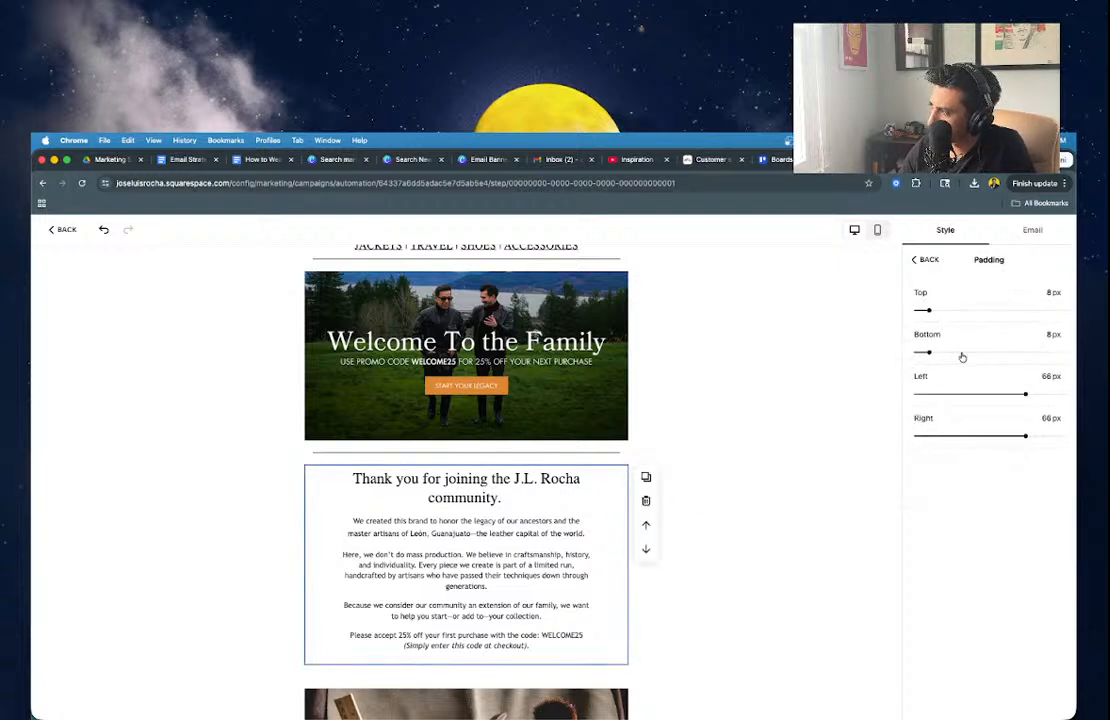
{"action": "mouse_move", "coordinate": [975, 395]}
{"action": "left_mouse_down"}
{"action": "mouse_move", "coordinate": [925, 394]}
{"action": "mouse_move", "coordinate": [974, 394]}
{"action": "left_mouse_up"}
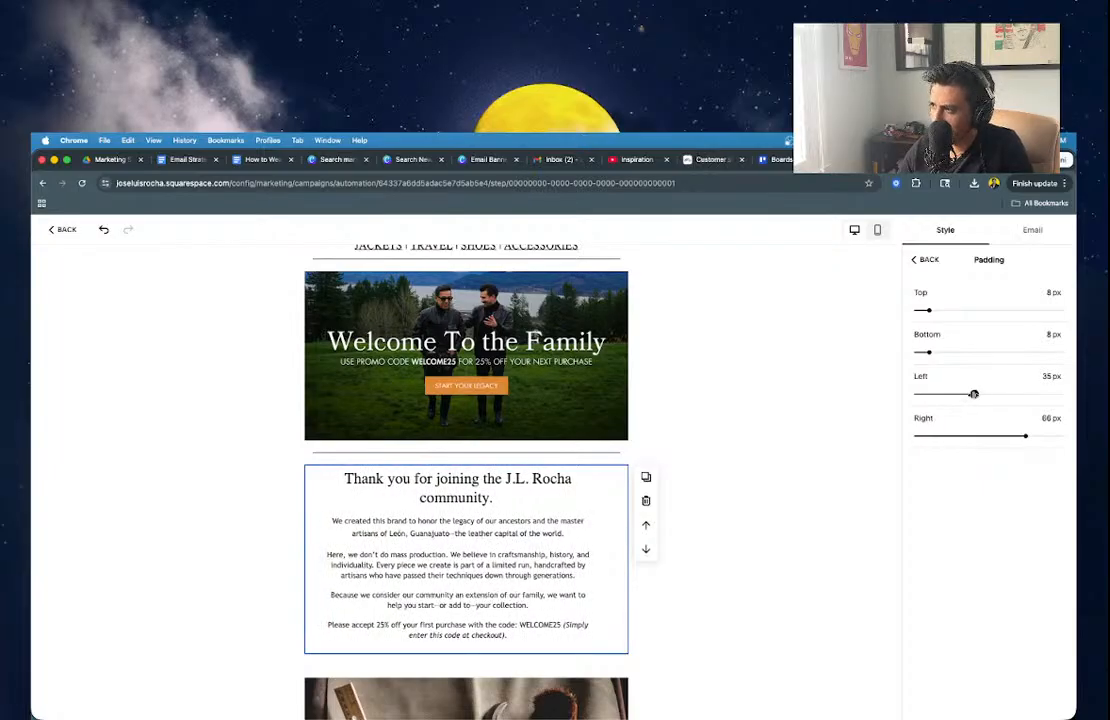
{"action": "left_click_drag", "start_coordinate": [1025, 436], "coordinate": [974, 436]}
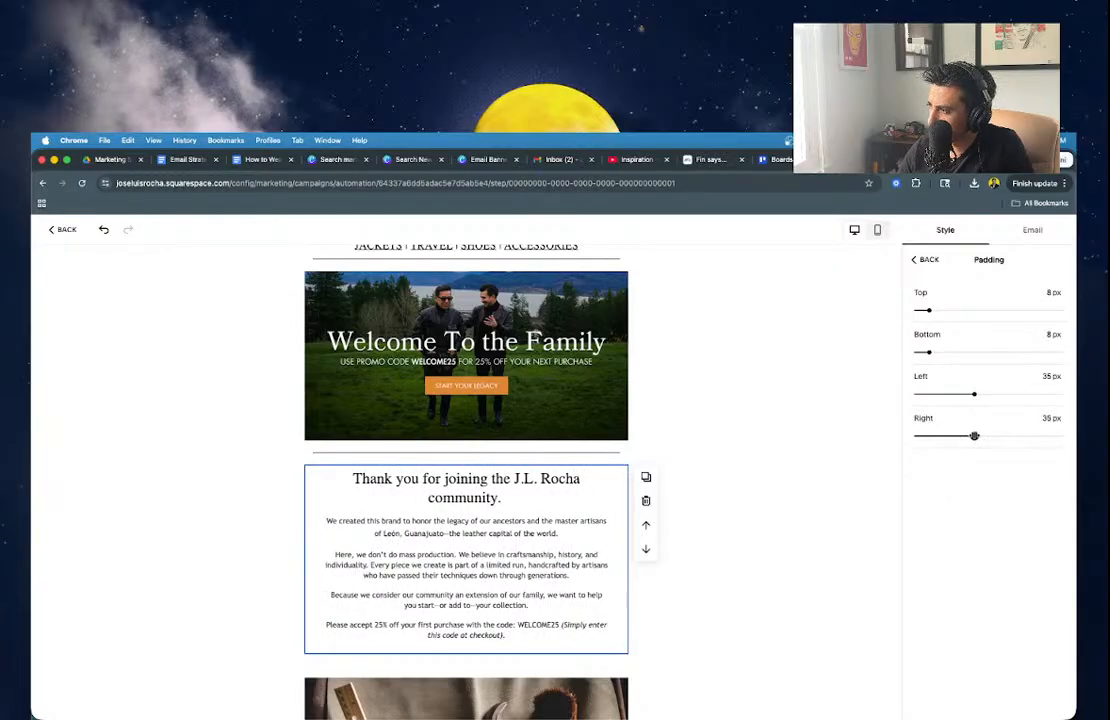
{"action": "left_click", "coordinate": [720, 440]}
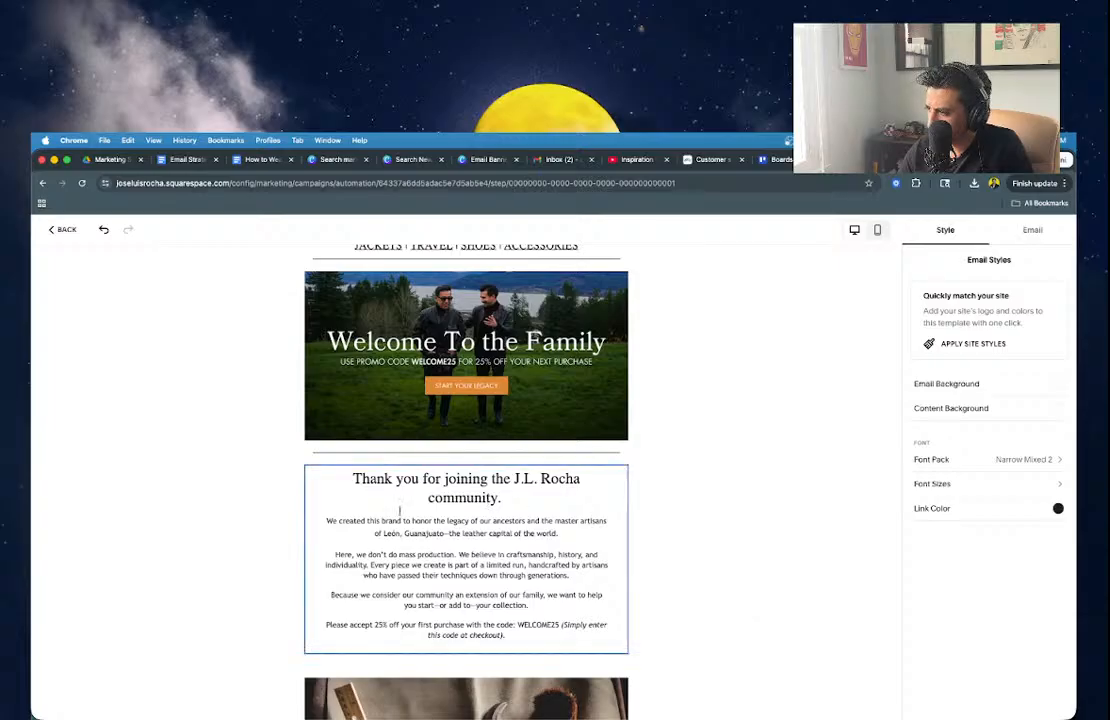
Replace the word 'ancestors' with 'family history'.
{"action": "double_click", "coordinate": [506, 520]}
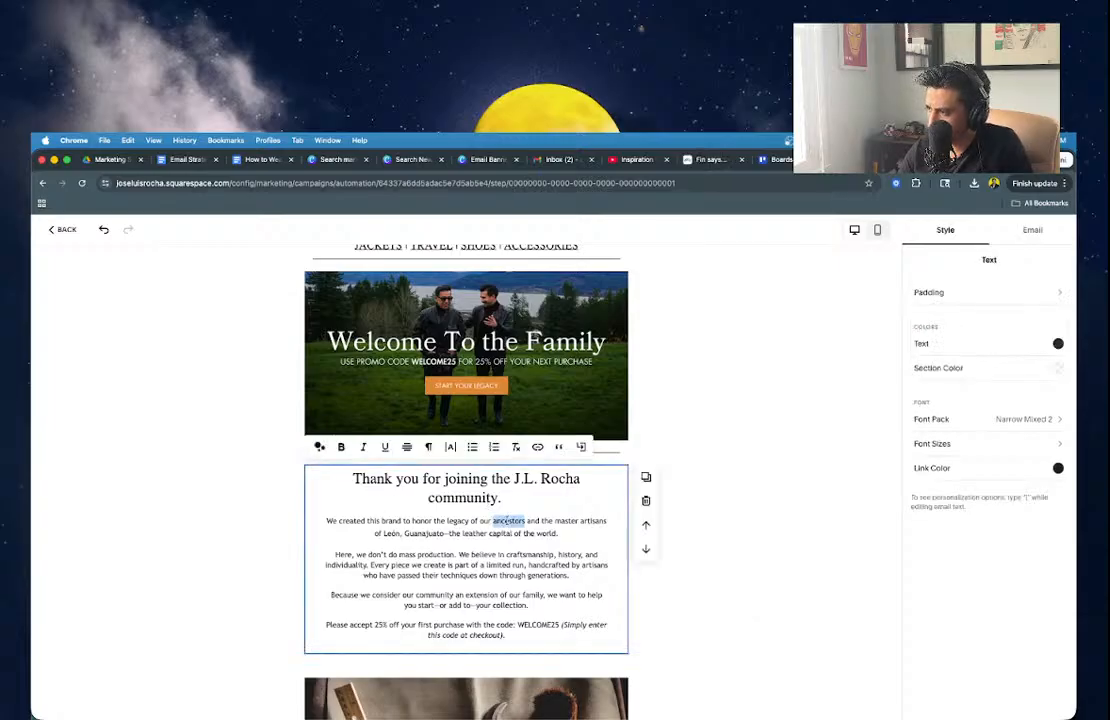
{"action": "type", "text": "grandfa"}
{"action": "key", "text": "BackSpace"}
{"action": "key", "text": "BackSpace"}
{"action": "key", "text": "BackSpace"}
{"action": "key", "text": "BackSpace"}
{"action": "key", "text": "BackSpace"}
{"action": "key", "text": "BackSpace"}
{"action": "key", "text": "BackSpace"}
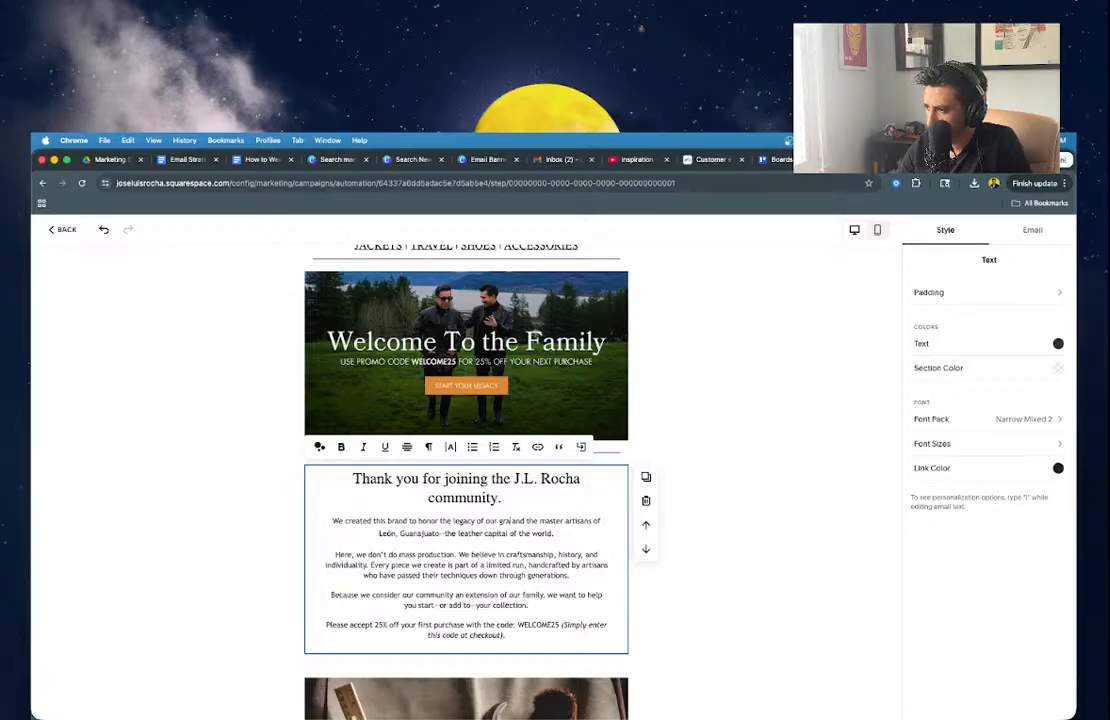
{"action": "key", "text": "super+z"}
{"action": "key", "text": "super+z"}
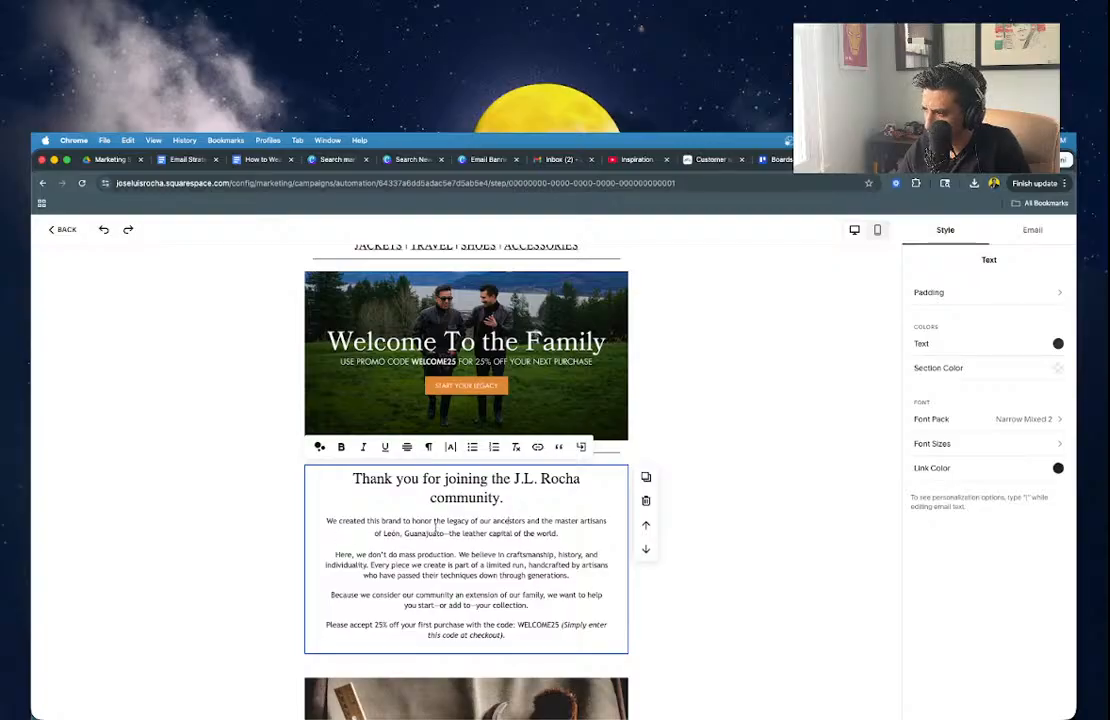
{"action": "double_click", "coordinate": [517, 521]}
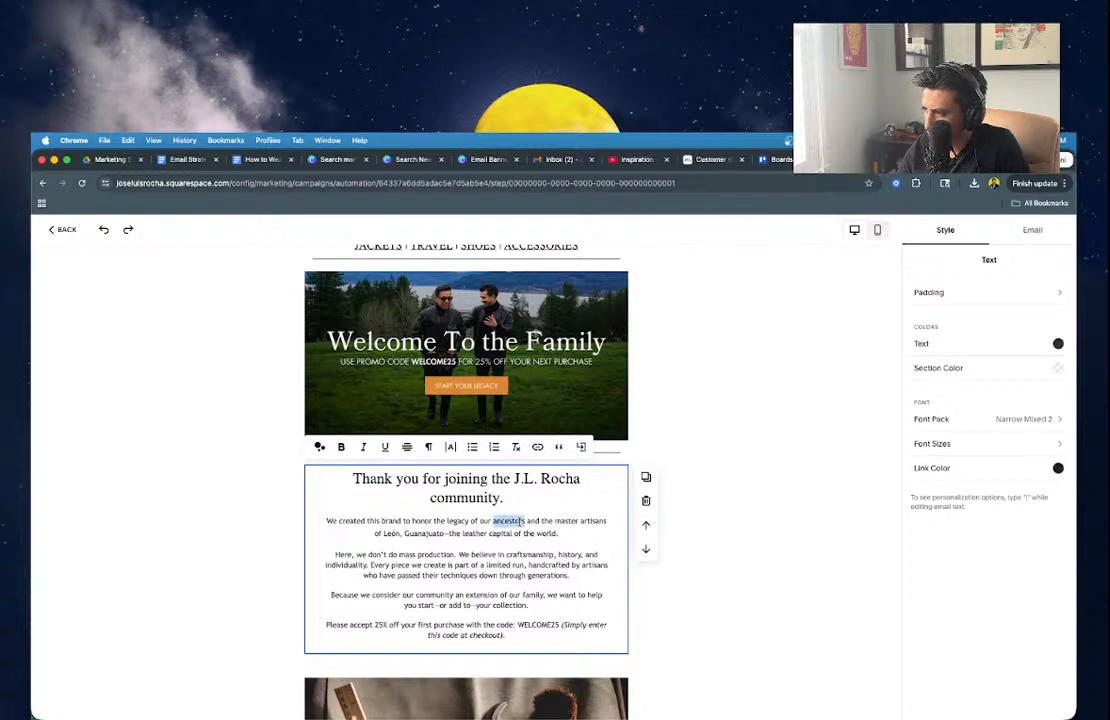
{"action": "type", "text": "fa"}
{"action": "type", "text": "mily histo"}
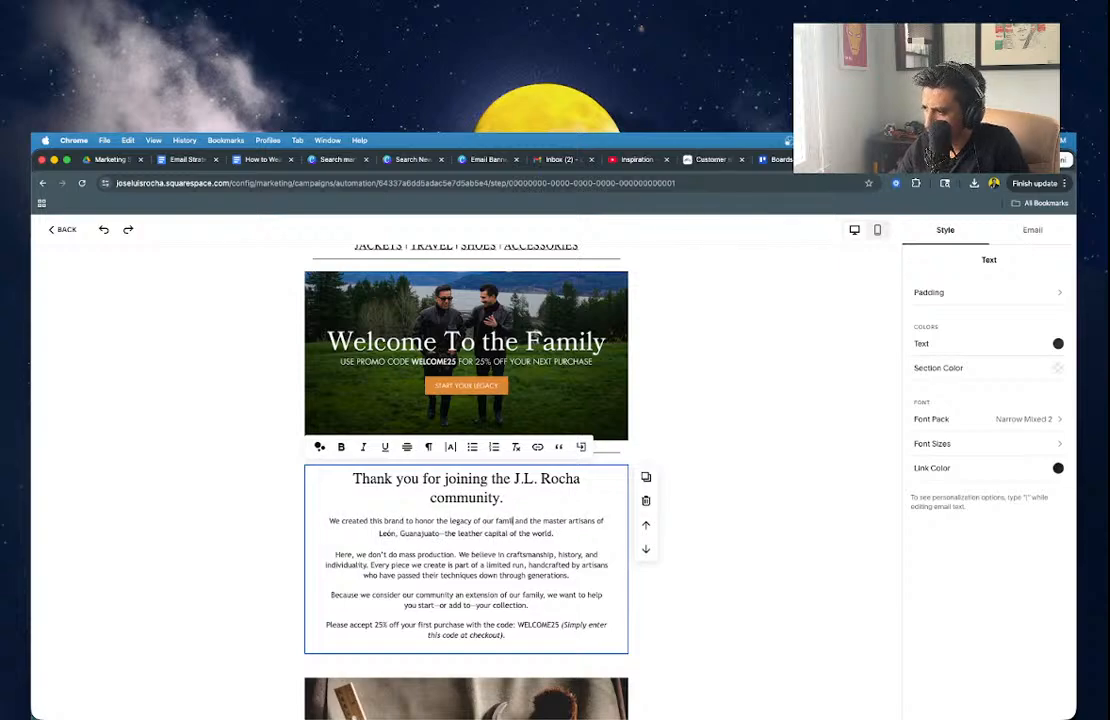
{"action": "type", "text": "ry"}
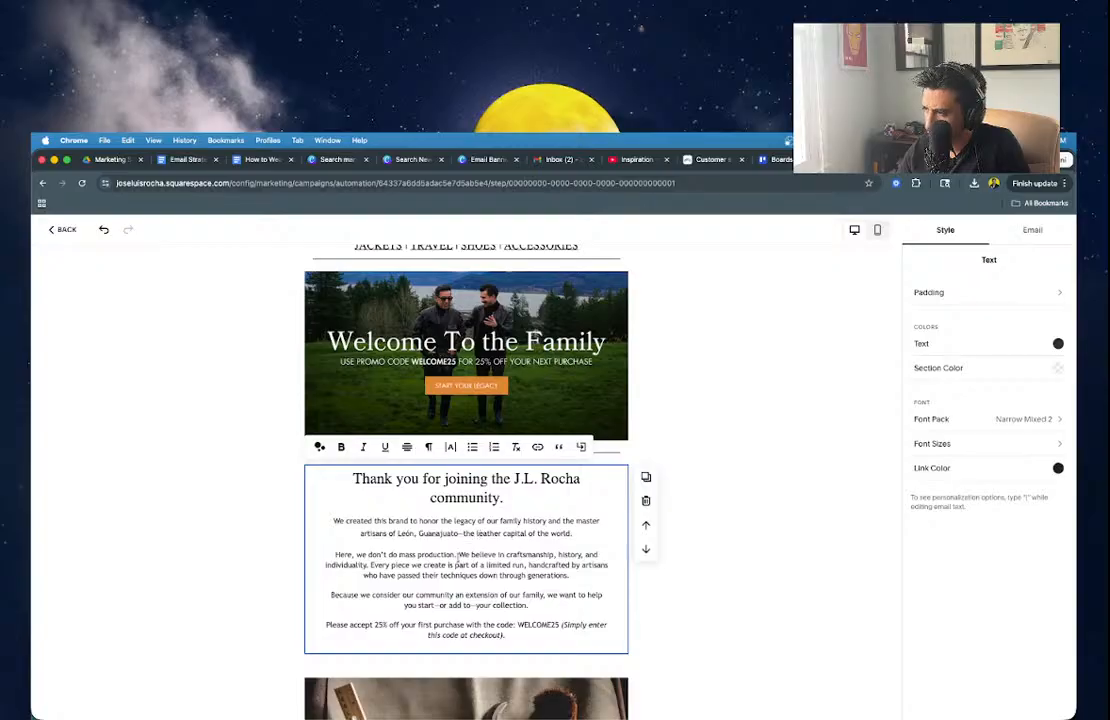
Replace 'craftsmanship, history, and individuality' with 'family, quality, and legacy.'.
{"action": "double_click", "coordinate": [532, 554]}
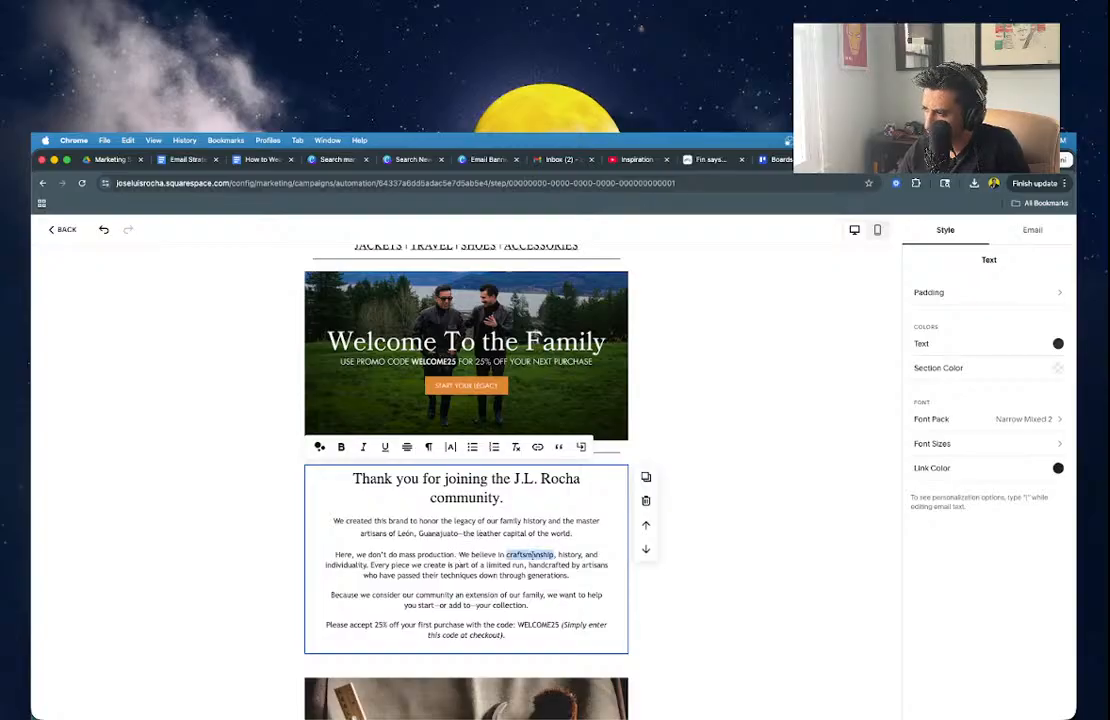
{"action": "type", "text": "family, c"}
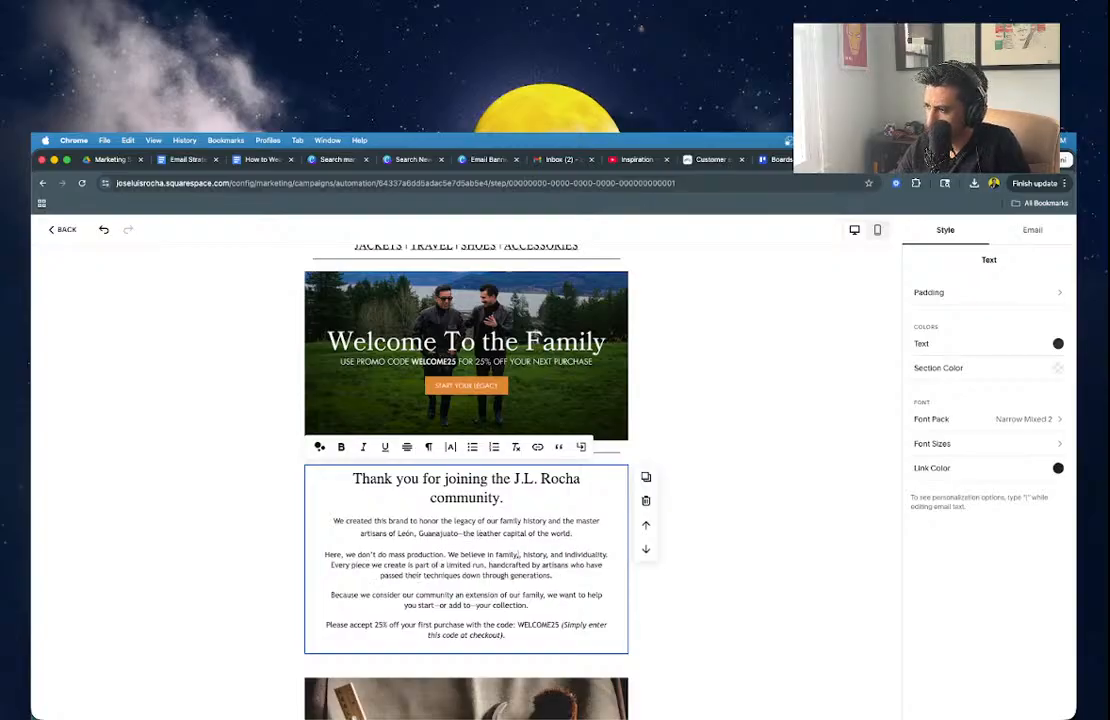
{"action": "type", "text": "uality, and legacy"}
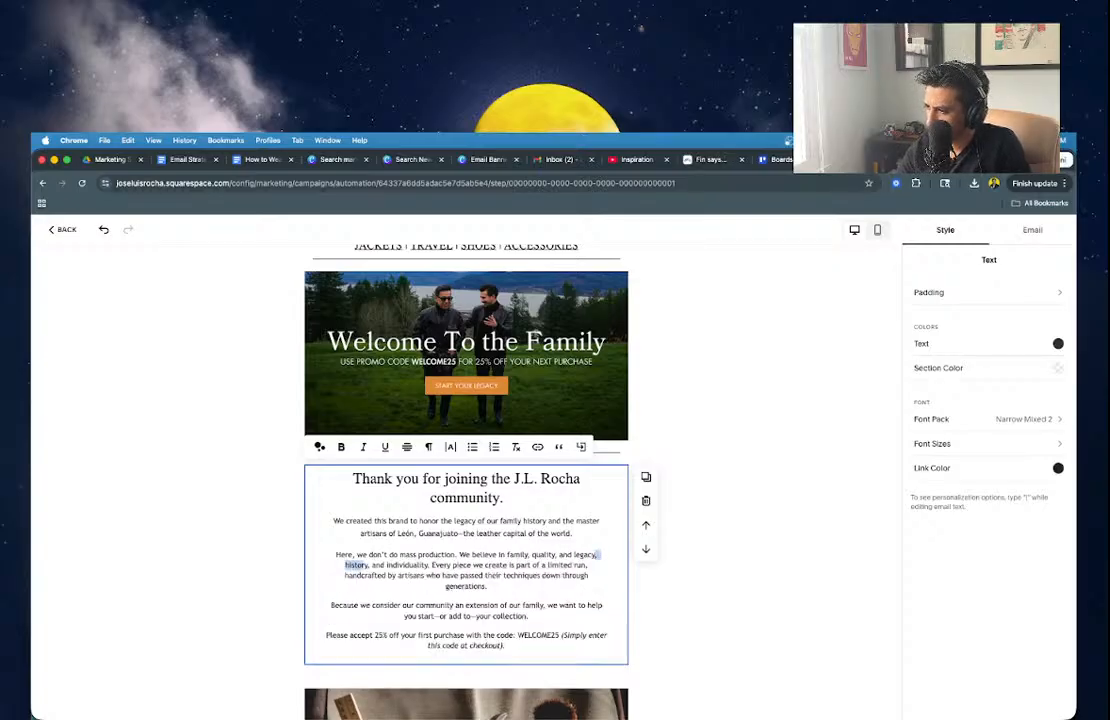
{"action": "key", "text": "shift+Right"}
{"action": "key", "text": "shift+Right"}
{"action": "key", "text": "shift+Right"}
{"action": "key", "text": "shift+Right"}
{"action": "key", "text": "shift+Right"}
{"action": "key", "text": "shift+Right"}
{"action": "key", "text": "shift+Right"}
{"action": "key", "text": "shift+Right"}
{"action": "key", "text": "shift+Right"}
{"action": "key", "text": "shift+Right"}
{"action": "key", "text": "shift+Right"}
{"action": "key", "text": "shift+Right"}
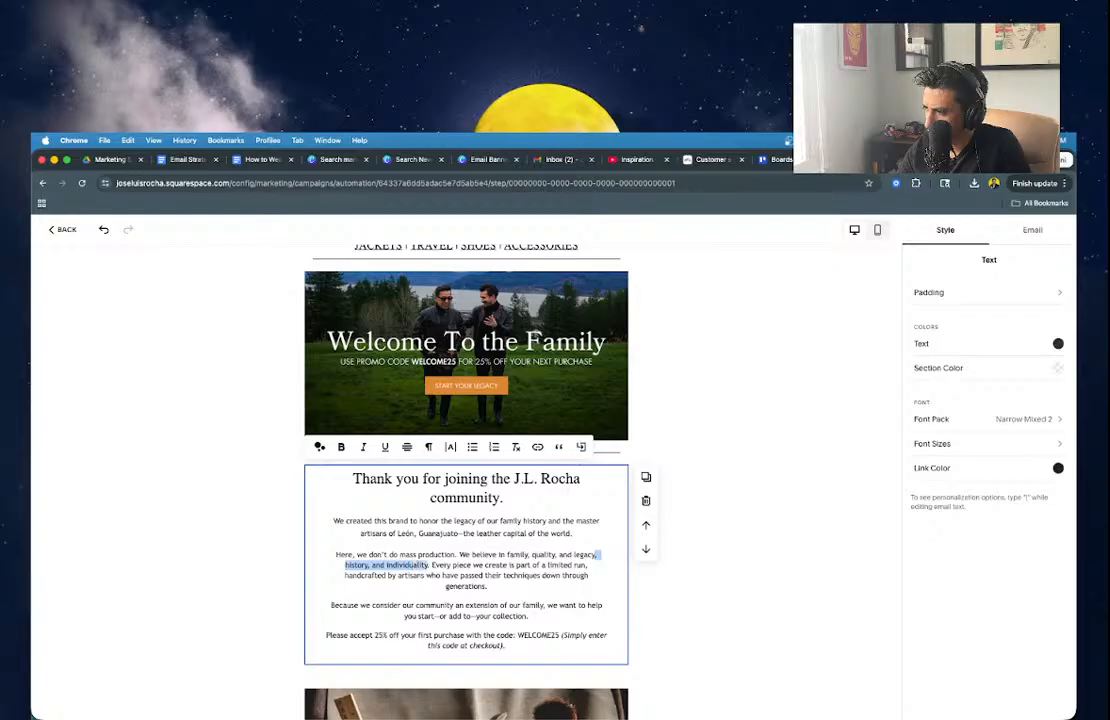
{"action": "key", "text": "BackSpace"}
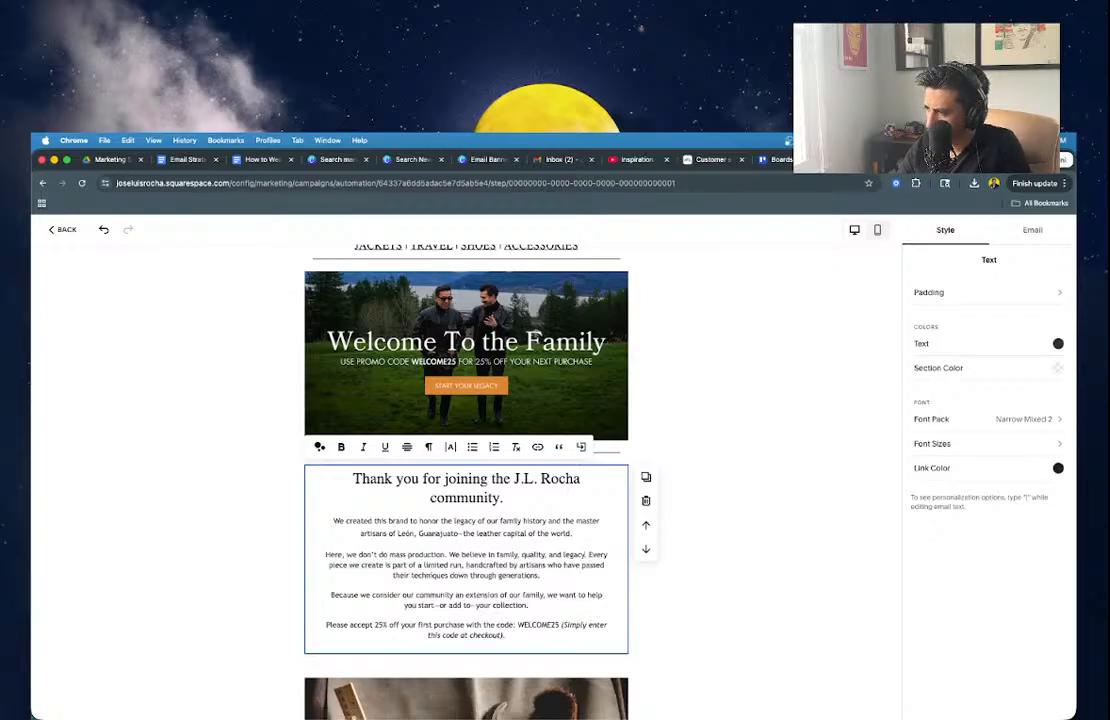
{"action": "key", "text": "BackSpace"}
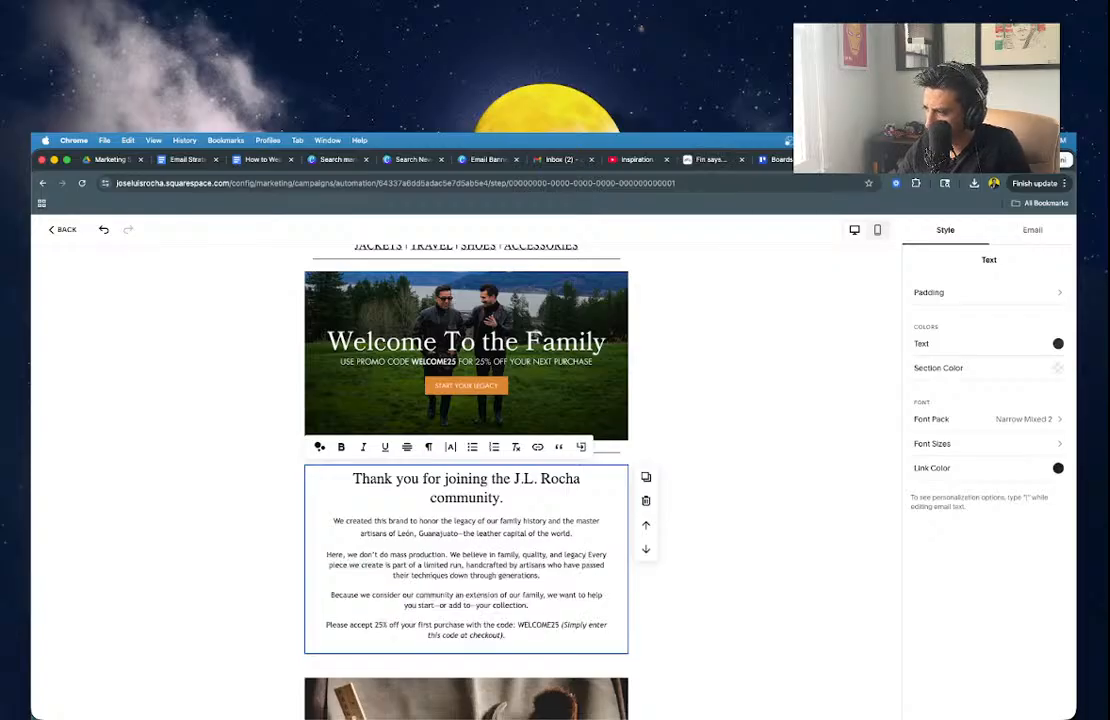
{"action": "type", "text": "."}
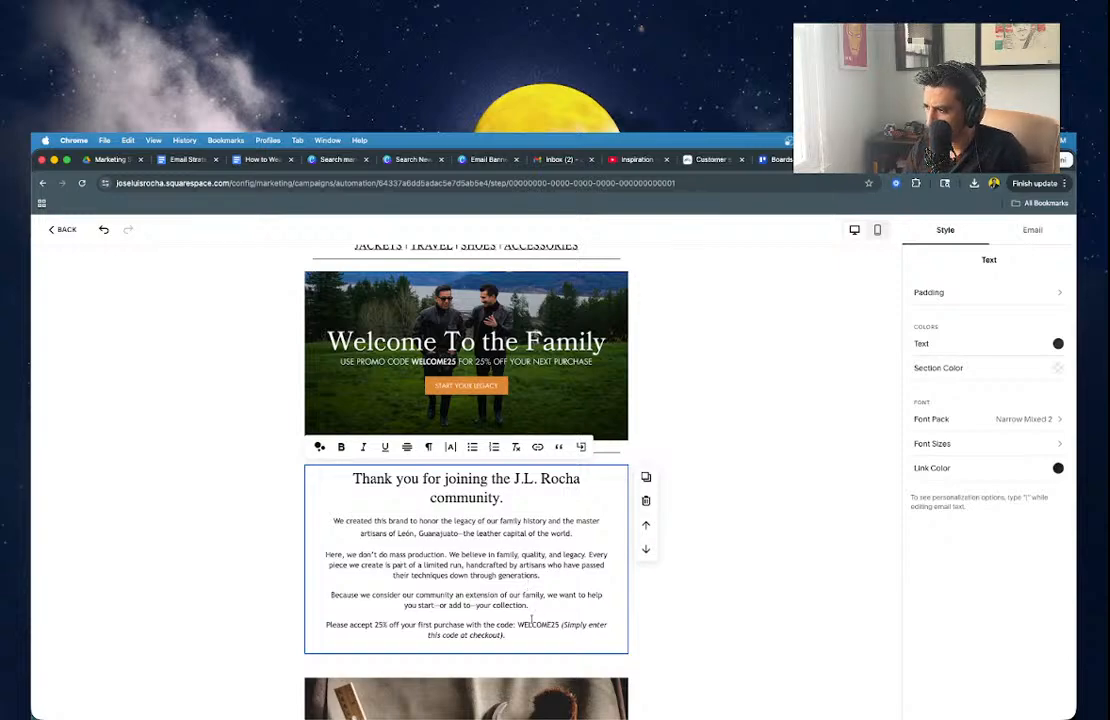
Check the WELCOME25 promo code line, then deselect the welcome text block.
{"action": "left_click", "coordinate": [549, 632]}
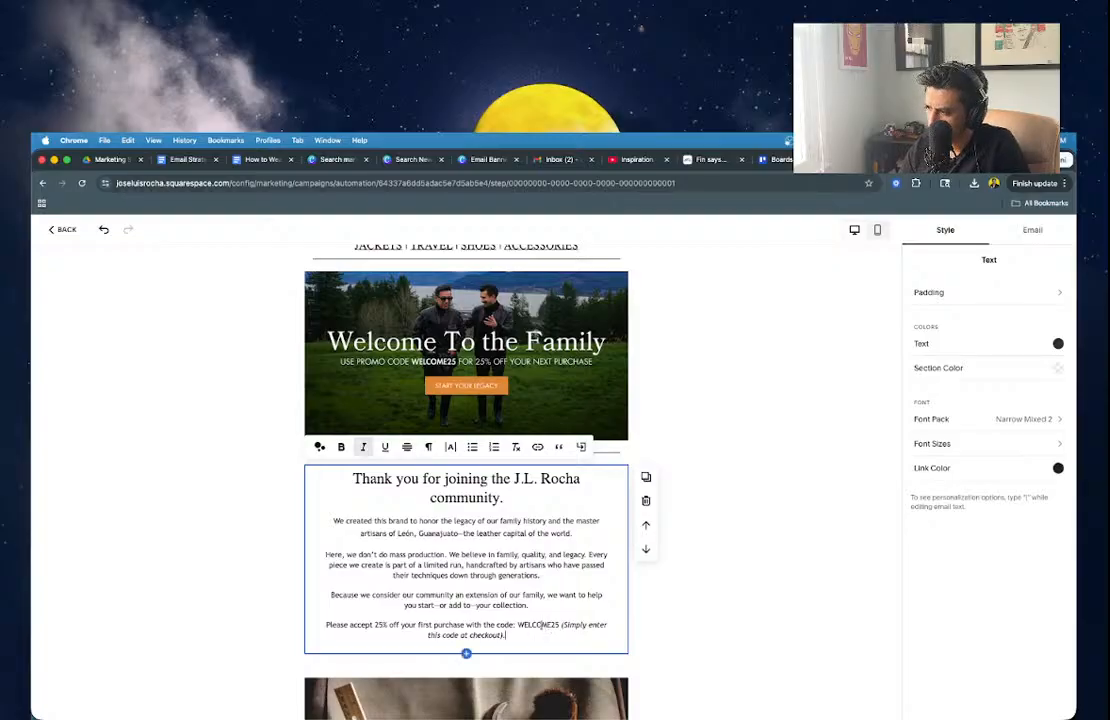
{"action": "double_click", "coordinate": [538, 627]}
{"action": "left_click", "coordinate": [536, 628]}
{"action": "left_click", "coordinate": [255, 611]}
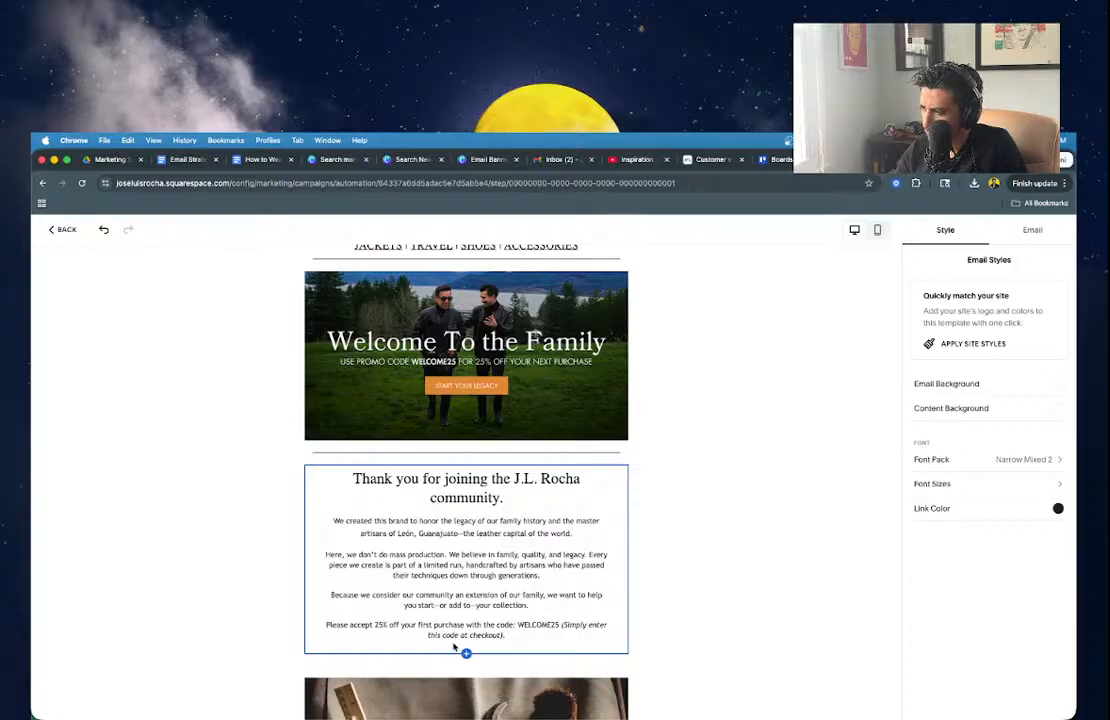
Insert a button below the welcome text labelled GET STARTED.
{"action": "left_click", "coordinate": [466, 655]}
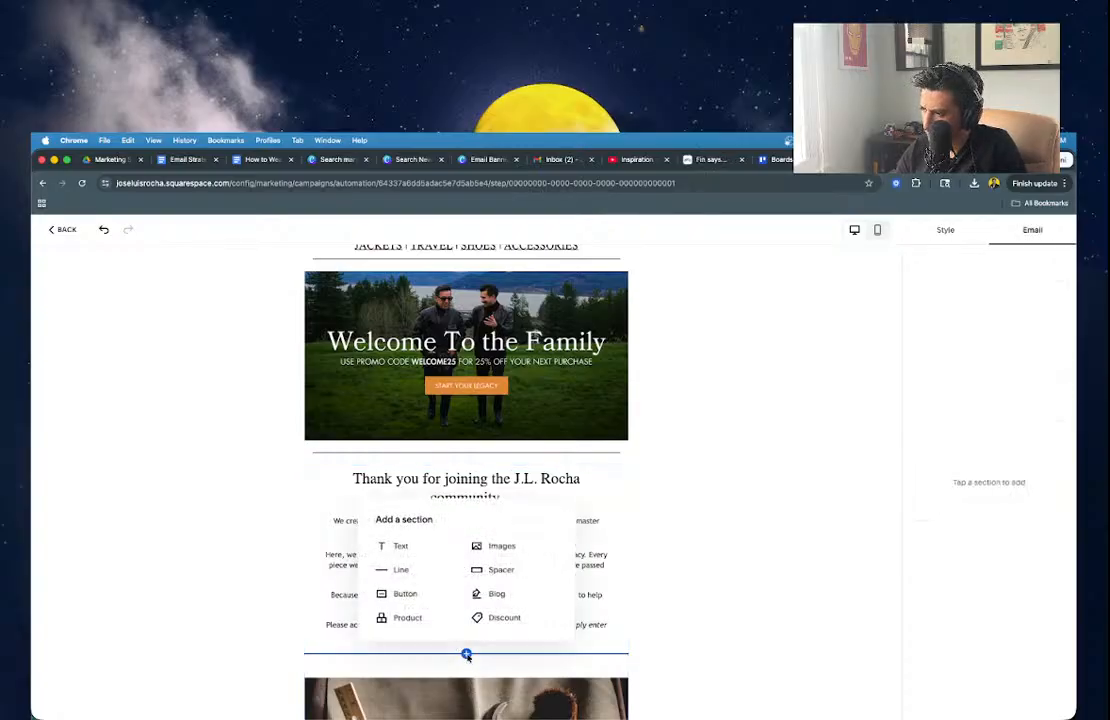
{"action": "left_click", "coordinate": [402, 594]}
{"action": "triple_click", "coordinate": [456, 679]}
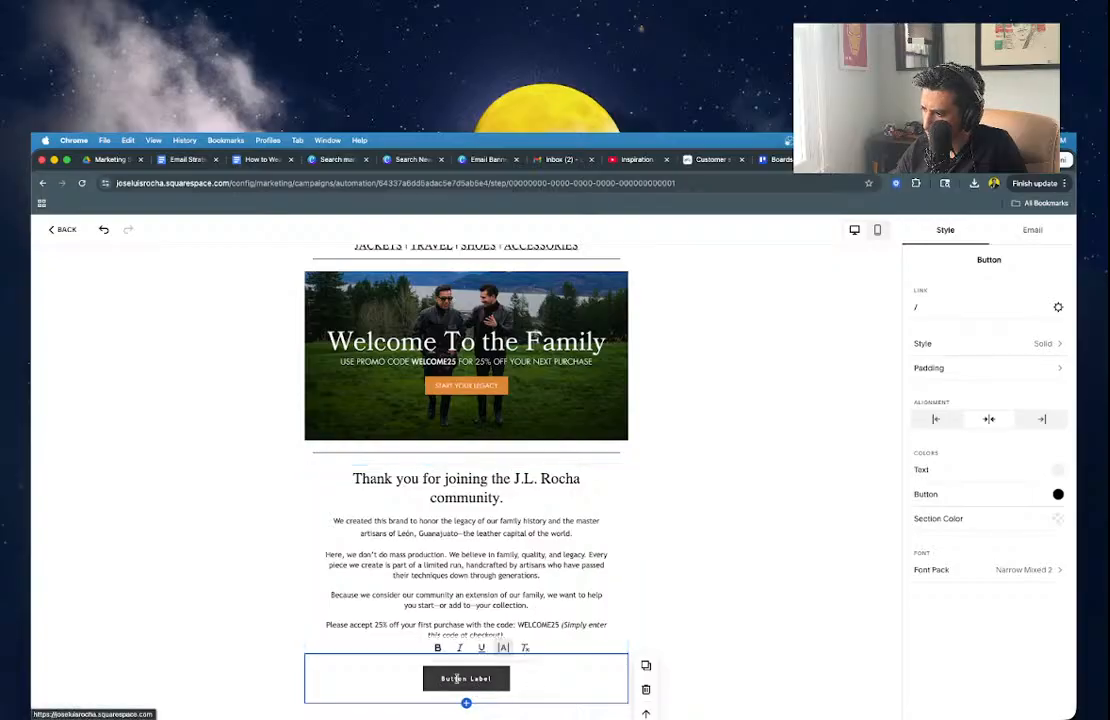
{"action": "type", "text": "GET STARTED!"}
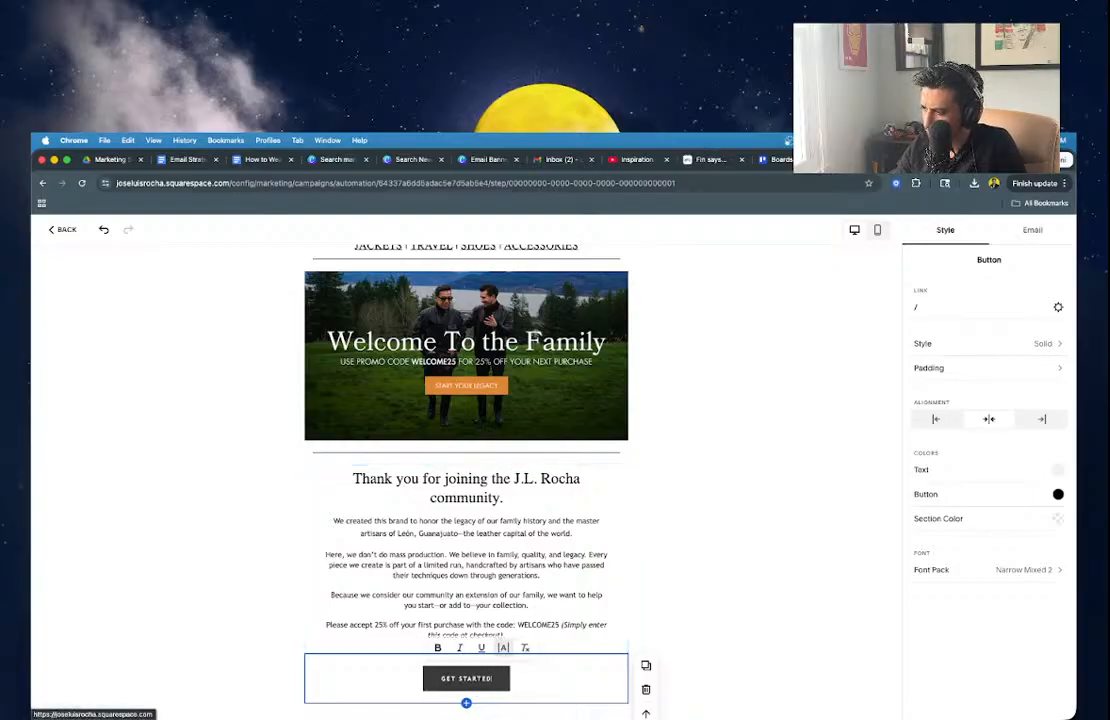
{"action": "key", "text": "ctrl+a"}
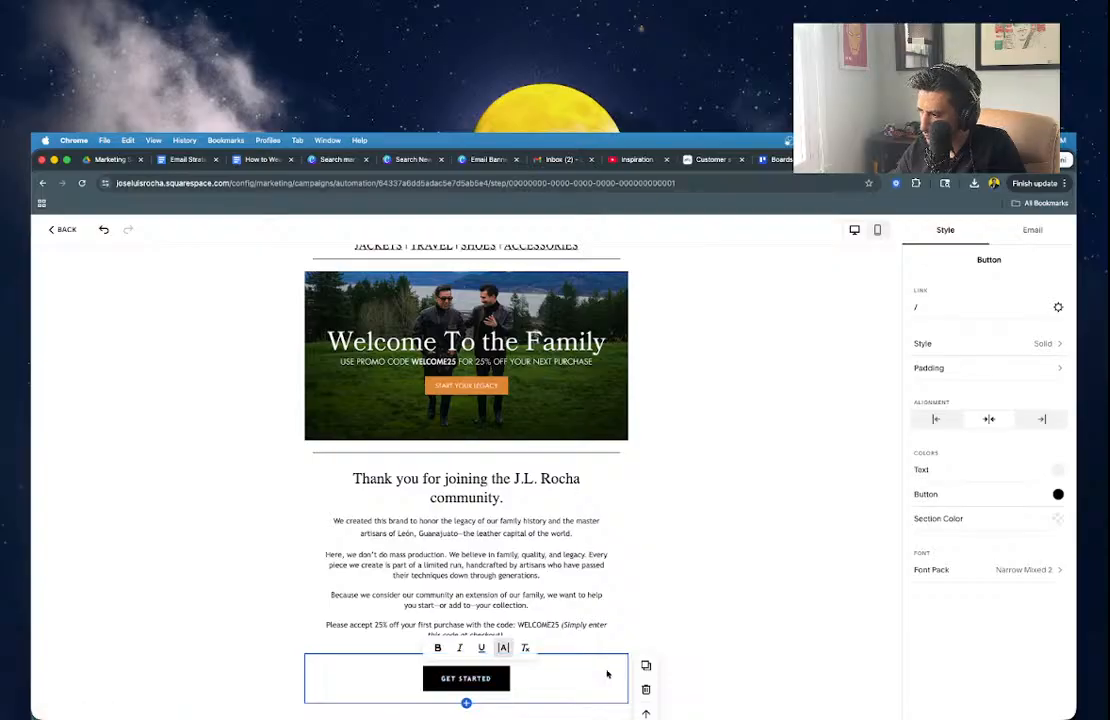
{"action": "scroll", "coordinate": [605, 672], "scroll_direction": "down", "scroll_amount": 2}
{"action": "left_click", "coordinate": [754, 593]}
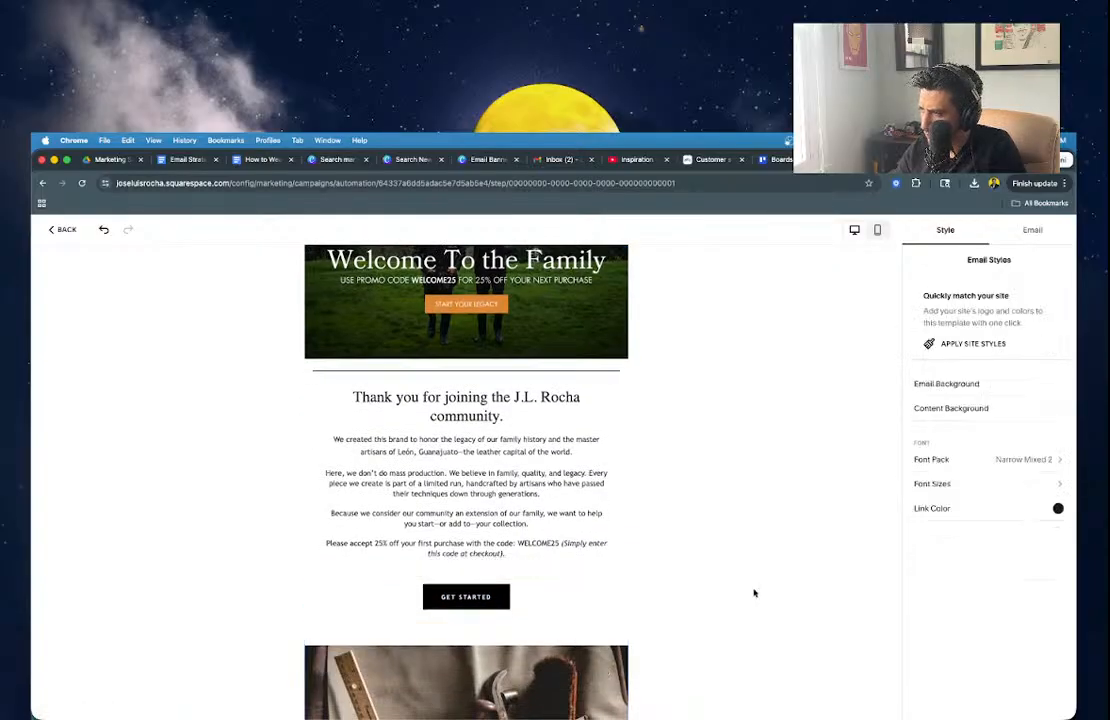
Duplicate the header divider and move the copy below the GET STARTED button.
{"action": "left_click", "coordinate": [510, 374]}
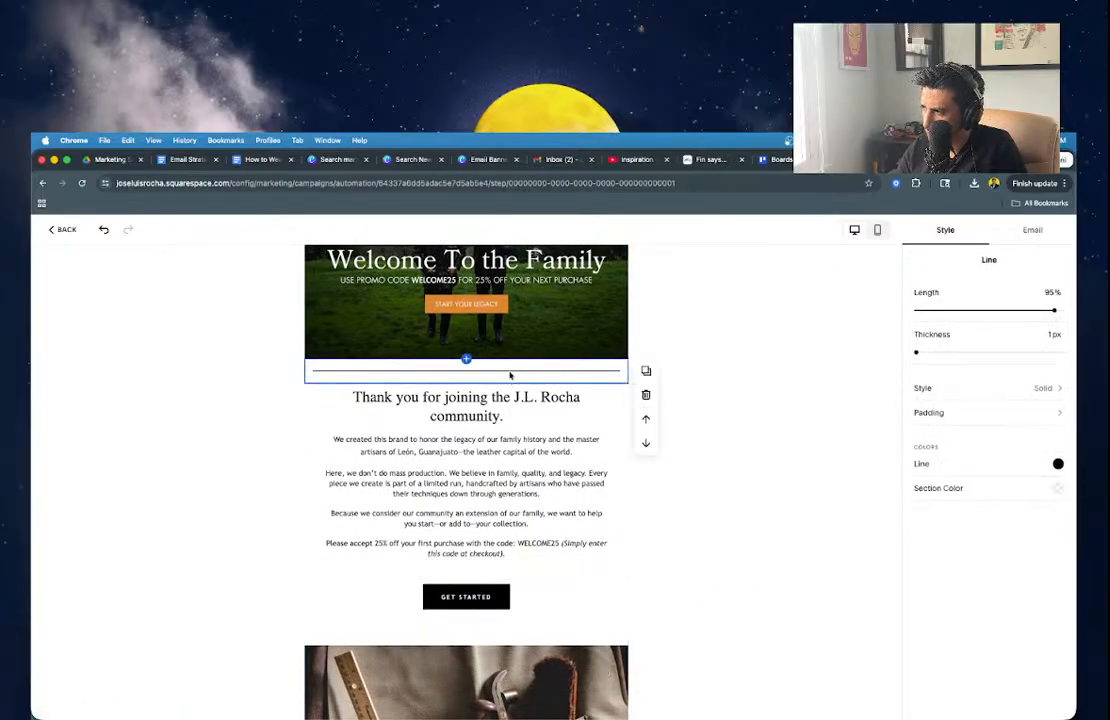
{"action": "left_click", "coordinate": [643, 372]}
{"action": "left_click", "coordinate": [646, 467]}
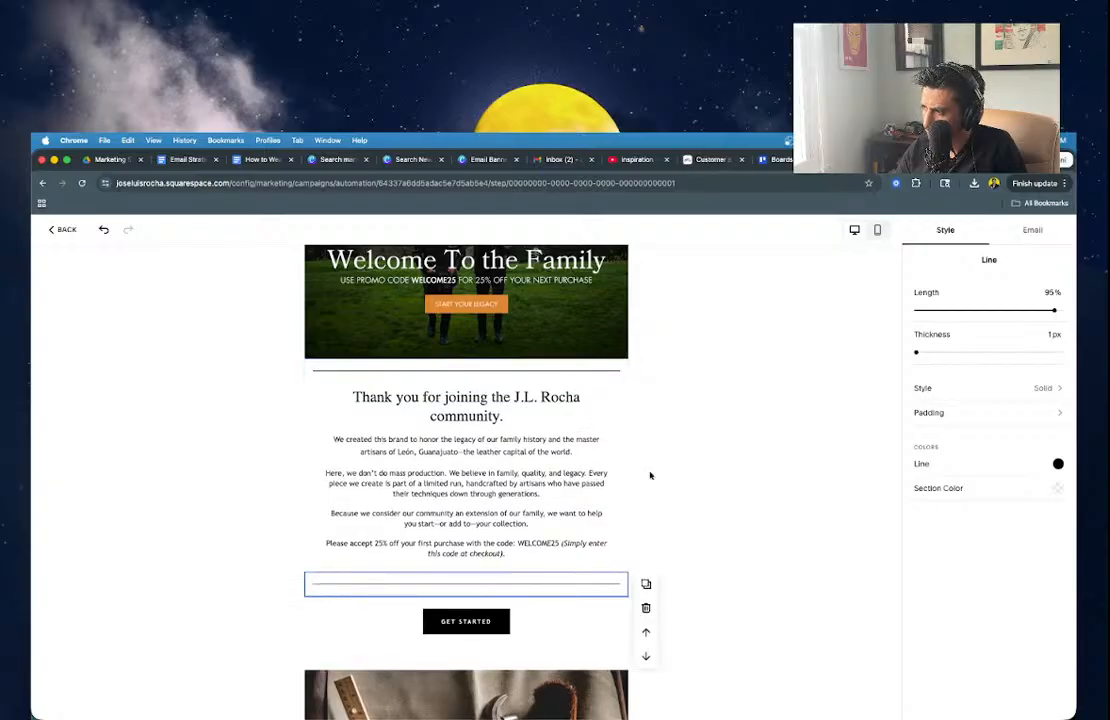
{"action": "left_click", "coordinate": [647, 657]}
{"action": "left_click", "coordinate": [543, 596]}
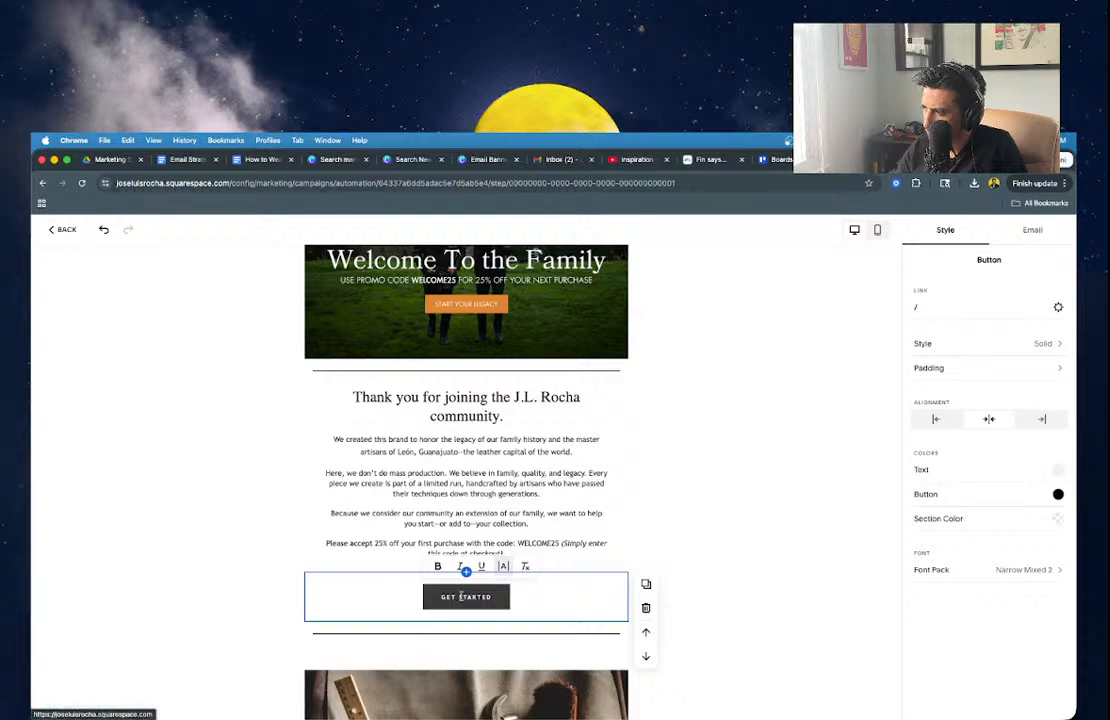
Change the button label to FIND YOUR PIECE and enlarge it to 2x size.
{"action": "triple_click", "coordinate": [474, 597]}
{"action": "type", "text": "F"}
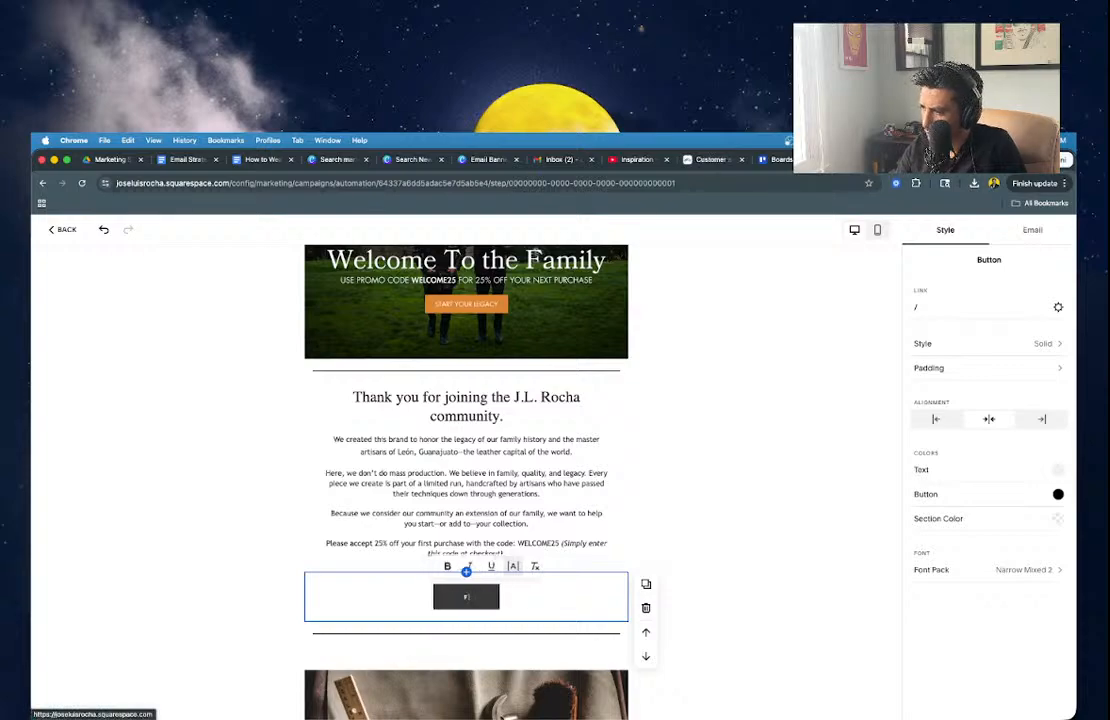
{"action": "type", "text": "IND YOUR PIECE"}
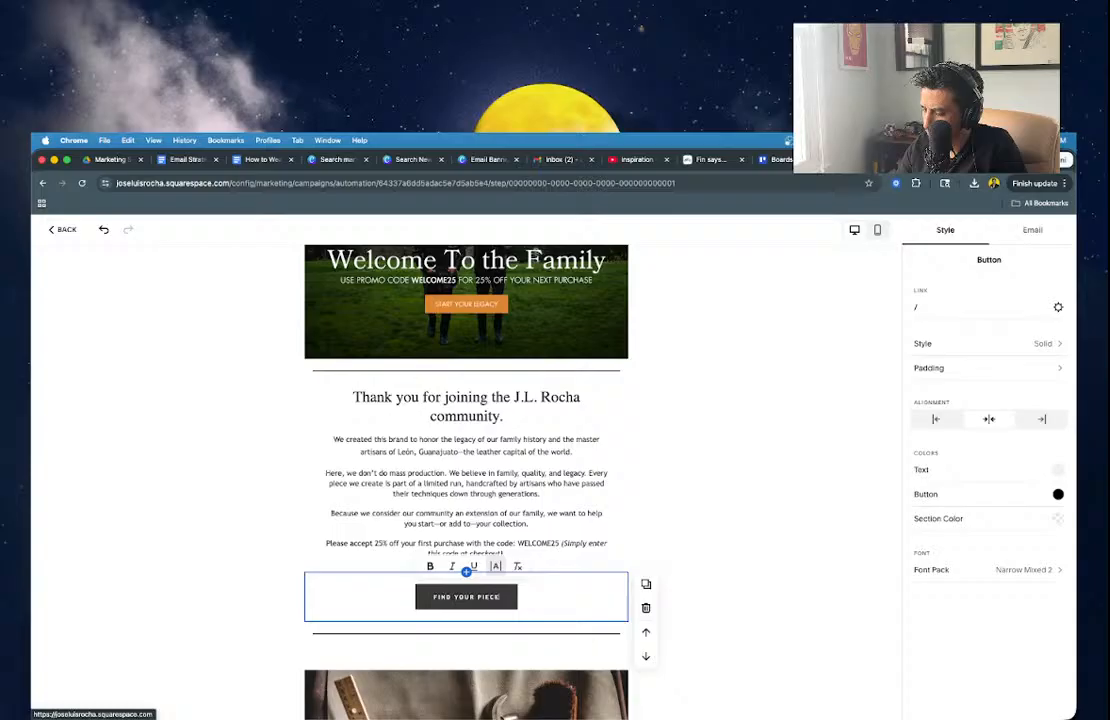
{"action": "triple_click", "coordinate": [465, 595]}
{"action": "left_click", "coordinate": [497, 567]}
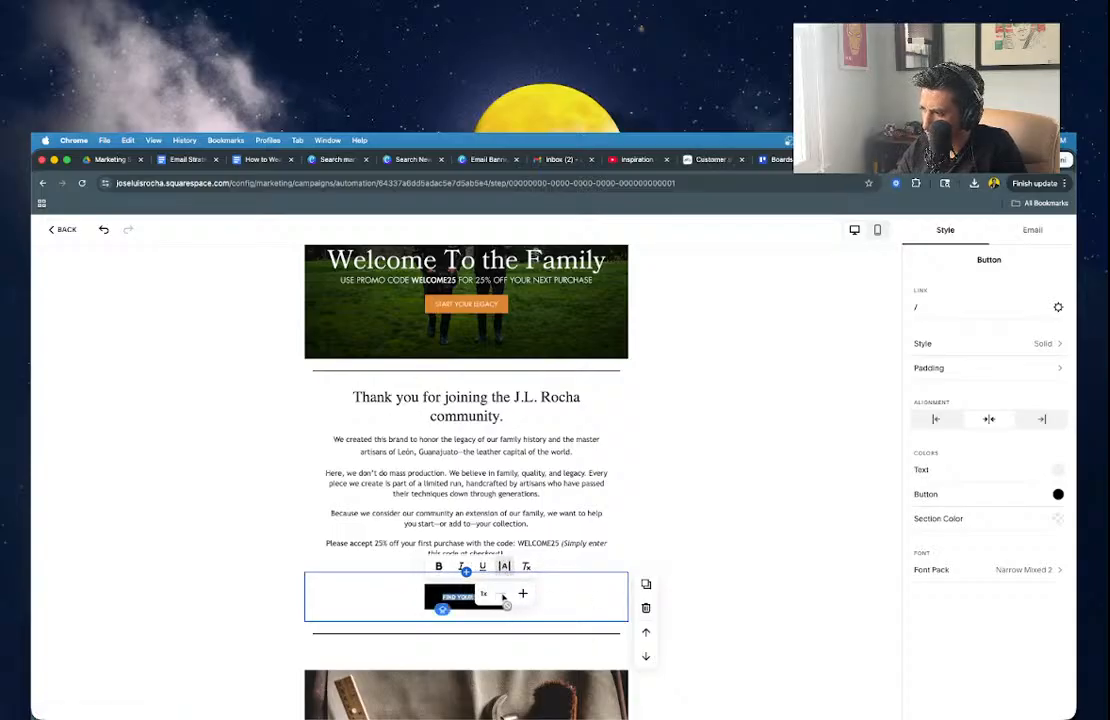
{"action": "left_click", "coordinate": [522, 593]}
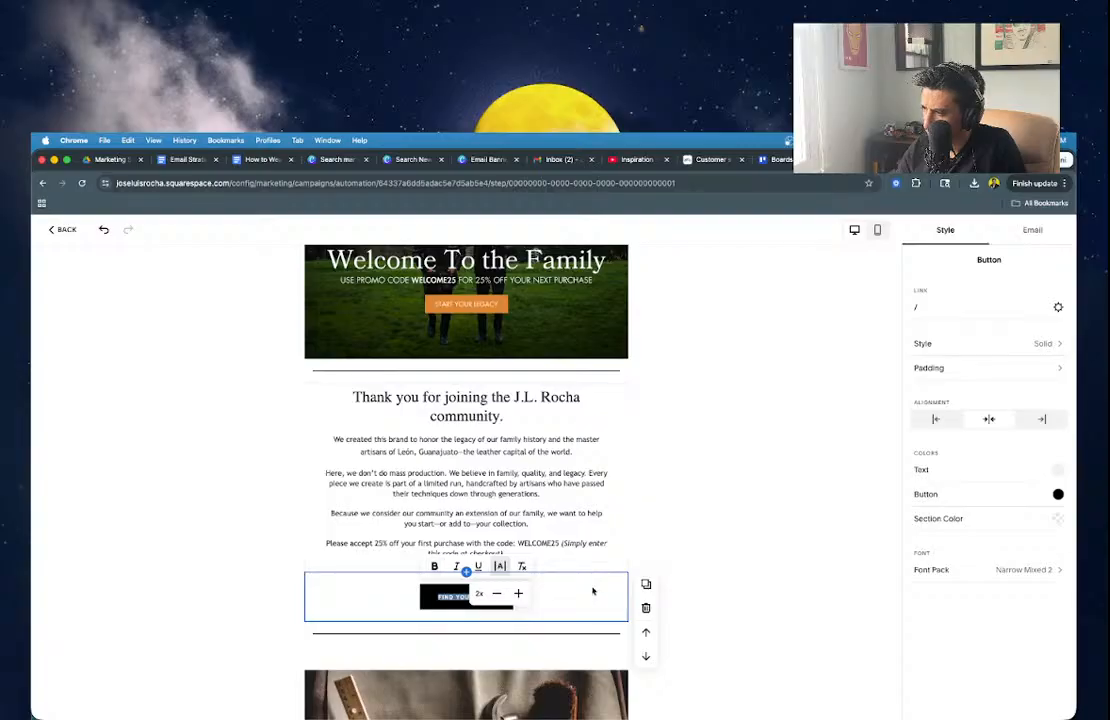
{"action": "left_click", "coordinate": [597, 594]}
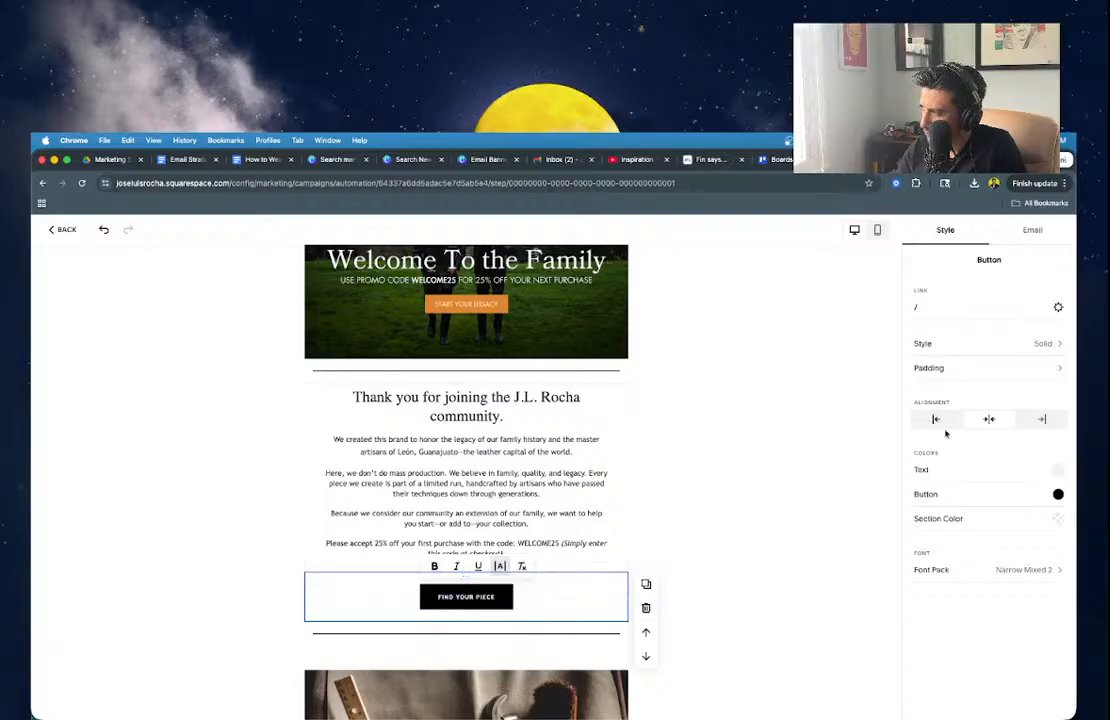
Rename the button label to LEGACY PIECE, then finally to SHOP NOW.
{"action": "double_click", "coordinate": [488, 597]}
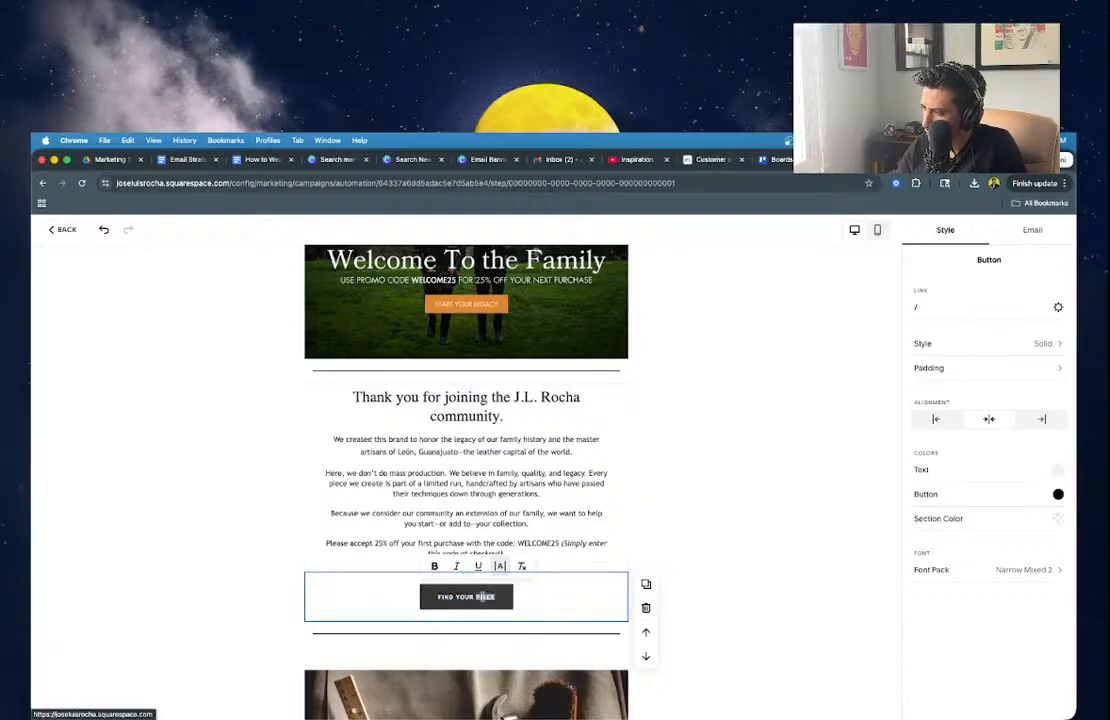
{"action": "key", "text": "BackSpace"}
{"action": "type", "text": "LEG"}
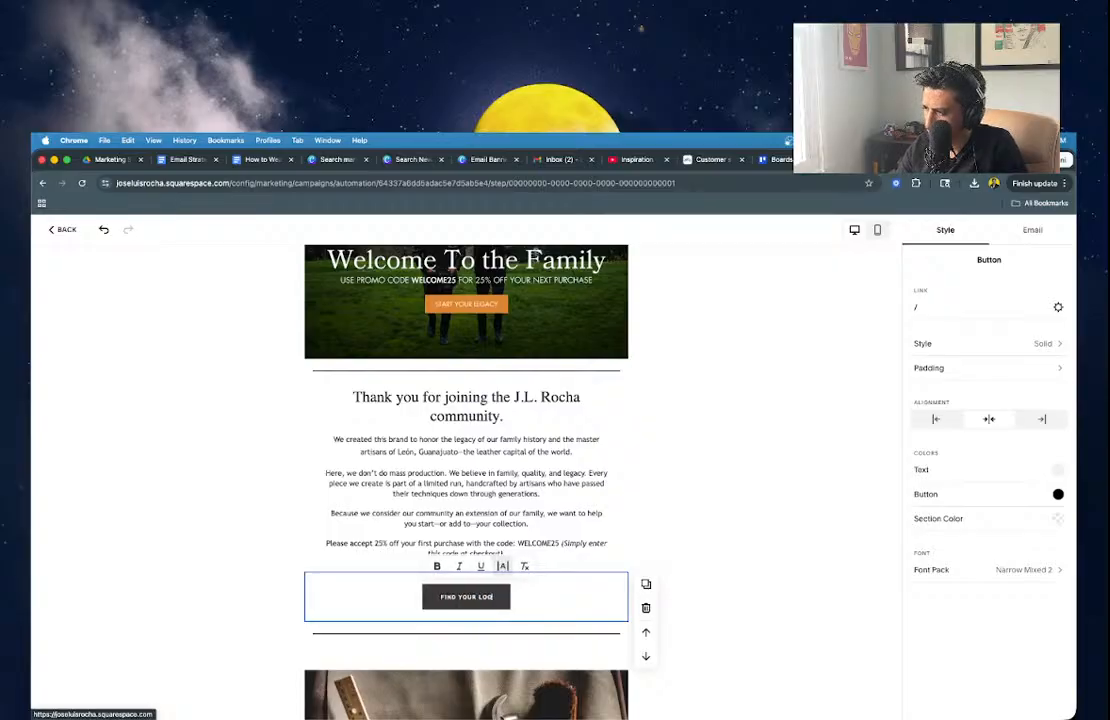
{"action": "type", "text": "ACY PIECE"}
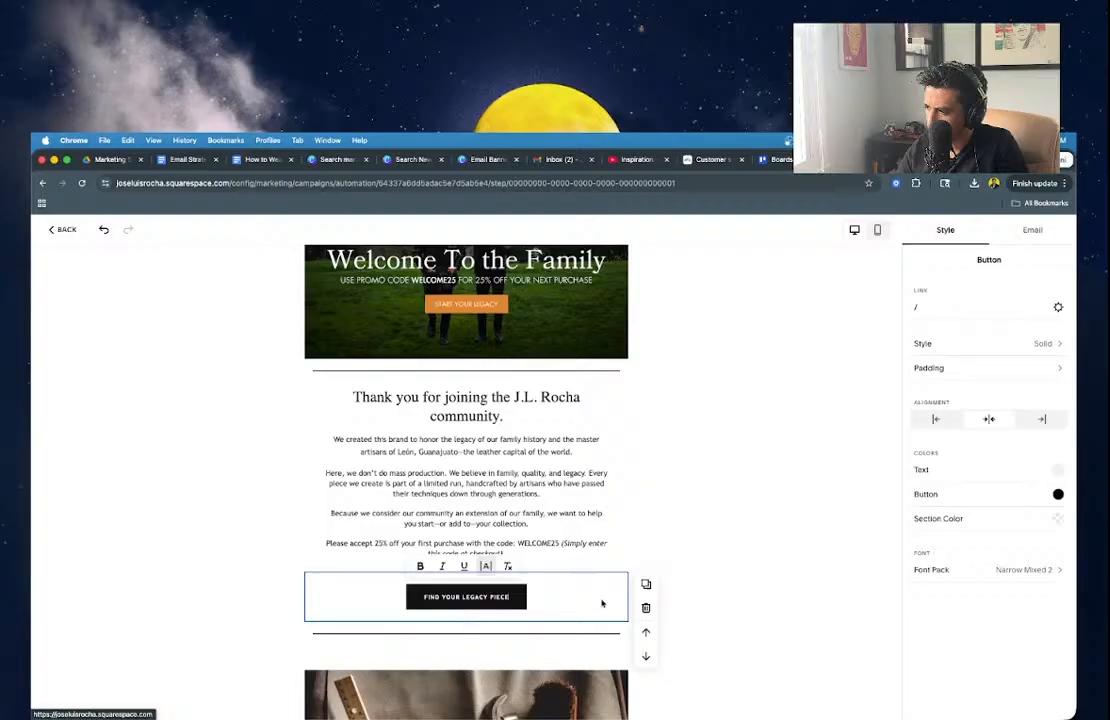
{"action": "left_click_drag", "start_coordinate": [602, 602], "coordinate": [394, 632]}
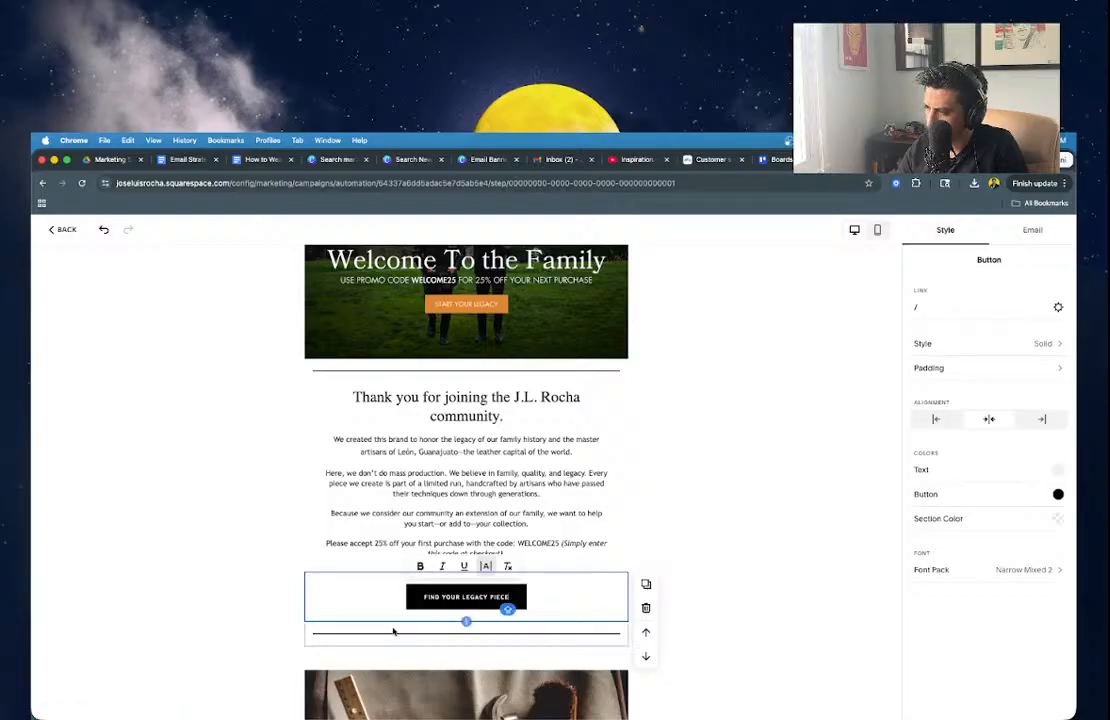
{"action": "type", "text": "SHOP NOW"}
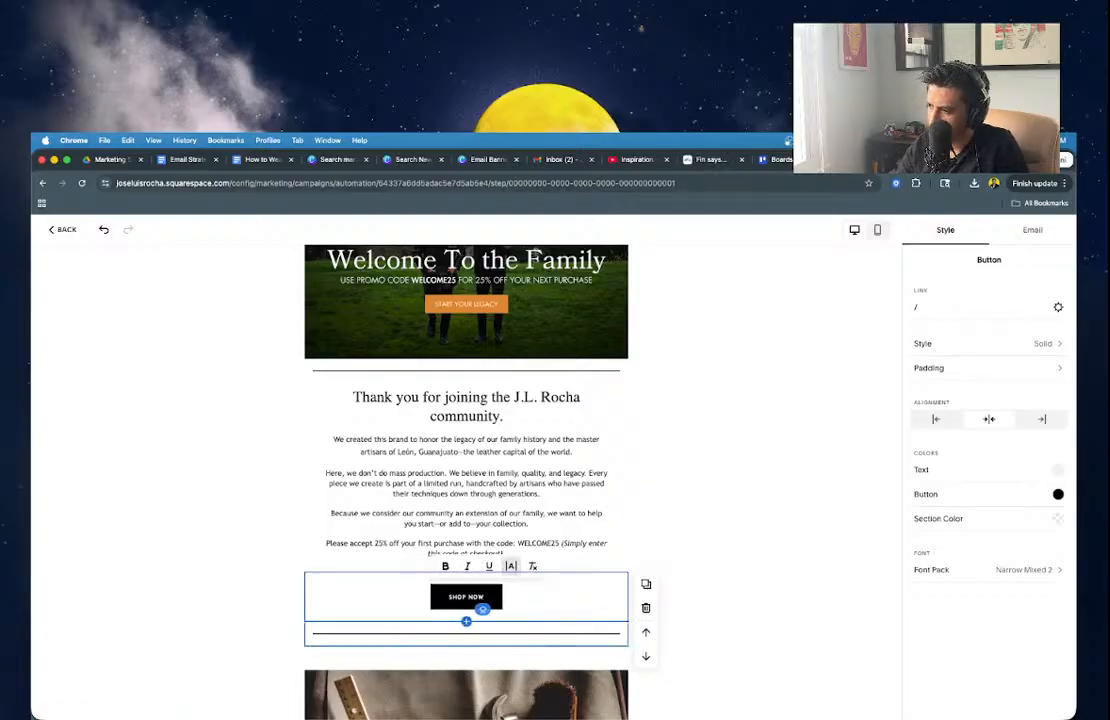
{"action": "left_click", "coordinate": [722, 532]}
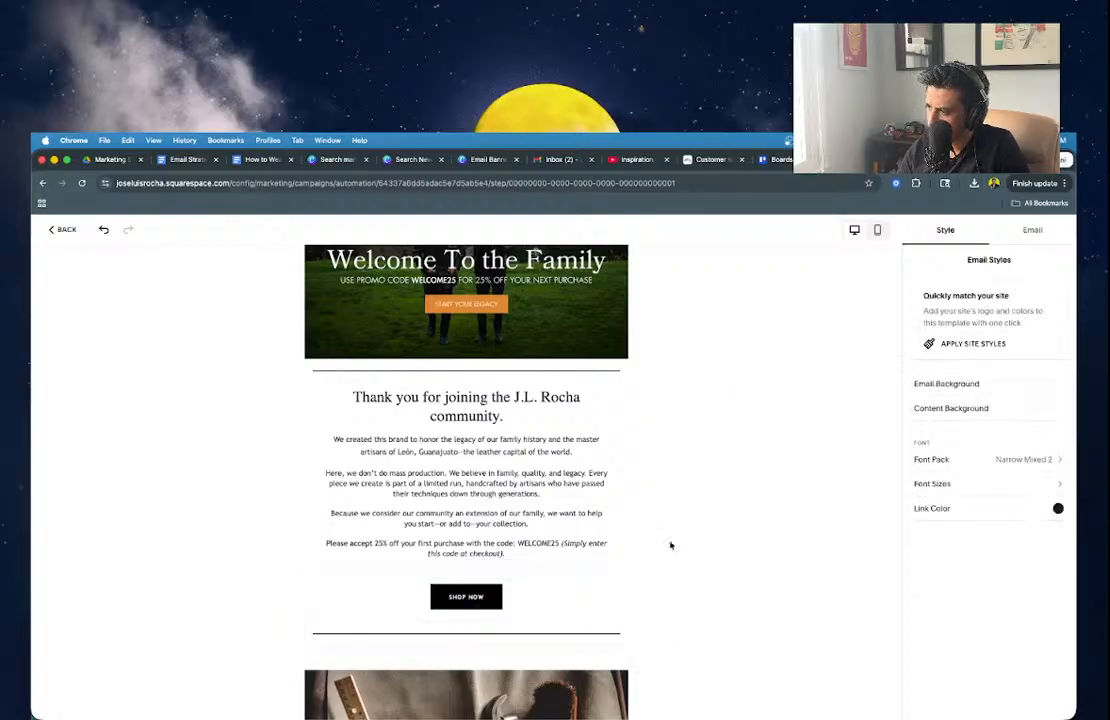
Link the SHOP NOW button to the Home page (/home) and save.
{"action": "double_click", "coordinate": [538, 543]}
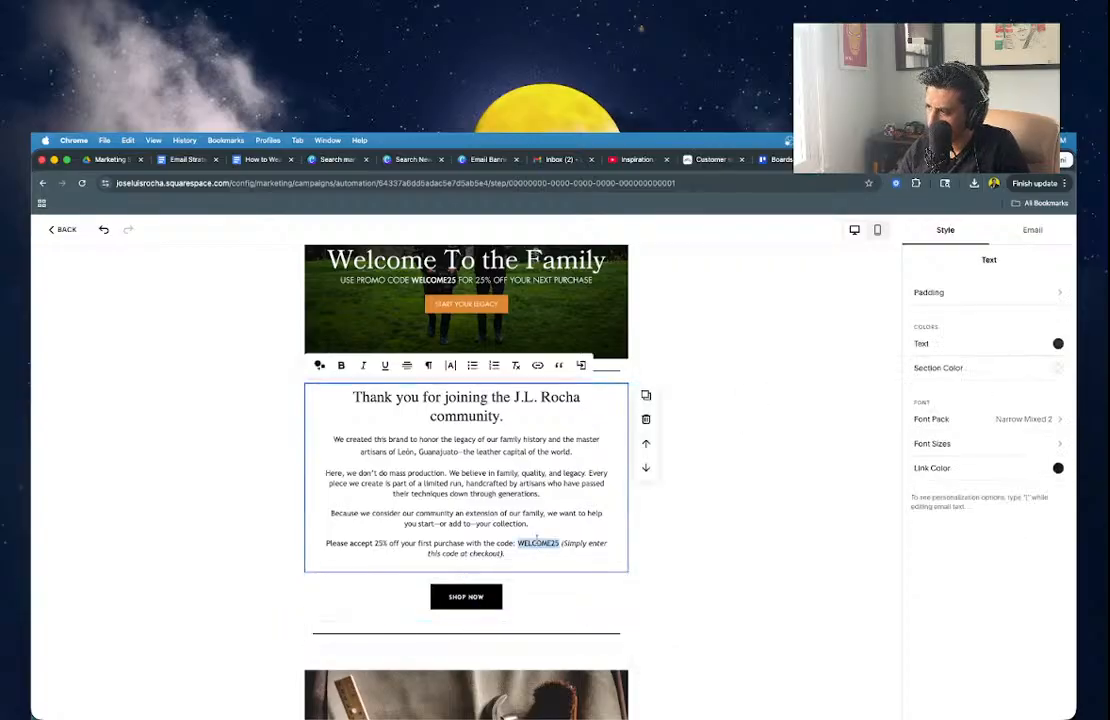
{"action": "left_click", "coordinate": [560, 600]}
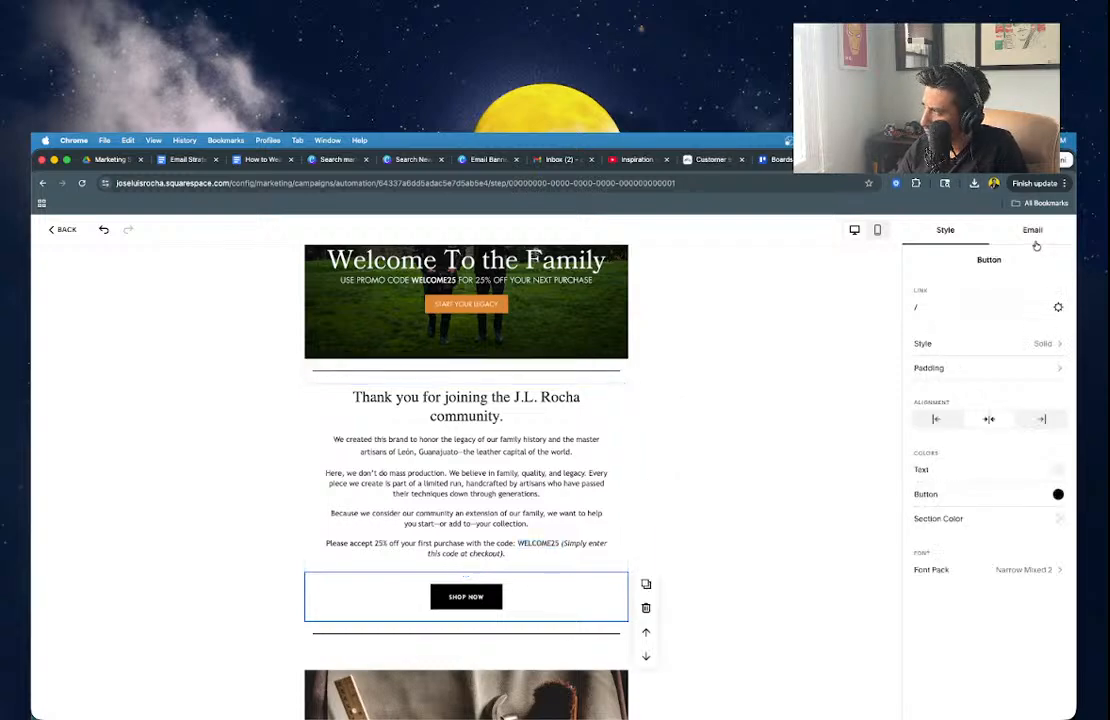
{"action": "left_click", "coordinate": [1058, 308]}
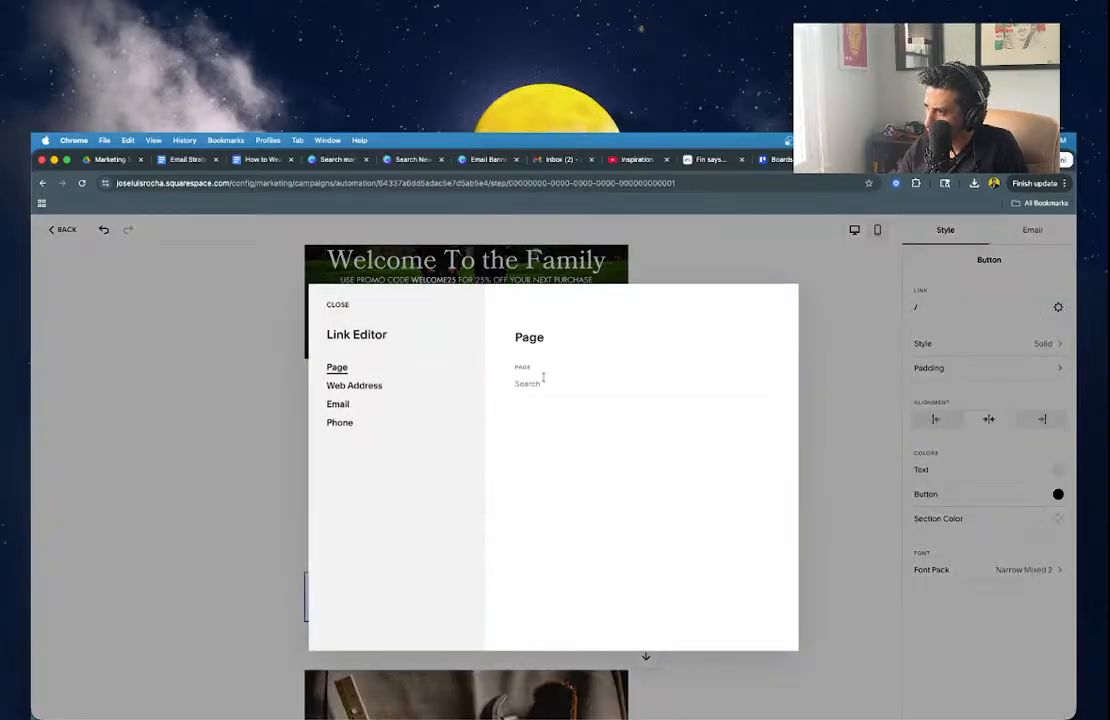
{"action": "left_click", "coordinate": [543, 380]}
{"action": "left_click", "coordinate": [552, 415]}
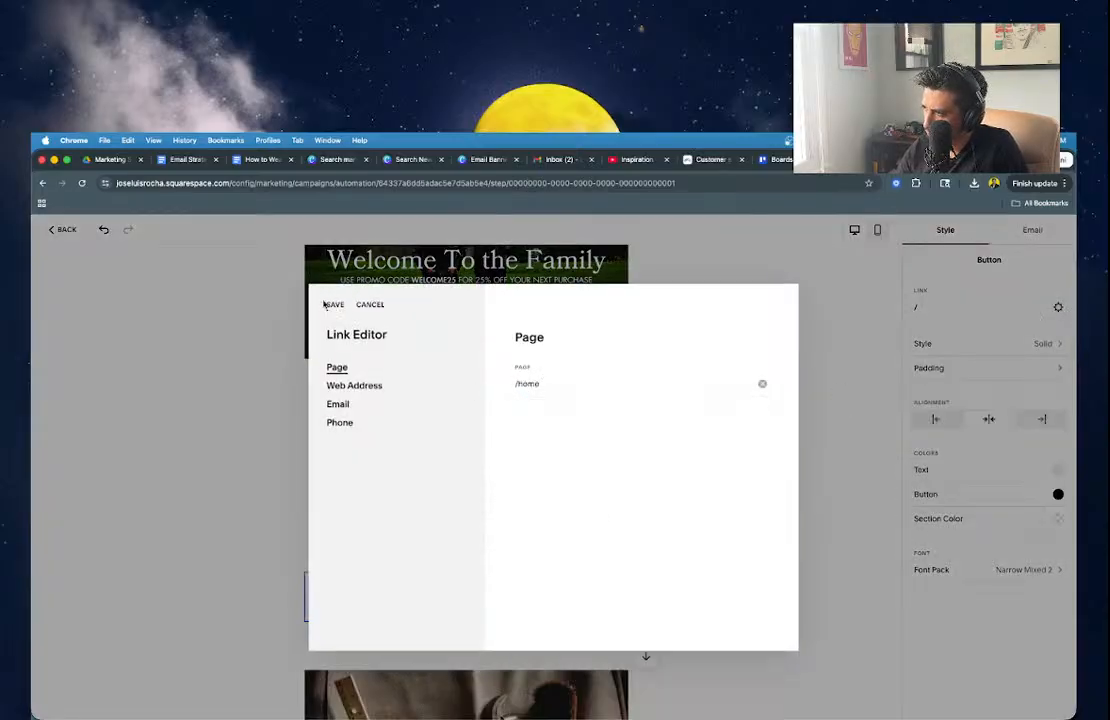
{"action": "left_click", "coordinate": [333, 305]}
{"action": "left_click", "coordinate": [255, 574]}
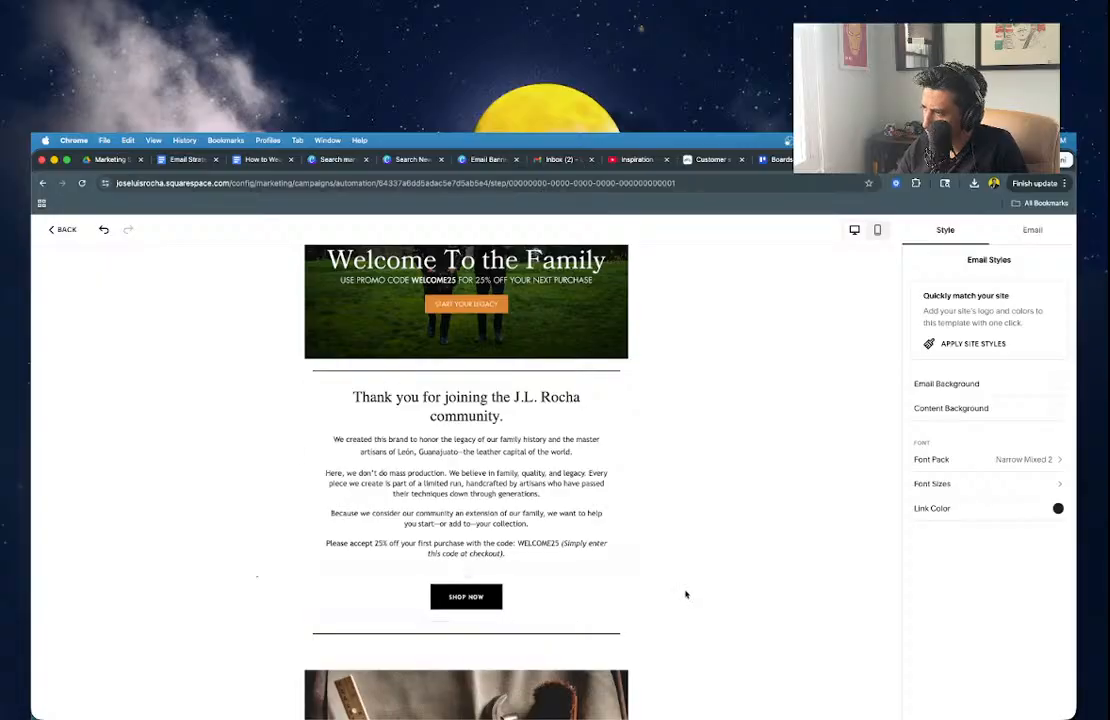
{"action": "scroll", "coordinate": [708, 598], "scroll_direction": "down", "scroll_amount": 3}
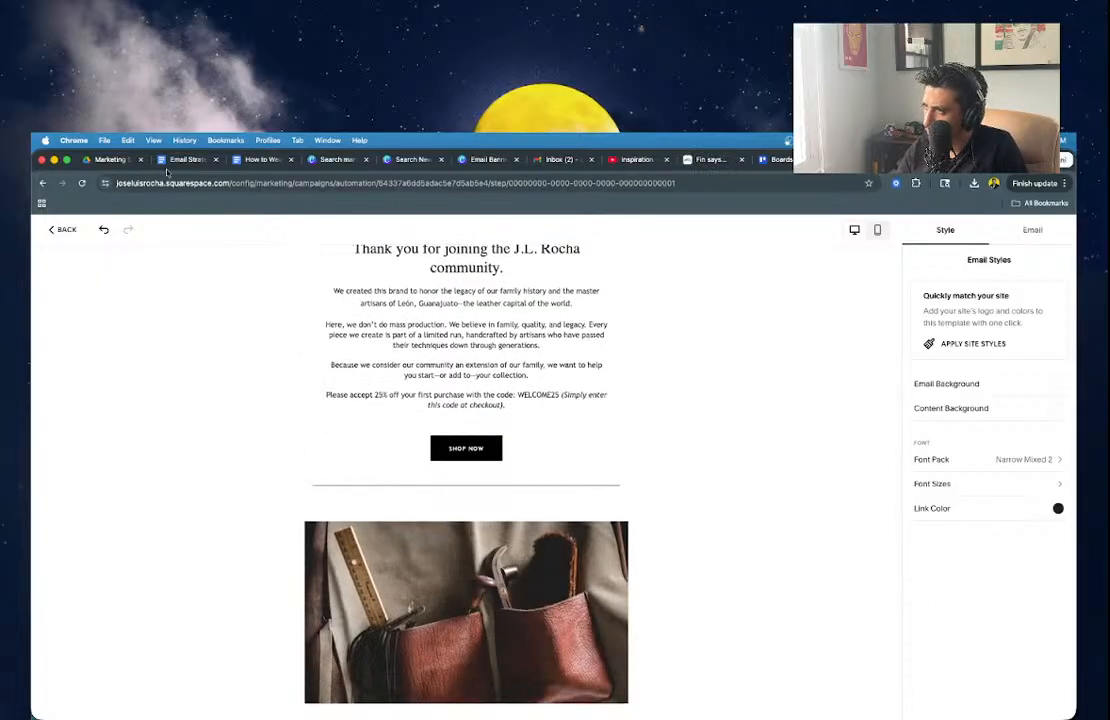
{"action": "left_click", "coordinate": [184, 160]}
Scroll the Google Docs draft down to the signature product list, then return to Squarespace.
{"action": "left_click", "coordinate": [417, 430]}
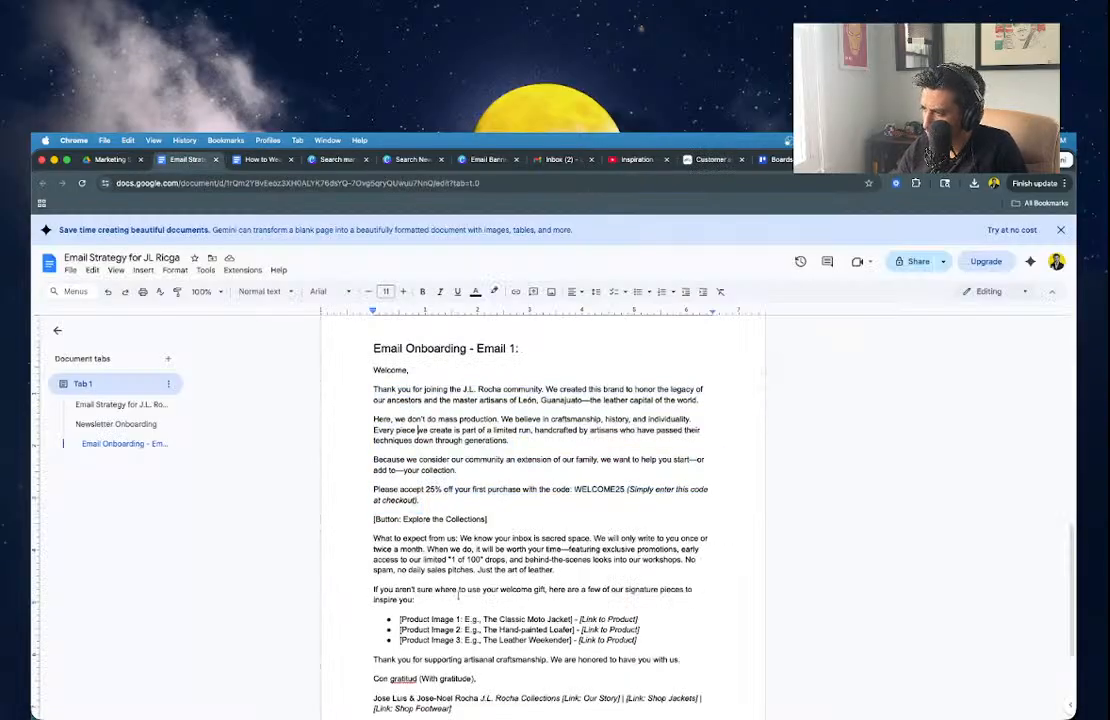
{"action": "scroll", "coordinate": [517, 559], "scroll_direction": "down", "scroll_amount": 2}
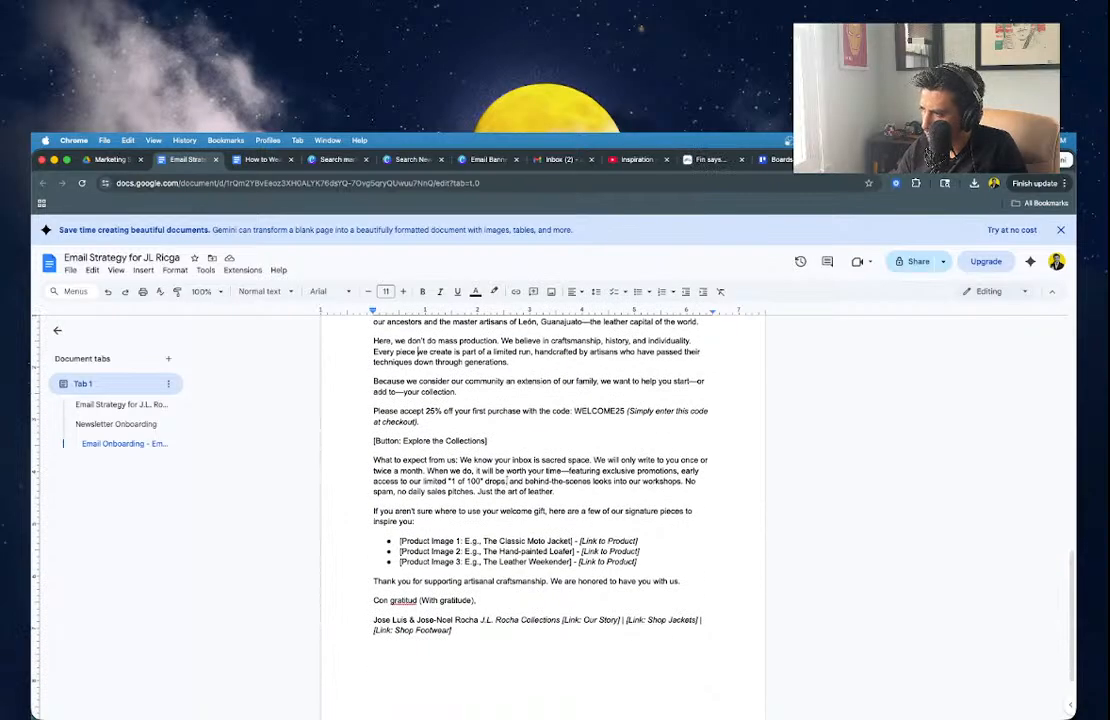
{"action": "scroll", "coordinate": [507, 480], "scroll_direction": "down", "scroll_amount": 1}
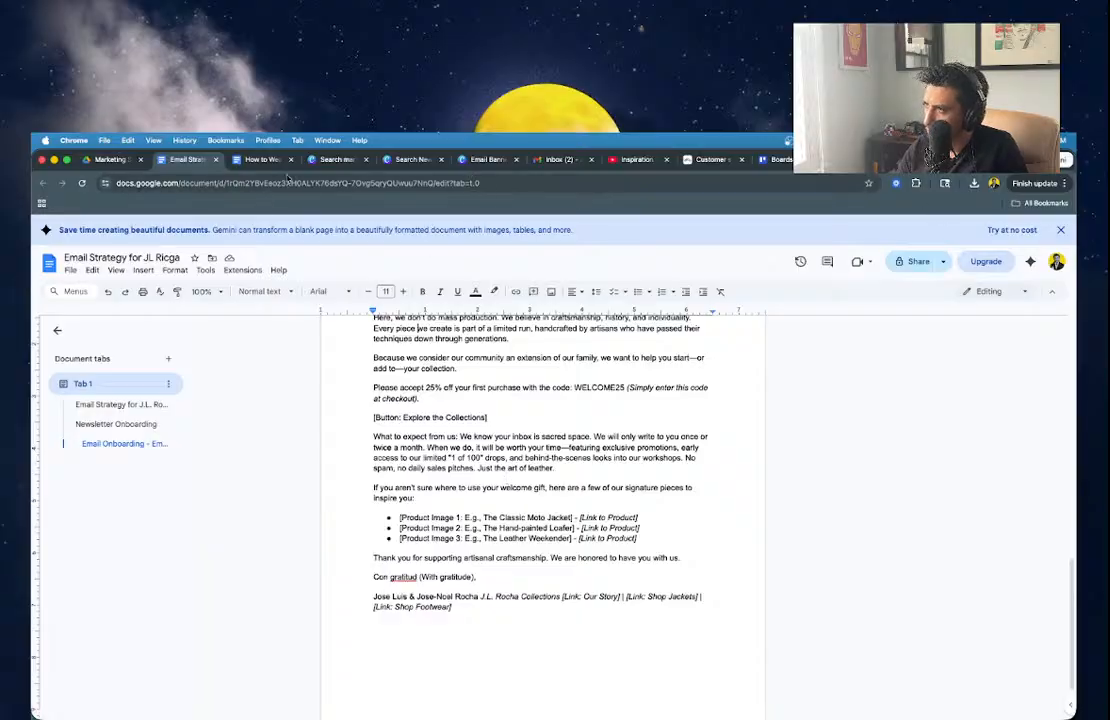
{"action": "left_click", "coordinate": [776, 159]}
{"action": "left_click", "coordinate": [712, 159]}
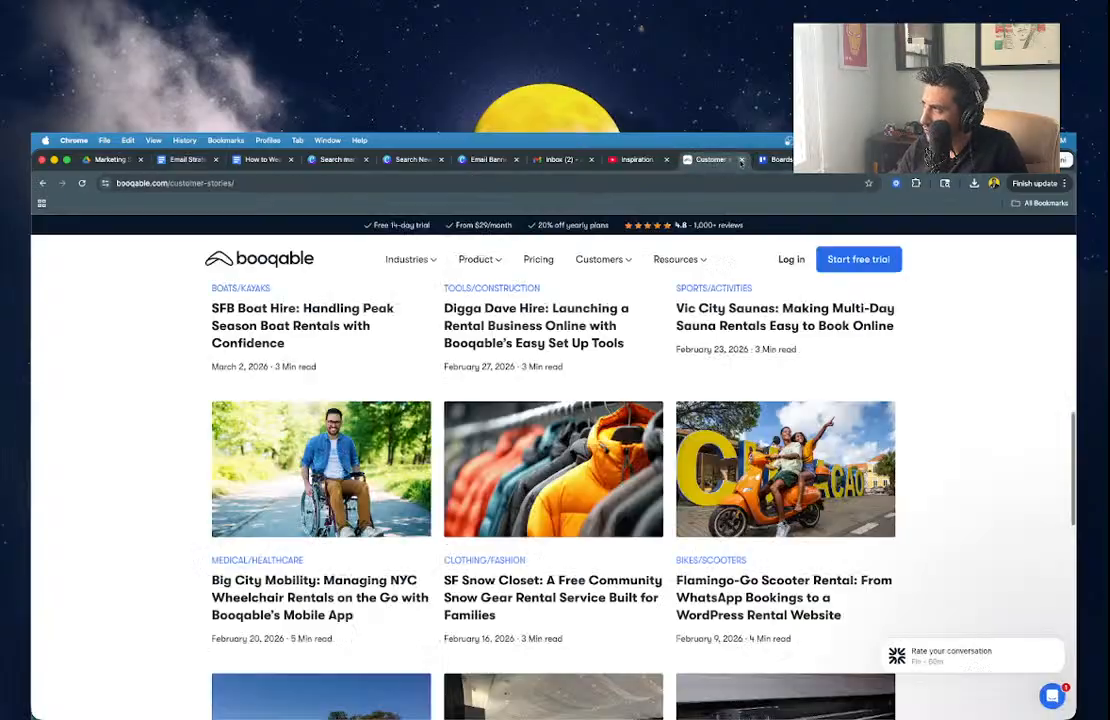
{"action": "left_click", "coordinate": [741, 159]}
{"action": "left_click", "coordinate": [784, 161]}
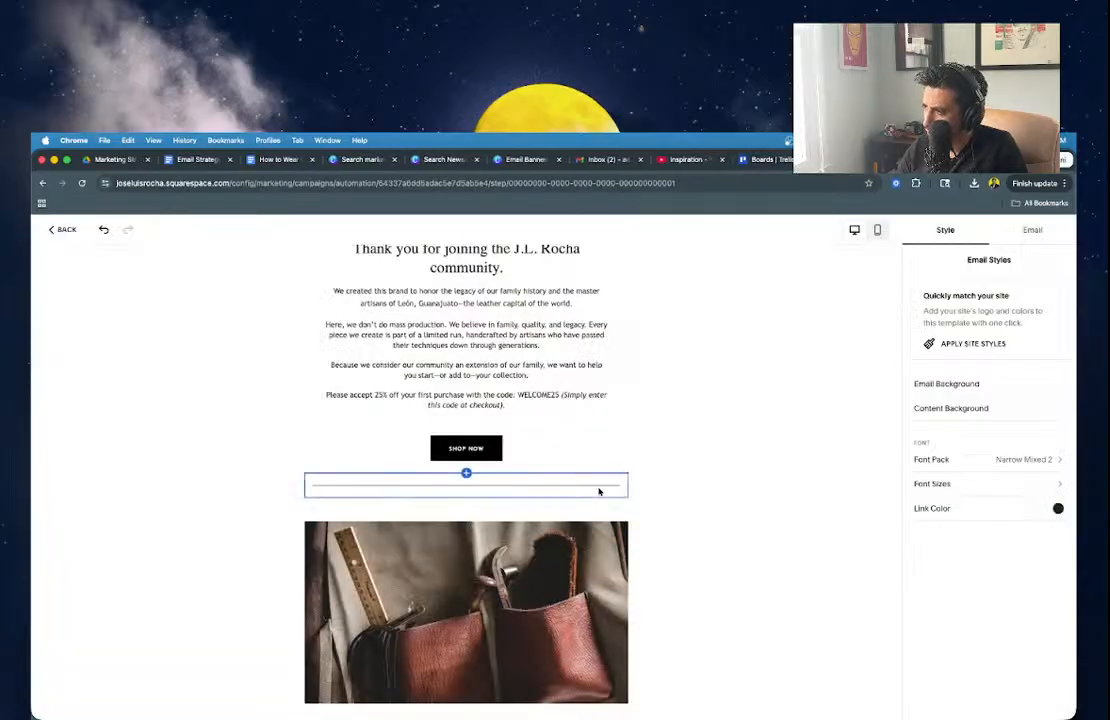
Give the leather bag image block small side padding.
{"action": "scroll", "coordinate": [600, 490], "scroll_direction": "up", "scroll_amount": 3}
{"action": "scroll", "coordinate": [598, 488], "scroll_direction": "down", "scroll_amount": 3}
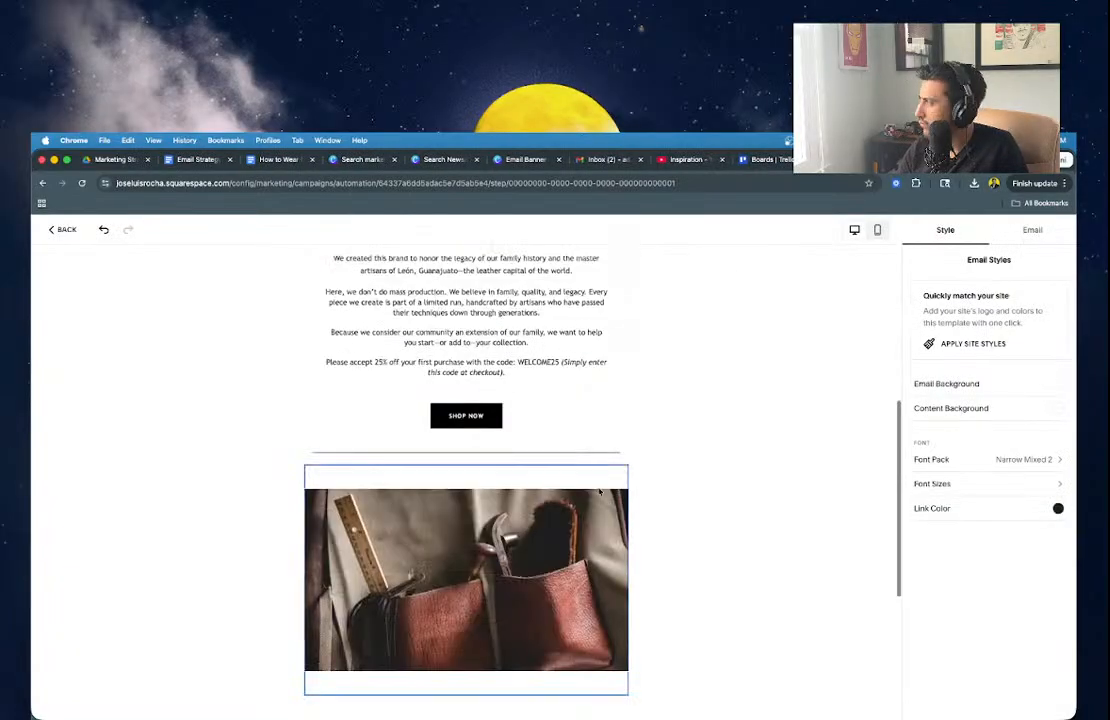
{"action": "mouse_move", "coordinate": [607, 585]}
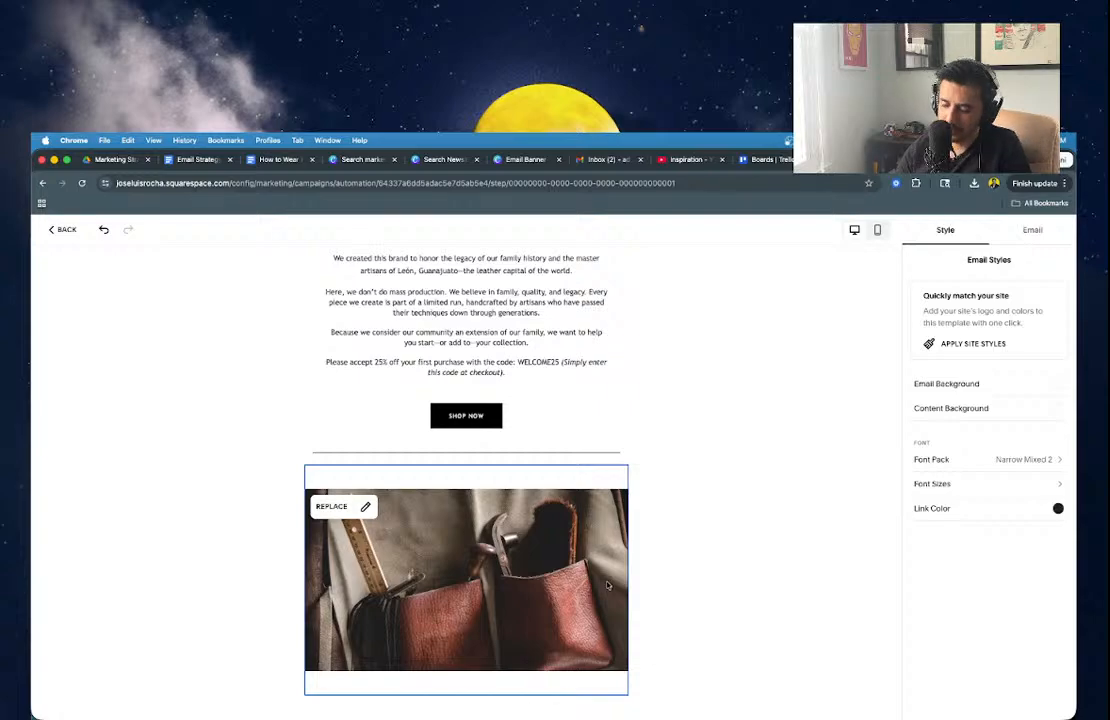
{"action": "left_click", "coordinate": [551, 599]}
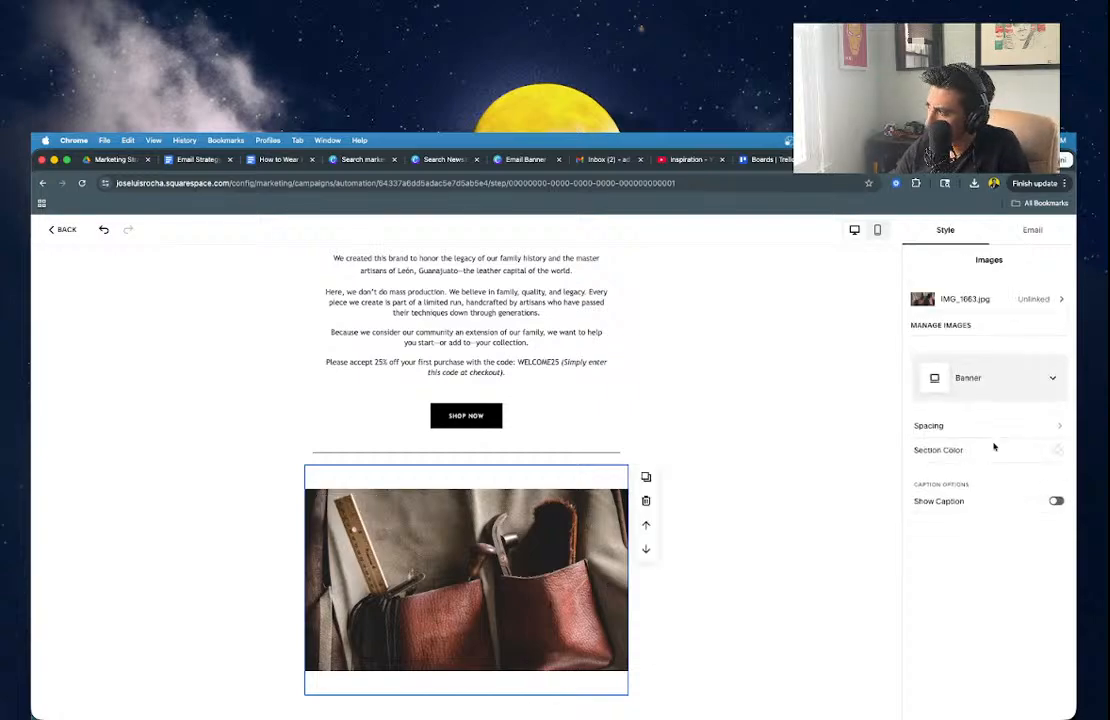
{"action": "left_click", "coordinate": [986, 429]}
{"action": "left_click", "coordinate": [930, 358]}
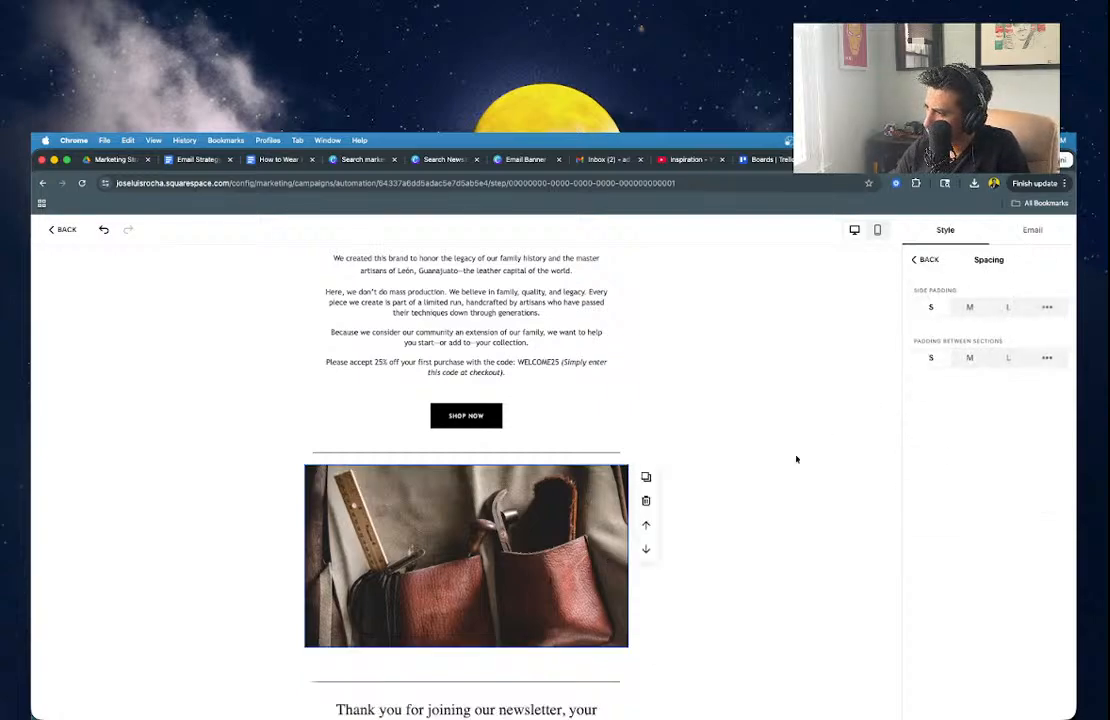
{"action": "left_click", "coordinate": [756, 497]}
Delete the empty spacer beneath the bag image.
{"action": "left_click", "coordinate": [515, 662]}
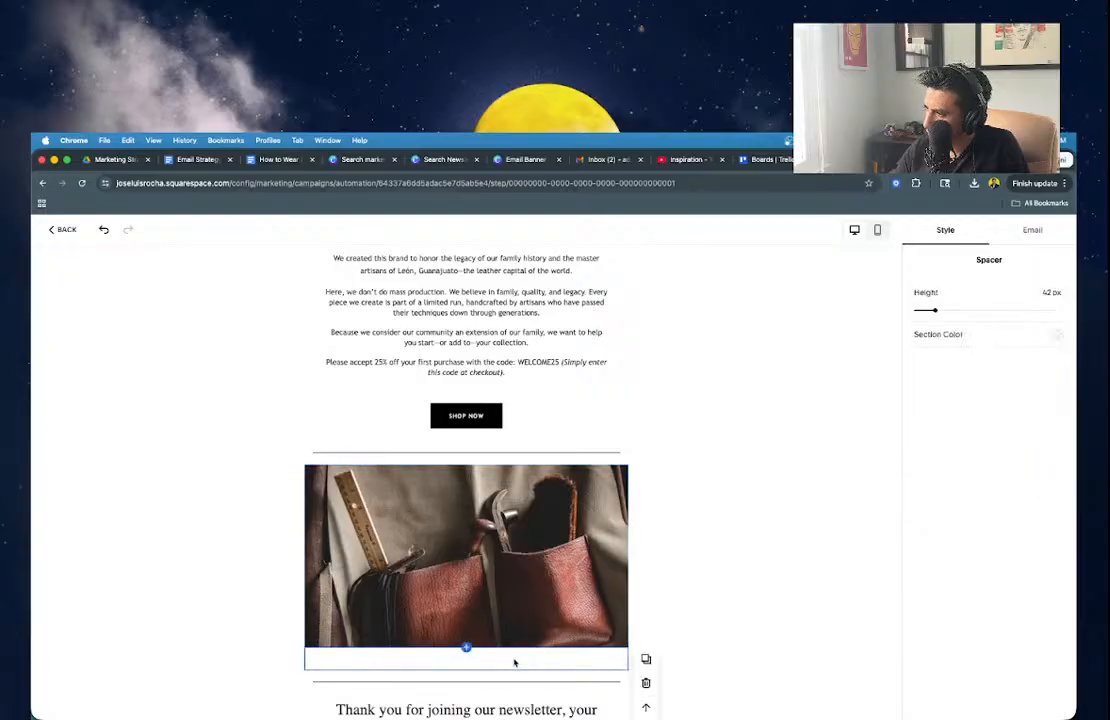
{"action": "left_click_drag", "start_coordinate": [935, 310], "coordinate": [921, 310]}
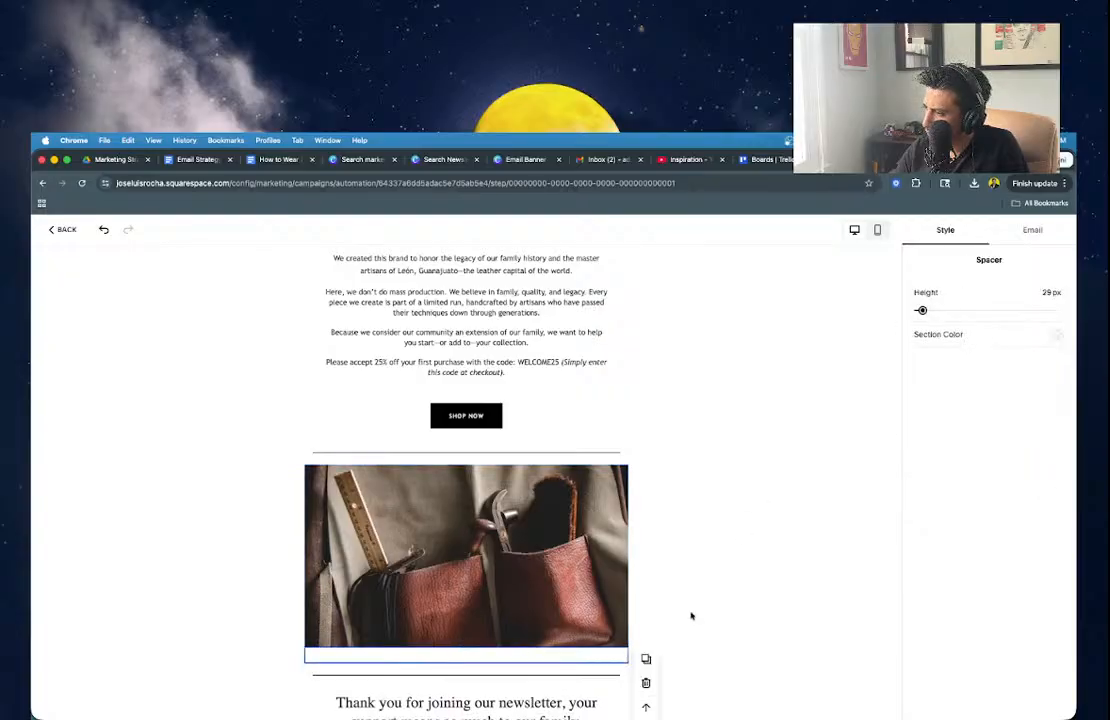
{"action": "left_click", "coordinate": [646, 682]}
{"action": "left_click", "coordinate": [691, 619]}
Review the email layout from the 'Thank you for joining' text through the SHOP NOW button.
{"action": "scroll", "coordinate": [691, 619], "scroll_direction": "down", "scroll_amount": 2}
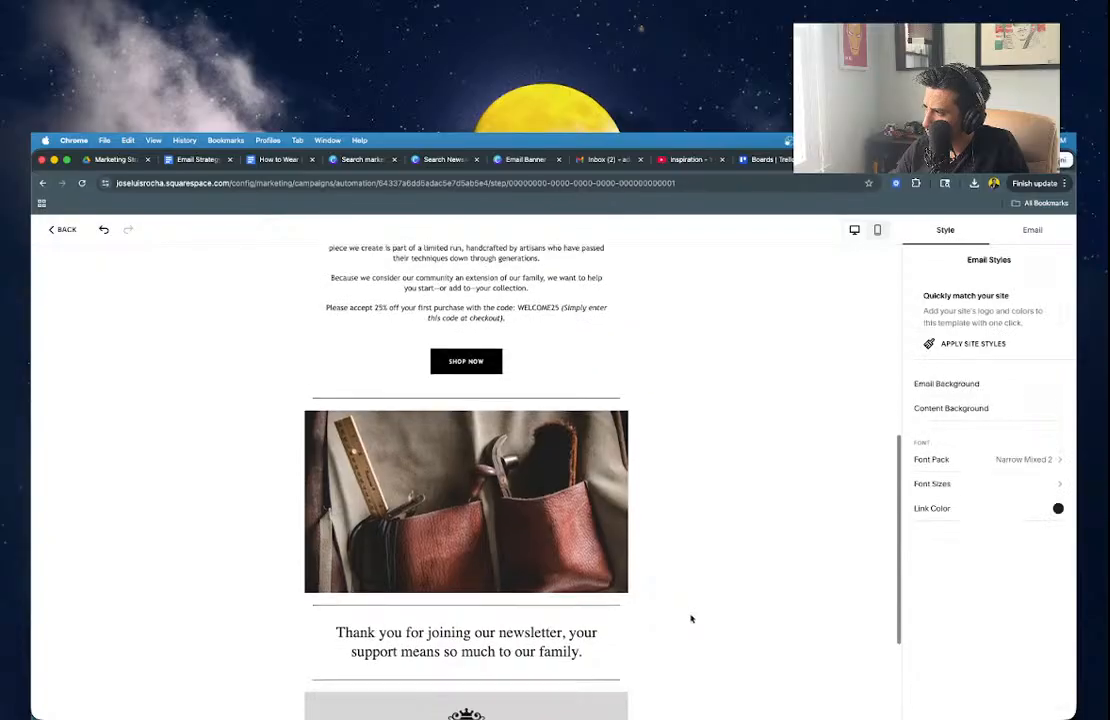
{"action": "scroll", "coordinate": [691, 619], "scroll_direction": "down", "scroll_amount": 4}
{"action": "scroll", "coordinate": [691, 619], "scroll_direction": "up", "scroll_amount": 10}
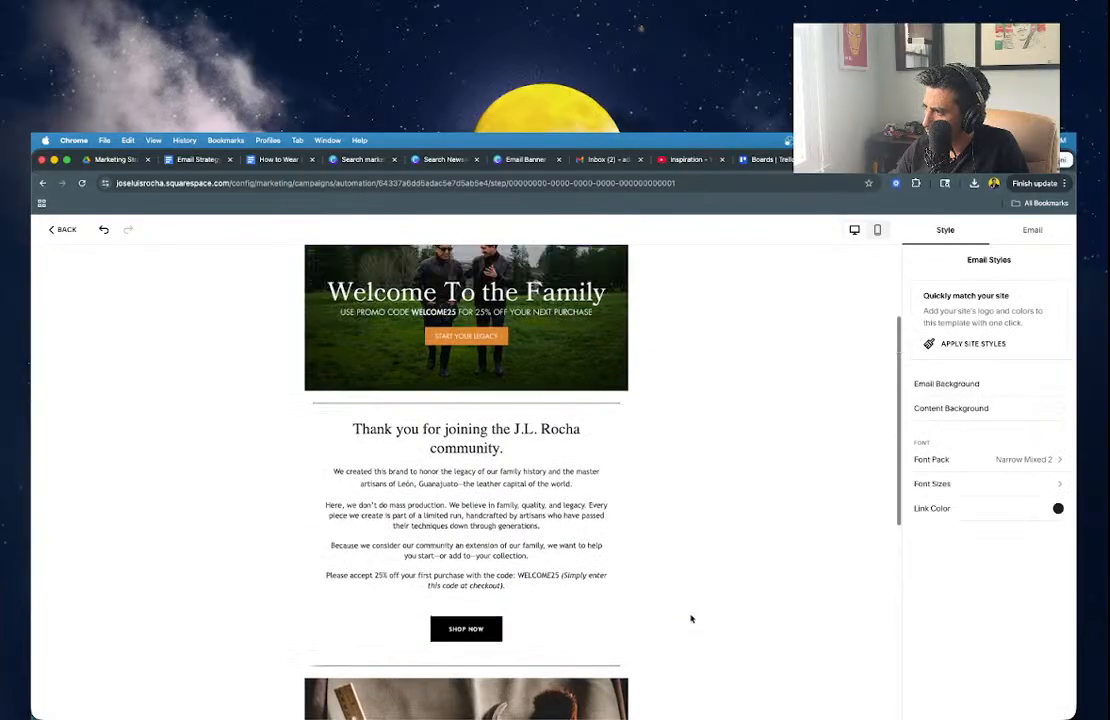
{"action": "scroll", "coordinate": [691, 619], "scroll_direction": "up", "scroll_amount": 3}
{"action": "scroll", "coordinate": [691, 619], "scroll_direction": "down", "scroll_amount": 8}
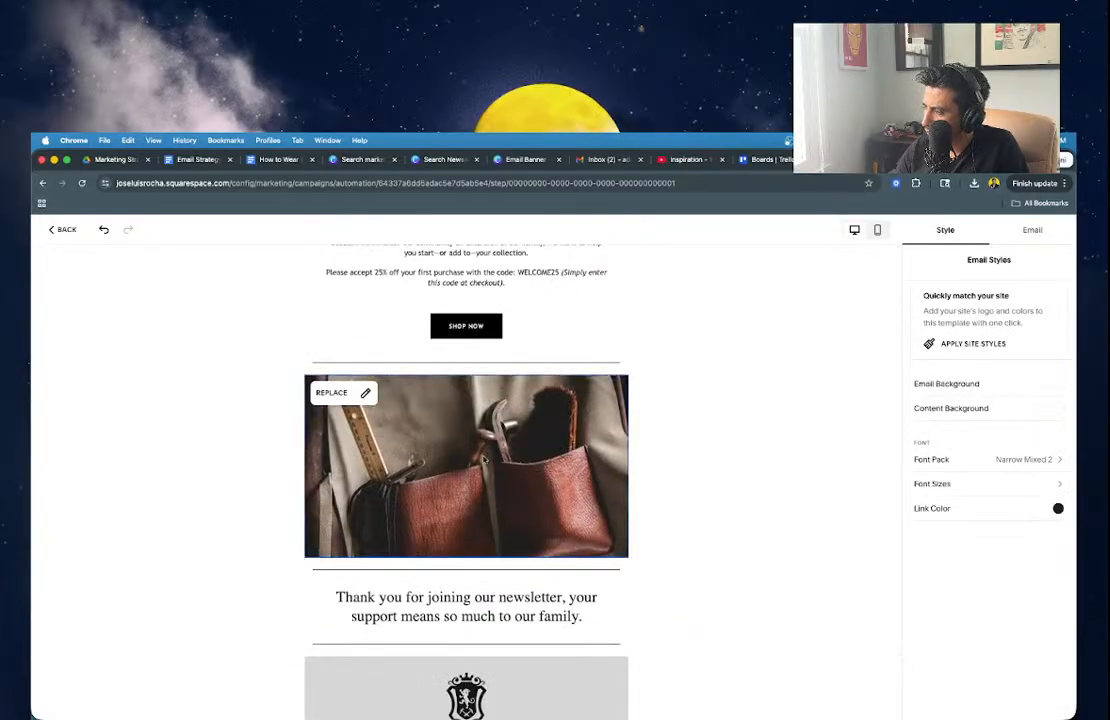
{"action": "scroll", "coordinate": [484, 460], "scroll_direction": "down", "scroll_amount": 3}
{"action": "scroll", "coordinate": [484, 460], "scroll_direction": "up", "scroll_amount": 4}
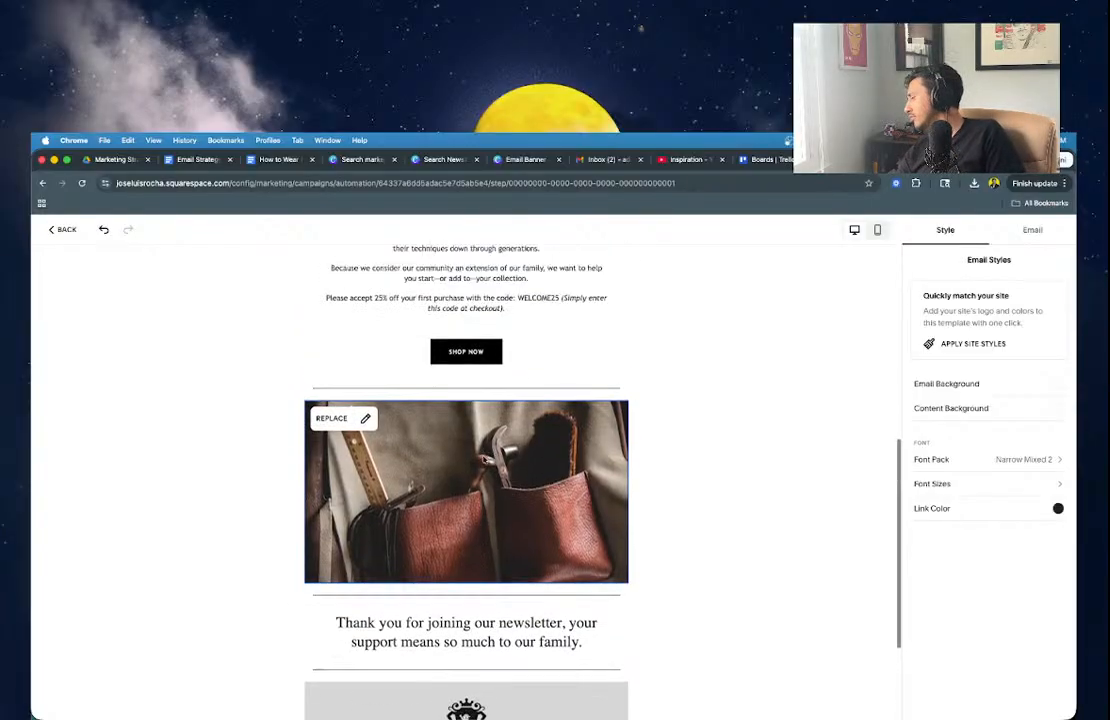
{"action": "scroll", "coordinate": [484, 460], "scroll_direction": "up", "scroll_amount": 6}
{"action": "scroll", "coordinate": [484, 460], "scroll_direction": "down", "scroll_amount": 5}
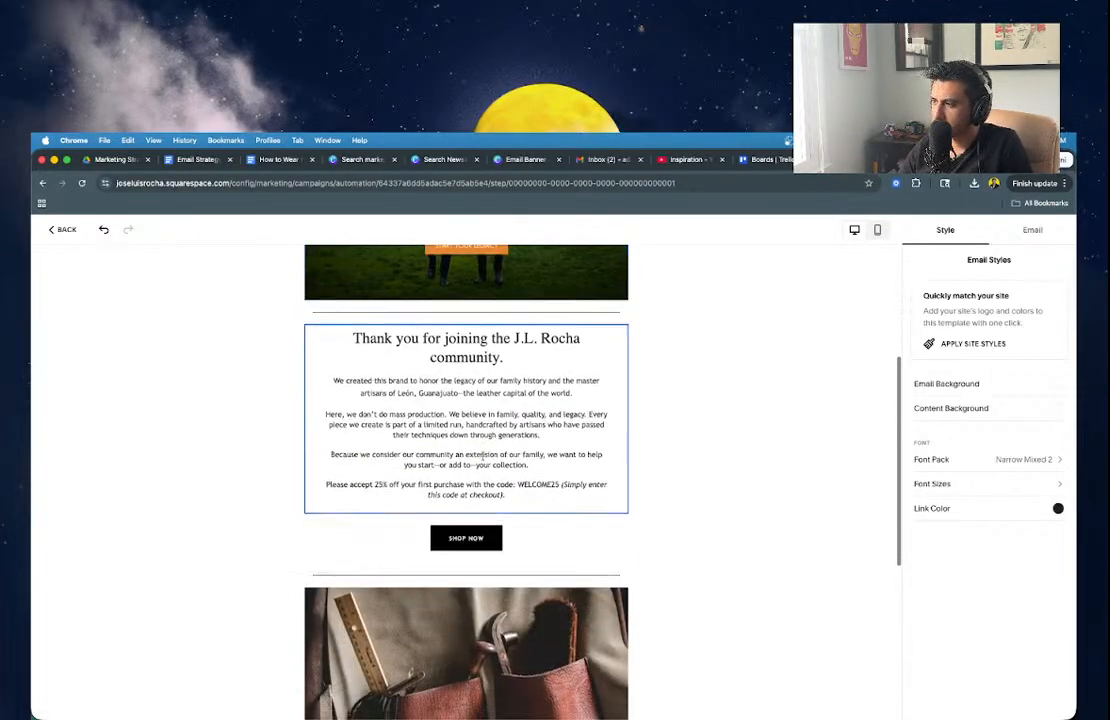
{"action": "scroll", "coordinate": [481, 456], "scroll_direction": "down", "scroll_amount": 4}
{"action": "scroll", "coordinate": [463, 530], "scroll_direction": "up", "scroll_amount": 5}
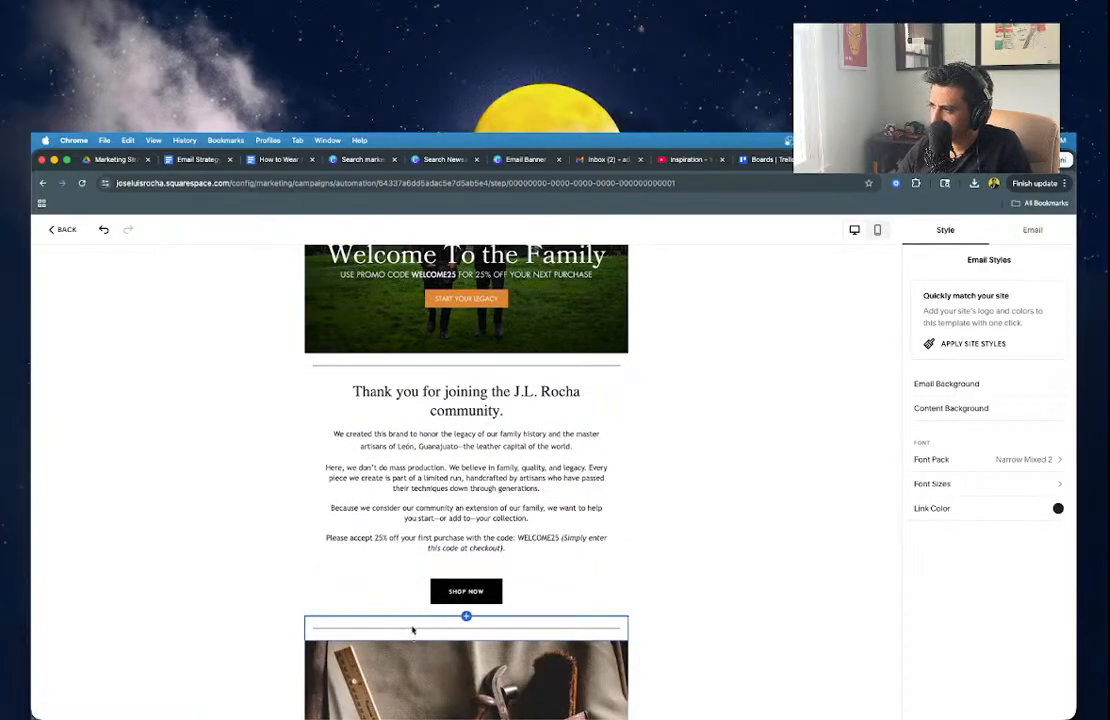
{"action": "left_click", "coordinate": [429, 533]}
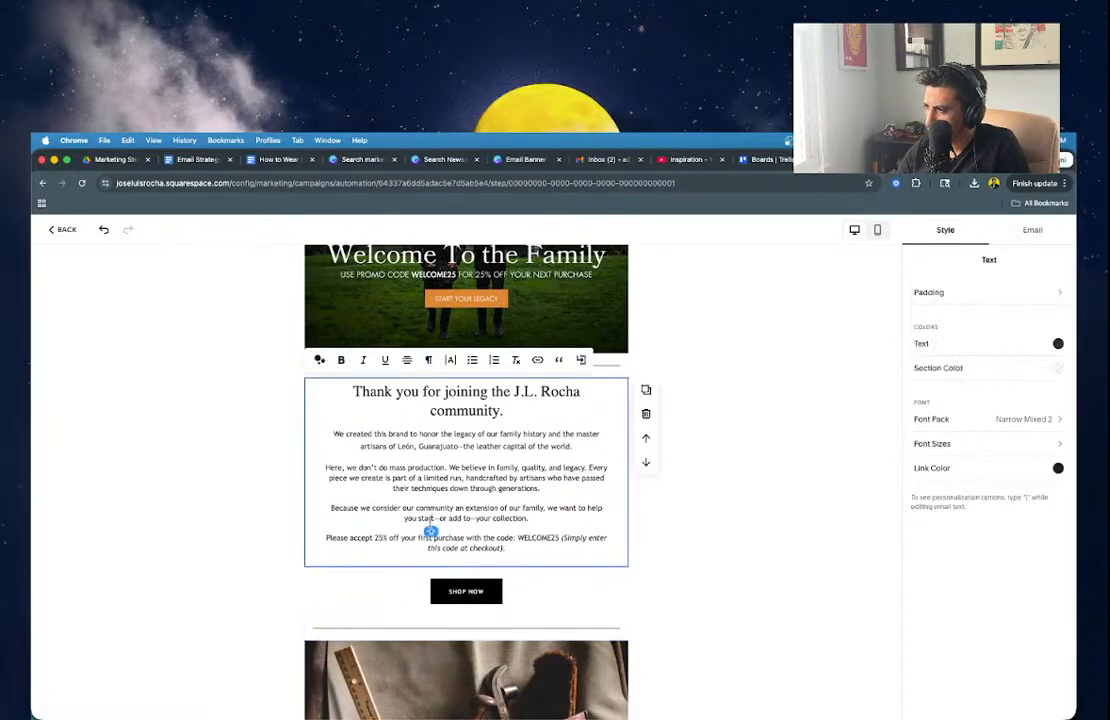
{"action": "left_click", "coordinate": [408, 580]}
{"action": "scroll", "coordinate": [408, 580], "scroll_direction": "up", "scroll_amount": 2}
{"action": "scroll", "coordinate": [408, 580], "scroll_direction": "down", "scroll_amount": 5}
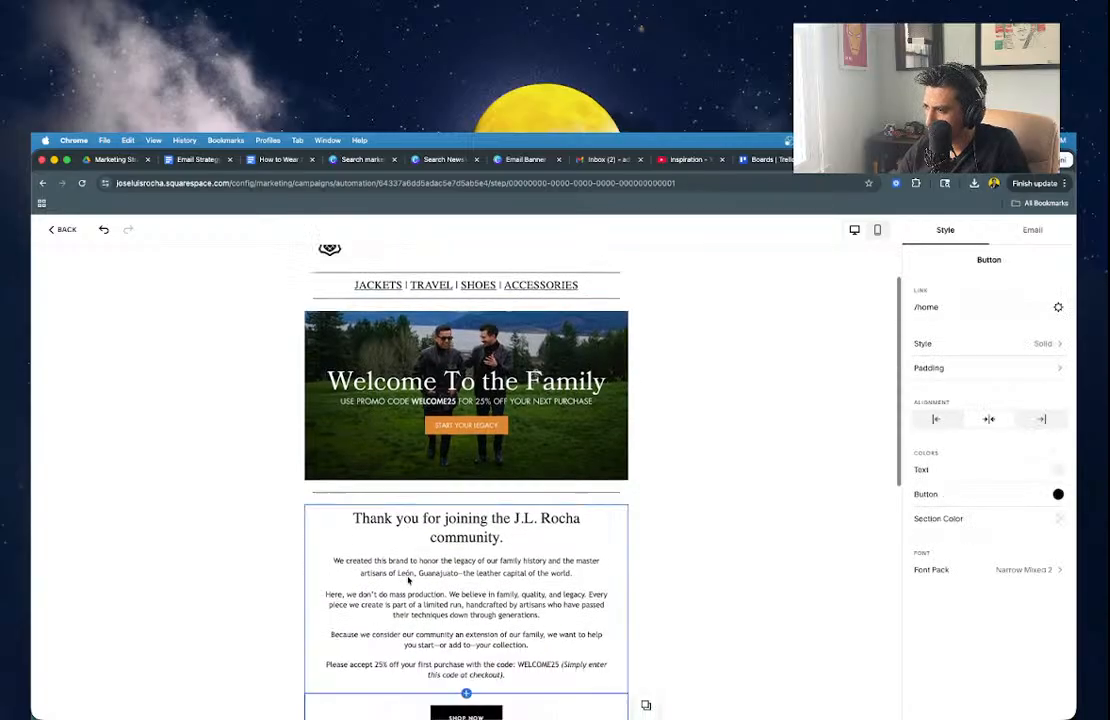
{"action": "scroll", "coordinate": [408, 580], "scroll_direction": "down", "scroll_amount": 3}
{"action": "scroll", "coordinate": [408, 580], "scroll_direction": "up", "scroll_amount": 3}
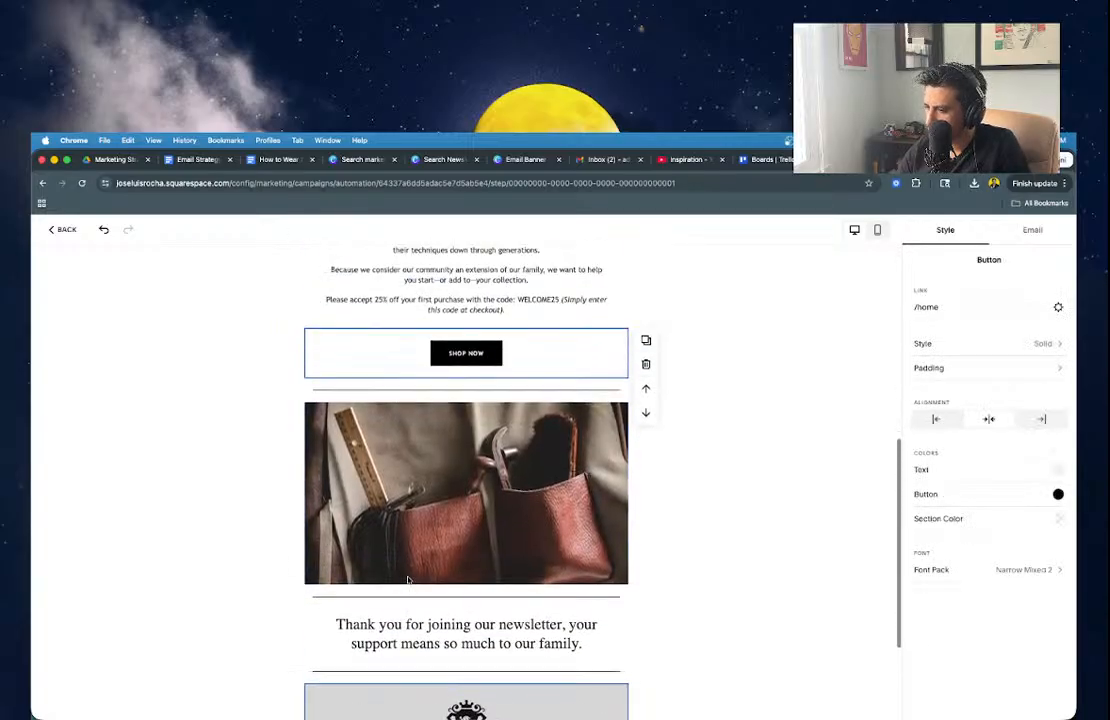
Replace the newsletter thank-you line with the heading 'What To Expect From Us:'.
{"action": "triple_click", "coordinate": [407, 652]}
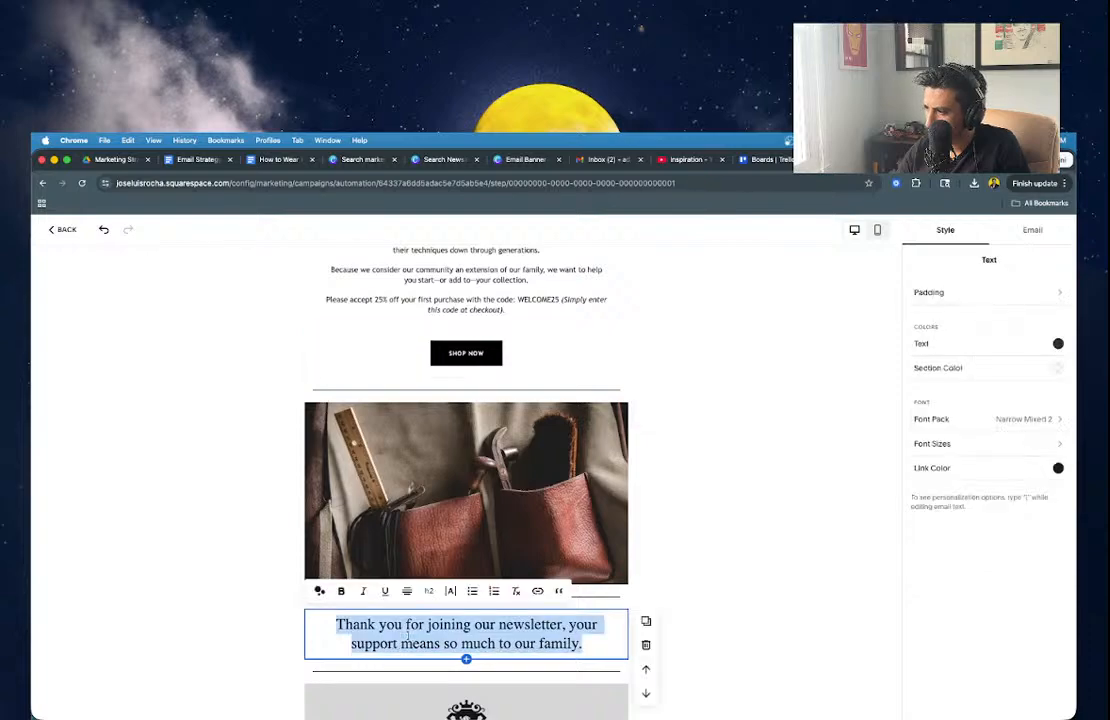
{"action": "type", "text": "WHA"}
{"action": "key", "text": "BackSpace"}
{"action": "key", "text": "BackSpace"}
{"action": "type", "text": "ha"}
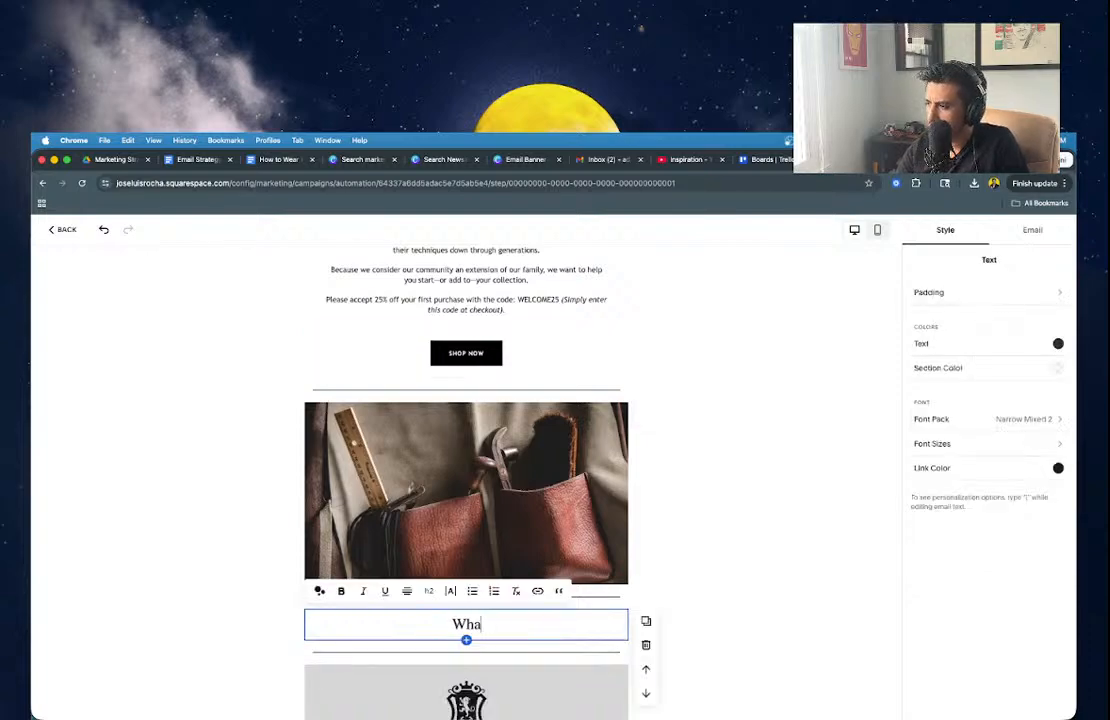
{"action": "type", "text": "t To Expect From Us:"}
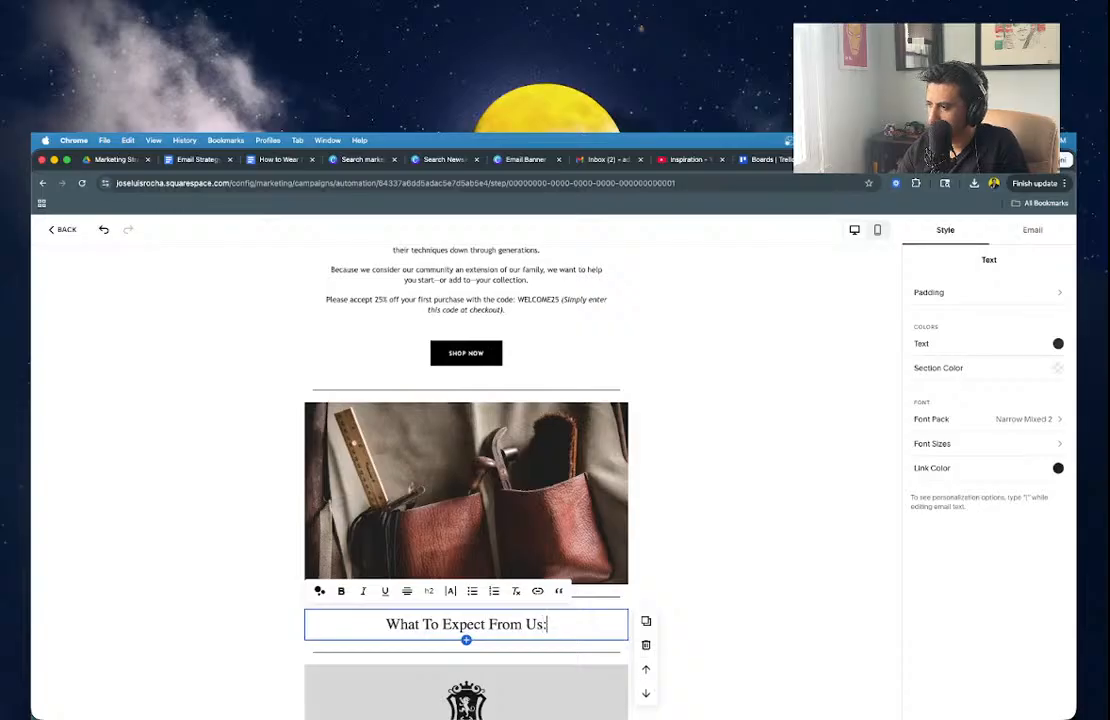
{"action": "left_click", "coordinate": [790, 577]}
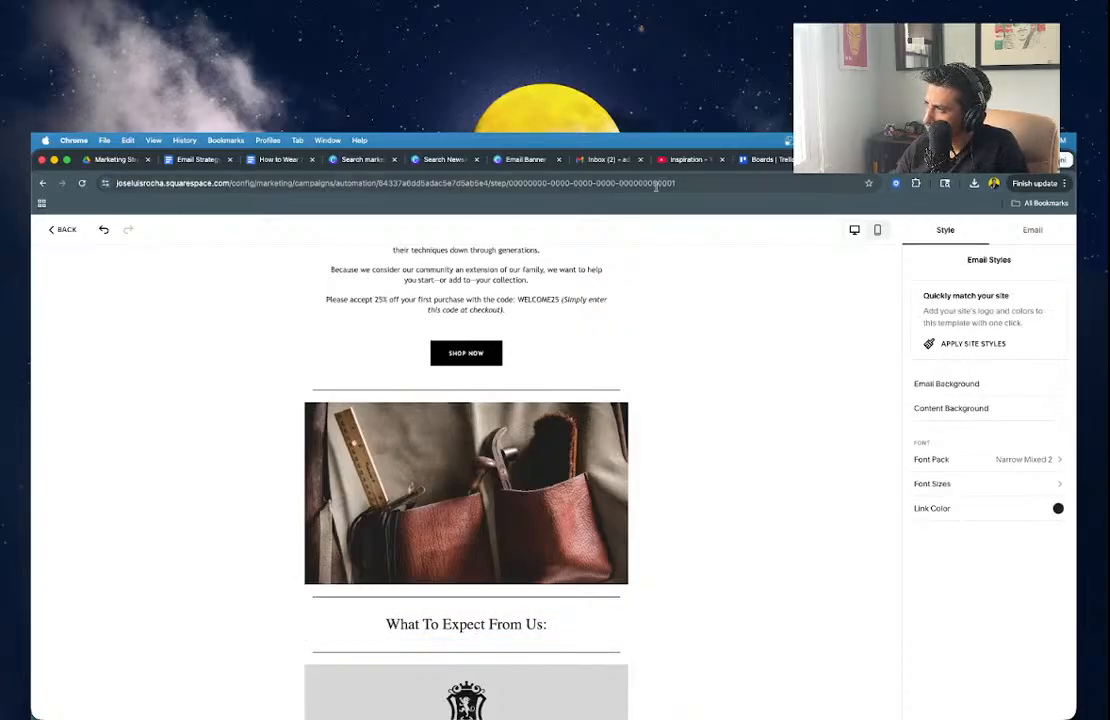
{"action": "left_click", "coordinate": [198, 160]}
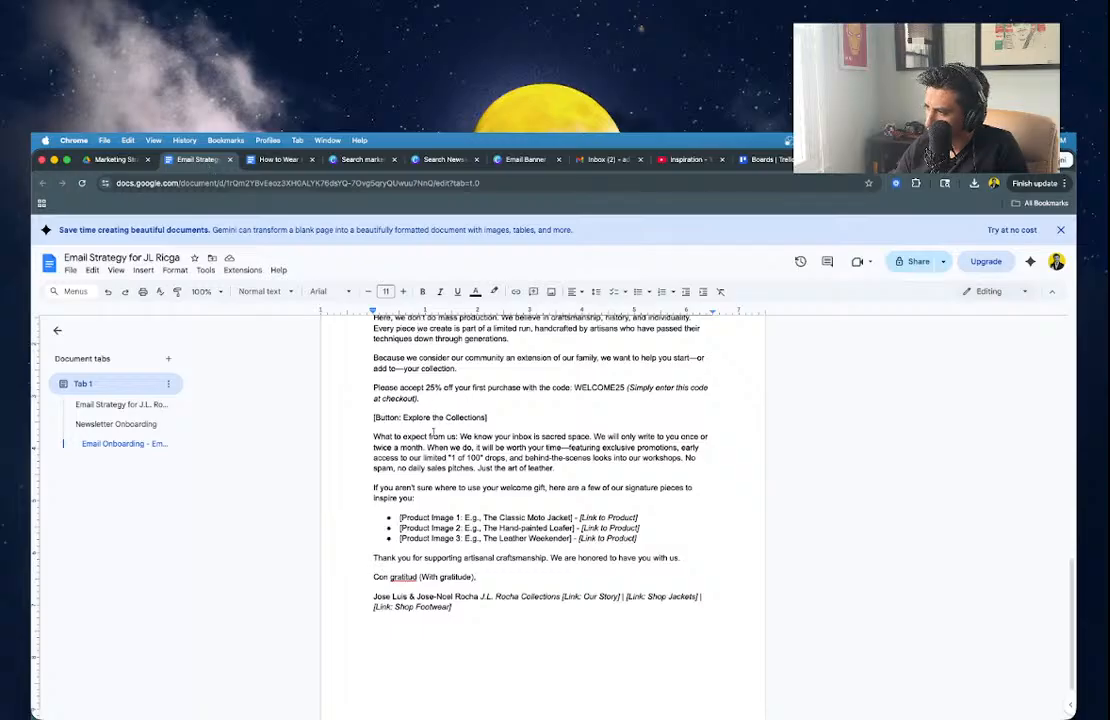
Copy the inbox-promise and signature-pieces paragraphs following 'What to expect from us:'.
{"action": "left_click_drag", "start_coordinate": [460, 436], "coordinate": [551, 497]}
{"action": "key", "text": "super+c"}
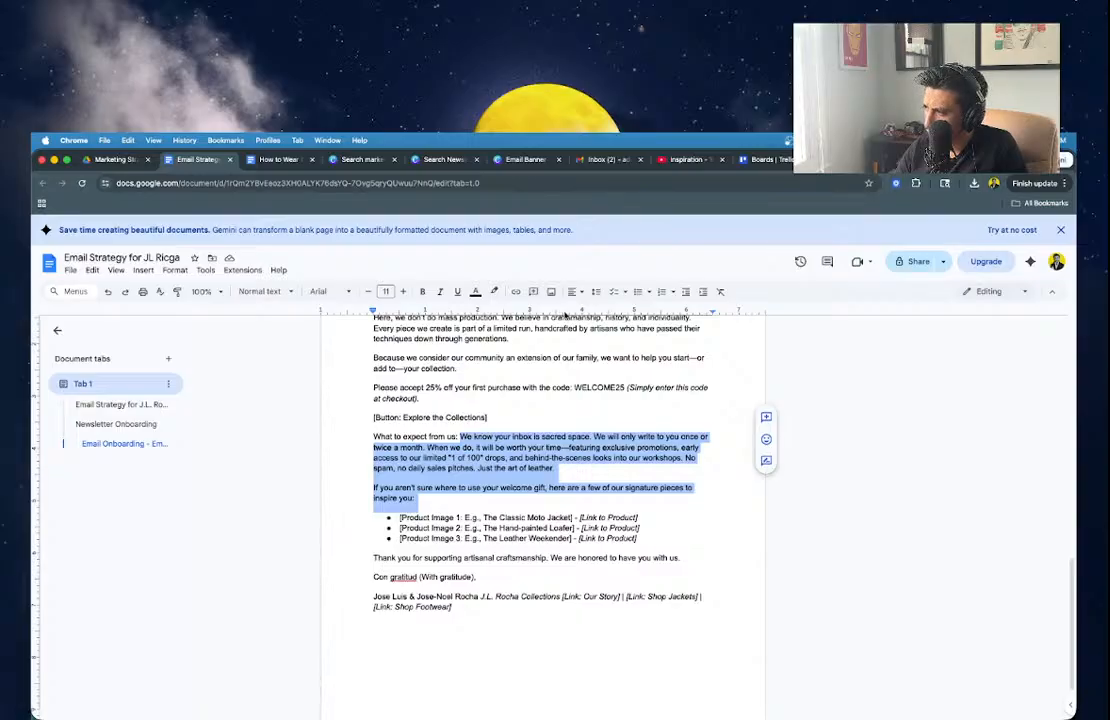
{"action": "left_click", "coordinate": [941, 168]}
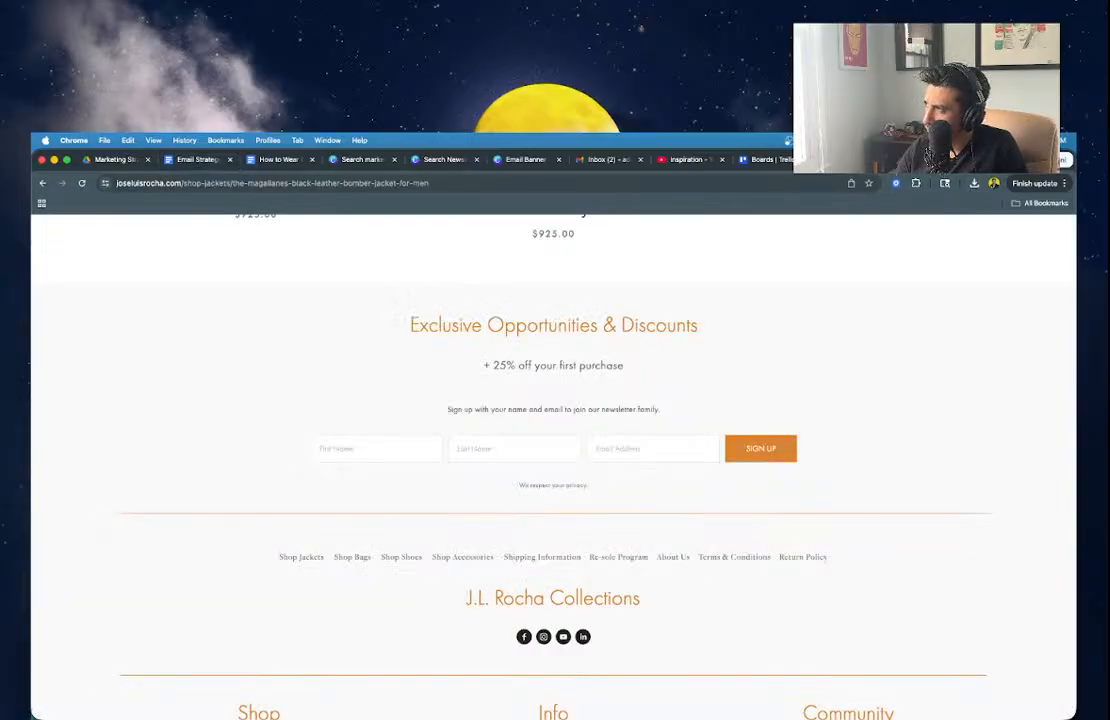
{"action": "left_click", "coordinate": [858, 160]}
Paste the two what-to-expect paragraphs under the heading, centre them, and select the 'early access' phrase.
{"action": "left_click", "coordinate": [553, 620]}
{"action": "key", "text": "Return"}
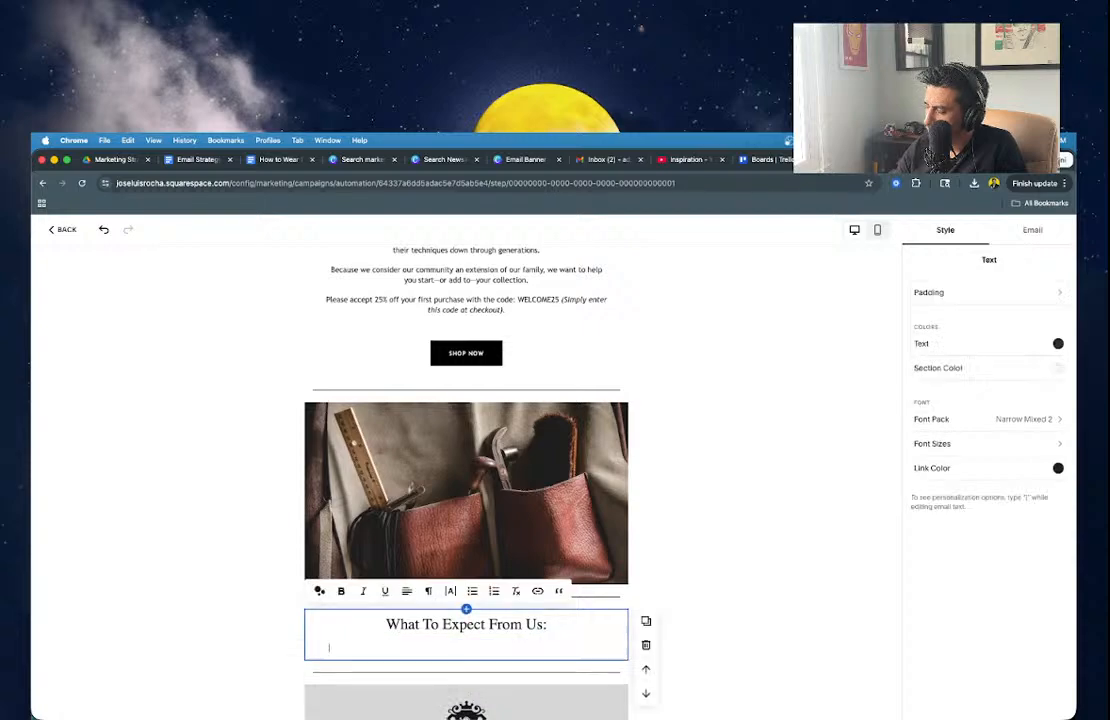
{"action": "key", "text": "super+v"}
{"action": "scroll", "coordinate": [466, 450], "scroll_direction": "down", "scroll_amount": 3}
{"action": "key", "text": "super+a"}
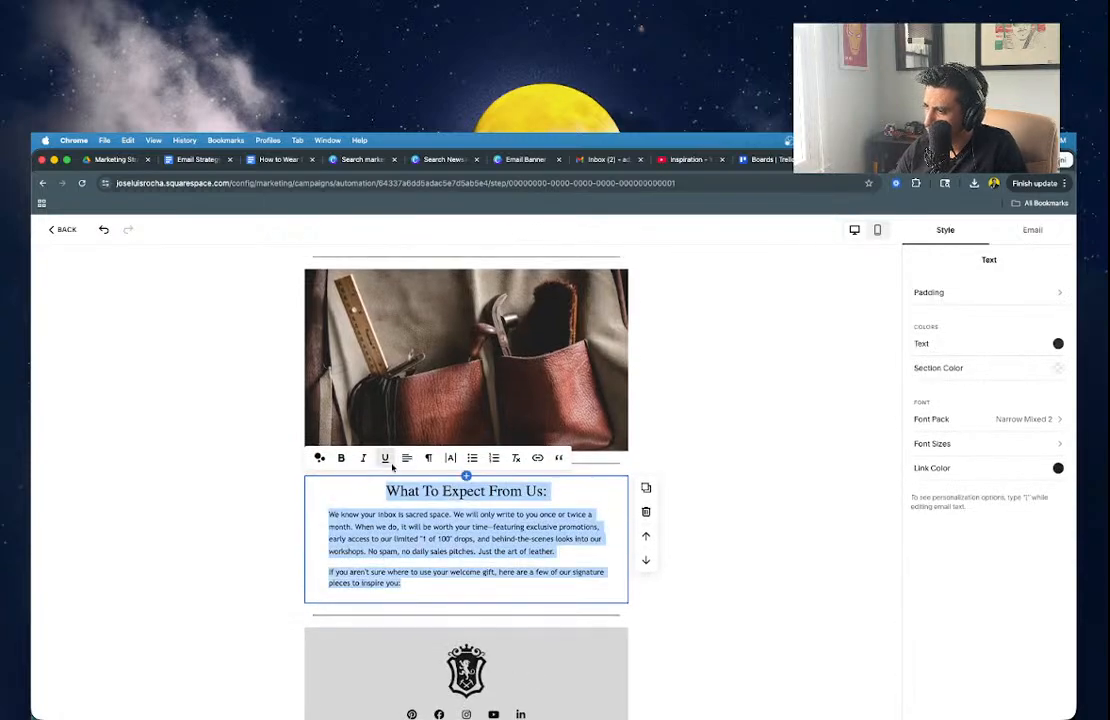
{"action": "left_click", "coordinate": [404, 458]}
{"action": "left_click", "coordinate": [396, 486]}
{"action": "left_click", "coordinate": [477, 563]}
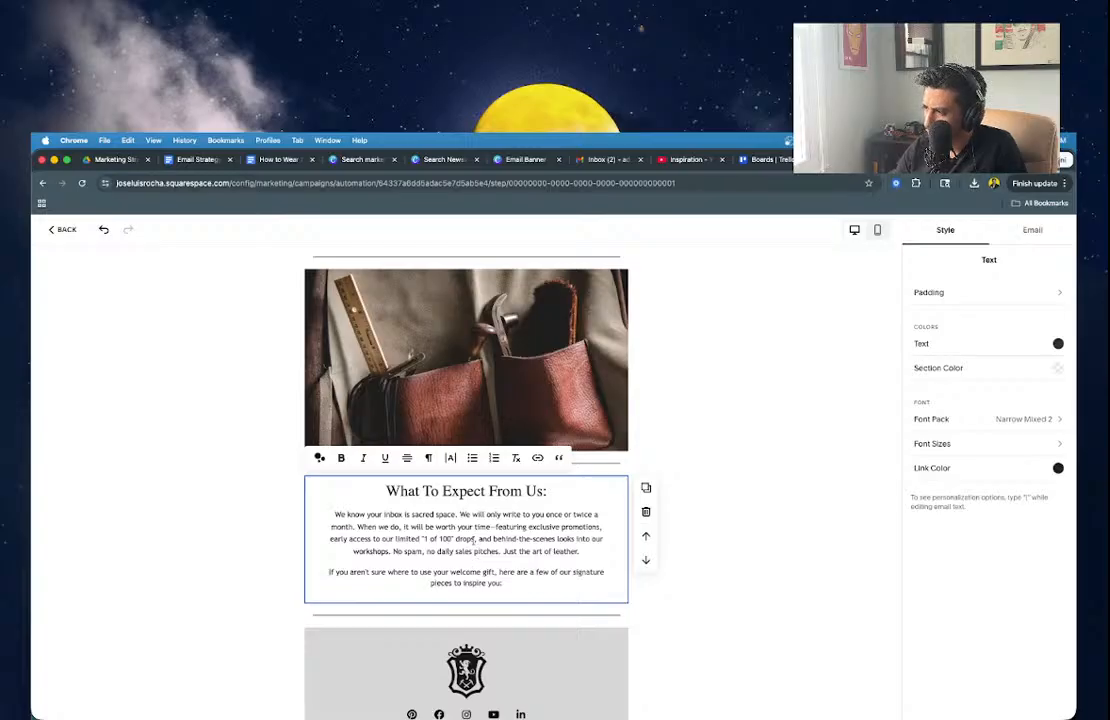
{"action": "left_click_drag", "start_coordinate": [473, 540], "coordinate": [324, 541]}
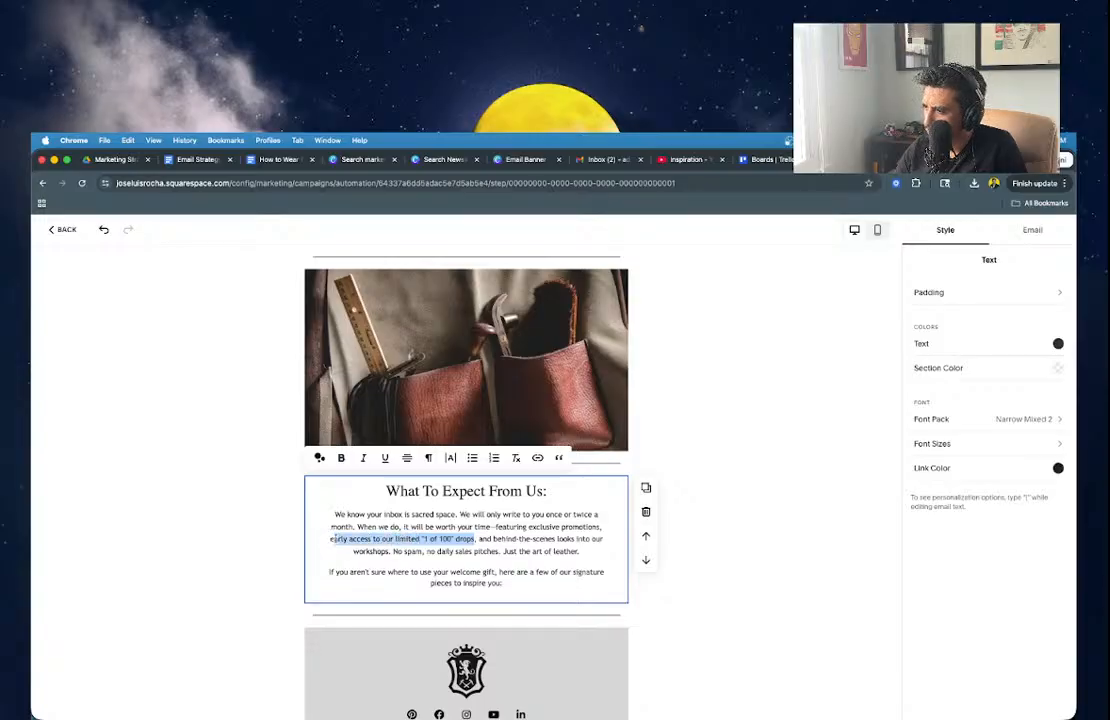
{"action": "mouse_move", "coordinate": [333, 540]}
{"action": "left_mouse_down"}
{"action": "mouse_move", "coordinate": [385, 538]}
{"action": "mouse_move", "coordinate": [323, 545]}
{"action": "left_mouse_up"}
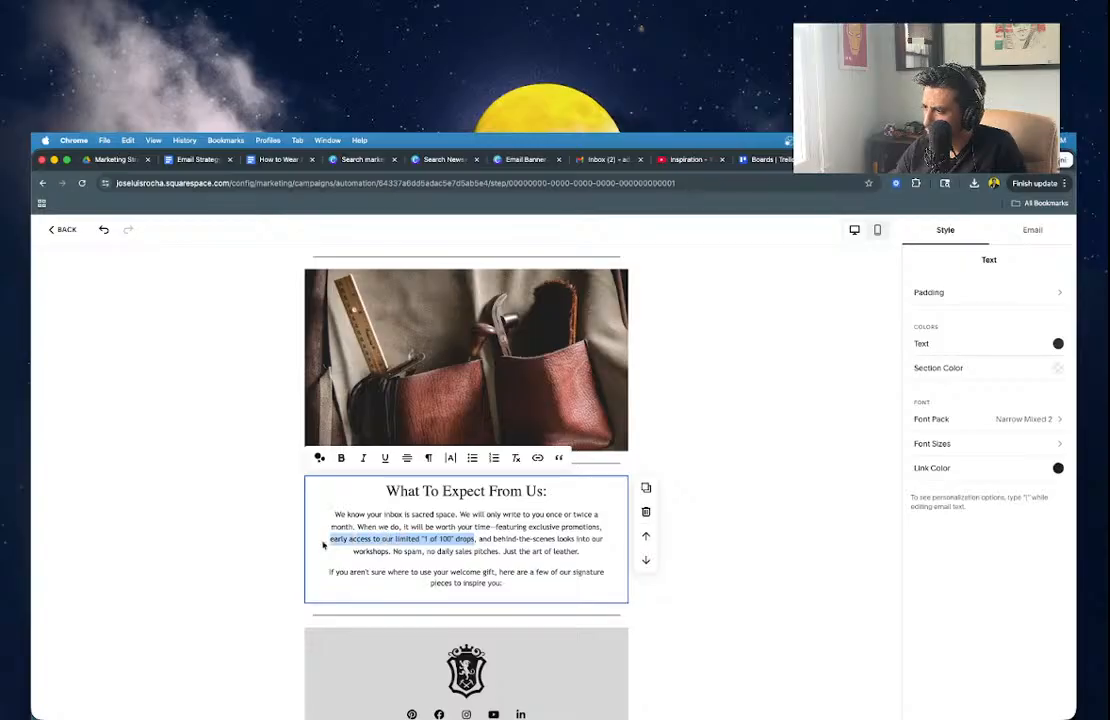
Reword the inbox-promise paragraph to mention updates from our family, ending 'Just the heart of our family.'.
{"action": "type", "text": "a first look at"}
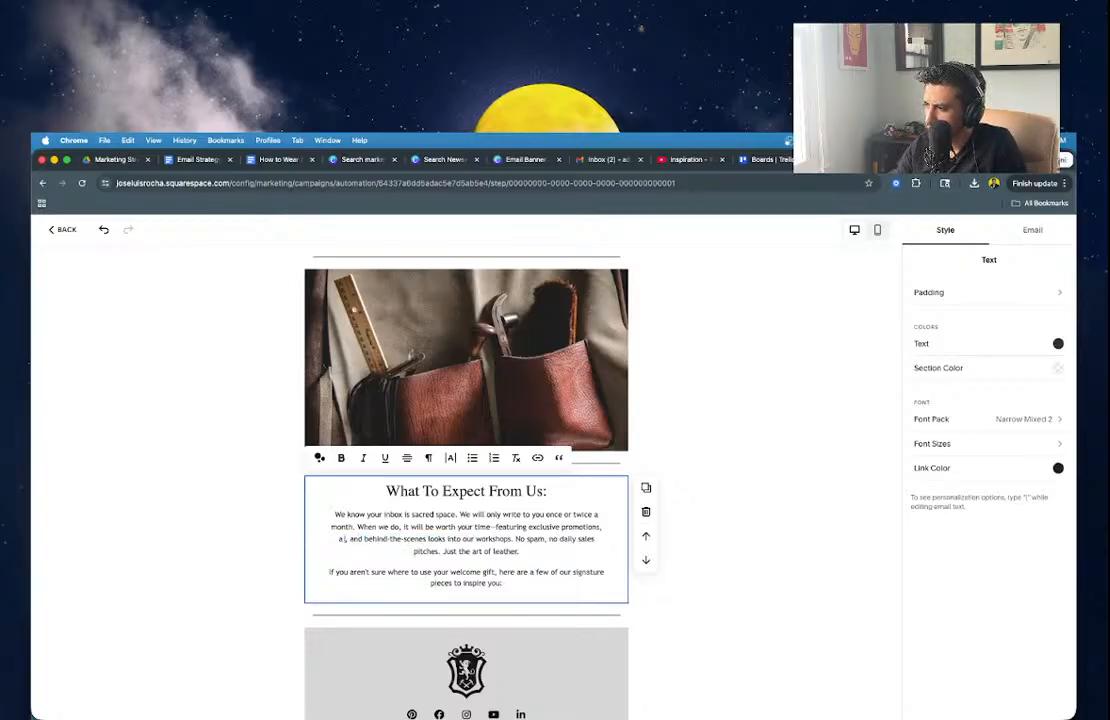
{"action": "type", "text": " anything new we"}
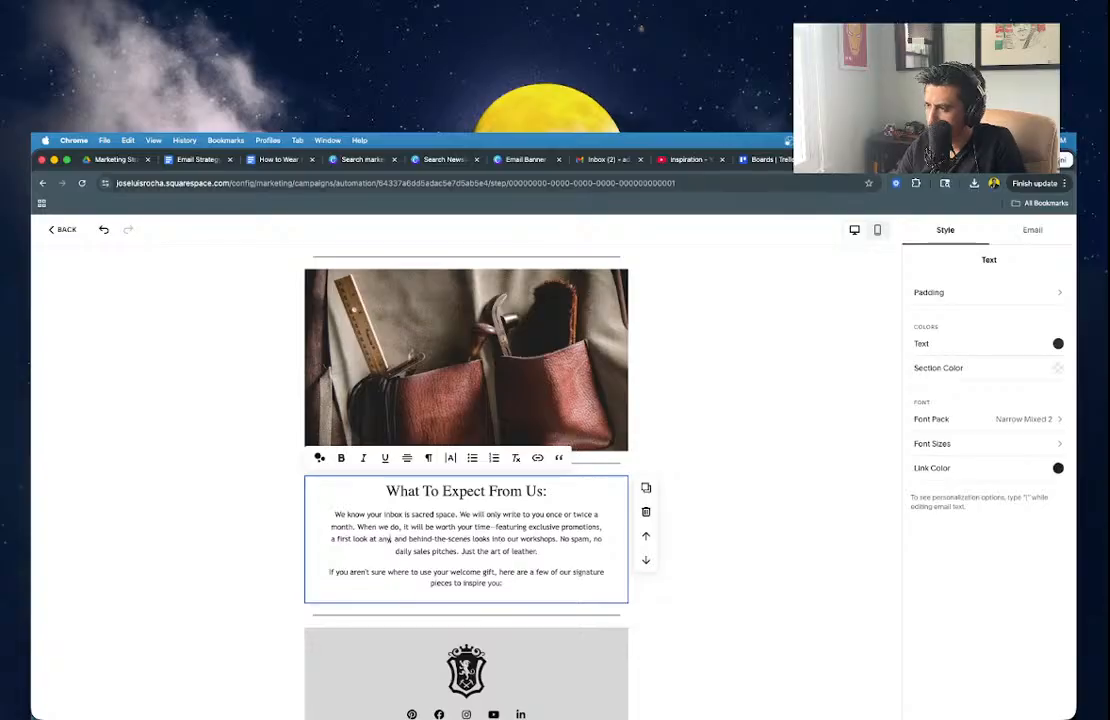
{"action": "type", "text": " create, and"}
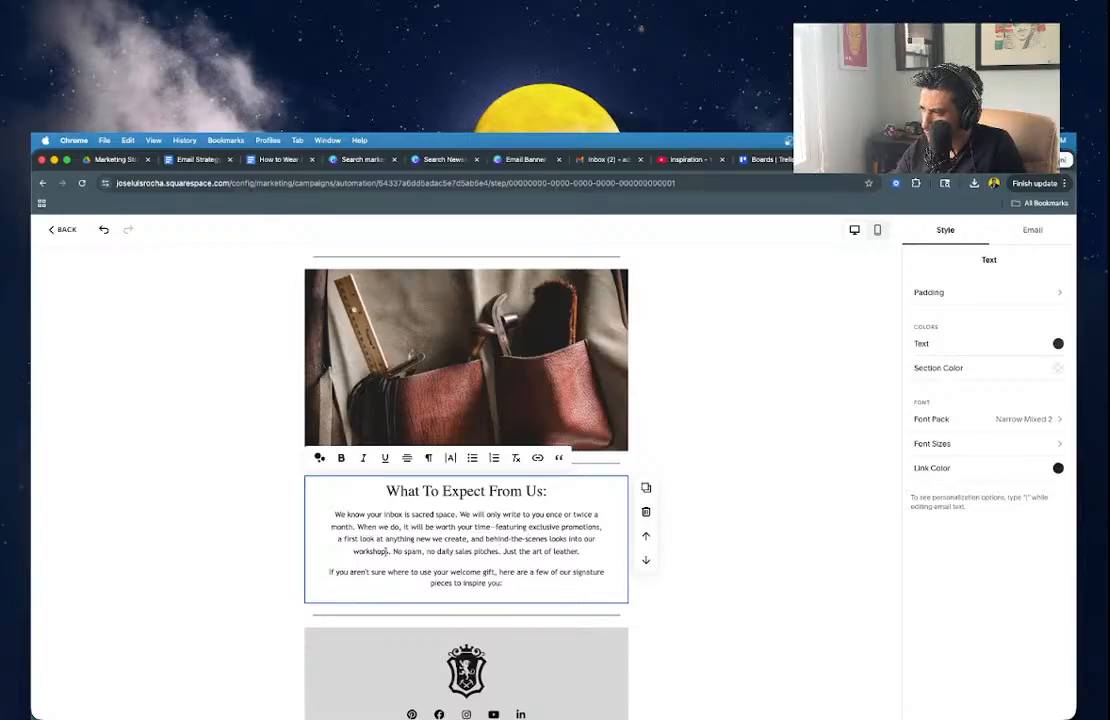
{"action": "left_click_drag", "start_coordinate": [388, 551], "coordinate": [489, 540]}
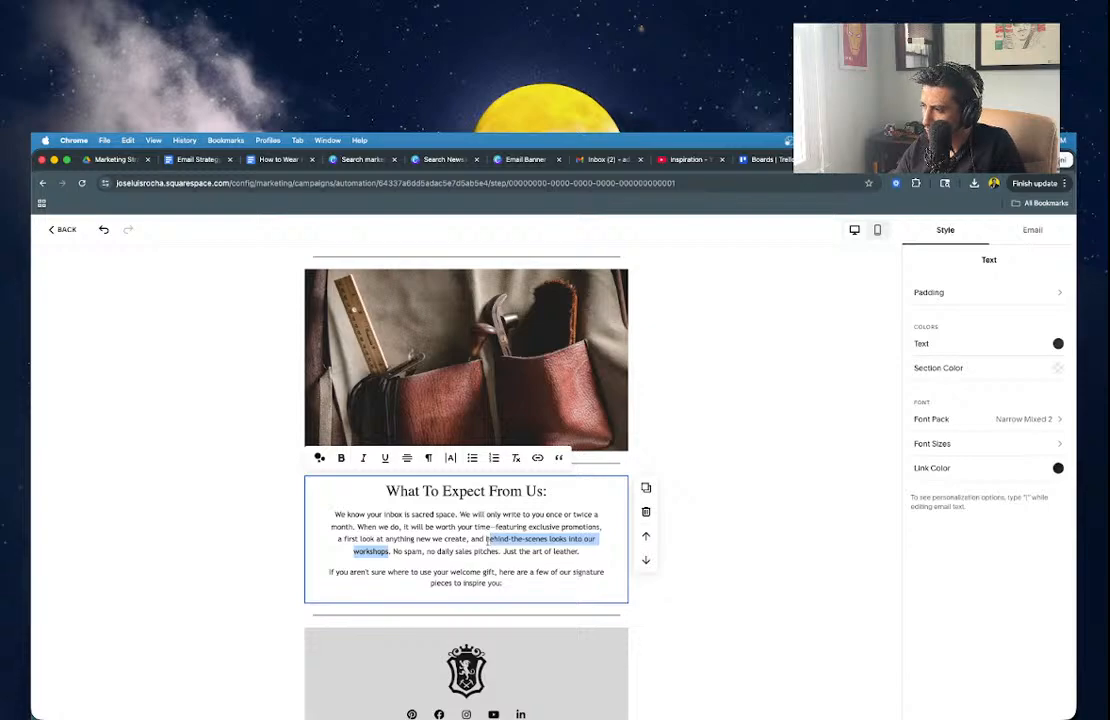
{"action": "type", "text": "updates direct"}
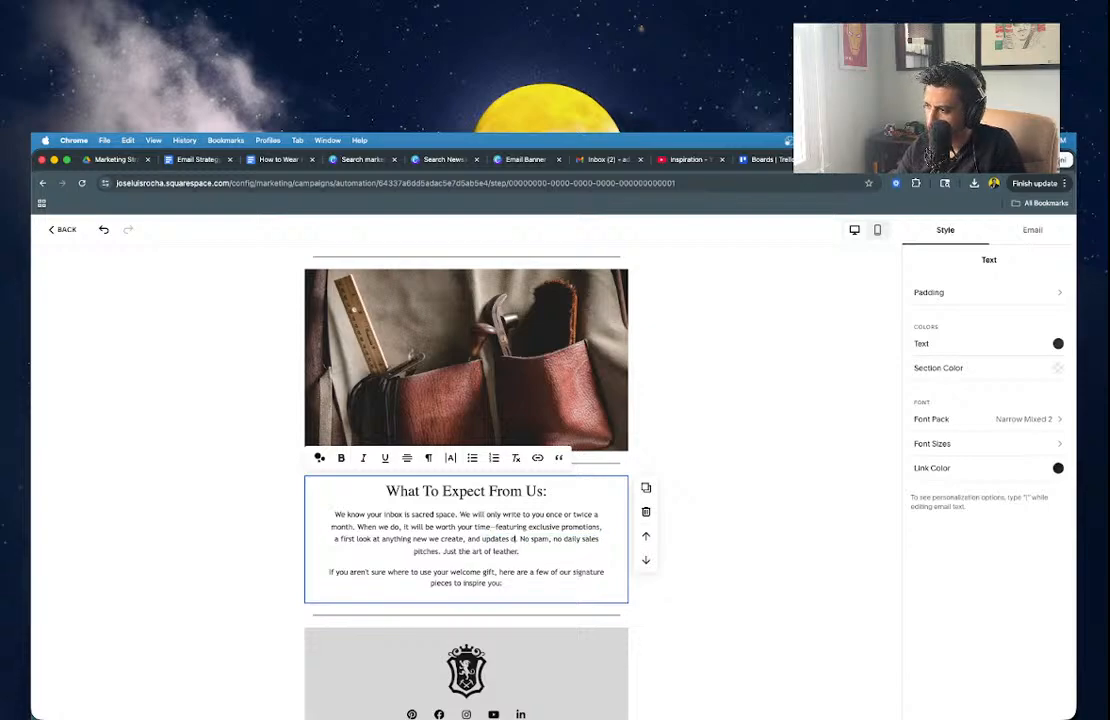
{"action": "type", "text": "ly from our family"}
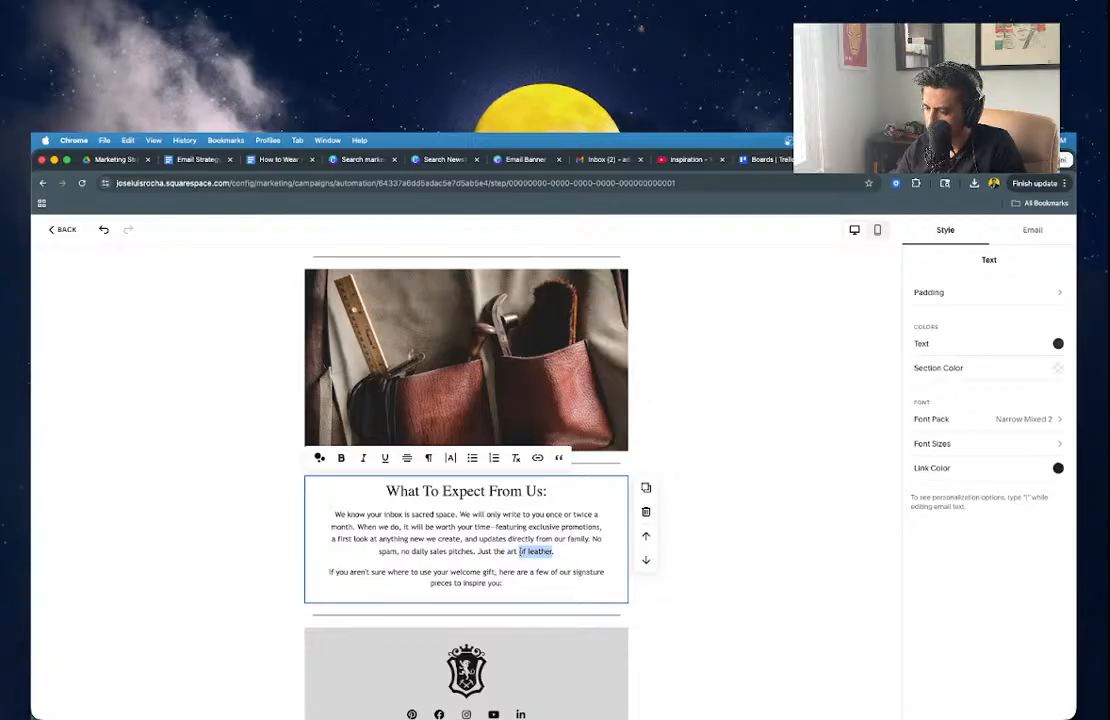
{"action": "key", "text": "BackSpace"}
{"action": "key", "text": "BackSpace"}
{"action": "key", "text": "BackSpace"}
{"action": "key", "text": "BackSpace"}
{"action": "key", "text": "BackSpace"}
{"action": "type", "text": "essenc"}
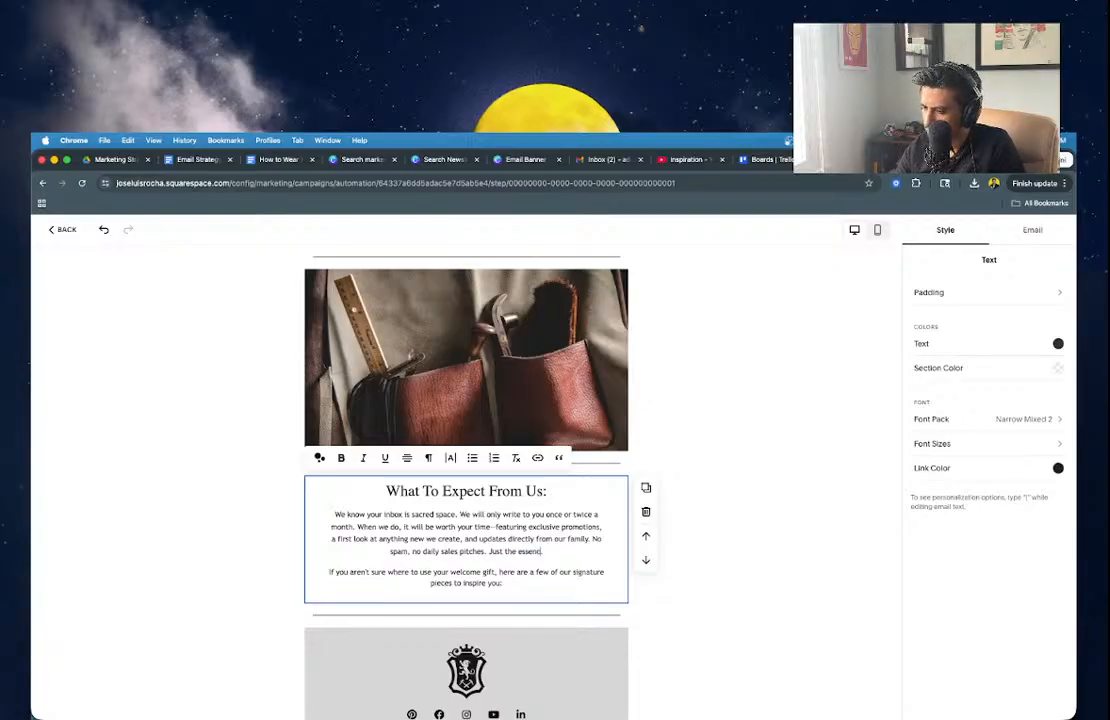
{"action": "type", "text": "e of a family."}
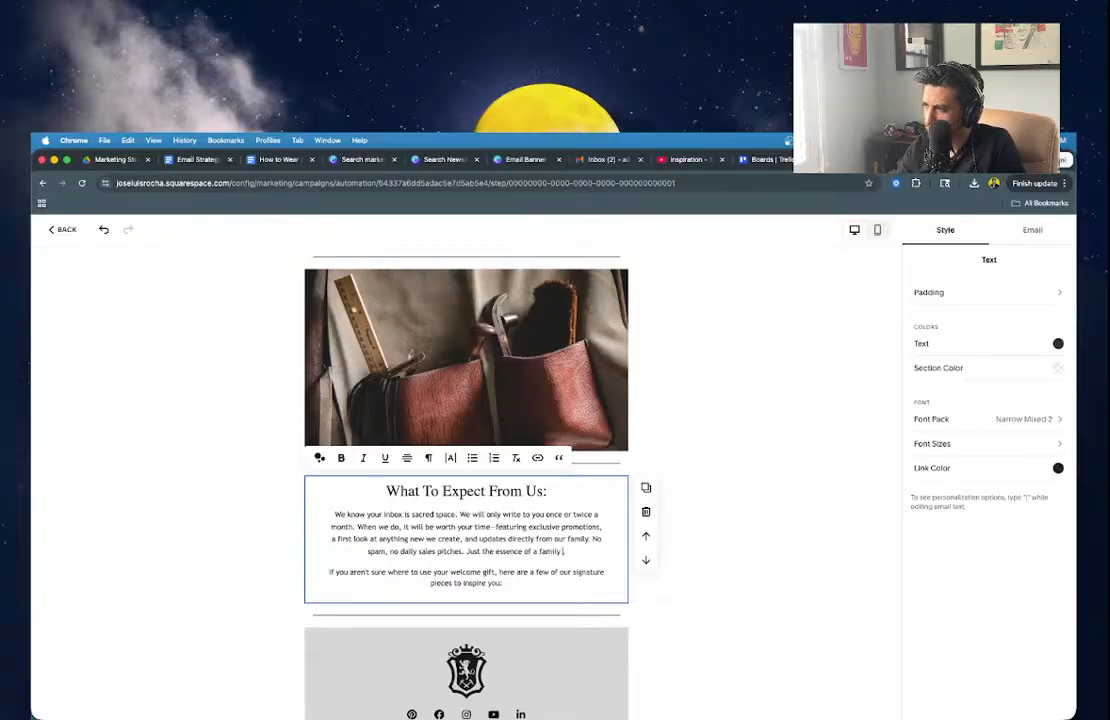
{"action": "key", "text": "BackSpace"}
{"action": "key", "text": "BackSpace"}
{"action": "key", "text": "BackSpace"}
{"action": "key", "text": "BackSpace"}
{"action": "key", "text": "BackSpace"}
{"action": "key", "text": "BackSpace"}
{"action": "key", "text": "BackSpace"}
{"action": "key", "text": "BackSpace"}
{"action": "key", "text": "BackSpace"}
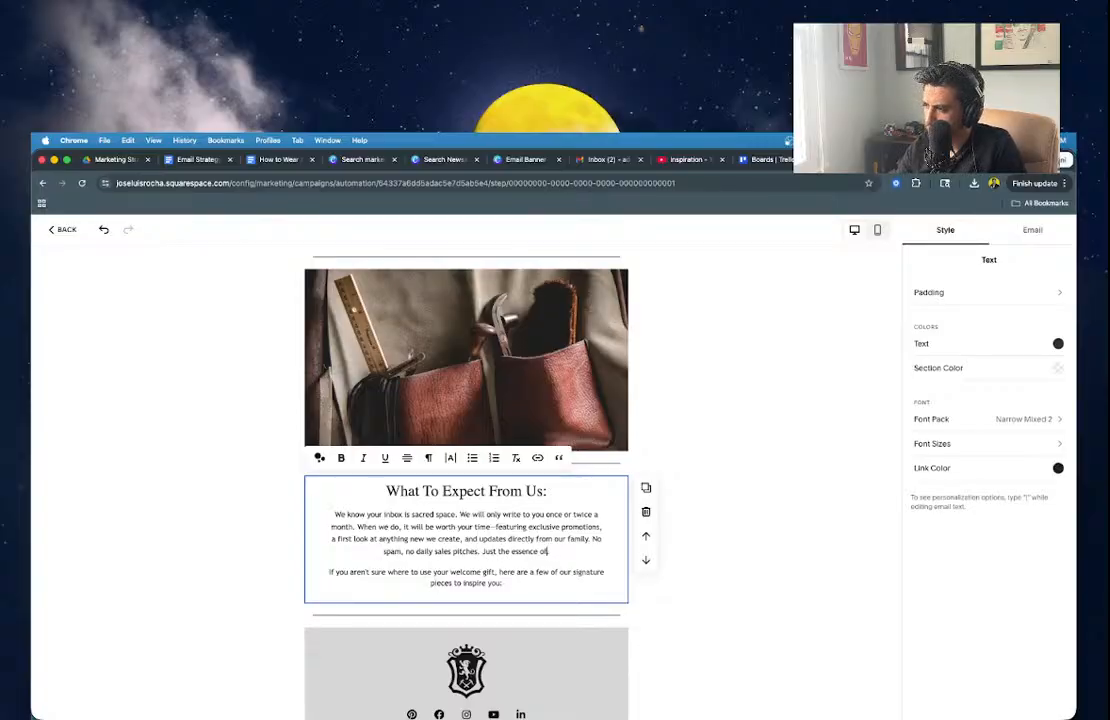
{"action": "key", "text": "BackSpace"}
{"action": "key", "text": "BackSpace"}
{"action": "key", "text": "BackSpace"}
{"action": "key", "text": "BackSpace"}
{"action": "key", "text": "BackSpace"}
{"action": "key", "text": "BackSpace"}
{"action": "key", "text": "BackSpace"}
{"action": "key", "text": "BackSpace"}
{"action": "key", "text": "BackSpace"}
{"action": "key", "text": "BackSpace"}
{"action": "type", "text": "h"}
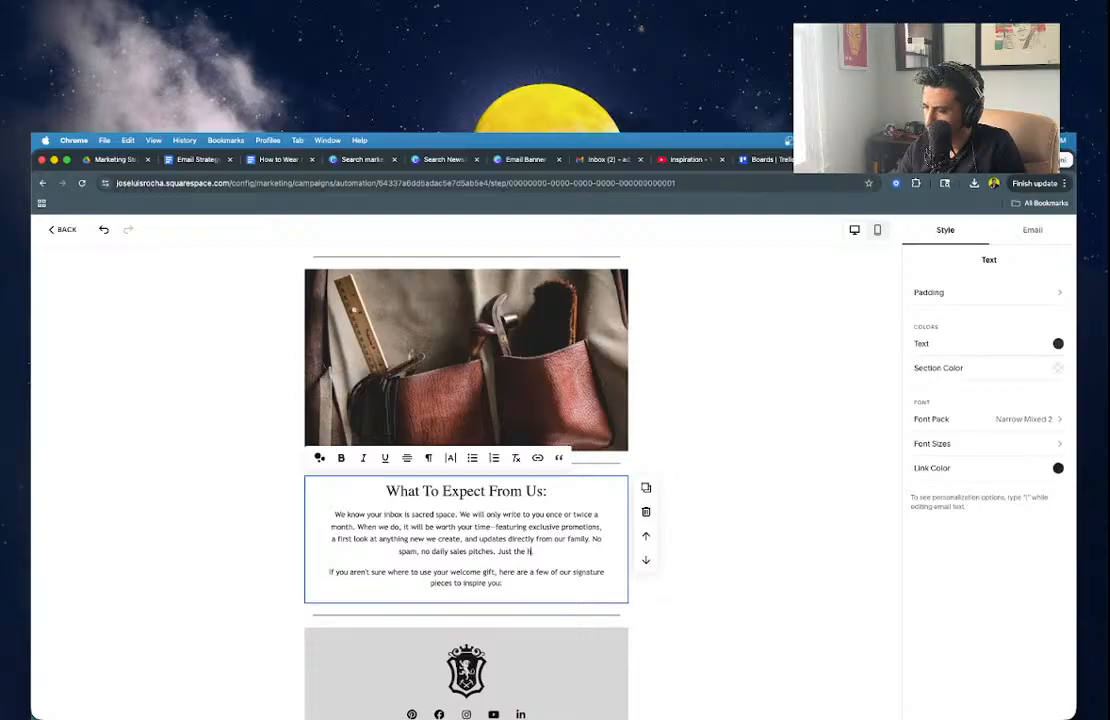
{"action": "type", "text": "eart of our family."}
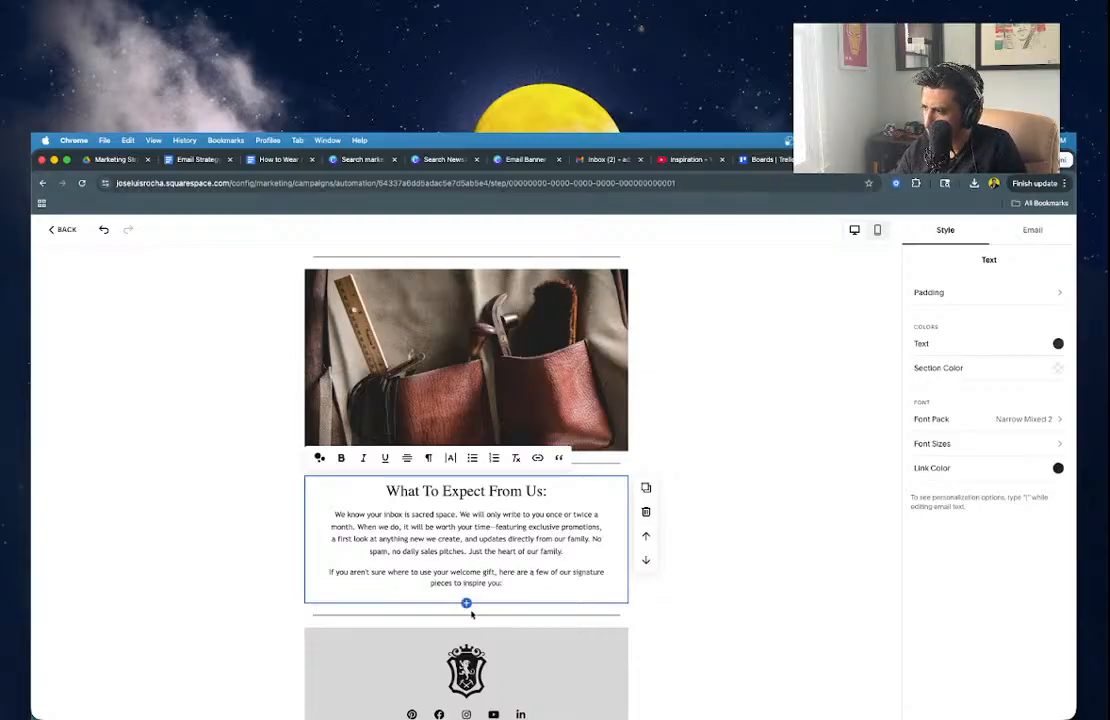
Add a Product section below the text and review the draft's suggested signature products.
{"action": "left_click", "coordinate": [466, 605]}
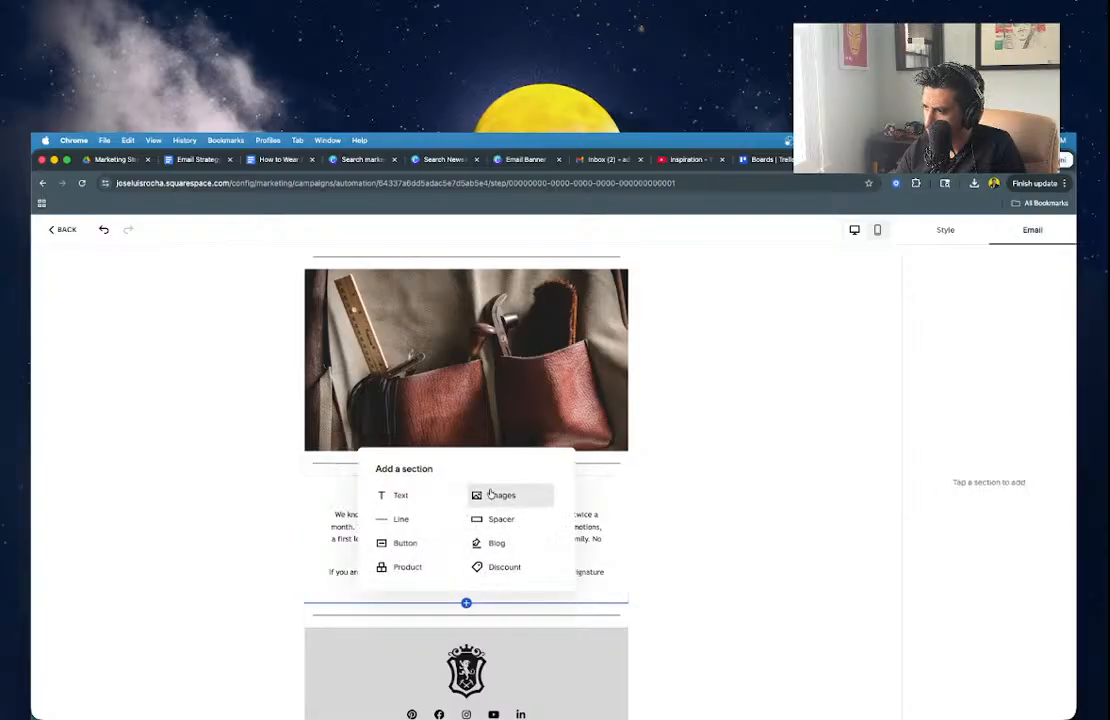
{"action": "left_click", "coordinate": [405, 567]}
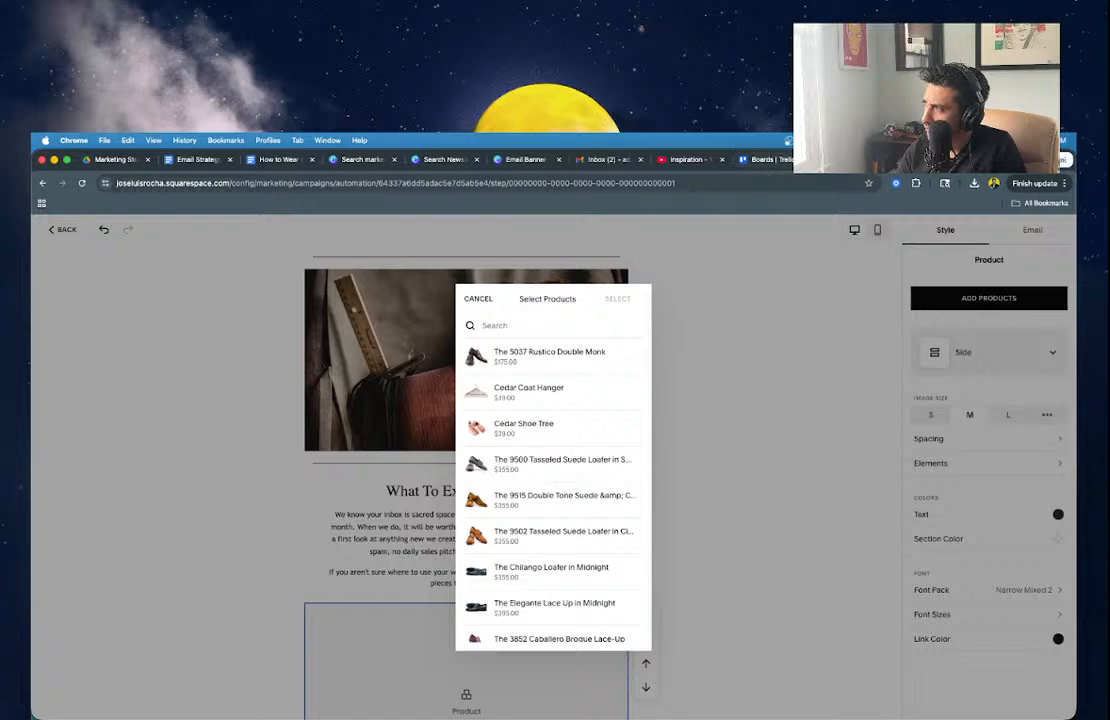
{"action": "left_click", "coordinate": [184, 165]}
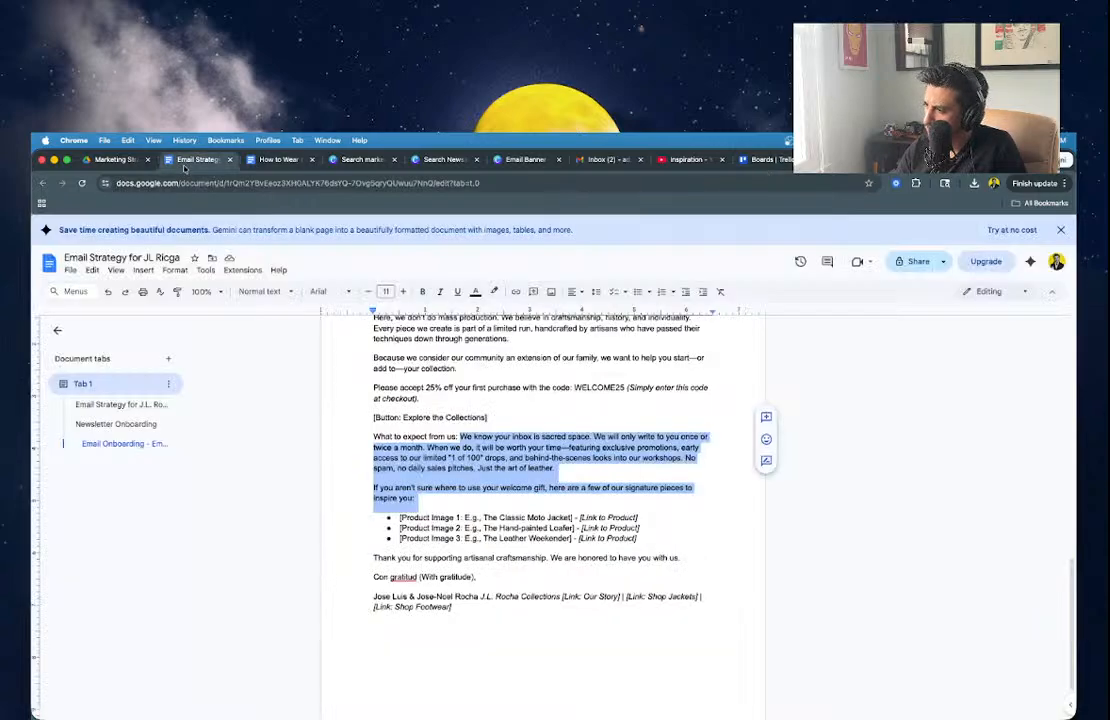
{"action": "left_click", "coordinate": [519, 538]}
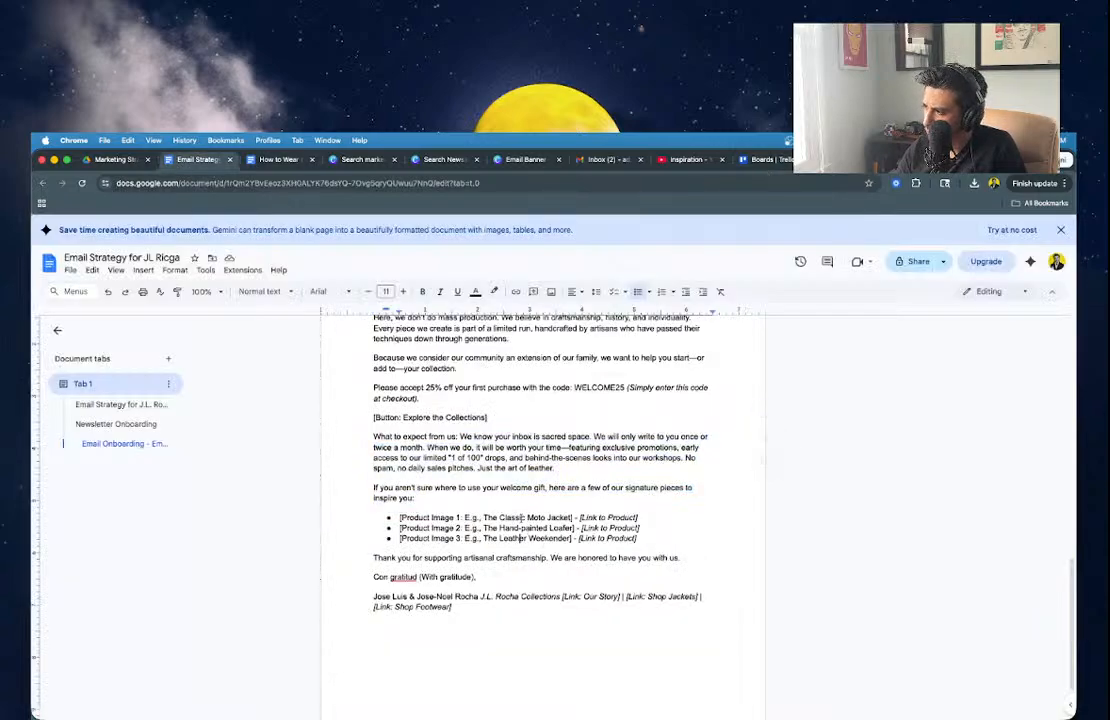
{"action": "scroll", "coordinate": [521, 517], "scroll_direction": "down", "scroll_amount": 1}
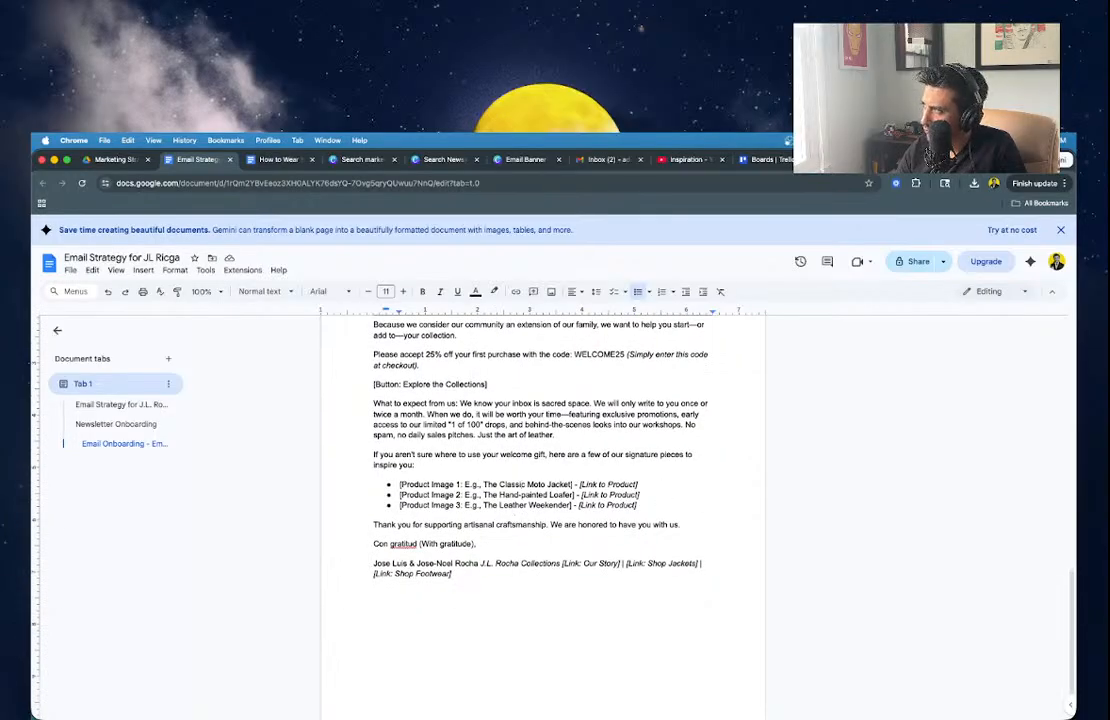
Search the product catalogue for jacket items, then close the picker without choosing any.
{"action": "left_click", "coordinate": [835, 162]}
{"action": "left_click", "coordinate": [547, 326]}
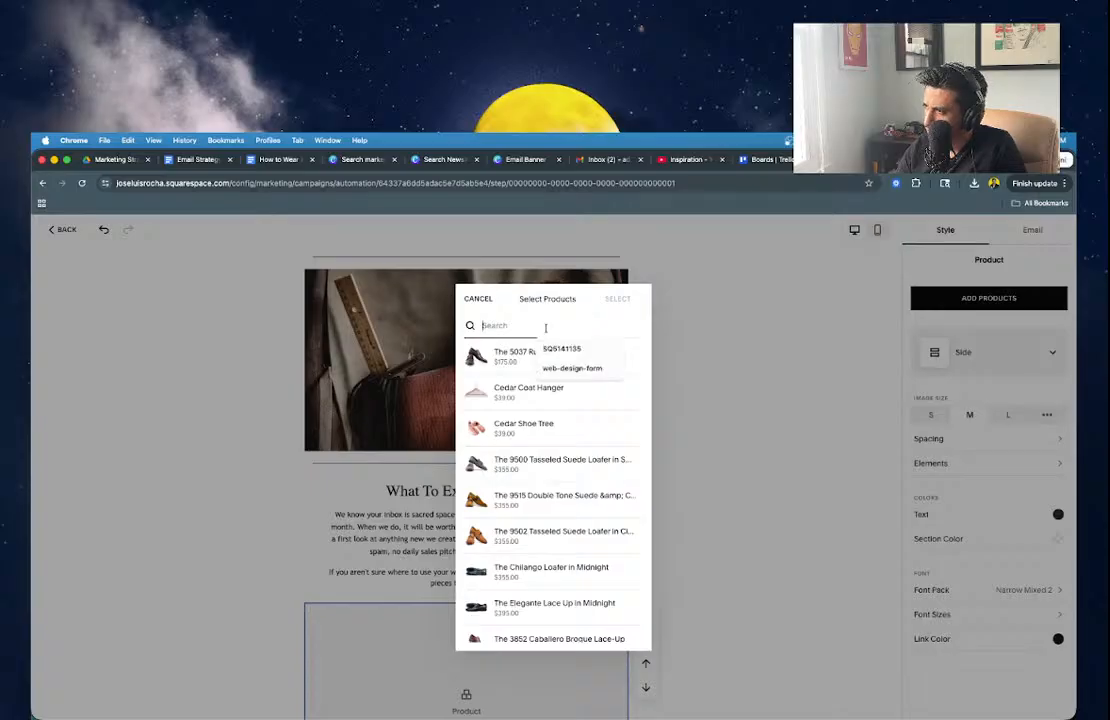
{"action": "type", "text": "j"}
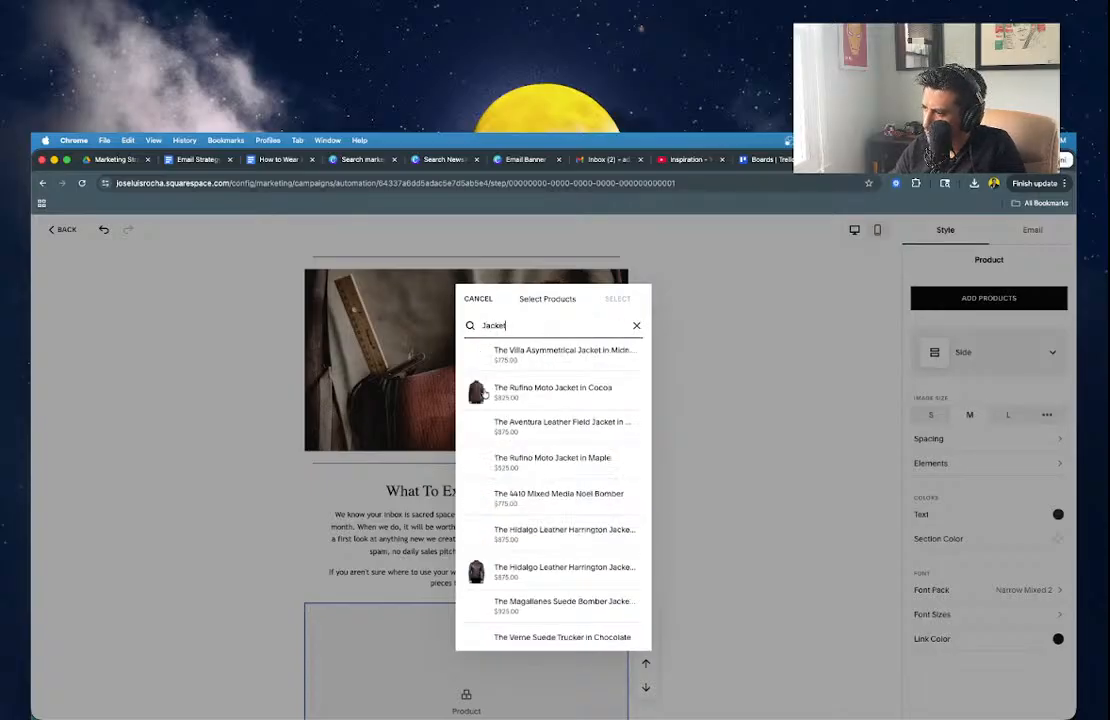
{"action": "scroll", "coordinate": [490, 410], "scroll_direction": "down", "scroll_amount": 3}
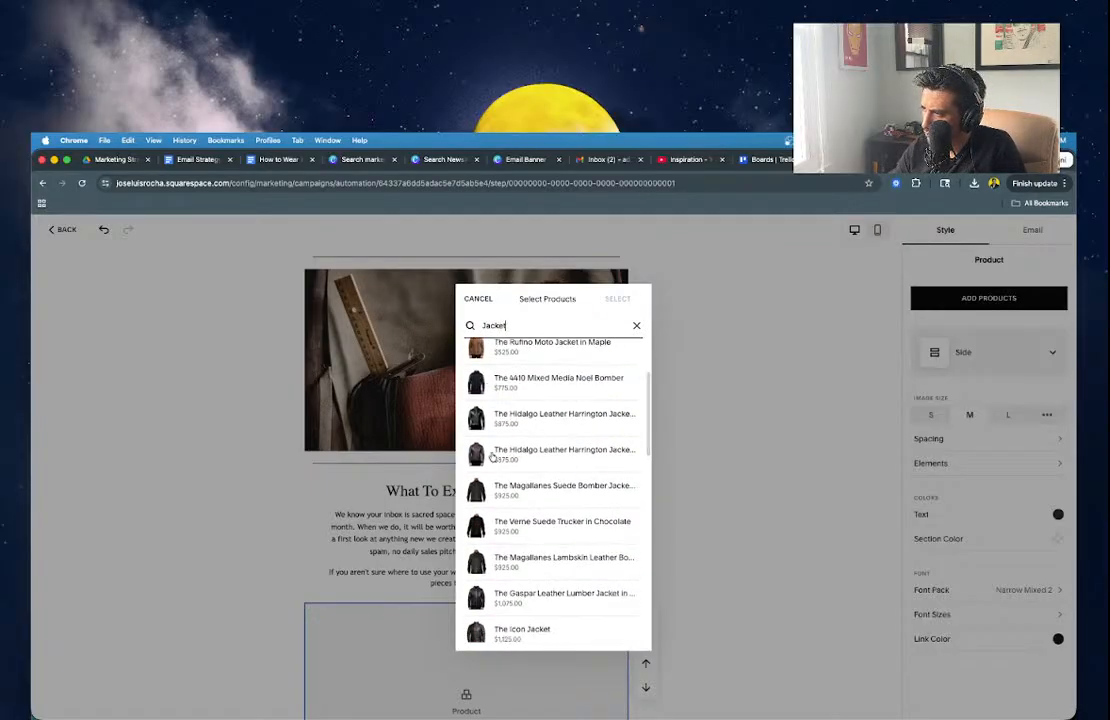
{"action": "scroll", "coordinate": [494, 480], "scroll_direction": "down", "scroll_amount": 2}
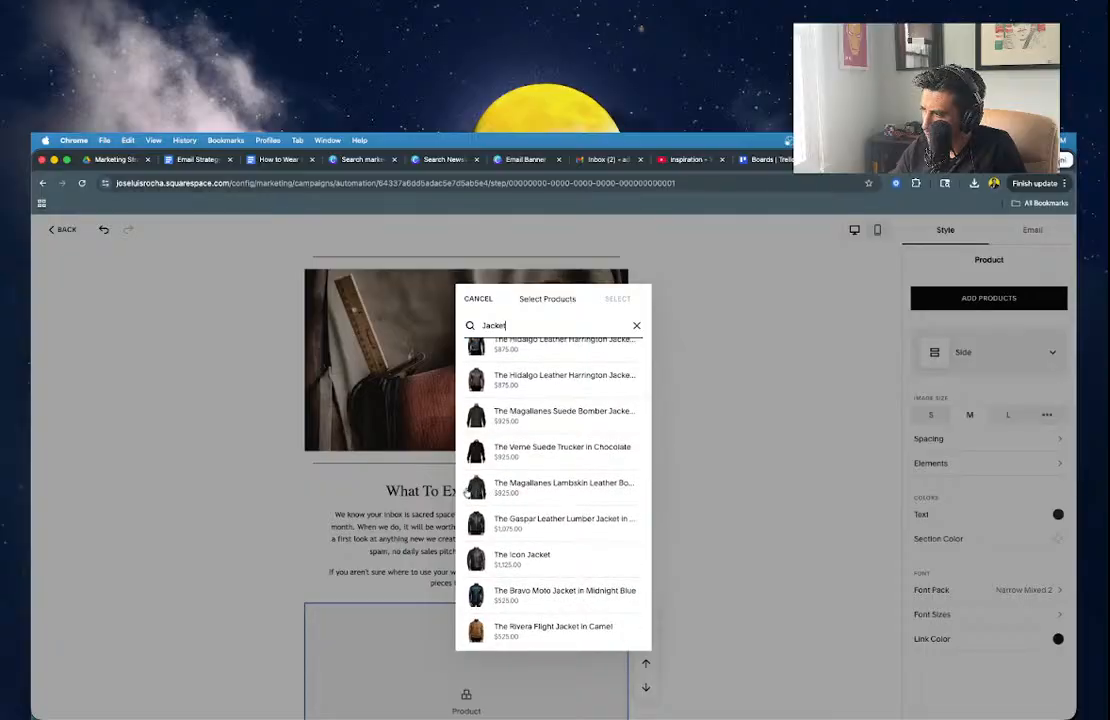
{"action": "scroll", "coordinate": [495, 493], "scroll_direction": "down", "scroll_amount": 2}
{"action": "left_click", "coordinate": [223, 612]}
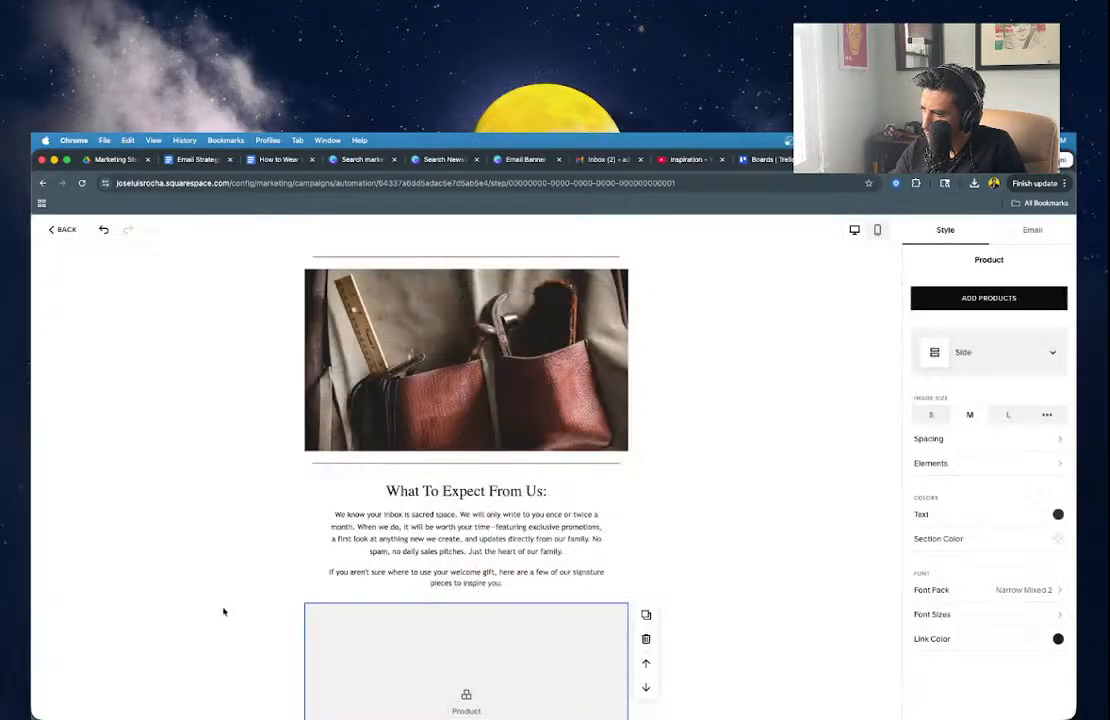
Replace the empty Product section with an Images section using the List Left layout.
{"action": "left_click", "coordinate": [646, 638]}
{"action": "left_click", "coordinate": [466, 604]}
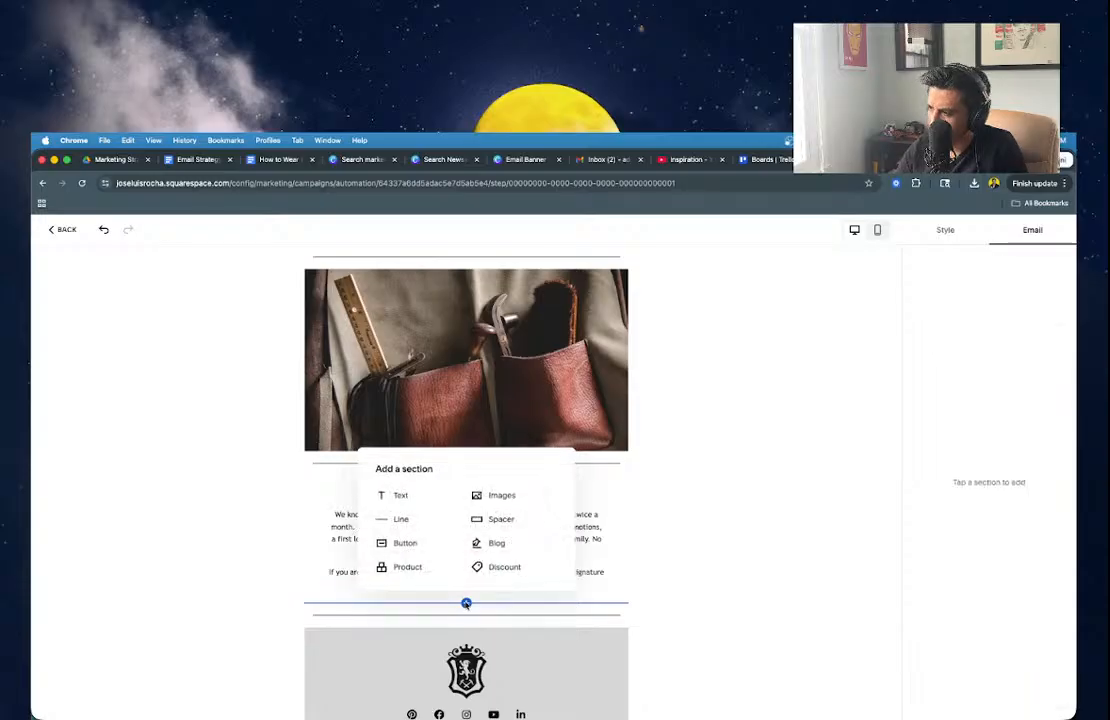
{"action": "left_click", "coordinate": [512, 497]}
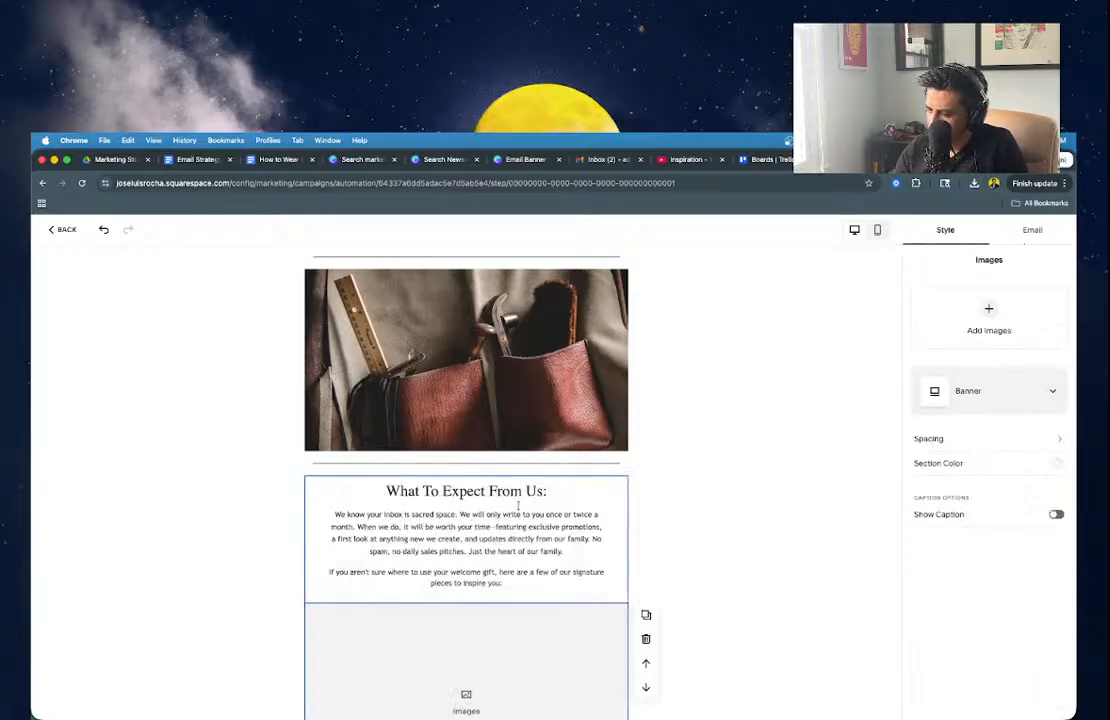
{"action": "left_click", "coordinate": [996, 388]}
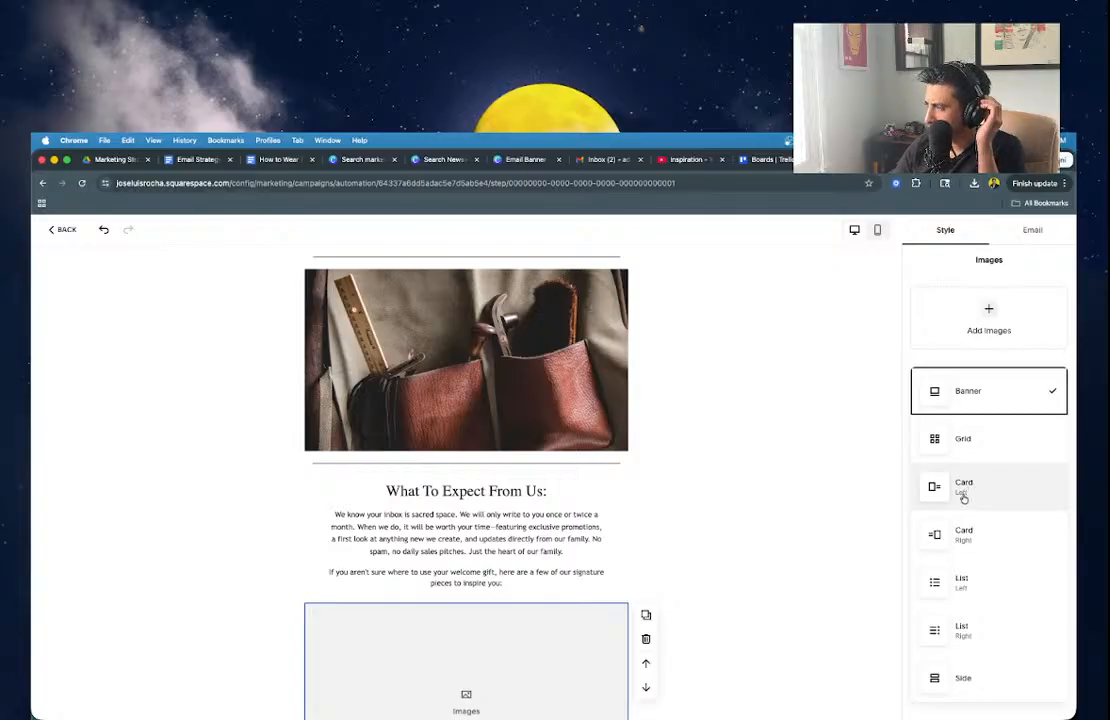
{"action": "left_click", "coordinate": [944, 578]}
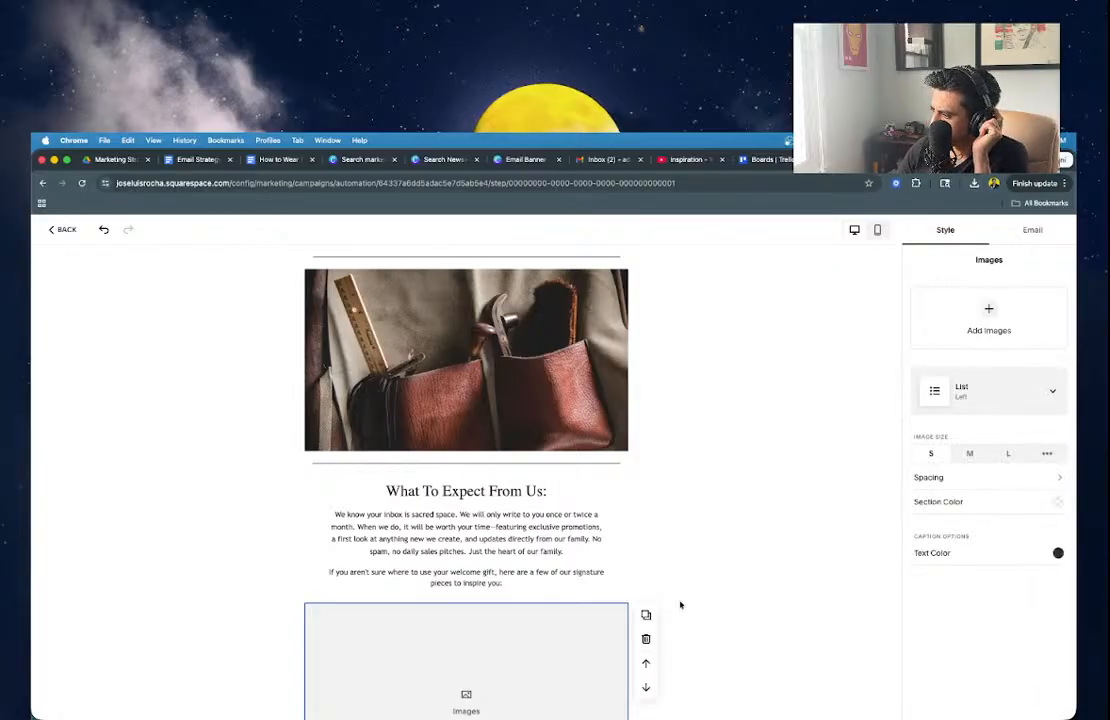
Add images to the Images section from the site's image library.
{"action": "left_click", "coordinate": [763, 590]}
{"action": "left_click", "coordinate": [506, 649]}
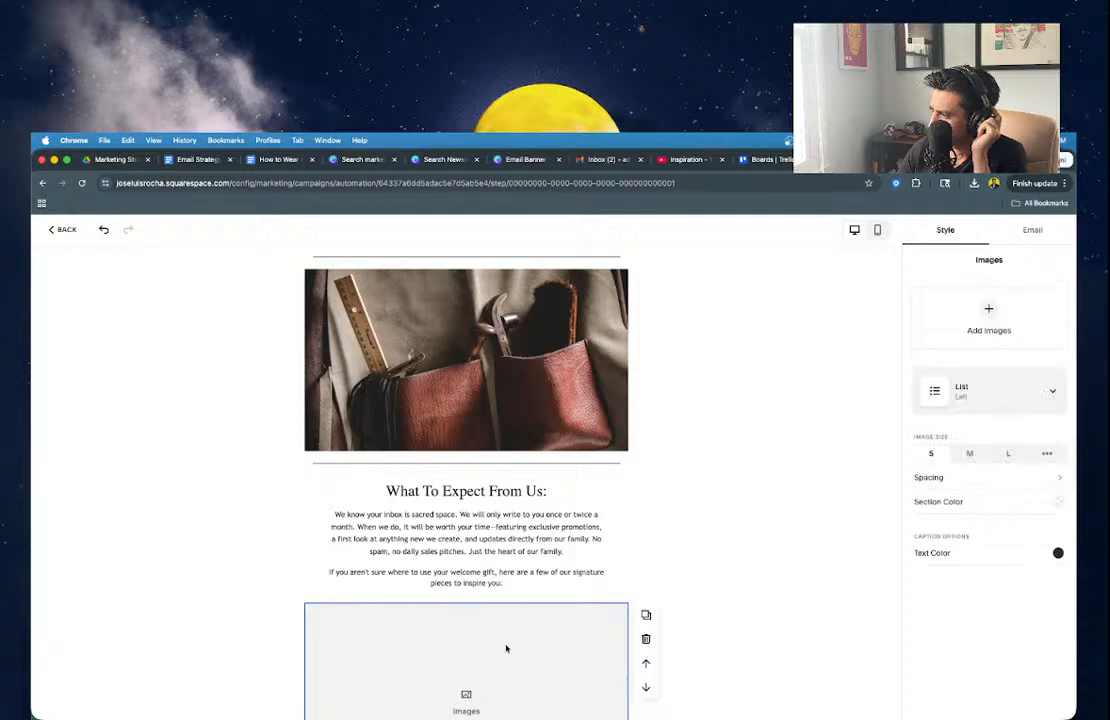
{"action": "left_click", "coordinate": [989, 316]}
{"action": "left_click", "coordinate": [962, 366]}
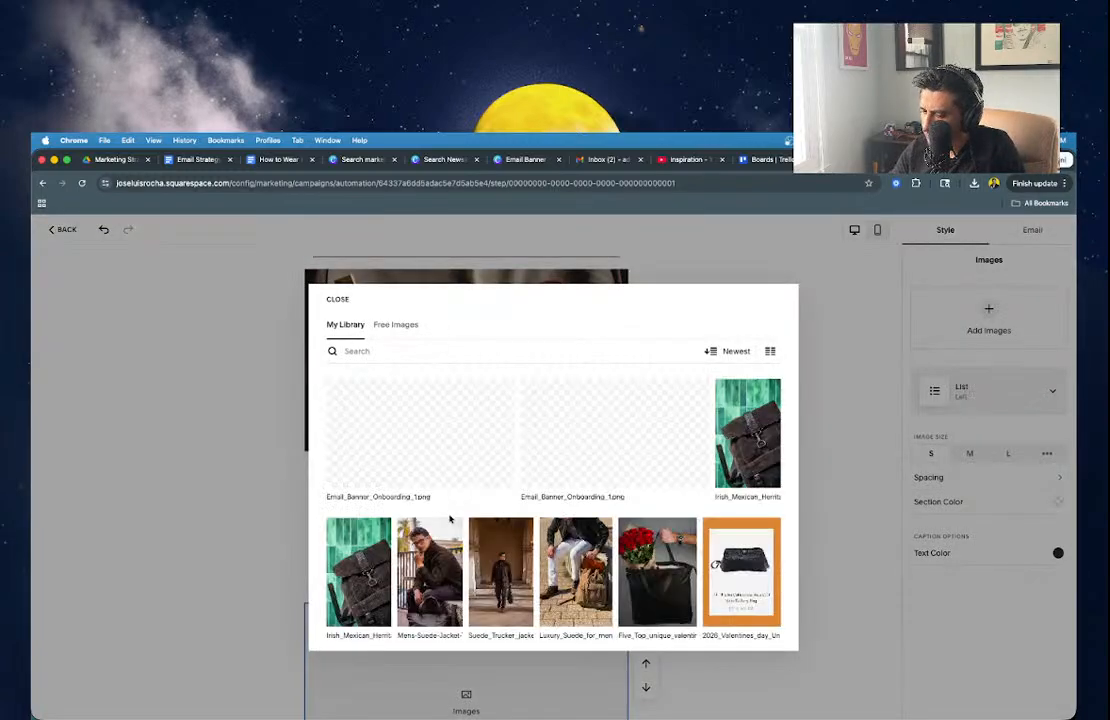
Insert the Suede_Trucker jacket photo at image size M, keeping the List Left layout.
{"action": "scroll", "coordinate": [440, 500], "scroll_direction": "down", "scroll_amount": 1}
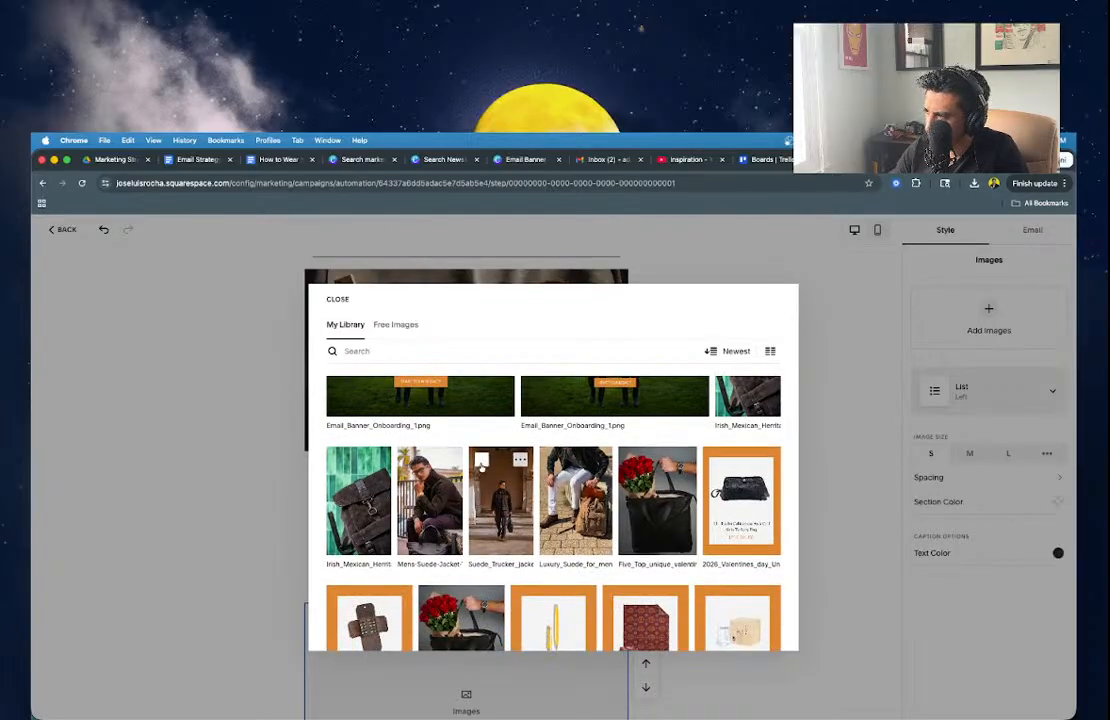
{"action": "left_click", "coordinate": [500, 500]}
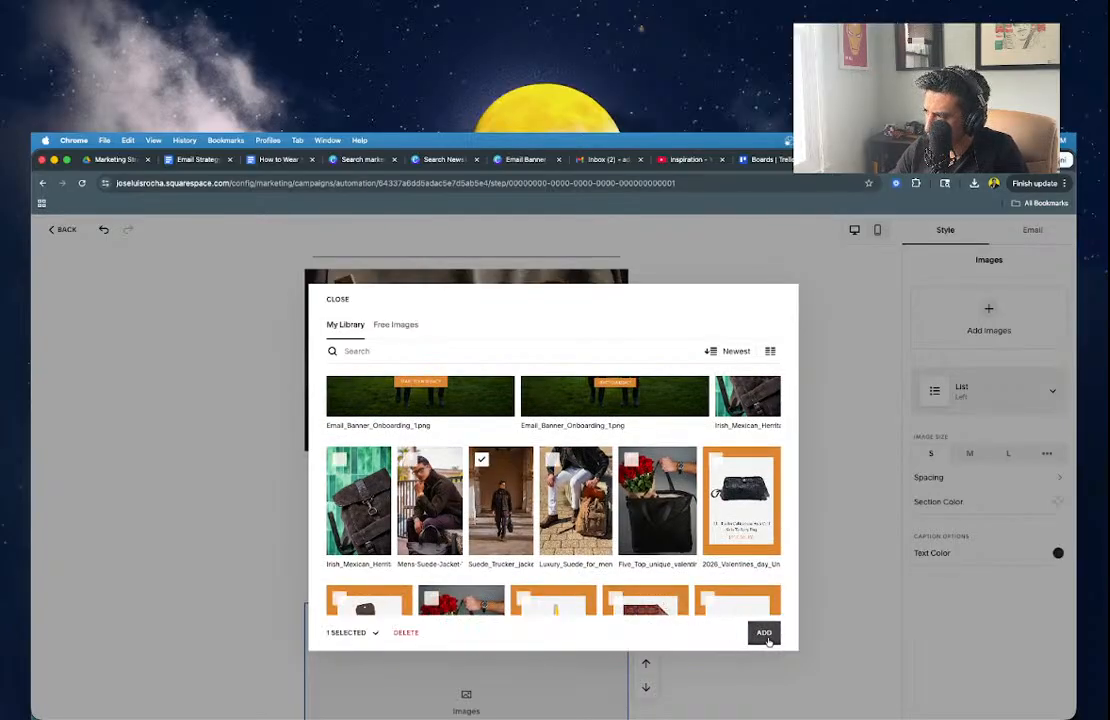
{"action": "left_click", "coordinate": [762, 632]}
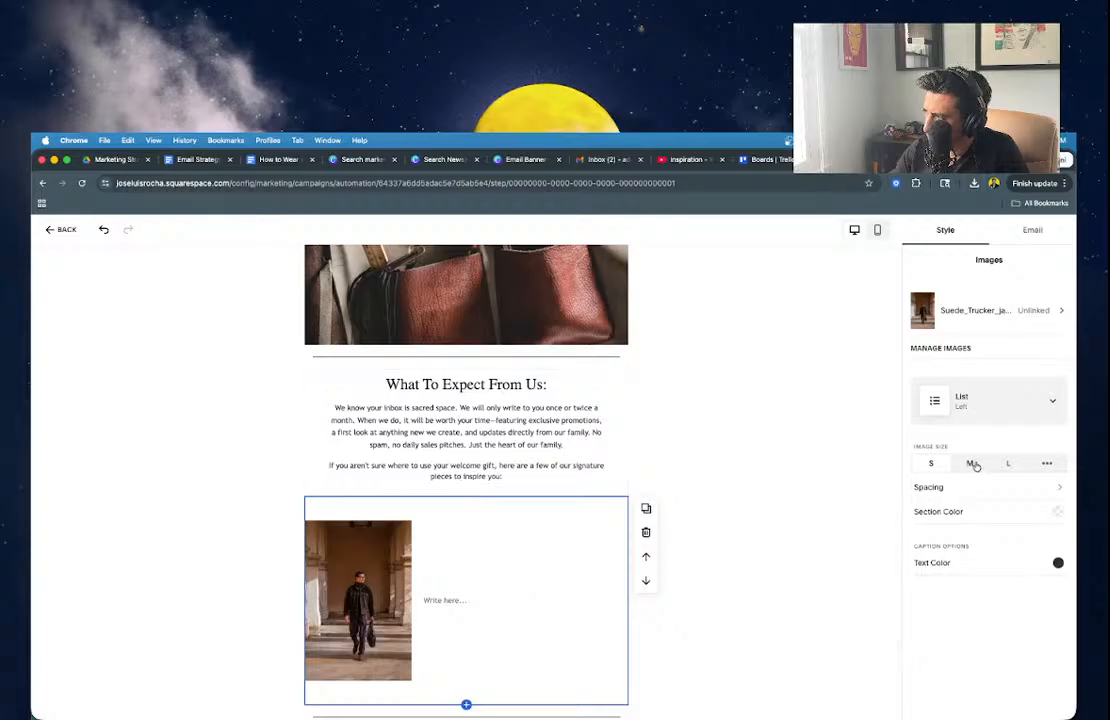
{"action": "left_click", "coordinate": [971, 463]}
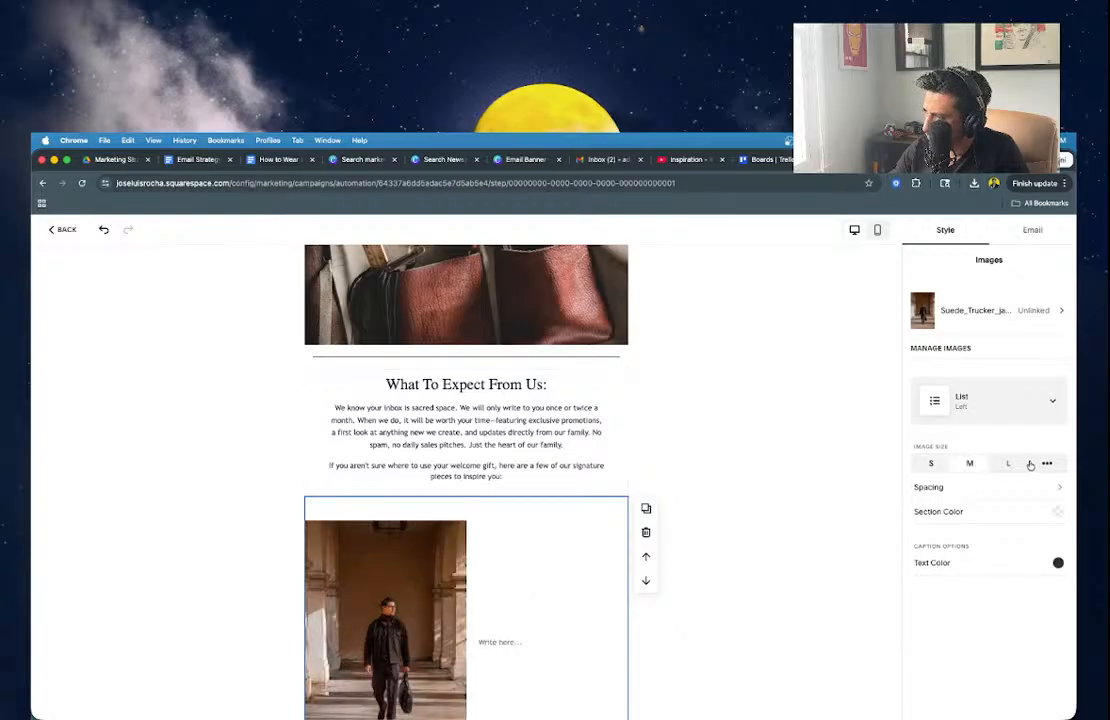
{"action": "left_click", "coordinate": [1008, 382]}
{"action": "left_click", "coordinate": [868, 483]}
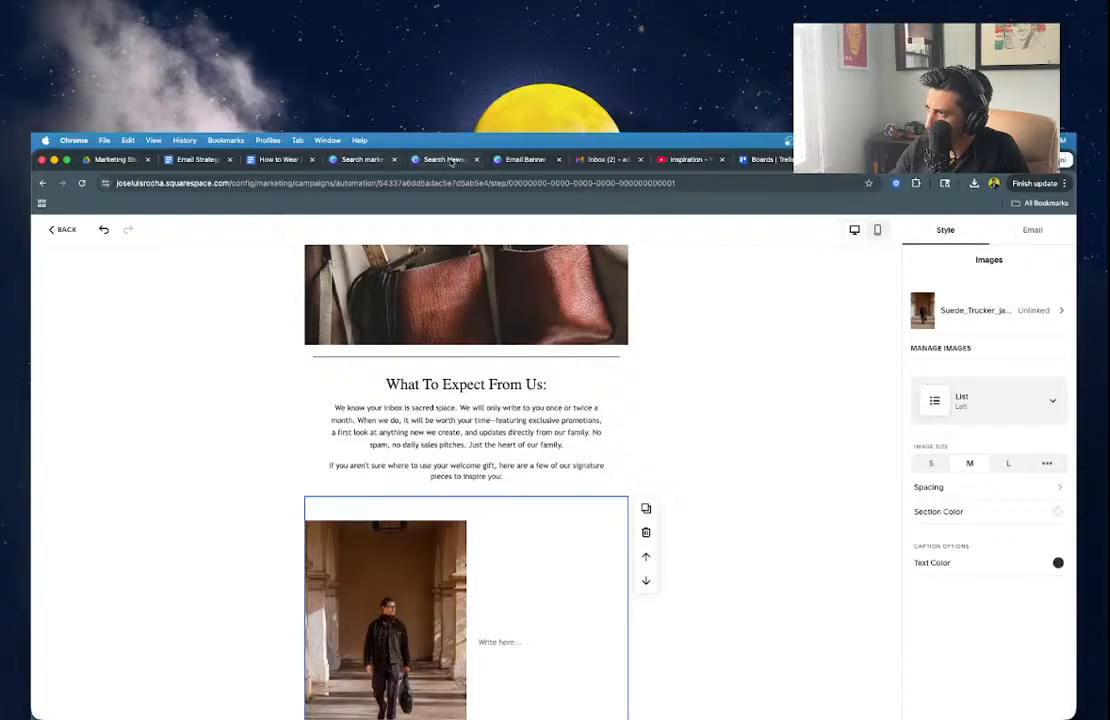
{"action": "left_click", "coordinate": [440, 158]}
Open the Newsletter Polaroid Graphic design and delete the olive rectangle from page 2.
{"action": "left_click", "coordinate": [340, 159]}
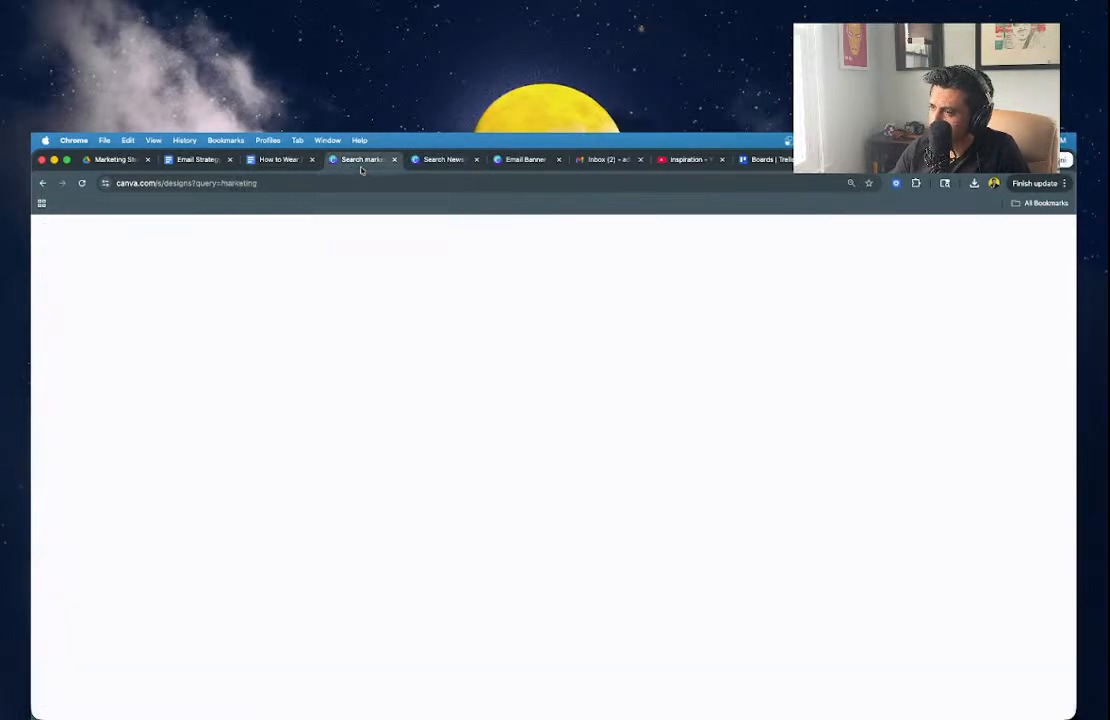
{"action": "left_click", "coordinate": [440, 159]}
{"action": "left_click", "coordinate": [155, 525]}
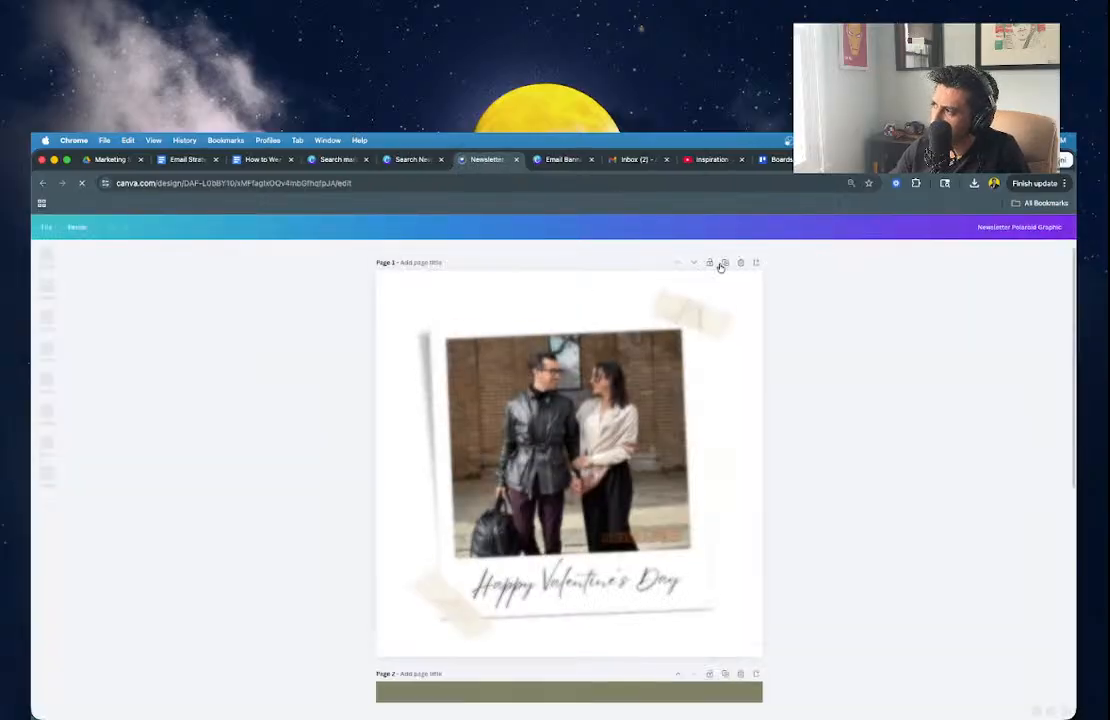
{"action": "scroll", "coordinate": [686, 448], "scroll_direction": "down", "scroll_amount": 5}
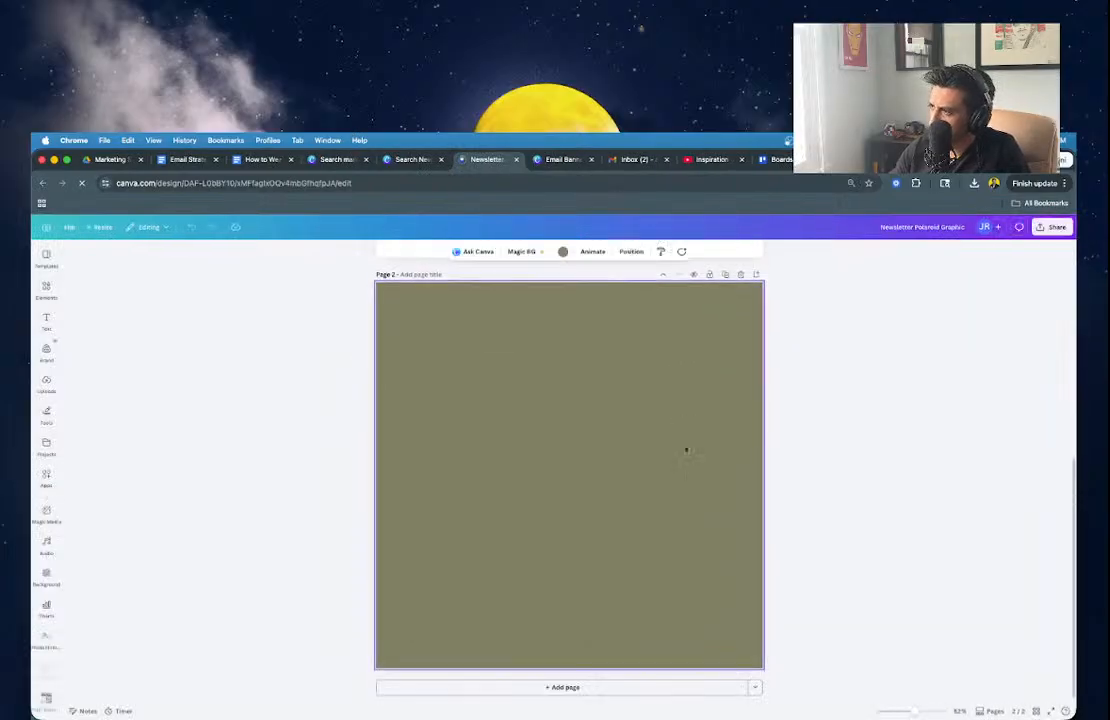
{"action": "left_click", "coordinate": [489, 436]}
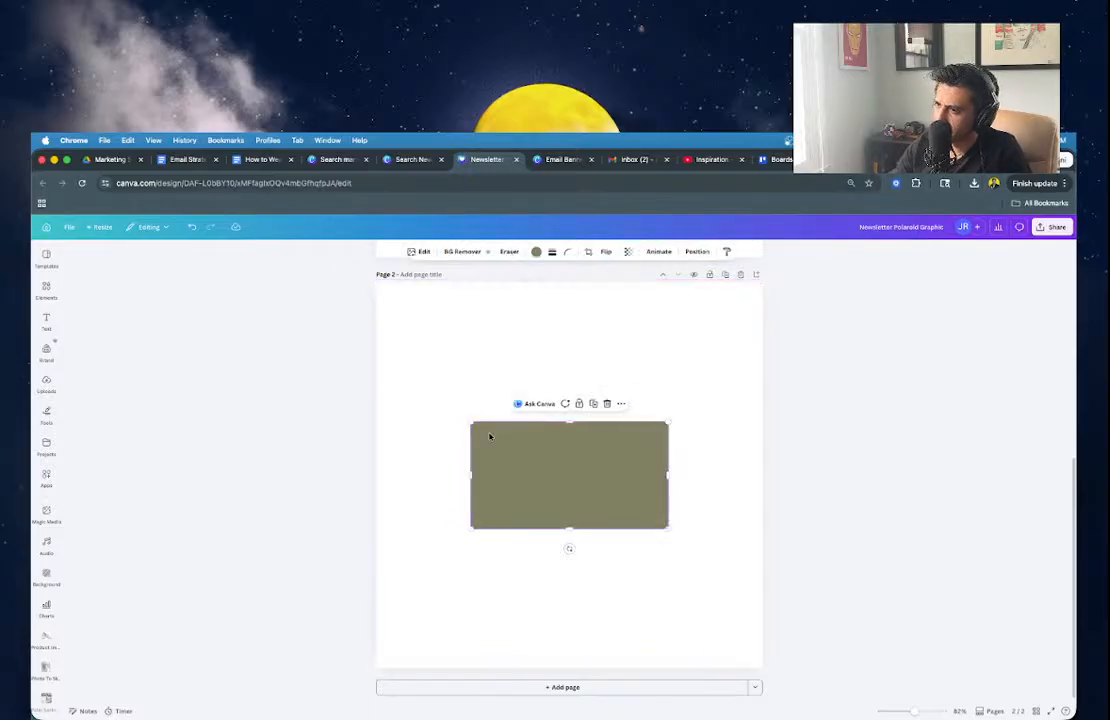
{"action": "key", "text": "Delete"}
Browse the Uploads panel to find the product photos.
{"action": "left_click", "coordinate": [45, 384]}
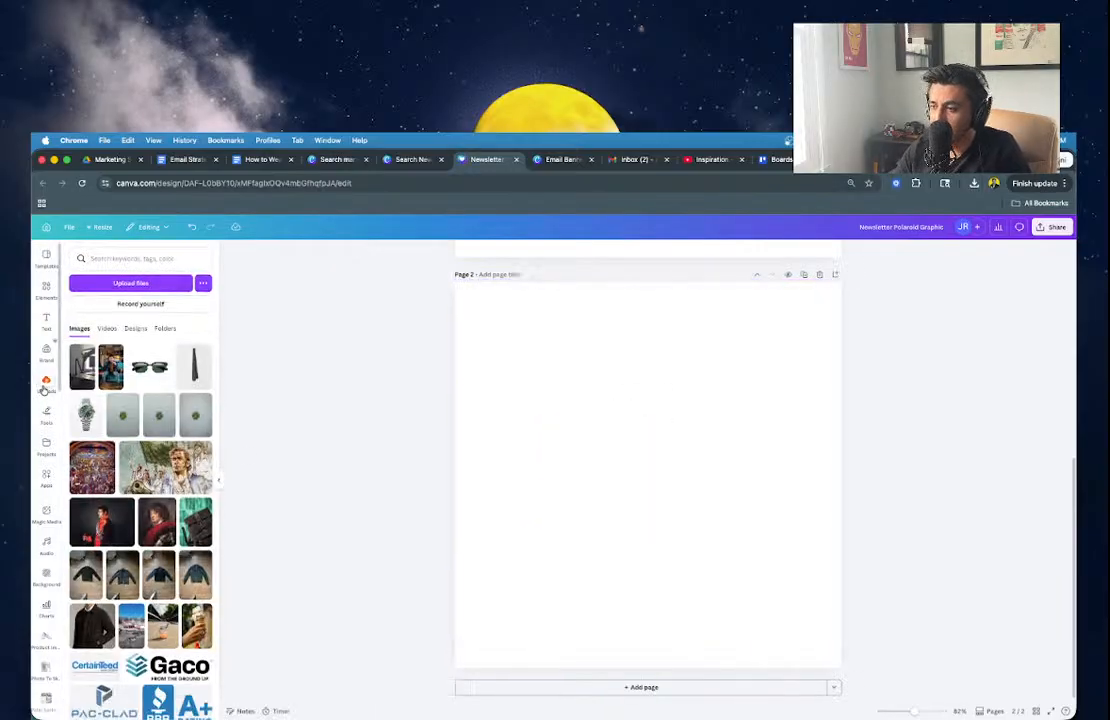
{"action": "scroll", "coordinate": [151, 533], "scroll_direction": "down", "scroll_amount": 5}
{"action": "scroll", "coordinate": [151, 533], "scroll_direction": "down", "scroll_amount": 5}
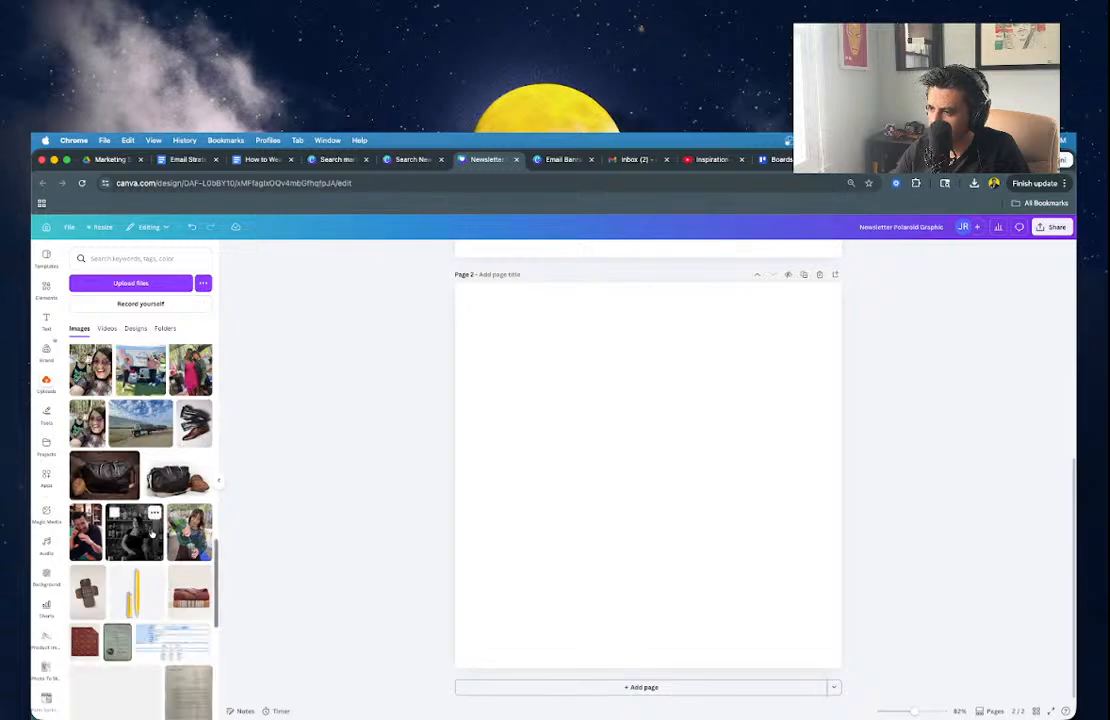
{"action": "scroll", "coordinate": [151, 533], "scroll_direction": "down", "scroll_amount": 5}
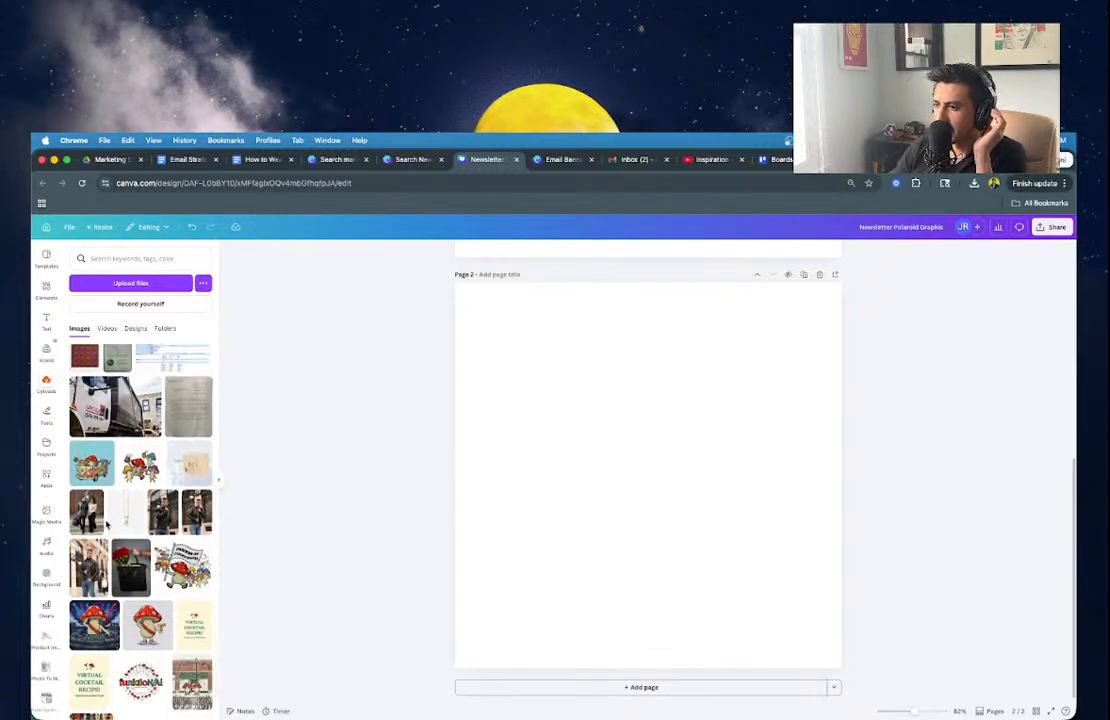
{"action": "scroll", "coordinate": [107, 591], "scroll_direction": "down", "scroll_amount": 10}
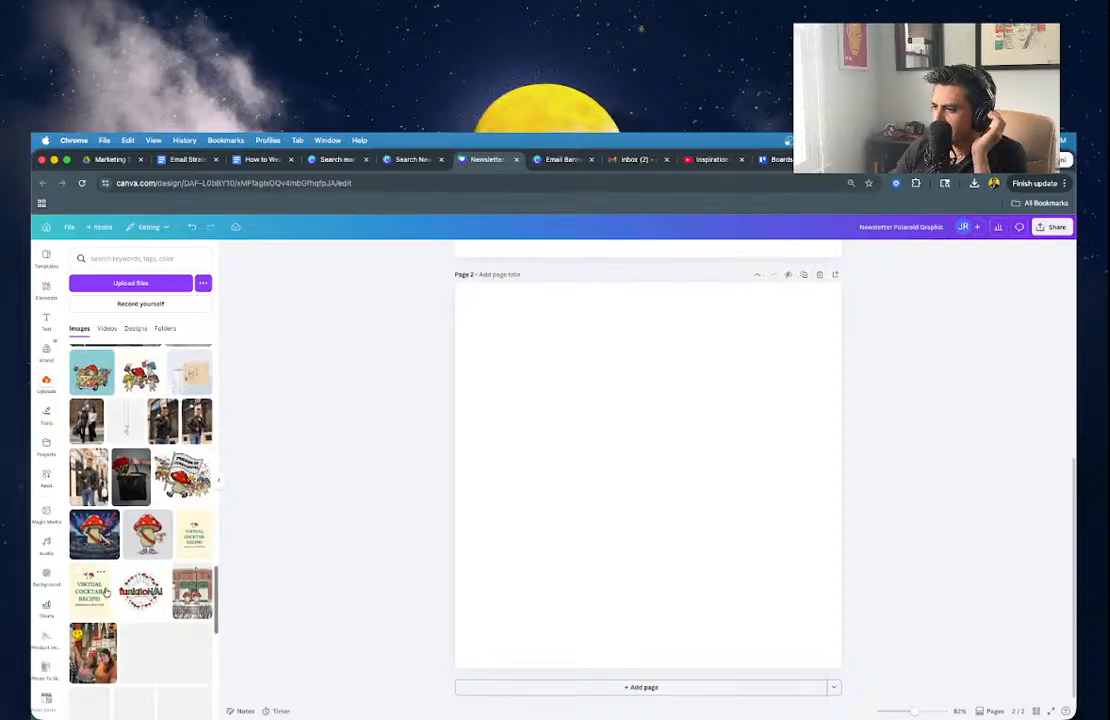
{"action": "scroll", "coordinate": [107, 591], "scroll_direction": "down", "scroll_amount": 10}
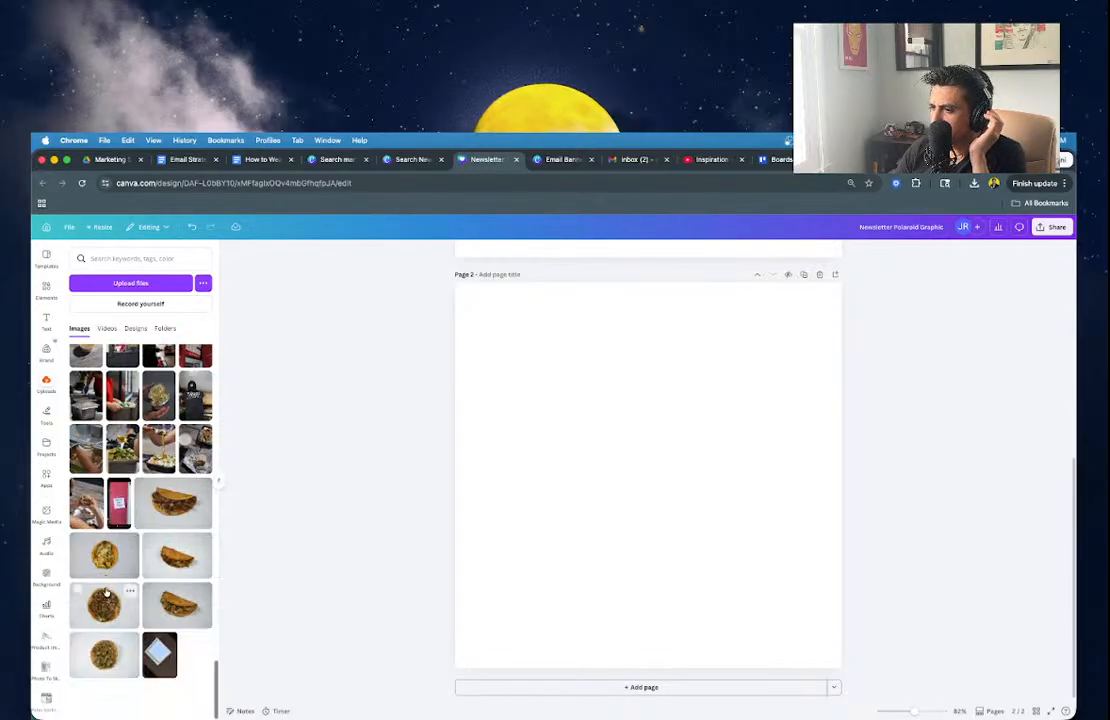
{"action": "scroll", "coordinate": [107, 591], "scroll_direction": "down", "scroll_amount": 10}
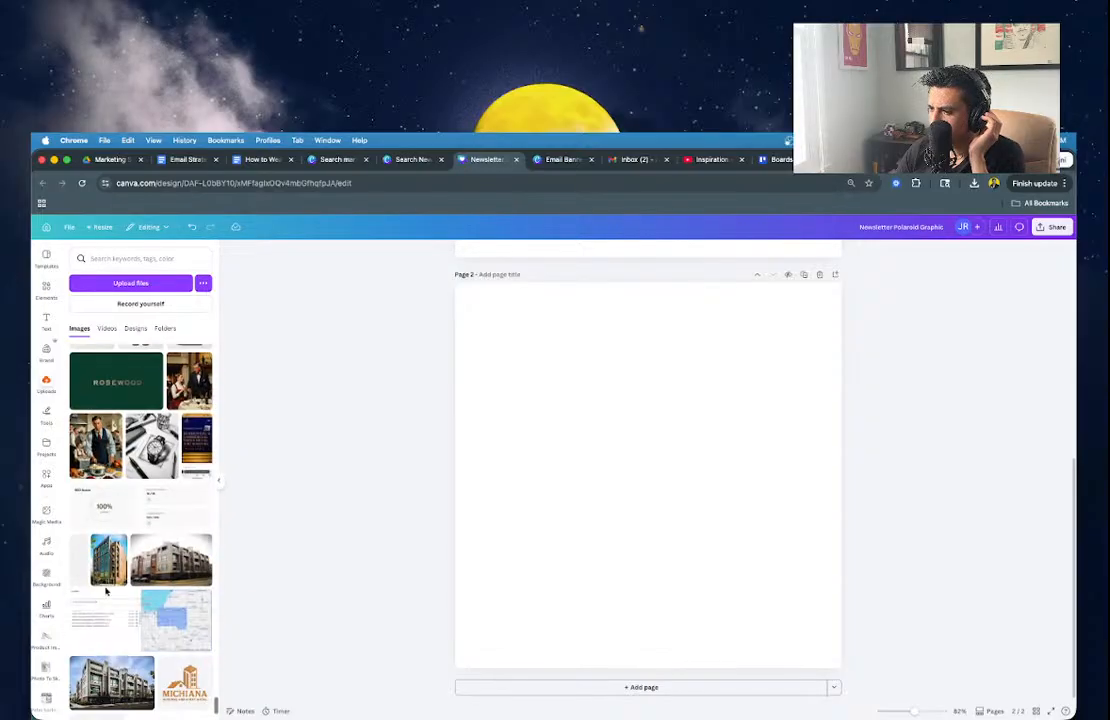
{"action": "scroll", "coordinate": [106, 592], "scroll_direction": "down", "scroll_amount": 15}
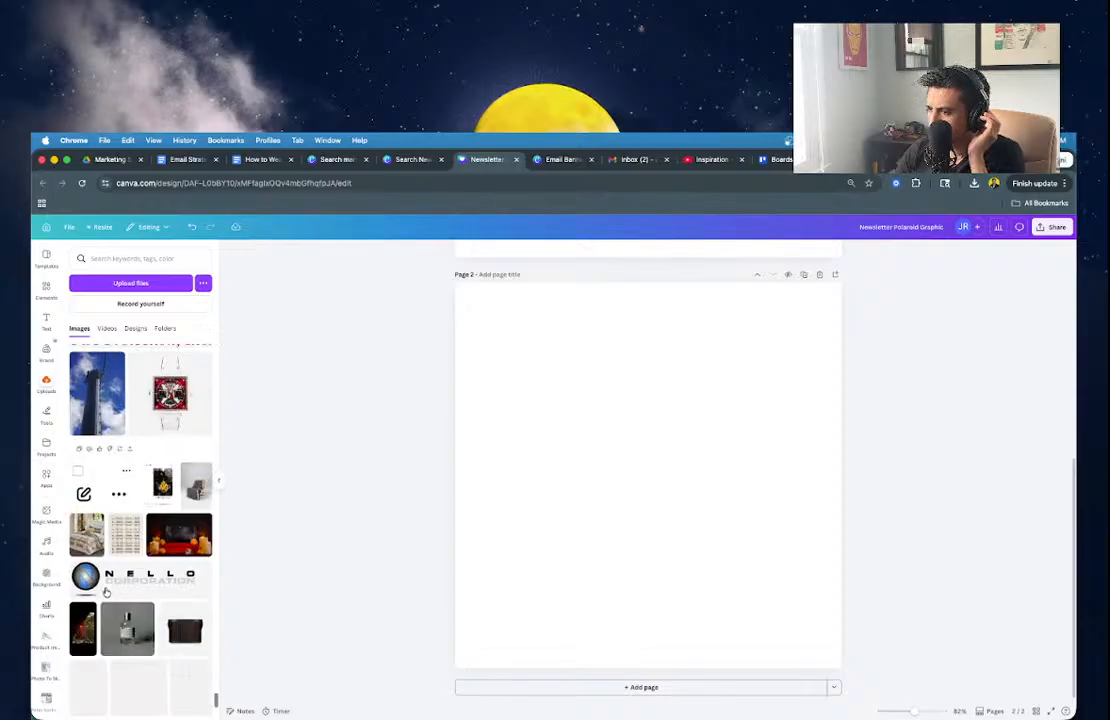
{"action": "scroll", "coordinate": [106, 592], "scroll_direction": "down", "scroll_amount": 10}
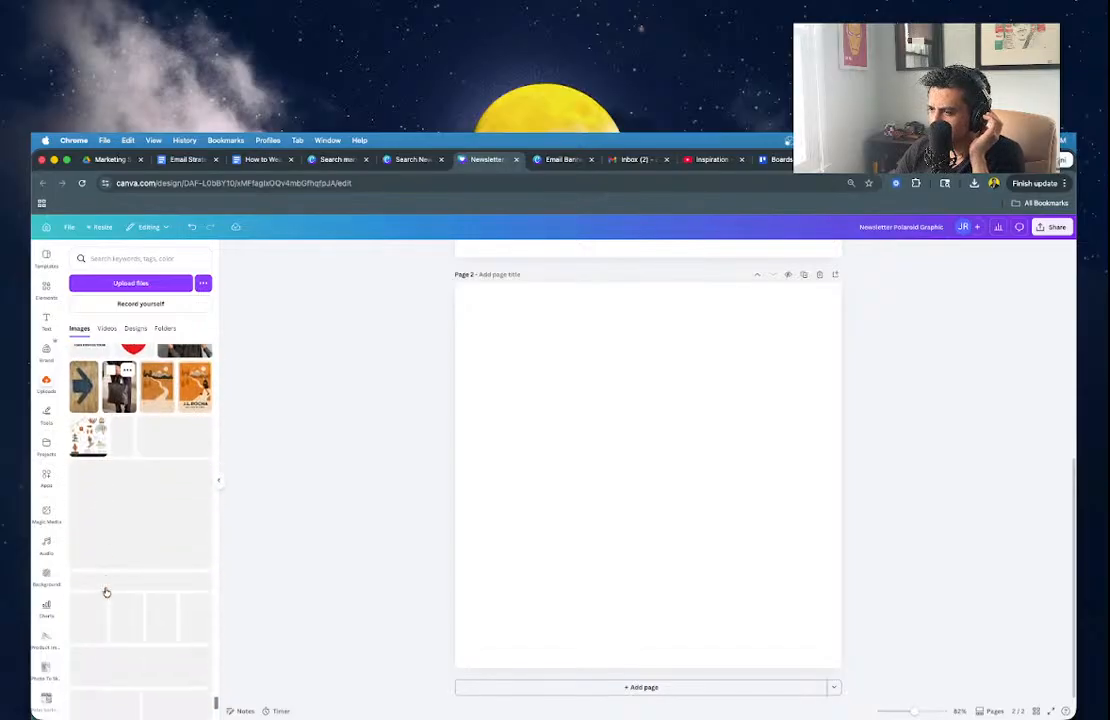
{"action": "scroll", "coordinate": [106, 592], "scroll_direction": "down", "scroll_amount": 15}
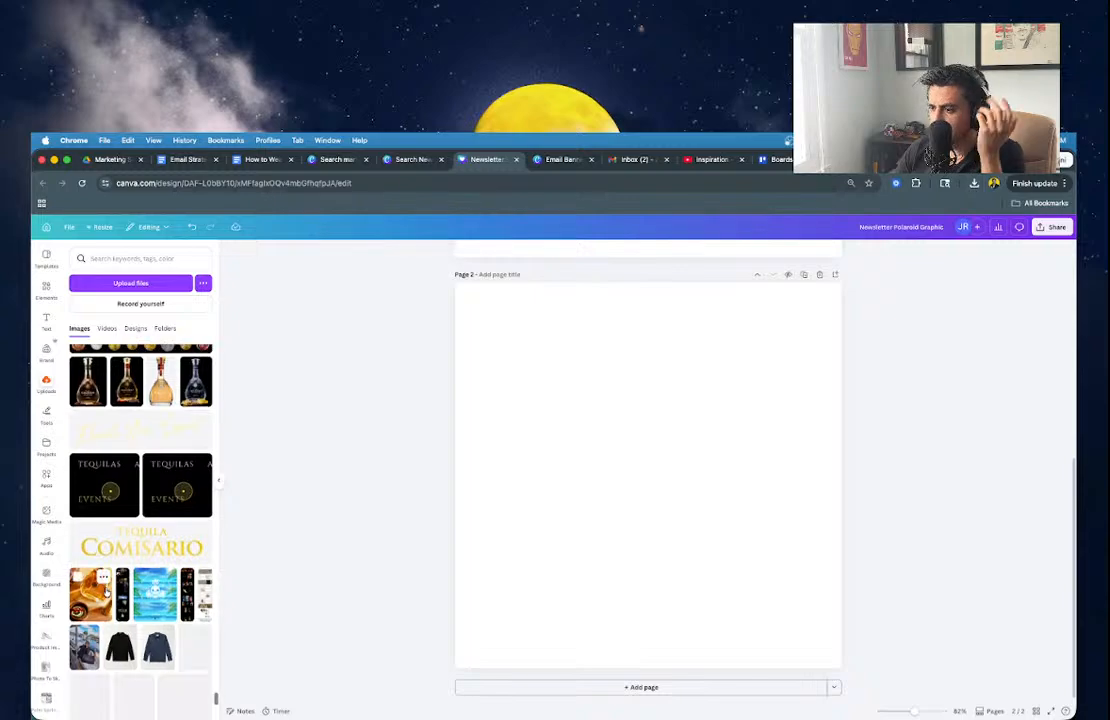
{"action": "scroll", "coordinate": [106, 592], "scroll_direction": "down", "scroll_amount": 10}
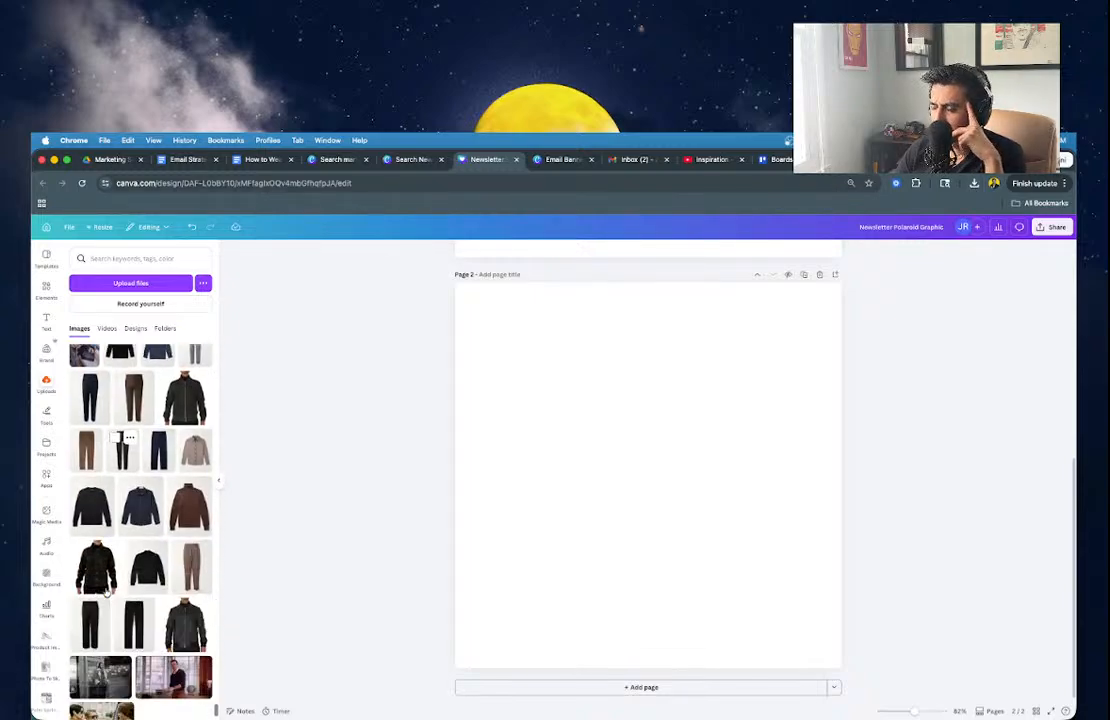
{"action": "scroll", "coordinate": [106, 592], "scroll_direction": "down", "scroll_amount": 5}
{"action": "scroll", "coordinate": [106, 592], "scroll_direction": "up", "scroll_amount": 4}
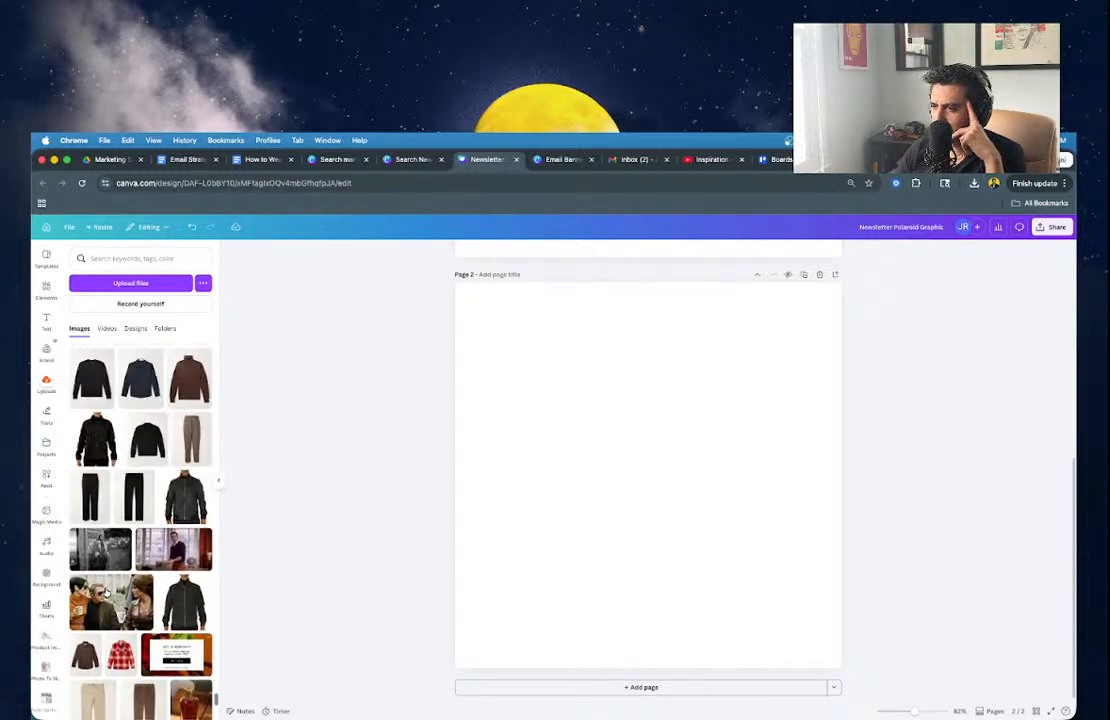
{"action": "scroll", "coordinate": [197, 498], "scroll_direction": "down", "scroll_amount": 10}
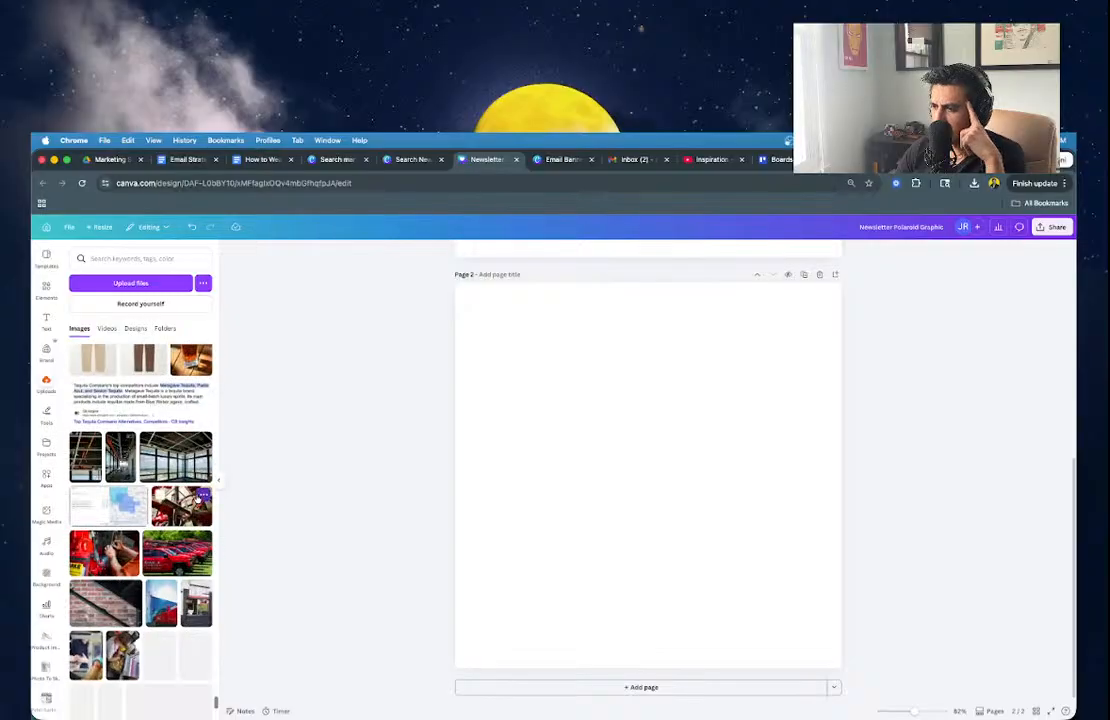
{"action": "scroll", "coordinate": [197, 498], "scroll_direction": "down", "scroll_amount": 10}
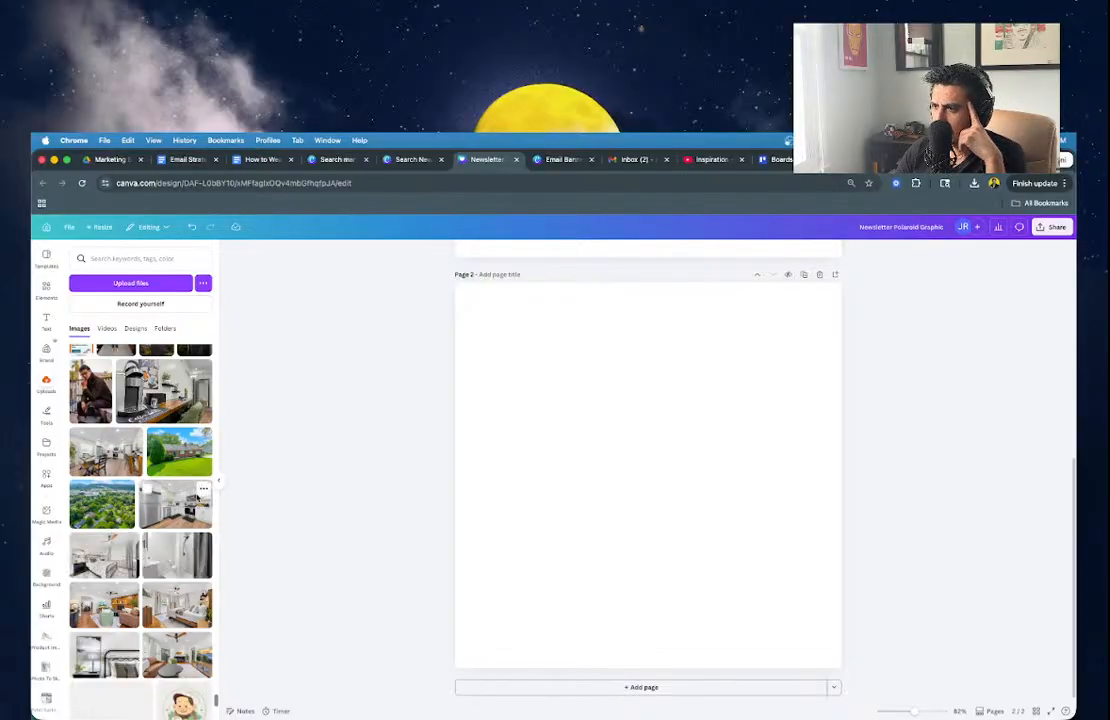
Place the jacket photo on page 2 and resize it to fill the square page.
{"action": "left_click", "coordinate": [82, 395]}
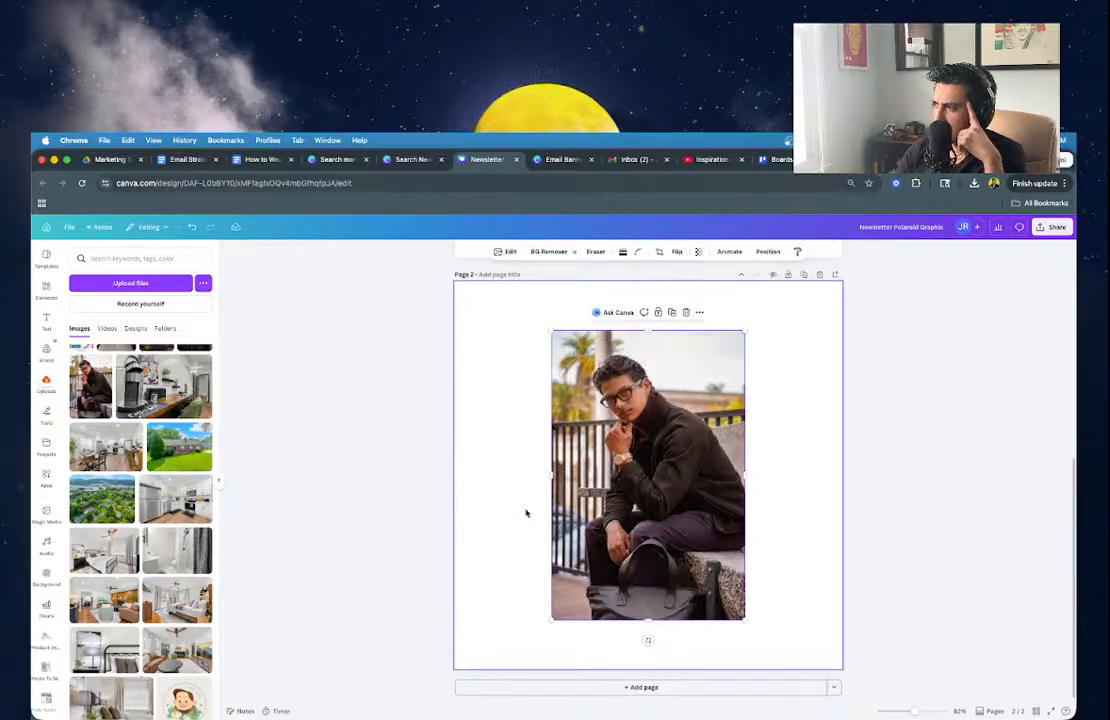
{"action": "left_click_drag", "start_coordinate": [644, 531], "coordinate": [550, 483]}
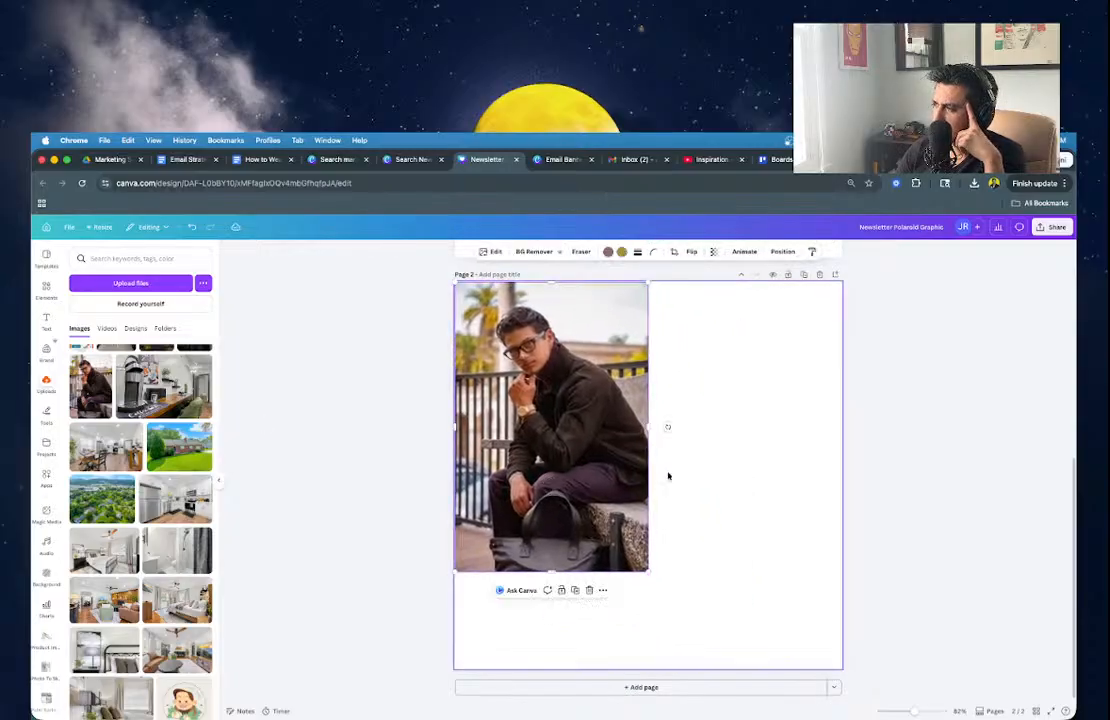
{"action": "left_click_drag", "start_coordinate": [650, 572], "coordinate": [736, 656]}
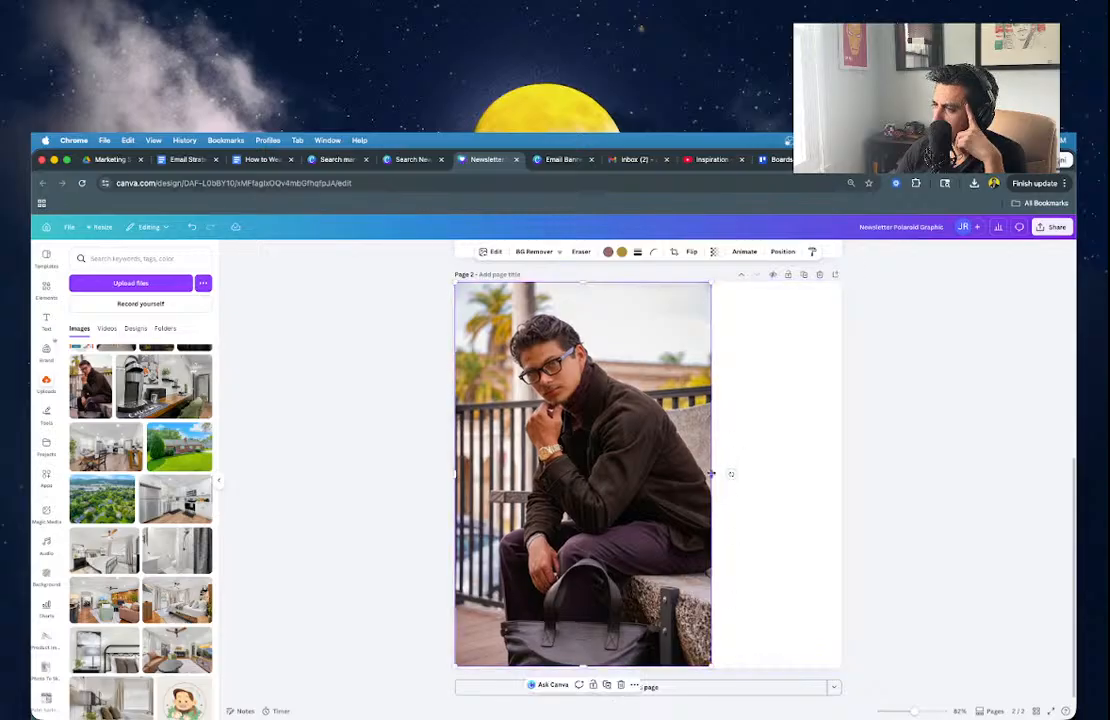
{"action": "scroll", "coordinate": [151, 401], "scroll_direction": "down", "scroll_amount": 10}
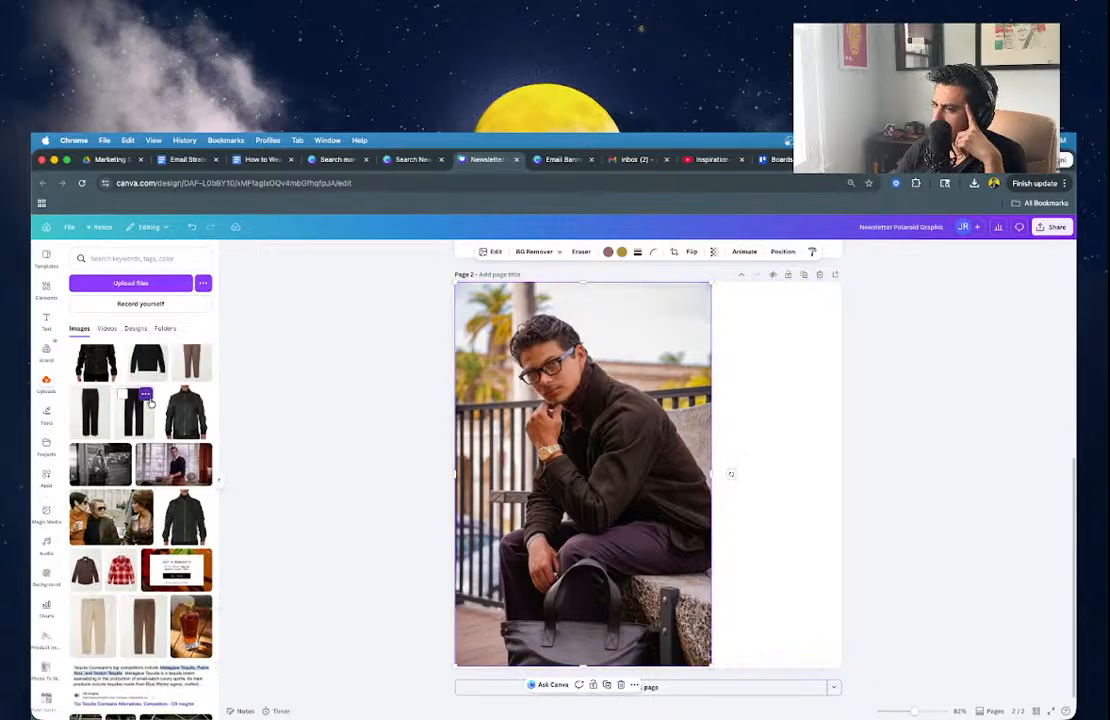
{"action": "scroll", "coordinate": [151, 401], "scroll_direction": "up", "scroll_amount": 5}
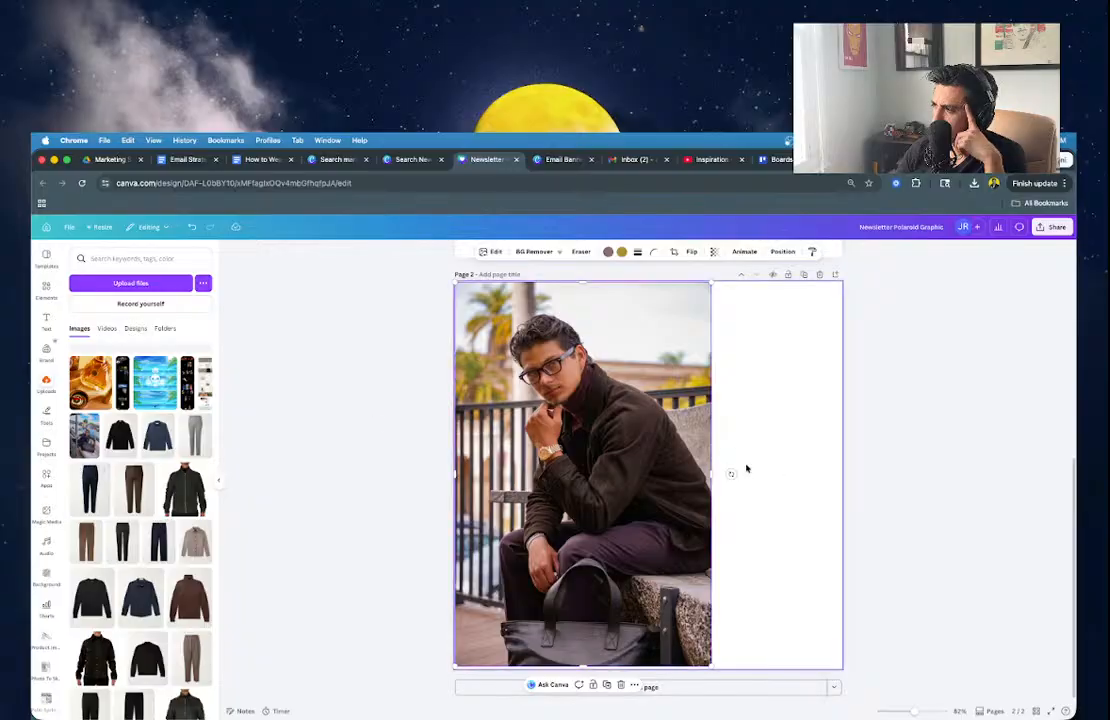
{"action": "left_click_drag", "start_coordinate": [714, 473], "coordinate": [841, 473]}
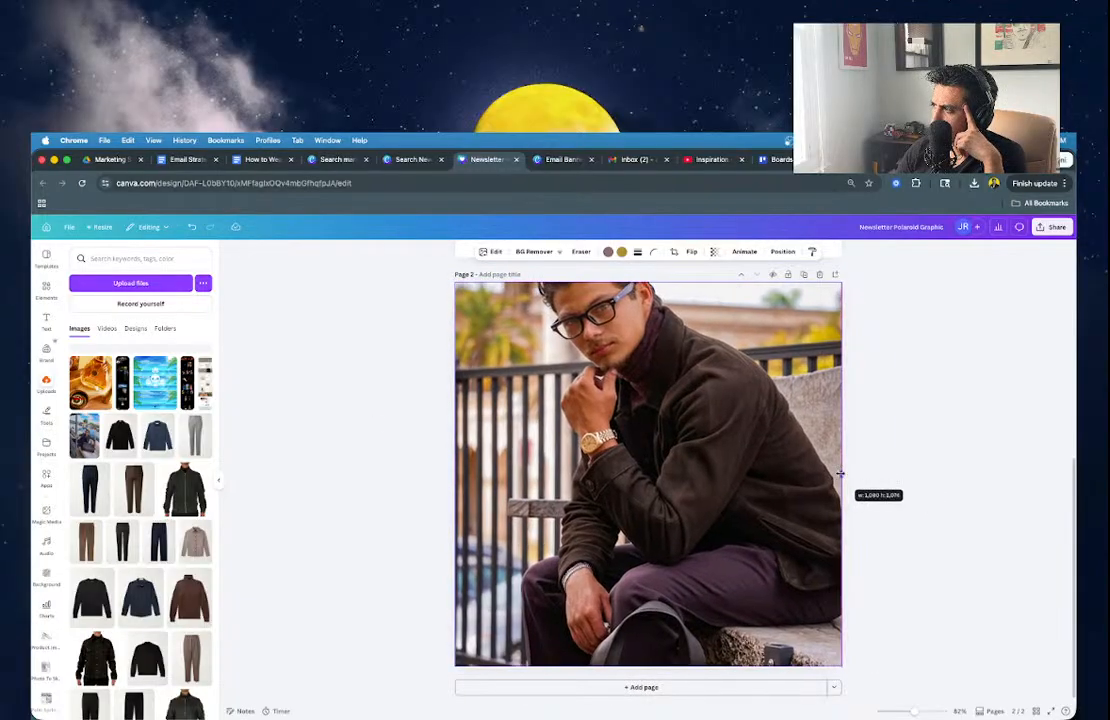
Crop the jacket photo to show more sky above the man's head.
{"action": "double_click", "coordinate": [769, 456]}
{"action": "left_click_drag", "start_coordinate": [764, 421], "coordinate": [758, 476]}
{"action": "left_click", "coordinate": [436, 437]}
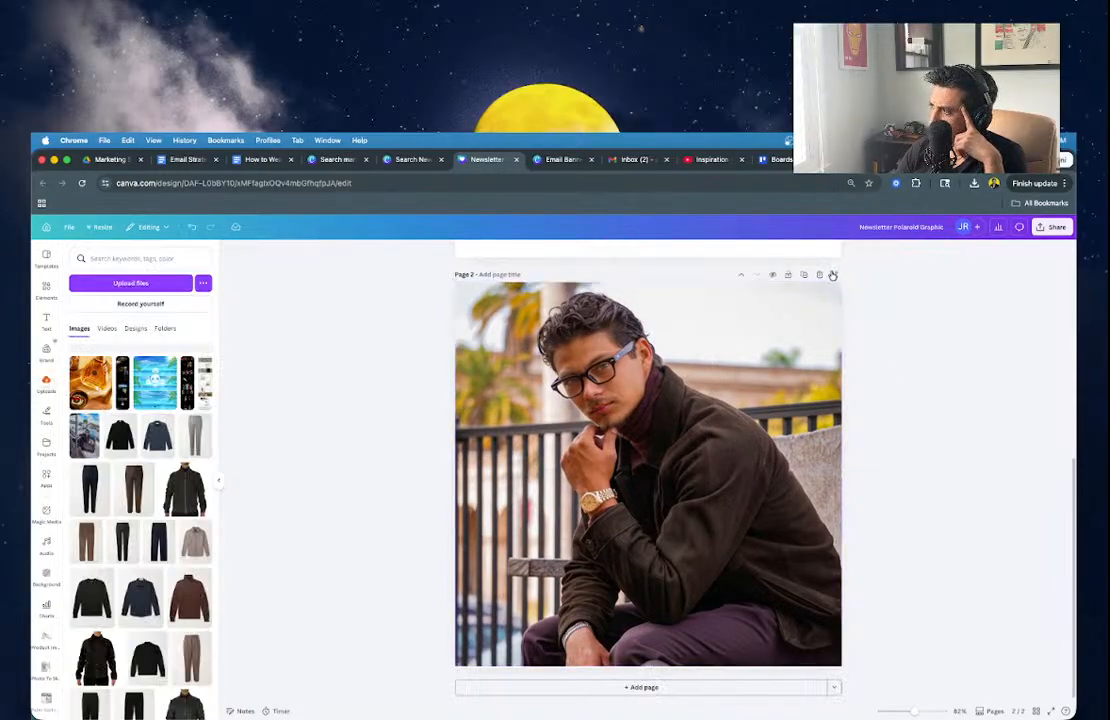
{"action": "scroll", "coordinate": [679, 308], "scroll_direction": "down", "scroll_amount": 3}
{"action": "scroll", "coordinate": [680, 308], "scroll_direction": "up", "scroll_amount": 3}
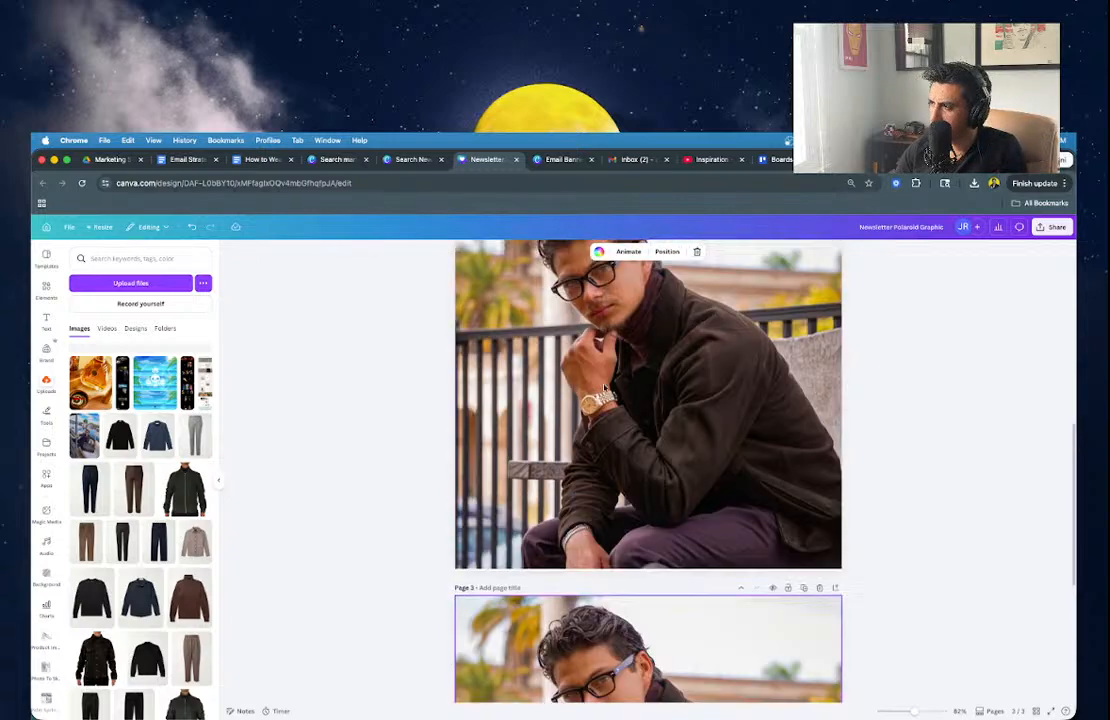
Give page 2 the title 'Email Square - Verne Tracker Jacket'.
{"action": "left_click", "coordinate": [497, 296]}
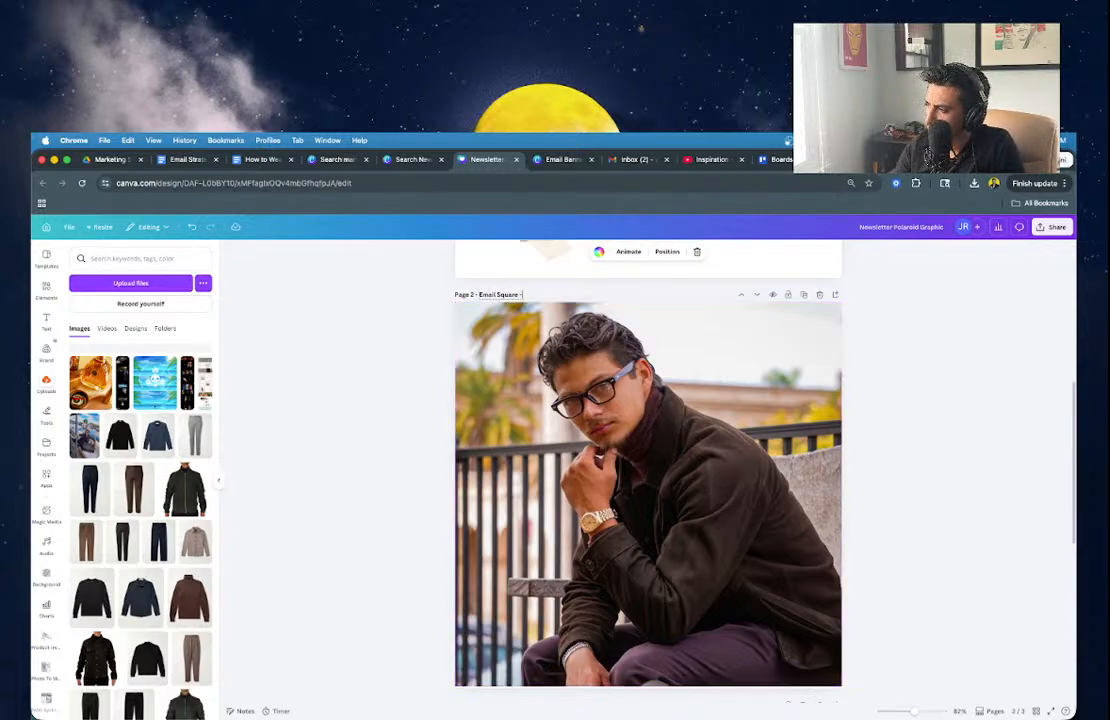
{"action": "type", "text": "Email Square - V"}
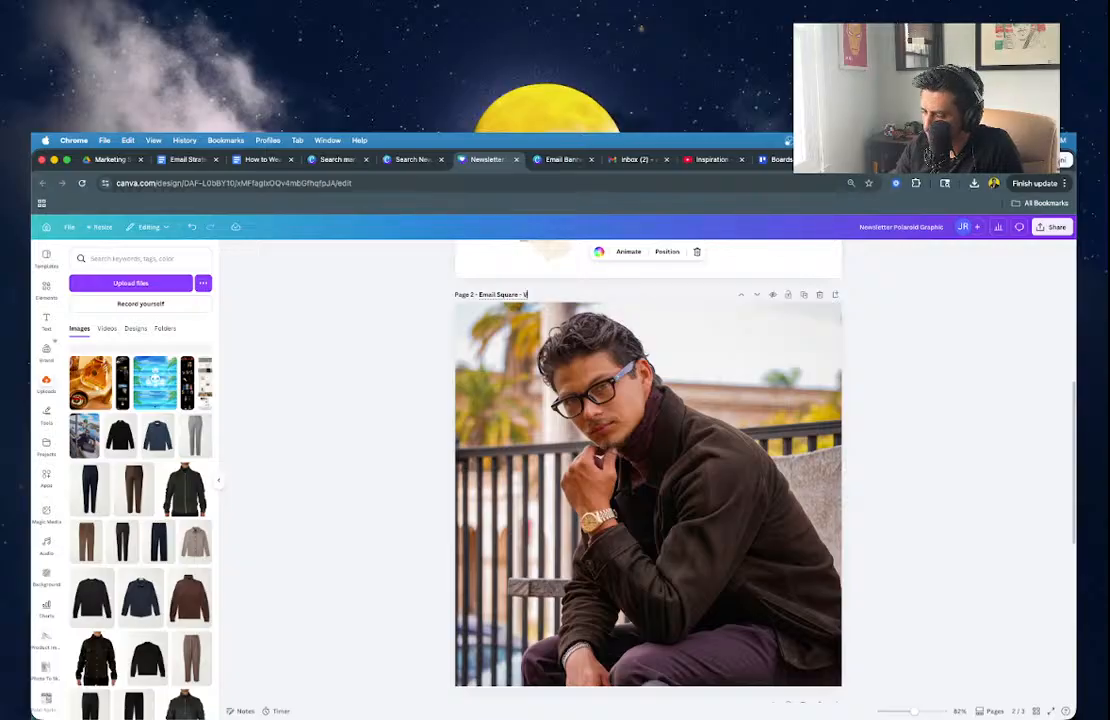
{"action": "type", "text": "ersi"}
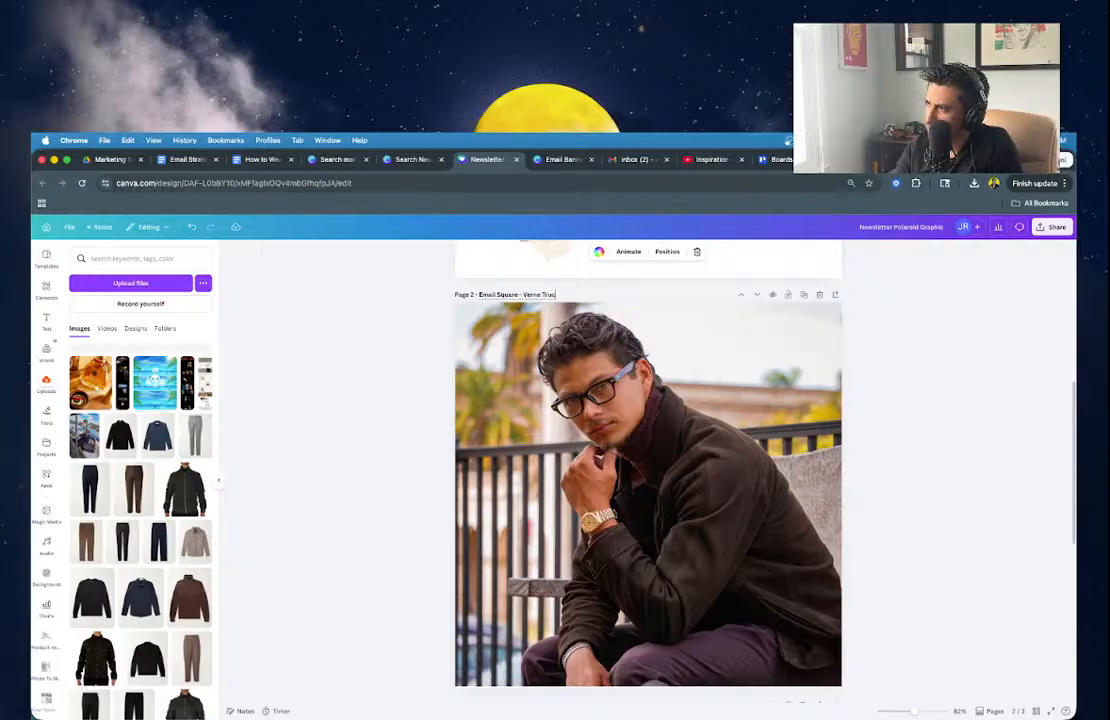
{"action": "key", "text": "Return"}
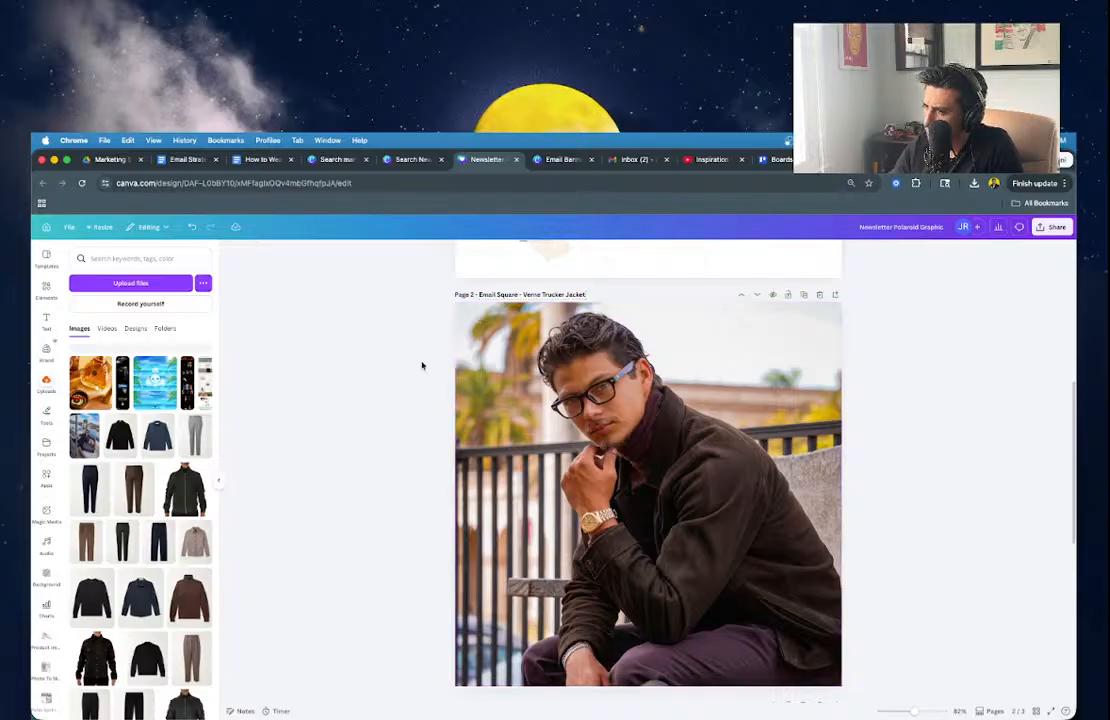
{"action": "scroll", "coordinate": [421, 364], "scroll_direction": "down", "scroll_amount": 5}
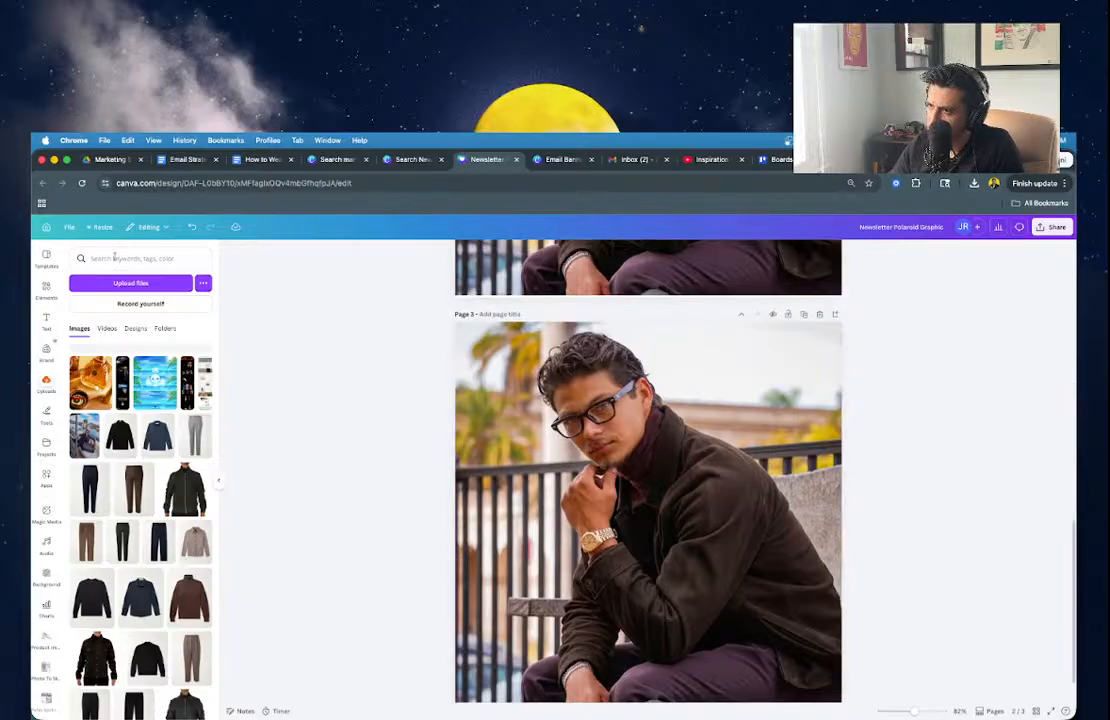
Search uploads for 'shoe' and swap page 3's photo for the brown boot image.
{"action": "left_click", "coordinate": [115, 257]}
{"action": "type", "text": "shoe"}
{"action": "key", "text": "Return"}
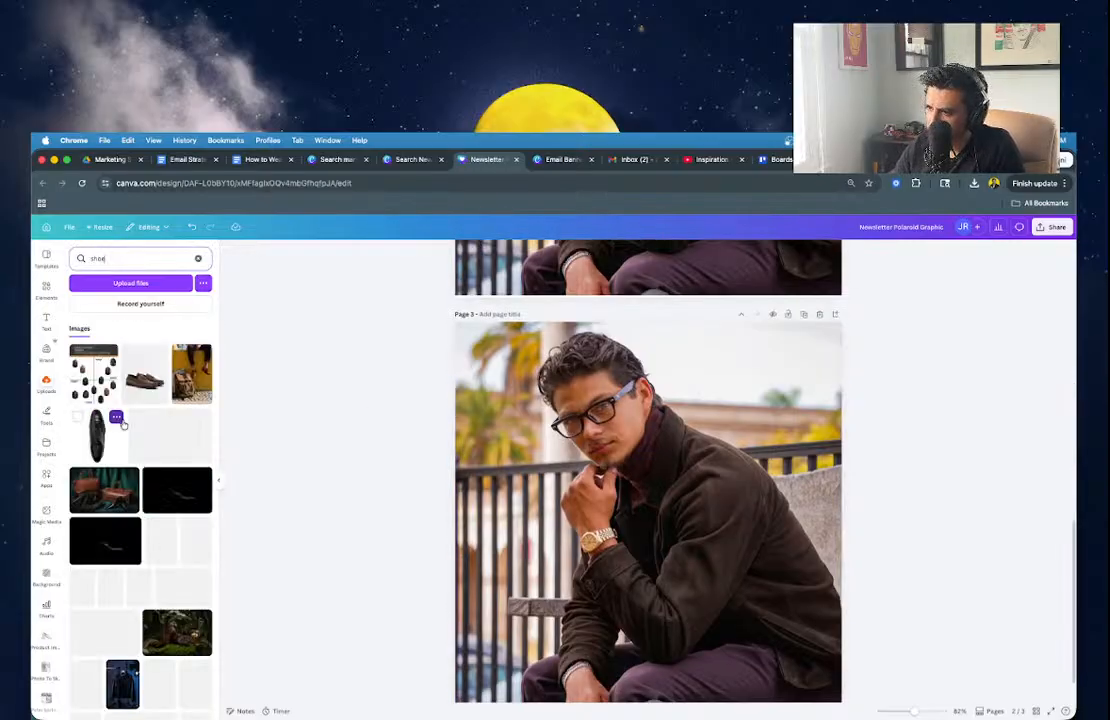
{"action": "scroll", "coordinate": [135, 460], "scroll_direction": "down", "scroll_amount": 1}
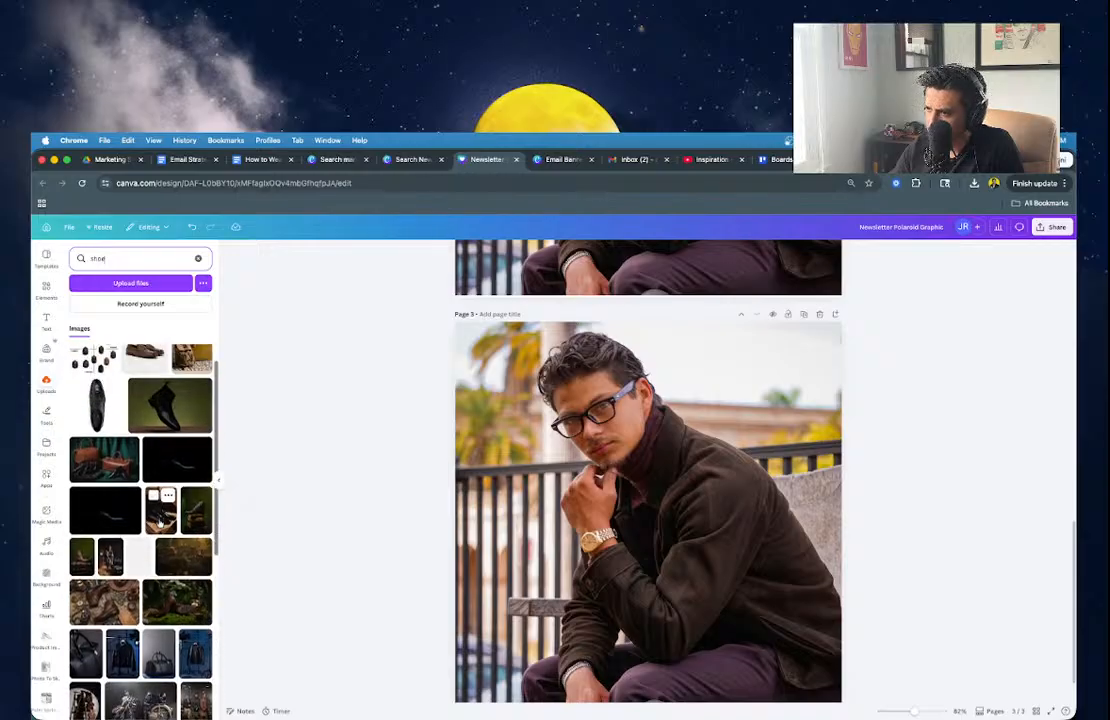
{"action": "left_click_drag", "start_coordinate": [159, 523], "coordinate": [476, 512]}
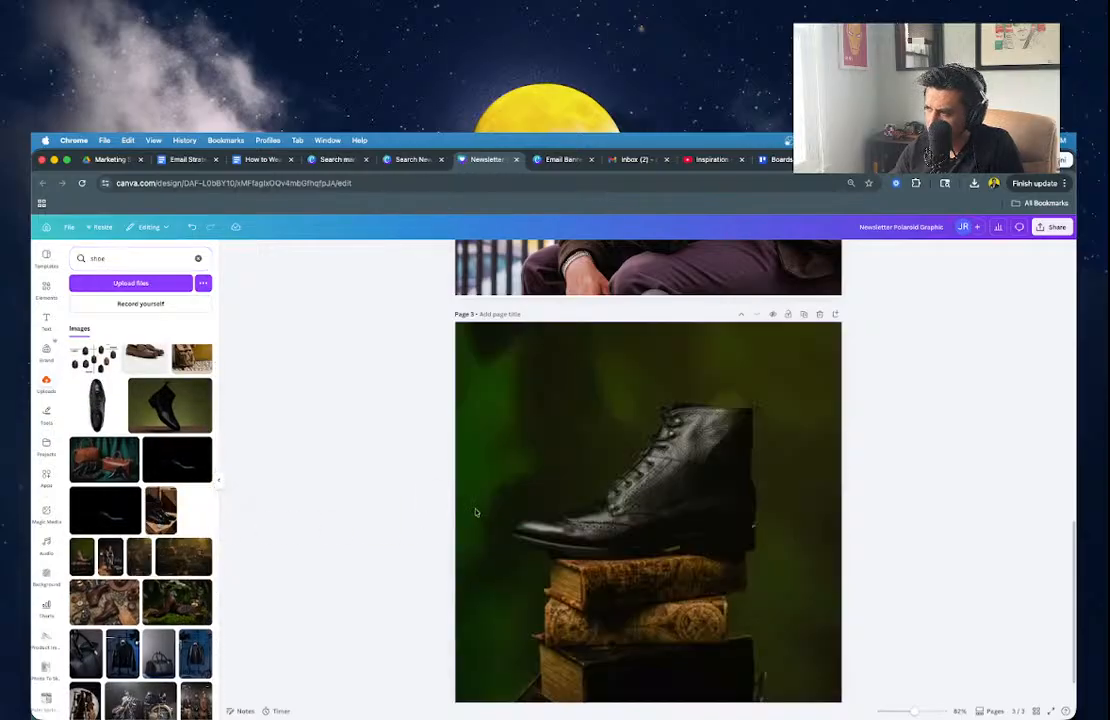
{"action": "scroll", "coordinate": [140, 500], "scroll_direction": "down", "scroll_amount": 2}
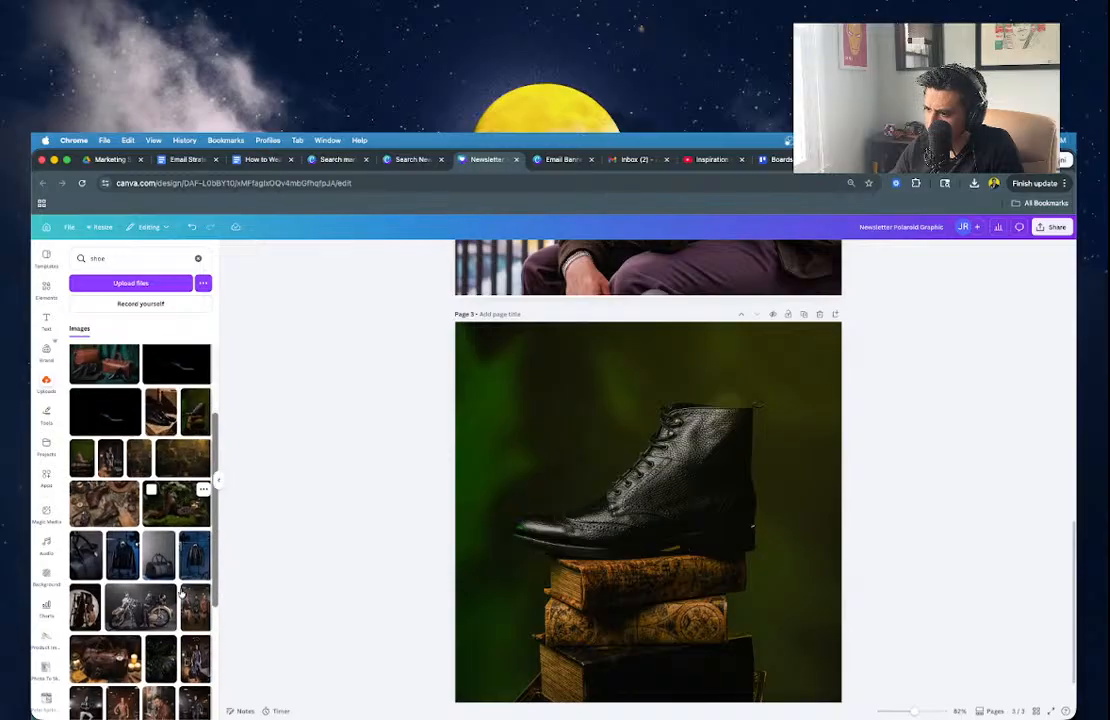
{"action": "left_click", "coordinate": [643, 577]}
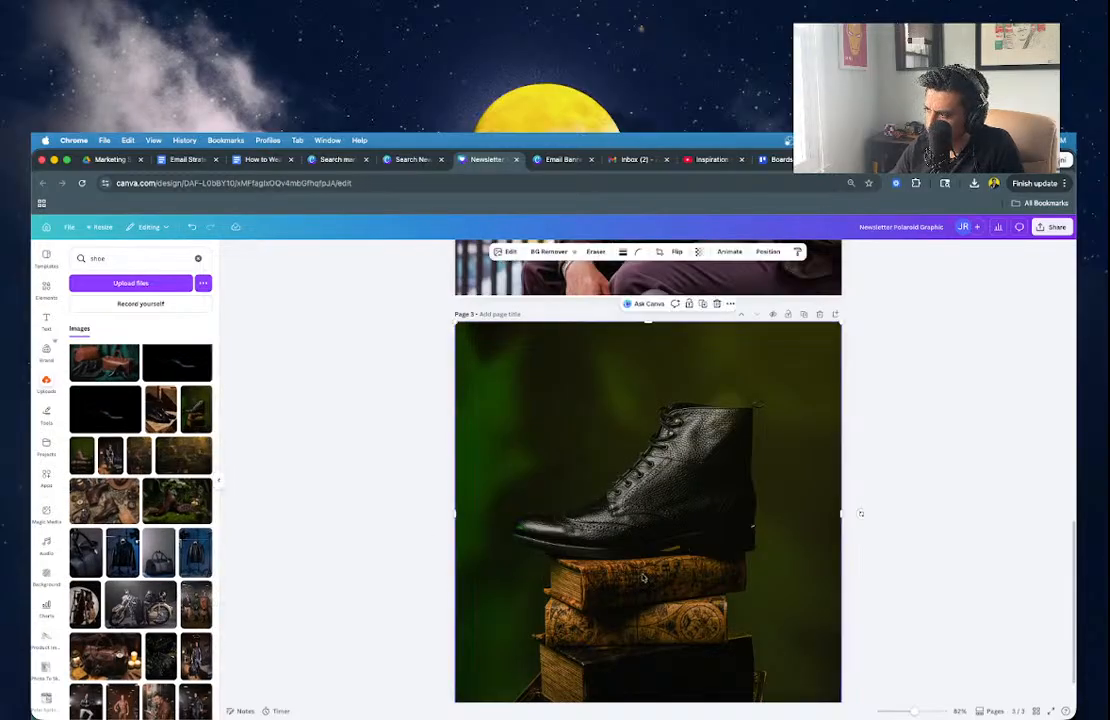
{"action": "left_click_drag", "start_coordinate": [82, 450], "coordinate": [600, 528]}
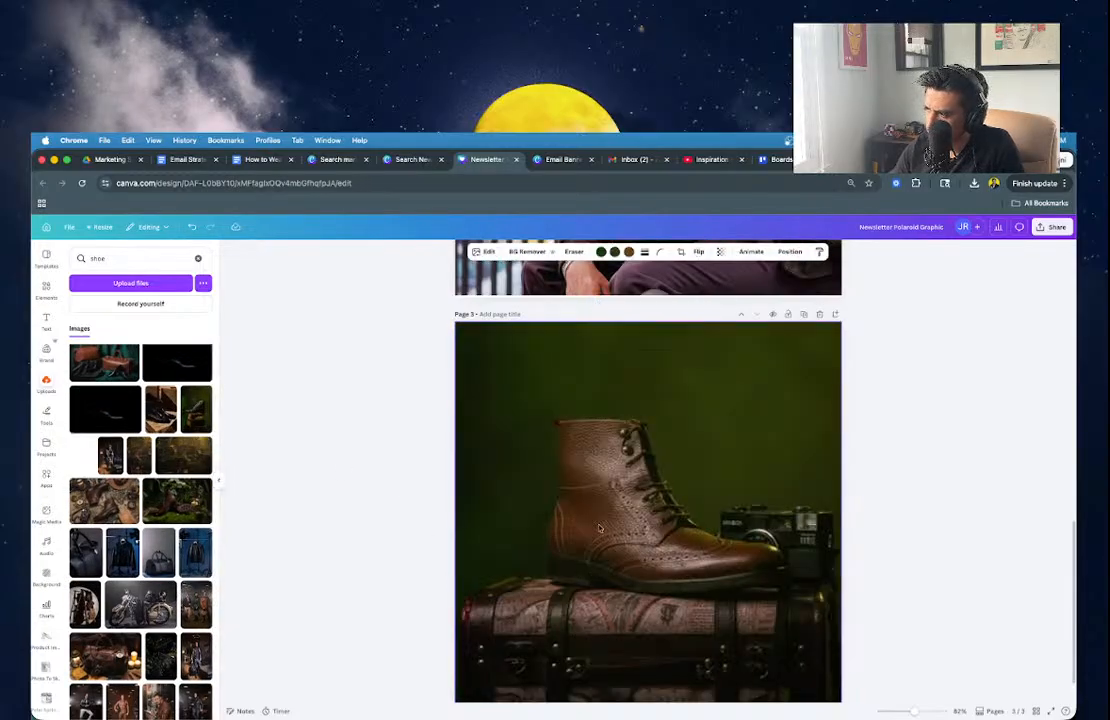
Crop the boot photo and title page 3 'Email Square - Marquez Boot in Walnut'.
{"action": "double_click", "coordinate": [753, 578]}
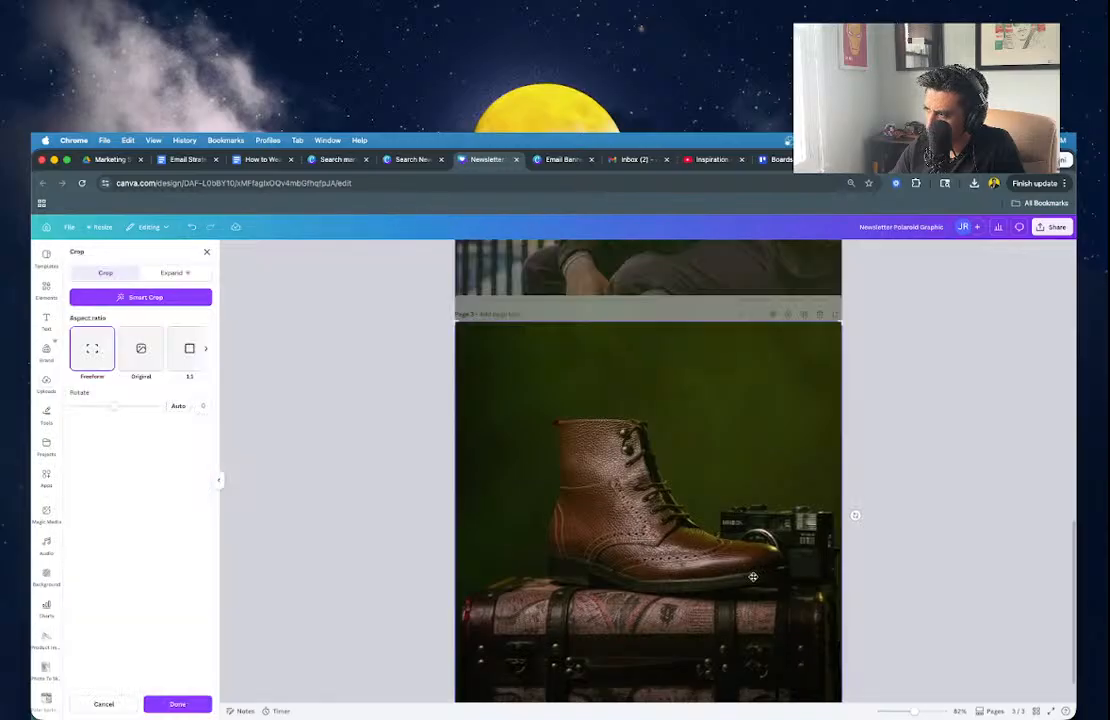
{"action": "left_click_drag", "start_coordinate": [753, 577], "coordinate": [755, 539]}
{"action": "left_click", "coordinate": [414, 467]}
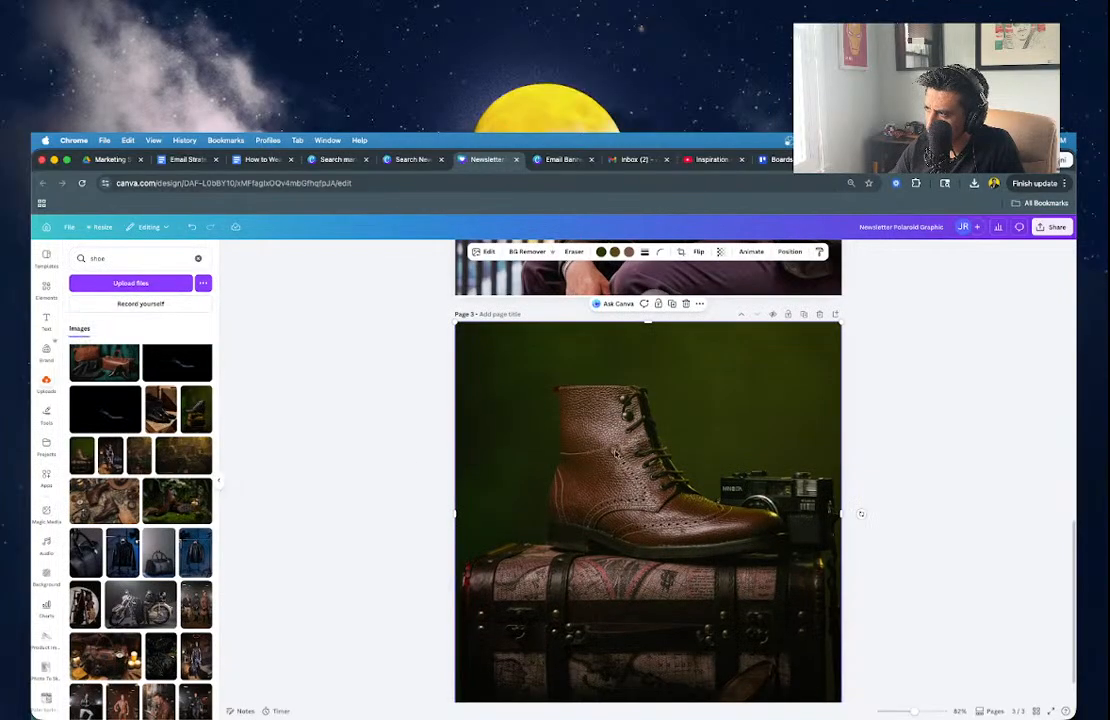
{"action": "double_click", "coordinate": [614, 454]}
{"action": "left_click_drag", "start_coordinate": [614, 455], "coordinate": [613, 471]}
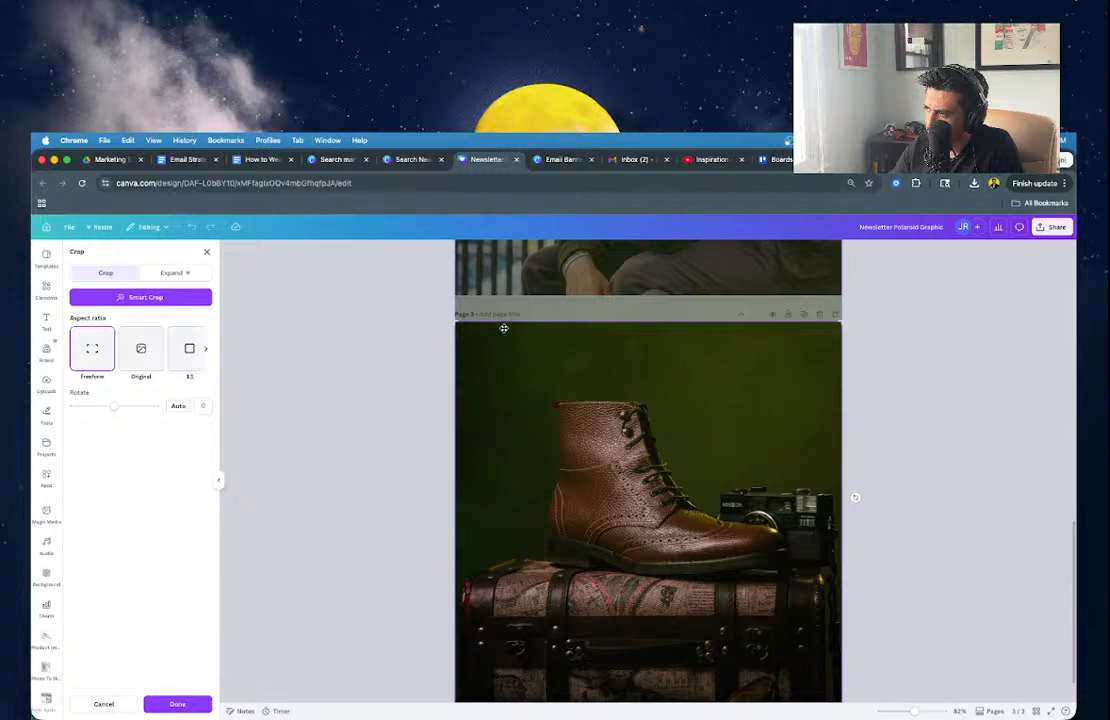
{"action": "left_click", "coordinate": [431, 319]}
{"action": "left_click", "coordinate": [512, 316]}
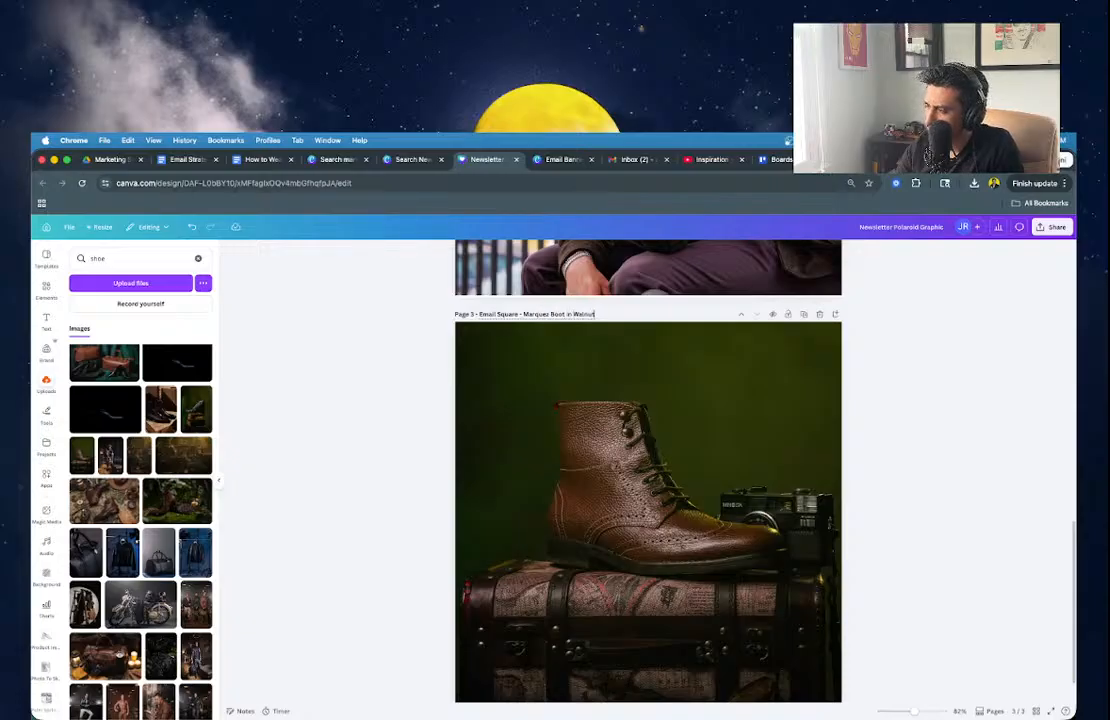
{"action": "left_click", "coordinate": [361, 391]}
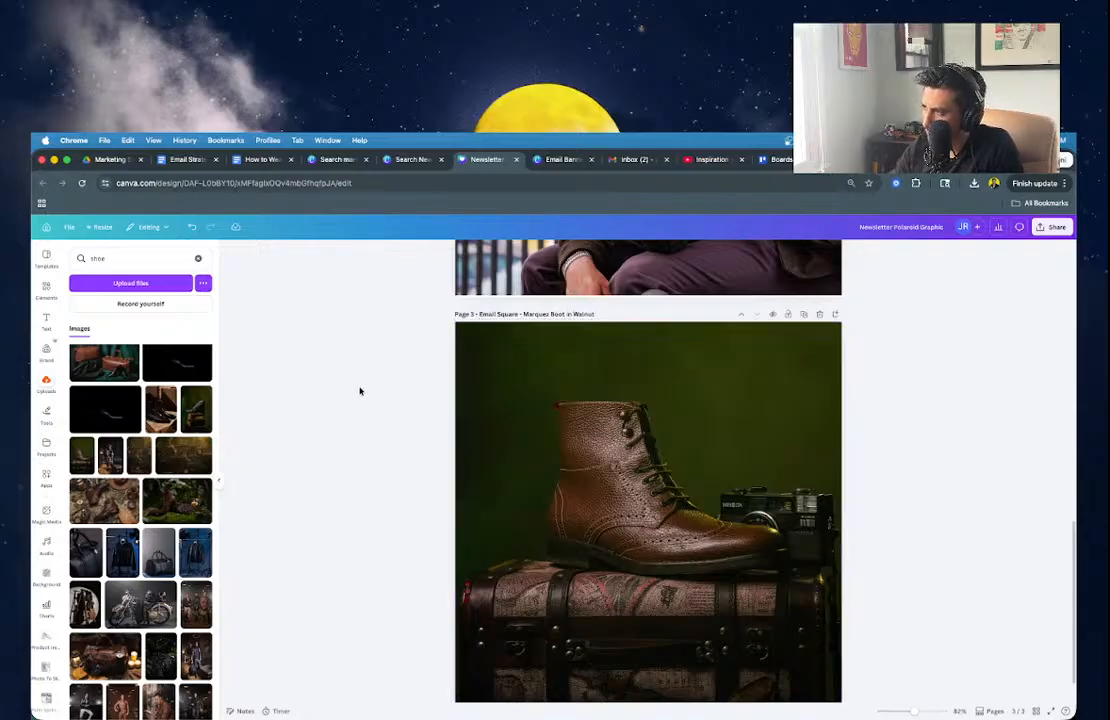
Duplicate the boot page and put the ladder-and-backpacks photo on page 3.
{"action": "left_click", "coordinate": [802, 317]}
{"action": "scroll", "coordinate": [119, 591], "scroll_direction": "down", "scroll_amount": 3}
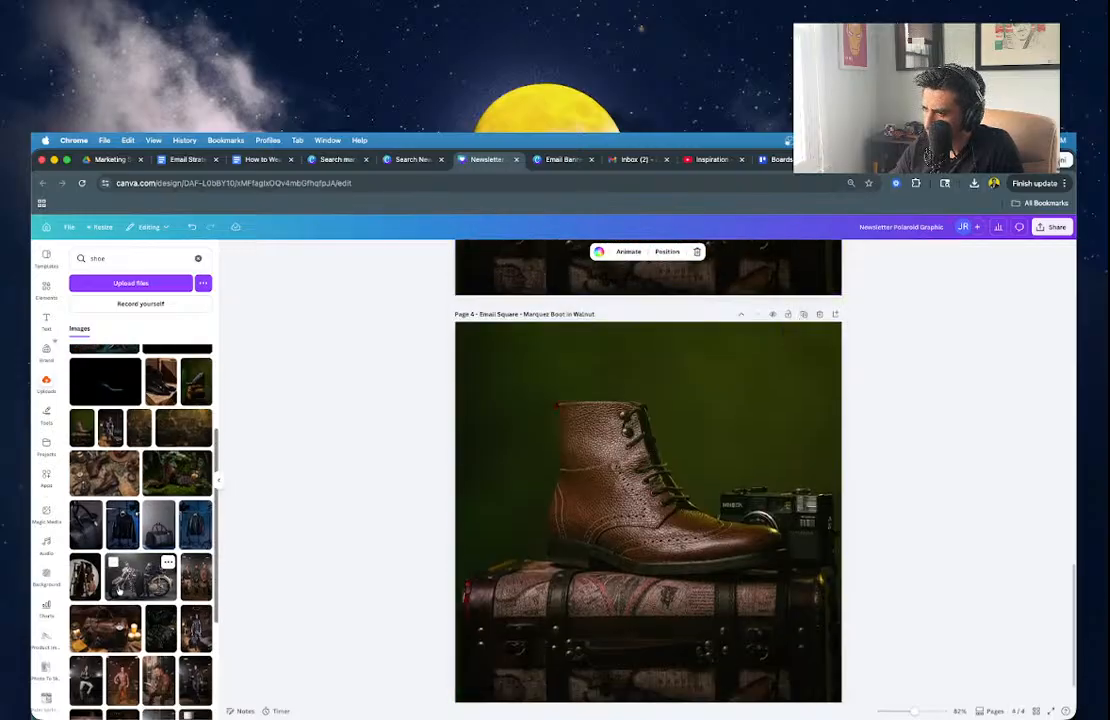
{"action": "scroll", "coordinate": [119, 591], "scroll_direction": "up", "scroll_amount": 5}
{"action": "scroll", "coordinate": [424, 449], "scroll_direction": "up", "scroll_amount": 5}
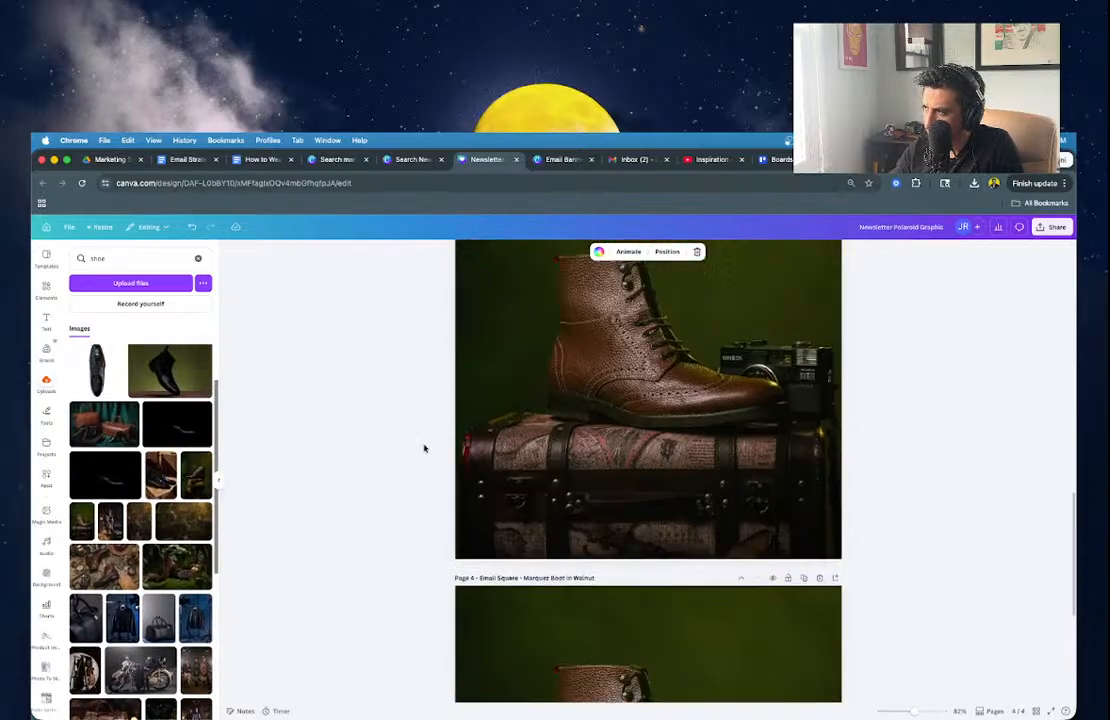
{"action": "scroll", "coordinate": [424, 449], "scroll_direction": "up", "scroll_amount": 2}
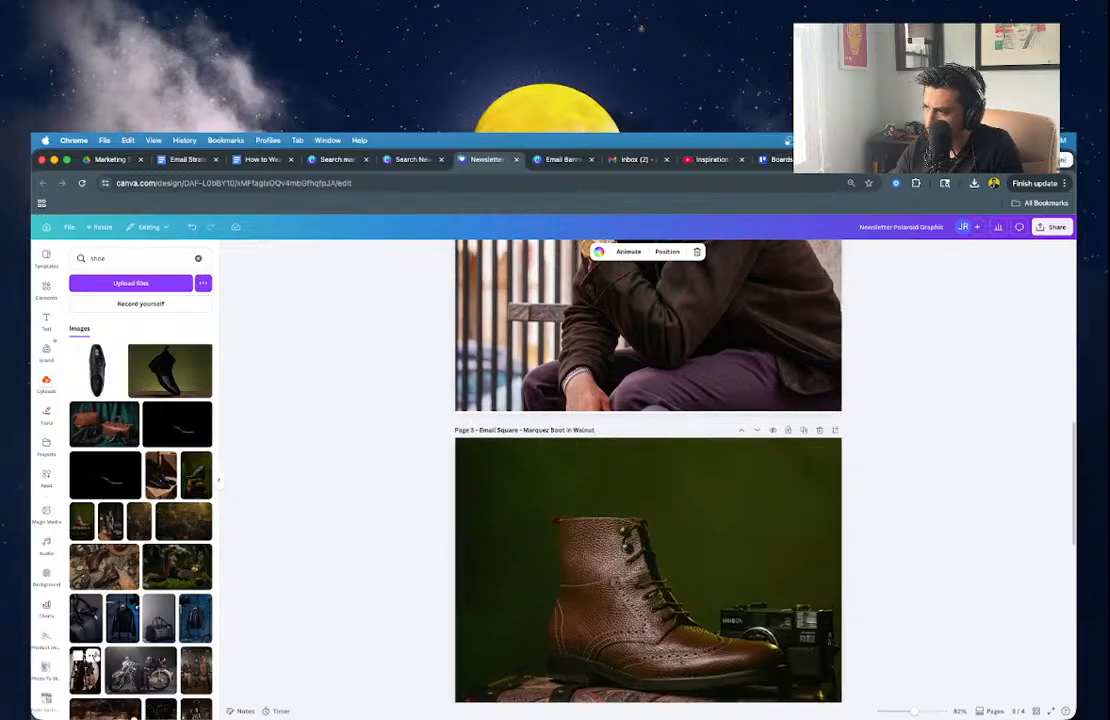
{"action": "left_click_drag", "start_coordinate": [85, 668], "coordinate": [503, 588]}
Retitle page 3 as 'Email Square - Artisan Backpacks'.
{"action": "scroll", "coordinate": [503, 588], "scroll_direction": "down", "scroll_amount": 2}
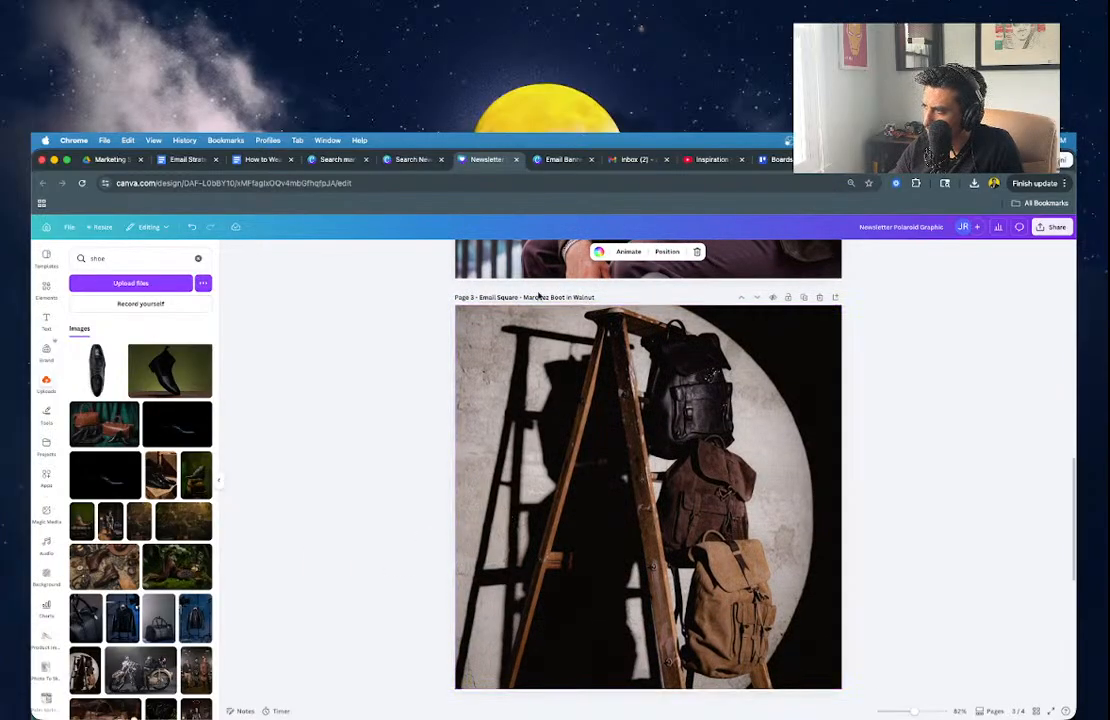
{"action": "left_click_drag", "start_coordinate": [522, 297], "coordinate": [594, 297]}
{"action": "type", "text": "Artisan"}
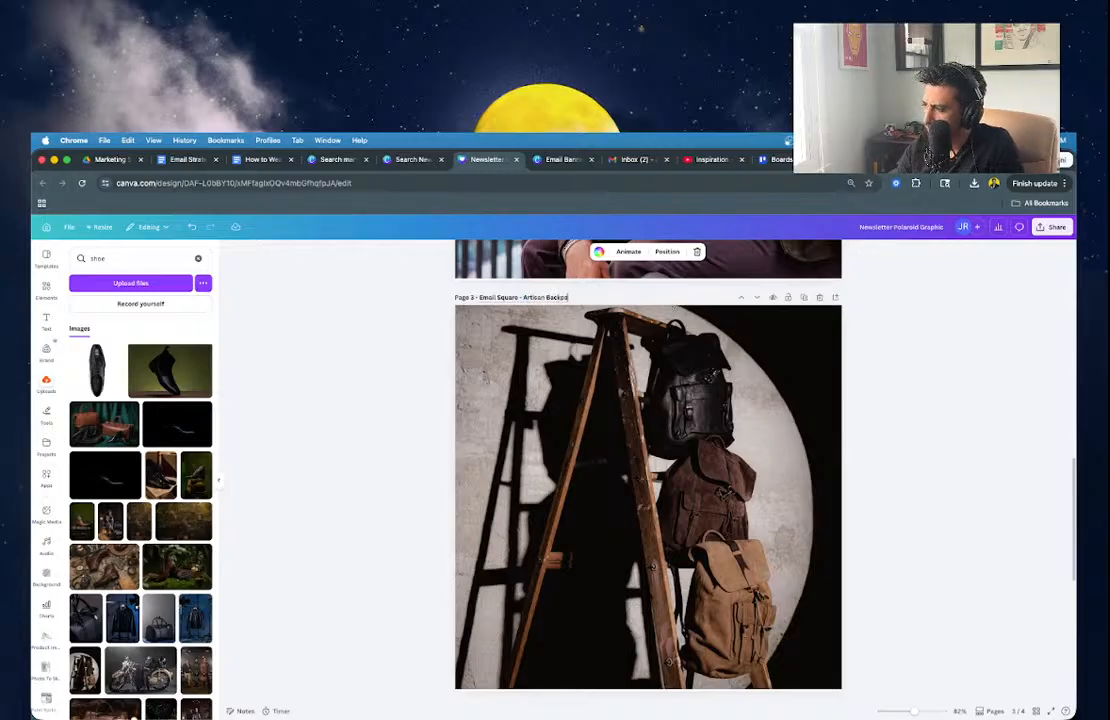
{"action": "scroll", "coordinate": [968, 331], "scroll_direction": "up", "scroll_amount": 5}
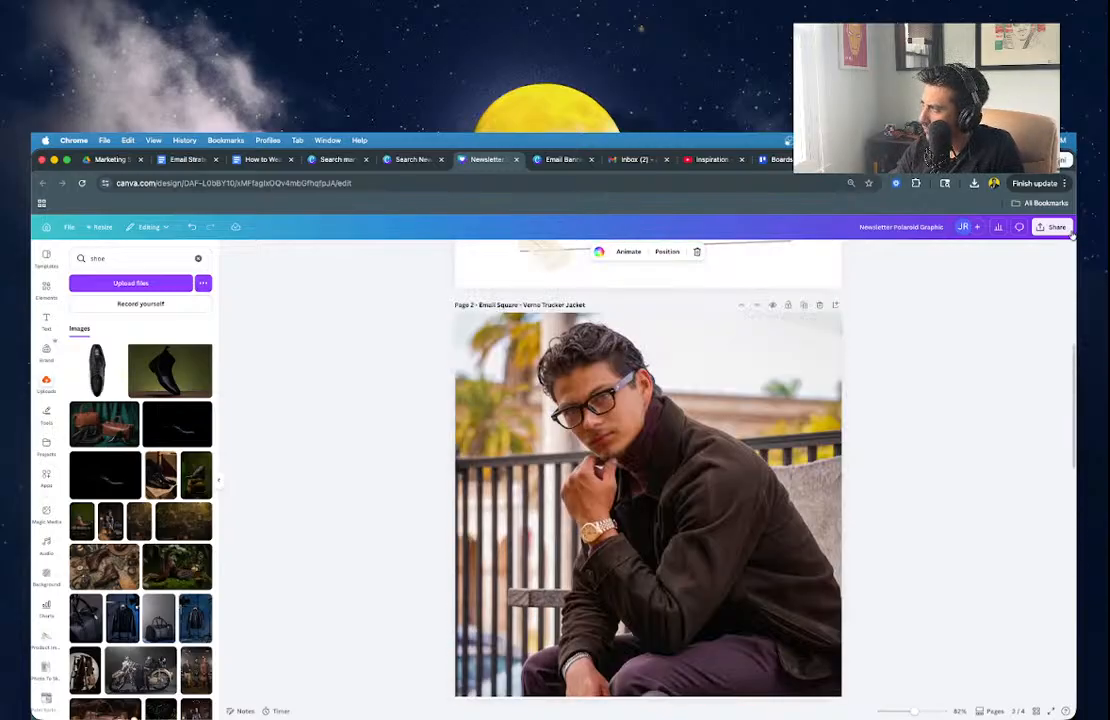
Download pages 2–4 of the design as PNG images.
{"action": "left_click", "coordinate": [1053, 227]}
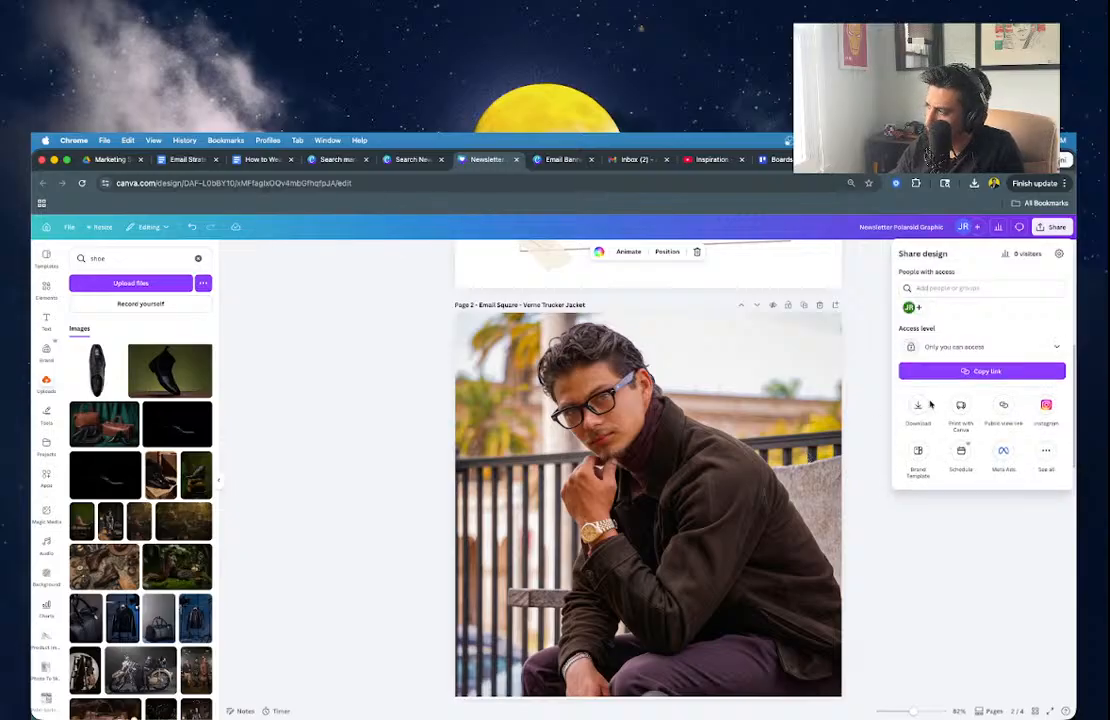
{"action": "left_click", "coordinate": [920, 406]}
{"action": "left_click", "coordinate": [918, 404]}
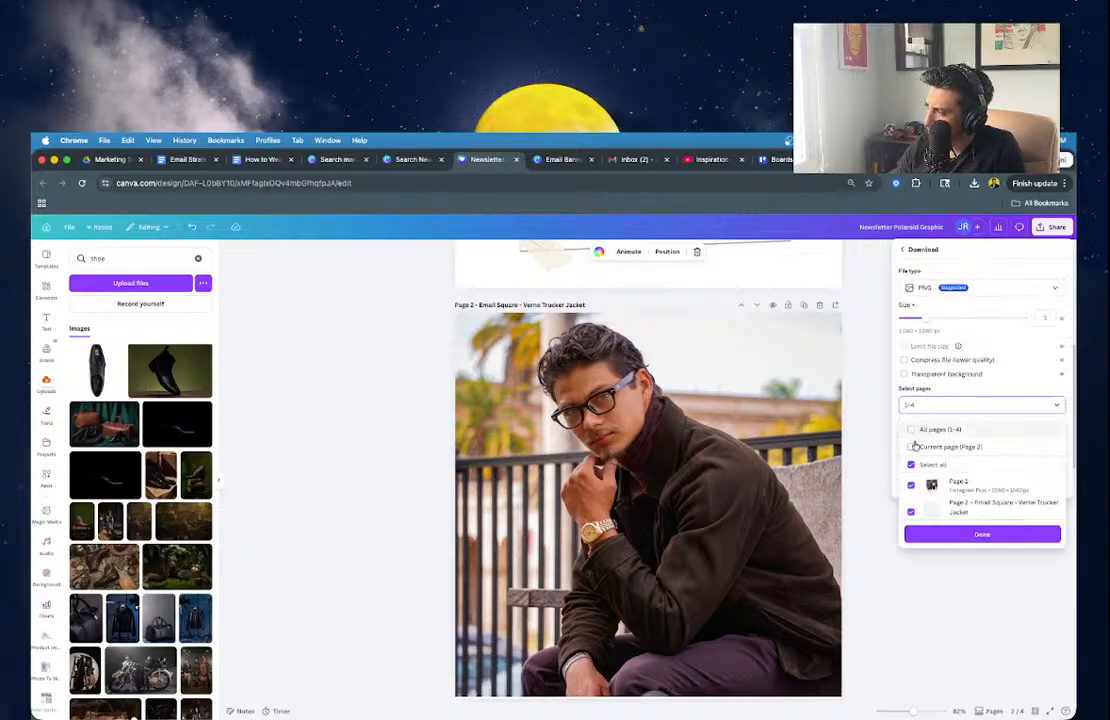
{"action": "left_click", "coordinate": [916, 446]}
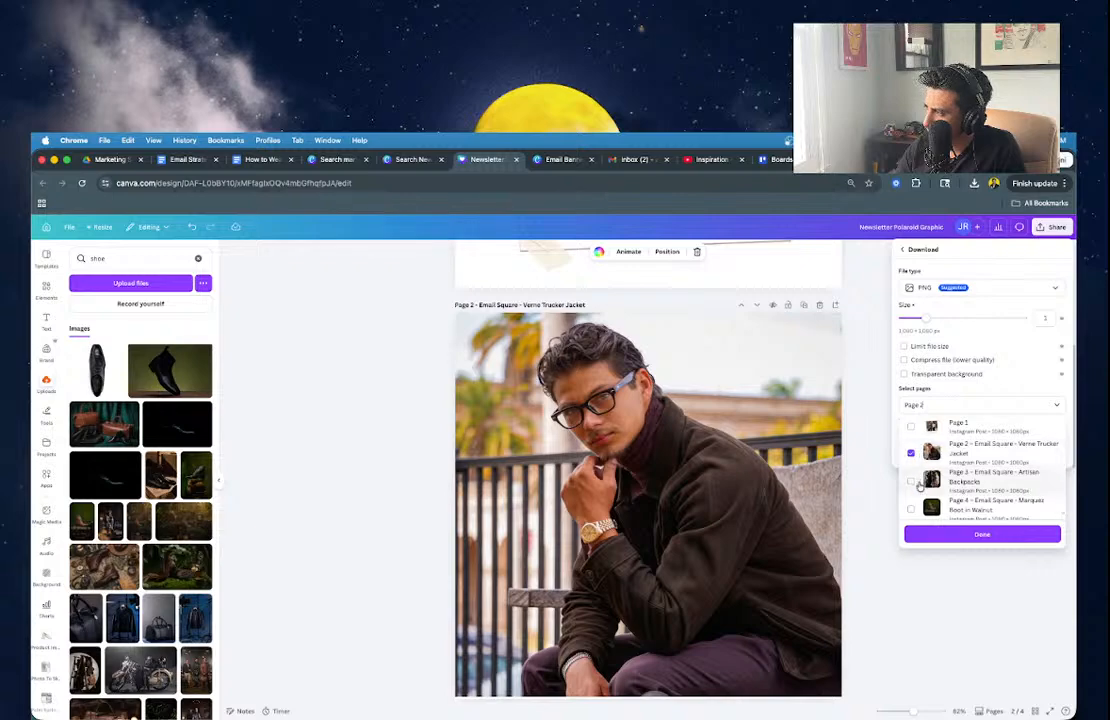
{"action": "left_click", "coordinate": [910, 481]}
{"action": "left_click", "coordinate": [910, 509]}
{"action": "left_click", "coordinate": [929, 534]}
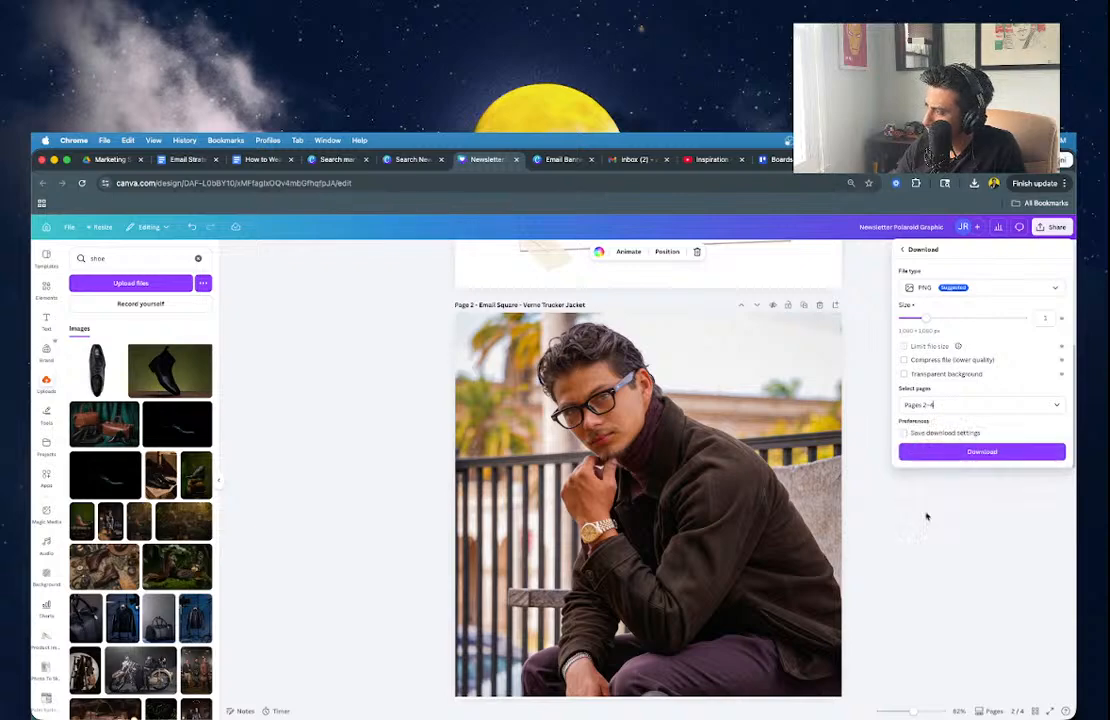
{"action": "left_click", "coordinate": [929, 453]}
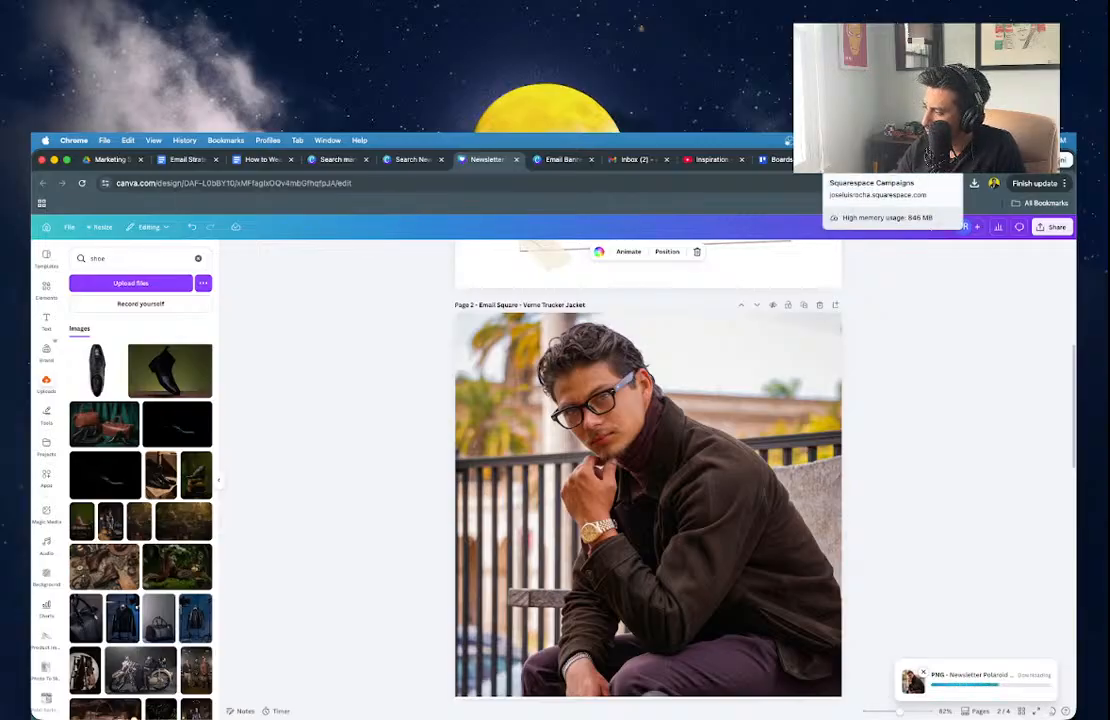
{"action": "left_click", "coordinate": [860, 159]}
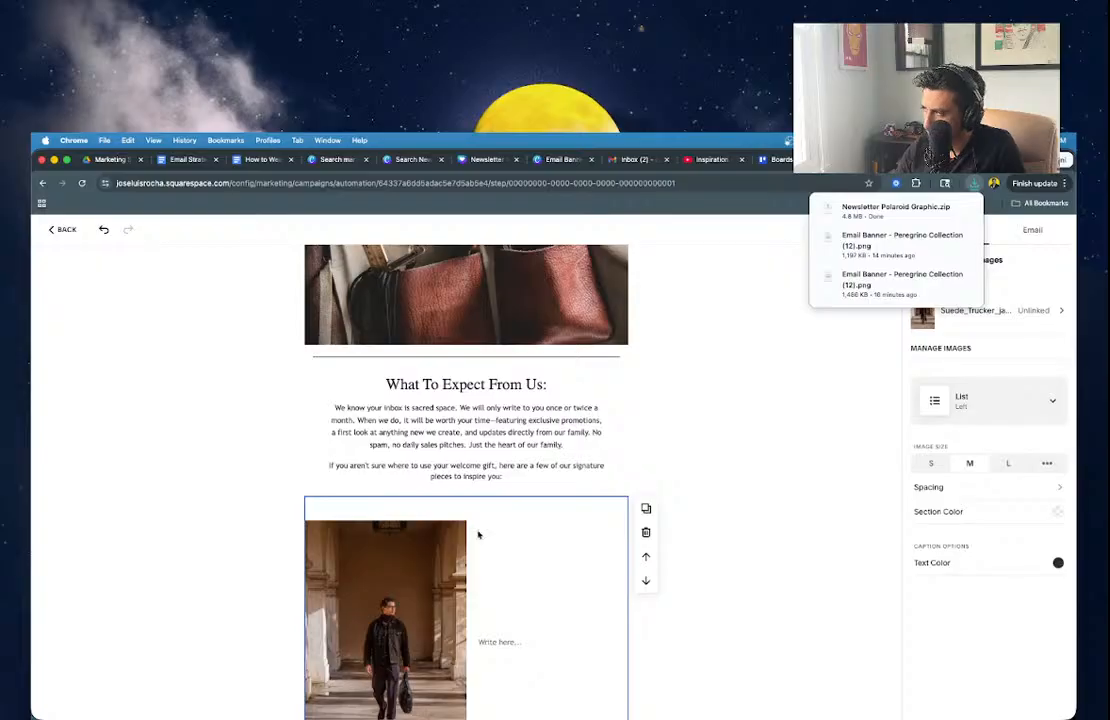
Remove the old photo from the image block and unzip the downloaded newsletter archive.
{"action": "left_click", "coordinate": [985, 310]}
{"action": "left_click", "coordinate": [914, 314]}
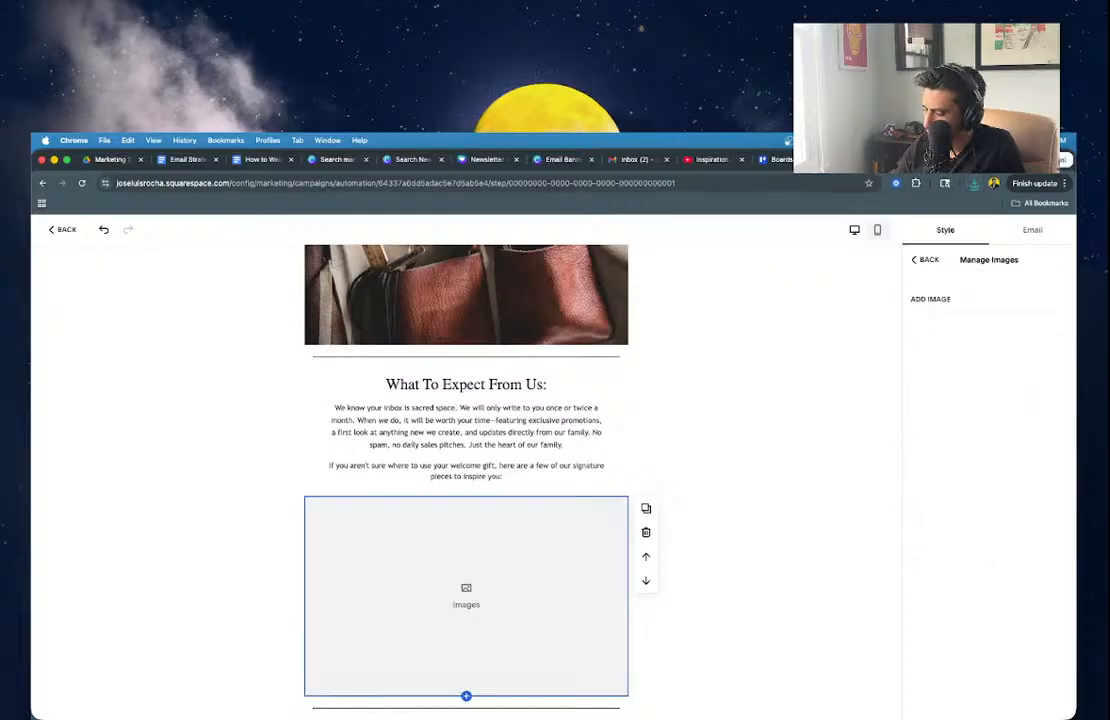
{"action": "key", "text": "super+Tab"}
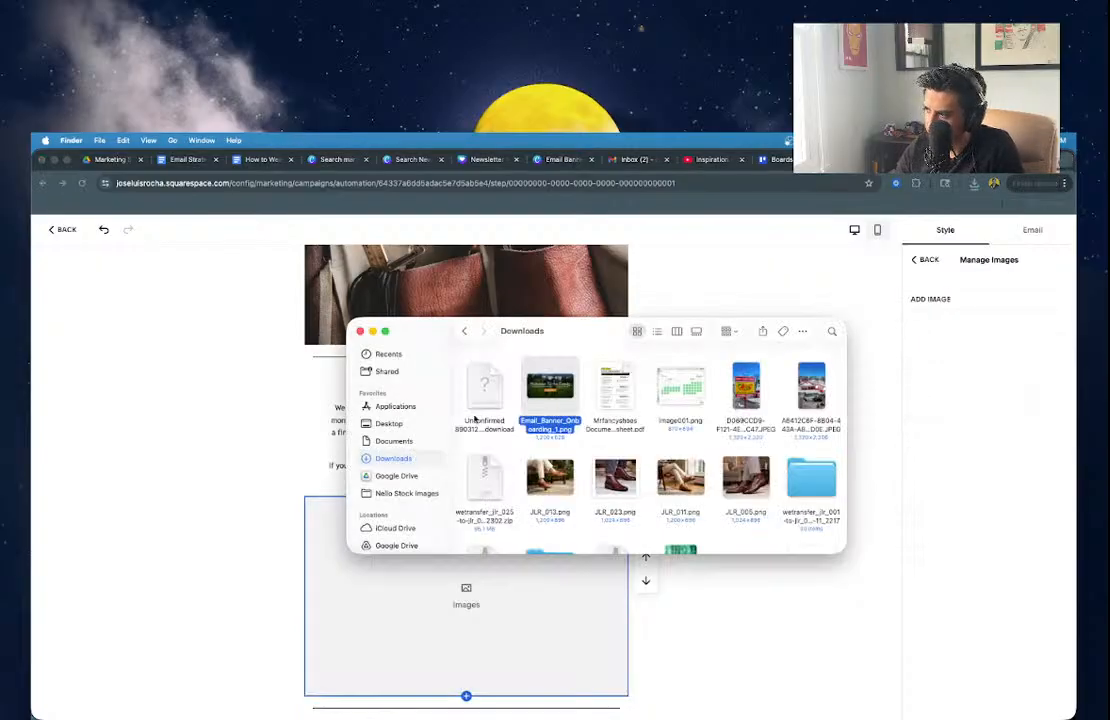
{"action": "left_click", "coordinate": [508, 391]}
{"action": "double_click", "coordinate": [483, 387]}
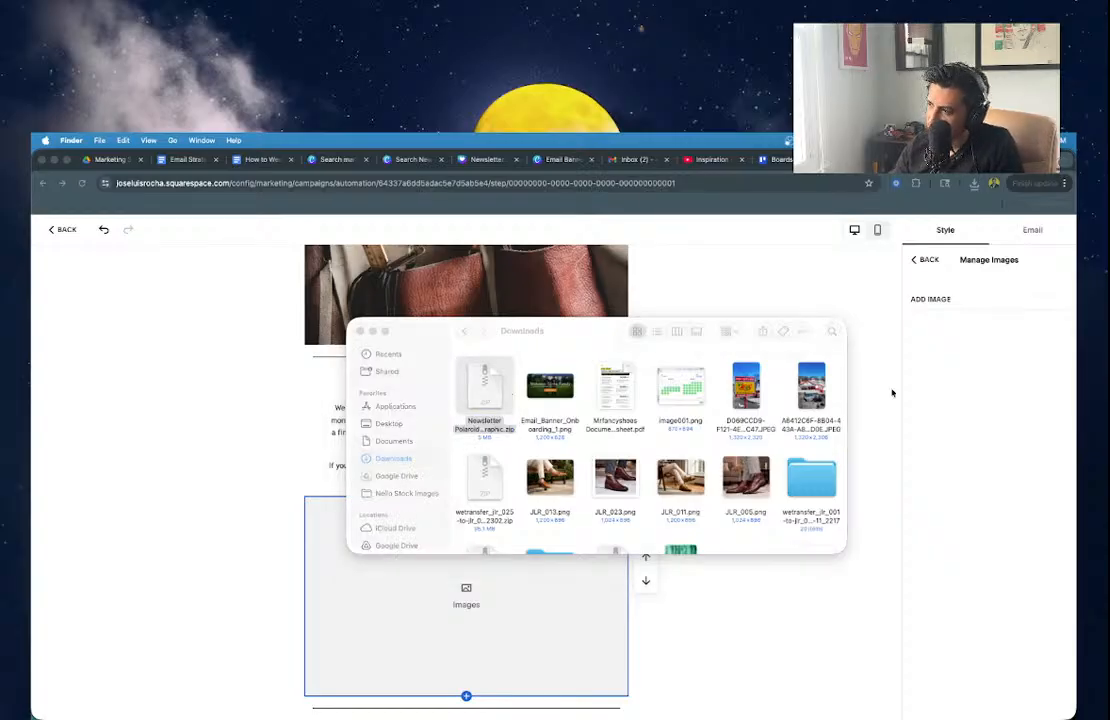
{"action": "left_click", "coordinate": [914, 354]}
Upload the three Email Square PNGs (jacket, backpacks, boot) from the Newsletter Polaroid Graphic folder.
{"action": "left_click", "coordinate": [925, 300]}
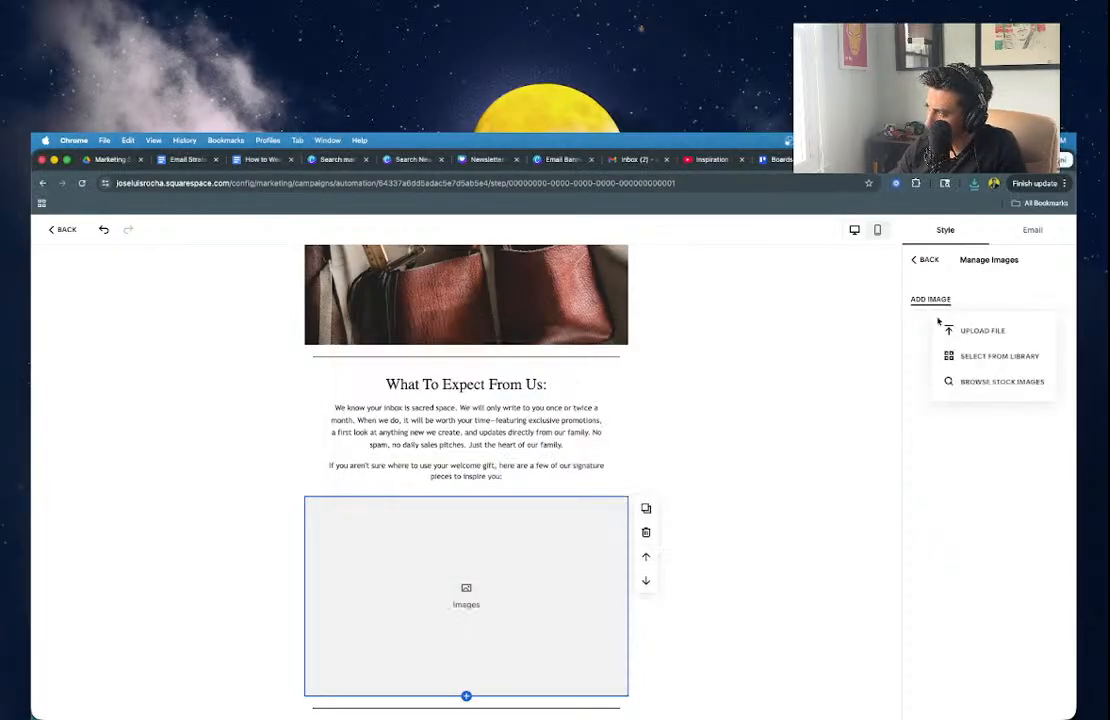
{"action": "left_click", "coordinate": [950, 329]}
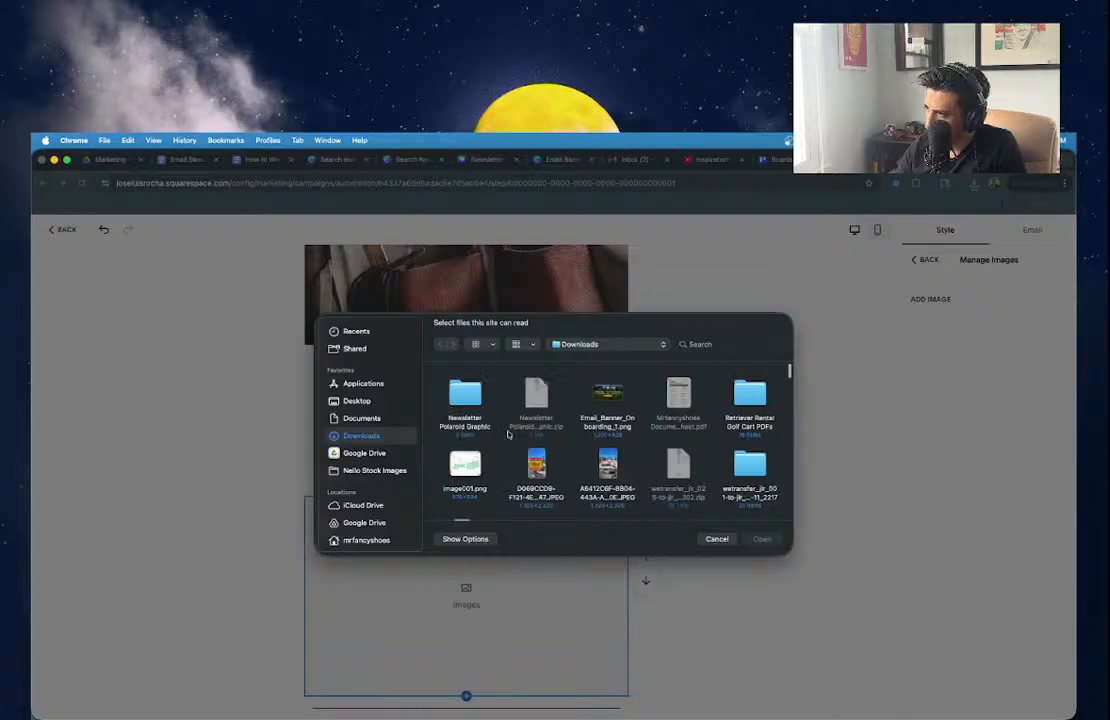
{"action": "double_click", "coordinate": [466, 400]}
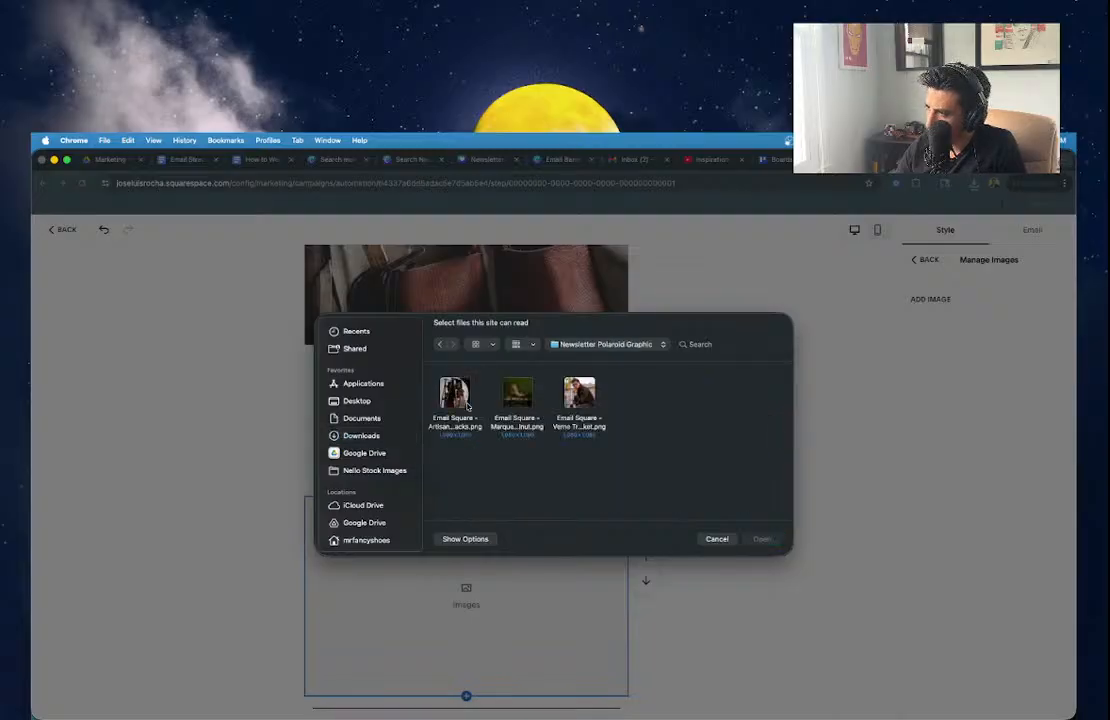
{"action": "left_click", "coordinate": [590, 392]}
{"action": "left_click_drag", "start_coordinate": [620, 398], "coordinate": [410, 387]}
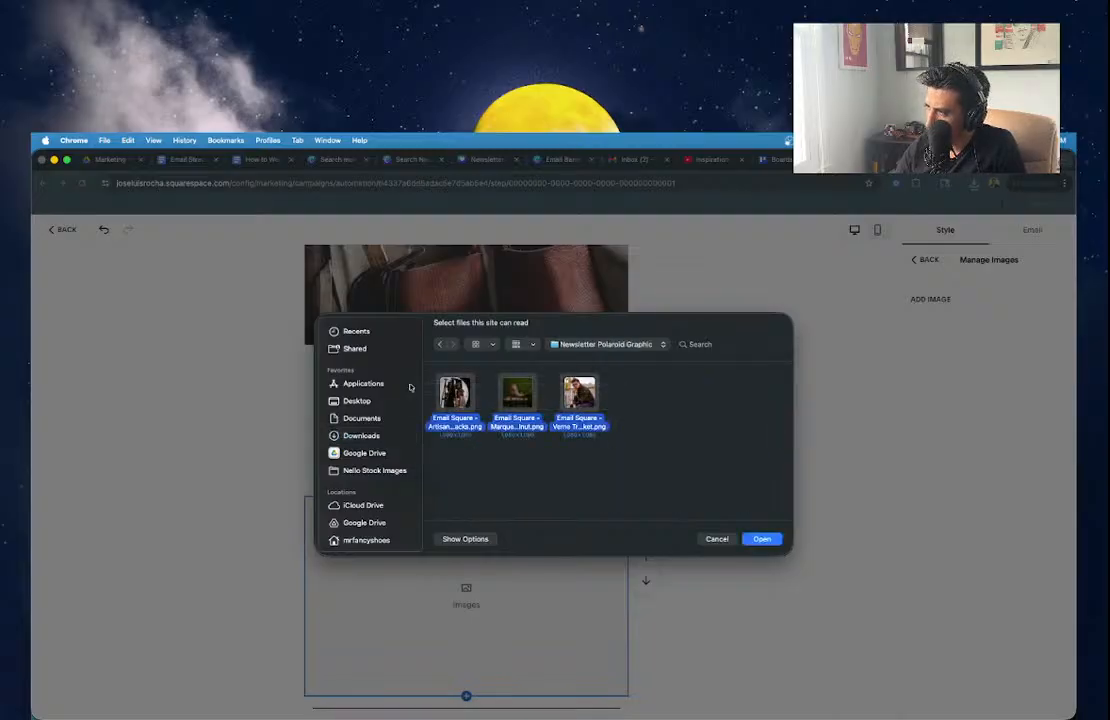
{"action": "left_click", "coordinate": [768, 546]}
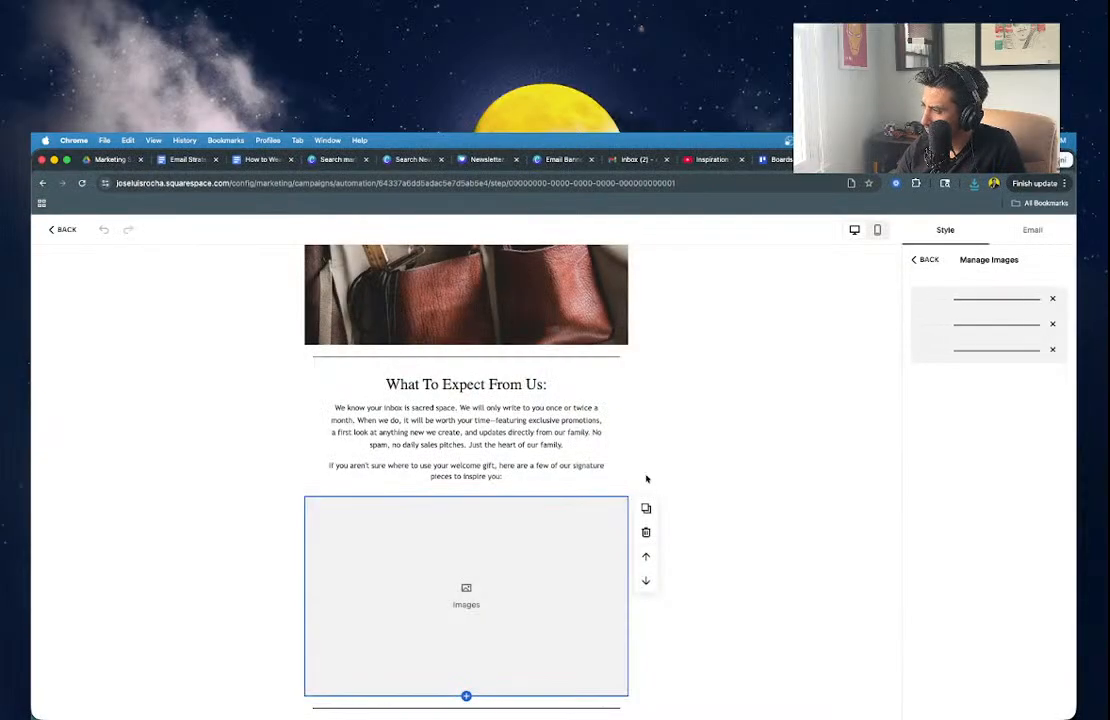
Switch the image block to the alternating Side layout.
{"action": "scroll", "coordinate": [751, 496], "scroll_direction": "down", "scroll_amount": 4}
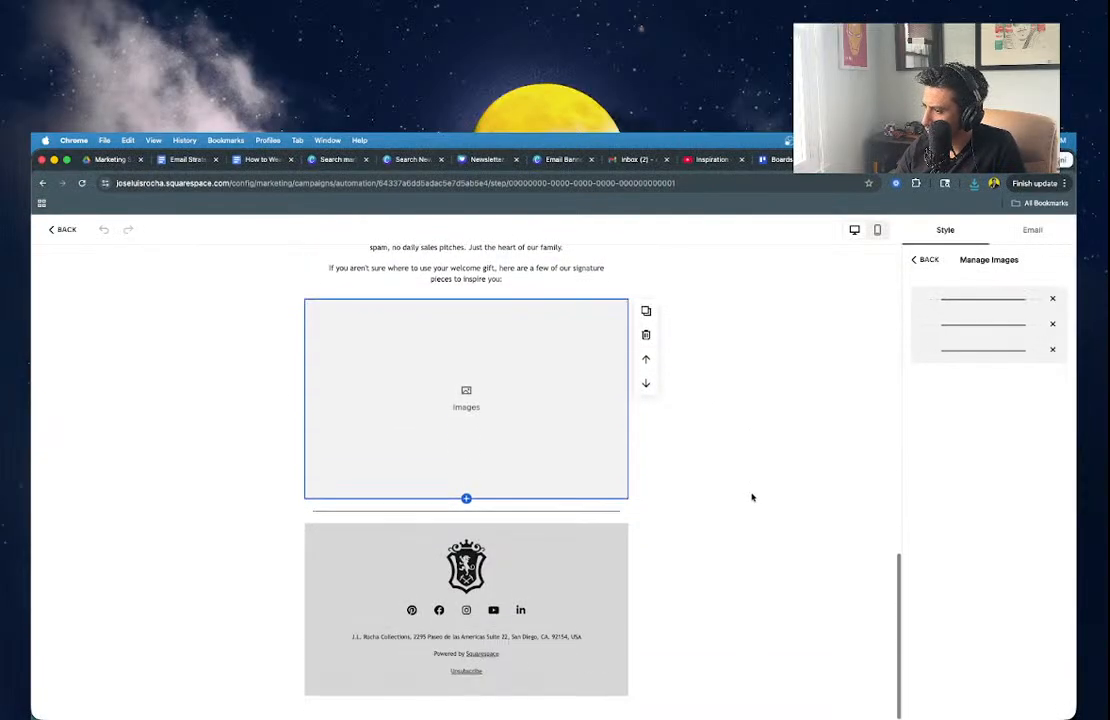
{"action": "left_click", "coordinate": [499, 569]}
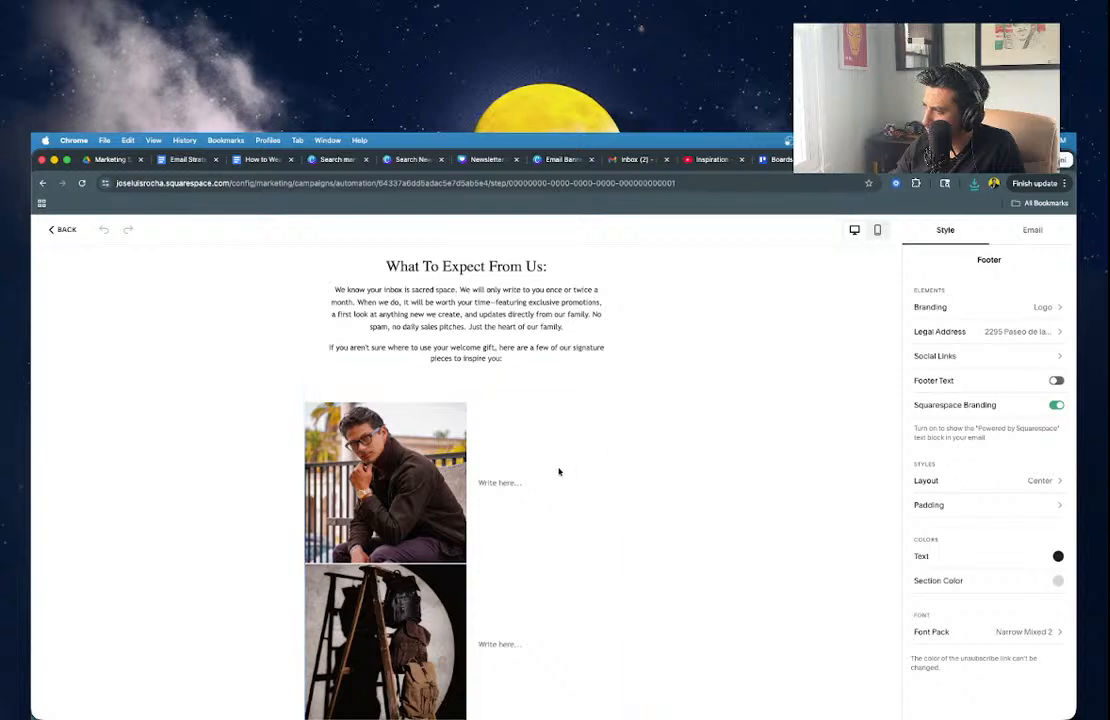
{"action": "scroll", "coordinate": [647, 476], "scroll_direction": "down", "scroll_amount": 2}
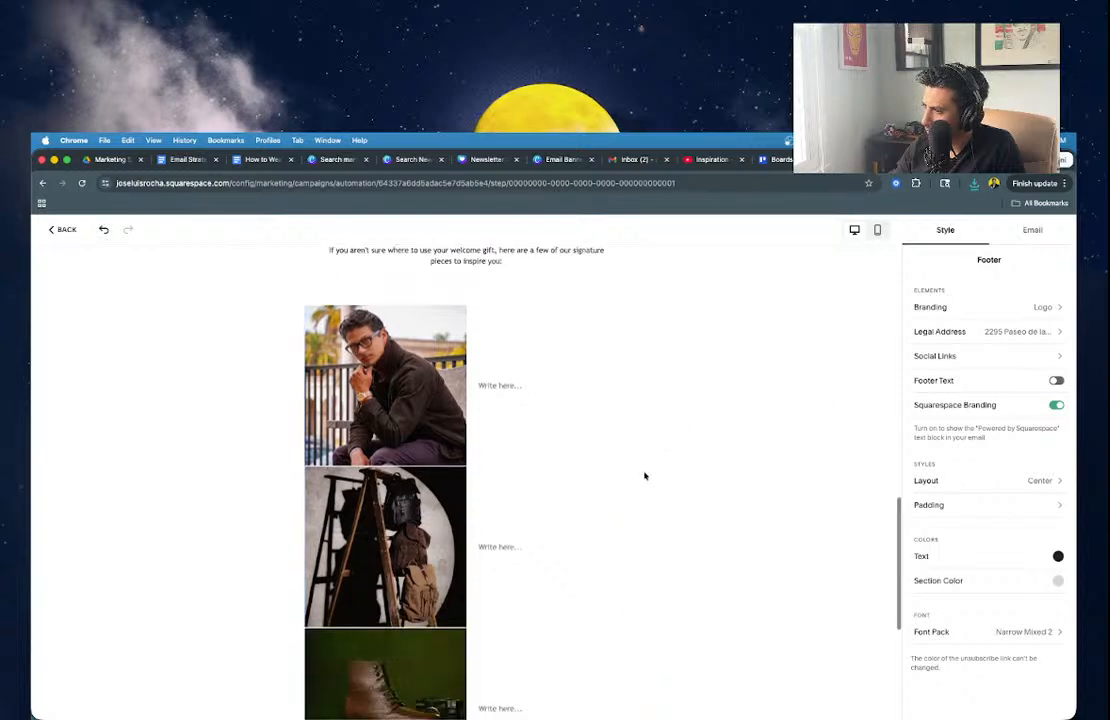
{"action": "left_click", "coordinate": [560, 413]}
{"action": "left_click", "coordinate": [998, 472]}
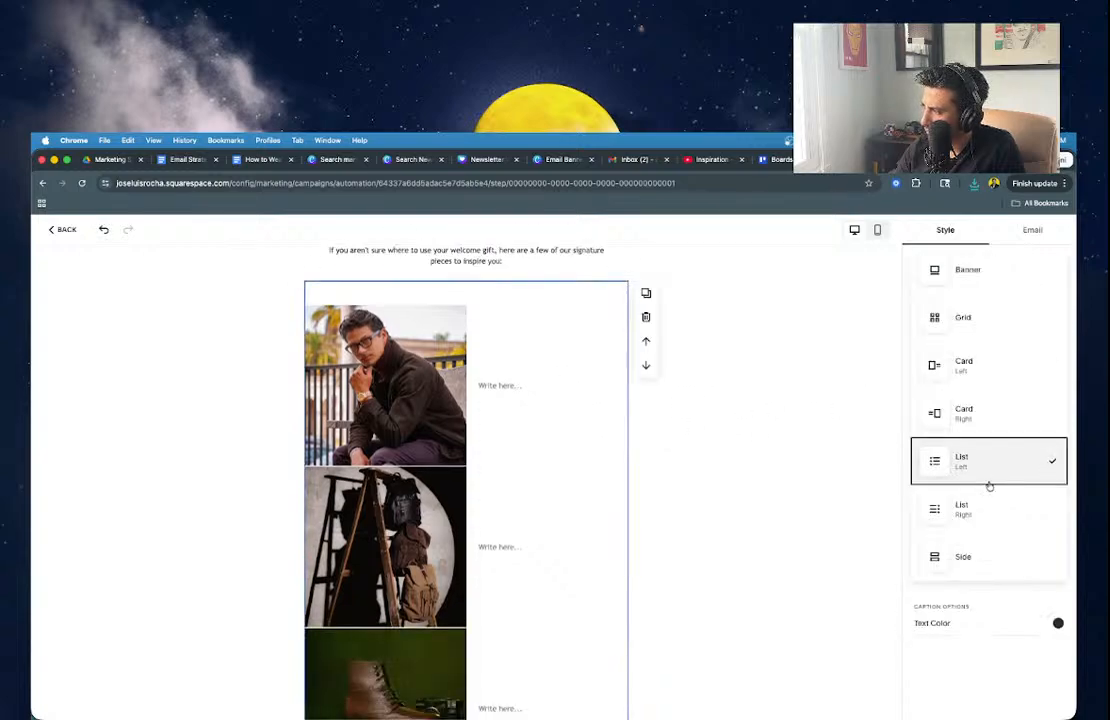
{"action": "left_click", "coordinate": [960, 556]}
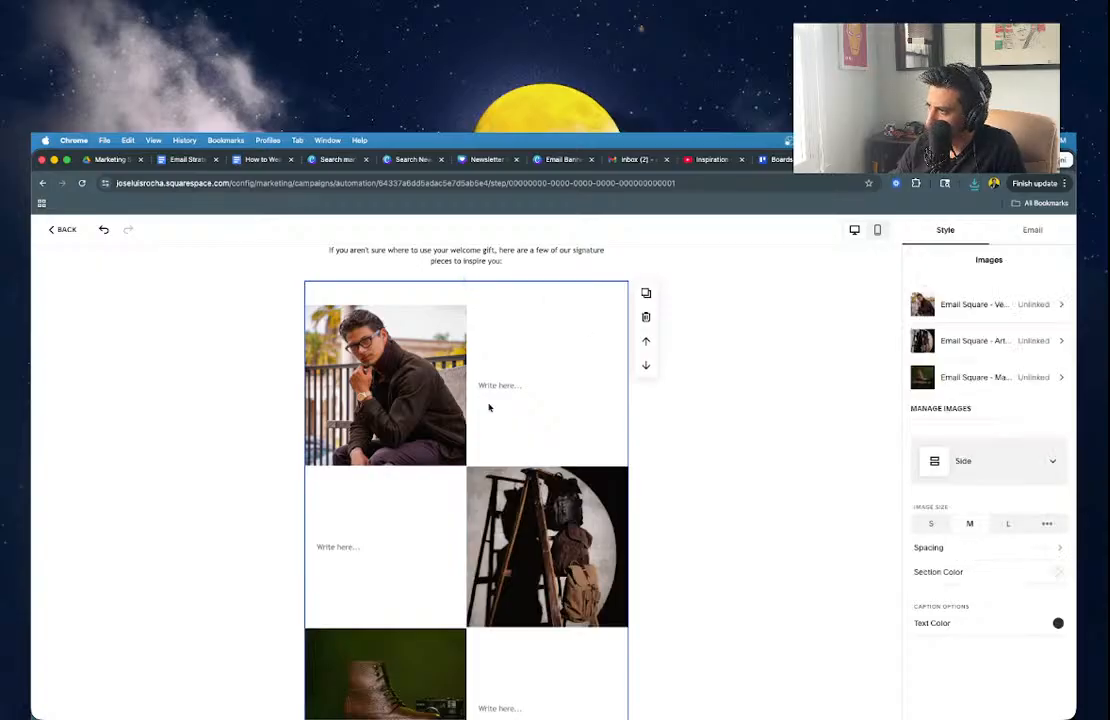
{"action": "scroll", "coordinate": [512, 314], "scroll_direction": "up", "scroll_amount": 3}
{"action": "left_click", "coordinate": [513, 662]}
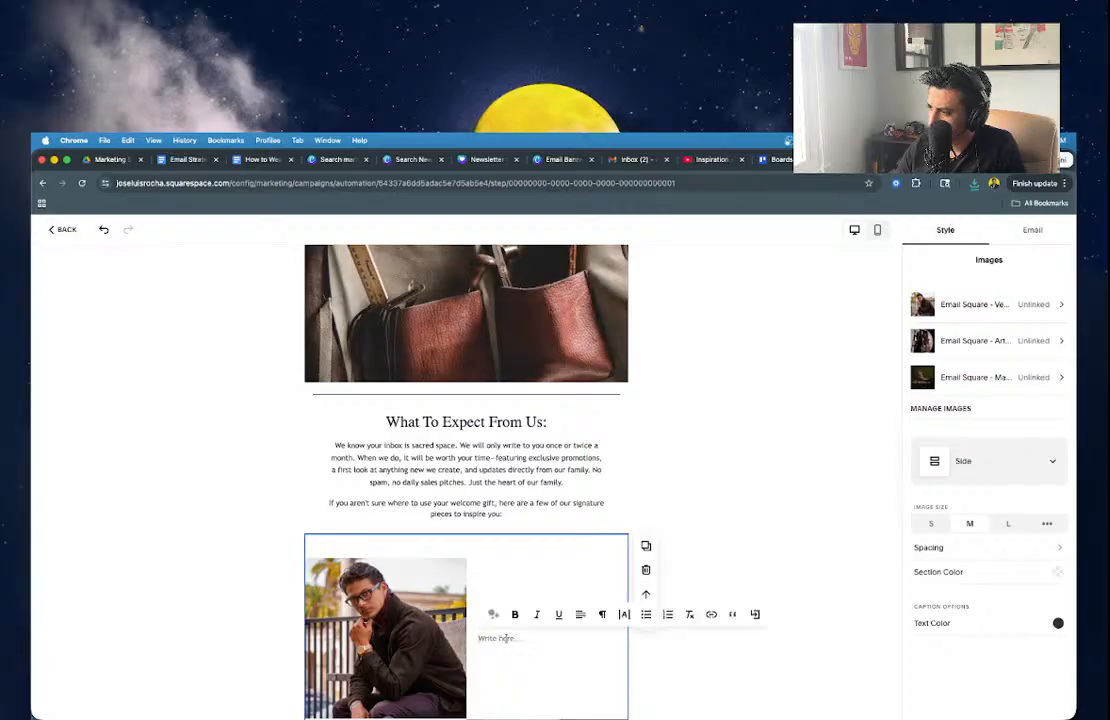
Caption the jacket image 'The Verne Suede Trucker Jacket' as a Medium Heading.
{"action": "left_click", "coordinate": [602, 614]}
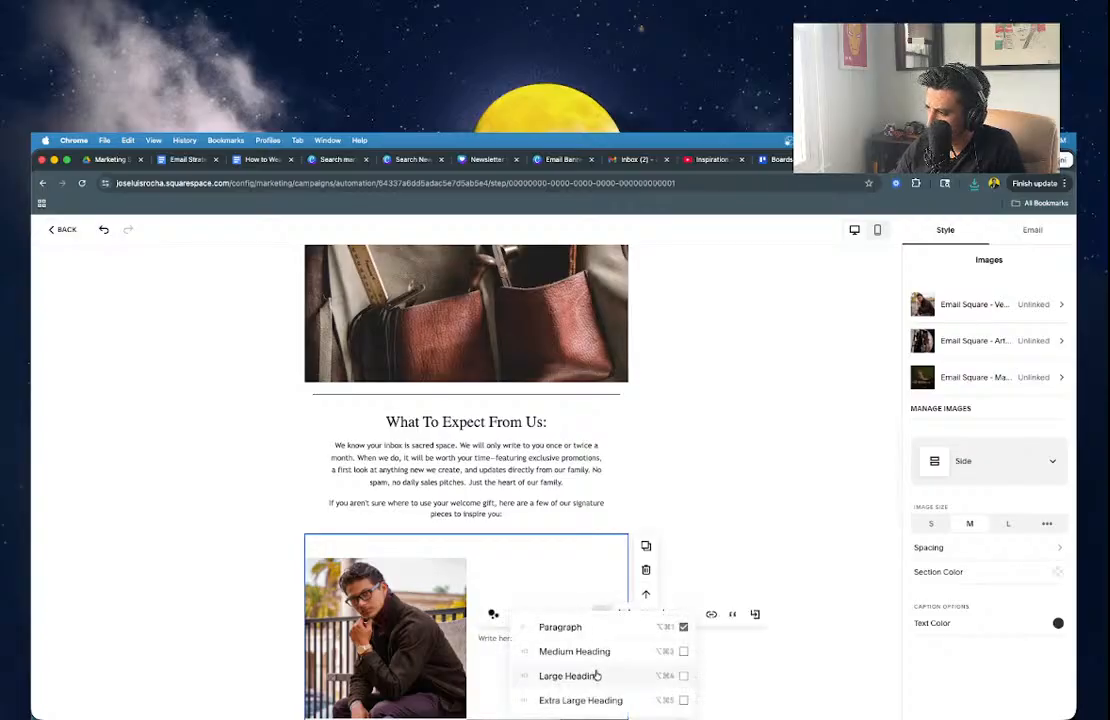
{"action": "left_click", "coordinate": [591, 651]}
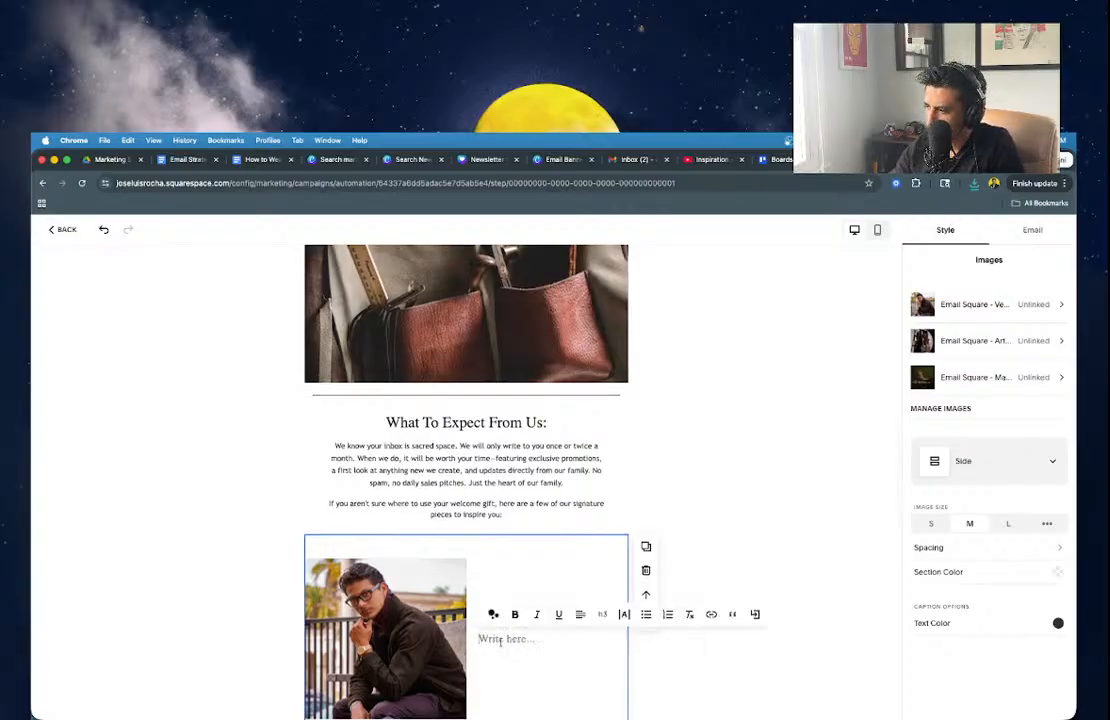
{"action": "type", "text": "The Ver"}
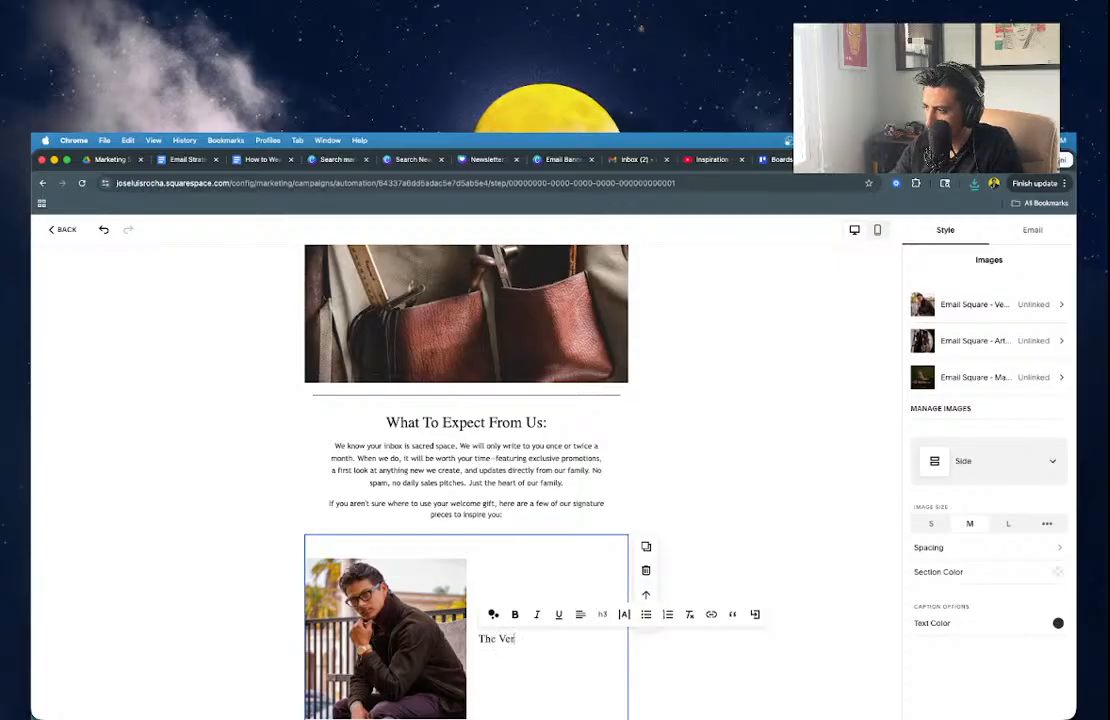
{"action": "type", "text": "ne Suede Trucker Jacket"}
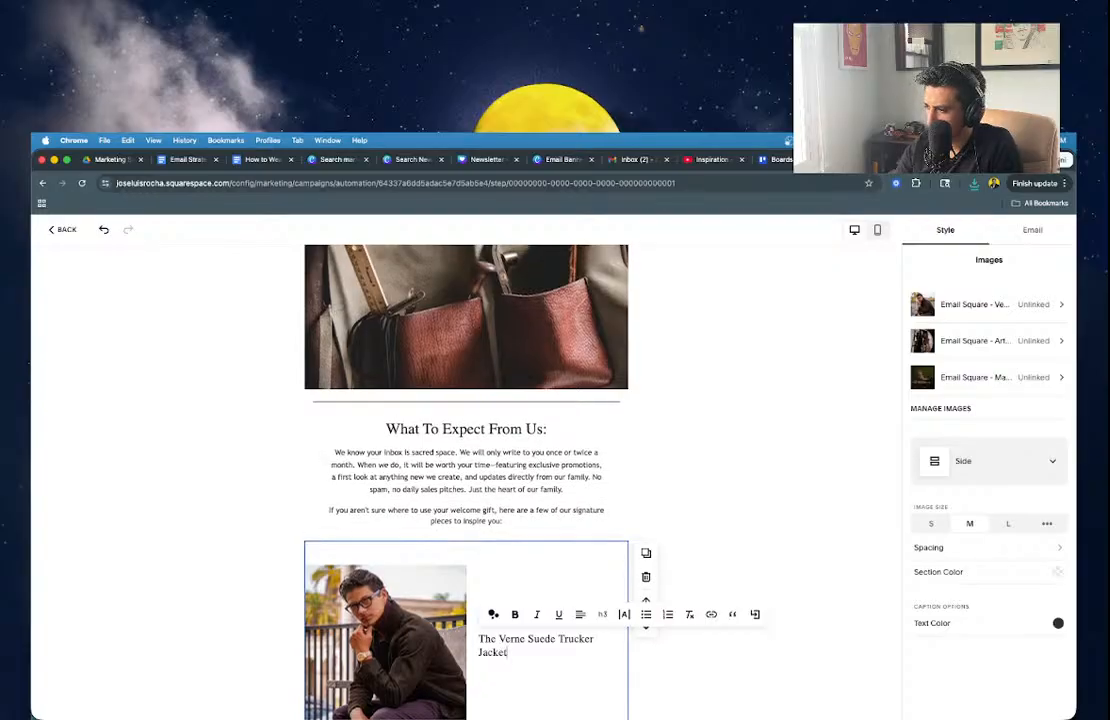
Look over the image list, then return to the Canva newsletter design.
{"action": "scroll", "coordinate": [503, 630], "scroll_direction": "down", "scroll_amount": 5}
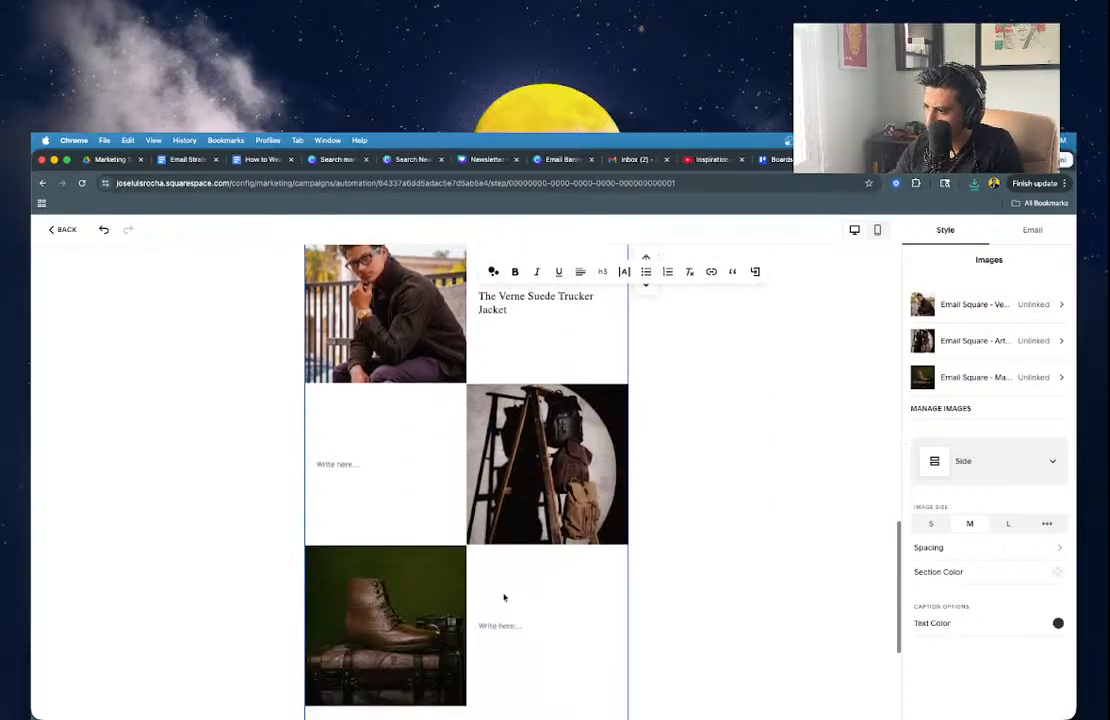
{"action": "scroll", "coordinate": [503, 597], "scroll_direction": "up", "scroll_amount": 3}
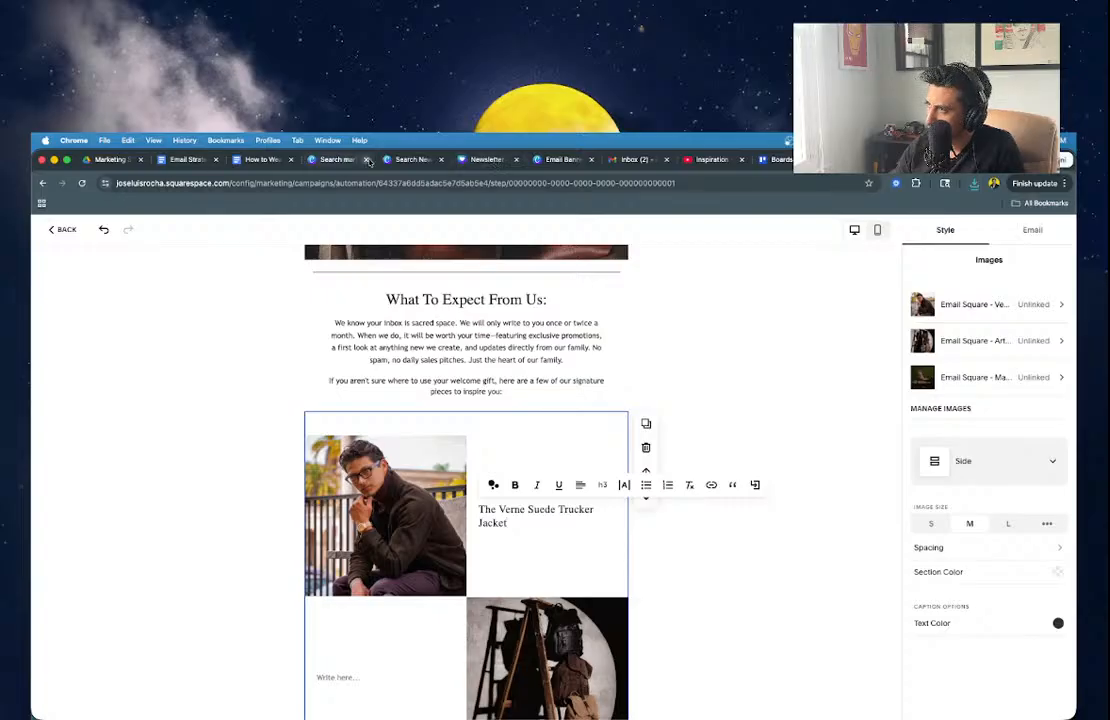
{"action": "left_click", "coordinate": [474, 160]}
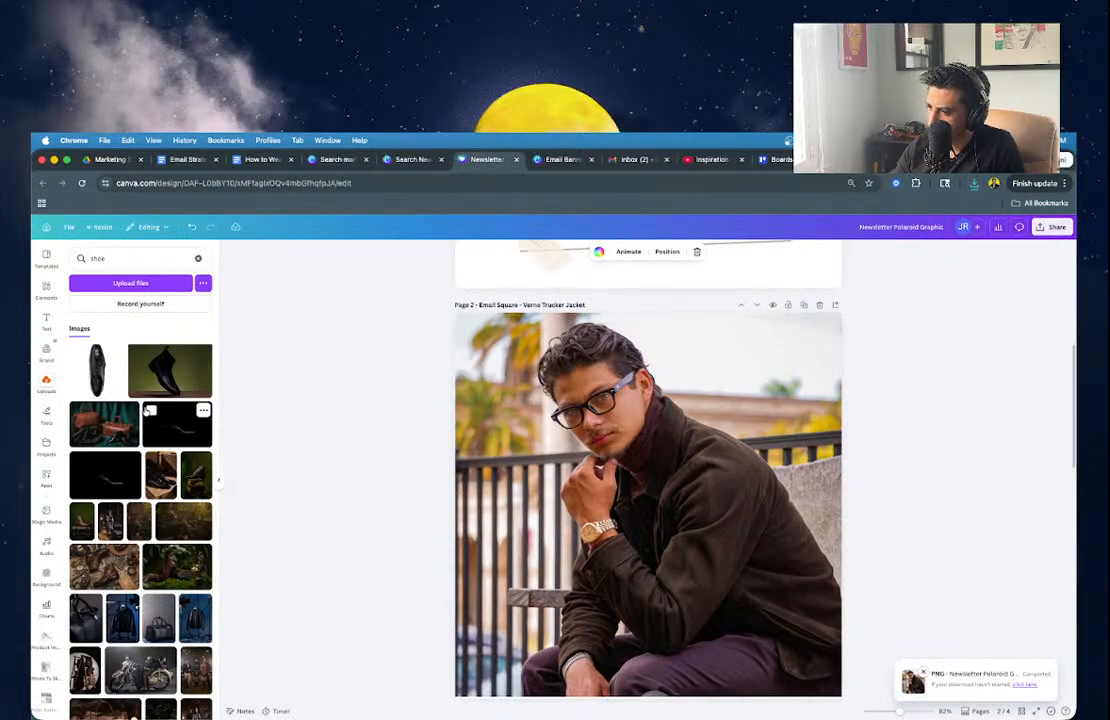
Search Uploads for 'jacket' and drop the quilted leather-jacket photo onto the Page 2 square.
{"action": "scroll", "coordinate": [147, 411], "scroll_direction": "down", "scroll_amount": 5}
{"action": "double_click", "coordinate": [125, 257]}
{"action": "type", "text": "vern"}
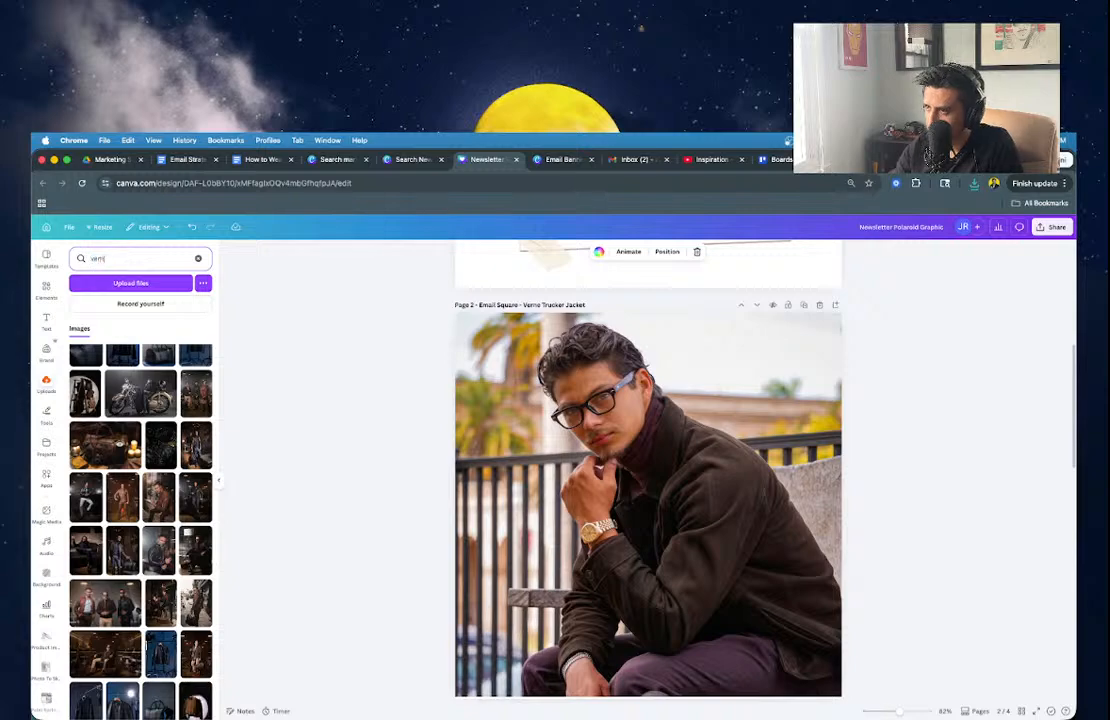
{"action": "type", "text": "o"}
{"action": "double_click", "coordinate": [114, 257]}
{"action": "type", "text": "bik"}
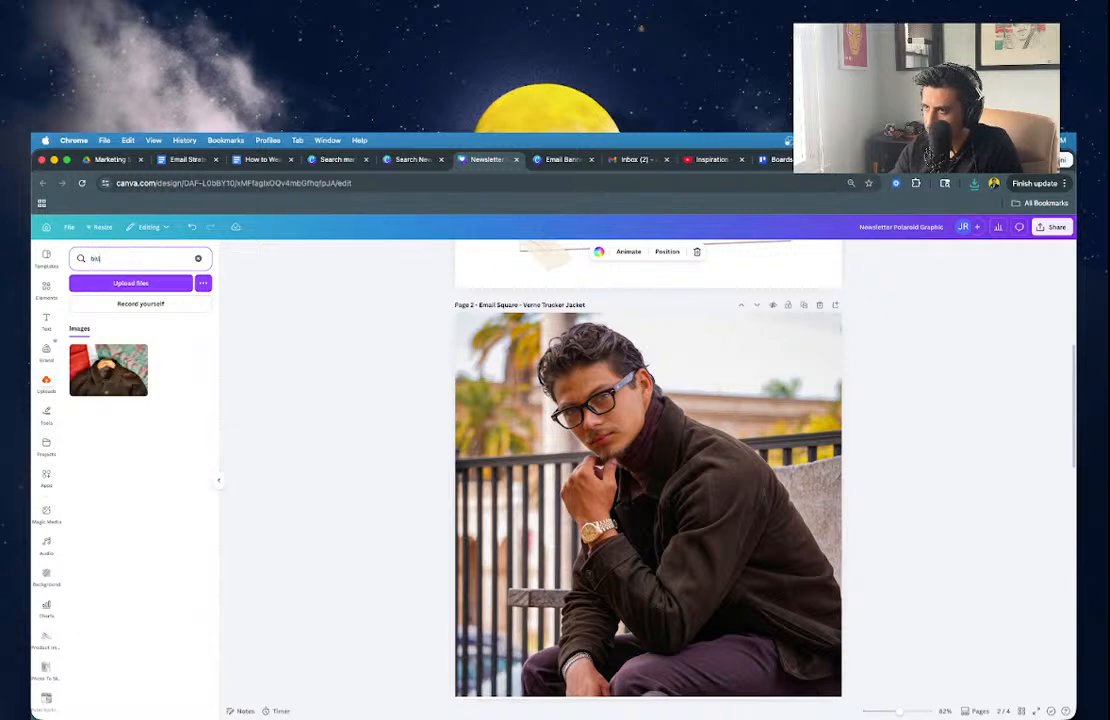
{"action": "type", "text": "boa"}
{"action": "double_click", "coordinate": [95, 258]}
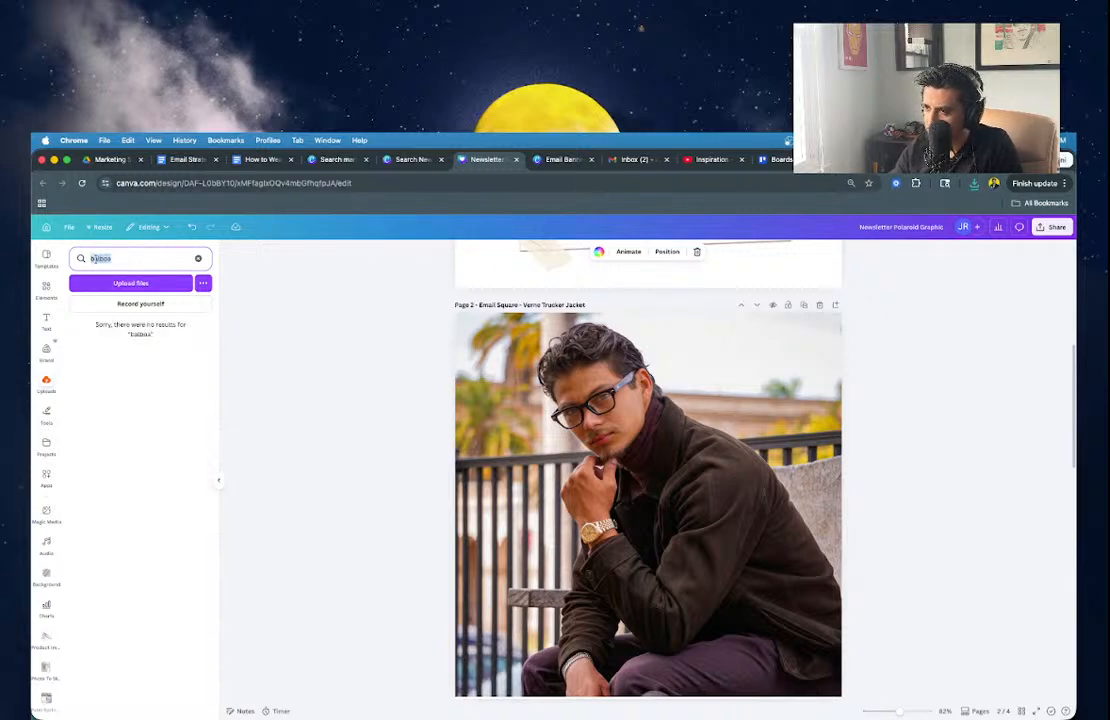
{"action": "type", "text": "jacket"}
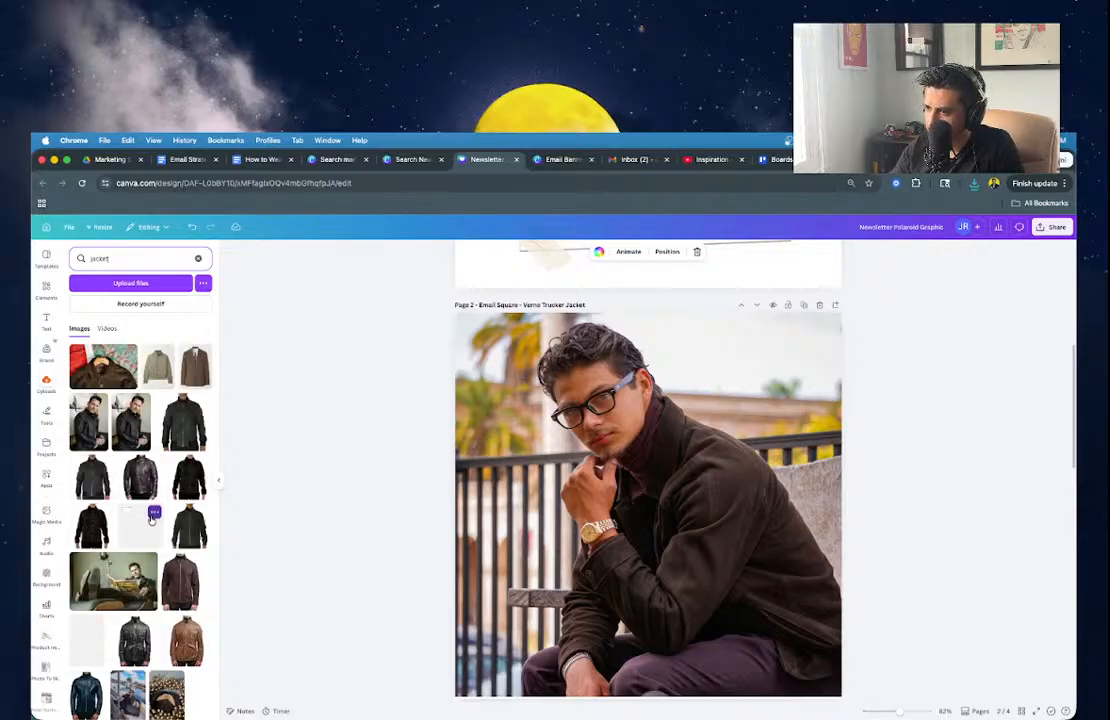
{"action": "scroll", "coordinate": [152, 517], "scroll_direction": "down", "scroll_amount": 5}
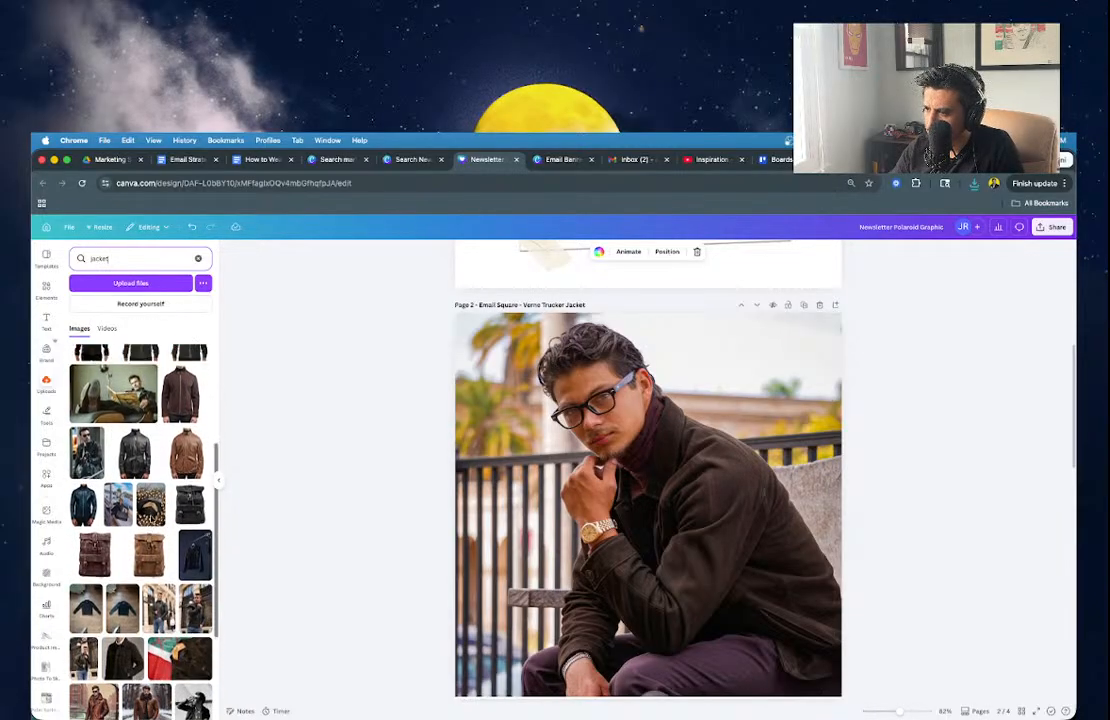
{"action": "scroll", "coordinate": [152, 517], "scroll_direction": "down", "scroll_amount": 5}
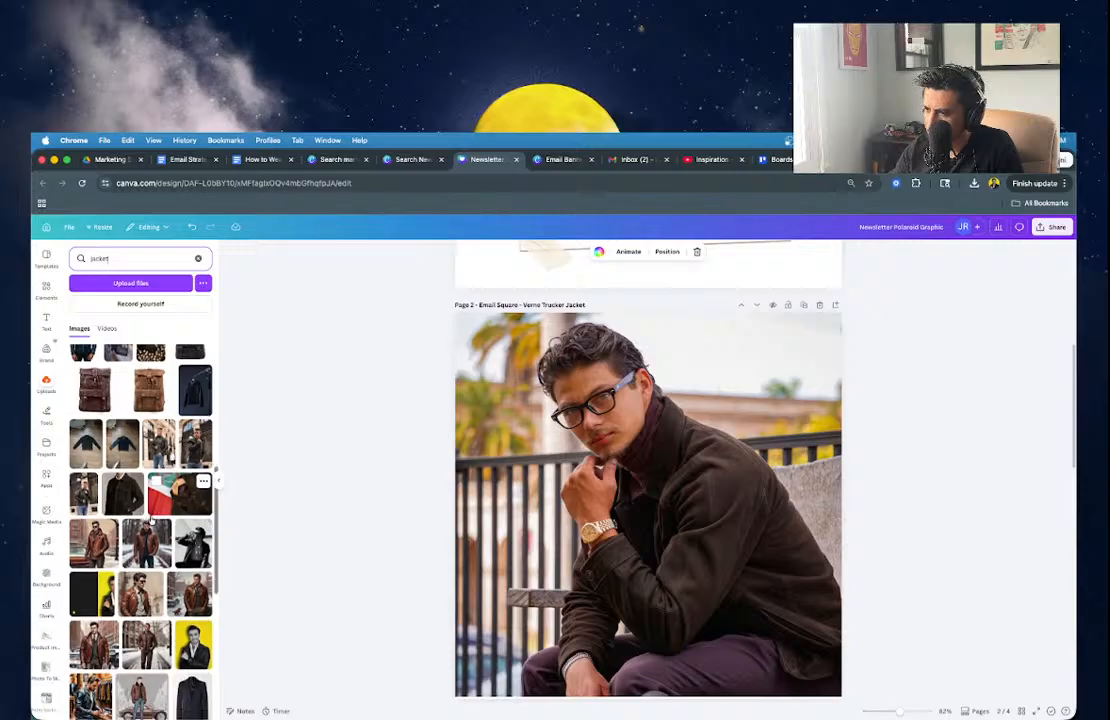
{"action": "scroll", "coordinate": [152, 517], "scroll_direction": "up", "scroll_amount": 7}
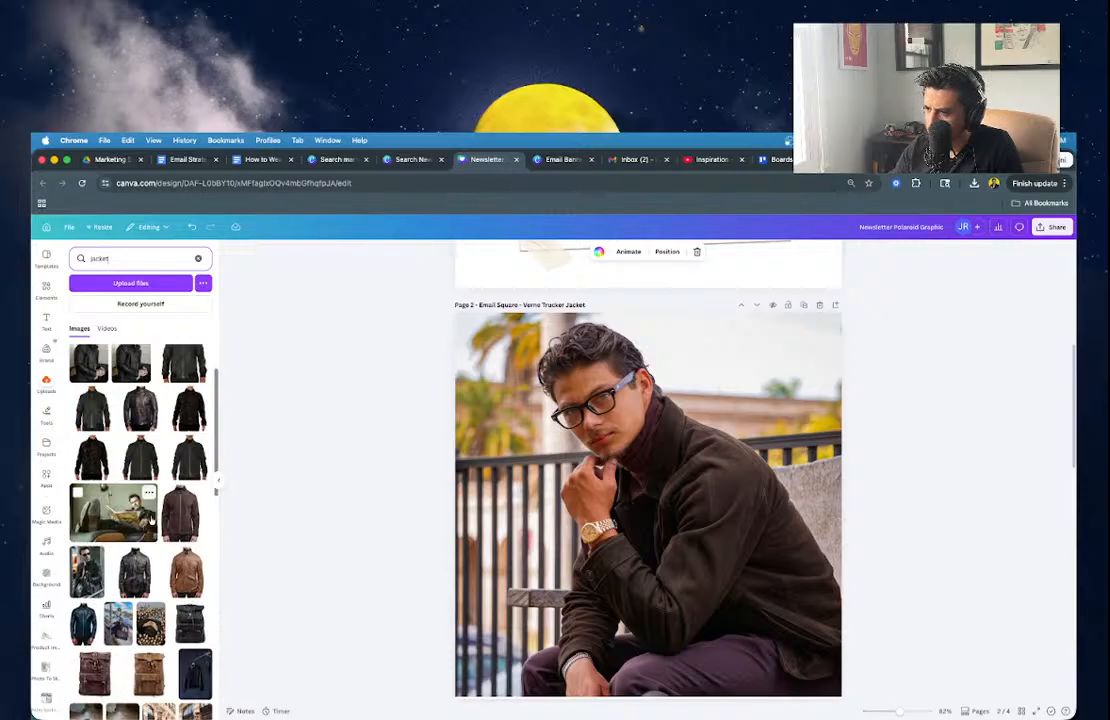
{"action": "scroll", "coordinate": [128, 458], "scroll_direction": "up", "scroll_amount": 3}
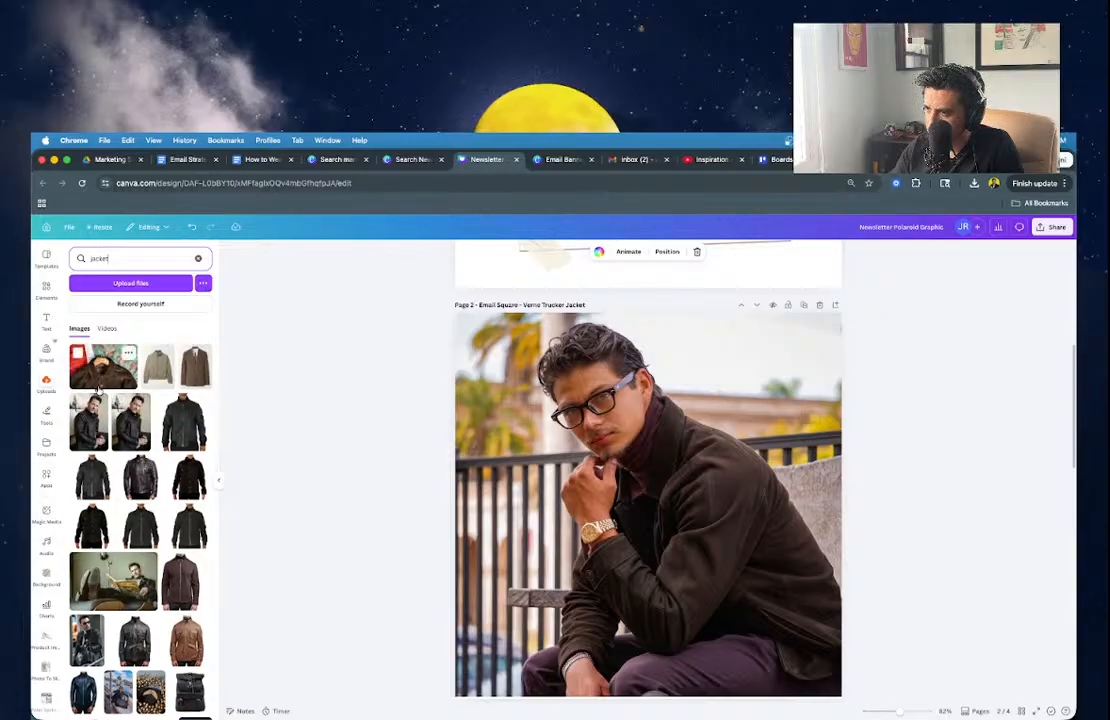
{"action": "left_click_drag", "start_coordinate": [88, 420], "coordinate": [705, 548]}
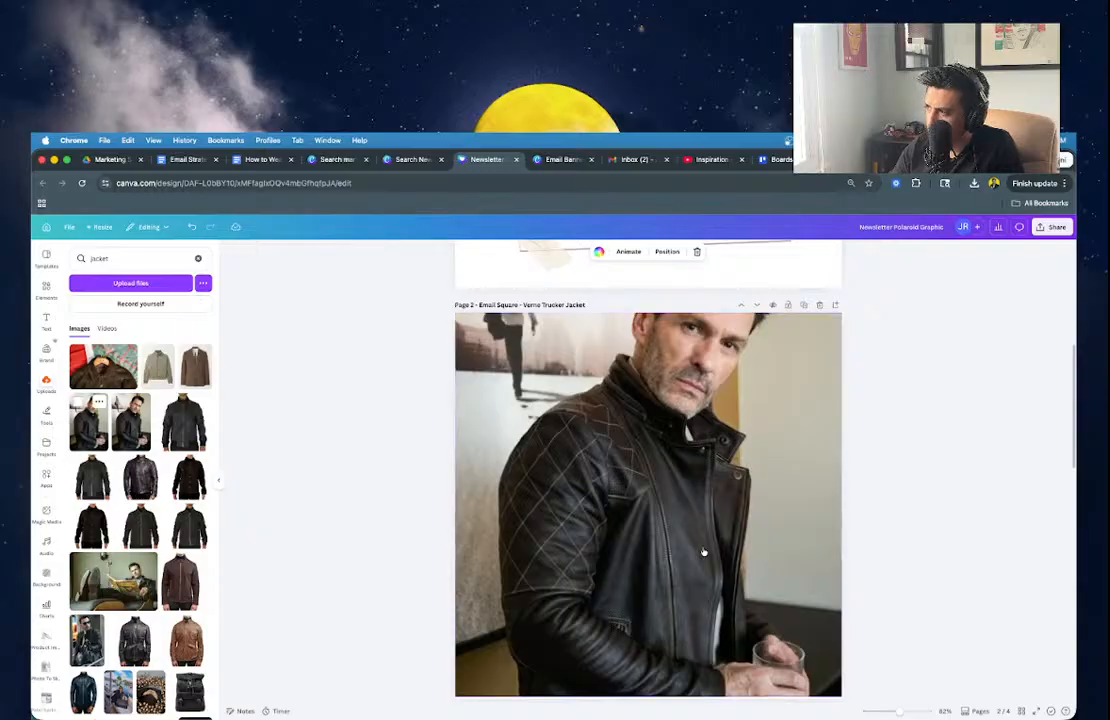
Shift the quilted-jacket photo down within the Page 2 square's crop.
{"action": "left_click", "coordinate": [667, 520]}
{"action": "scroll", "coordinate": [667, 520], "scroll_direction": "down", "scroll_amount": 5}
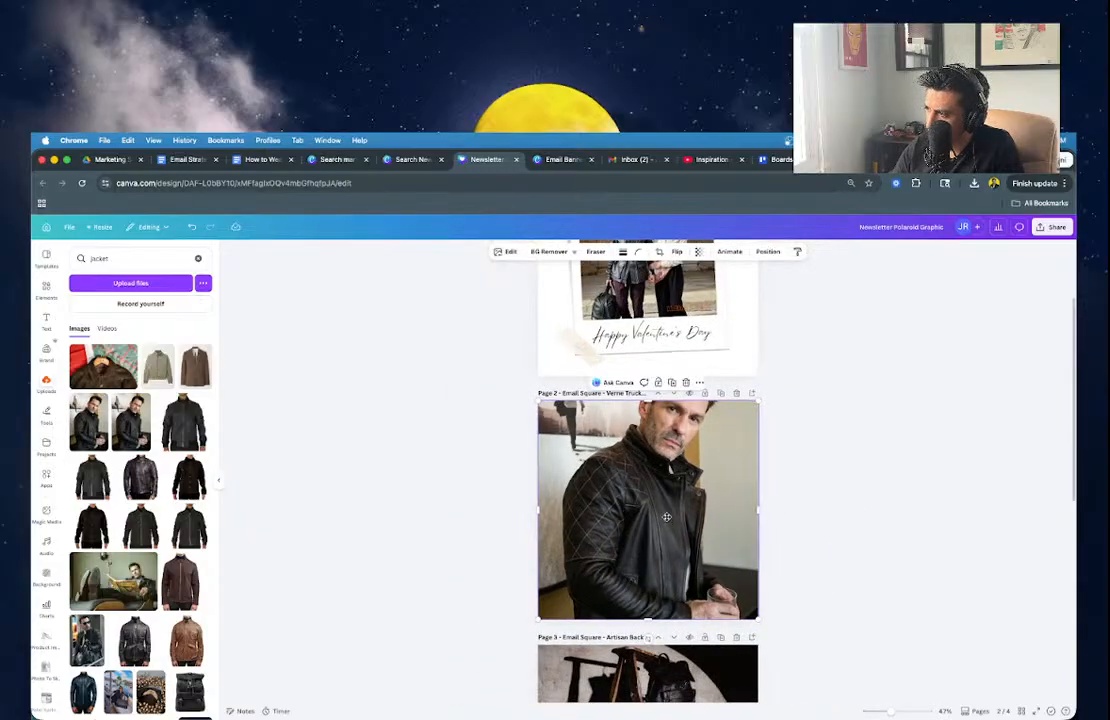
{"action": "double_click", "coordinate": [667, 531]}
{"action": "left_click_drag", "start_coordinate": [666, 538], "coordinate": [664, 573]}
{"action": "key", "text": "Return"}
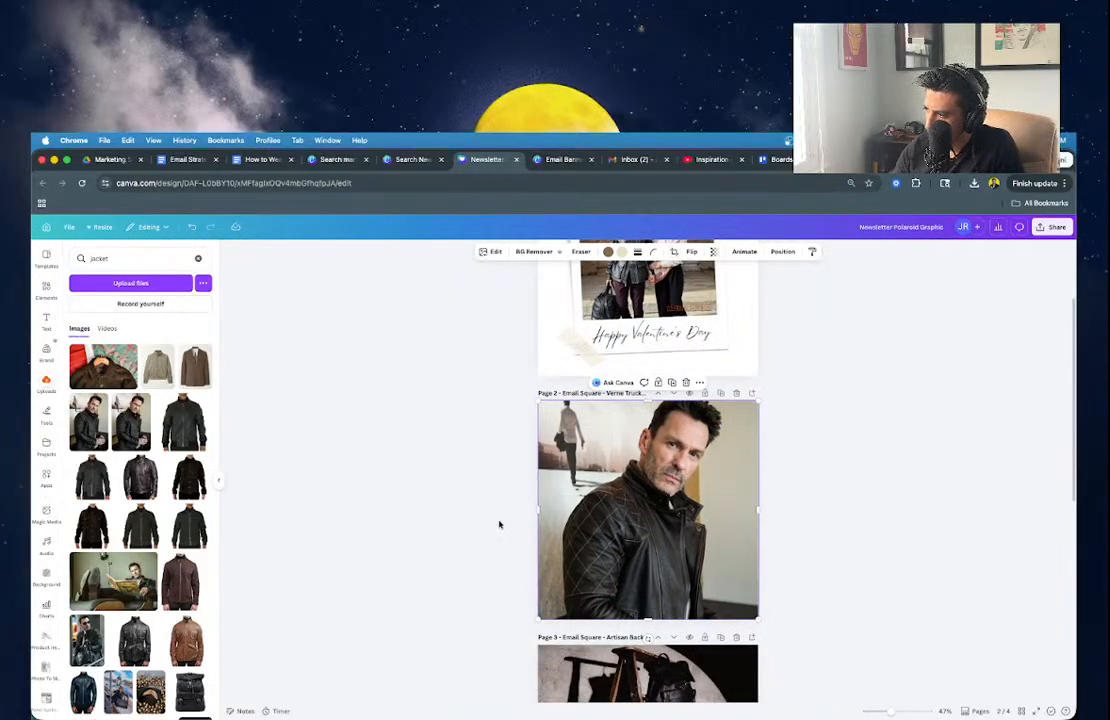
{"action": "left_click", "coordinate": [306, 291]}
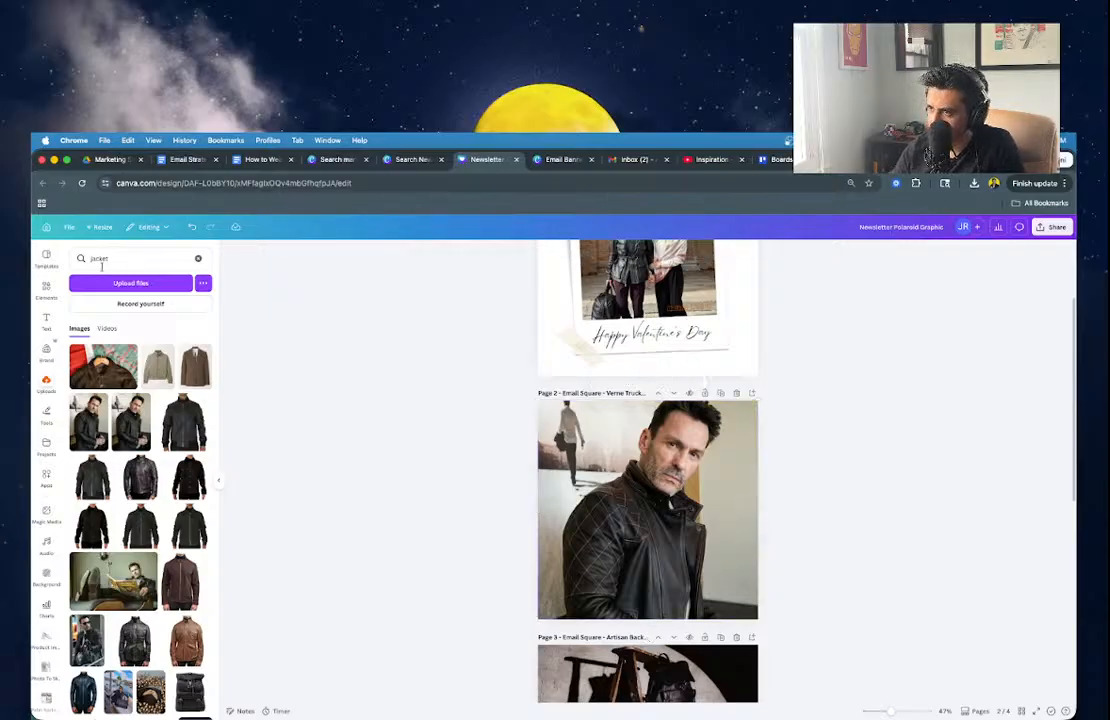
Search Uploads for 'jacket' and scroll to find the seated leather-jacket photo.
{"action": "left_click", "coordinate": [101, 262]}
{"action": "key", "text": "super+a"}
{"action": "type", "text": "carla"}
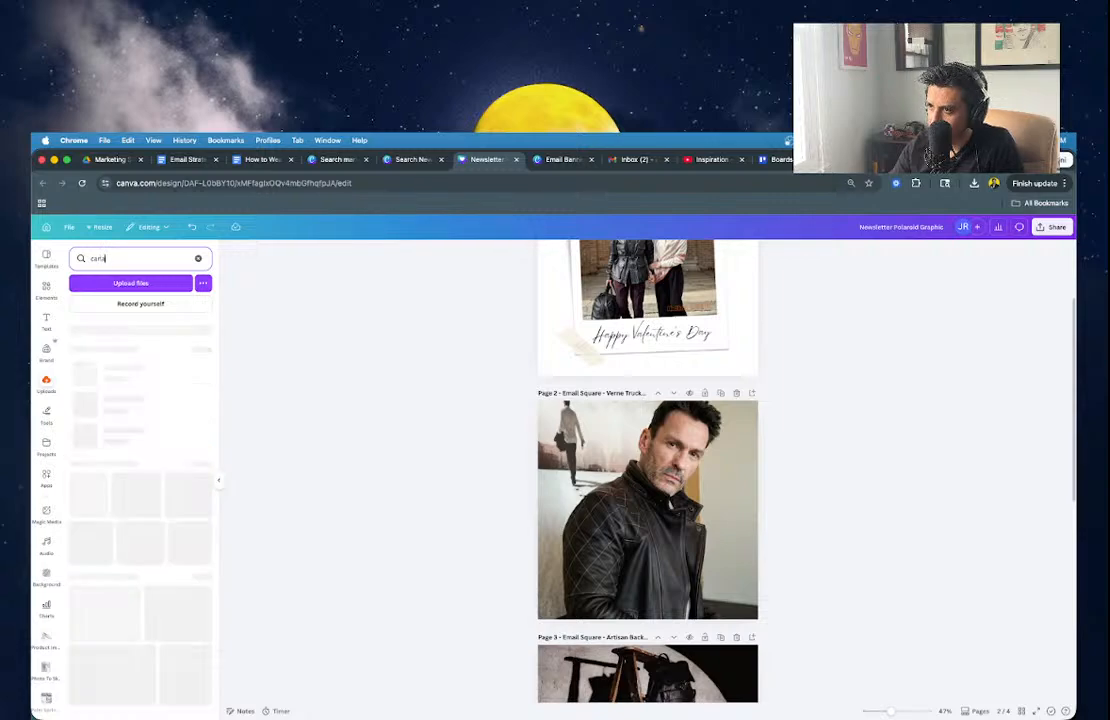
{"action": "key", "text": "super+a"}
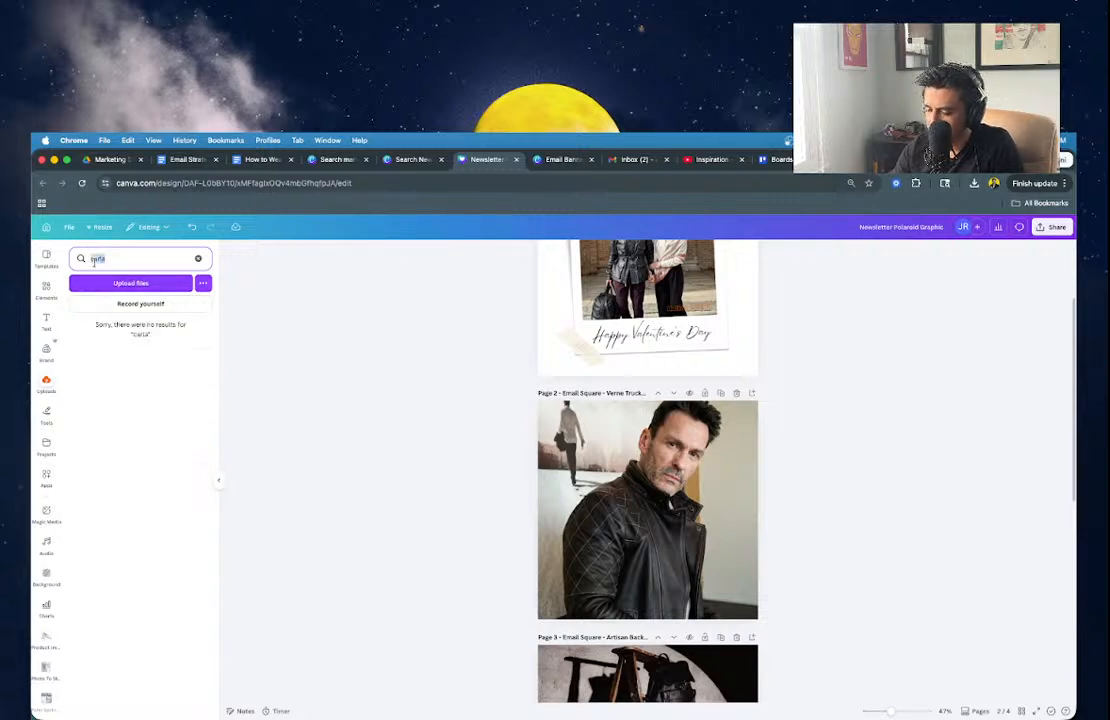
{"action": "type", "text": "carlos"}
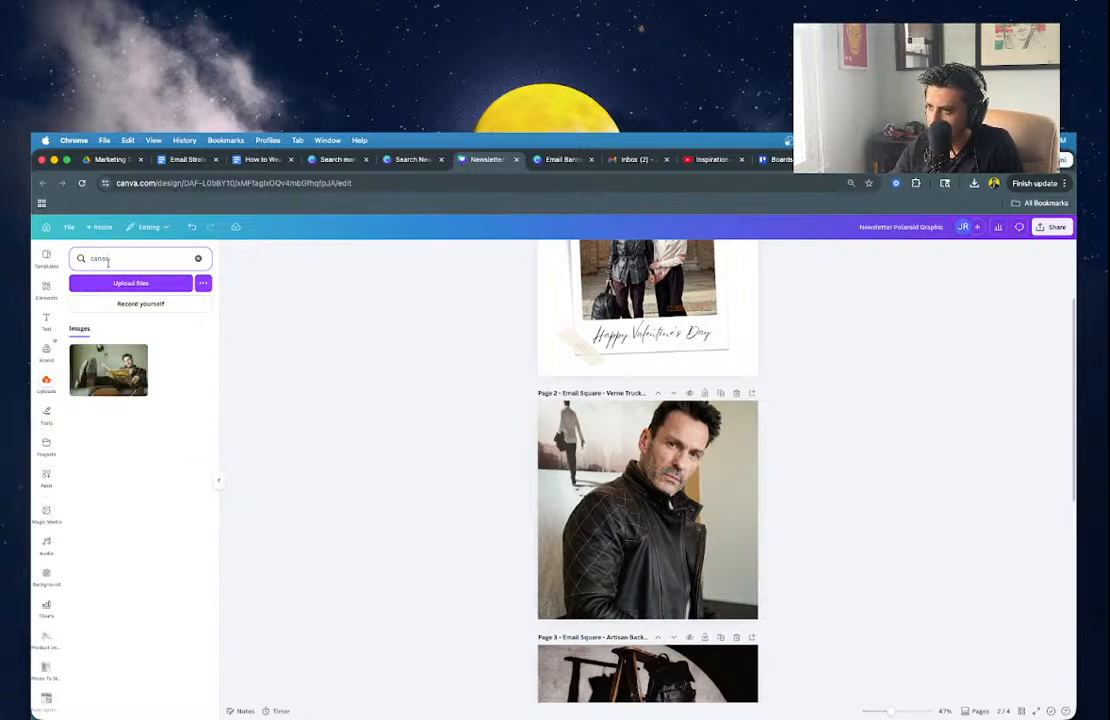
{"action": "key", "text": "super+a"}
{"action": "type", "text": "iacket"}
{"action": "key", "text": "Return"}
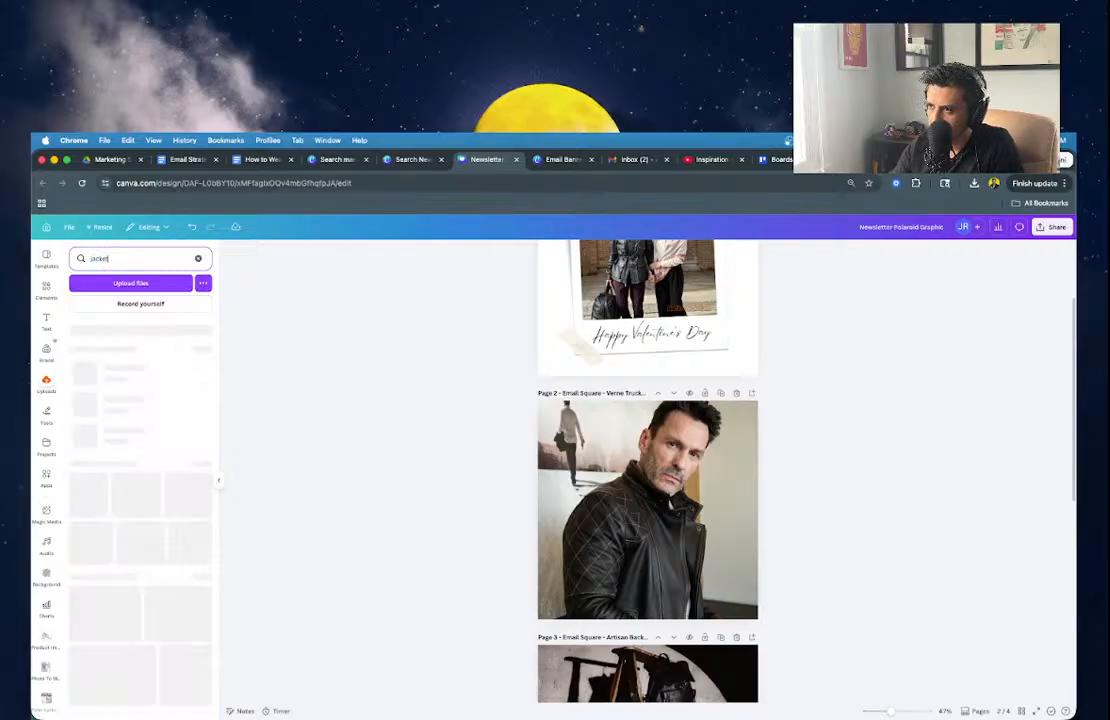
{"action": "scroll", "coordinate": [150, 405], "scroll_direction": "down", "scroll_amount": 1}
{"action": "scroll", "coordinate": [150, 405], "scroll_direction": "down", "scroll_amount": 4}
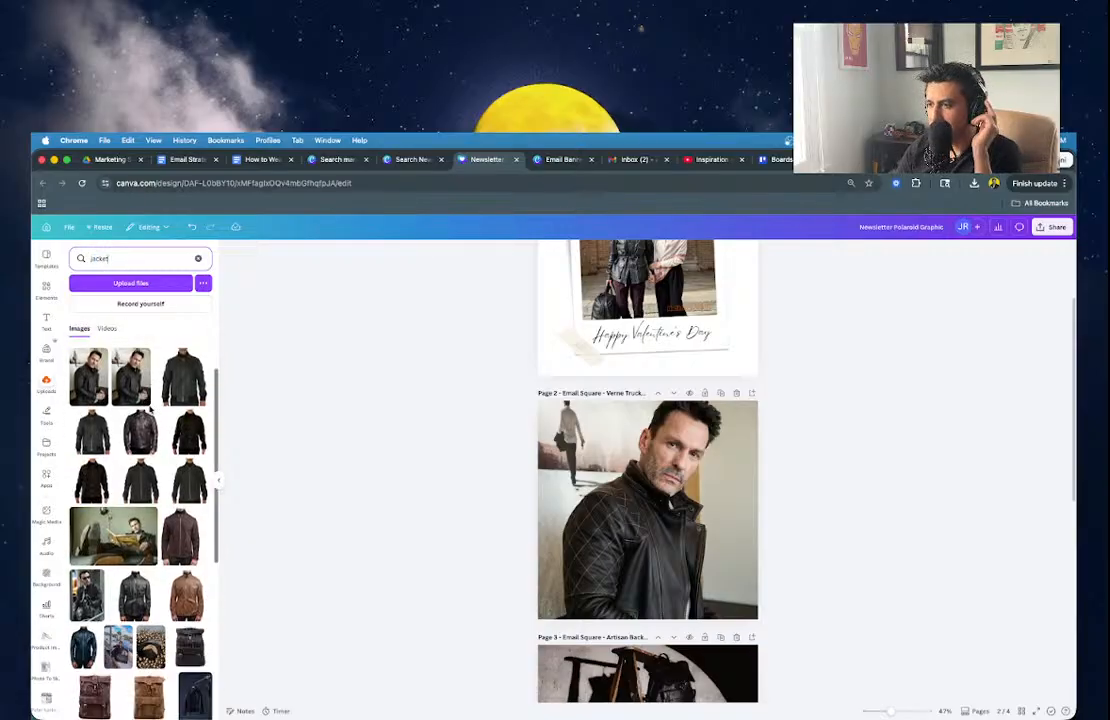
{"action": "scroll", "coordinate": [150, 408], "scroll_direction": "down", "scroll_amount": 3}
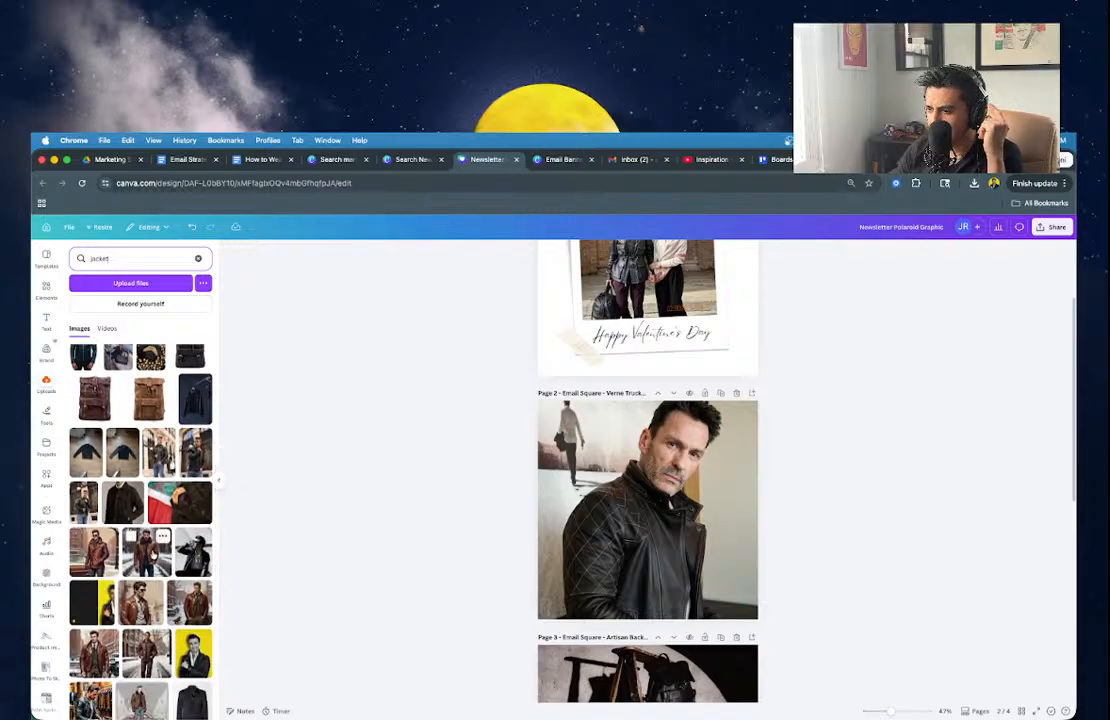
{"action": "scroll", "coordinate": [150, 405], "scroll_direction": "down", "scroll_amount": 10}
{"action": "scroll", "coordinate": [152, 555], "scroll_direction": "down", "scroll_amount": 5}
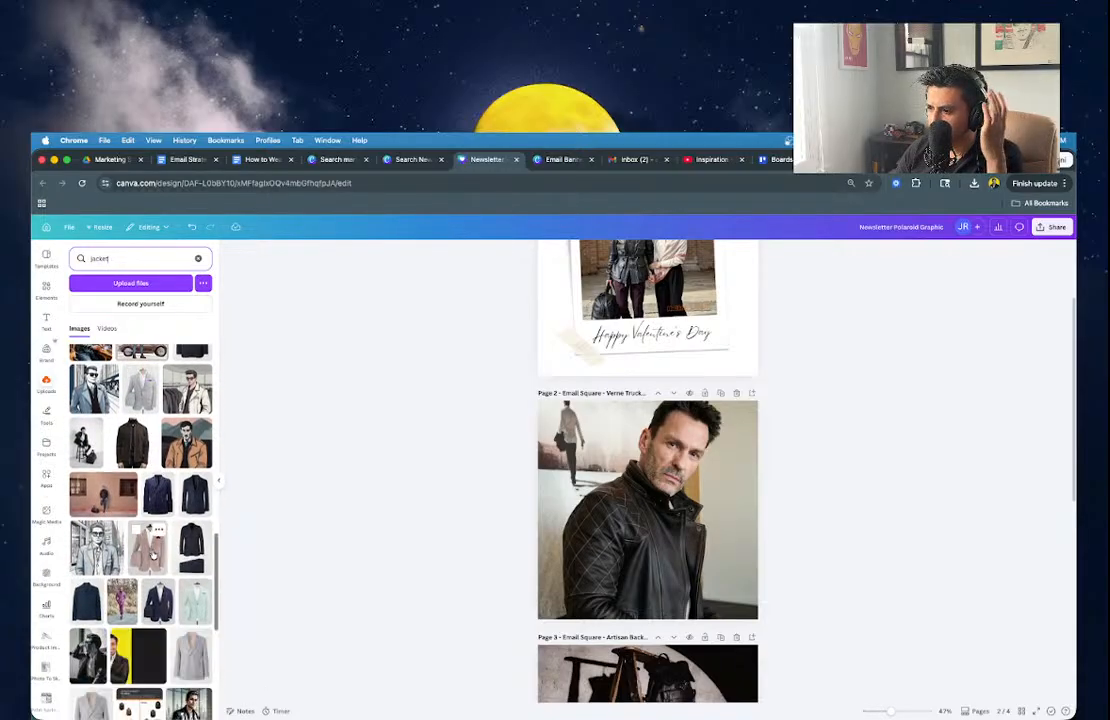
{"action": "scroll", "coordinate": [152, 555], "scroll_direction": "down", "scroll_amount": 5}
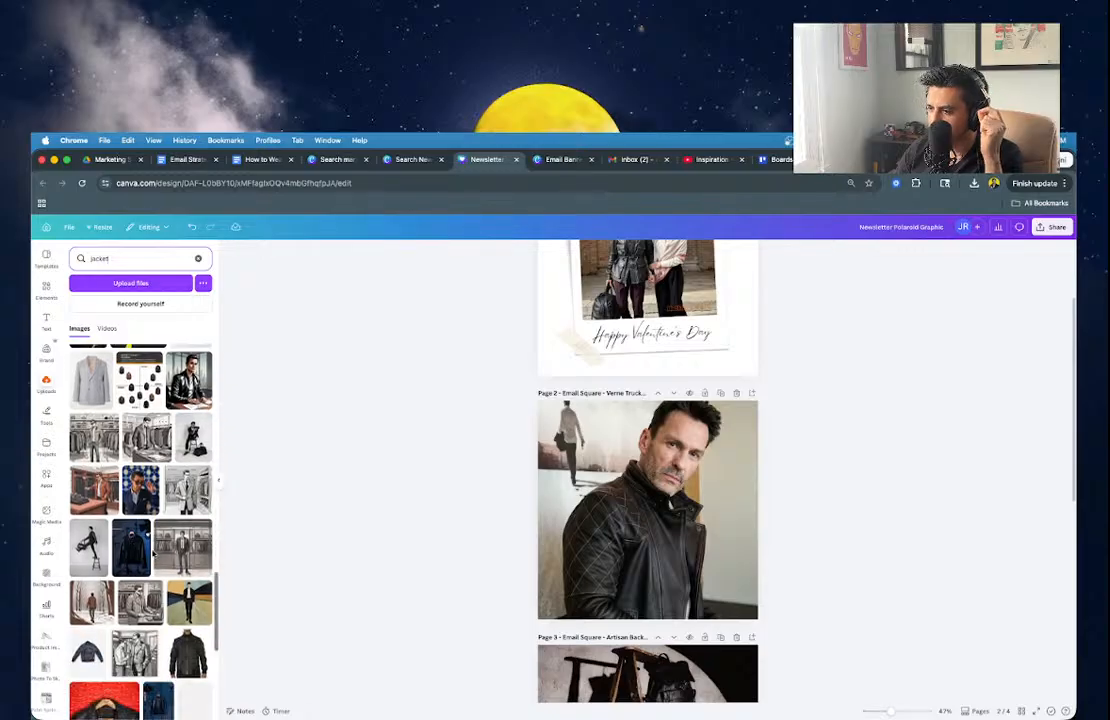
{"action": "scroll", "coordinate": [153, 550], "scroll_direction": "down", "scroll_amount": 3}
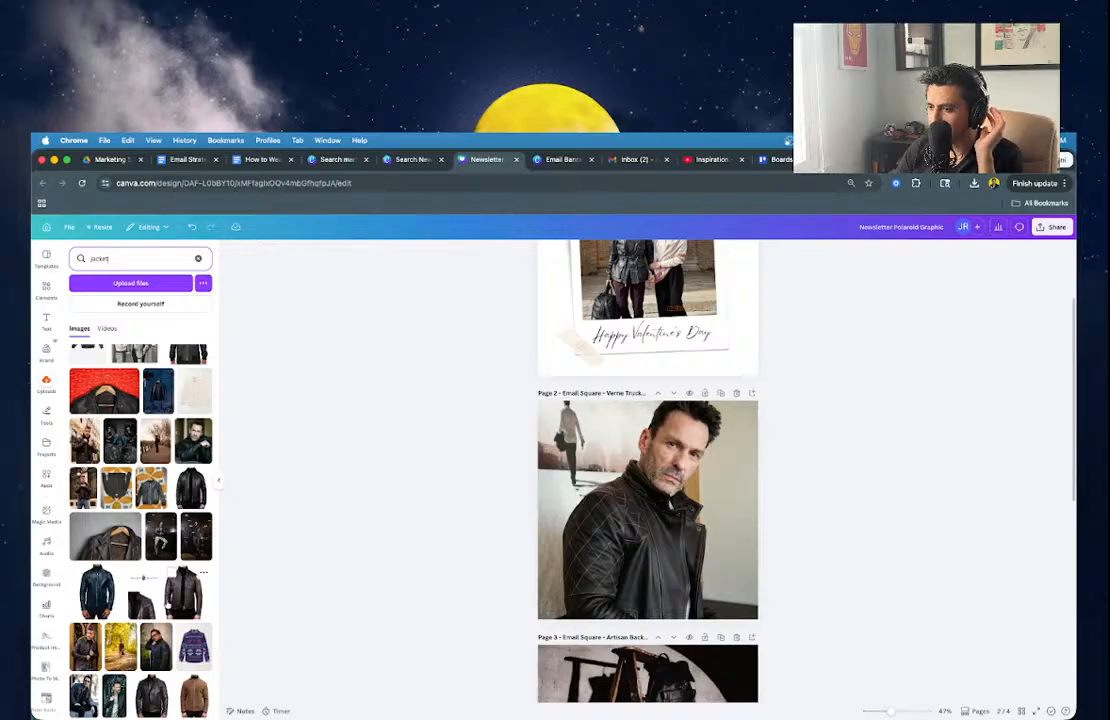
{"action": "scroll", "coordinate": [160, 600], "scroll_direction": "down", "scroll_amount": 2}
{"action": "scroll", "coordinate": [165, 604], "scroll_direction": "down", "scroll_amount": 5}
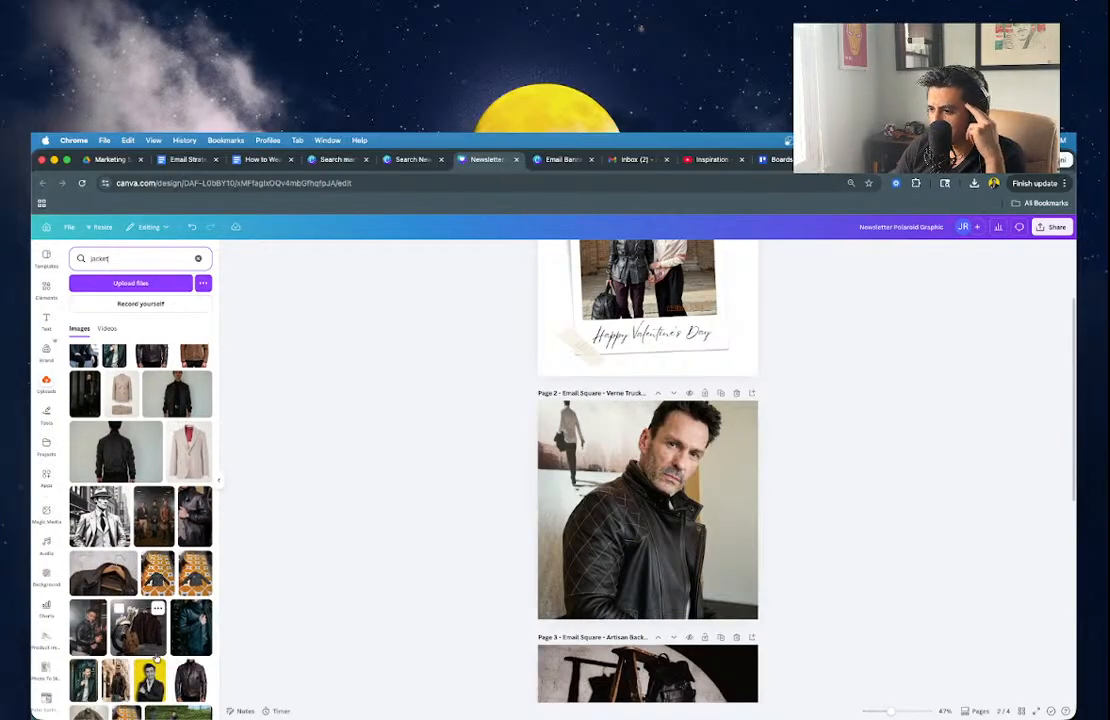
{"action": "scroll", "coordinate": [160, 620], "scroll_direction": "down", "scroll_amount": 2}
{"action": "scroll", "coordinate": [156, 658], "scroll_direction": "down", "scroll_amount": 2}
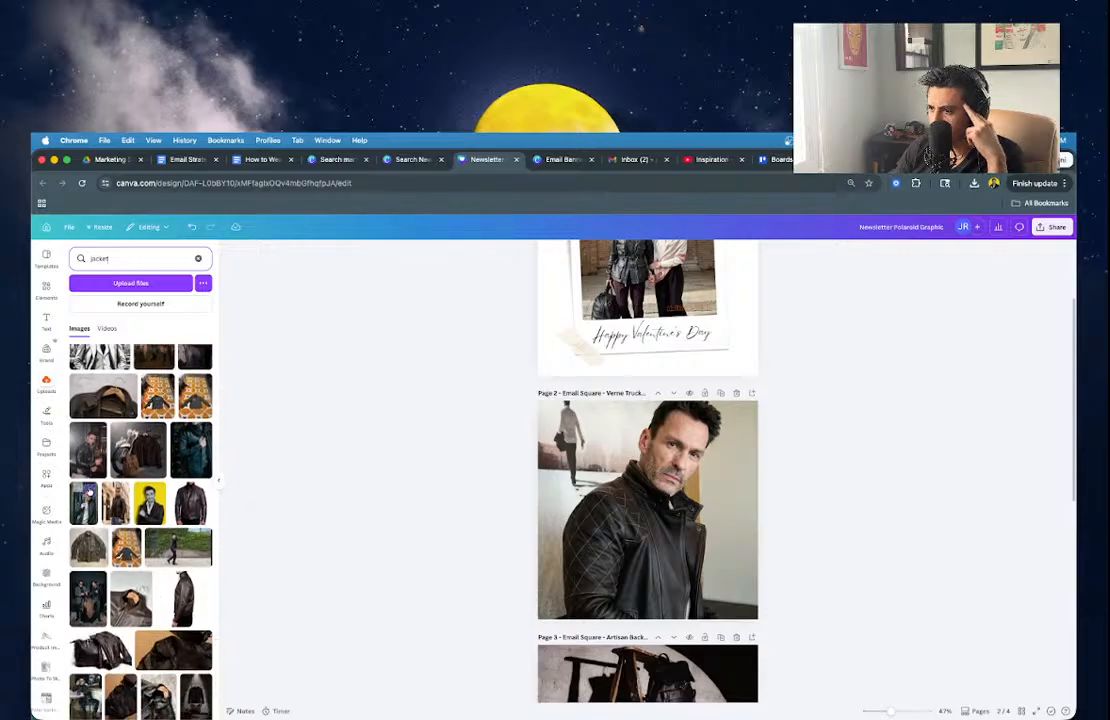
{"action": "scroll", "coordinate": [140, 590], "scroll_direction": "down", "scroll_amount": 5}
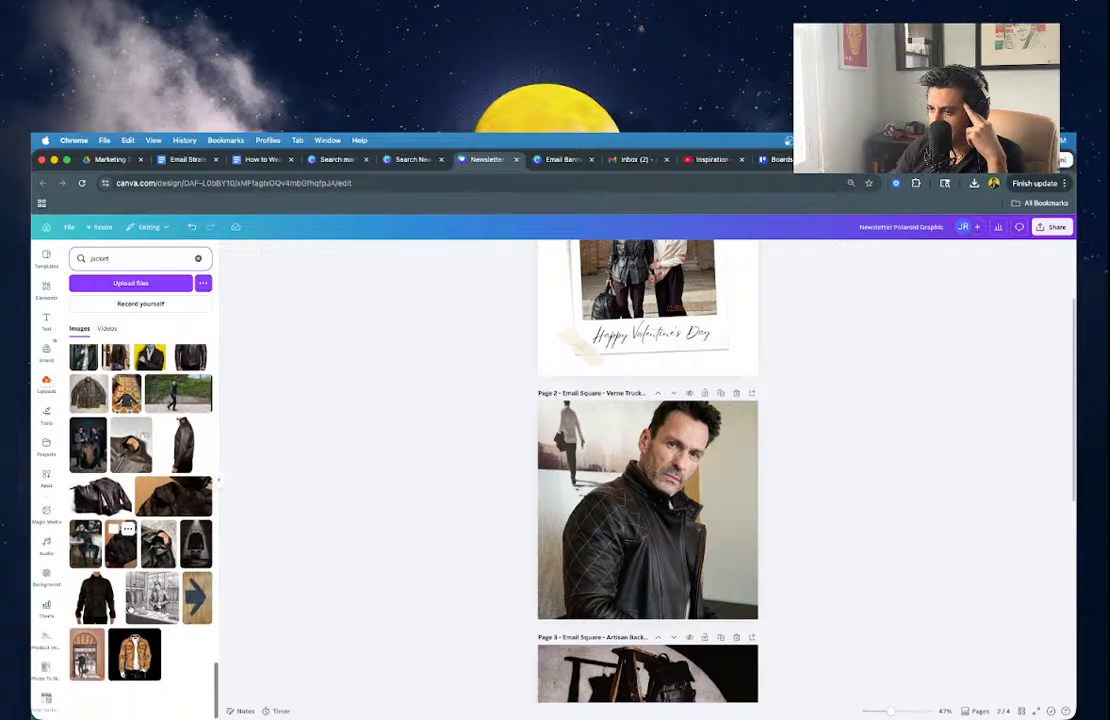
{"action": "scroll", "coordinate": [140, 550], "scroll_direction": "down", "scroll_amount": 2}
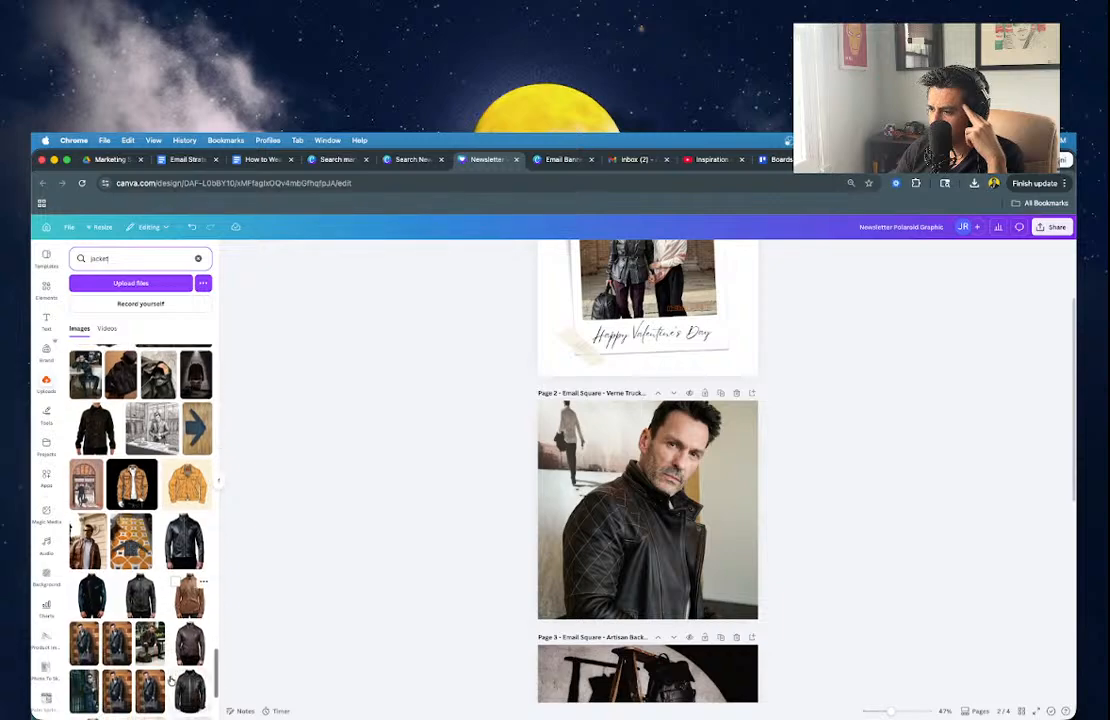
Place the seated brown leather-jacket photo on Page 2 and reposition its crop.
{"action": "left_click_drag", "start_coordinate": [150, 636], "coordinate": [688, 550]}
{"action": "double_click", "coordinate": [687, 497]}
{"action": "left_click", "coordinate": [826, 572]}
{"action": "left_click", "coordinate": [828, 455]}
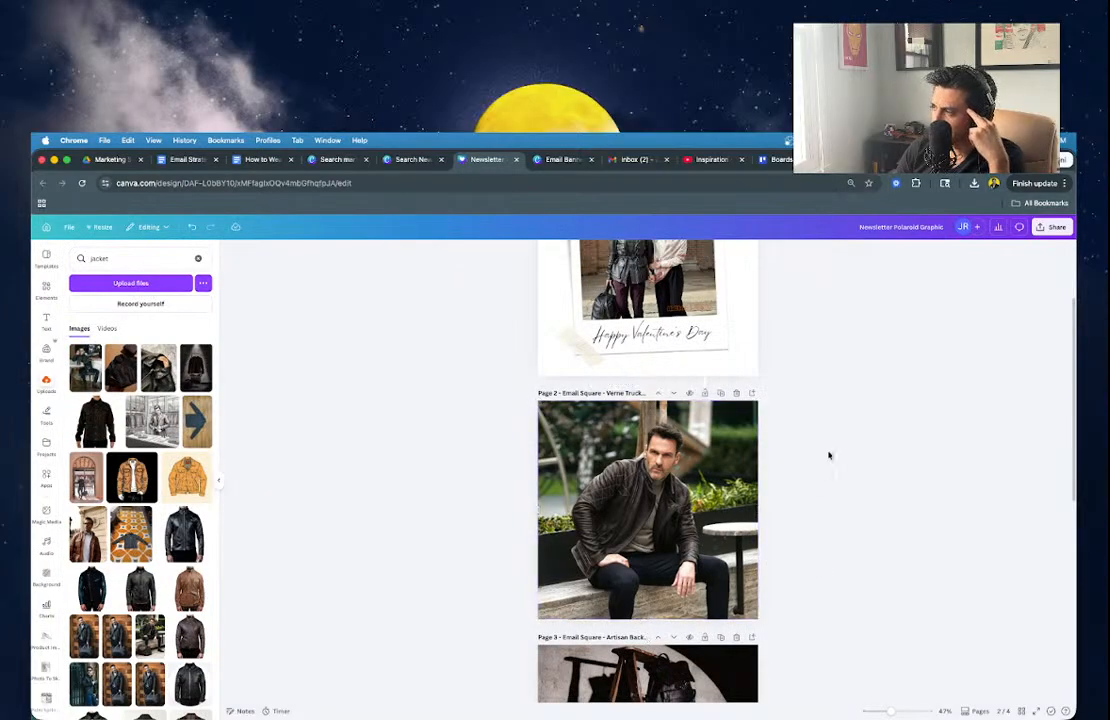
Delete the old product name from Page 2's title and type 'Icon' in its place.
{"action": "double_click", "coordinate": [614, 393]}
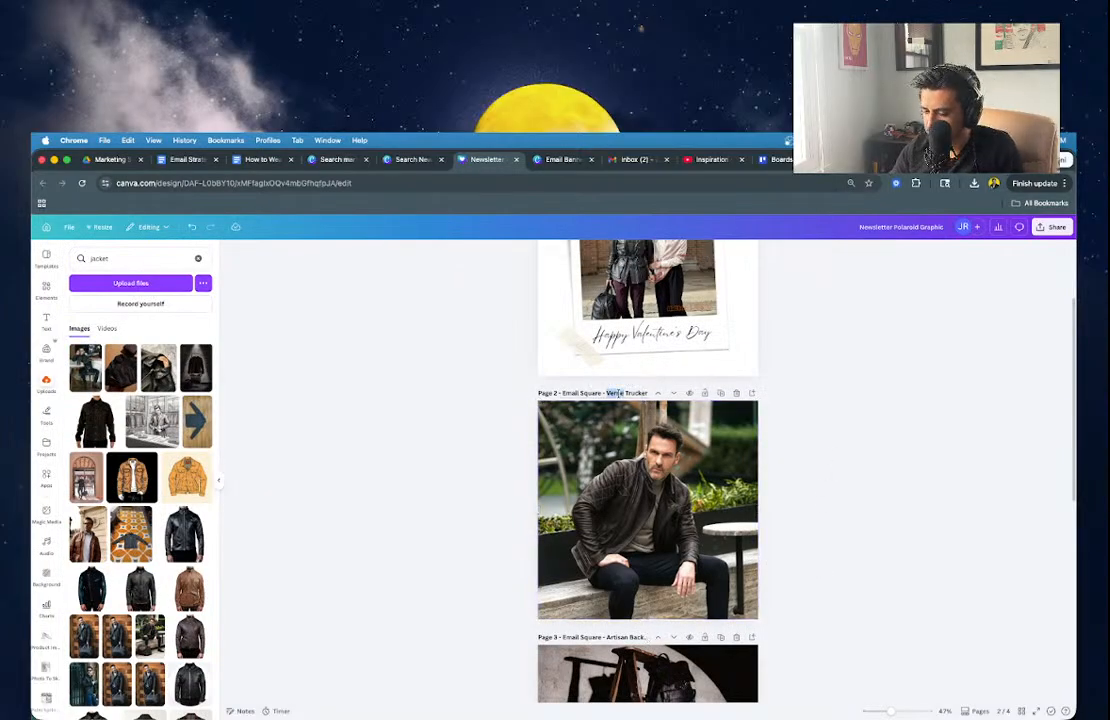
{"action": "key", "text": "shift+super+Right"}
{"action": "key", "text": "BackSpace"}
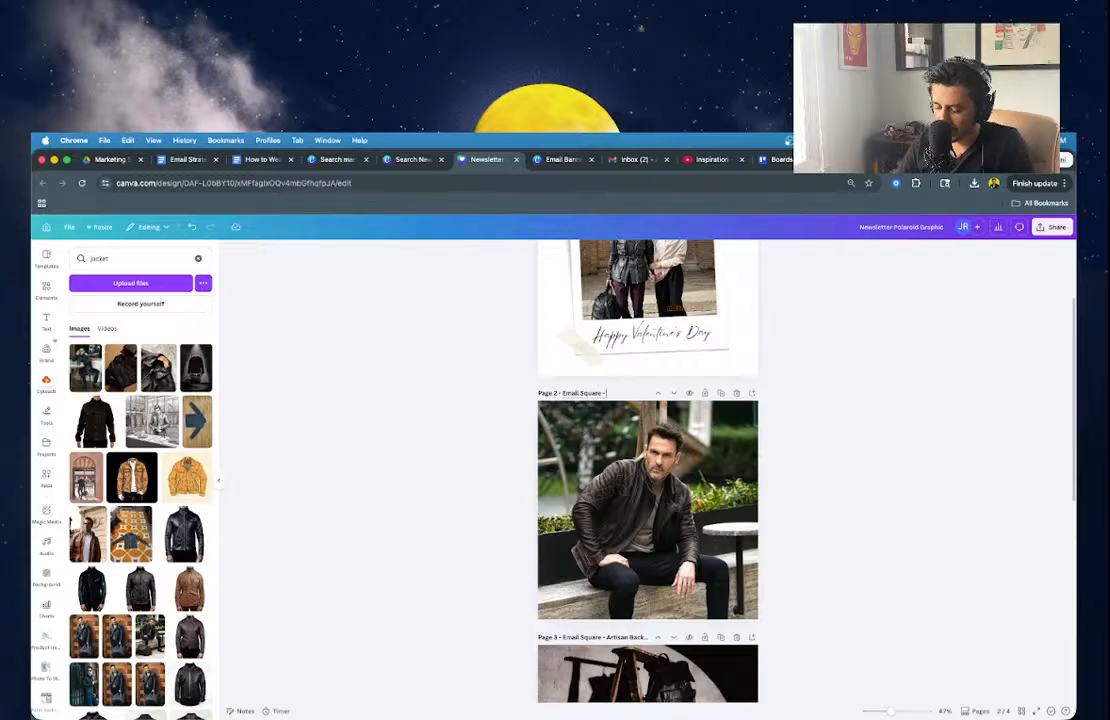
{"action": "type", "text": "Icon Jacket"}
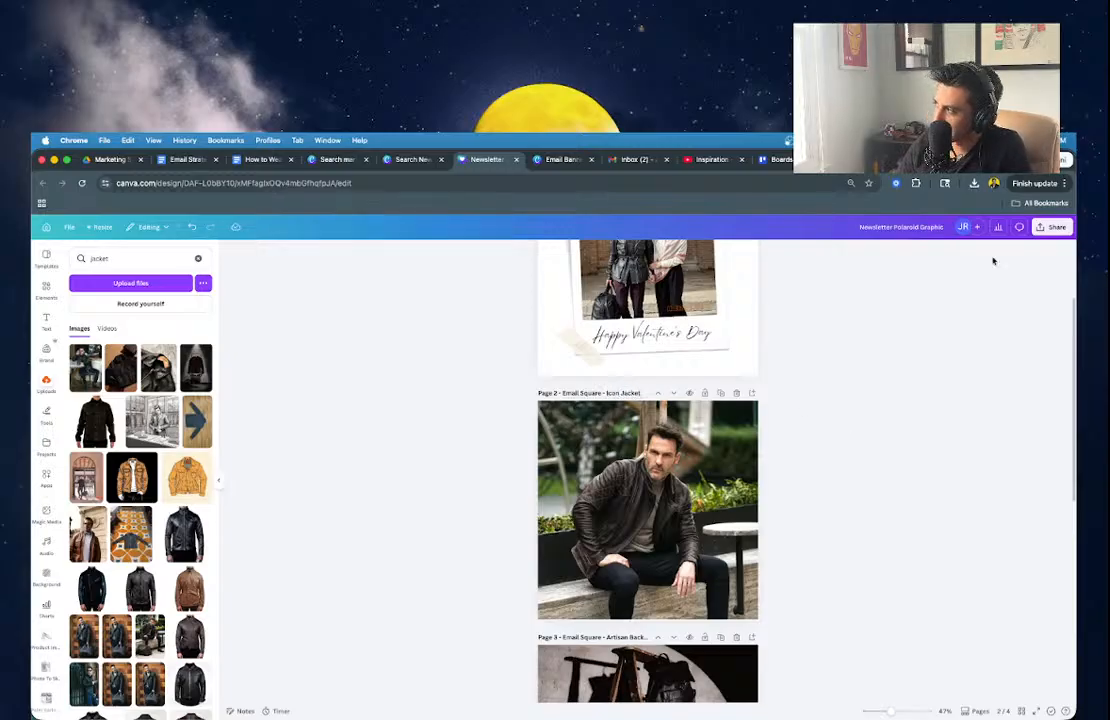
Download only Page 2 of the Canva design as a PNG.
{"action": "left_click", "coordinate": [1052, 227]}
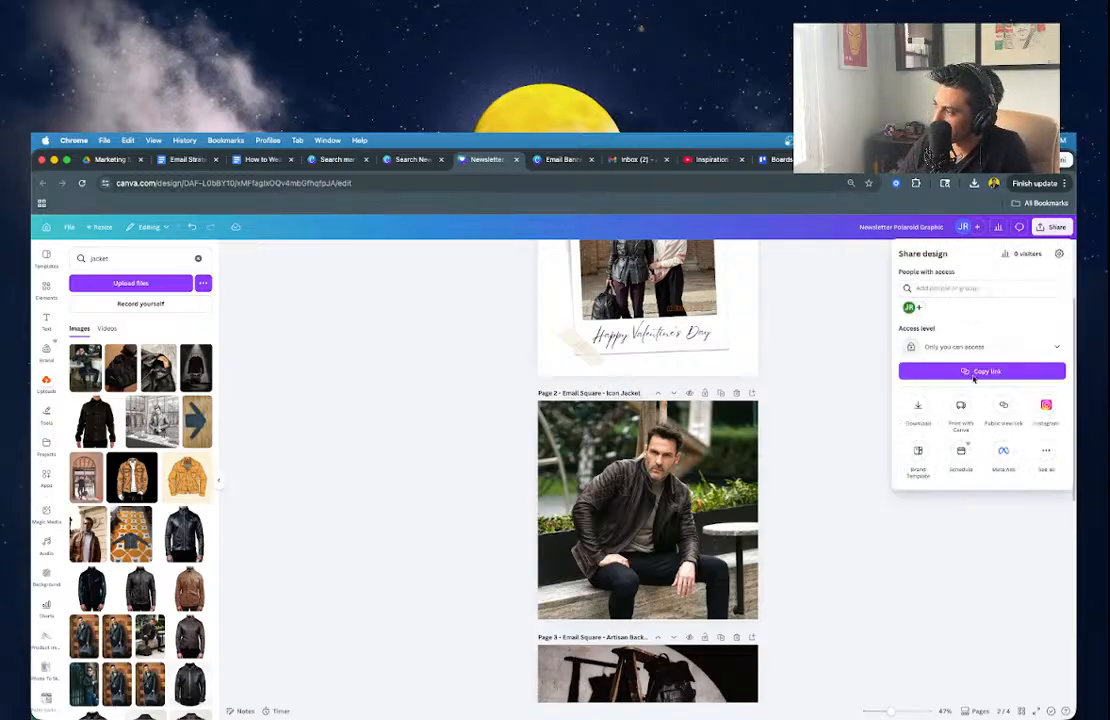
{"action": "left_click", "coordinate": [921, 403]}
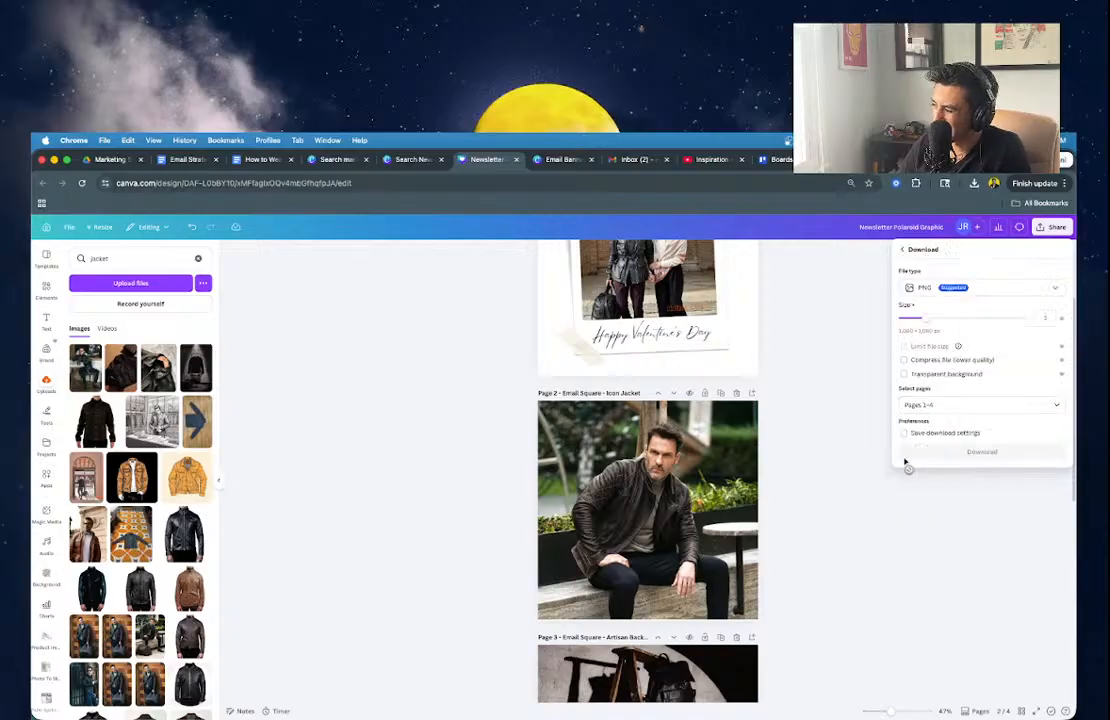
{"action": "left_click", "coordinate": [912, 404]}
{"action": "left_click", "coordinate": [920, 465]}
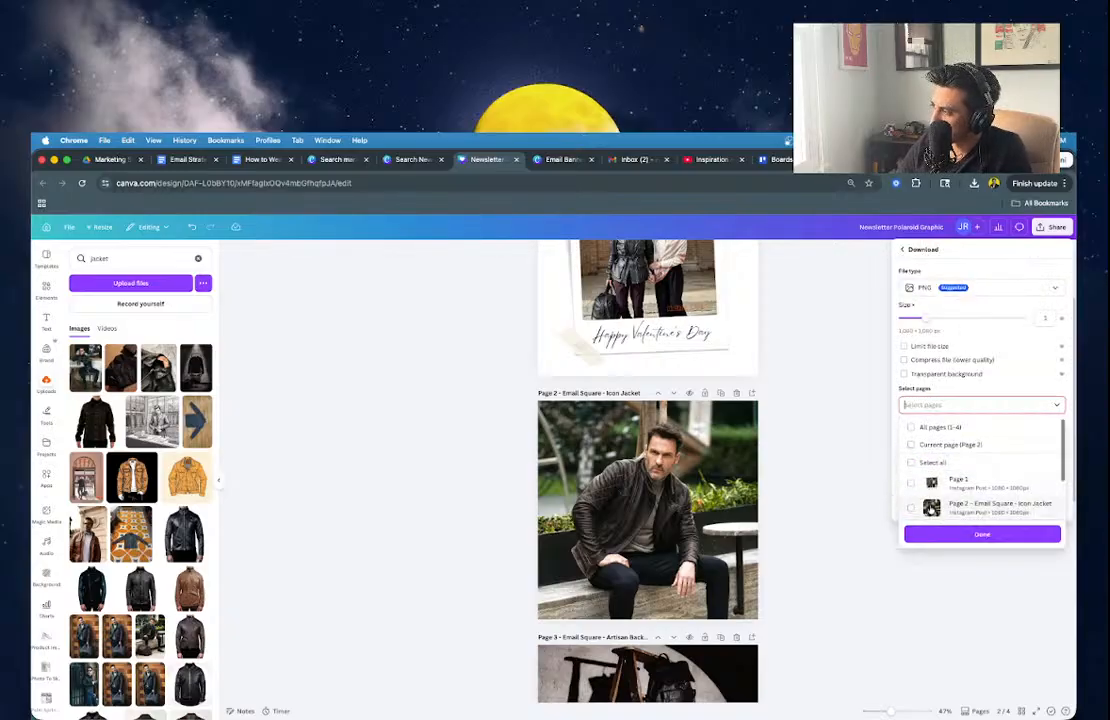
{"action": "left_click", "coordinate": [929, 445]}
{"action": "left_click", "coordinate": [938, 535]}
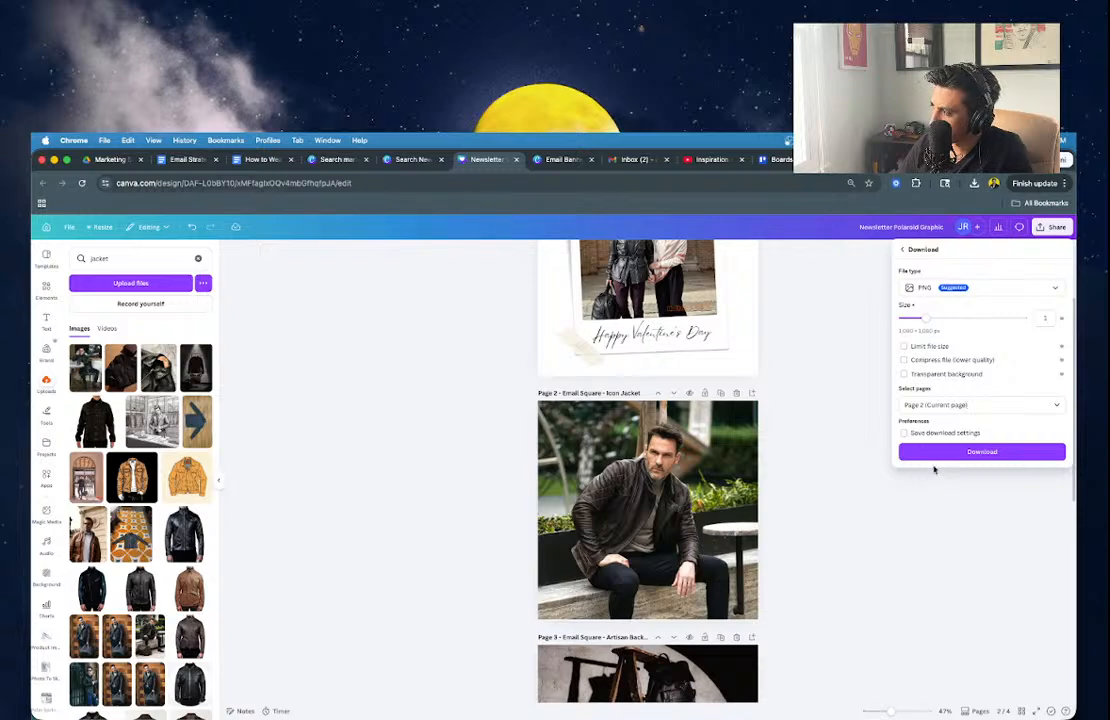
{"action": "left_click", "coordinate": [937, 452]}
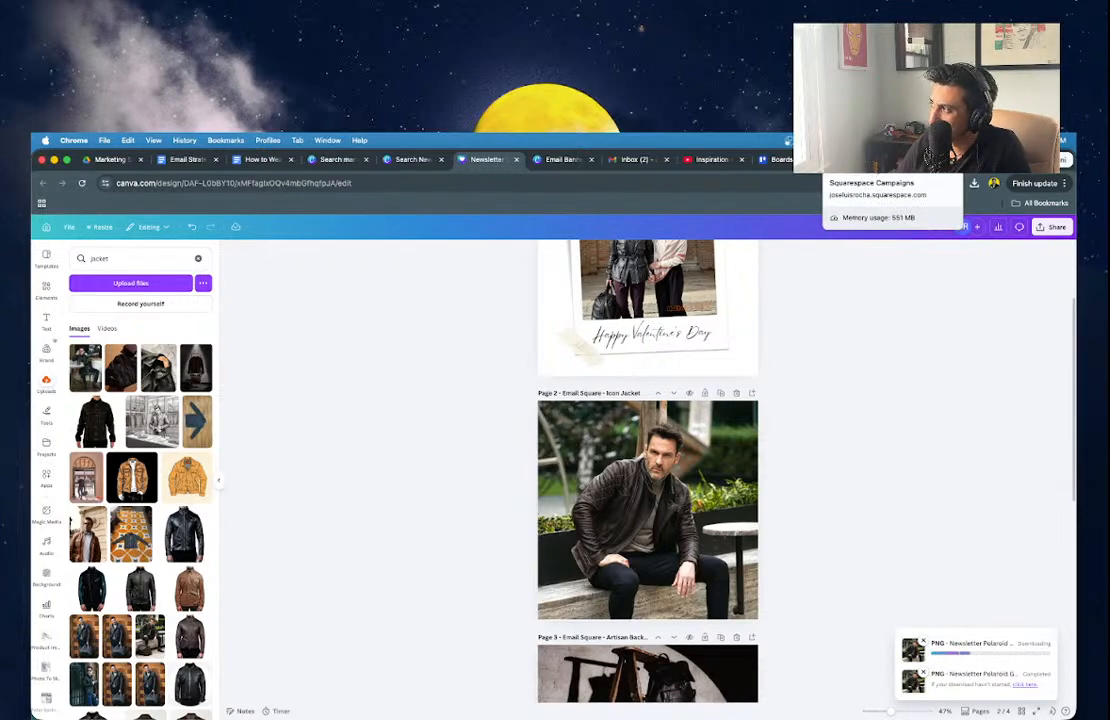
{"action": "left_click", "coordinate": [862, 162]}
Remove the old jacket photo from the product image list block.
{"action": "left_click", "coordinate": [845, 373]}
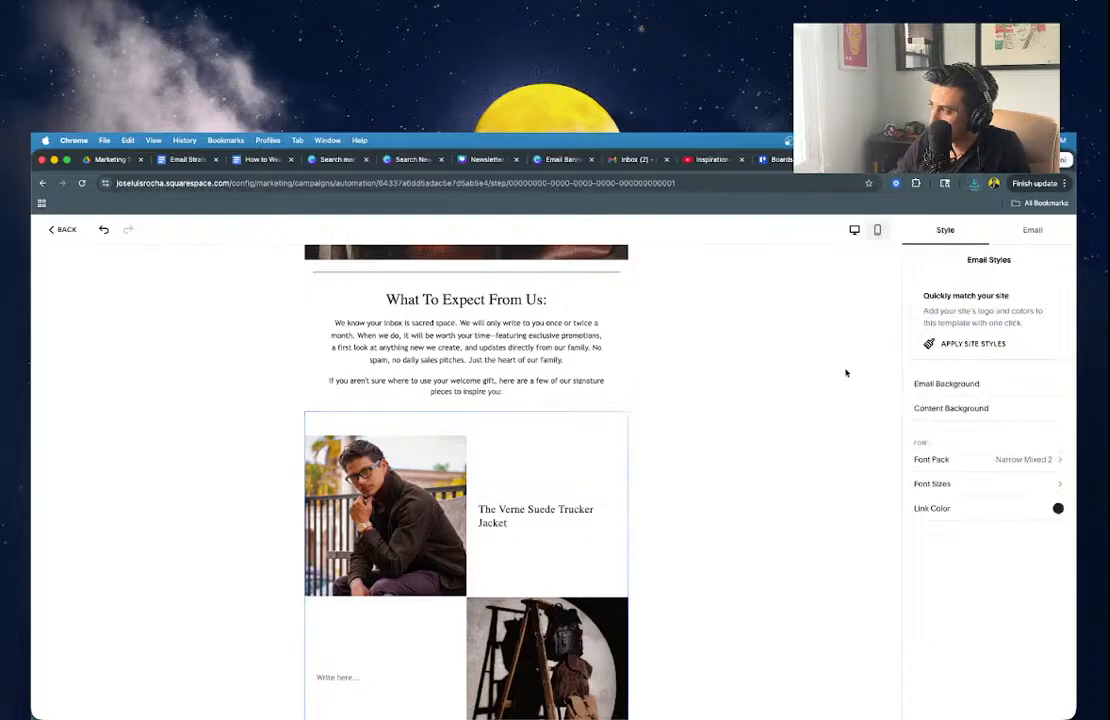
{"action": "left_click", "coordinate": [400, 512]}
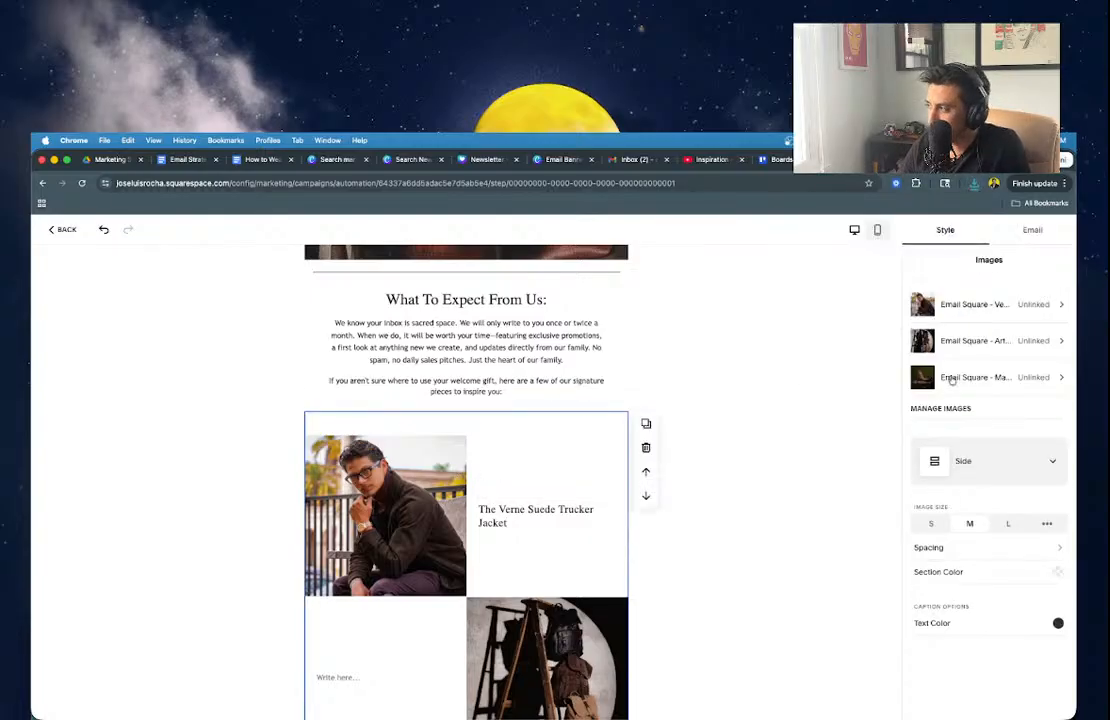
{"action": "left_click", "coordinate": [945, 308]}
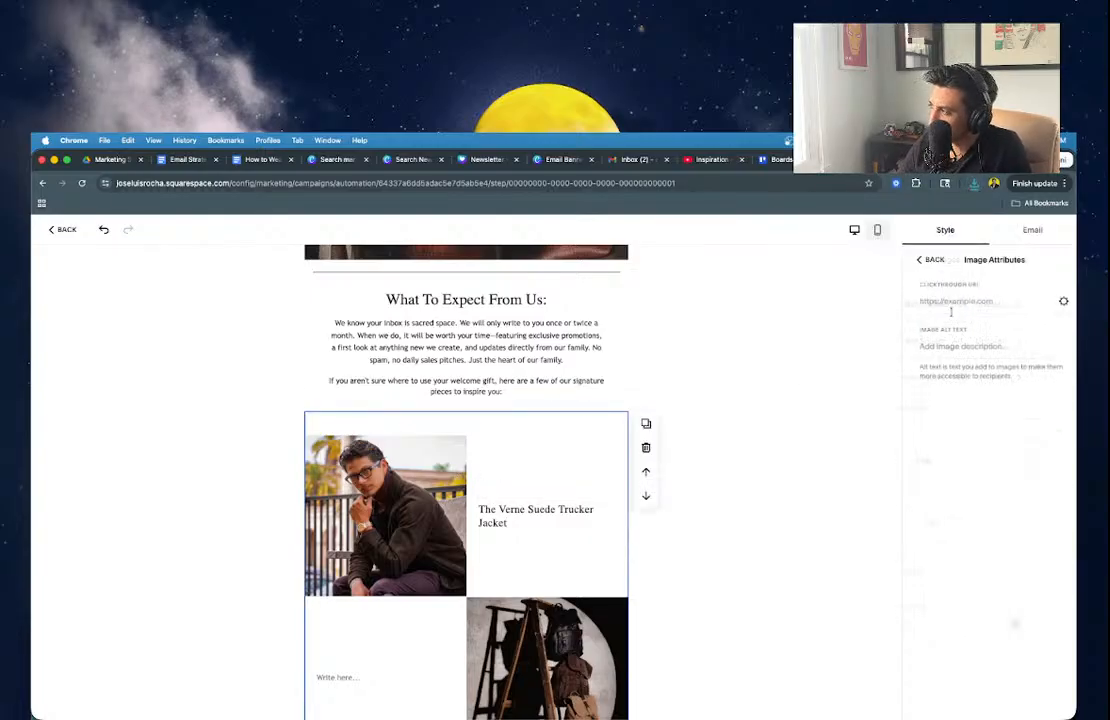
{"action": "left_click", "coordinate": [922, 260]}
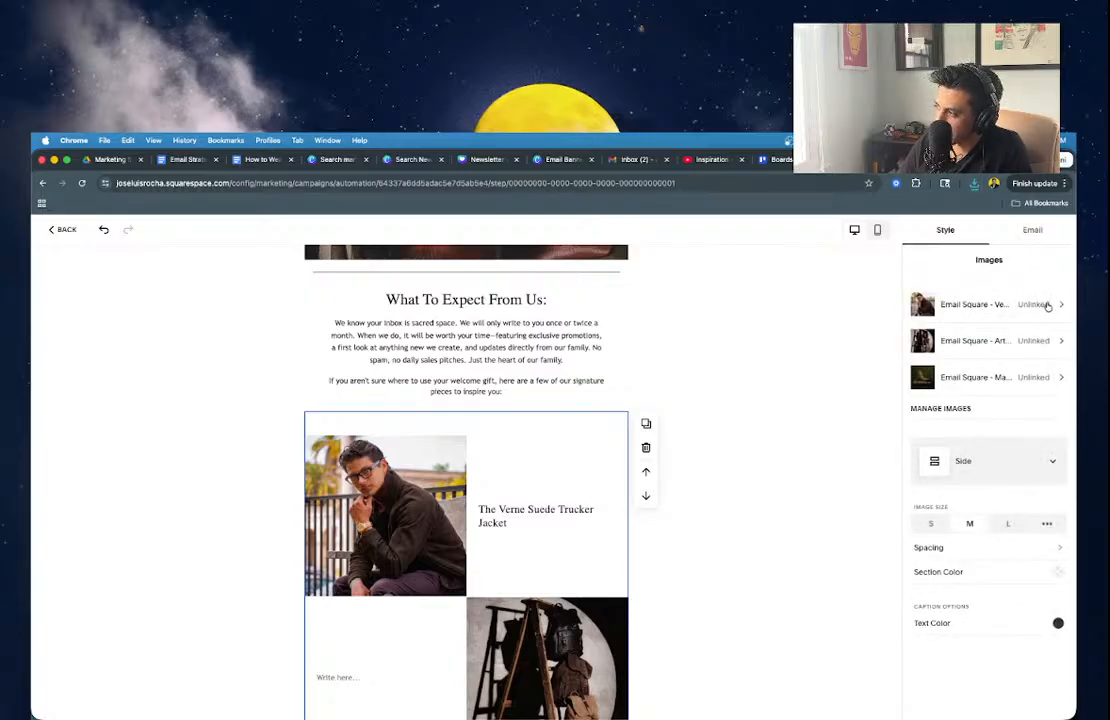
{"action": "left_click", "coordinate": [945, 409]}
{"action": "left_click", "coordinate": [917, 304]}
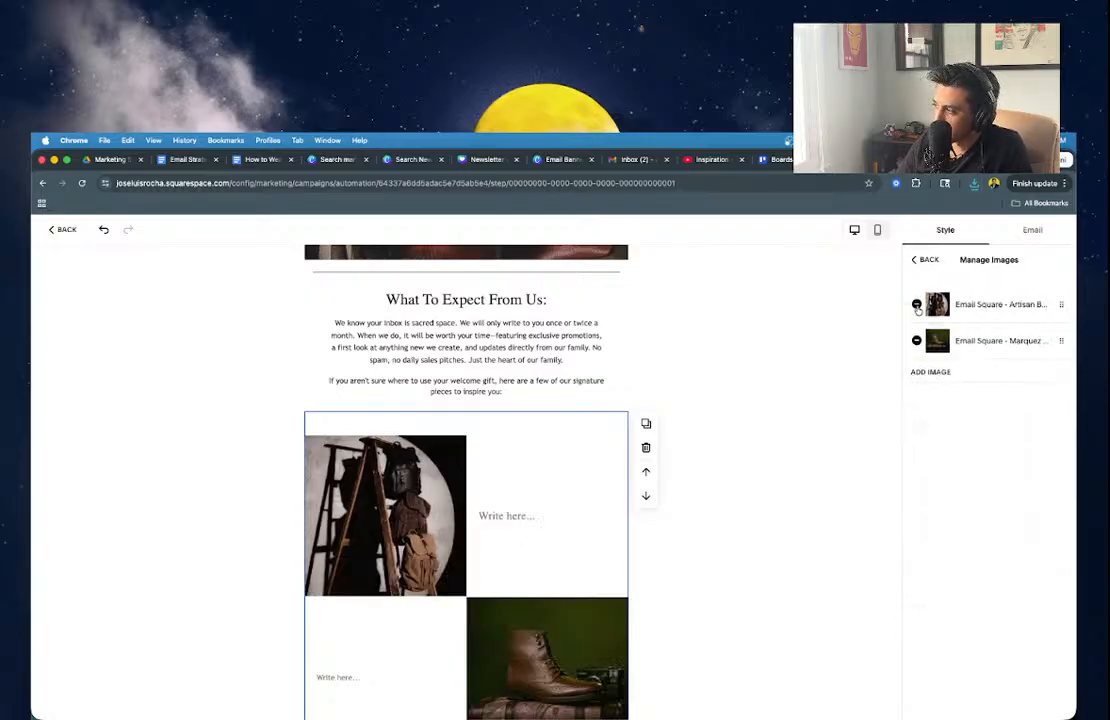
Upload the Icon Jacket square from Downloads and move it to first place.
{"action": "left_click", "coordinate": [926, 373]}
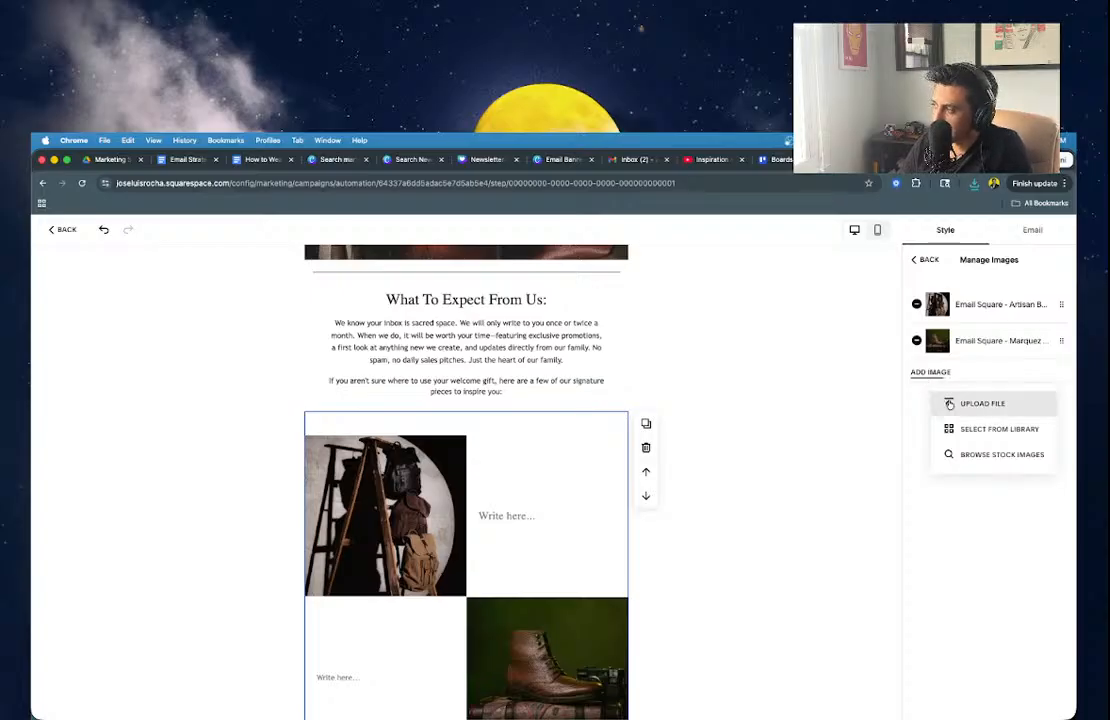
{"action": "left_click", "coordinate": [949, 403]}
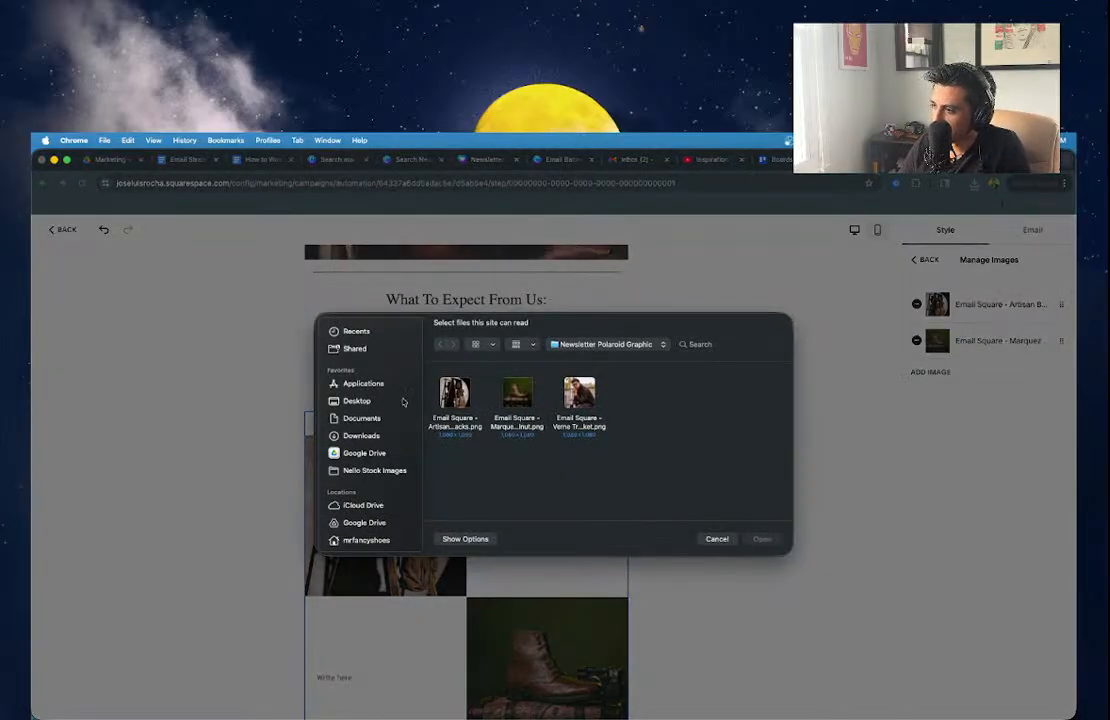
{"action": "left_click", "coordinate": [361, 435]}
{"action": "double_click", "coordinate": [461, 393]}
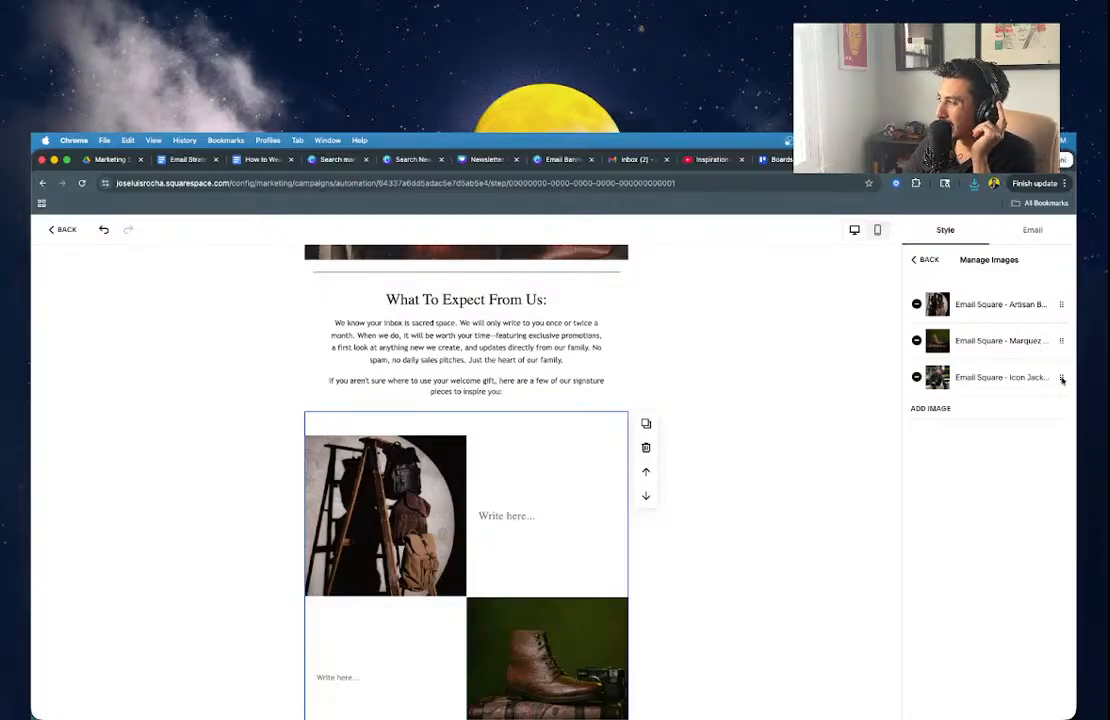
{"action": "left_click_drag", "start_coordinate": [1061, 378], "coordinate": [1047, 300]}
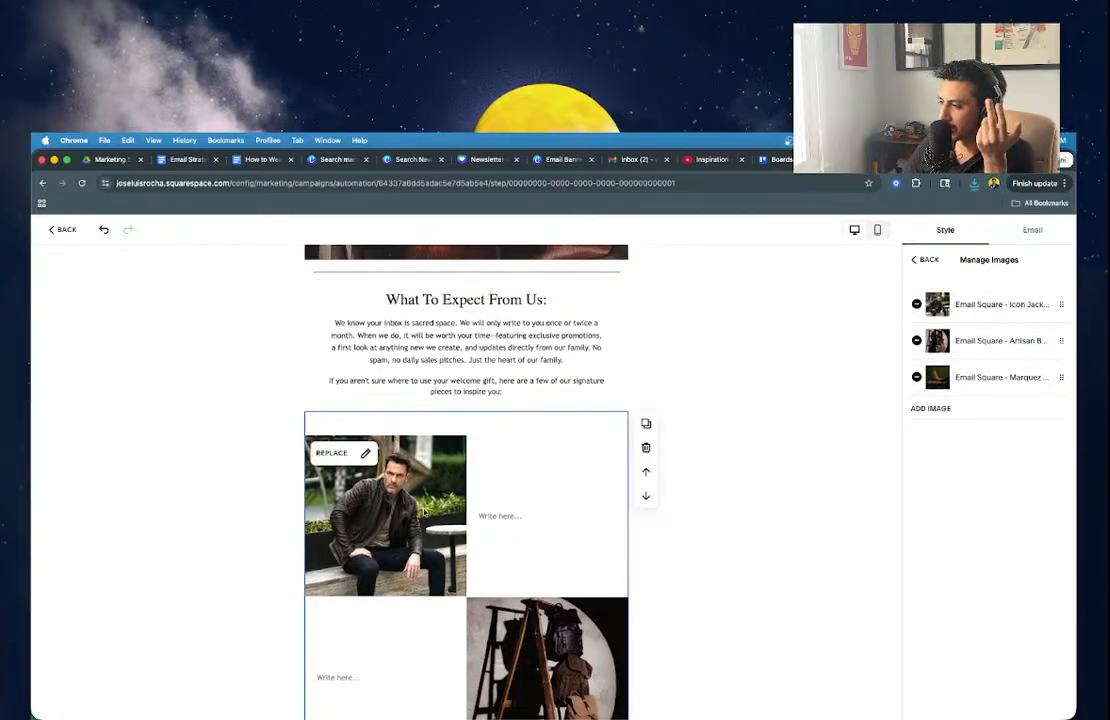
Caption the jacket image 'The Icon Jacket' as a Large Heading.
{"action": "left_click", "coordinate": [502, 516]}
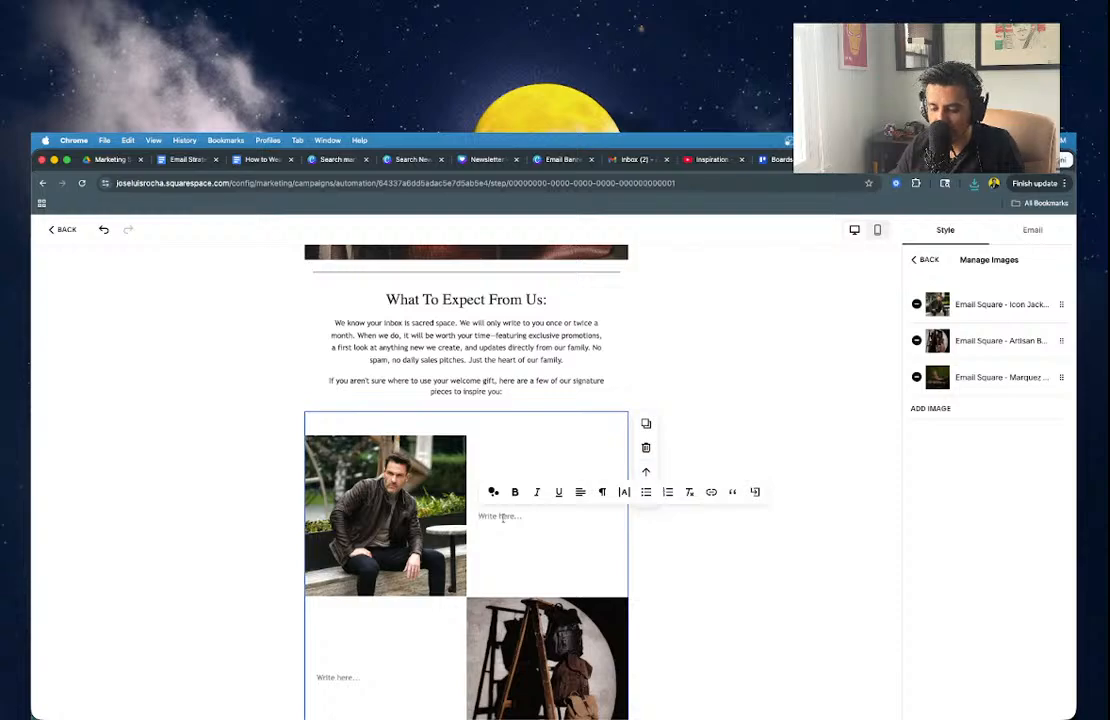
{"action": "left_click", "coordinate": [602, 491]}
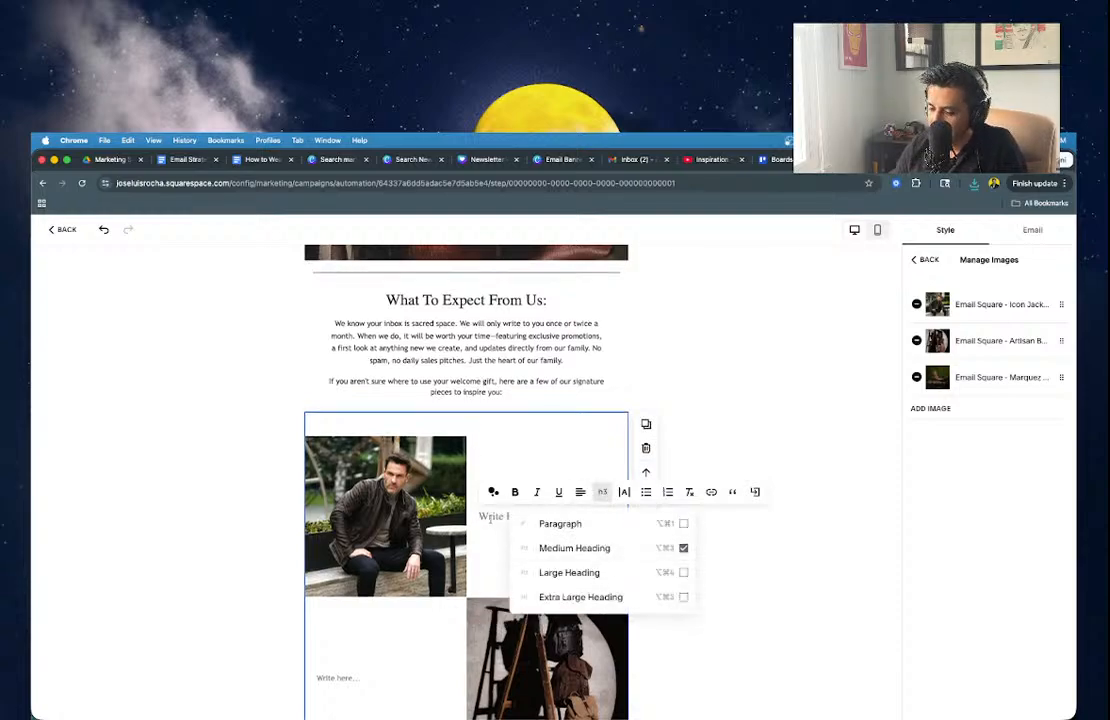
{"action": "left_click", "coordinate": [530, 548]}
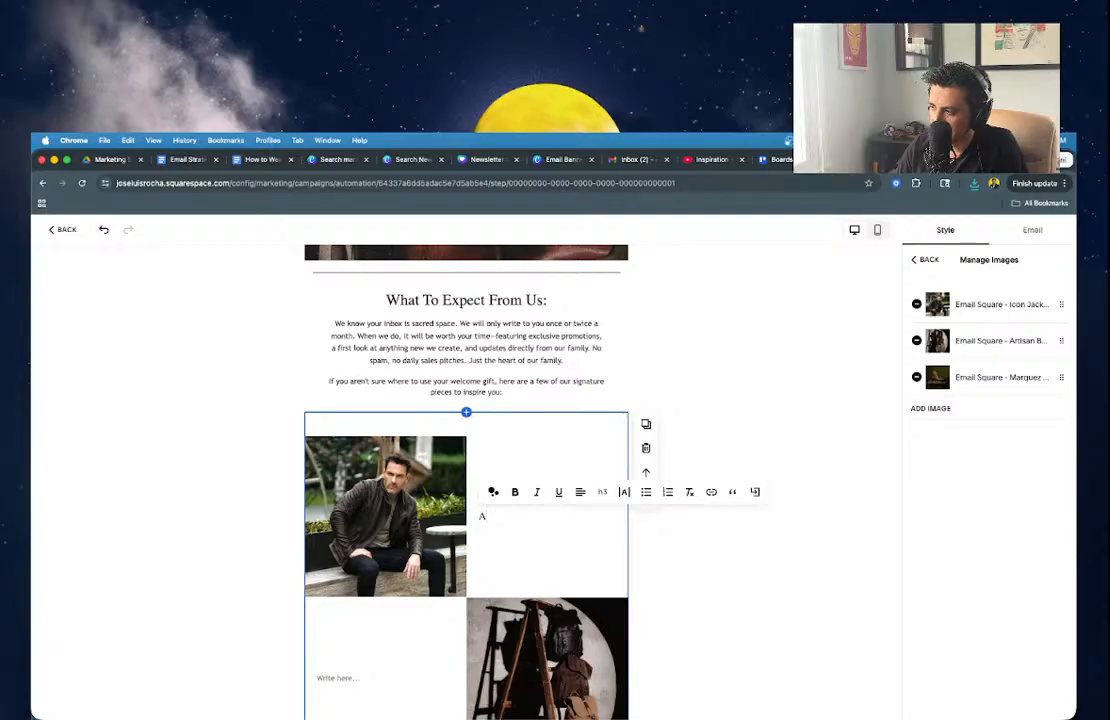
{"action": "type", "text": "Tjhe"}
{"action": "key", "text": "BackSpace"}
{"action": "key", "text": "BackSpace"}
{"action": "type", "text": "her"}
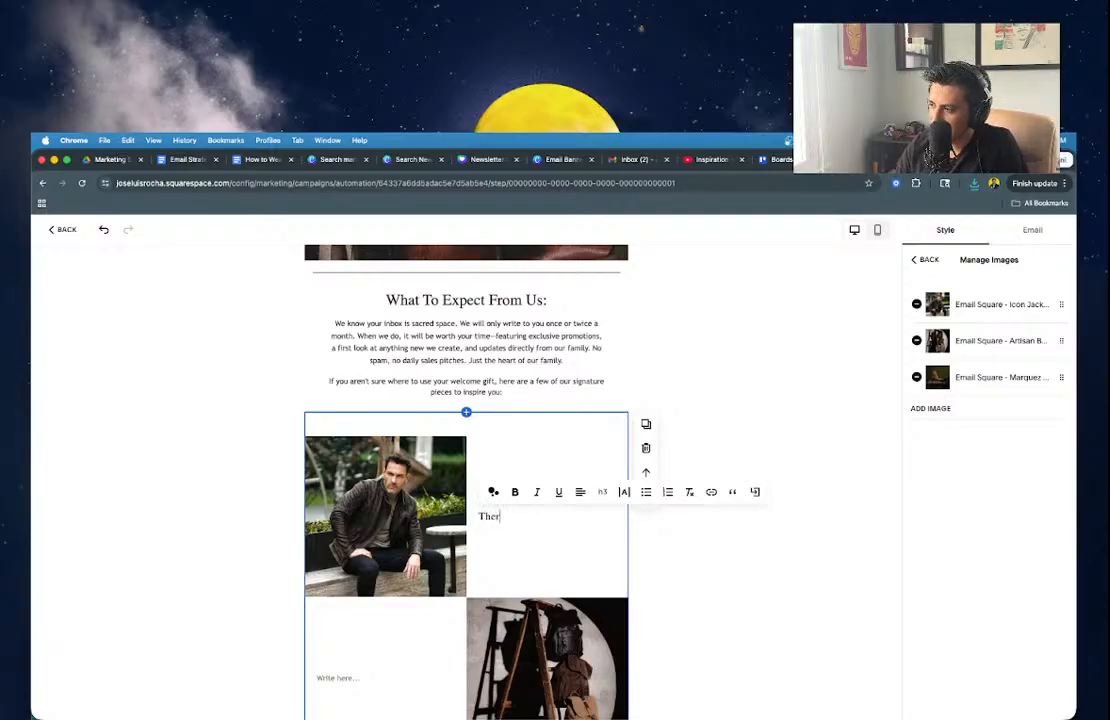
{"action": "type", "text": "Icon Jakcet"}
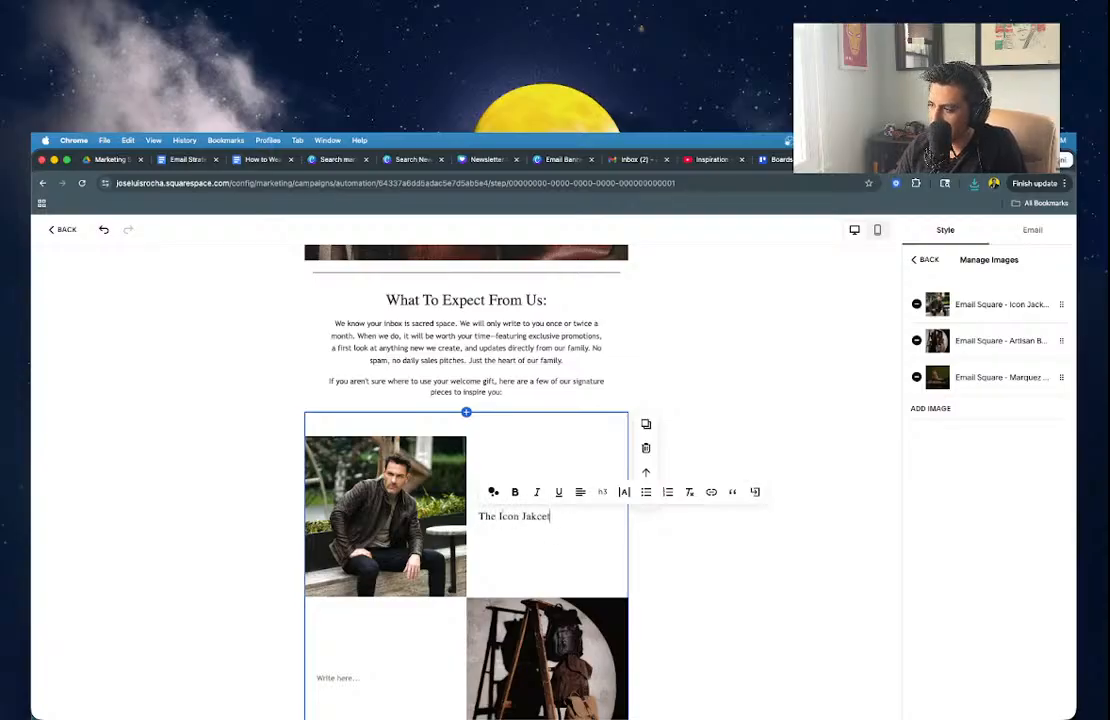
{"action": "key", "text": "BackSpace"}
{"action": "key", "text": "BackSpace"}
{"action": "key", "text": "BackSpace"}
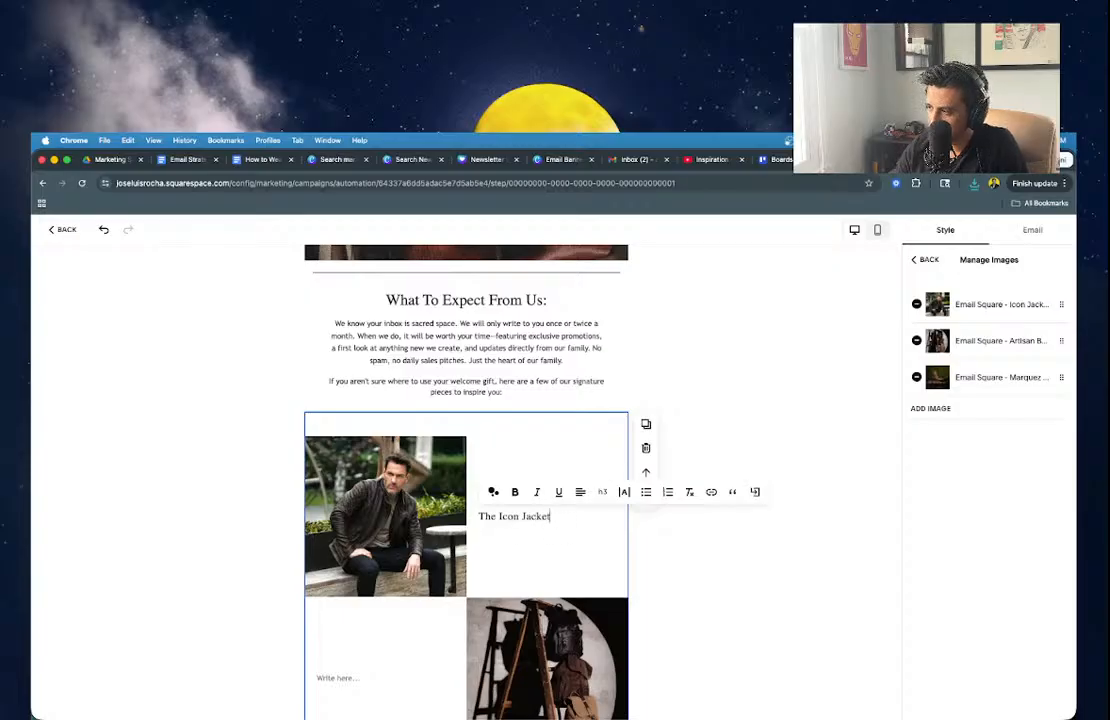
{"action": "left_click", "coordinate": [602, 491]}
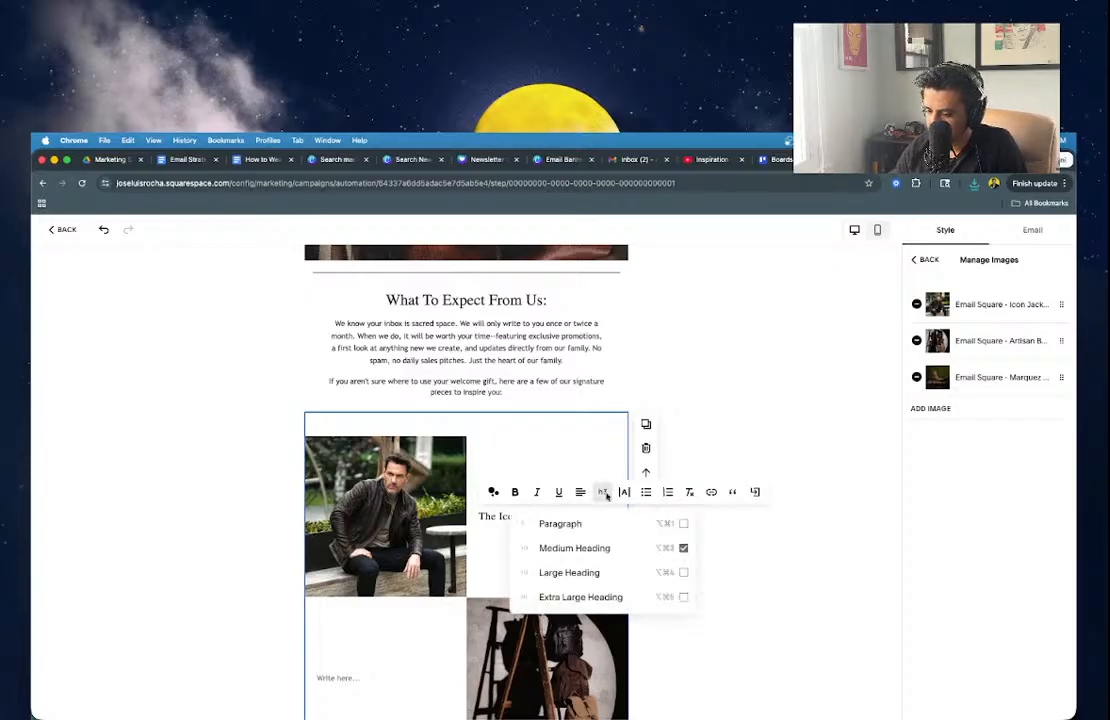
{"action": "left_click", "coordinate": [587, 572]}
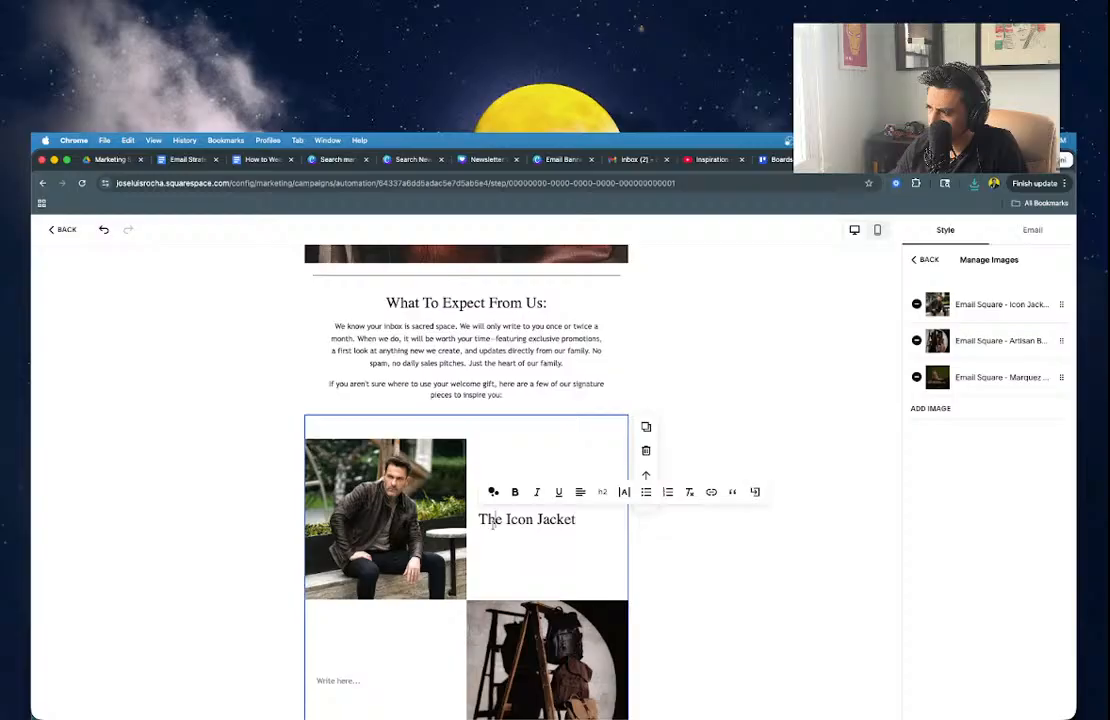
Start a description line below the heading, beginning 'Our heavy'.
{"action": "left_click", "coordinate": [612, 518]}
{"action": "key", "text": "Return"}
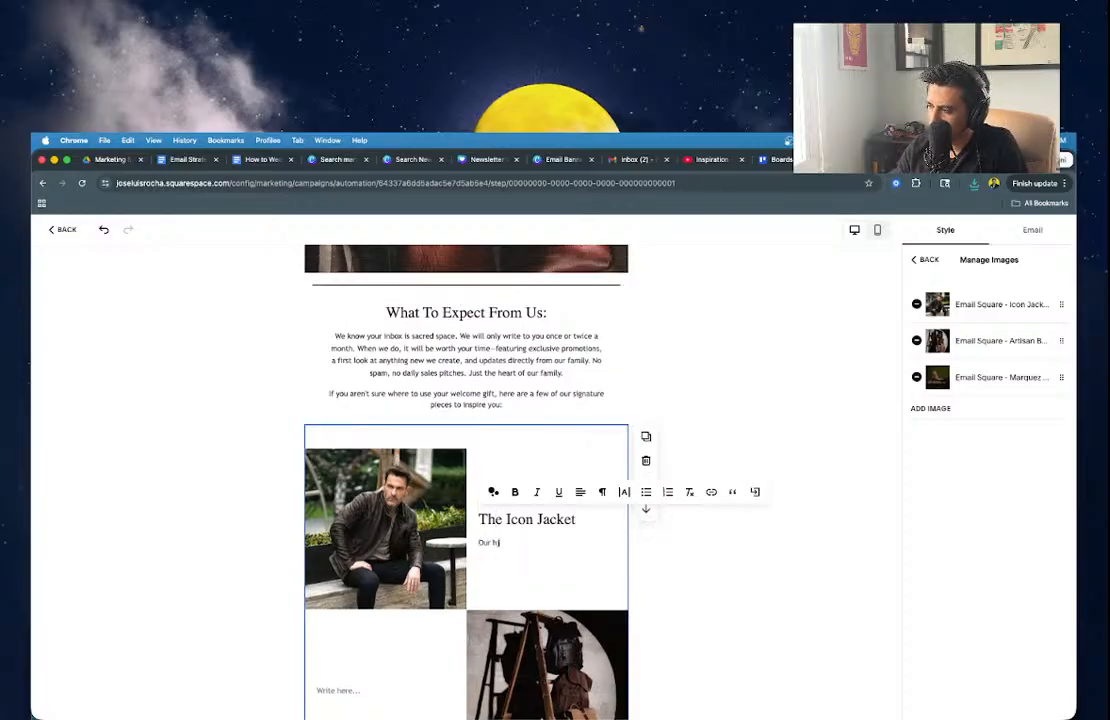
{"action": "type", "text": "Our heavyweight cowhide, in rich grasso"}
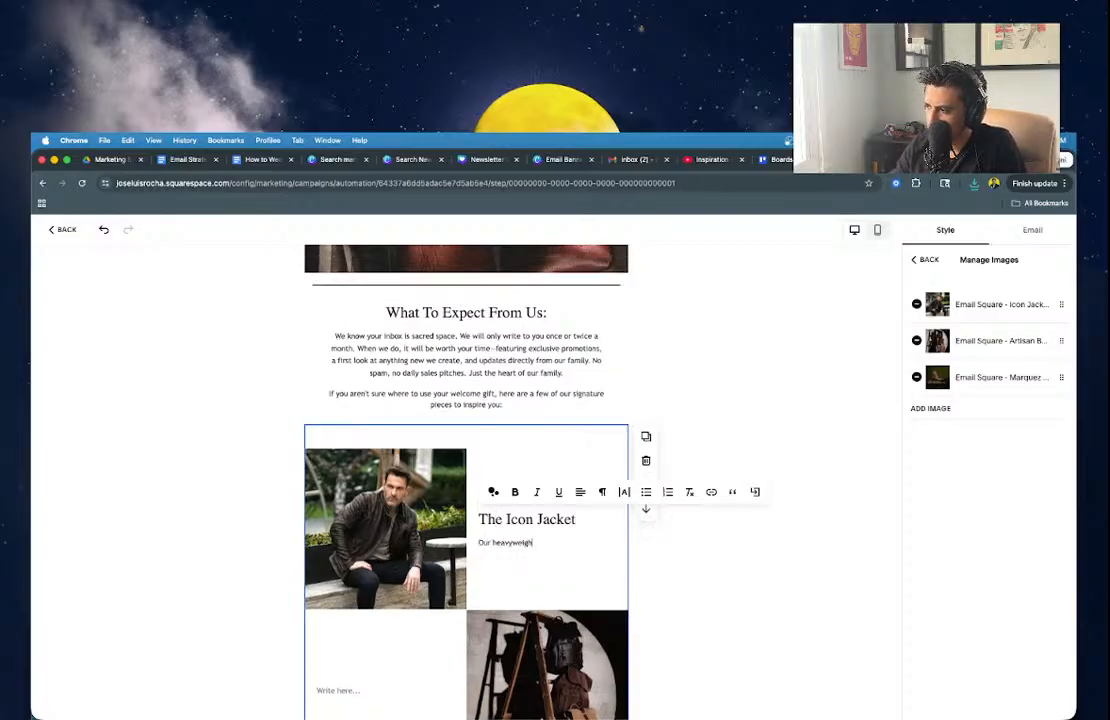
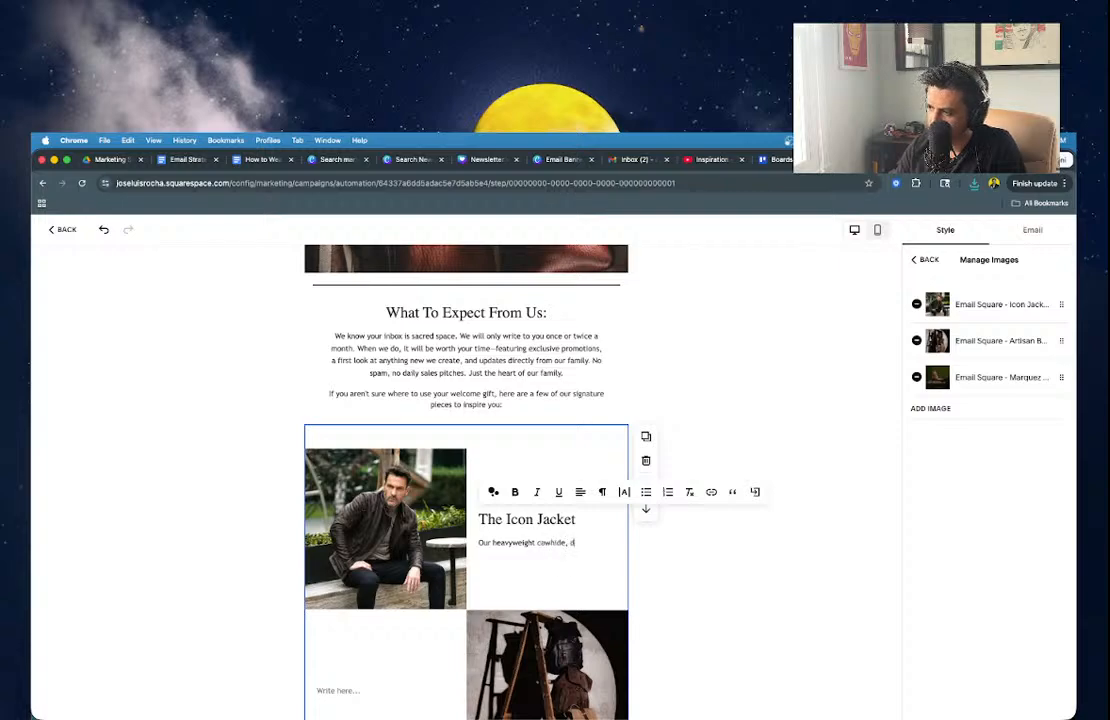
Reword the jacket caption to 'Our heavyweight jacket, in rich chocolate cowhide.'.
{"action": "type", "text": "esign"}
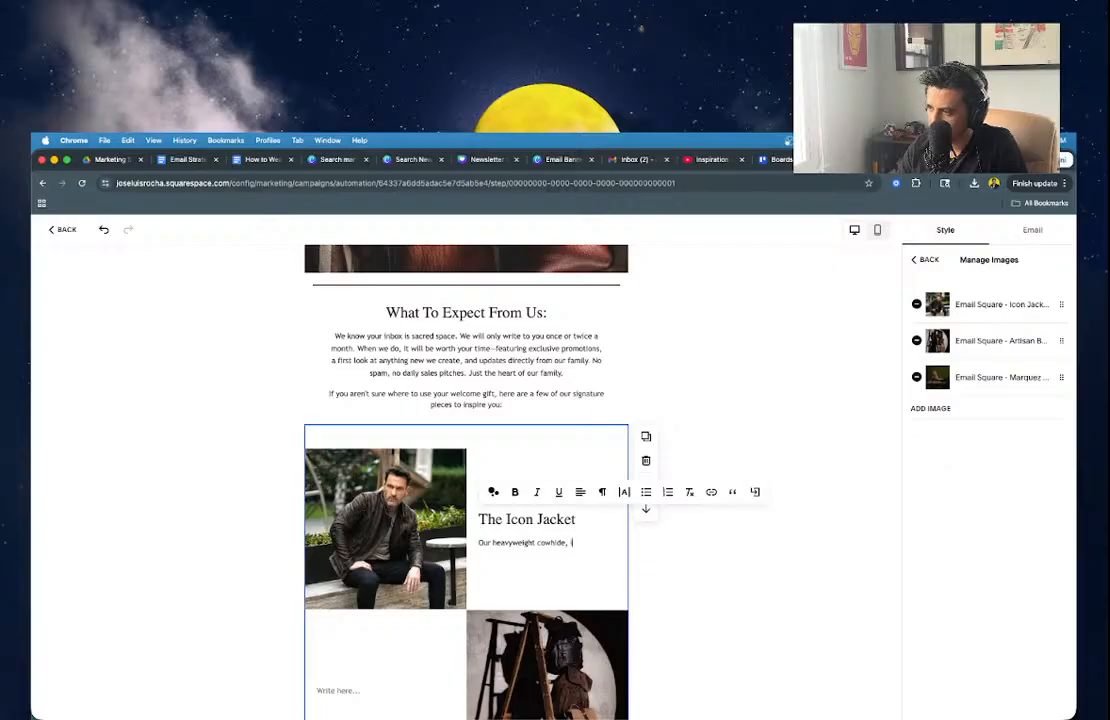
{"action": "type", "text": "ight cowhide,"}
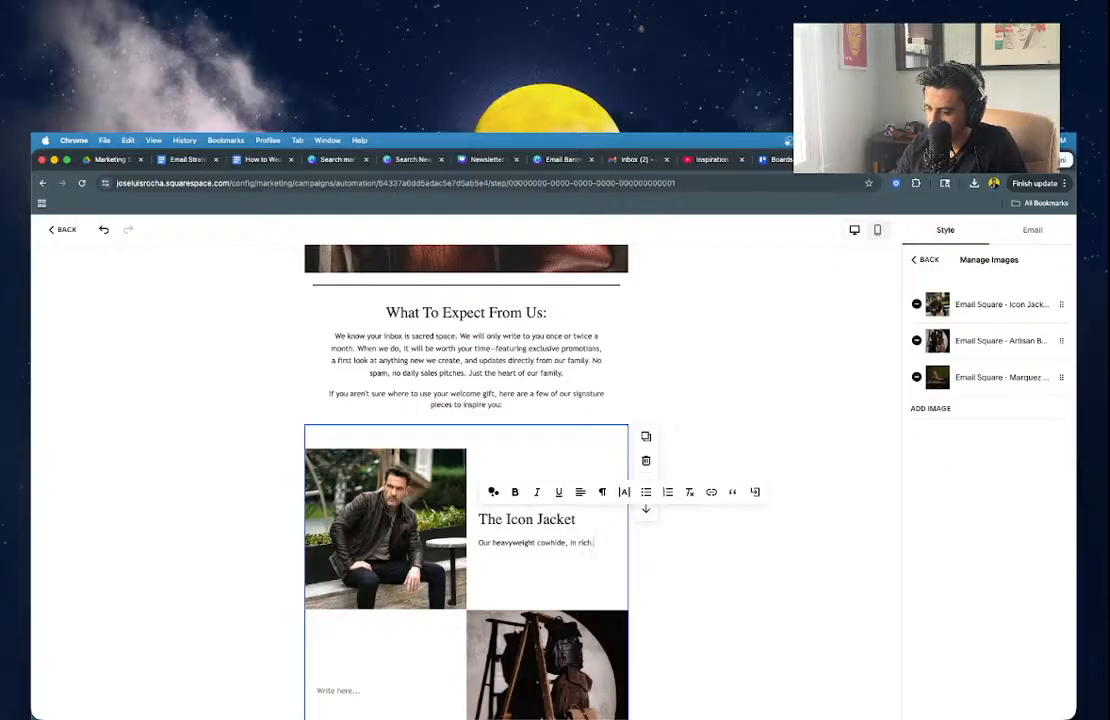
{"action": "type", "text": " in rich grasso"}
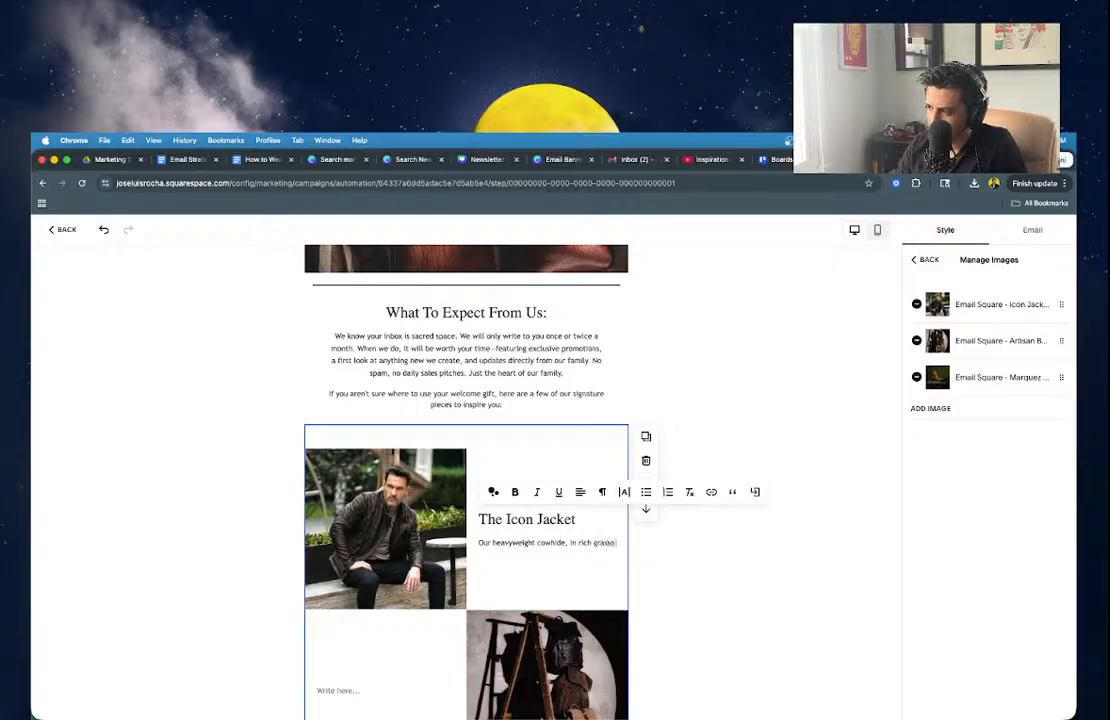
{"action": "type", "text": " style"}
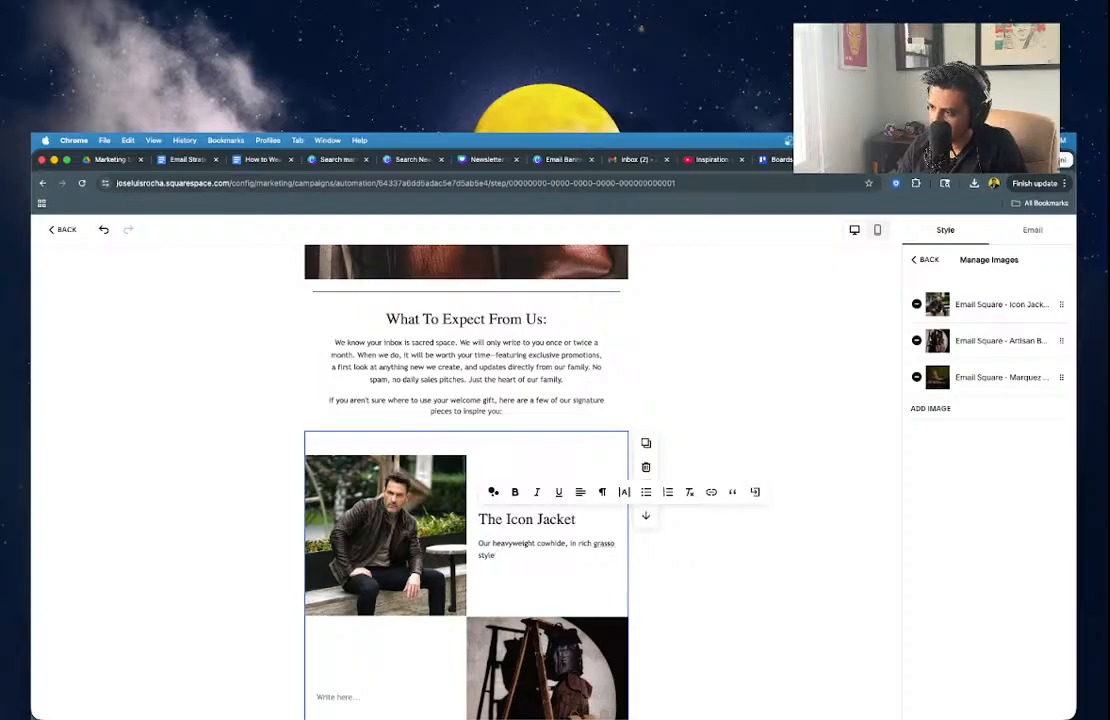
{"action": "key", "text": "BackSpace"}
{"action": "key", "text": "BackSpace"}
{"action": "key", "text": "BackSpace"}
{"action": "key", "text": "BackSpace"}
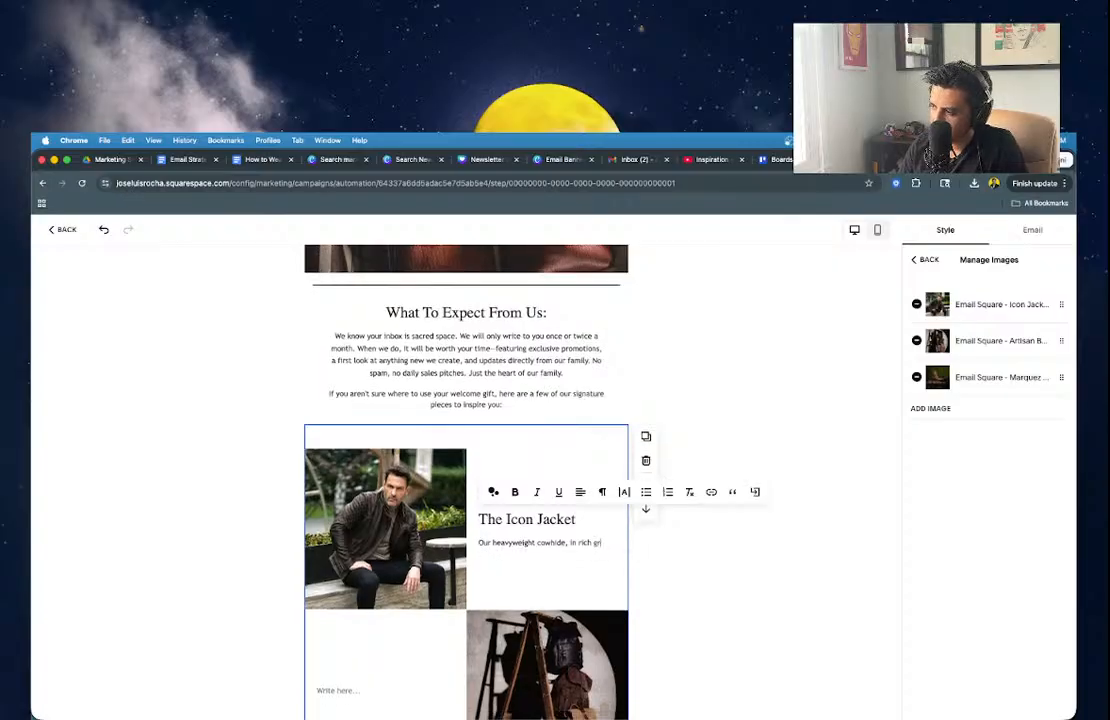
{"action": "type", "text": "chocolate"}
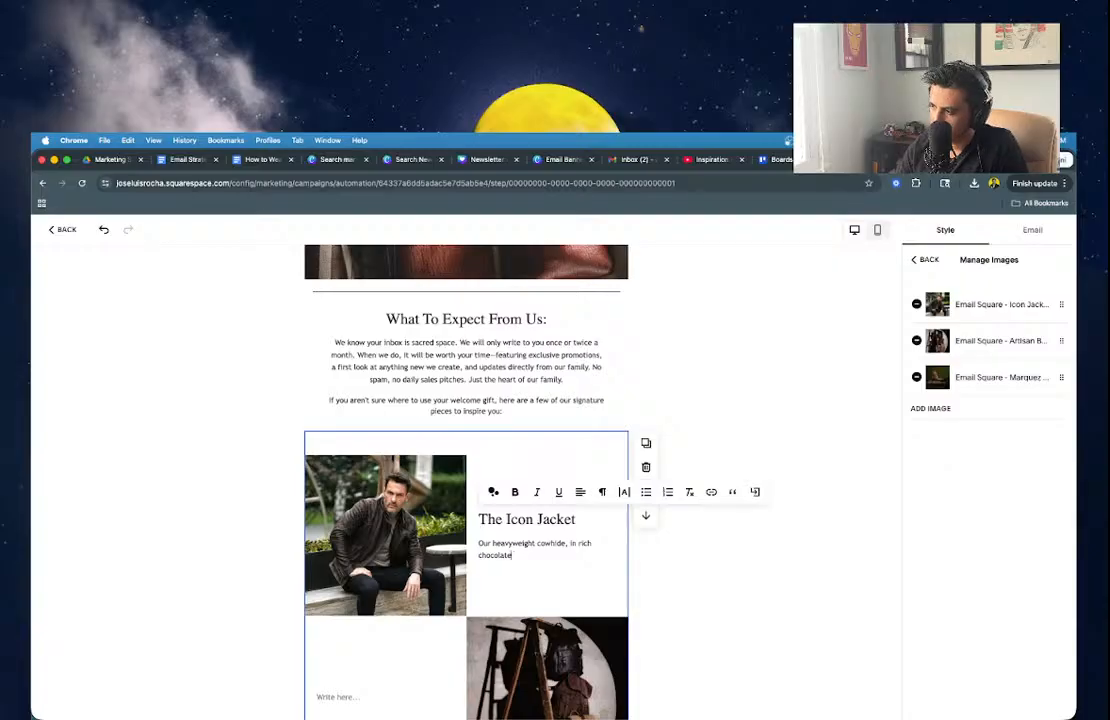
{"action": "double_click", "coordinate": [552, 543]}
{"action": "type", "text": "jacket"}
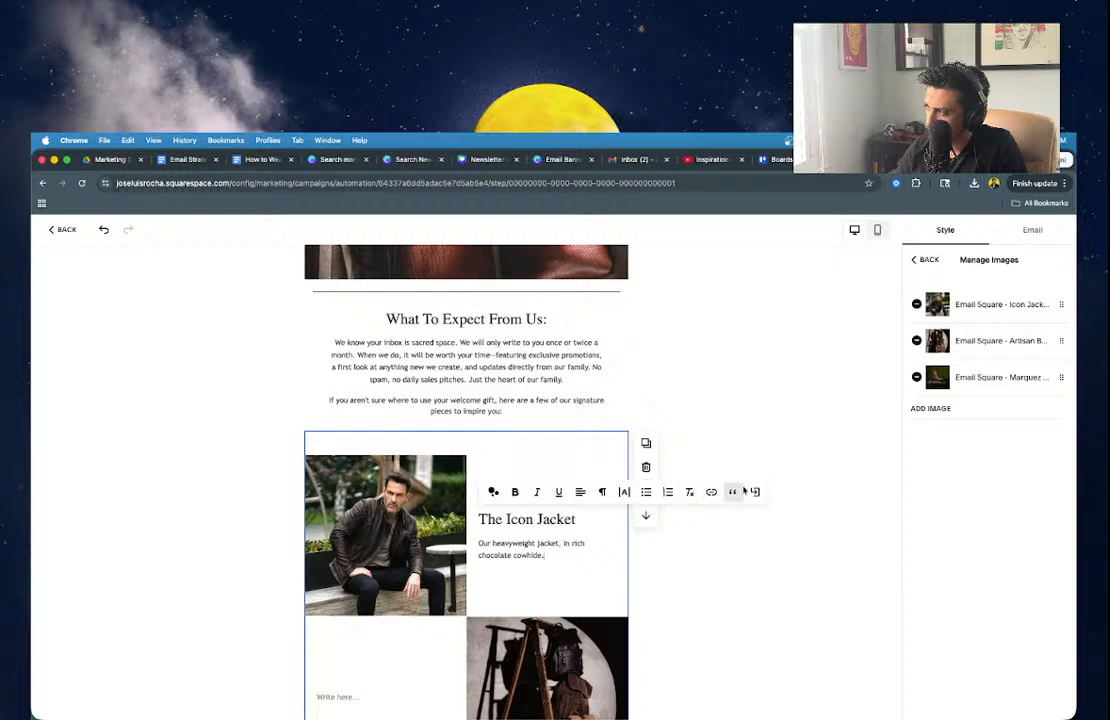
{"action": "left_click", "coordinate": [585, 569]}
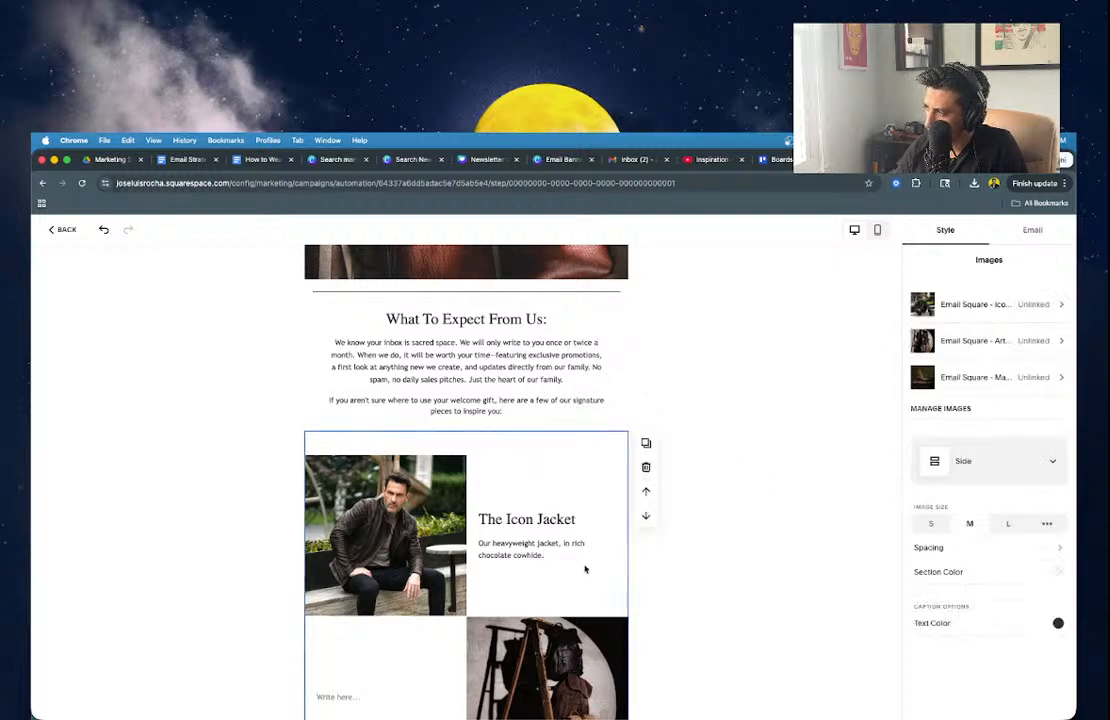
Copy The Icon Jacket's product page URL from the store's Luxury Leather Jackets listing.
{"action": "left_click", "coordinate": [995, 307]}
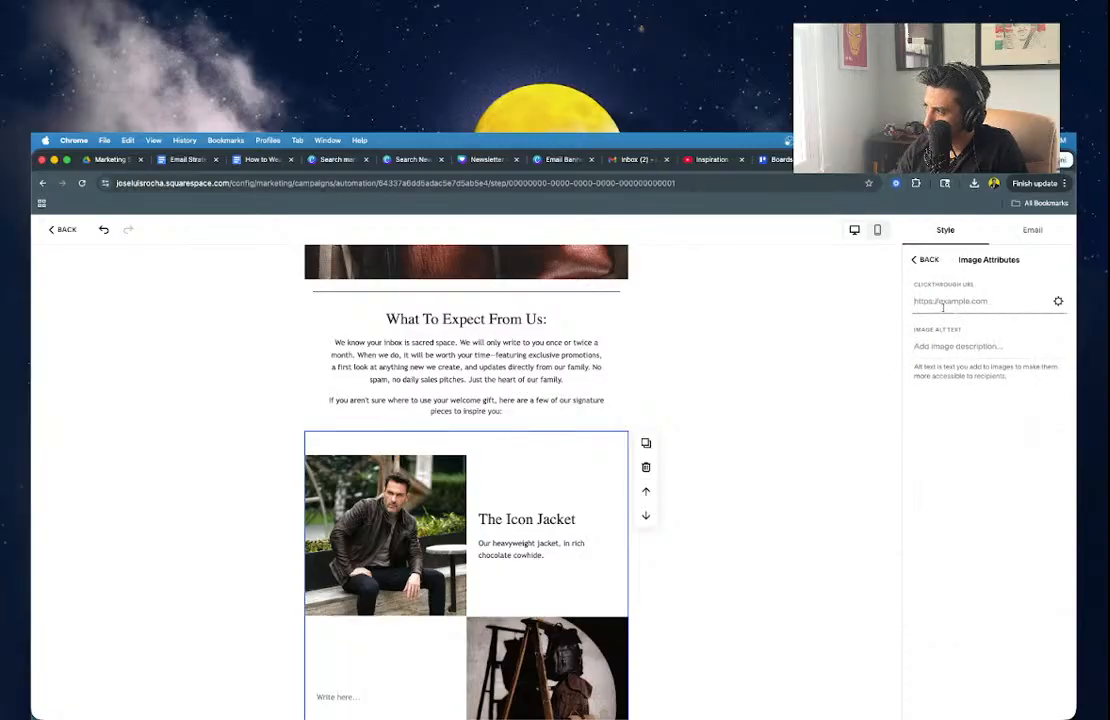
{"action": "type", "text": "s"}
{"action": "key", "text": "BackSpace"}
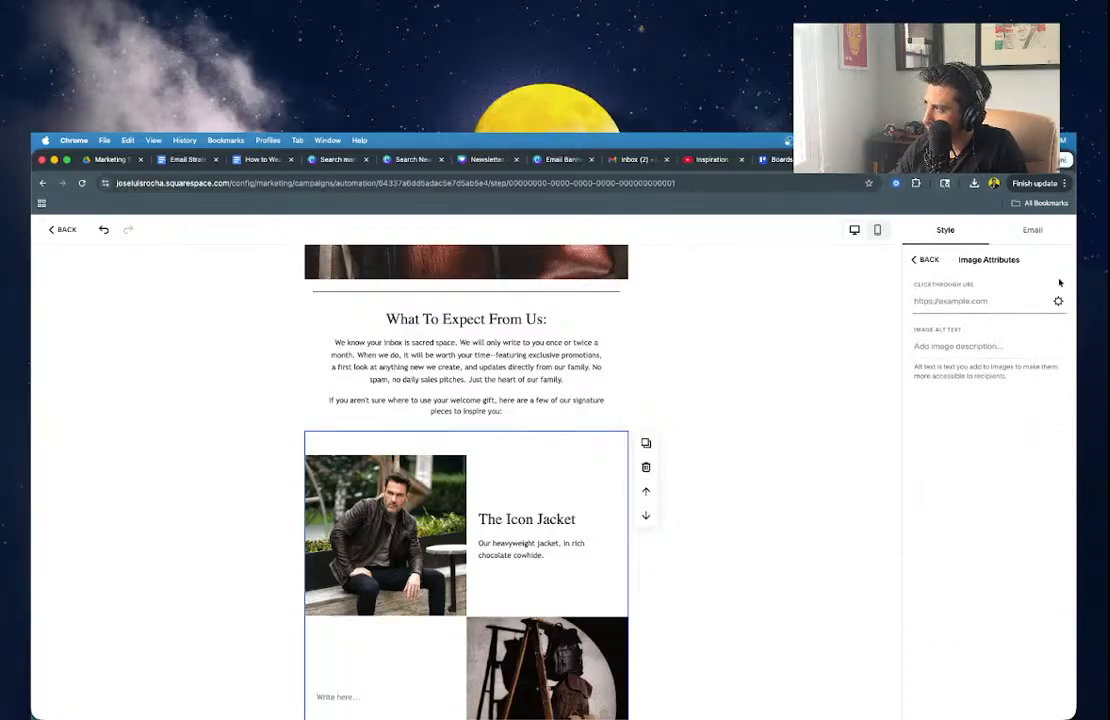
{"action": "left_click", "coordinate": [1058, 300]}
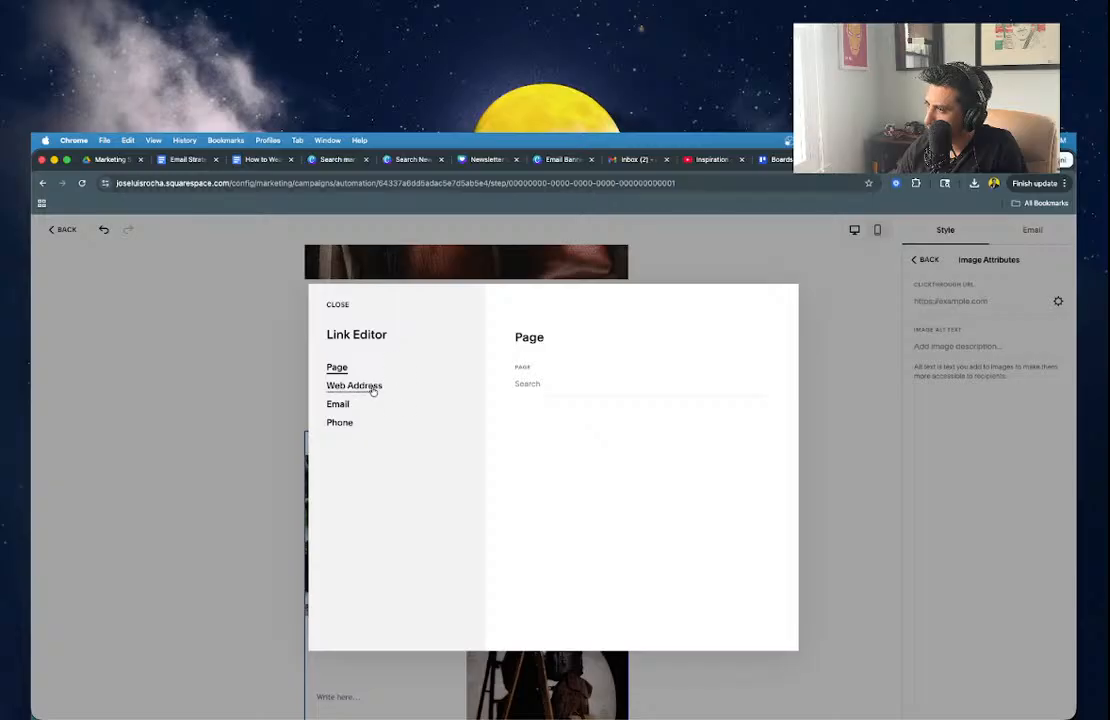
{"action": "left_click", "coordinate": [354, 386]}
{"action": "left_click", "coordinate": [337, 304]}
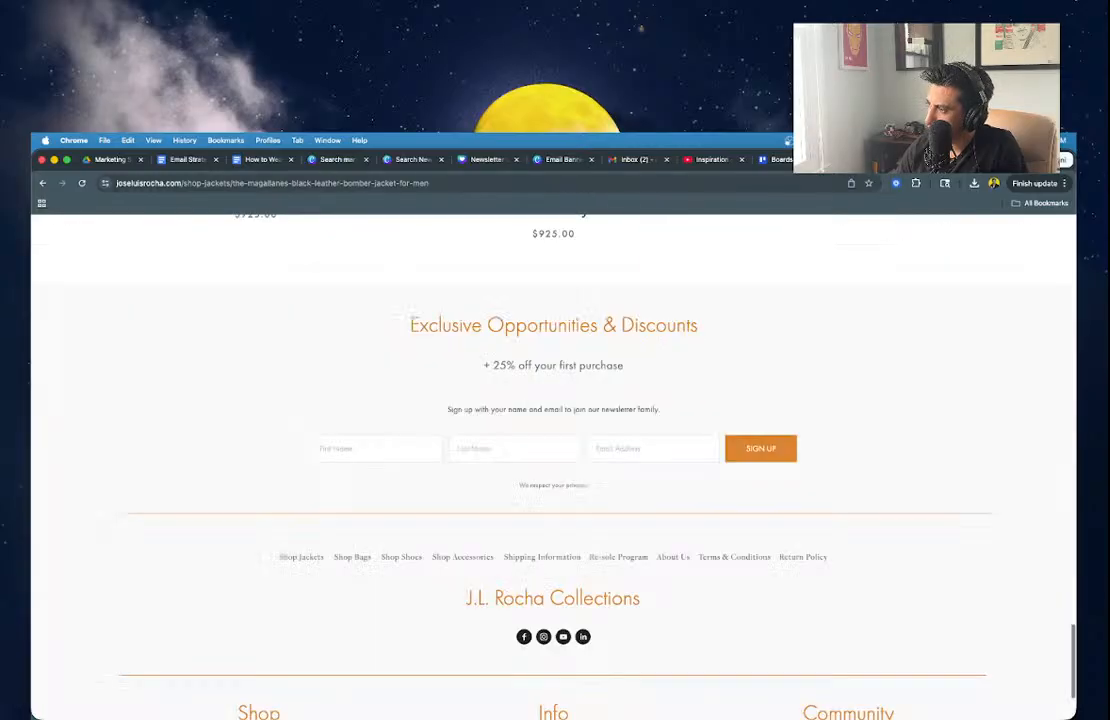
{"action": "scroll", "coordinate": [384, 384], "scroll_direction": "up", "scroll_amount": 20}
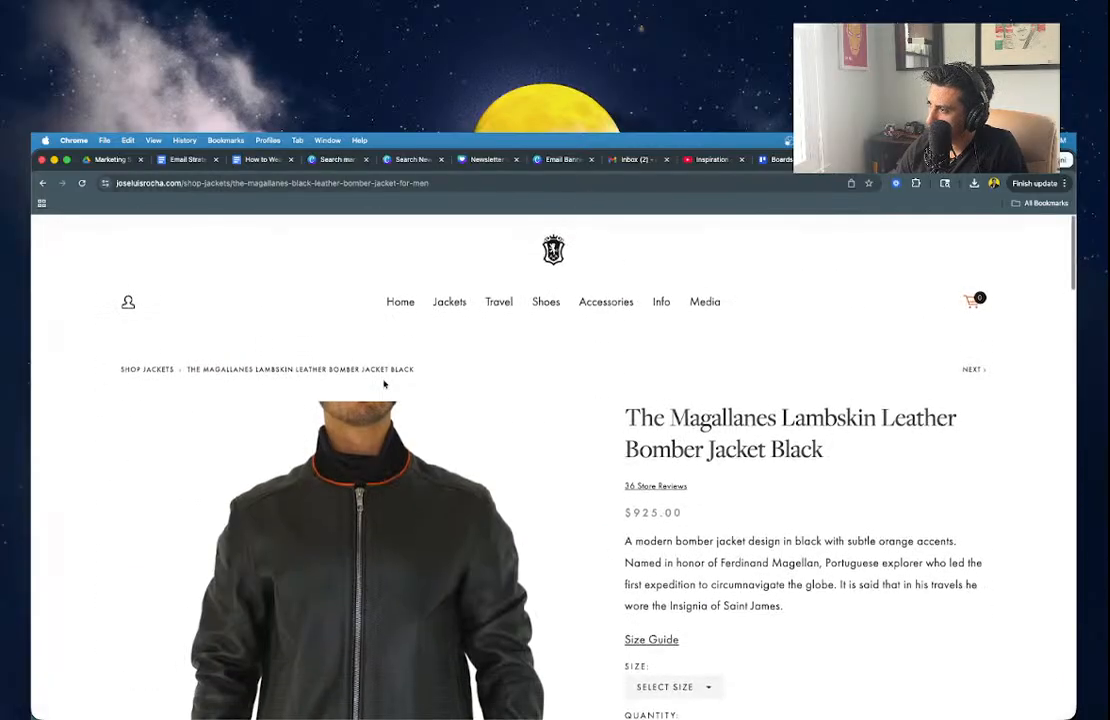
{"action": "left_click", "coordinate": [143, 360]}
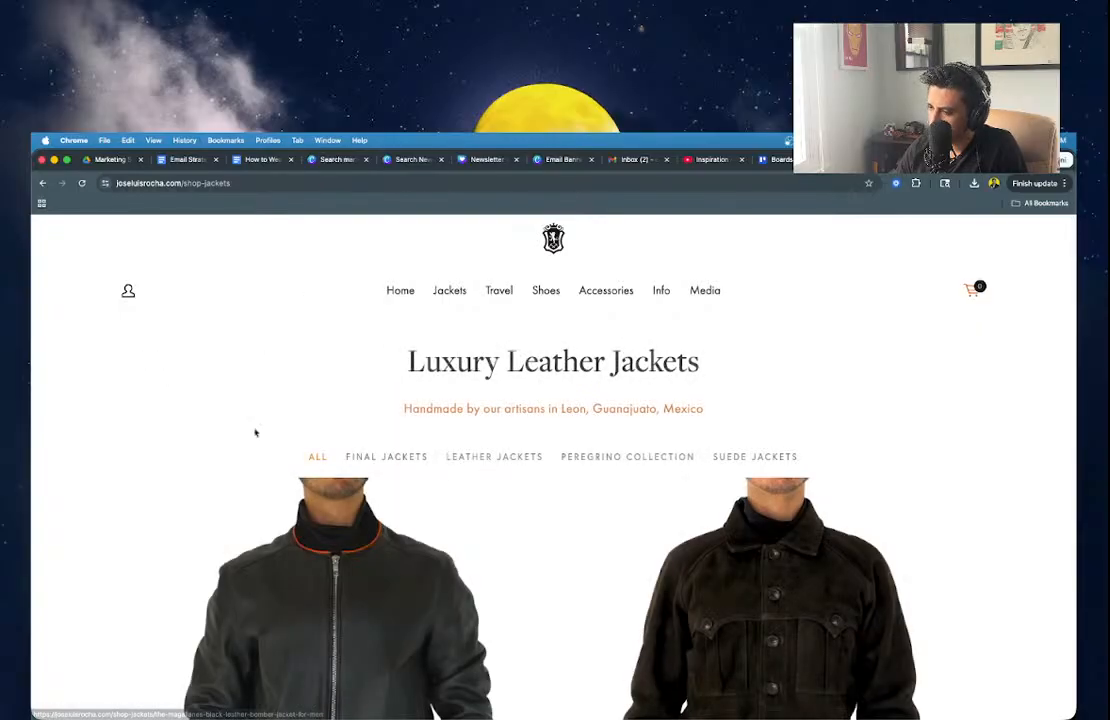
{"action": "scroll", "coordinate": [696, 533], "scroll_direction": "down", "scroll_amount": 5}
{"action": "left_click", "coordinate": [696, 535]}
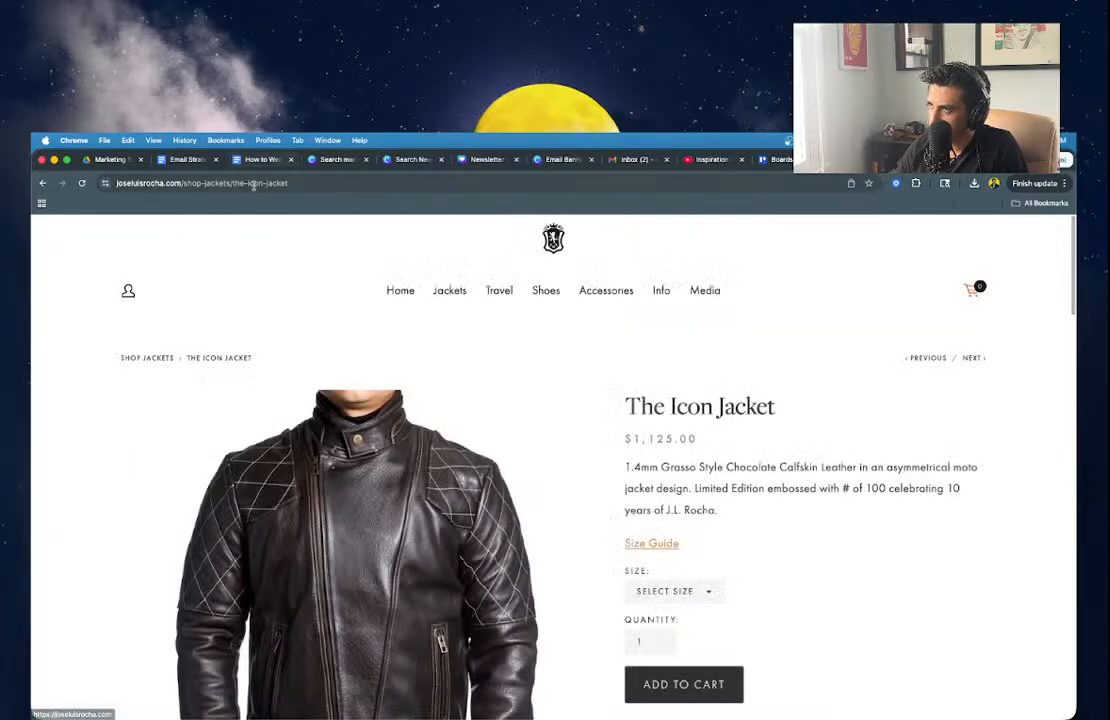
{"action": "triple_click", "coordinate": [254, 184]}
{"action": "key", "text": "super+c"}
Paste the Icon Jacket URL as the first image's Clickthrough URL and verify it.
{"action": "left_click", "coordinate": [868, 160]}
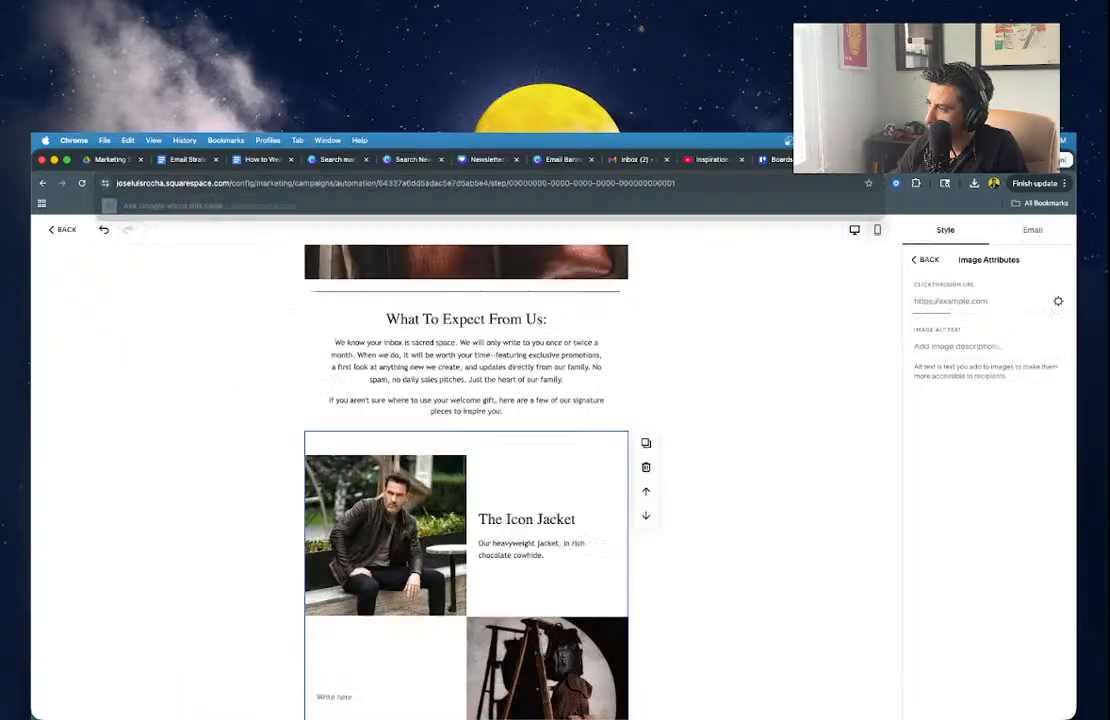
{"action": "left_click", "coordinate": [975, 301]}
{"action": "key", "text": "super+v"}
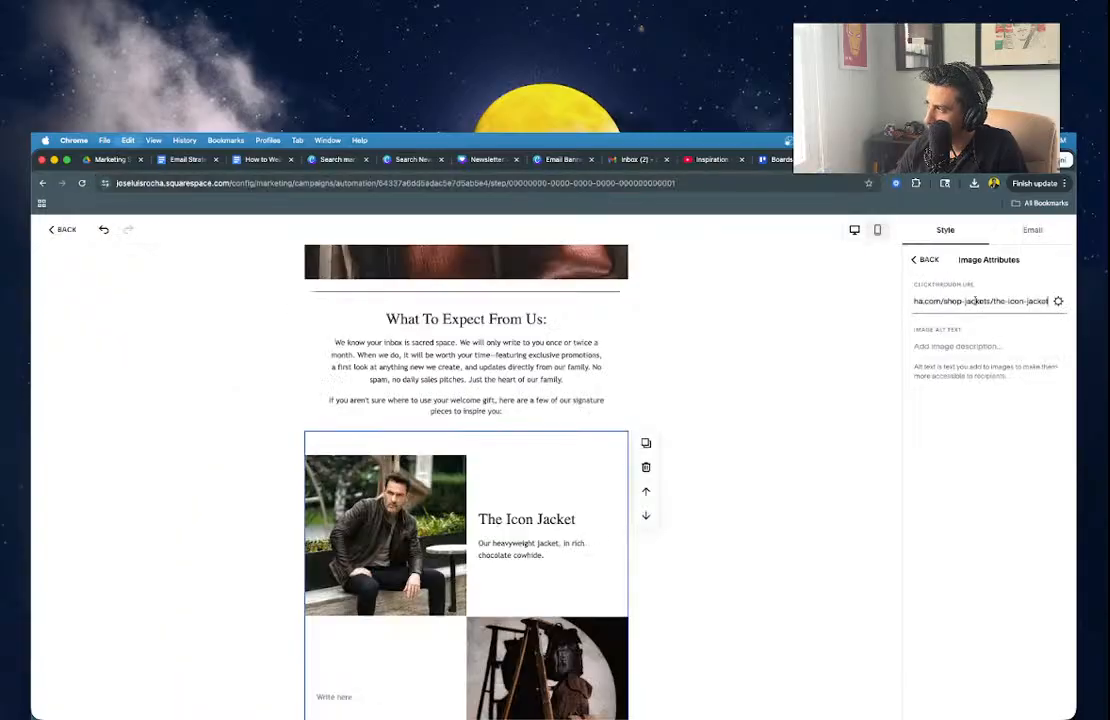
{"action": "left_click", "coordinate": [921, 261]}
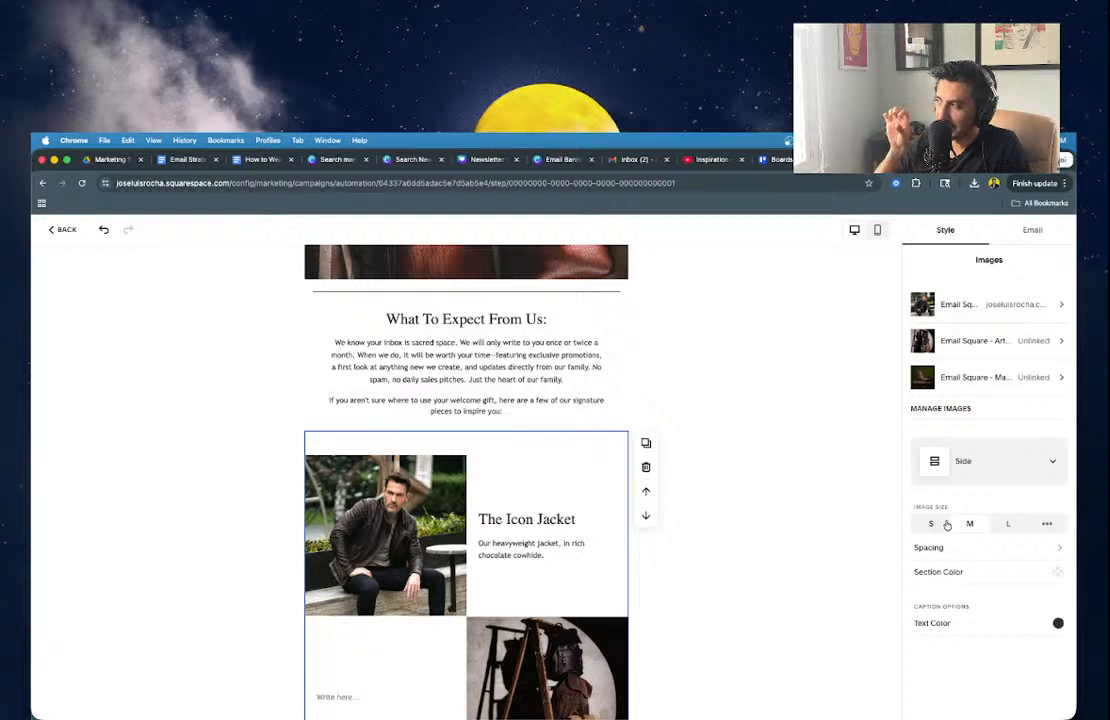
{"action": "left_click", "coordinate": [968, 306]}
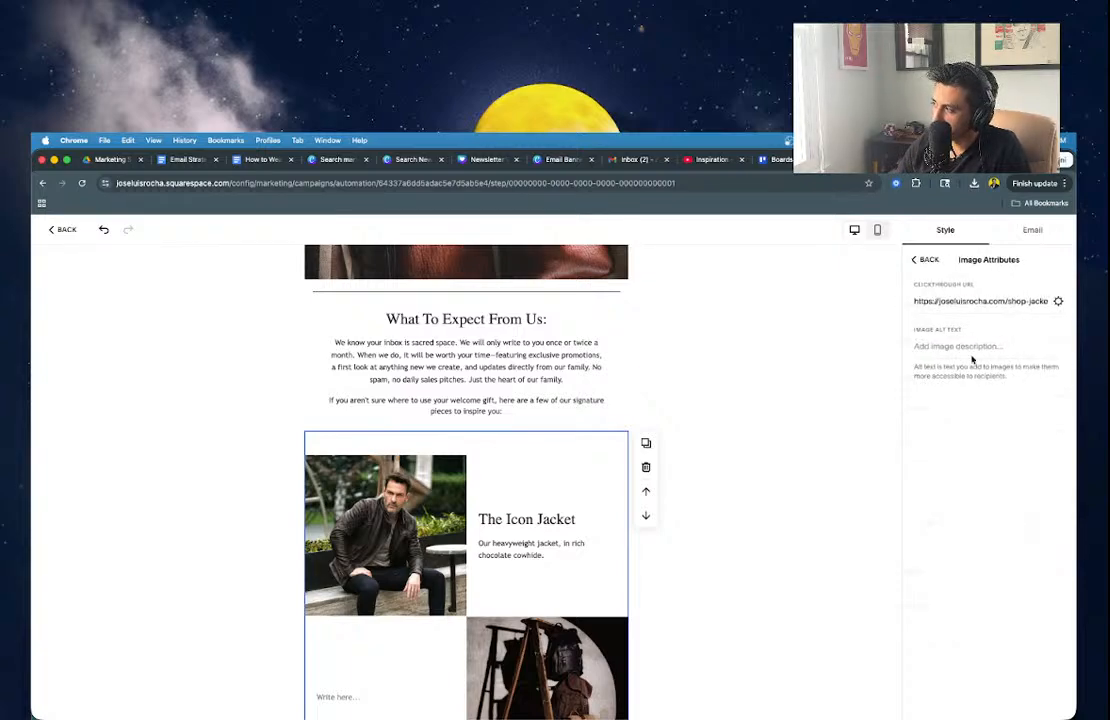
{"action": "left_click", "coordinate": [926, 260]}
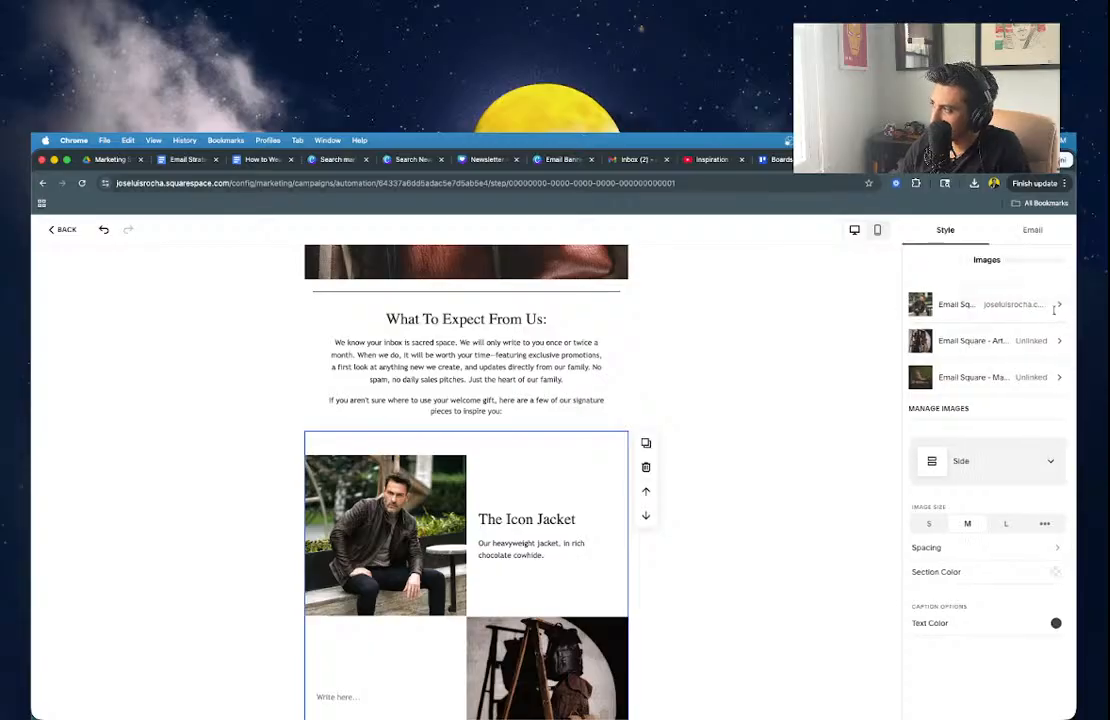
{"action": "left_click", "coordinate": [1058, 307]}
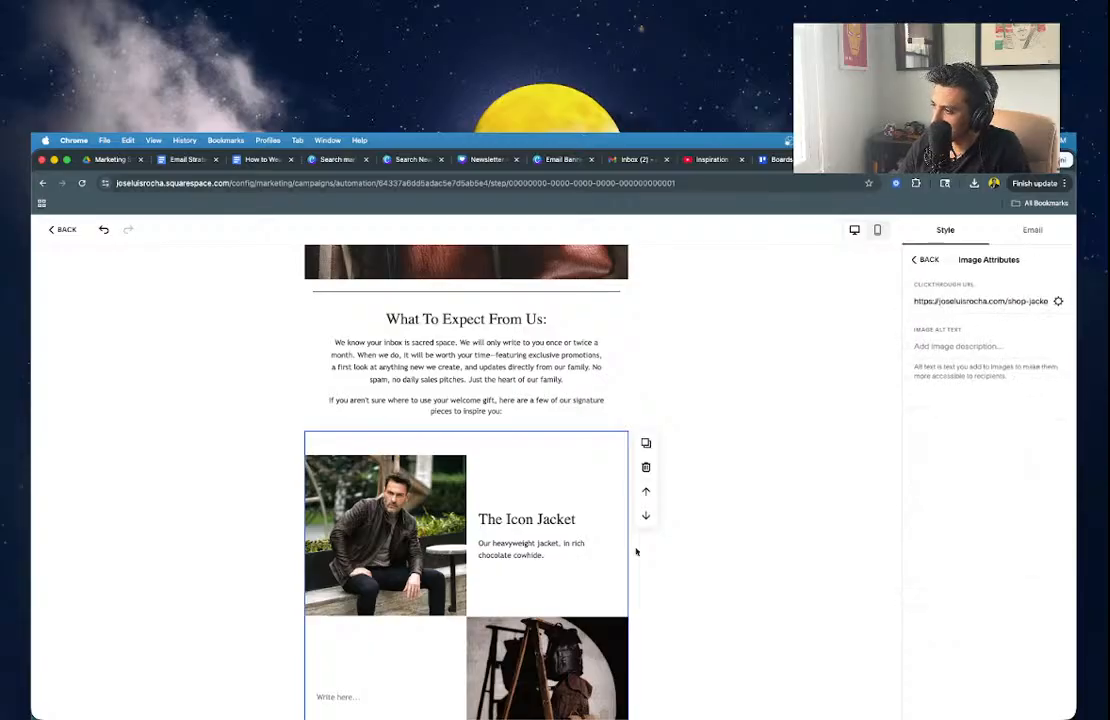
Add a 'Shop Now' line below the jacket description and open a new browser tab.
{"action": "left_click", "coordinate": [553, 561]}
{"action": "key", "text": "Return"}
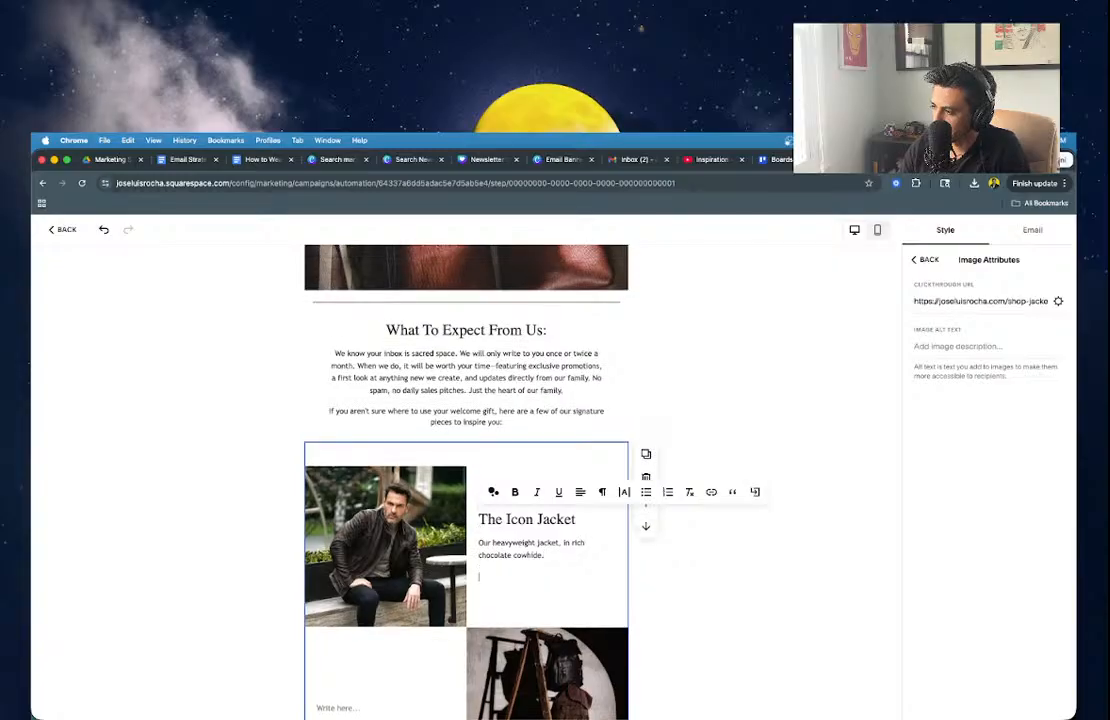
{"action": "type", "text": "Sjp Now"}
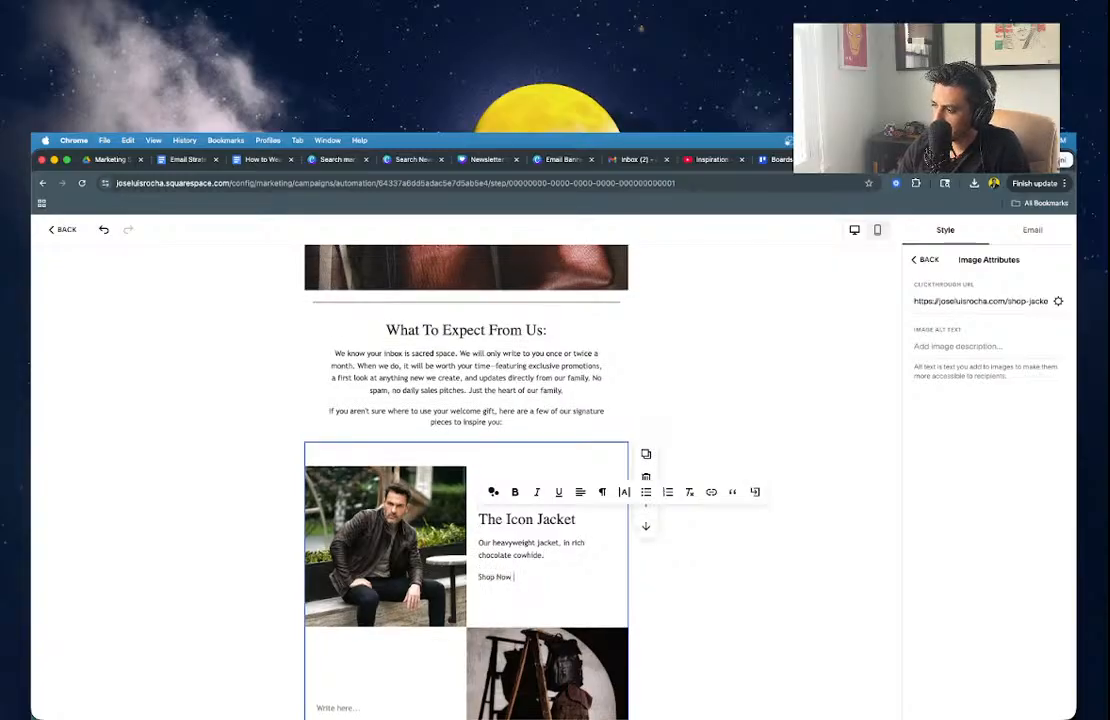
{"action": "key", "text": "super+t"}
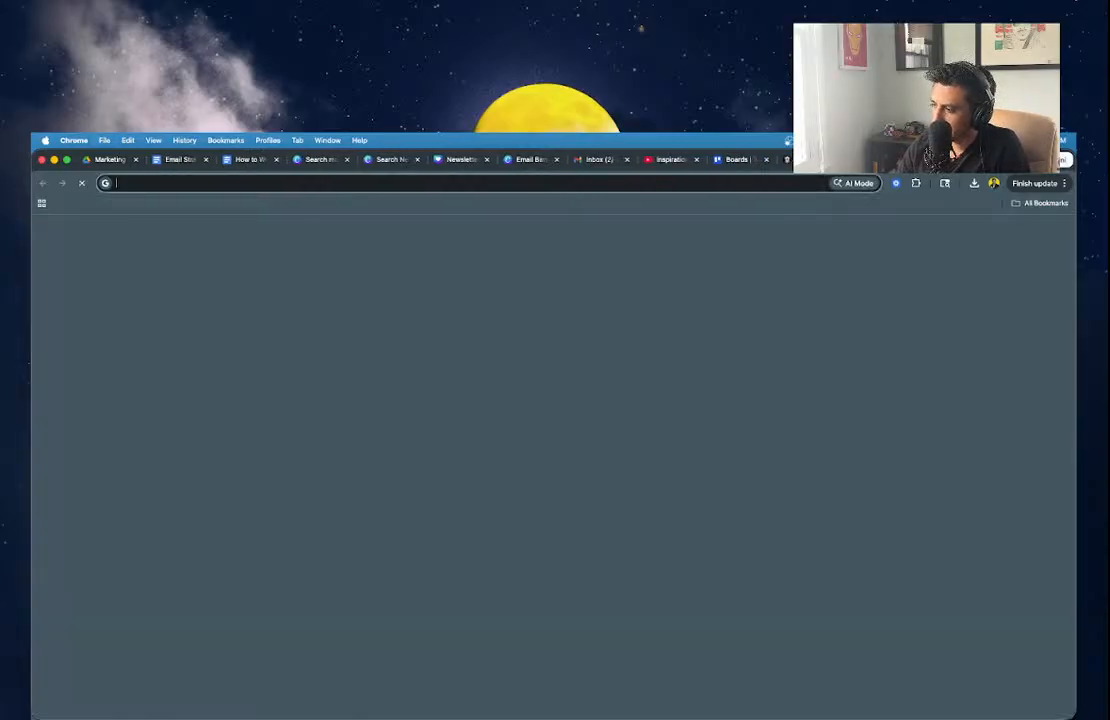
Search 'arrow type', open i2Symbol's Arrow Symbols page and add → to the copy box.
{"action": "type", "text": "arrow type"}
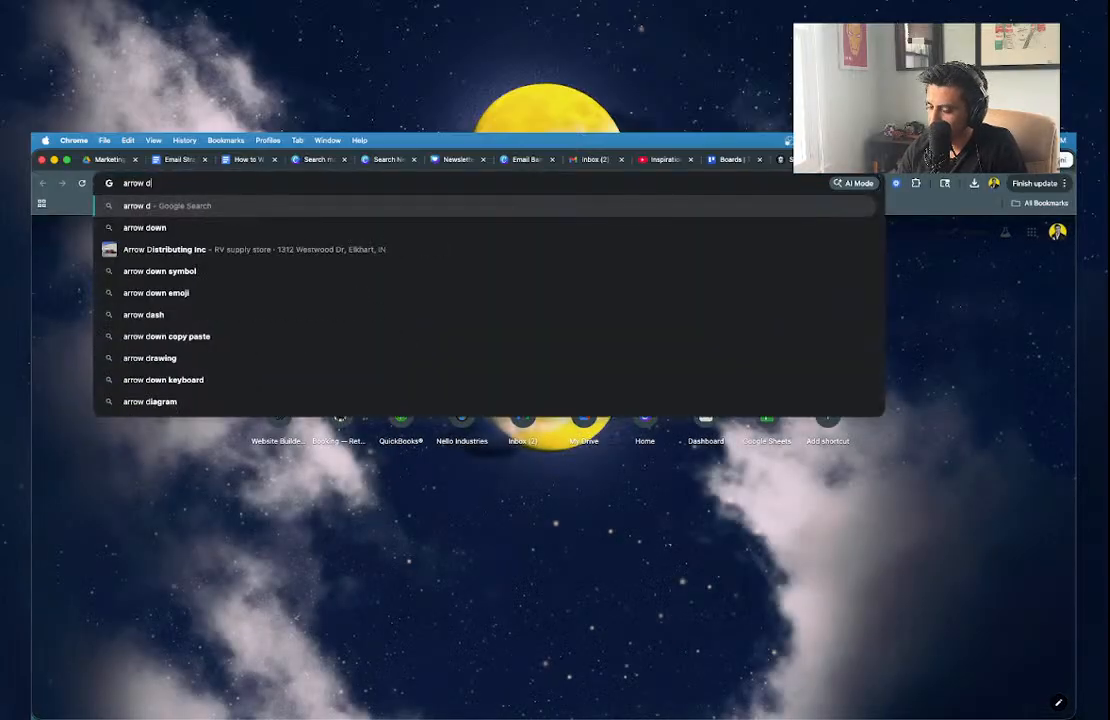
{"action": "key", "text": "Return"}
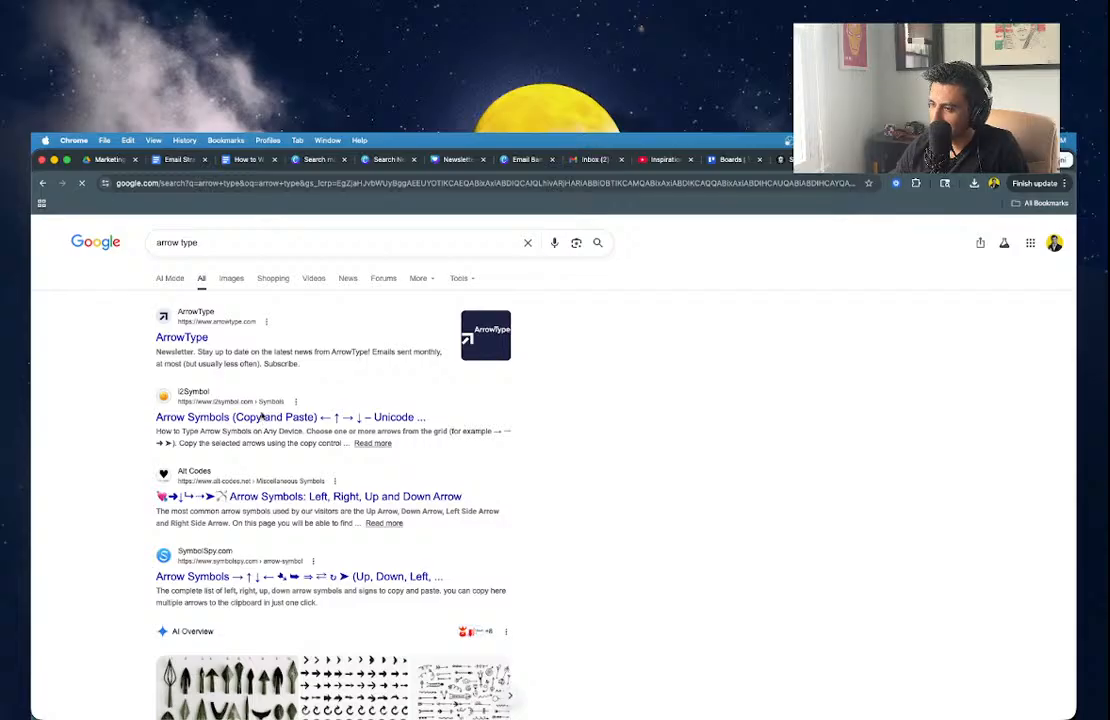
{"action": "left_click", "coordinate": [288, 418]}
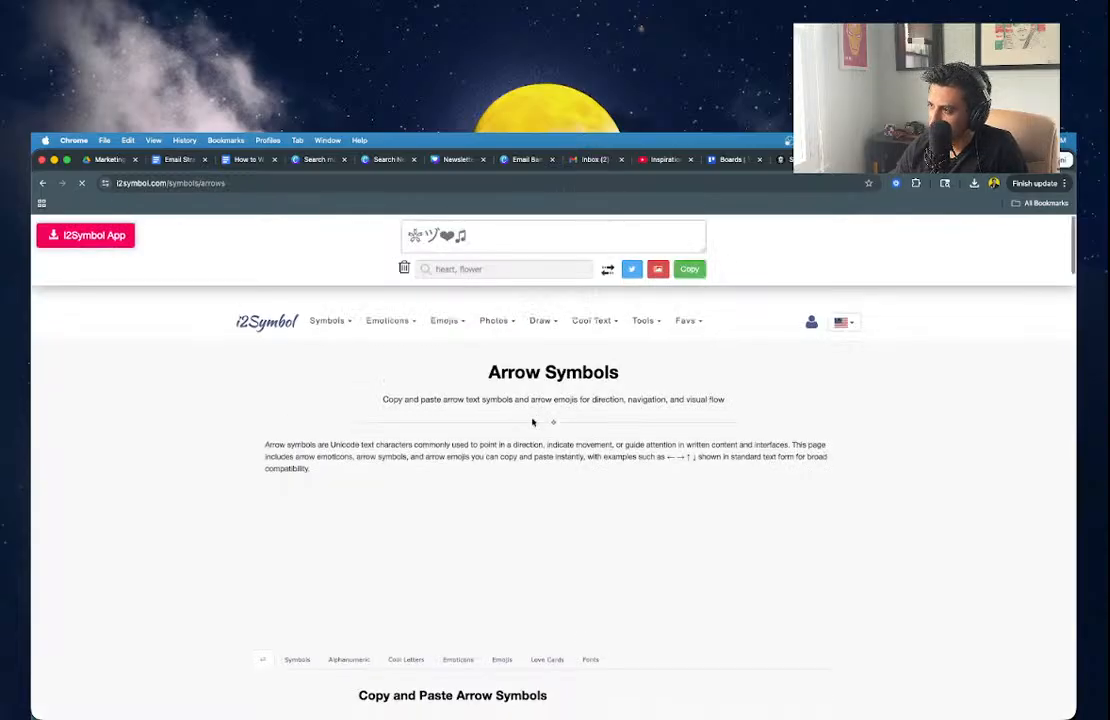
{"action": "scroll", "coordinate": [532, 422], "scroll_direction": "down", "scroll_amount": 4}
{"action": "scroll", "coordinate": [473, 609], "scroll_direction": "down", "scroll_amount": 3}
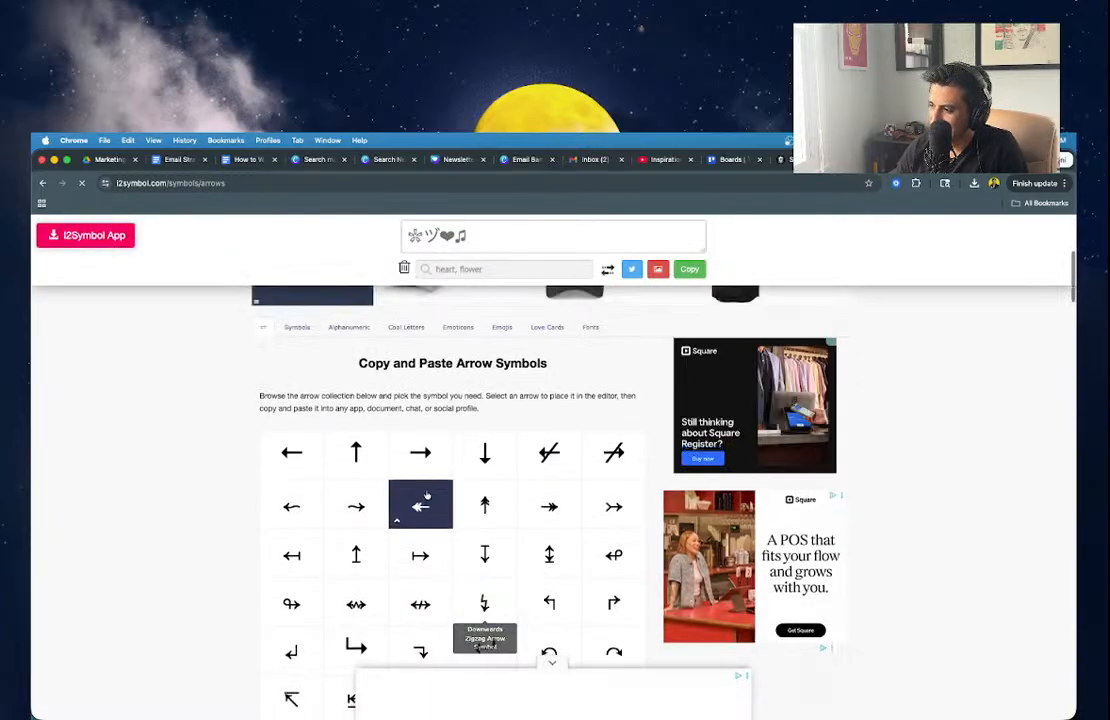
{"action": "left_click", "coordinate": [421, 453]}
{"action": "scroll", "coordinate": [420, 455], "scroll_direction": "down", "scroll_amount": 3}
{"action": "scroll", "coordinate": [420, 457], "scroll_direction": "down", "scroll_amount": 10}
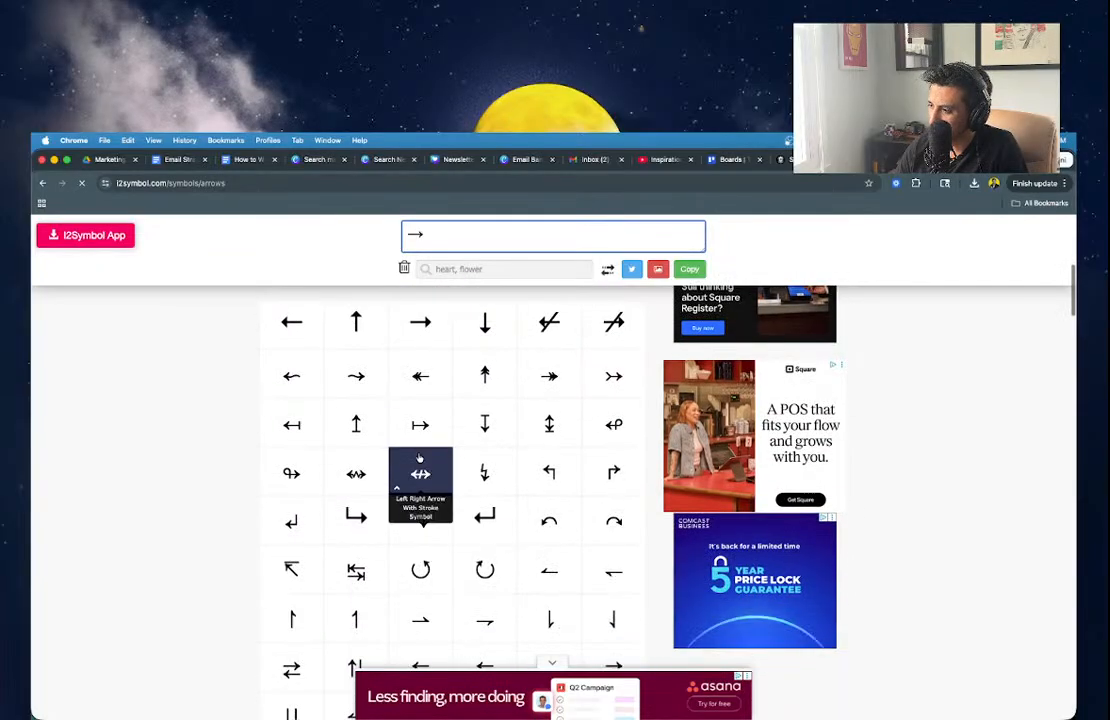
{"action": "scroll", "coordinate": [418, 457], "scroll_direction": "down", "scroll_amount": 4}
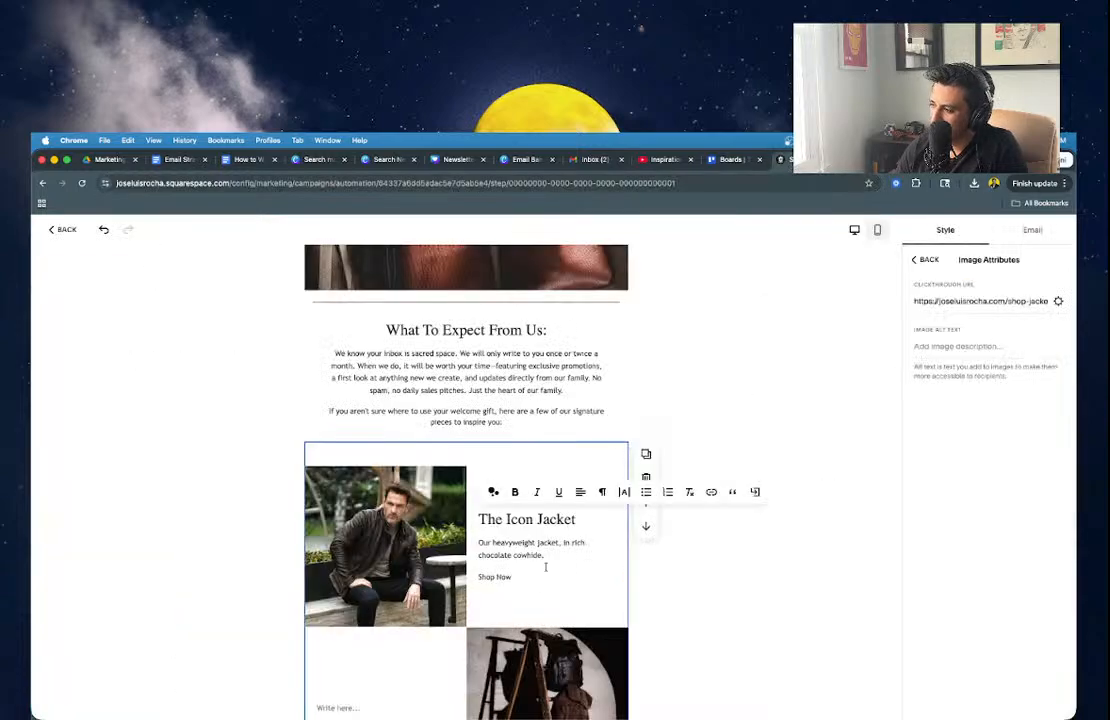
Replace the jacket's raw URL line with 'Shop Now →' and copy that text.
{"action": "key", "text": "super+v"}
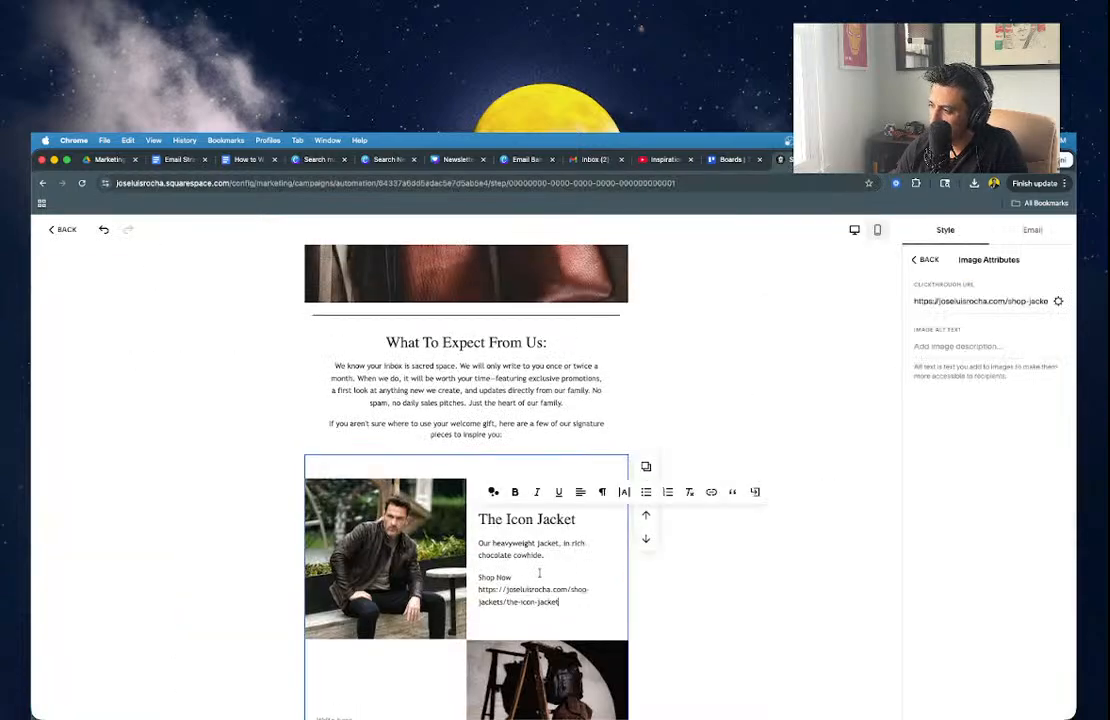
{"action": "key", "text": "BackSpace"}
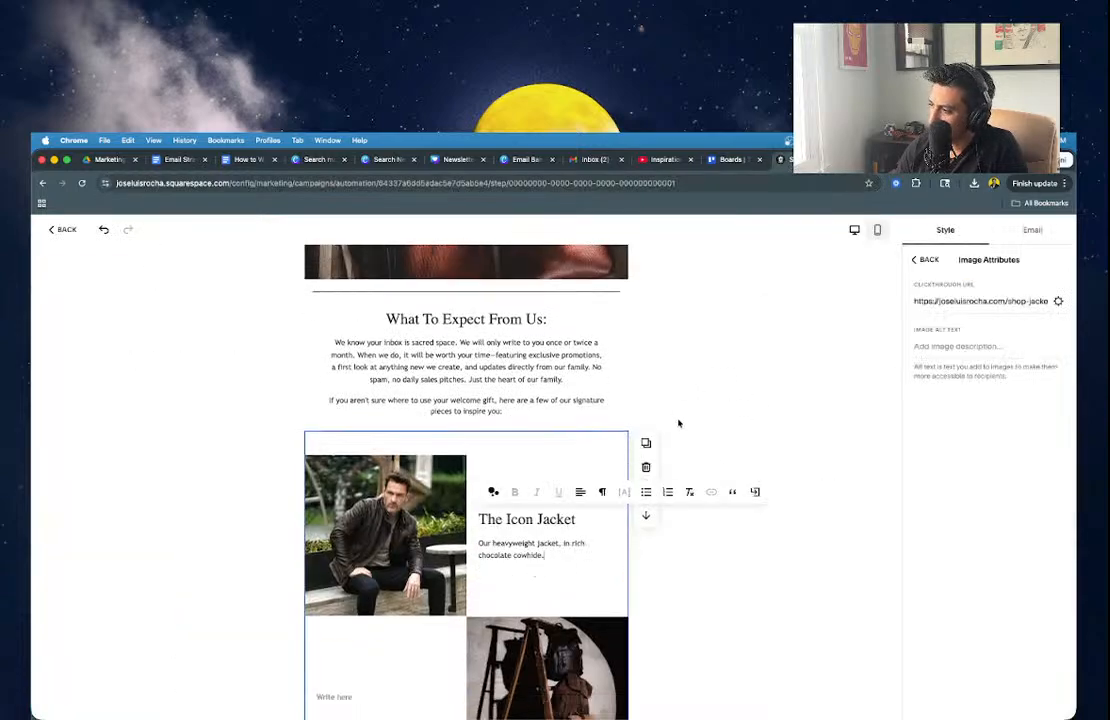
{"action": "key", "text": "Return"}
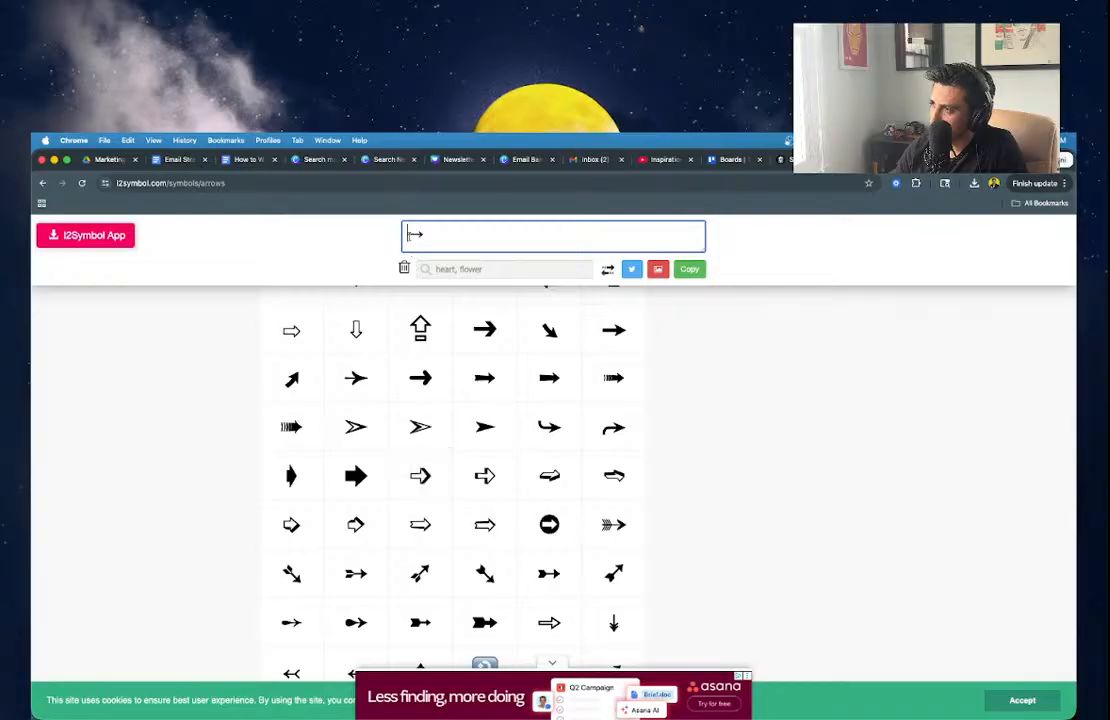
{"action": "key", "text": "ctrl+a"}
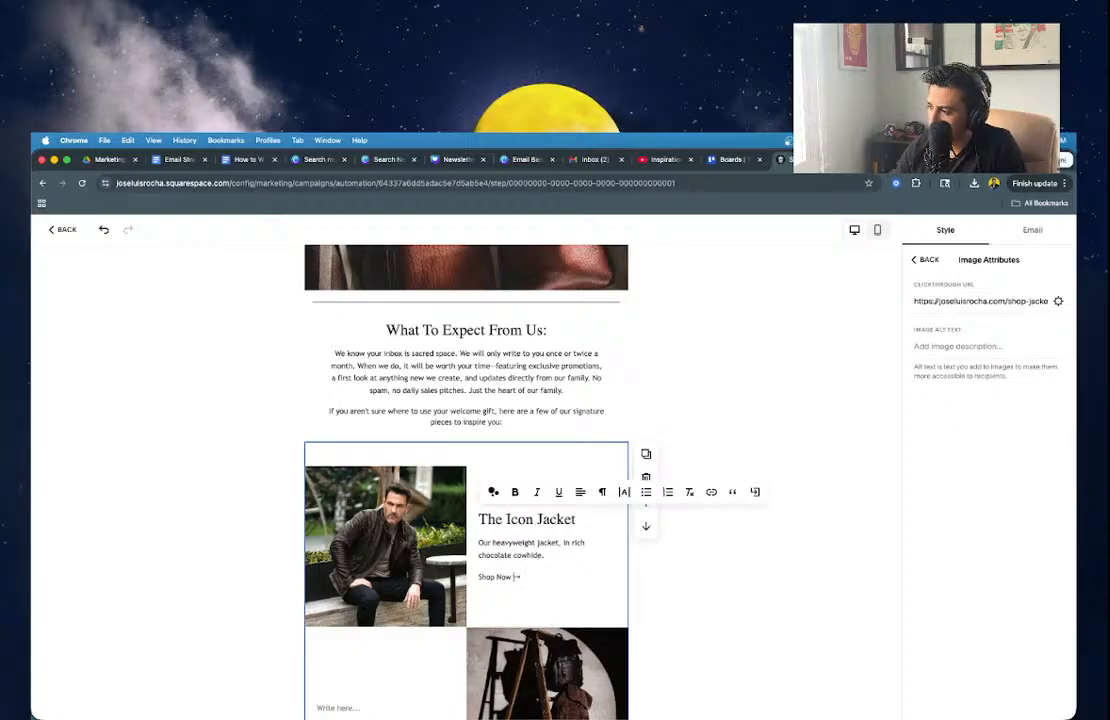
{"action": "left_click_drag", "start_coordinate": [520, 577], "coordinate": [478, 577]}
{"action": "key", "text": "ctrl+c"}
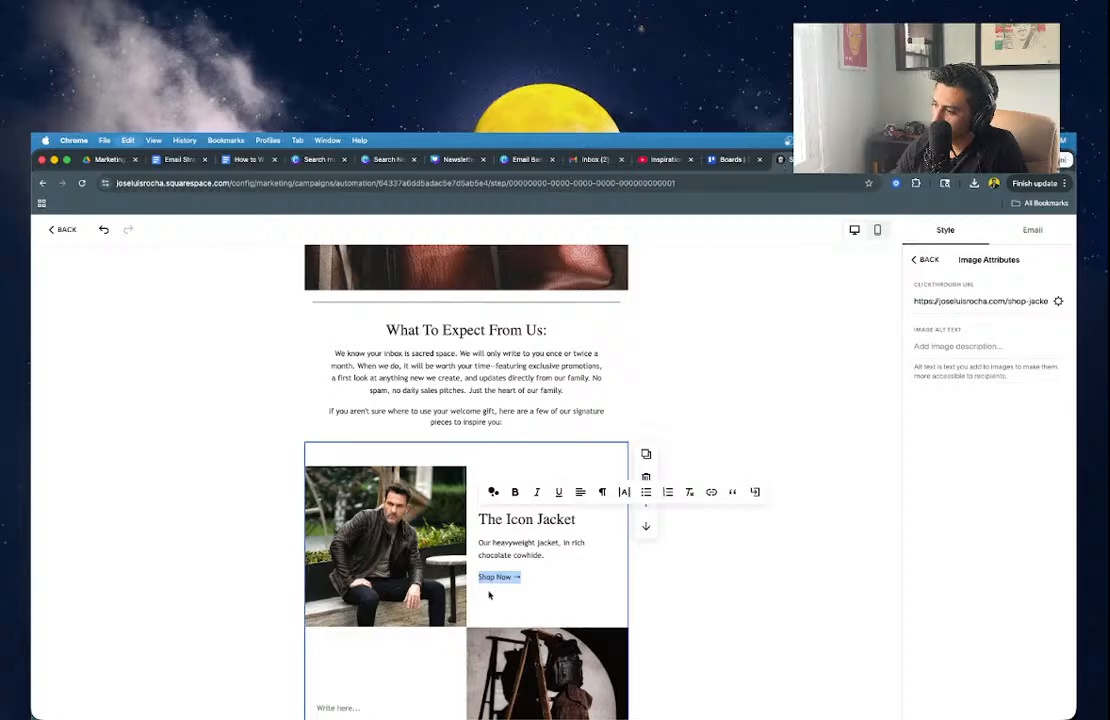
Paste 'Shop Now →' into the empty blocks beside the bags and boot photos.
{"action": "scroll", "coordinate": [496, 592], "scroll_direction": "down", "scroll_amount": 1}
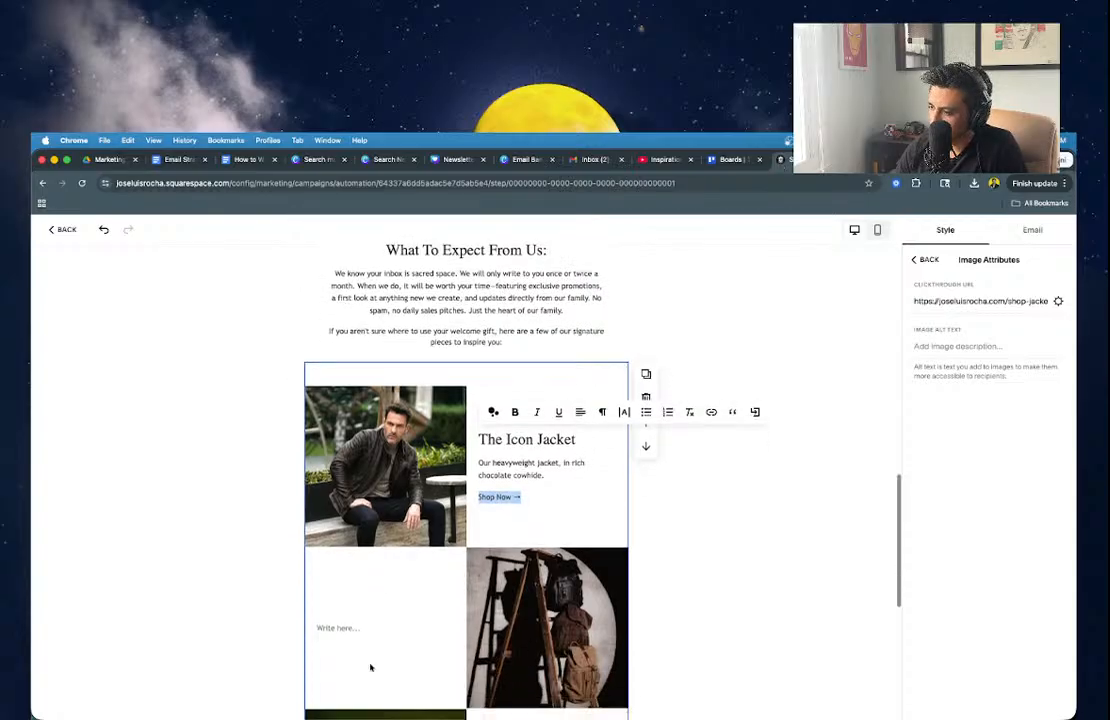
{"action": "left_click", "coordinate": [342, 627]}
{"action": "key", "text": "ctrl+v"}
{"action": "scroll", "coordinate": [367, 597], "scroll_direction": "down", "scroll_amount": 1}
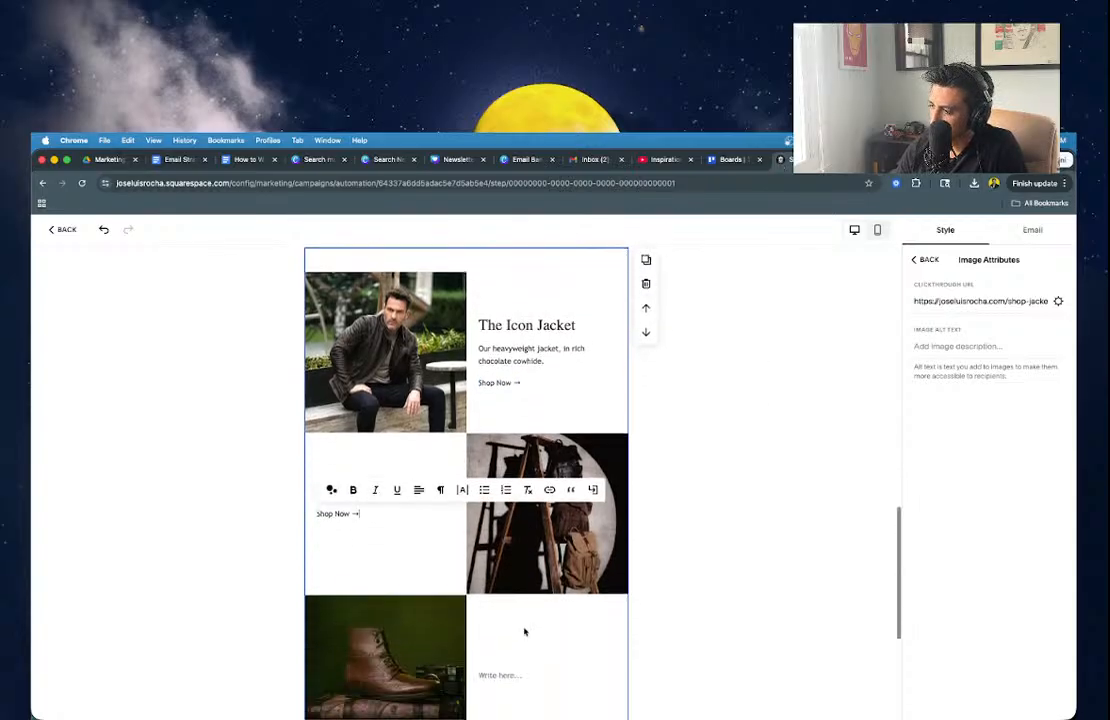
{"action": "left_click", "coordinate": [497, 672]}
{"action": "key", "text": "ctrl+v"}
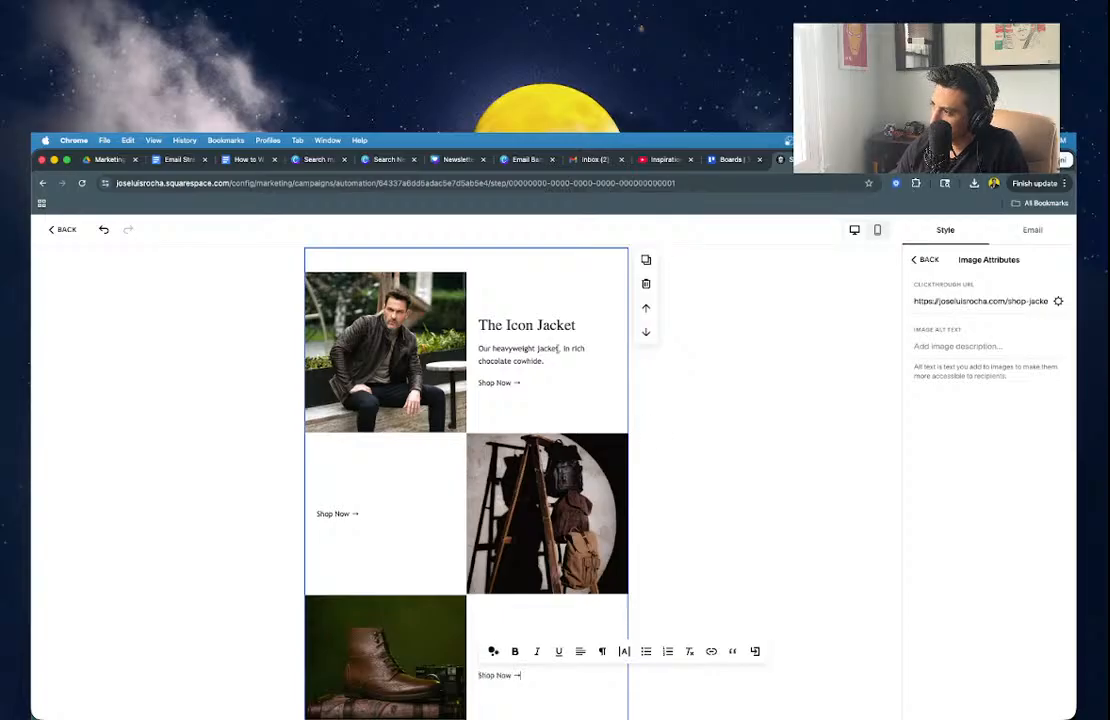
Link the jacket's 'Shop Now →' text to the Icon Jacket product page URL.
{"action": "left_click", "coordinate": [548, 368]}
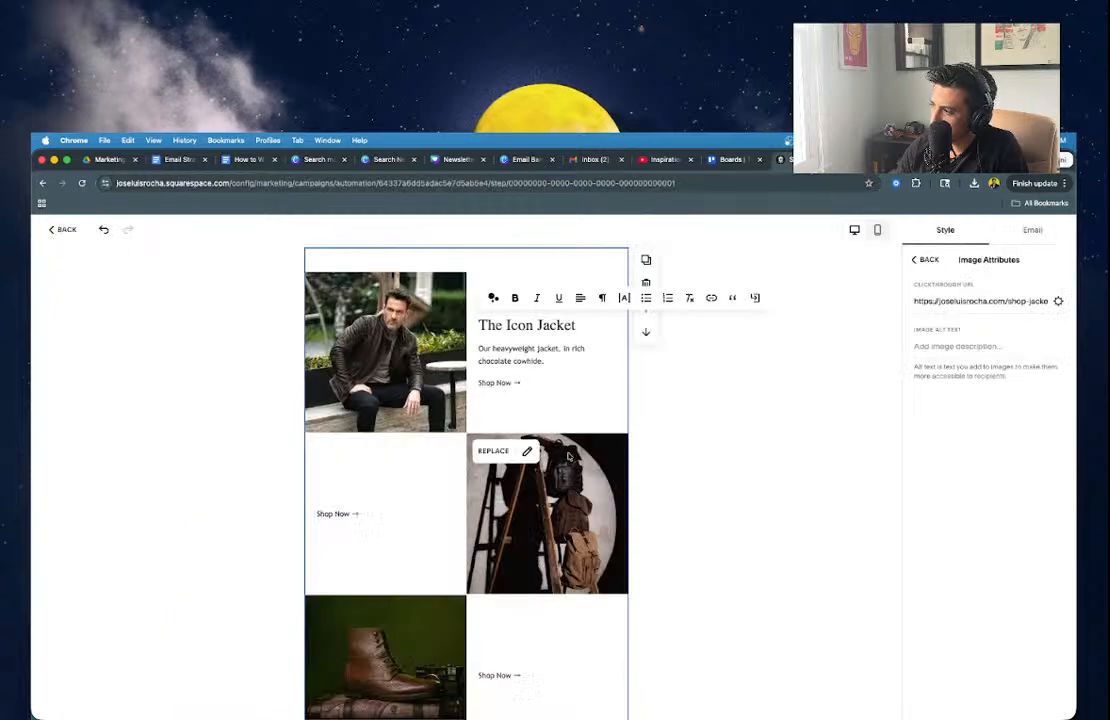
{"action": "type", "text": "https://joseluisrocha.com/shop-jackets/the-icon-jacket"}
{"action": "key", "text": "super+z"}
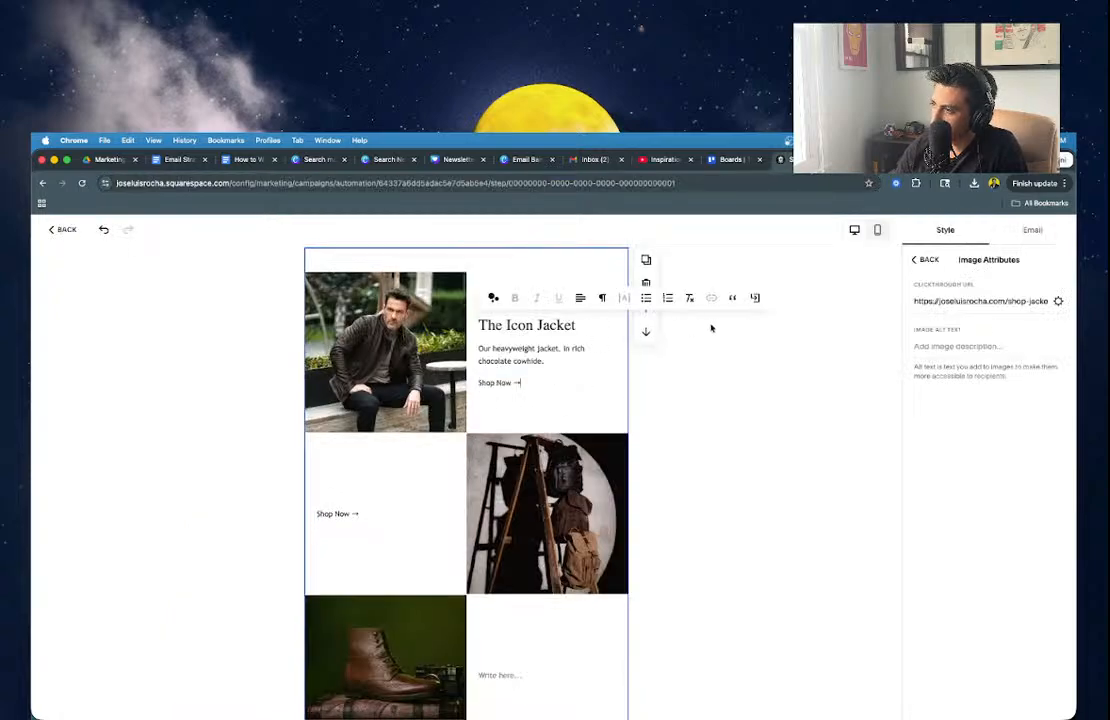
{"action": "triple_click", "coordinate": [487, 382]}
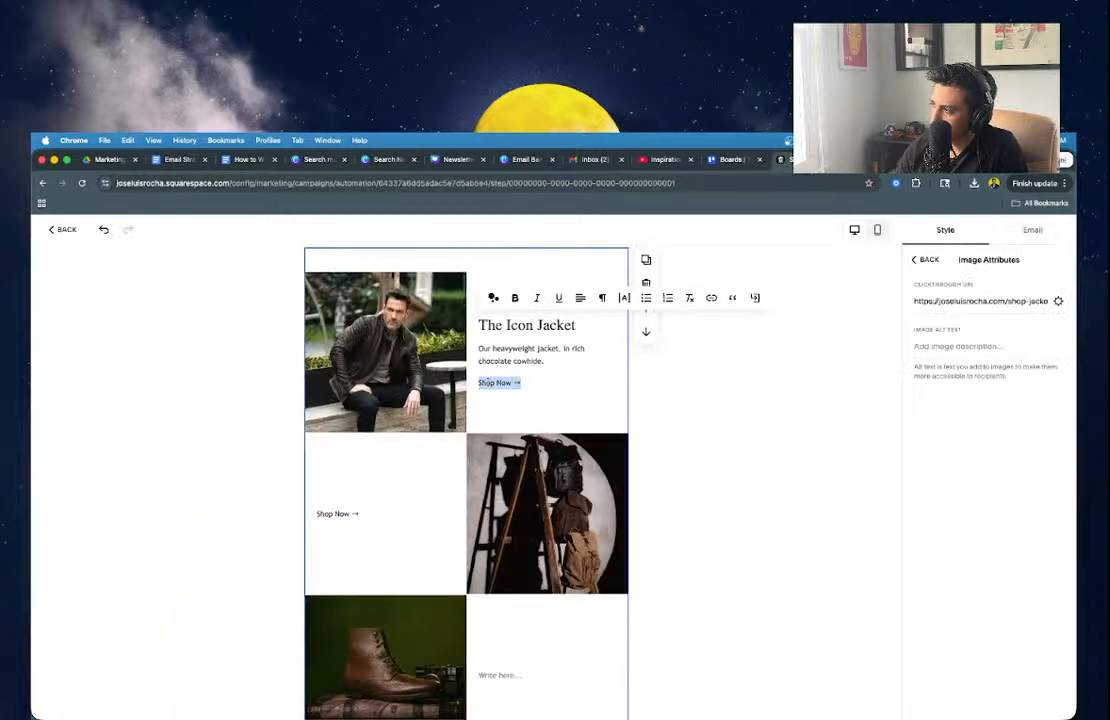
{"action": "left_click", "coordinate": [711, 297]}
{"action": "key", "text": "super+v"}
{"action": "left_click", "coordinate": [776, 374]}
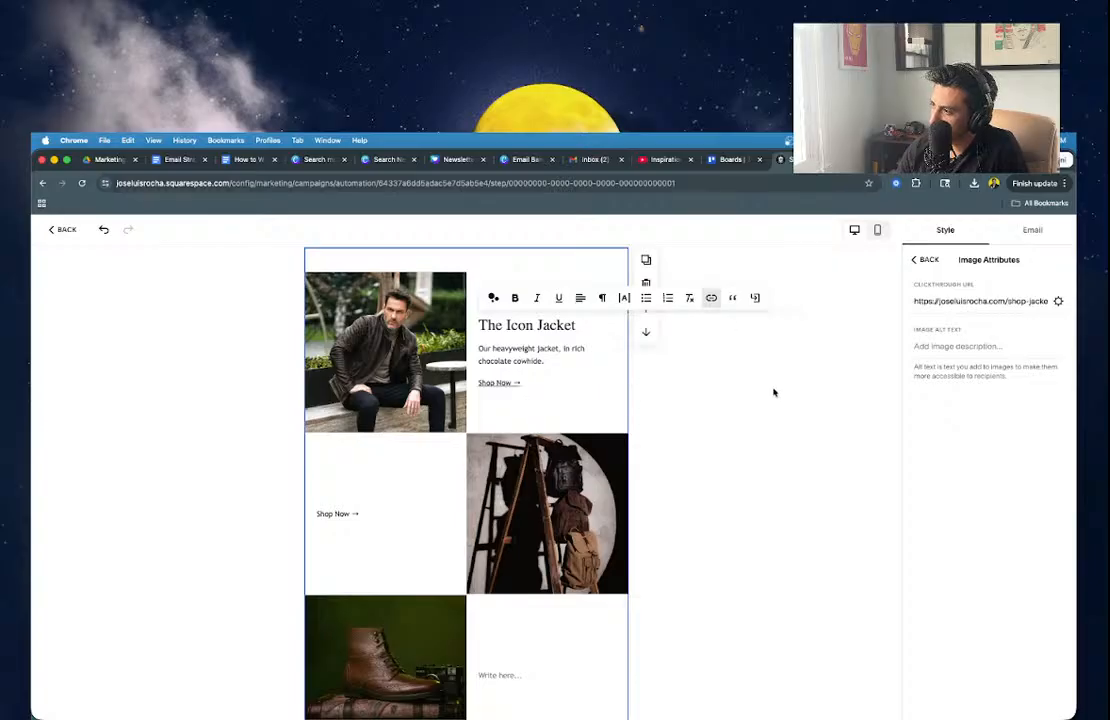
{"action": "triple_click", "coordinate": [500, 383]}
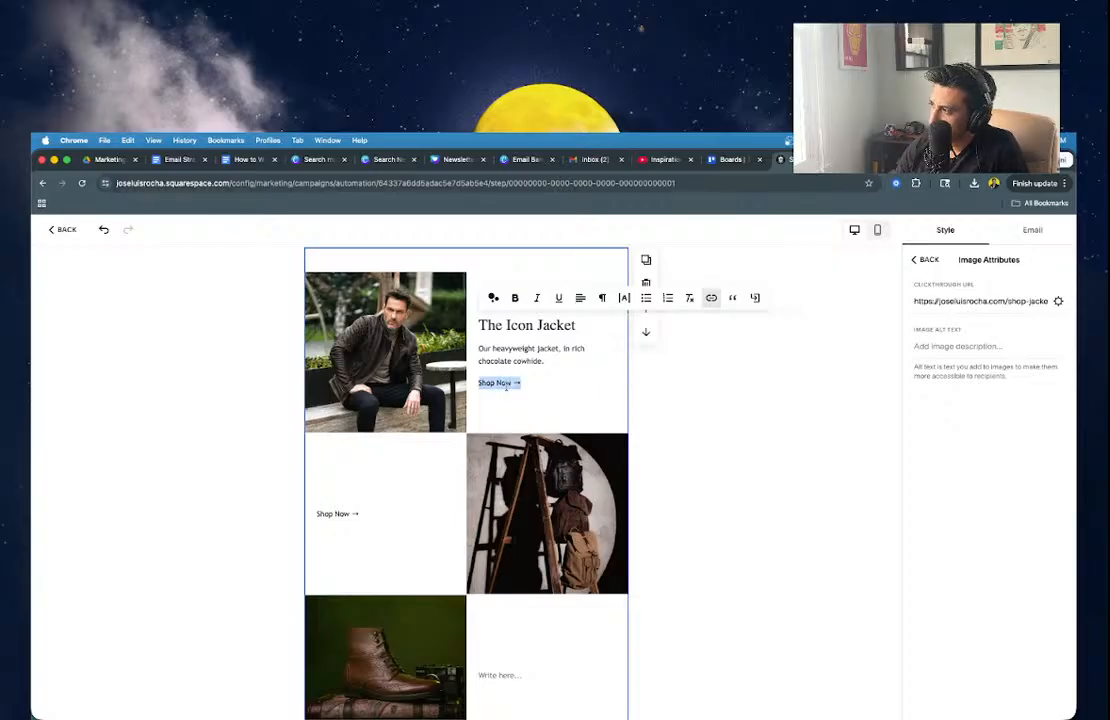
{"action": "left_click", "coordinate": [924, 259]}
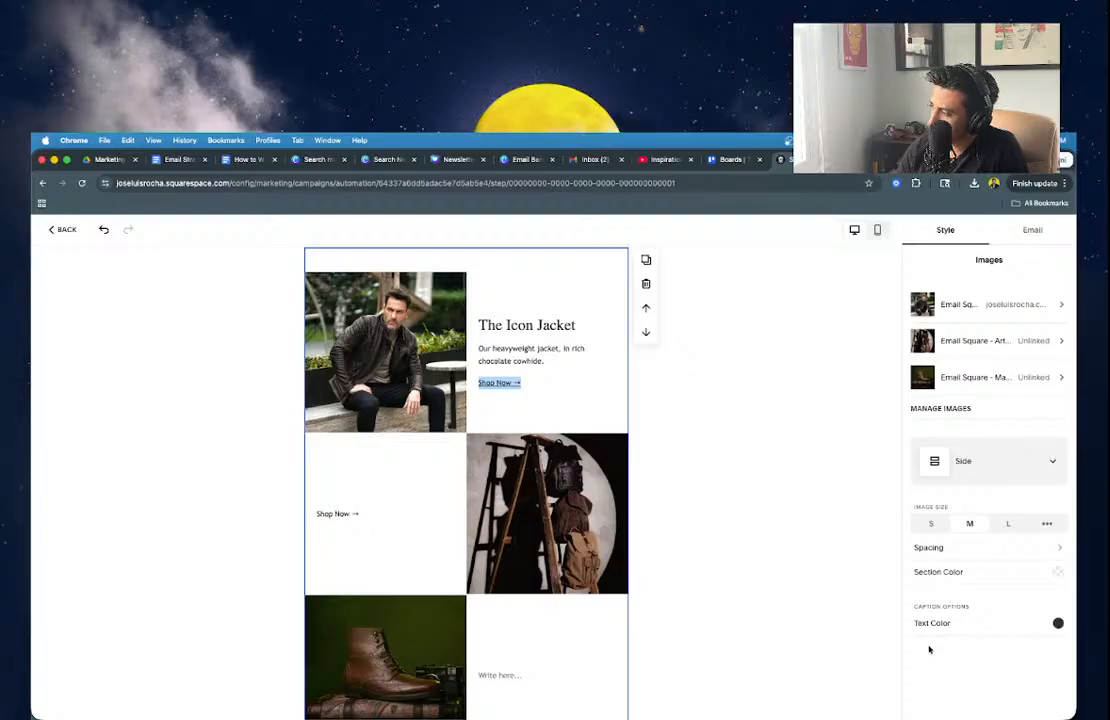
Compare Site Palette and Email Palette link colours in the email Style settings, then view Canva.
{"action": "left_click", "coordinate": [1032, 230]}
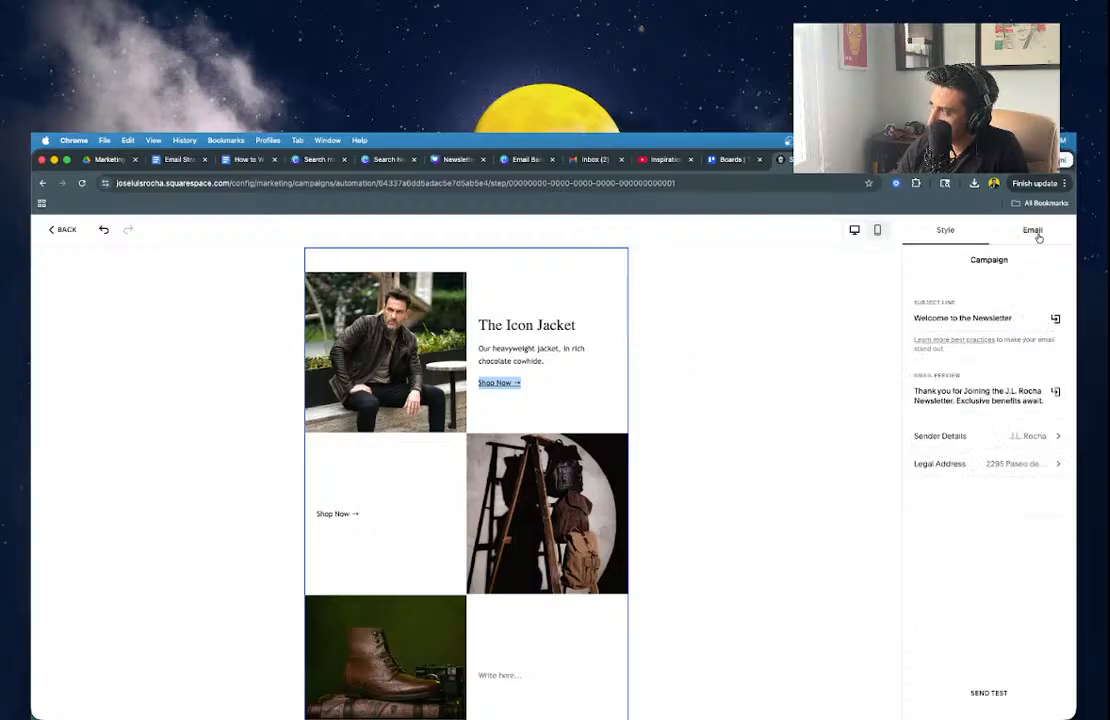
{"action": "left_click", "coordinate": [945, 230]}
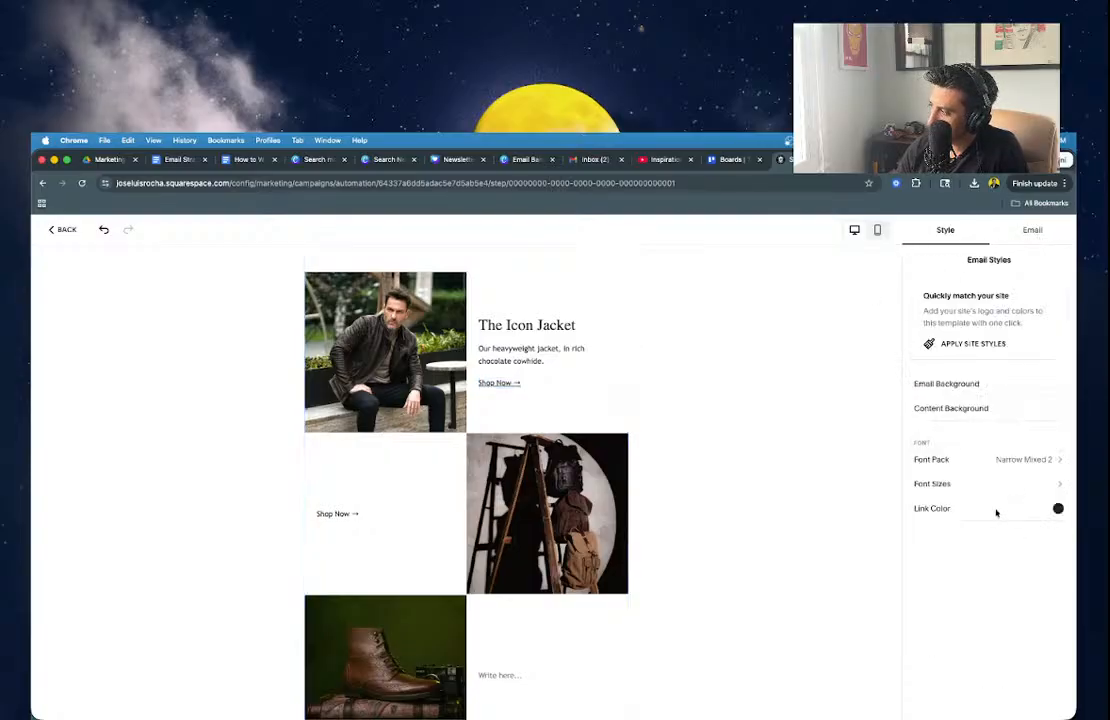
{"action": "left_click", "coordinate": [1040, 512]}
{"action": "left_click", "coordinate": [957, 540]}
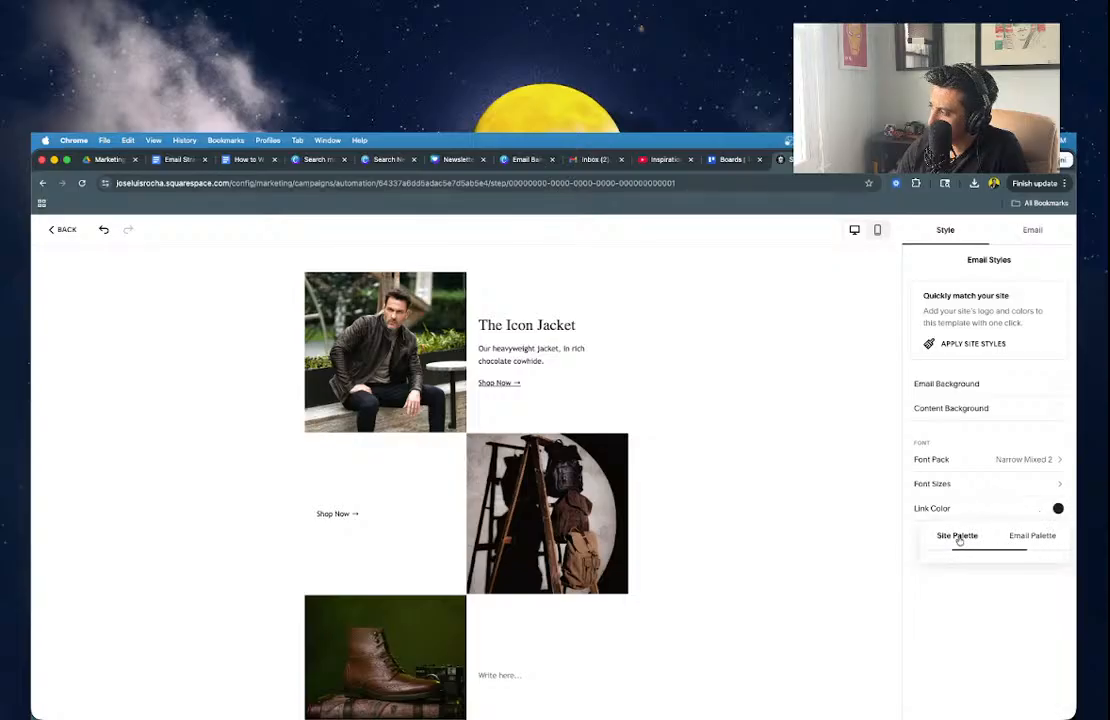
{"action": "left_click", "coordinate": [1003, 545]}
{"action": "left_click", "coordinate": [957, 537]}
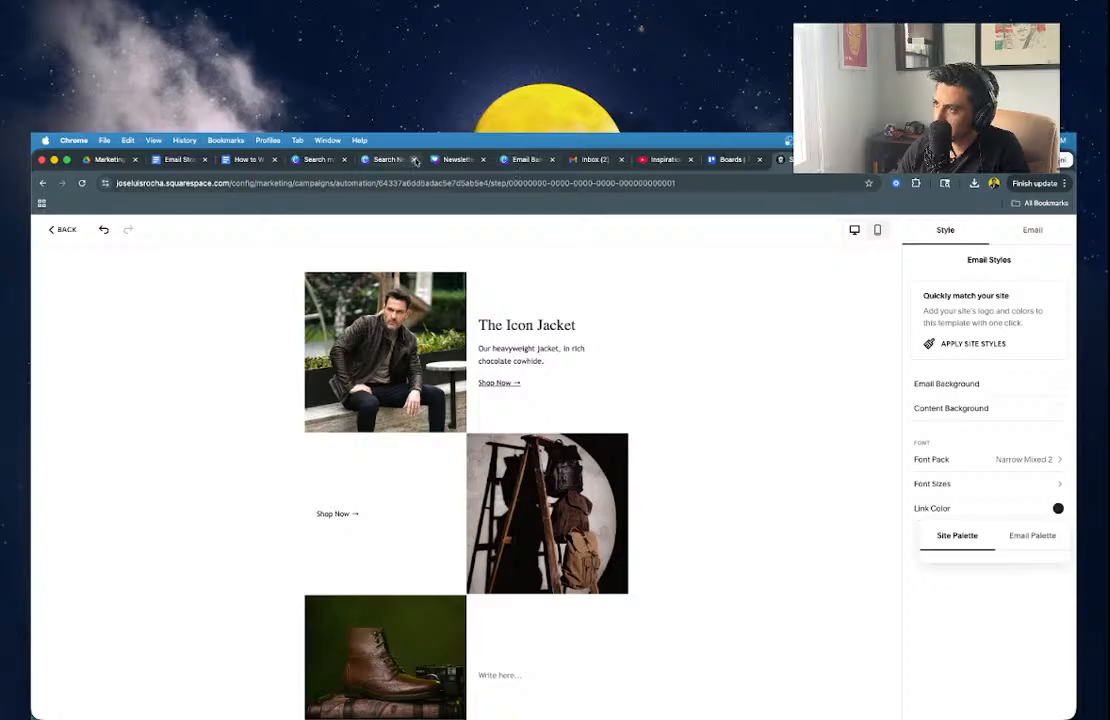
{"action": "left_click", "coordinate": [455, 159]}
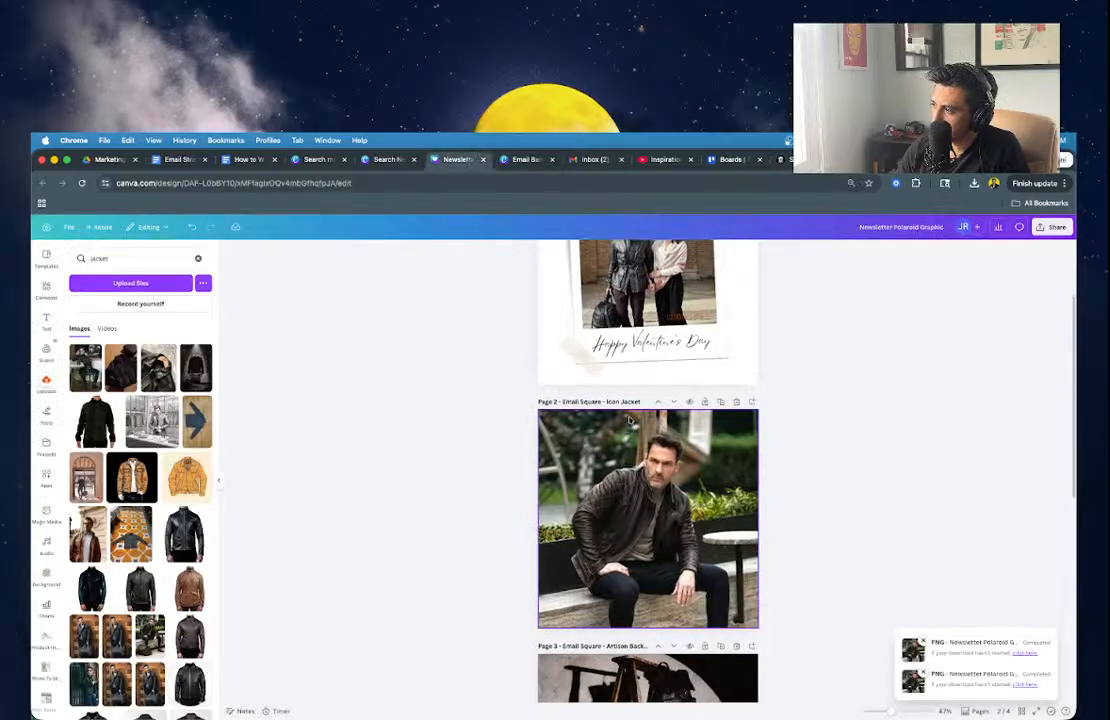
In Canva, duplicate the Icon Jacket page, delete its photo and fill the background orange.
{"action": "left_click", "coordinate": [718, 402]}
{"action": "left_click", "coordinate": [632, 508]}
{"action": "key", "text": "Delete"}
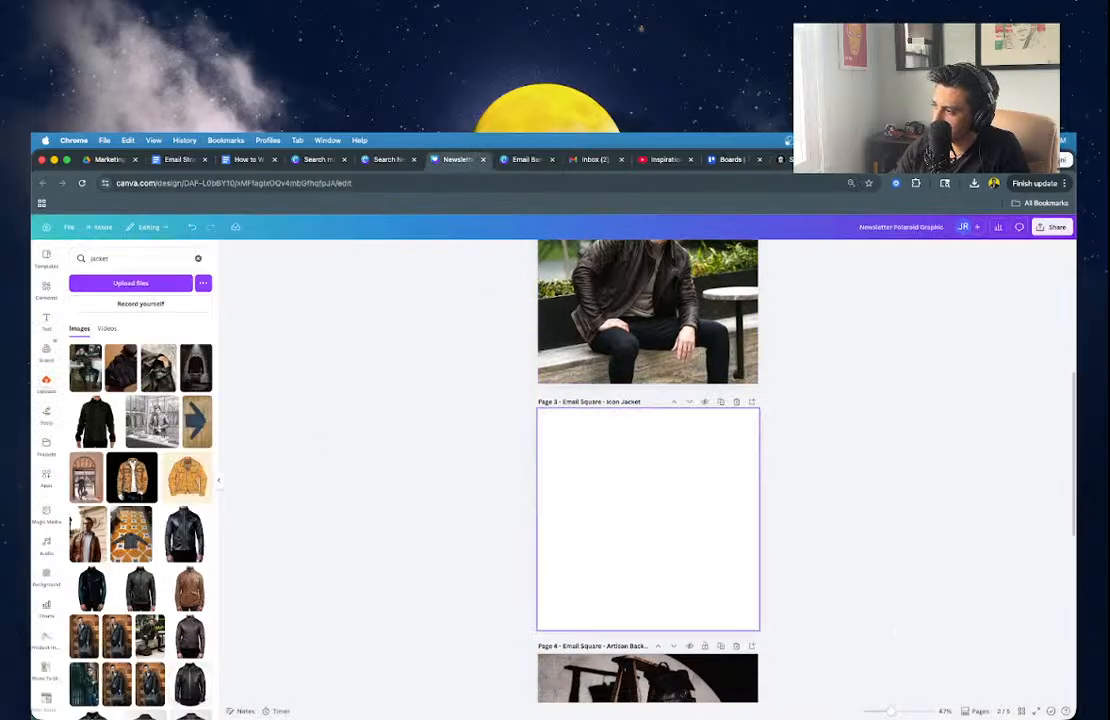
{"action": "left_click", "coordinate": [610, 520]}
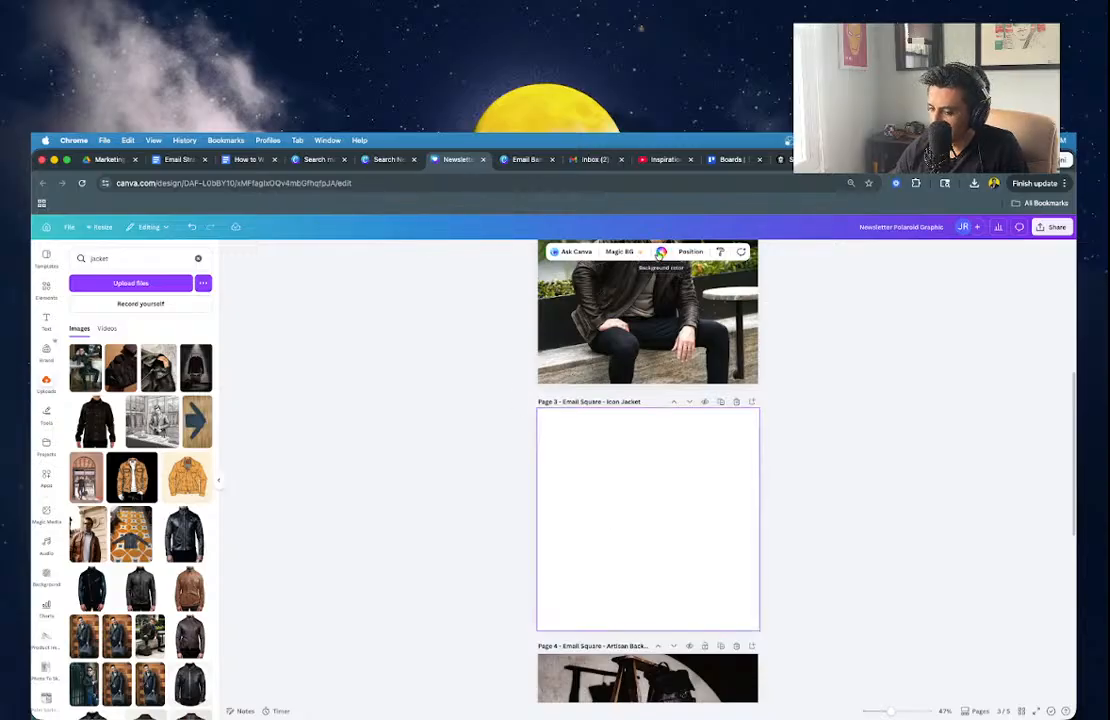
{"action": "left_click", "coordinate": [661, 251]}
{"action": "left_click", "coordinate": [78, 372]}
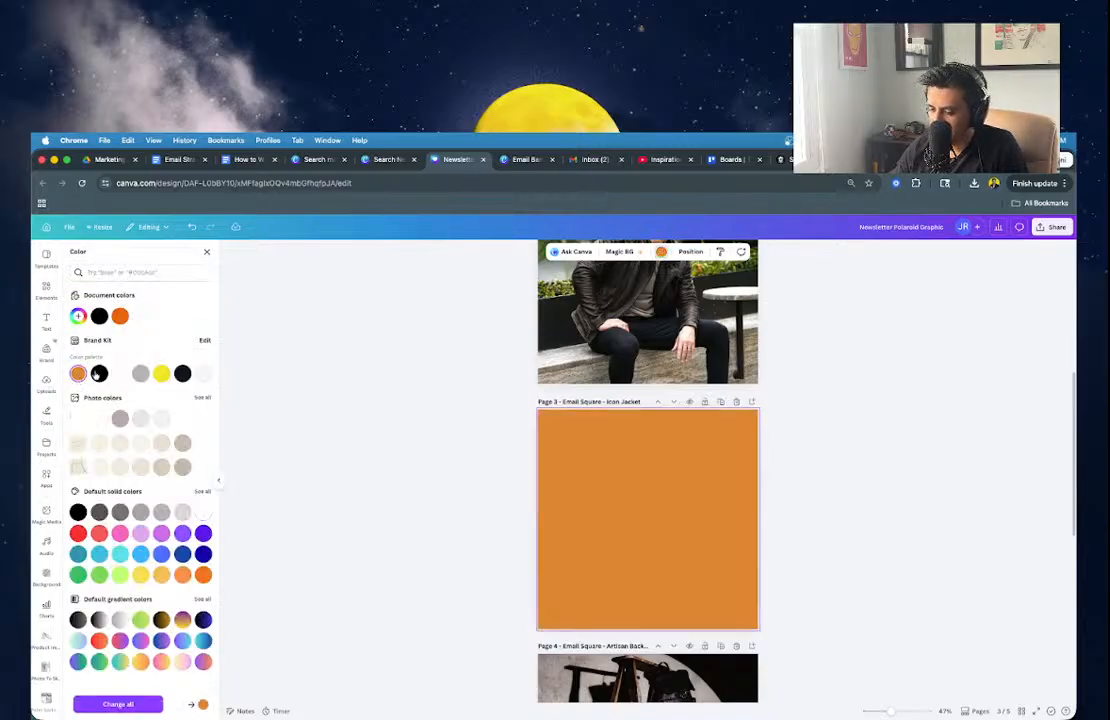
{"action": "left_click", "coordinate": [79, 317]}
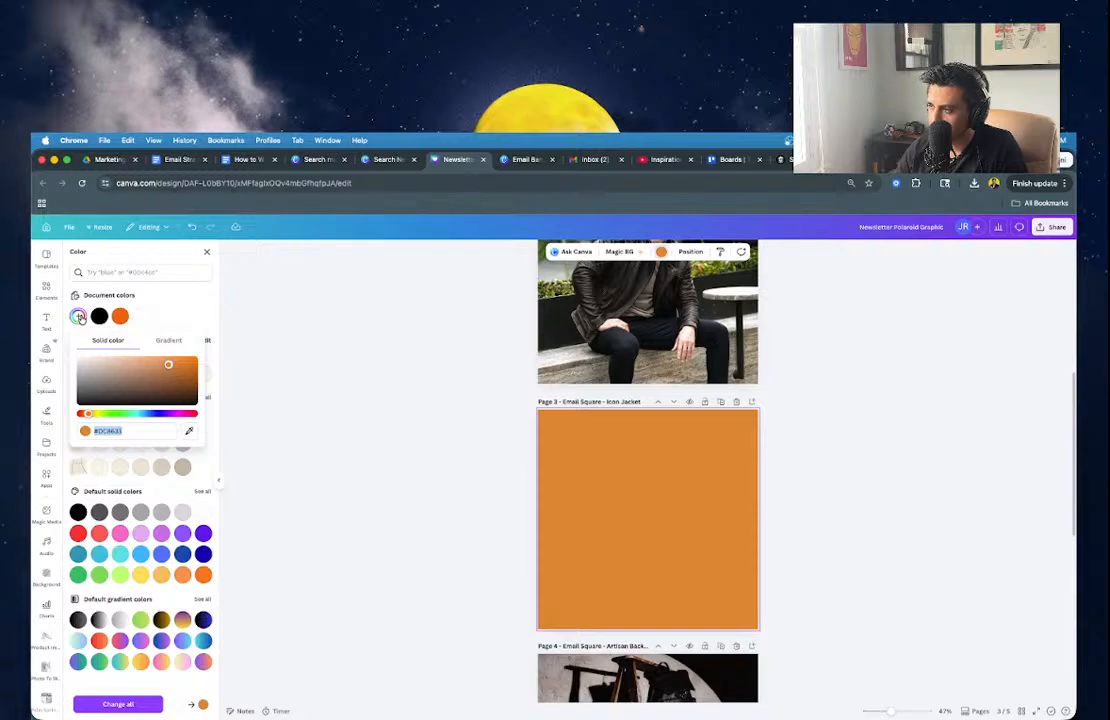
Set the email's link colour to orange #dc6833 in the Email Palette.
{"action": "left_click", "coordinate": [783, 161]}
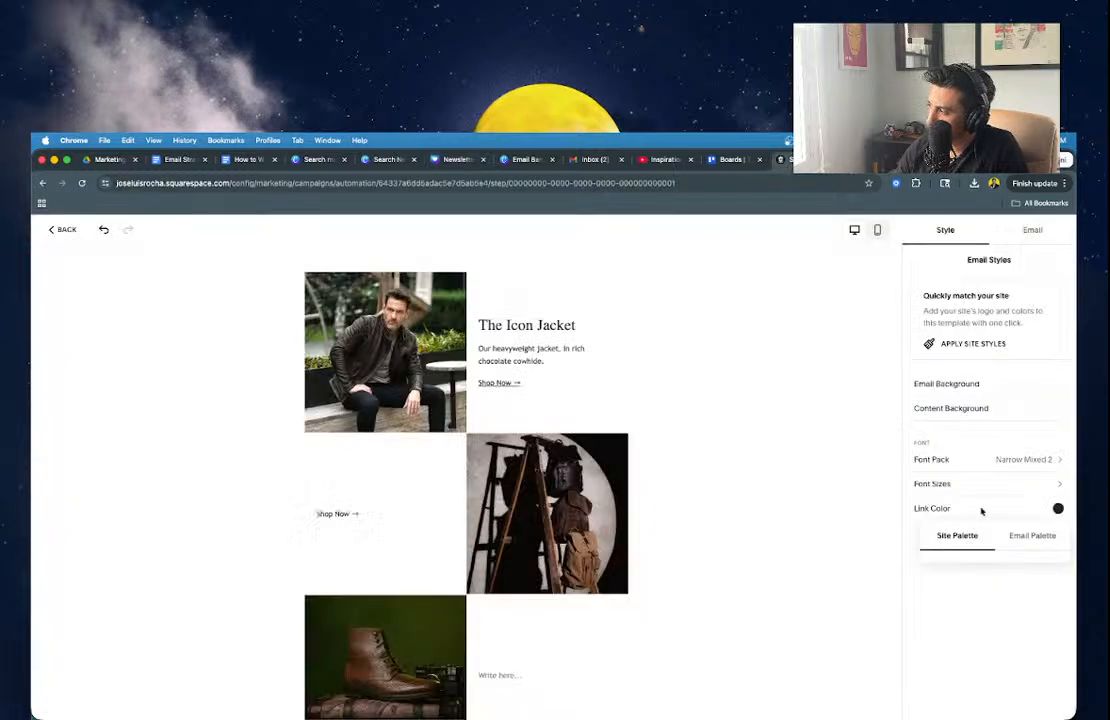
{"action": "left_click", "coordinate": [1010, 536]}
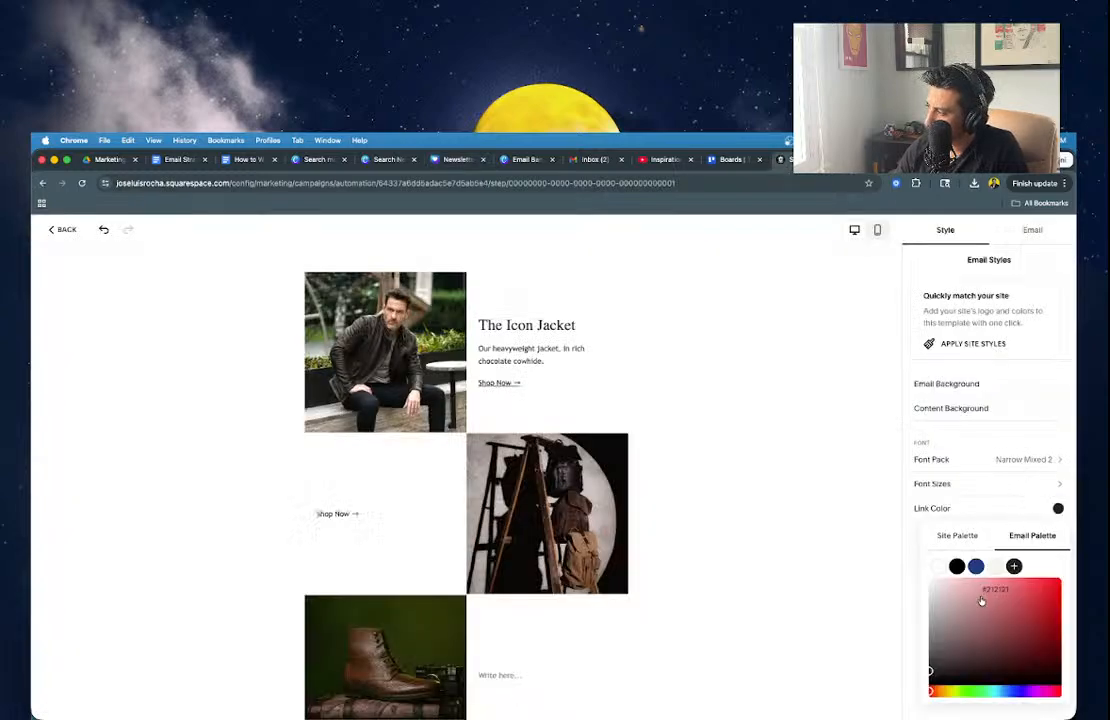
{"action": "double_click", "coordinate": [998, 589]}
{"action": "key", "text": "super+v"}
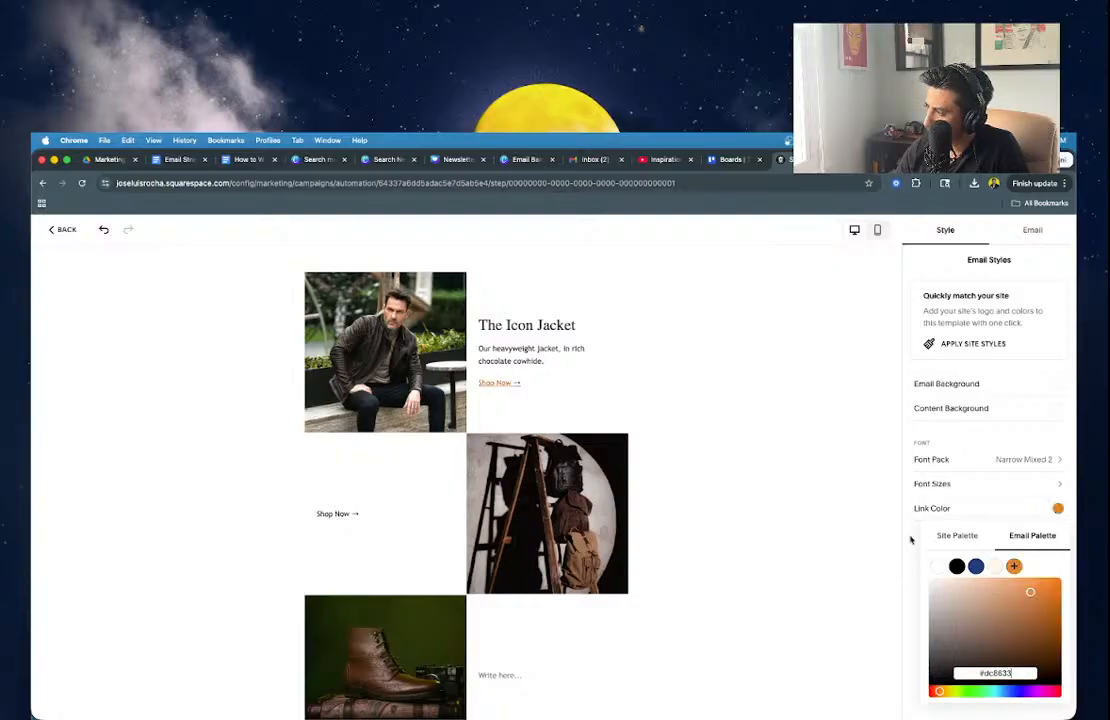
{"action": "left_click", "coordinate": [910, 549]}
{"action": "left_click", "coordinate": [322, 513]}
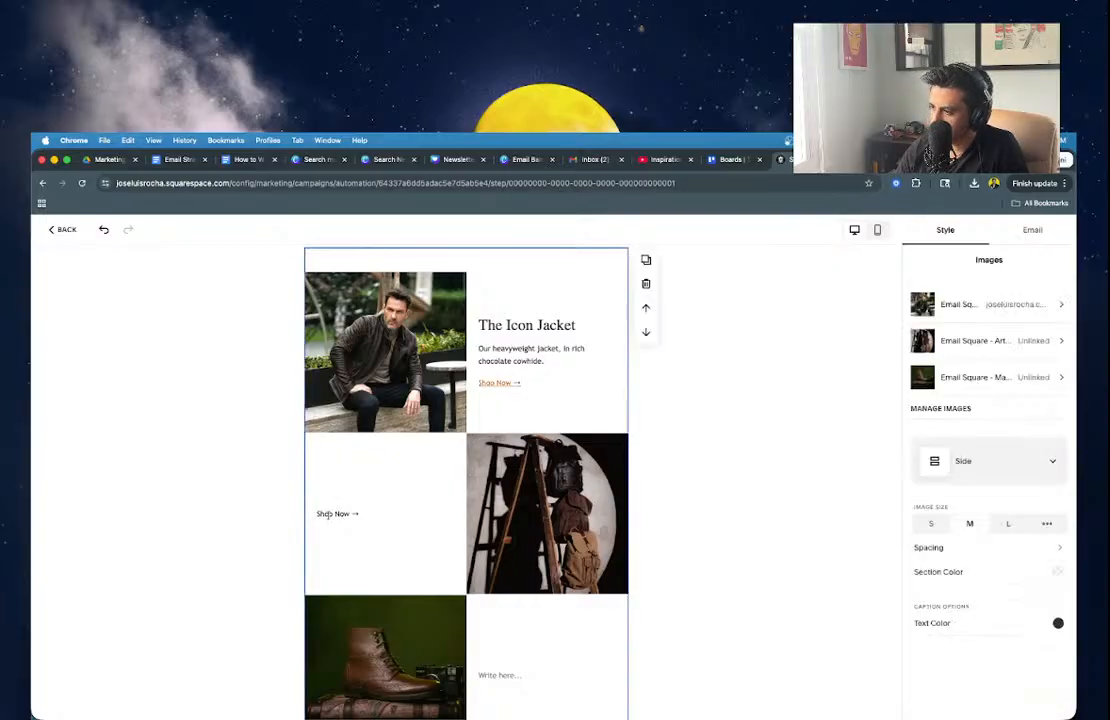
Add 'The Artisan Backpack' above Shop Now, styled as a Large Heading.
{"action": "type", "text": "The Artisan"}
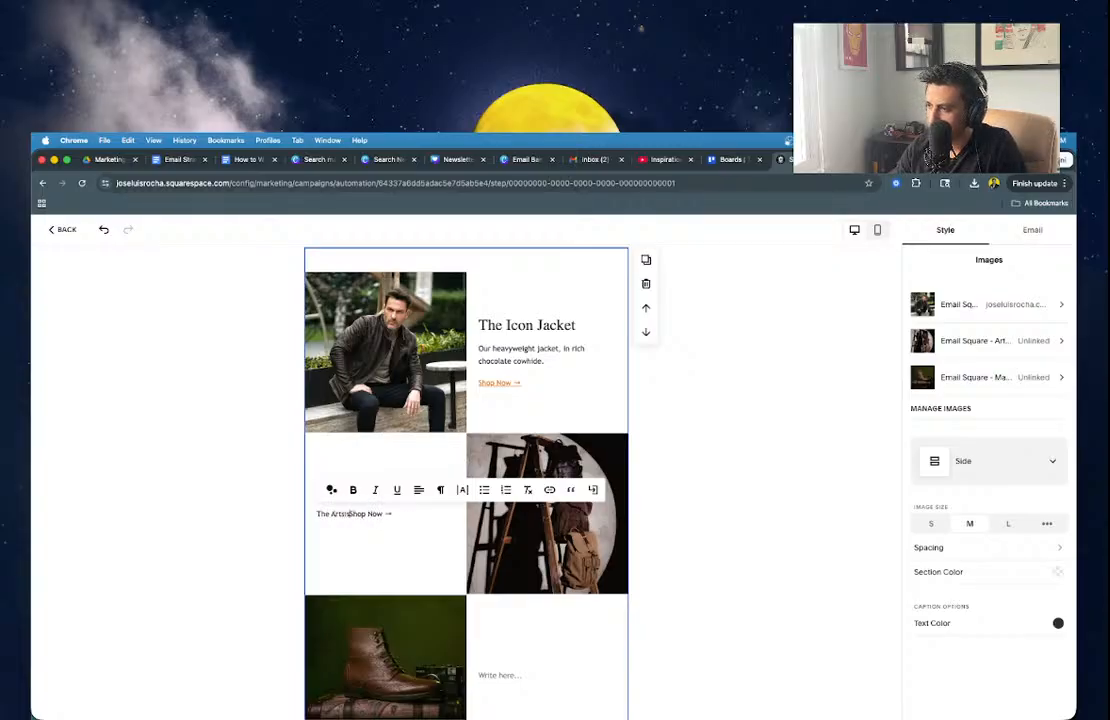
{"action": "key", "text": "BackSpace"}
{"action": "key", "text": "BackSpace"}
{"action": "key", "text": "BackSpace"}
{"action": "key", "text": "BackSpace"}
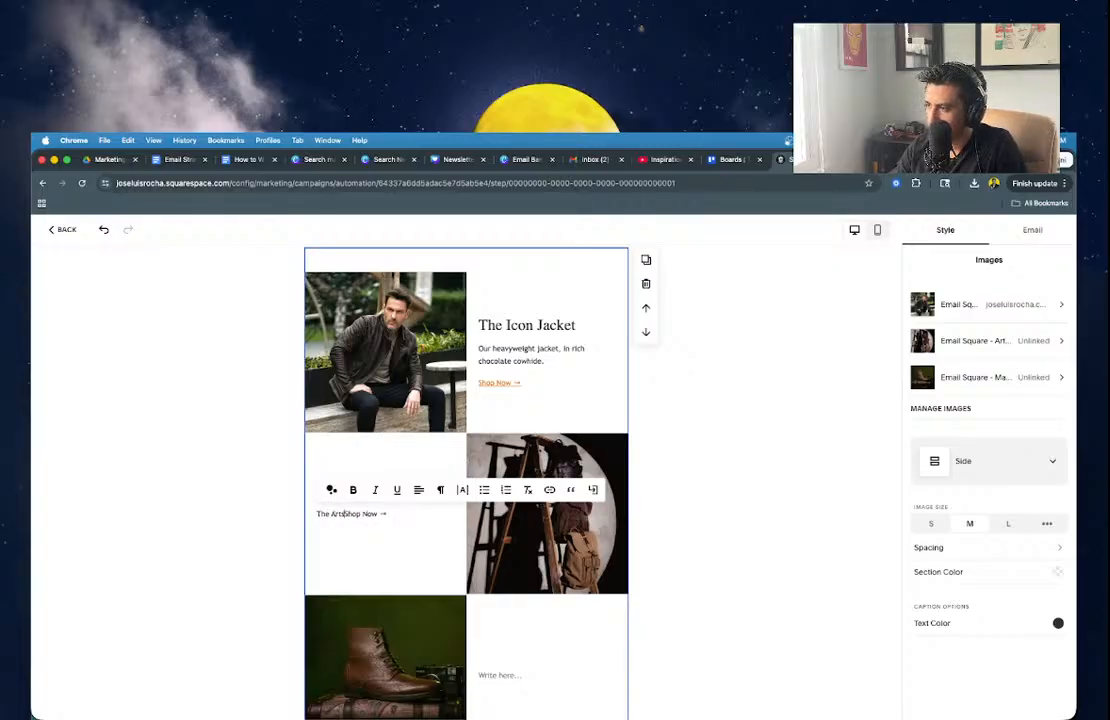
{"action": "type", "text": "san Backpack"}
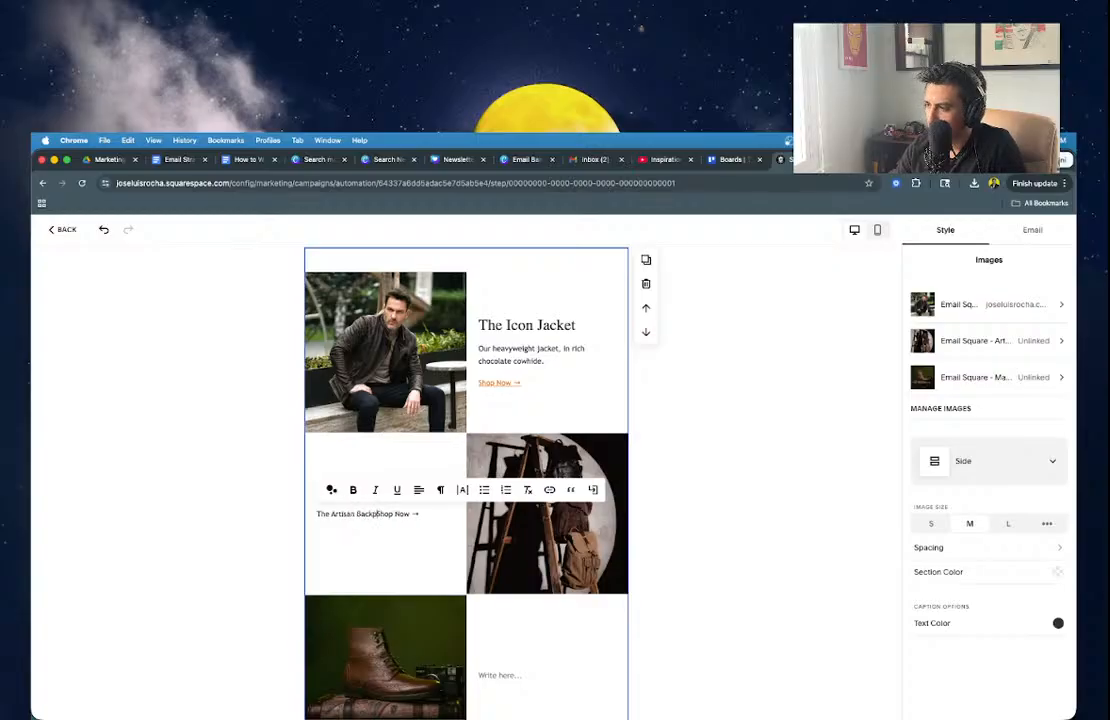
{"action": "key", "text": "Return"}
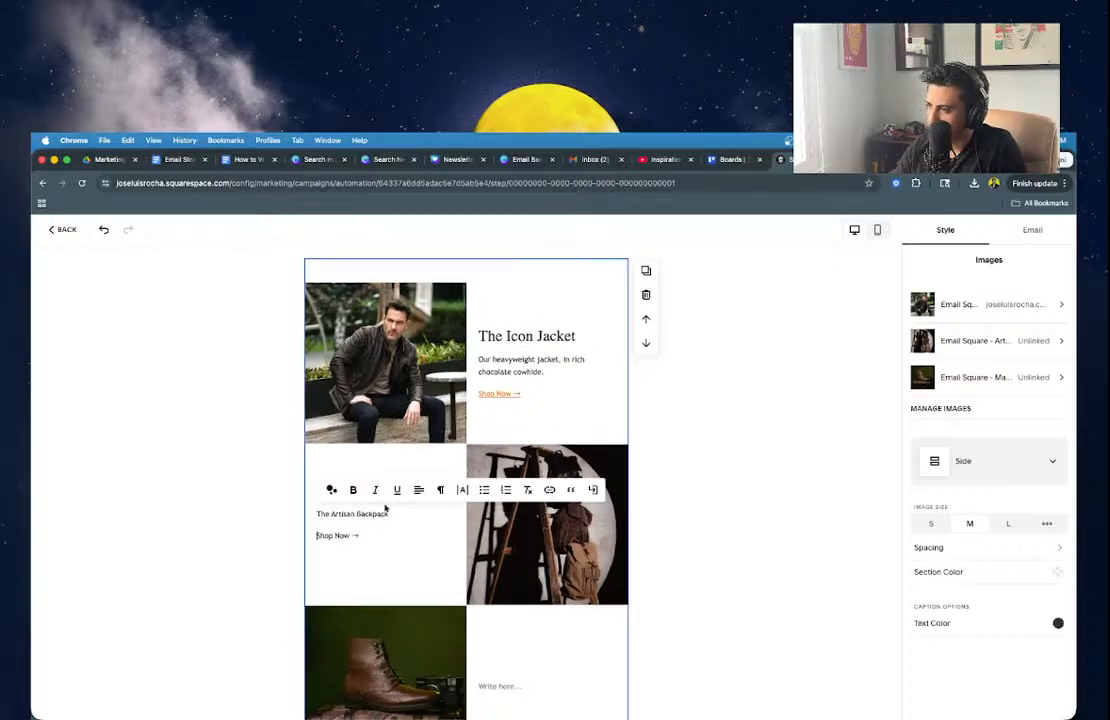
{"action": "triple_click", "coordinate": [355, 514]}
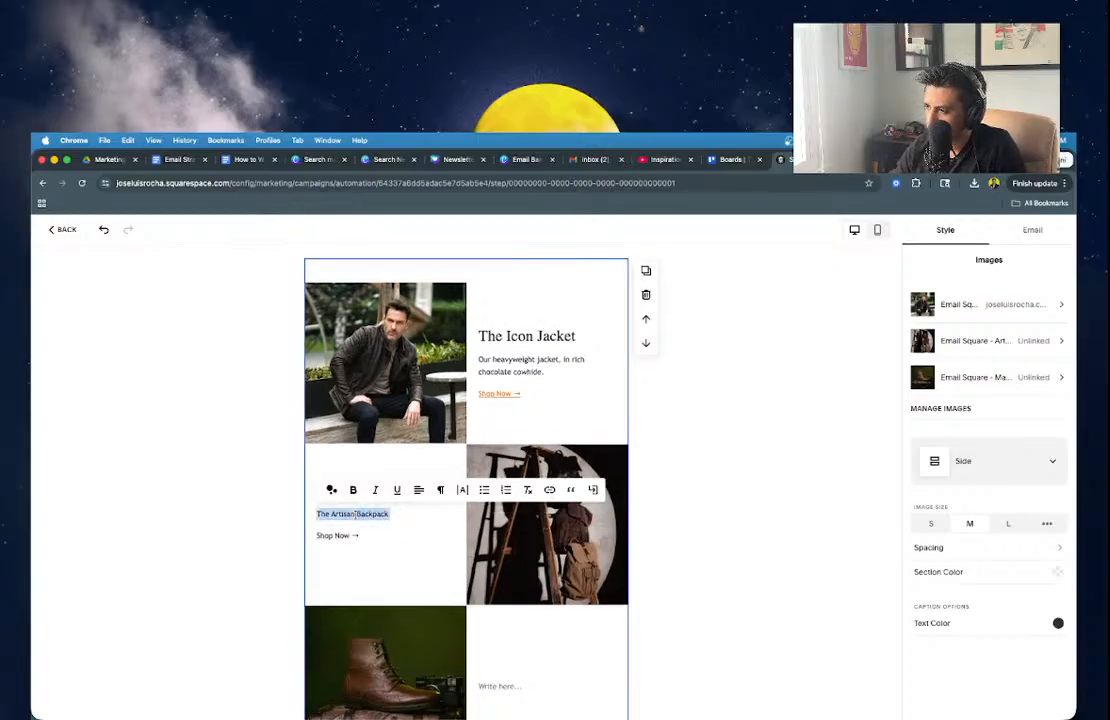
{"action": "left_click", "coordinate": [436, 490]}
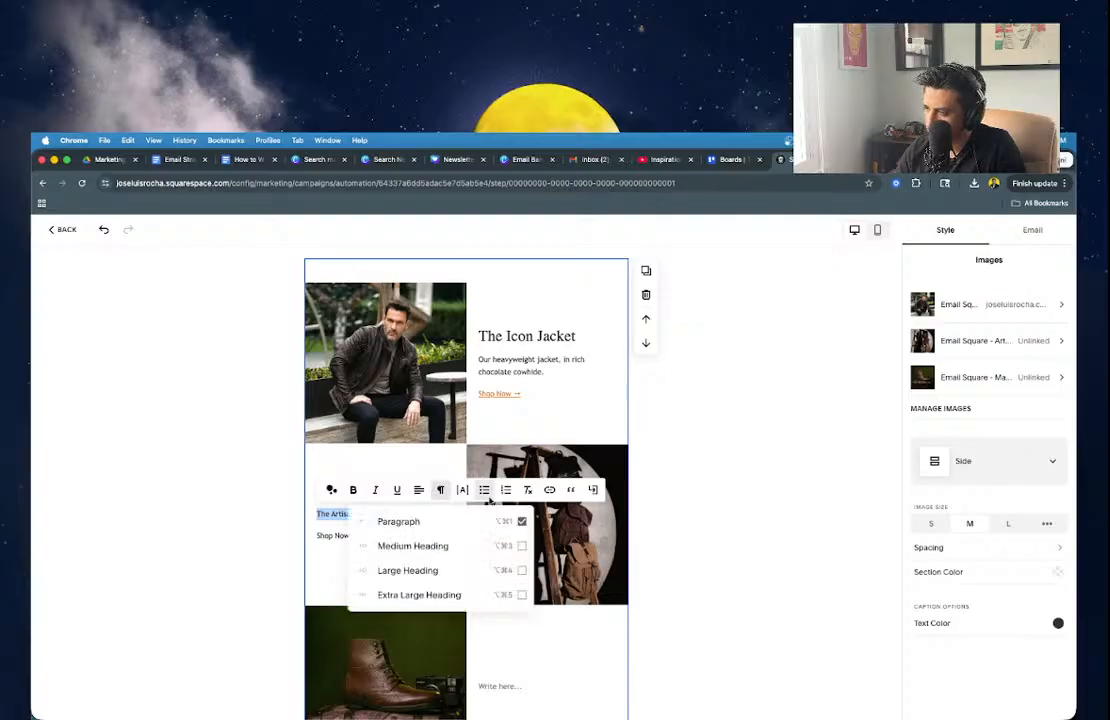
{"action": "left_click", "coordinate": [425, 572]}
{"action": "left_click", "coordinate": [270, 520]}
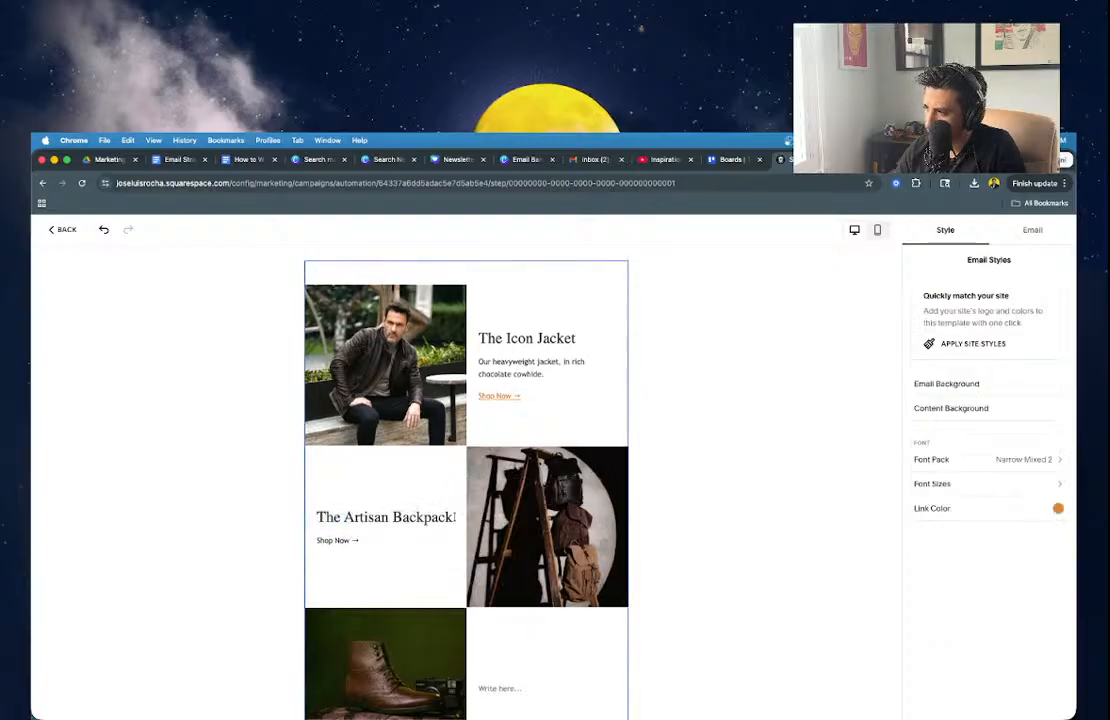
Write 'Functionality meets elegance in suede or leather options.' under the backpack title.
{"action": "left_click", "coordinate": [455, 517]}
{"action": "key", "text": "Return"}
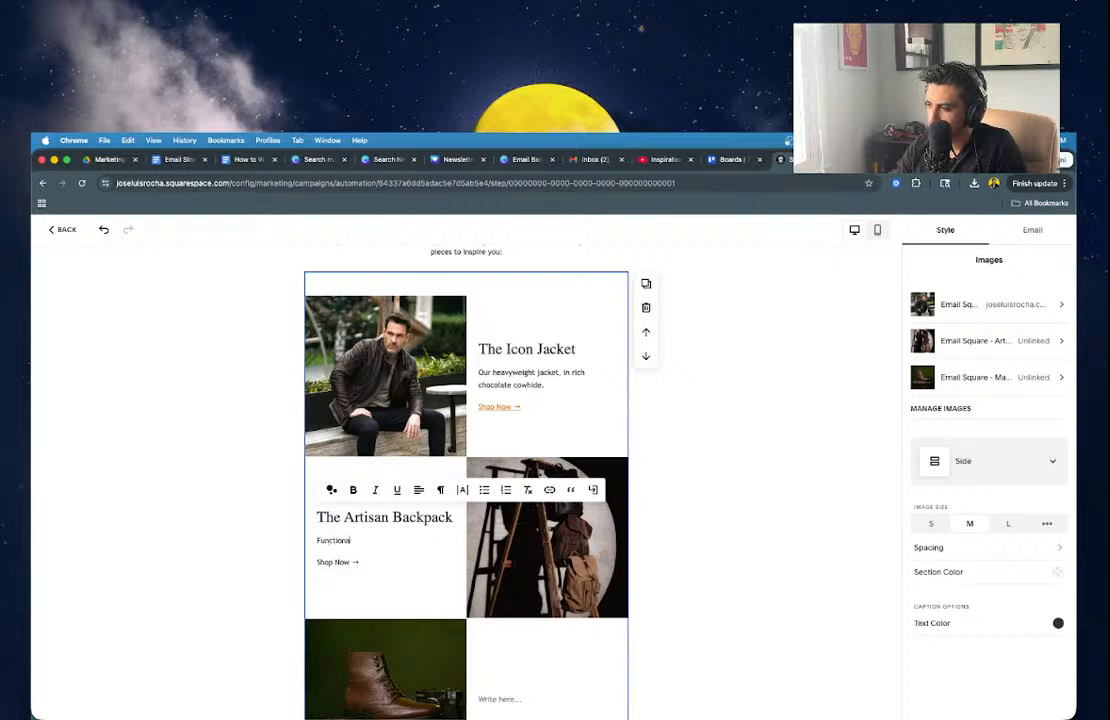
{"action": "type", "text": "med"}
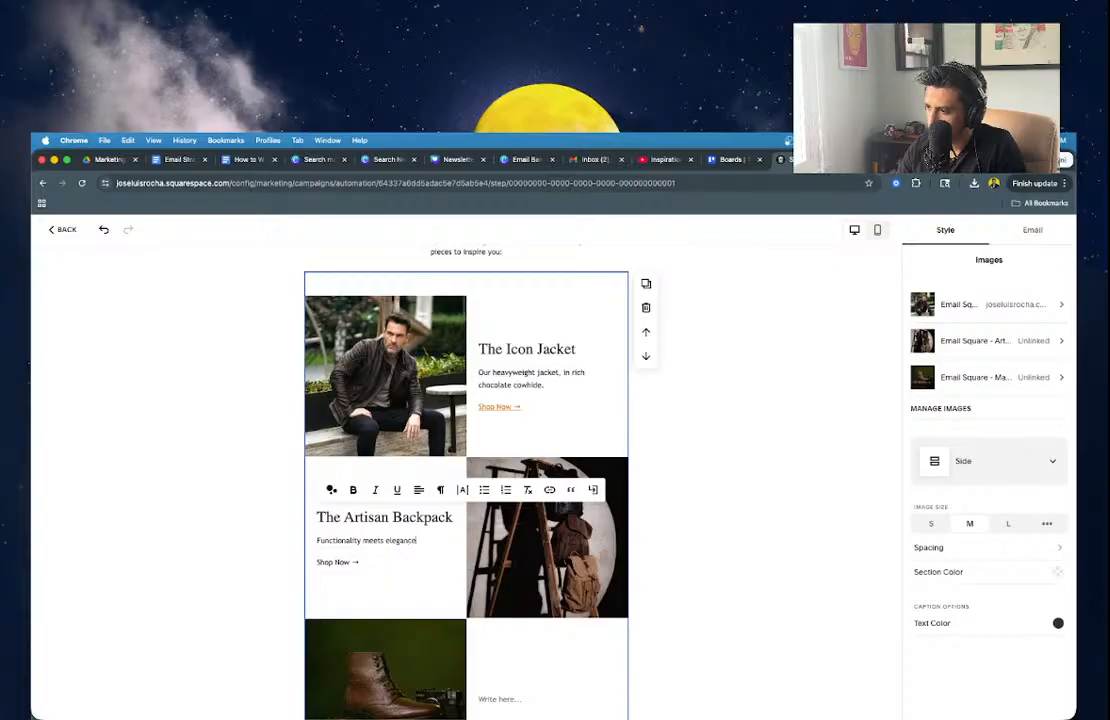
{"action": "type", "text": "e g"}
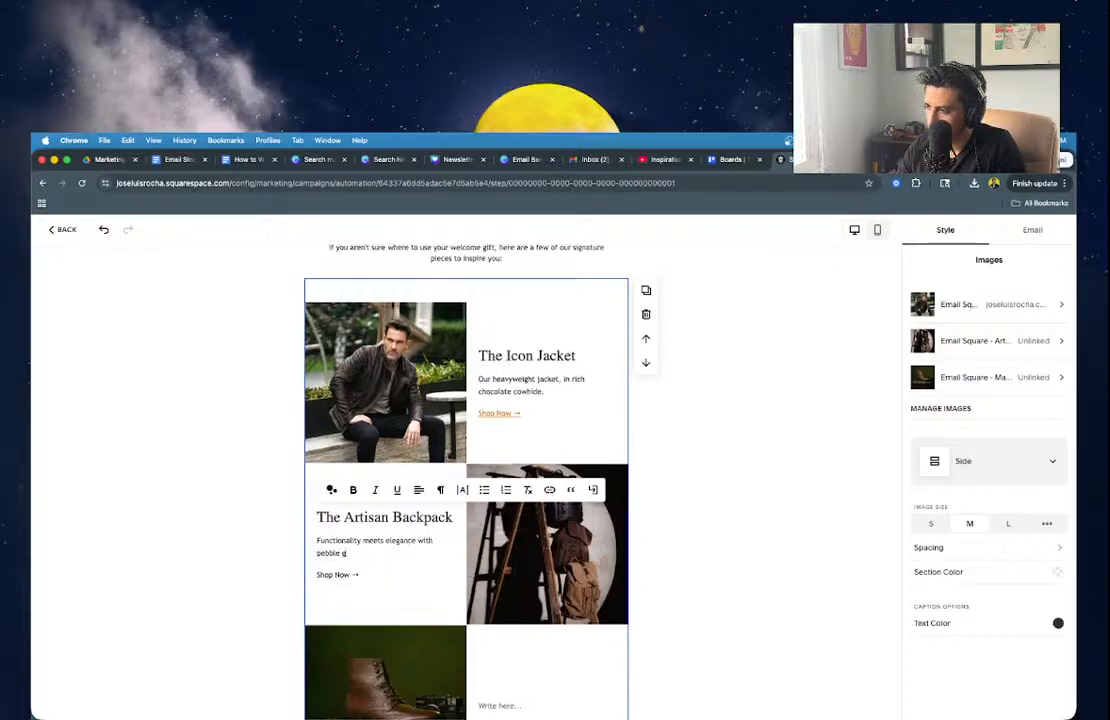
{"action": "type", "text": "rain leather"}
{"action": "key", "text": "BackSpace"}
{"action": "key", "text": "BackSpace"}
{"action": "key", "text": "BackSpace"}
{"action": "key", "text": "BackSpace"}
{"action": "key", "text": "BackSpace"}
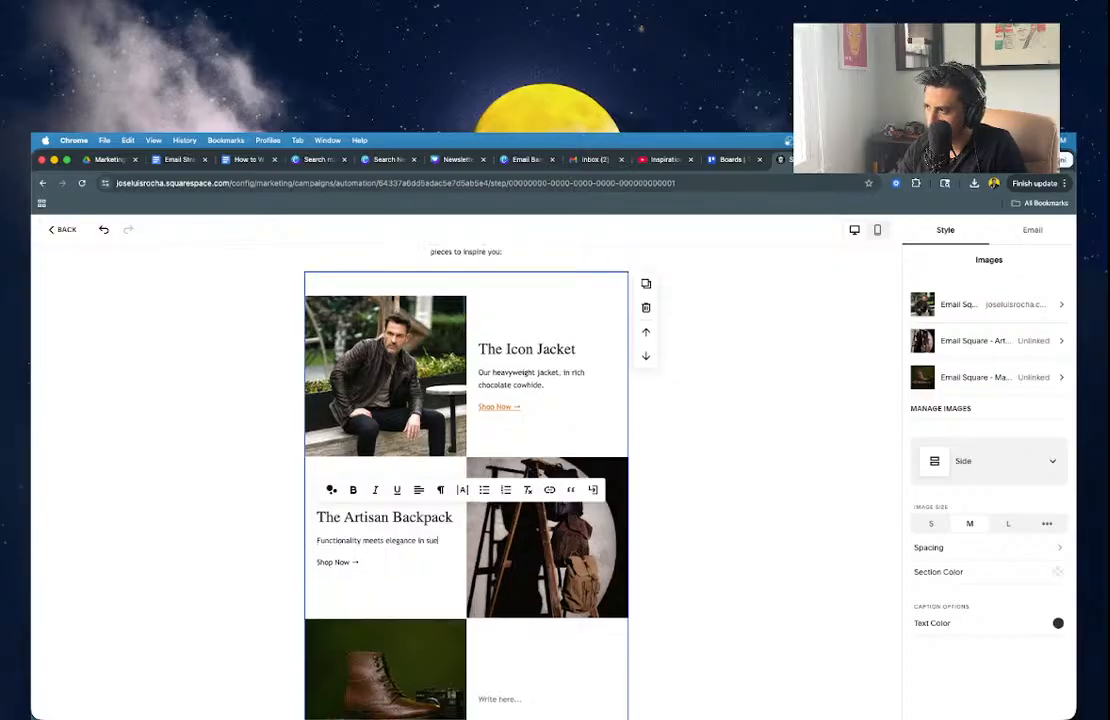
{"action": "type", "text": "de or leat"}
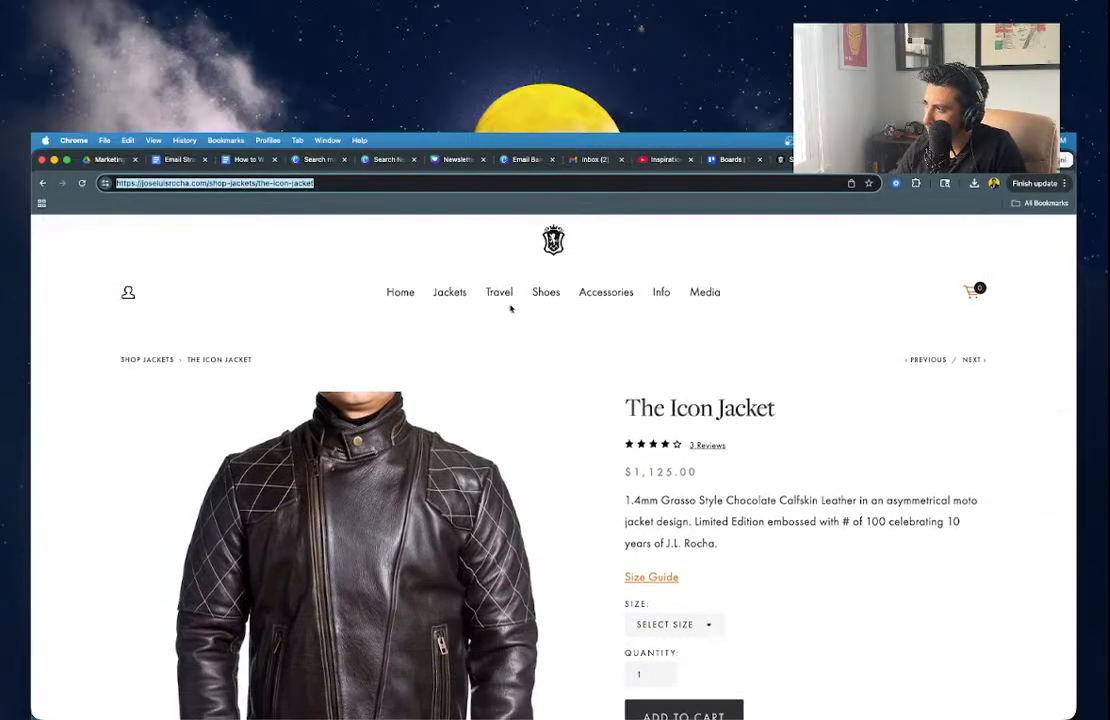
Copy the store's Backpacks category URL and link the backpack's Shop Now text to it.
{"action": "mouse_move", "coordinate": [463, 293]}
{"action": "mouse_move", "coordinate": [499, 292]}
{"action": "left_click", "coordinate": [516, 367]}
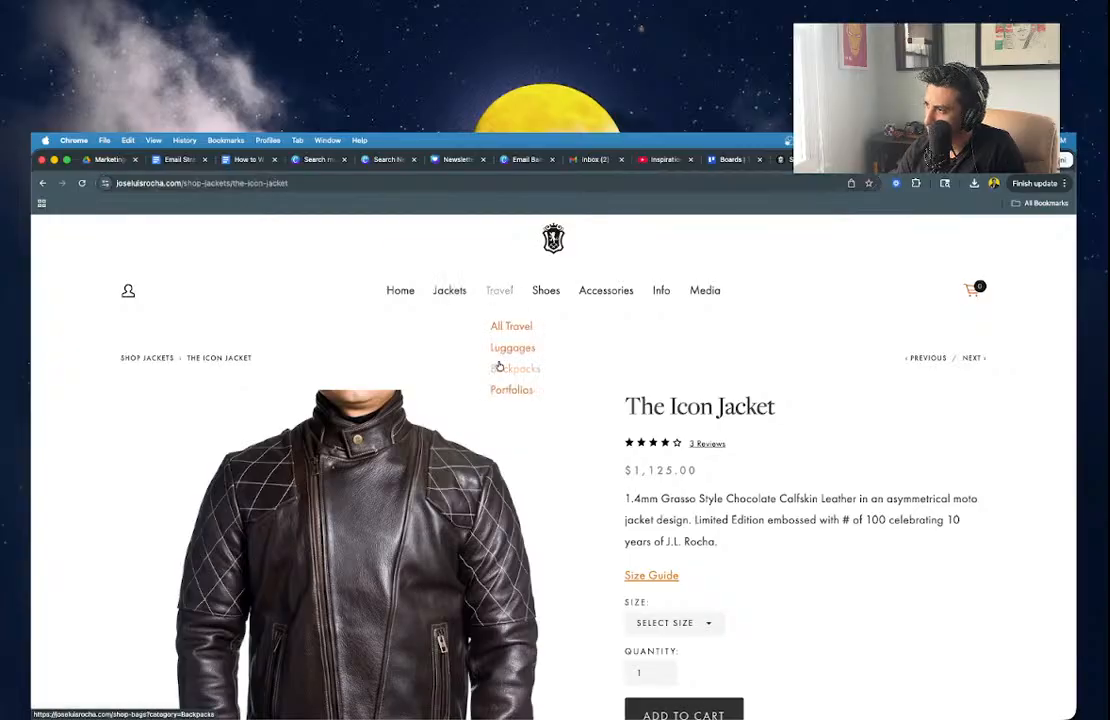
{"action": "triple_click", "coordinate": [311, 184]}
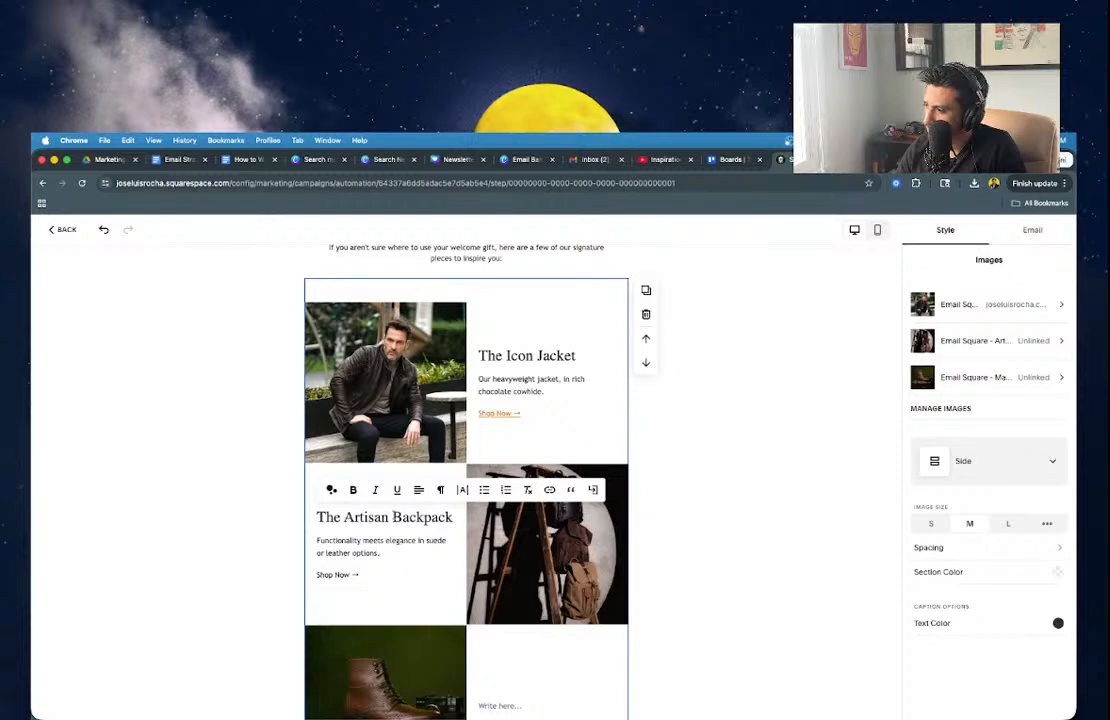
{"action": "left_click_drag", "start_coordinate": [318, 575], "coordinate": [360, 575]}
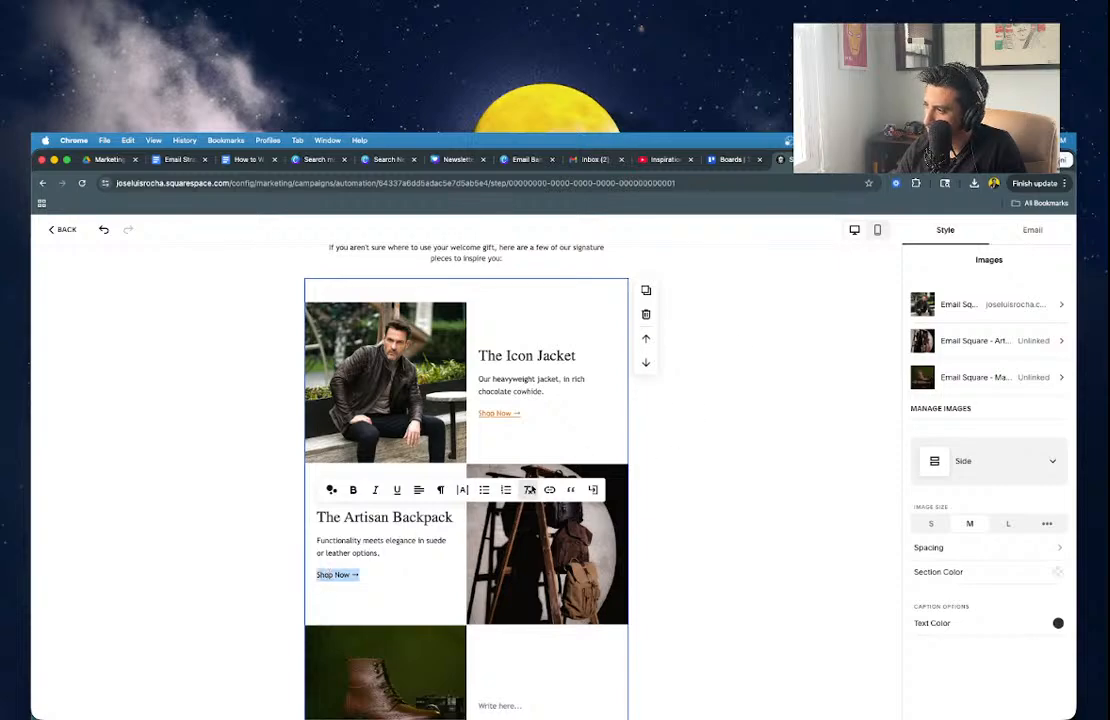
{"action": "left_click", "coordinate": [549, 490]}
{"action": "type", "text": "https://joseluisrocha.com/shop-bags"}
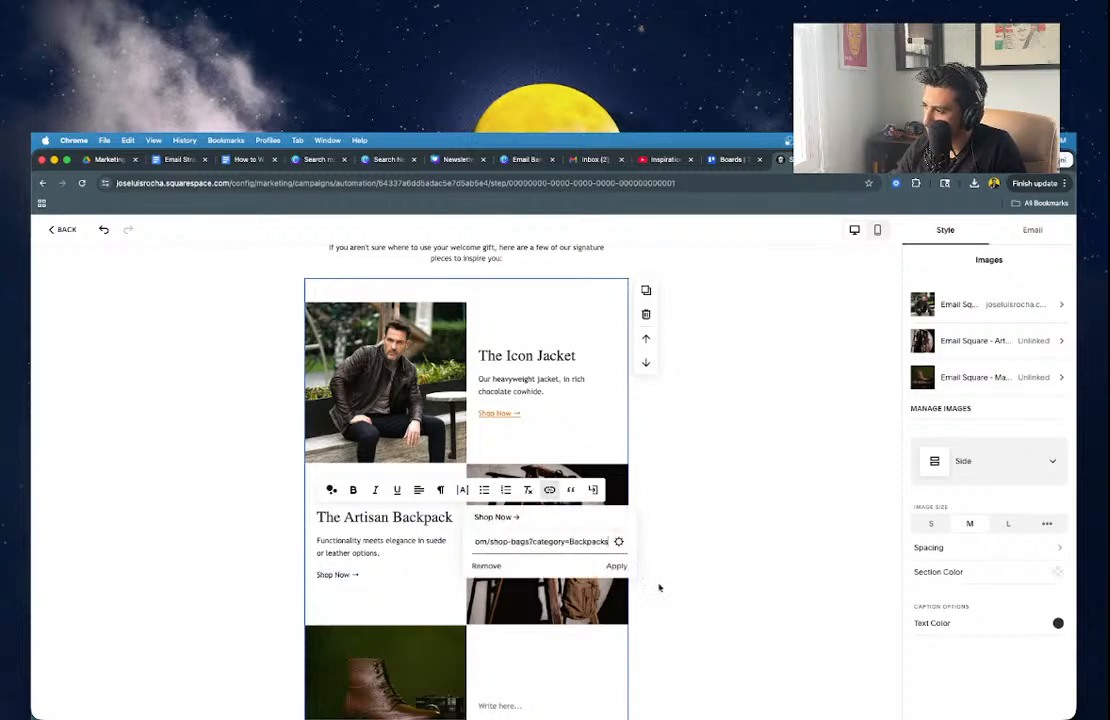
{"action": "left_click", "coordinate": [614, 568]}
{"action": "key", "text": "F11"}
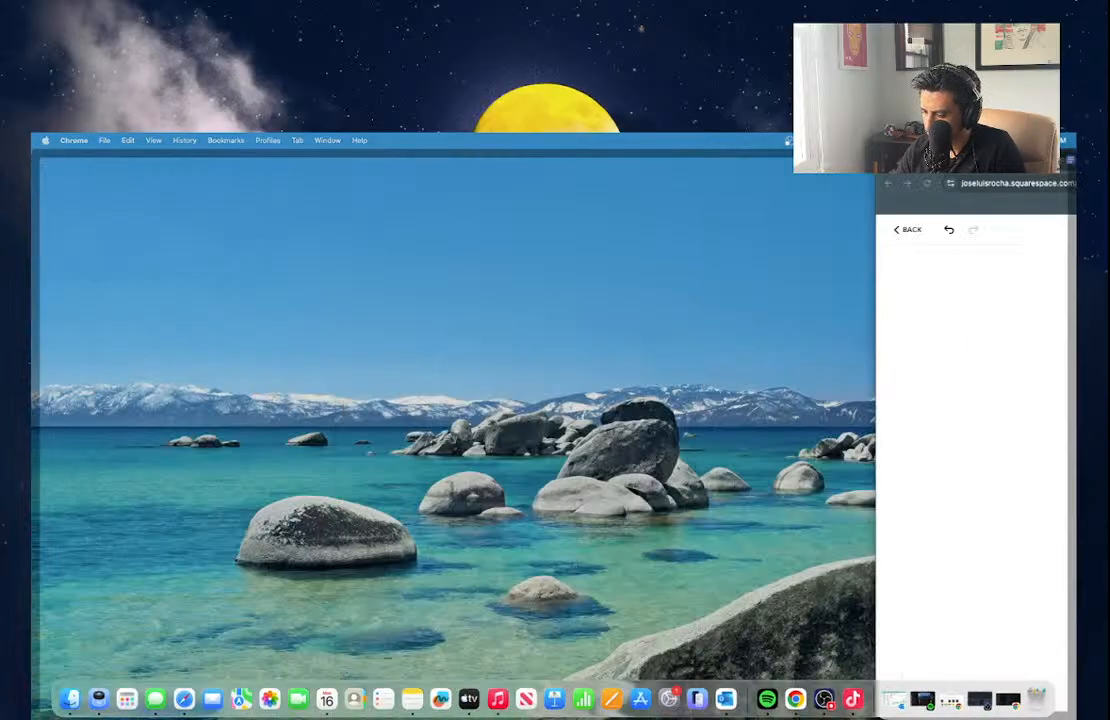
{"action": "key", "text": "F11"}
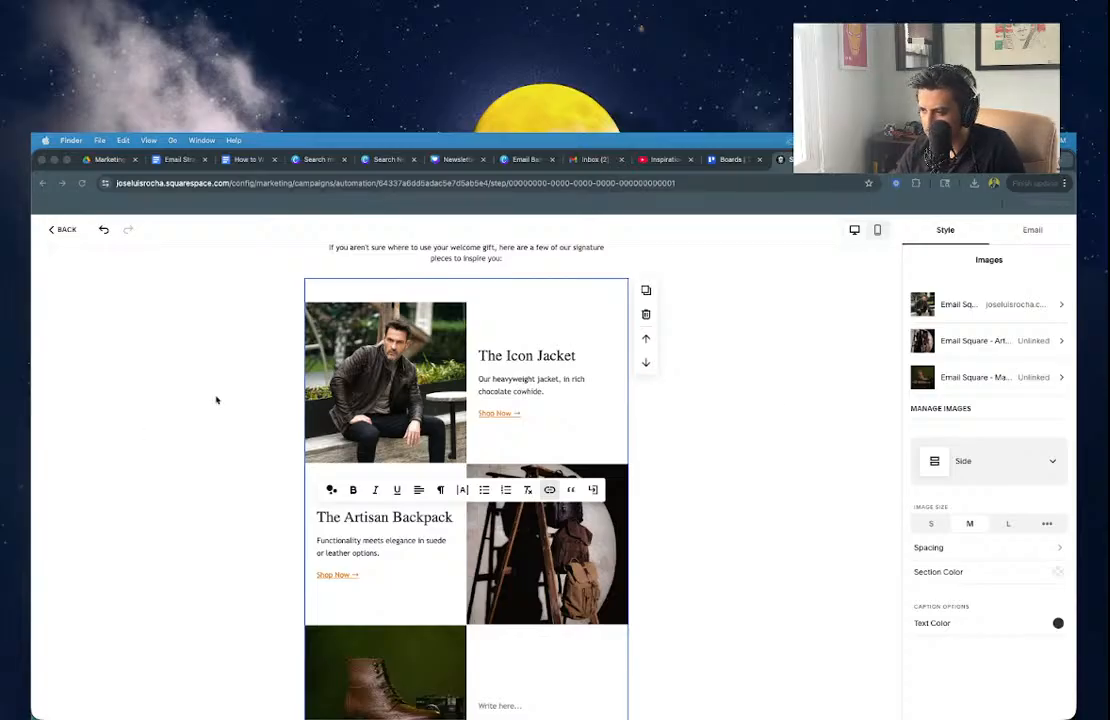
Set the backpack image's Clickthrough URL to the Backpacks page address.
{"action": "left_click", "coordinate": [645, 412]}
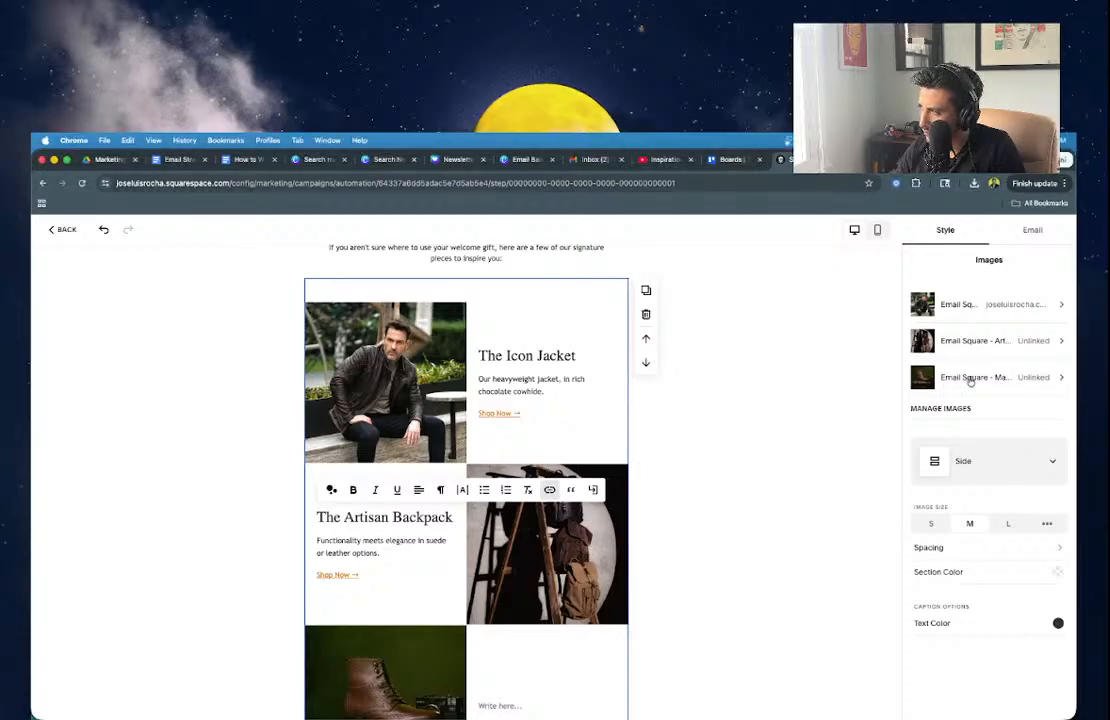
{"action": "left_click", "coordinate": [970, 344]}
{"action": "left_click", "coordinate": [947, 308]}
{"action": "key", "text": "super+v"}
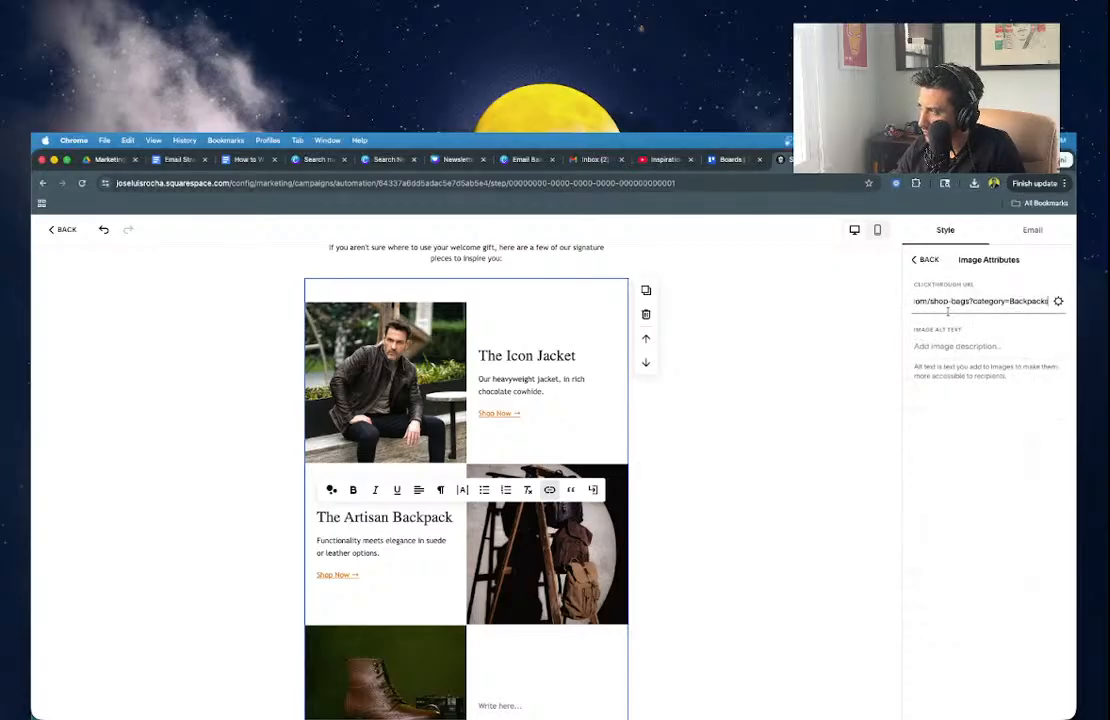
{"action": "left_click", "coordinate": [773, 383]}
{"action": "scroll", "coordinate": [486, 605], "scroll_direction": "down", "scroll_amount": 3}
{"action": "left_click", "coordinate": [486, 602]}
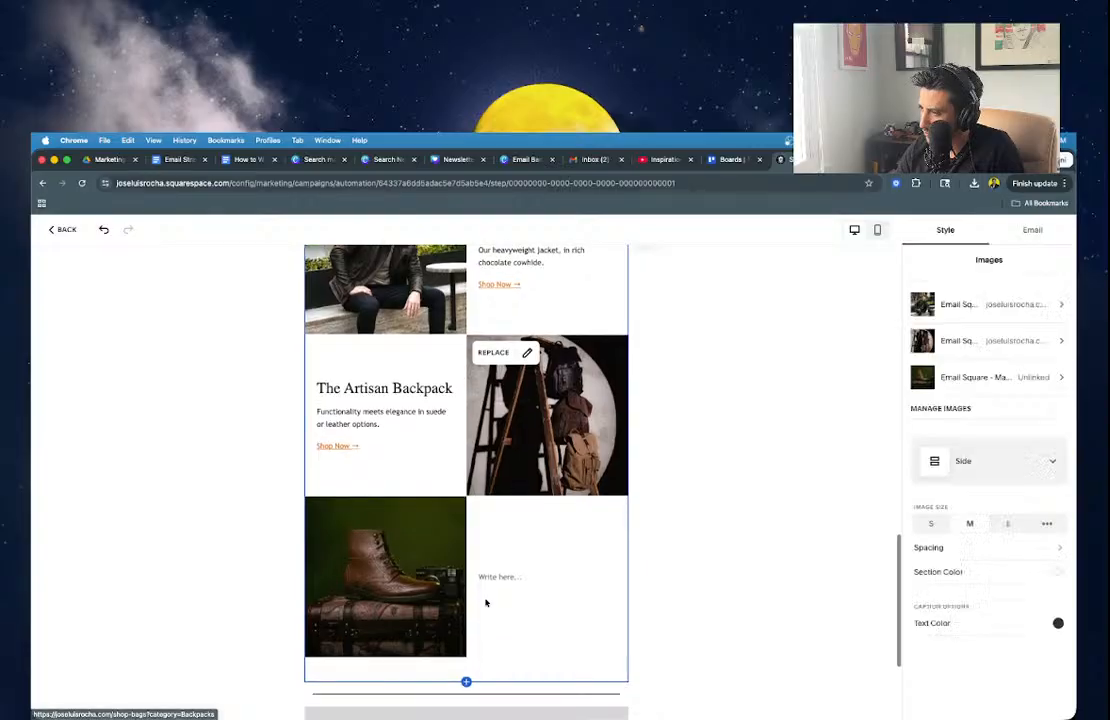
Add the 'The Marquez Boot' Large Heading and wingtip combat boot description to the third card.
{"action": "left_click", "coordinate": [492, 577]}
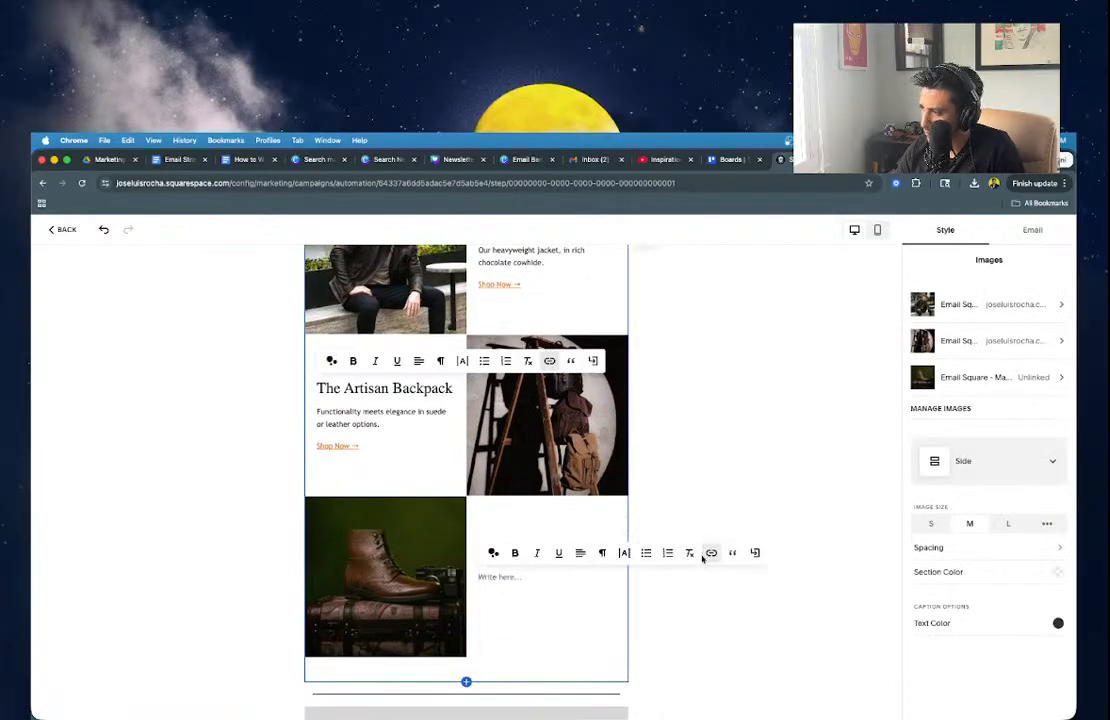
{"action": "left_click", "coordinate": [600, 553]}
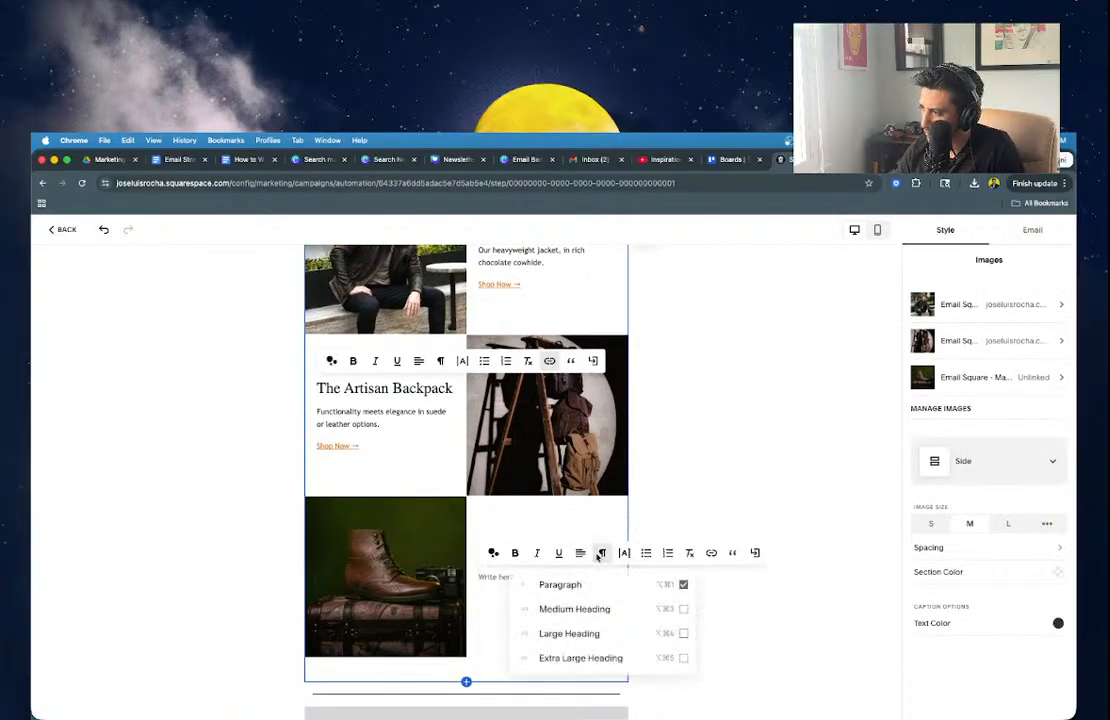
{"action": "left_click", "coordinate": [567, 633]}
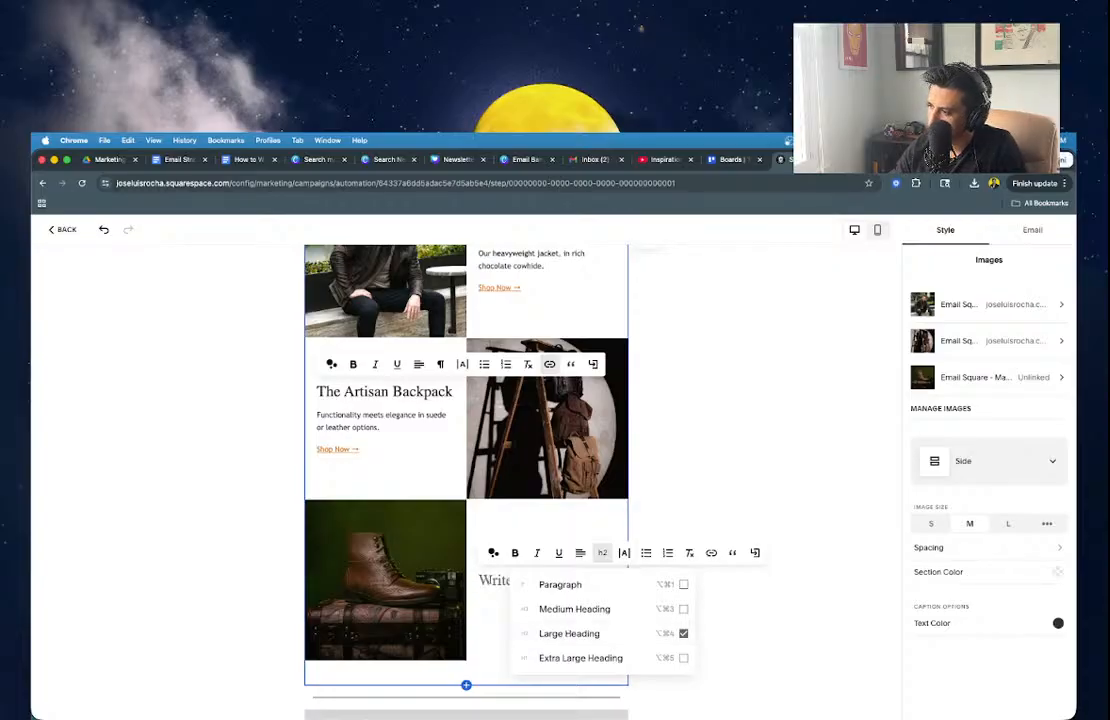
{"action": "left_click", "coordinate": [483, 579]}
{"action": "type", "text": "The "}
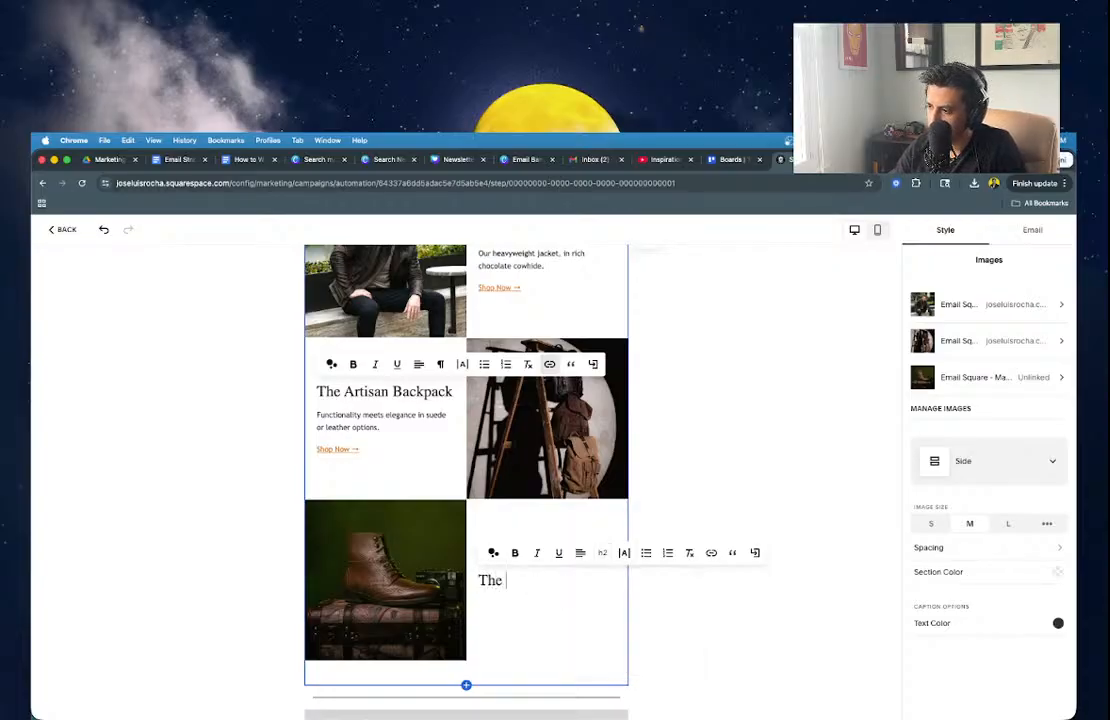
{"action": "type", "text": "Marquez Boot"}
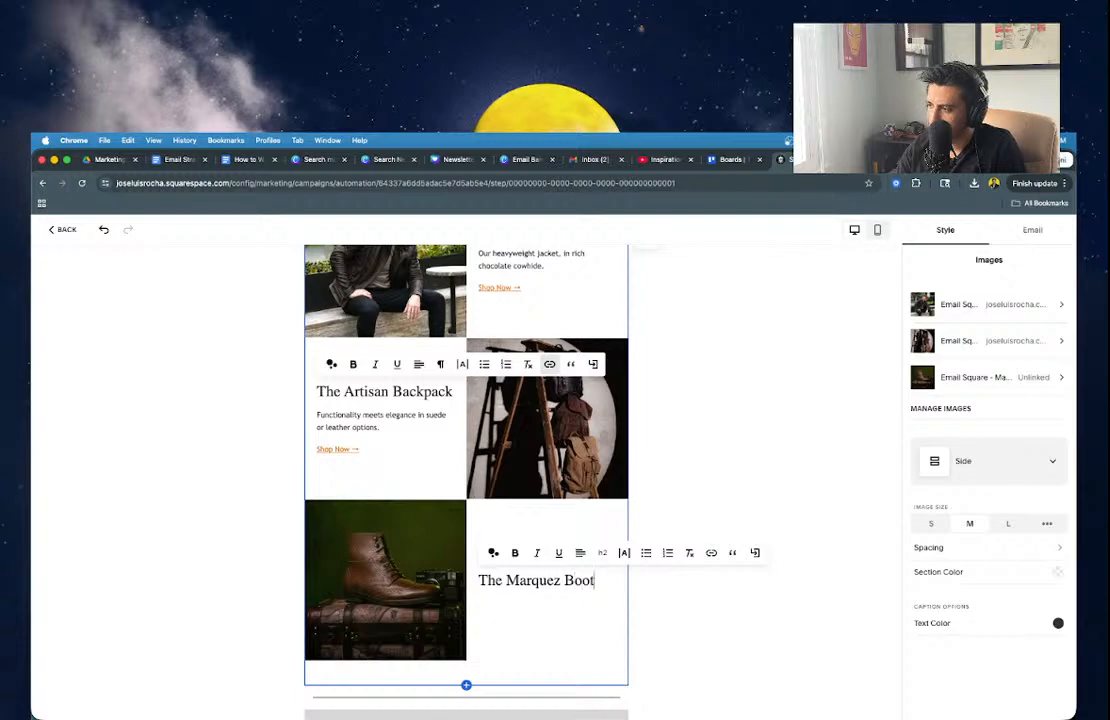
{"action": "key", "text": "Return"}
{"action": "type", "text": "A wingtip combat boot re"}
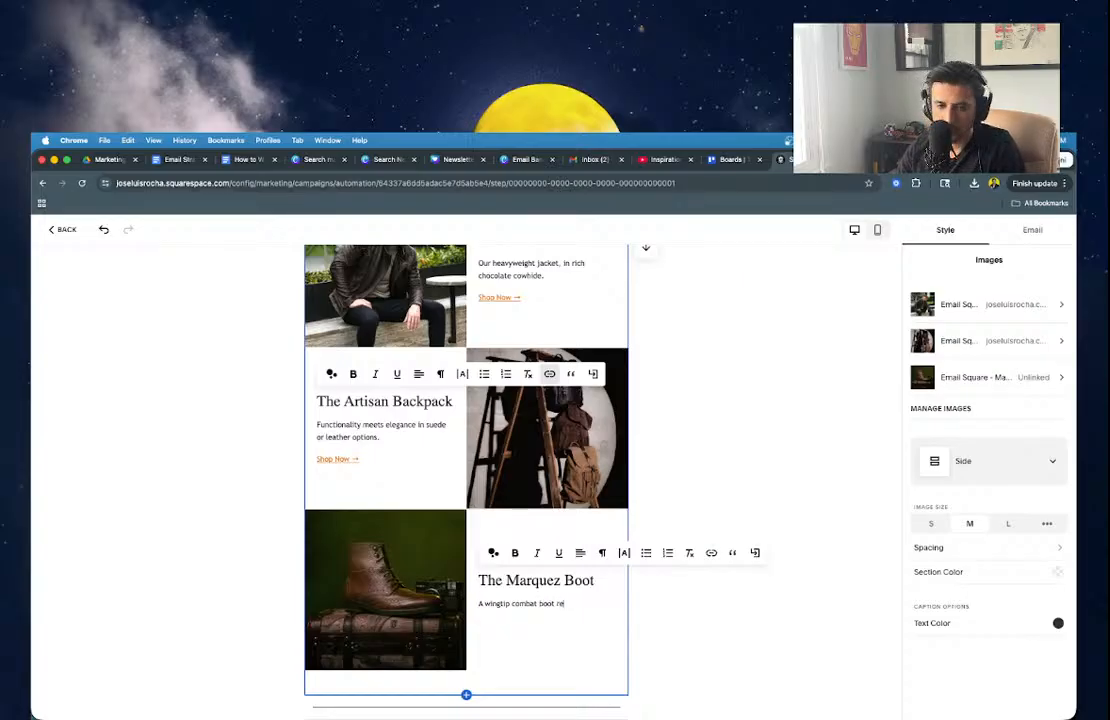
{"action": "type", "text": "ady for any road you travel."}
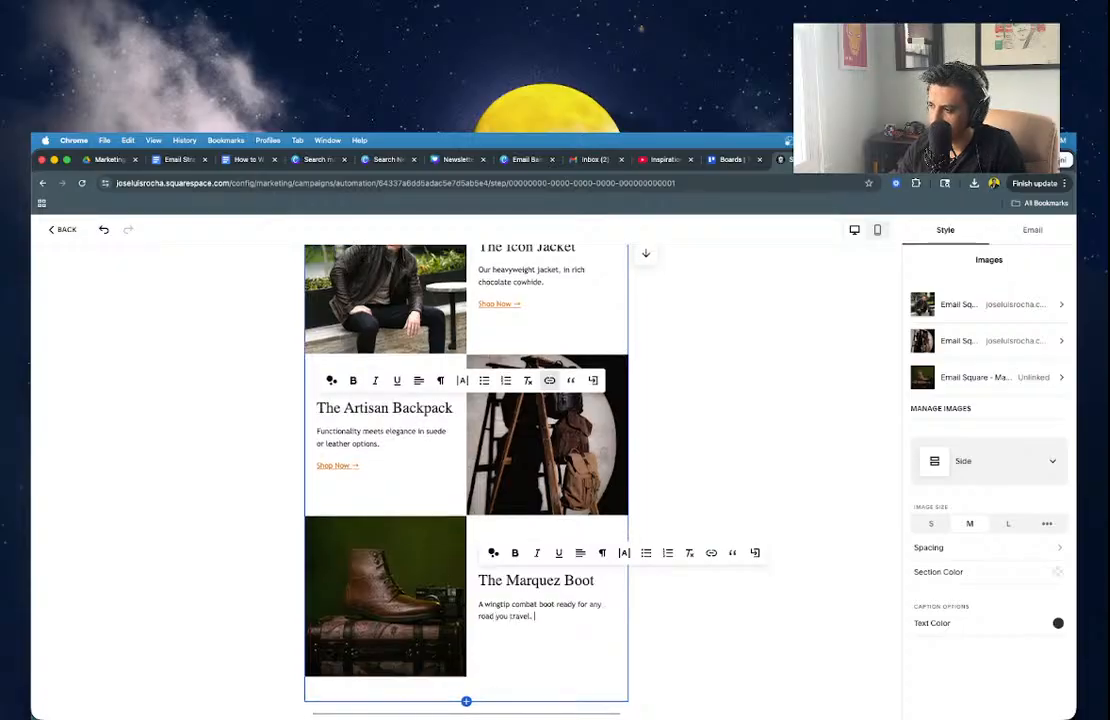
Copy the backpack's Shop Now link and paste it beneath the boot description.
{"action": "left_click_drag", "start_coordinate": [316, 476], "coordinate": [362, 474]}
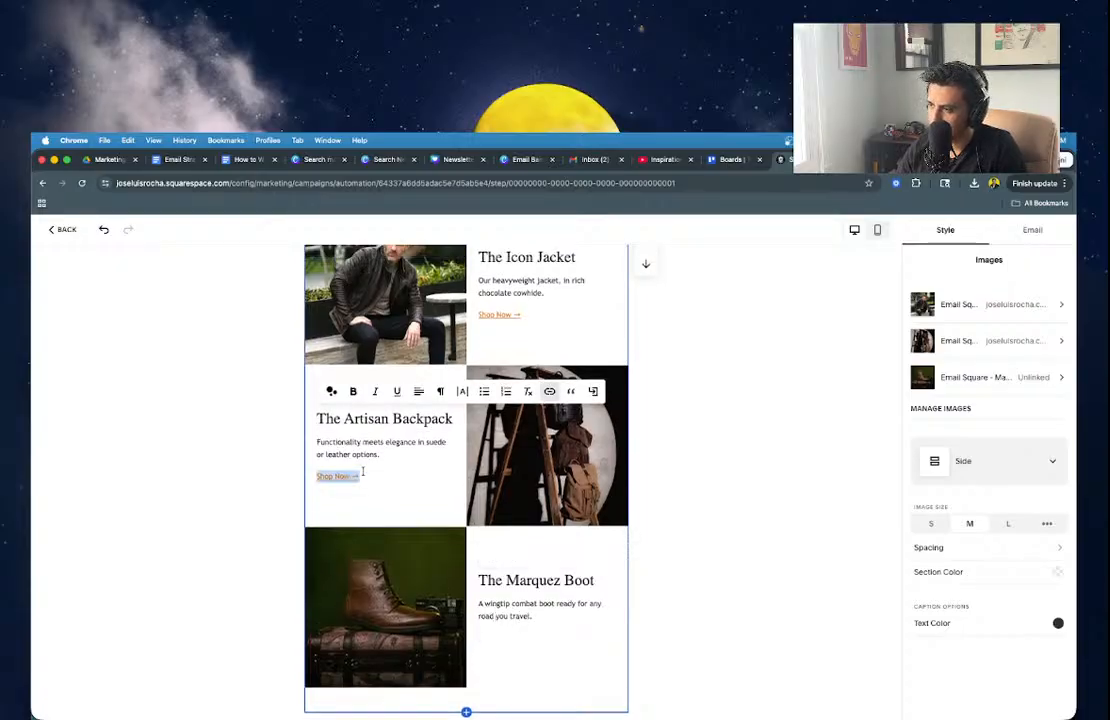
{"action": "key", "text": "ctrl+c"}
{"action": "left_click", "coordinate": [543, 644]}
{"action": "key", "text": "Return"}
{"action": "key", "text": "ctrl+v"}
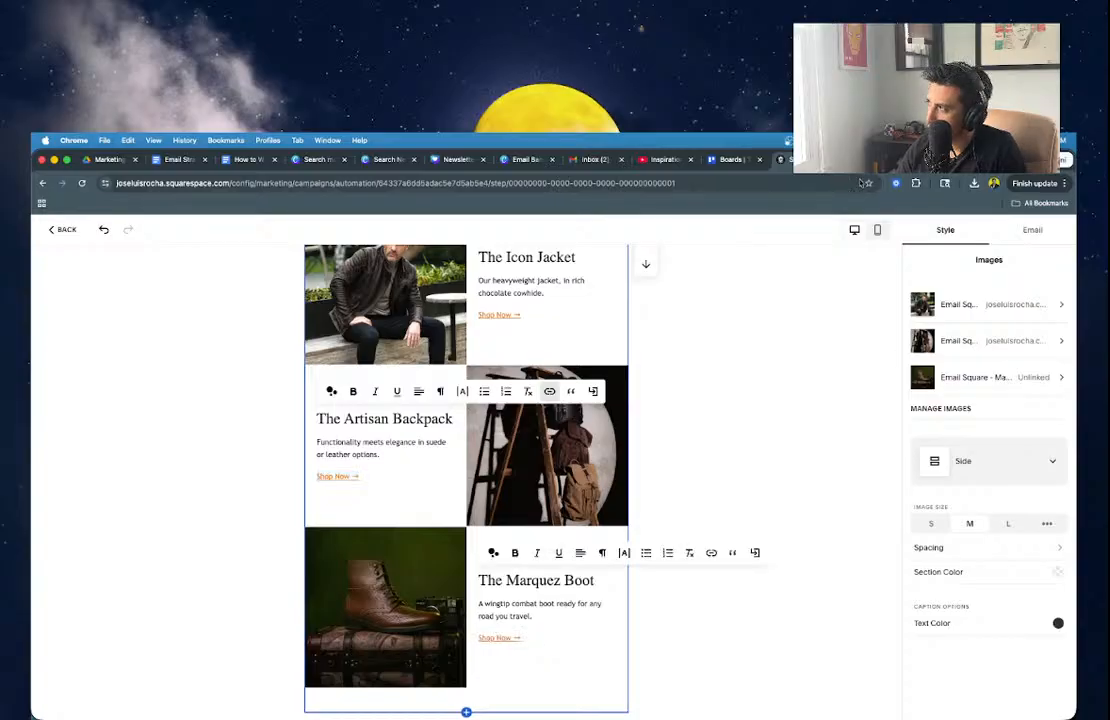
Copy the web address of the Marquez Combat Boot in Walnut product page from the live store.
{"action": "left_click", "coordinate": [858, 161]}
{"action": "mouse_move", "coordinate": [513, 297]}
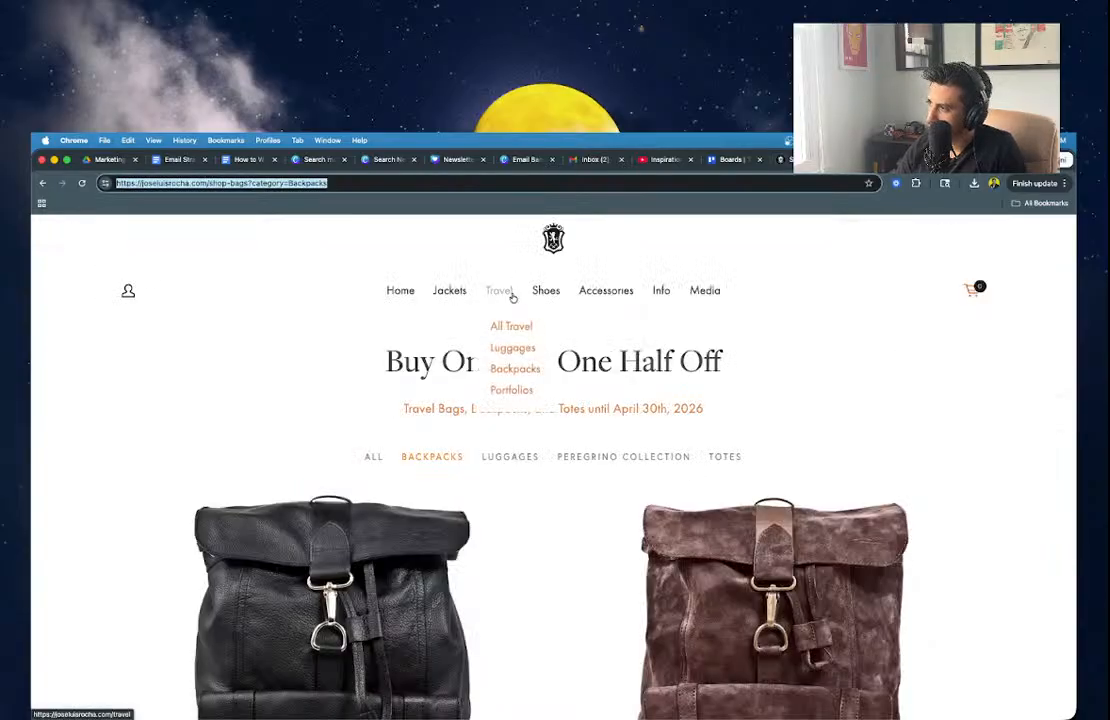
{"action": "left_click", "coordinate": [546, 347]}
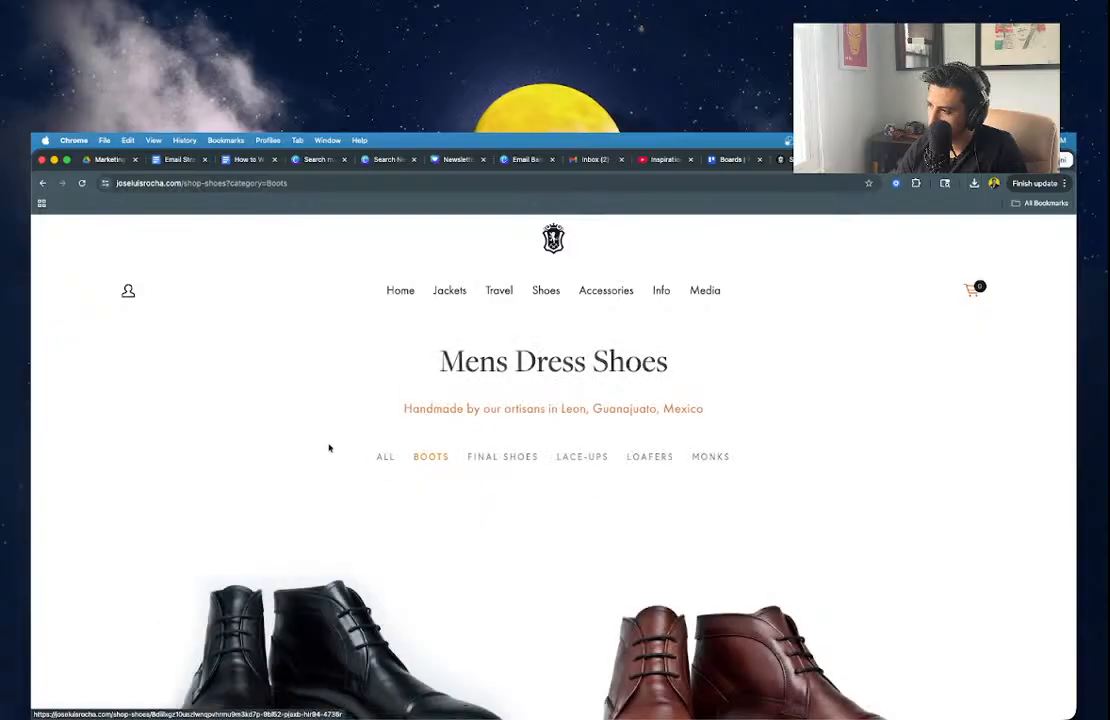
{"action": "scroll", "coordinate": [396, 555], "scroll_direction": "down", "scroll_amount": 10}
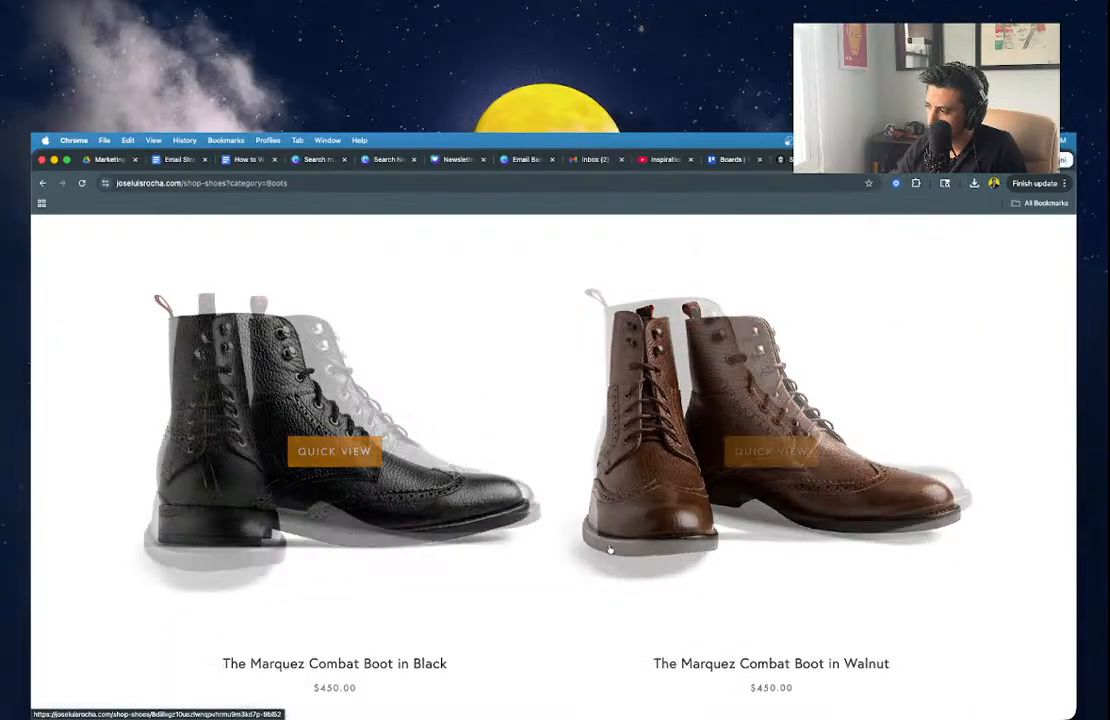
{"action": "left_click", "coordinate": [696, 543]}
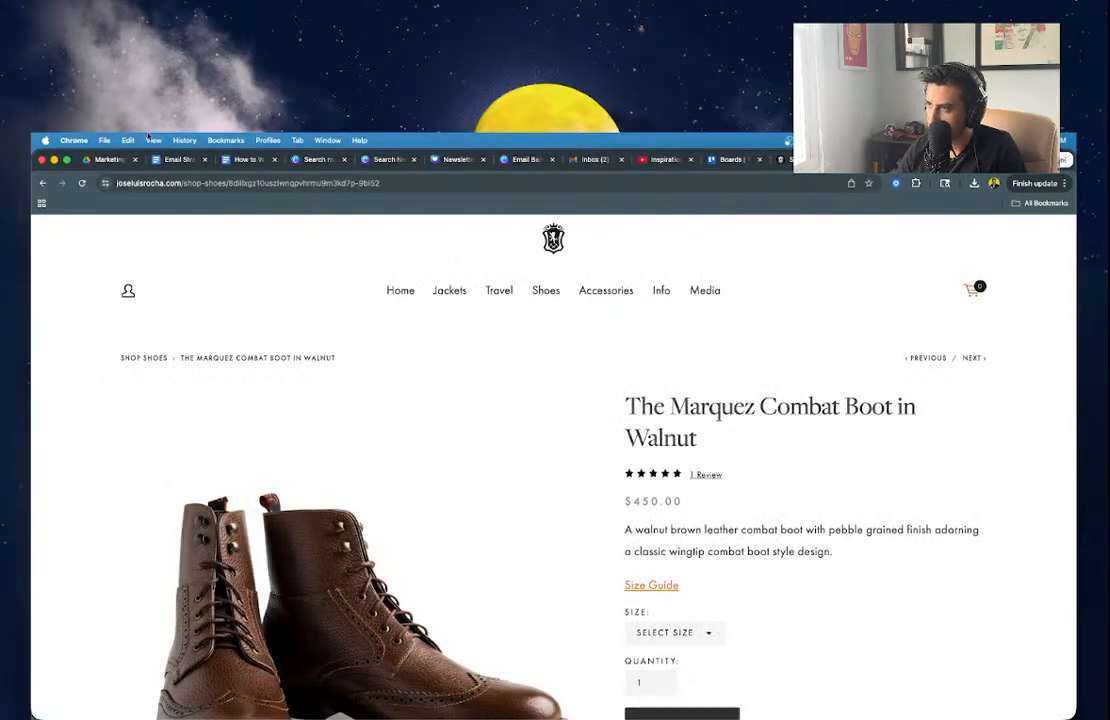
{"action": "left_click", "coordinate": [185, 184]}
{"action": "key", "text": "super+a"}
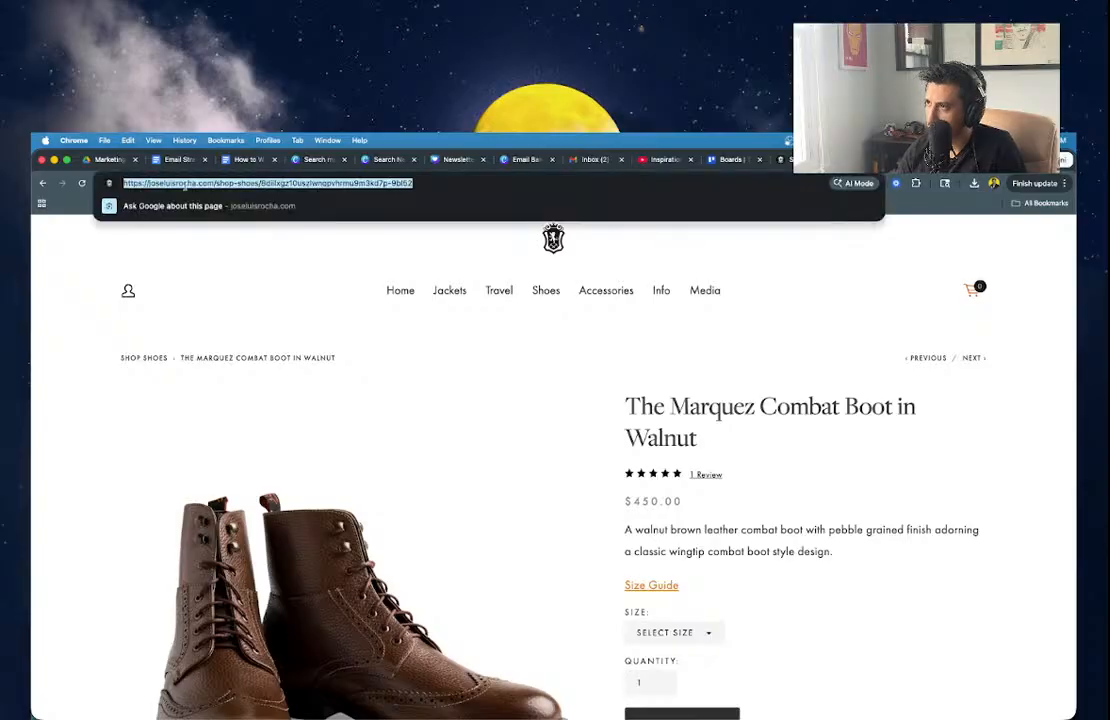
Replace the Marquez Boot's Shop Now link with the Walnut boot page address.
{"action": "left_click", "coordinate": [806, 160]}
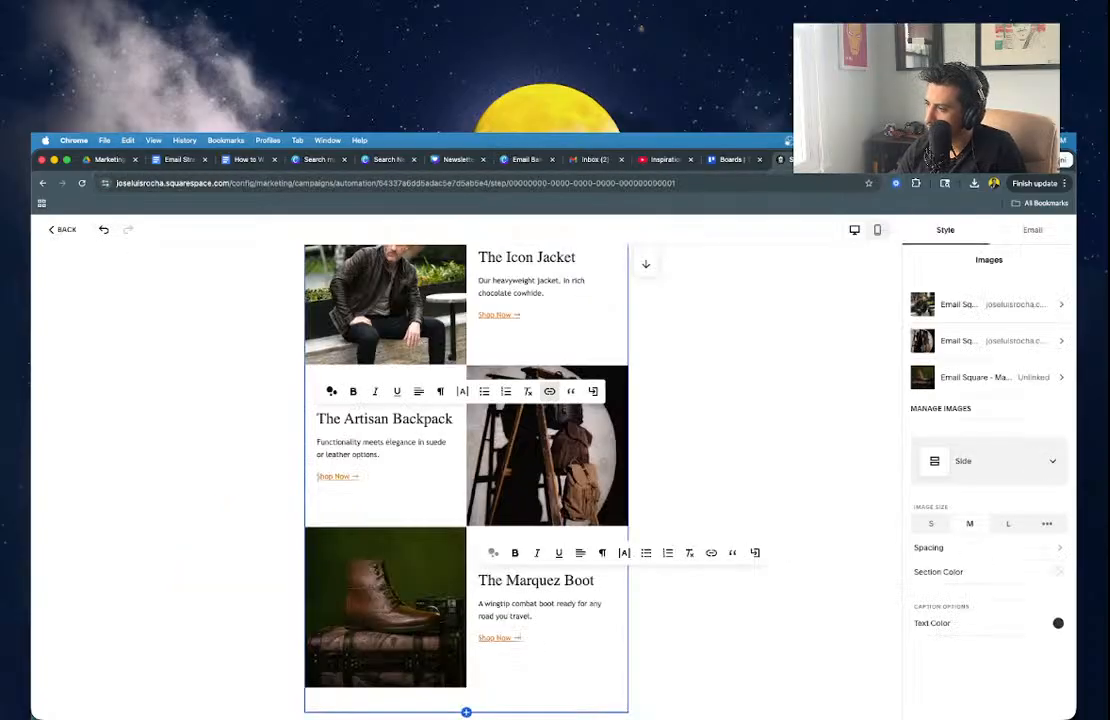
{"action": "triple_click", "coordinate": [526, 637]}
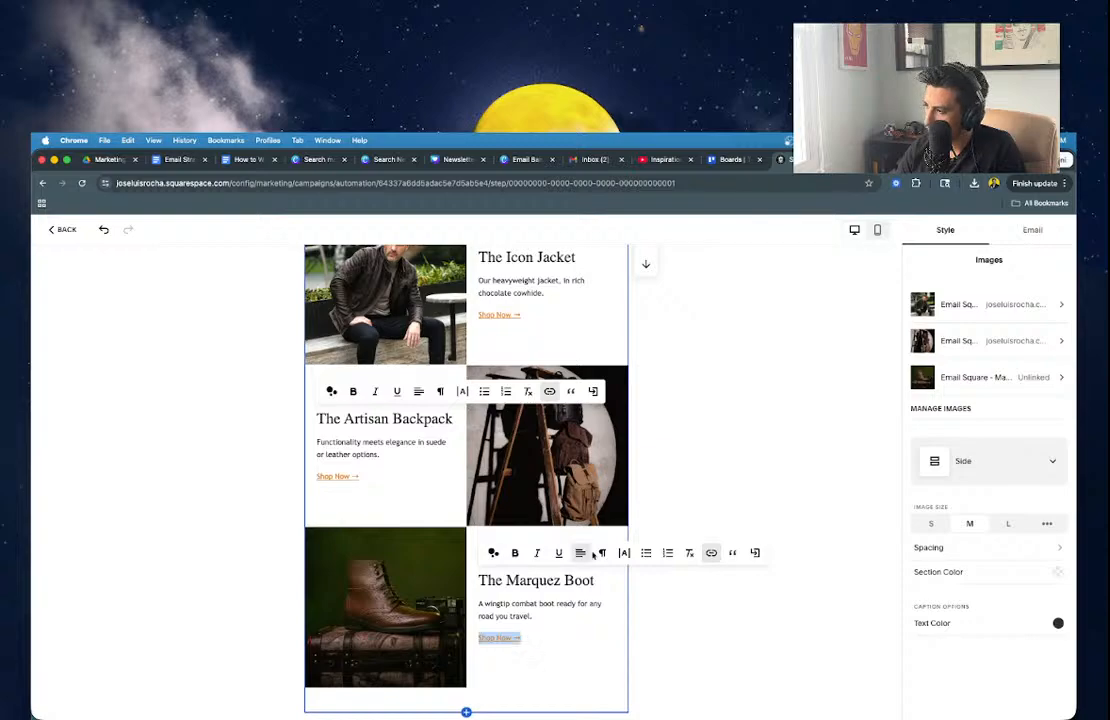
{"action": "left_click", "coordinate": [711, 552]}
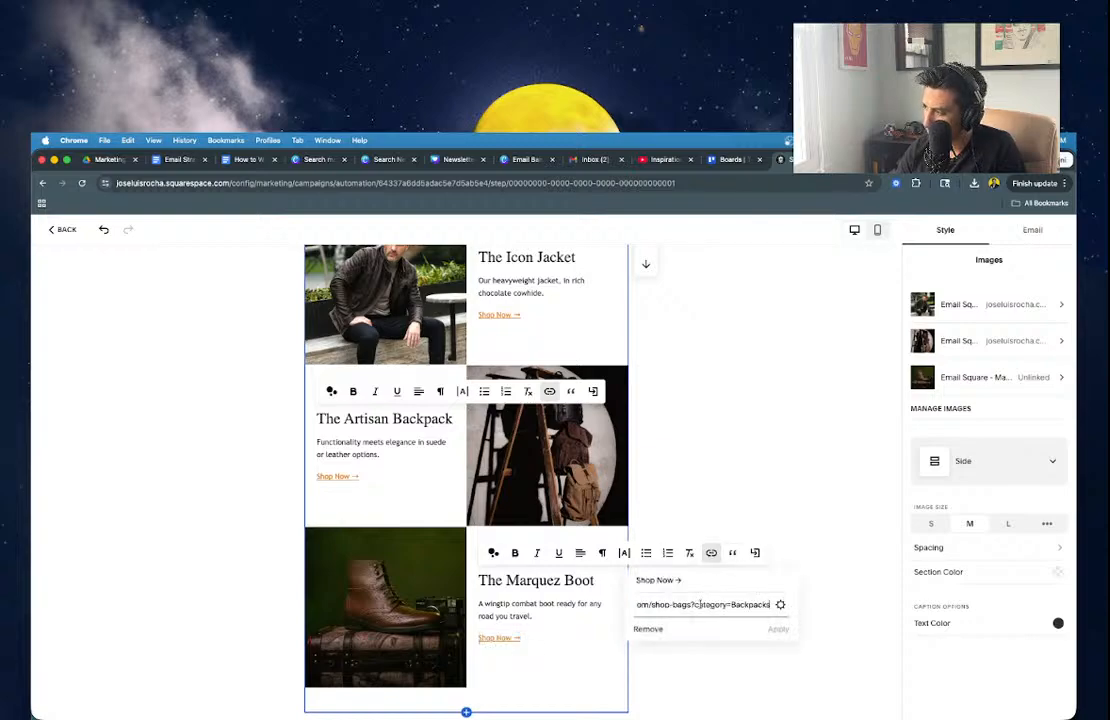
{"action": "key", "text": "ctrl+a"}
{"action": "key", "text": "ctrl+v"}
{"action": "left_click", "coordinate": [778, 628]}
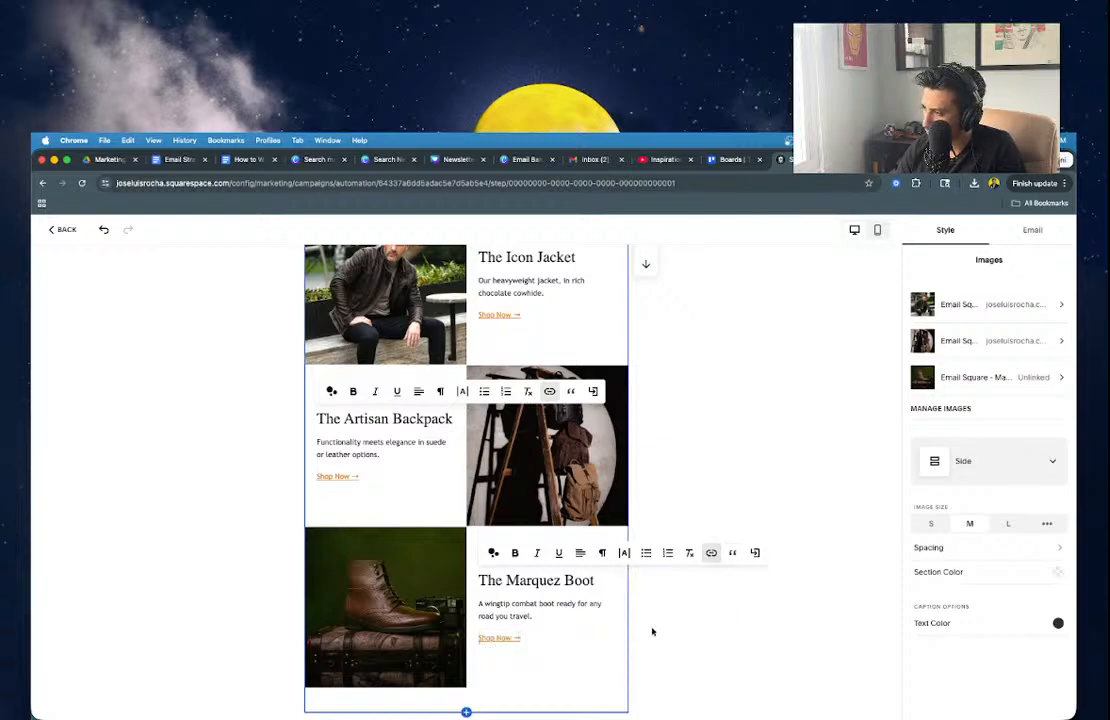
{"action": "left_click", "coordinate": [651, 631]}
Paste the Walnut boot page address as the boot image's Clickthrough URL.
{"action": "left_click", "coordinate": [554, 589]}
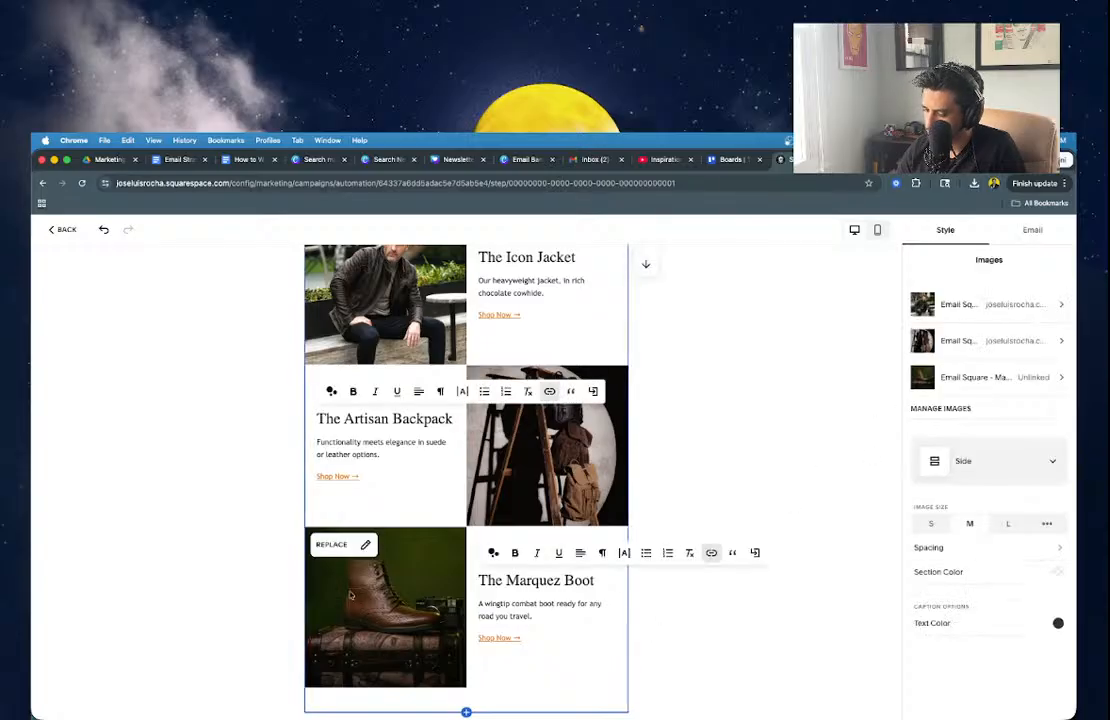
{"action": "left_click", "coordinate": [970, 380]}
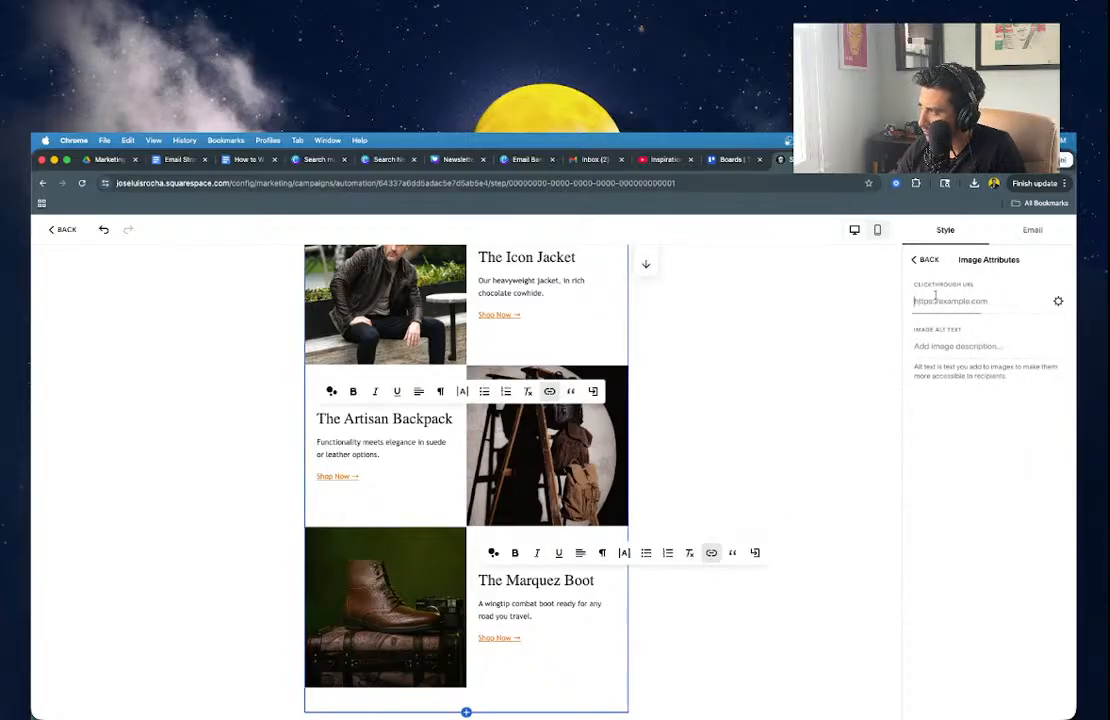
{"action": "key", "text": "ctrl+v"}
{"action": "left_click", "coordinate": [790, 464]}
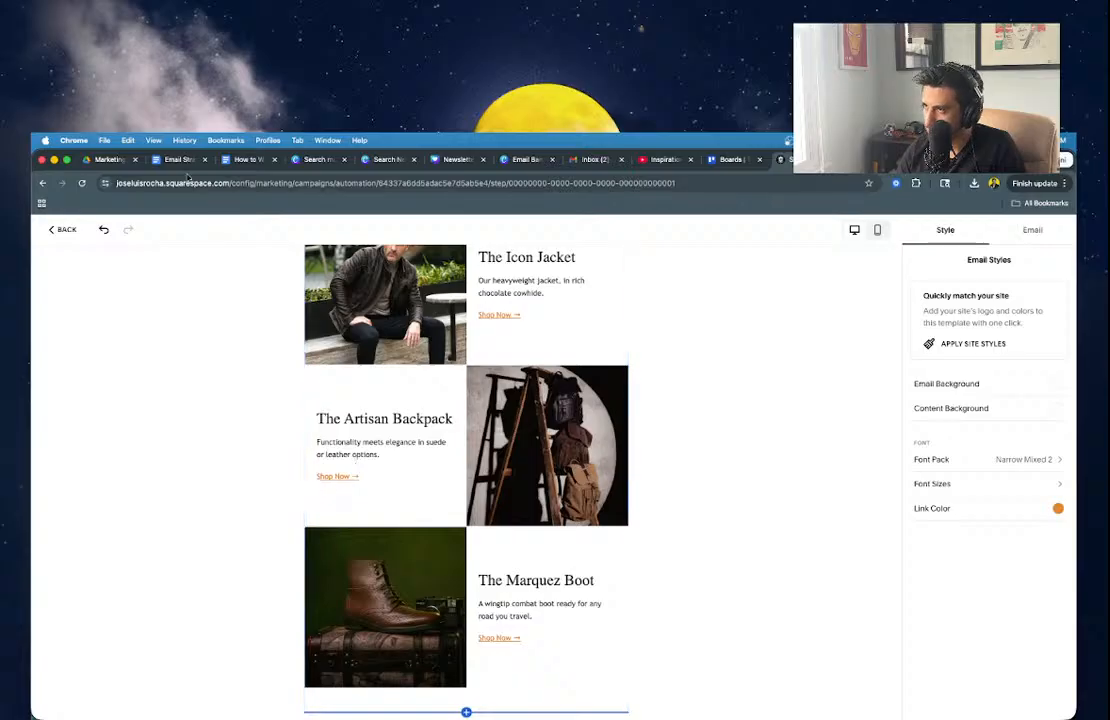
Copy the thank-you closing lines from the email strategy document.
{"action": "key", "text": "ctrl+Tab"}
{"action": "scroll", "coordinate": [522, 539], "scroll_direction": "down", "scroll_amount": 1}
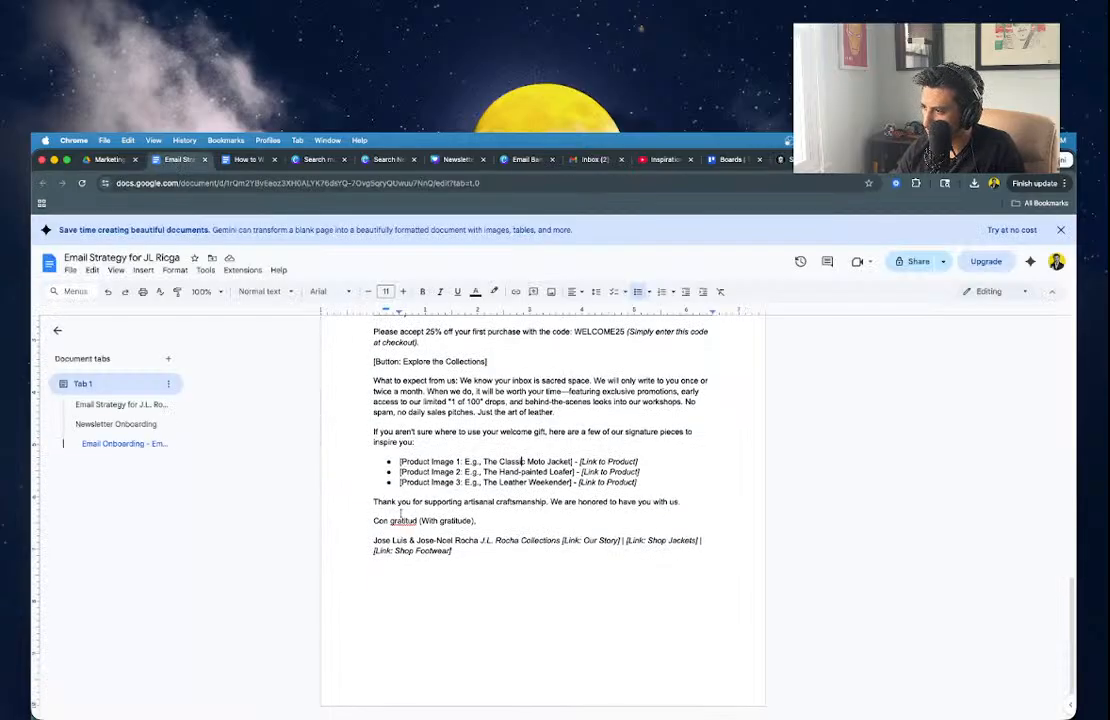
{"action": "left_click_drag", "start_coordinate": [371, 501], "coordinate": [533, 522]}
{"action": "key", "text": "ctrl+c"}
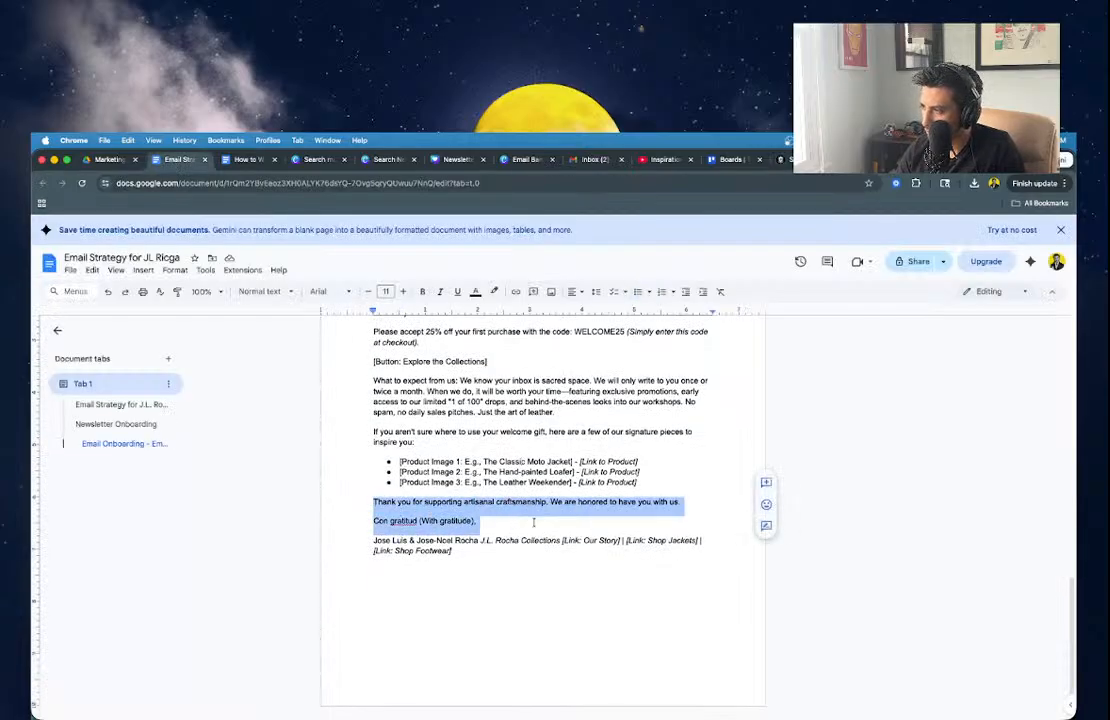
{"action": "key", "text": "ctrl+shift+Tab"}
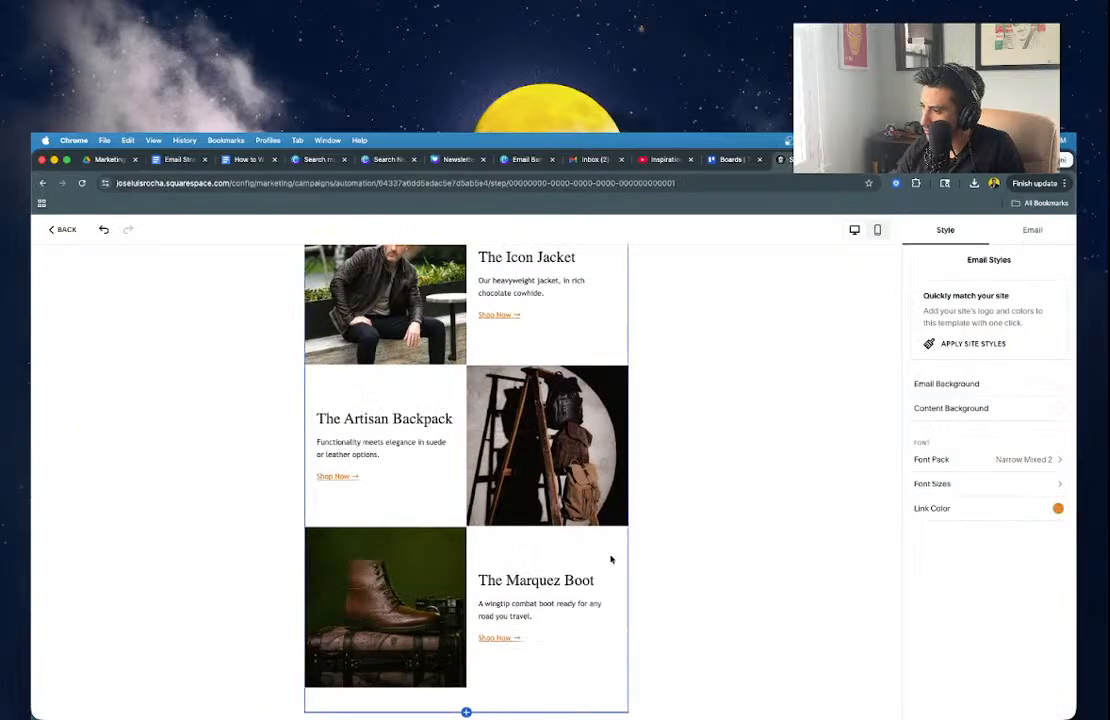
{"action": "scroll", "coordinate": [612, 560], "scroll_direction": "down", "scroll_amount": 3}
{"action": "scroll", "coordinate": [466, 530], "scroll_direction": "up", "scroll_amount": 5}
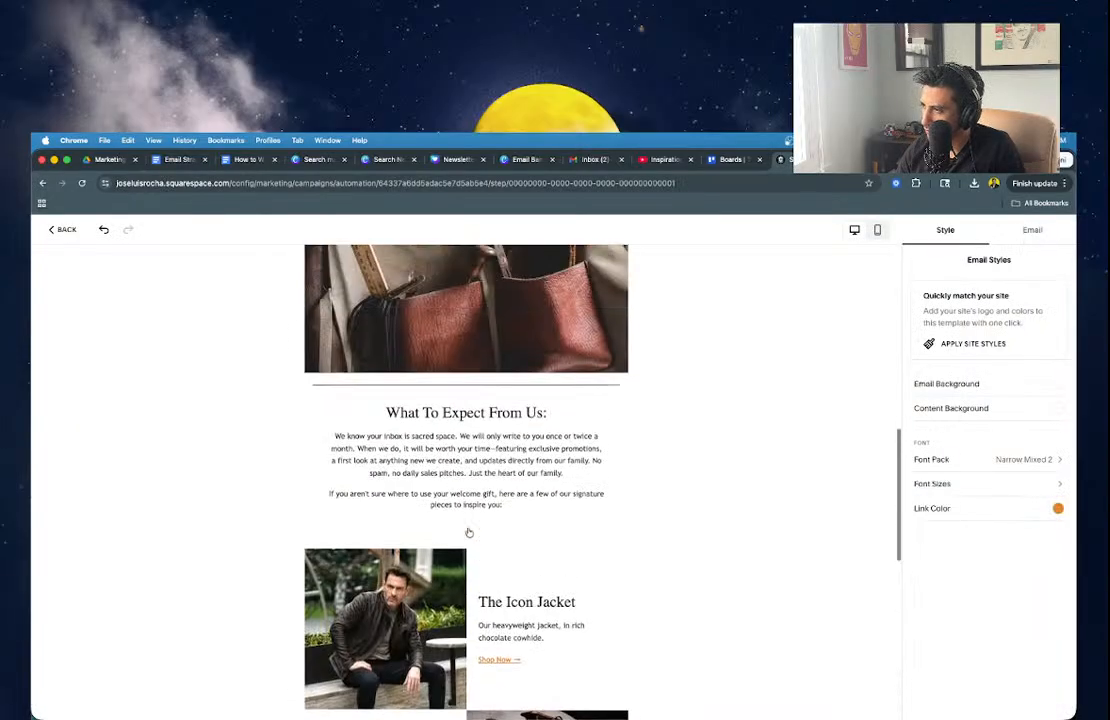
Duplicate the What To Expect From Us block and move the copy below the product blocks.
{"action": "left_click", "coordinate": [622, 421]}
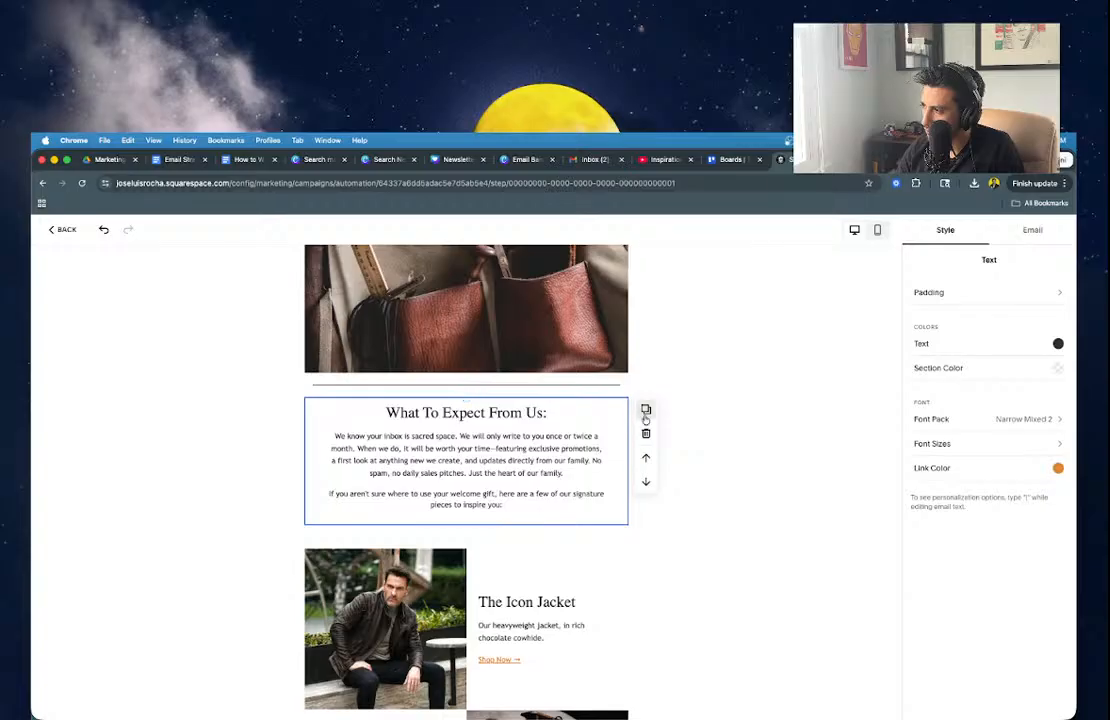
{"action": "left_click", "coordinate": [645, 410]}
{"action": "left_click", "coordinate": [646, 610]}
{"action": "scroll", "coordinate": [647, 613], "scroll_direction": "down", "scroll_amount": 6}
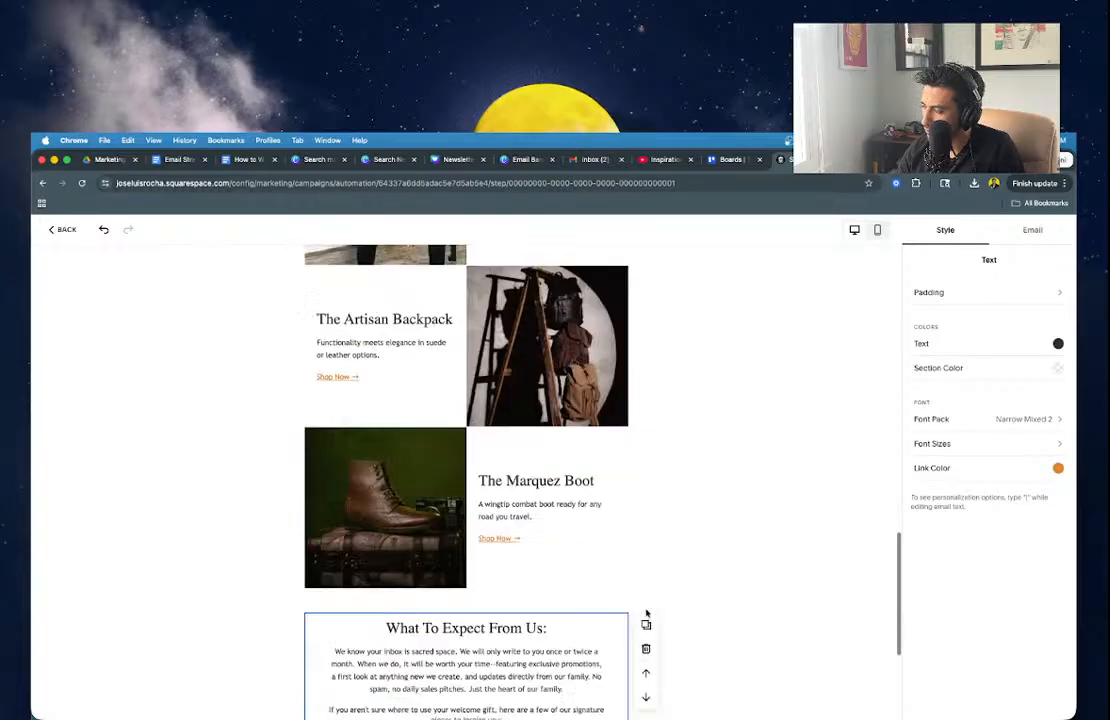
Replace the duplicated block's text with the thank-you message and center it.
{"action": "left_click", "coordinate": [483, 470]}
{"action": "key", "text": "ctrl+a"}
{"action": "key", "text": "ctrl+v"}
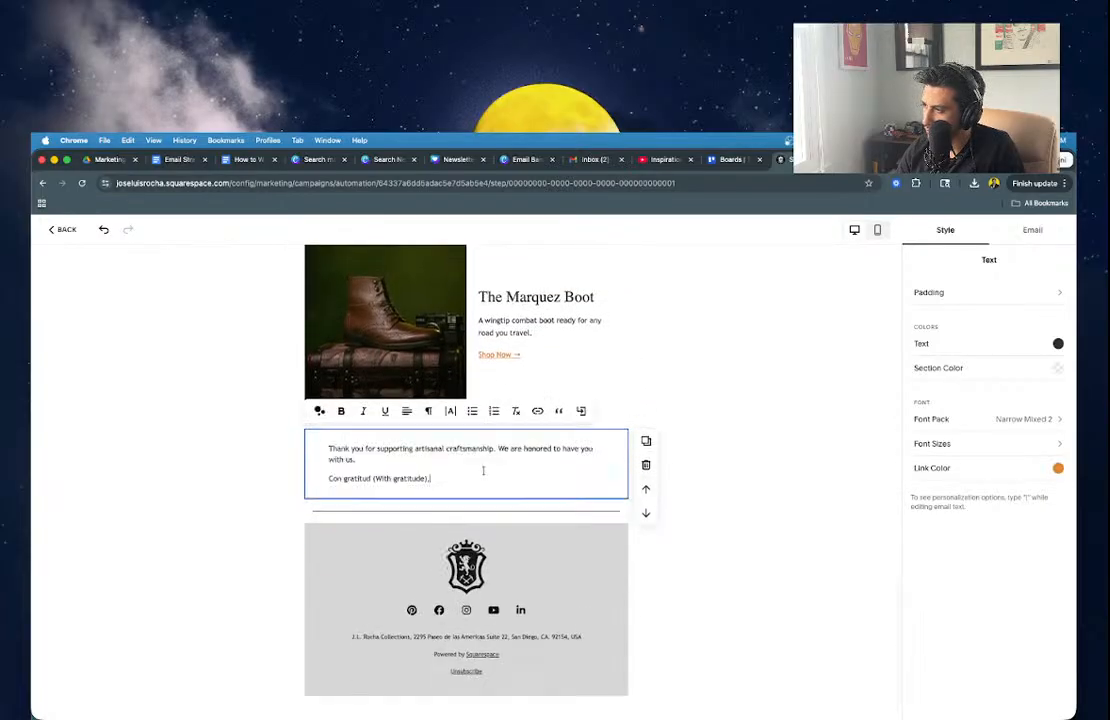
{"action": "key", "text": "ctrl+a"}
{"action": "left_click", "coordinate": [407, 410]}
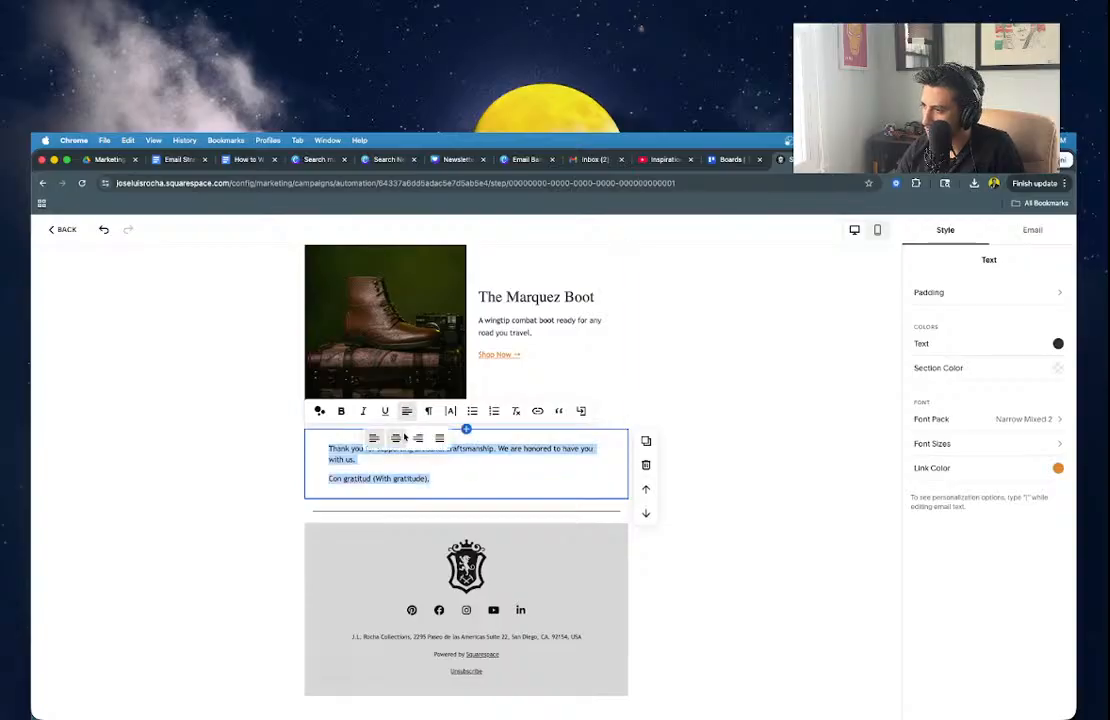
{"action": "left_click", "coordinate": [397, 438]}
Add the founders' names as a signature line under the sign-off and center all the text.
{"action": "left_click", "coordinate": [525, 478]}
{"action": "key", "text": "Return"}
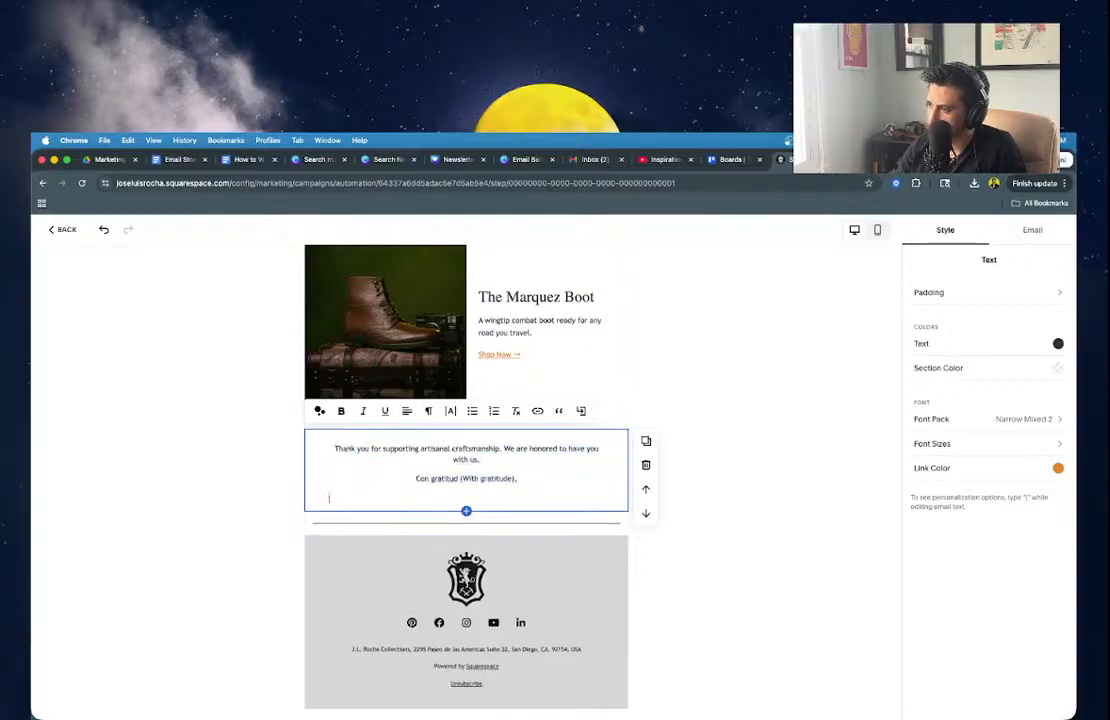
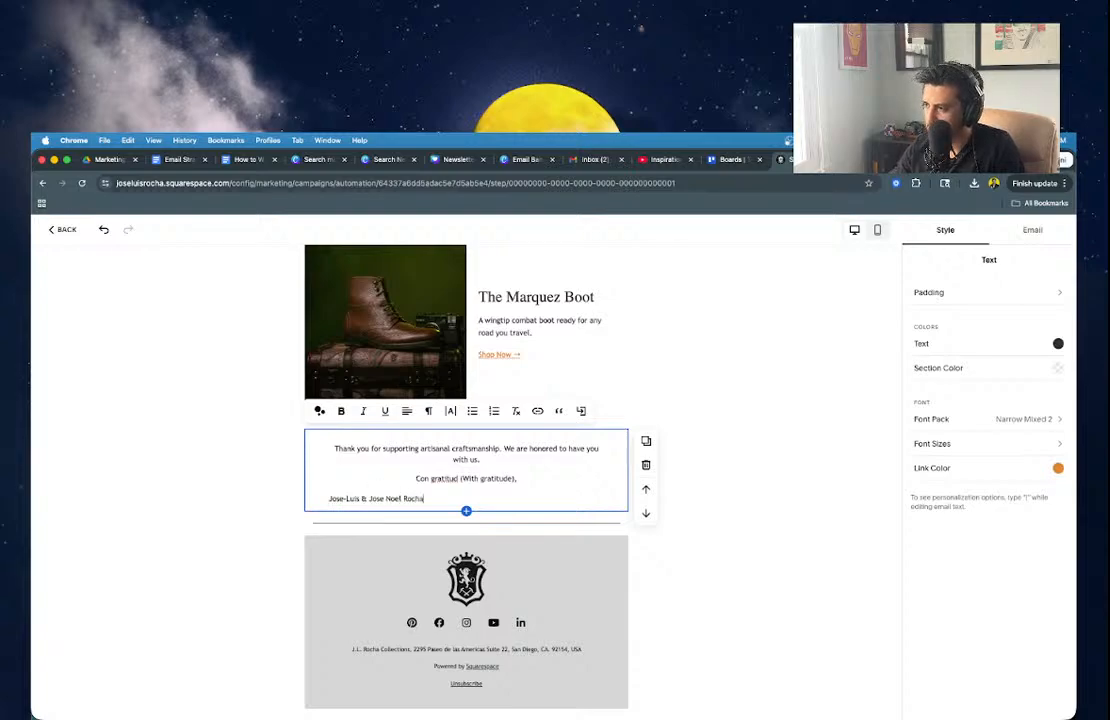
{"action": "key", "text": "ctrl+a"}
{"action": "left_click", "coordinate": [407, 410]}
{"action": "left_click", "coordinate": [397, 438]}
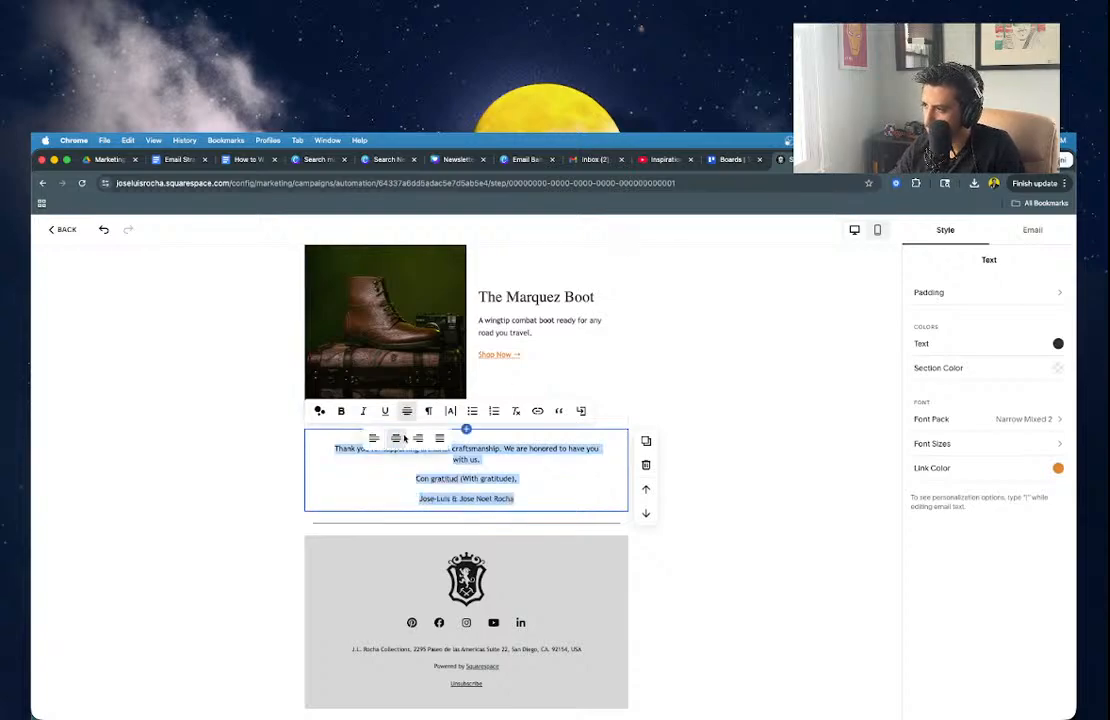
{"action": "left_click", "coordinate": [240, 538]}
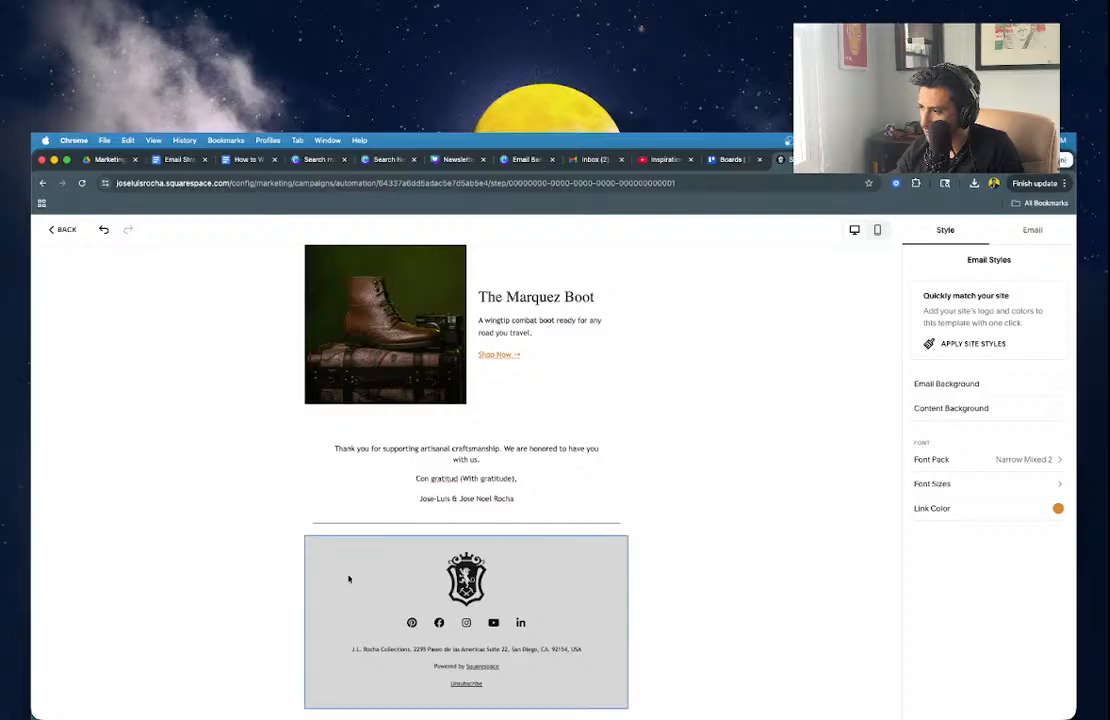
Set the email footer's Section Color to cream #FFF8EF.
{"action": "left_click", "coordinate": [345, 610]}
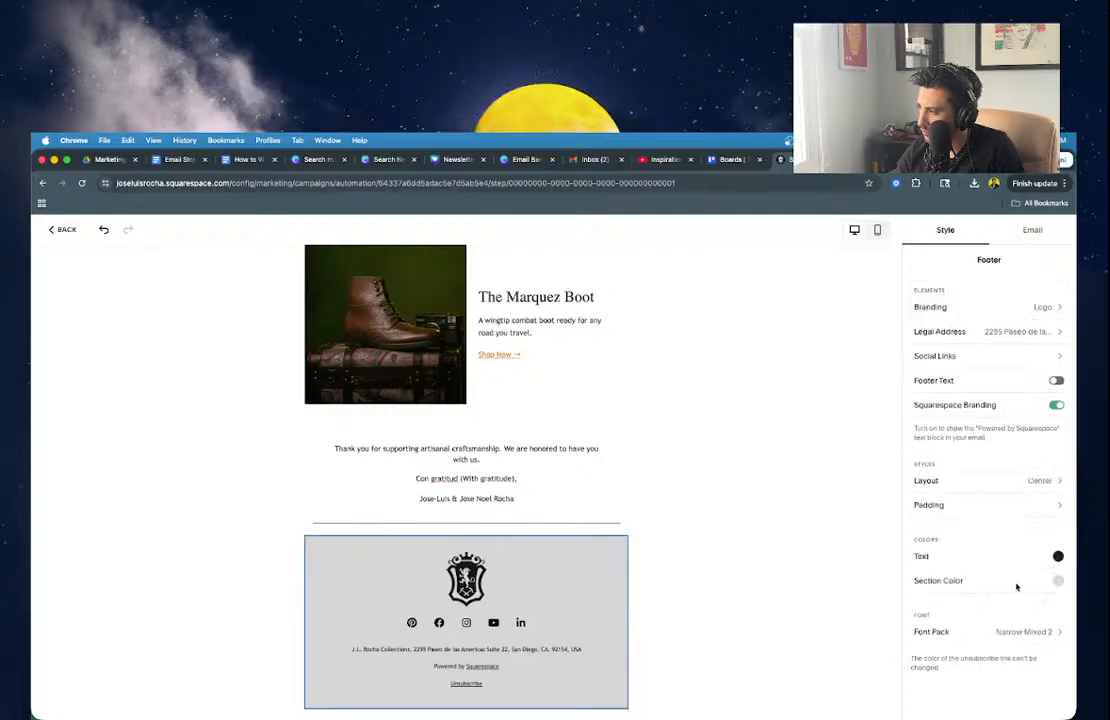
{"action": "left_click", "coordinate": [1058, 581]}
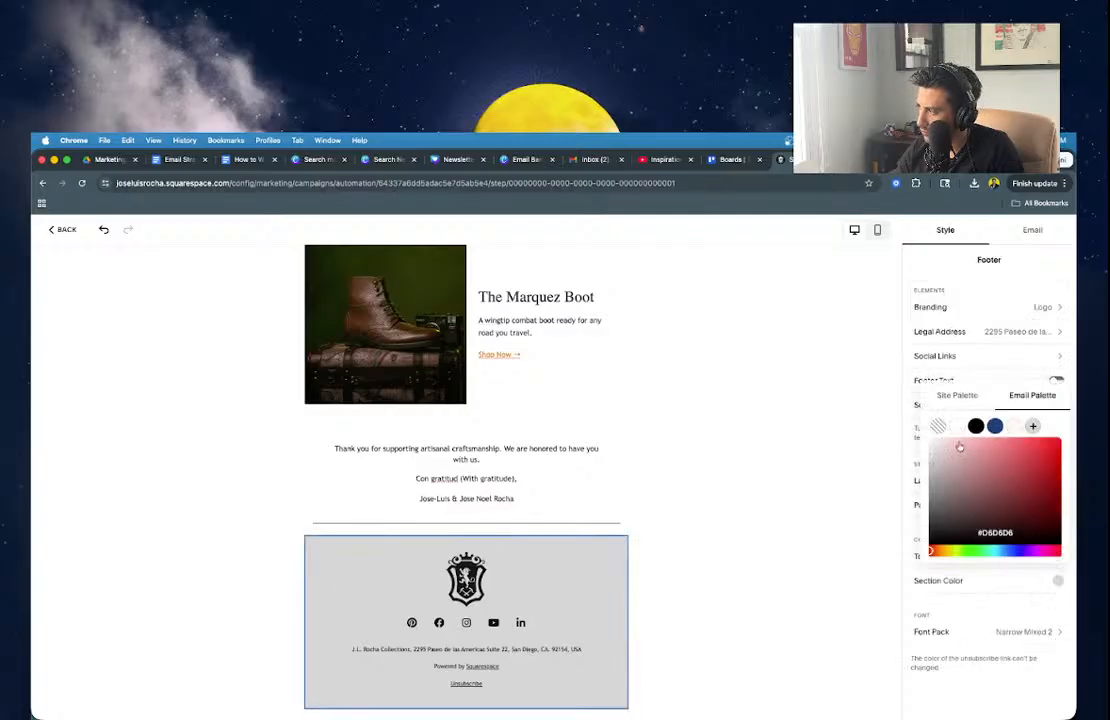
{"action": "left_click", "coordinate": [1014, 426]}
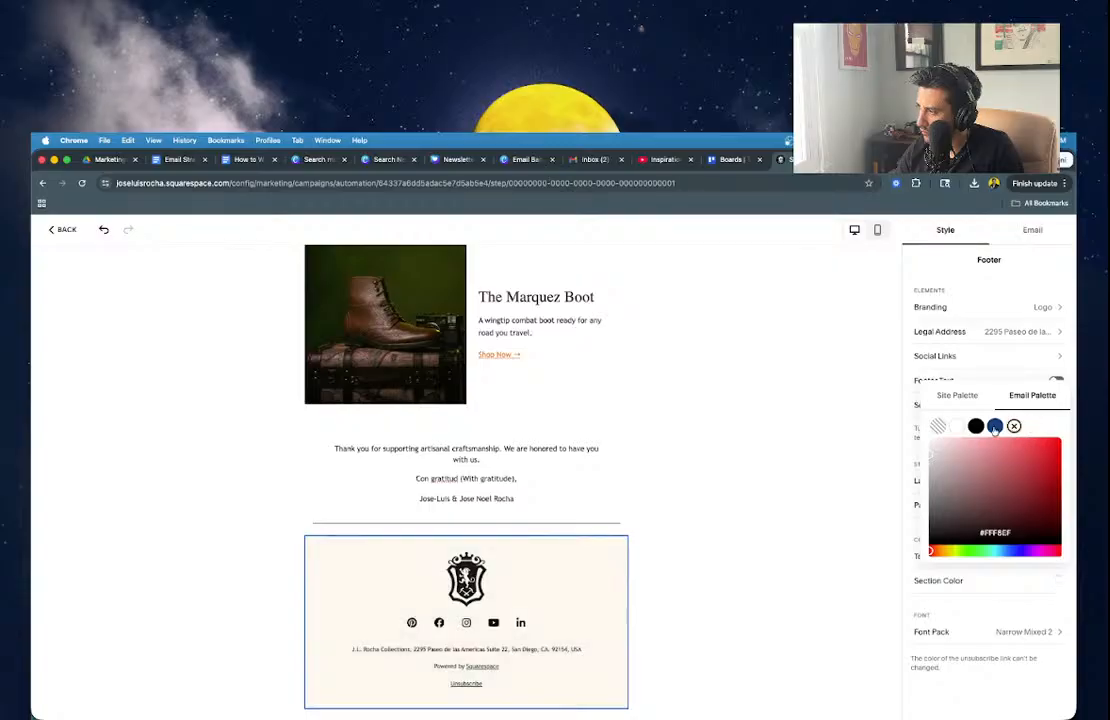
{"action": "left_click", "coordinate": [772, 524]}
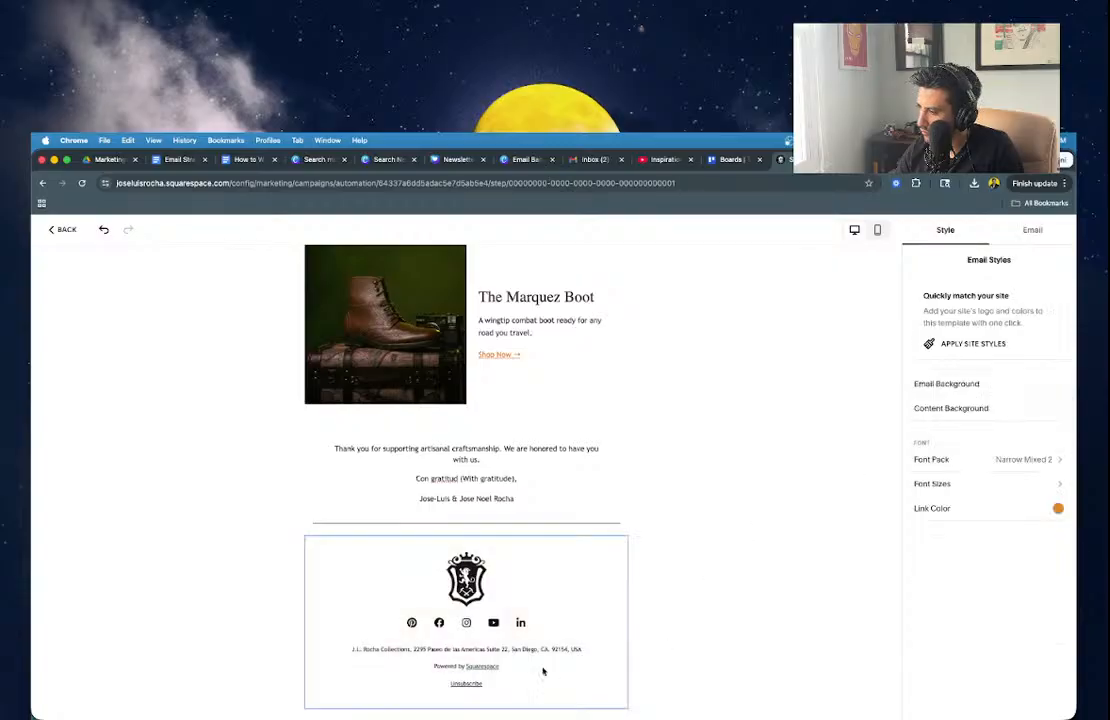
Turn off the footer's Squarespace Branding so Powered by Squarespace disappears.
{"action": "scroll", "coordinate": [540, 671], "scroll_direction": "up", "scroll_amount": 1}
{"action": "left_click", "coordinate": [595, 614]}
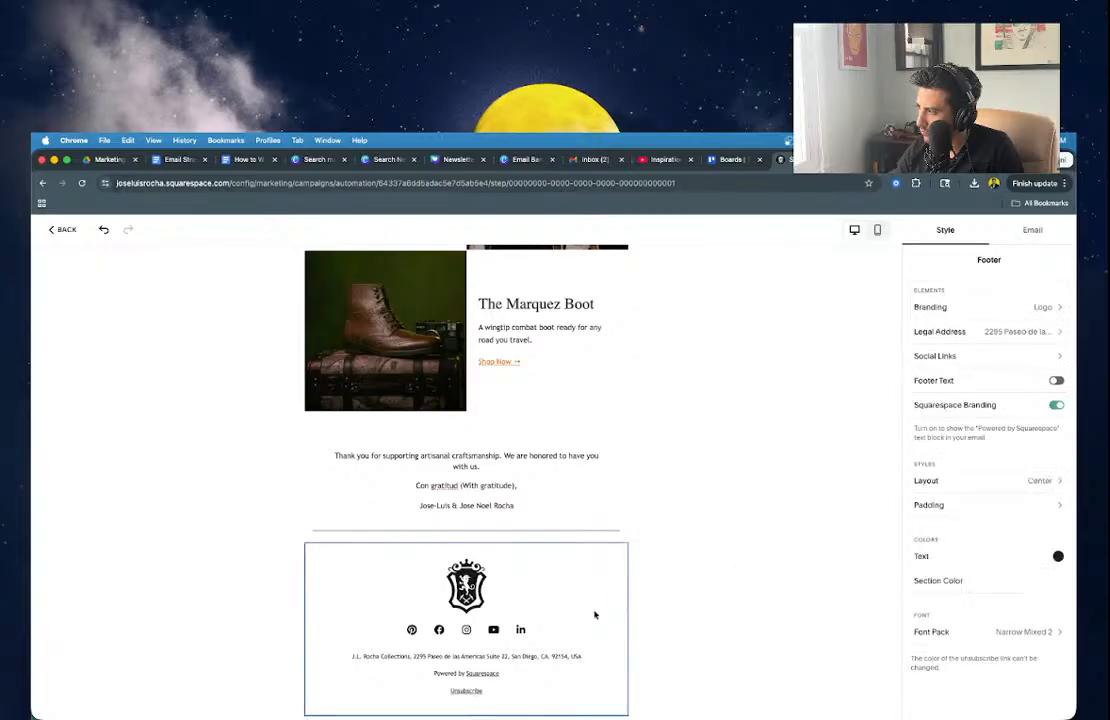
{"action": "left_click", "coordinate": [1056, 405]}
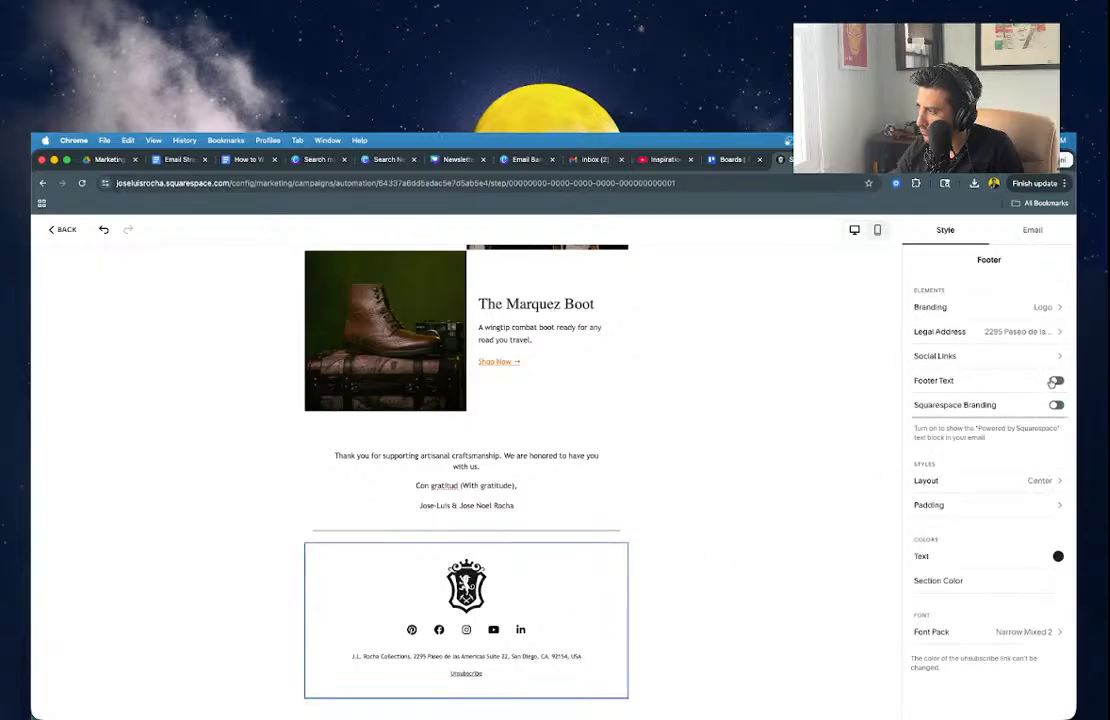
{"action": "left_click", "coordinate": [1055, 381]}
{"action": "left_click", "coordinate": [1055, 381]}
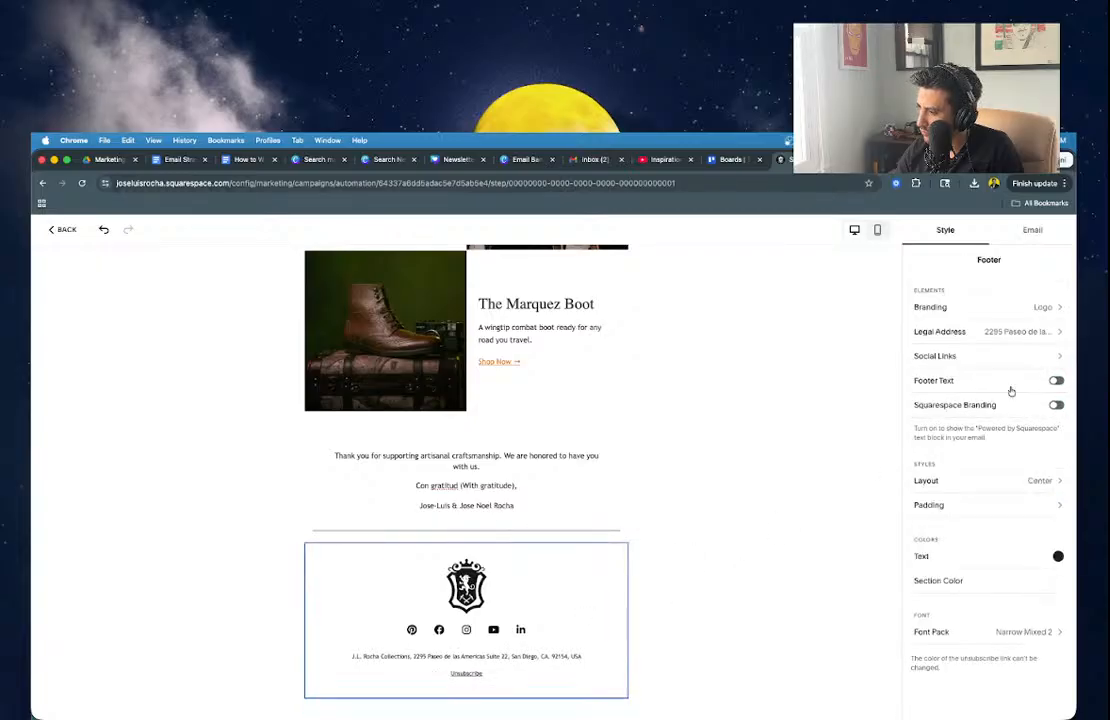
{"action": "scroll", "coordinate": [659, 595], "scroll_direction": "up", "scroll_amount": 10}
{"action": "scroll", "coordinate": [659, 595], "scroll_direction": "up", "scroll_amount": 5}
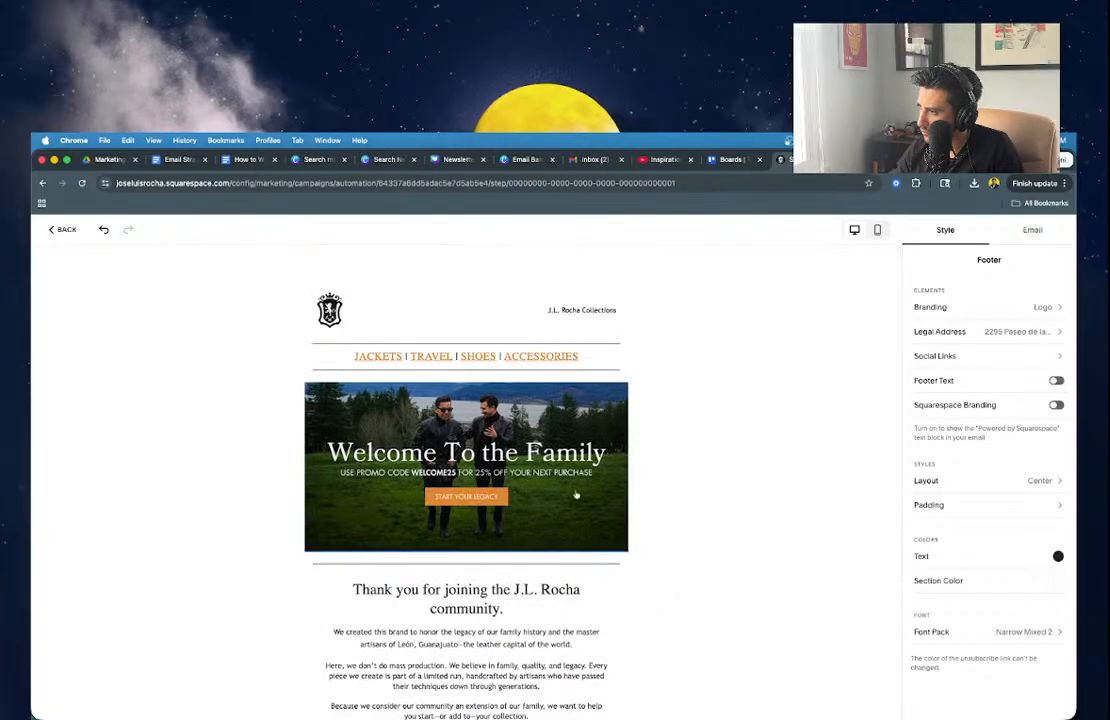
Copy the JACKETS, TRAVEL, SHOES and ACCESSORIES nav links text from the email top.
{"action": "left_click", "coordinate": [592, 350]}
{"action": "key", "text": "super+a"}
{"action": "key", "text": "super+c"}
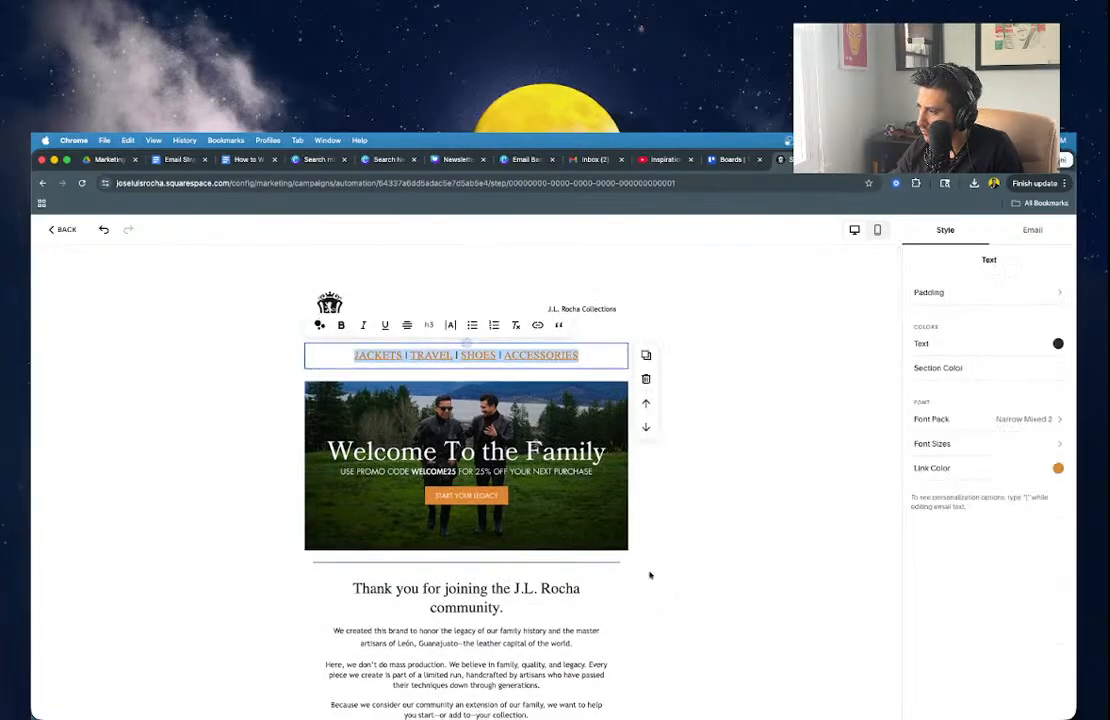
Switch on Footer Text in the email footer to add an empty text line.
{"action": "scroll", "coordinate": [650, 576], "scroll_direction": "down", "scroll_amount": 15}
{"action": "left_click", "coordinate": [525, 538]}
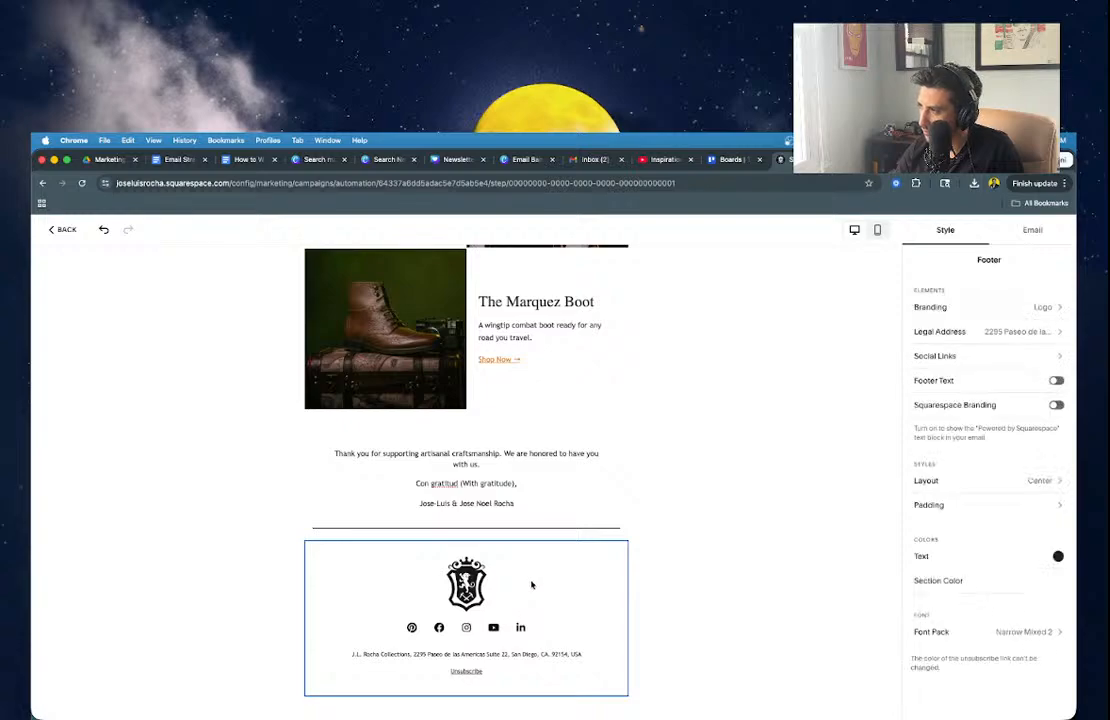
{"action": "left_click", "coordinate": [167, 164]}
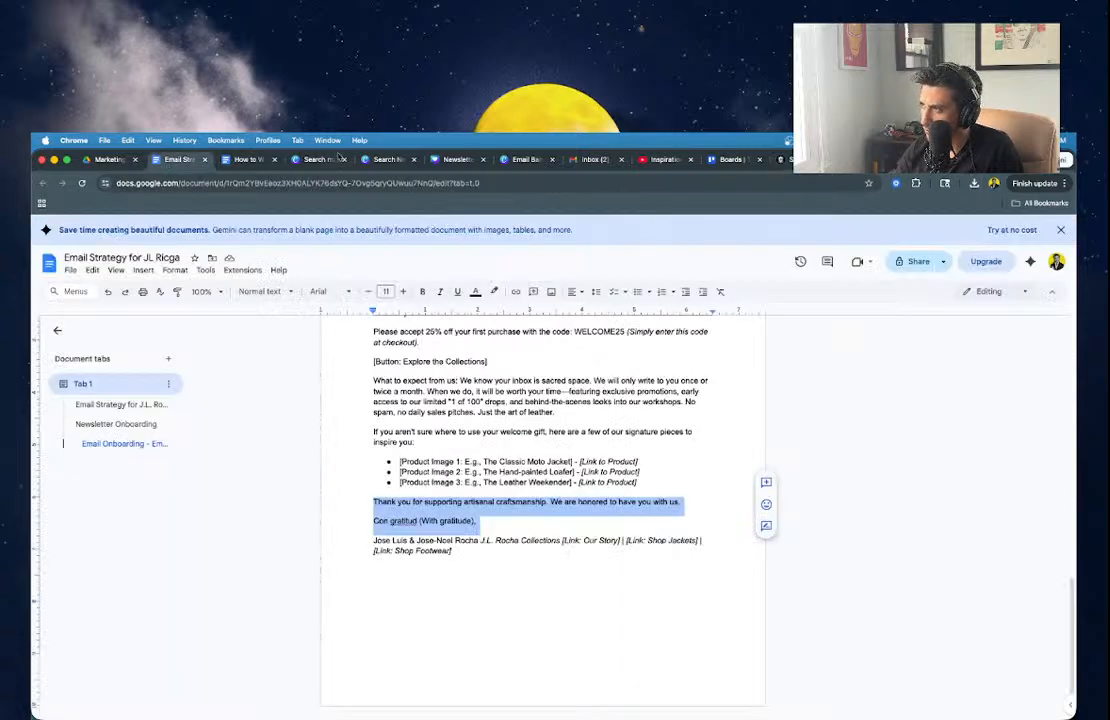
{"action": "left_click", "coordinate": [872, 160]}
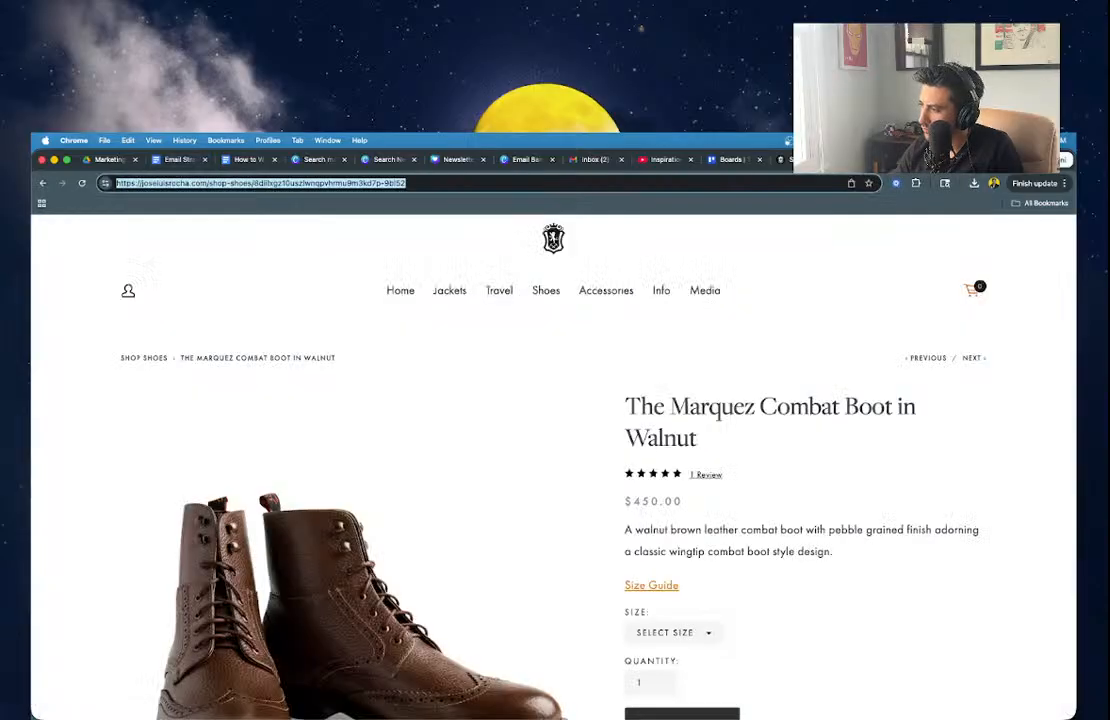
{"action": "left_click", "coordinate": [779, 157]}
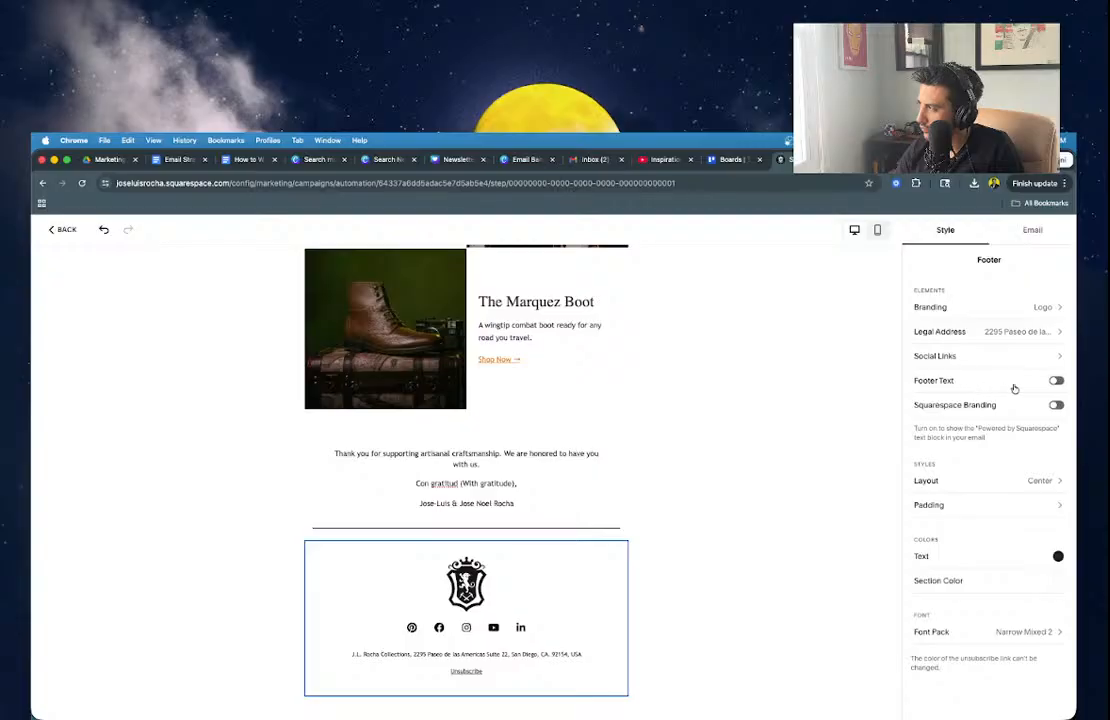
{"action": "left_click", "coordinate": [980, 386]}
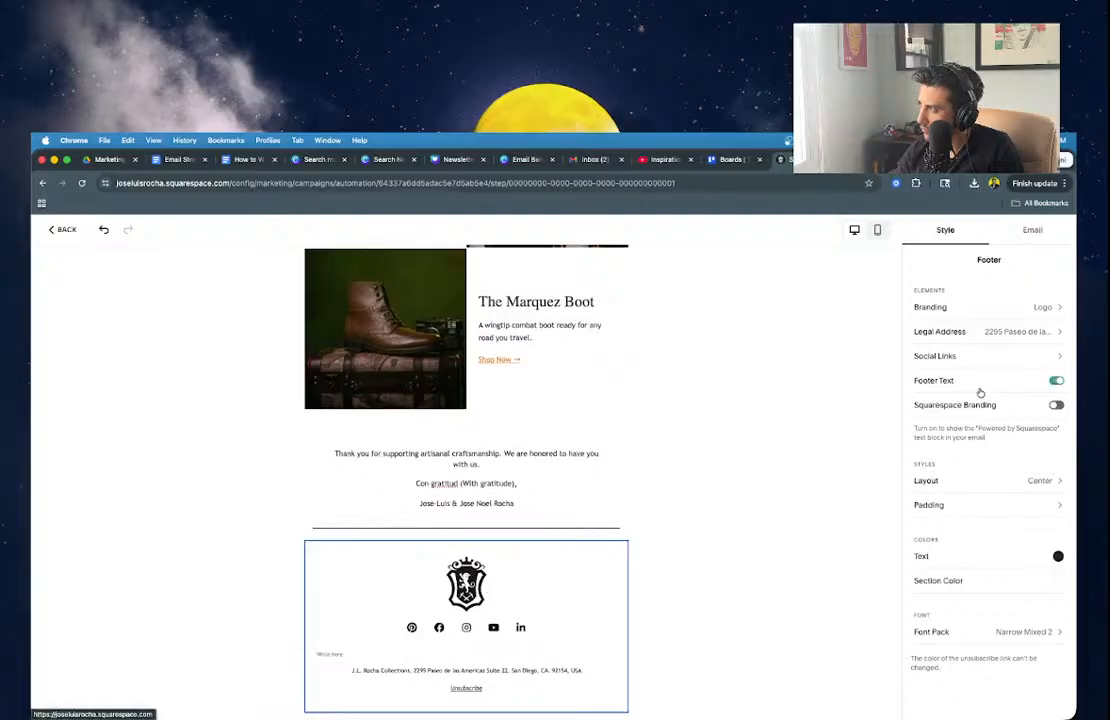
Adjust the footer Logo Height and paste the orange JACKETS | TRAVEL | SHOES | ACCESSORIES links into the footer text.
{"action": "left_click", "coordinate": [981, 310]}
{"action": "left_click_drag", "start_coordinate": [1000, 394], "coordinate": [984, 394]}
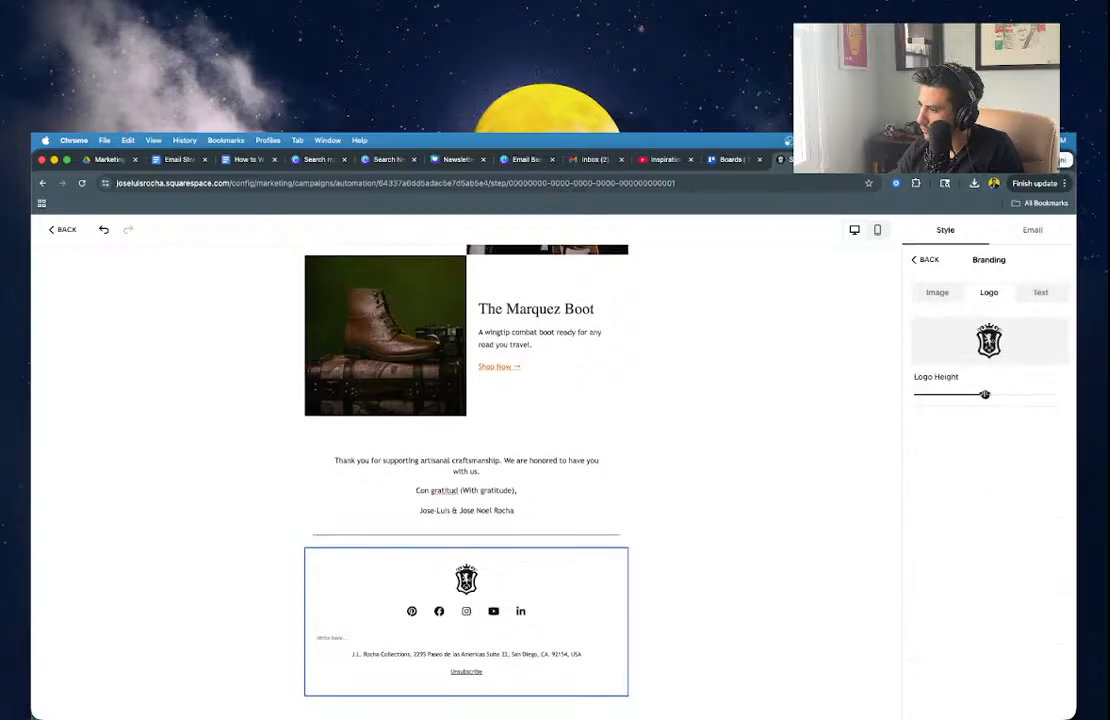
{"action": "left_click", "coordinate": [327, 640]}
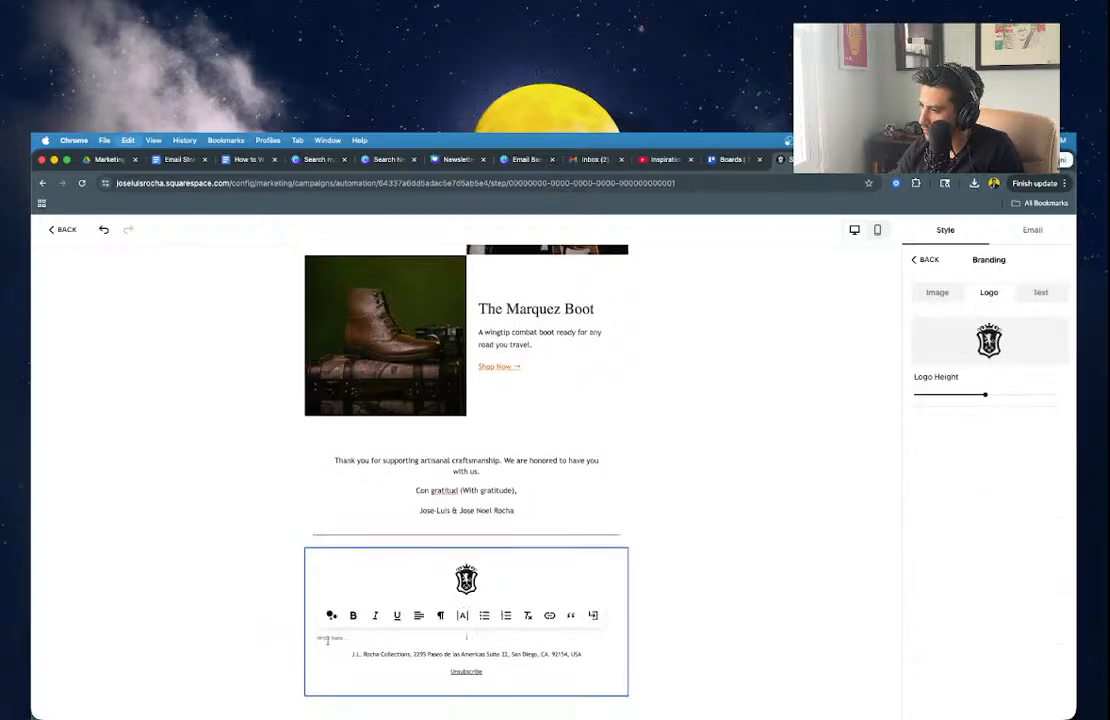
{"action": "key", "text": "super+v"}
{"action": "key", "text": "super+z"}
{"action": "key", "text": "super+shift+v"}
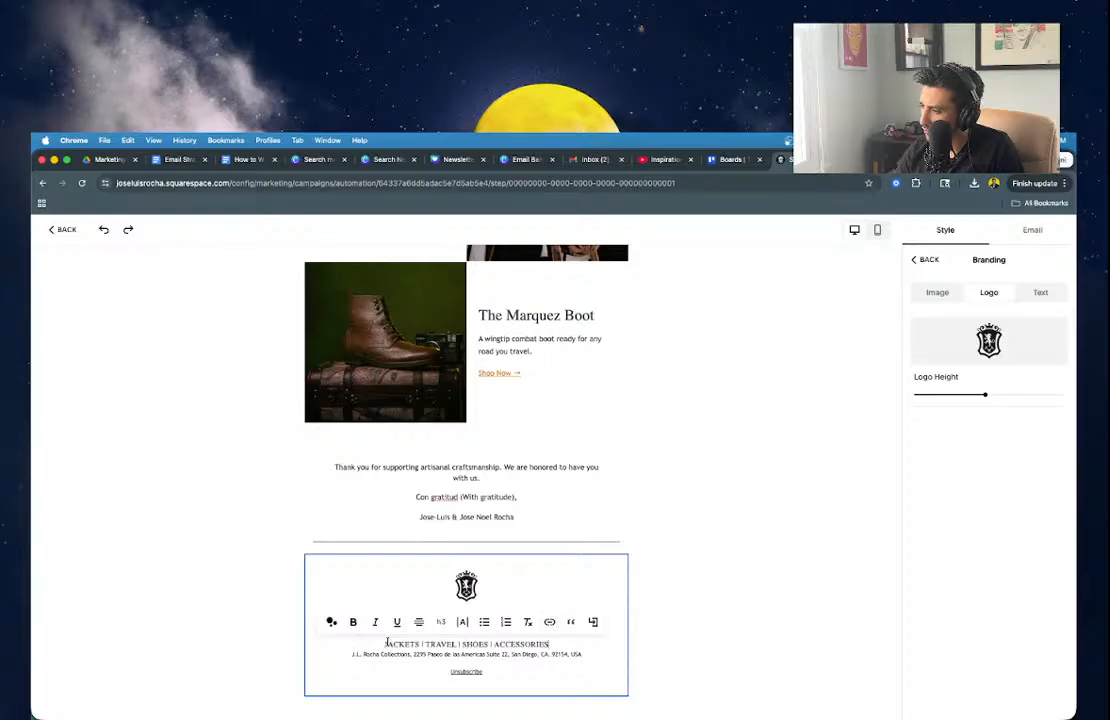
{"action": "key", "text": "super+z"}
{"action": "key", "text": "super+v"}
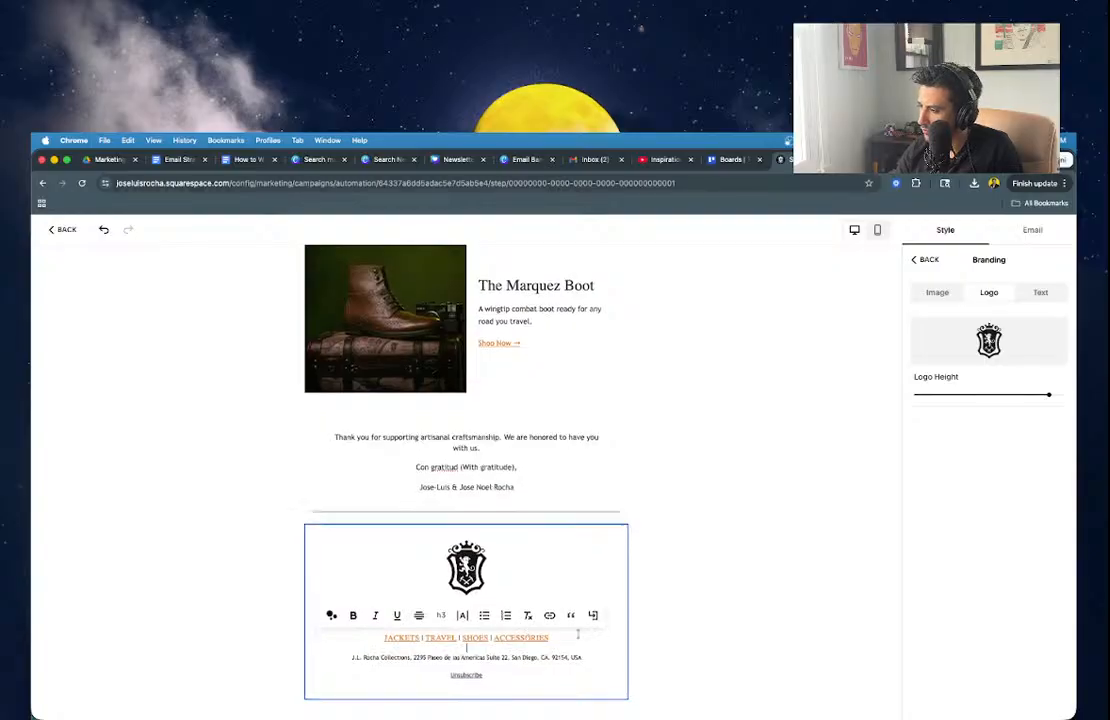
{"action": "left_click", "coordinate": [706, 632]}
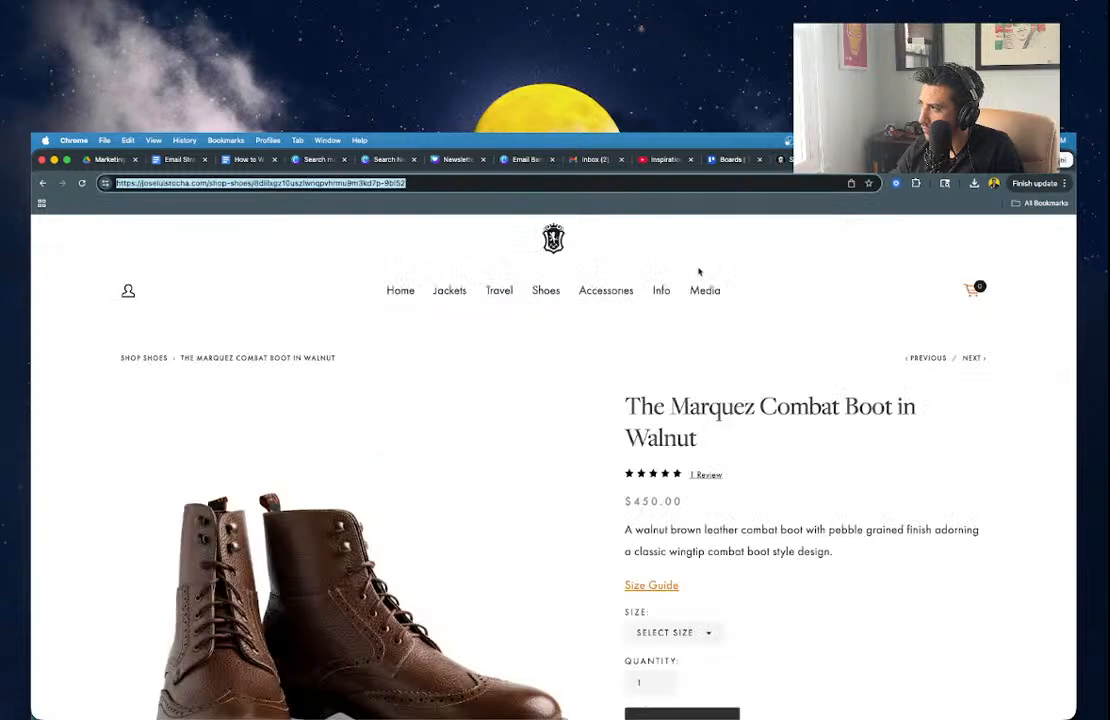
Look up the store's About page address and compare the footer links with the strategy document.
{"action": "mouse_move", "coordinate": [659, 294]}
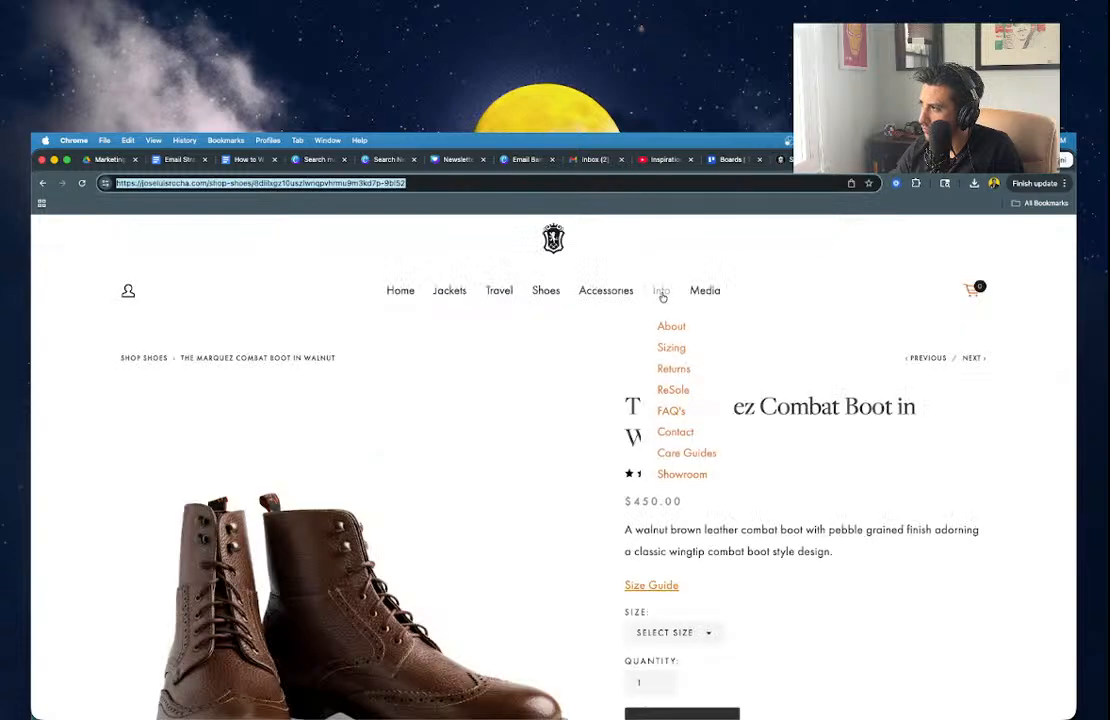
{"action": "left_click", "coordinate": [664, 324]}
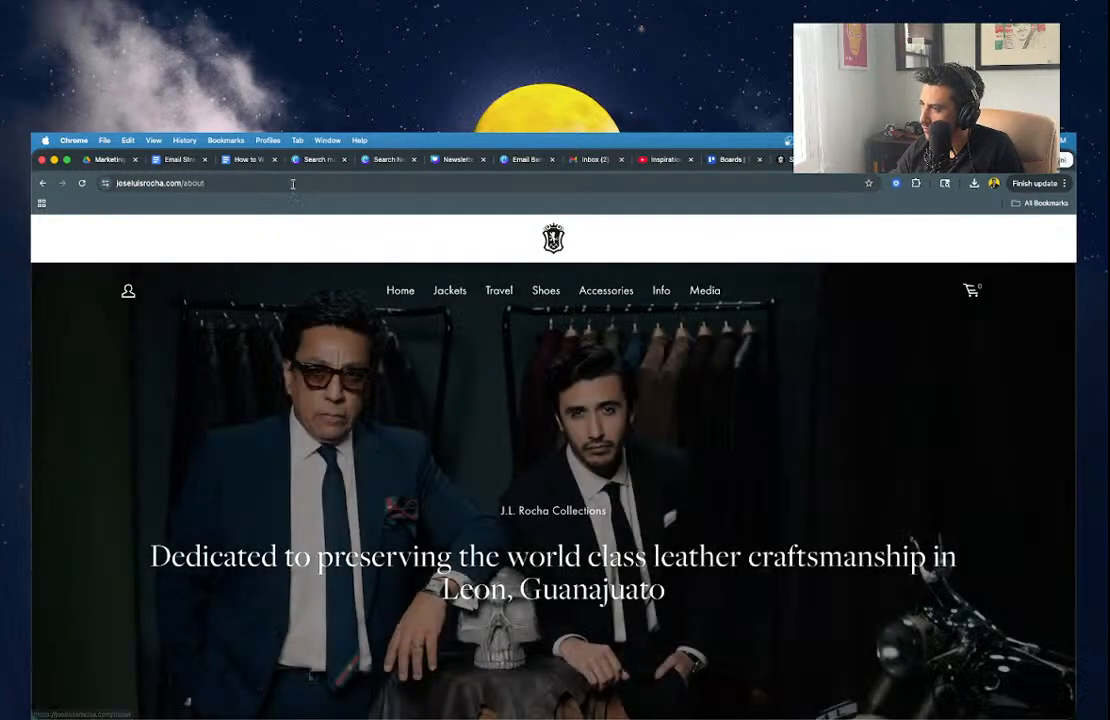
{"action": "left_click", "coordinate": [290, 181]}
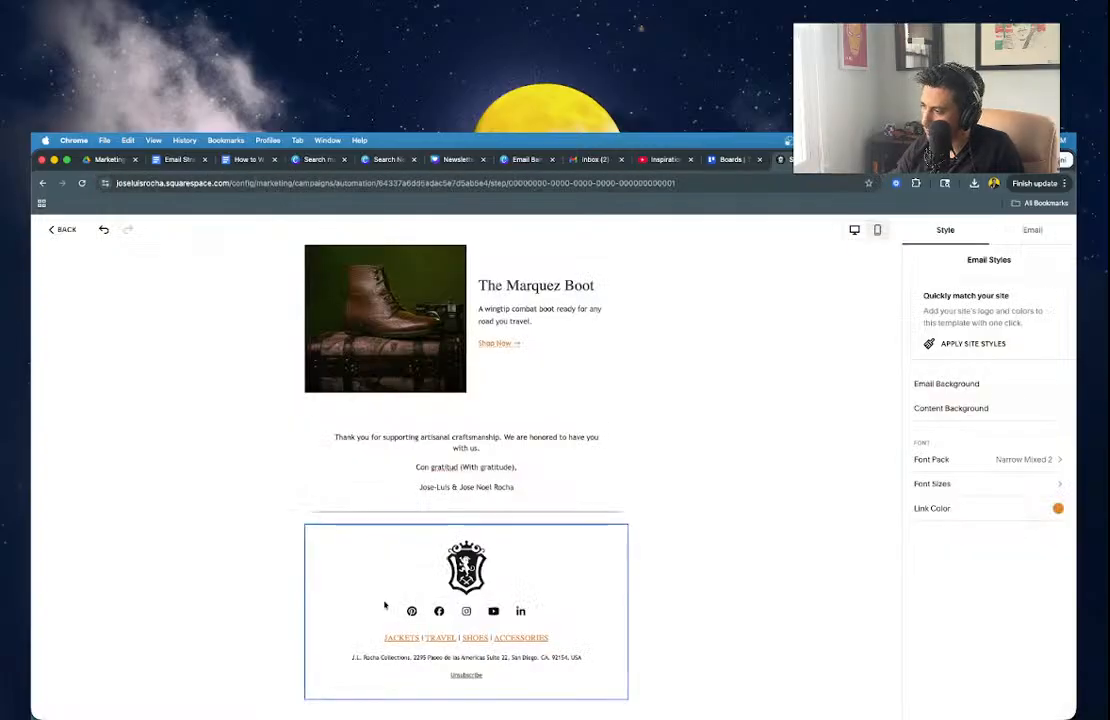
{"action": "double_click", "coordinate": [396, 639]}
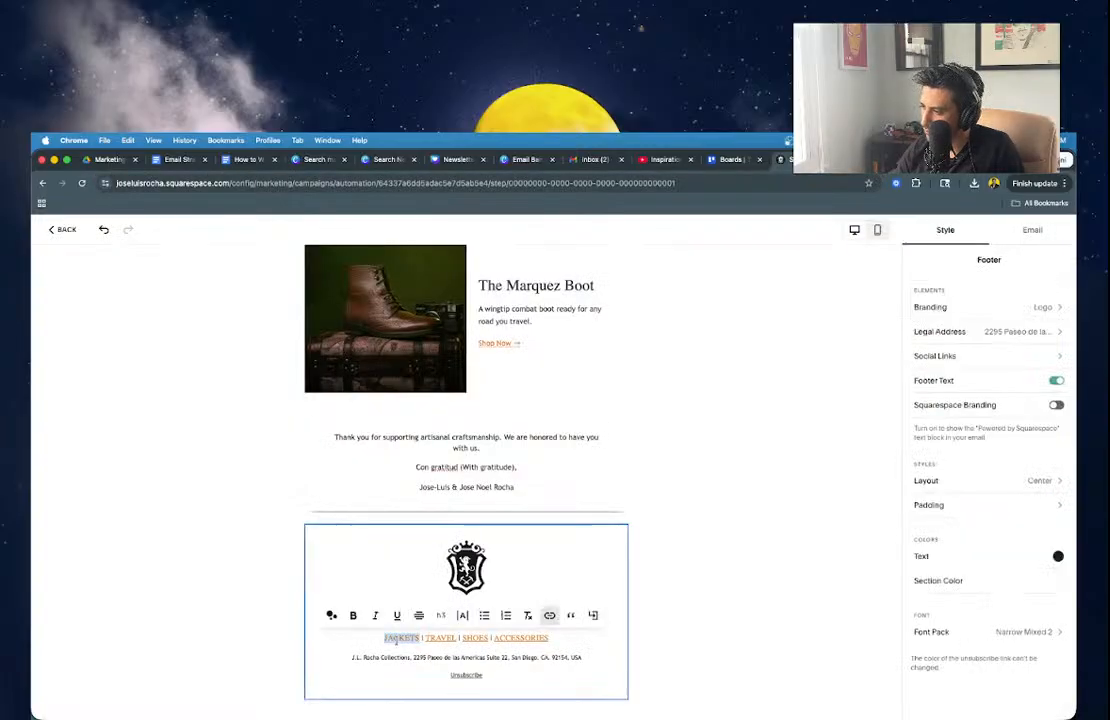
{"action": "double_click", "coordinate": [465, 638]}
{"action": "left_click_drag", "start_coordinate": [464, 638], "coordinate": [549, 638]}
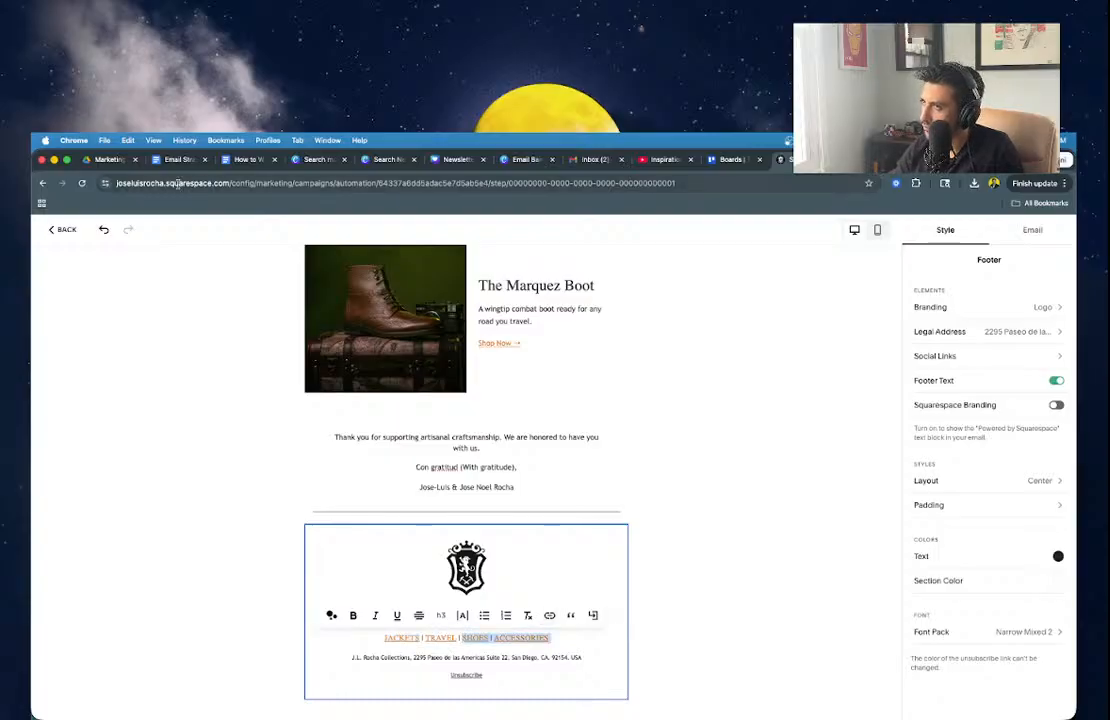
{"action": "left_click", "coordinate": [176, 160]}
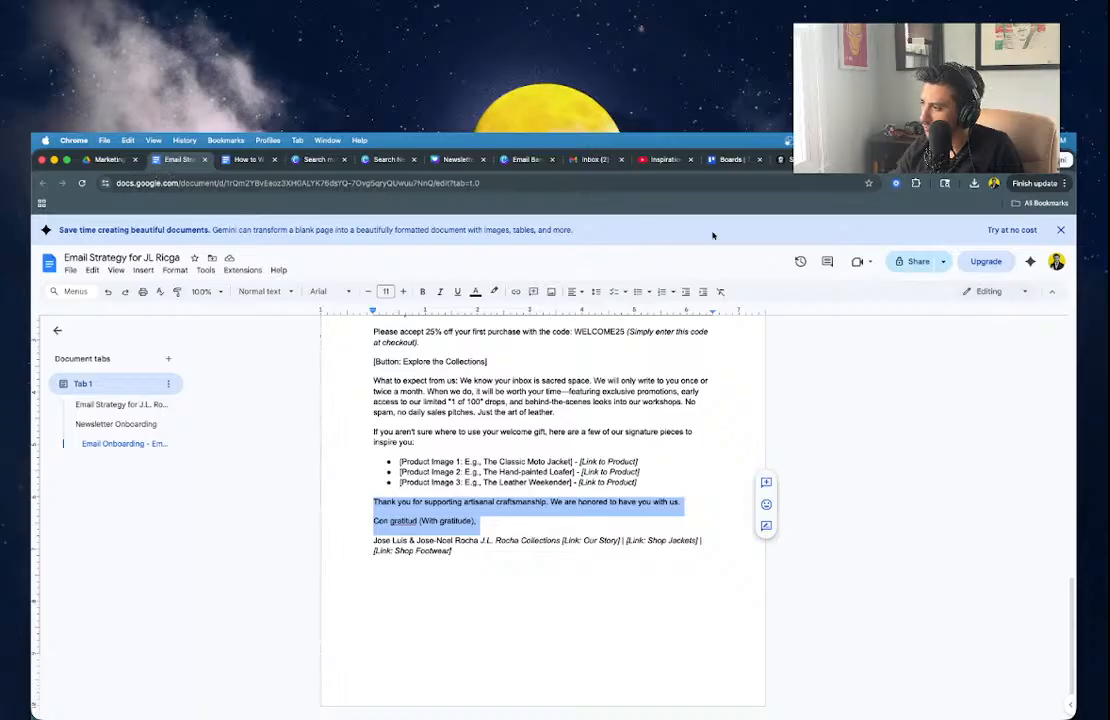
{"action": "left_click", "coordinate": [862, 160]}
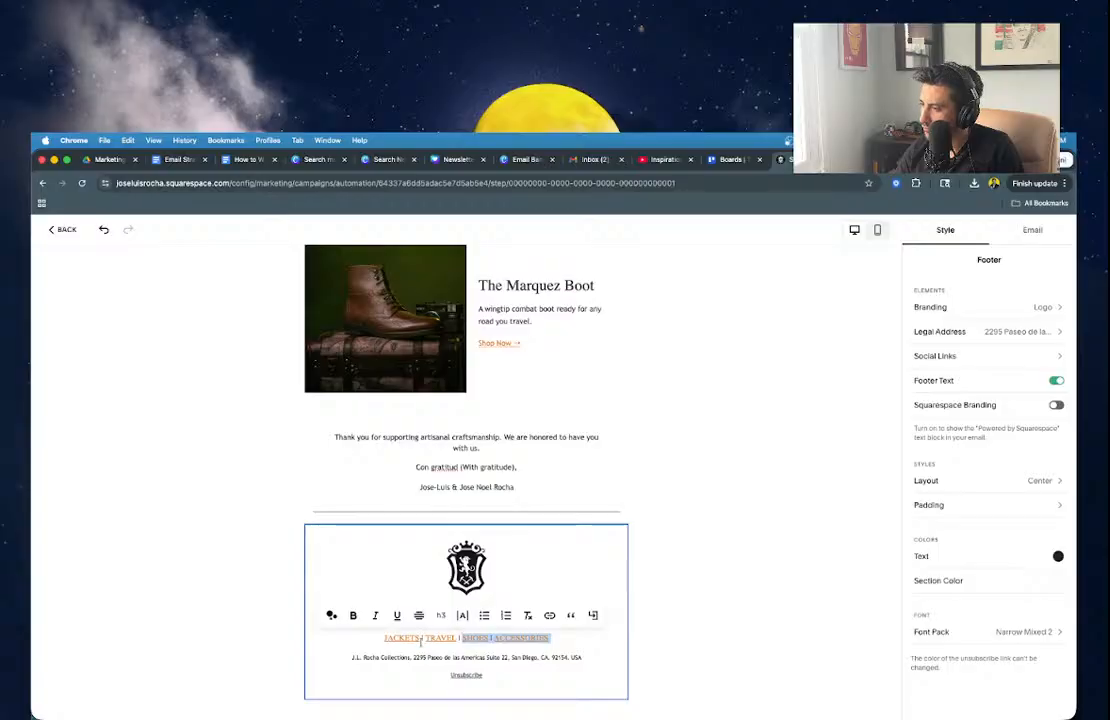
Prefix the footer links with 'Our Story |', correcting a mistyped 'Shop Jacket'.
{"action": "left_click", "coordinate": [385, 637]}
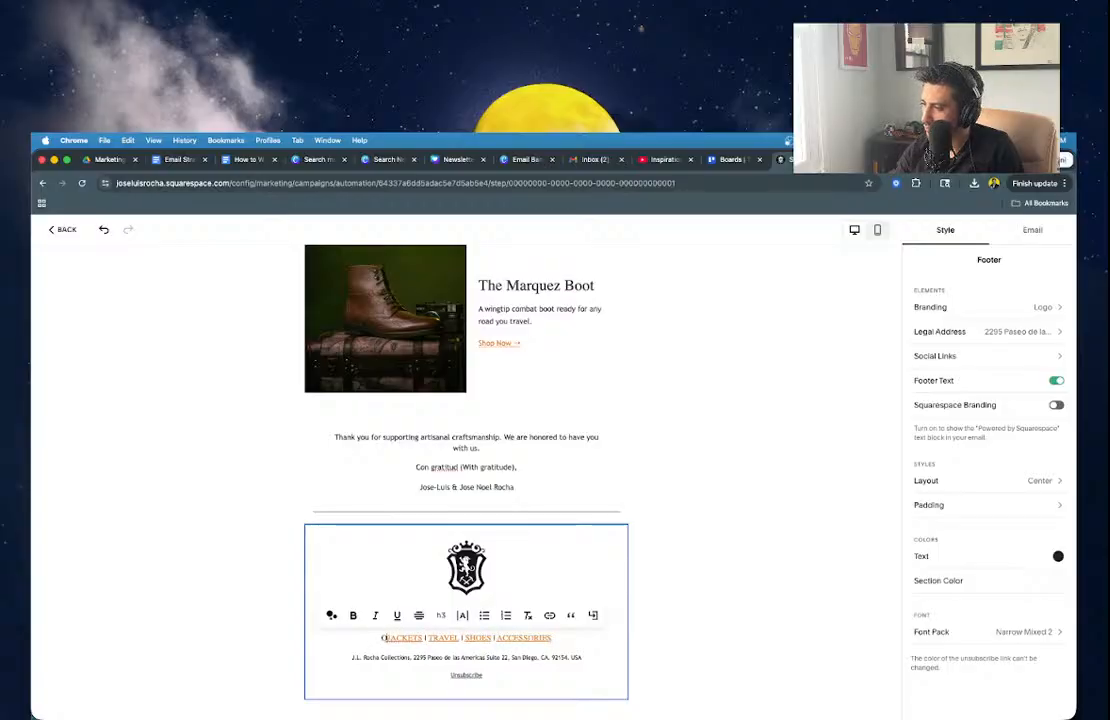
{"action": "type", "text": "Our Sto"}
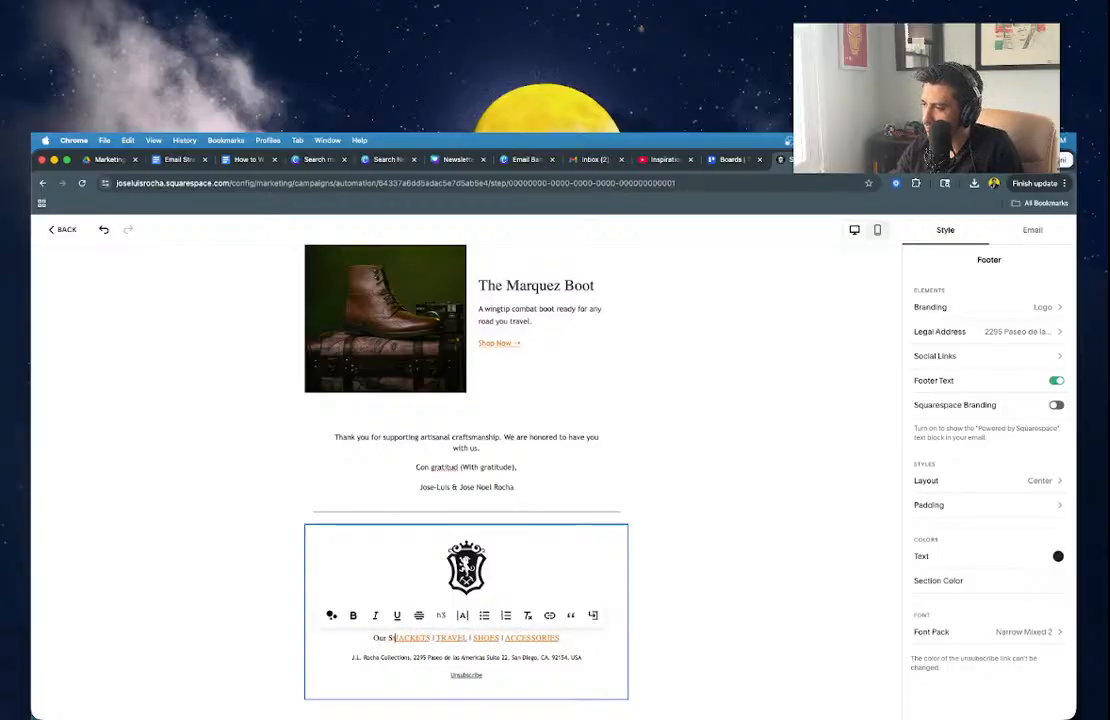
{"action": "type", "text": "ry "}
{"action": "type", "text": "| Shop Jack"}
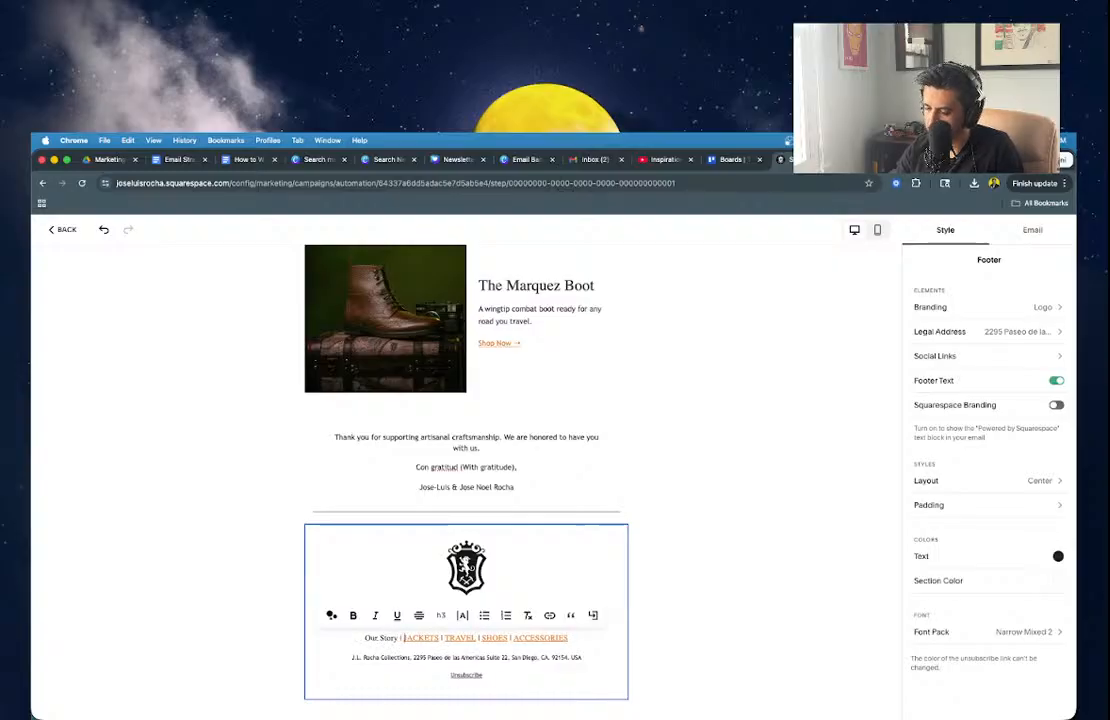
{"action": "type", "text": "et"}
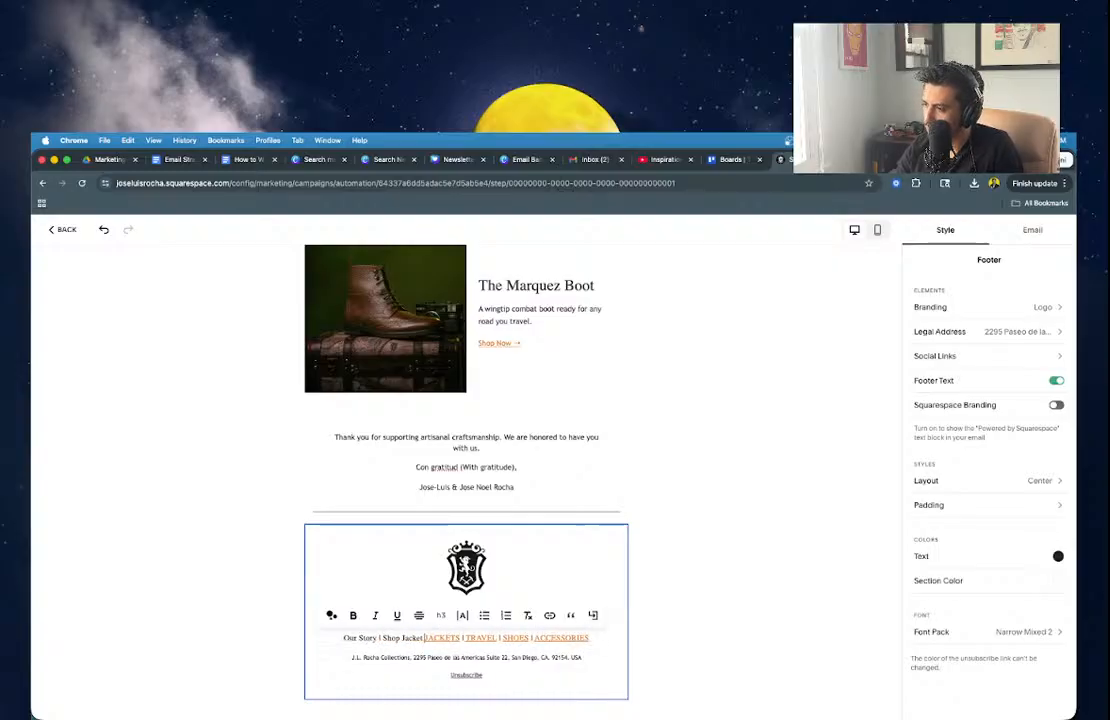
{"action": "left_click", "coordinate": [868, 161]}
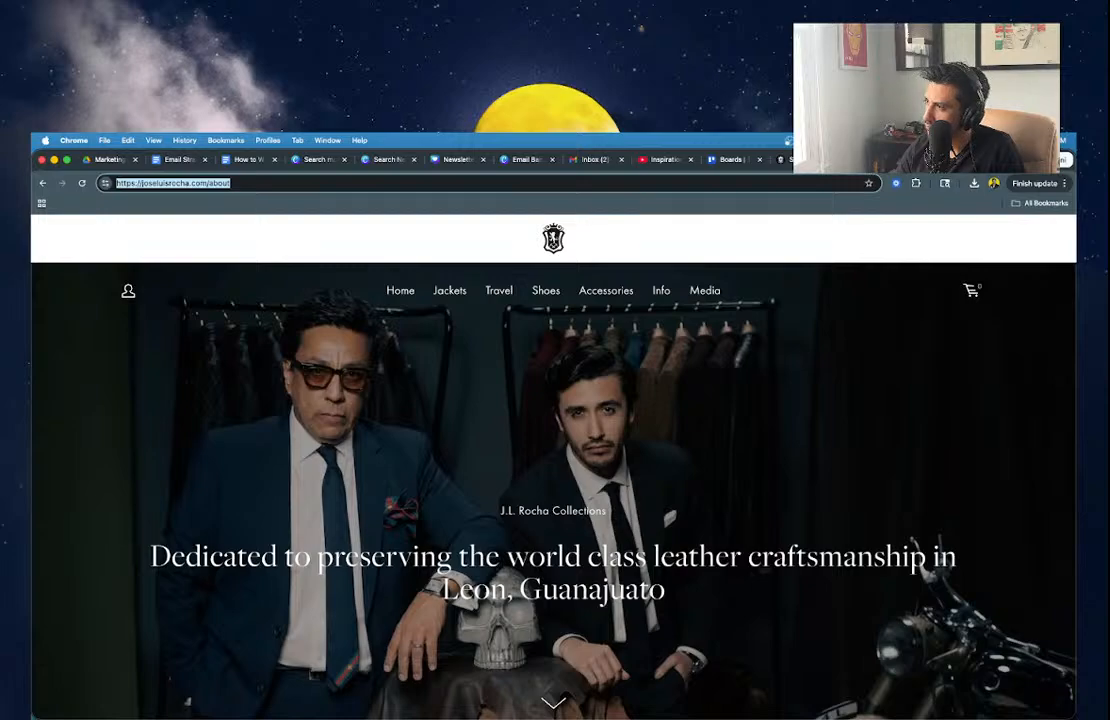
{"action": "left_click", "coordinate": [808, 160]}
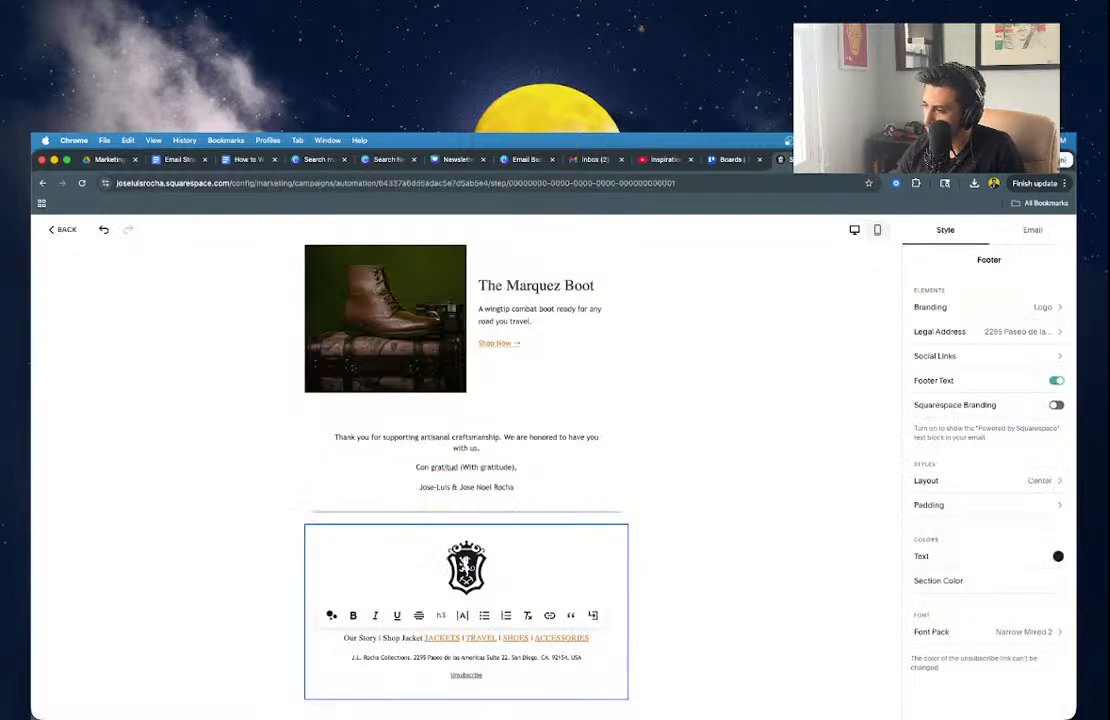
{"action": "key", "text": "shift+super+Left"}
{"action": "key", "text": "BackSpace"}
{"action": "type", "text": "Our Story |"}
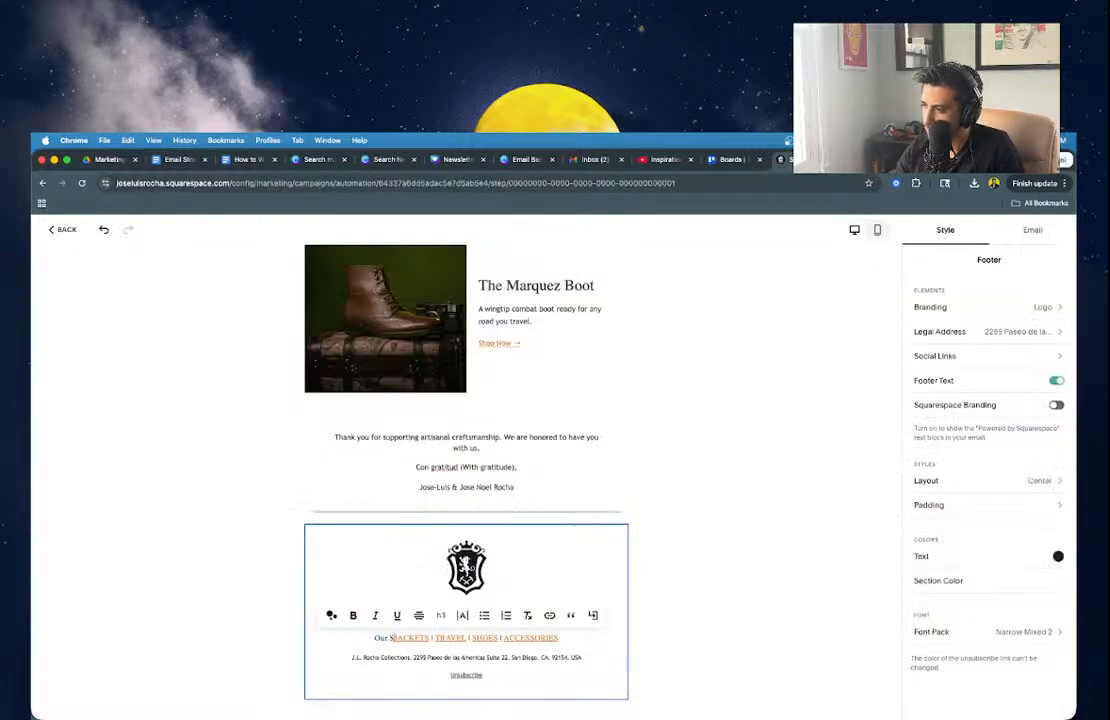
{"action": "left_click", "coordinate": [441, 615]}
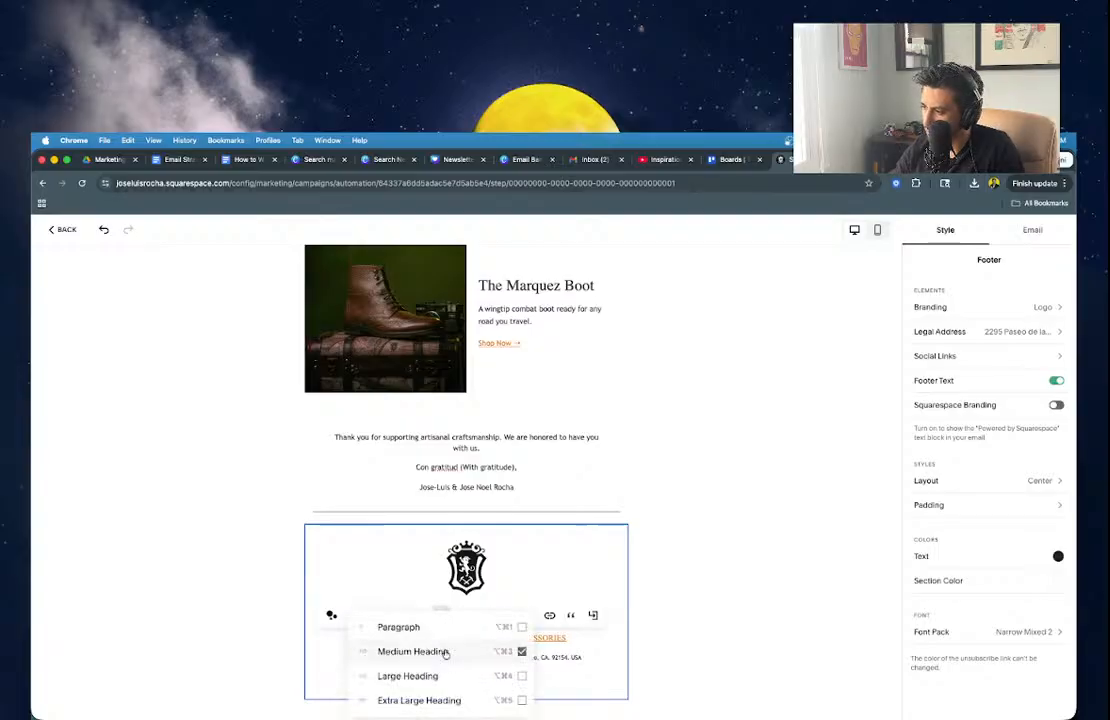
{"action": "left_click", "coordinate": [320, 661]}
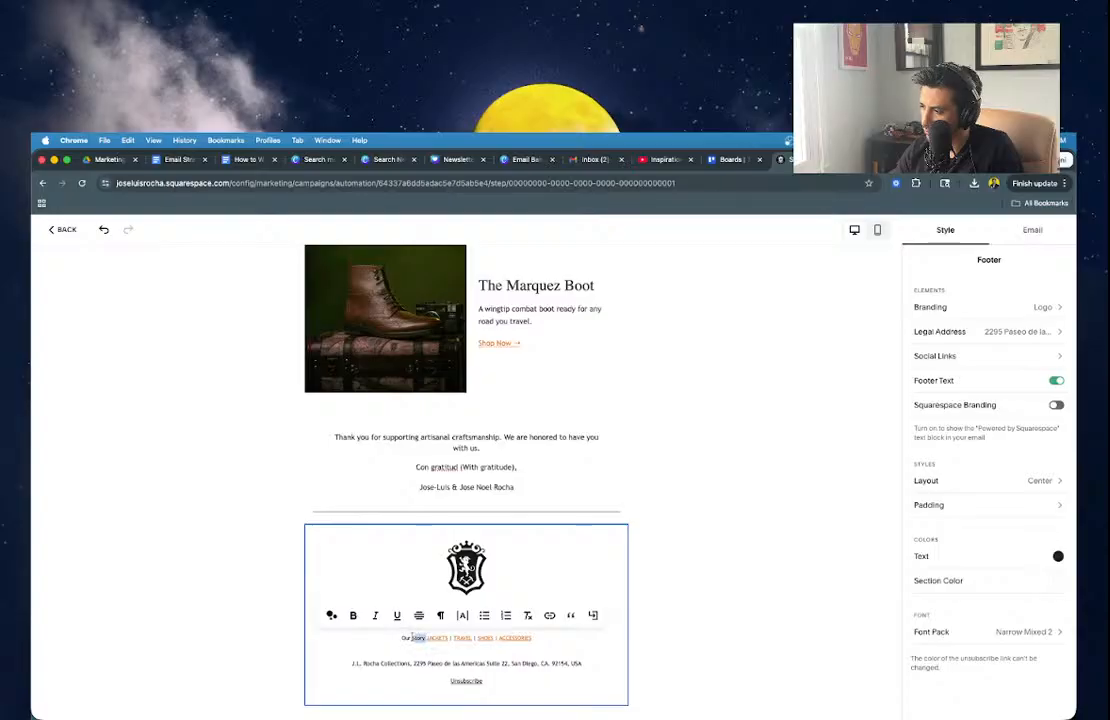
Retype the footer link line as 'OUR STORY | SHOP JACKETS | SHOP TRAVEL'.
{"action": "triple_click", "coordinate": [404, 637]}
{"action": "type", "text": "ou"}
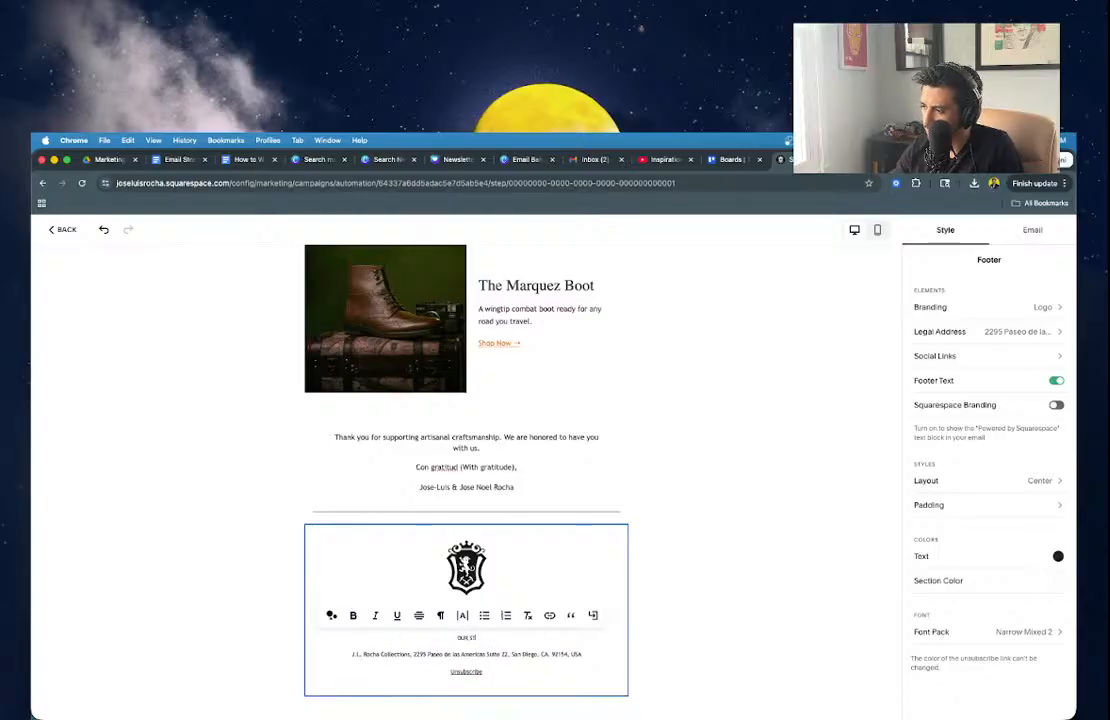
{"action": "type", "text": "r story | shop all"}
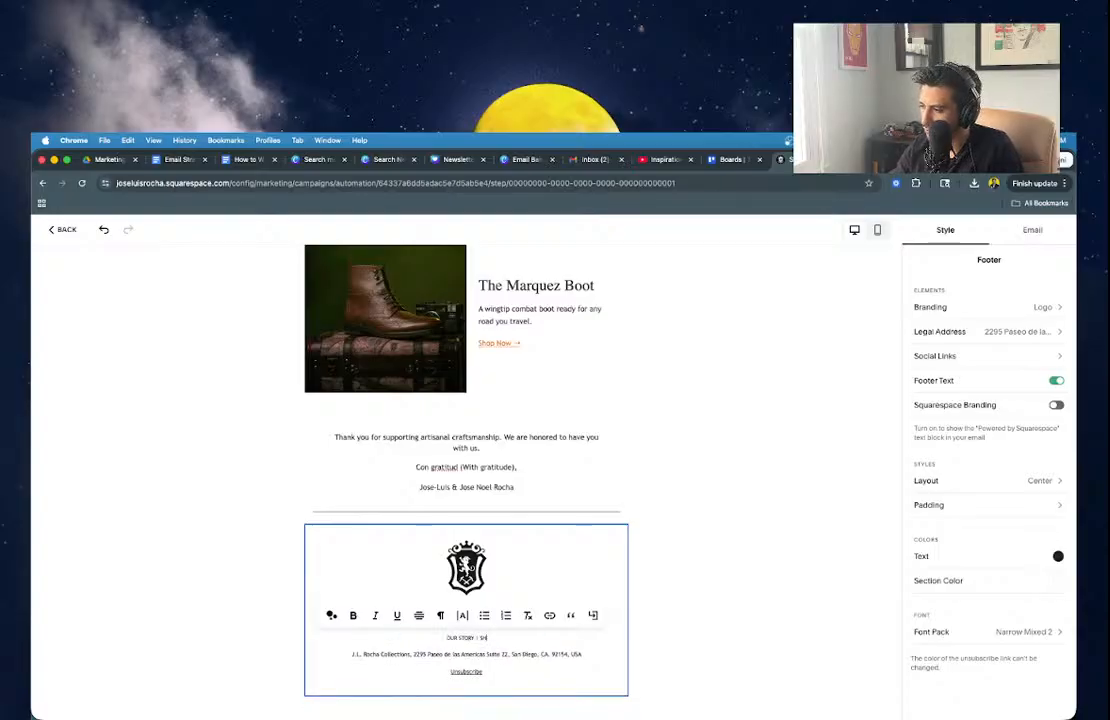
{"action": "type", "text": "CKETS |"}
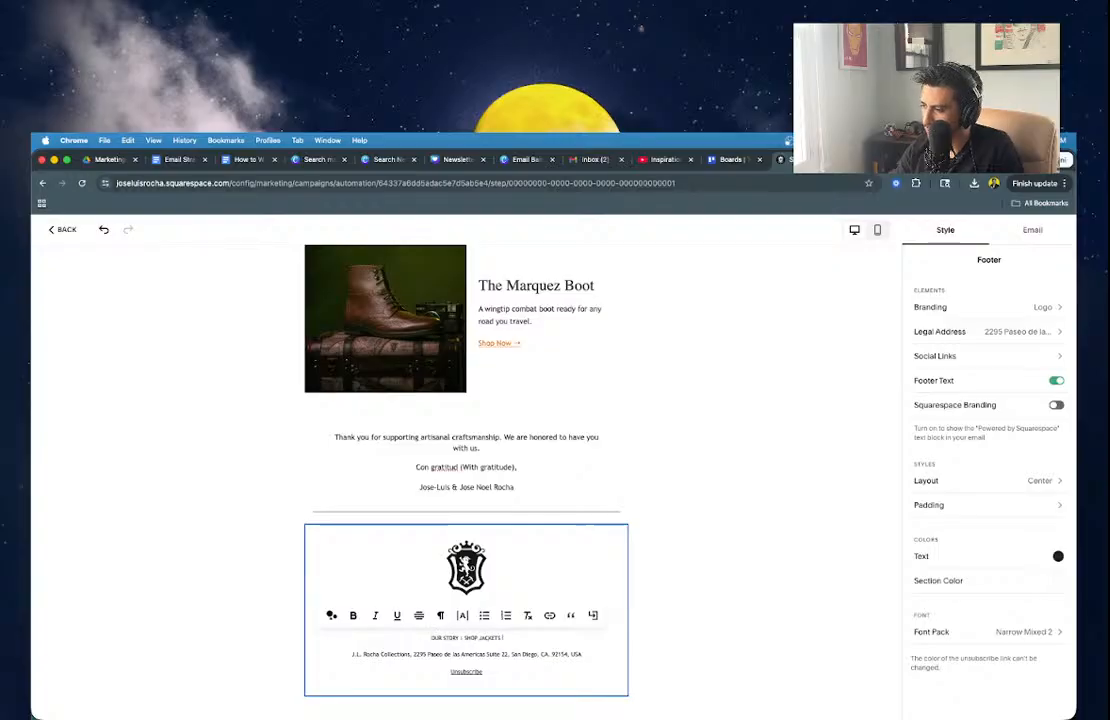
{"action": "type", "text": " SHOP TRAVEL"}
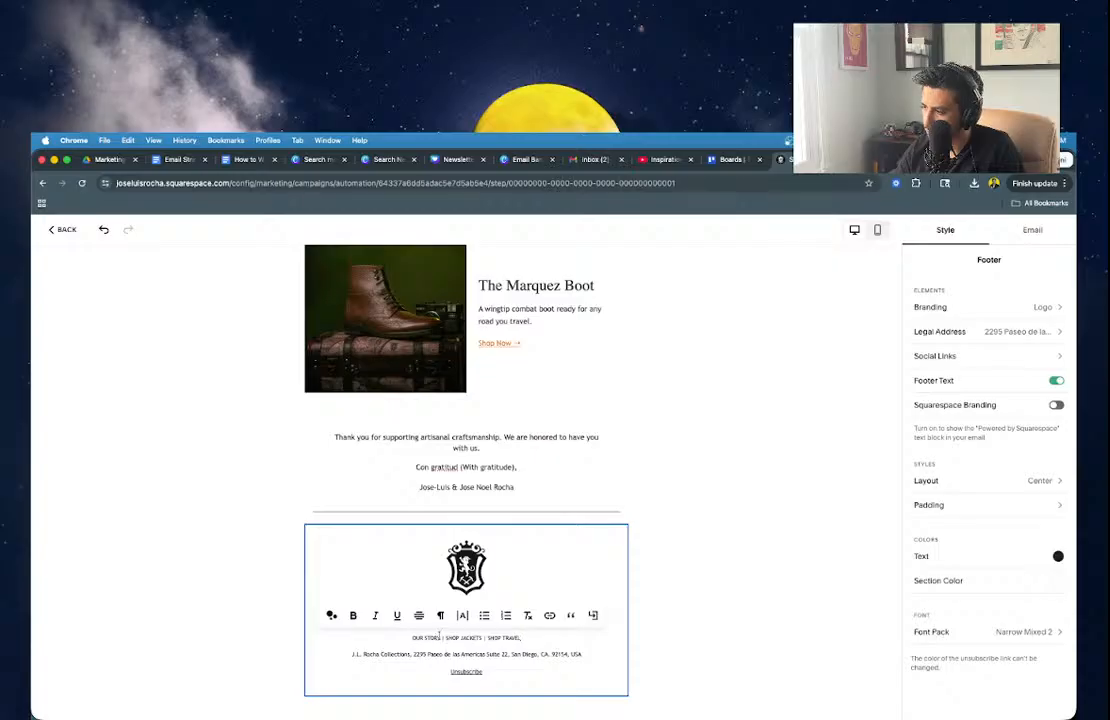
{"action": "left_click_drag", "start_coordinate": [440, 635], "coordinate": [413, 636]}
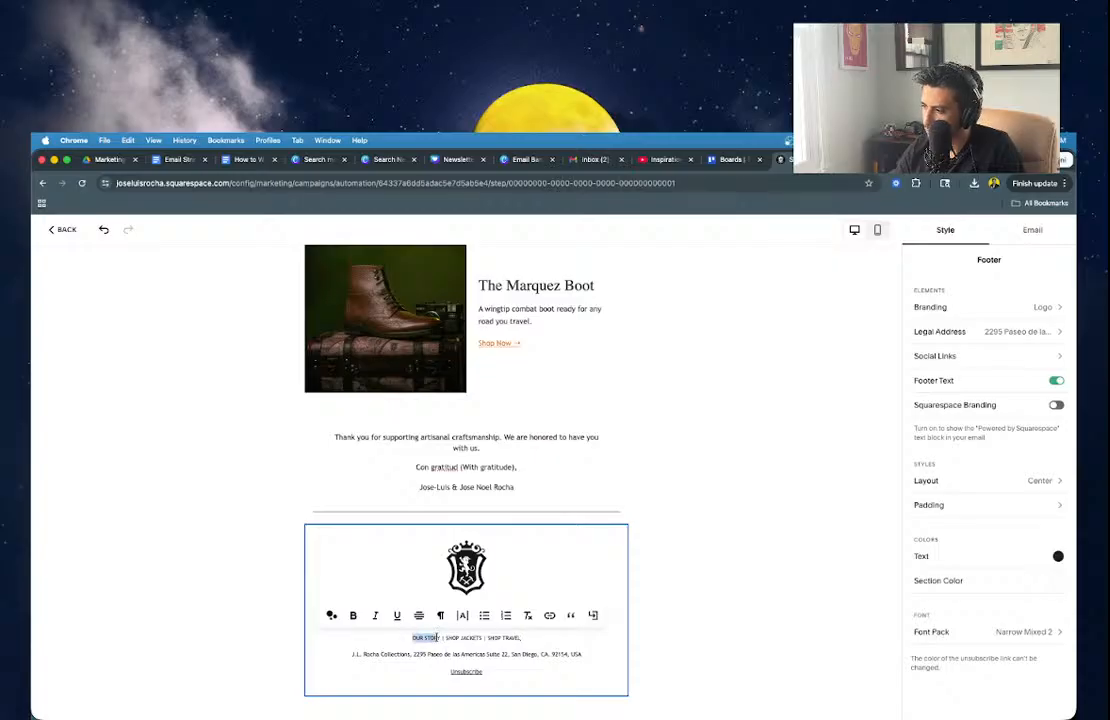
Link the footer's OUR STORY text to the site's About page.
{"action": "left_click", "coordinate": [549, 615]}
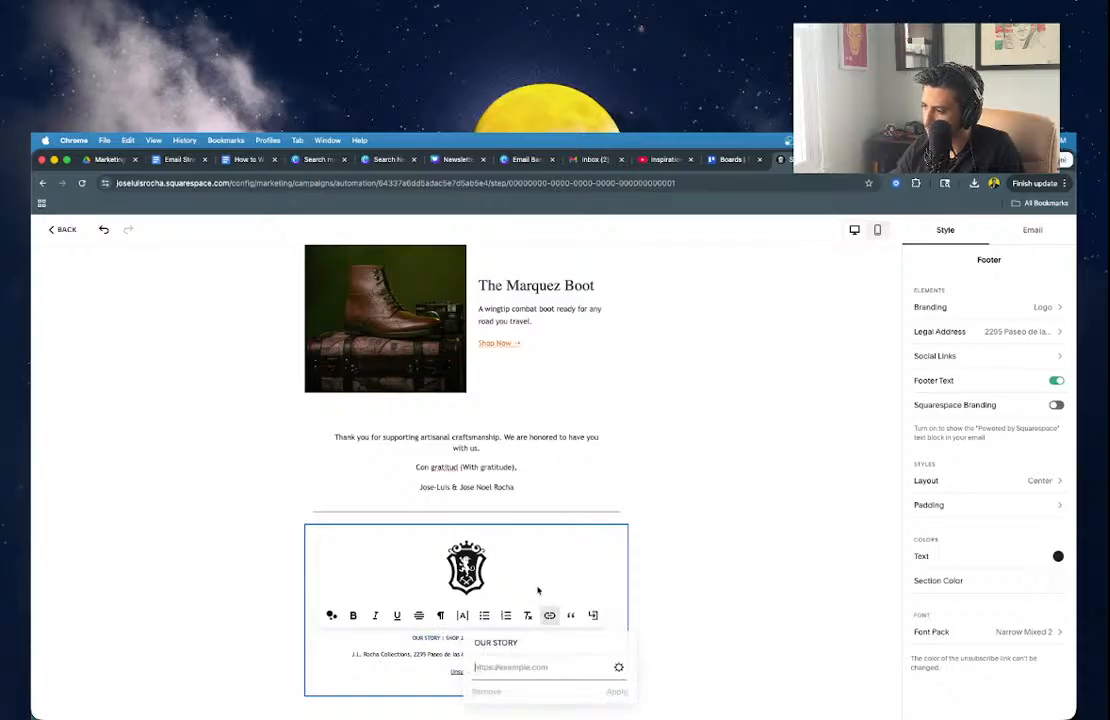
{"action": "type", "text": "about"}
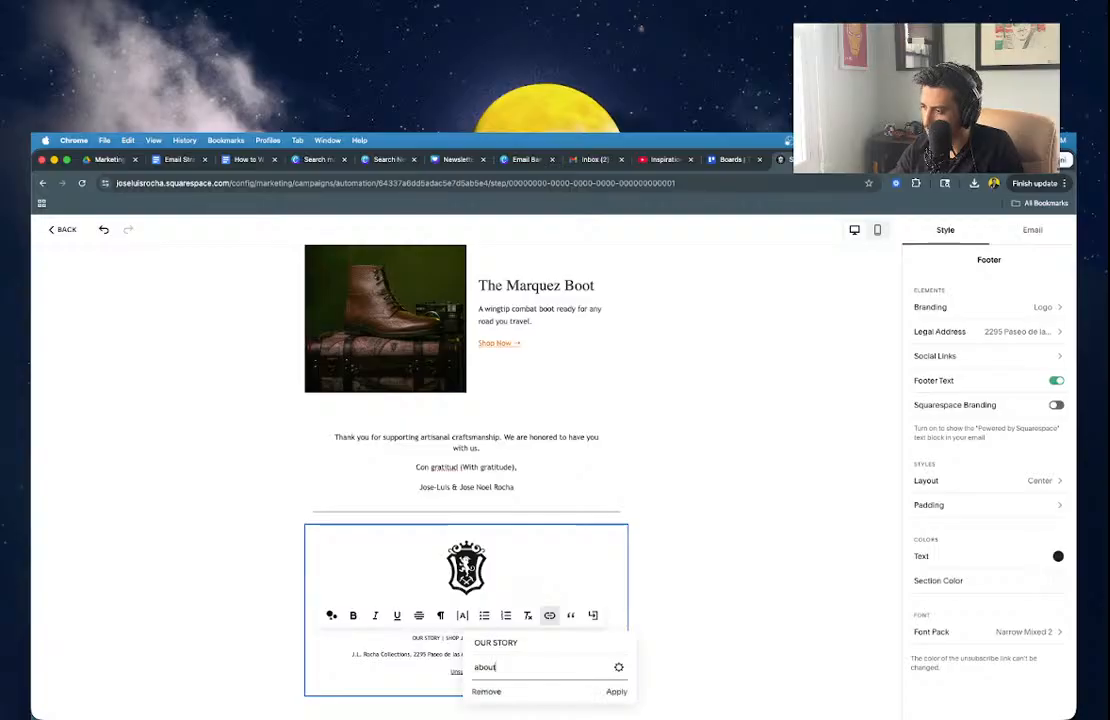
{"action": "left_click", "coordinate": [618, 666]}
{"action": "left_click", "coordinate": [567, 384]}
{"action": "type", "text": "ab"}
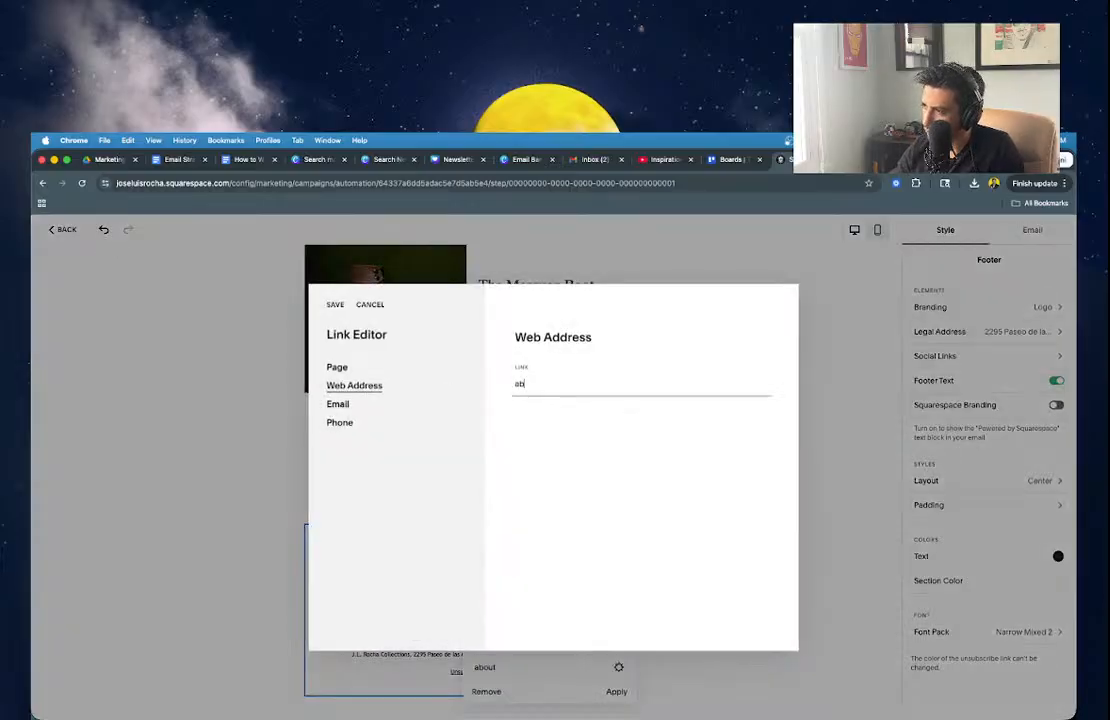
{"action": "left_click", "coordinate": [338, 367]}
{"action": "left_click", "coordinate": [540, 384]}
{"action": "type", "text": "/ab"}
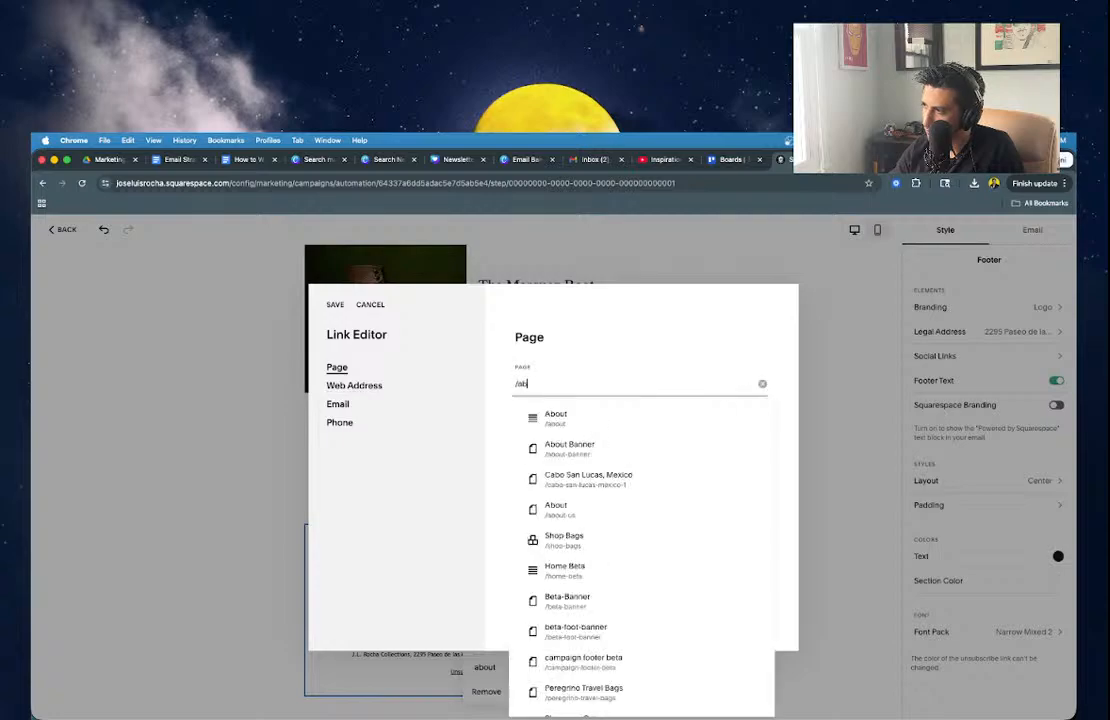
{"action": "left_click", "coordinate": [551, 423]}
{"action": "left_click", "coordinate": [335, 304]}
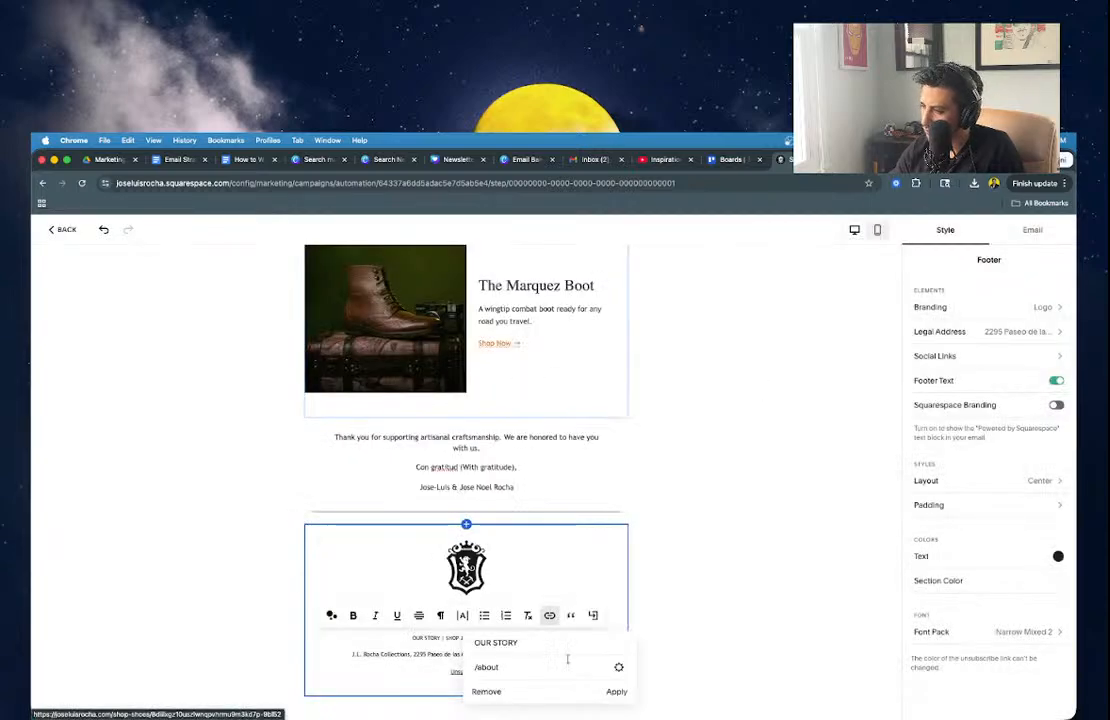
{"action": "left_click", "coordinate": [614, 703]}
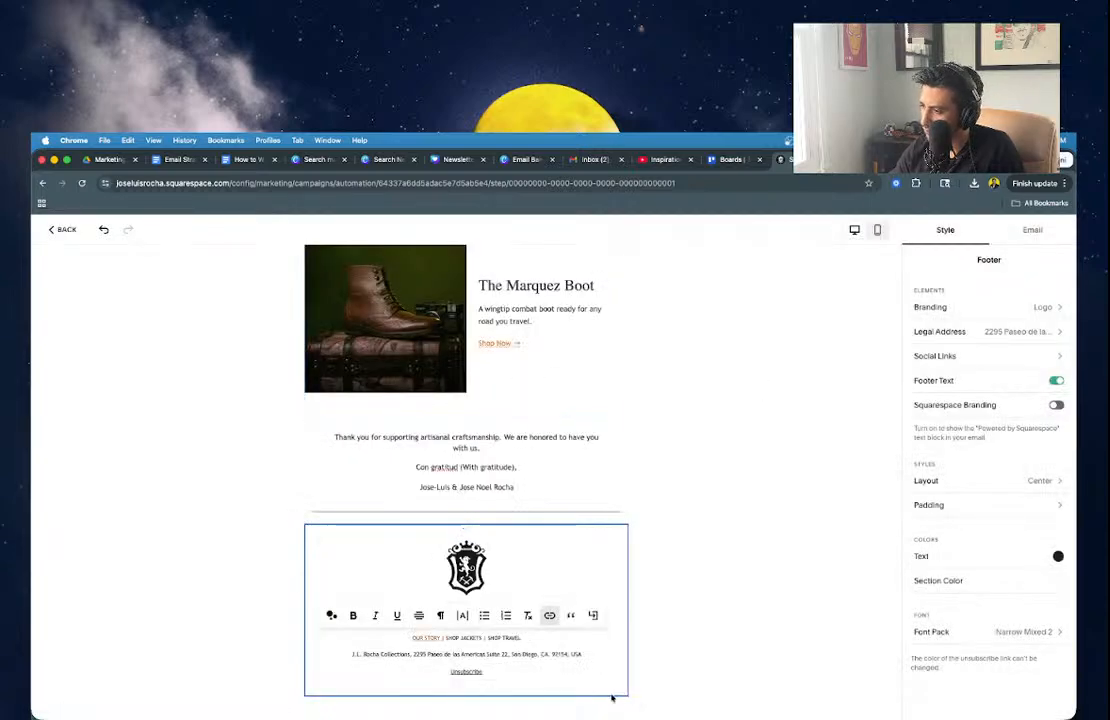
{"action": "left_click", "coordinate": [444, 637]}
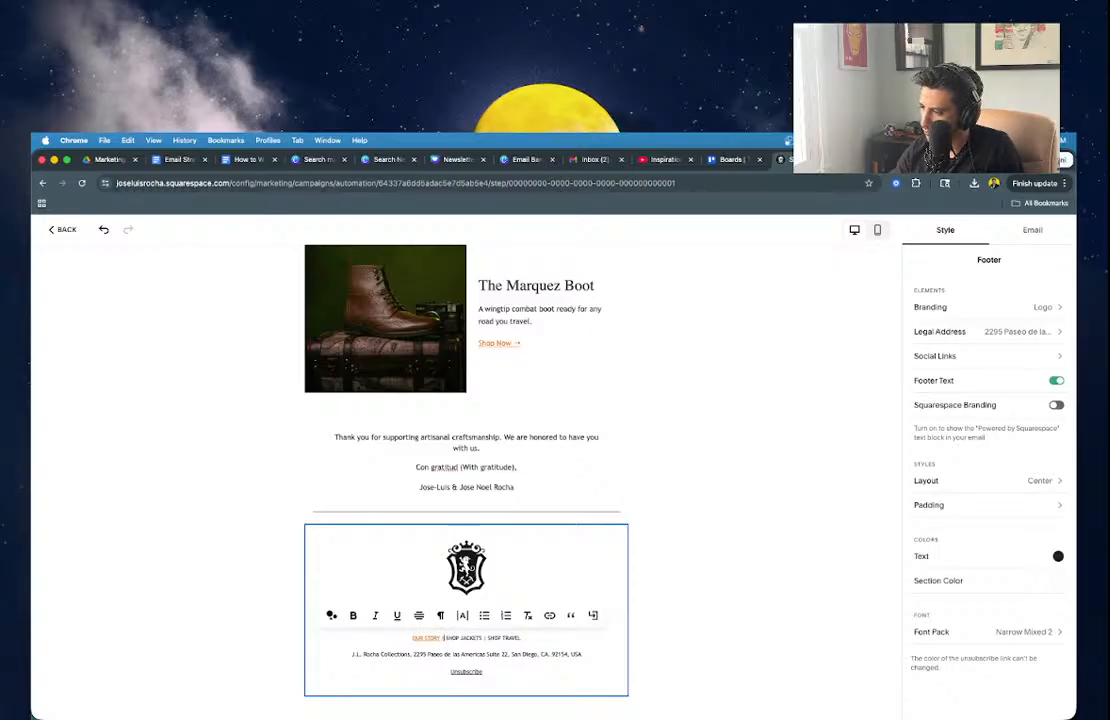
Link SHOP JACKETS in the footer to the /shop-jackets page.
{"action": "left_click_drag", "start_coordinate": [446, 638], "coordinate": [476, 642]}
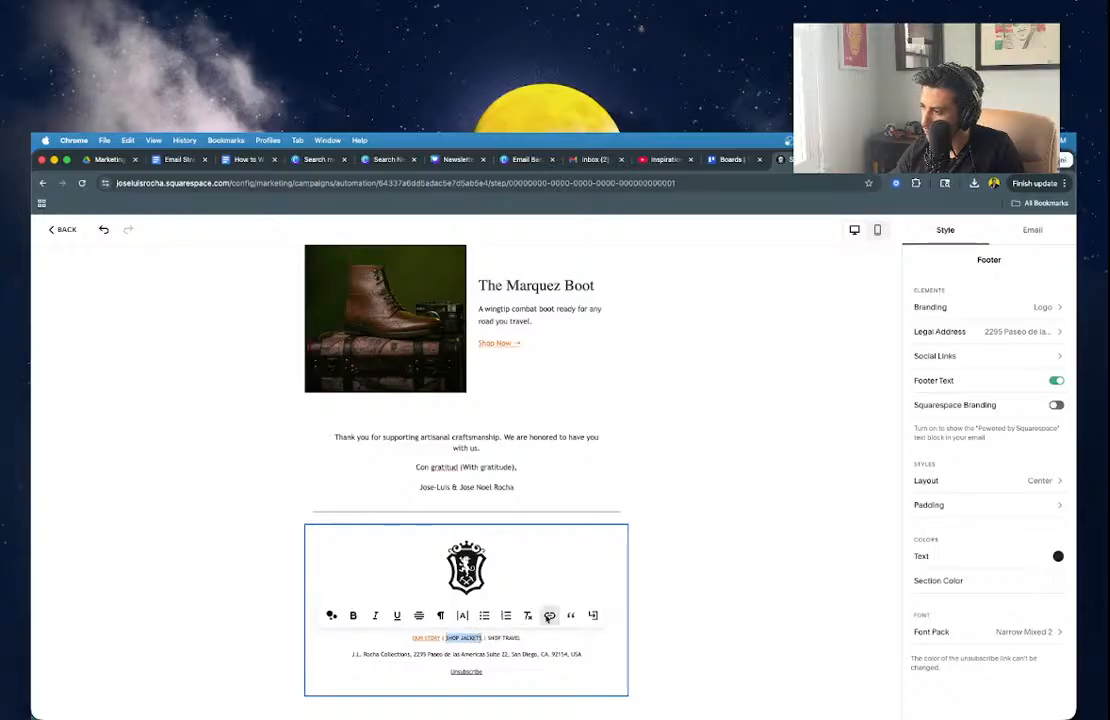
{"action": "left_click", "coordinate": [549, 615]}
{"action": "left_click", "coordinate": [622, 671]}
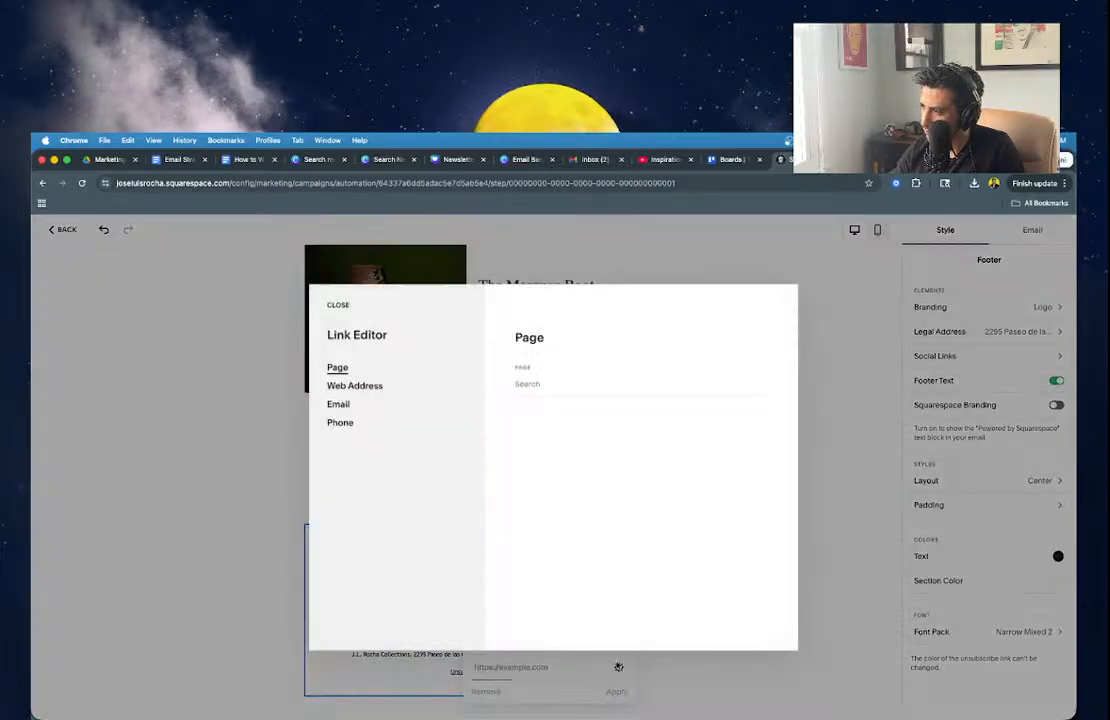
{"action": "left_click", "coordinate": [366, 388]}
{"action": "left_click", "coordinate": [347, 372]}
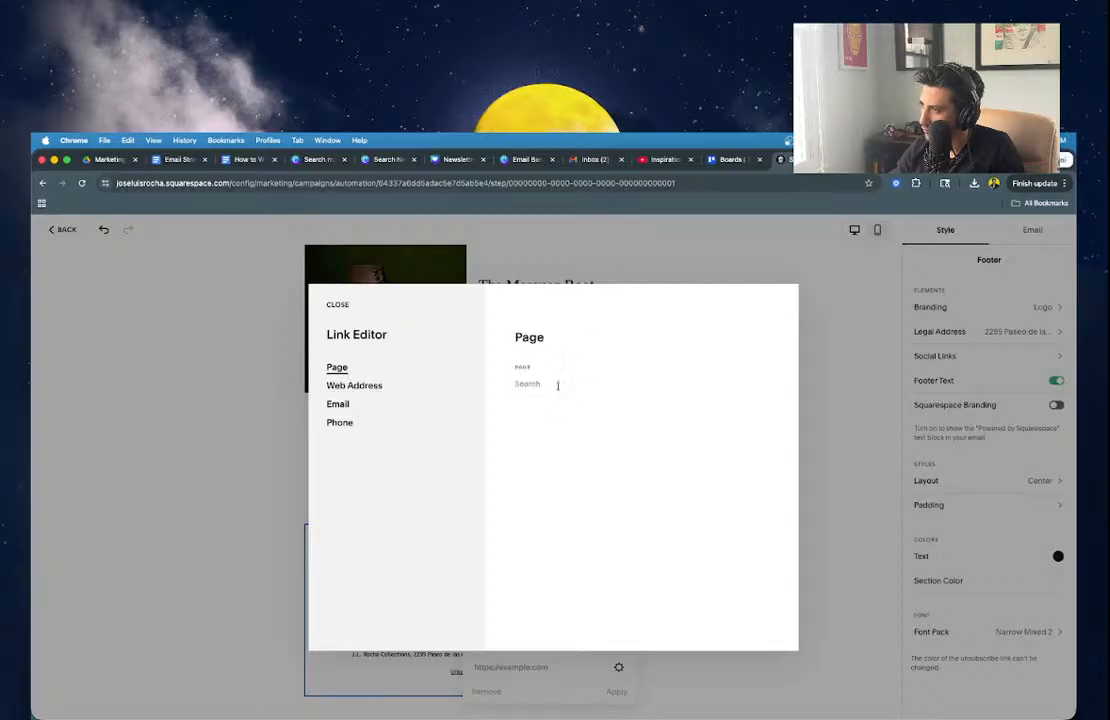
{"action": "left_click", "coordinate": [557, 384]}
{"action": "type", "text": "/shop"}
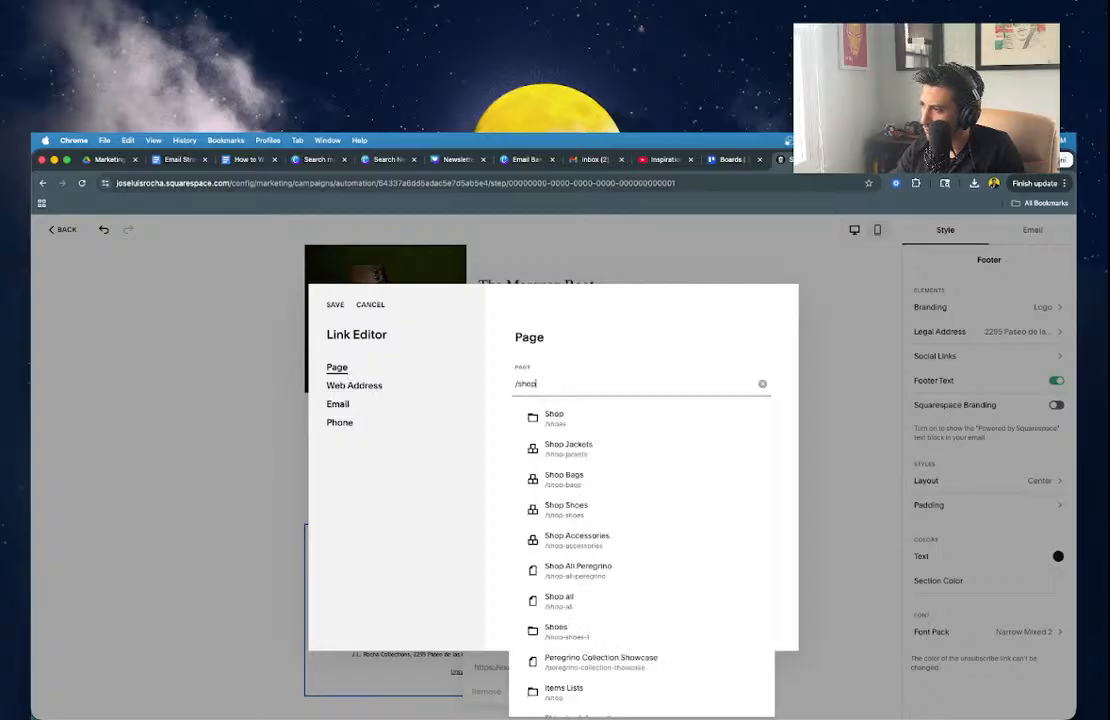
{"action": "left_click", "coordinate": [556, 446]}
{"action": "left_click", "coordinate": [335, 304]}
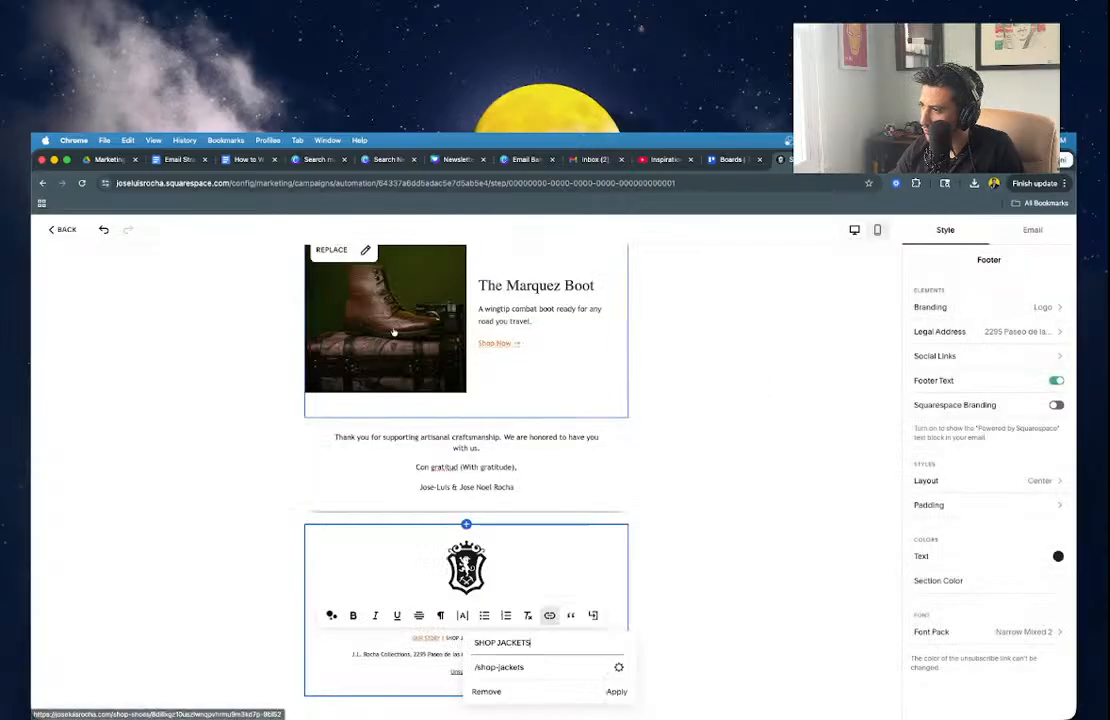
{"action": "left_click", "coordinate": [616, 691]}
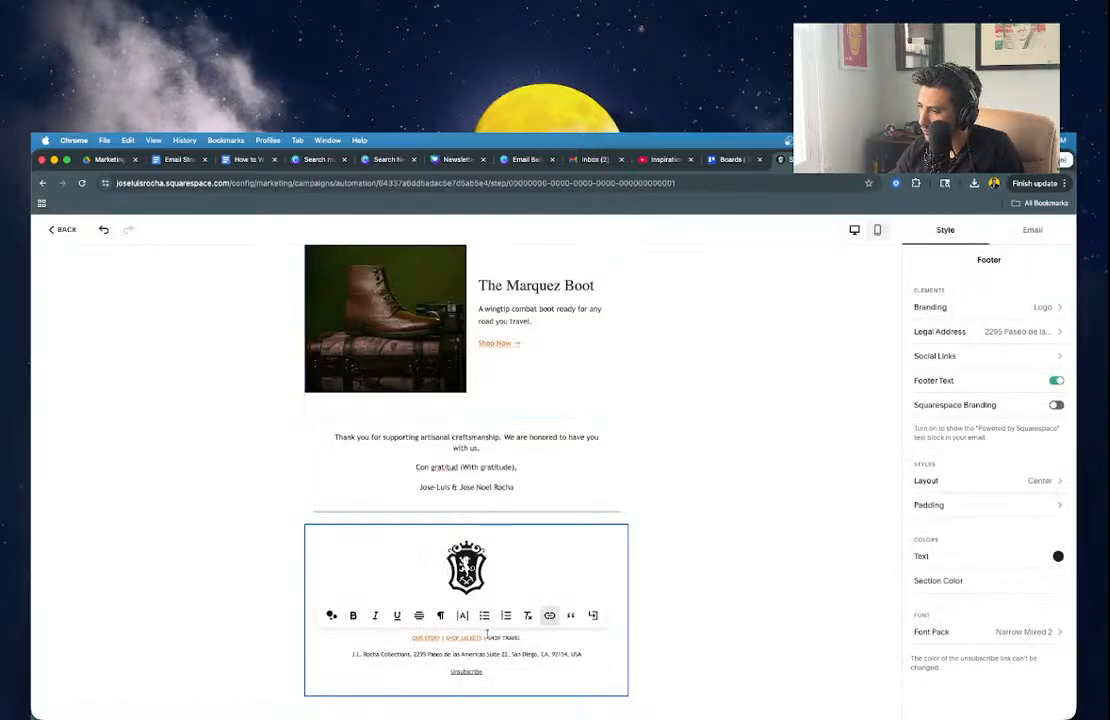
{"action": "left_click", "coordinate": [488, 636]}
Link SHOP TRAVEL in the footer to the /shop-bags page.
{"action": "left_click_drag", "start_coordinate": [488, 635], "coordinate": [520, 637]}
{"action": "left_click", "coordinate": [549, 615]}
{"action": "left_click", "coordinate": [617, 668]}
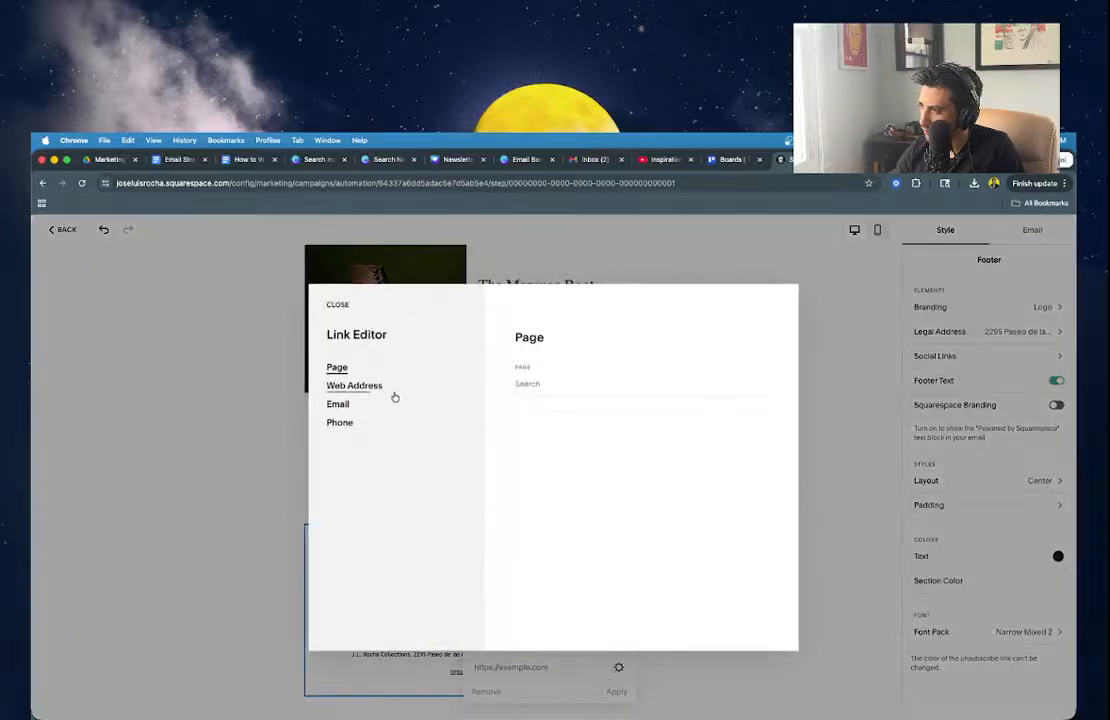
{"action": "left_click", "coordinate": [553, 385]}
{"action": "type", "text": "bags"}
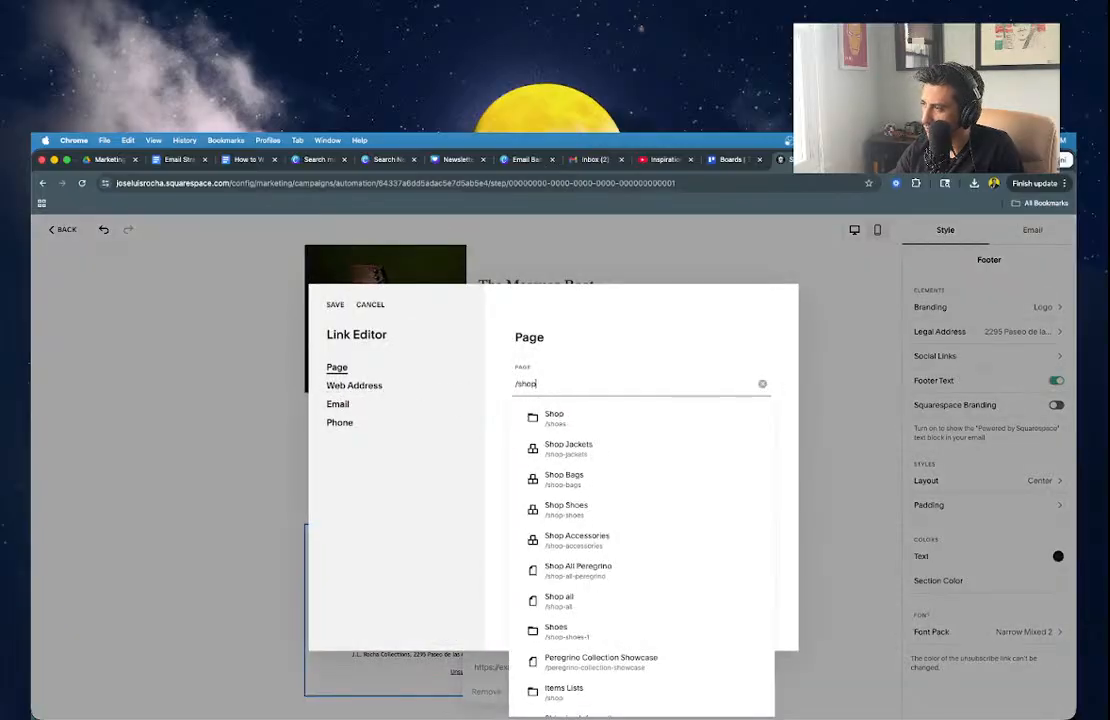
{"action": "left_click", "coordinate": [558, 448]}
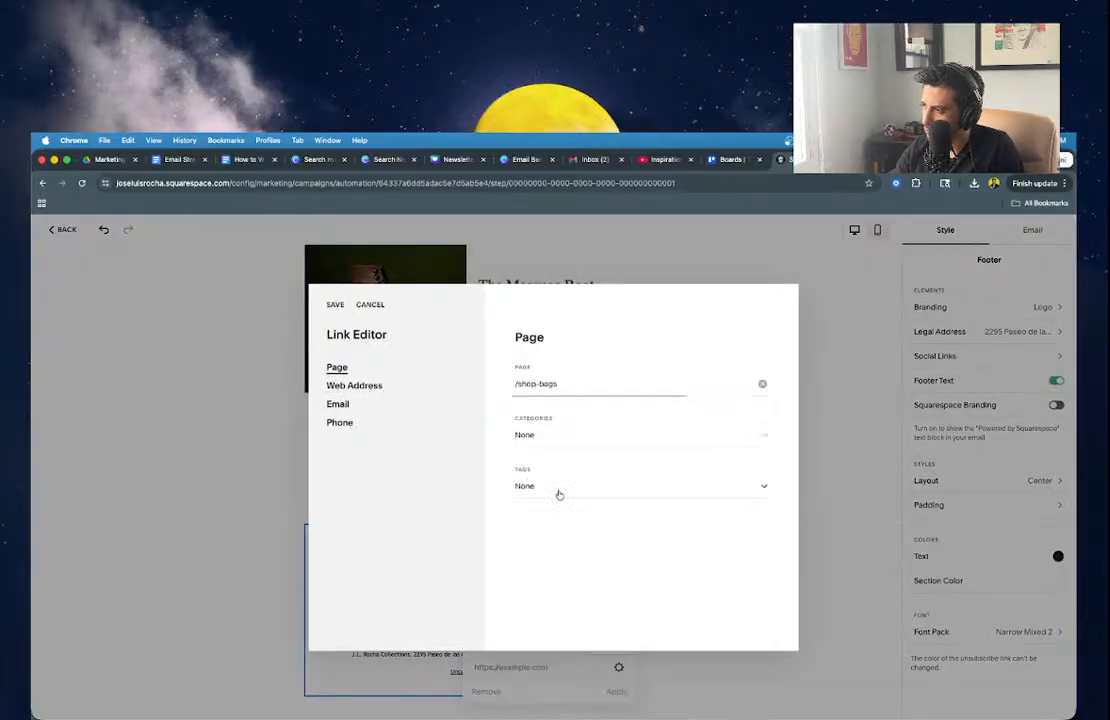
{"action": "left_click", "coordinate": [336, 305]}
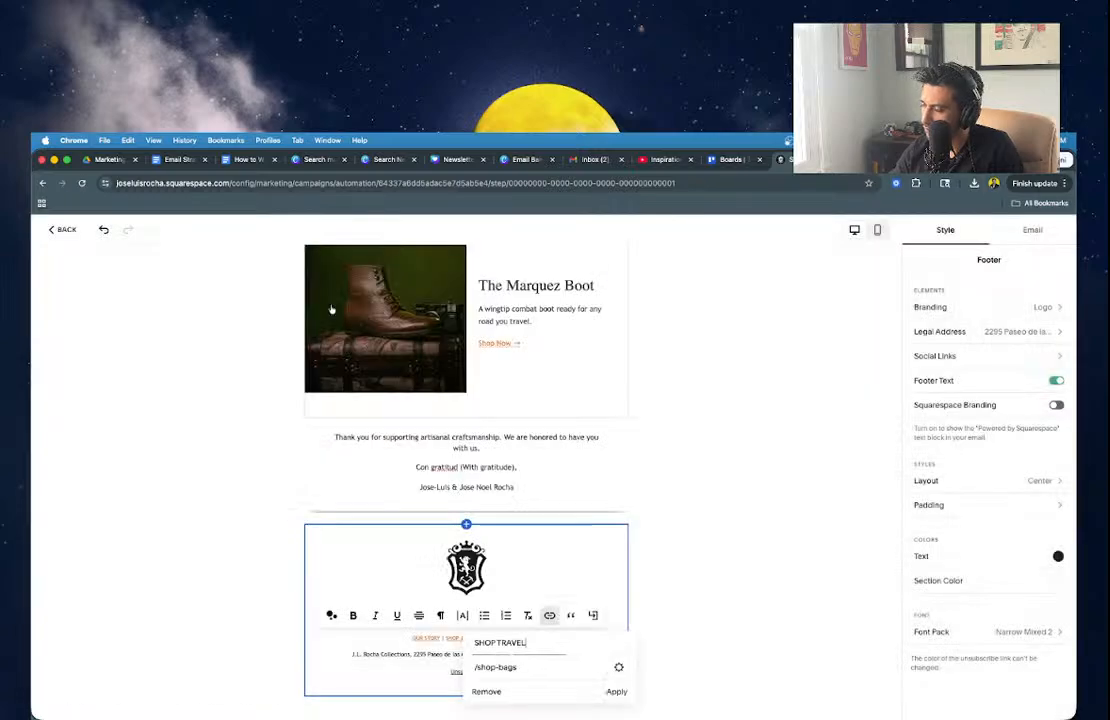
{"action": "left_click", "coordinate": [615, 694]}
{"action": "left_click", "coordinate": [694, 654]}
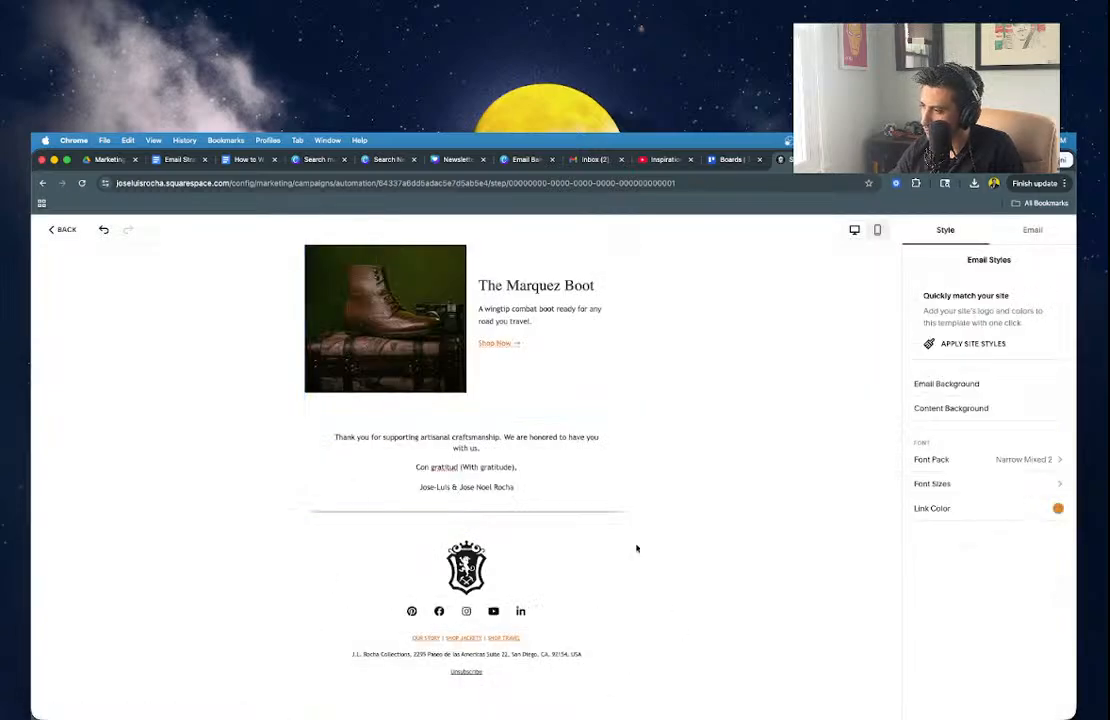
Reduce the footer logo's height in Branding > Logo and review the finished email.
{"action": "left_click", "coordinate": [600, 558]}
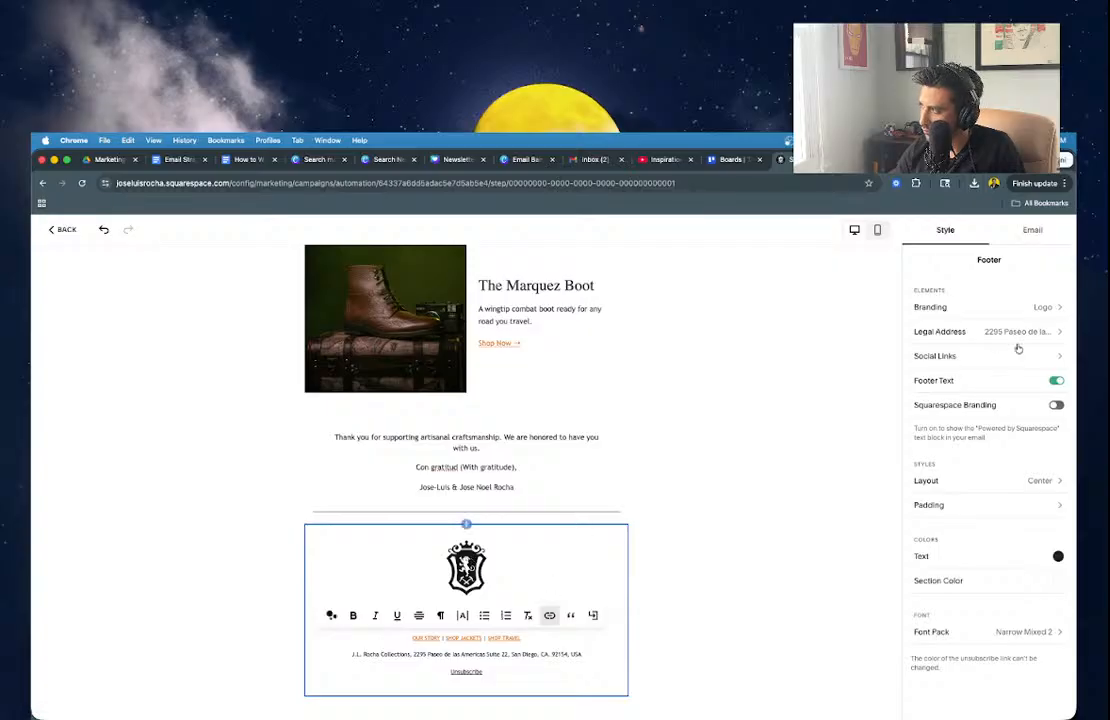
{"action": "left_click", "coordinate": [989, 309]}
{"action": "left_click", "coordinate": [968, 394]}
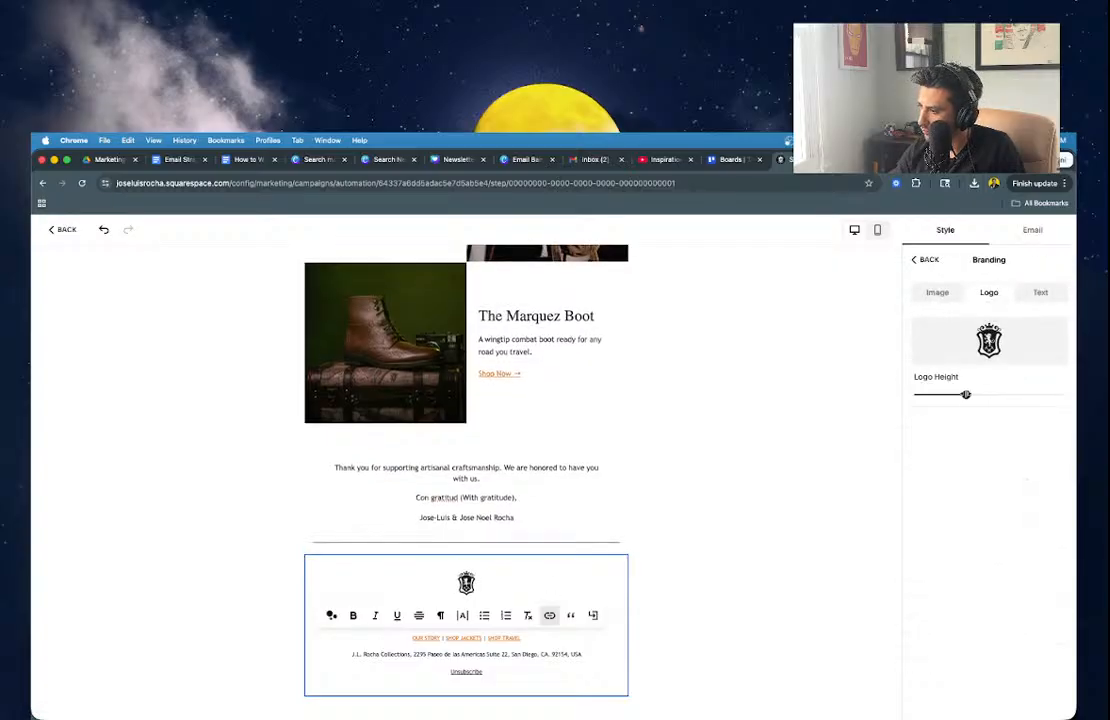
{"action": "left_click", "coordinate": [741, 486]}
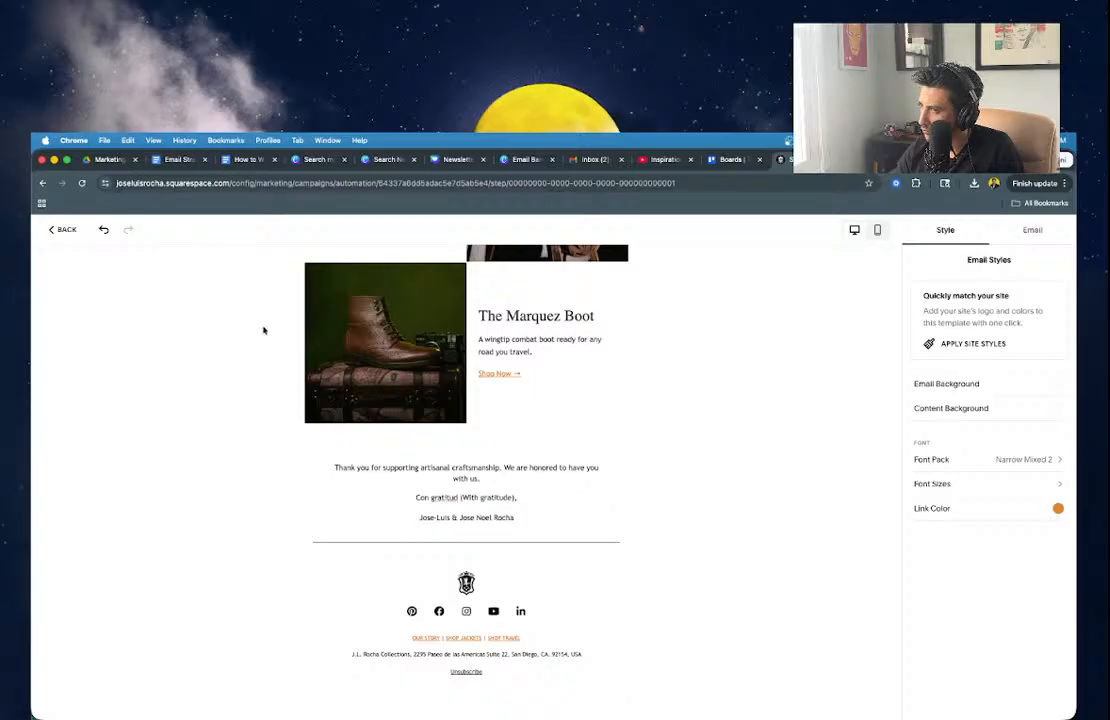
{"action": "scroll", "coordinate": [783, 400], "scroll_direction": "up", "scroll_amount": 15}
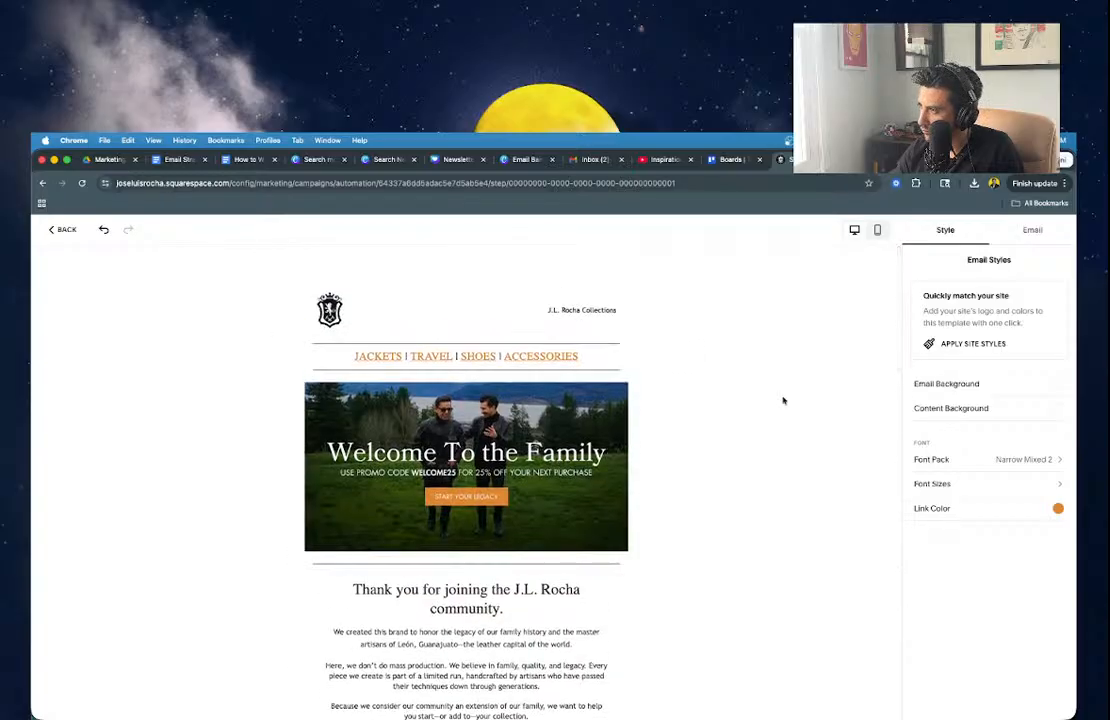
{"action": "scroll", "coordinate": [783, 400], "scroll_direction": "down", "scroll_amount": 5}
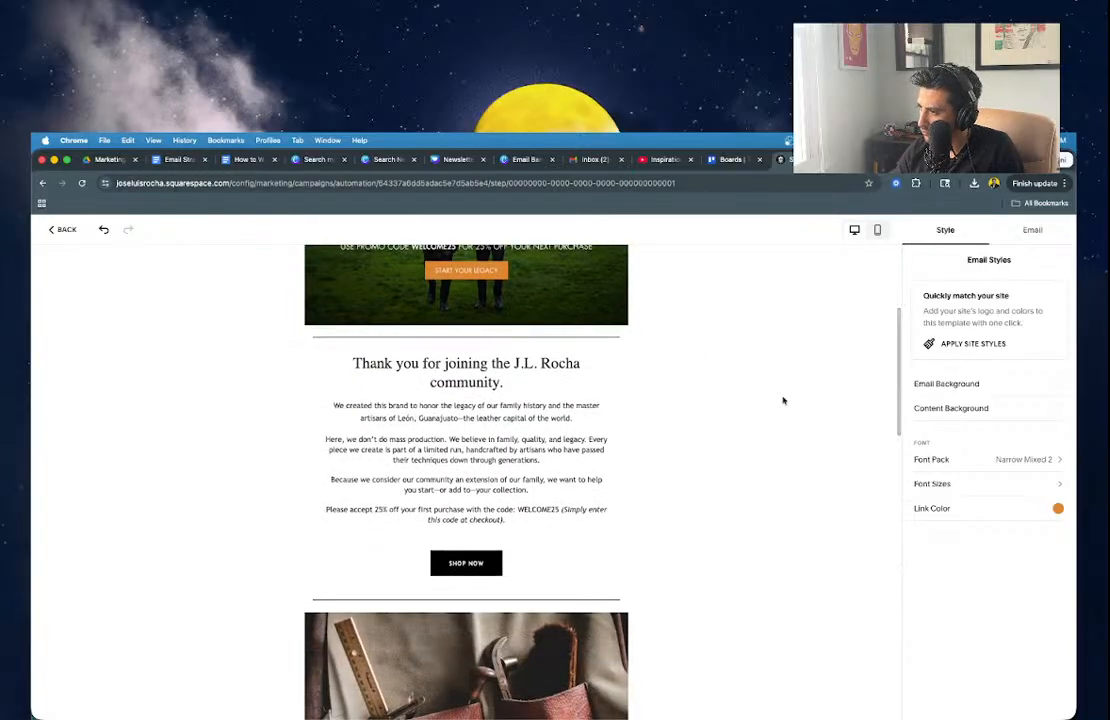
{"action": "scroll", "coordinate": [783, 400], "scroll_direction": "down", "scroll_amount": 8}
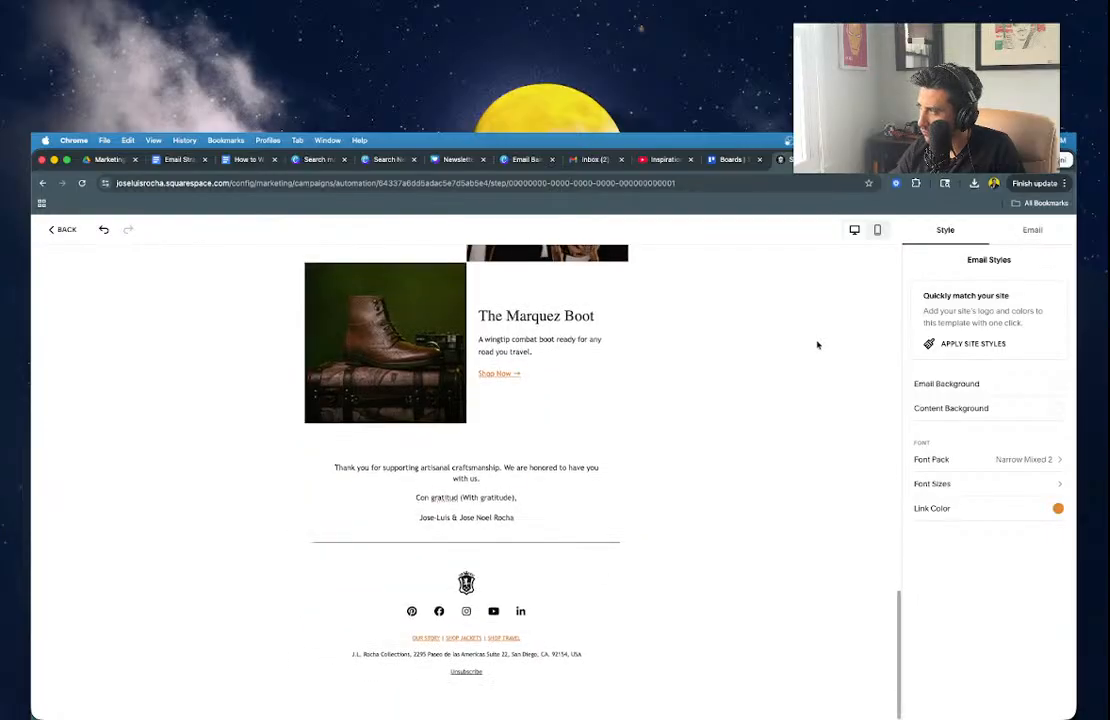
{"action": "left_click", "coordinate": [1068, 231]}
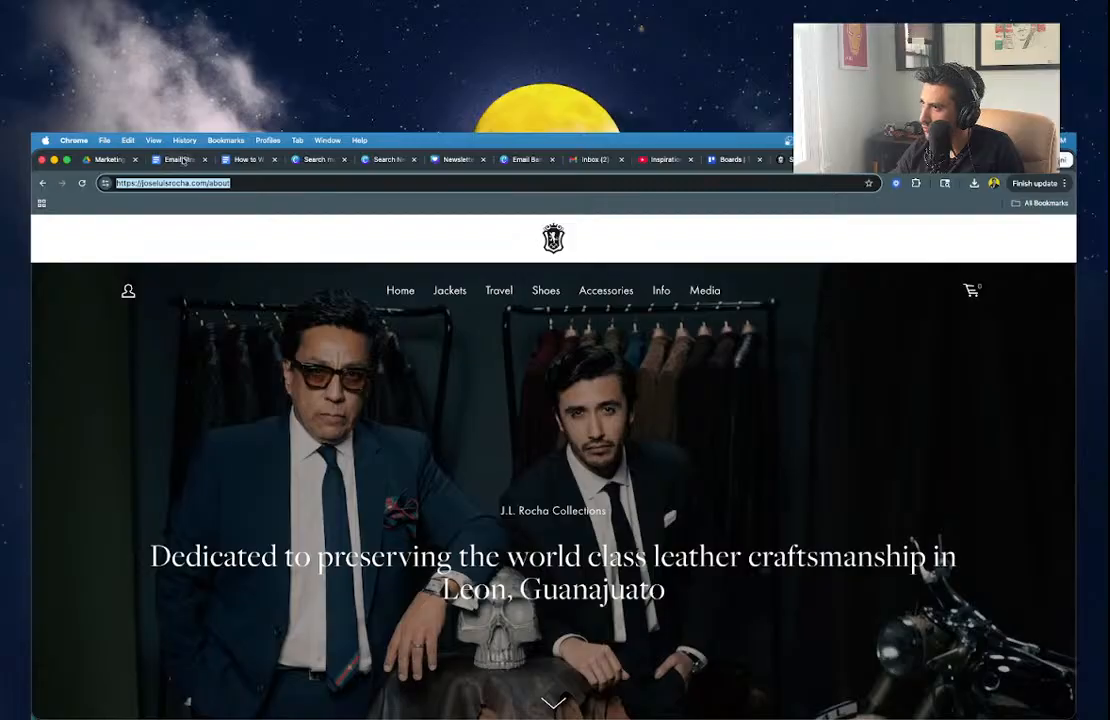
Insert a blank line below the 'Email Onboarding - Email 1:' heading in the Email Strategy doc.
{"action": "left_click", "coordinate": [183, 160]}
{"action": "left_click", "coordinate": [503, 420]}
{"action": "scroll", "coordinate": [503, 424], "scroll_direction": "up", "scroll_amount": 3}
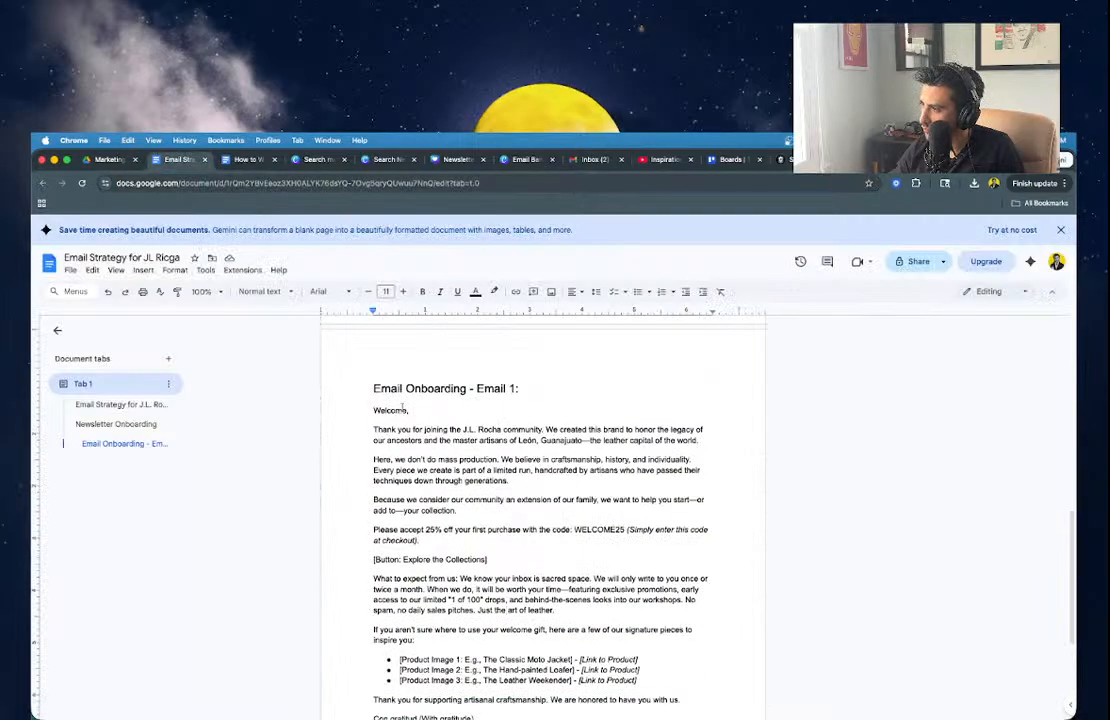
{"action": "scroll", "coordinate": [403, 434], "scroll_direction": "up", "scroll_amount": 10}
{"action": "scroll", "coordinate": [403, 434], "scroll_direction": "down", "scroll_amount": 8}
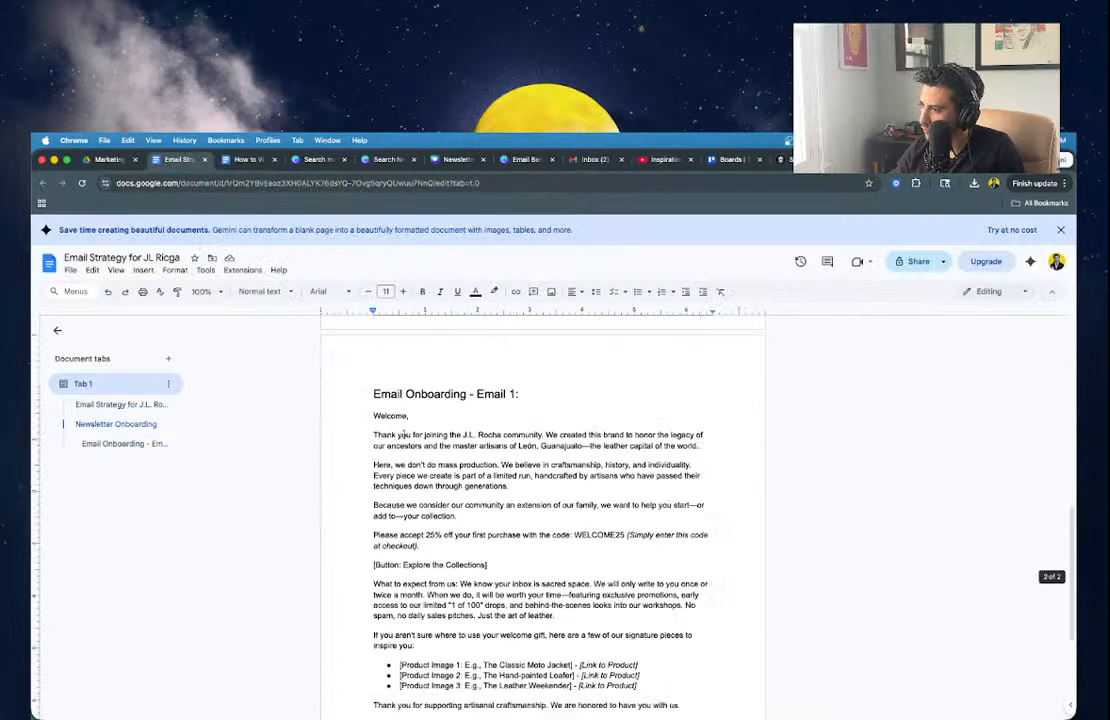
{"action": "scroll", "coordinate": [404, 434], "scroll_direction": "up", "scroll_amount": 1}
{"action": "left_click", "coordinate": [523, 513]}
{"action": "key", "text": "Return"}
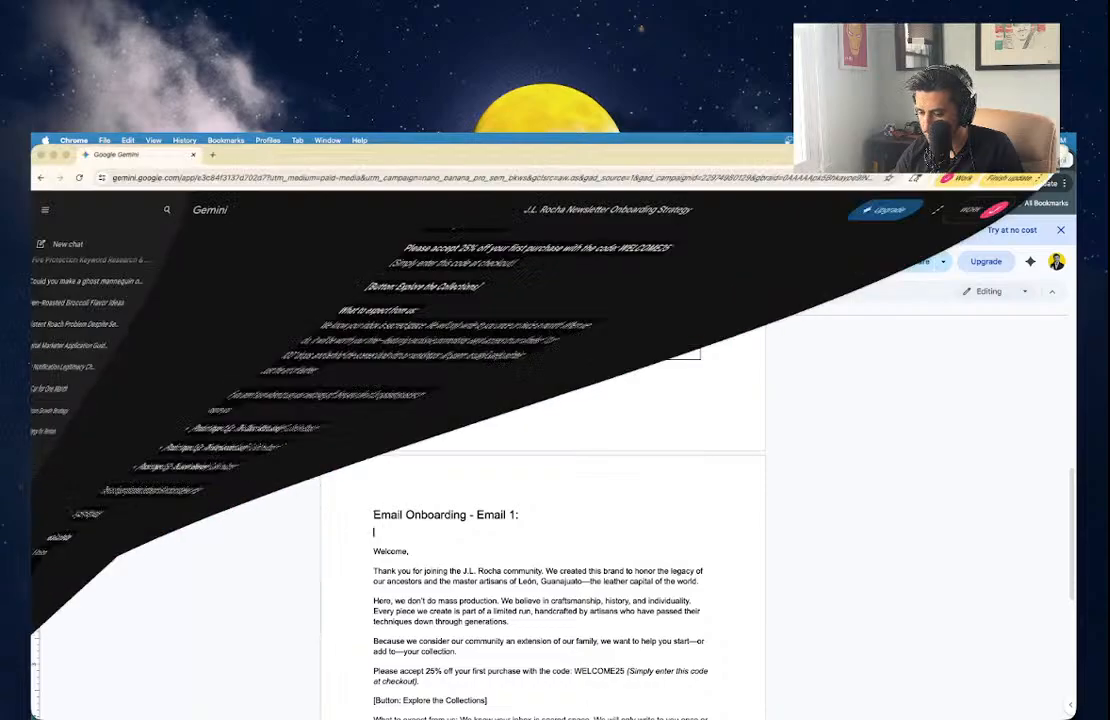
Copy Gemini's subject line 'Welcome to the Family (+ Your 25% Welcome Gift)' and minimise Gemini.
{"action": "scroll", "coordinate": [479, 405], "scroll_direction": "up", "scroll_amount": 5}
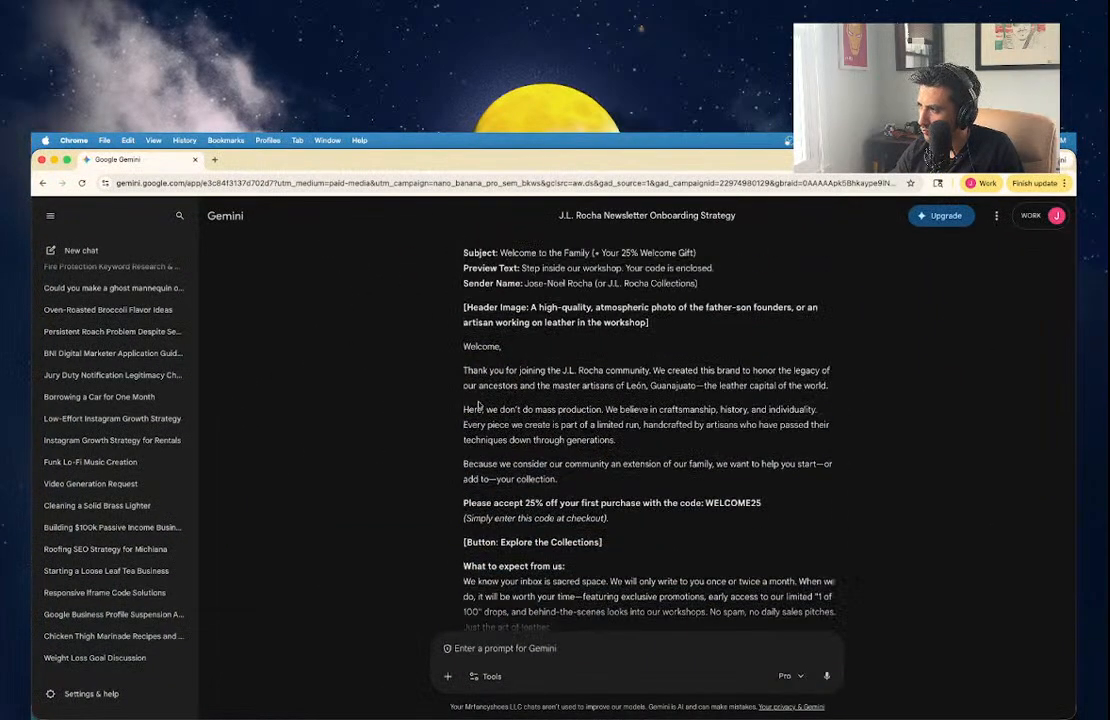
{"action": "scroll", "coordinate": [479, 405], "scroll_direction": "up", "scroll_amount": 5}
{"action": "left_click_drag", "start_coordinate": [498, 478], "coordinate": [708, 481]}
{"action": "key", "text": "super+c"}
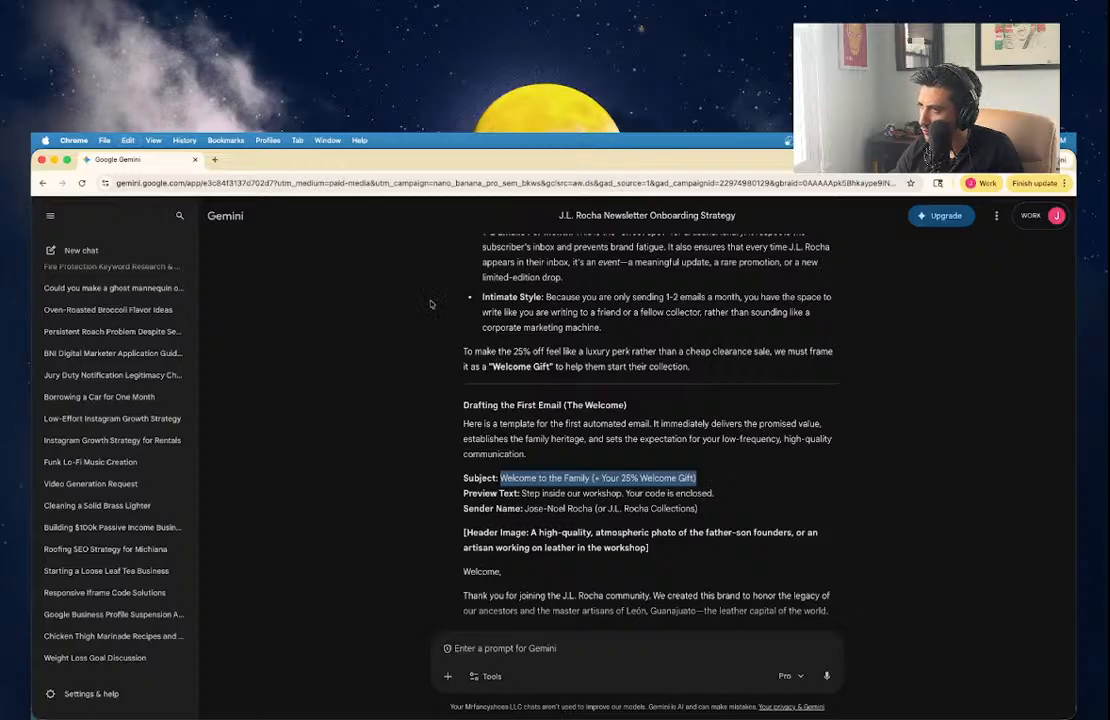
{"action": "left_click", "coordinate": [55, 160]}
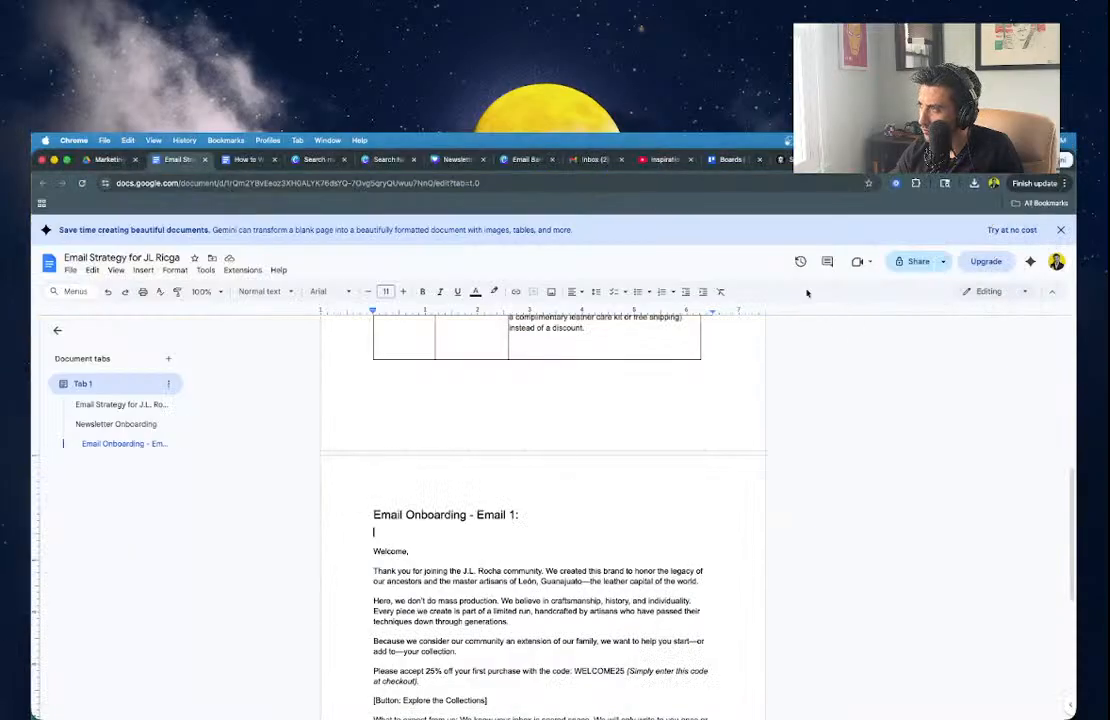
Replace the Squarespace email's Subject Line with 'Welcome to the Family (+ Your 25% Welcome Gift)'.
{"action": "left_click", "coordinate": [885, 160]}
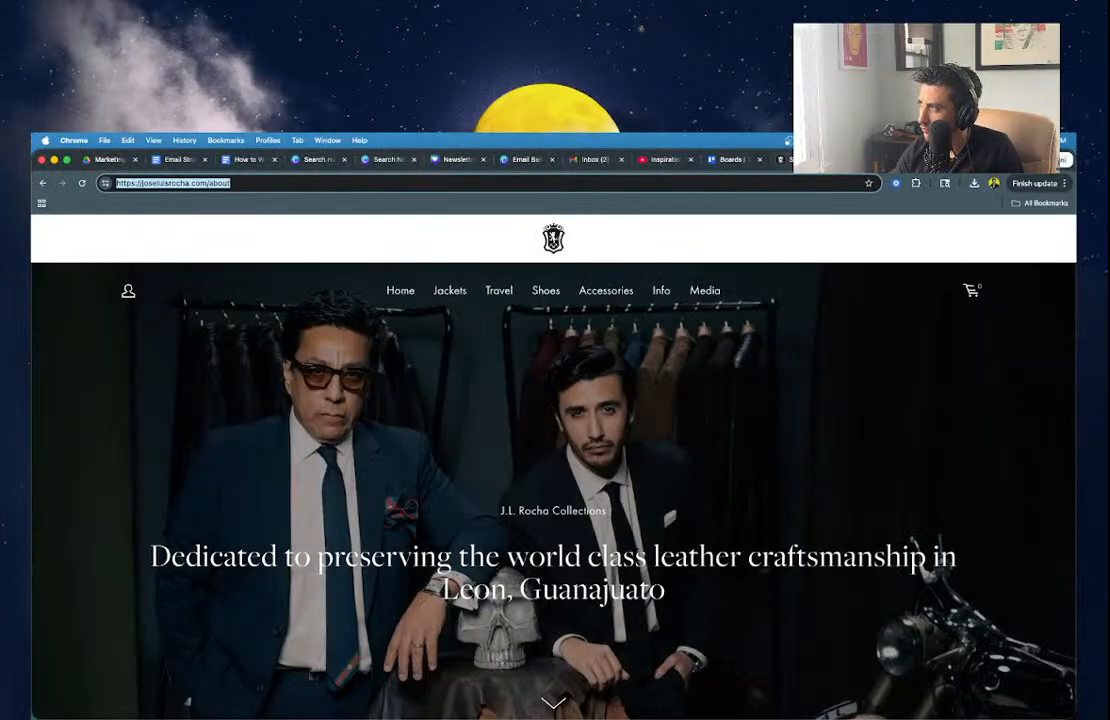
{"action": "left_click", "coordinate": [812, 160]}
{"action": "left_click", "coordinate": [1024, 318]}
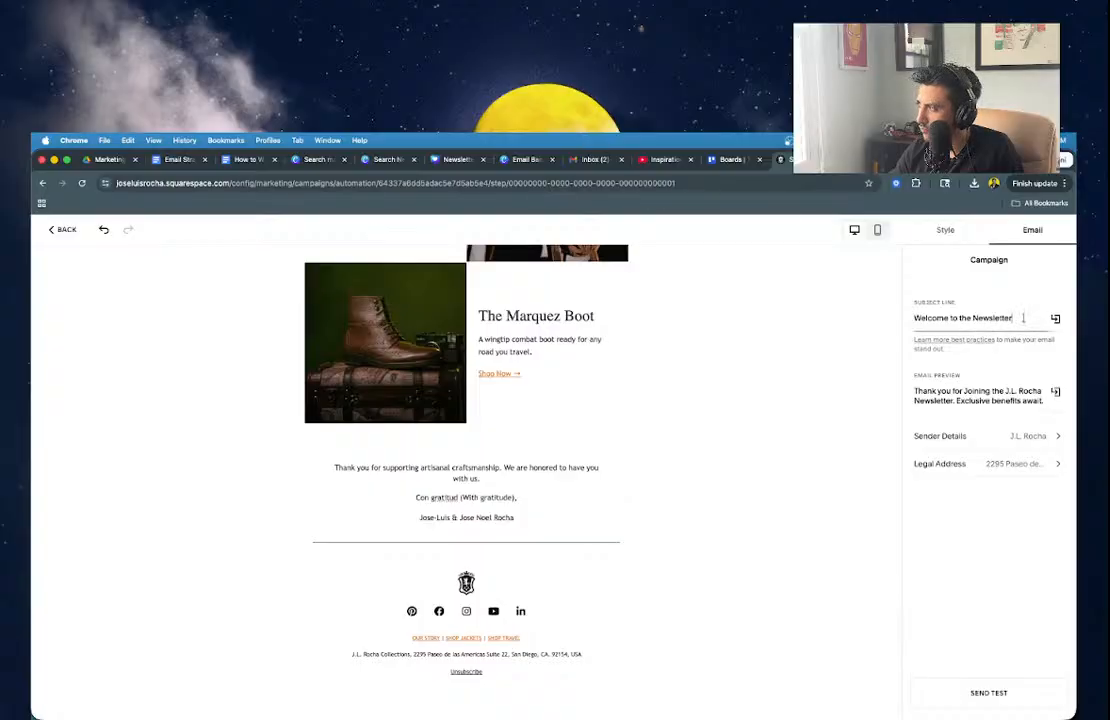
{"action": "key", "text": "super+a"}
{"action": "key", "text": "super+v"}
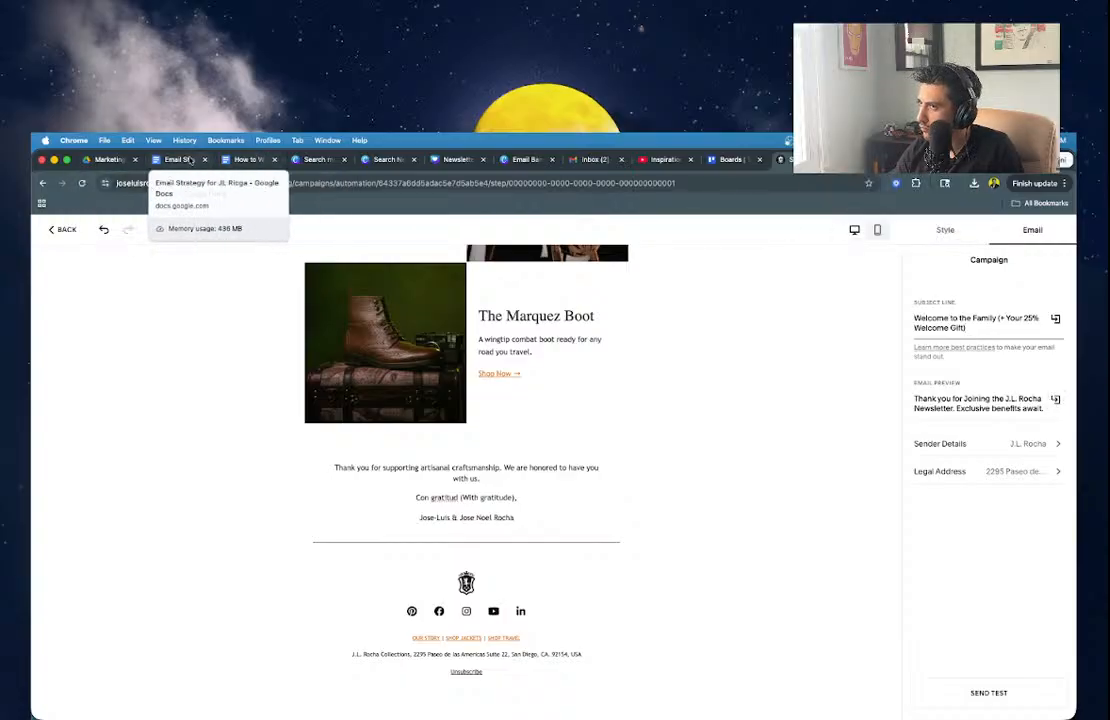
{"action": "left_click", "coordinate": [178, 159]}
Add 'Subject: Welcome to the Family (+ Your 25% Welcome Gift)' and a 'Preview Text:' line under Email 1.
{"action": "key", "text": "super+v"}
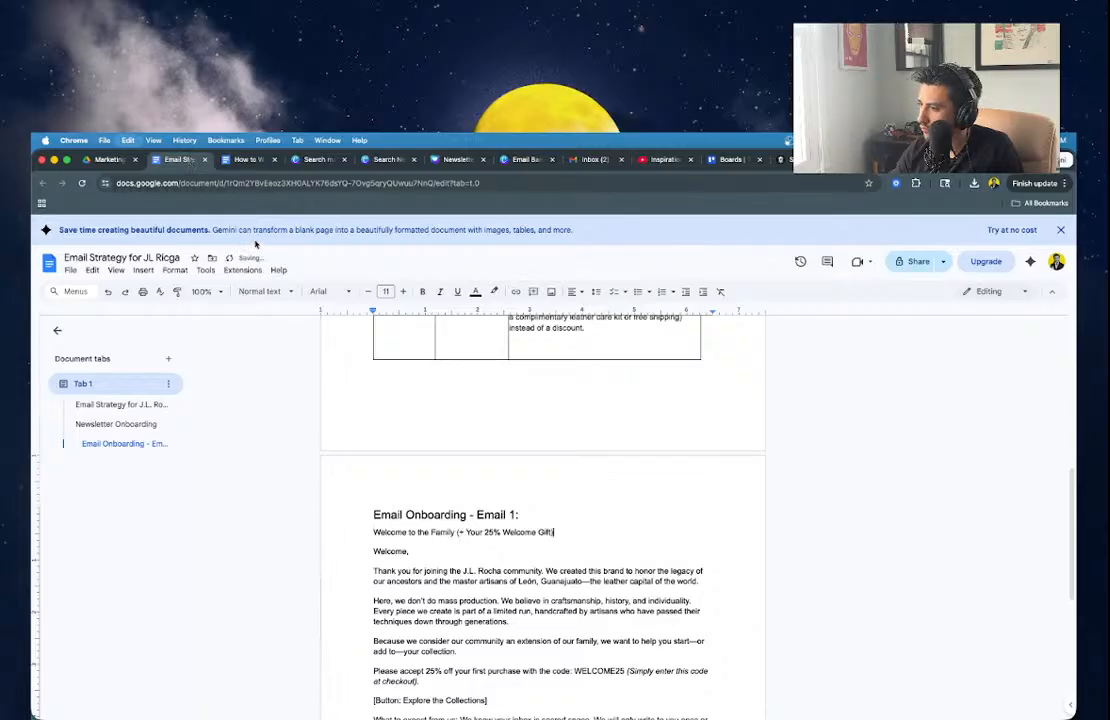
{"action": "type", "text": "Subject:"}
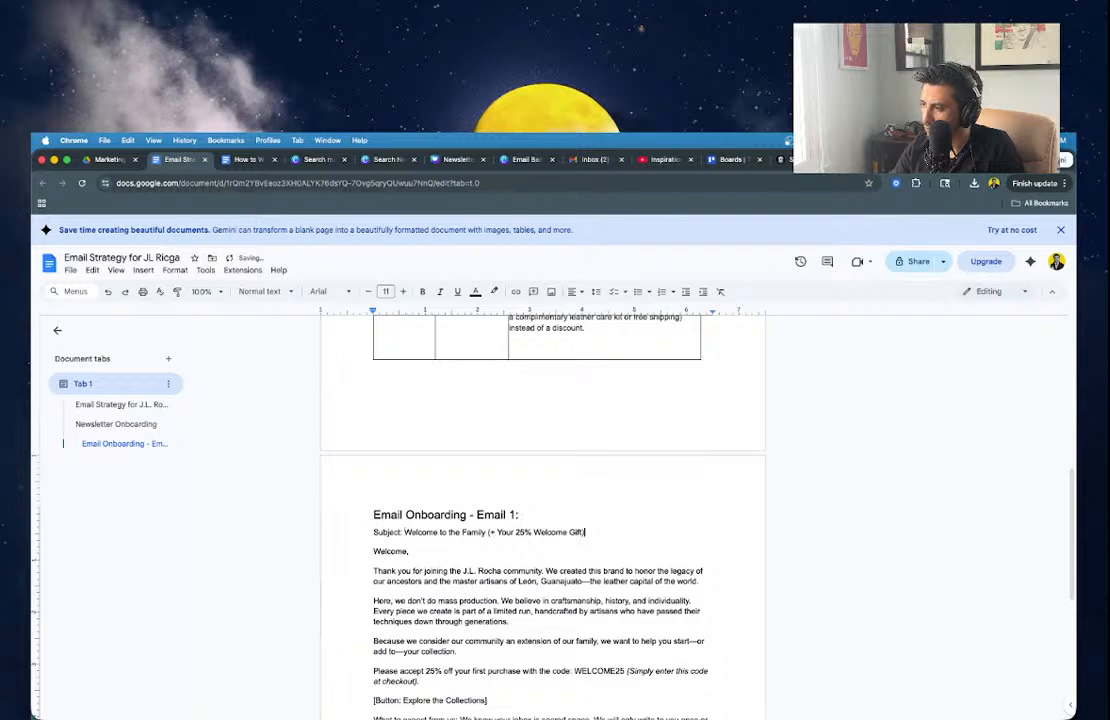
{"action": "key", "text": "End"}
{"action": "key", "text": "Return"}
{"action": "type", "text": "Preview Te"}
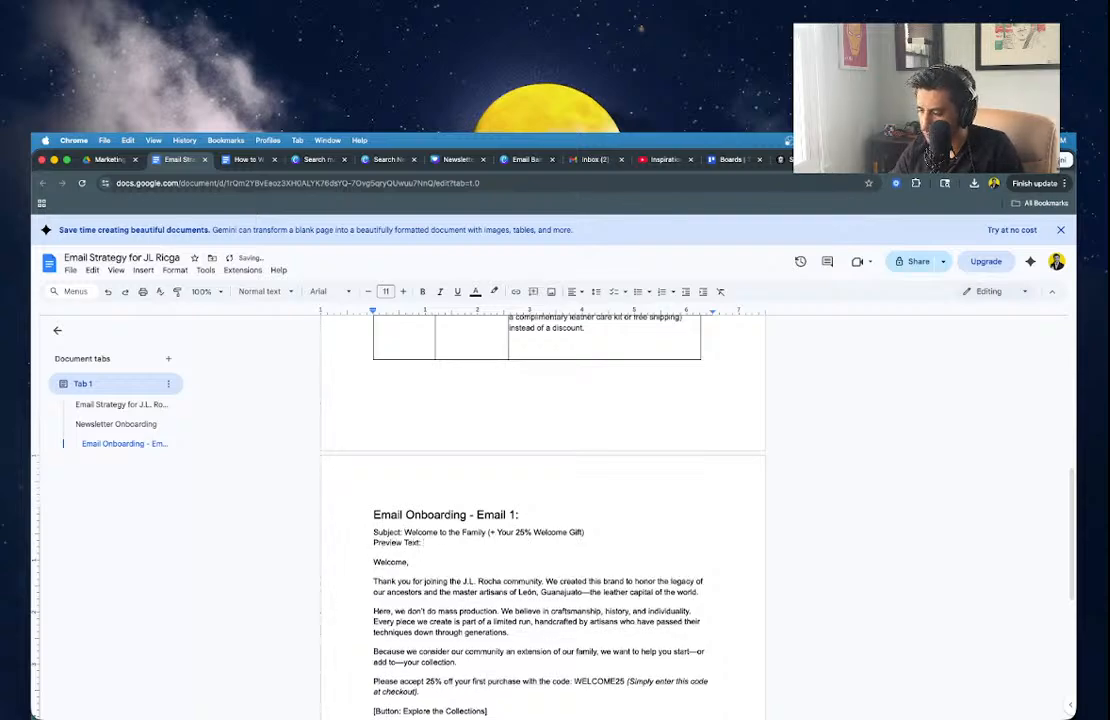
{"action": "key", "text": "super+grave"}
Copy the welcome email's preview text from Gemini's response and minimise the chat window.
{"action": "left_click", "coordinate": [378, 309]}
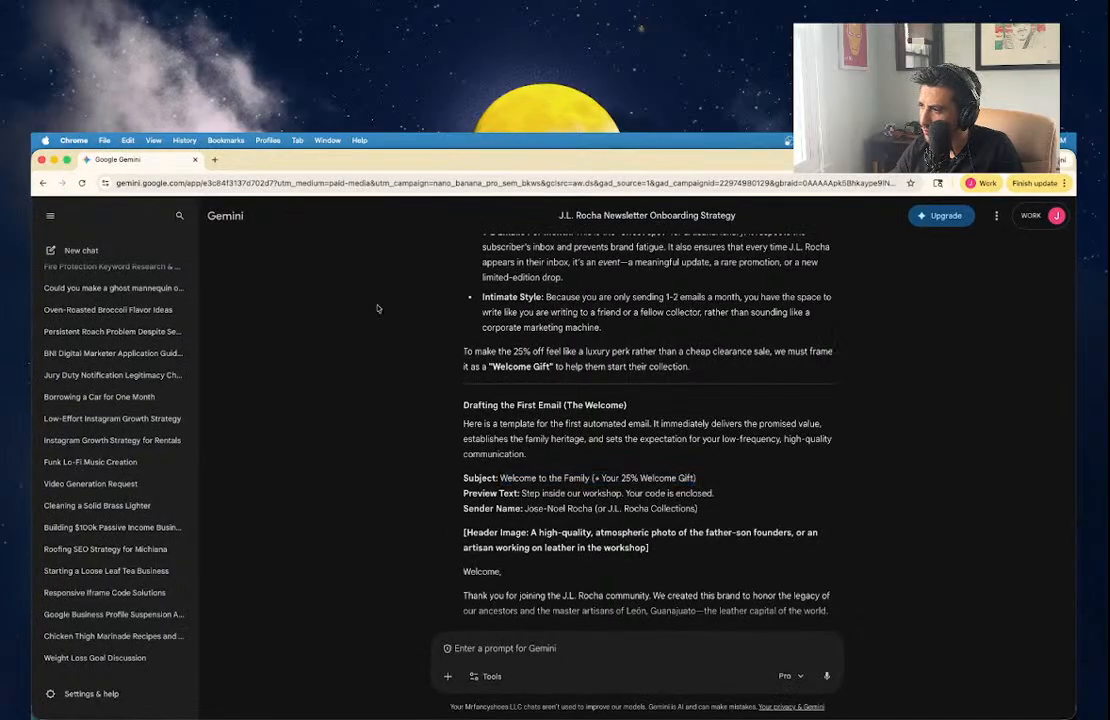
{"action": "left_click_drag", "start_coordinate": [521, 493], "coordinate": [760, 495]}
{"action": "key", "text": "super+c"}
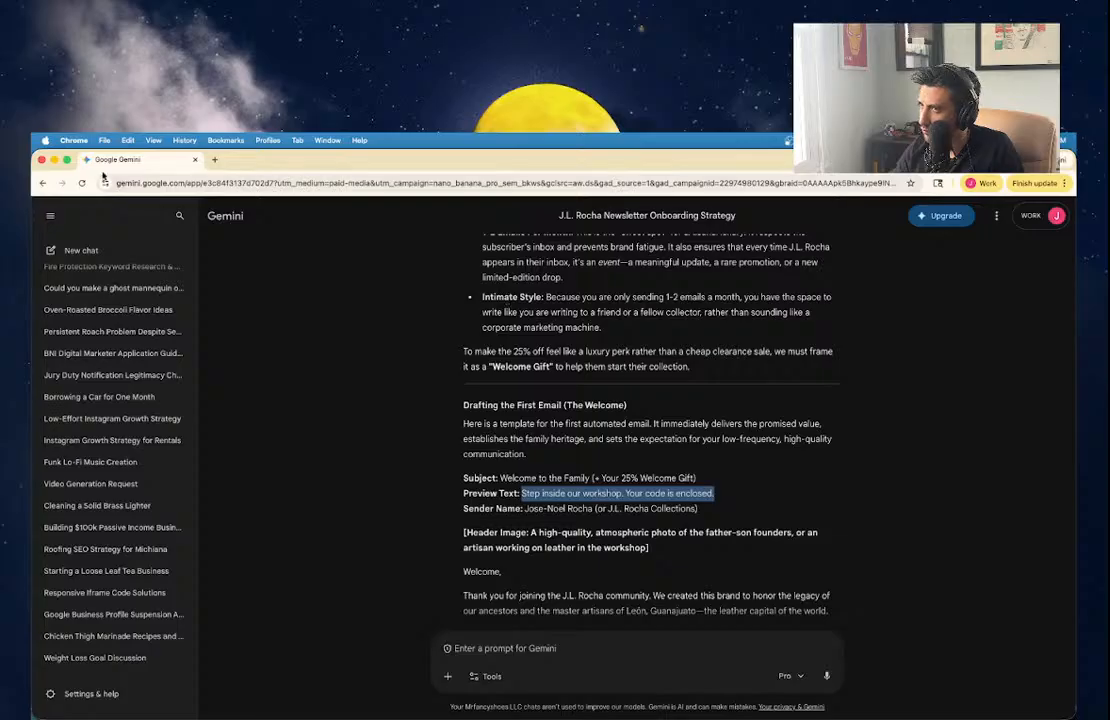
{"action": "left_click", "coordinate": [54, 161]}
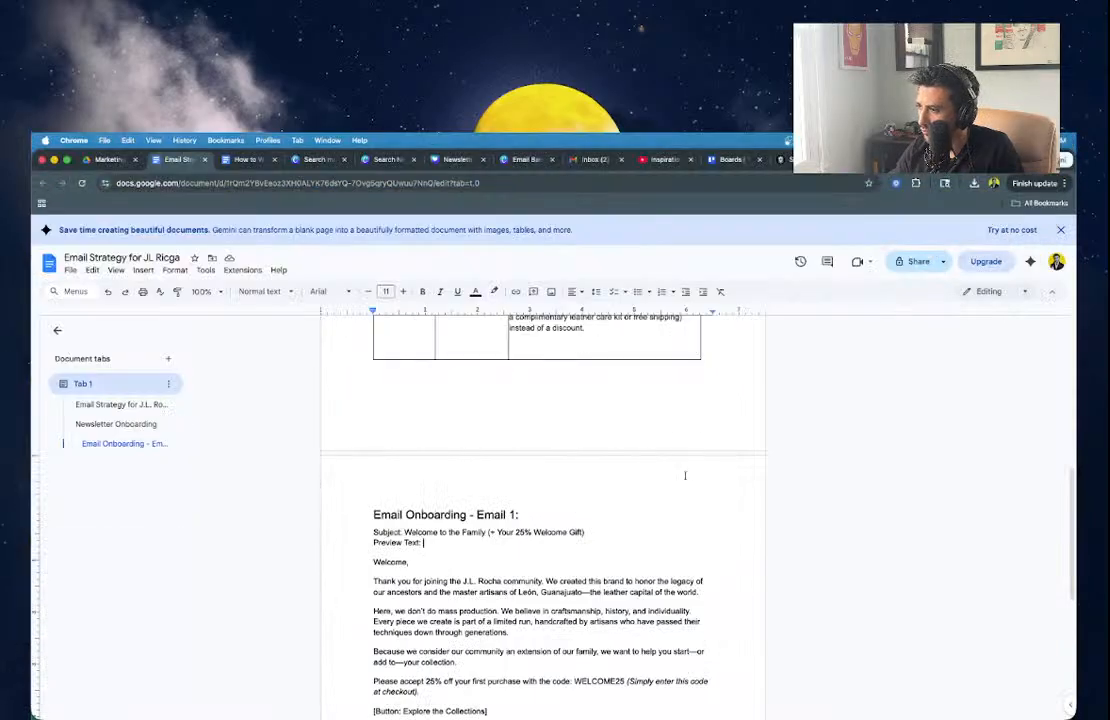
Replace the Email Preview text with 'Step inside our workshop. Your code is enclosed.'.
{"action": "left_click", "coordinate": [803, 160]}
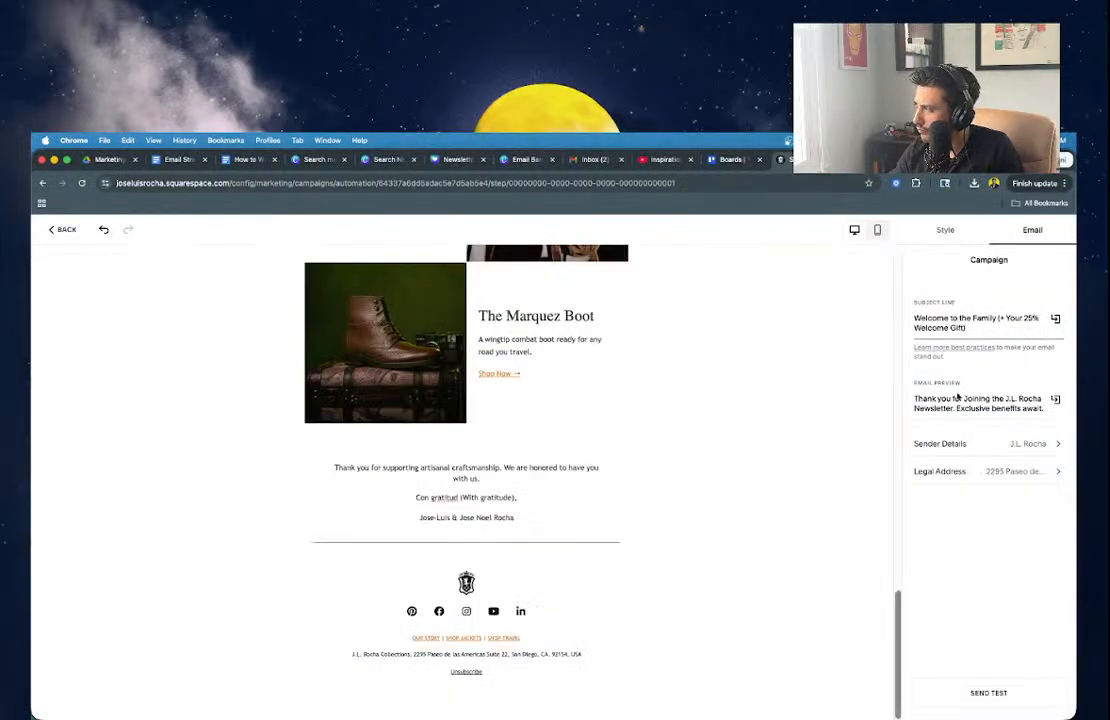
{"action": "triple_click", "coordinate": [956, 399]}
{"action": "key", "text": "super+v"}
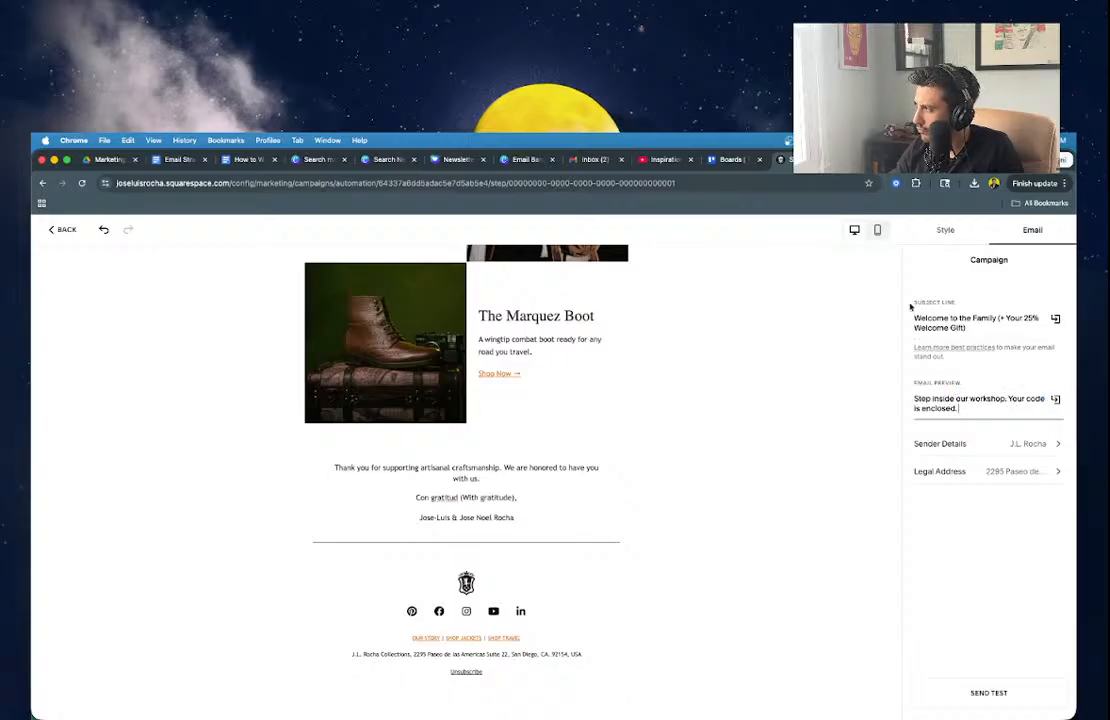
{"action": "left_click", "coordinate": [955, 231]}
{"action": "scroll", "coordinate": [727, 431], "scroll_direction": "up", "scroll_amount": 10}
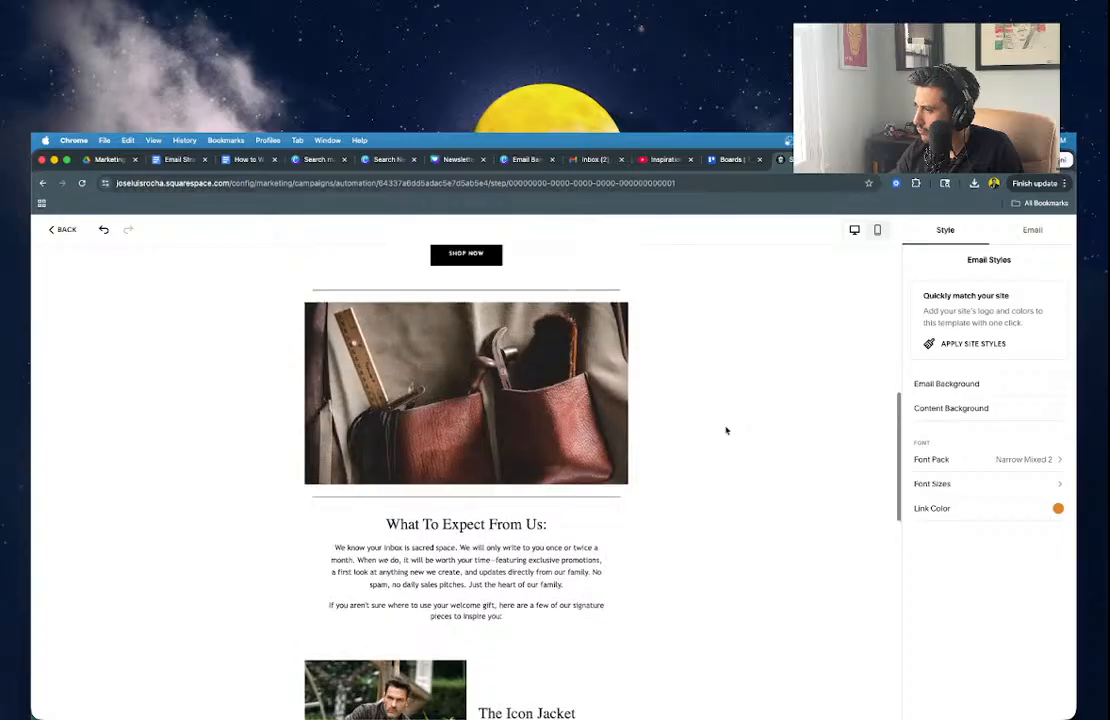
{"action": "scroll", "coordinate": [727, 431], "scroll_direction": "up", "scroll_amount": 8}
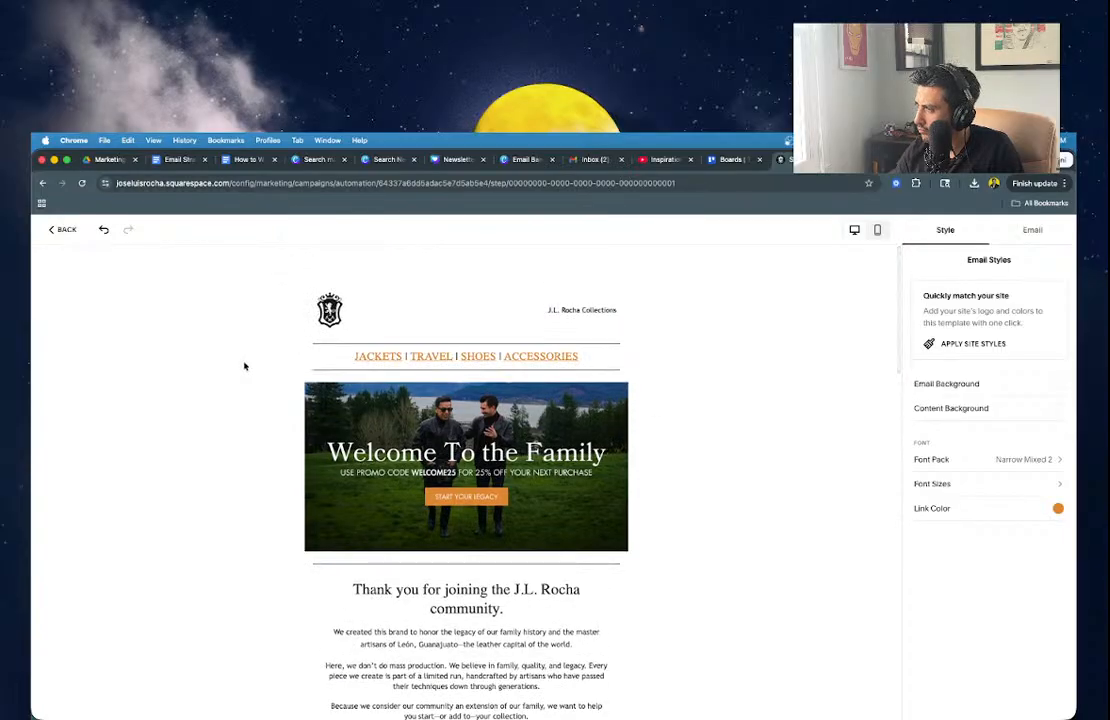
Return to the After a Person Subscribes flow and open the Send email step's details.
{"action": "left_click", "coordinate": [64, 230]}
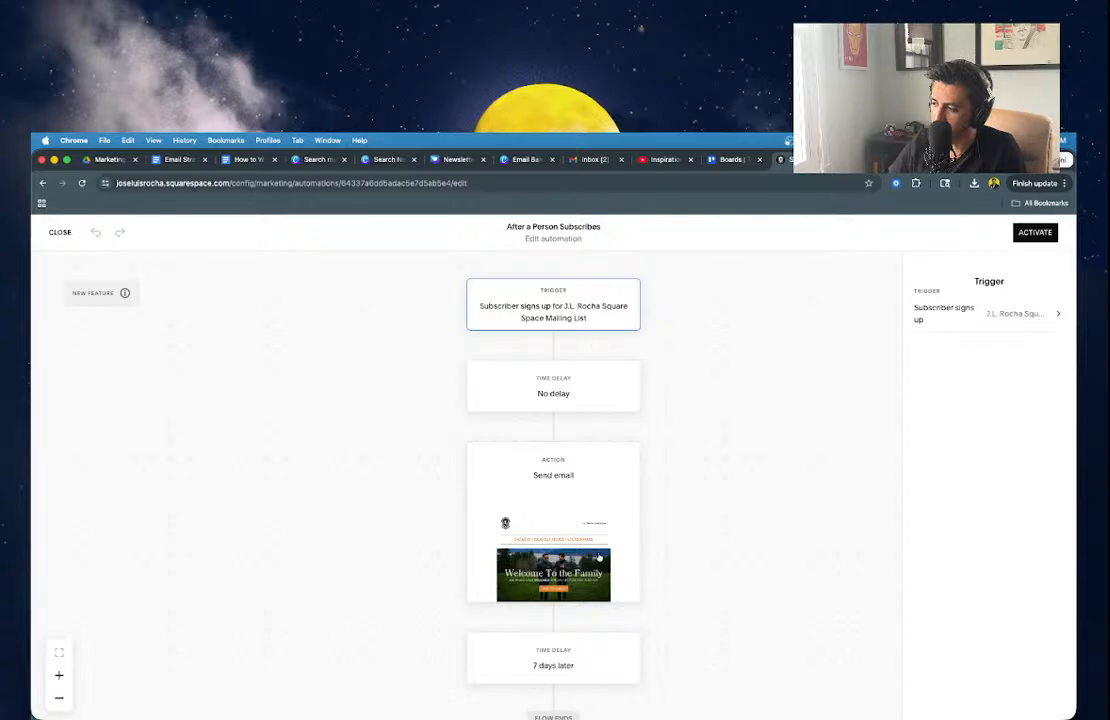
{"action": "left_click", "coordinate": [585, 534]}
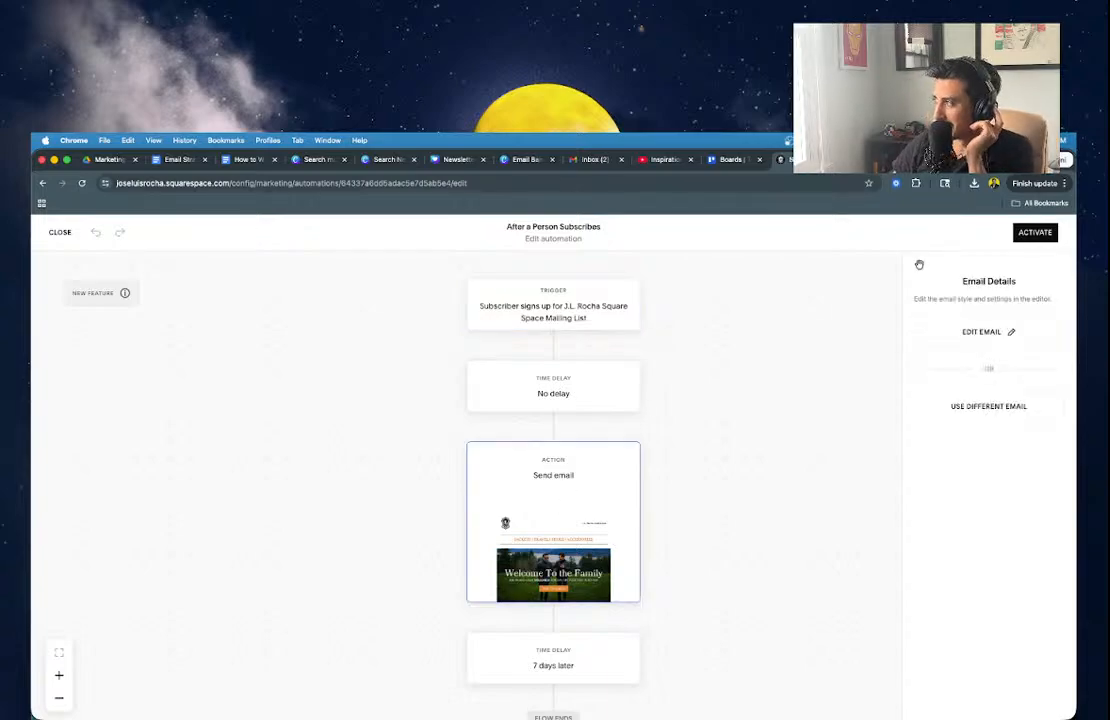
{"action": "scroll", "coordinate": [535, 482], "scroll_direction": "down", "scroll_amount": 3}
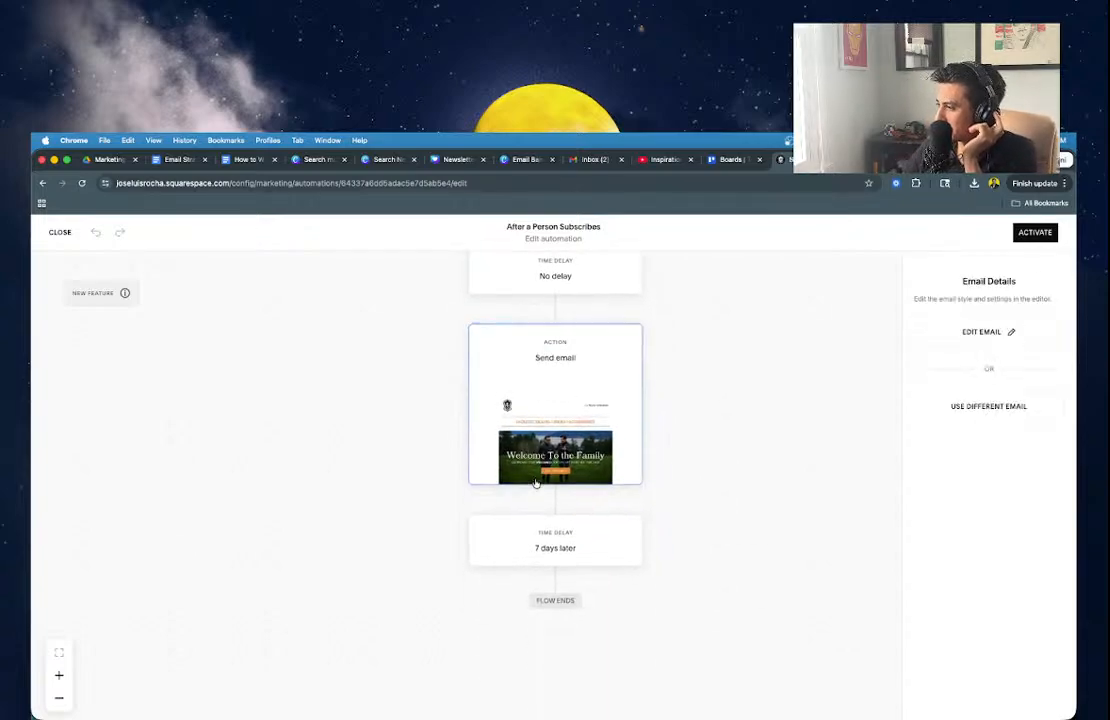
{"action": "scroll", "coordinate": [415, 380], "scroll_direction": "up", "scroll_amount": 1}
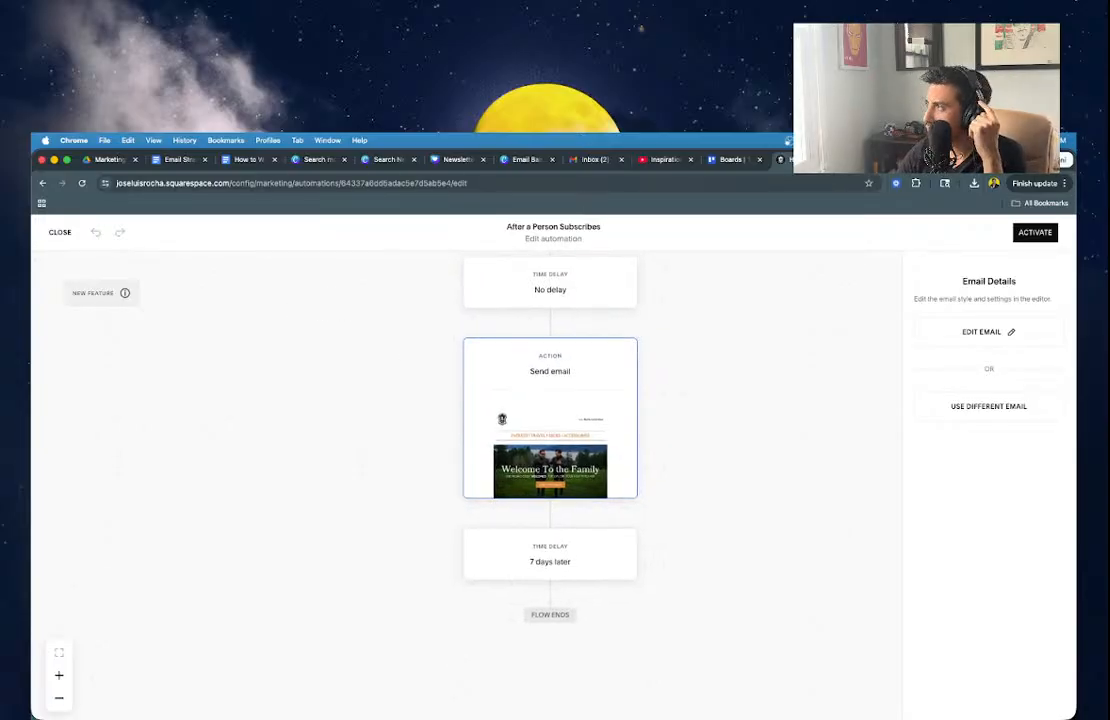
Bring back the Gemini onboarding chat and scroll down to the end of the welcome email draft.
{"action": "left_click", "coordinate": [160, 155]}
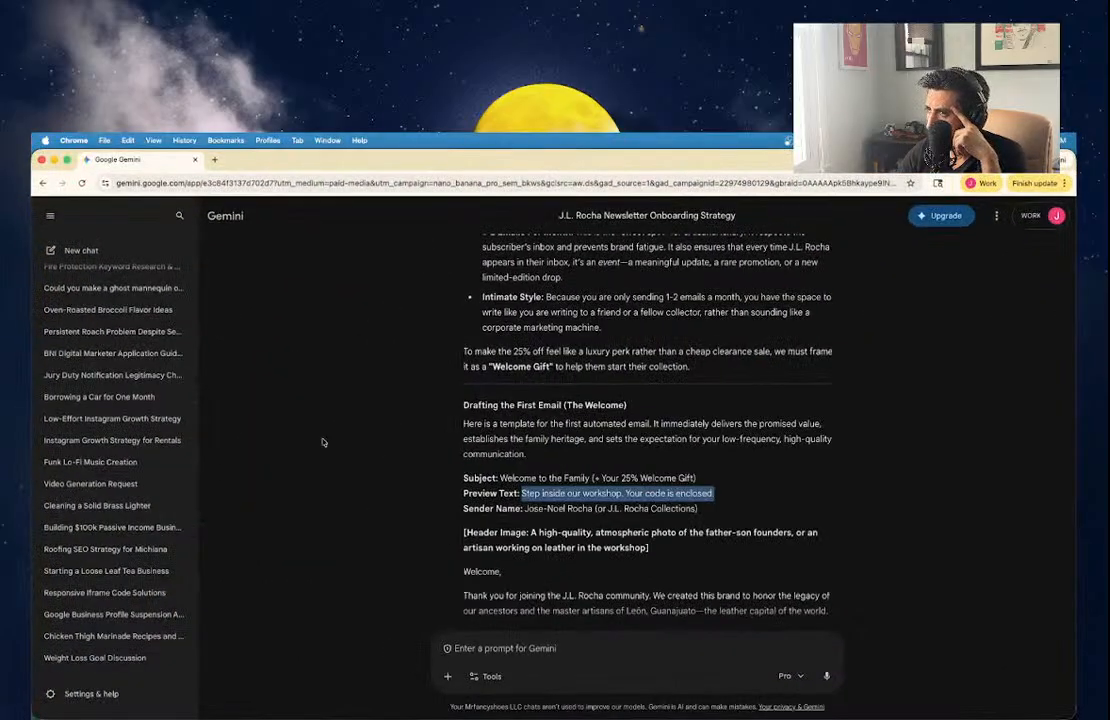
{"action": "scroll", "coordinate": [444, 423], "scroll_direction": "up", "scroll_amount": 4}
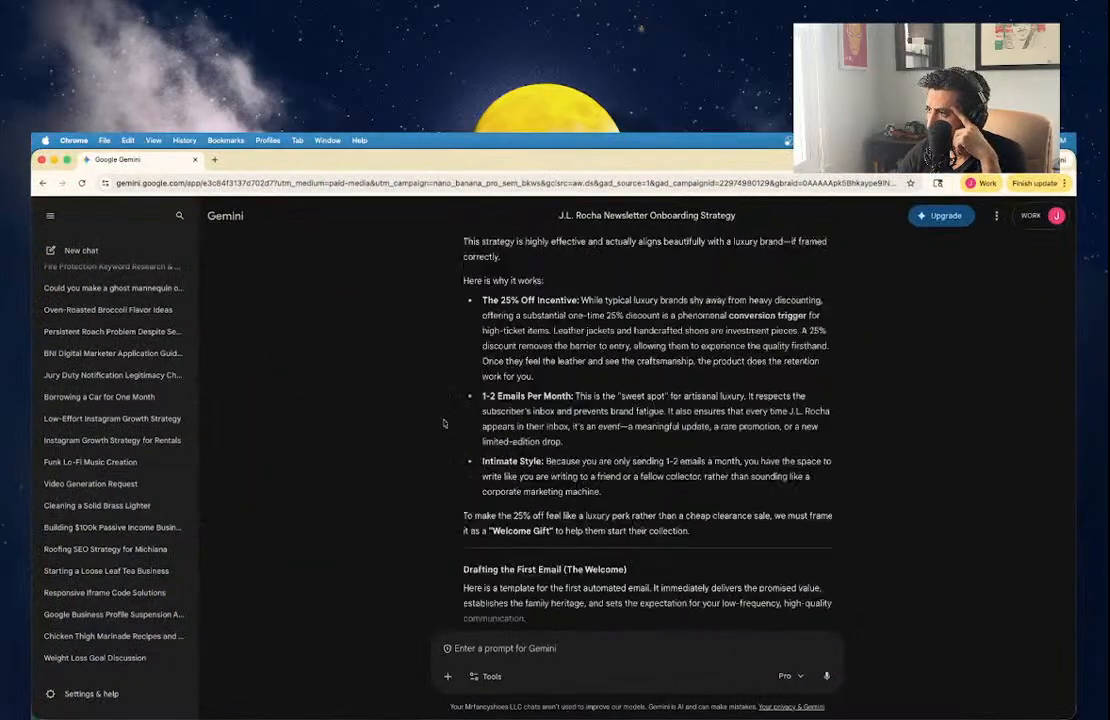
{"action": "scroll", "coordinate": [444, 423], "scroll_direction": "up", "scroll_amount": 20}
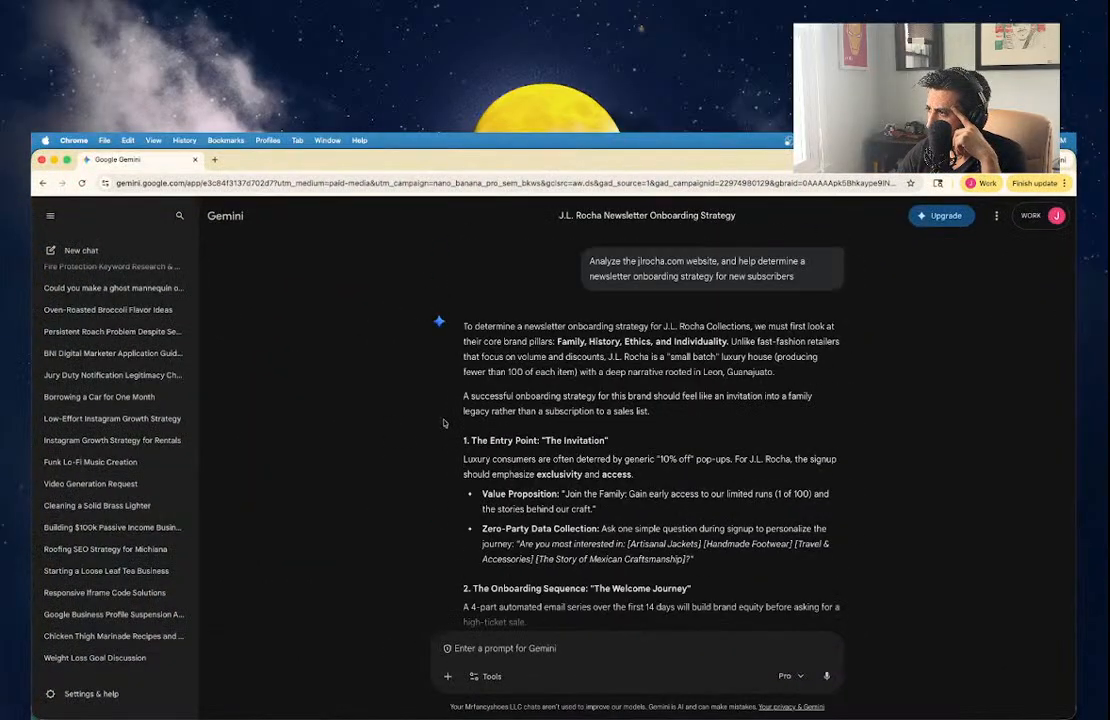
{"action": "scroll", "coordinate": [444, 423], "scroll_direction": "down", "scroll_amount": 15}
{"action": "scroll", "coordinate": [444, 423], "scroll_direction": "up", "scroll_amount": 6}
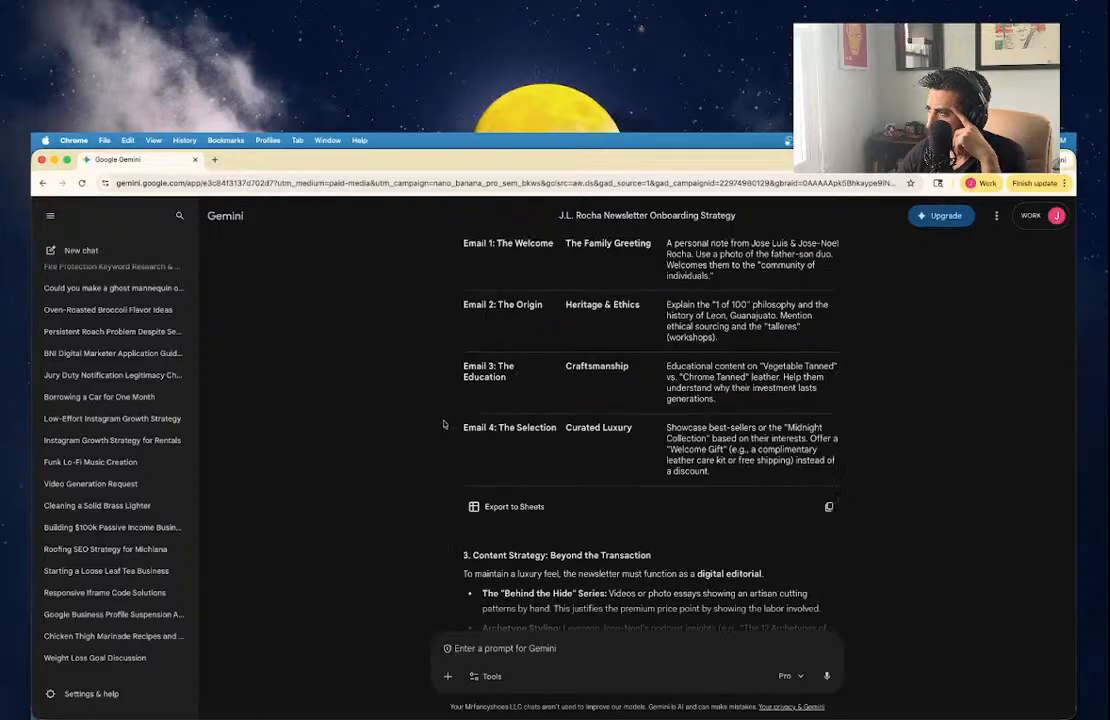
{"action": "scroll", "coordinate": [444, 423], "scroll_direction": "up", "scroll_amount": 5}
{"action": "scroll", "coordinate": [444, 423], "scroll_direction": "down", "scroll_amount": 1}
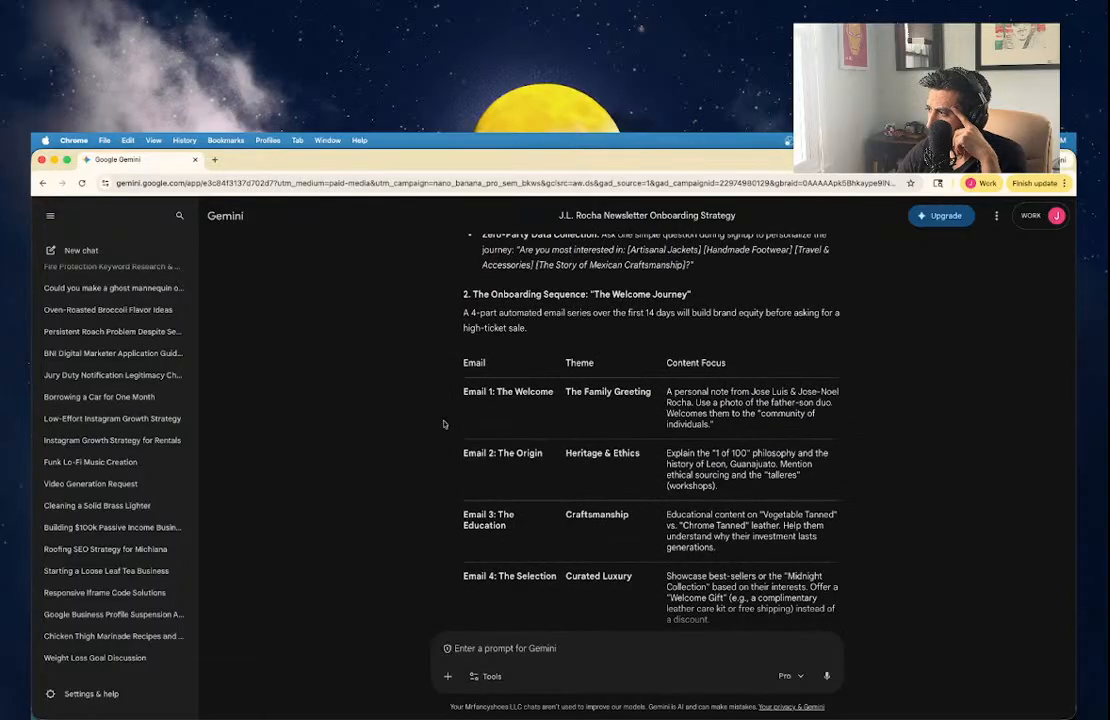
{"action": "scroll", "coordinate": [444, 423], "scroll_direction": "down", "scroll_amount": 20}
{"action": "scroll", "coordinate": [444, 423], "scroll_direction": "down", "scroll_amount": 15}
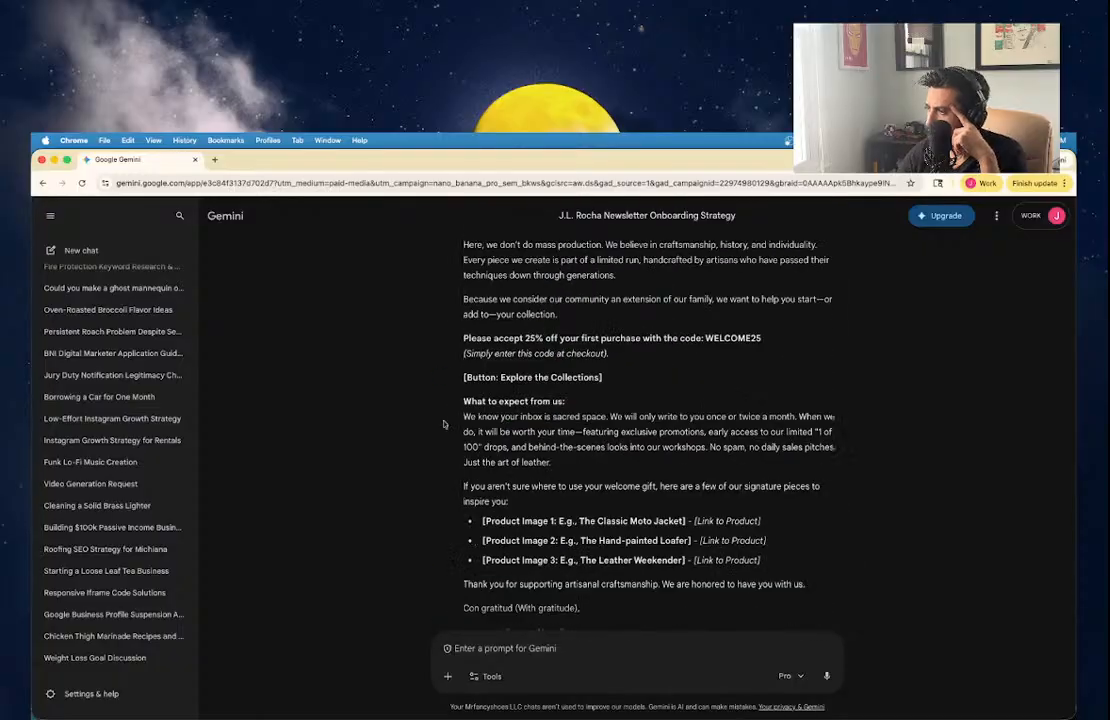
{"action": "left_click", "coordinate": [558, 646]}
{"action": "type", "text": "htrsy"}
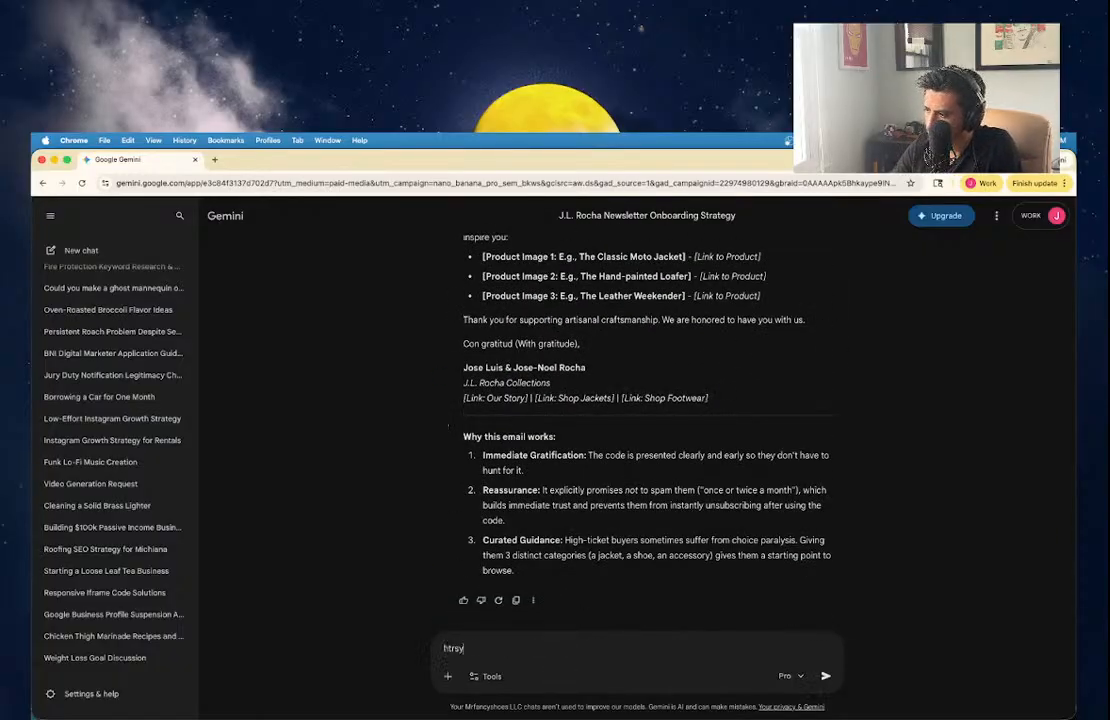
{"action": "type", "text": " s"}
{"action": "key", "text": "ctrl+a"}
{"action": "type", "text": "Gre"}
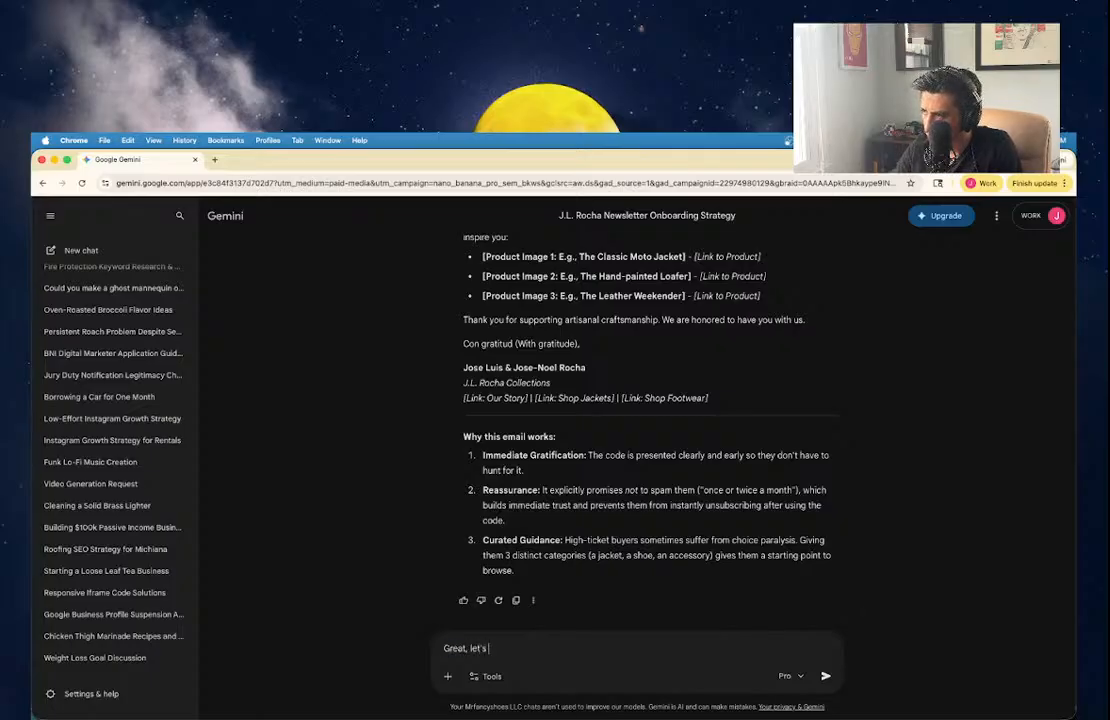
{"action": "type", "text": "at, let's get started on the "}
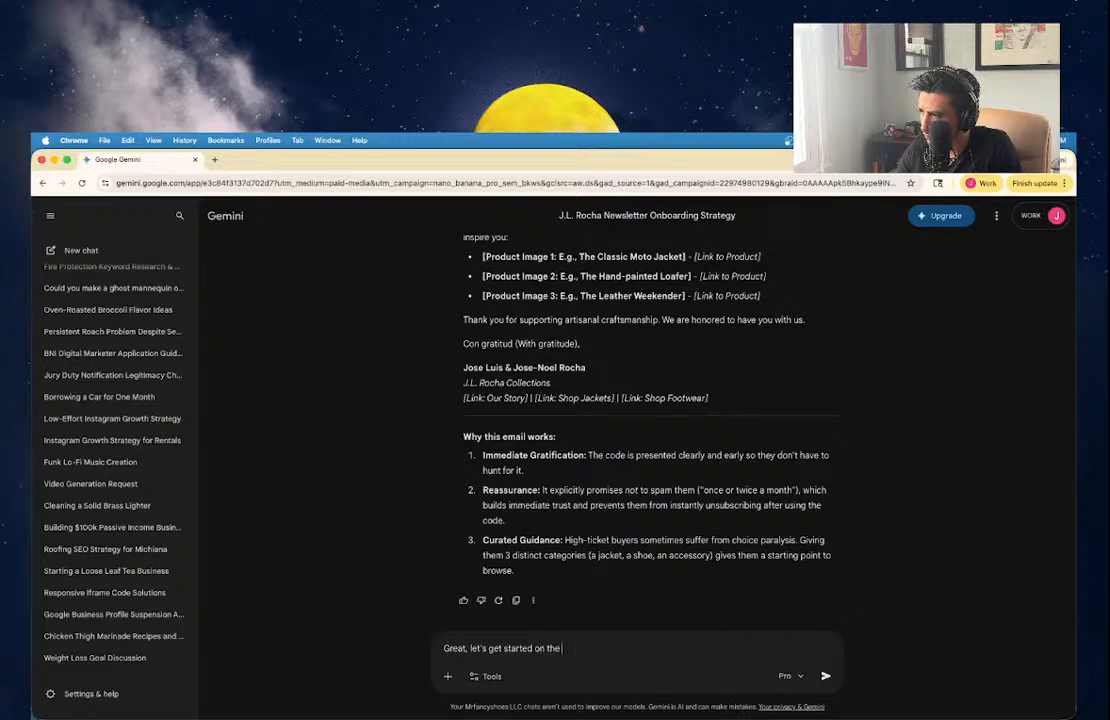
{"action": "type", "text": "next emails"}
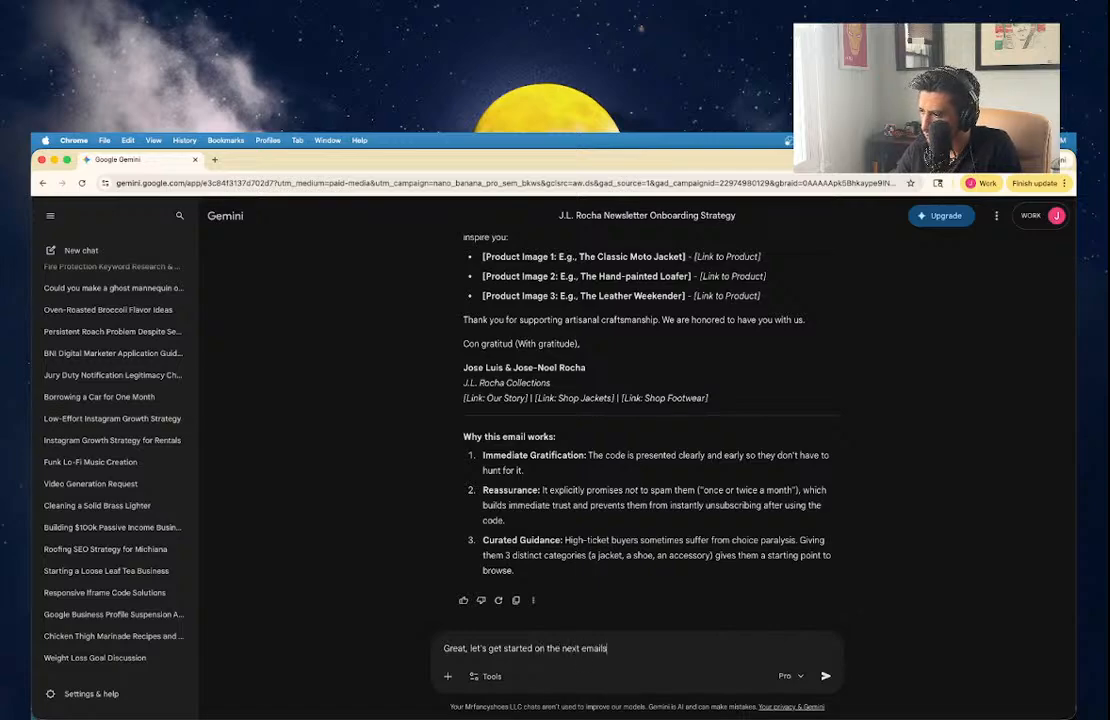
{"action": "type", "text": " in the sequen"}
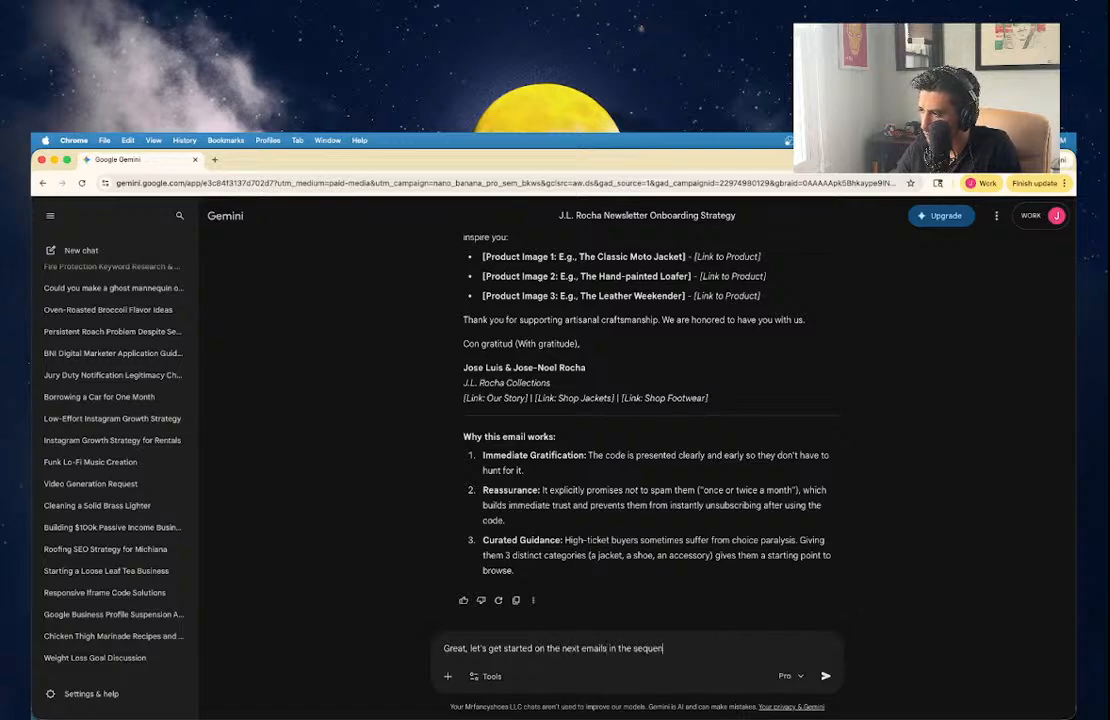
{"action": "type", "text": "ce. "}
{"action": "type", "text": "what"}
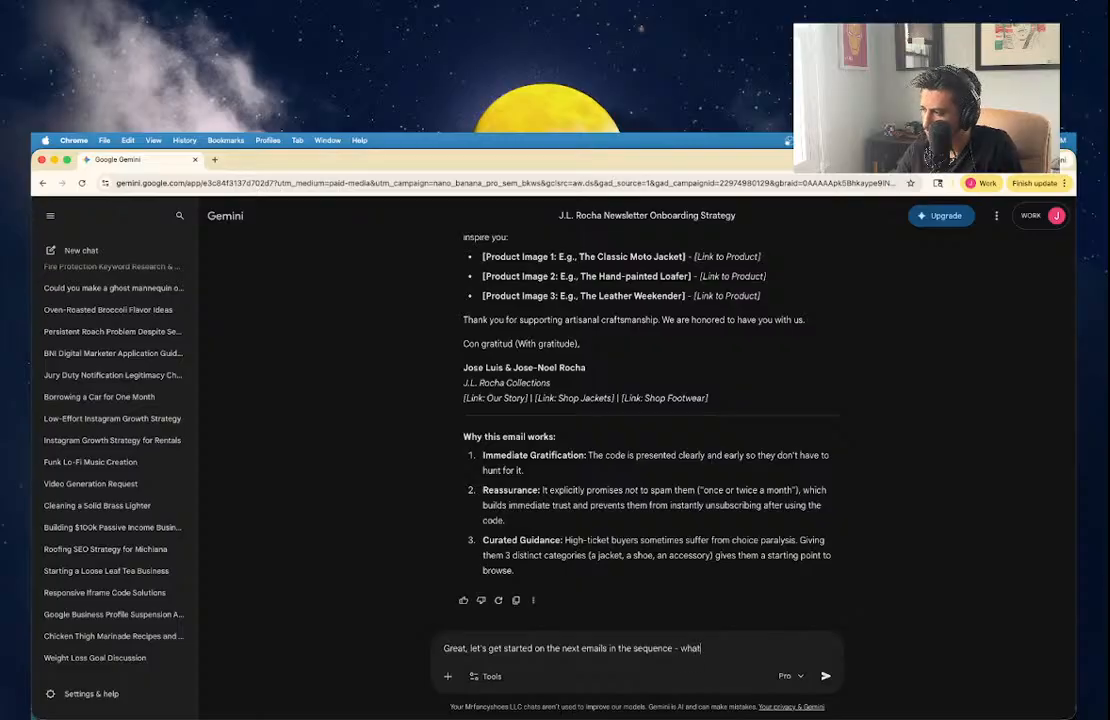
{"action": "type", "text": "'s the time delay for the"}
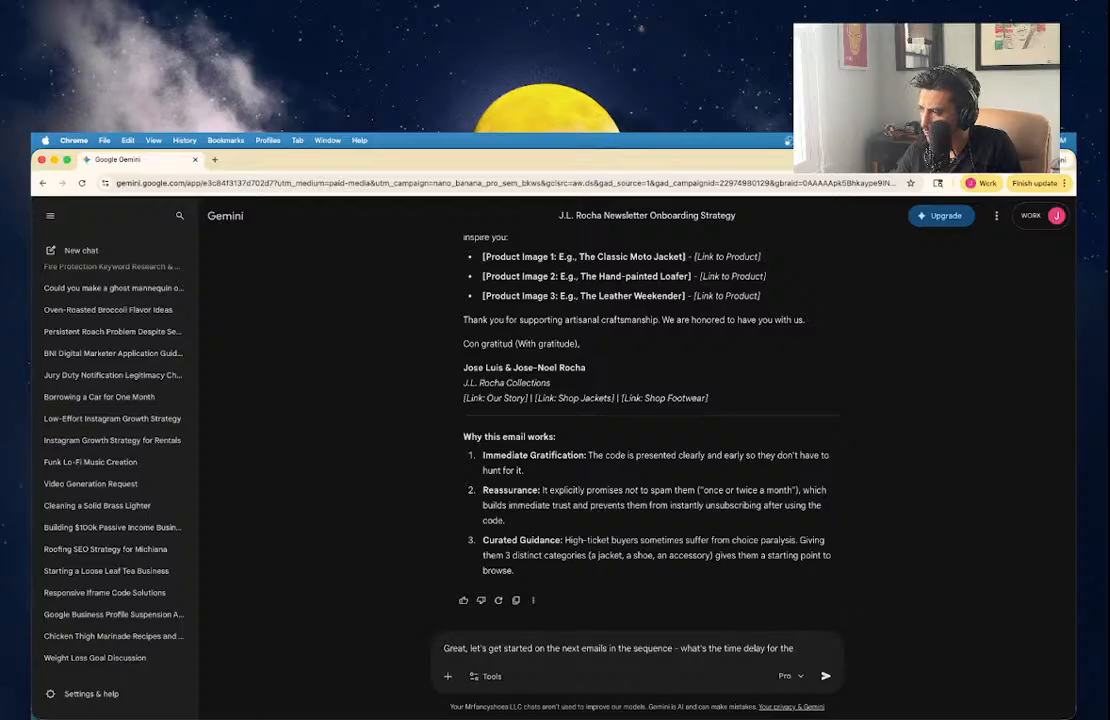
{"action": "type", "text": "one?"}
{"action": "key", "text": "Return"}
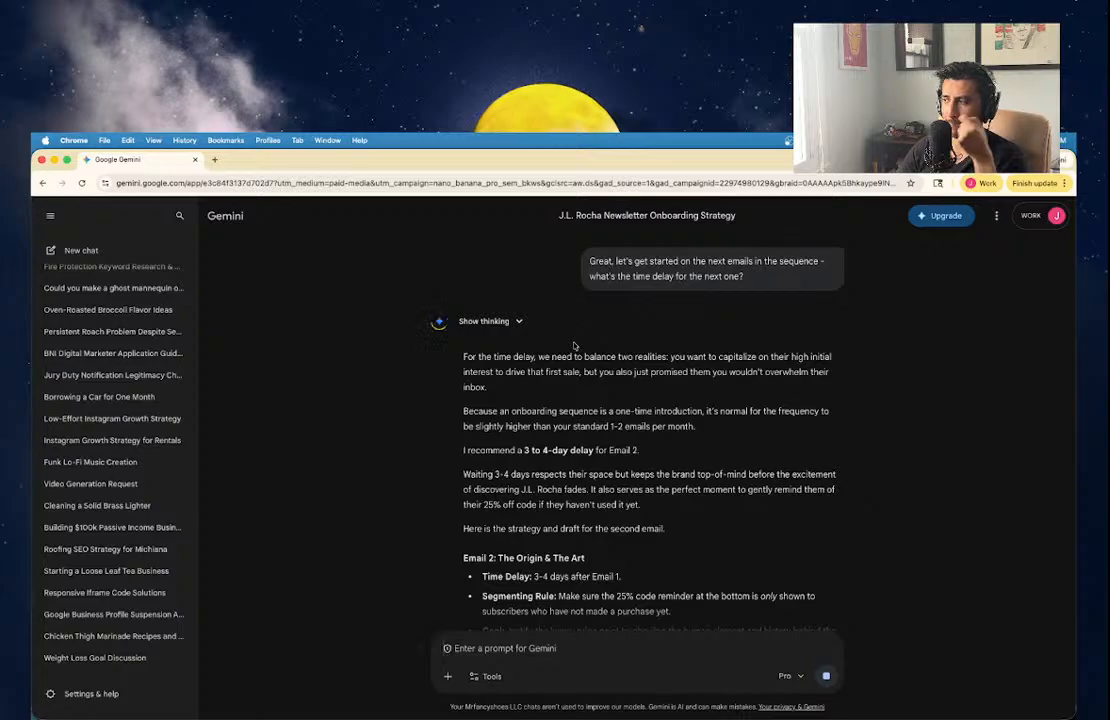
{"action": "scroll", "coordinate": [470, 470], "scroll_direction": "down", "scroll_amount": 3}
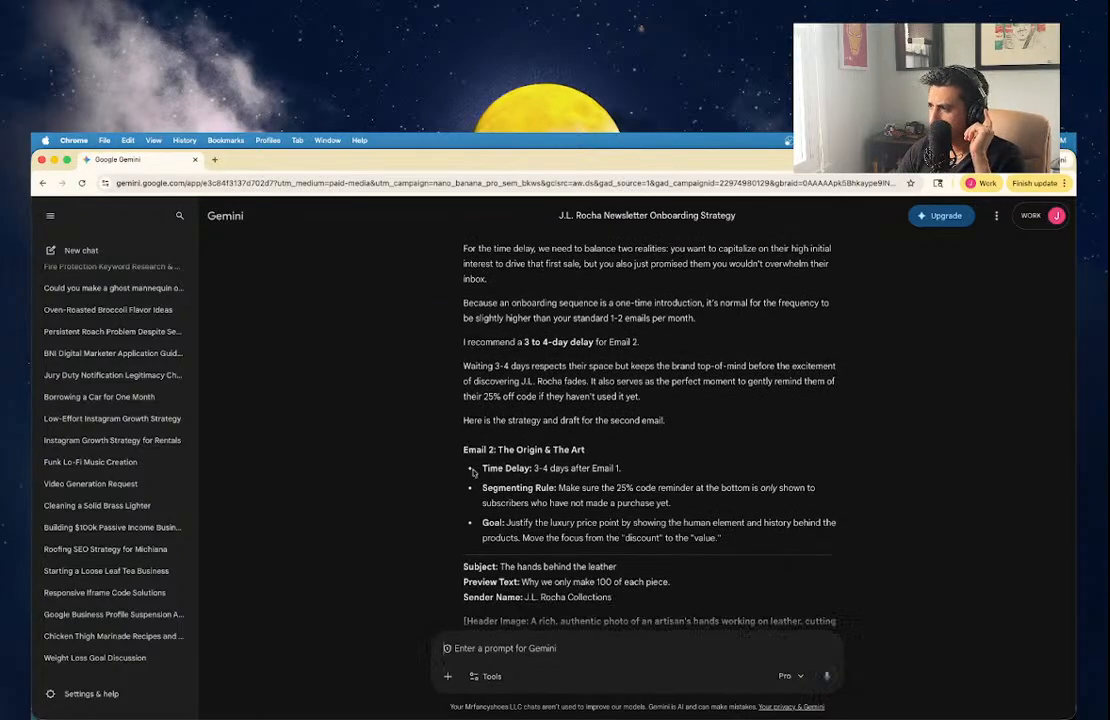
{"action": "scroll", "coordinate": [472, 470], "scroll_direction": "up", "scroll_amount": 15}
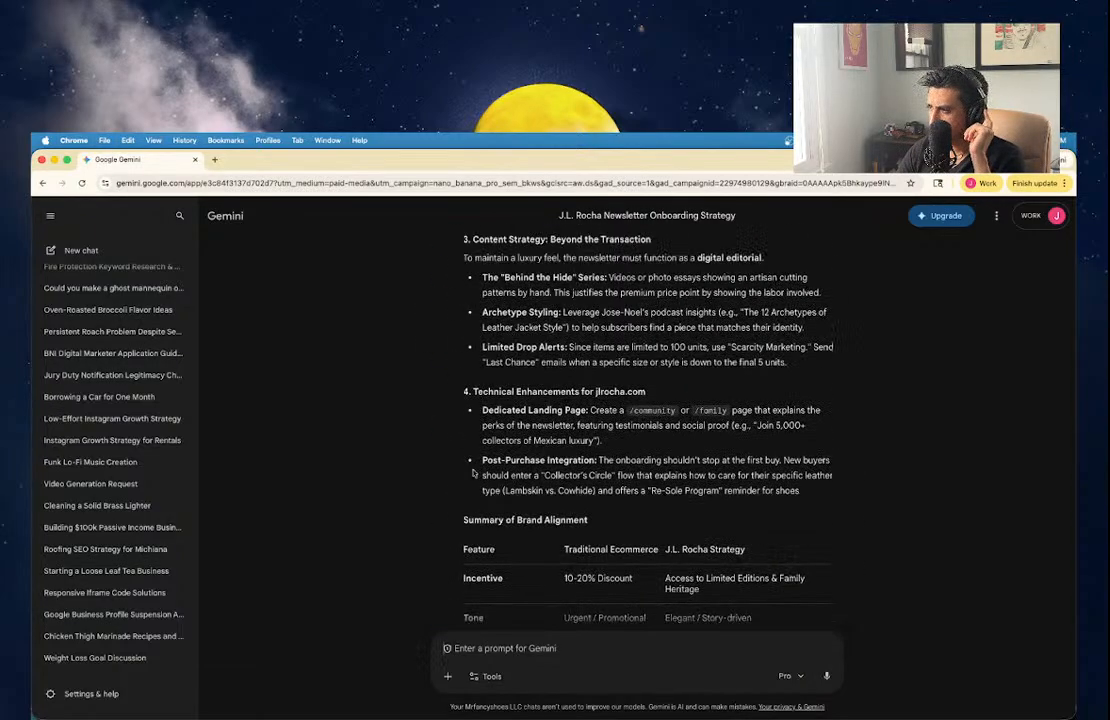
{"action": "scroll", "coordinate": [472, 470], "scroll_direction": "down", "scroll_amount": 3}
{"action": "scroll", "coordinate": [472, 469], "scroll_direction": "down", "scroll_amount": 1}
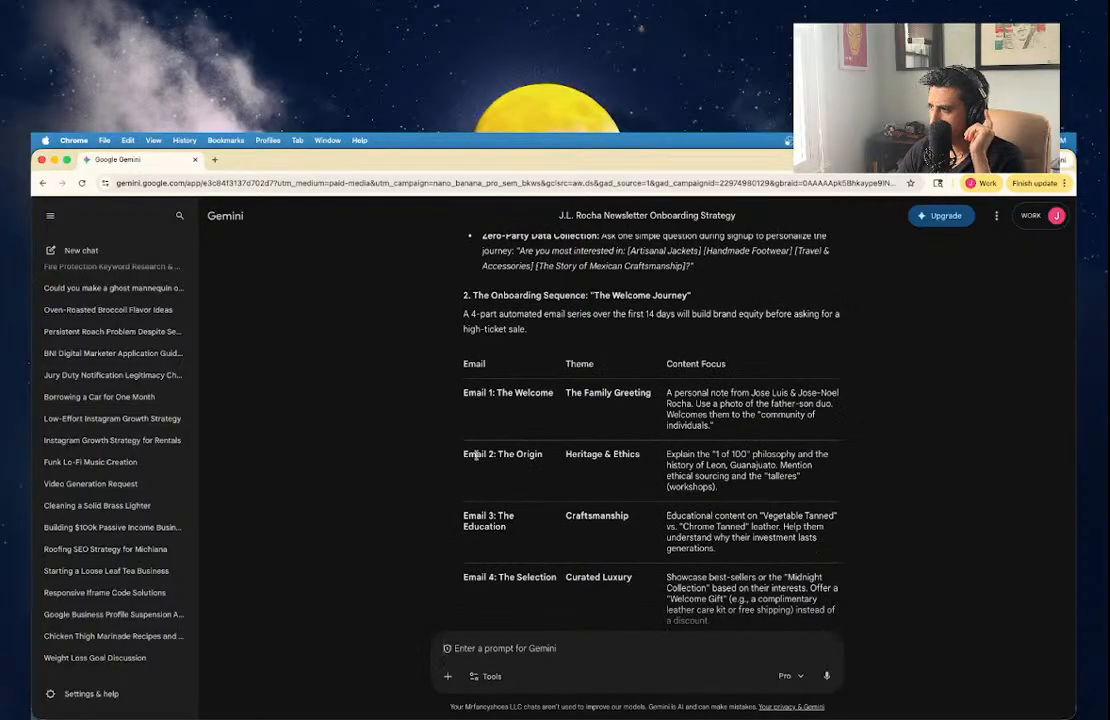
{"action": "scroll", "coordinate": [476, 455], "scroll_direction": "down", "scroll_amount": 20}
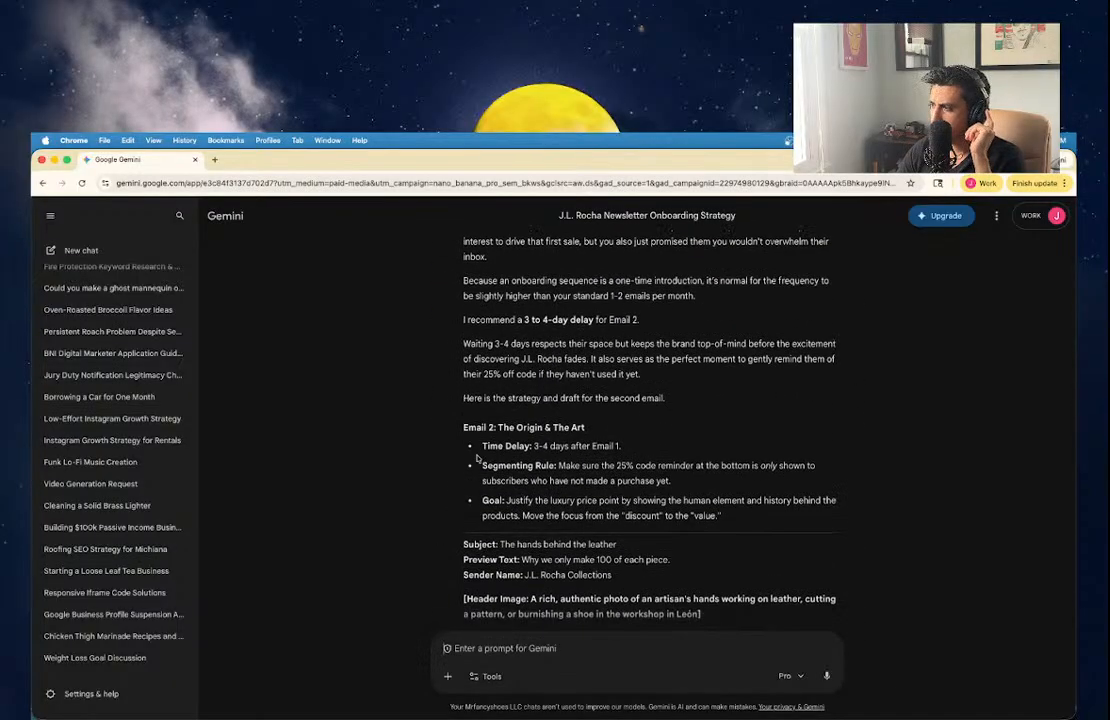
{"action": "scroll", "coordinate": [477, 458], "scroll_direction": "down", "scroll_amount": 2}
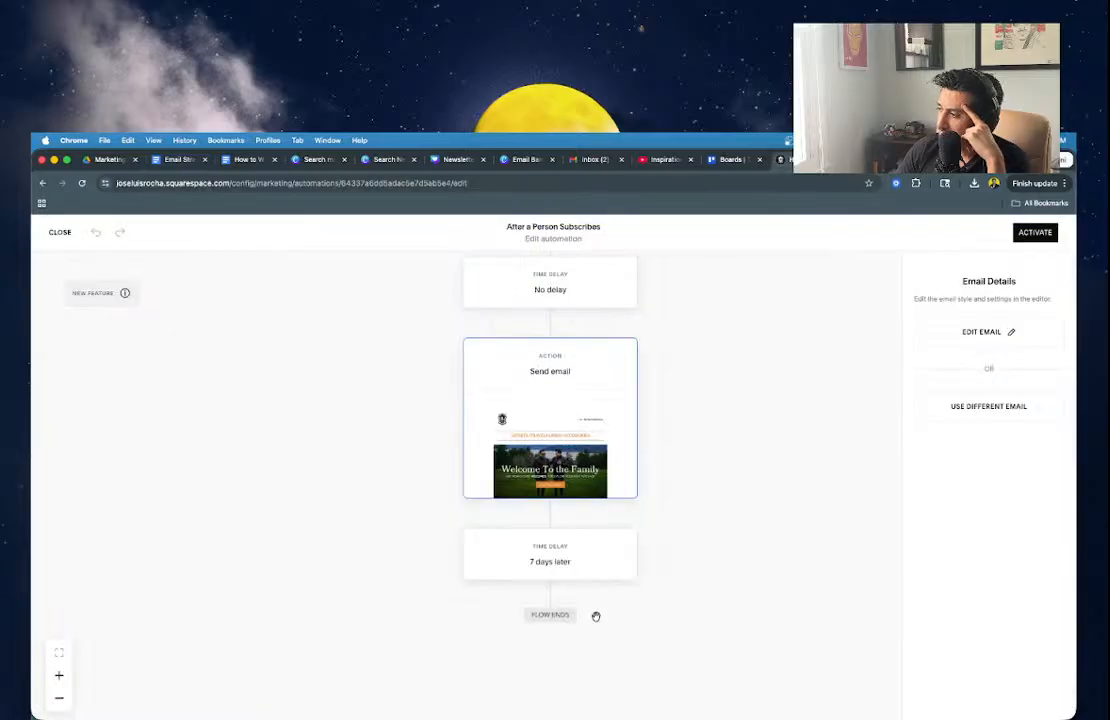
{"action": "left_click", "coordinate": [554, 468]}
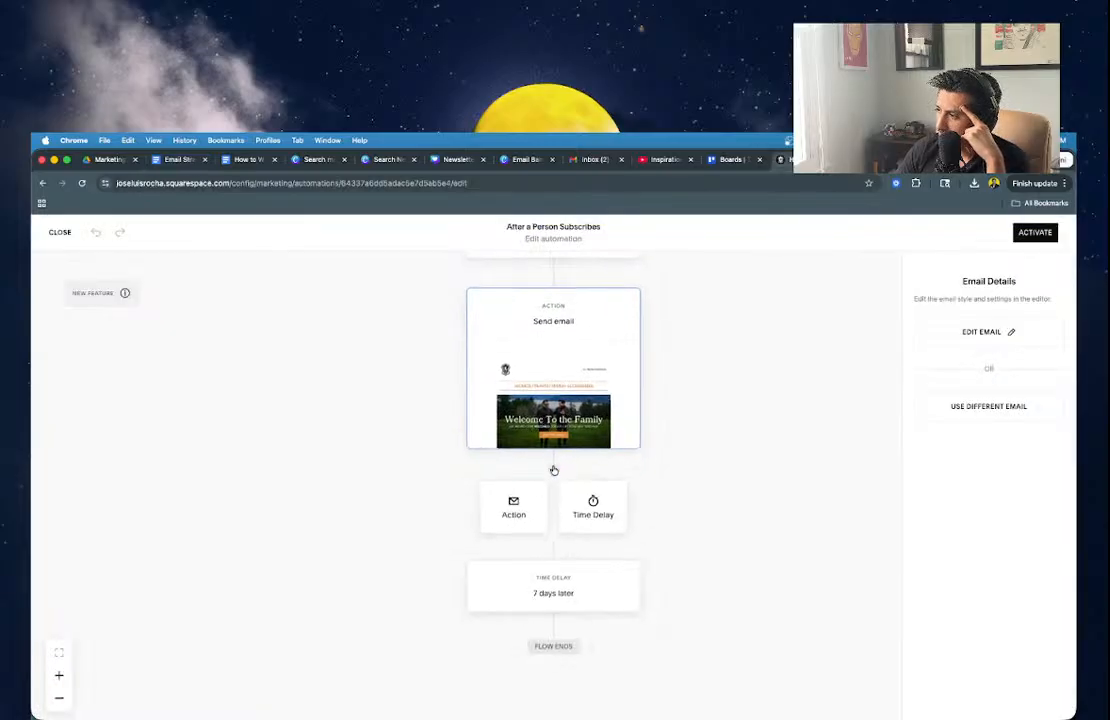
{"action": "left_click", "coordinate": [521, 509]}
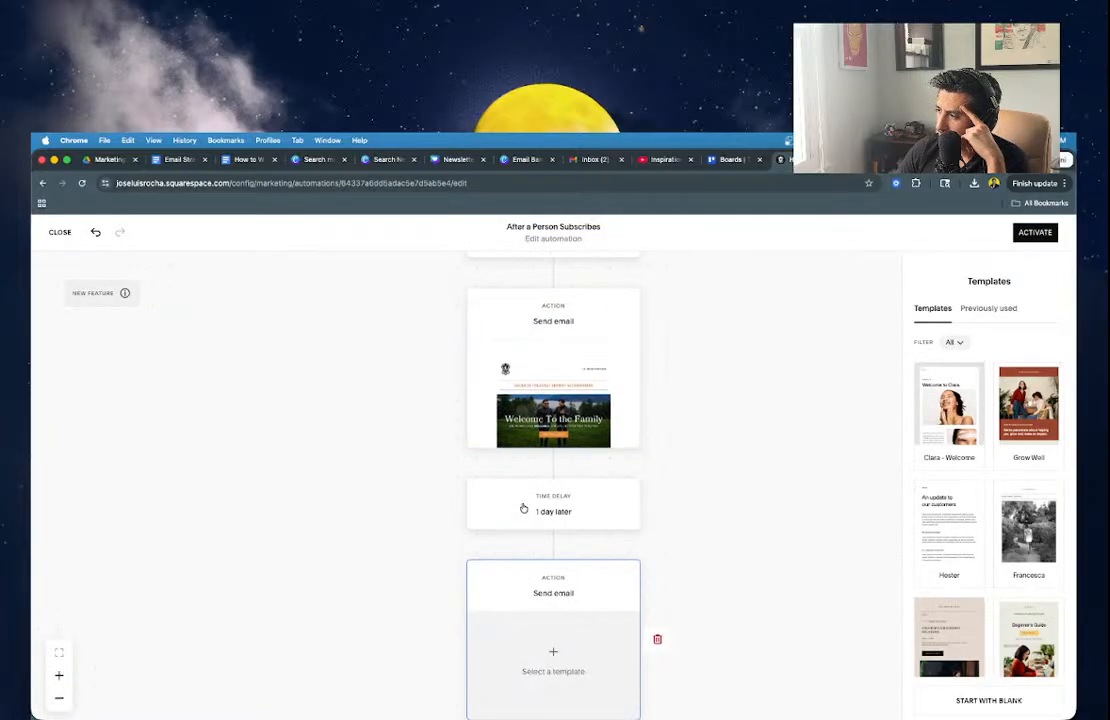
{"action": "scroll", "coordinate": [523, 508], "scroll_direction": "down", "scroll_amount": 1}
{"action": "scroll", "coordinate": [523, 508], "scroll_direction": "down", "scroll_amount": 1}
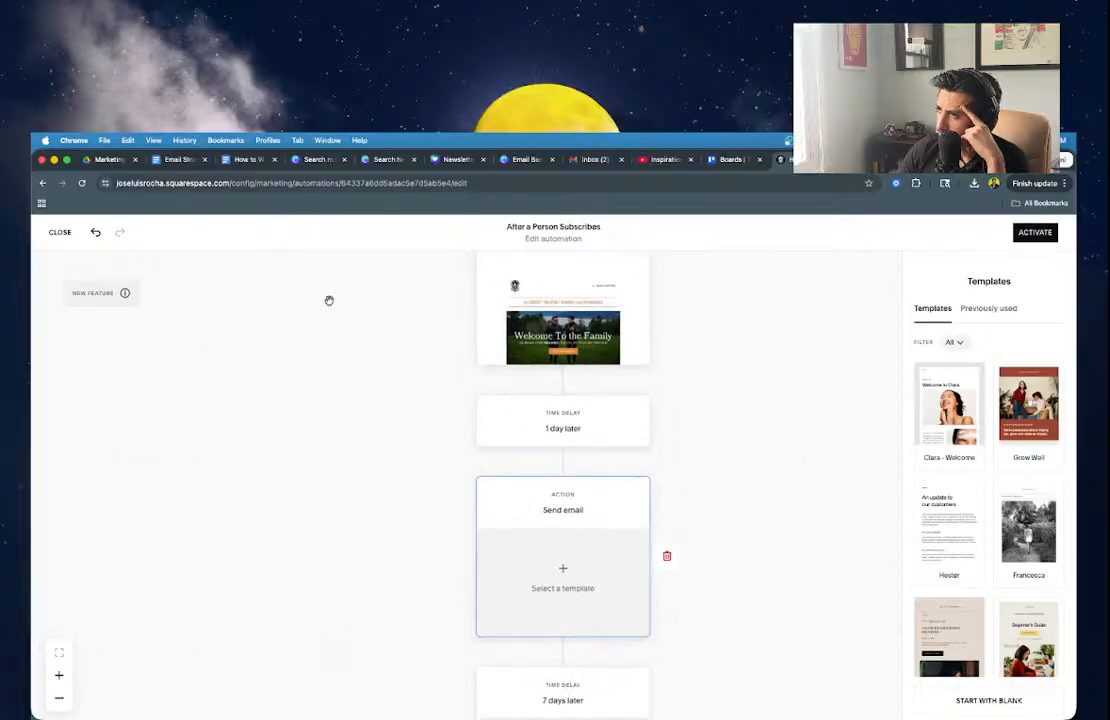
{"action": "left_click", "coordinate": [96, 232]}
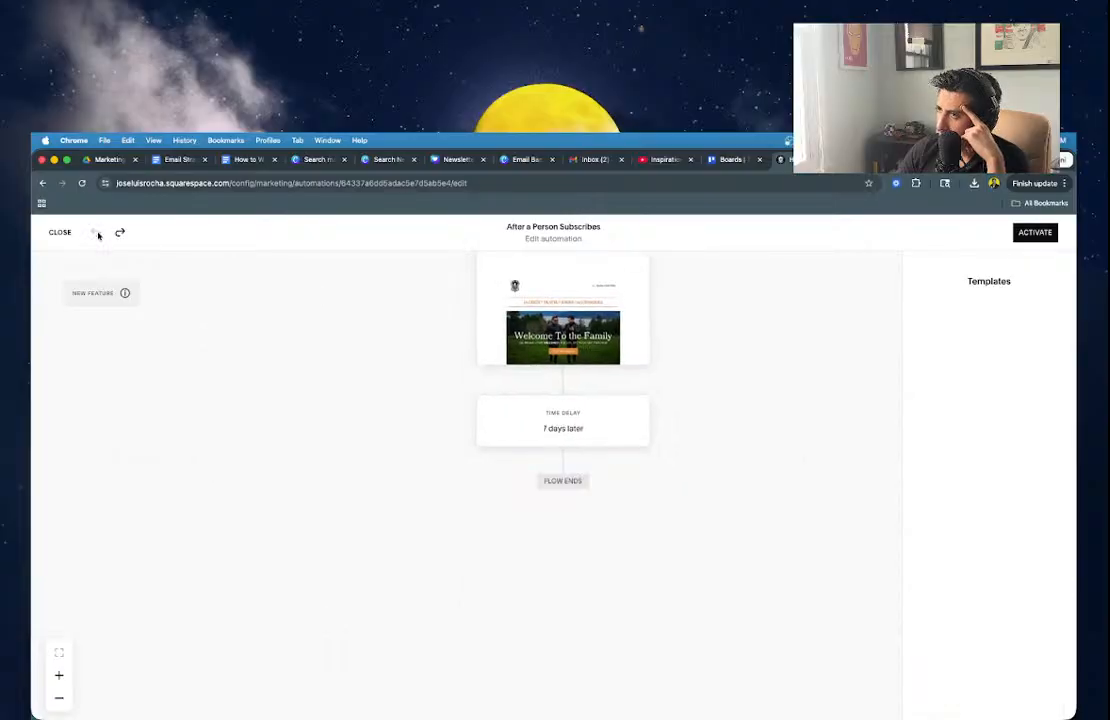
{"action": "left_click", "coordinate": [562, 461]}
Add a send-email action after '7 days later' using the previously used Welcome To the Family template.
{"action": "left_click", "coordinate": [525, 515]}
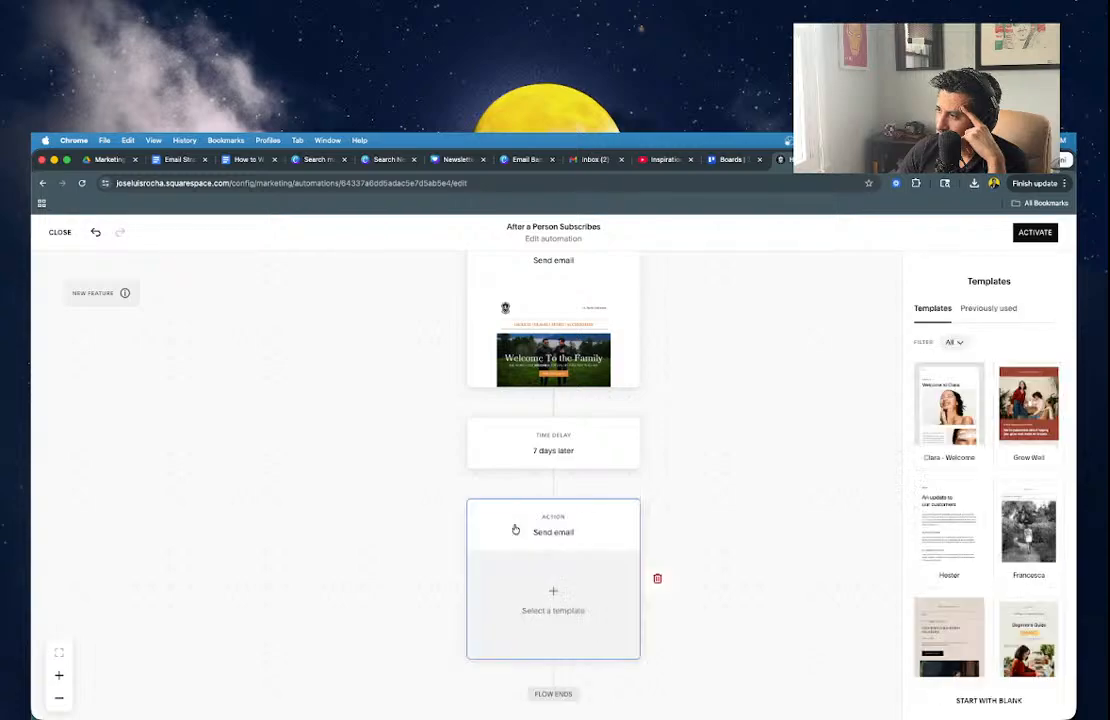
{"action": "left_click", "coordinate": [976, 318]}
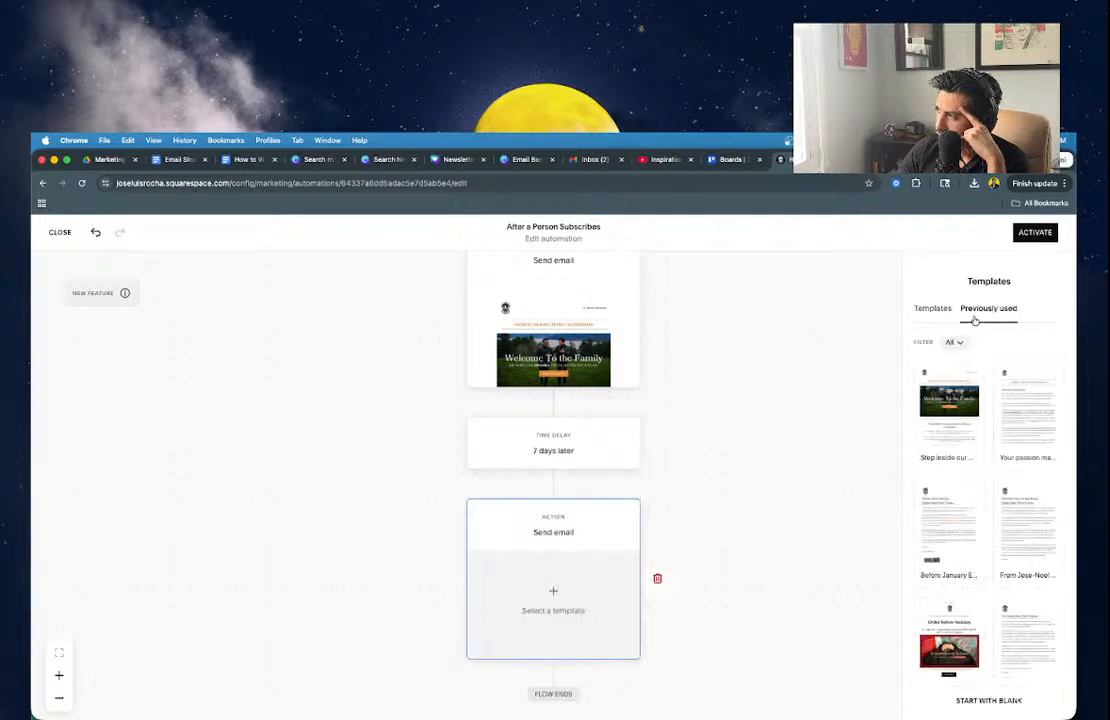
{"action": "left_click", "coordinate": [968, 433]}
{"action": "left_click", "coordinate": [990, 231]}
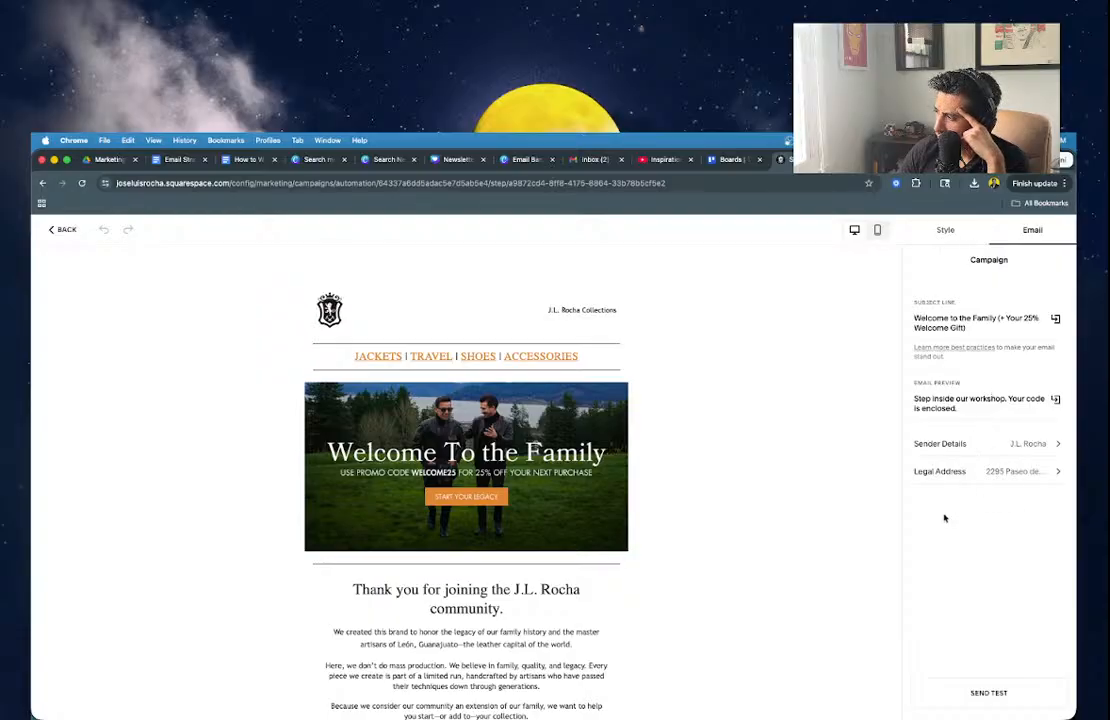
{"action": "scroll", "coordinate": [610, 545], "scroll_direction": "down", "scroll_amount": 5}
{"action": "scroll", "coordinate": [612, 543], "scroll_direction": "up", "scroll_amount": 3}
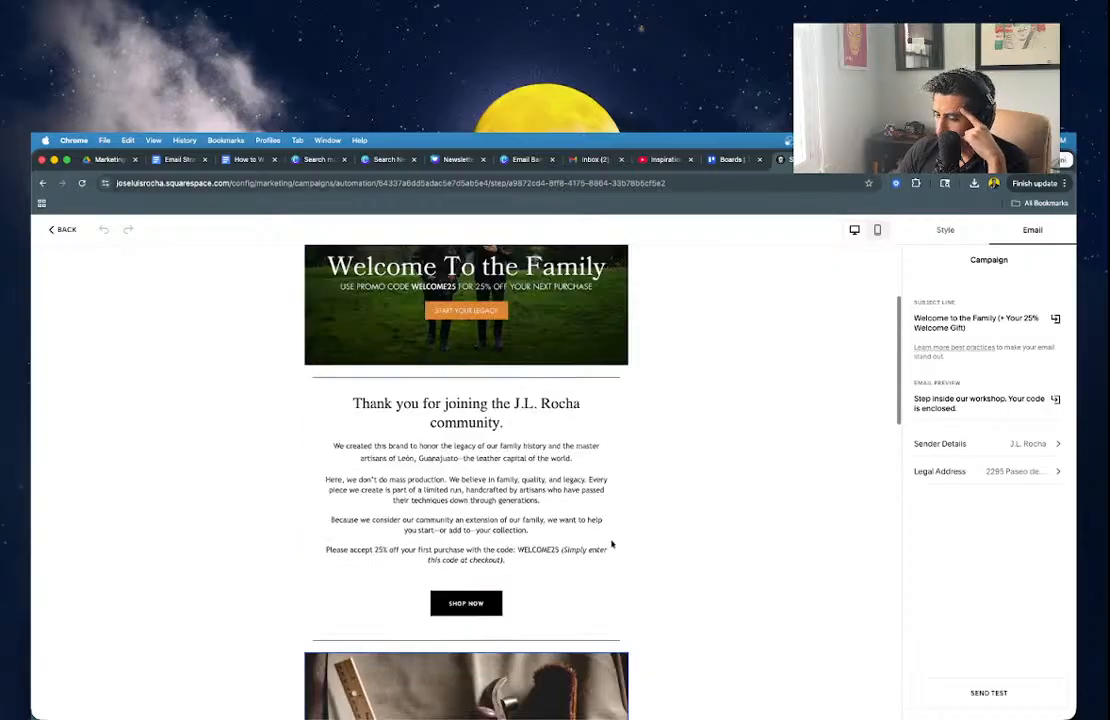
{"action": "scroll", "coordinate": [612, 543], "scroll_direction": "up", "scroll_amount": 1}
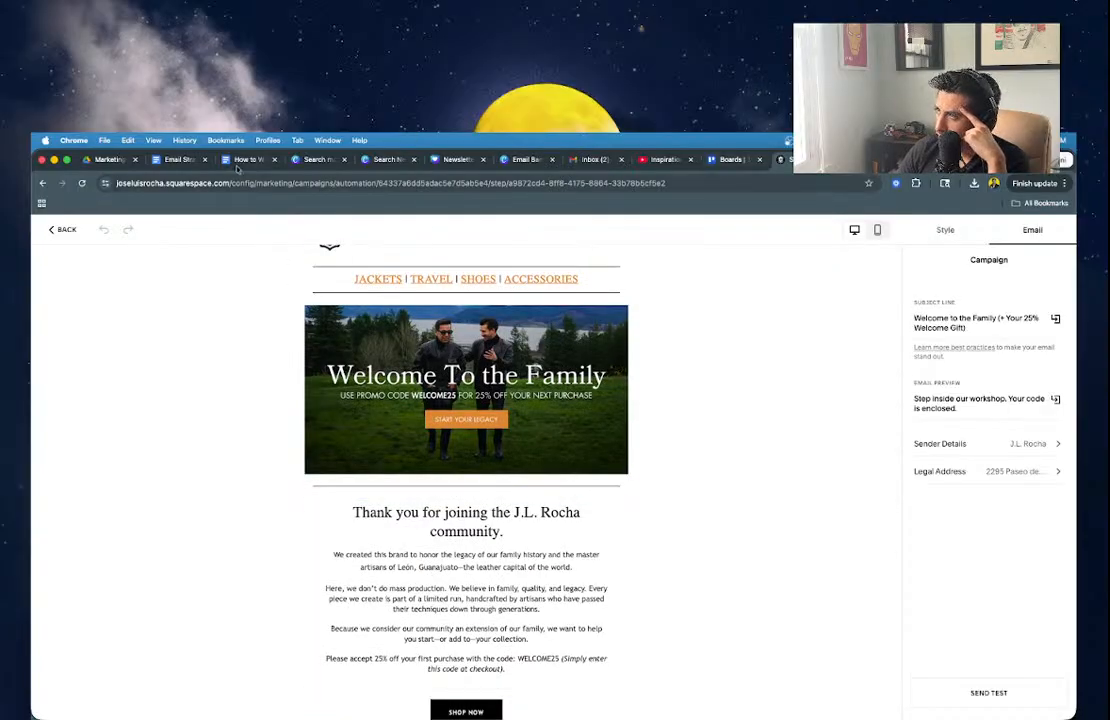
Go to the Email Strategy document's Email Onboarding - Email 1 section.
{"action": "left_click", "coordinate": [172, 160]}
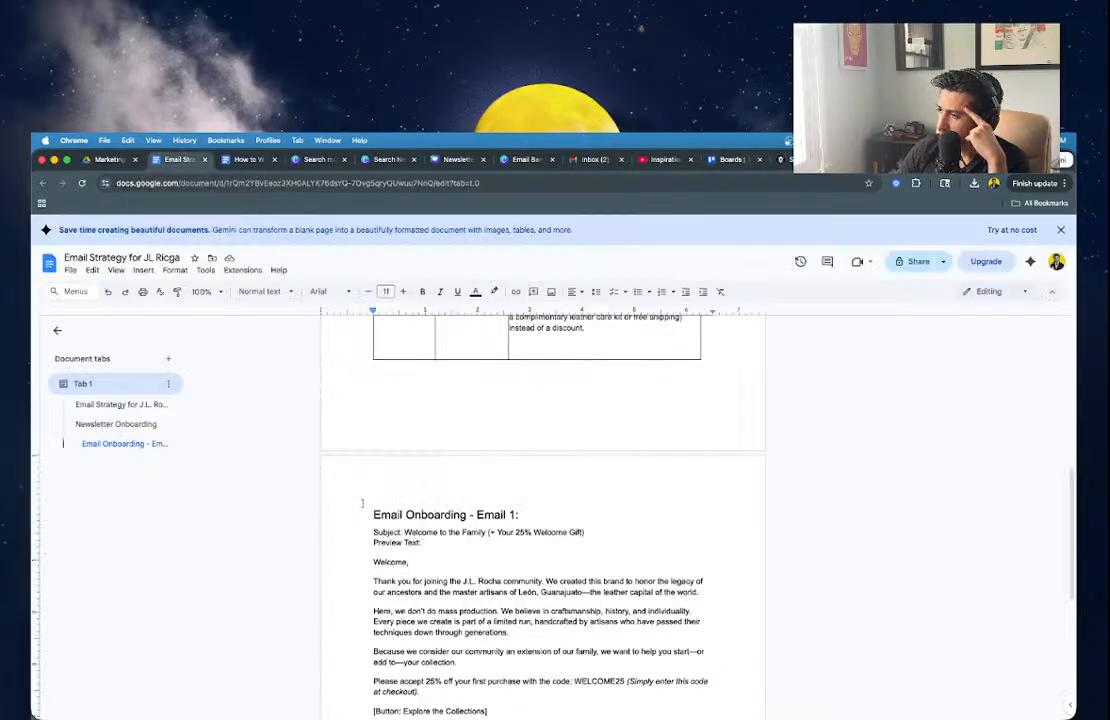
{"action": "scroll", "coordinate": [362, 510], "scroll_direction": "down", "scroll_amount": 3}
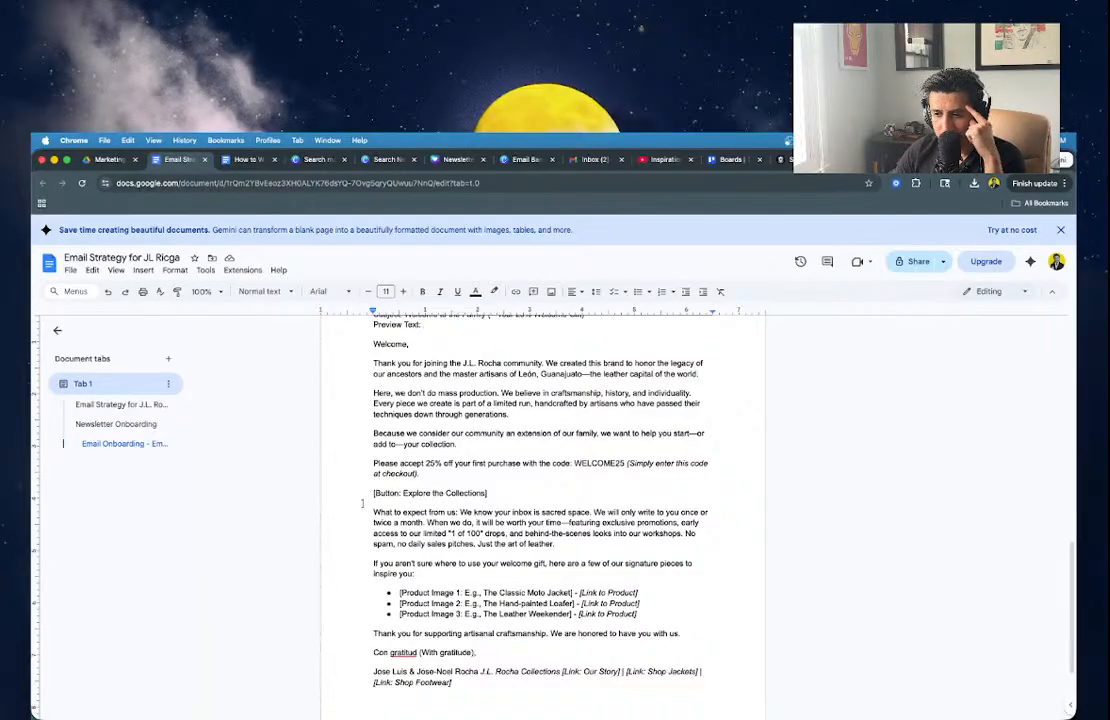
{"action": "scroll", "coordinate": [583, 604], "scroll_direction": "down", "scroll_amount": 1}
{"action": "scroll", "coordinate": [583, 604], "scroll_direction": "up", "scroll_amount": 4}
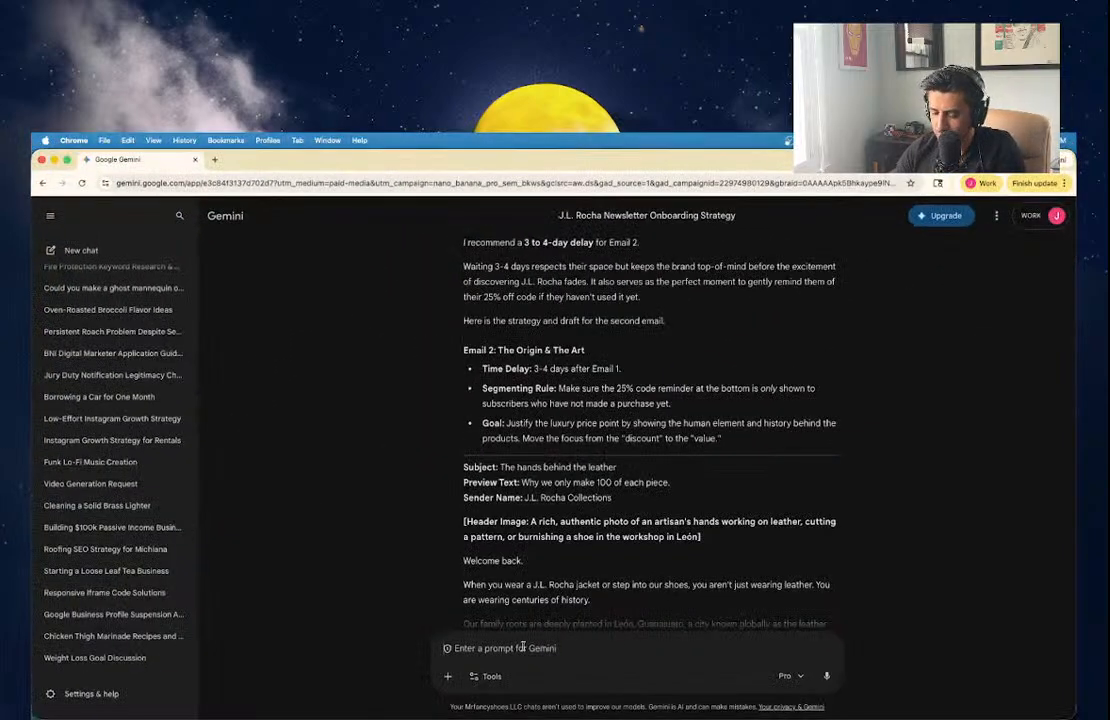
Ask Gemini to rework Email 2 since Squarespace can't segment non-purchasers, then minimise the chat.
{"action": "left_click", "coordinate": [521, 648]}
{"action": "type", "text": "Let's rew"}
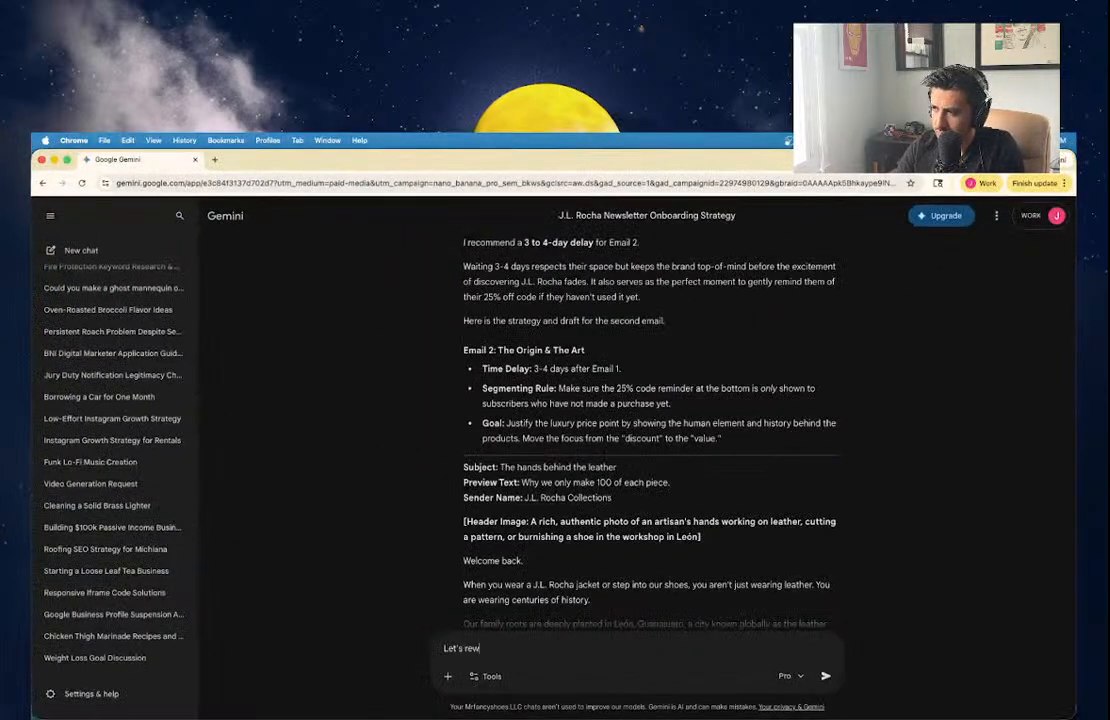
{"action": "type", "text": "ork this"}
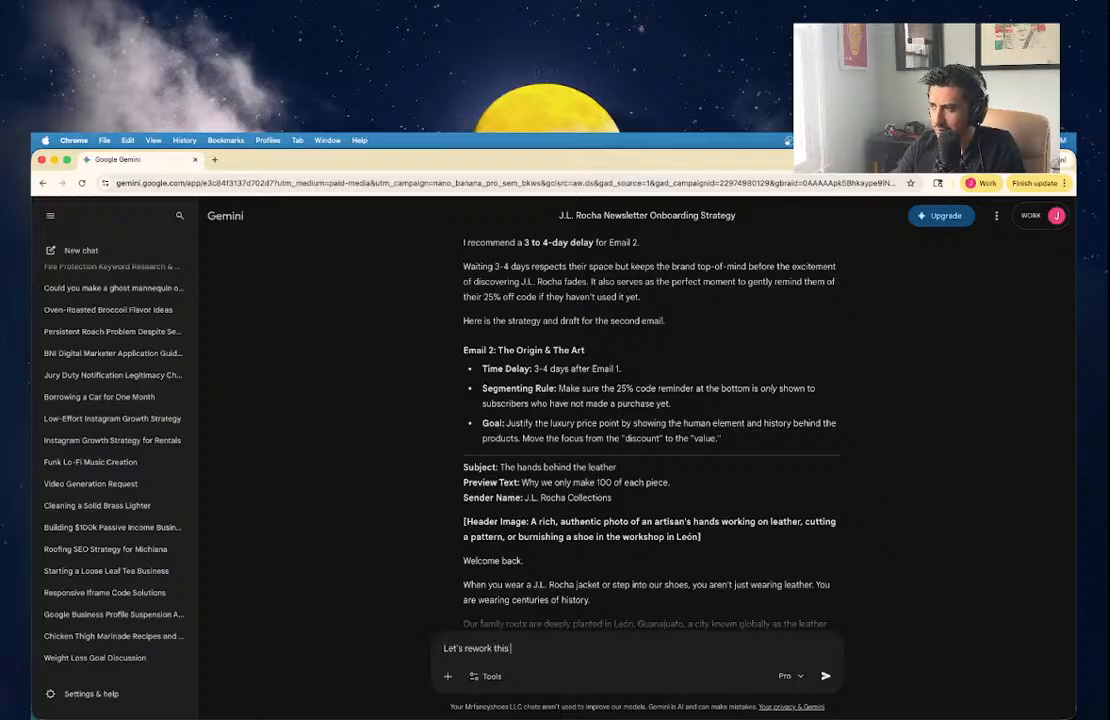
{"action": "type", "text": " keeping in mind t"}
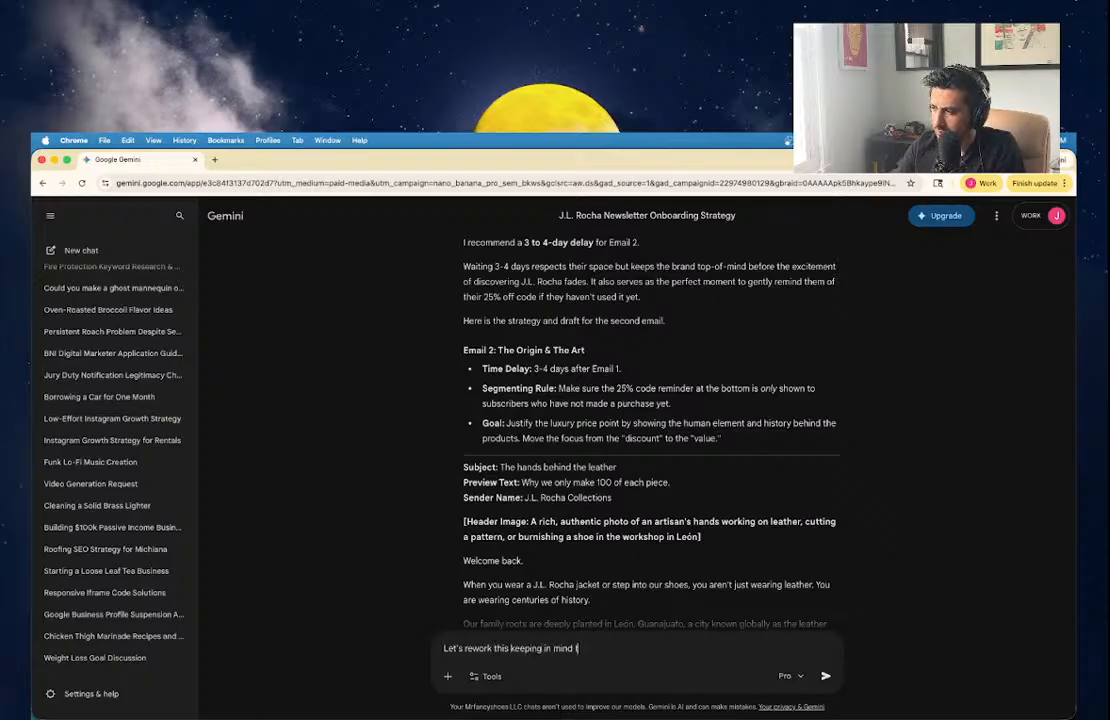
{"action": "type", "text": "hat squarespace"}
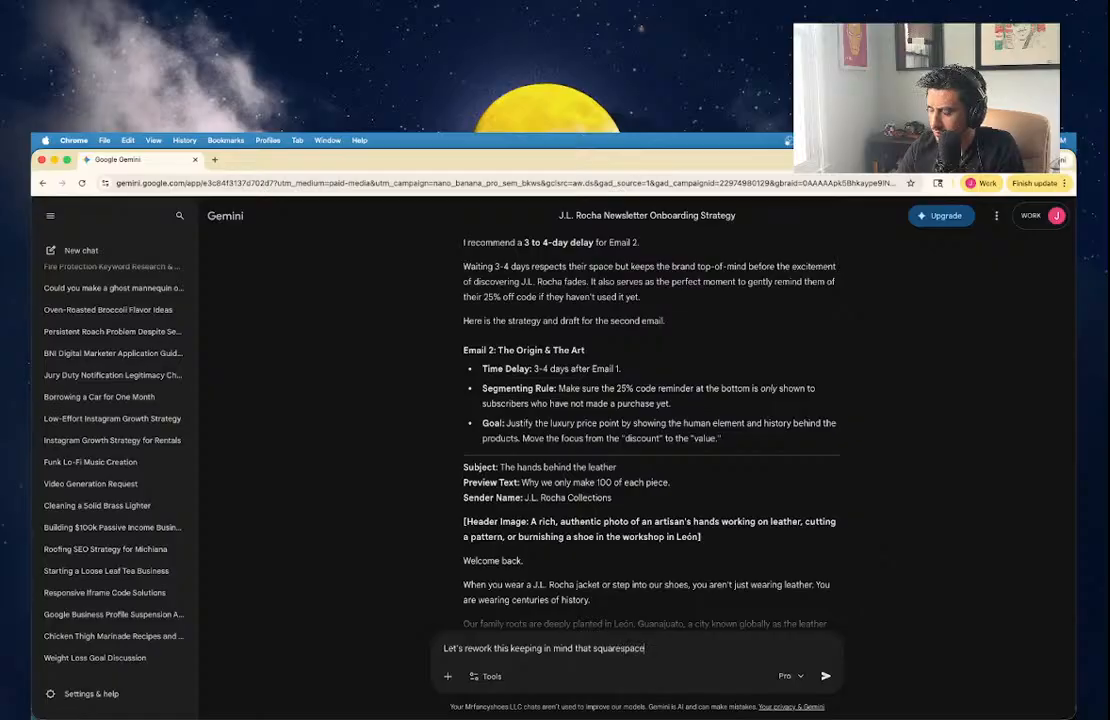
{"action": "type", "text": " doesn't let us se"}
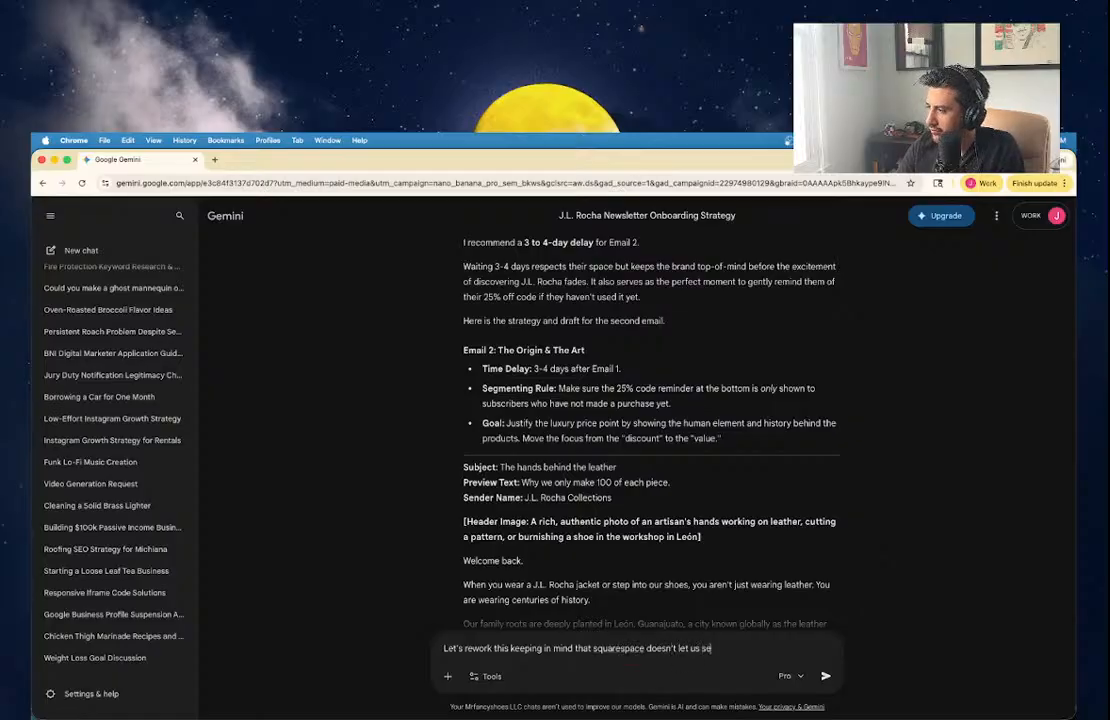
{"action": "type", "text": "gment for"}
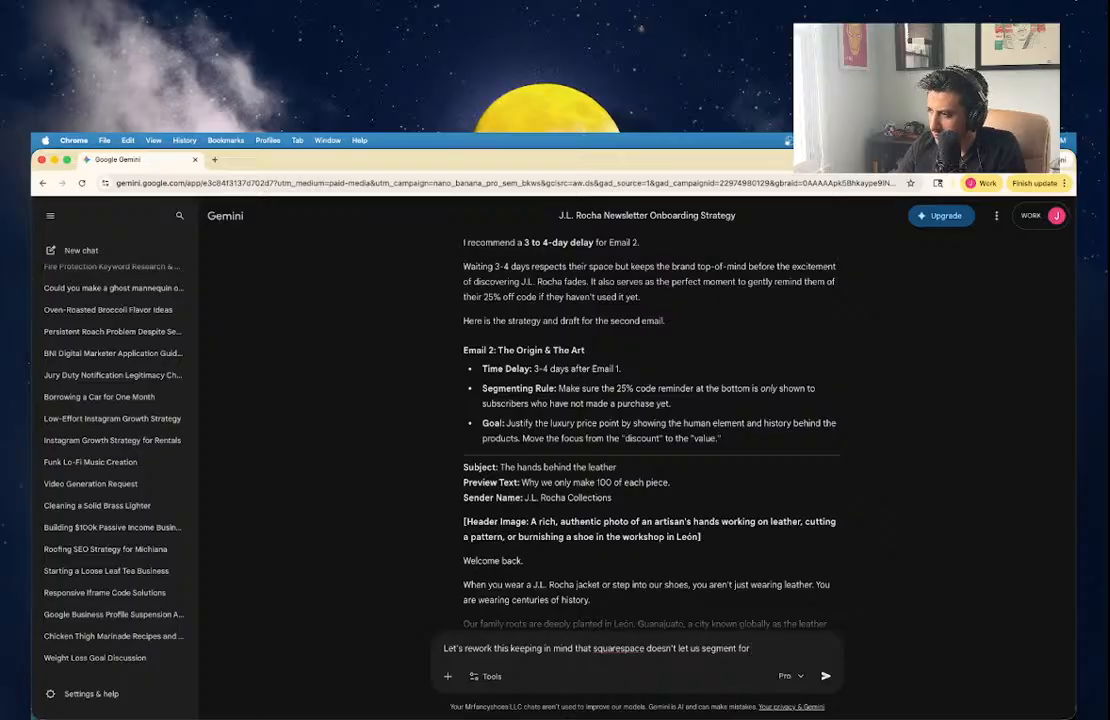
{"action": "type", "text": " non-purchase"}
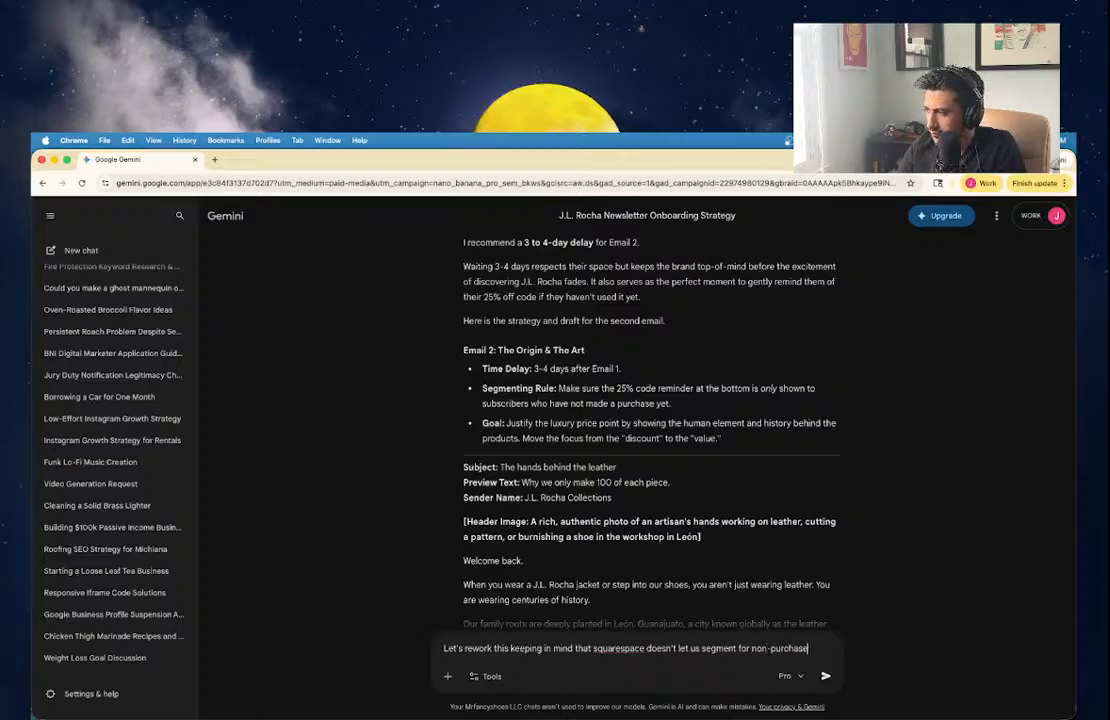
{"action": "type", "text": "rs or purch"}
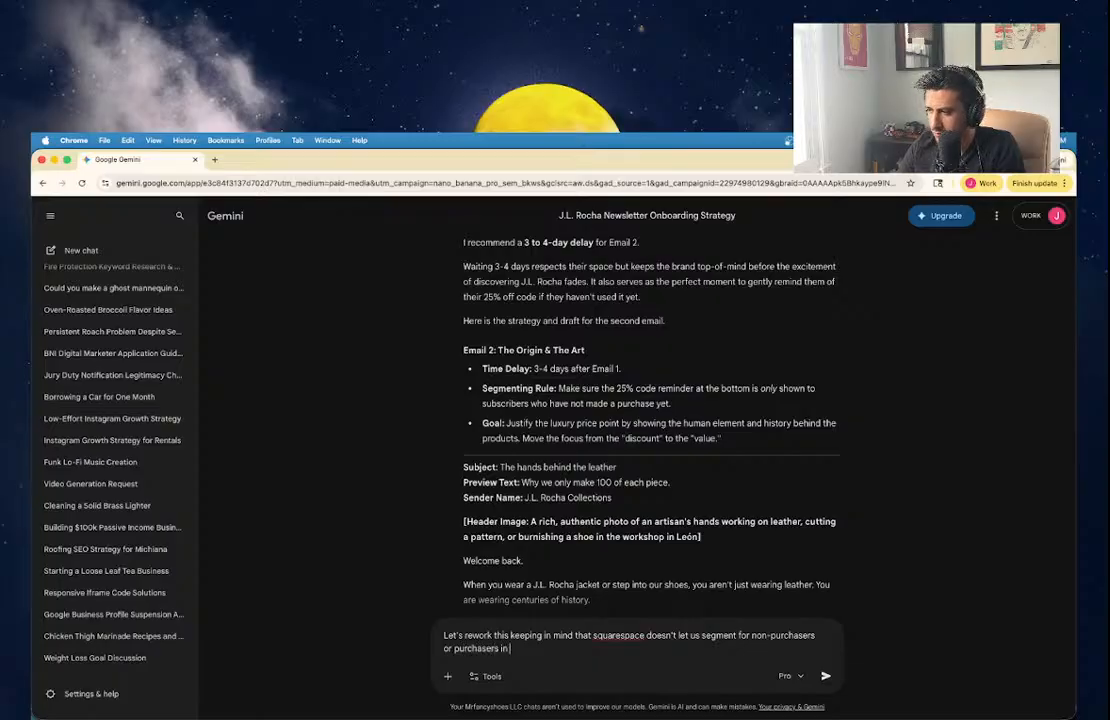
{"action": "type", "text": "asers in this email flow"}
{"action": "key", "text": "Return"}
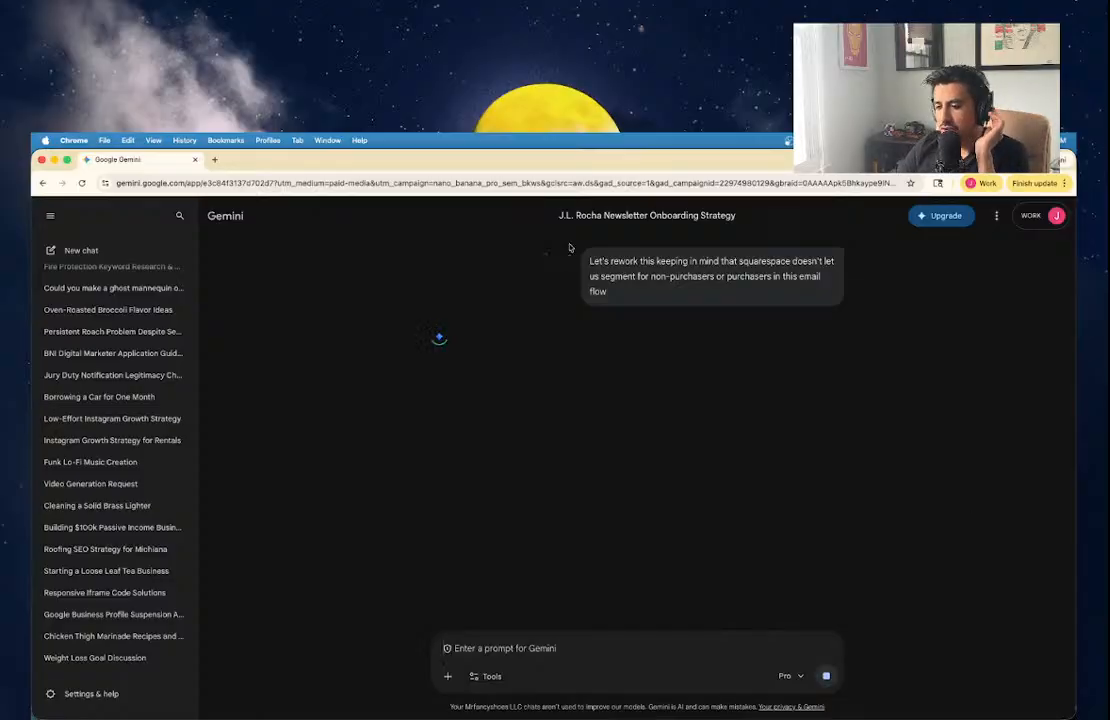
{"action": "left_click", "coordinate": [54, 160]}
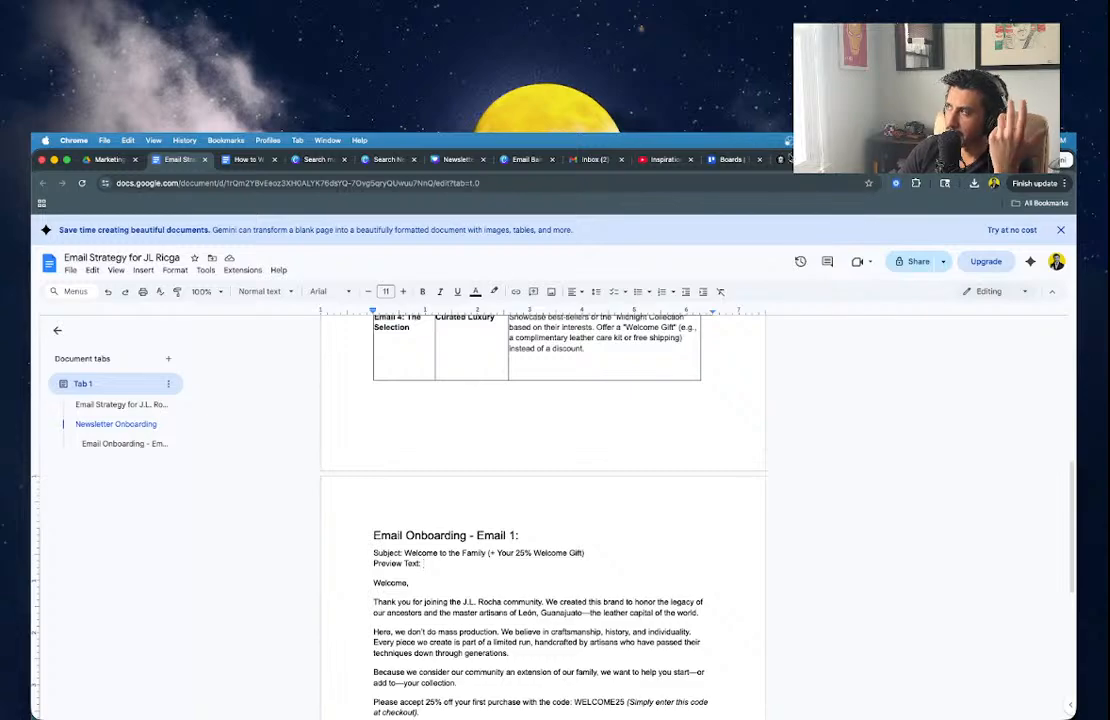
Return from the Squarespace email campaign to the automation flow editor.
{"action": "left_click", "coordinate": [868, 160]}
{"action": "left_click", "coordinate": [804, 160]}
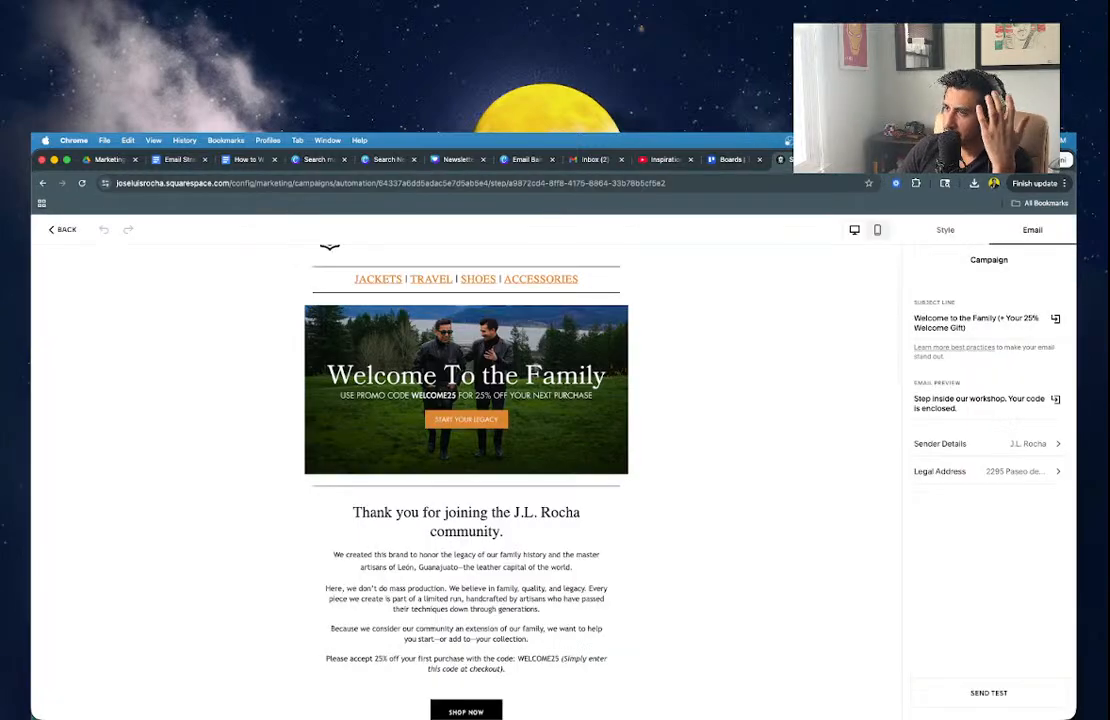
{"action": "left_click", "coordinate": [64, 233]}
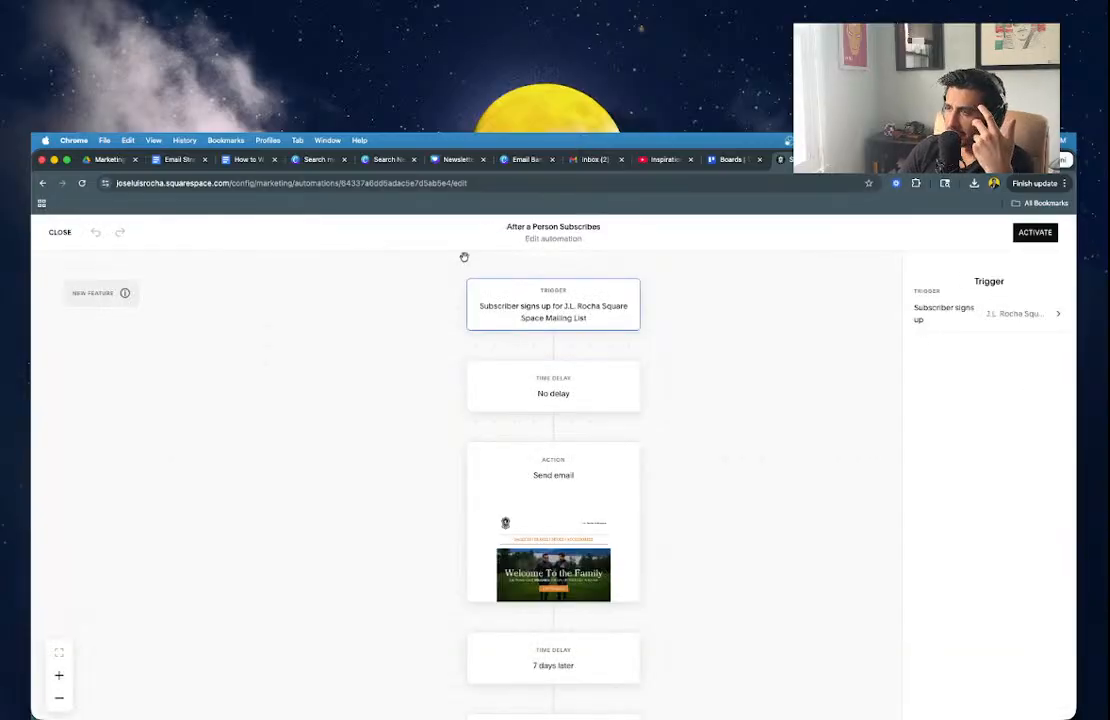
{"action": "scroll", "coordinate": [360, 496], "scroll_direction": "down", "scroll_amount": 1}
{"action": "scroll", "coordinate": [360, 496], "scroll_direction": "down", "scroll_amount": 3}
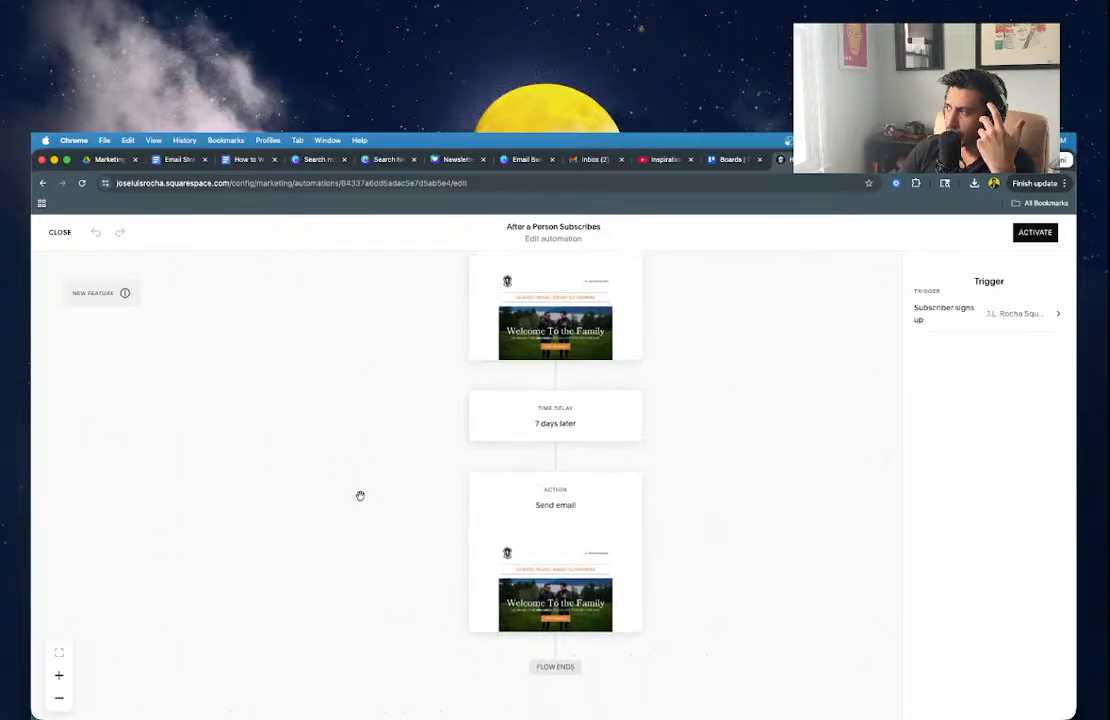
{"action": "scroll", "coordinate": [200, 406], "scroll_direction": "up", "scroll_amount": 5}
Go back to the automations list and reopen the After a Person Subscribes automation.
{"action": "left_click", "coordinate": [60, 233]}
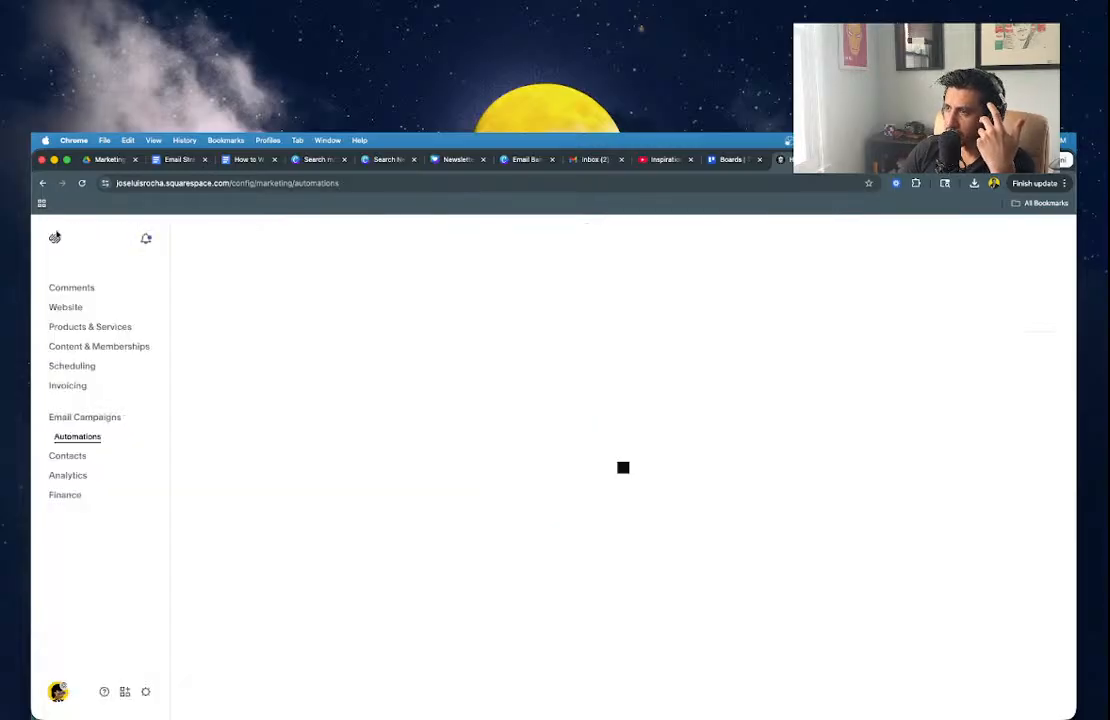
{"action": "scroll", "coordinate": [416, 545], "scroll_direction": "down", "scroll_amount": 2}
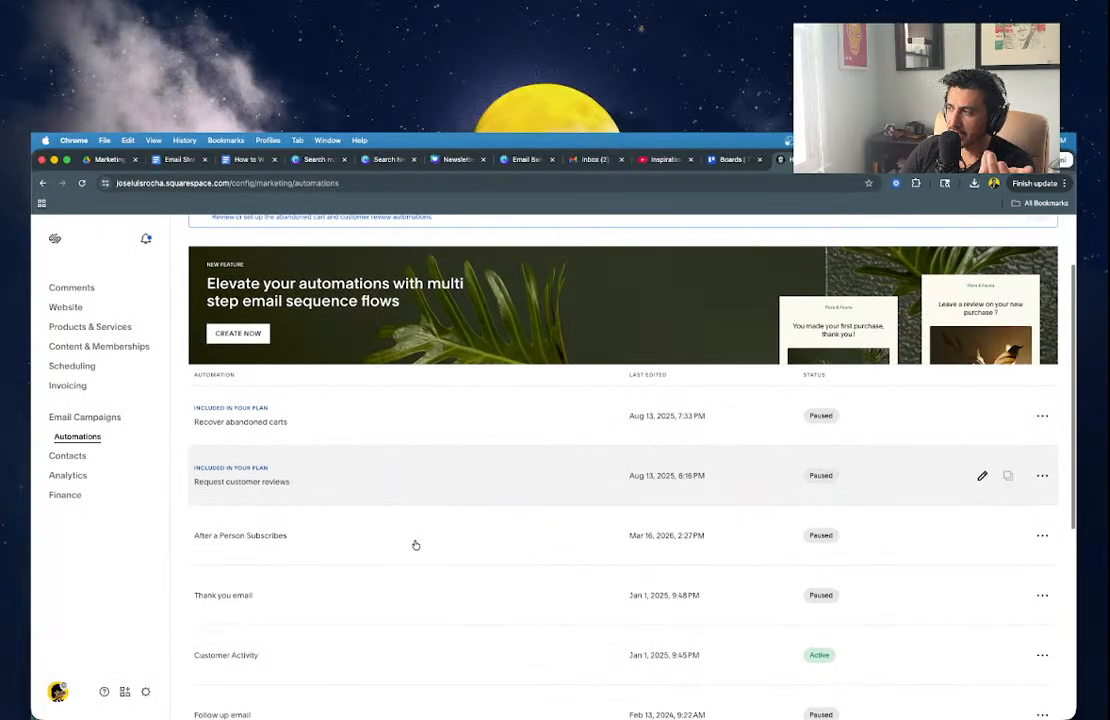
{"action": "scroll", "coordinate": [302, 440], "scroll_direction": "down", "scroll_amount": 3}
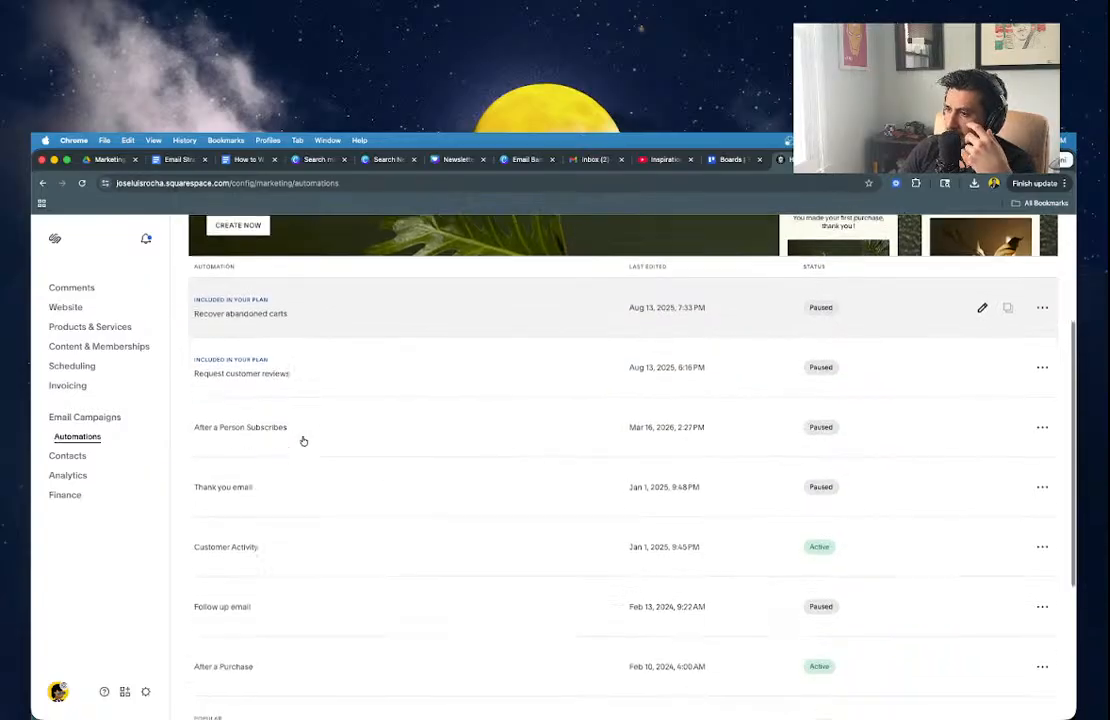
{"action": "scroll", "coordinate": [303, 441], "scroll_direction": "up", "scroll_amount": 5}
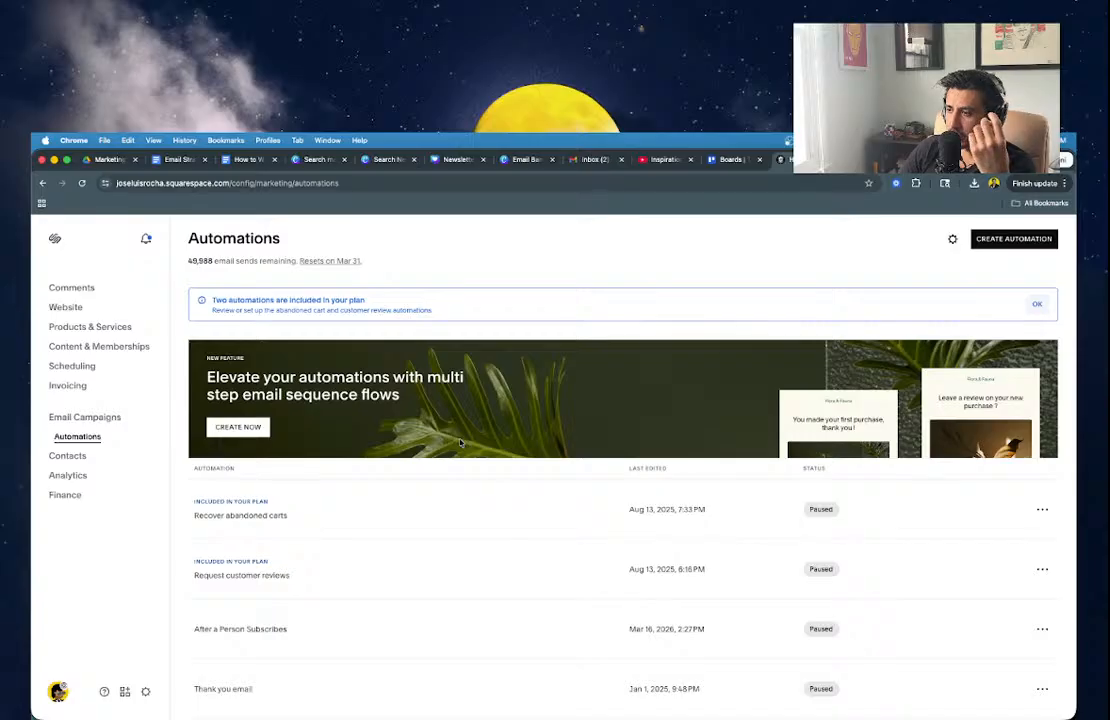
{"action": "scroll", "coordinate": [460, 442], "scroll_direction": "down", "scroll_amount": 5}
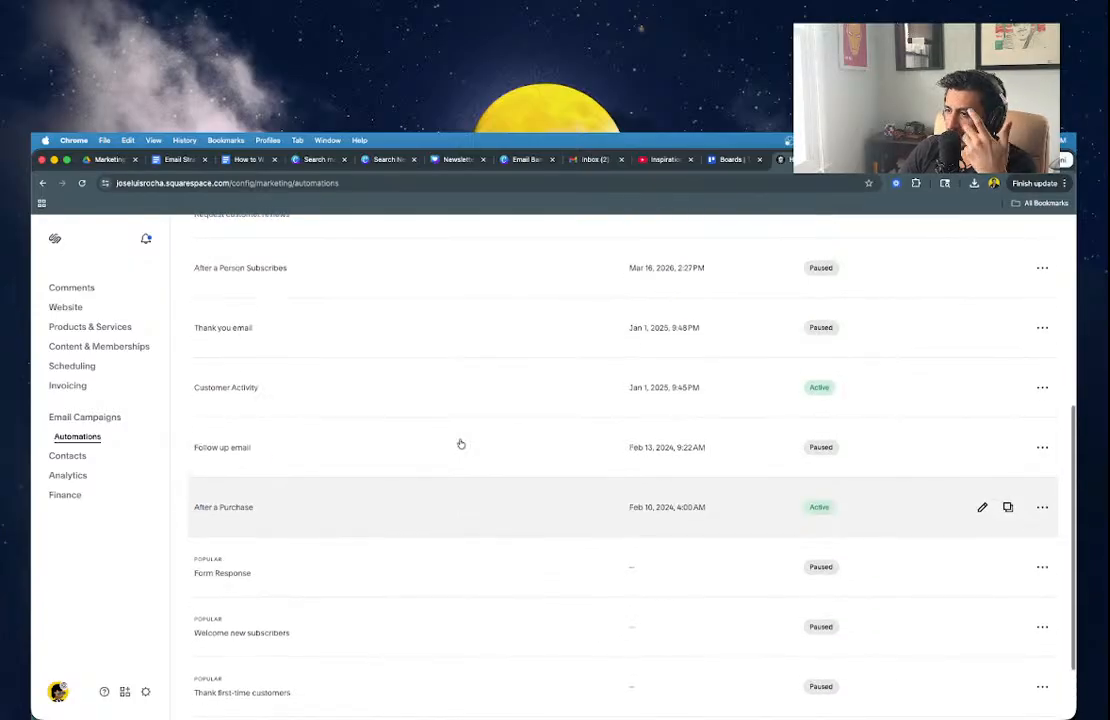
{"action": "scroll", "coordinate": [460, 443], "scroll_direction": "up", "scroll_amount": 2}
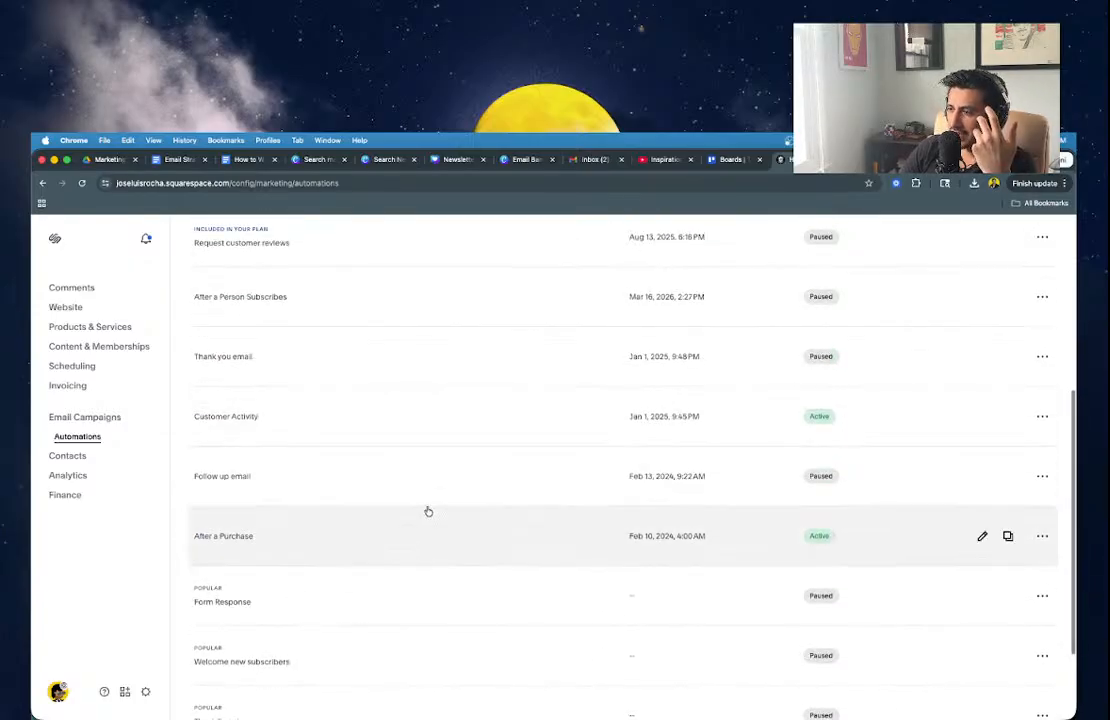
{"action": "scroll", "coordinate": [425, 514], "scroll_direction": "up", "scroll_amount": 1}
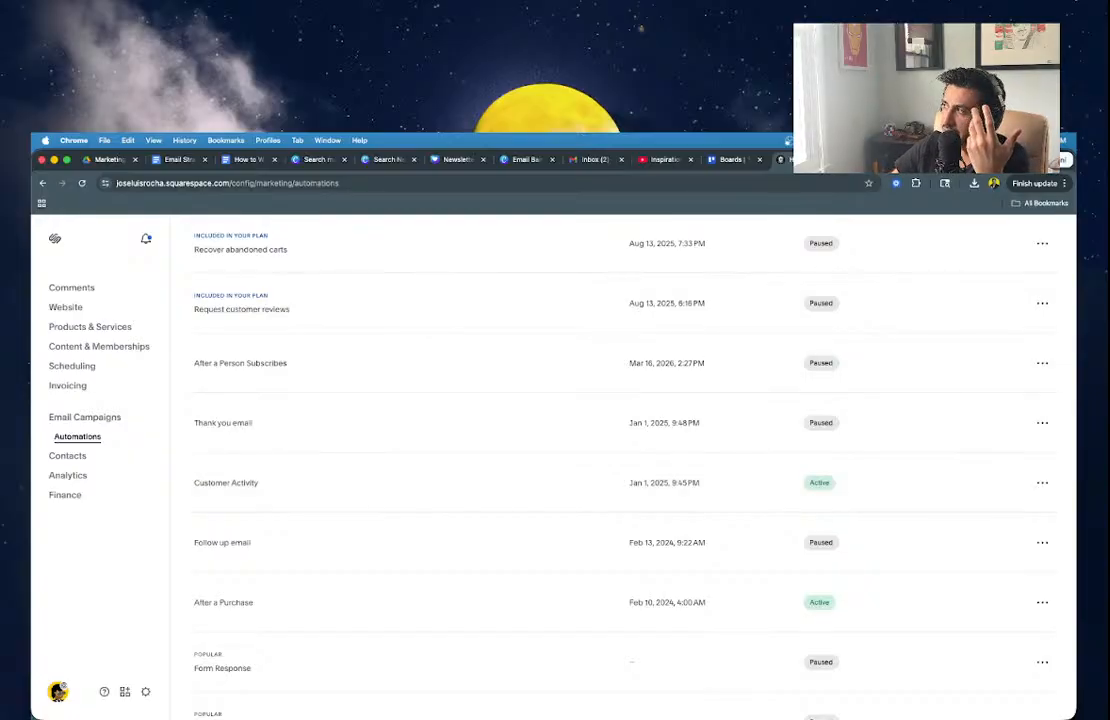
{"action": "left_click", "coordinate": [868, 160]}
{"action": "left_click", "coordinate": [857, 162]}
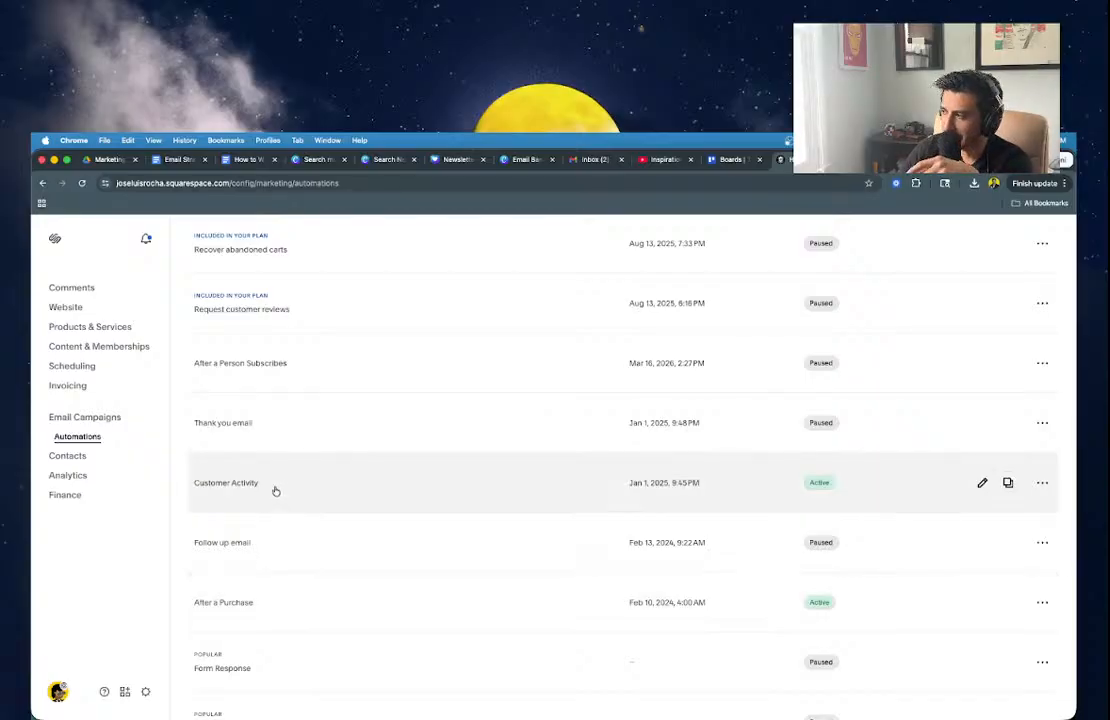
{"action": "scroll", "coordinate": [276, 491], "scroll_direction": "up", "scroll_amount": 1}
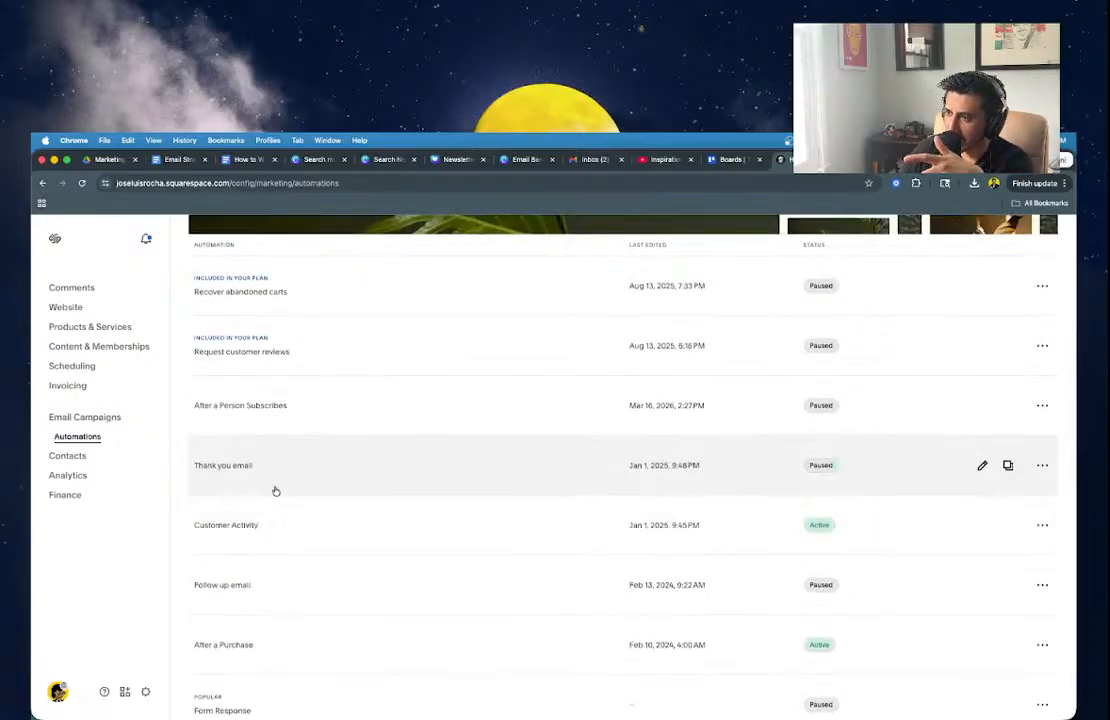
{"action": "left_click", "coordinate": [273, 388]}
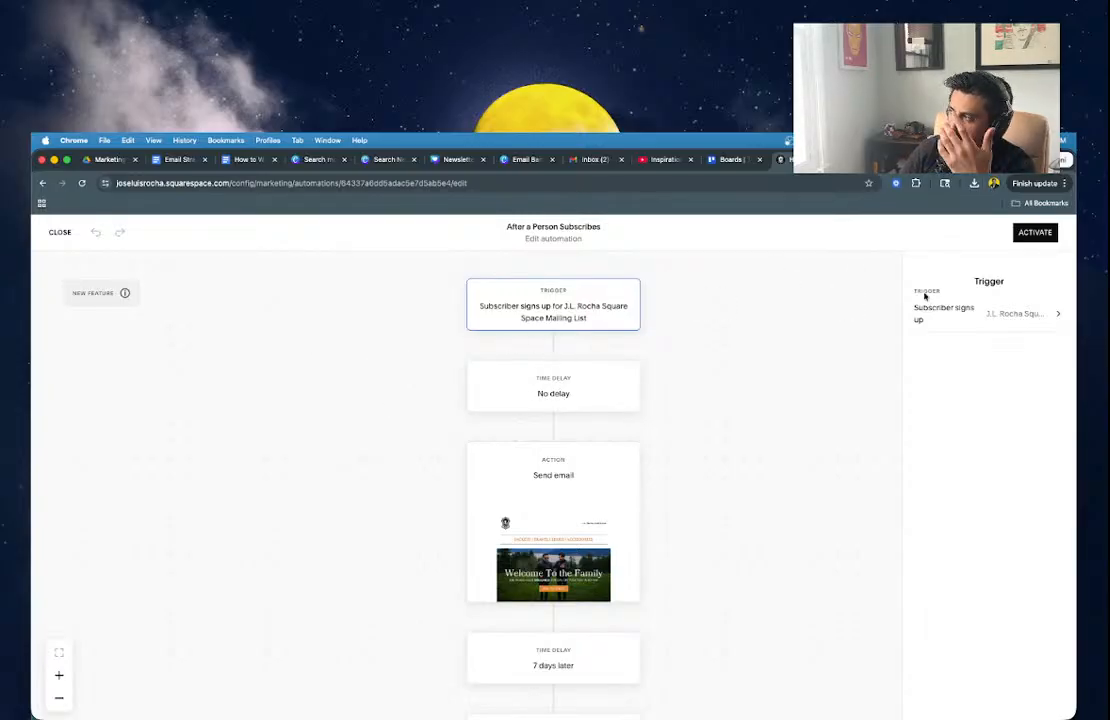
{"action": "left_click", "coordinate": [727, 348]}
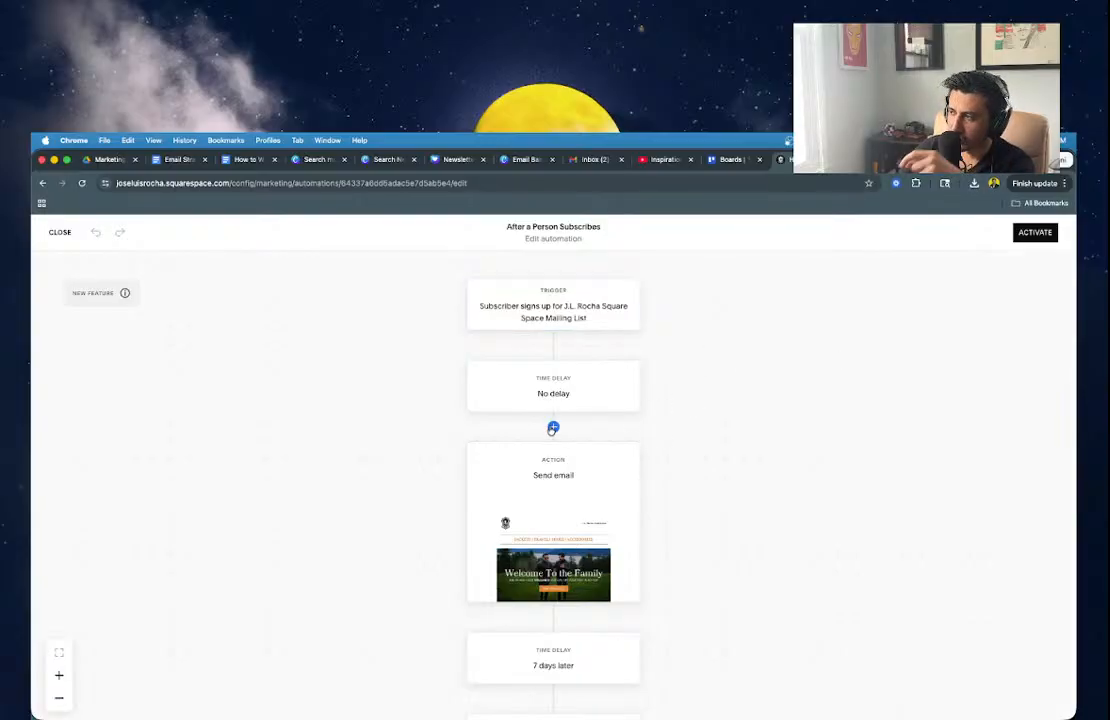
{"action": "scroll", "coordinate": [556, 346], "scroll_direction": "up", "scroll_amount": 1}
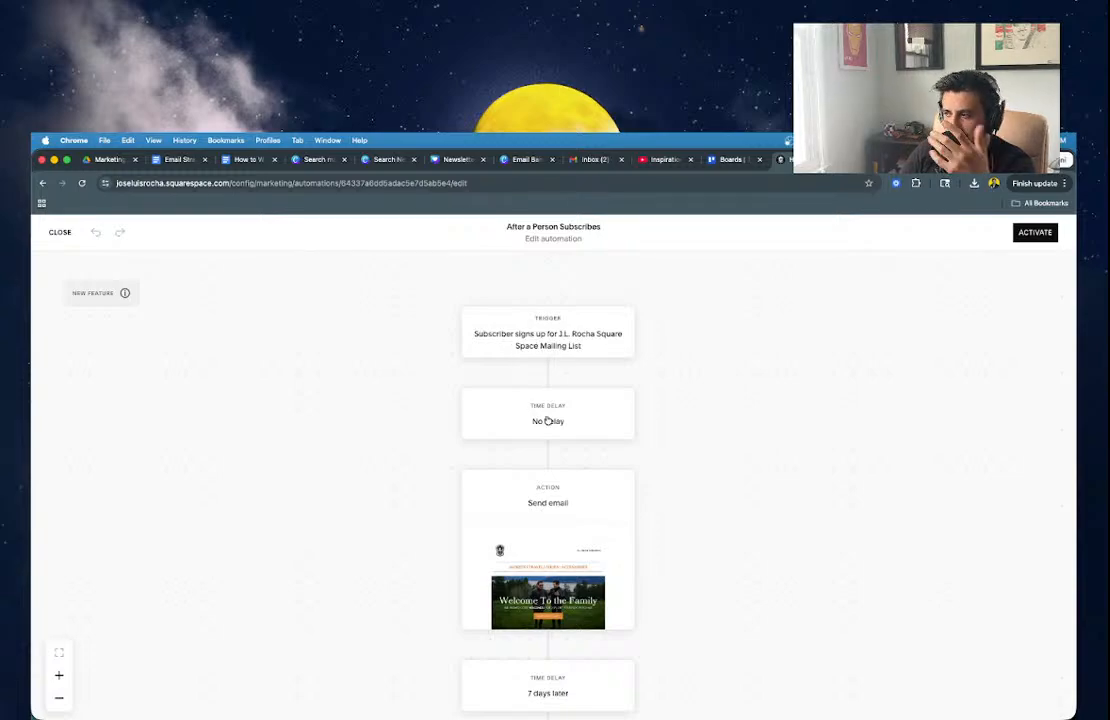
{"action": "scroll", "coordinate": [519, 571], "scroll_direction": "down", "scroll_amount": 2}
{"action": "scroll", "coordinate": [519, 571], "scroll_direction": "down", "scroll_amount": 2}
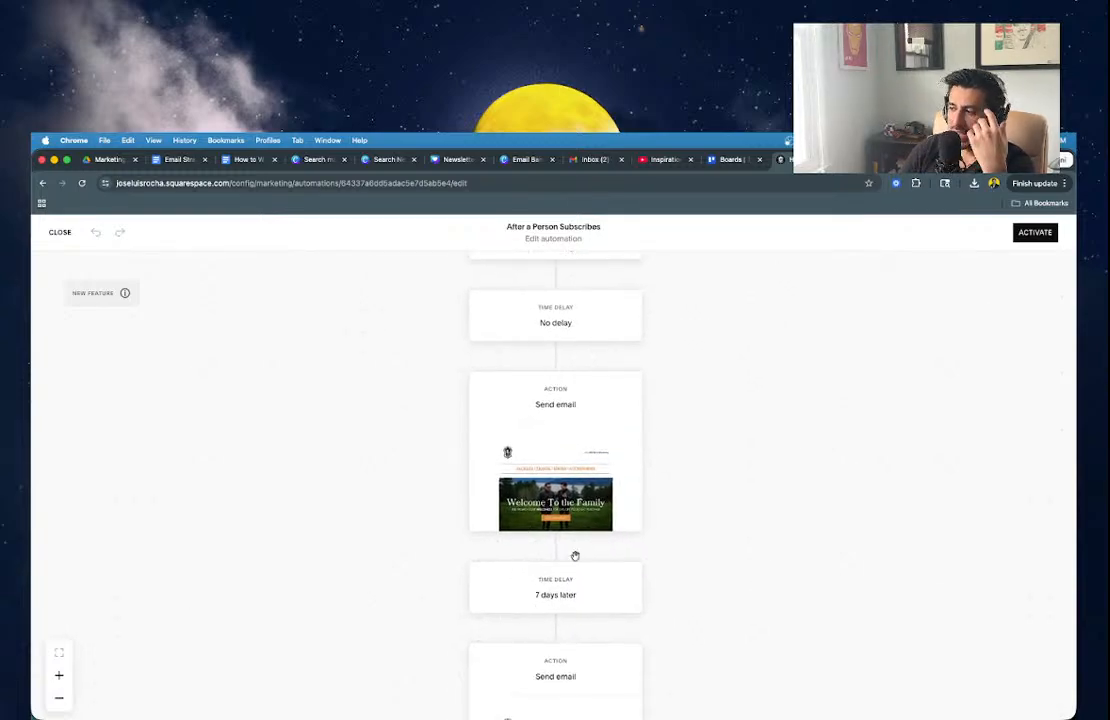
{"action": "left_click", "coordinate": [556, 549]}
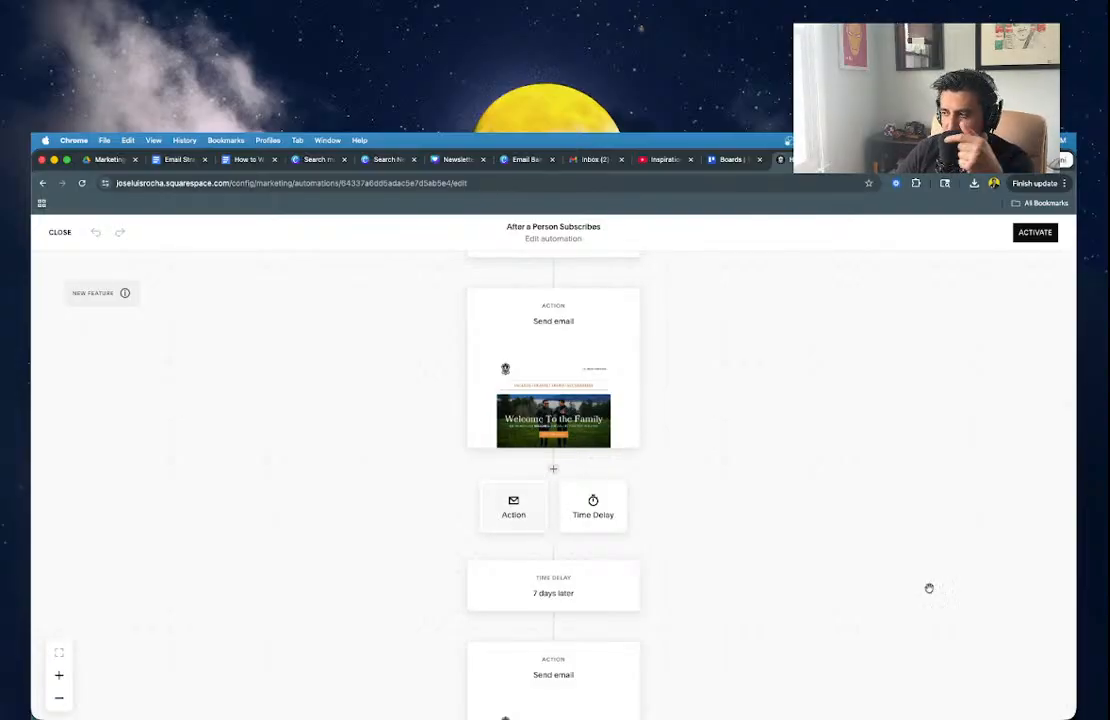
{"action": "left_click", "coordinate": [928, 587]}
{"action": "scroll", "coordinate": [537, 499], "scroll_direction": "down", "scroll_amount": 1}
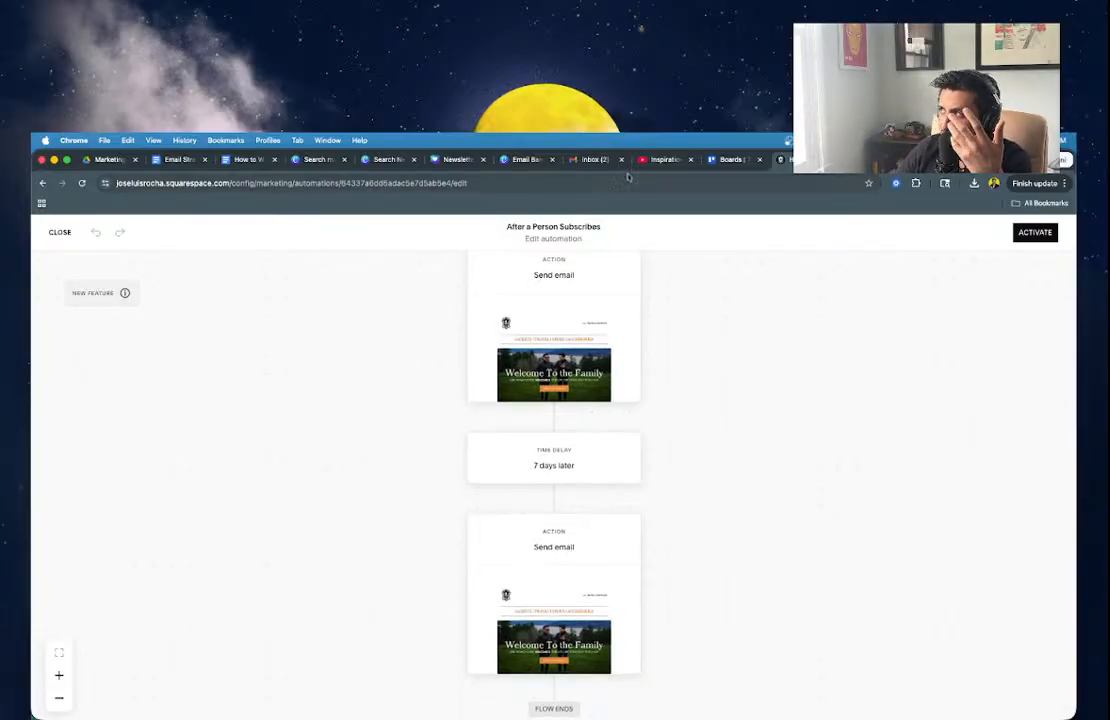
{"action": "left_click", "coordinate": [588, 161]}
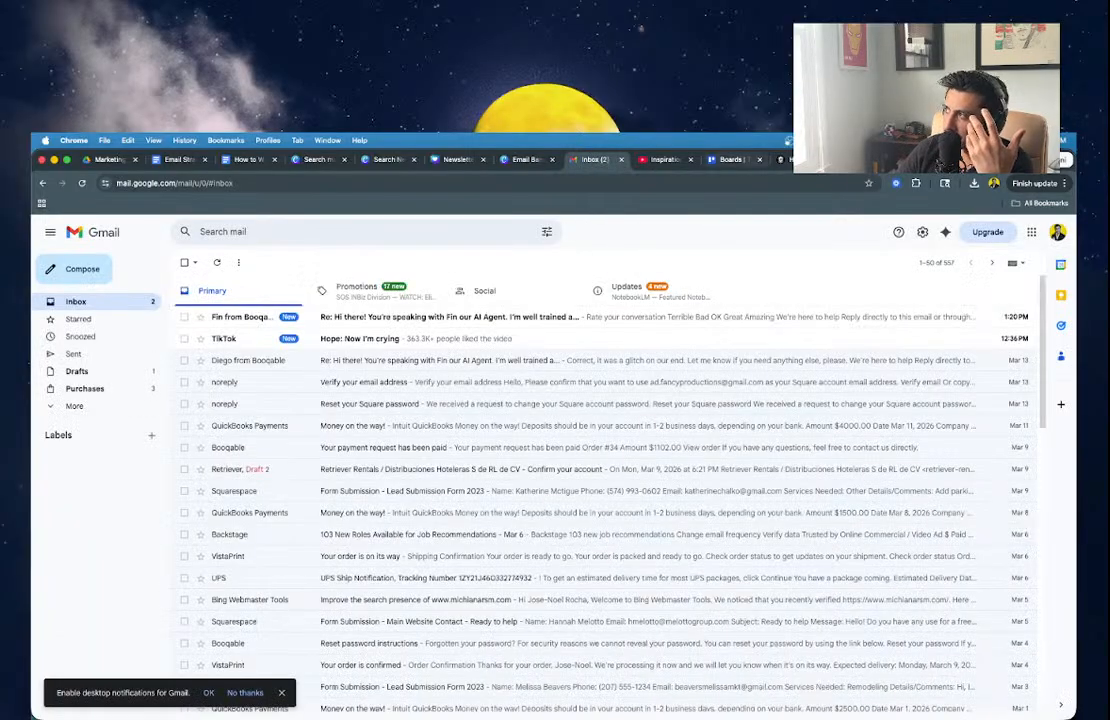
{"action": "left_click", "coordinate": [797, 160]}
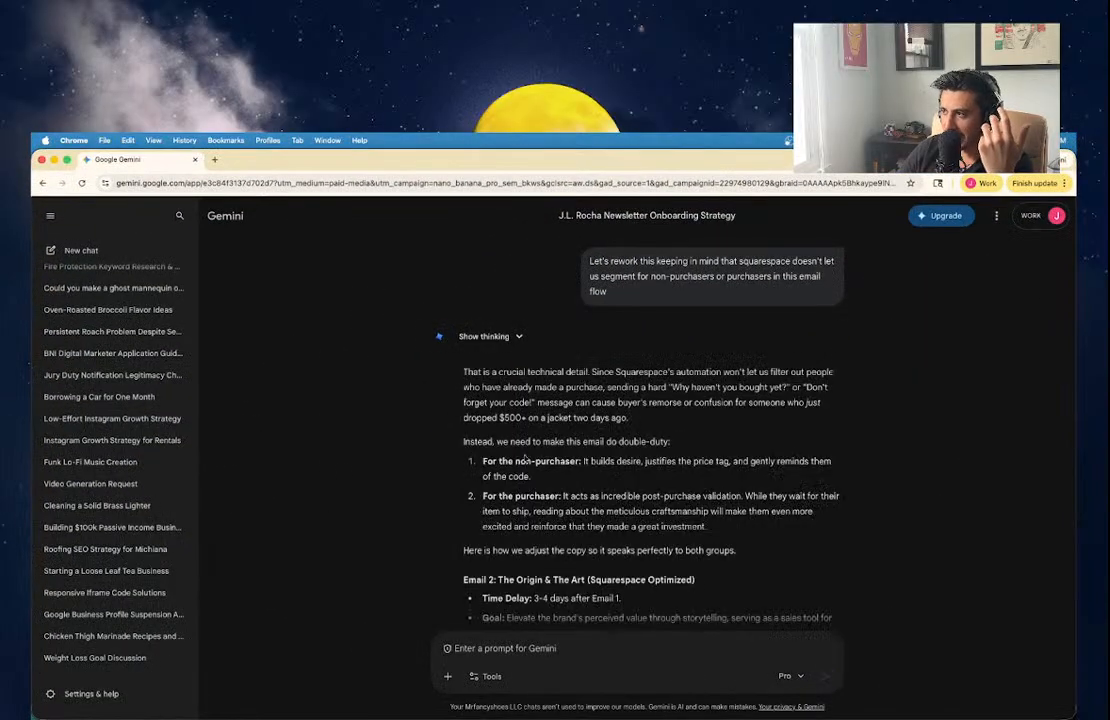
Select the Email 2 copy from subject 'The hands behind the leather' through the body in Gemini's reply.
{"action": "scroll", "coordinate": [588, 480], "scroll_direction": "down", "scroll_amount": 1}
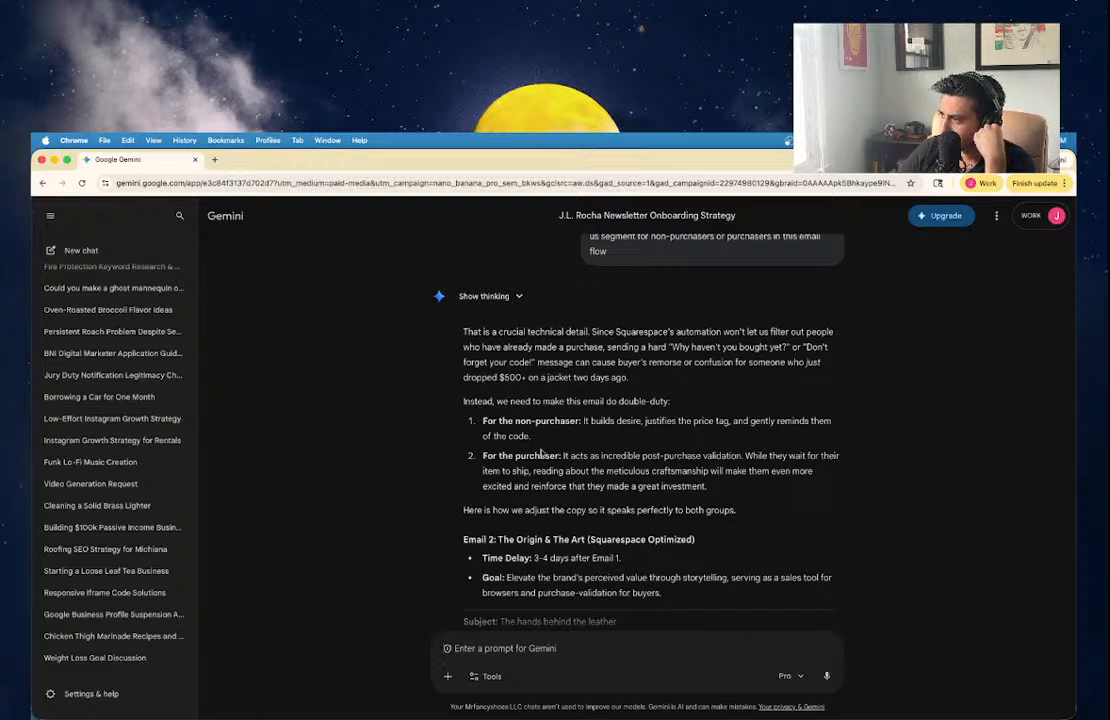
{"action": "scroll", "coordinate": [537, 452], "scroll_direction": "down", "scroll_amount": 1}
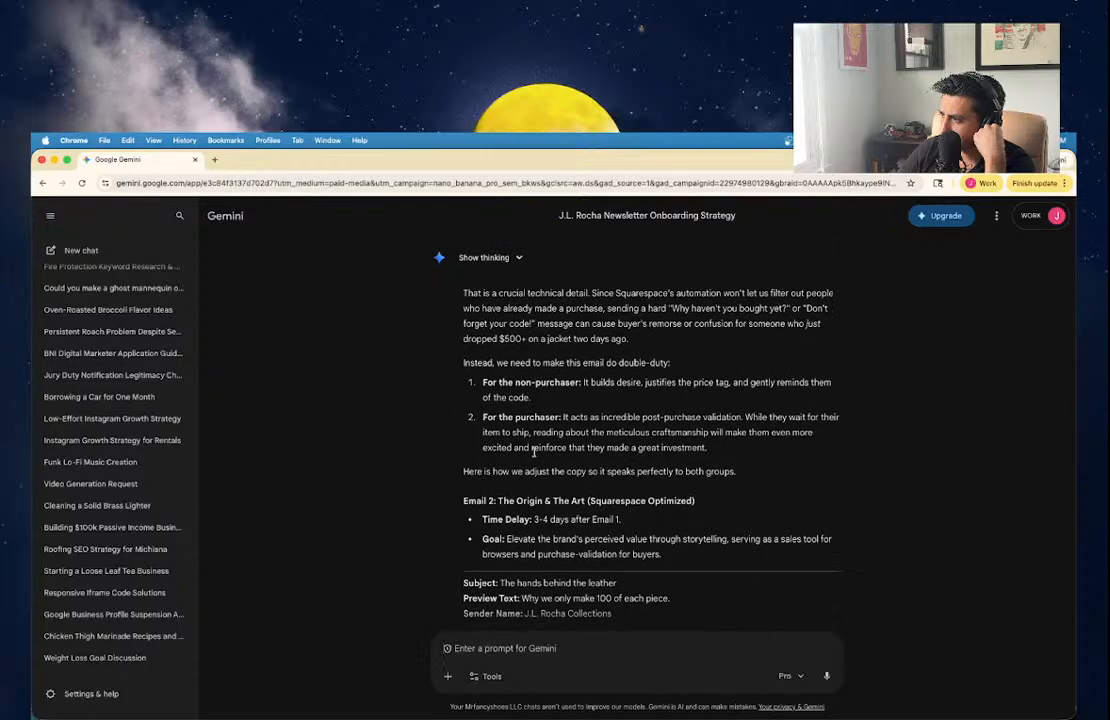
{"action": "scroll", "coordinate": [534, 452], "scroll_direction": "down", "scroll_amount": 2}
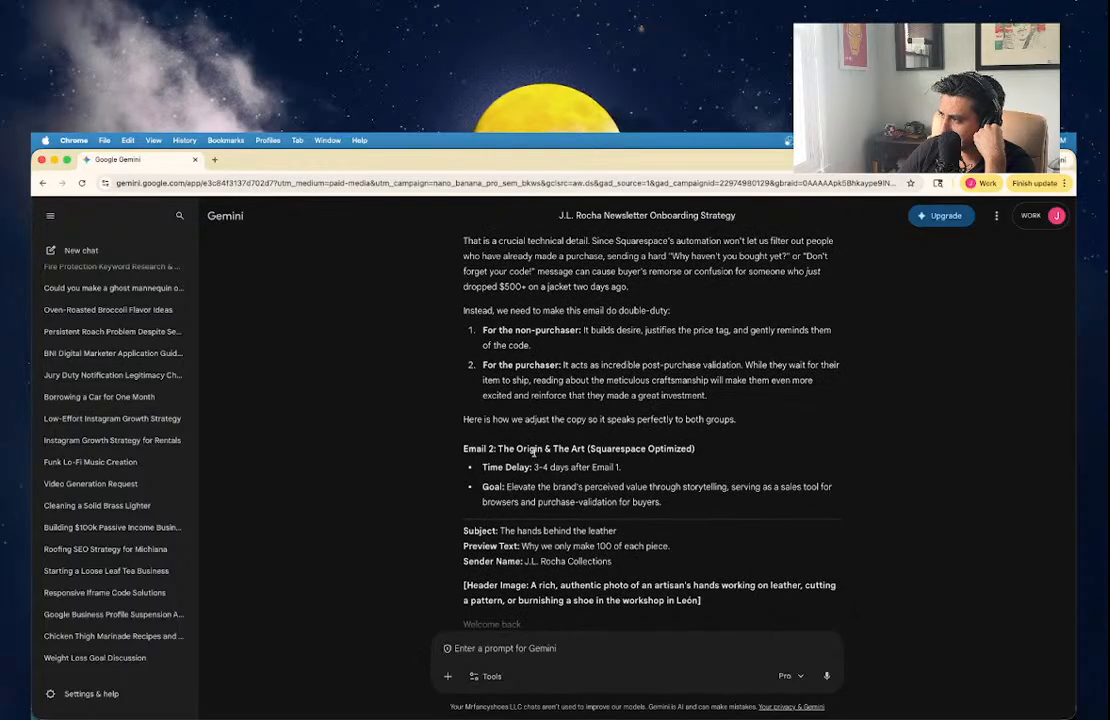
{"action": "scroll", "coordinate": [533, 452], "scroll_direction": "down", "scroll_amount": 2}
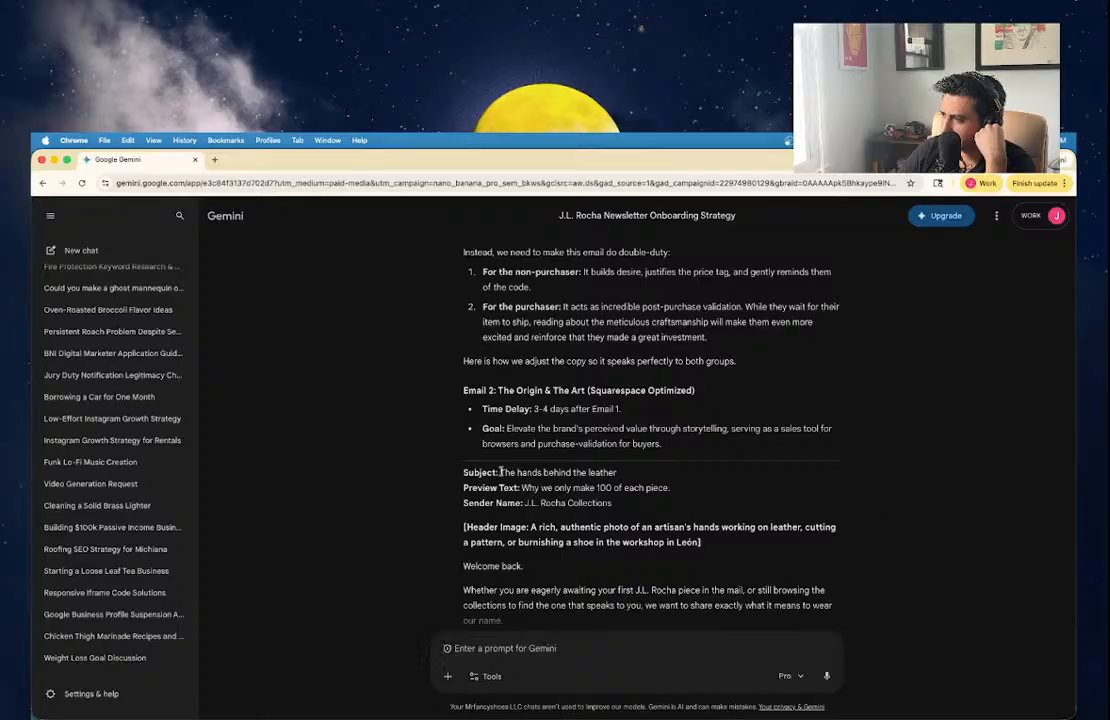
{"action": "left_click_drag", "start_coordinate": [500, 472], "coordinate": [636, 480]}
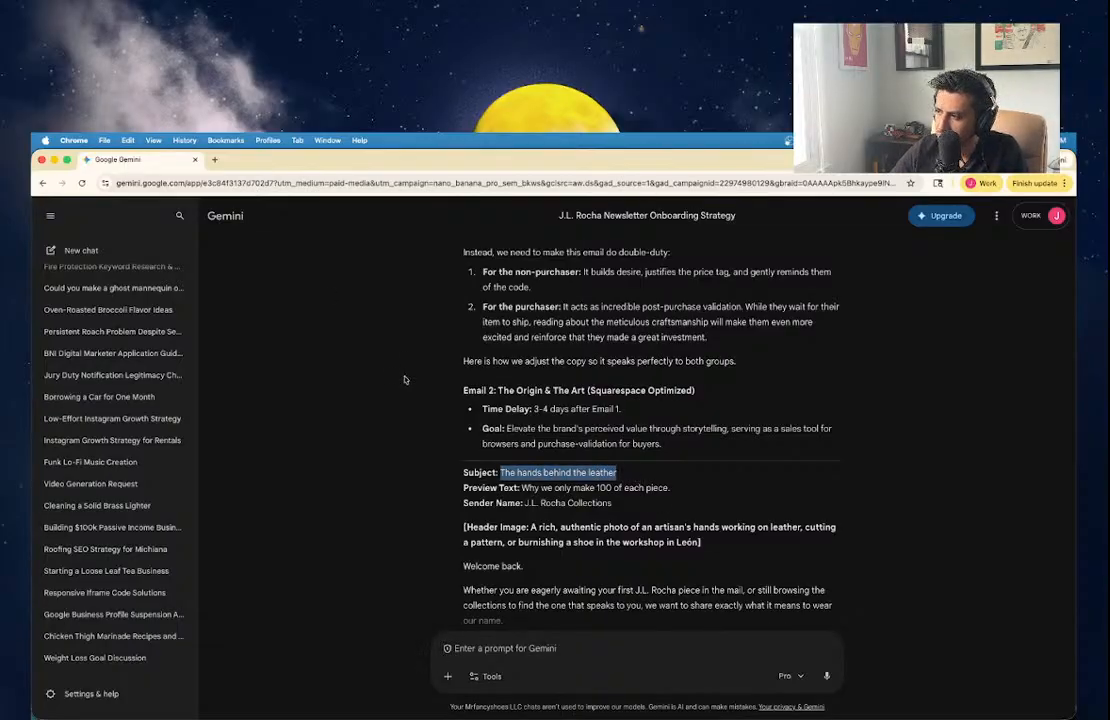
{"action": "left_click_drag", "start_coordinate": [636, 480], "coordinate": [612, 488]}
{"action": "key", "text": "shift+Down"}
{"action": "key", "text": "shift+Down"}
{"action": "key", "text": "shift+Down"}
{"action": "key", "text": "shift+Down"}
{"action": "key", "text": "shift+Down"}
{"action": "key", "text": "shift+Down"}
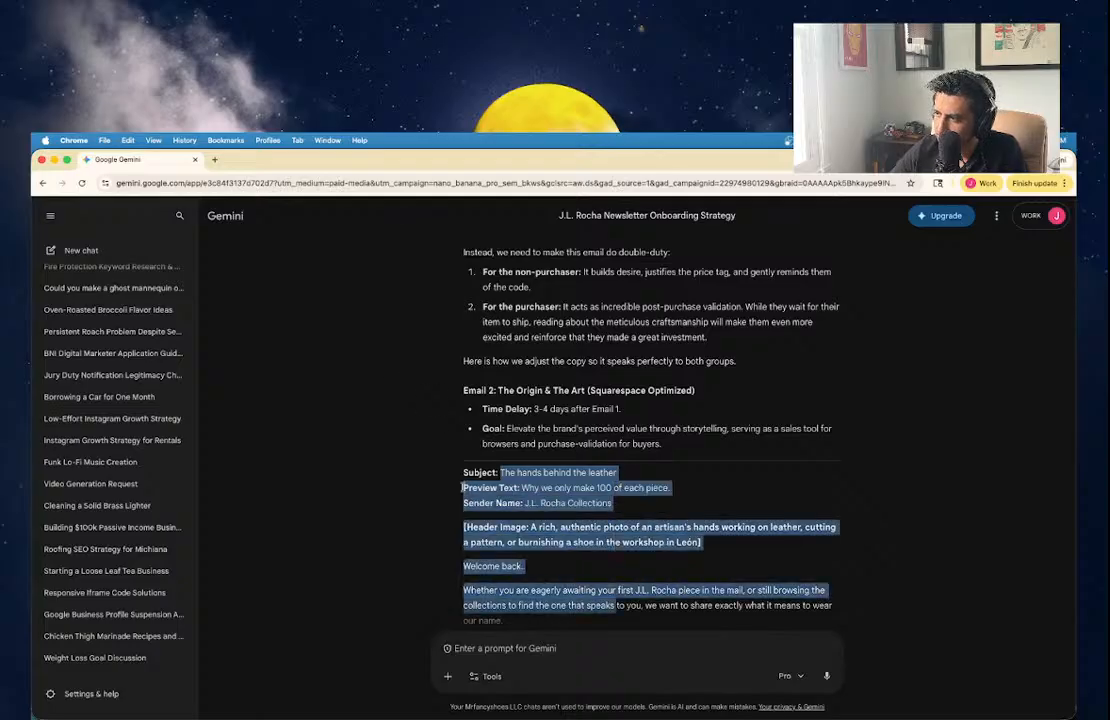
{"action": "left_click", "coordinate": [461, 483]}
{"action": "left_click_drag", "start_coordinate": [461, 472], "coordinate": [750, 444]}
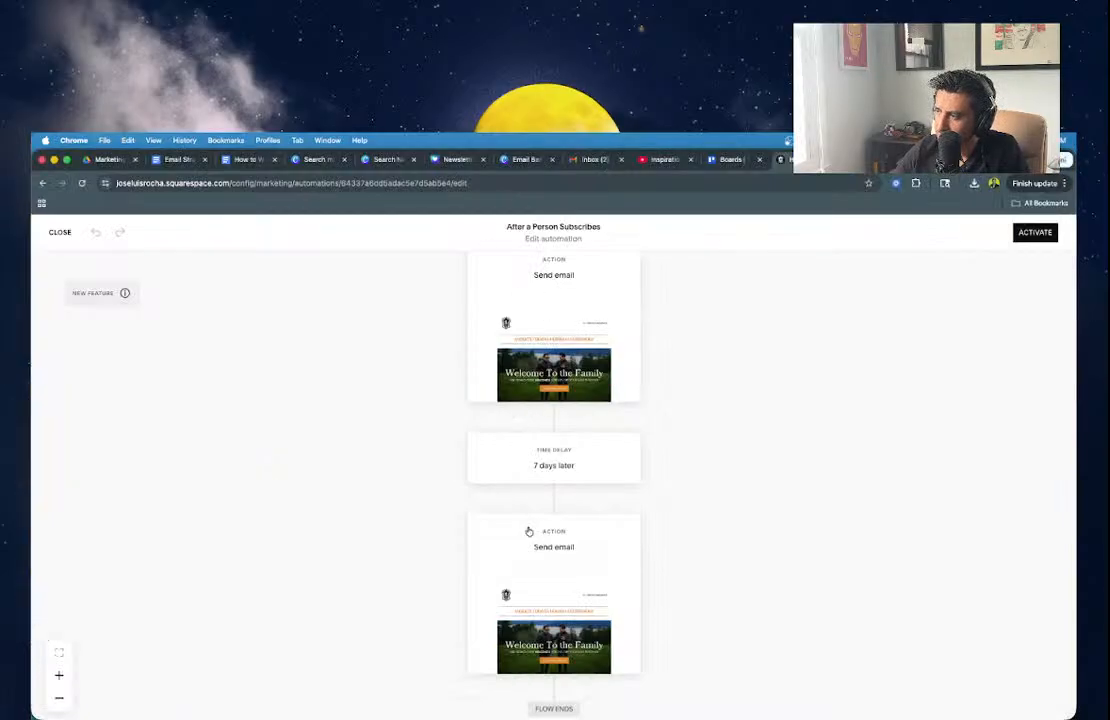
{"action": "left_click", "coordinate": [248, 159]}
Paste the copied Email 2 text on a new line after Email 1 in the Email Strategy document.
{"action": "left_click", "coordinate": [178, 159]}
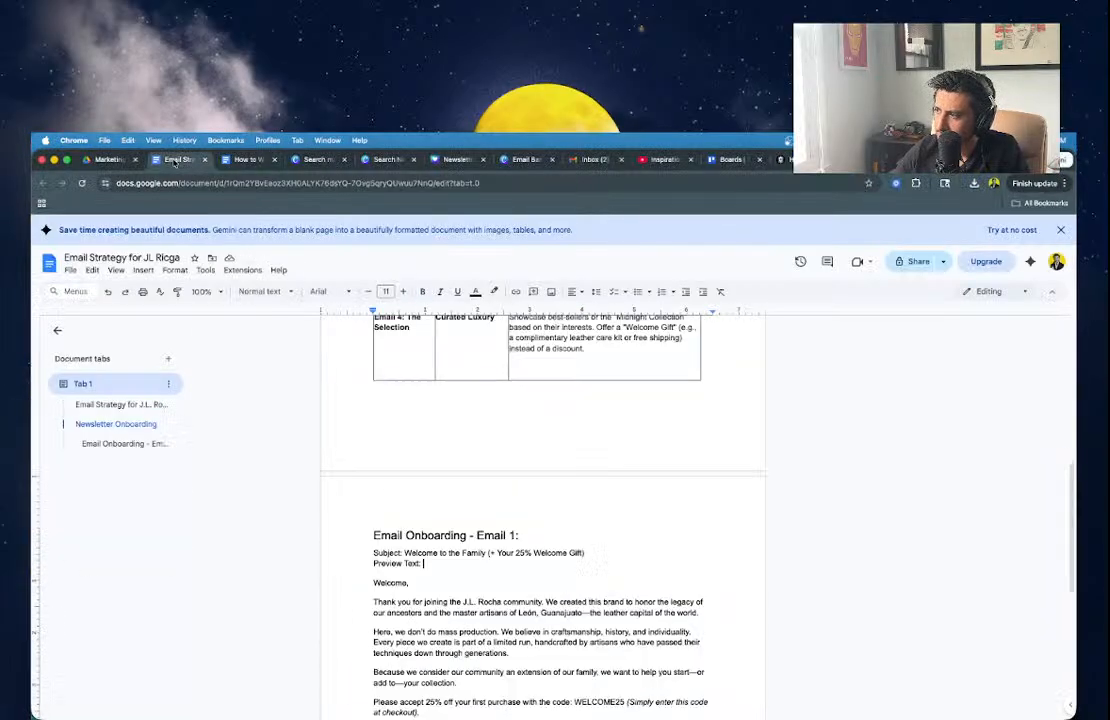
{"action": "key", "text": "ctrl+End"}
{"action": "key", "text": "Return"}
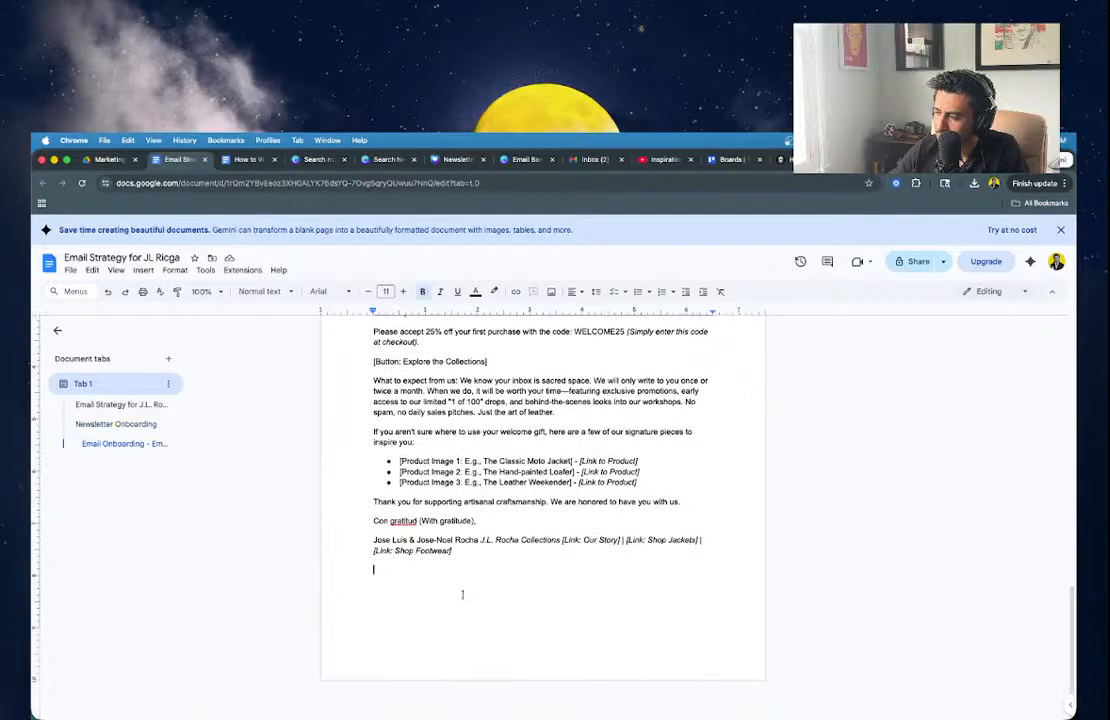
{"action": "key", "text": "ctrl+v"}
{"action": "scroll", "coordinate": [625, 682], "scroll_direction": "up", "scroll_amount": 3}
{"action": "scroll", "coordinate": [625, 682], "scroll_direction": "down", "scroll_amount": 4}
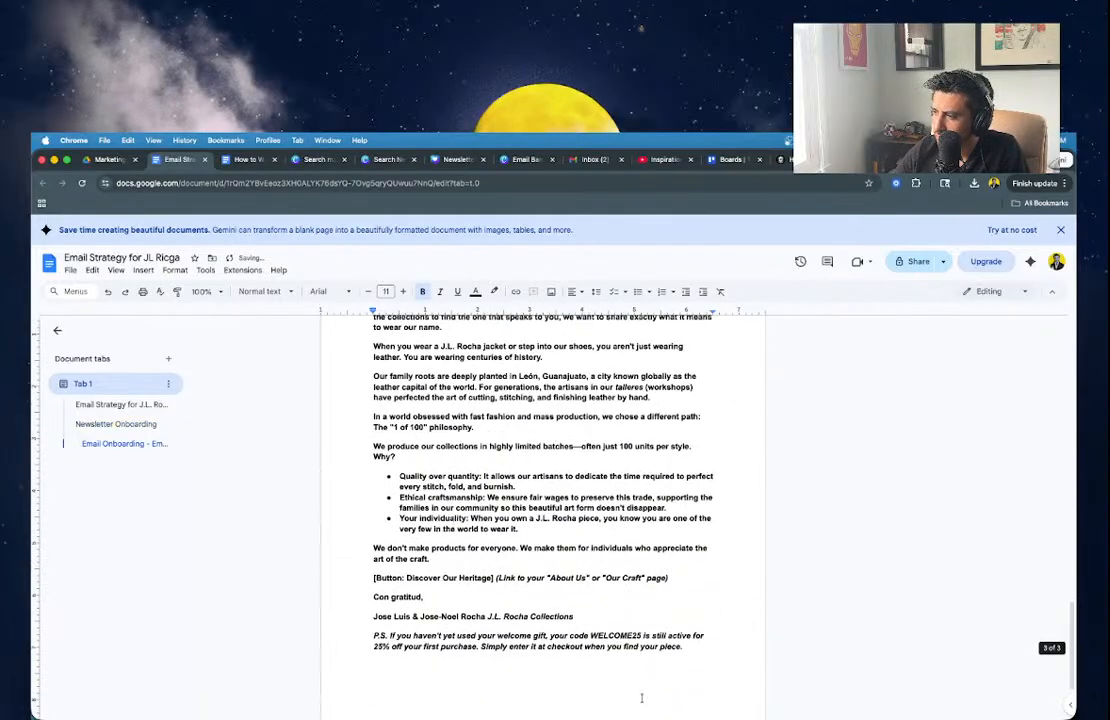
Unbold the pasted email from its Subject line through the P.S., and add a blank line above Subject.
{"action": "mouse_move", "coordinate": [625, 682]}
{"action": "left_mouse_down"}
{"action": "mouse_move", "coordinate": [495, 421]}
{"action": "mouse_move", "coordinate": [380, 318]}
{"action": "mouse_move", "coordinate": [373, 481]}
{"action": "left_mouse_up"}
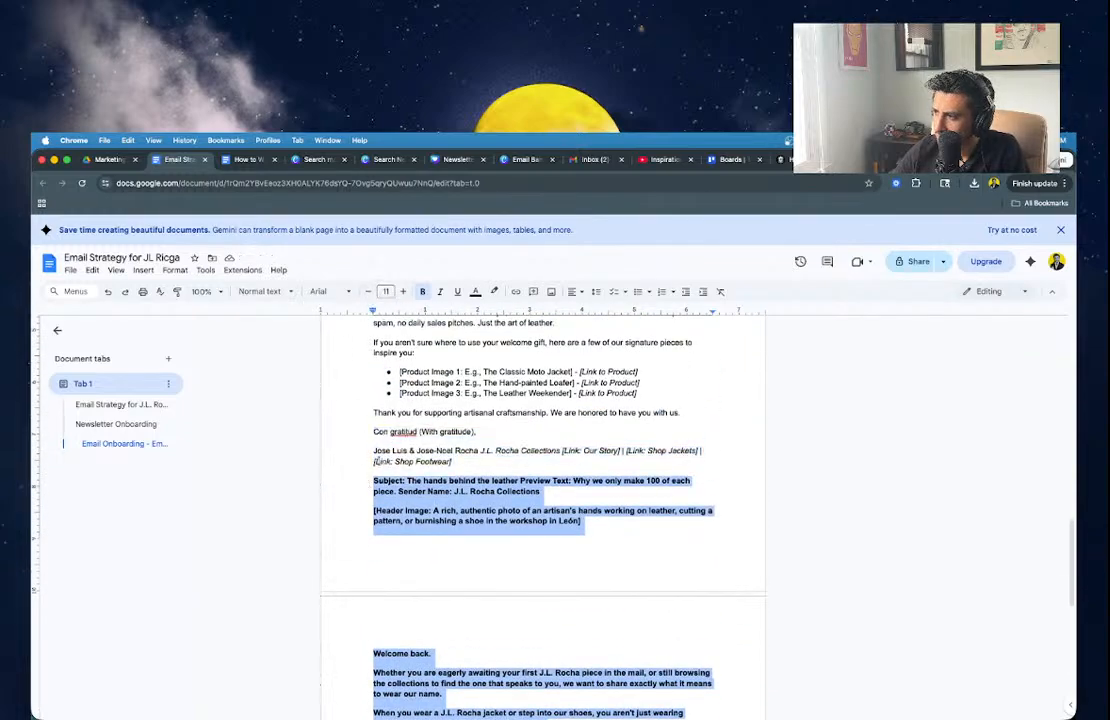
{"action": "left_click", "coordinate": [373, 481]}
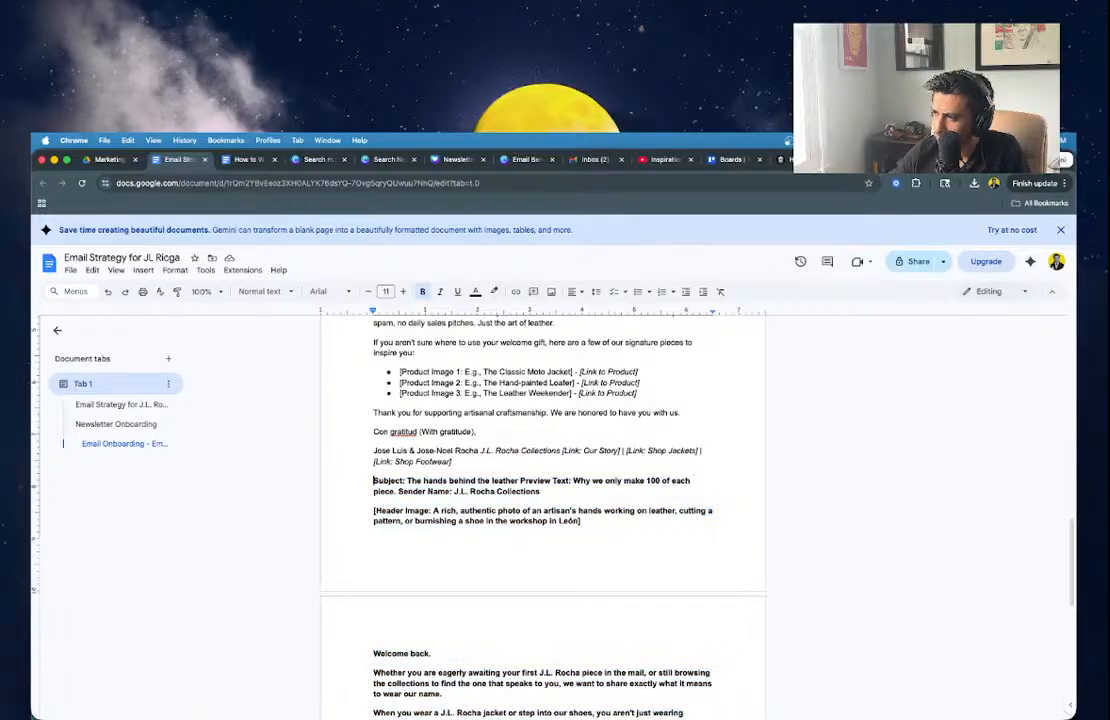
{"action": "left_click", "coordinate": [508, 704], "text": "shift"}
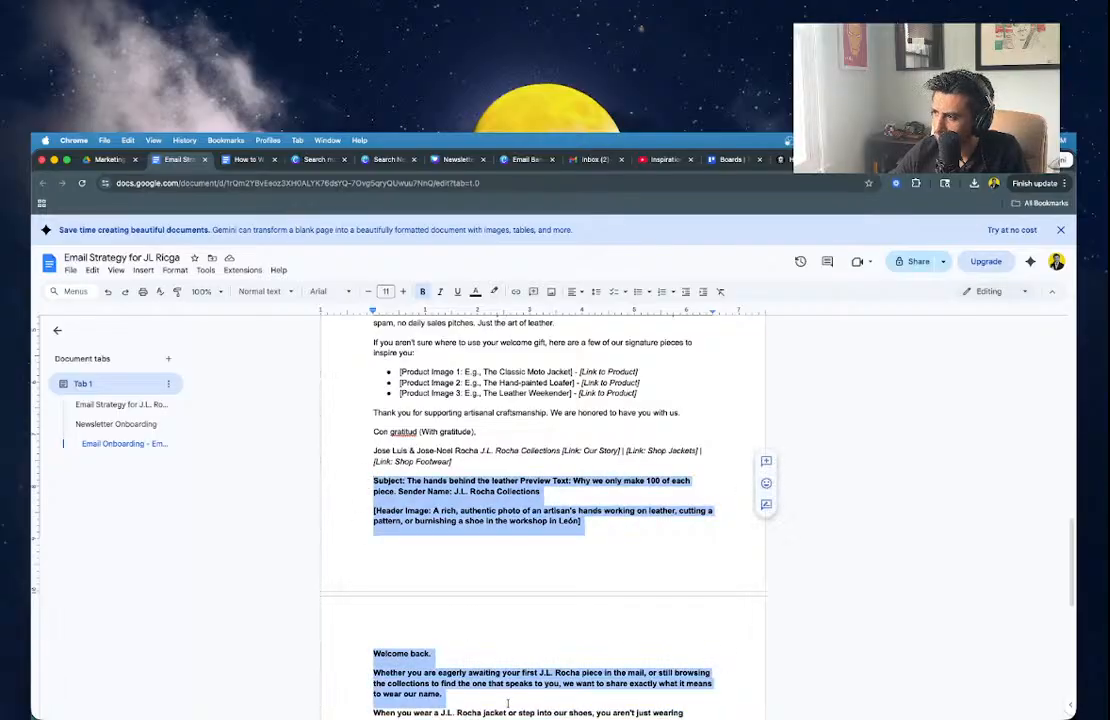
{"action": "left_click_drag", "start_coordinate": [508, 704], "coordinate": [485, 719]}
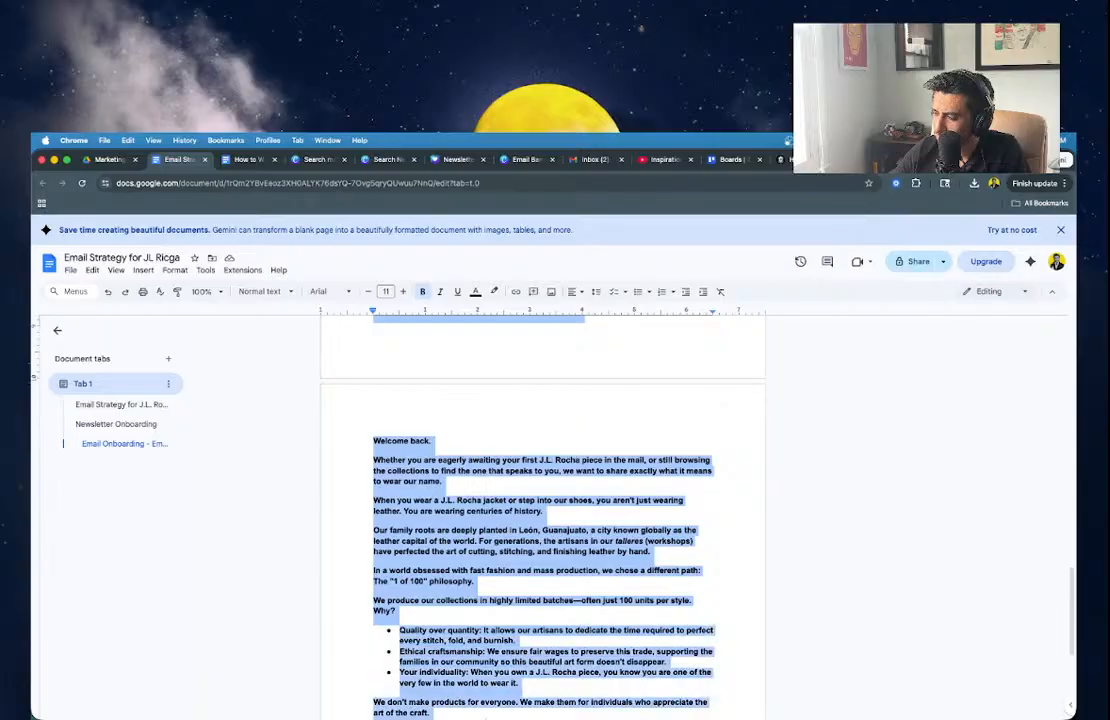
{"action": "scroll", "coordinate": [520, 560], "scroll_direction": "down", "scroll_amount": 3}
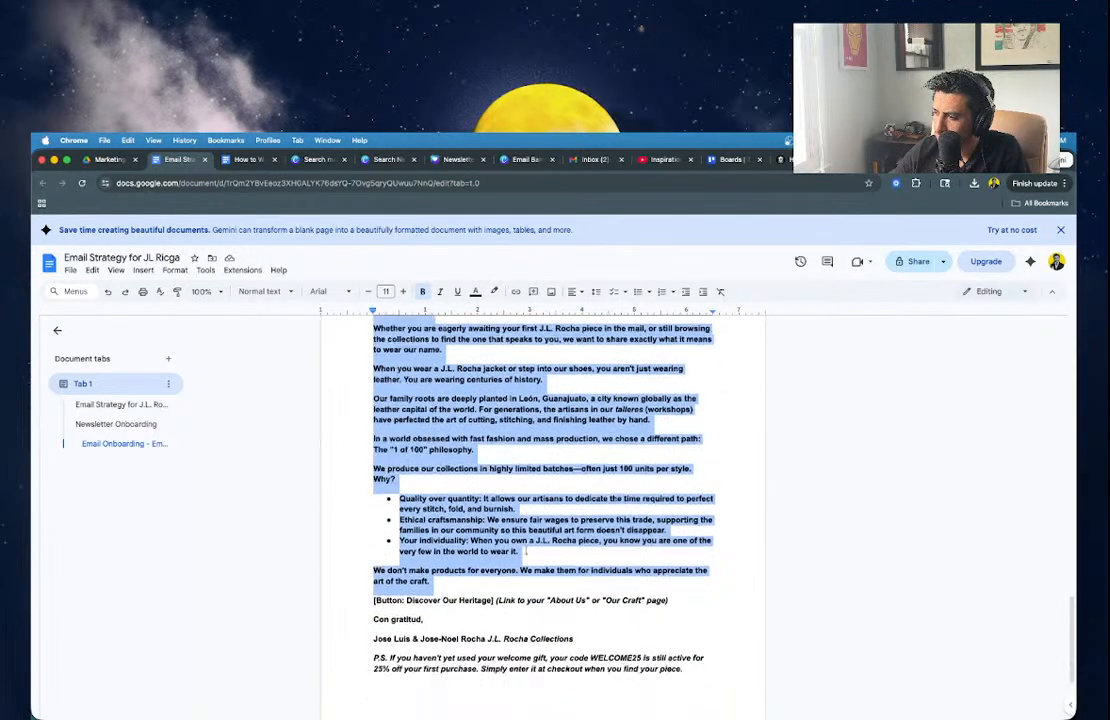
{"action": "left_click_drag", "start_coordinate": [520, 560], "coordinate": [688, 556]}
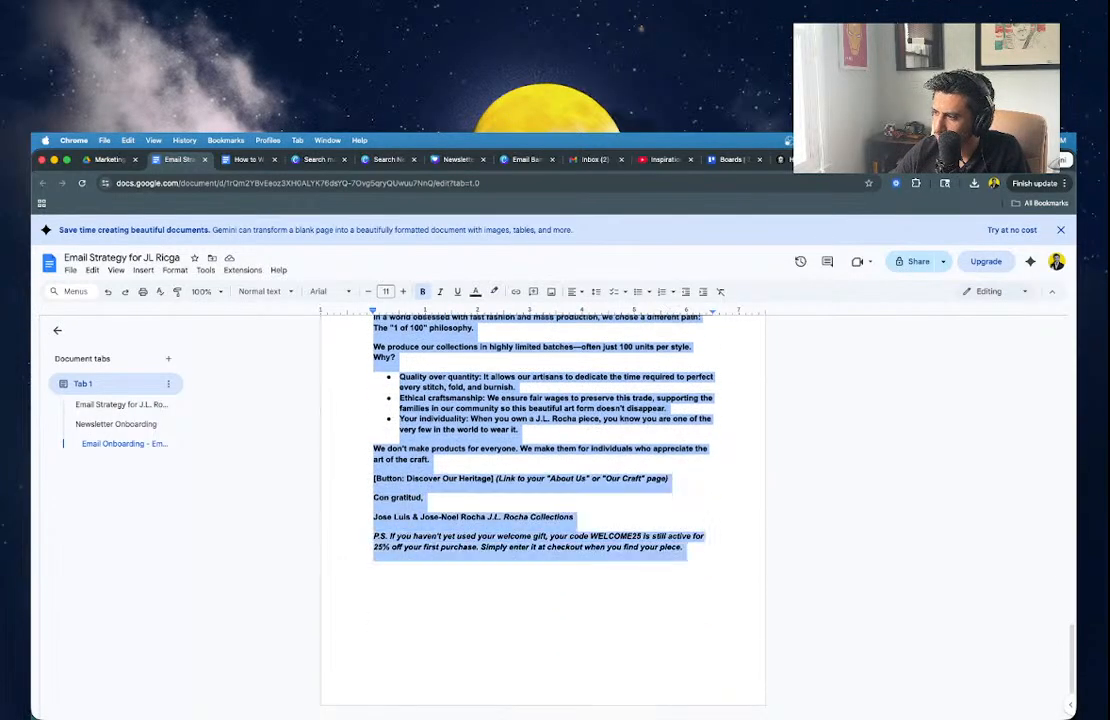
{"action": "left_click", "coordinate": [422, 291]}
{"action": "scroll", "coordinate": [400, 458], "scroll_direction": "up", "scroll_amount": 5}
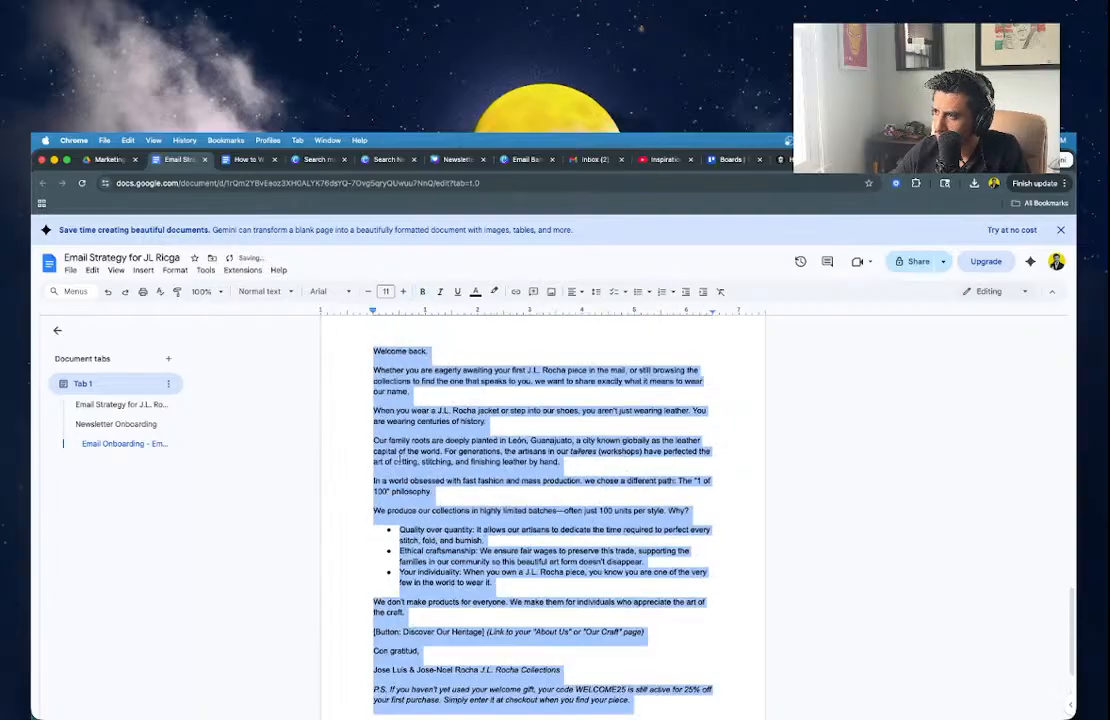
{"action": "left_click", "coordinate": [400, 459]}
{"action": "key", "text": "Return"}
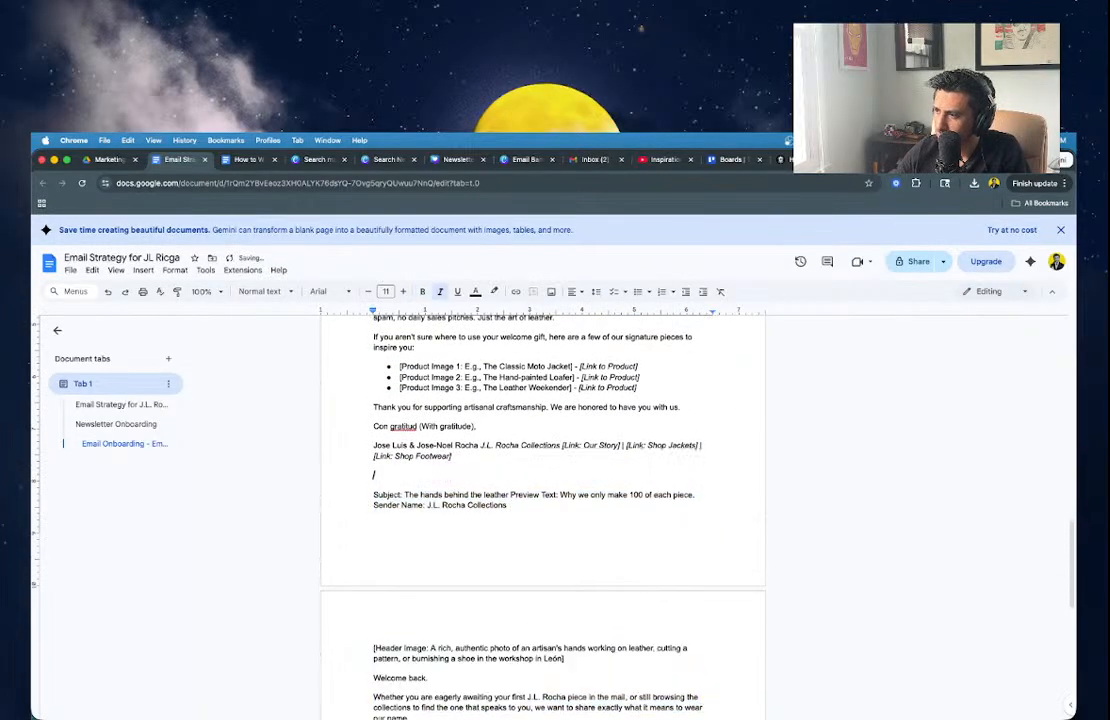
{"action": "scroll", "coordinate": [543, 500], "scroll_direction": "up", "scroll_amount": 5}
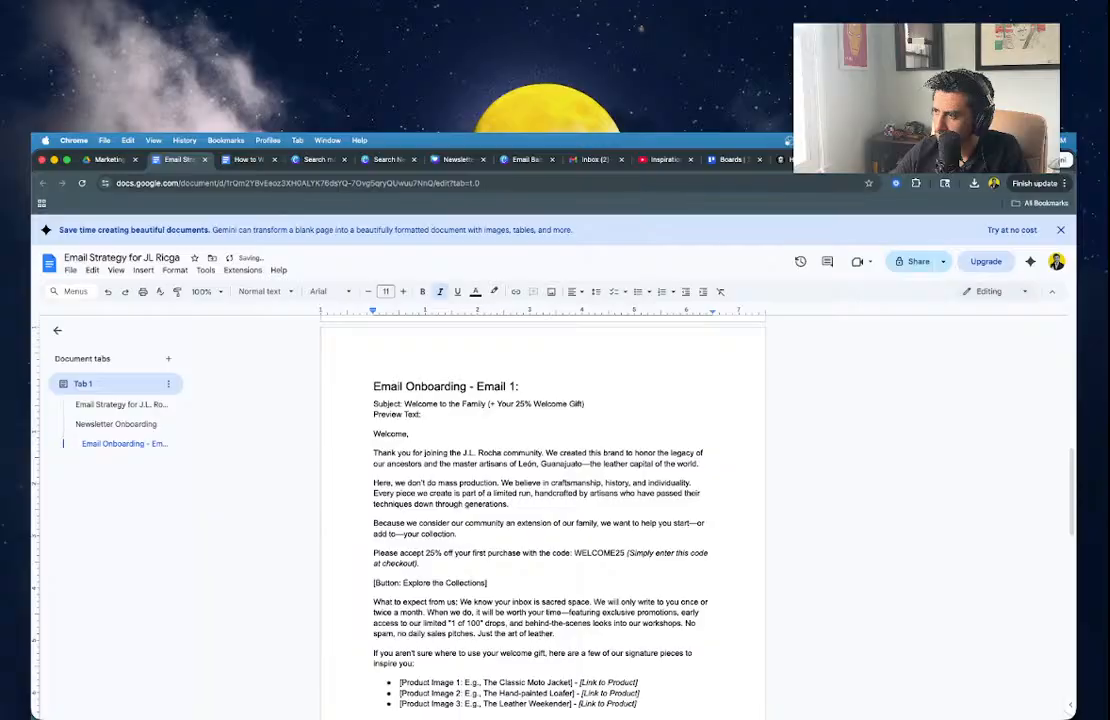
Type the plain, non-underlined title 'Email Onboarding - Email 2' on the blank line above Subject.
{"action": "scroll", "coordinate": [543, 500], "scroll_direction": "down", "scroll_amount": 5}
{"action": "type", "text": "Emai"}
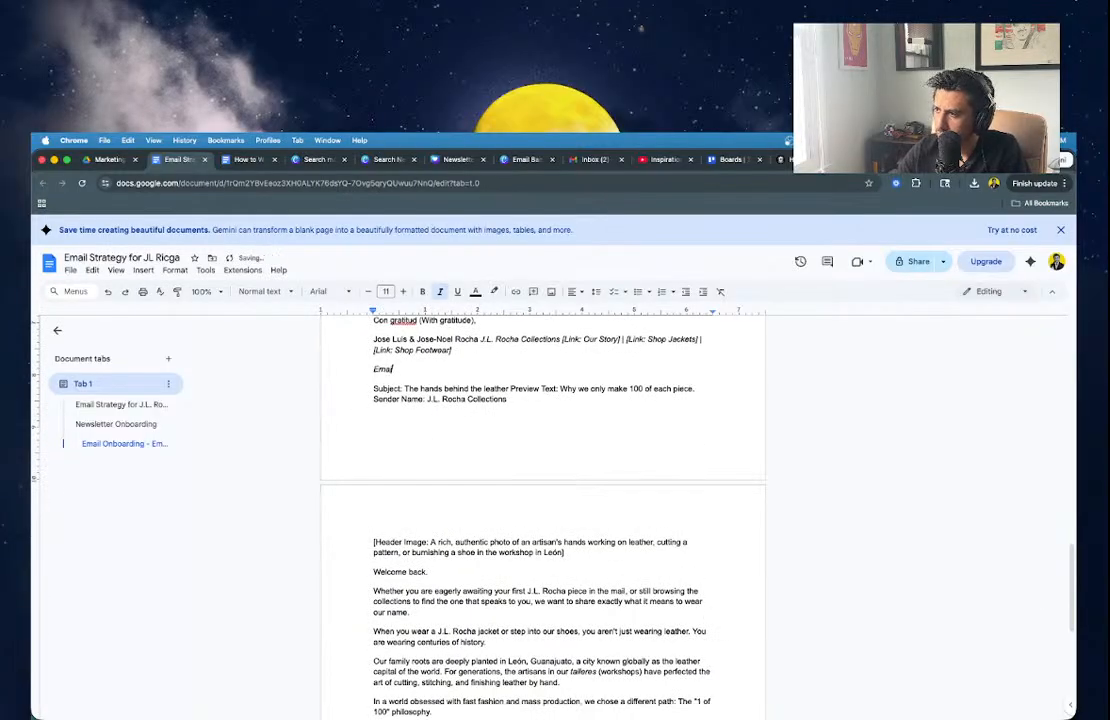
{"action": "key", "text": "BackSpace"}
{"action": "key", "text": "BackSpace"}
{"action": "key", "text": "BackSpace"}
{"action": "key", "text": "BackSpace"}
{"action": "key", "text": "BackSpace"}
{"action": "key", "text": "Return"}
{"action": "key", "text": "super+i"}
{"action": "key", "text": "super+u"}
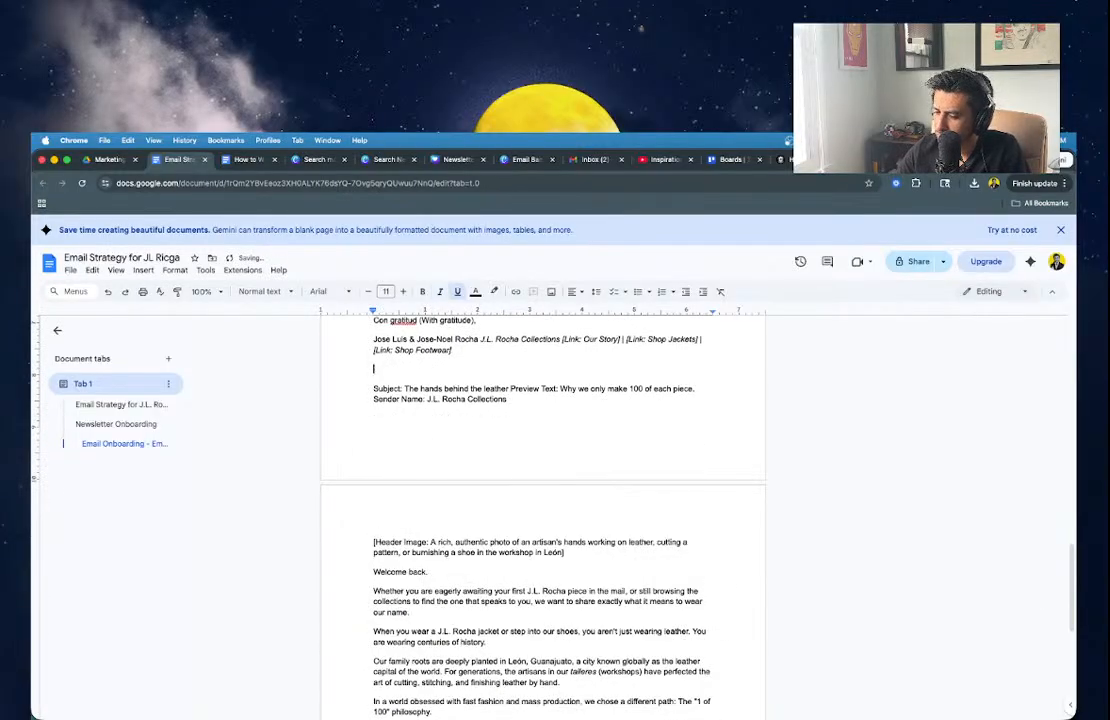
{"action": "type", "text": "Email"}
{"action": "key", "text": "BackSpace"}
{"action": "key", "text": "BackSpace"}
{"action": "key", "text": "BackSpace"}
{"action": "key", "text": "BackSpace"}
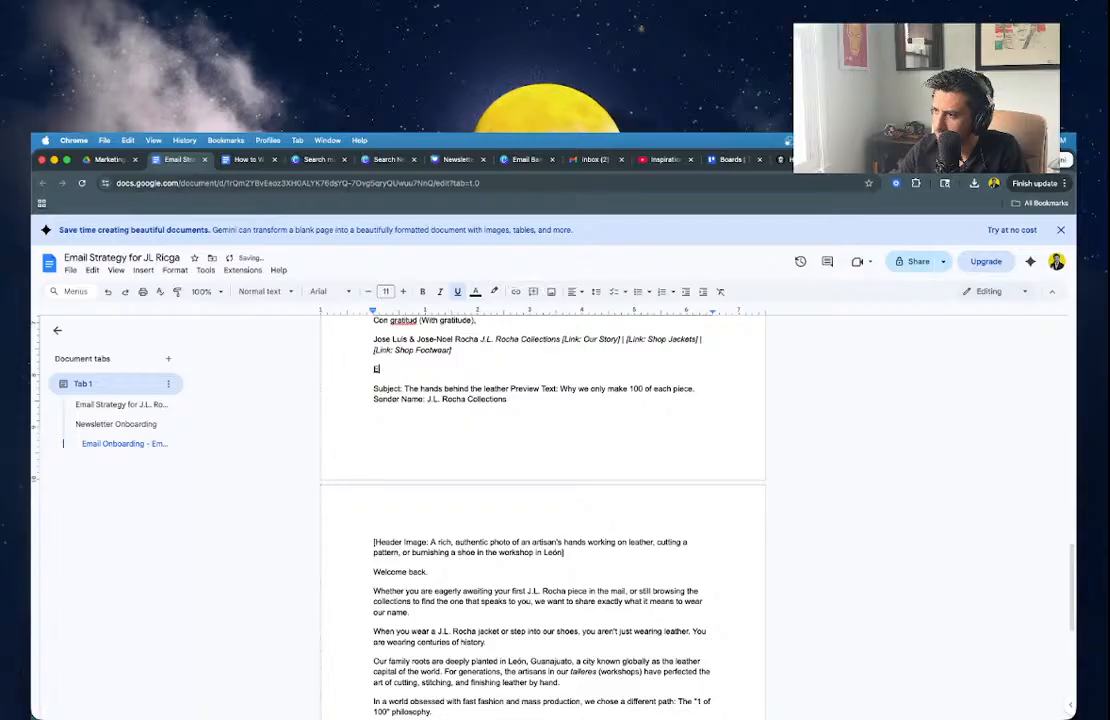
{"action": "key", "text": "BackSpace"}
{"action": "key", "text": "super+u"}
{"action": "type", "text": "Email O"}
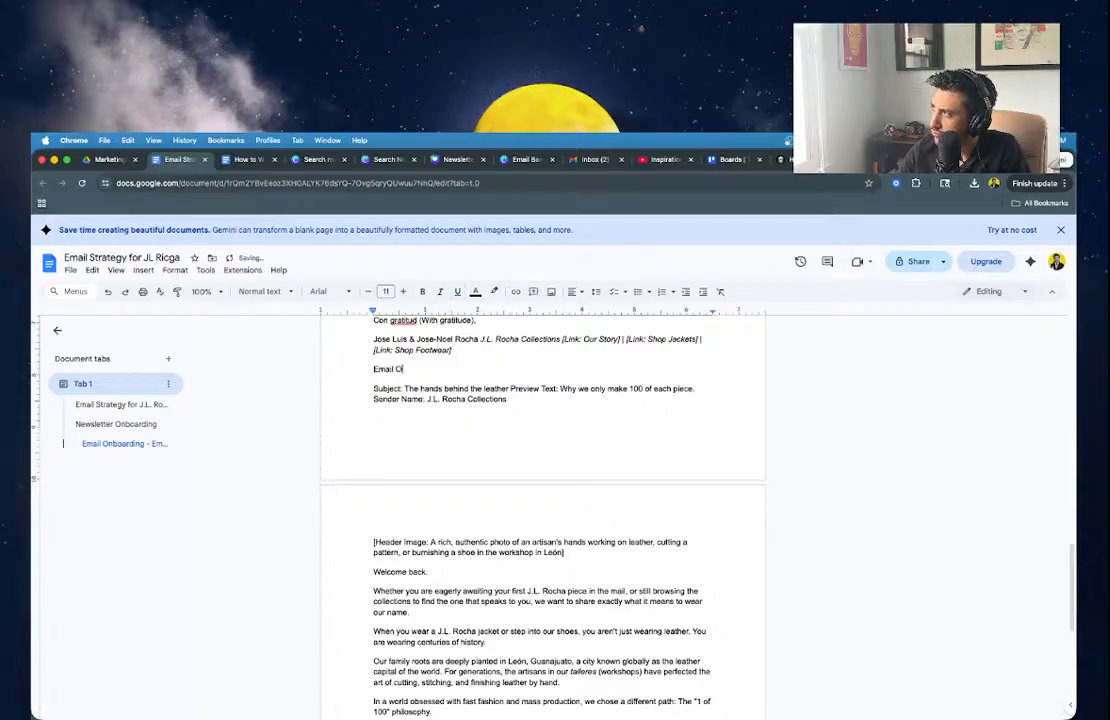
{"action": "type", "text": "nboarding - Email "}
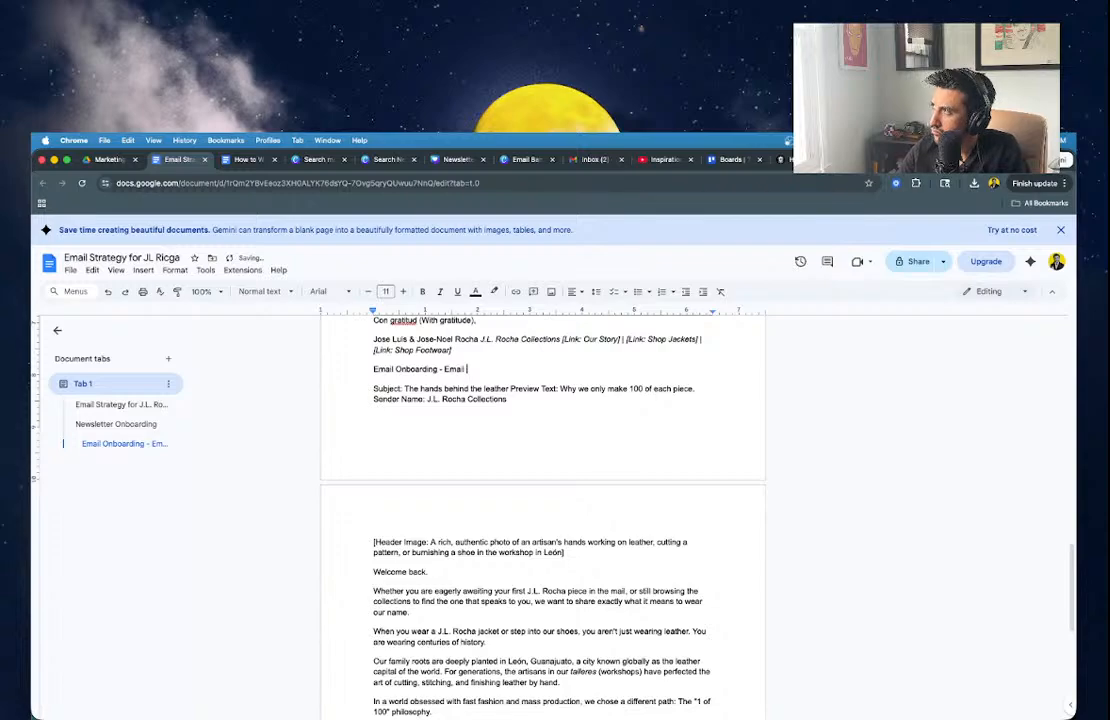
{"action": "type", "text": "2"}
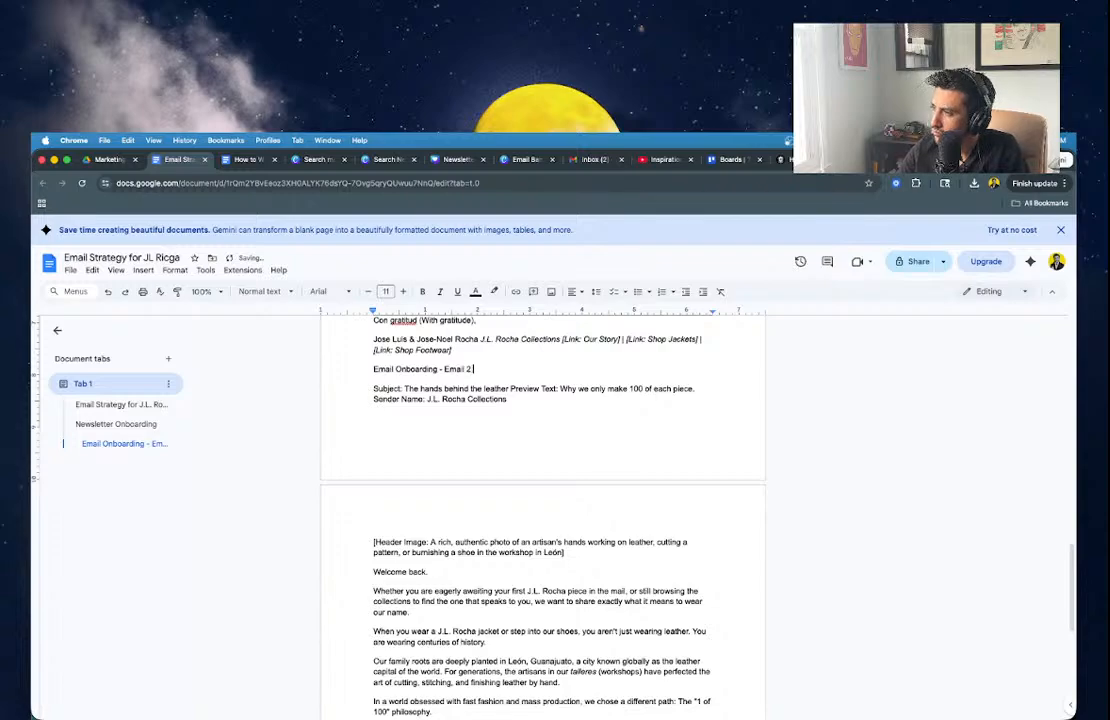
Format the 'Email Onboarding - Email 2' line as Heading 2.
{"action": "triple_click", "coordinate": [409, 351]}
{"action": "triple_click", "coordinate": [409, 369]}
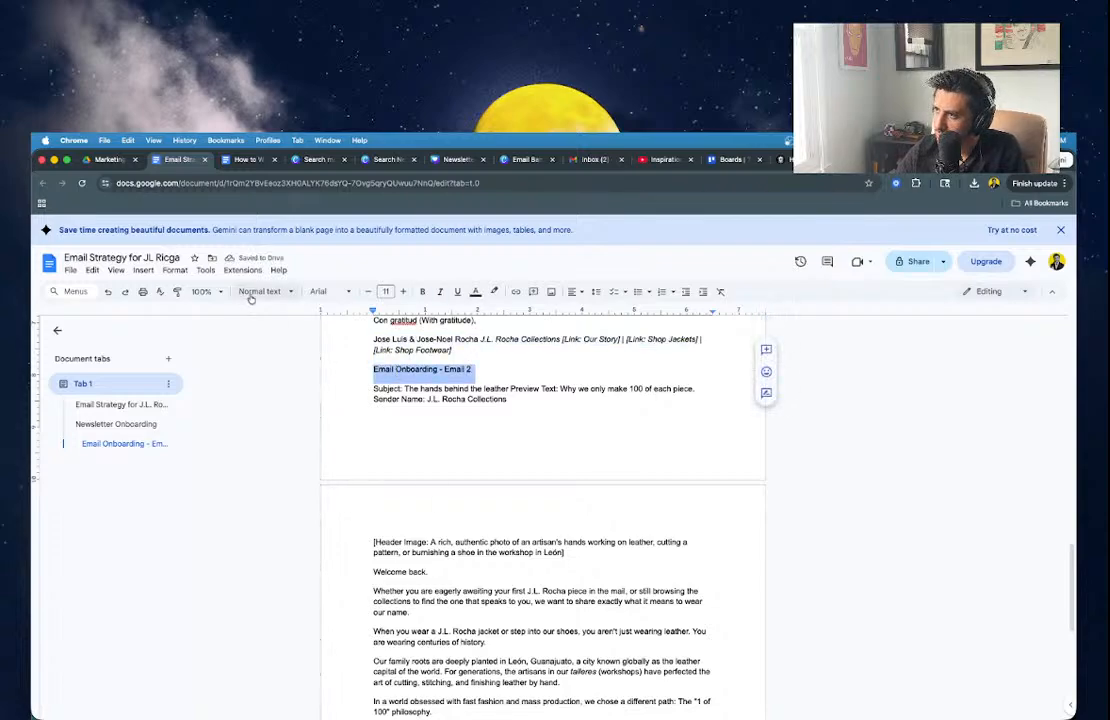
{"action": "left_click", "coordinate": [256, 292]}
{"action": "left_click", "coordinate": [272, 473]}
{"action": "left_click", "coordinate": [561, 443]}
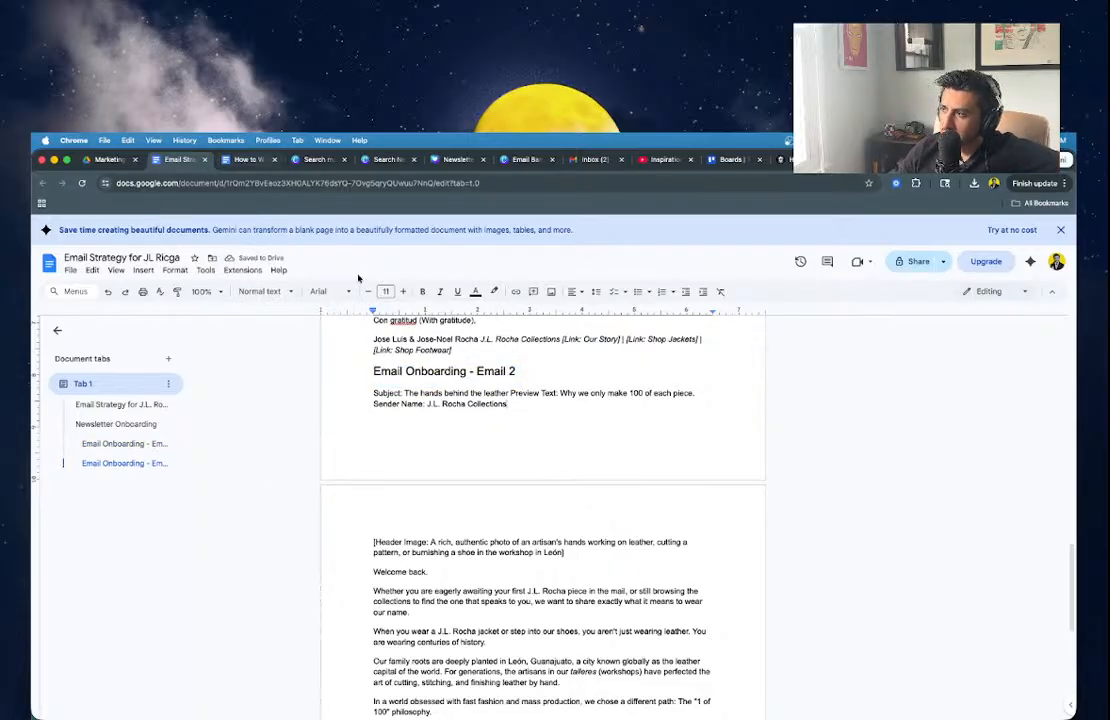
{"action": "scroll", "coordinate": [471, 431], "scroll_direction": "up", "scroll_amount": 15}
{"action": "scroll", "coordinate": [472, 431], "scroll_direction": "down", "scroll_amount": 3}
{"action": "scroll", "coordinate": [396, 567], "scroll_direction": "up", "scroll_amount": 1}
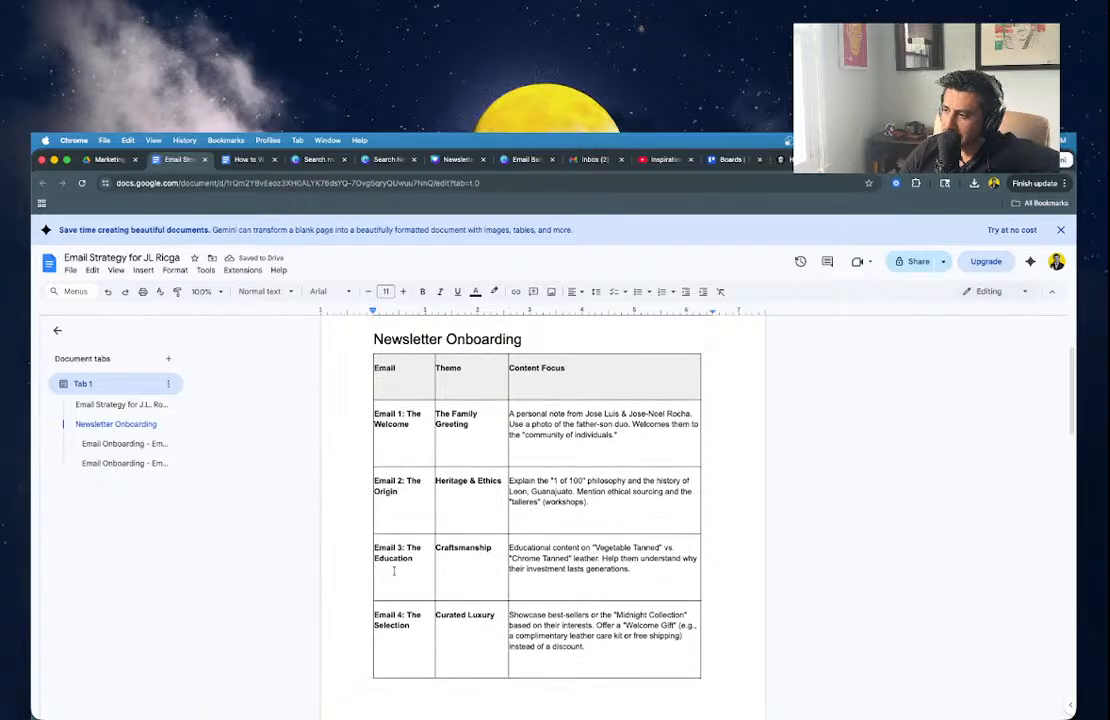
{"action": "scroll", "coordinate": [394, 571], "scroll_direction": "down", "scroll_amount": 4}
{"action": "scroll", "coordinate": [394, 571], "scroll_direction": "down", "scroll_amount": 10}
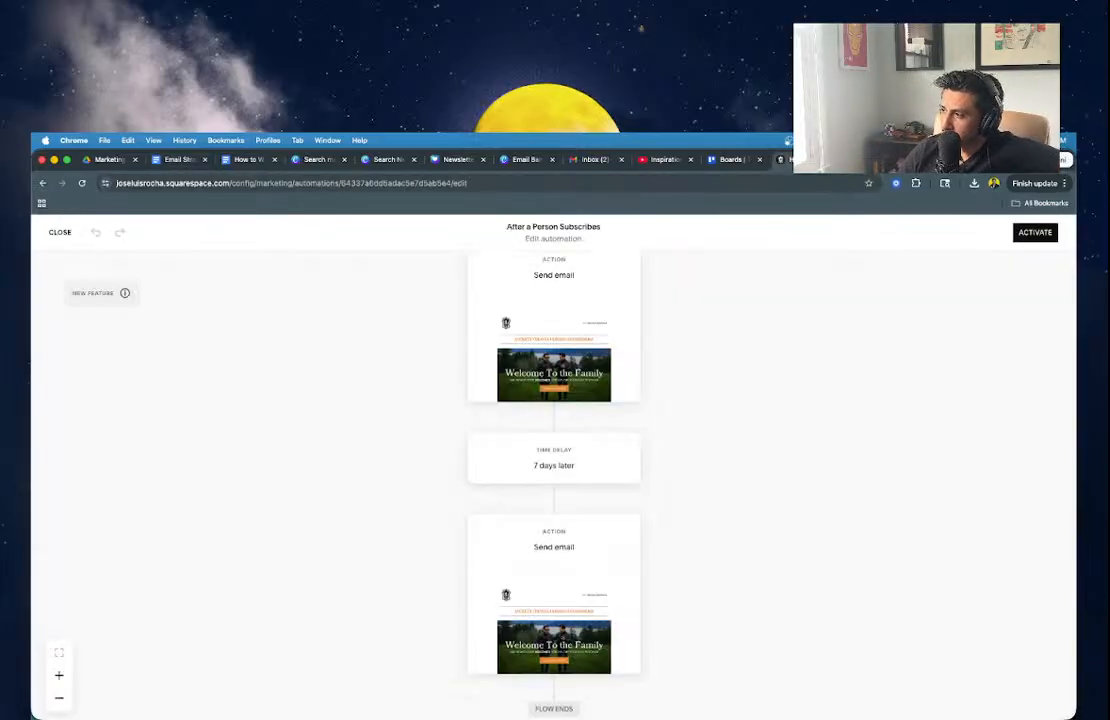
Look over the automation editor, then switch over to the Gmail inbox.
{"action": "scroll", "coordinate": [473, 620], "scroll_direction": "down", "scroll_amount": 1}
{"action": "scroll", "coordinate": [473, 620], "scroll_direction": "up", "scroll_amount": 1}
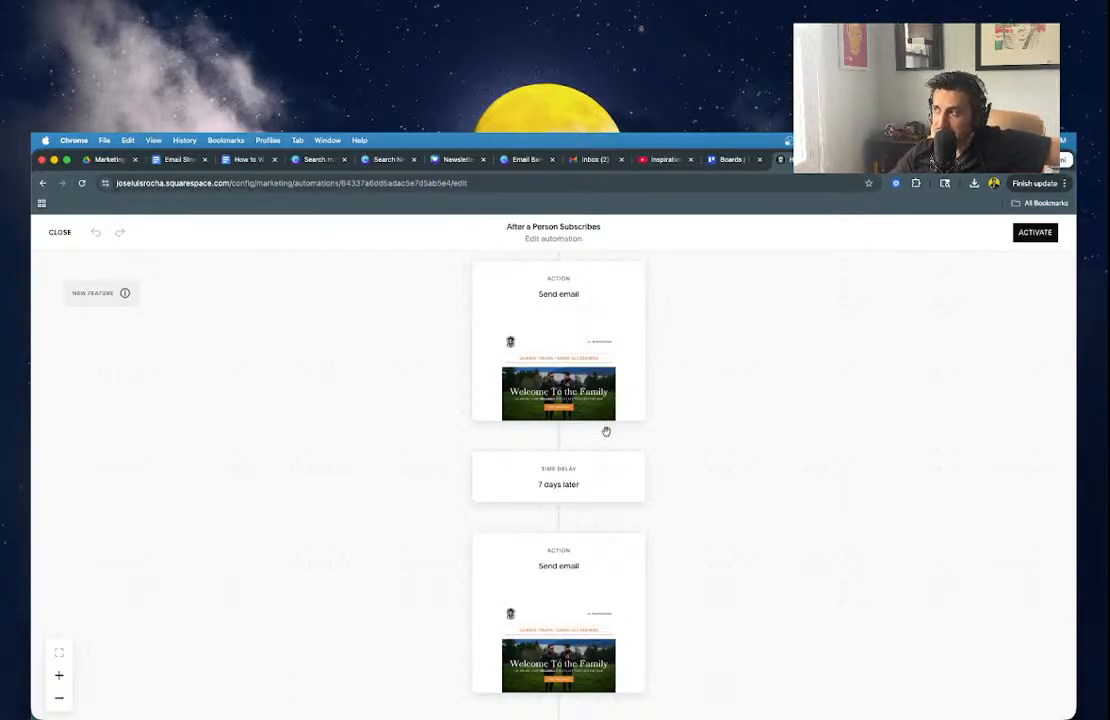
{"action": "left_click", "coordinate": [592, 159]}
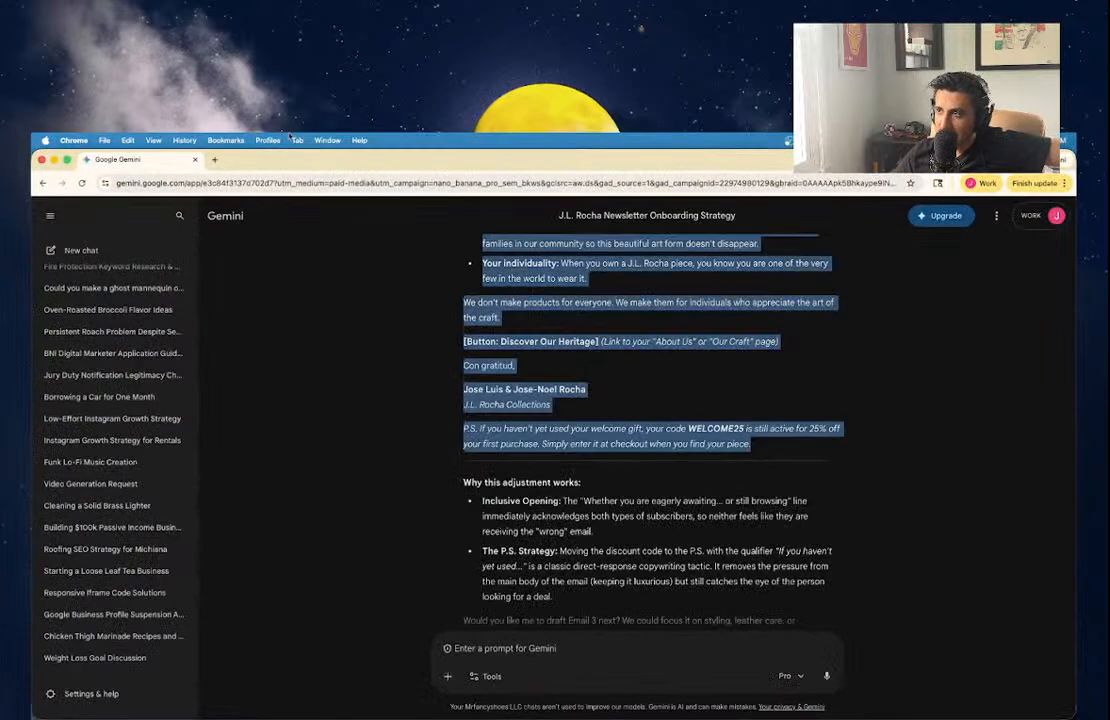
Load Gmail in a new tab with 'gm', scroll through the business inbox, then close that window.
{"action": "left_click", "coordinate": [214, 160]}
{"action": "type", "text": "gm"}
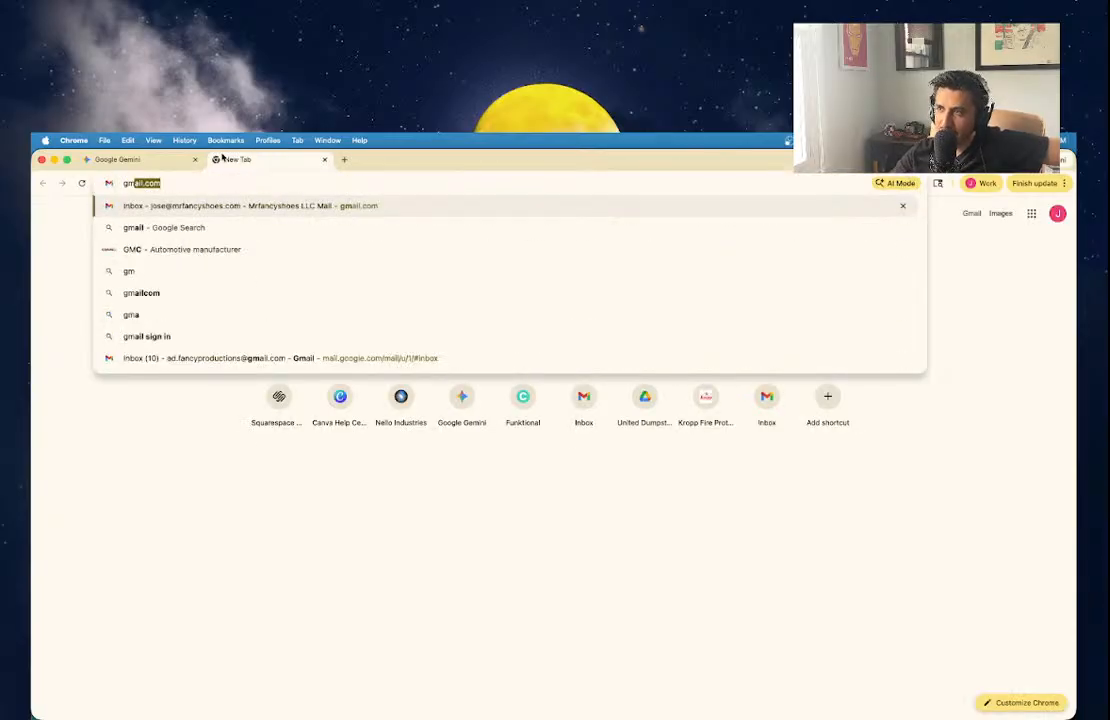
{"action": "key", "text": "Return"}
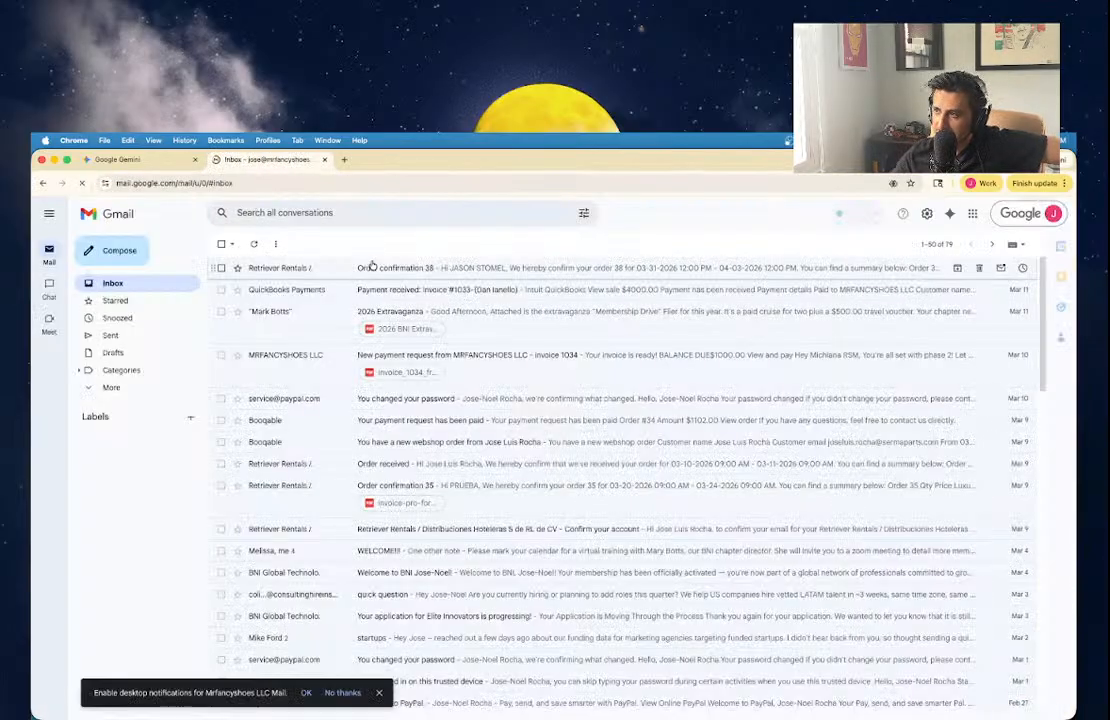
{"action": "scroll", "coordinate": [294, 400], "scroll_direction": "down", "scroll_amount": 5}
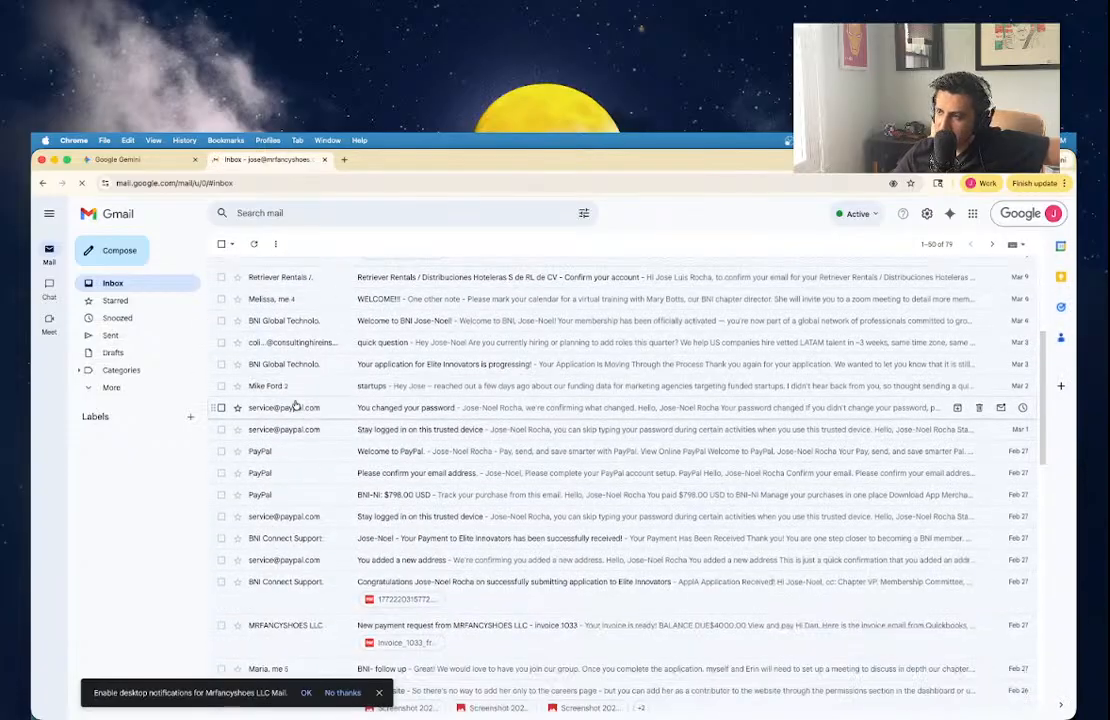
{"action": "scroll", "coordinate": [294, 405], "scroll_direction": "down", "scroll_amount": 4}
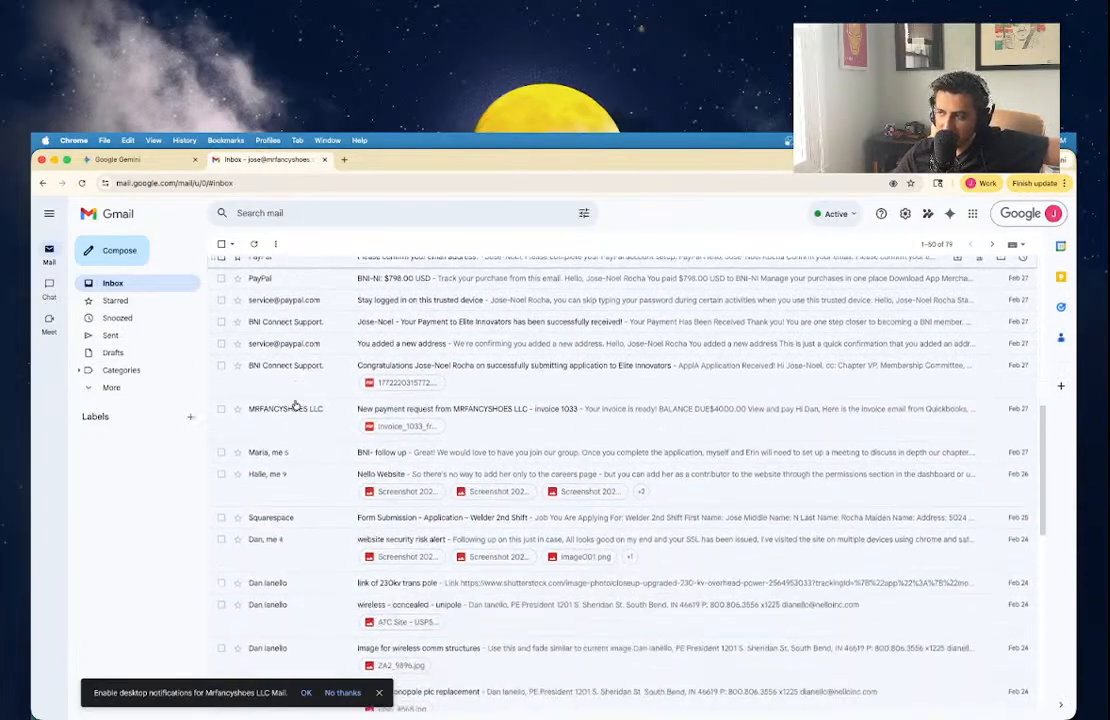
{"action": "left_click", "coordinate": [42, 159]}
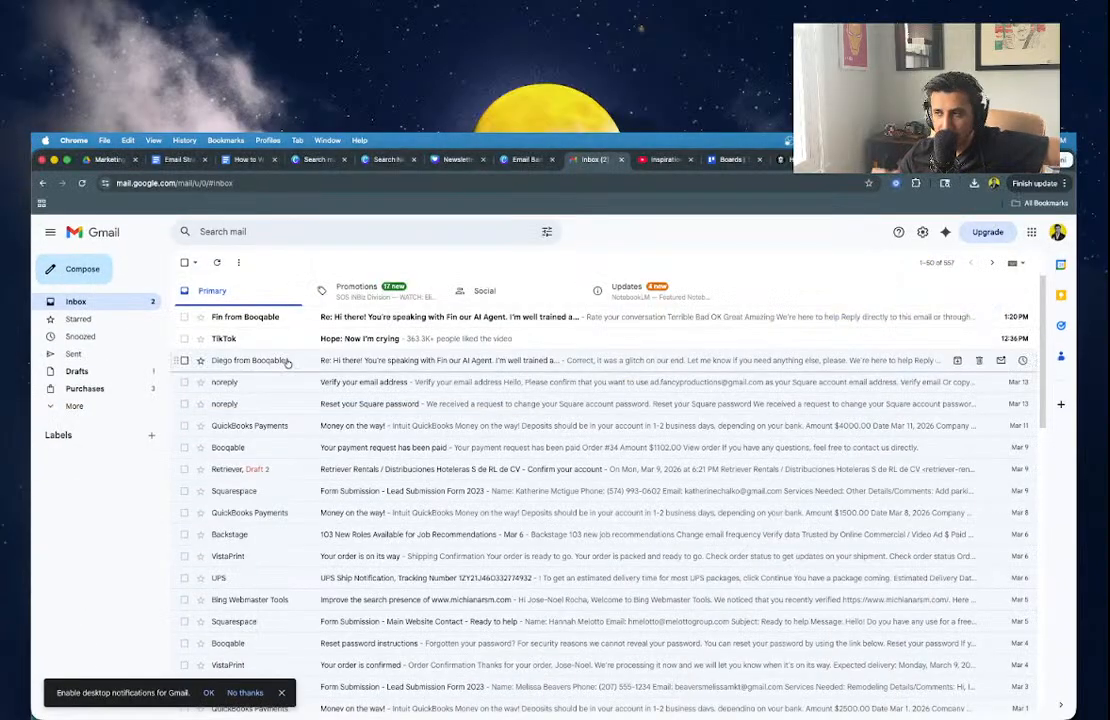